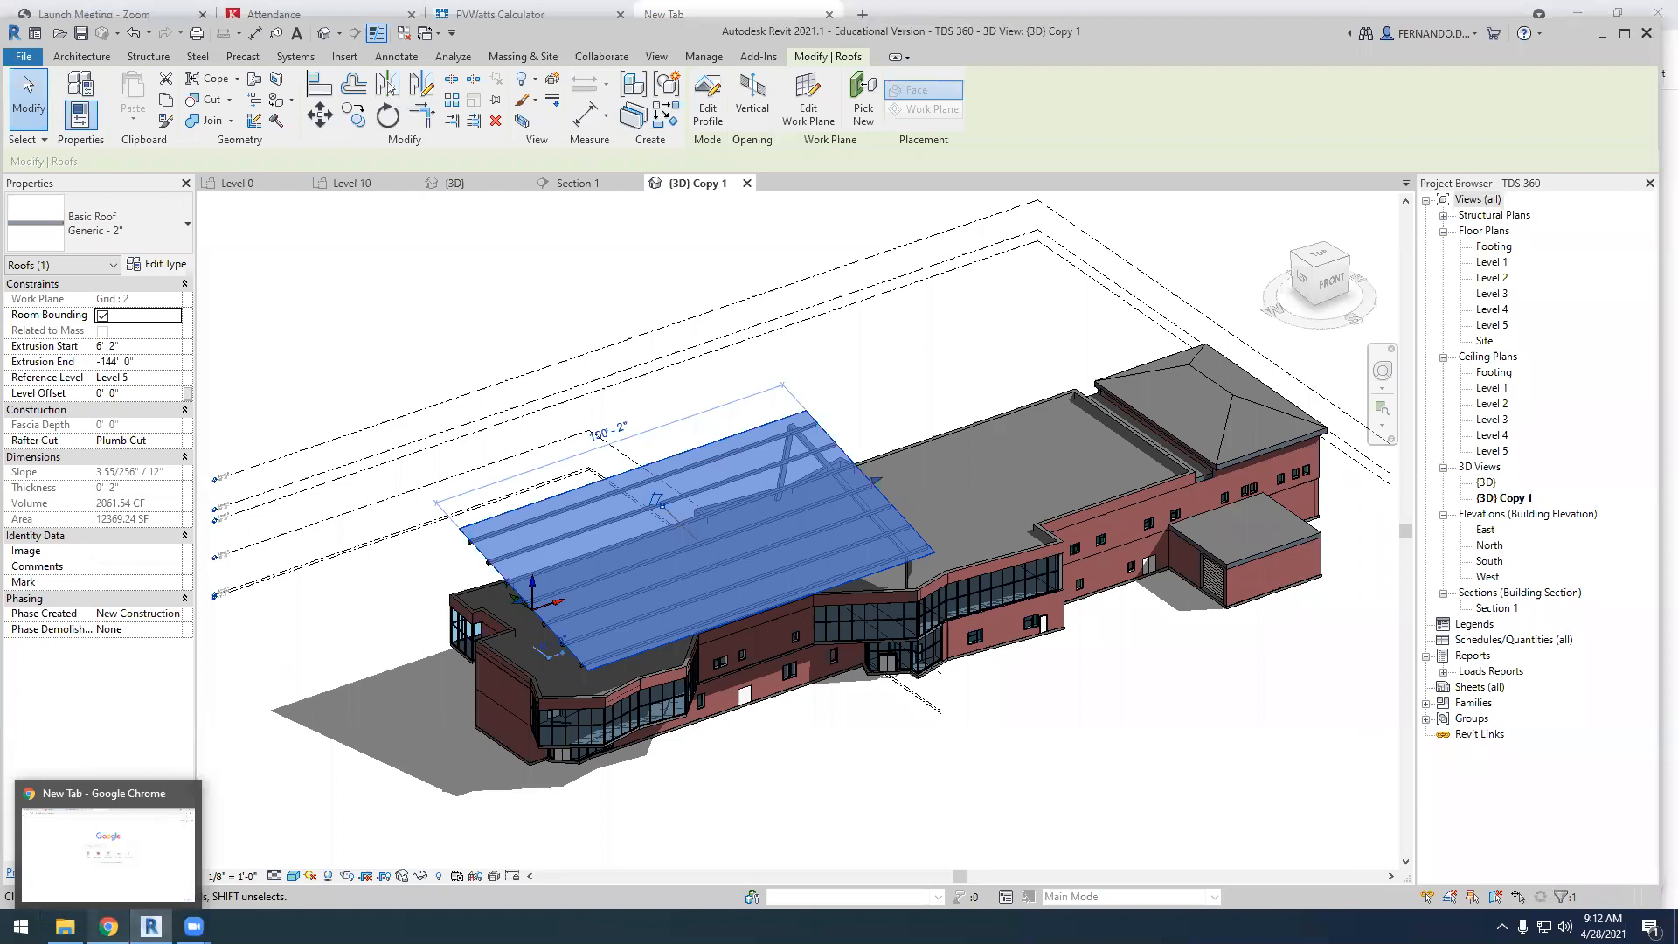
Switch to the PVWatts Calculator page in Chrome and close the empty new tab
{"action": "left_click", "coordinate": [108, 927]}
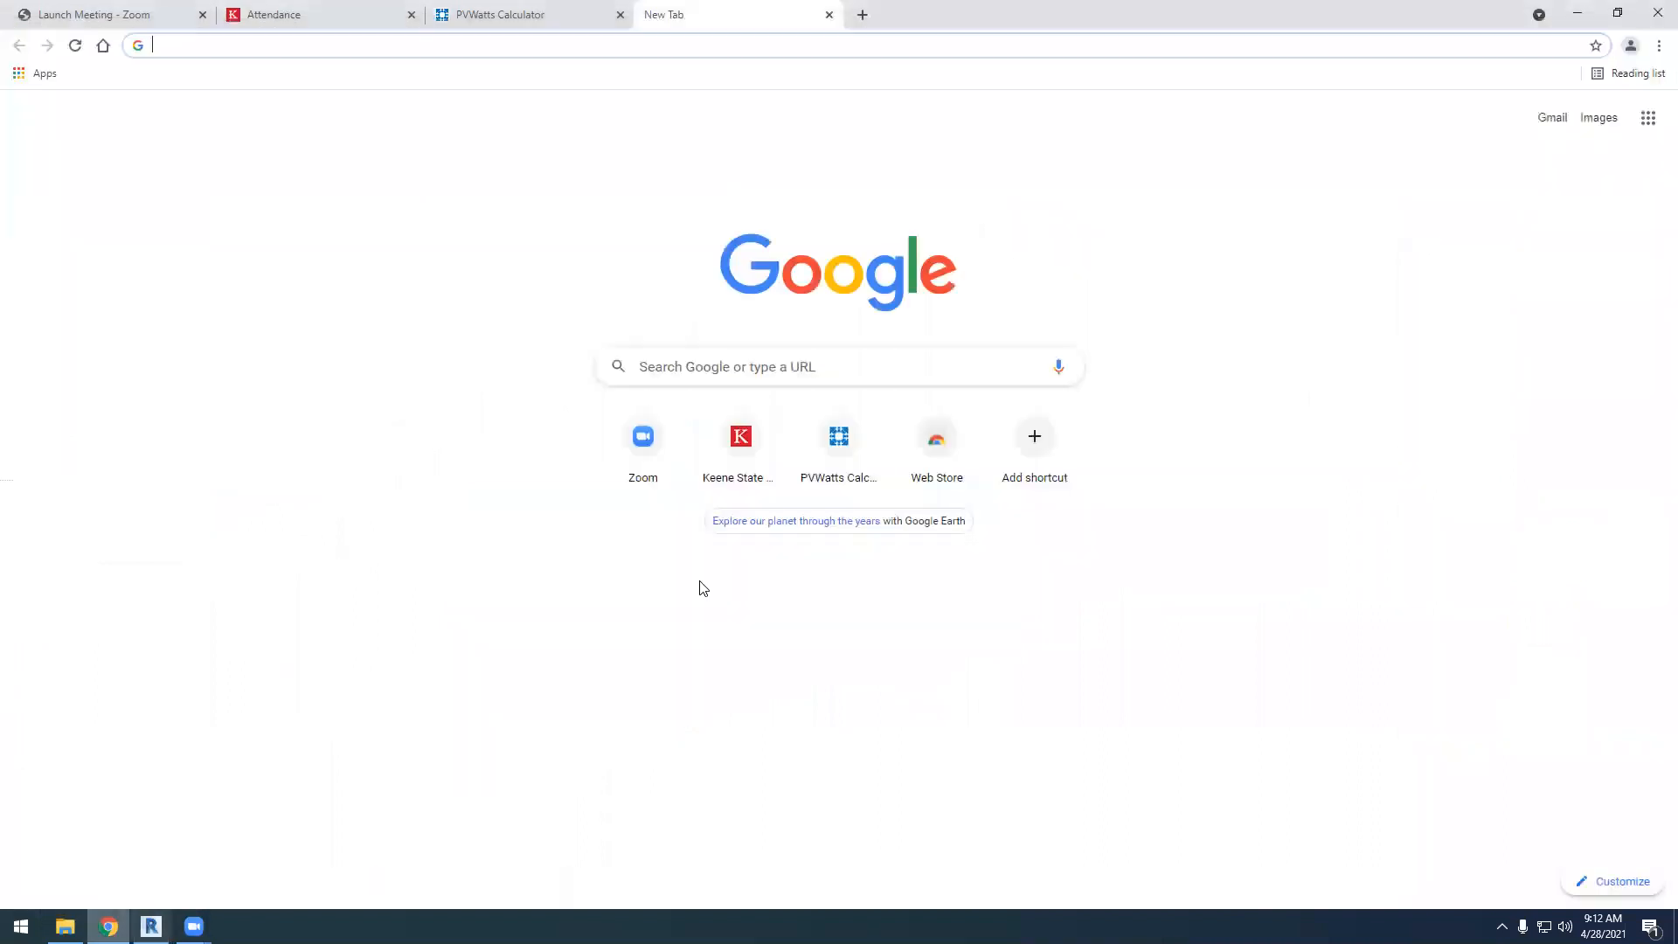
{"action": "left_click", "coordinate": [528, 15]}
{"action": "left_click", "coordinate": [829, 14]}
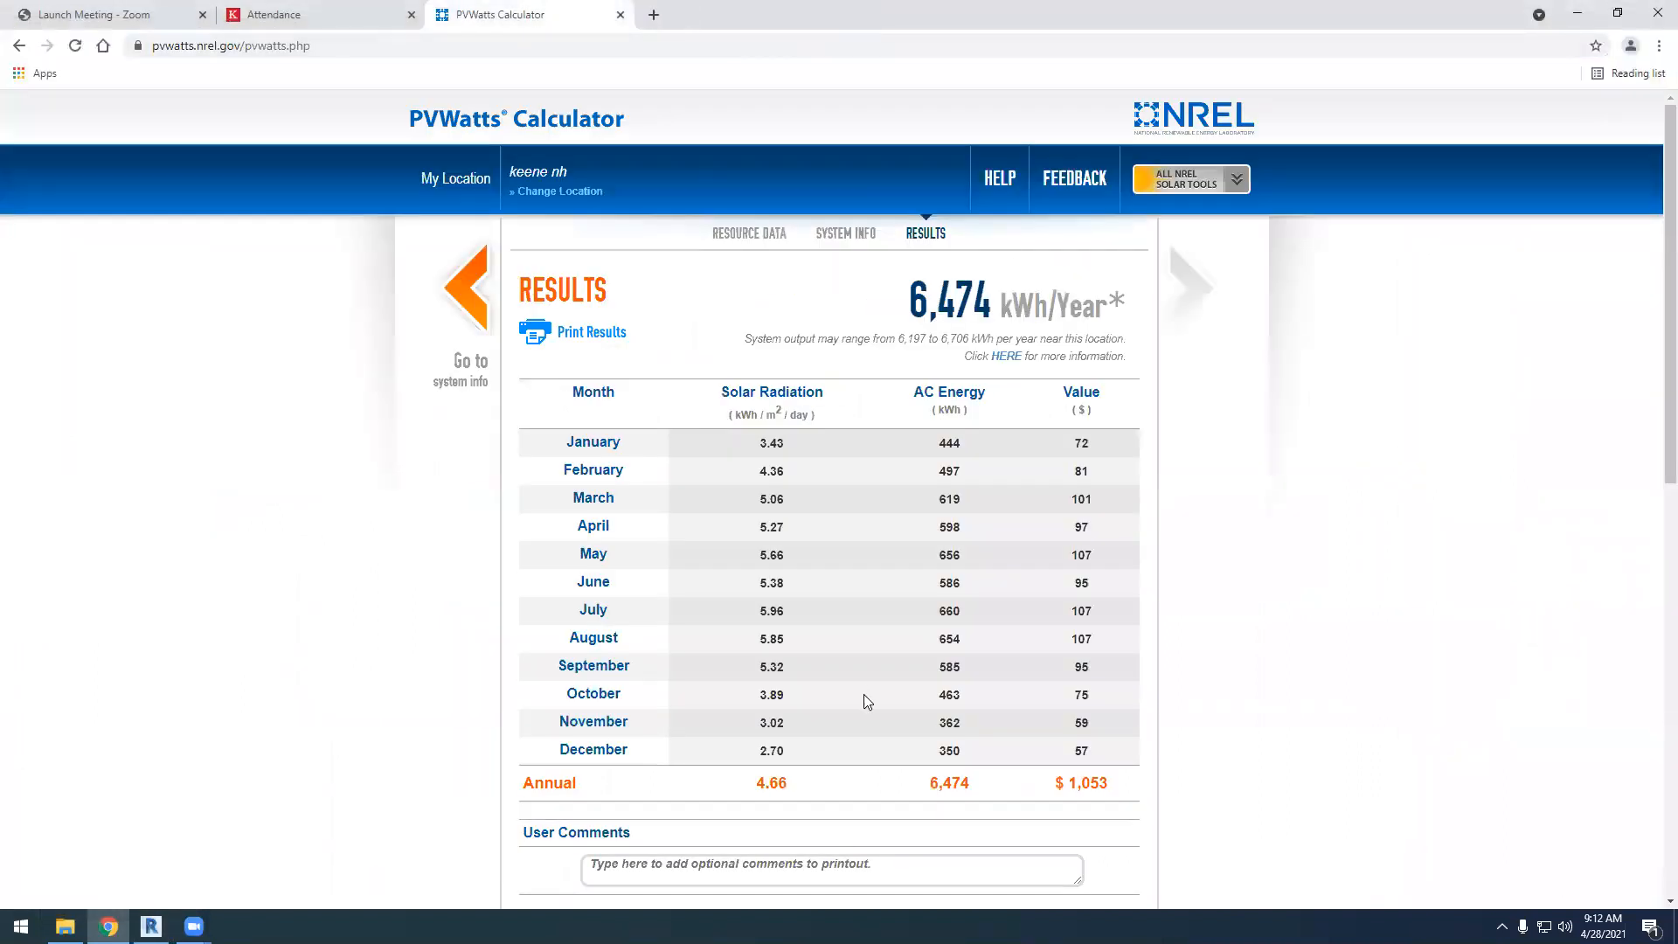
Examine the PVWatts results for Keene NH, including the monthly solar radiation, AC energy and value columns
{"action": "scroll", "coordinate": [870, 687], "scroll_direction": "down", "scroll_amount": 2}
{"action": "scroll", "coordinate": [870, 687], "scroll_direction": "down", "scroll_amount": 1}
{"action": "scroll", "coordinate": [870, 687], "scroll_direction": "up", "scroll_amount": 1}
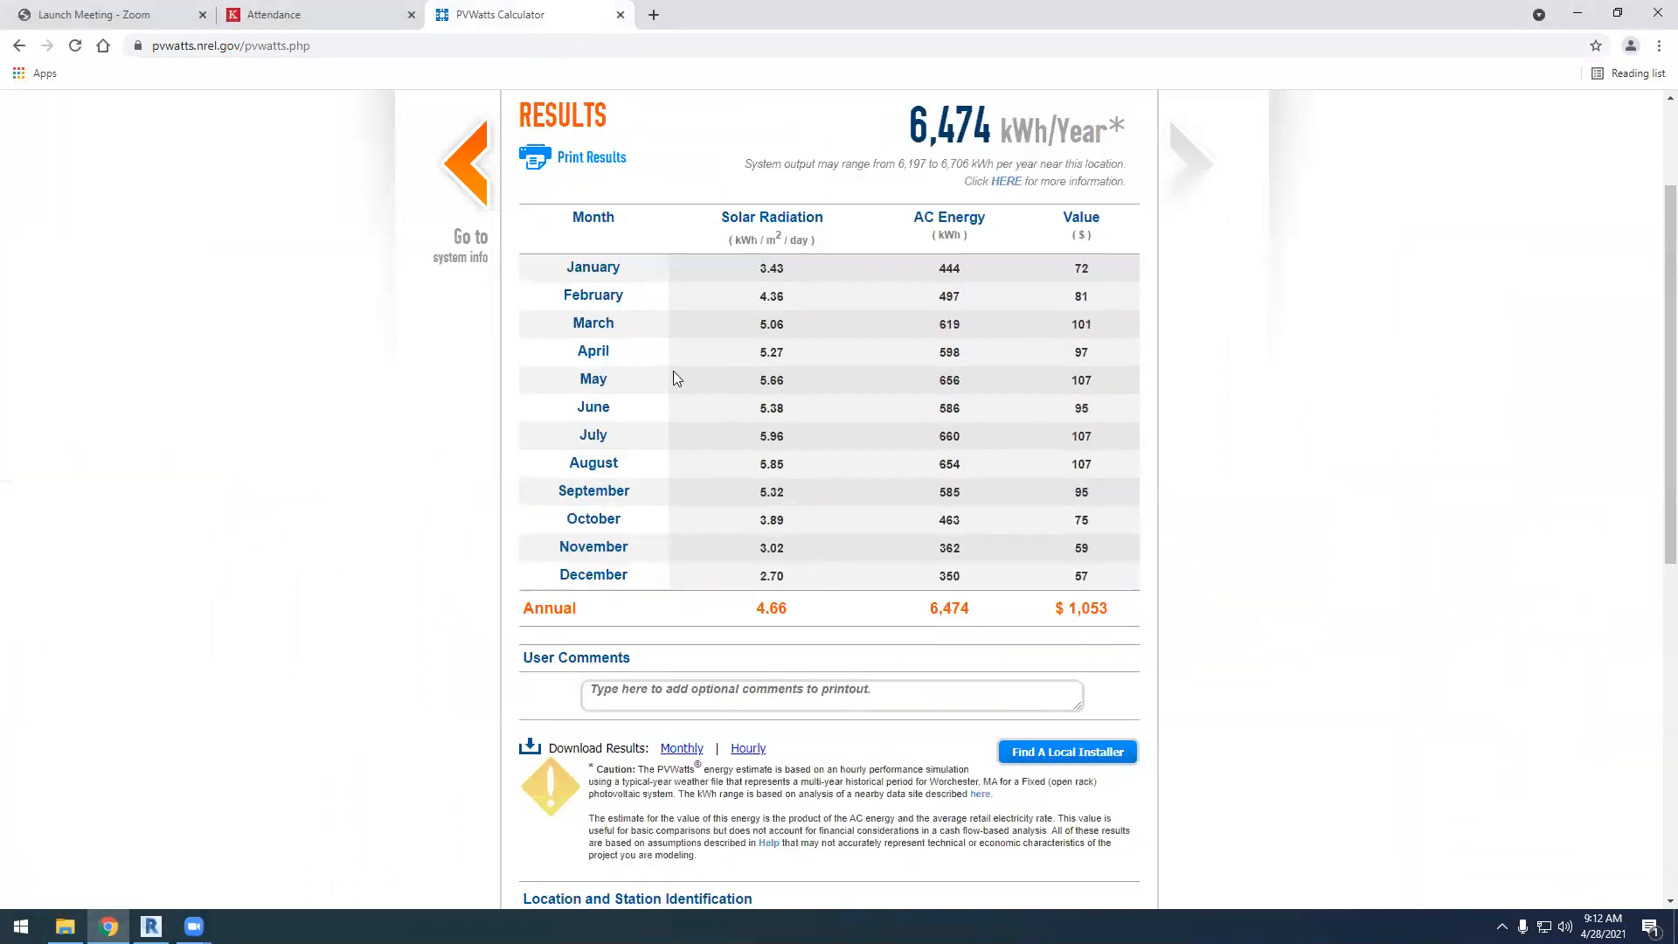
{"action": "scroll", "coordinate": [743, 485], "scroll_direction": "up", "scroll_amount": 2}
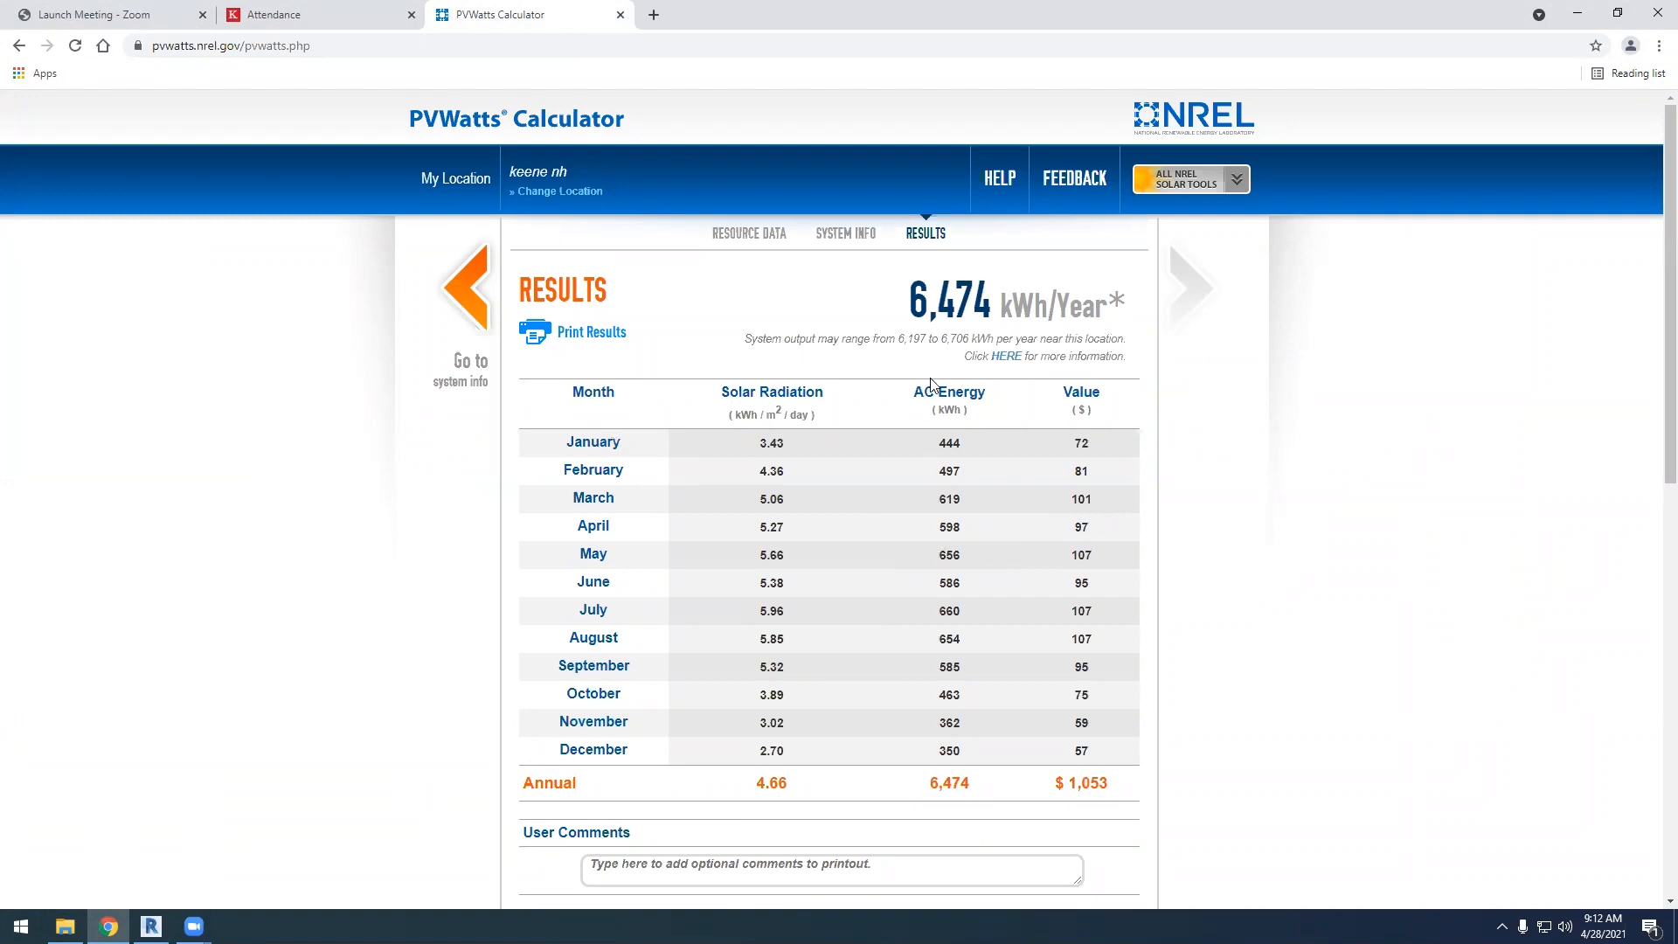
{"action": "left_click_drag", "start_coordinate": [915, 394], "coordinate": [939, 394]}
{"action": "left_click_drag", "start_coordinate": [935, 409], "coordinate": [965, 410]}
Return to the system info inputs and view the available array types without changing the selection
{"action": "left_click", "coordinate": [472, 288]}
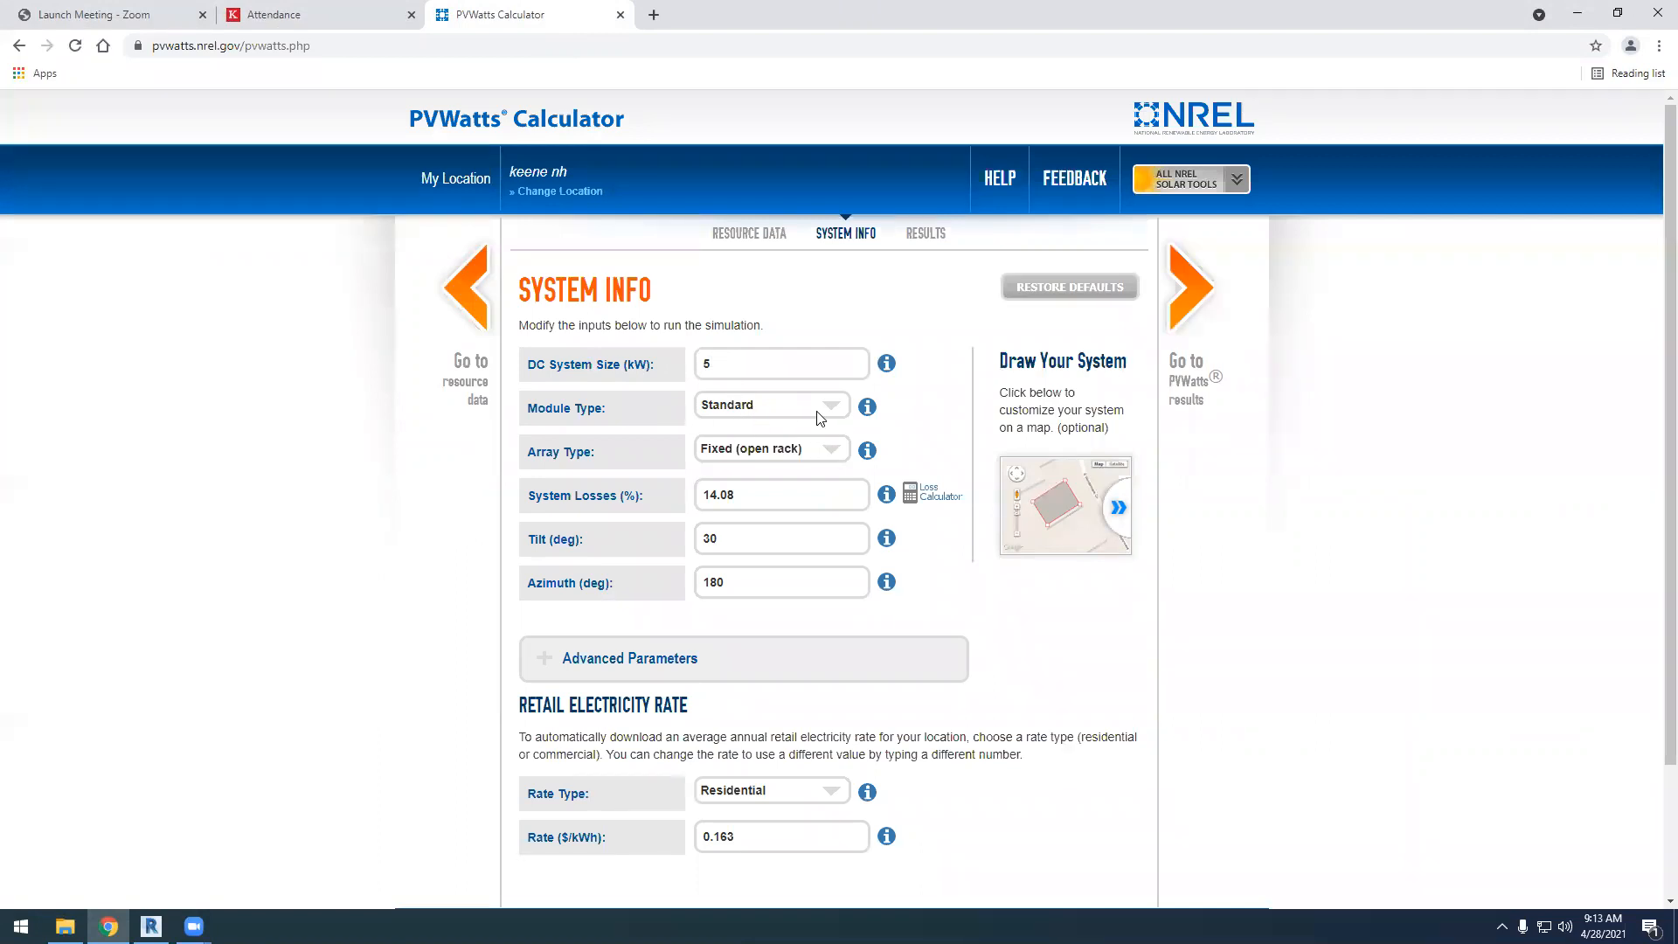
{"action": "left_click", "coordinate": [839, 456]}
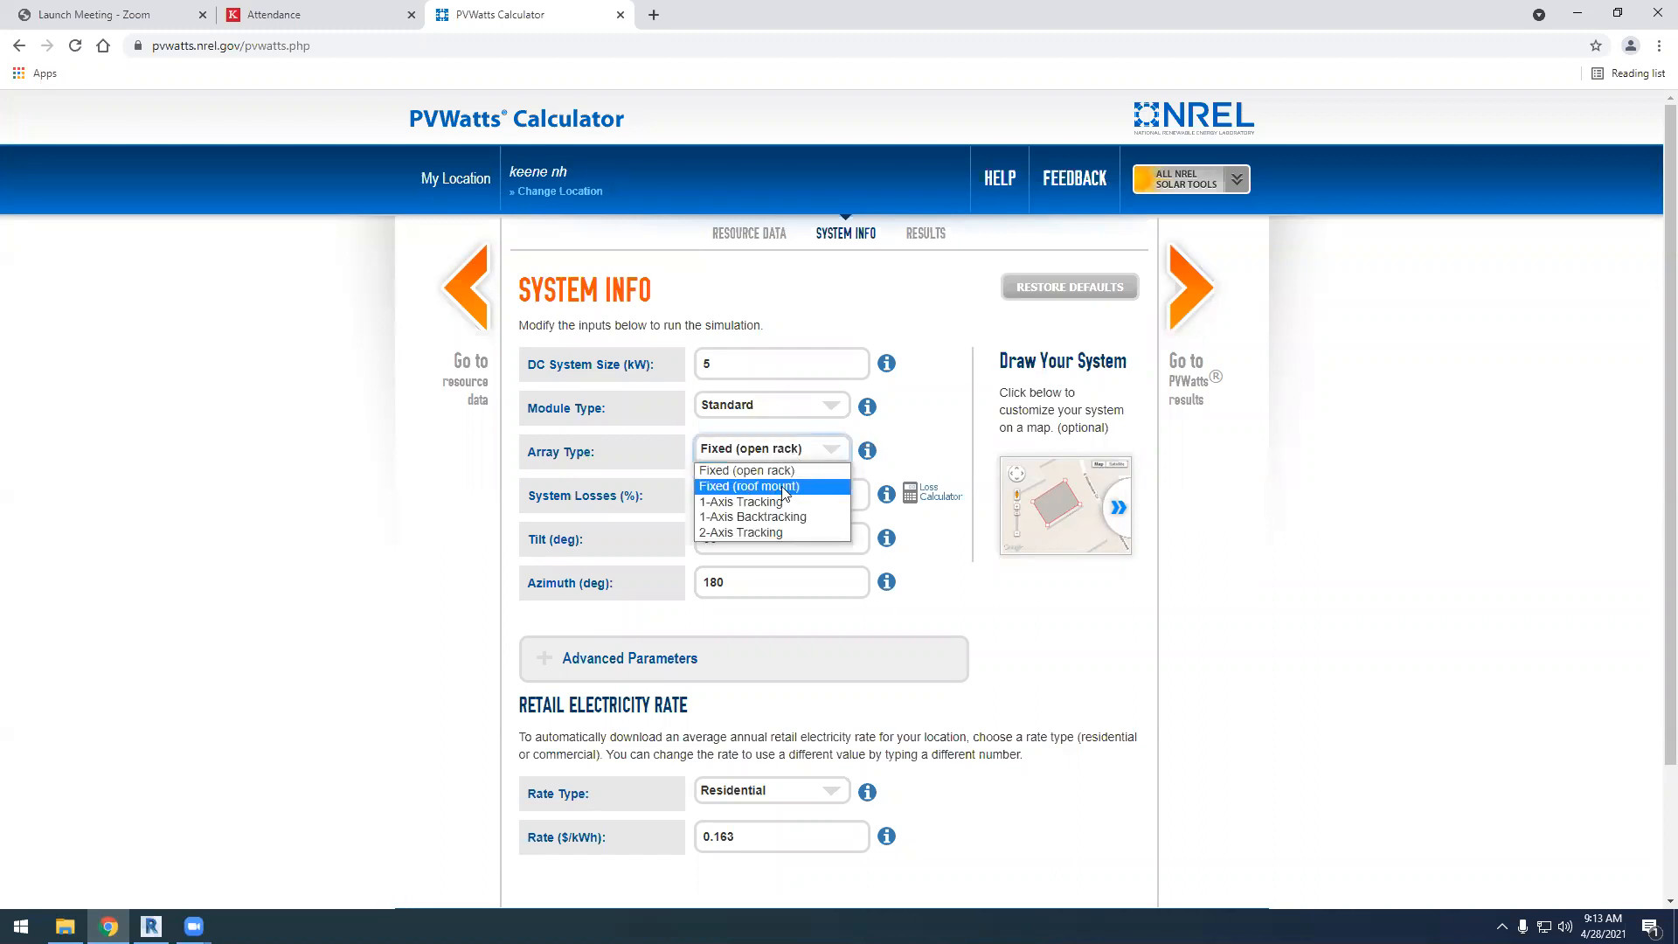
{"action": "left_click", "coordinate": [1066, 631]}
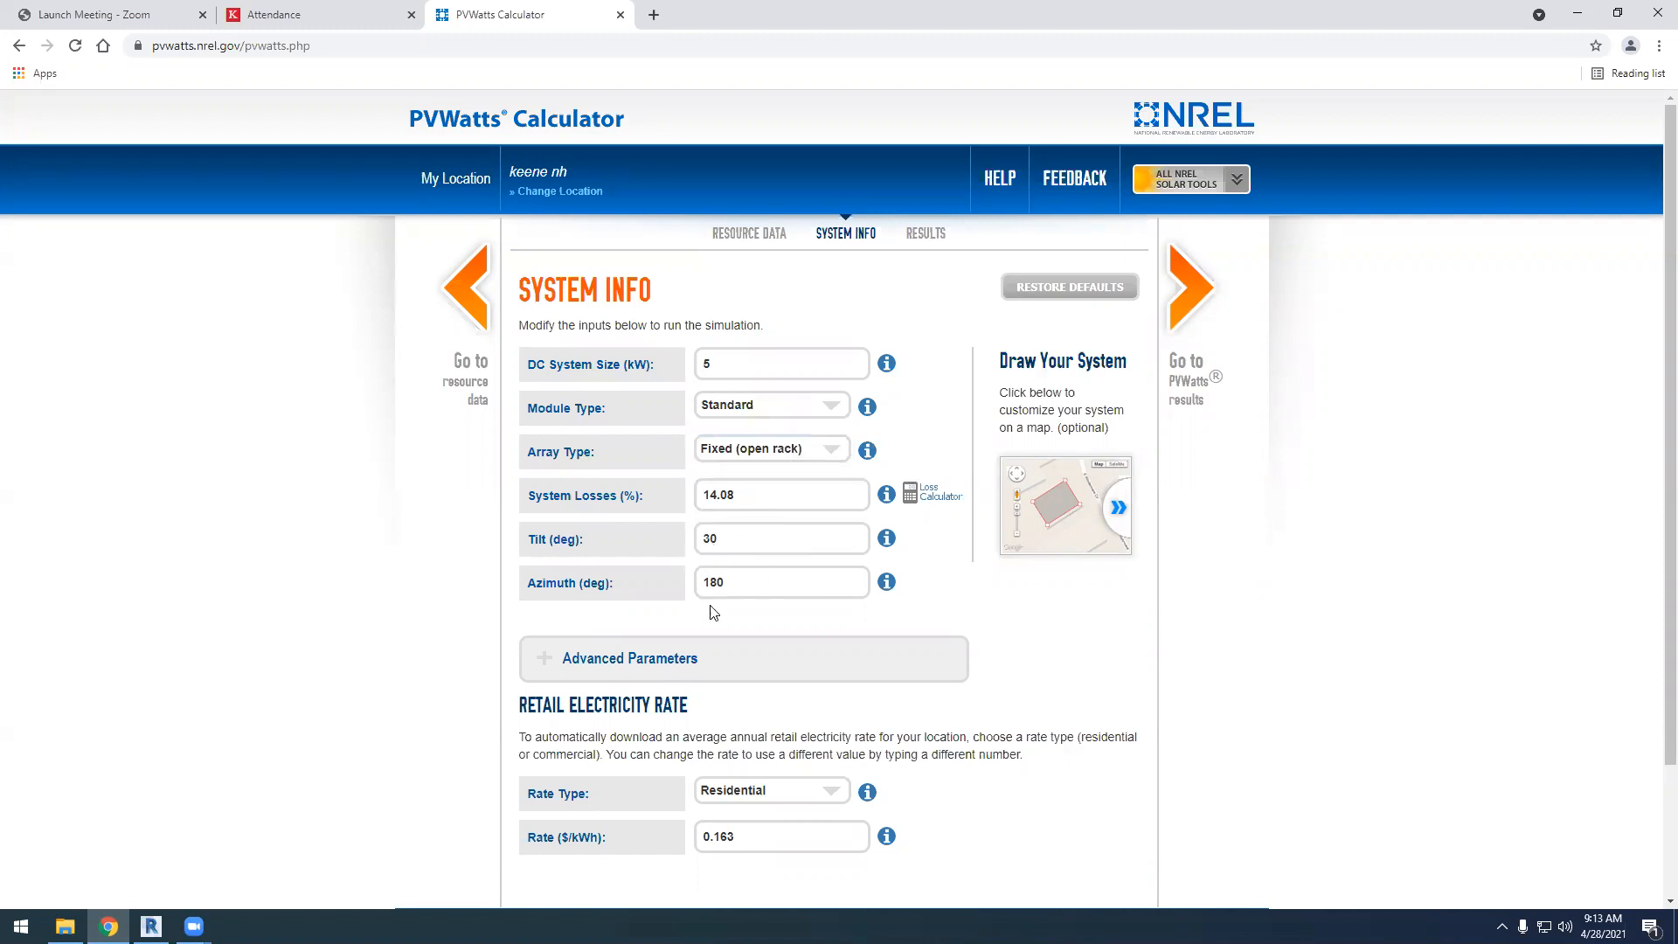
Set the retail electricity rate type to Commercial
{"action": "scroll", "coordinate": [710, 612], "scroll_direction": "down", "scroll_amount": 2}
{"action": "left_click", "coordinate": [838, 632]}
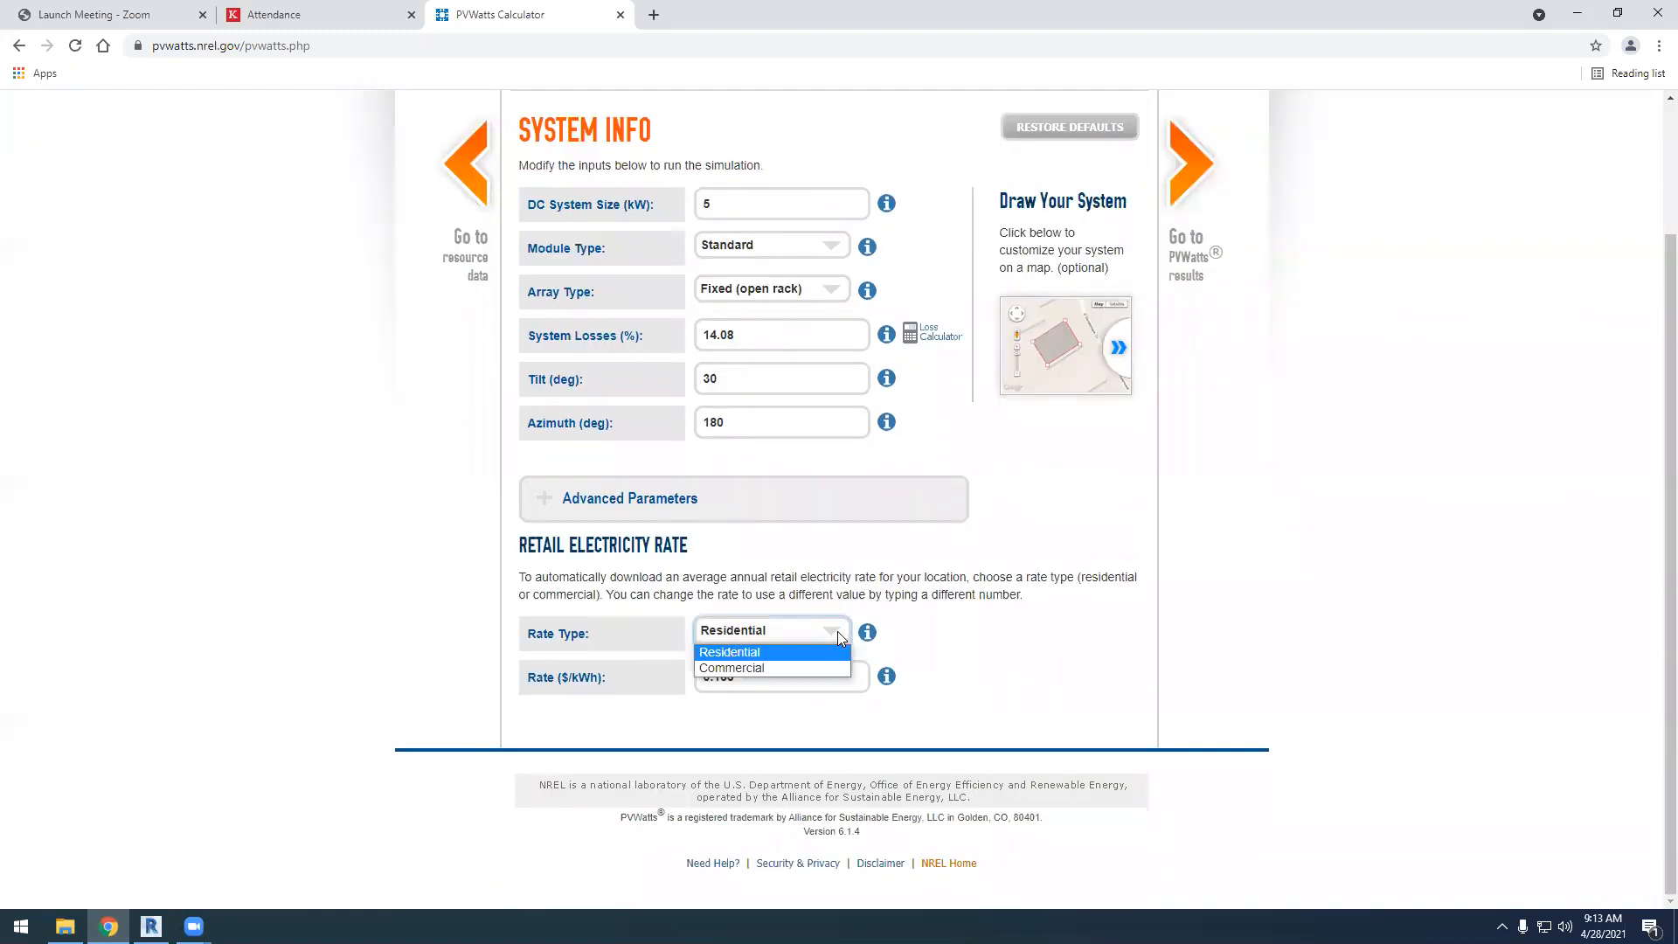
{"action": "left_click", "coordinate": [758, 653]}
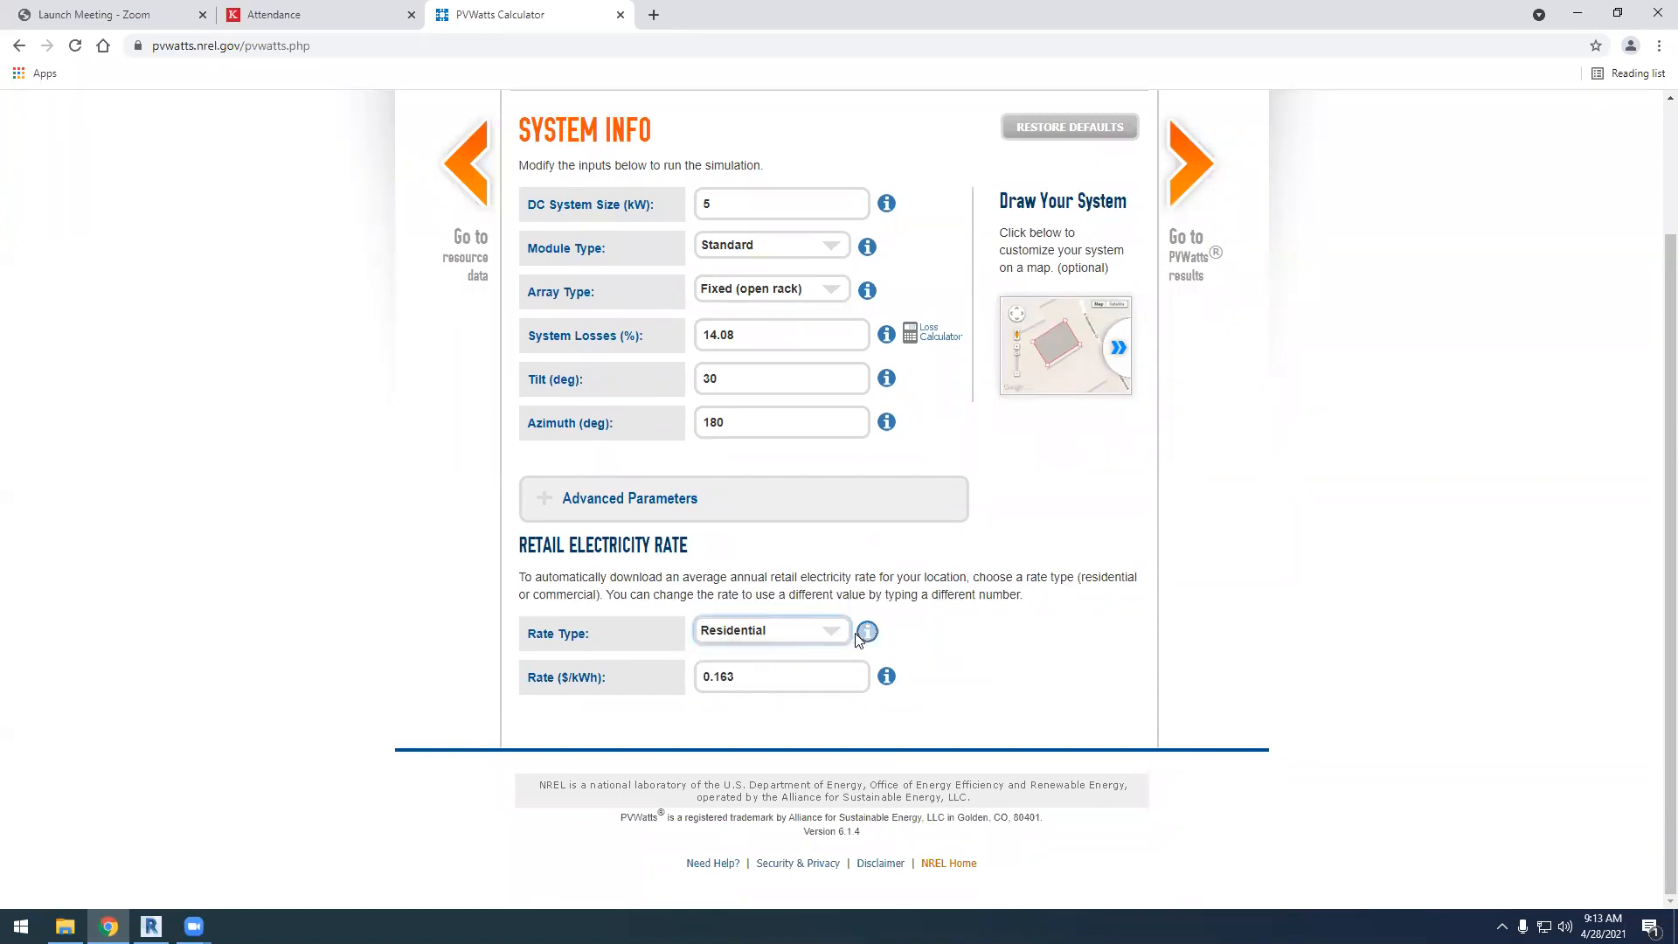
{"action": "left_click", "coordinate": [834, 629]}
{"action": "left_click", "coordinate": [757, 675]}
Read the documentation on the electricity rate, close it and check the commercial rate per kWh
{"action": "left_click", "coordinate": [886, 677]}
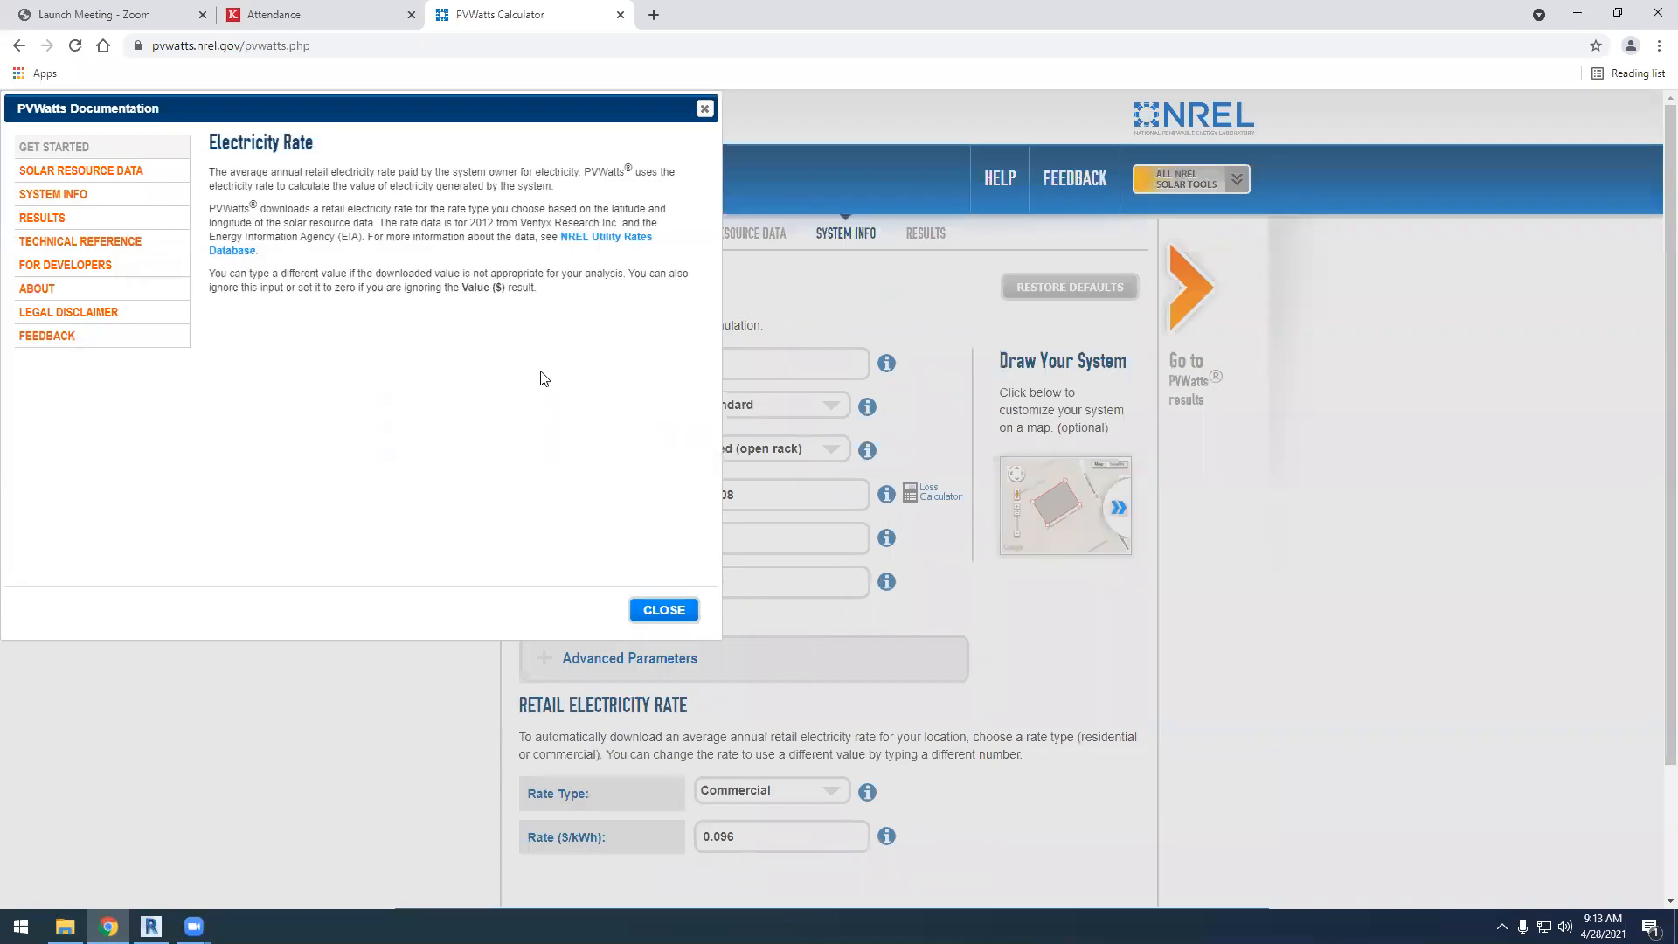
{"action": "left_click", "coordinate": [704, 113]}
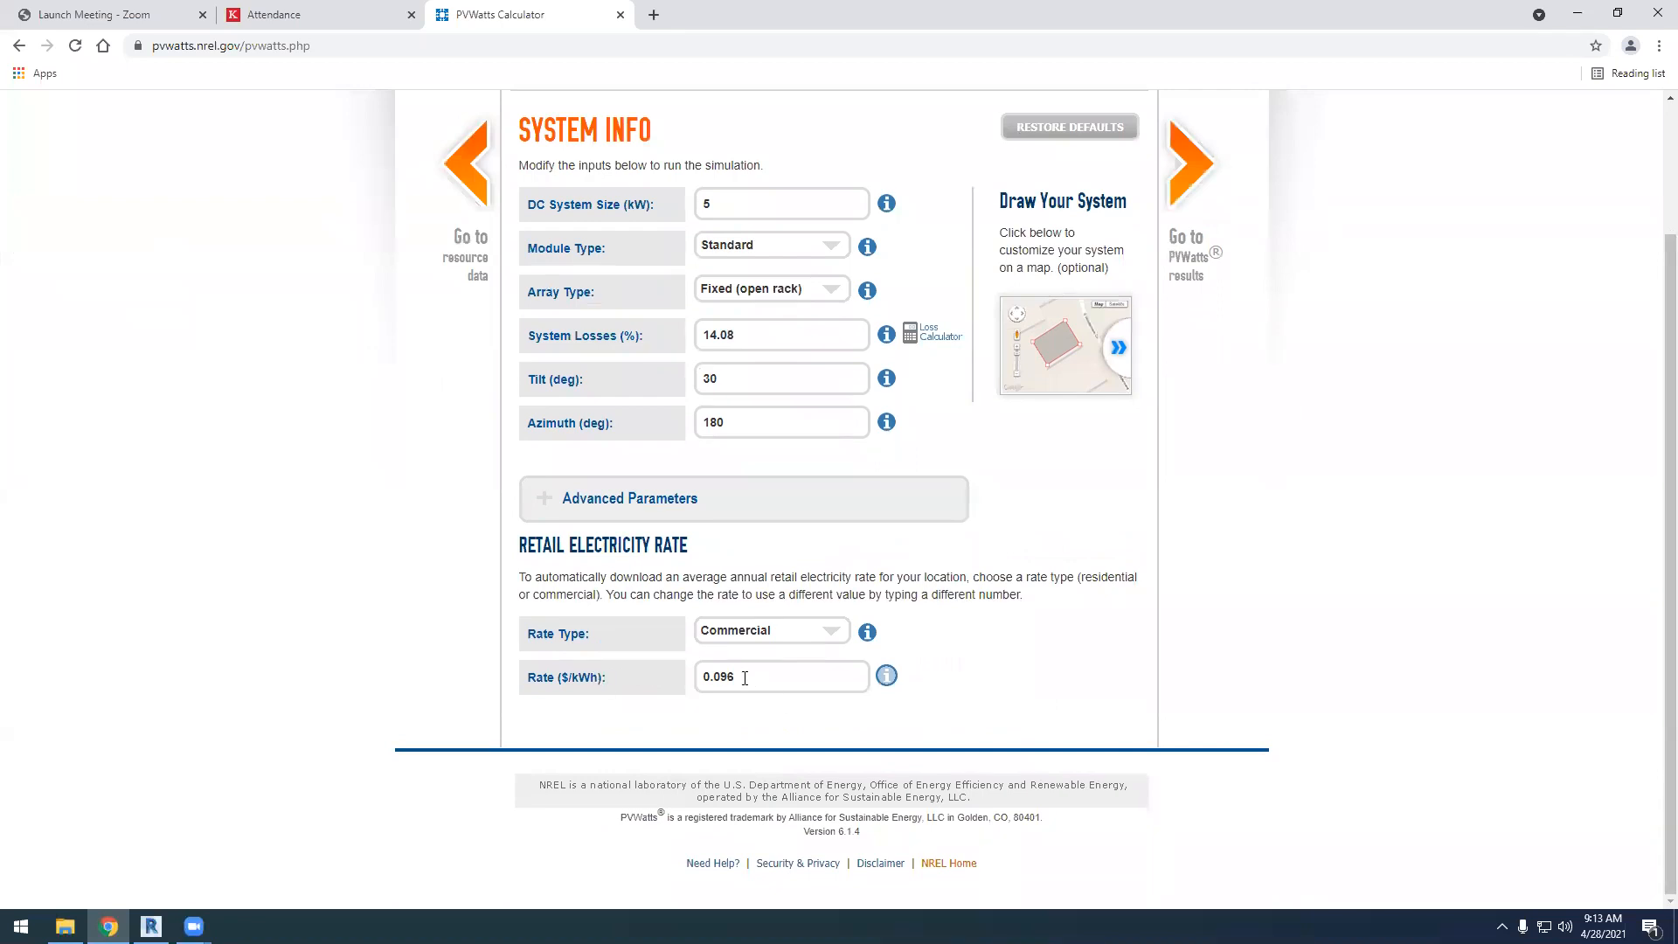
{"action": "left_click_drag", "start_coordinate": [704, 675], "coordinate": [741, 677]}
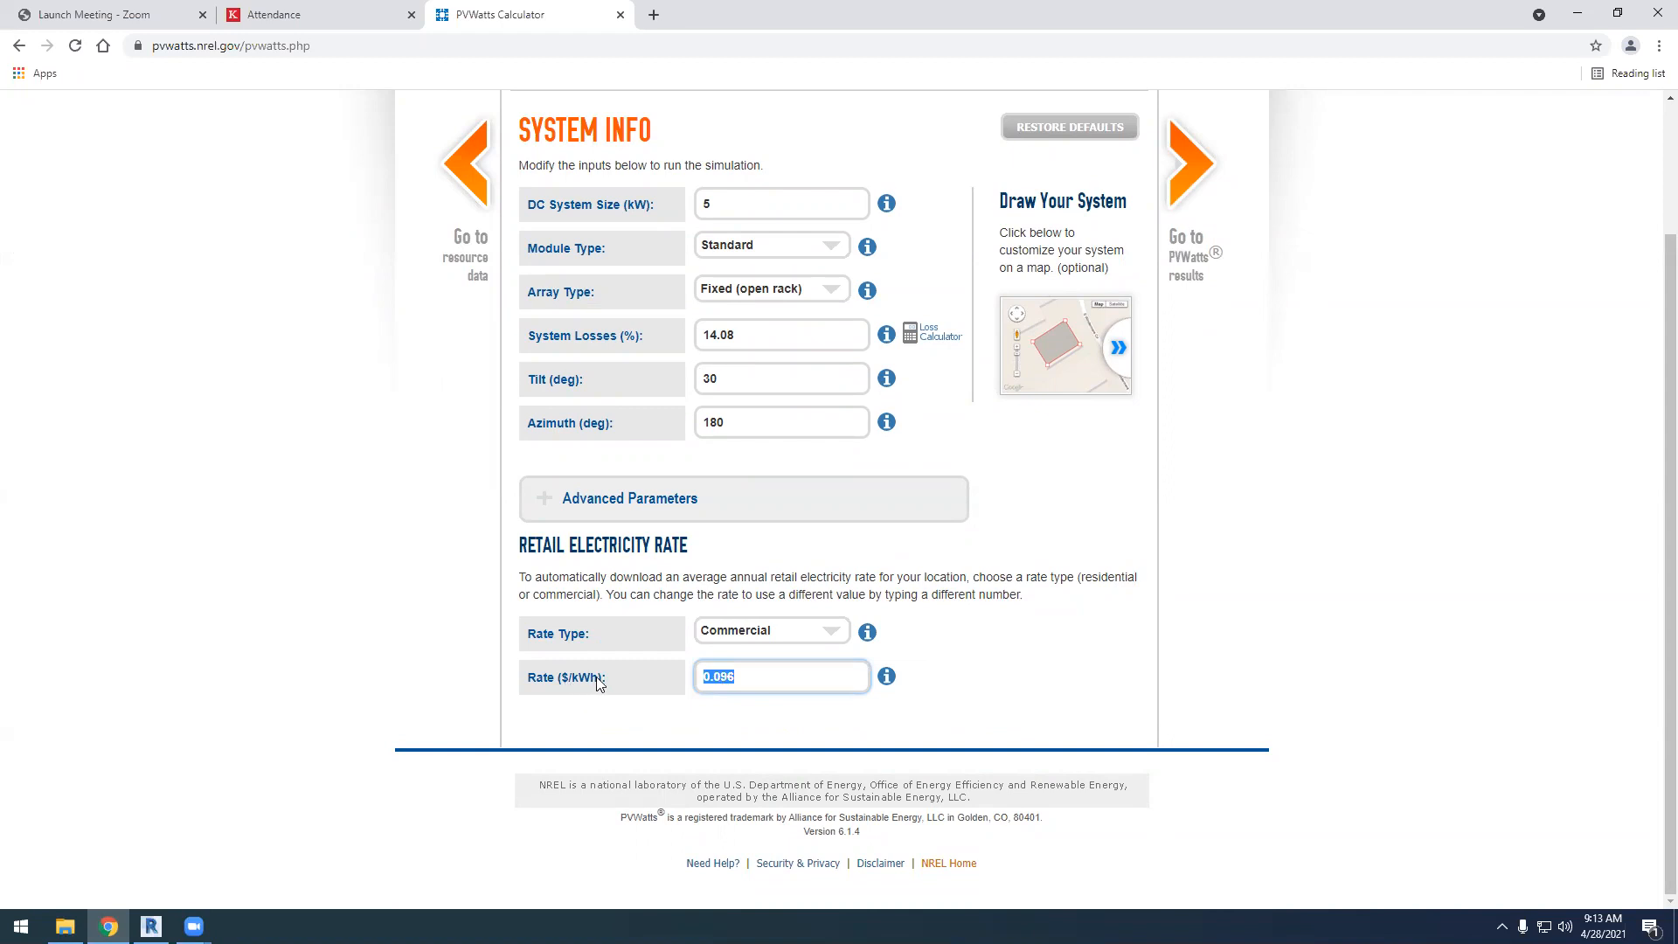
{"action": "left_click", "coordinate": [732, 726]}
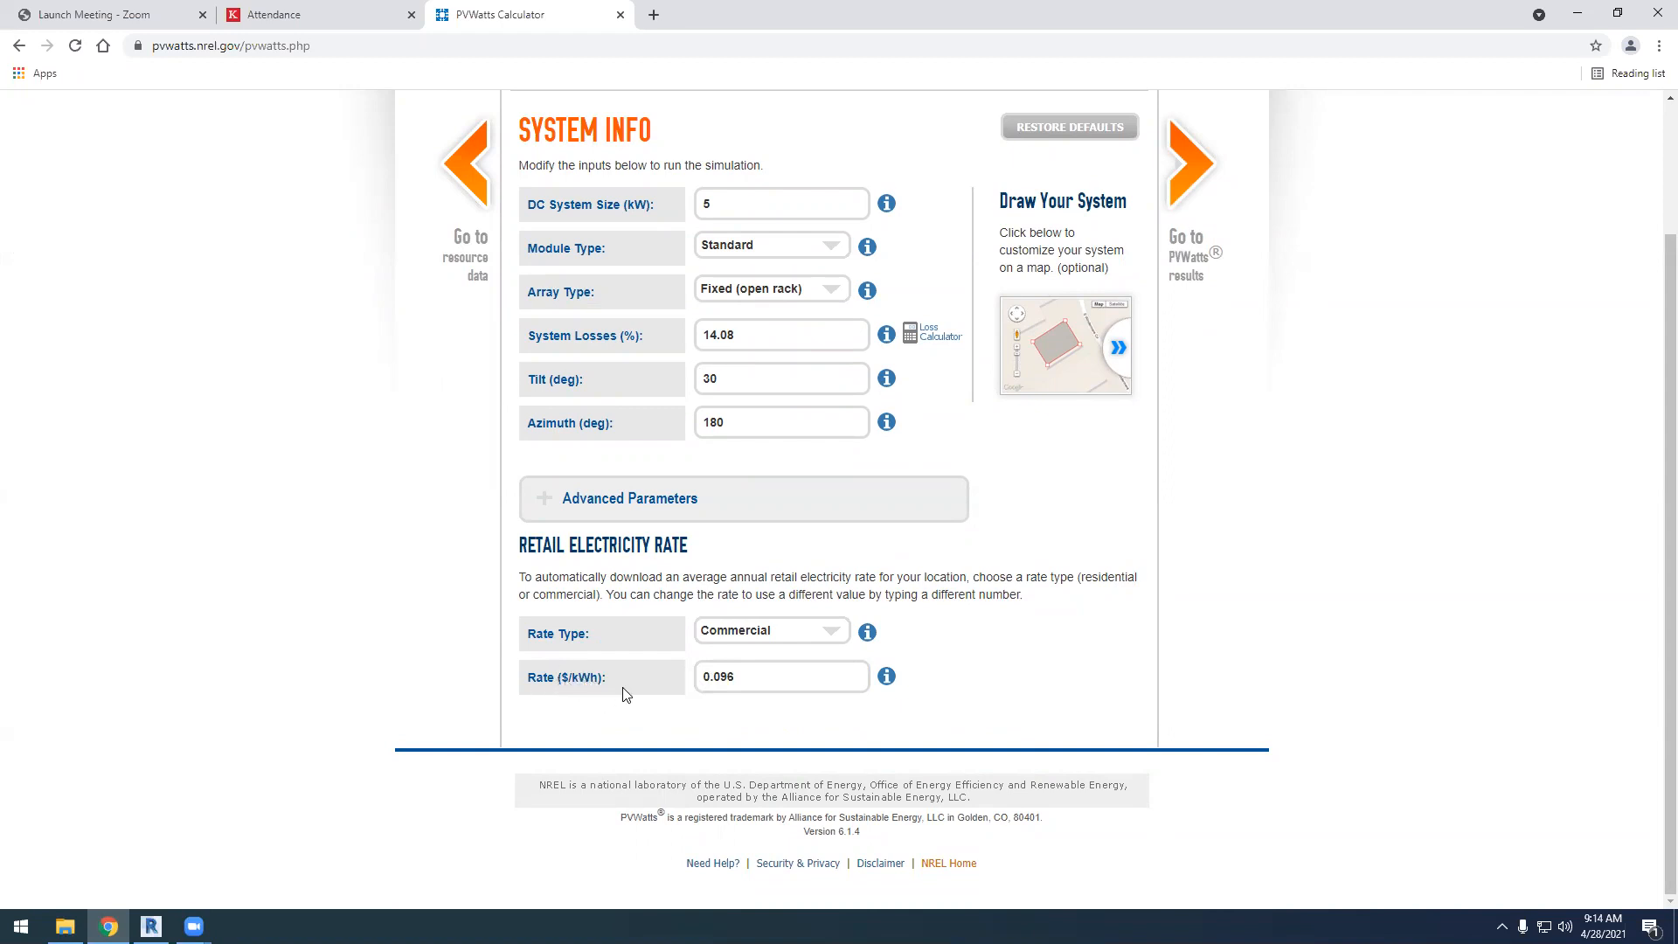
{"action": "left_click_drag", "start_coordinate": [742, 678], "coordinate": [699, 677]}
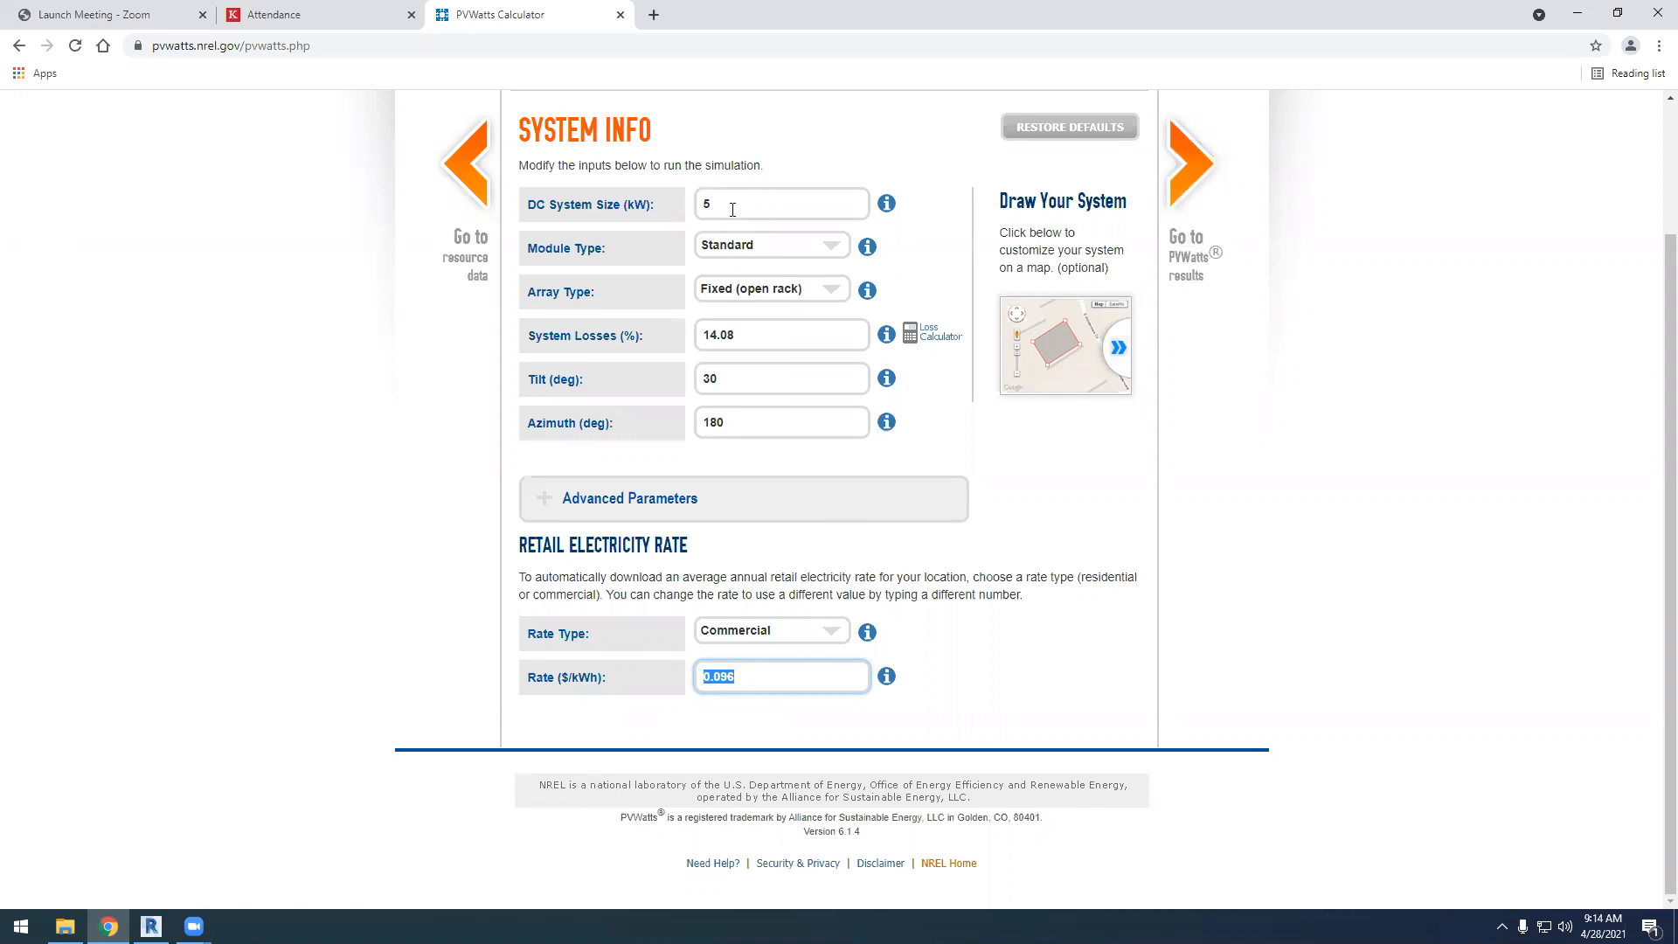
Recalculate the PVWatts results with the commercial rate and examine the annual AC energy, value and download options
{"action": "left_click", "coordinate": [1193, 181]}
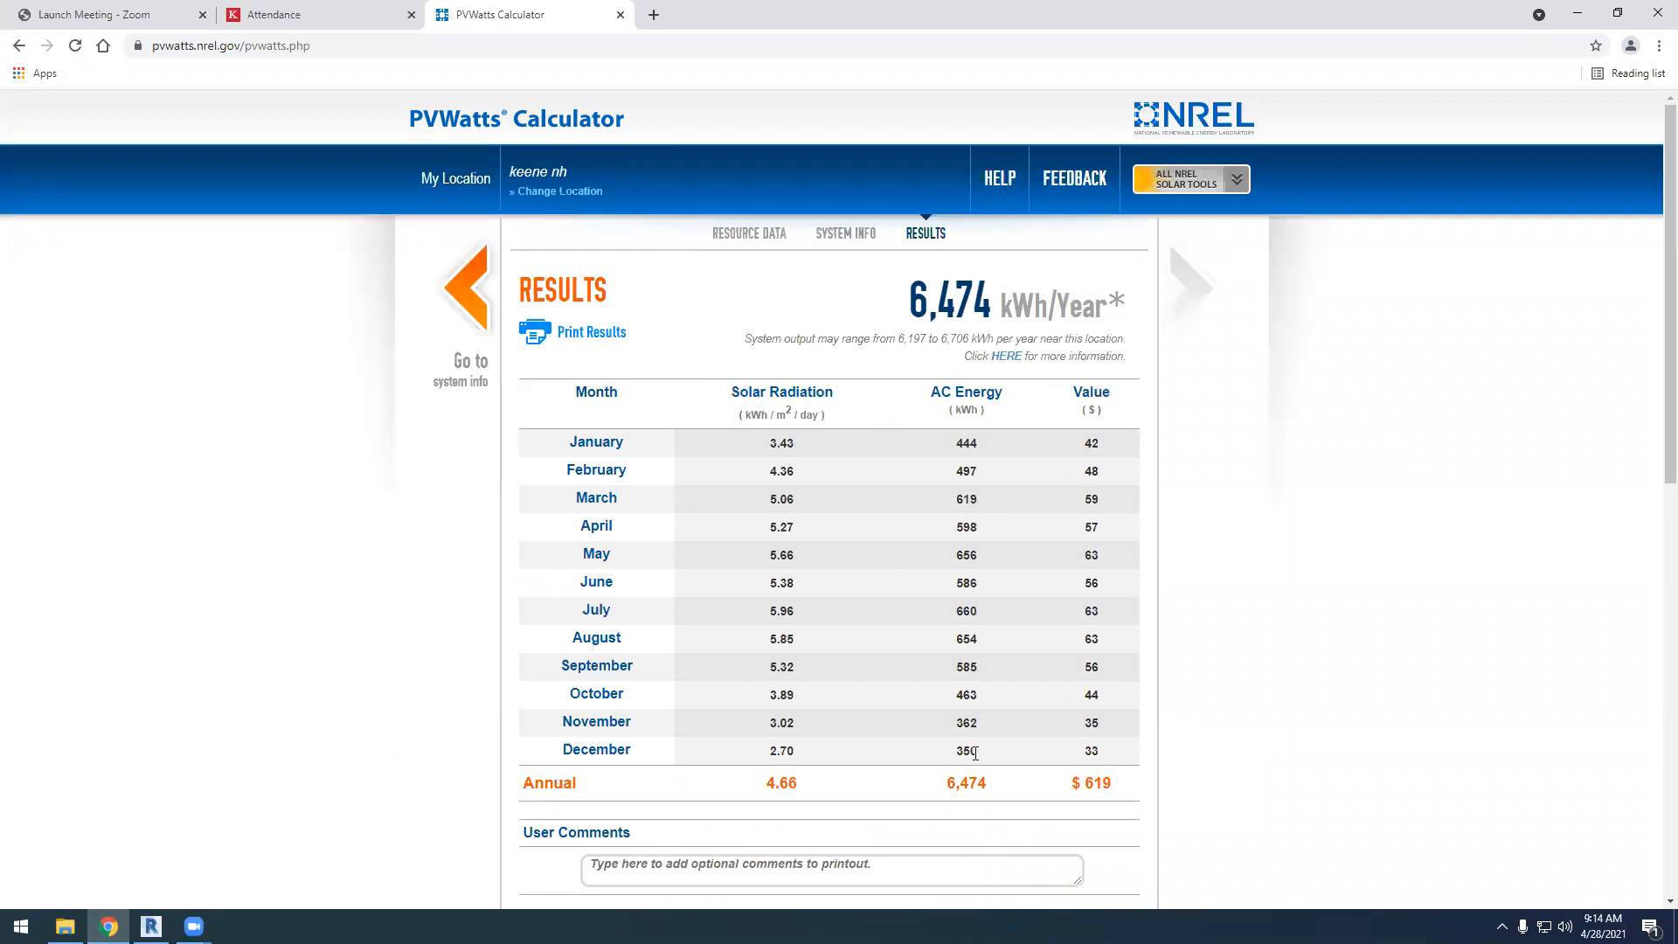
{"action": "left_click_drag", "start_coordinate": [946, 790], "coordinate": [995, 790]}
{"action": "scroll", "coordinate": [635, 546], "scroll_direction": "down", "scroll_amount": 3}
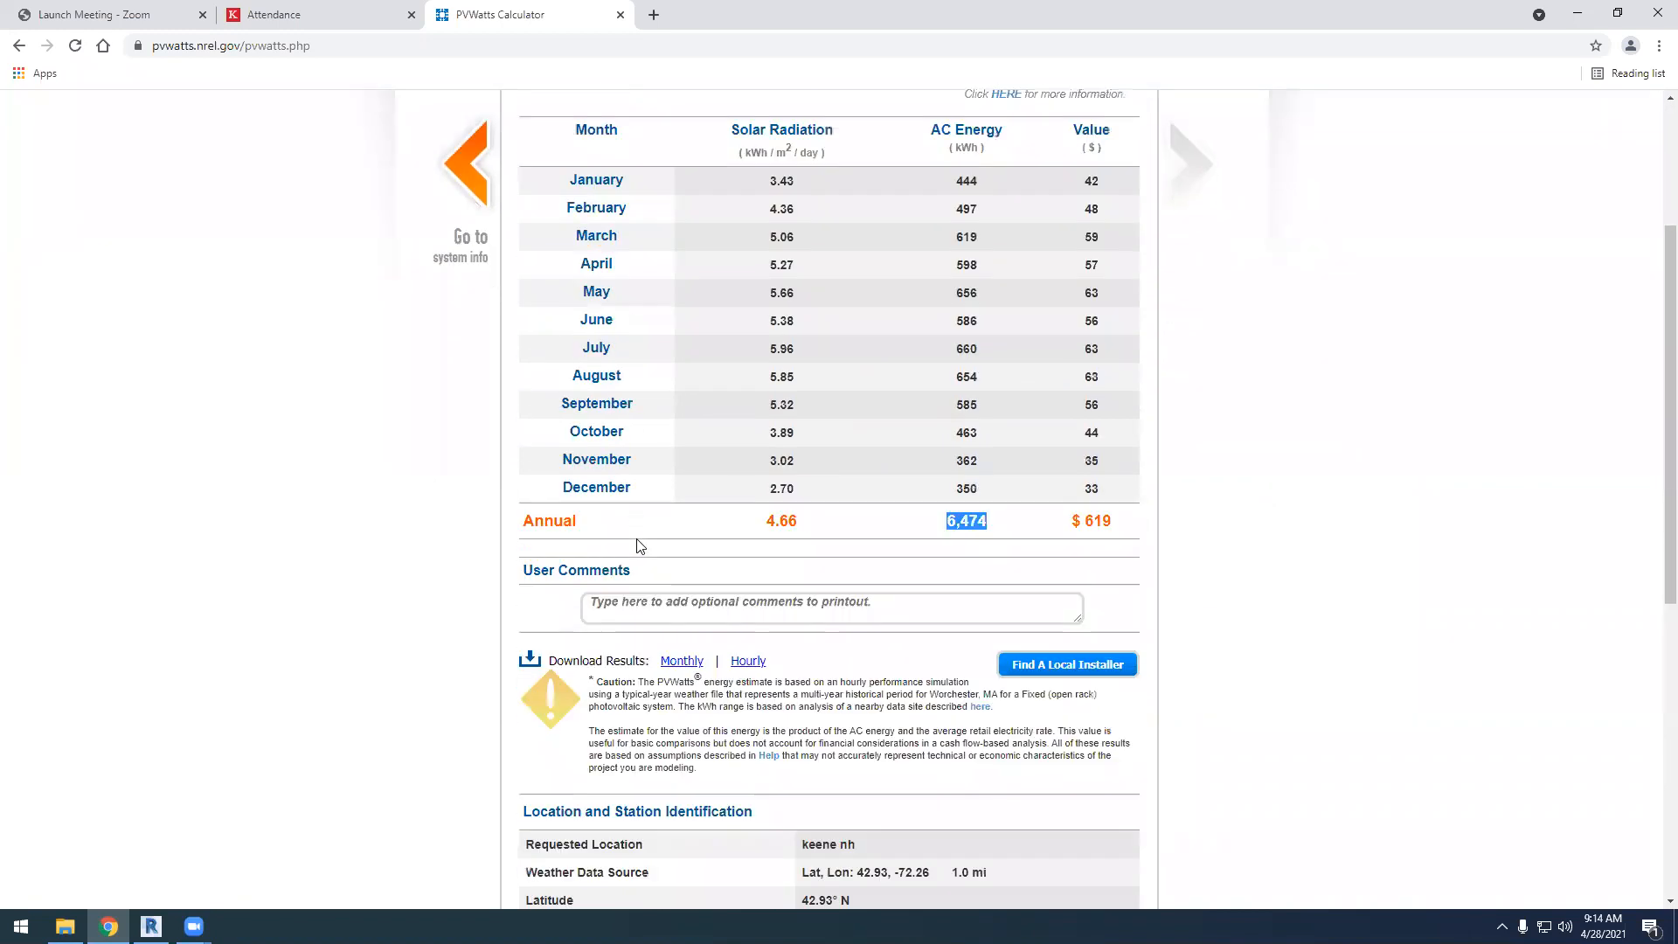
{"action": "scroll", "coordinate": [643, 545], "scroll_direction": "up", "scroll_amount": 2}
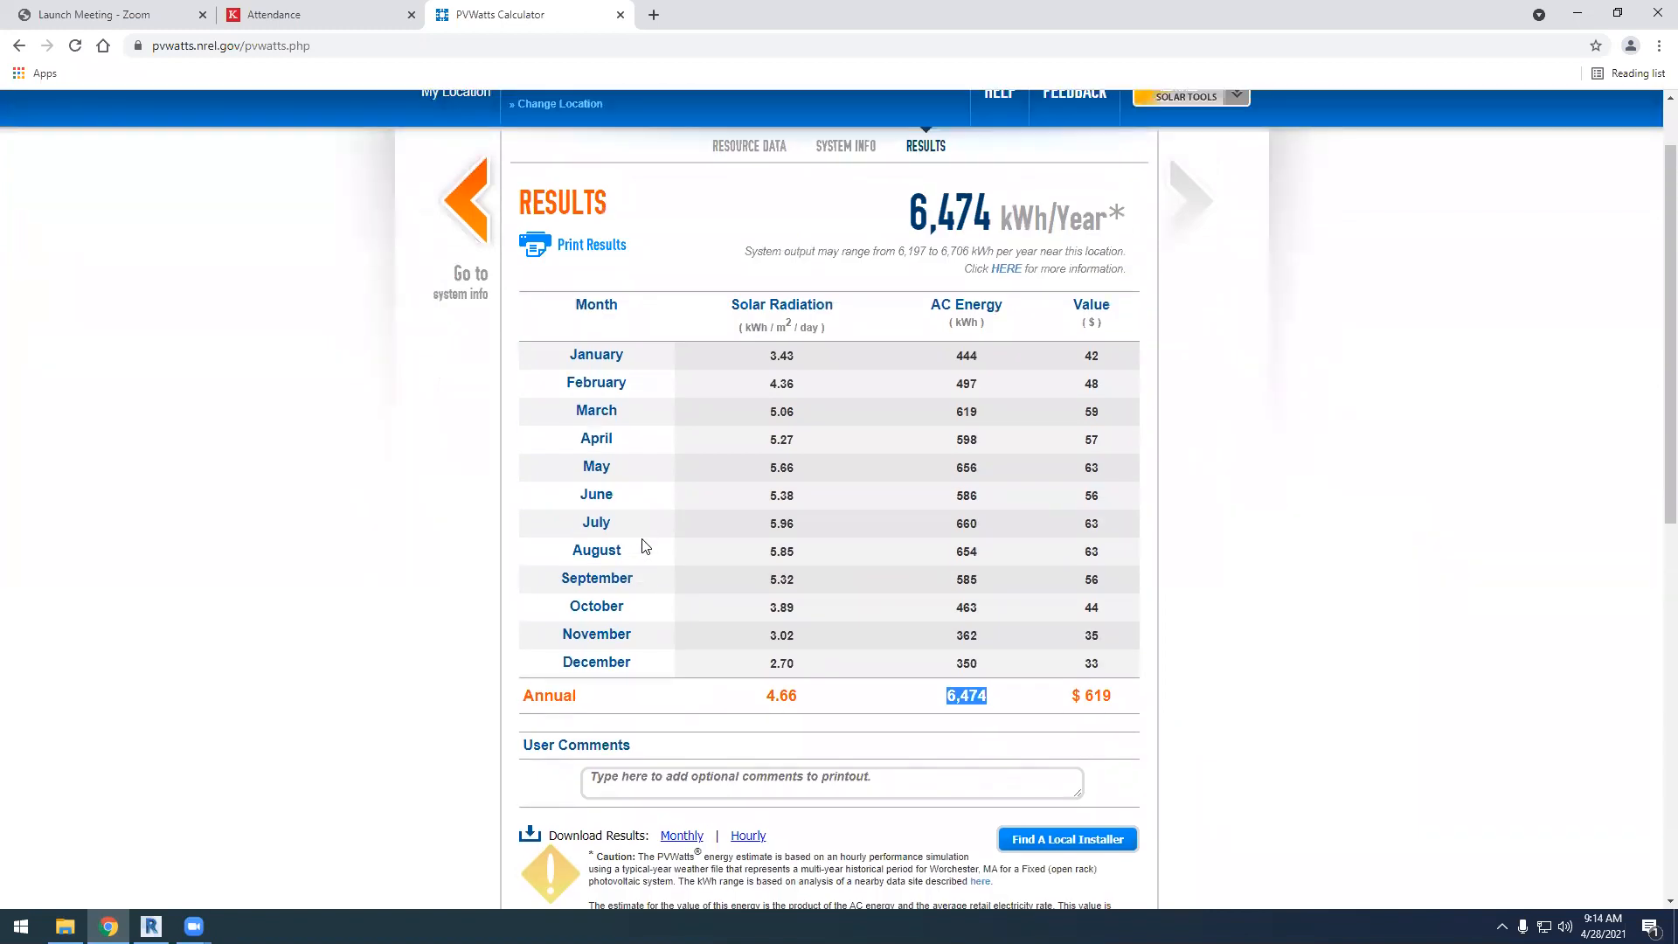
{"action": "scroll", "coordinate": [680, 542], "scroll_direction": "down", "scroll_amount": 2}
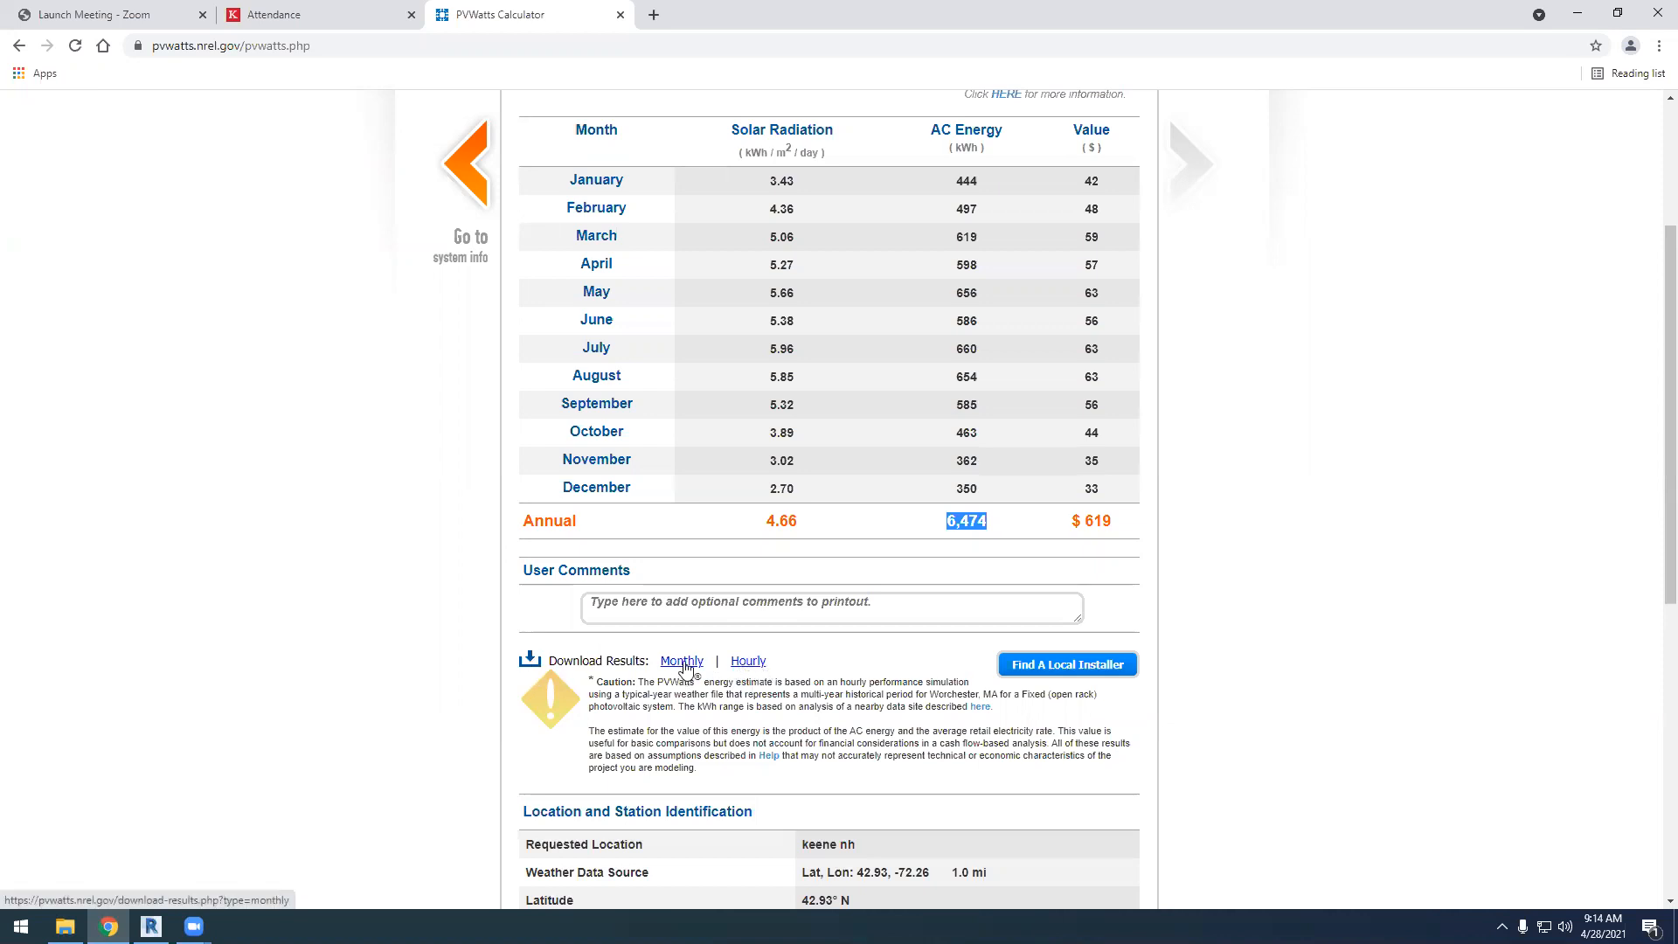
{"action": "scroll", "coordinate": [792, 330], "scroll_direction": "up", "scroll_amount": 1}
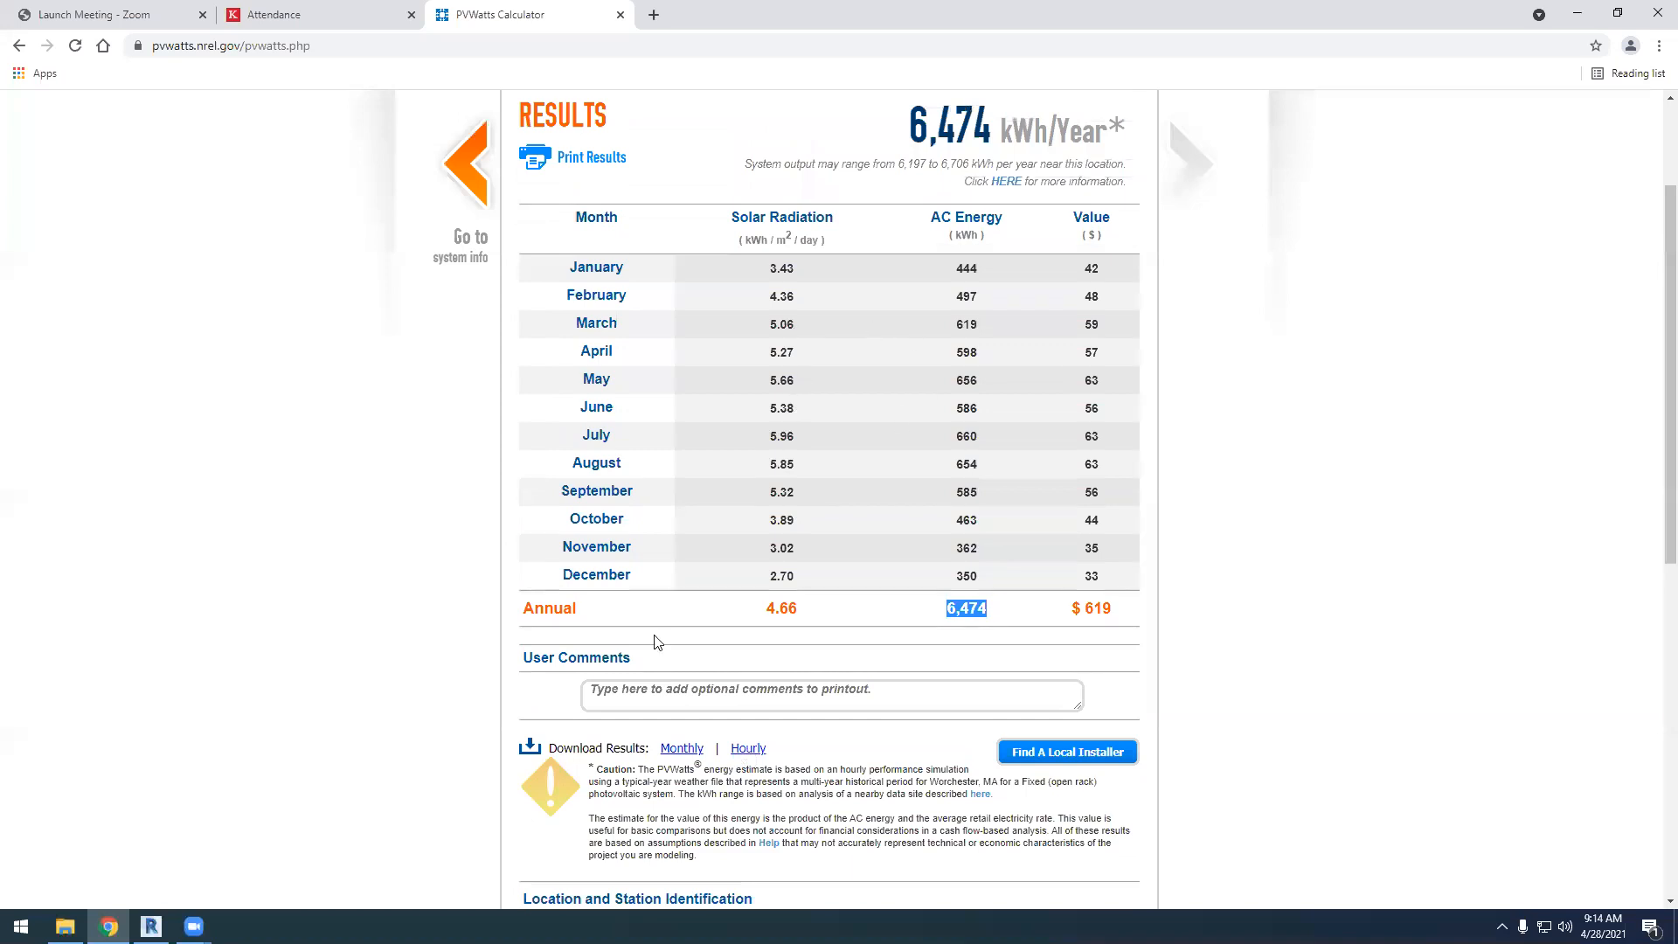
{"action": "scroll", "coordinate": [695, 668], "scroll_direction": "down", "scroll_amount": 1}
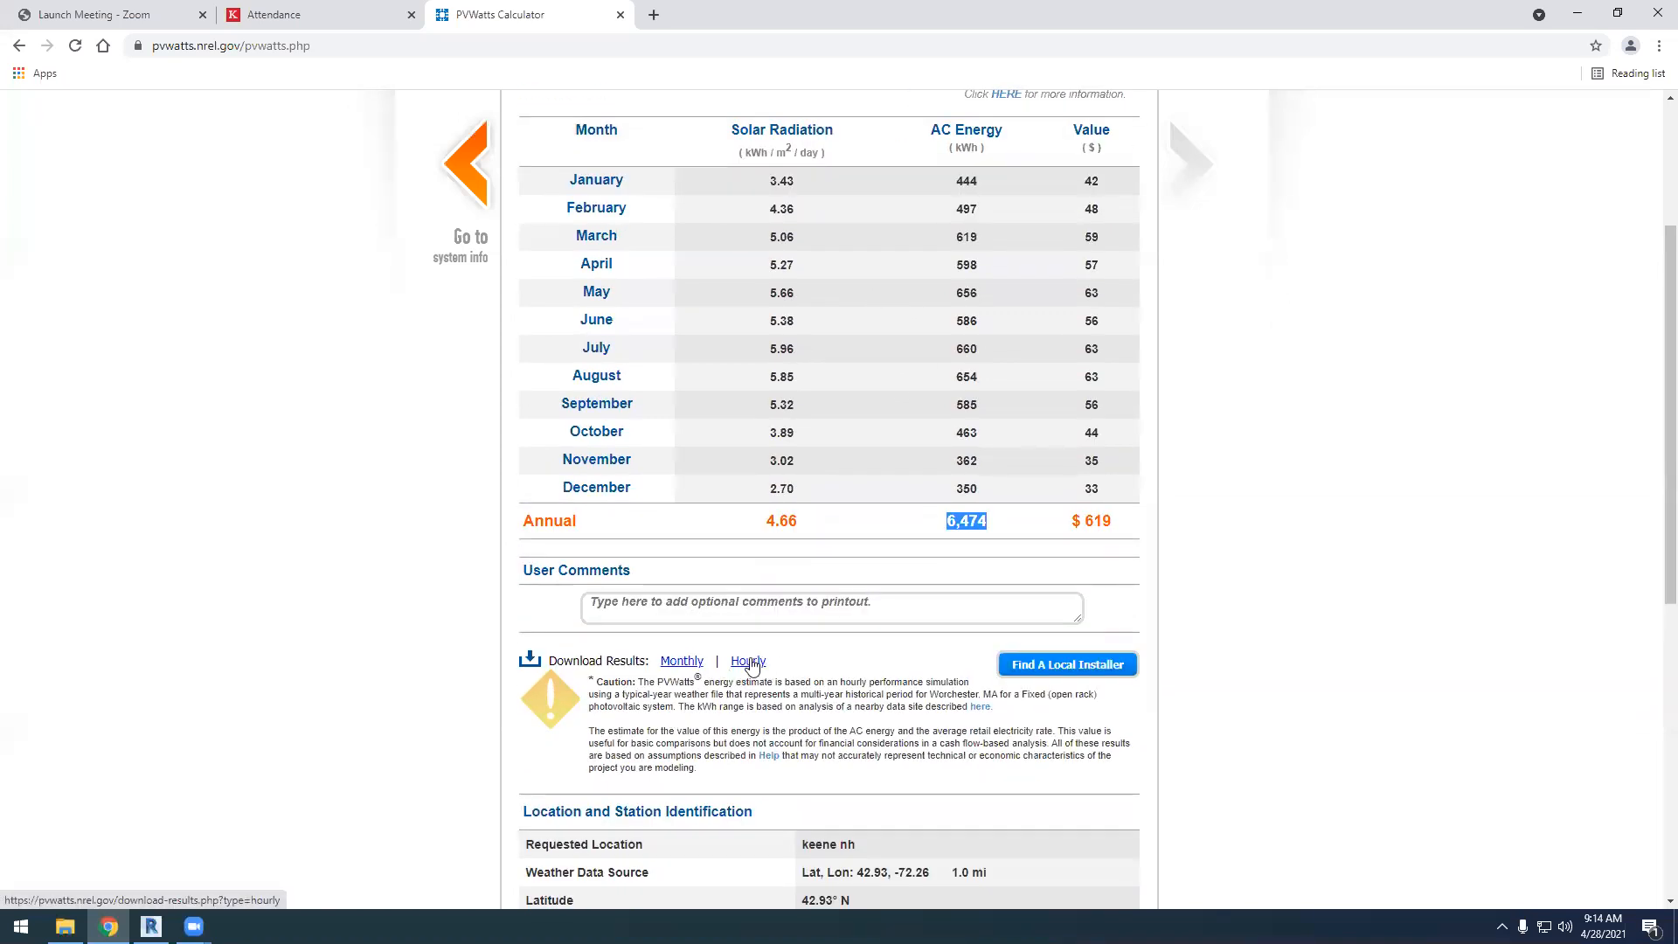
{"action": "left_click", "coordinate": [1293, 903]}
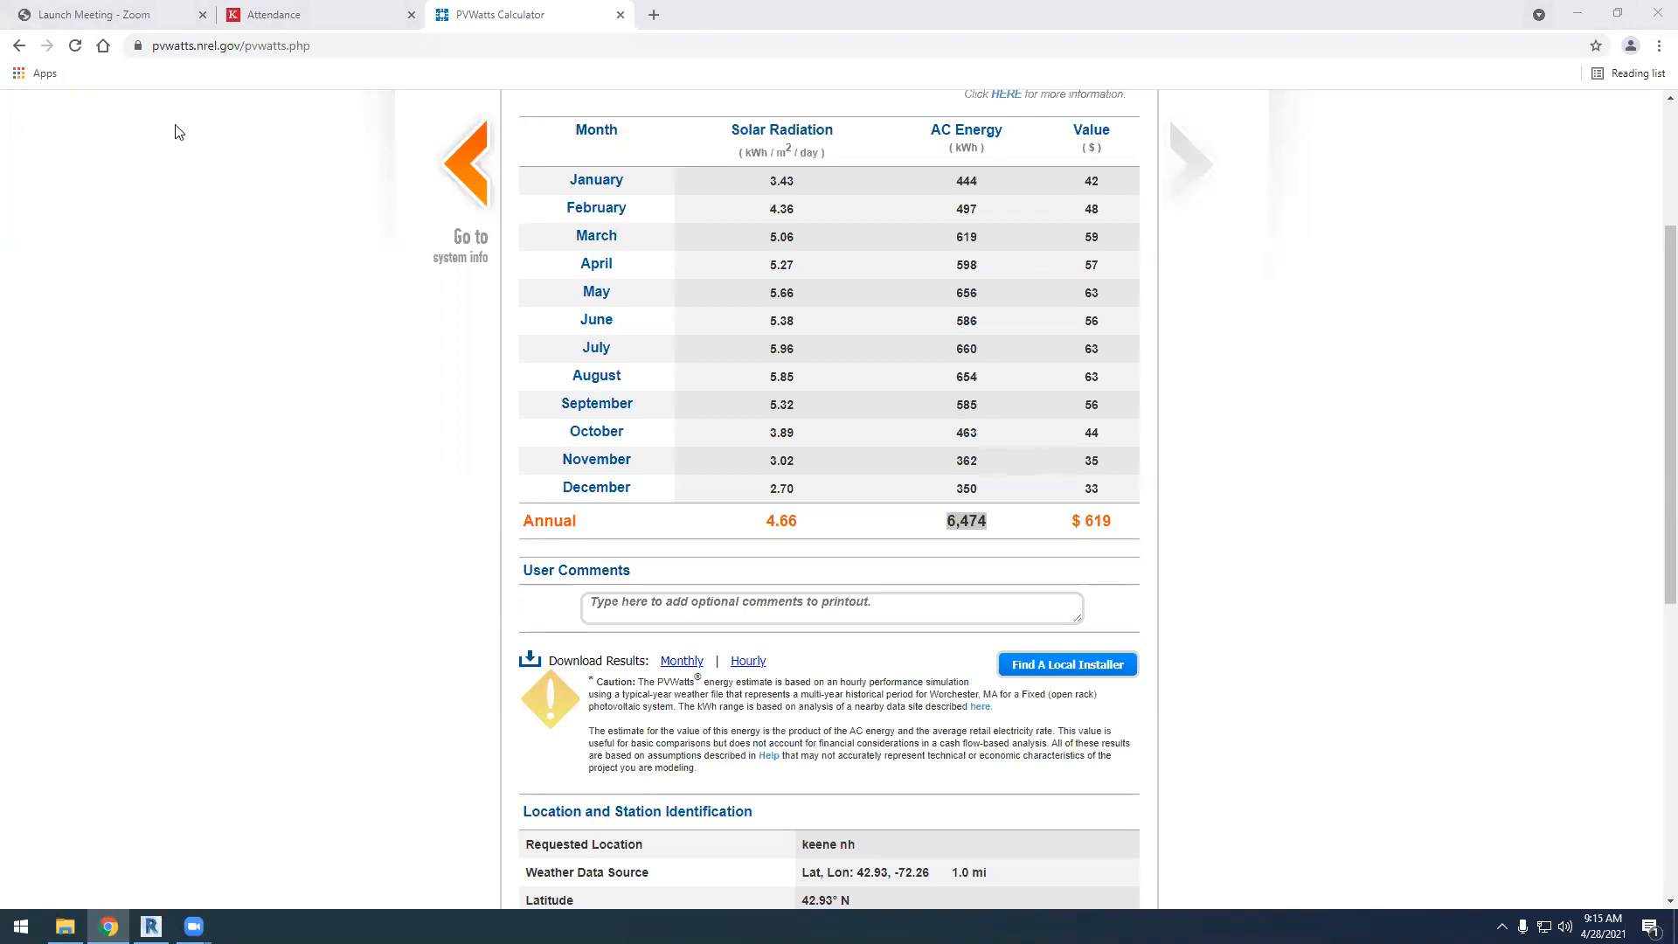
{"action": "left_click", "coordinate": [278, 15]}
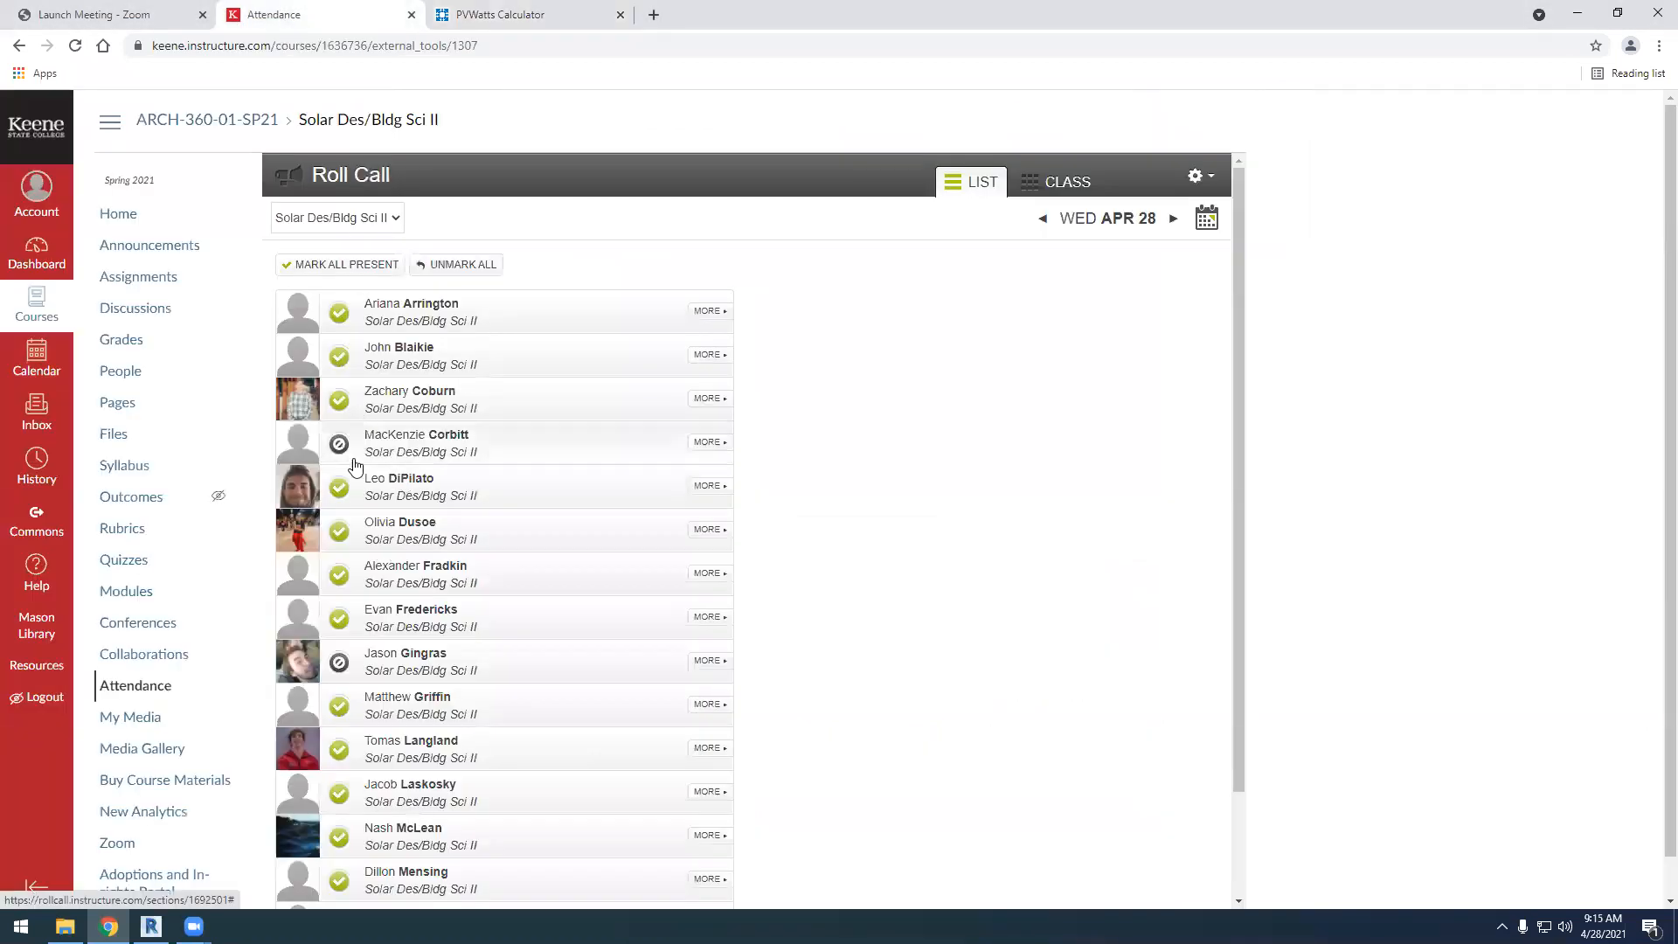
{"action": "left_click", "coordinate": [569, 15]}
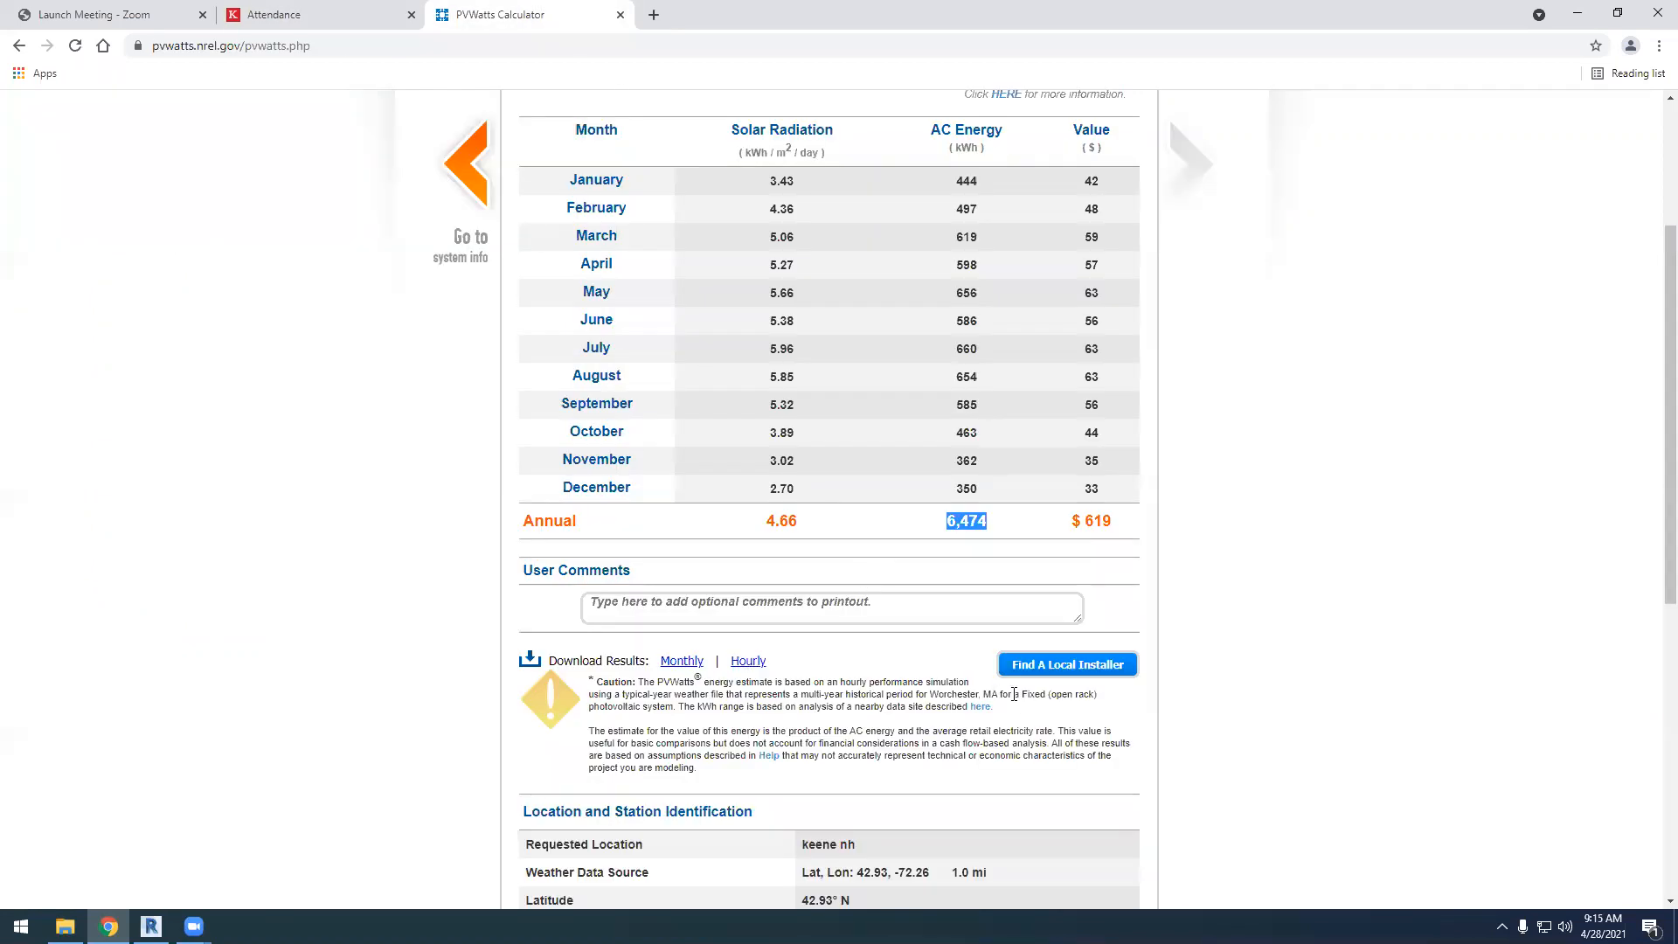
Download the hourly PVWatts results and show the pvwatts_hourly file in its folder
{"action": "scroll", "coordinate": [868, 784], "scroll_direction": "down", "scroll_amount": 3}
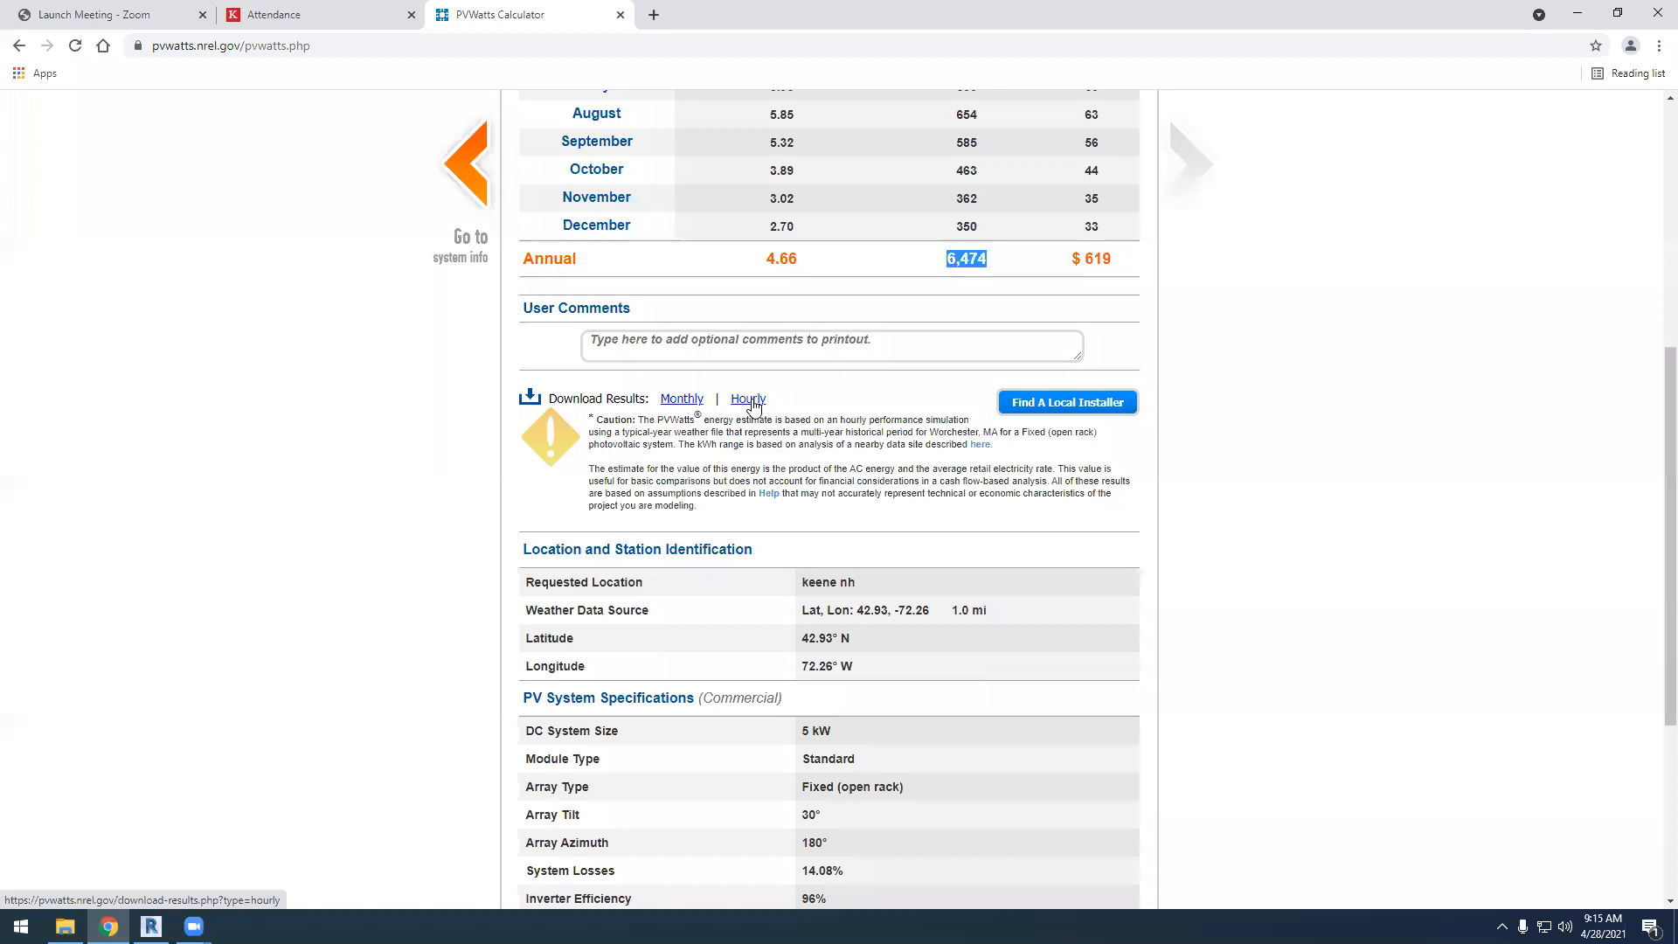
{"action": "left_click", "coordinate": [749, 399]}
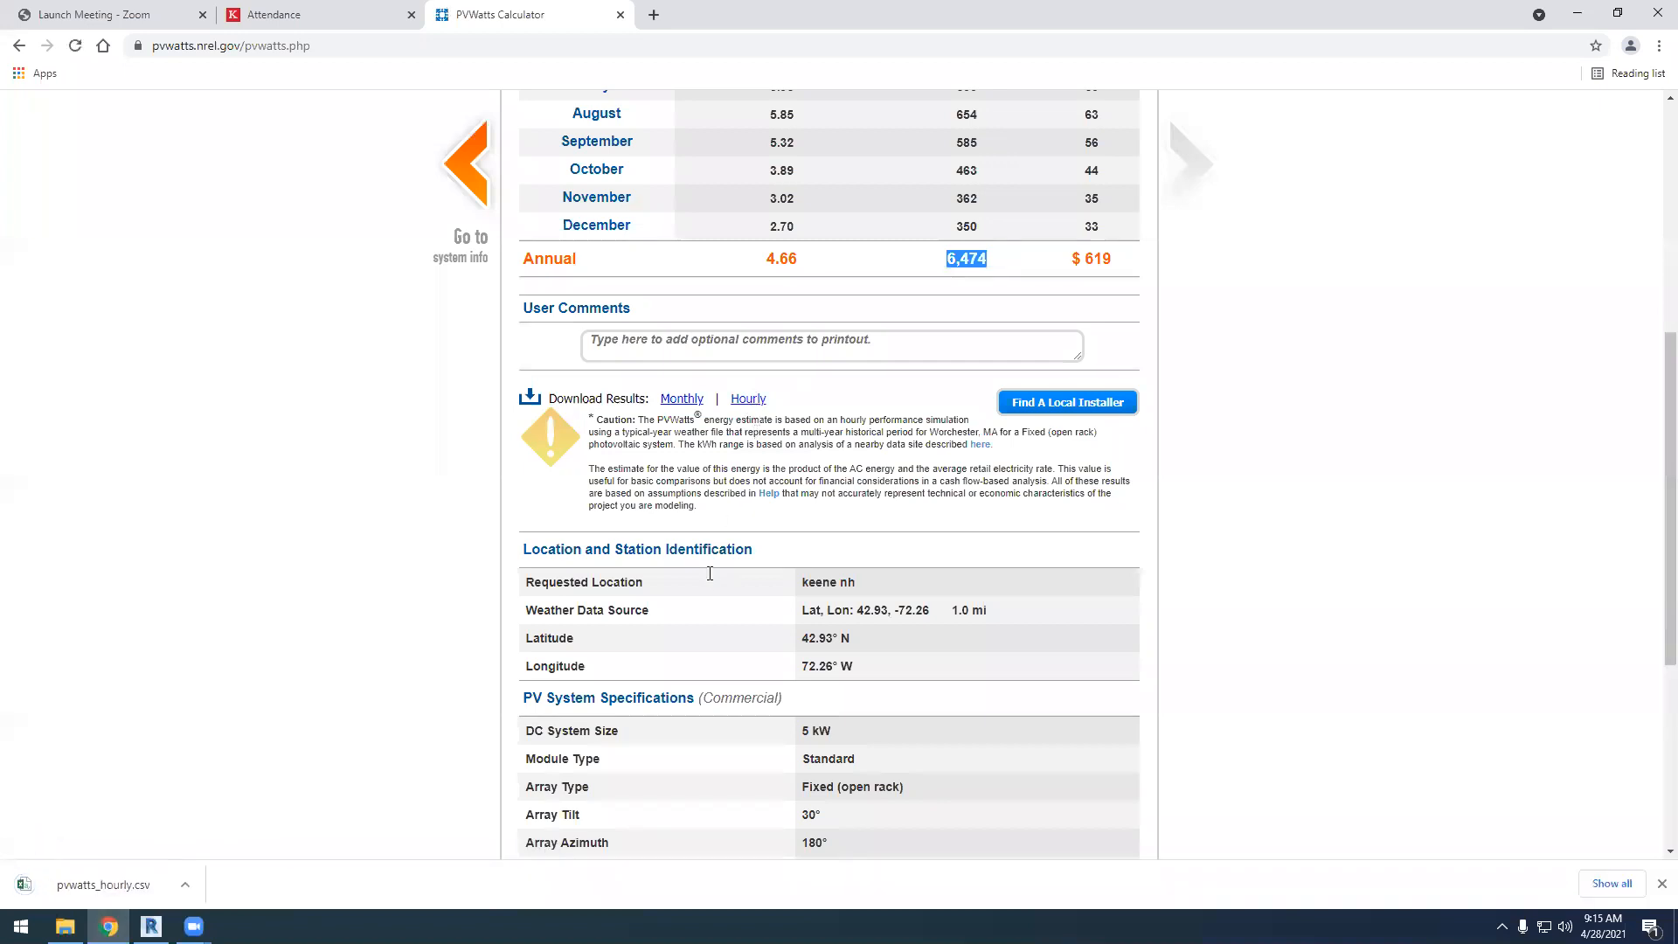
{"action": "right_click", "coordinate": [87, 888]}
{"action": "left_click", "coordinate": [206, 833]}
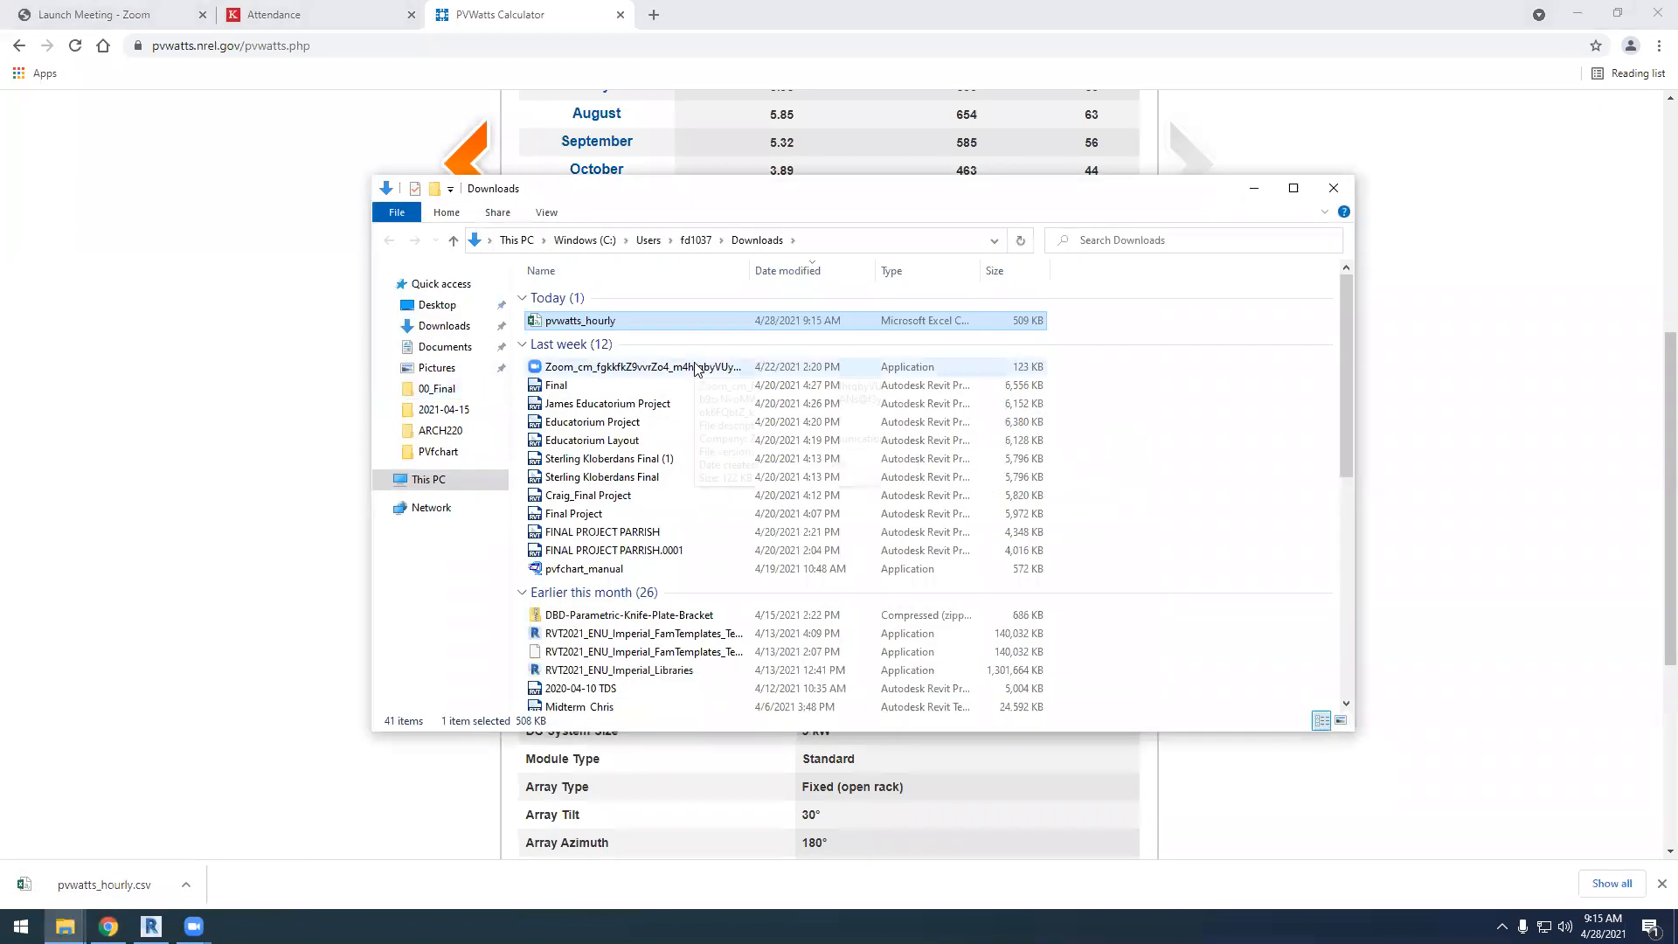
Open the ARCH360 folder on the Desktop
{"action": "left_click", "coordinate": [440, 431]}
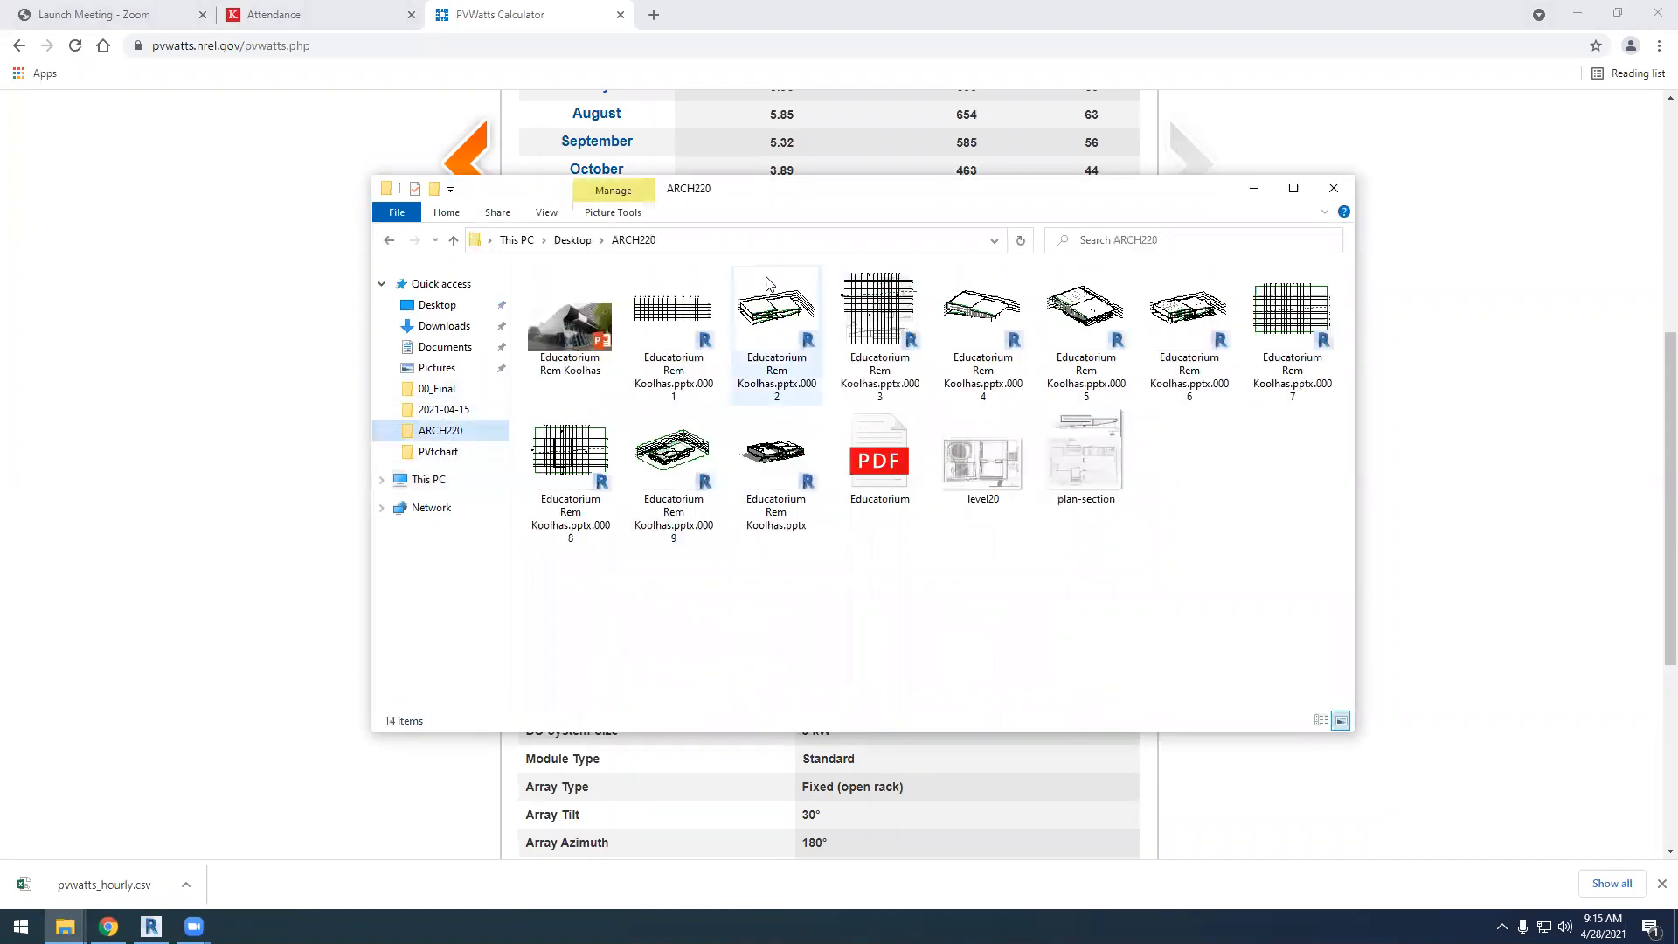
{"action": "left_click", "coordinate": [574, 241]}
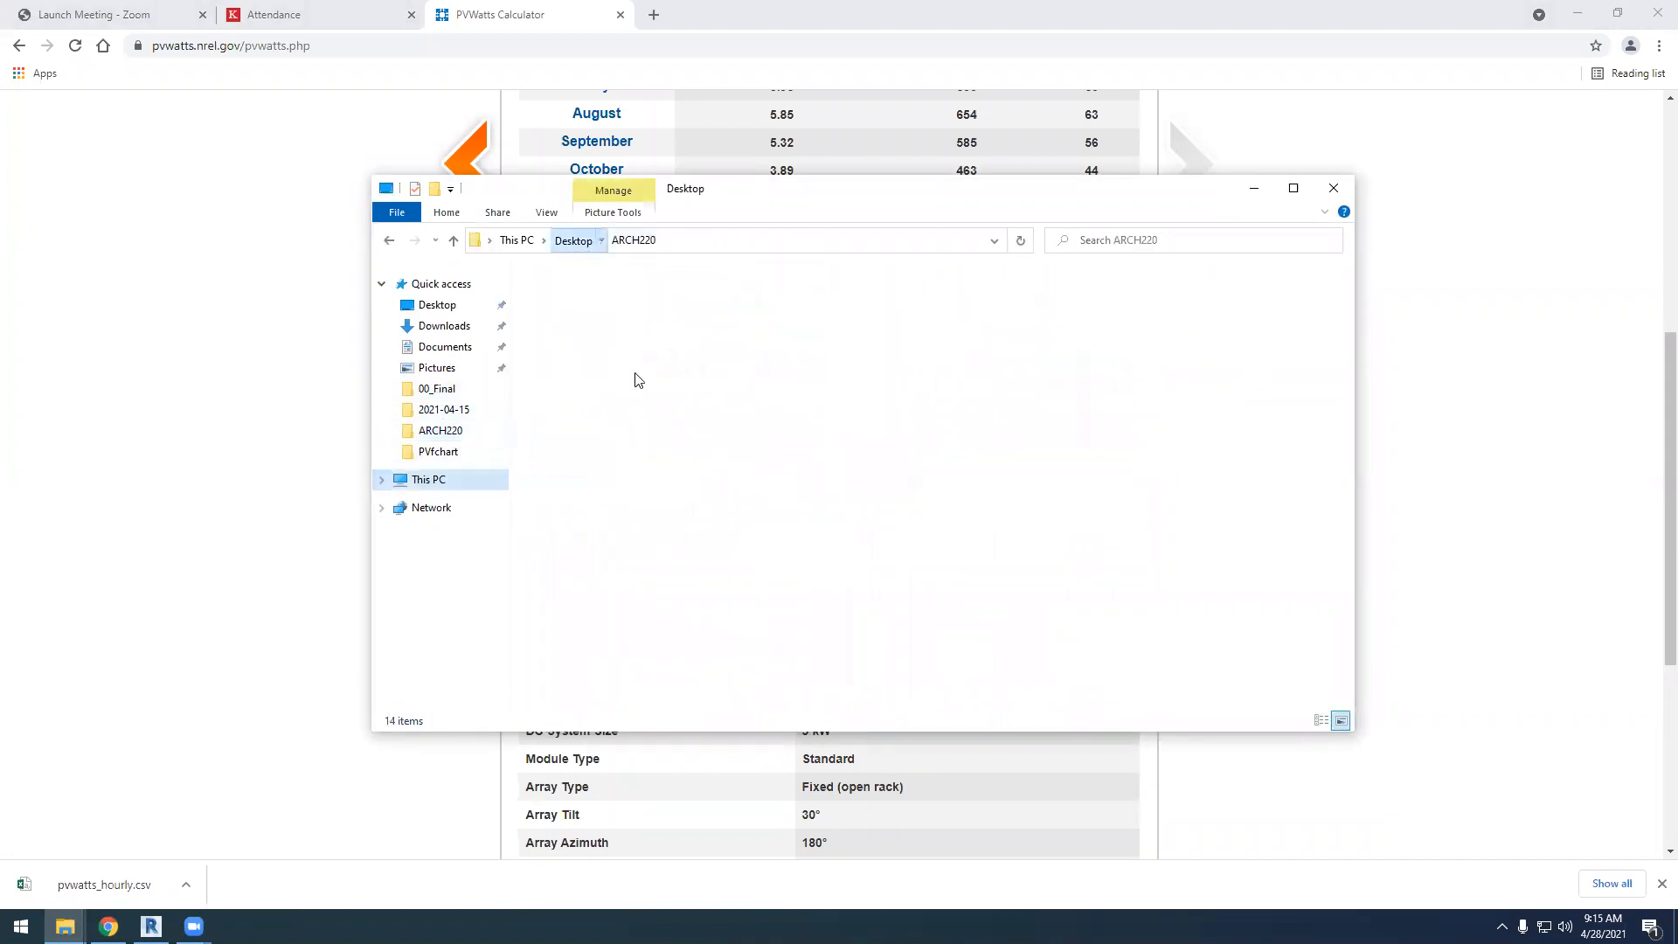
{"action": "left_click", "coordinate": [595, 335]}
{"action": "double_click", "coordinate": [595, 336]}
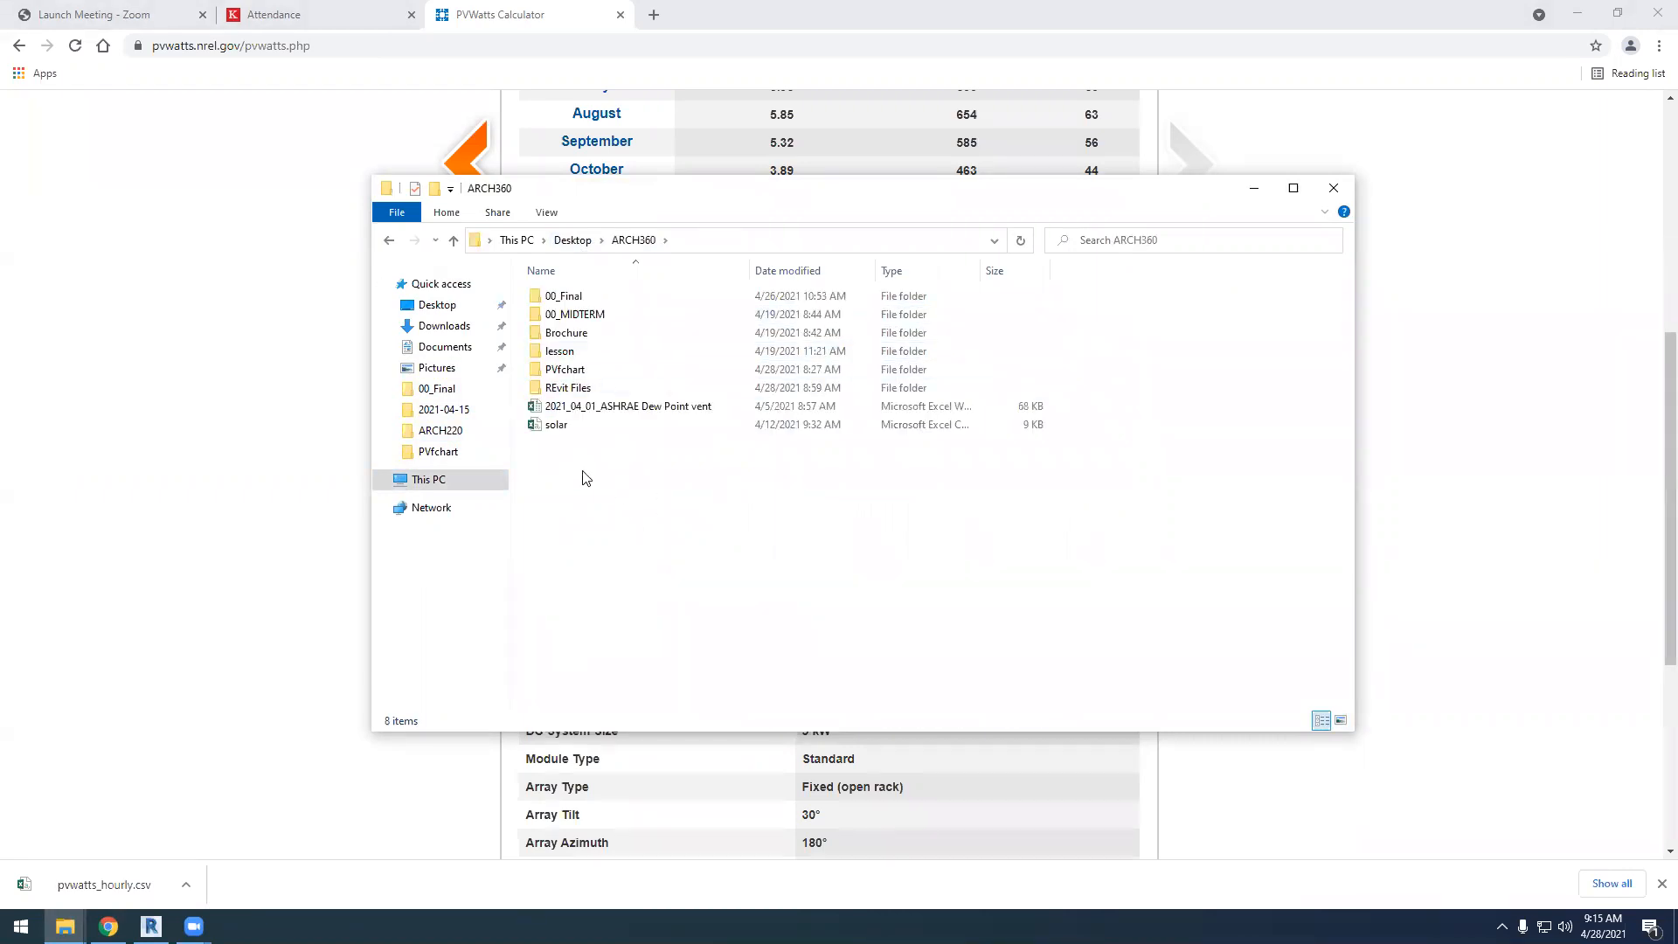
Create a folder named PVwatts in ARCH360 and paste the pvwatts_hourly file into it
{"action": "right_click", "coordinate": [597, 511]}
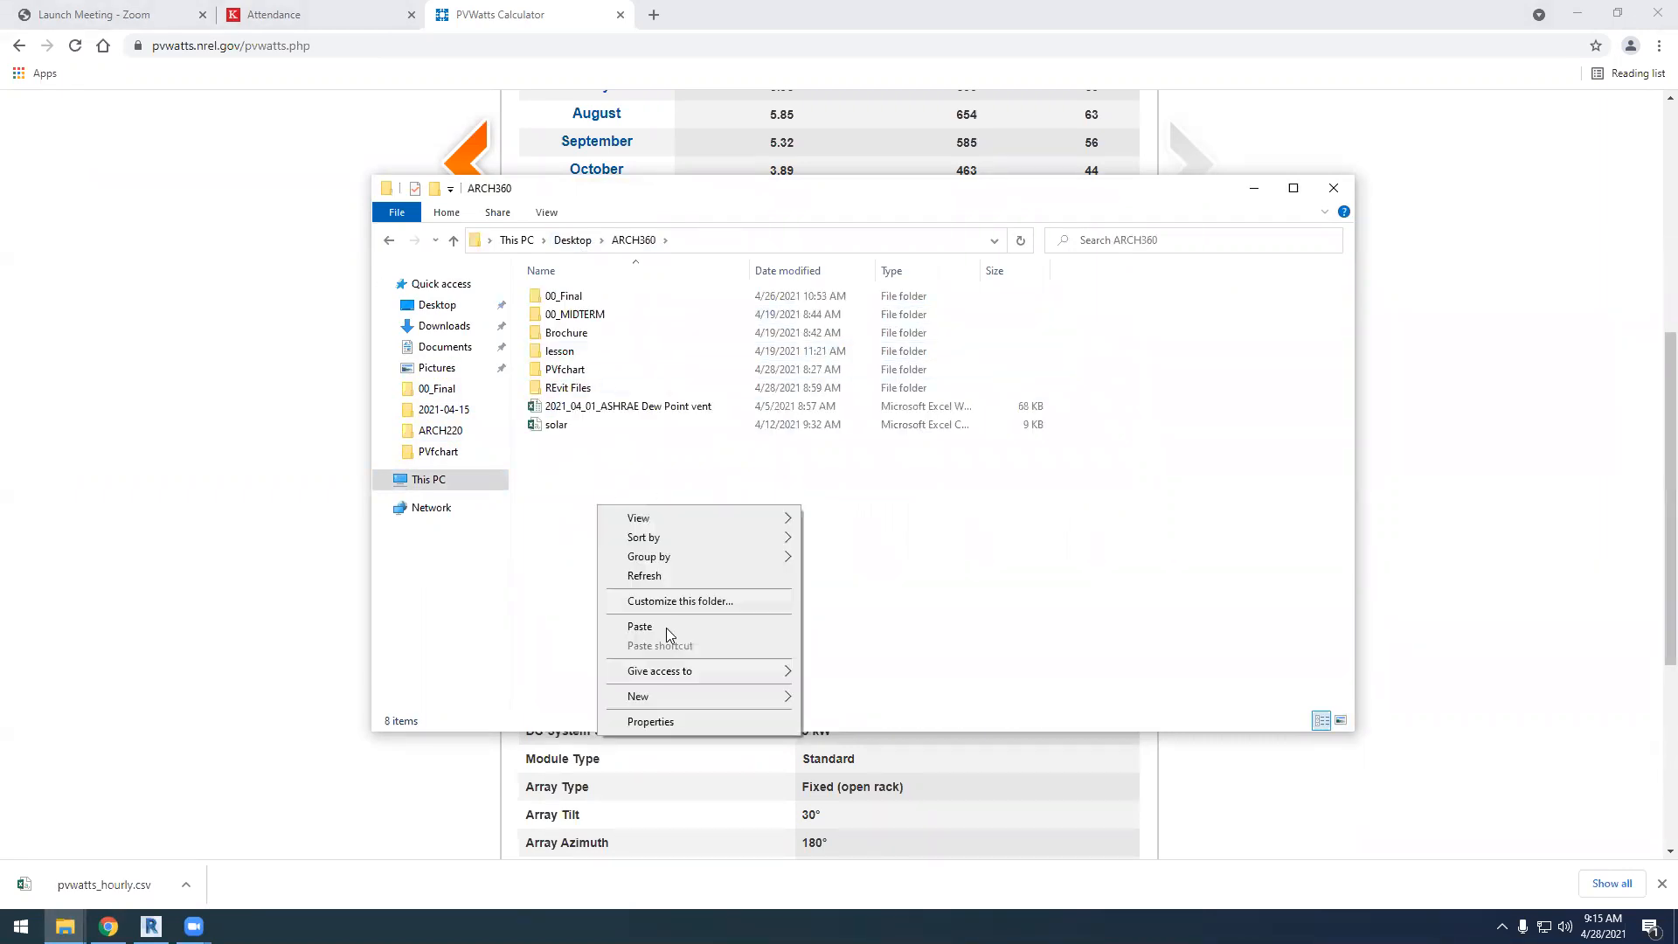
{"action": "mouse_move", "coordinate": [780, 707]}
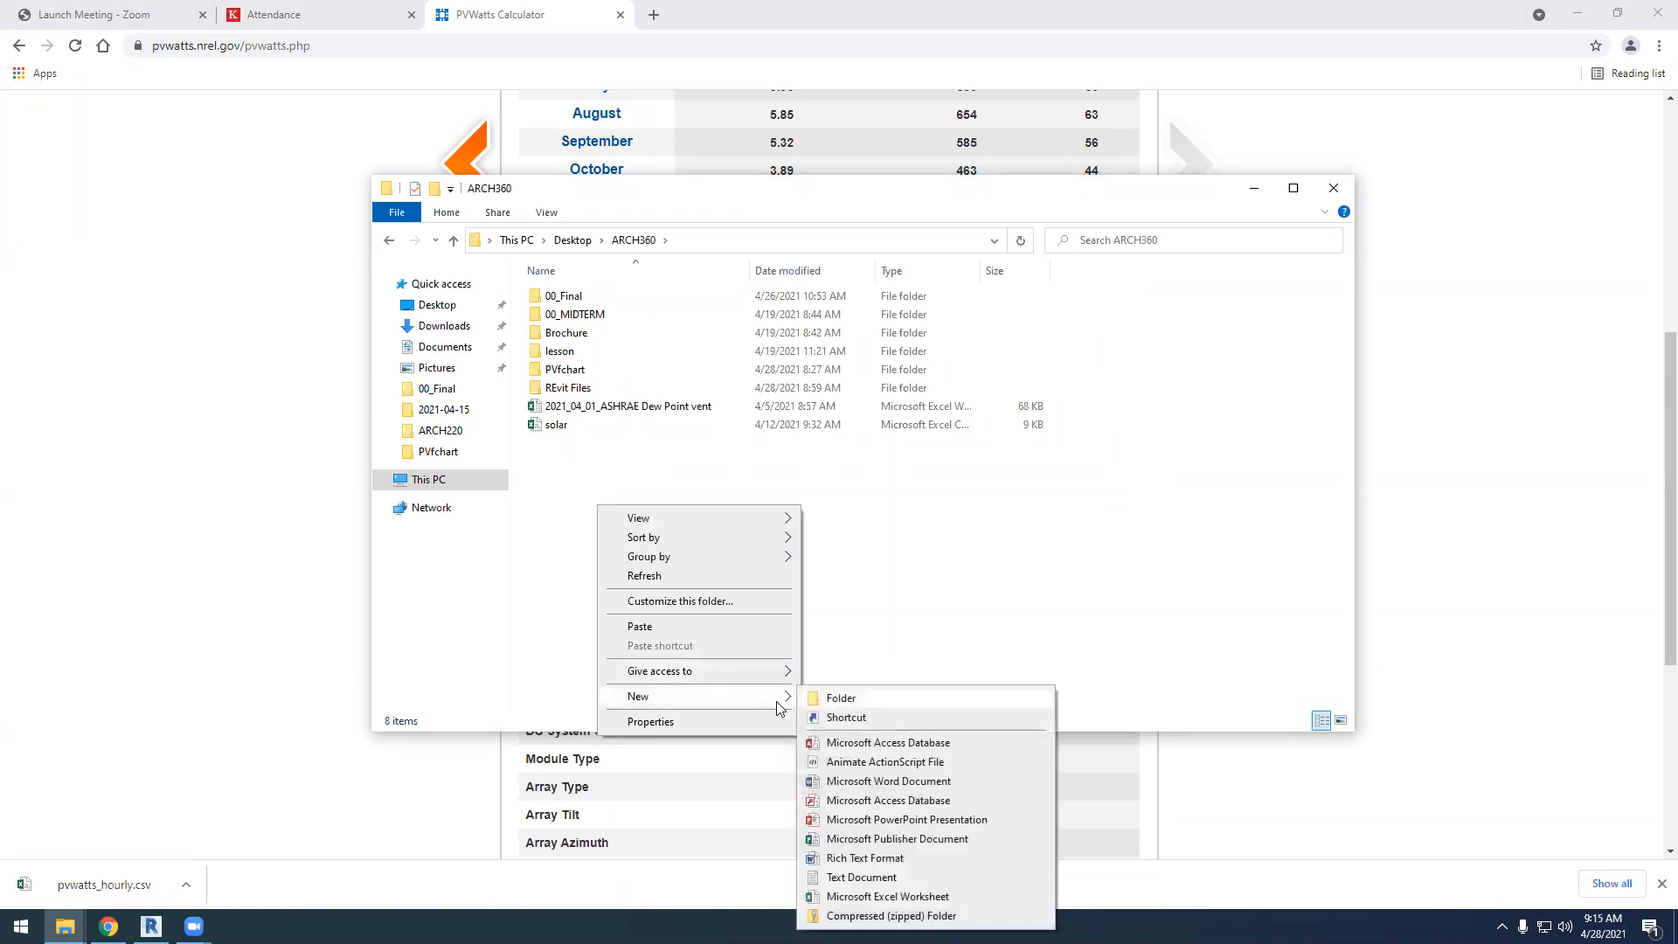
{"action": "left_click", "coordinate": [837, 698]}
{"action": "type", "text": "PV"}
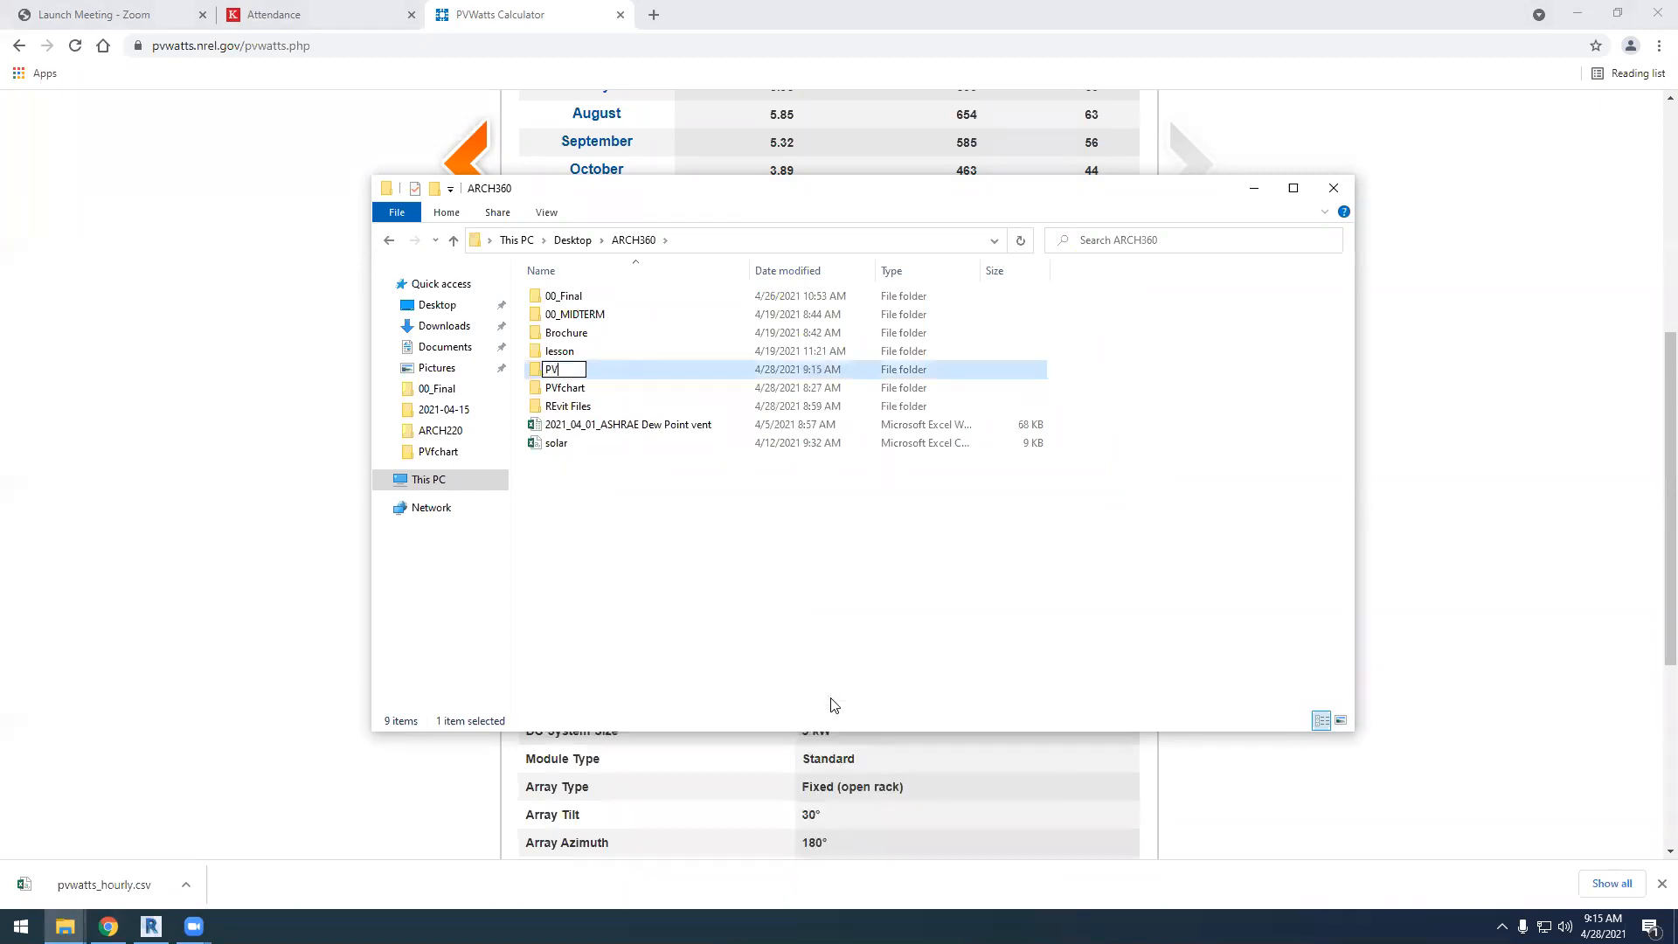
{"action": "type", "text": "watts"}
{"action": "left_click", "coordinate": [747, 555]}
{"action": "double_click", "coordinate": [564, 371]}
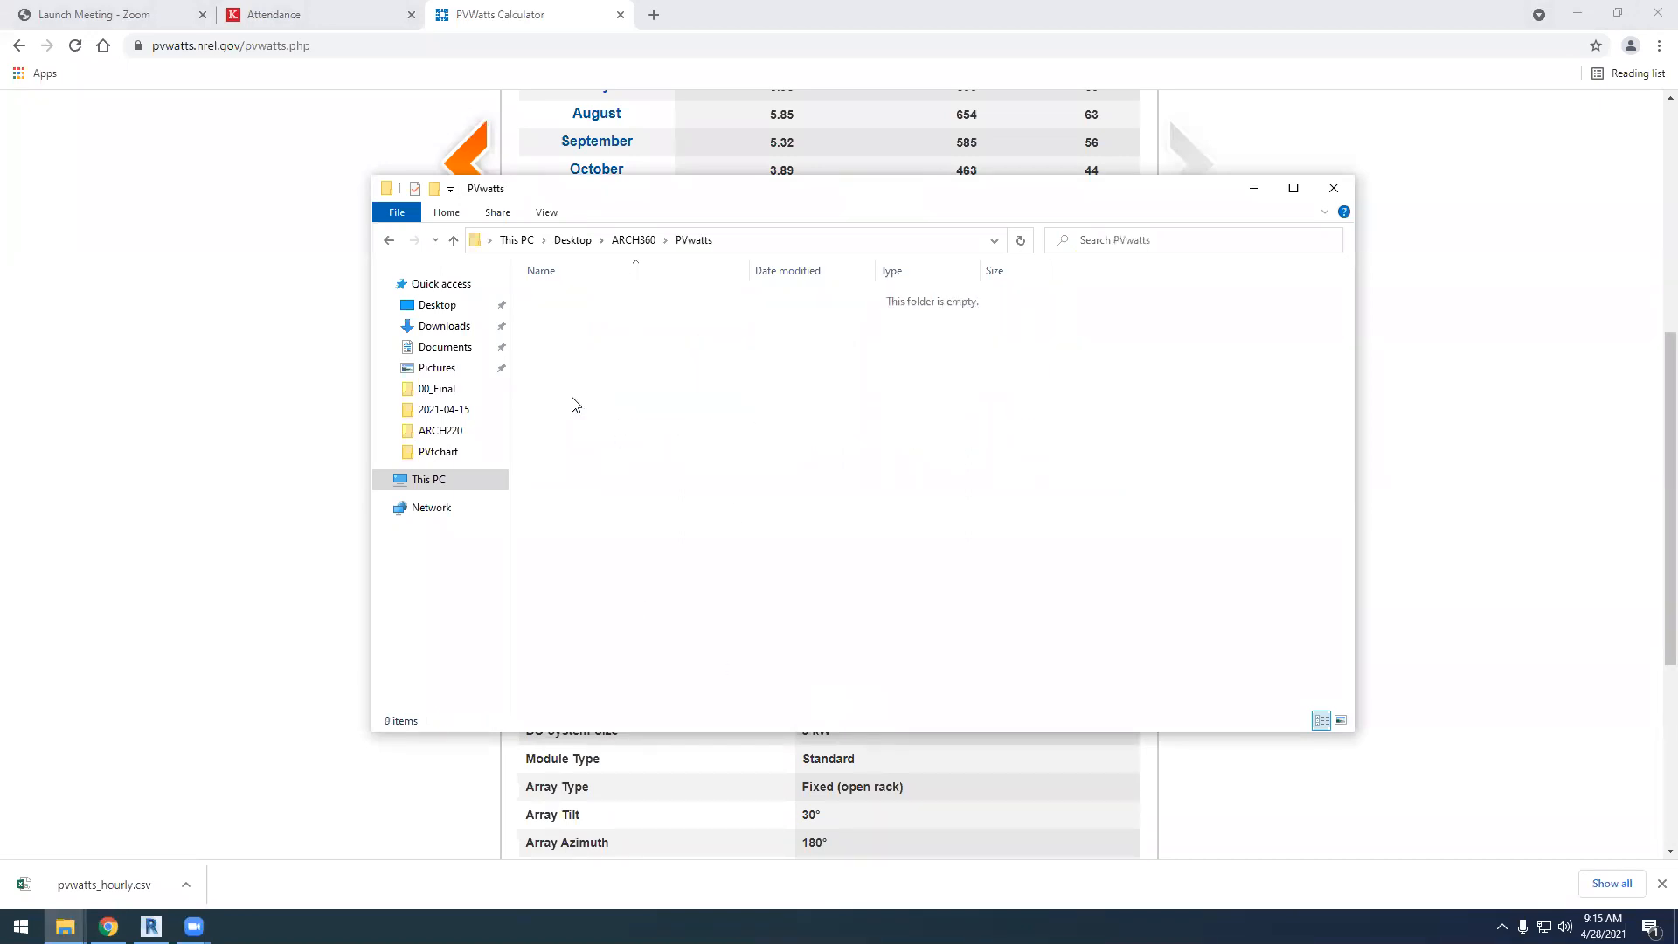
{"action": "key", "text": "ctrl+v"}
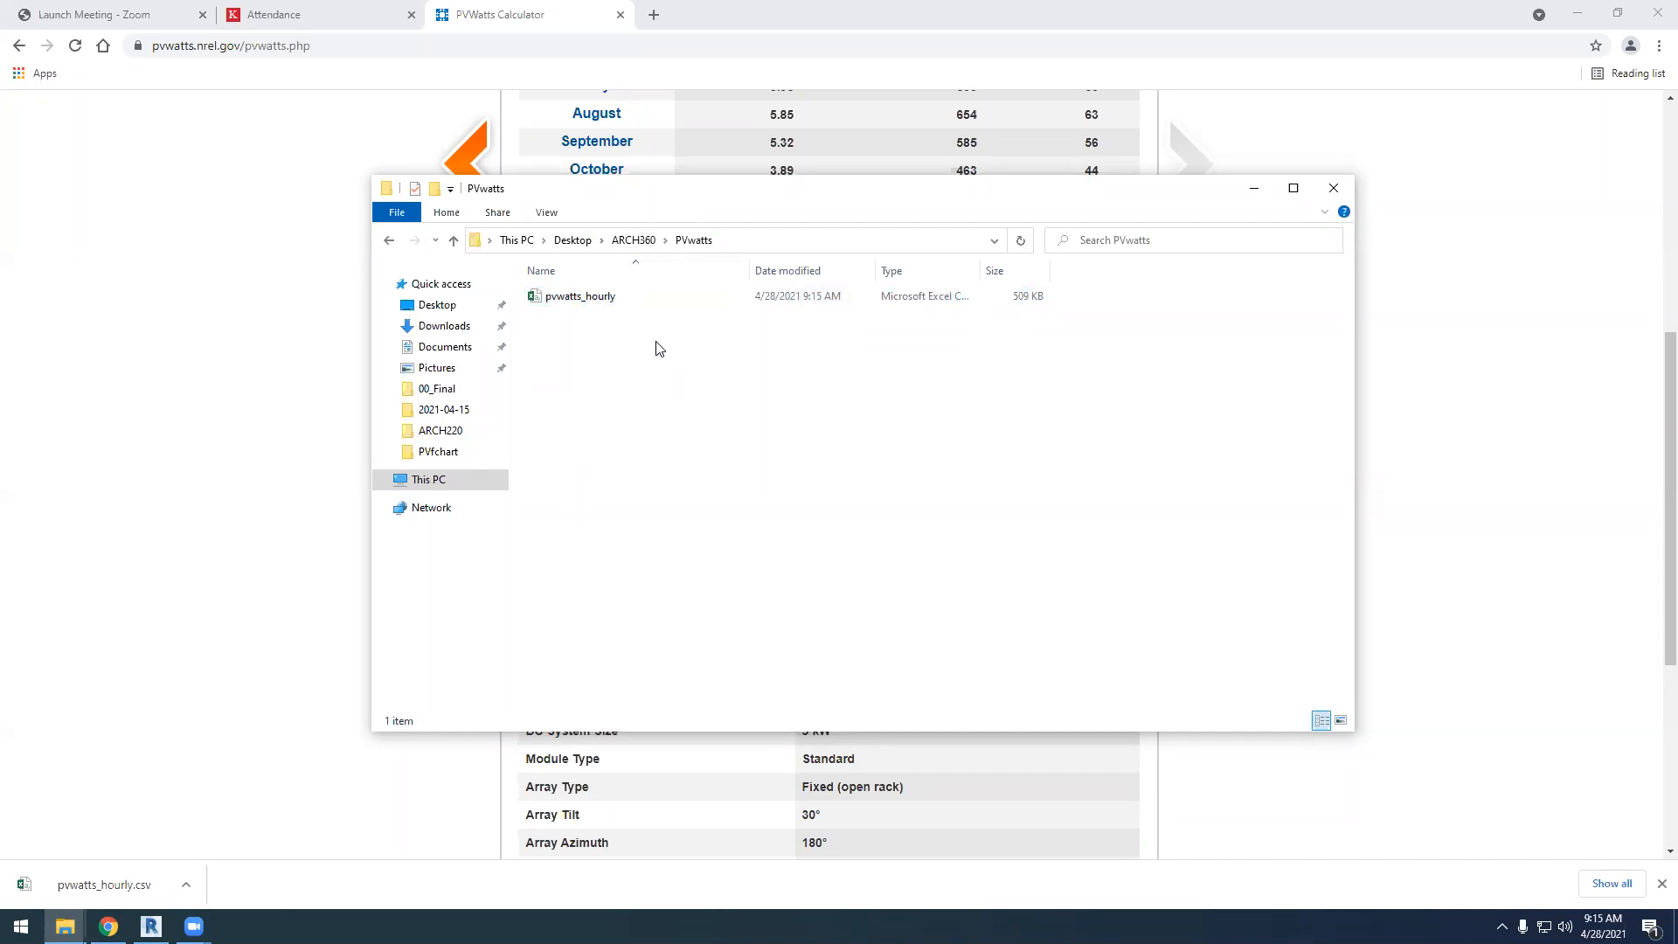
Open the pvwatts_hourly file in Excel and look through the system details down to the start of the hourly data
{"action": "double_click", "coordinate": [569, 298]}
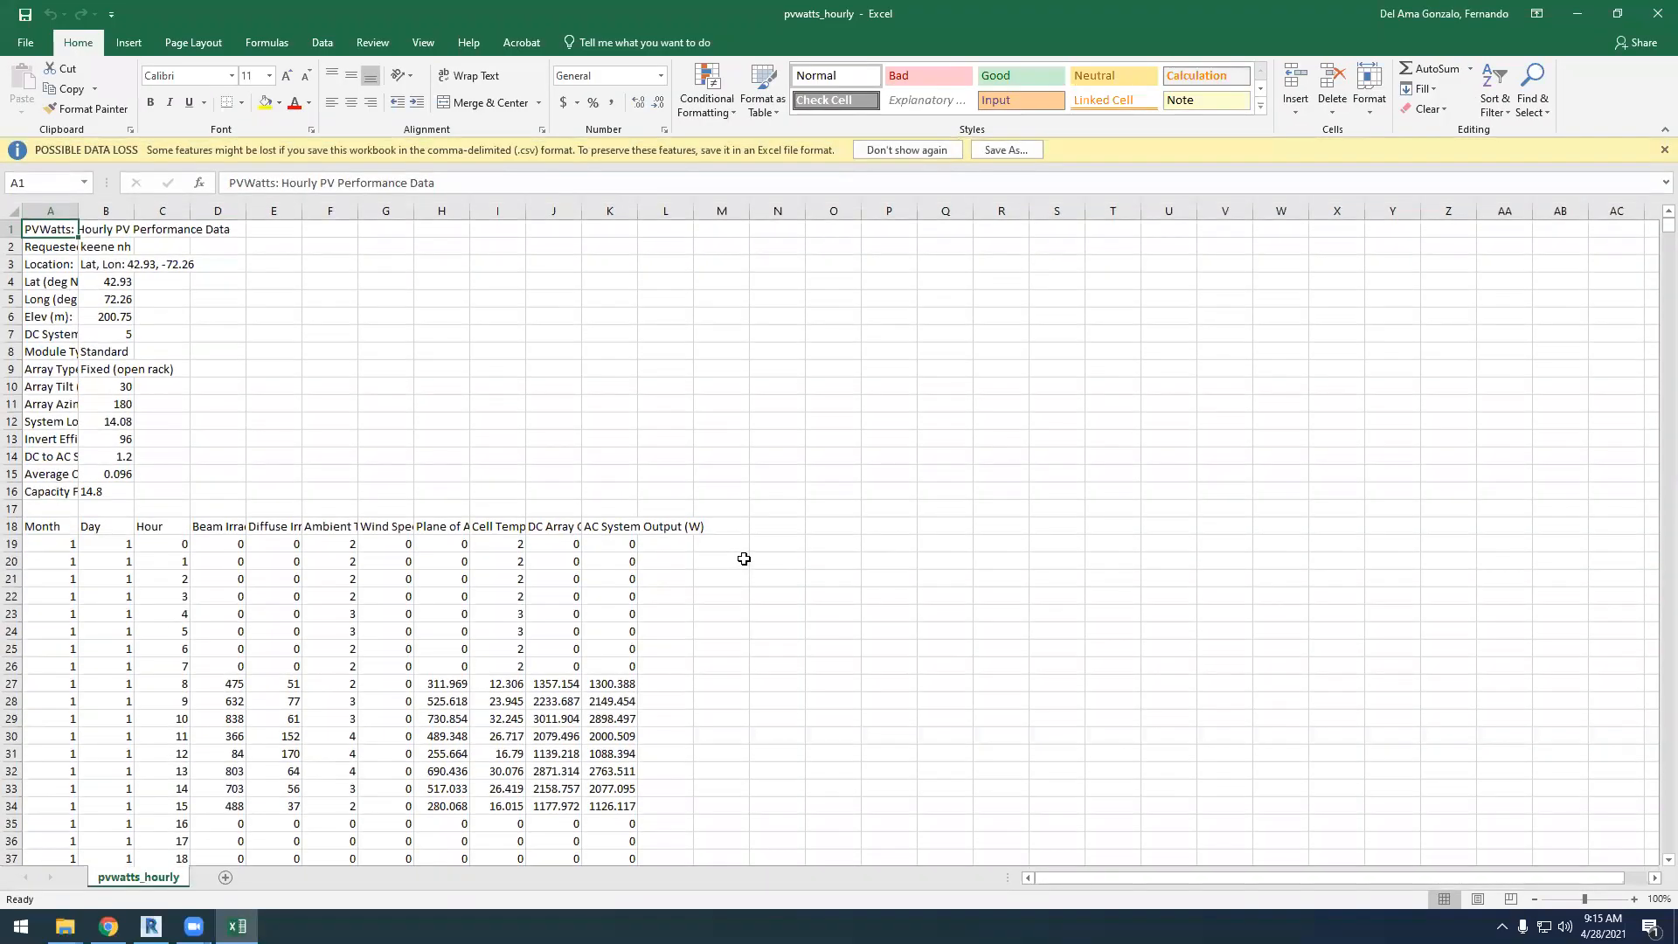
{"action": "scroll", "coordinate": [639, 586], "scroll_direction": "down", "scroll_amount": 20}
{"action": "scroll", "coordinate": [887, 742], "scroll_direction": "up", "scroll_amount": 13}
{"action": "left_click_drag", "start_coordinate": [1668, 229], "coordinate": [1667, 218]}
{"action": "scroll", "coordinate": [445, 568], "scroll_direction": "down", "scroll_amount": 2}
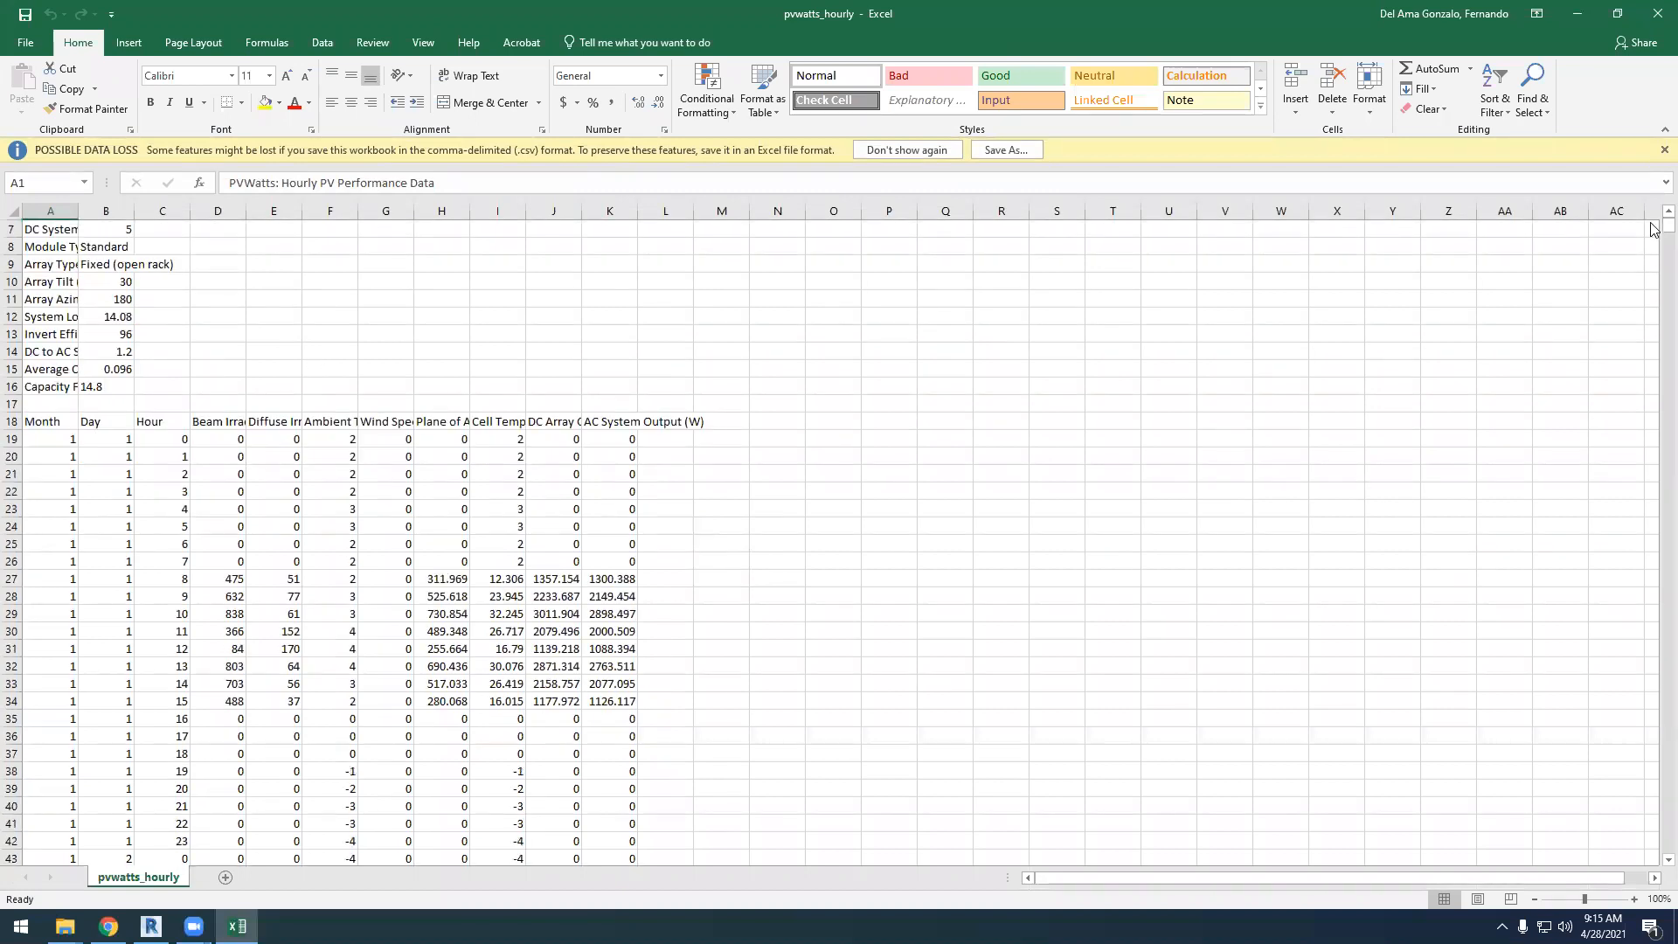
{"action": "mouse_move", "coordinate": [1653, 230]}
{"action": "left_mouse_down"}
{"action": "mouse_move", "coordinate": [1626, 853]}
{"action": "mouse_move", "coordinate": [1648, 816]}
{"action": "mouse_move", "coordinate": [1652, 224]}
{"action": "left_mouse_up"}
{"action": "scroll", "coordinate": [648, 561], "scroll_direction": "down", "scroll_amount": 5}
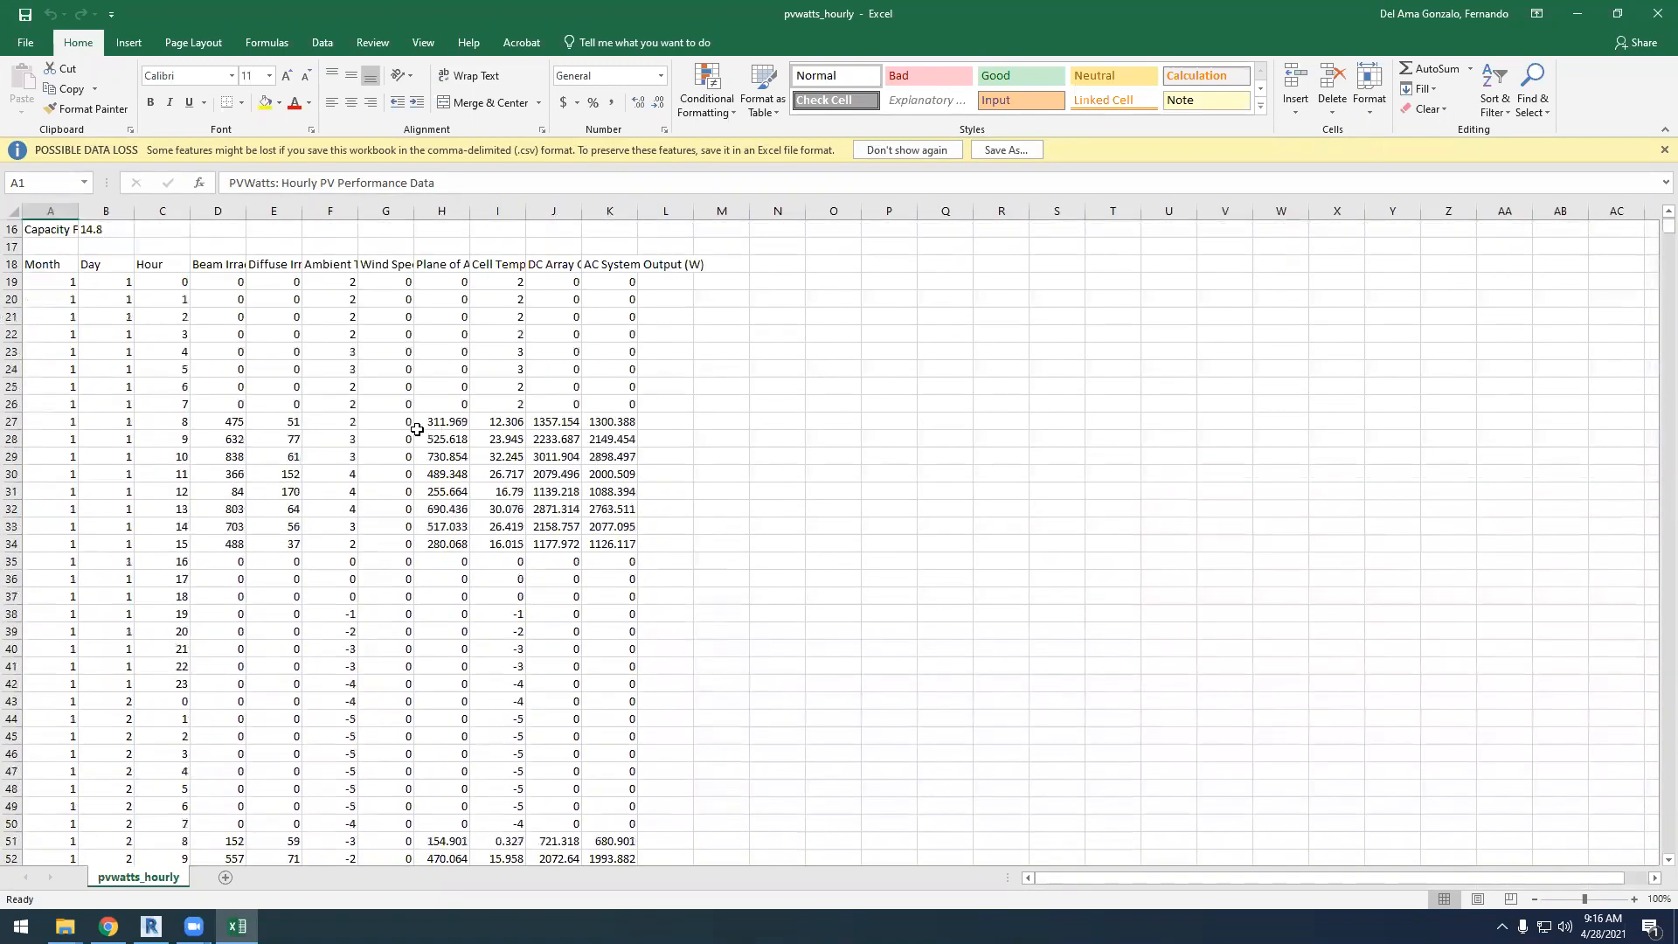
Widen columns H through K and check the full headings for ambient temperature, wind speed, diffuse irradiance and beam irradiance
{"action": "left_click_drag", "start_coordinate": [629, 221], "coordinate": [513, 213]}
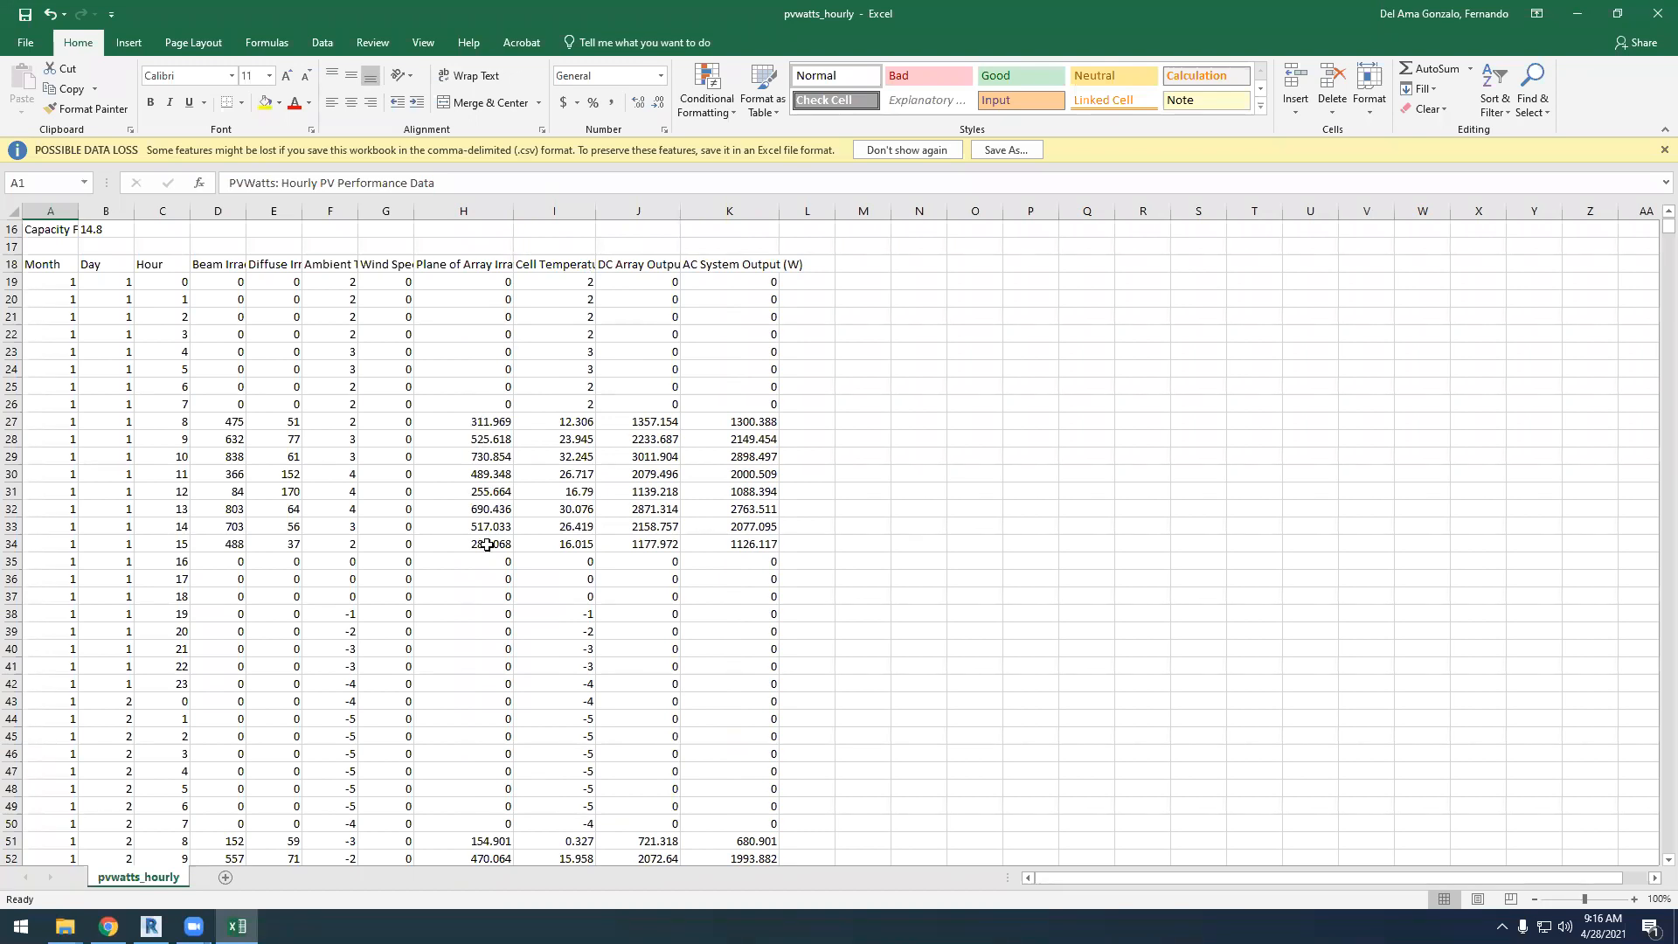
{"action": "left_click", "coordinate": [329, 264]}
{"action": "left_click", "coordinate": [393, 268]}
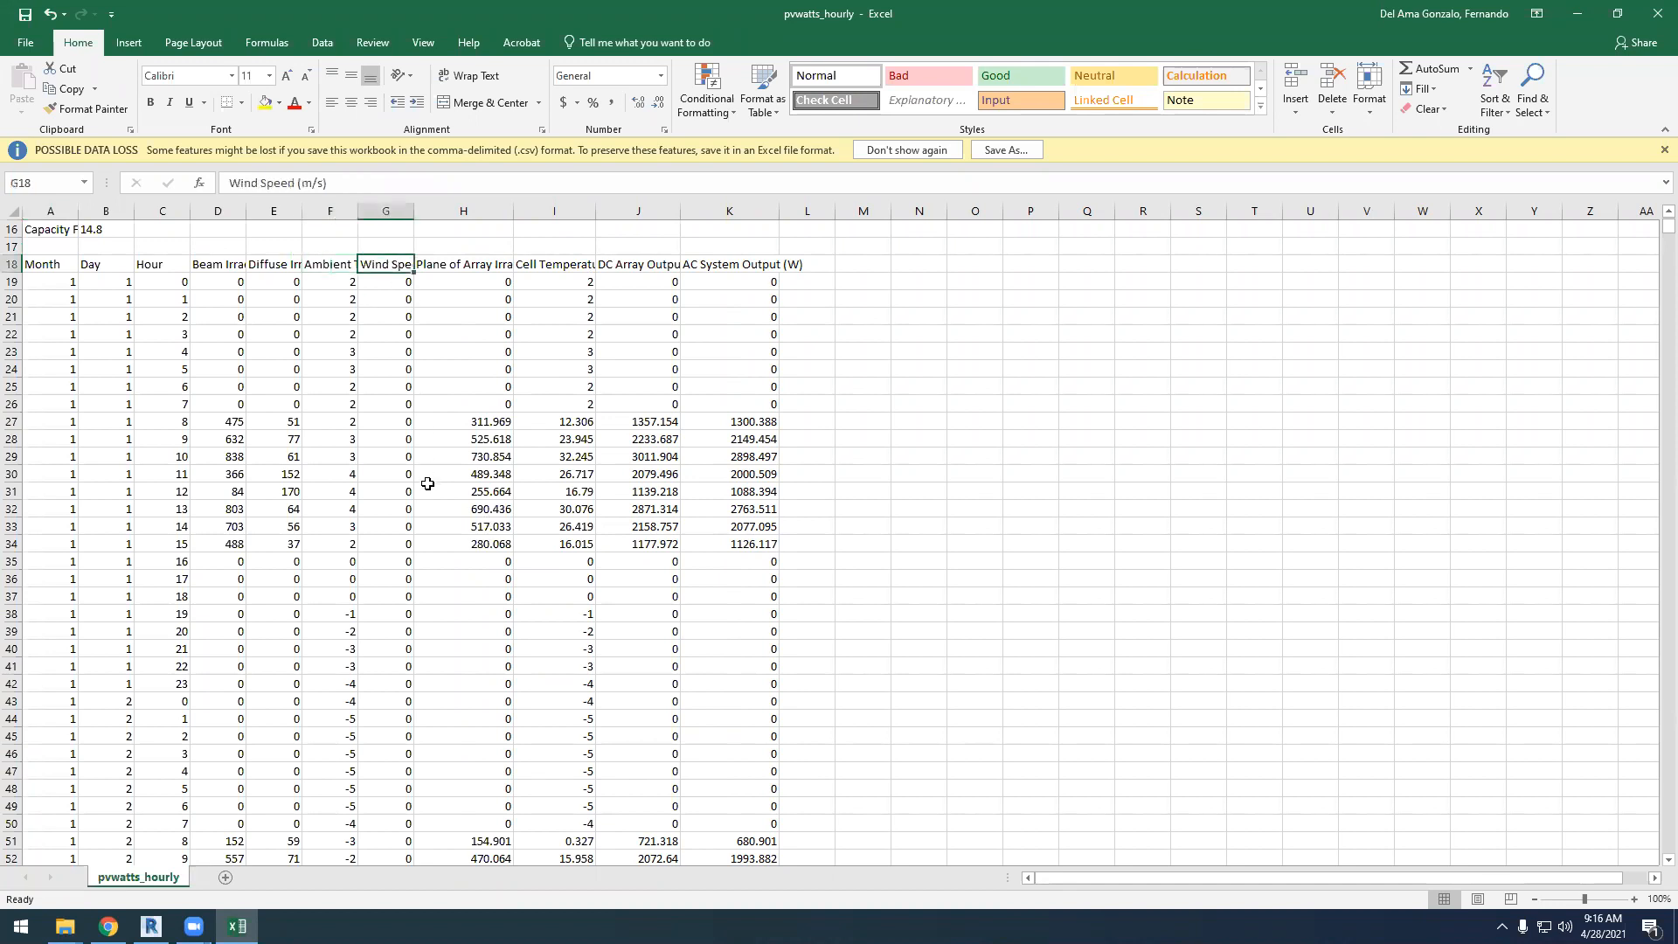
{"action": "left_click", "coordinate": [278, 266]}
{"action": "left_click", "coordinate": [218, 269]}
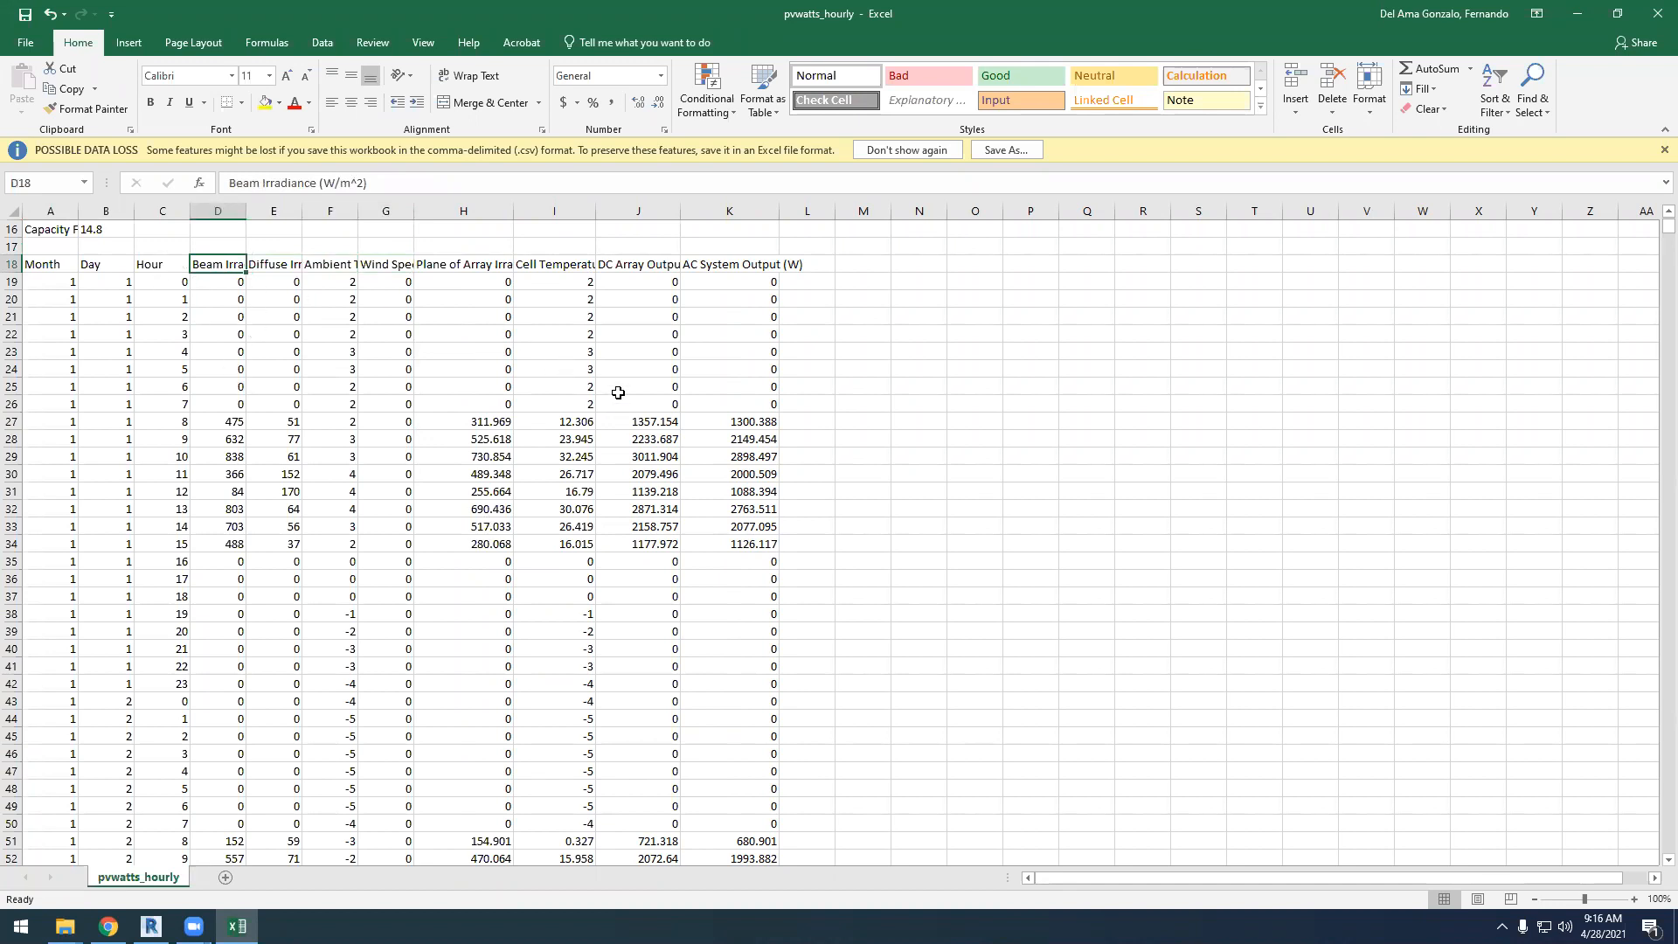
Highlight the entire AC System Output column K in yellow
{"action": "left_click", "coordinate": [728, 213]}
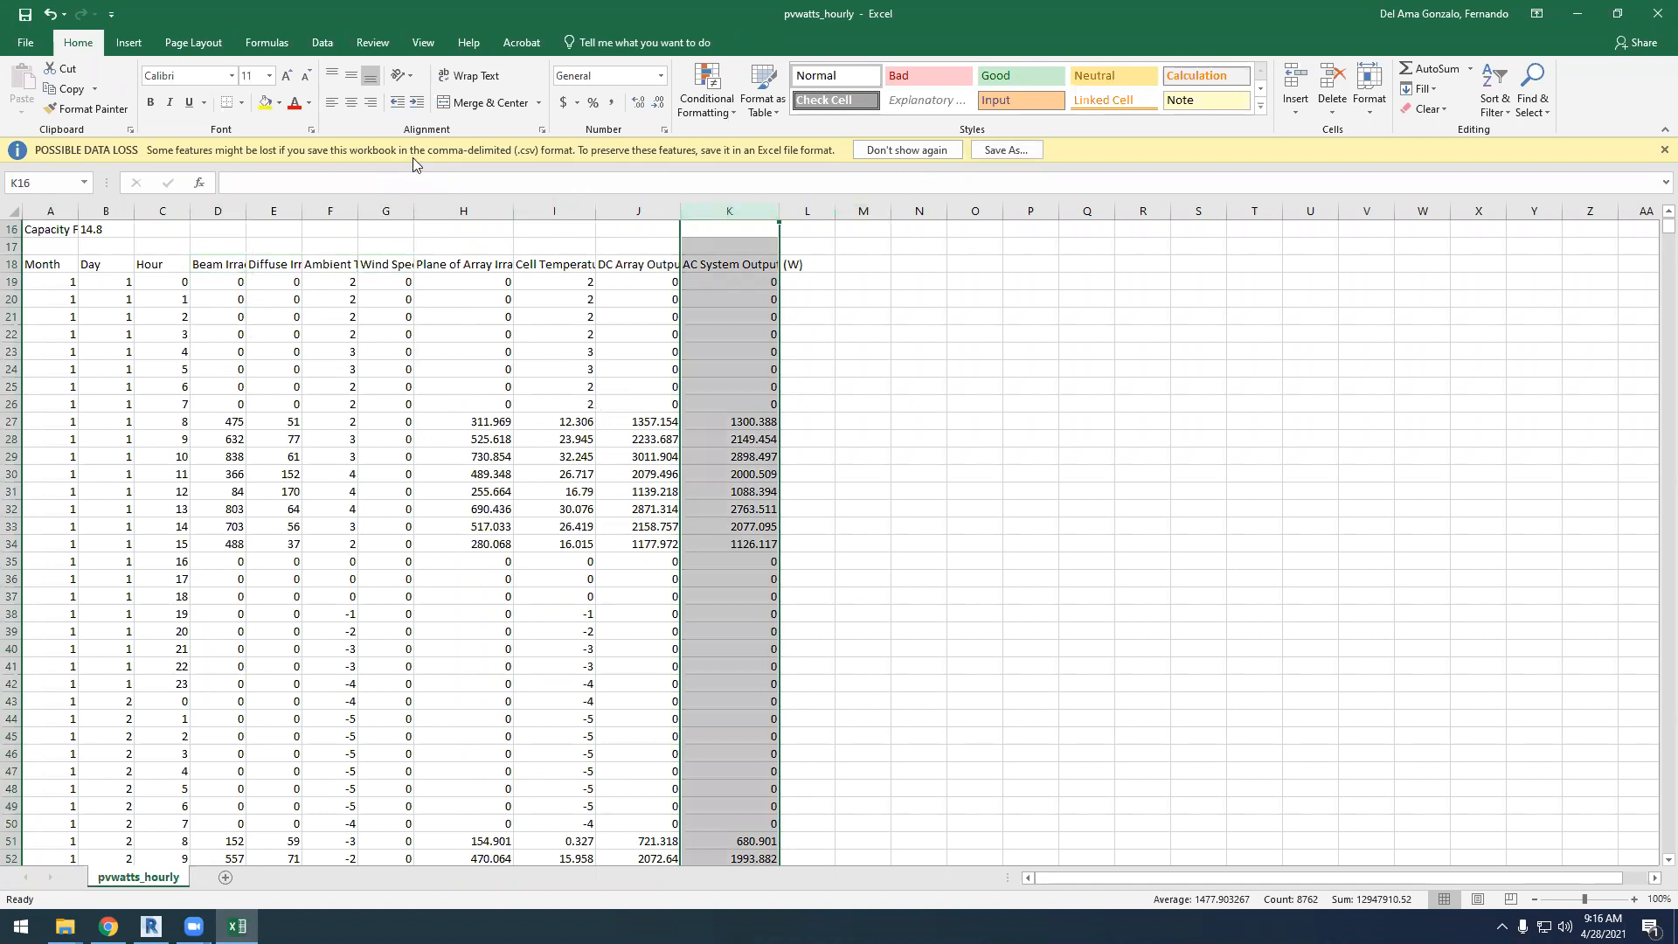
{"action": "left_click", "coordinate": [265, 102]}
{"action": "left_click", "coordinate": [879, 425]}
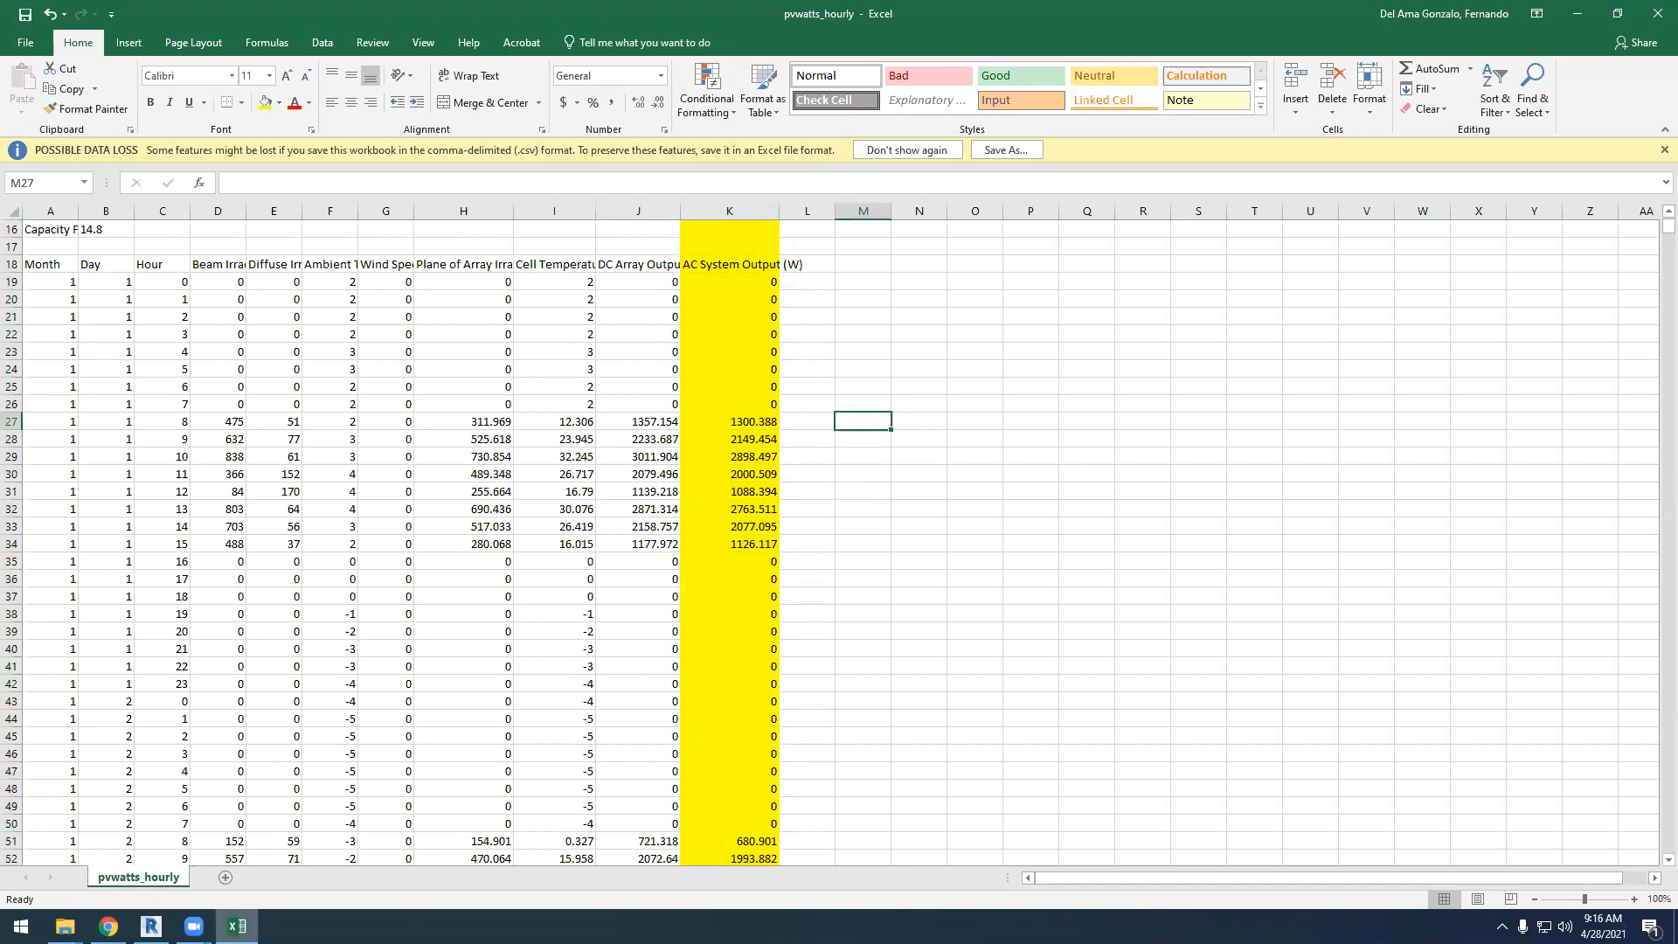
Switch to the PVWatts results in Chrome and check the AC energy for January
{"action": "left_click", "coordinate": [108, 927]}
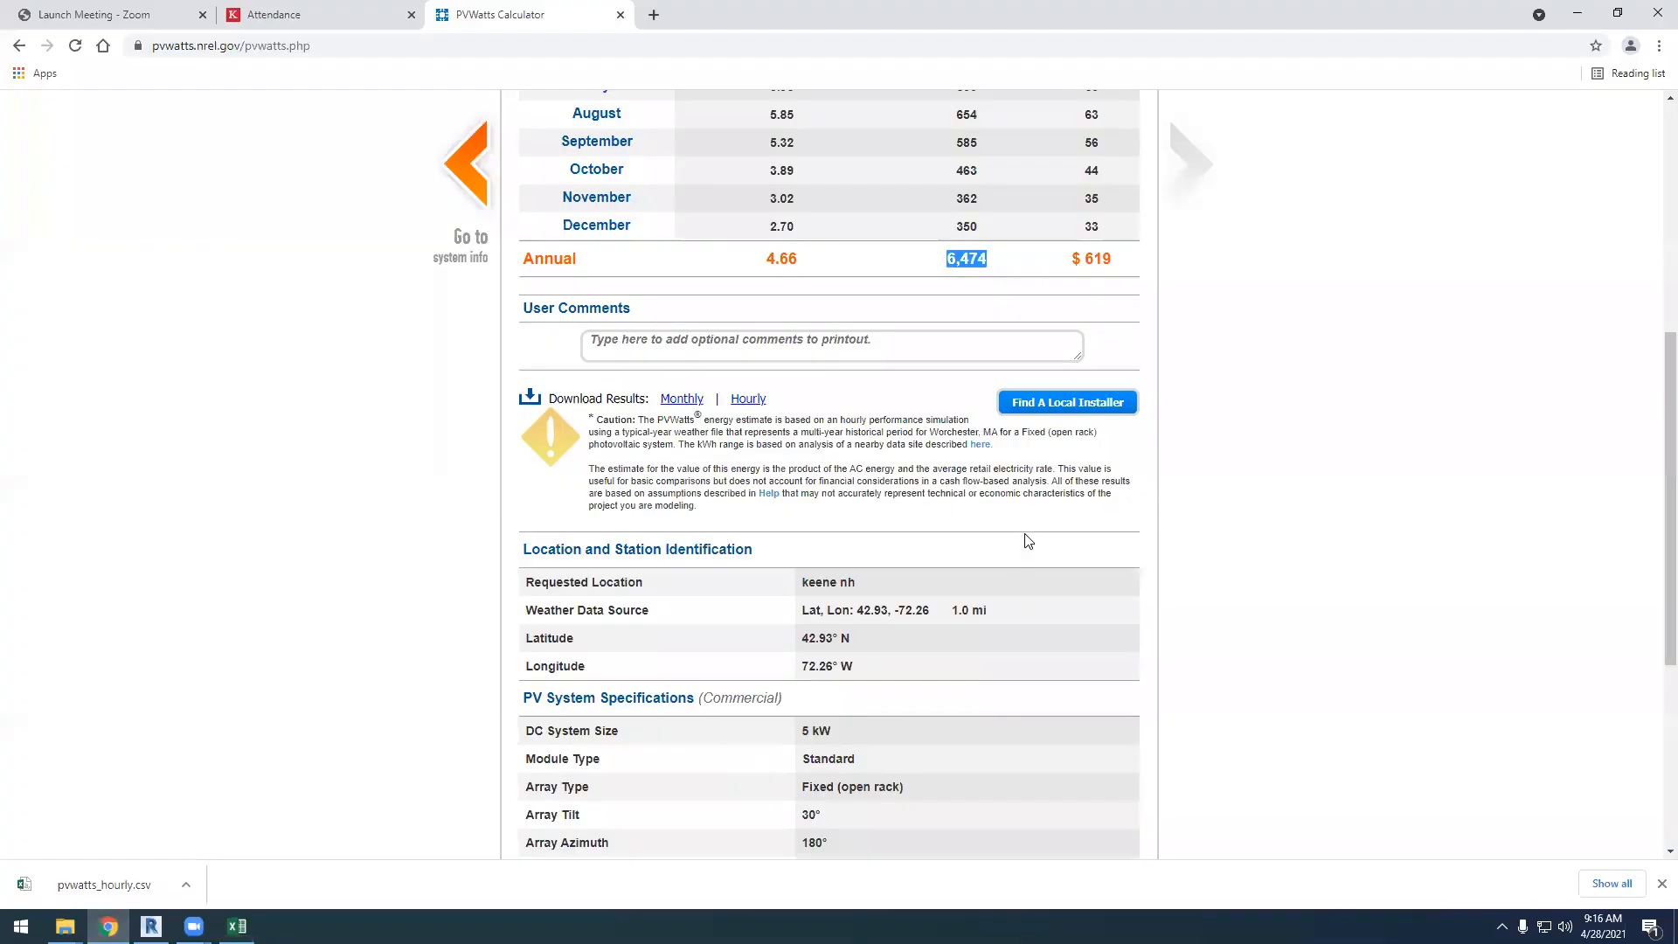
{"action": "scroll", "coordinate": [1028, 535], "scroll_direction": "up", "scroll_amount": 4}
{"action": "left_click", "coordinate": [971, 268]}
{"action": "double_click", "coordinate": [965, 270]}
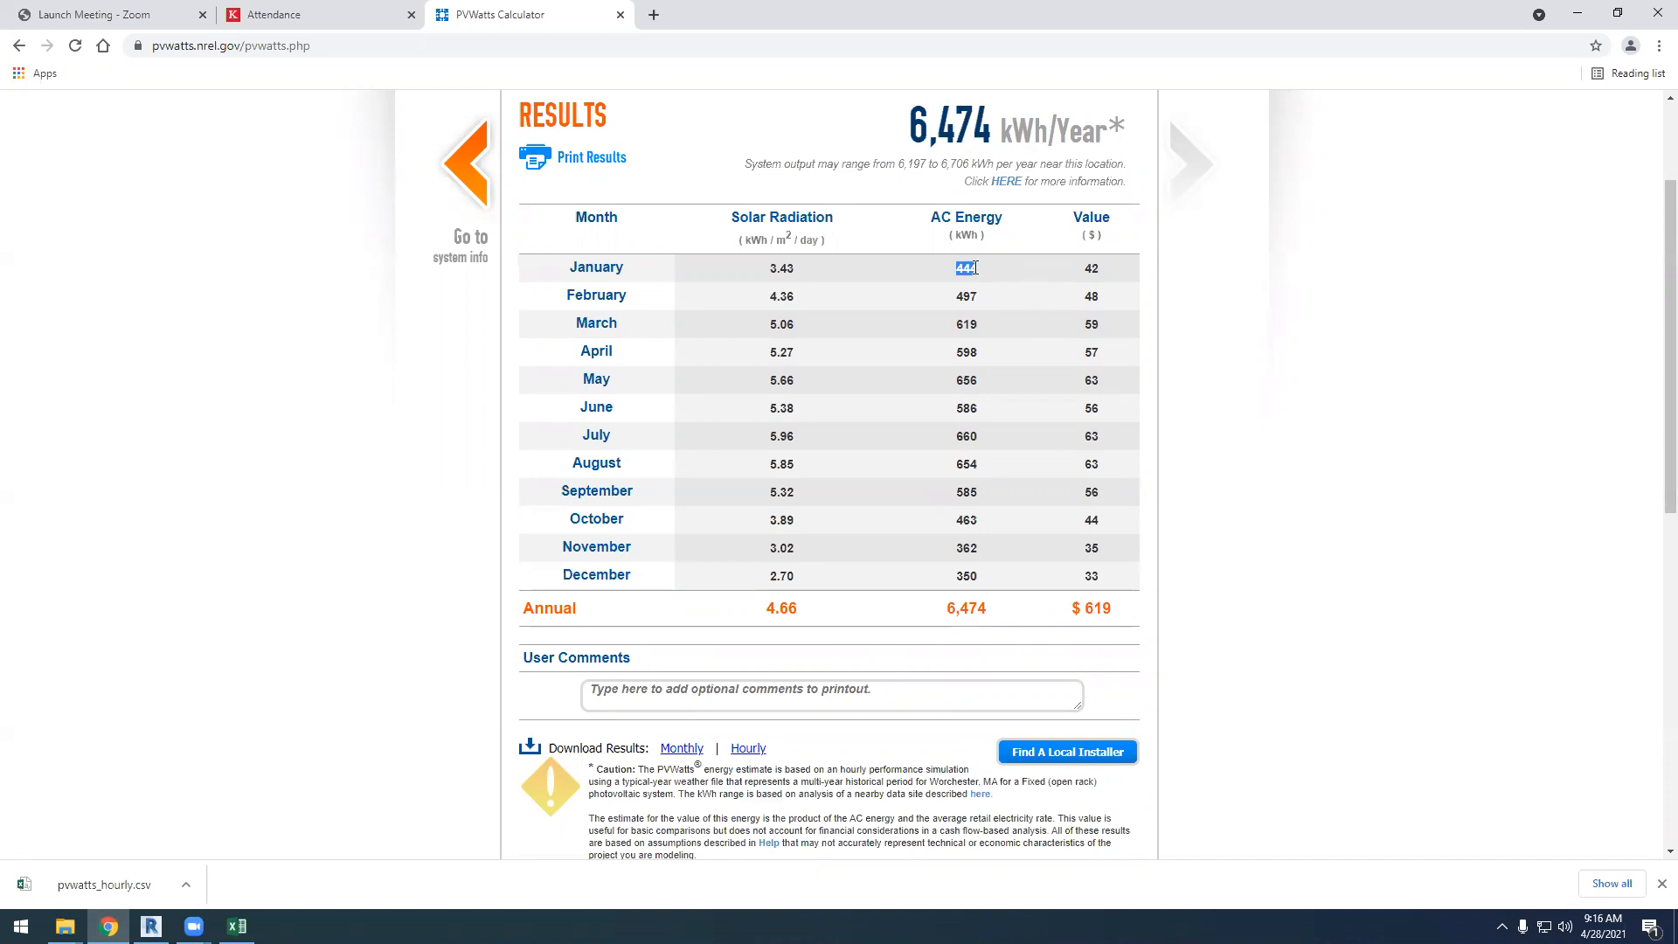
Return to the Excel sheet and examine how the month, day and hour columns organise the first days of January
{"action": "left_click", "coordinate": [237, 926]}
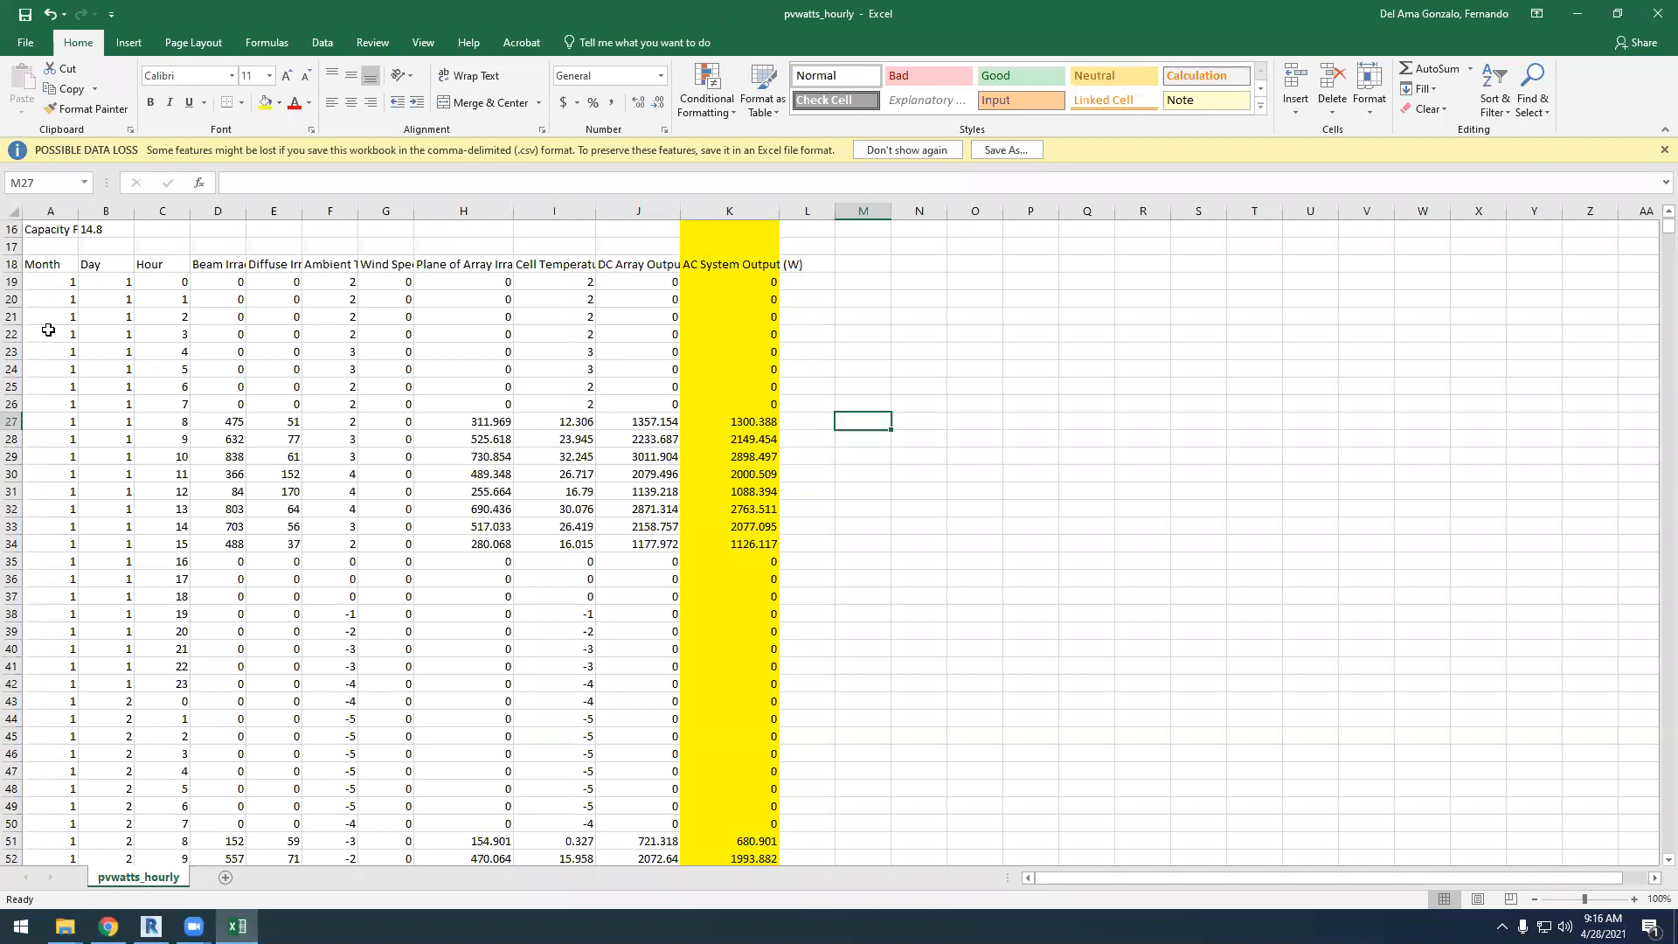
{"action": "left_click_drag", "start_coordinate": [69, 279], "coordinate": [71, 492]}
{"action": "left_click_drag", "start_coordinate": [109, 281], "coordinate": [122, 404]}
{"action": "left_click_drag", "start_coordinate": [170, 285], "coordinate": [146, 690]}
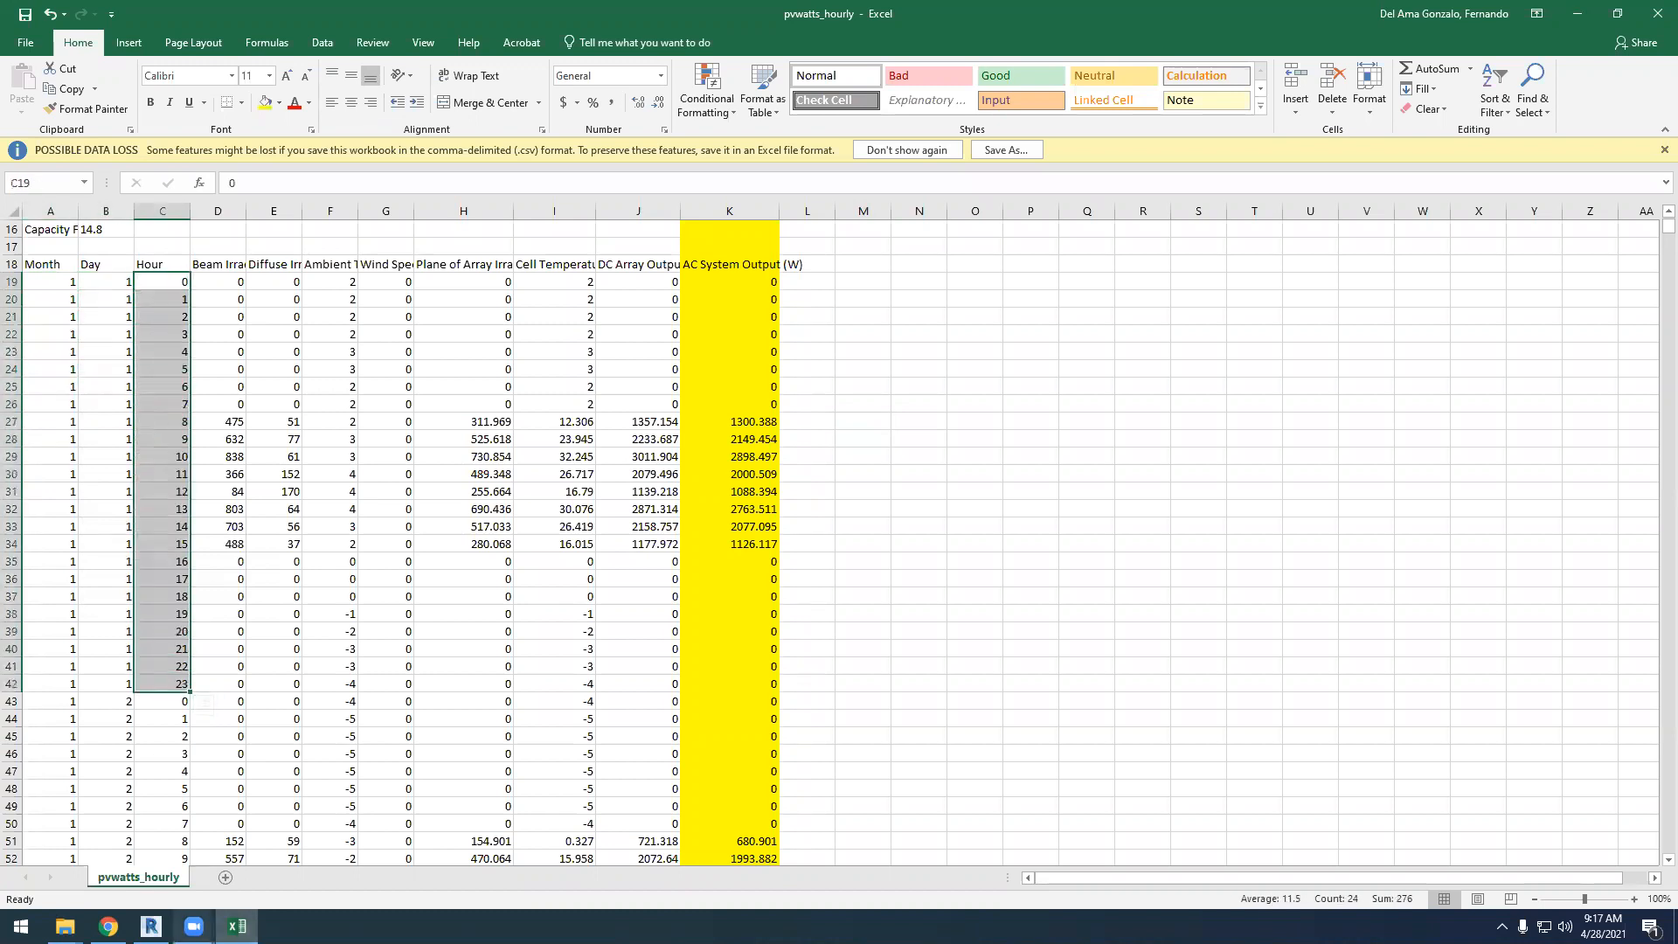
{"action": "left_click", "coordinate": [62, 704]}
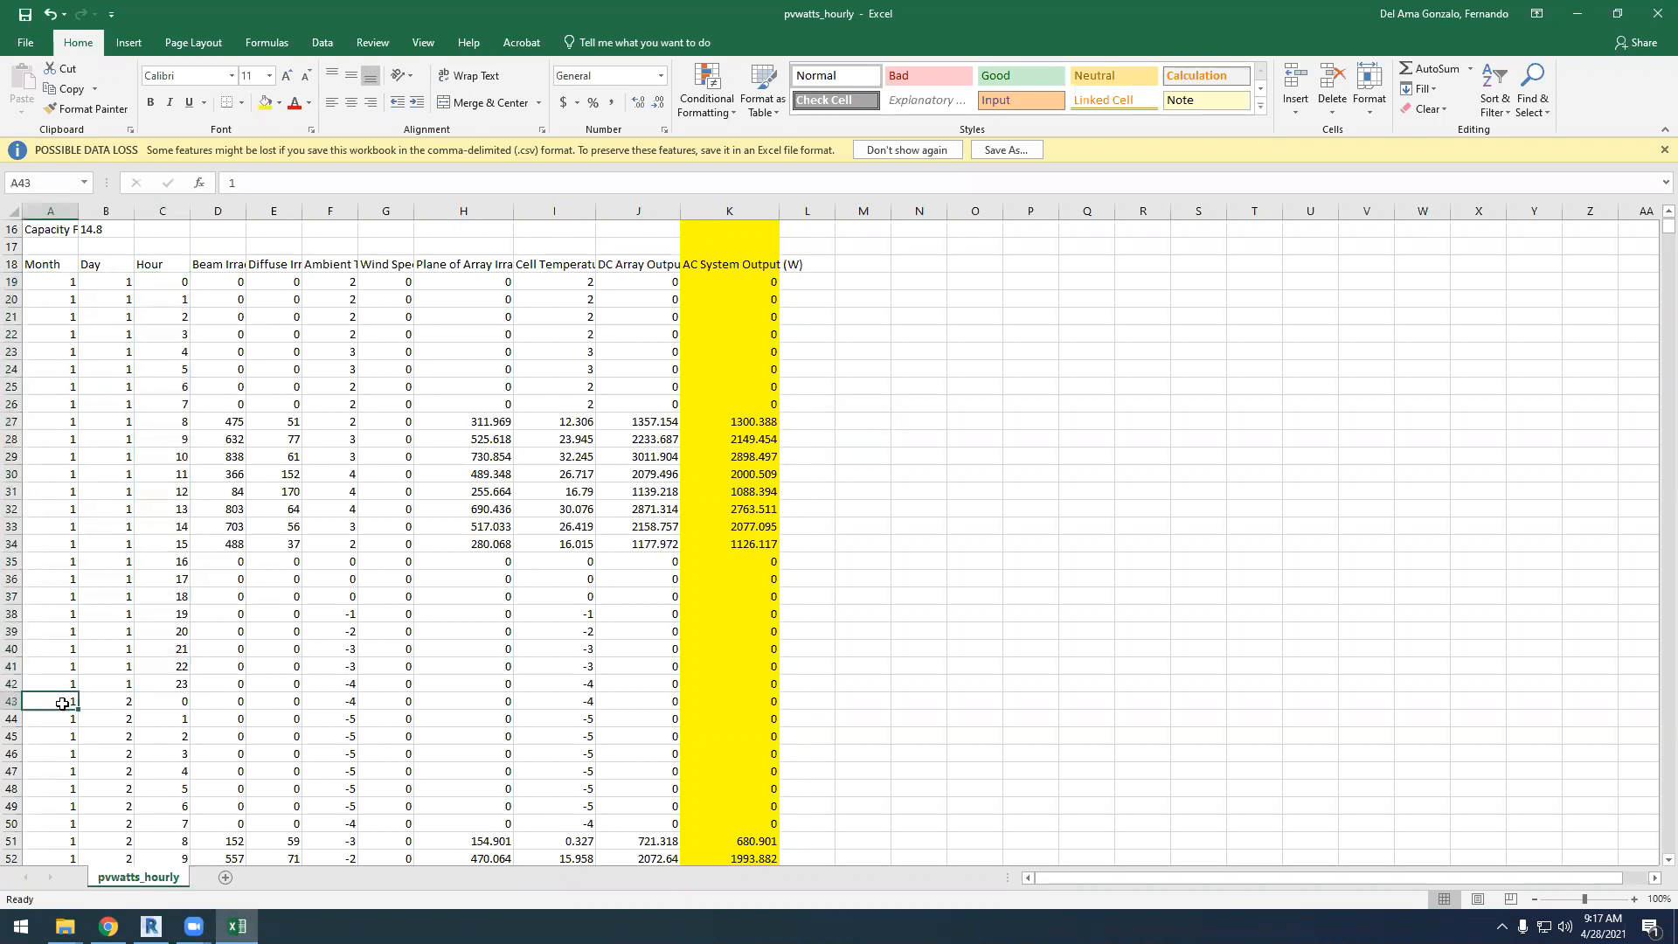
{"action": "left_click", "coordinate": [124, 704]}
{"action": "scroll", "coordinate": [133, 664], "scroll_direction": "down", "scroll_amount": 14}
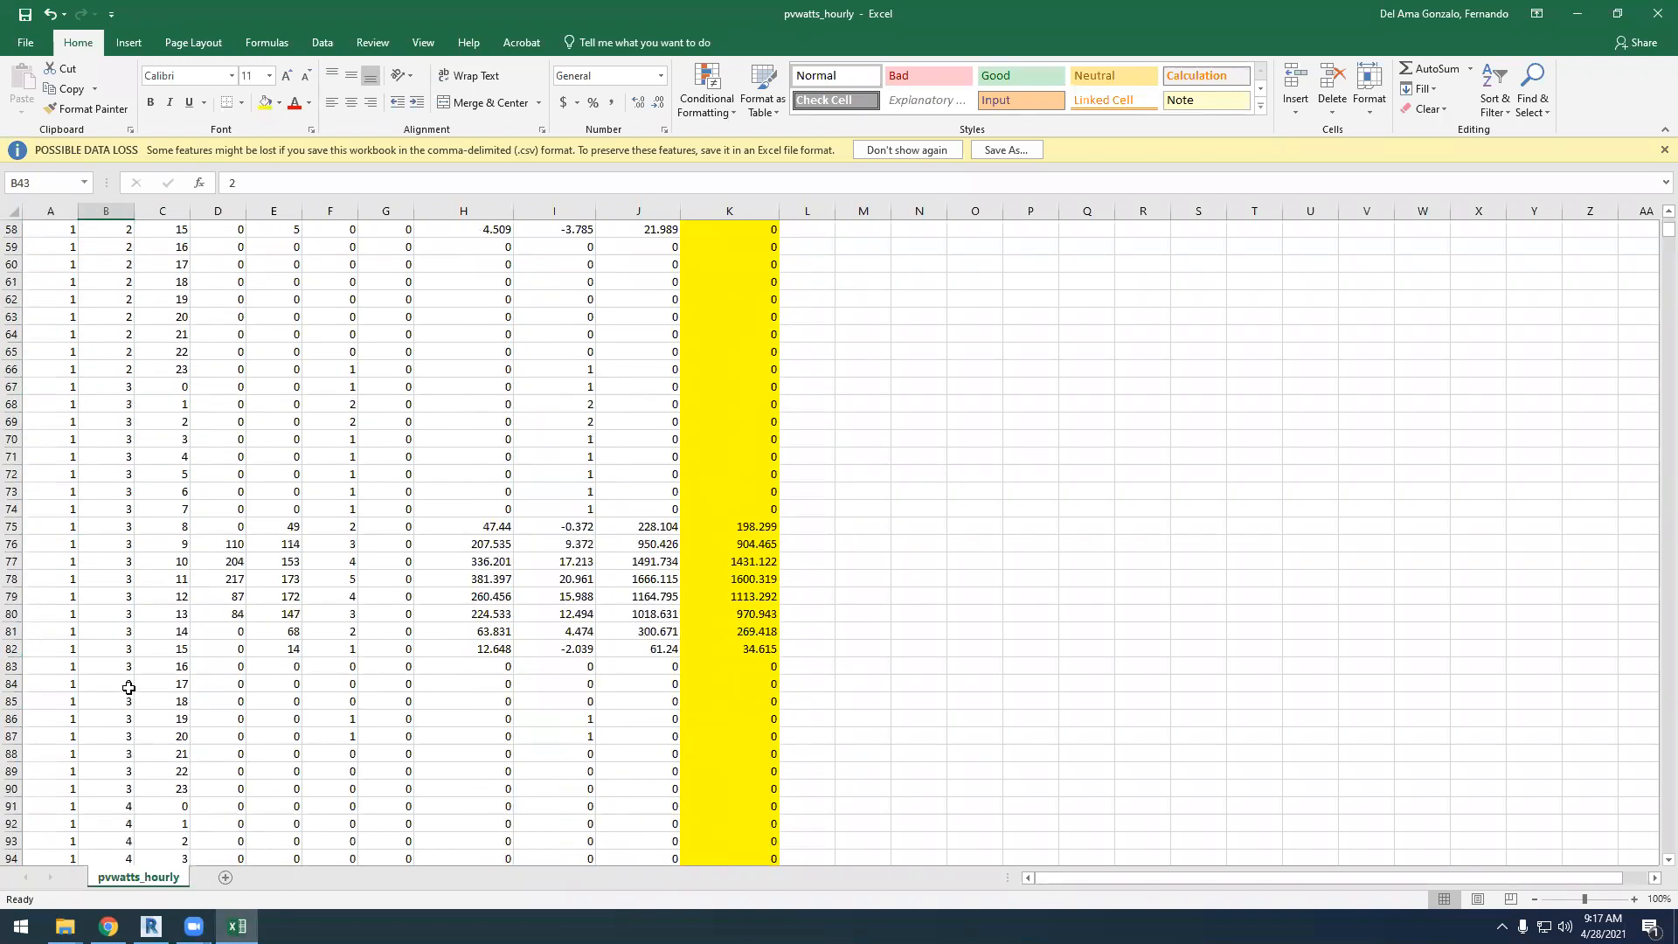
{"action": "scroll", "coordinate": [126, 686], "scroll_direction": "down", "scroll_amount": 9}
{"action": "scroll", "coordinate": [1293, 377], "scroll_direction": "right", "scroll_amount": 1}
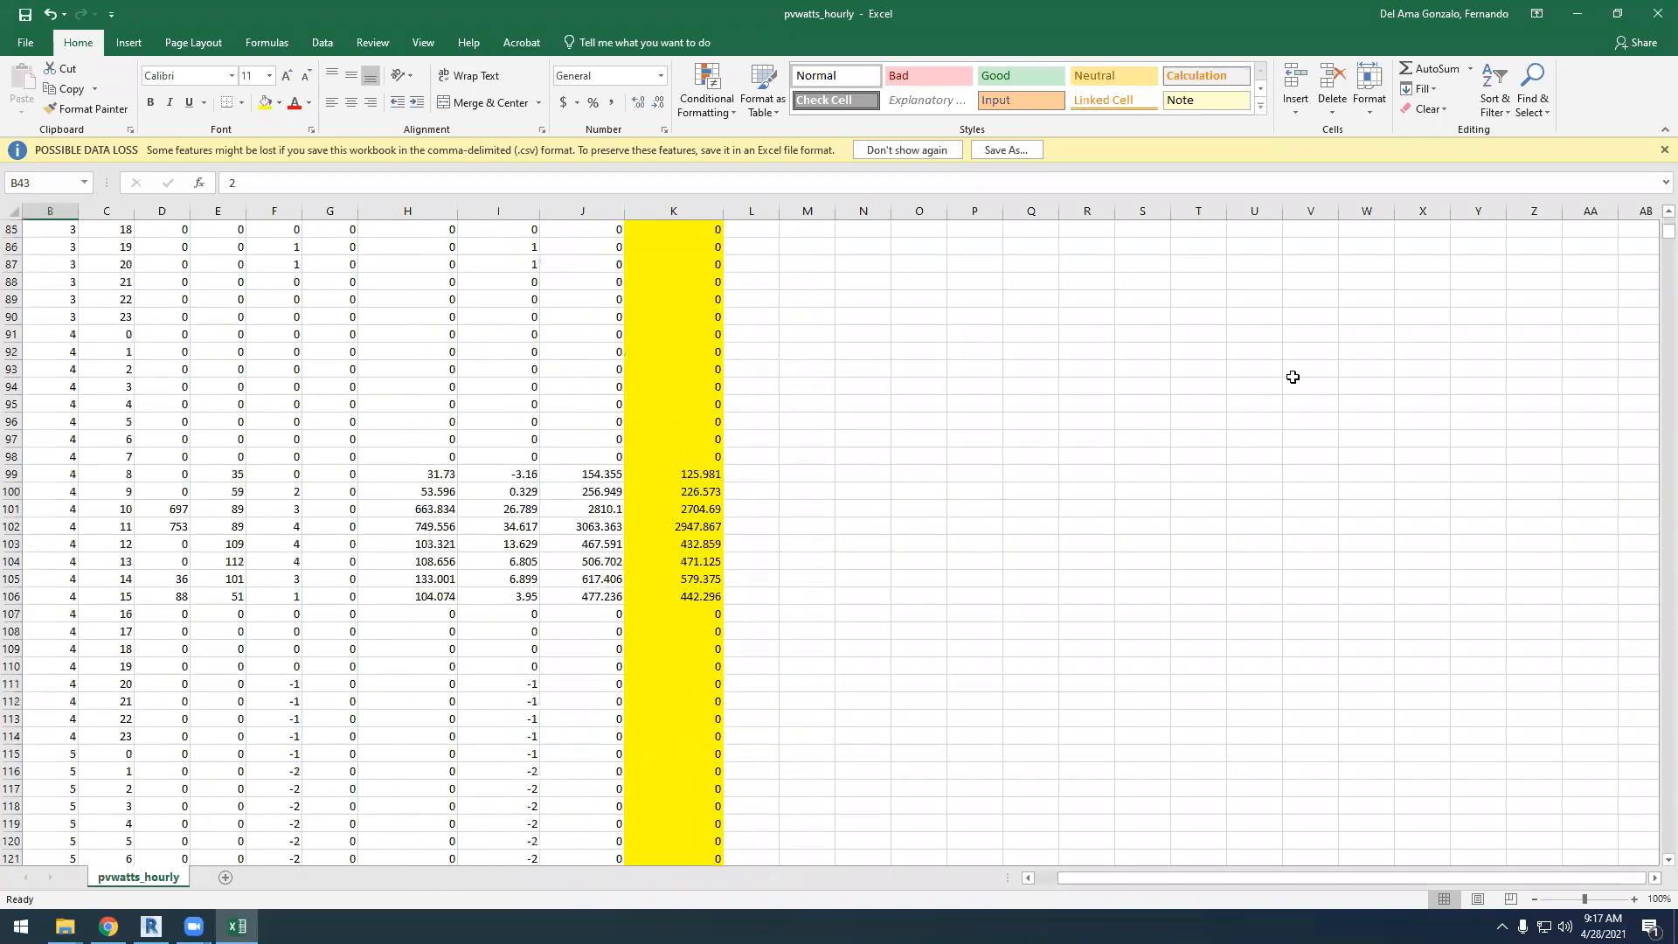
Examine the hourly rows for May 27, comparing the month, day, hour and DC output with the AC system output
{"action": "left_click_drag", "start_coordinate": [1665, 233], "coordinate": [1652, 477]}
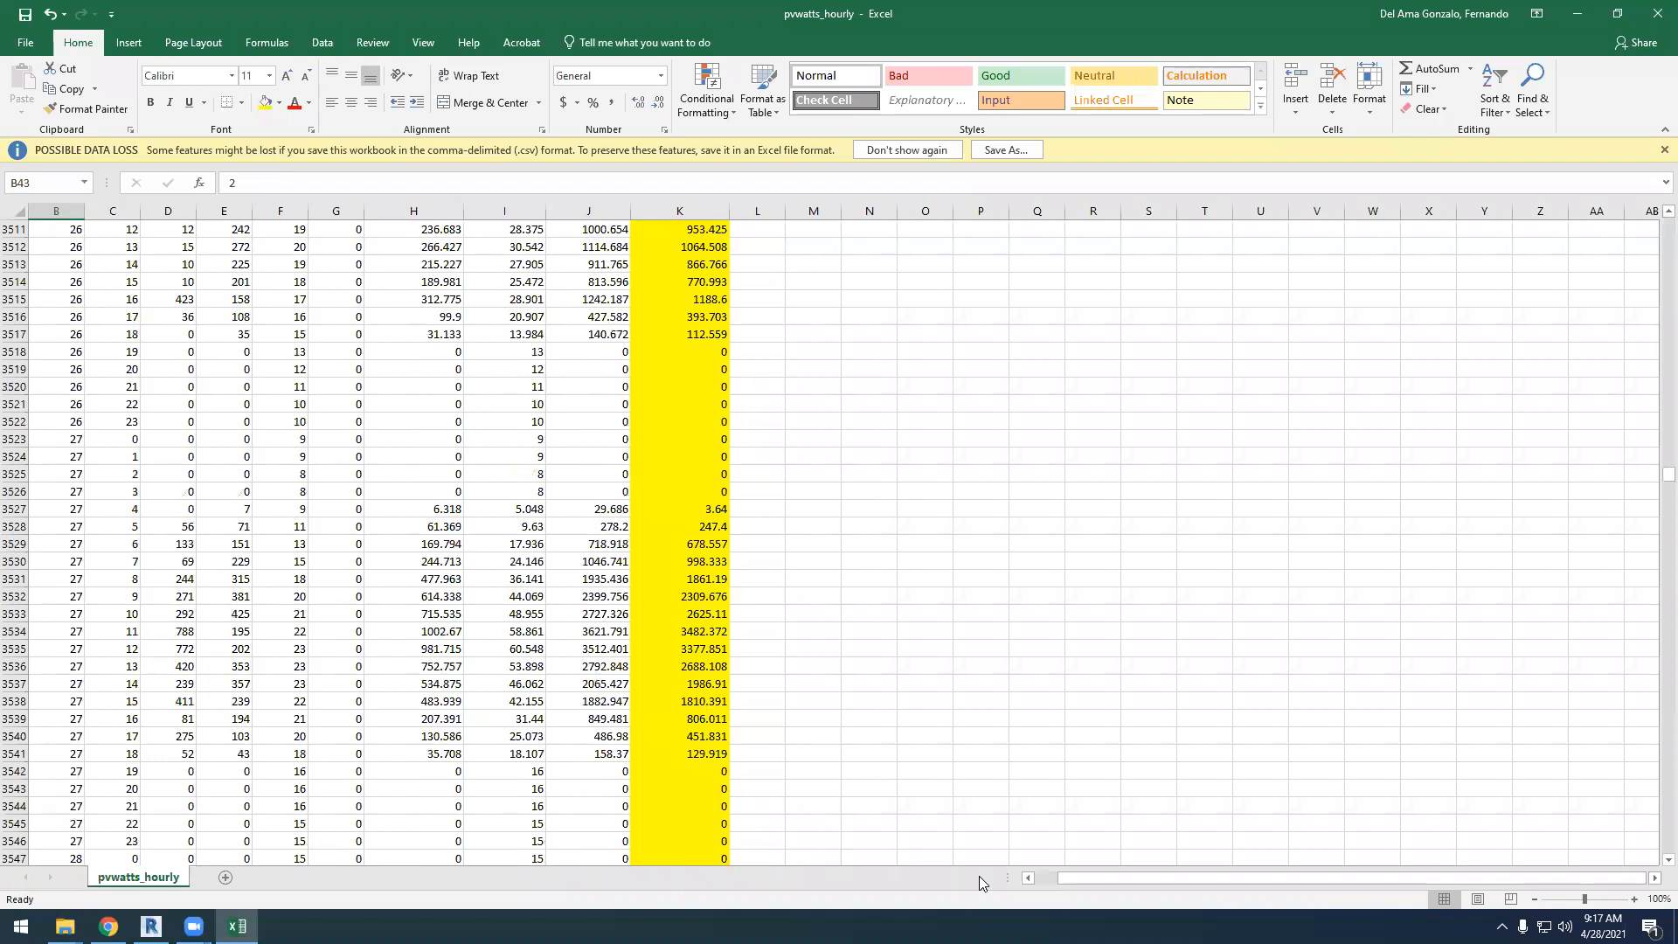
{"action": "left_click_drag", "start_coordinate": [1068, 877], "coordinate": [1045, 877]}
{"action": "left_click", "coordinate": [57, 683]}
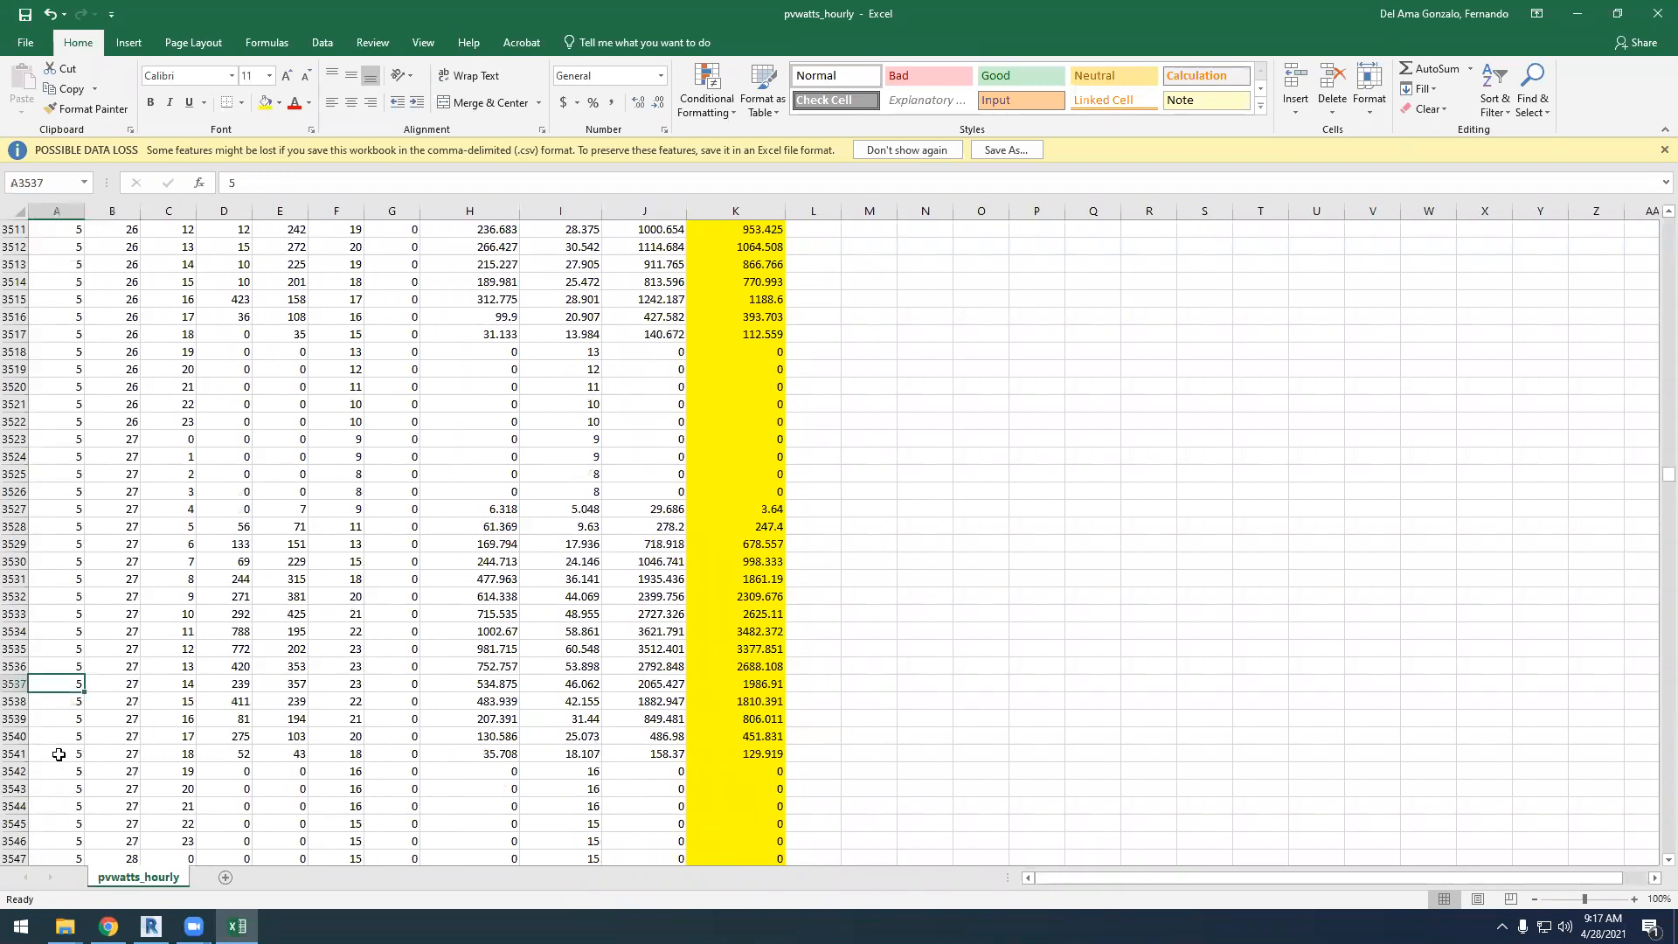
{"action": "left_click", "coordinate": [122, 685]}
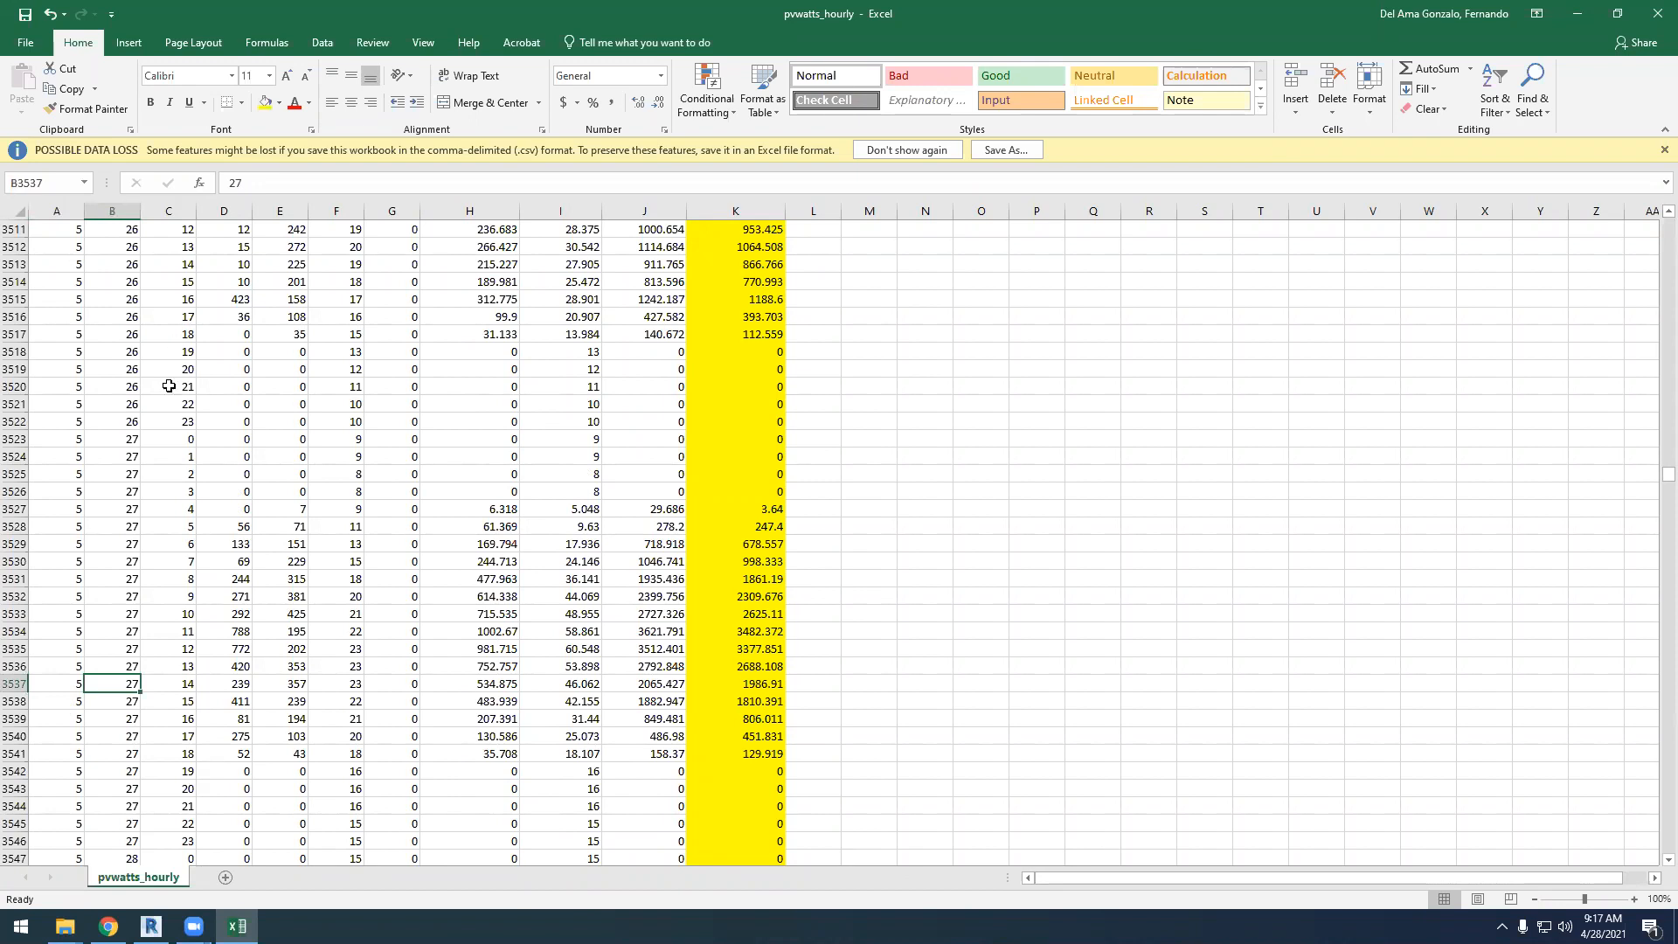
{"action": "left_click_drag", "start_coordinate": [182, 438], "coordinate": [186, 755]}
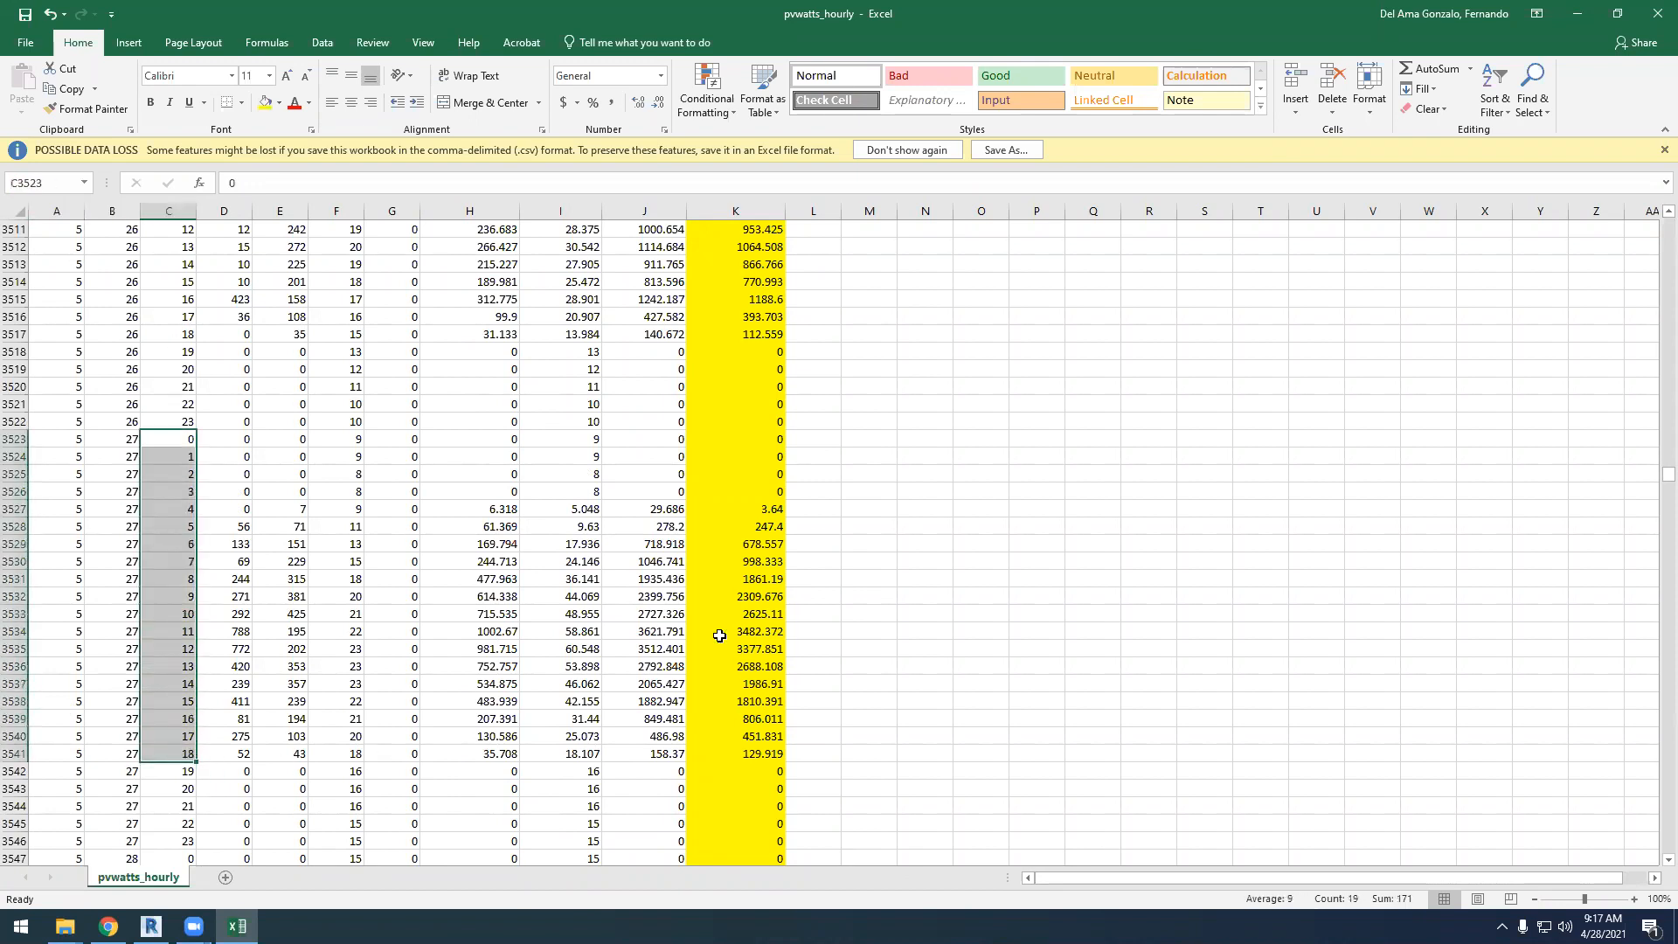
{"action": "left_click", "coordinate": [922, 627]}
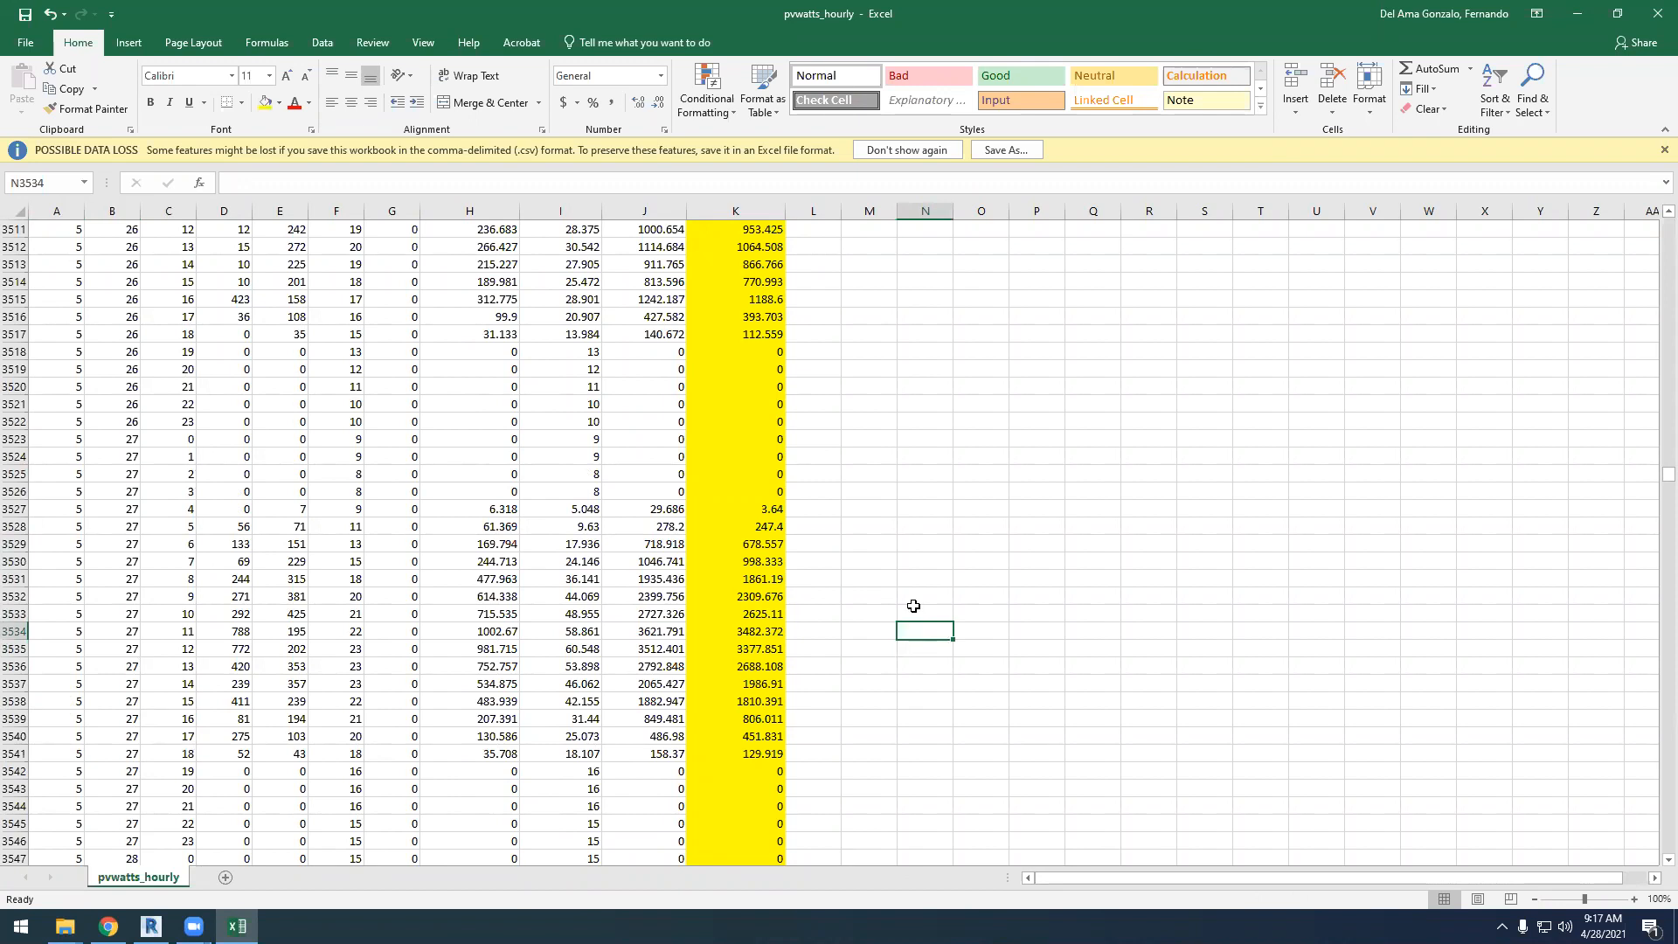
{"action": "left_click", "coordinate": [677, 542]}
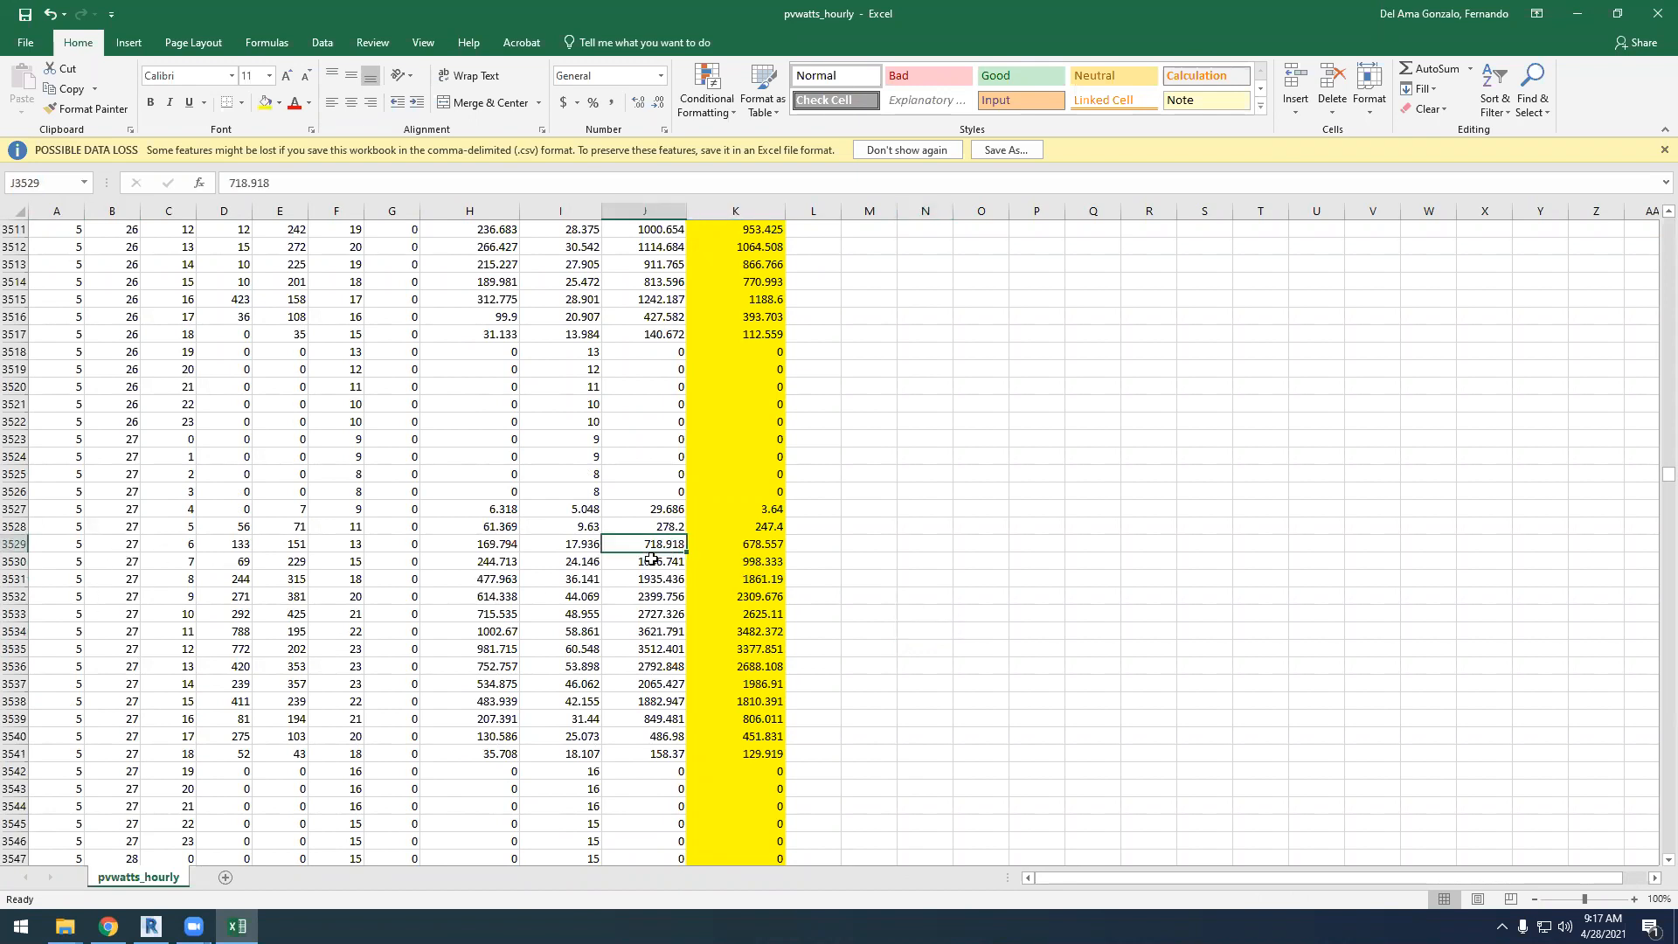
{"action": "left_click", "coordinate": [64, 544]}
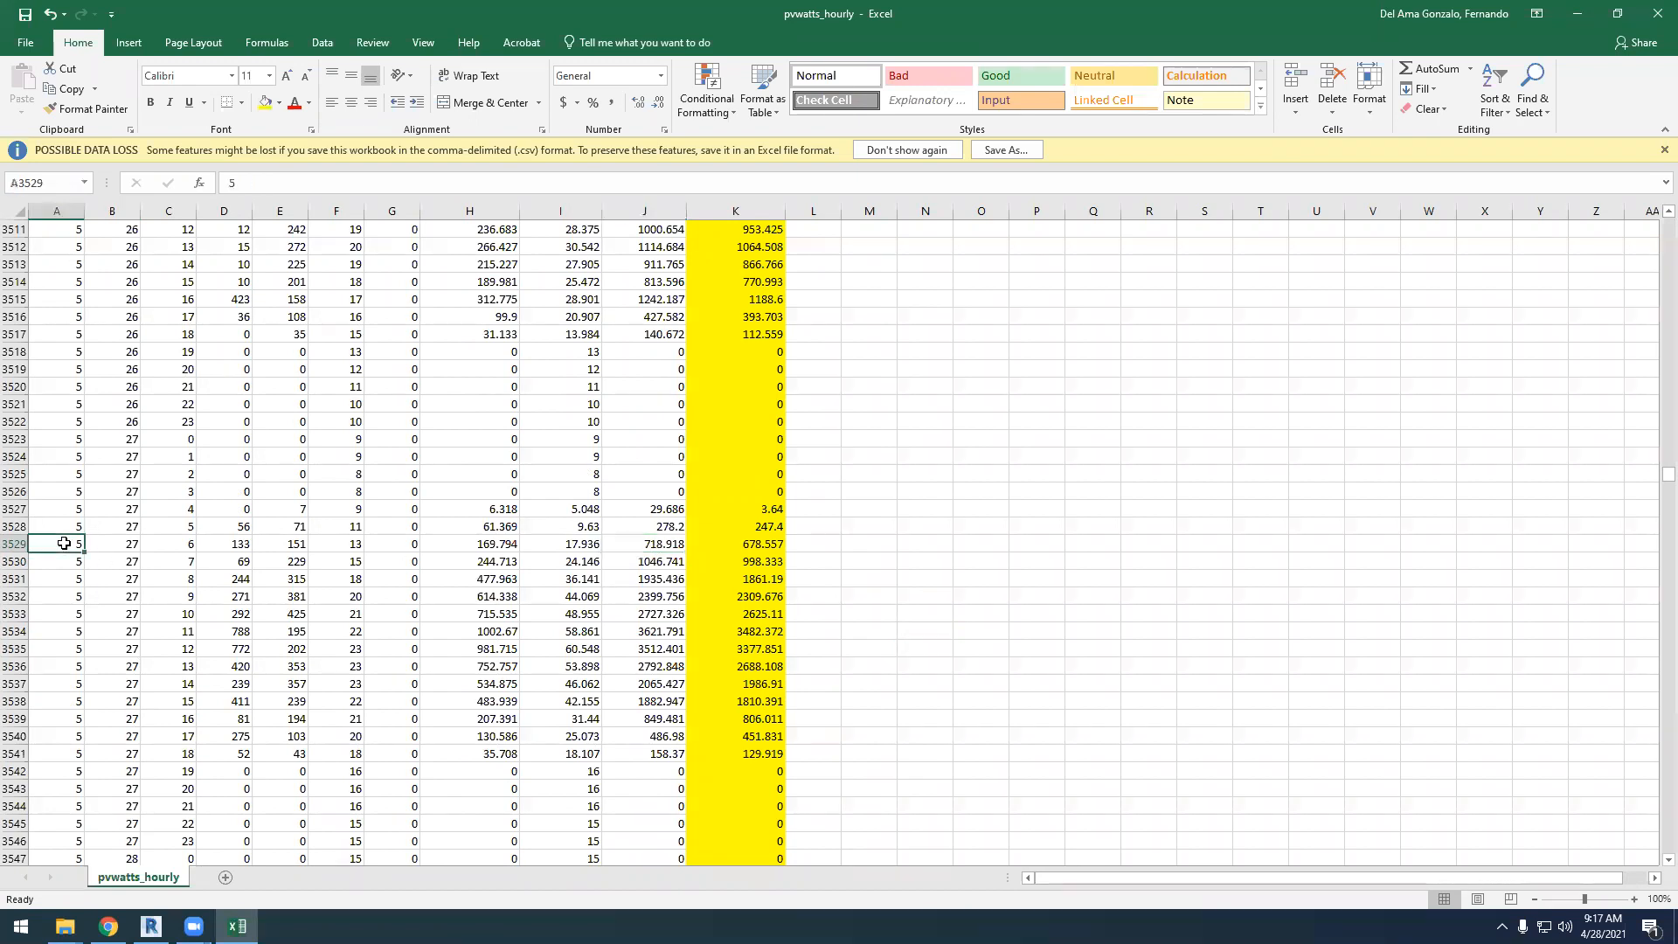
{"action": "left_click", "coordinate": [120, 544]}
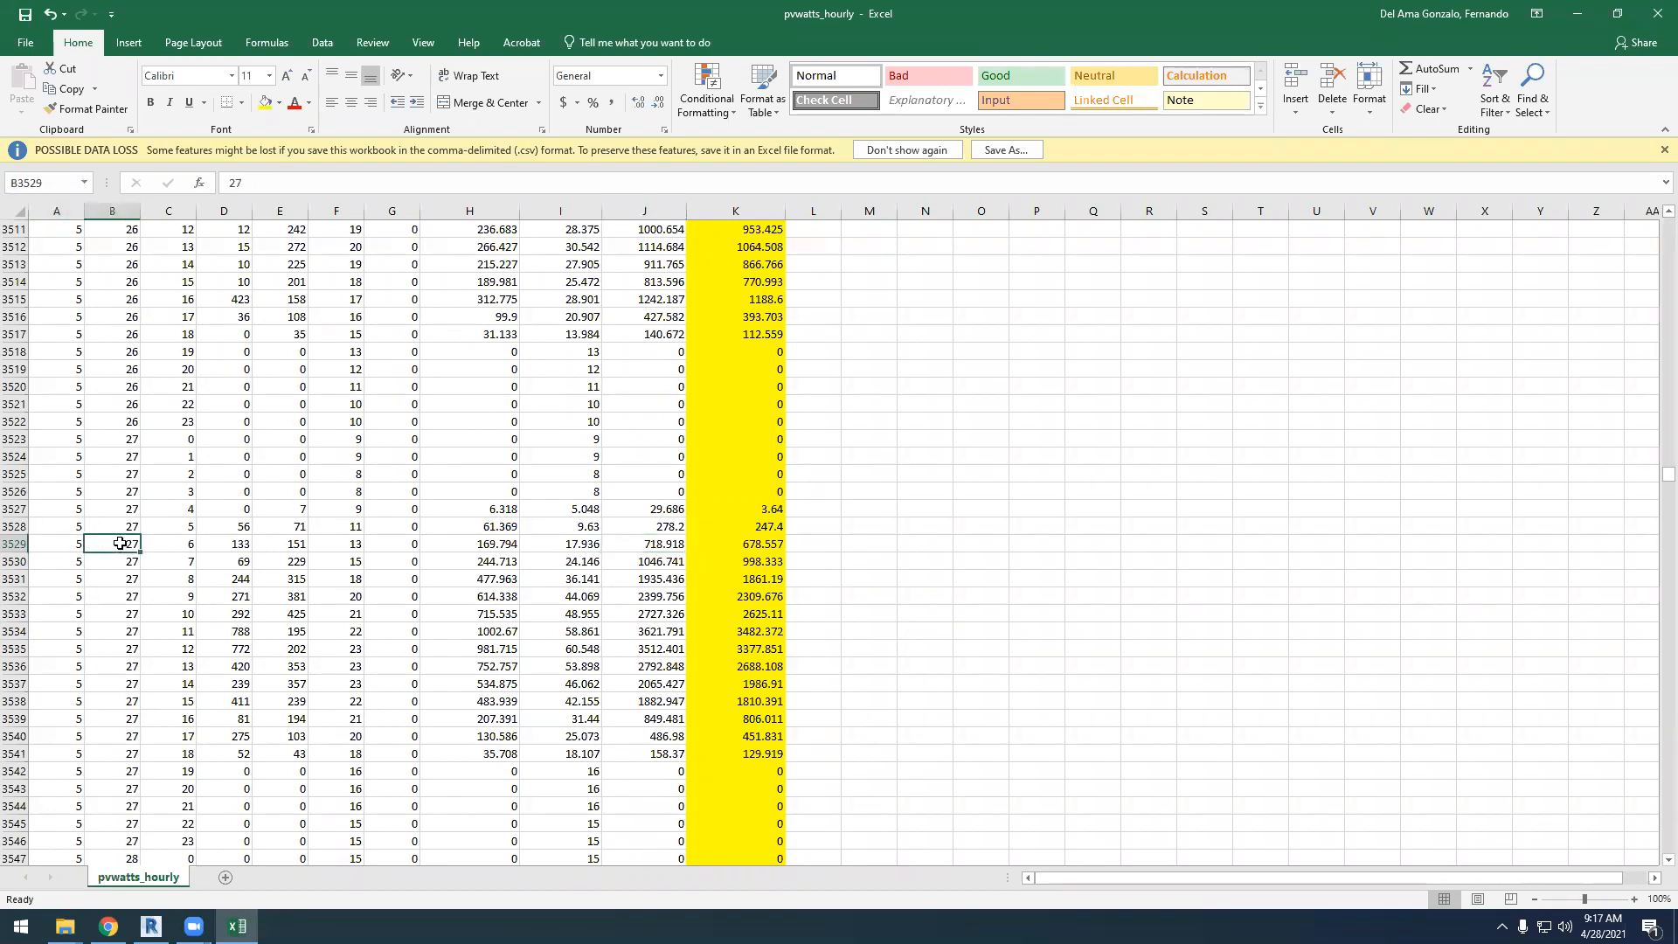
{"action": "left_click", "coordinate": [183, 546]}
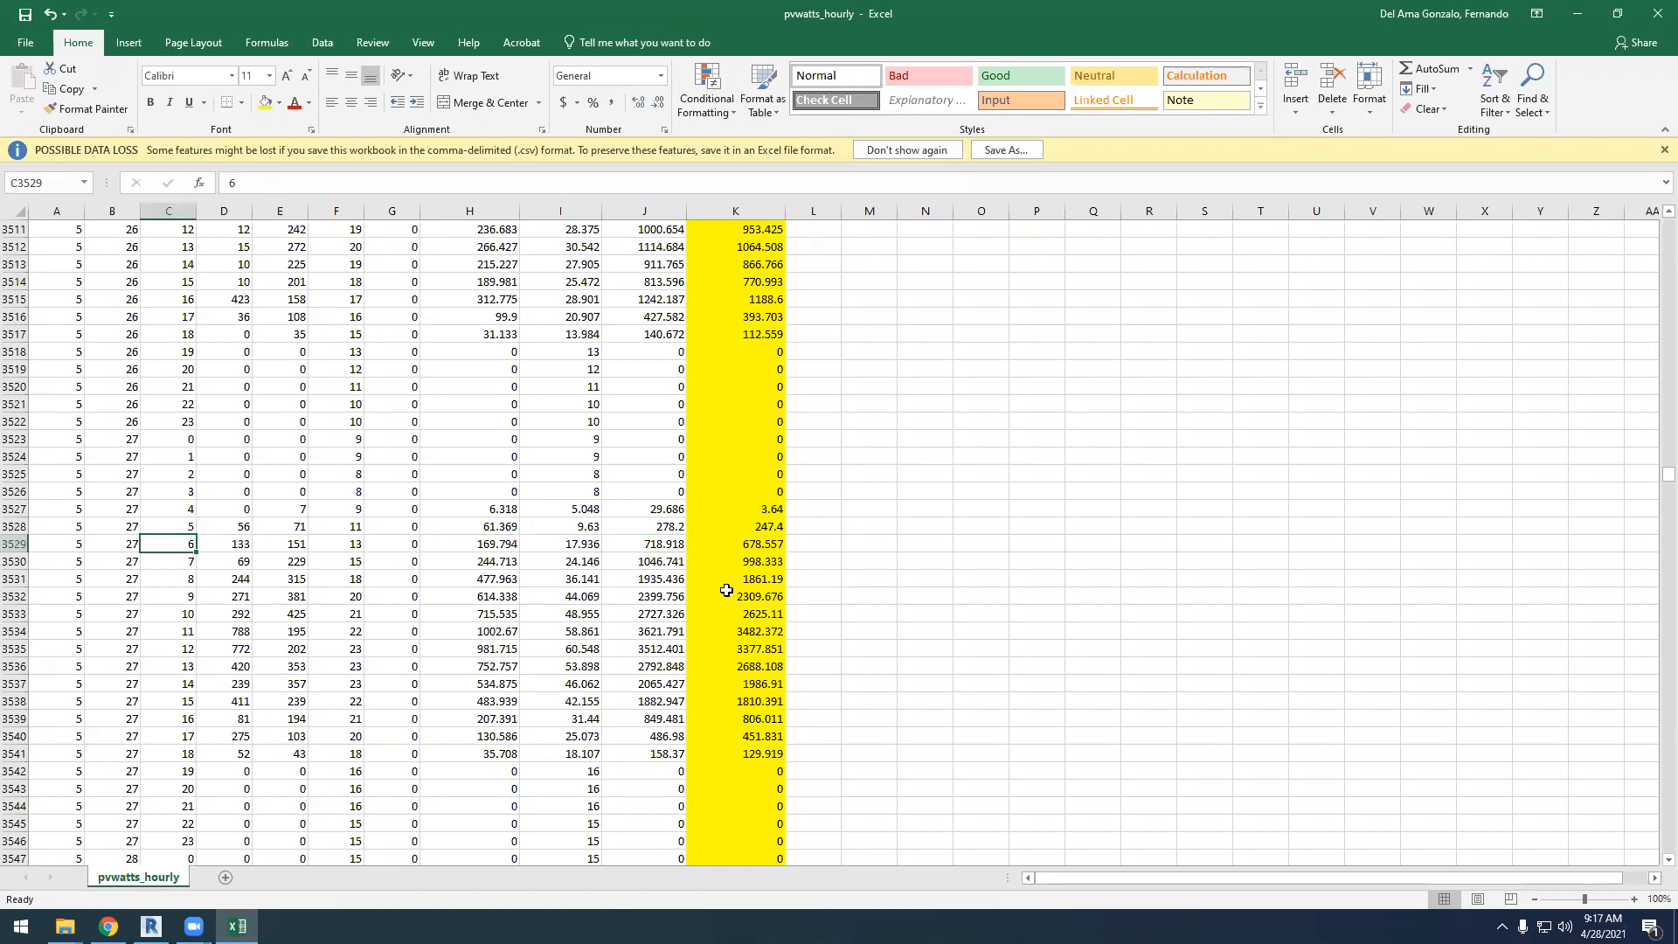
{"action": "left_click", "coordinate": [747, 525]}
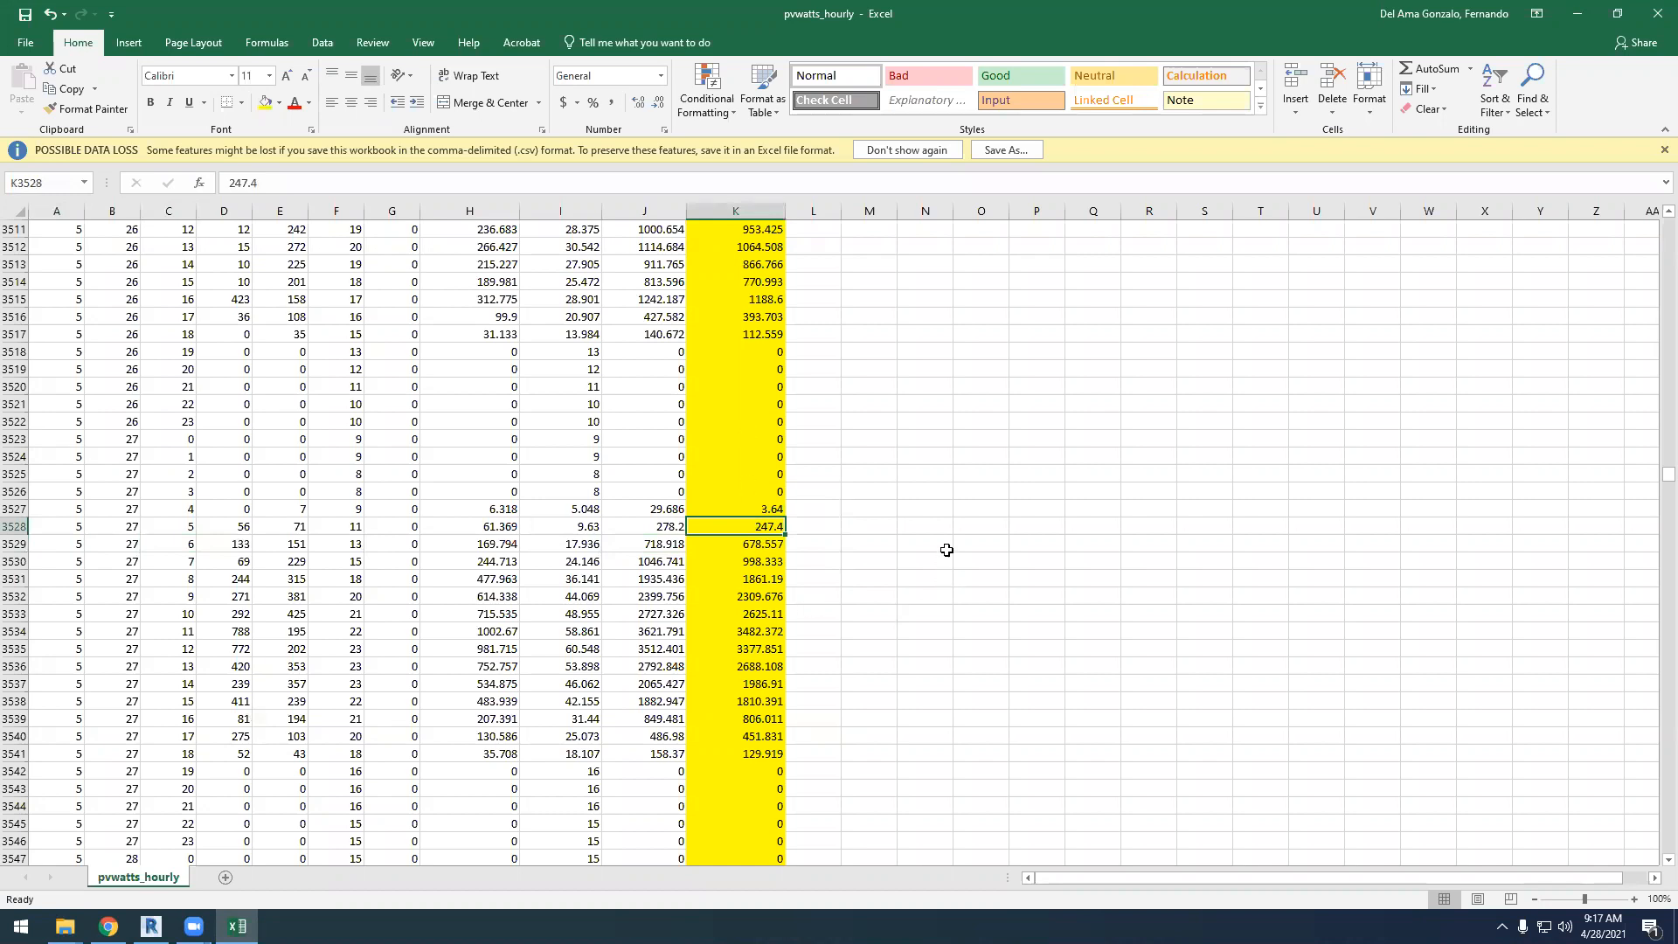
Widen column K to fit the AC System Output (W) heading in row 18 and bring the first hourly rows into view
{"action": "left_click_drag", "start_coordinate": [1668, 477], "coordinate": [1661, 219]}
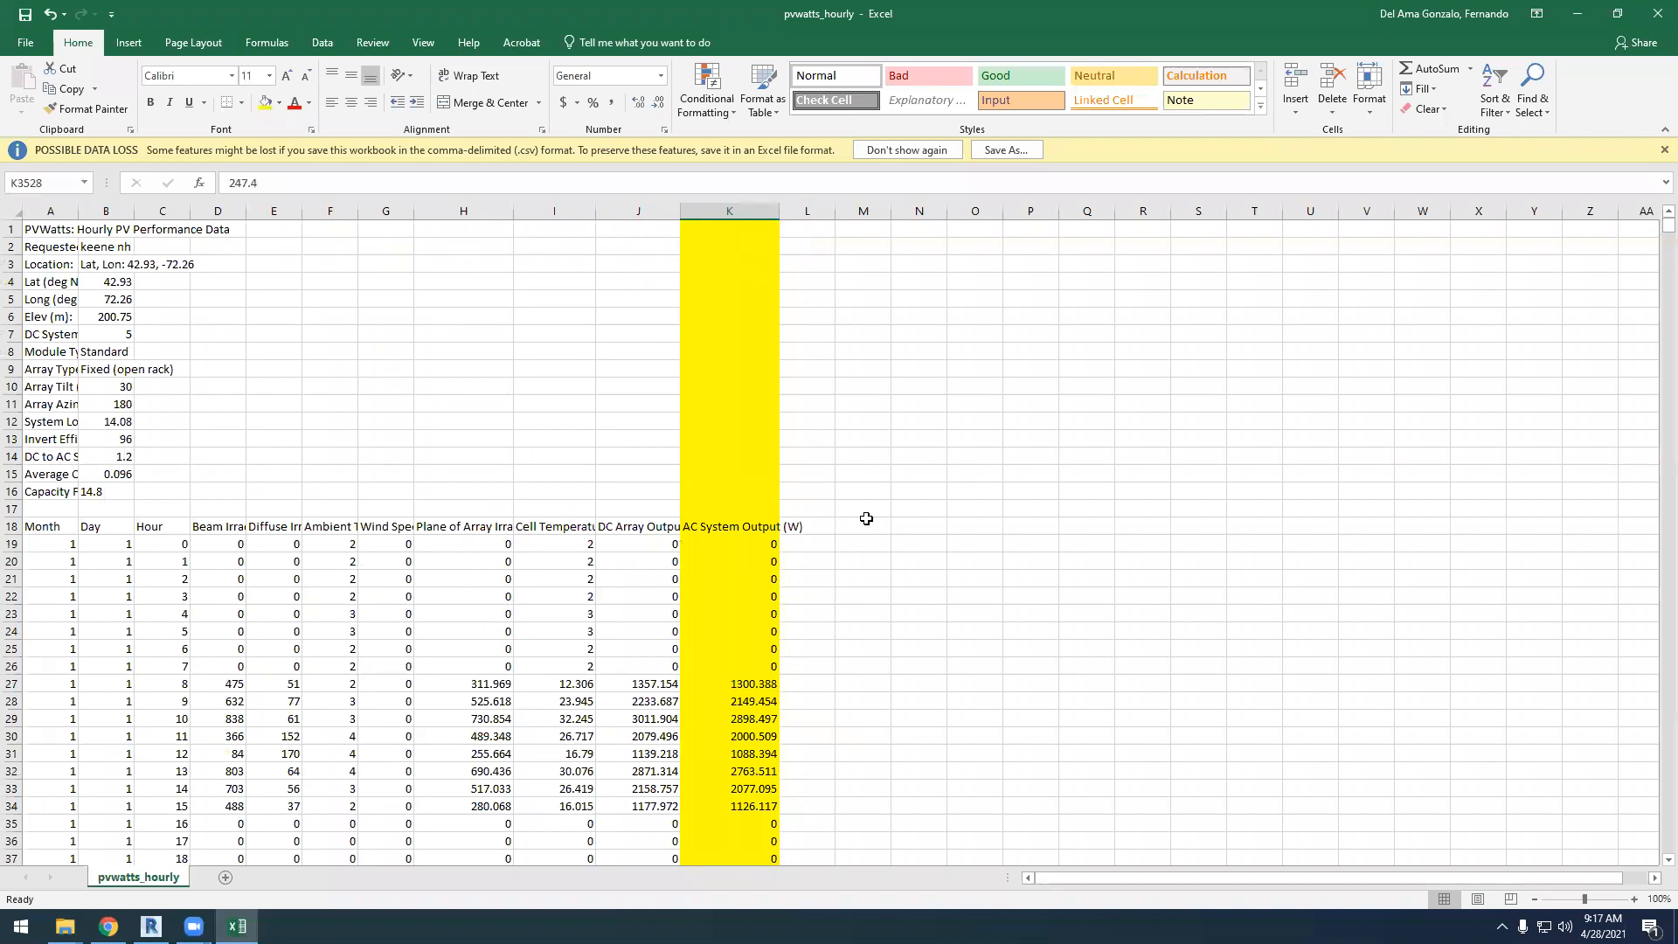
{"action": "left_click_drag", "start_coordinate": [779, 212], "coordinate": [837, 211]}
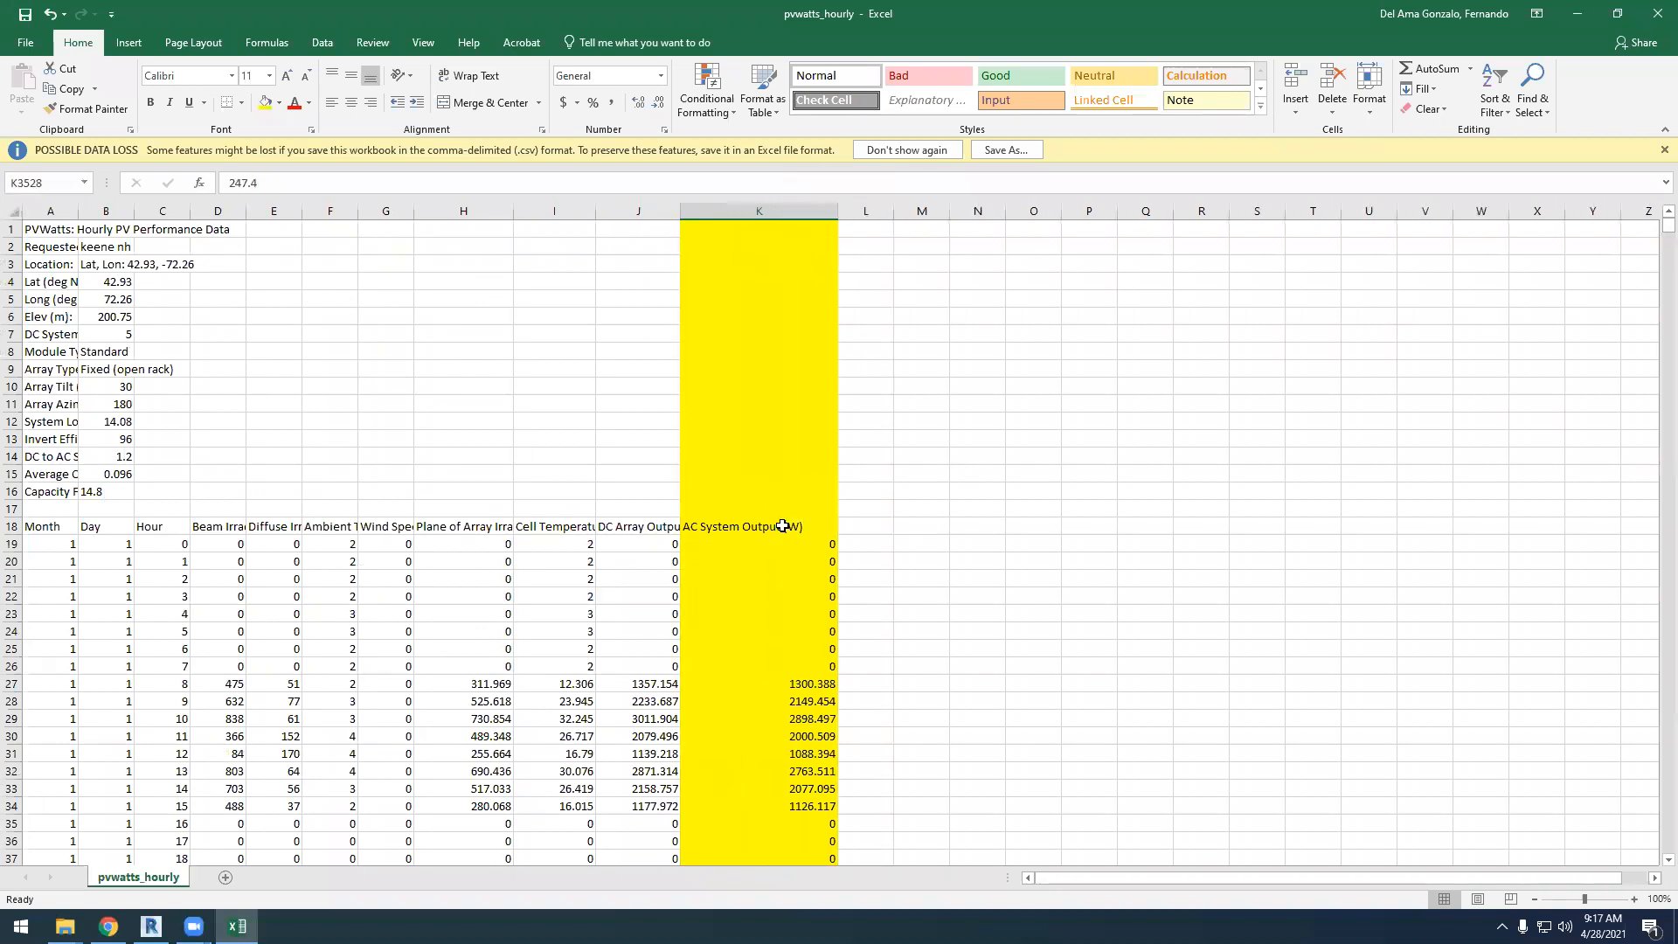
{"action": "left_click", "coordinate": [756, 528]}
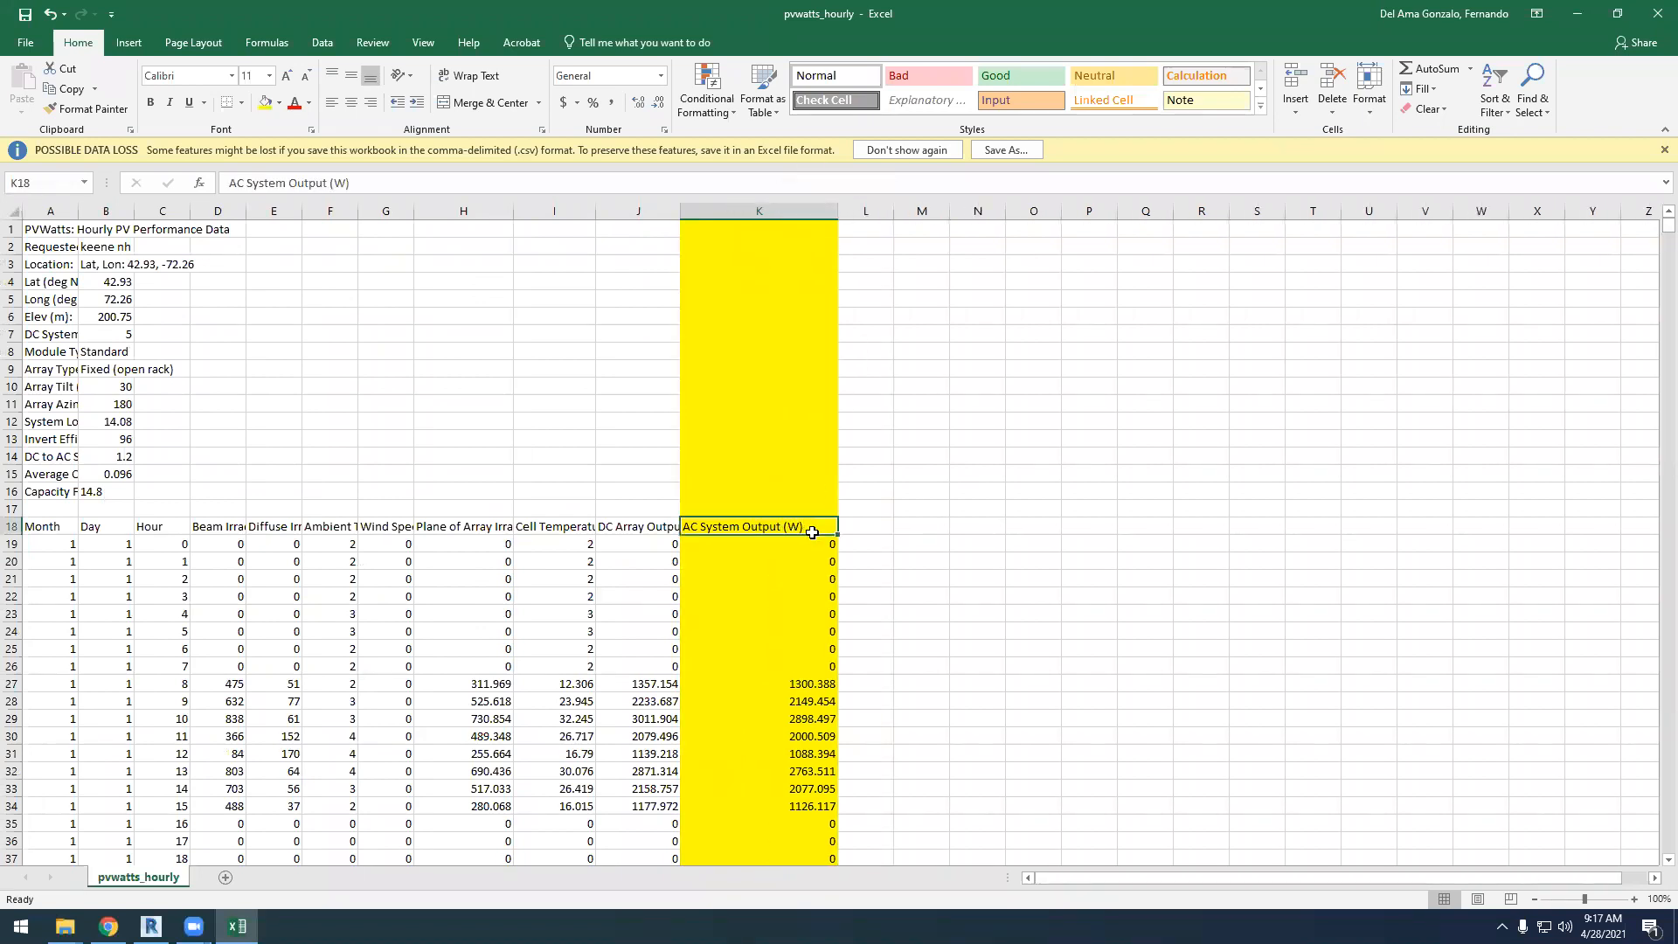
{"action": "scroll", "coordinate": [808, 485], "scroll_direction": "down", "scroll_amount": 3}
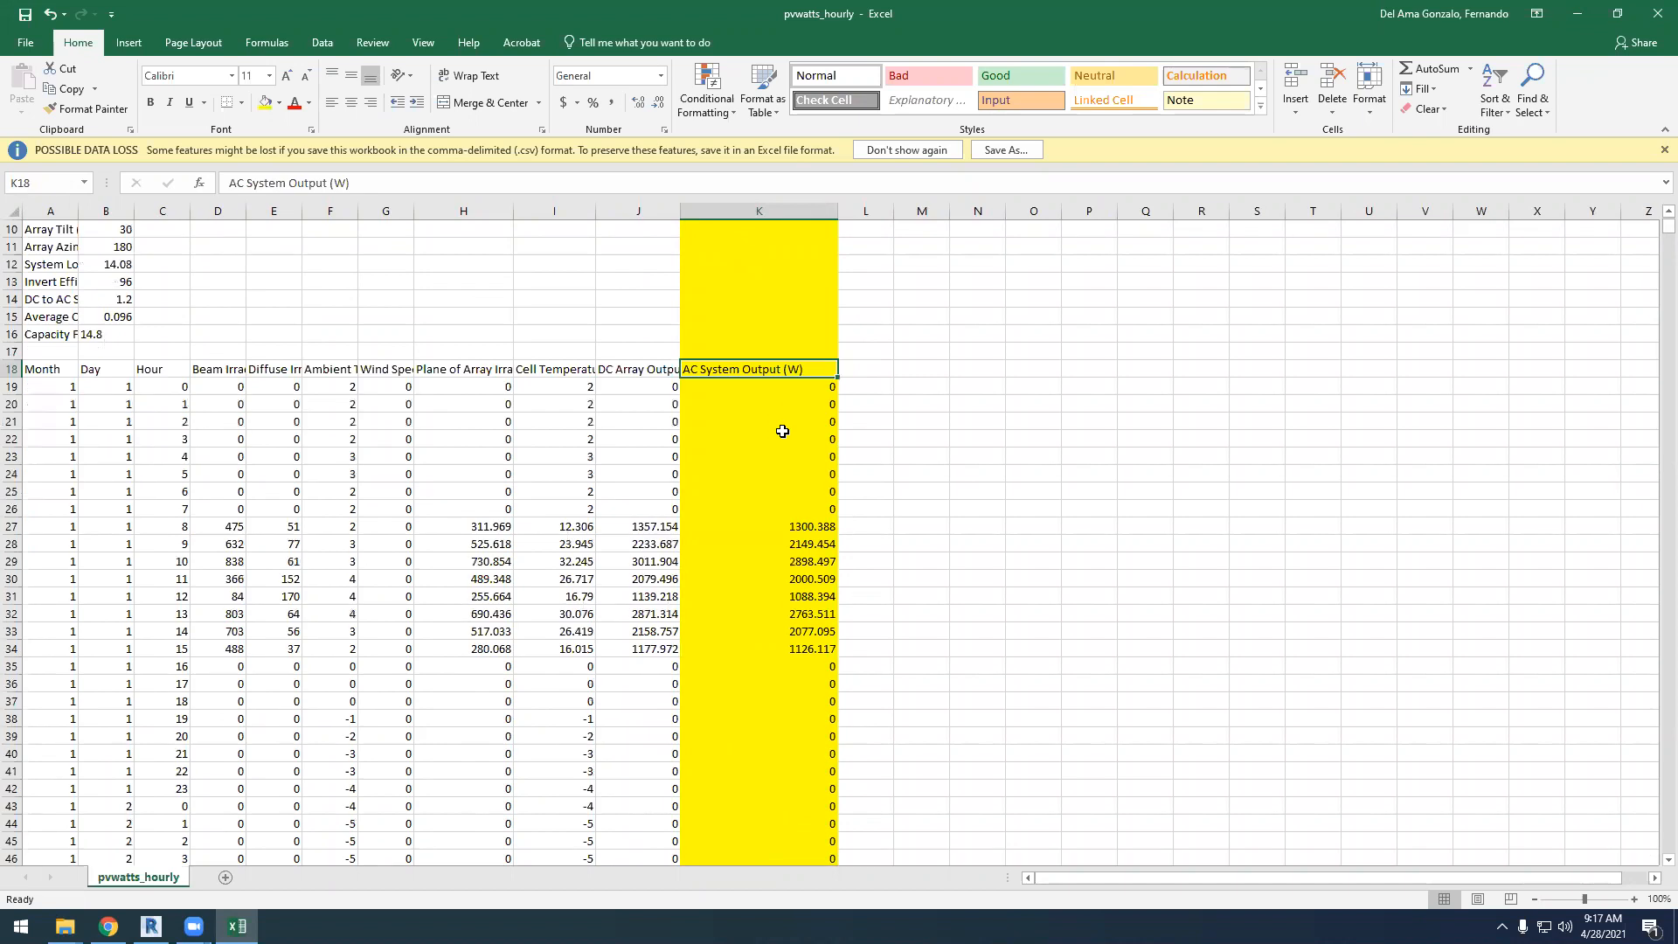
{"action": "scroll", "coordinate": [783, 431], "scroll_direction": "down", "scroll_amount": 2}
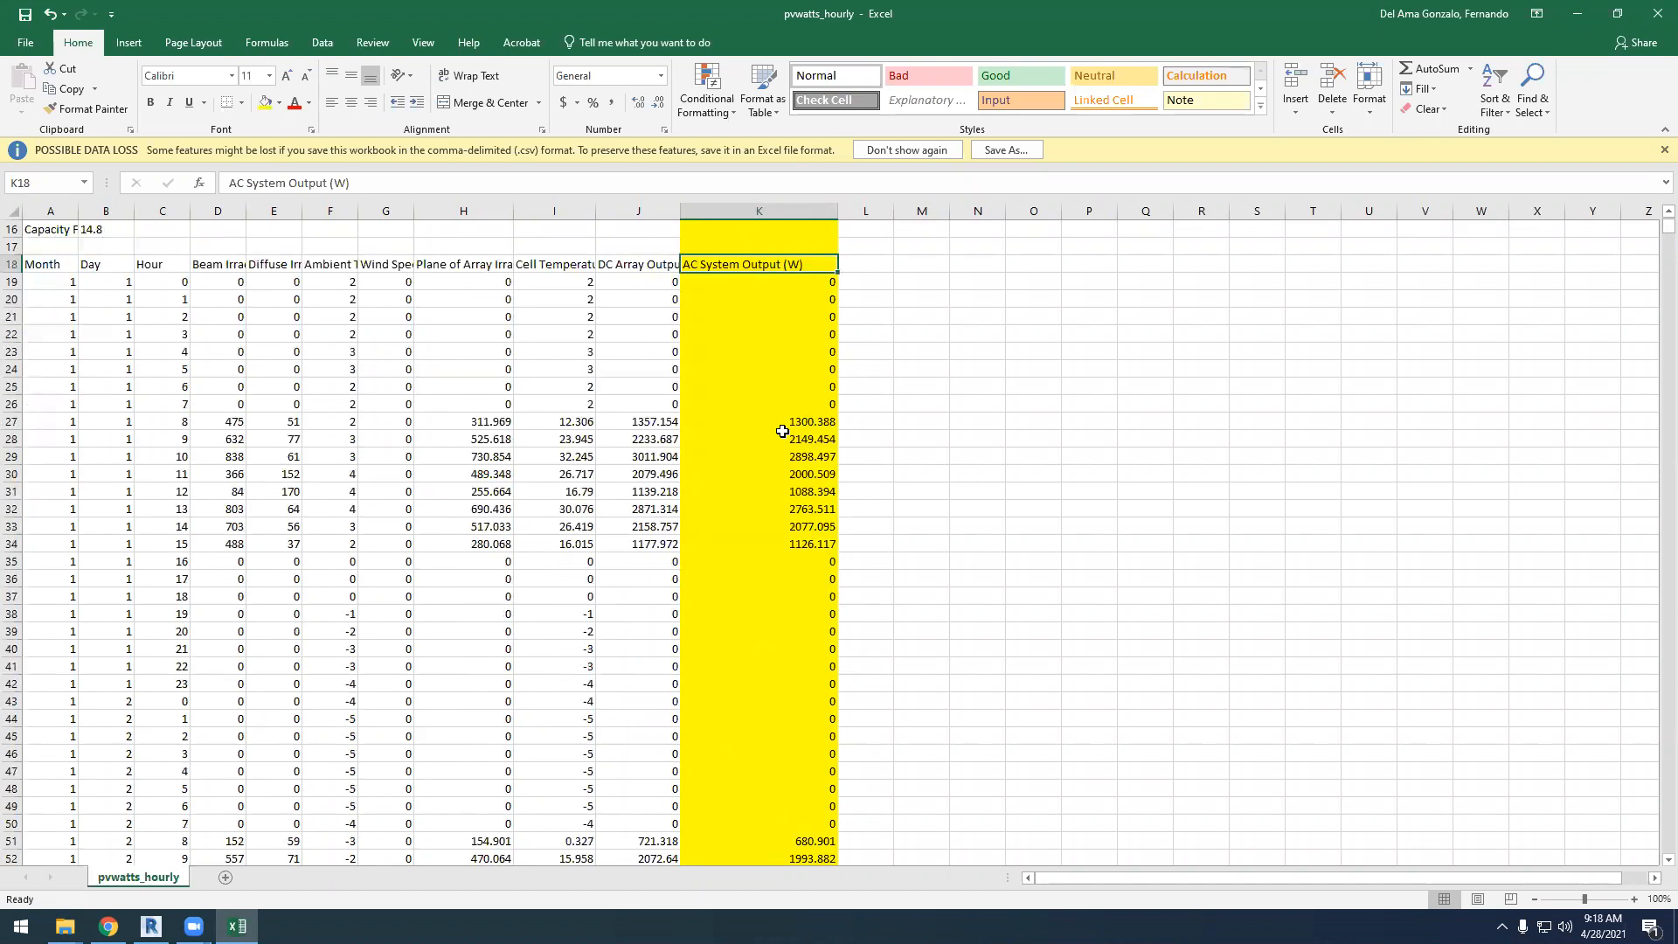
Widen column L and enter the heading kWh in cell L18, beside AC System Output (W)
{"action": "left_click_drag", "start_coordinate": [893, 210], "coordinate": [979, 211]}
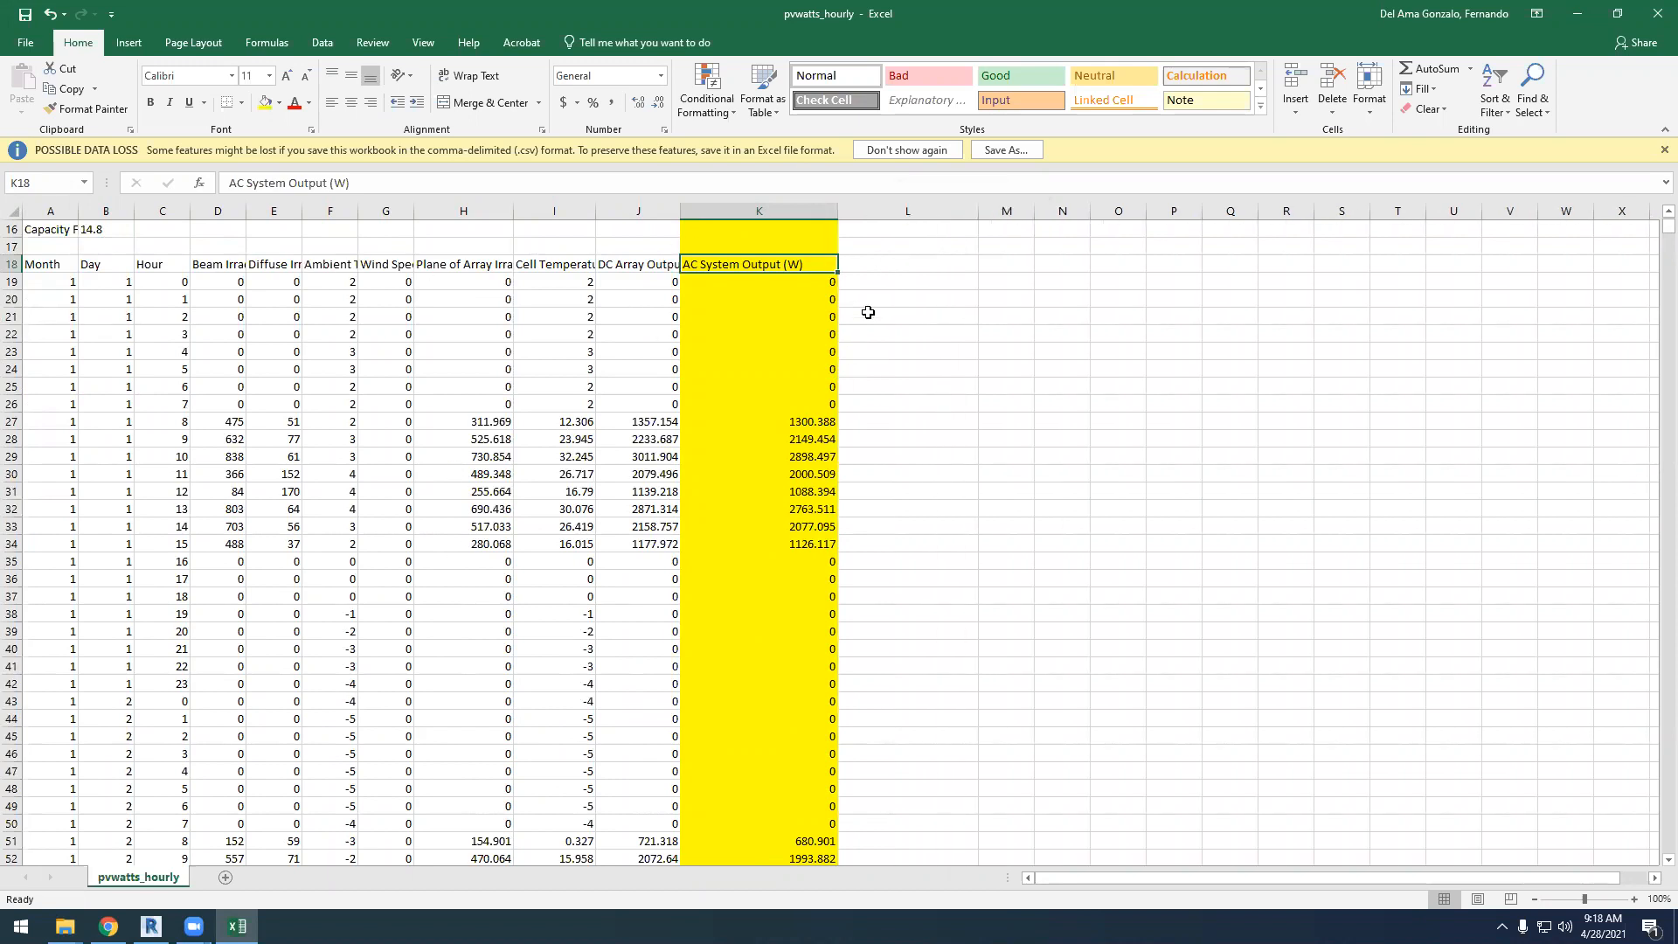
{"action": "left_click", "coordinate": [900, 264]}
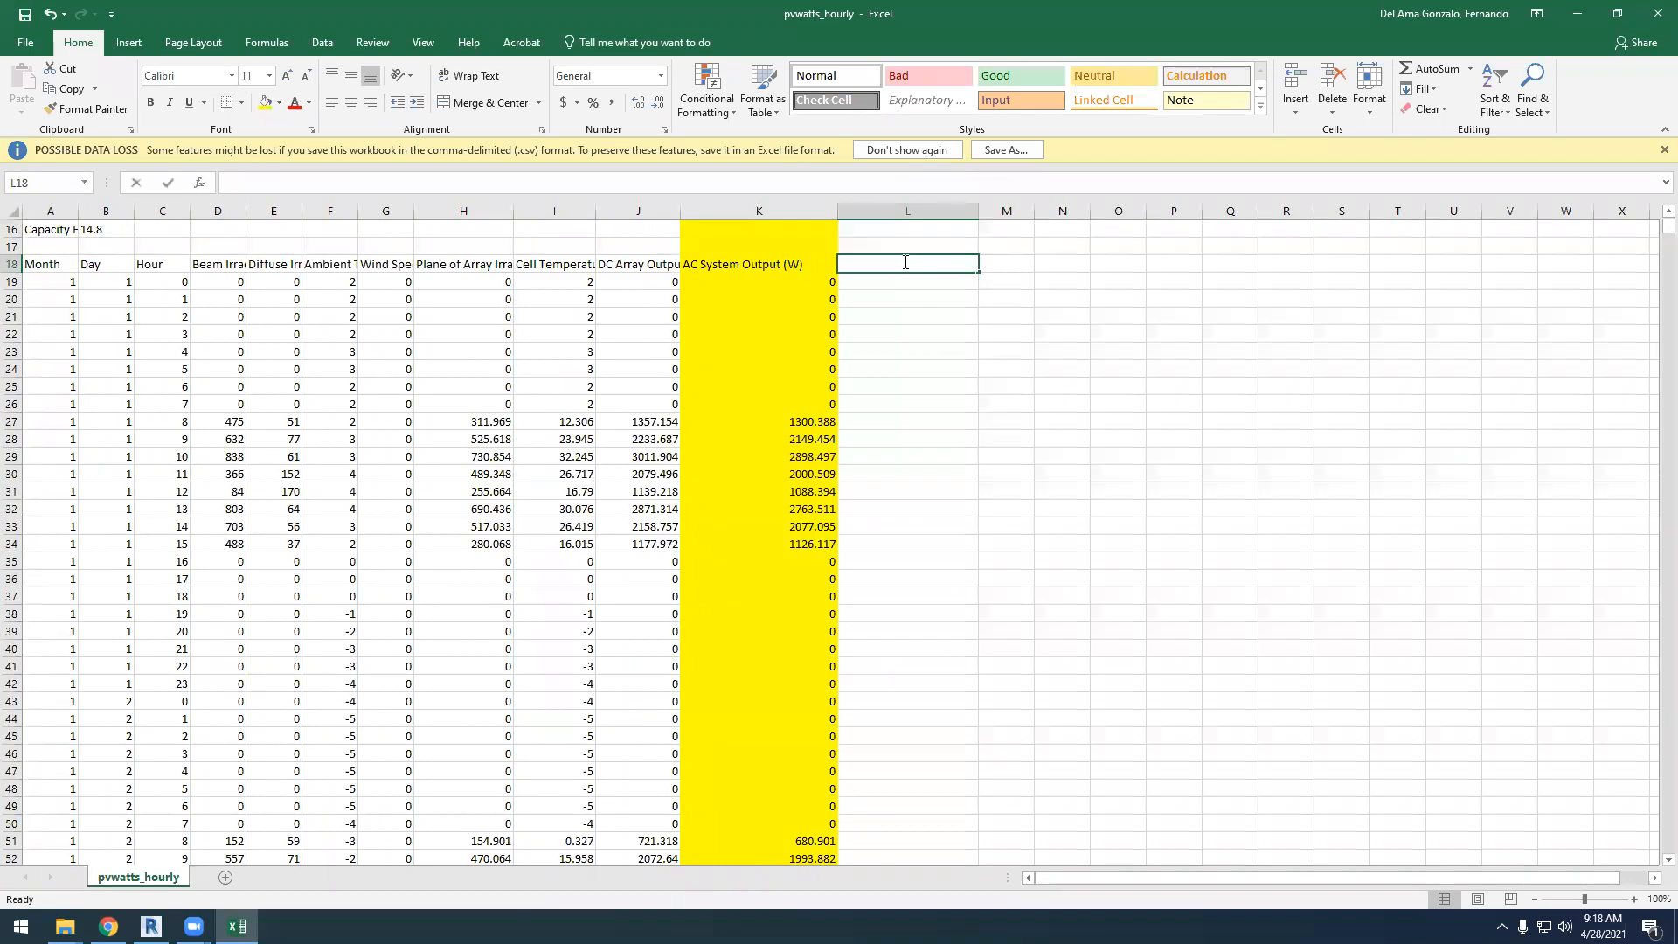
{"action": "type", "text": "KWh"}
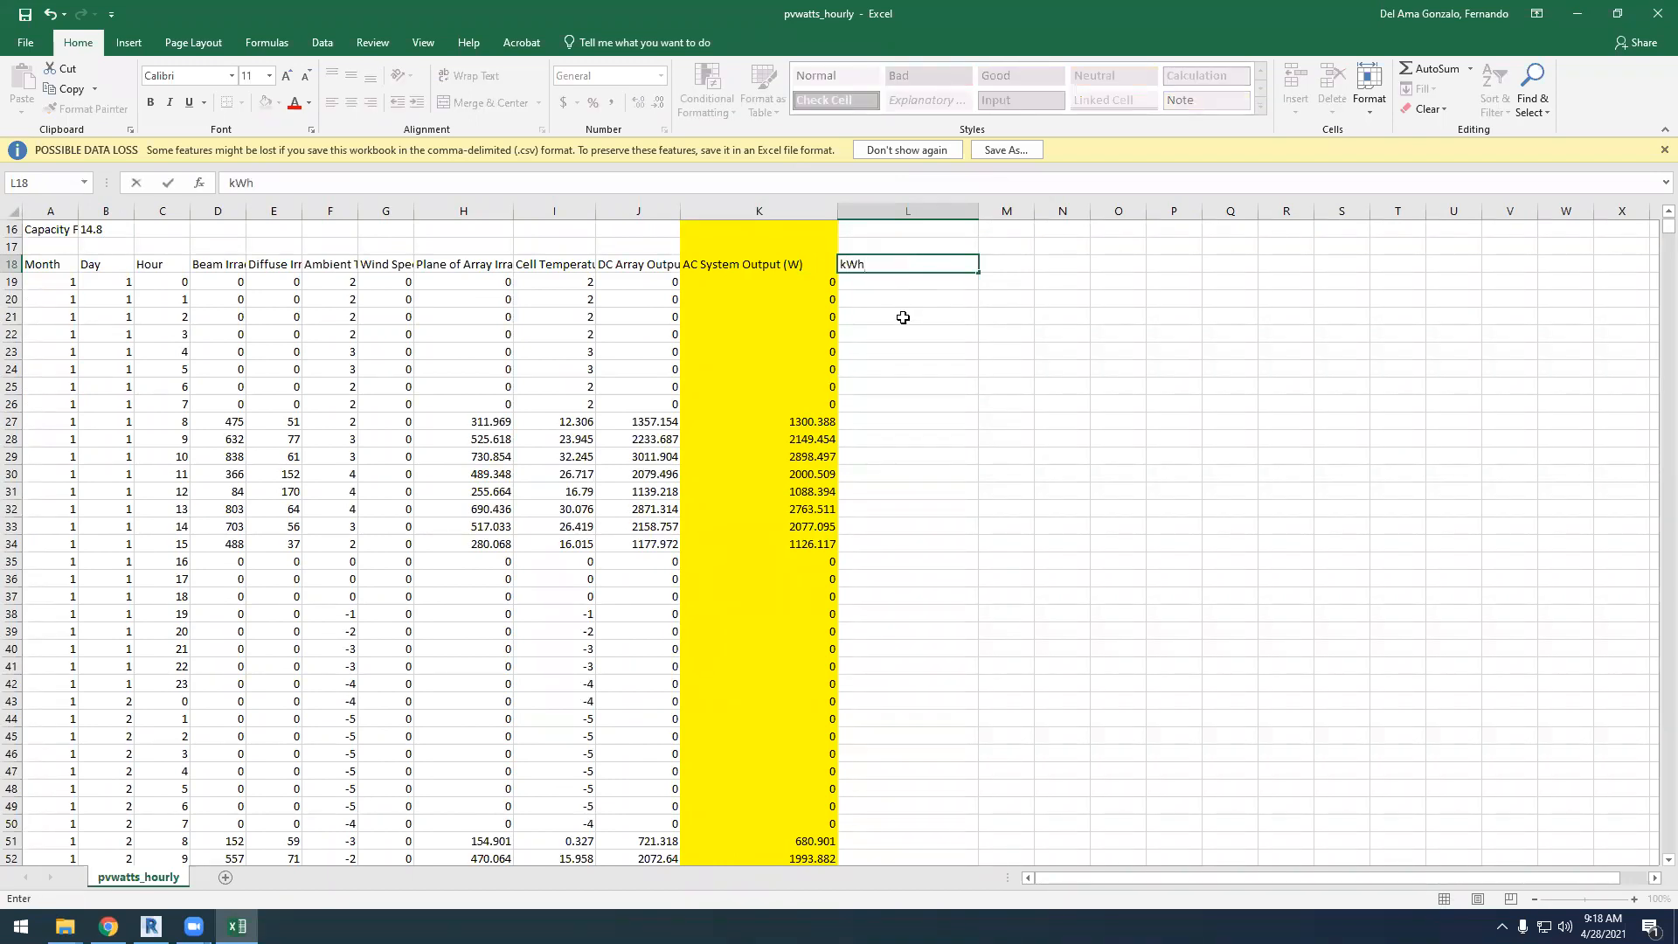
{"action": "left_click_drag", "start_coordinate": [903, 317], "coordinate": [903, 334]}
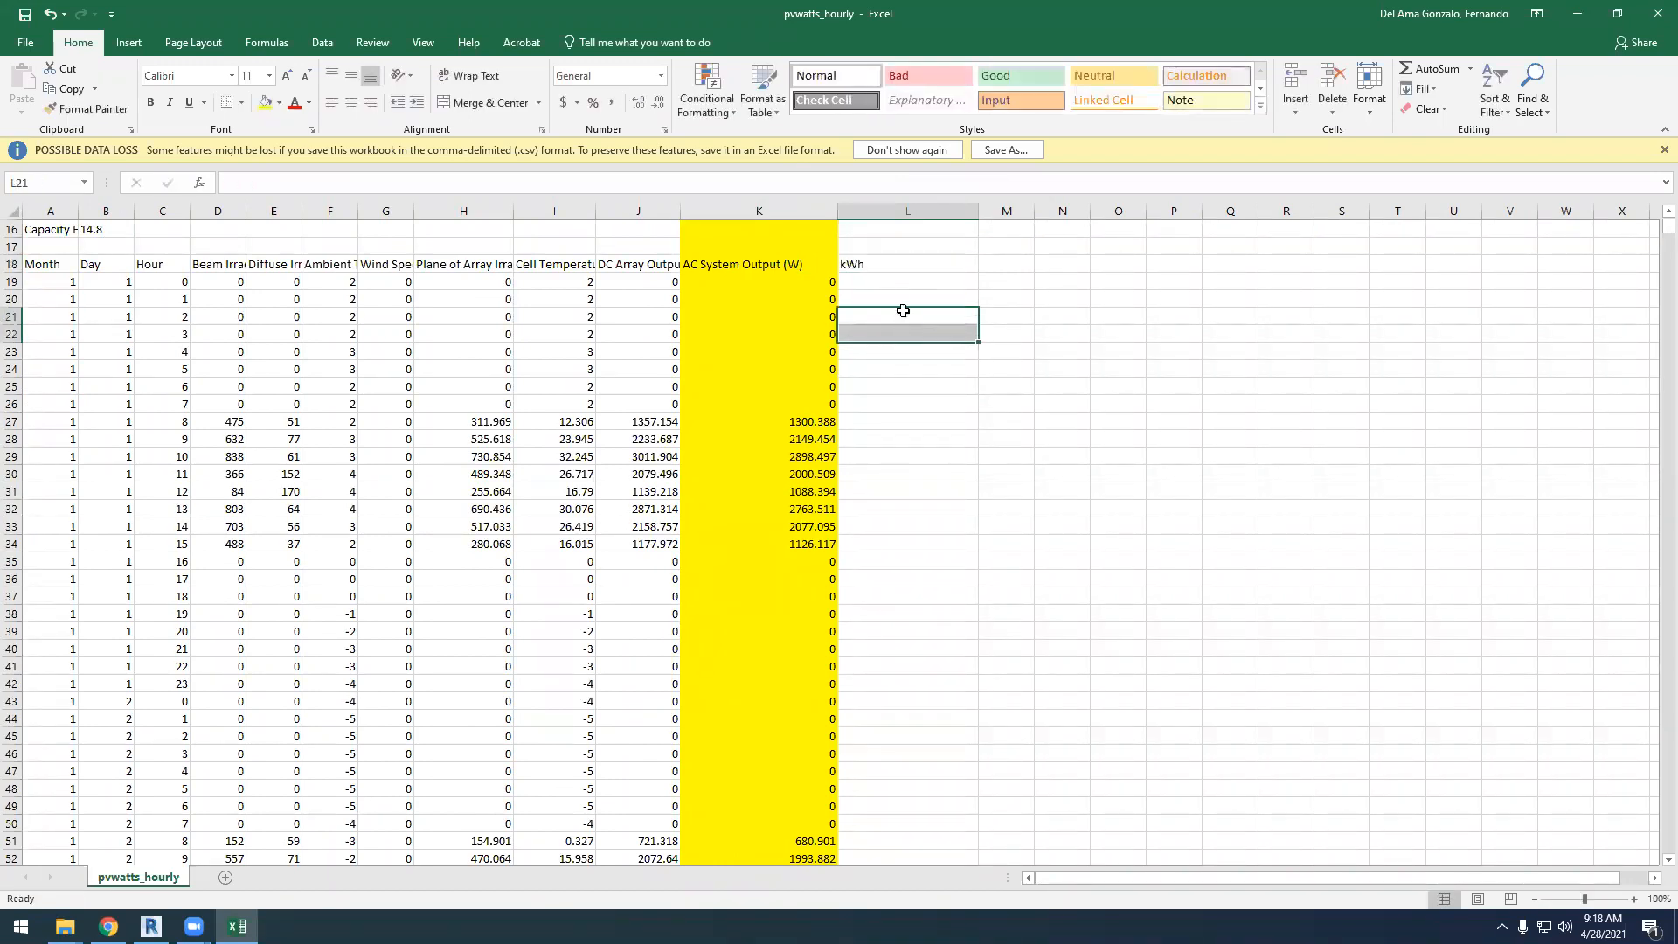
Enter the formula =K19/1000 in cell L19 and fill it down column L through the Totals row 8779
{"action": "left_click", "coordinate": [884, 279]}
{"action": "left_click", "coordinate": [252, 185]}
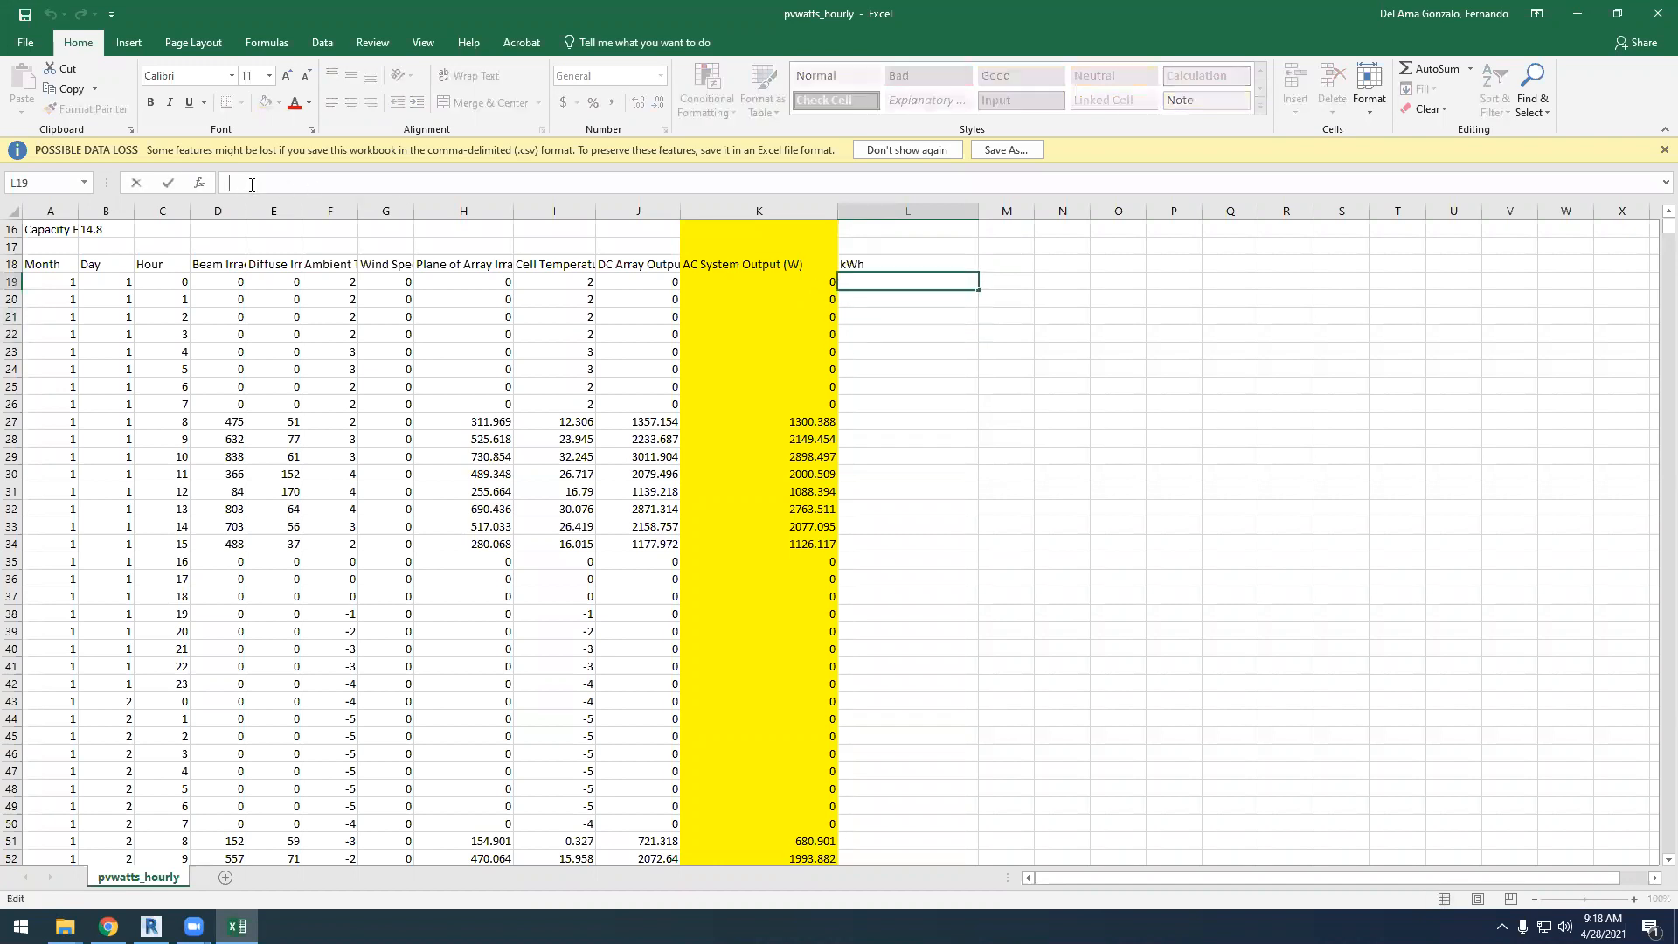
{"action": "type", "text": "+"}
{"action": "key", "text": "BackSpace"}
{"action": "type", "text": "="}
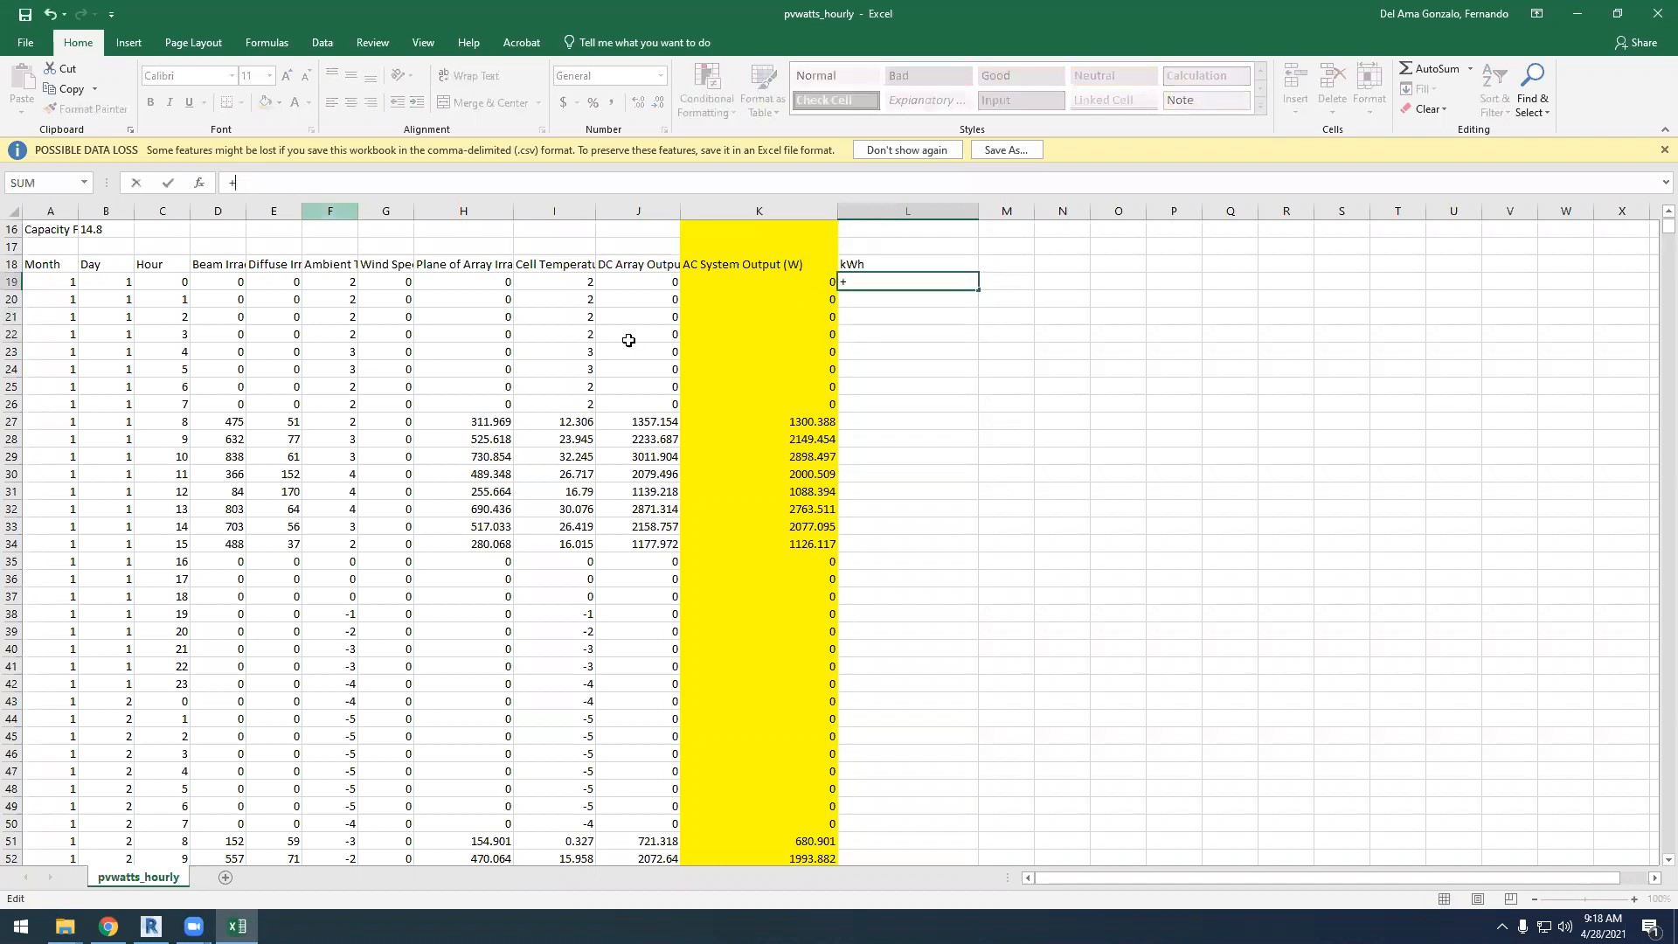
{"action": "left_click", "coordinate": [784, 281]}
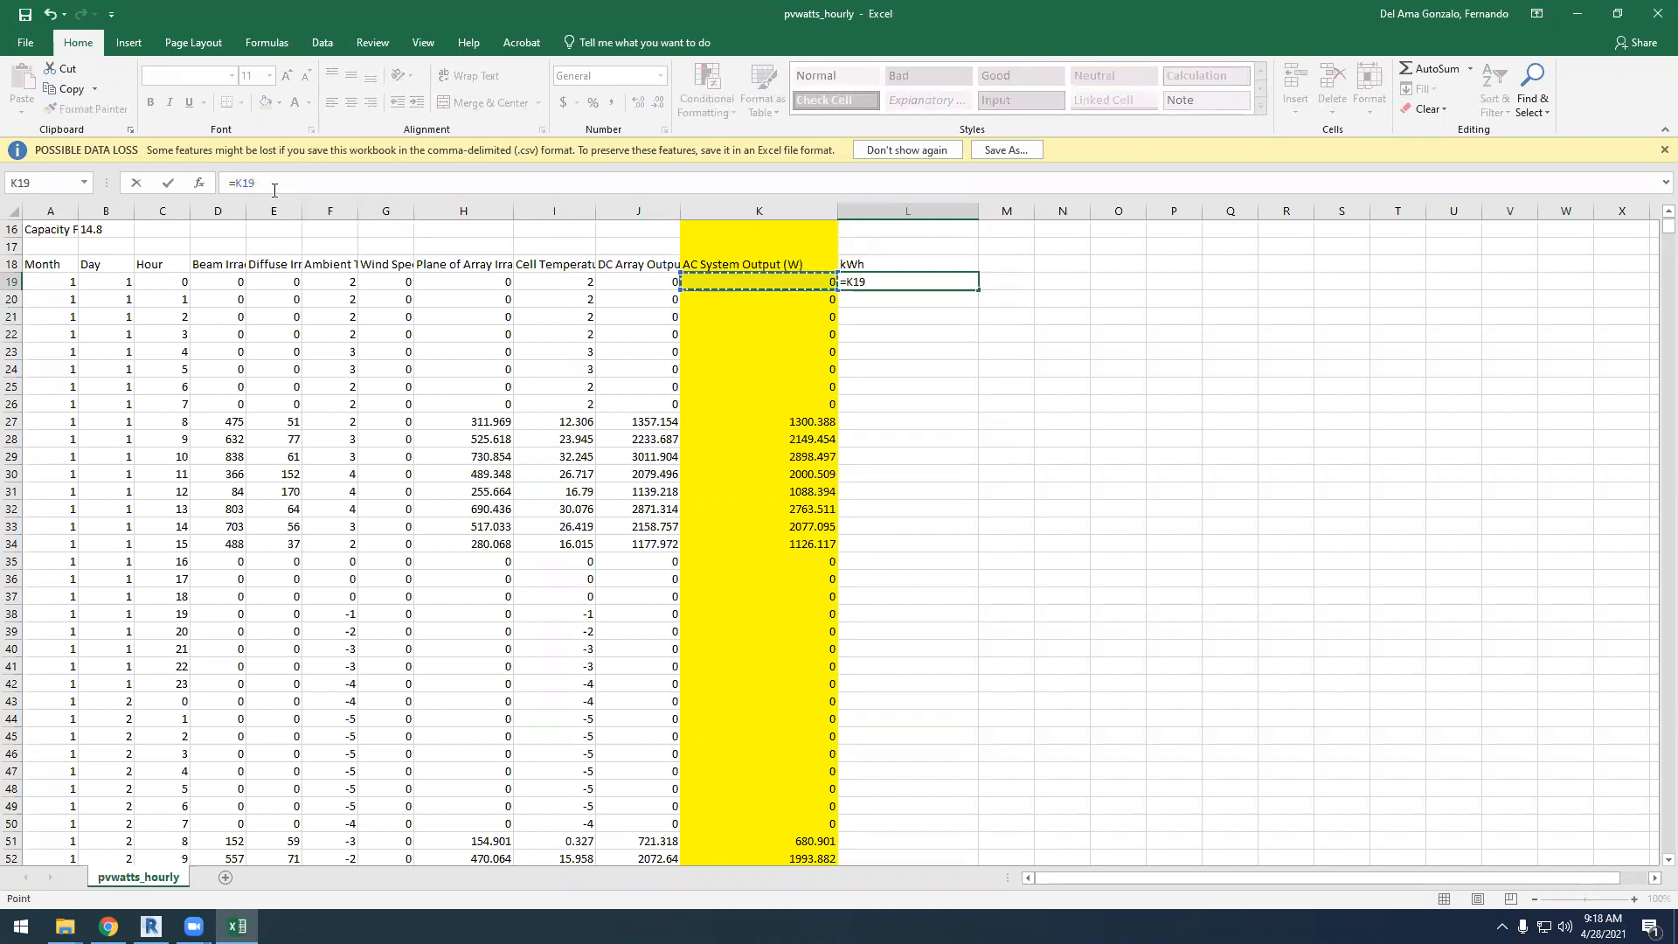
{"action": "type", "text": "/1000"}
{"action": "left_click", "coordinate": [167, 184]}
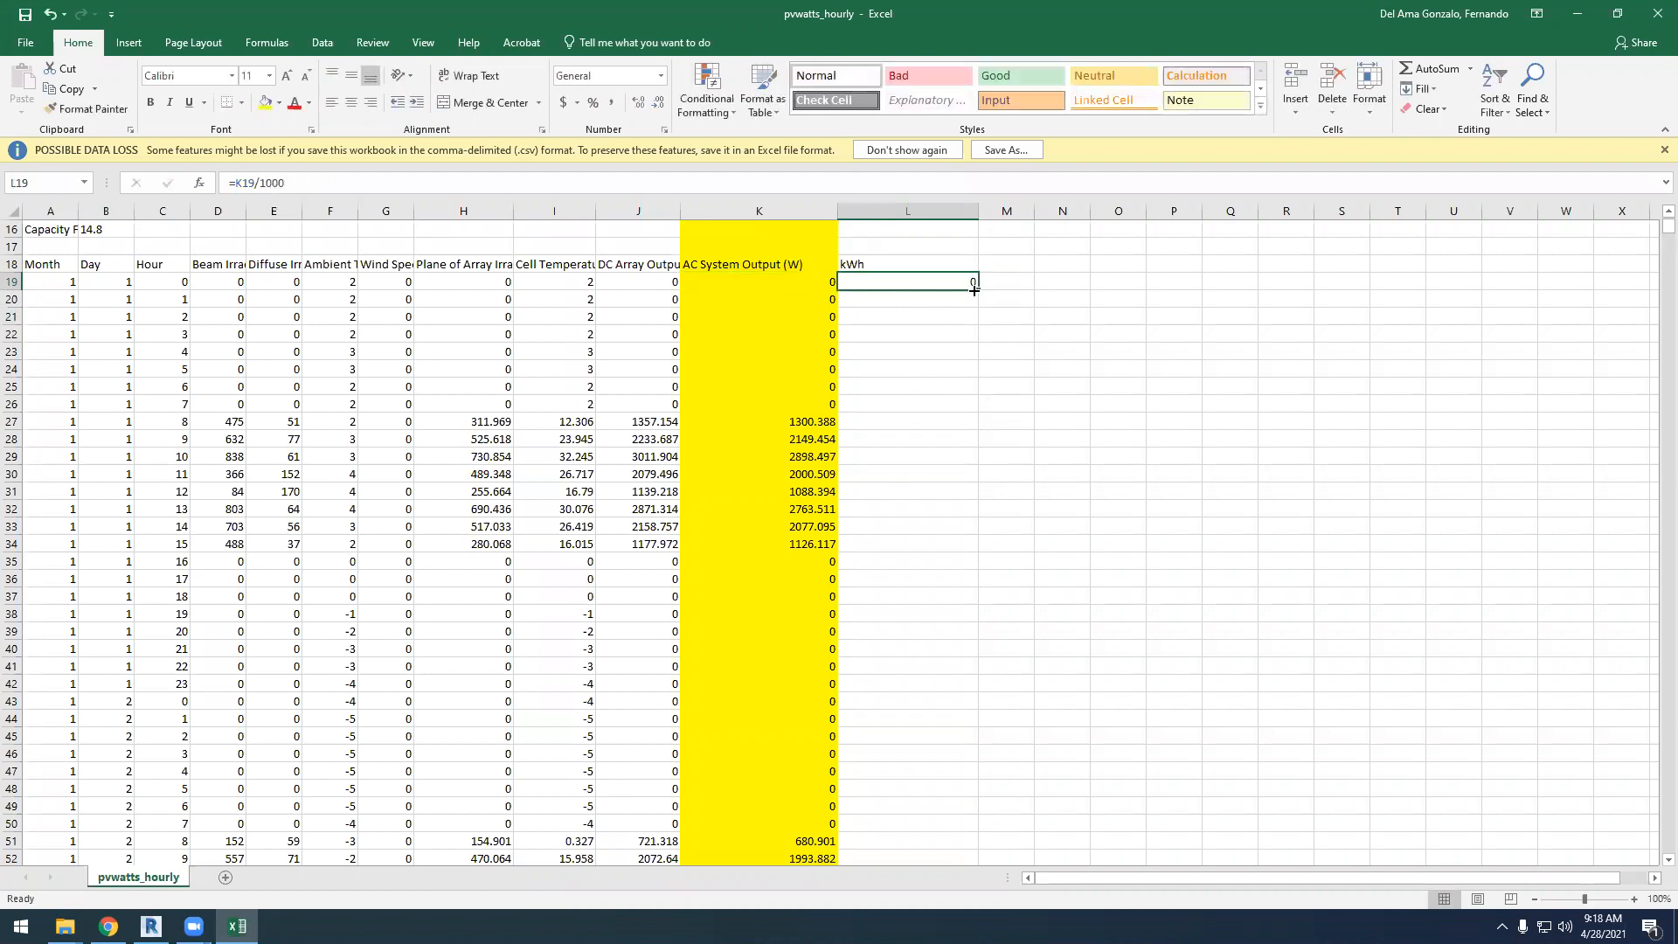
{"action": "left_click_drag", "start_coordinate": [977, 291], "coordinate": [961, 829]}
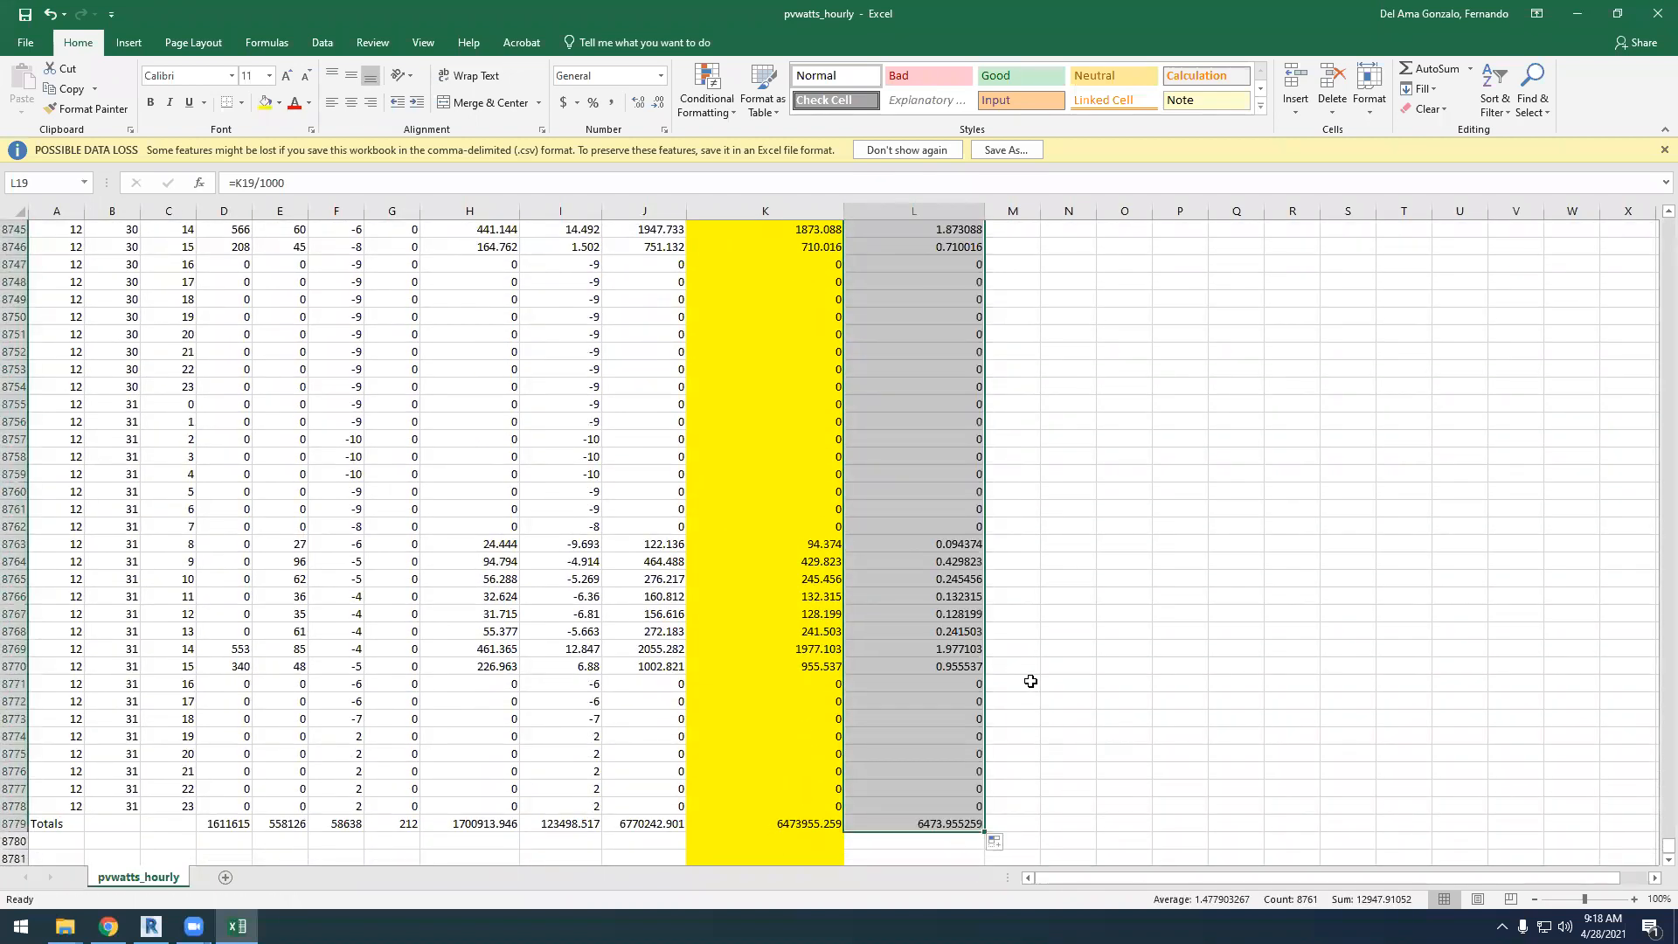
Compare the late-December kWh values with the watt values, and the kWh total in L8779 with the annual AC energy on the PVWatts results page
{"action": "left_click", "coordinate": [959, 577]}
{"action": "left_click", "coordinate": [953, 543]}
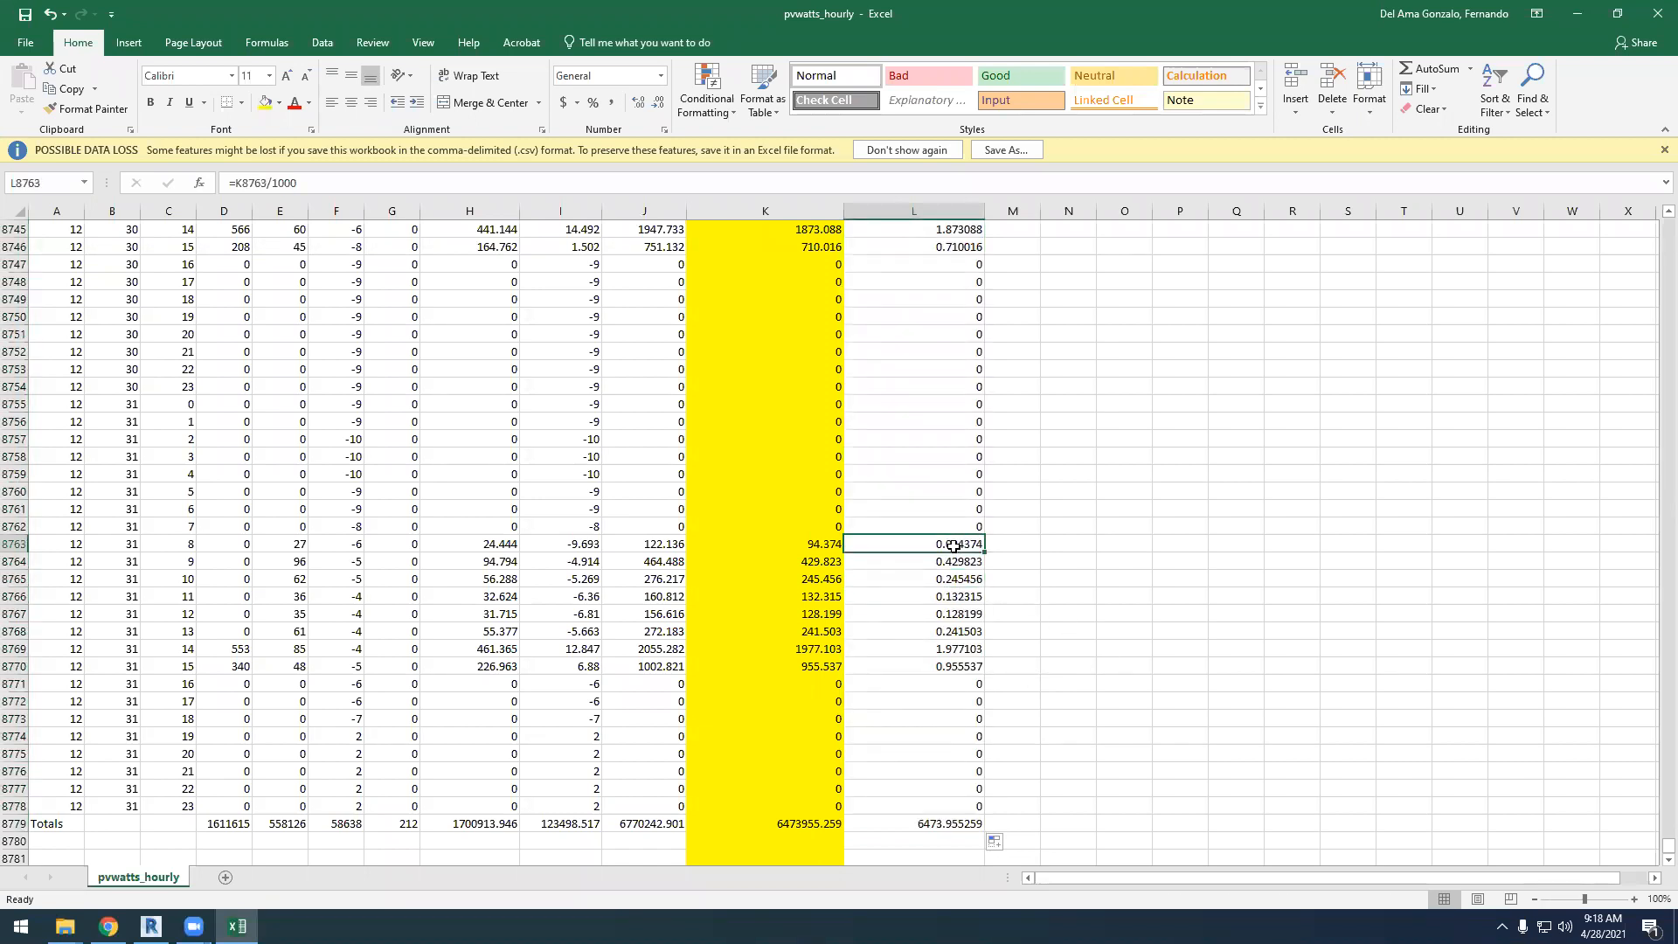
{"action": "left_click", "coordinate": [810, 545]}
{"action": "left_click", "coordinate": [944, 542]}
{"action": "left_click", "coordinate": [929, 824]}
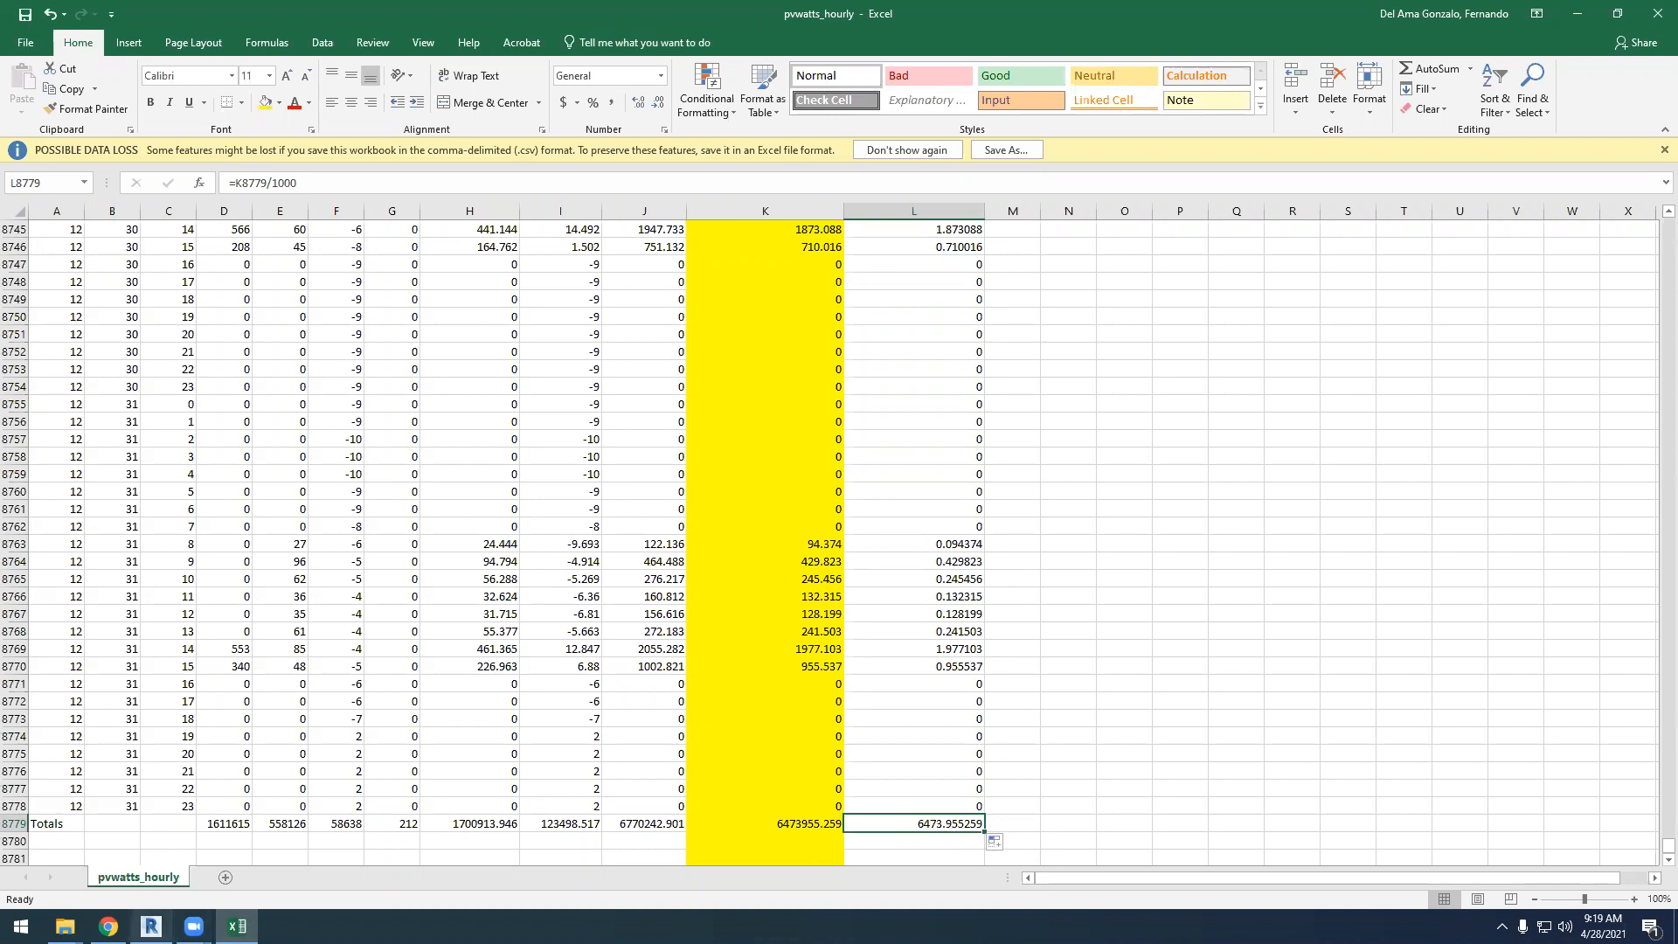
{"action": "left_click", "coordinate": [108, 927]}
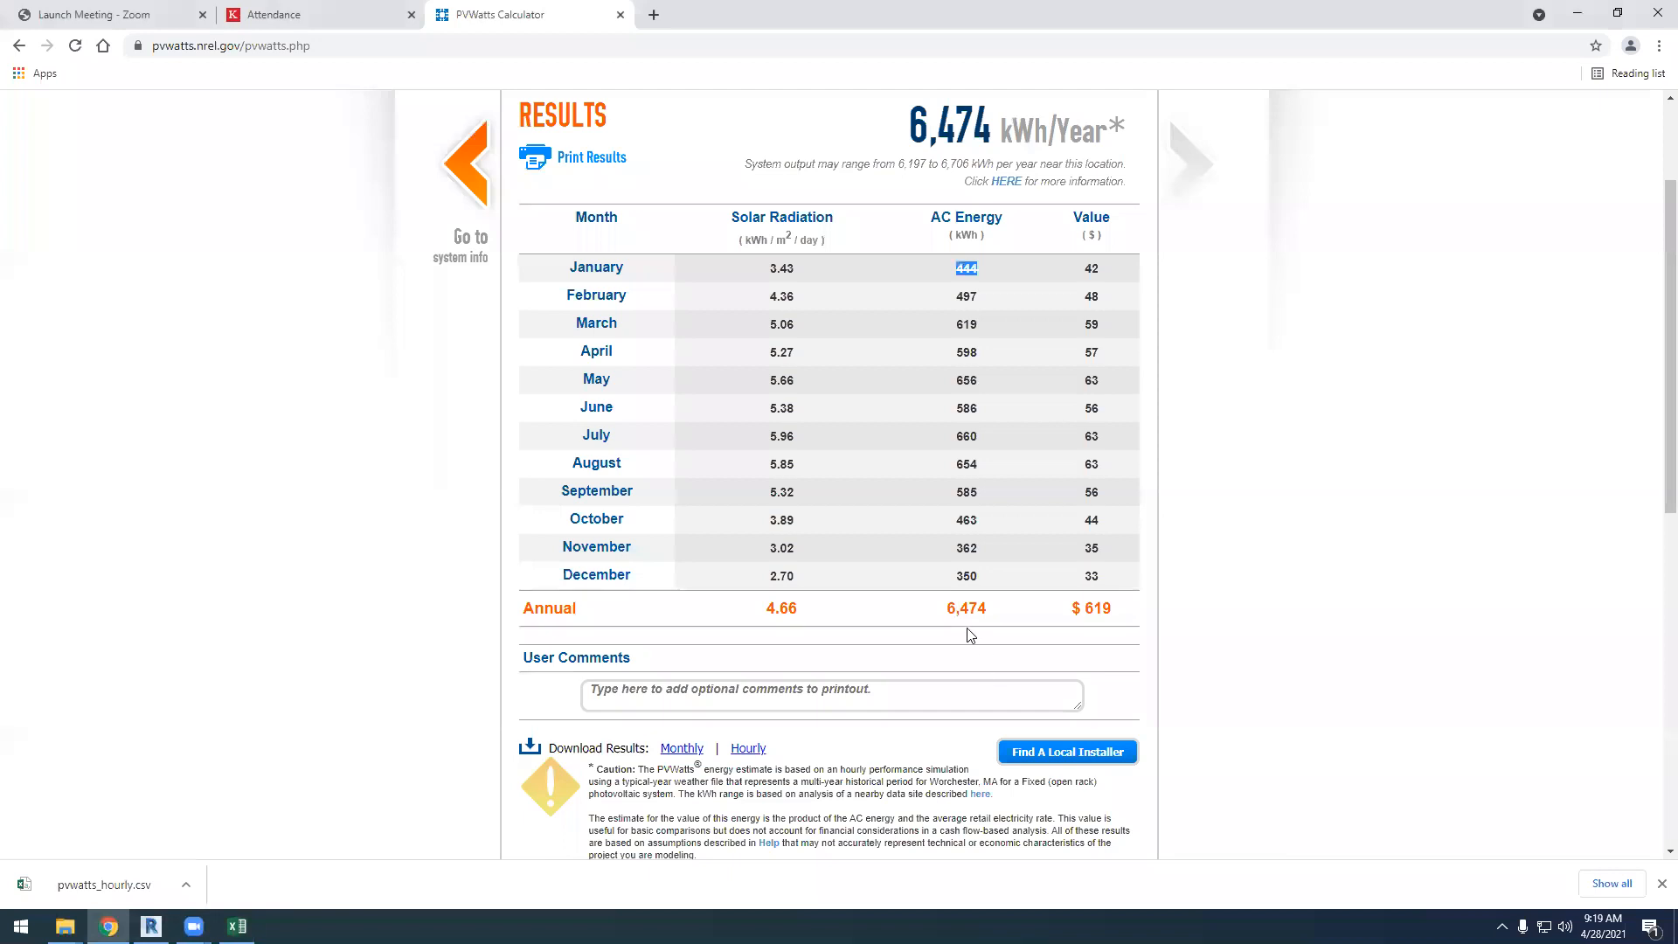
{"action": "left_click_drag", "start_coordinate": [994, 613], "coordinate": [945, 612]}
{"action": "key", "text": "alt+Tab"}
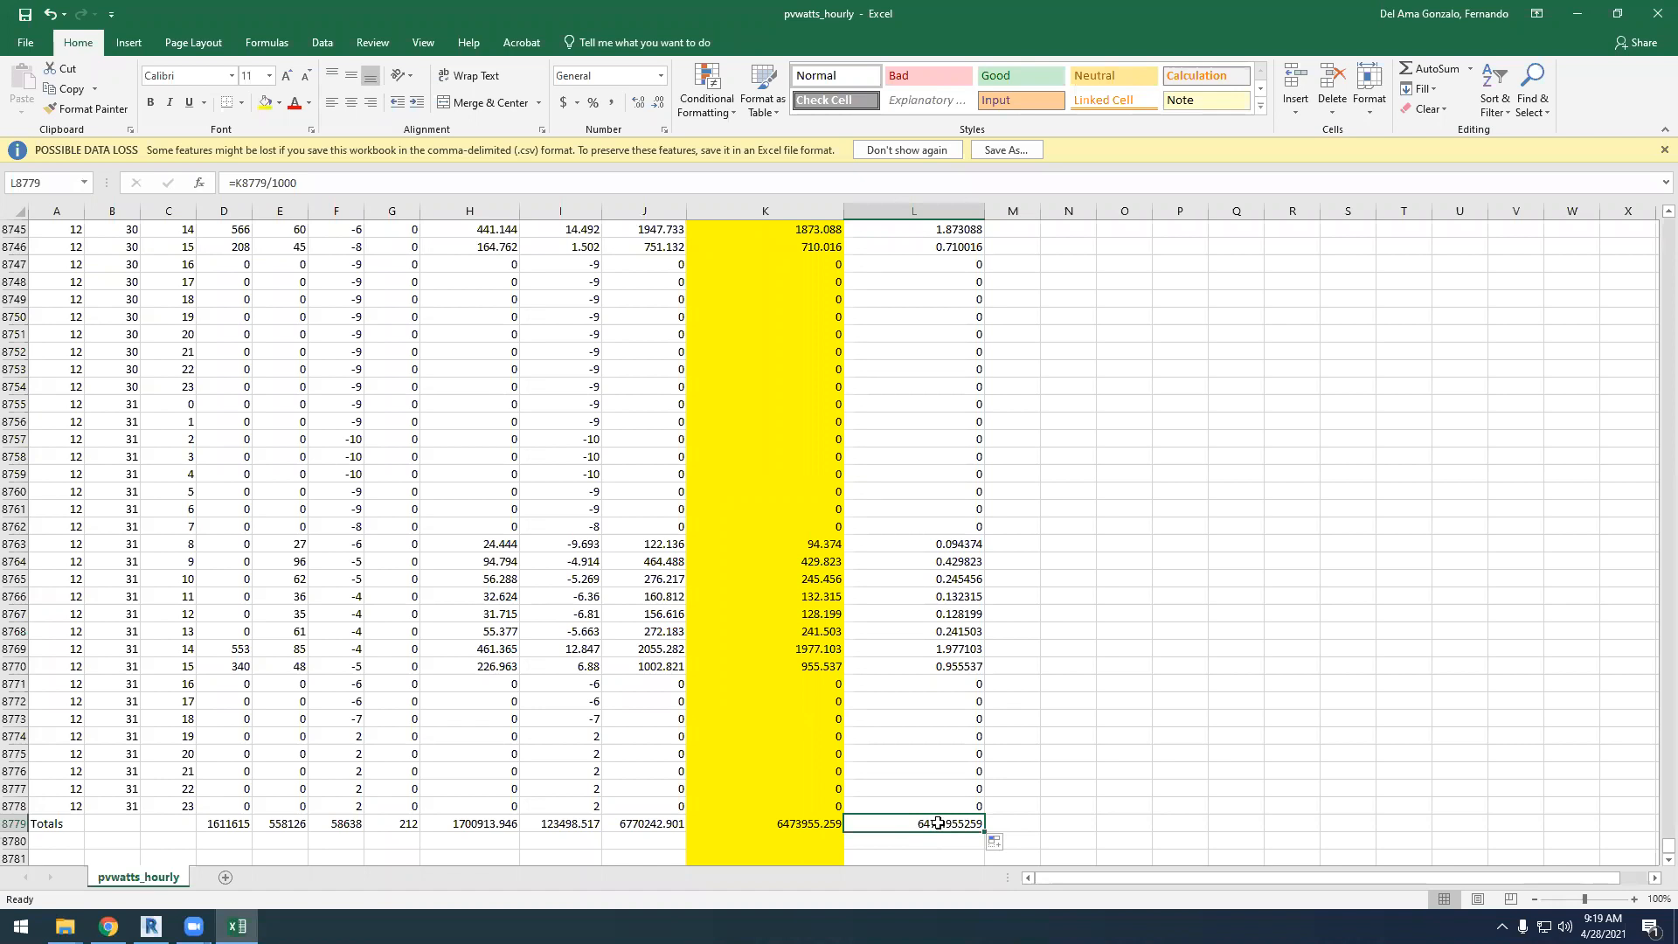
Format the kWh total in cell L8779 as a Number with 0 decimal places
{"action": "right_click", "coordinate": [938, 824]}
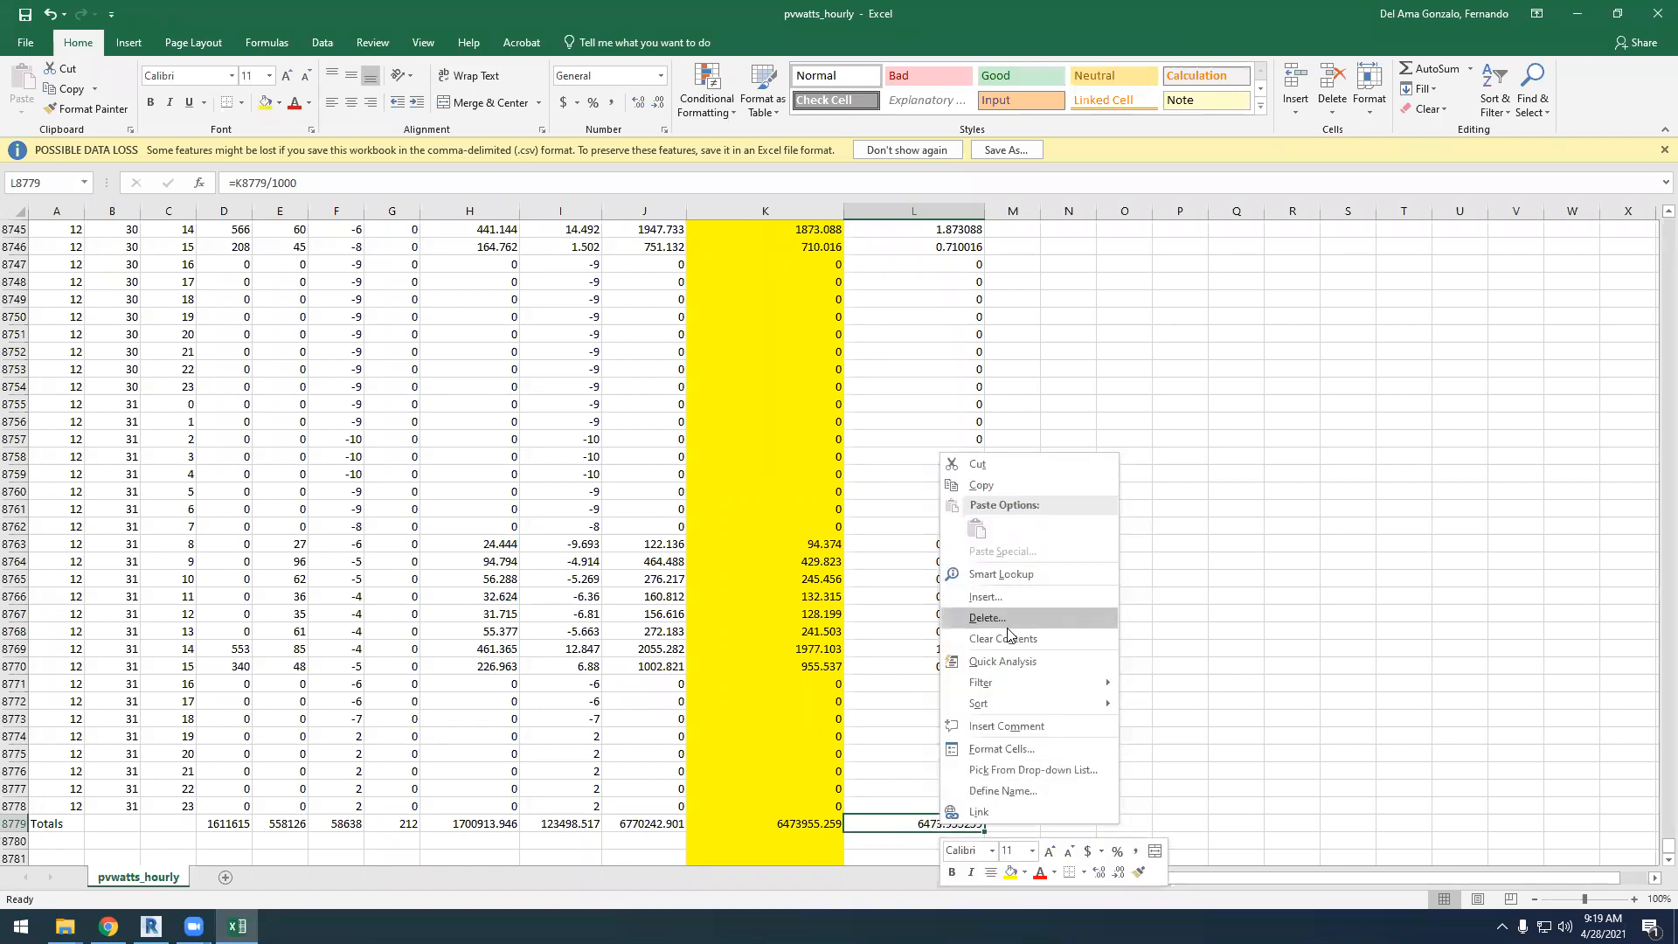
{"action": "left_click", "coordinate": [1030, 750]}
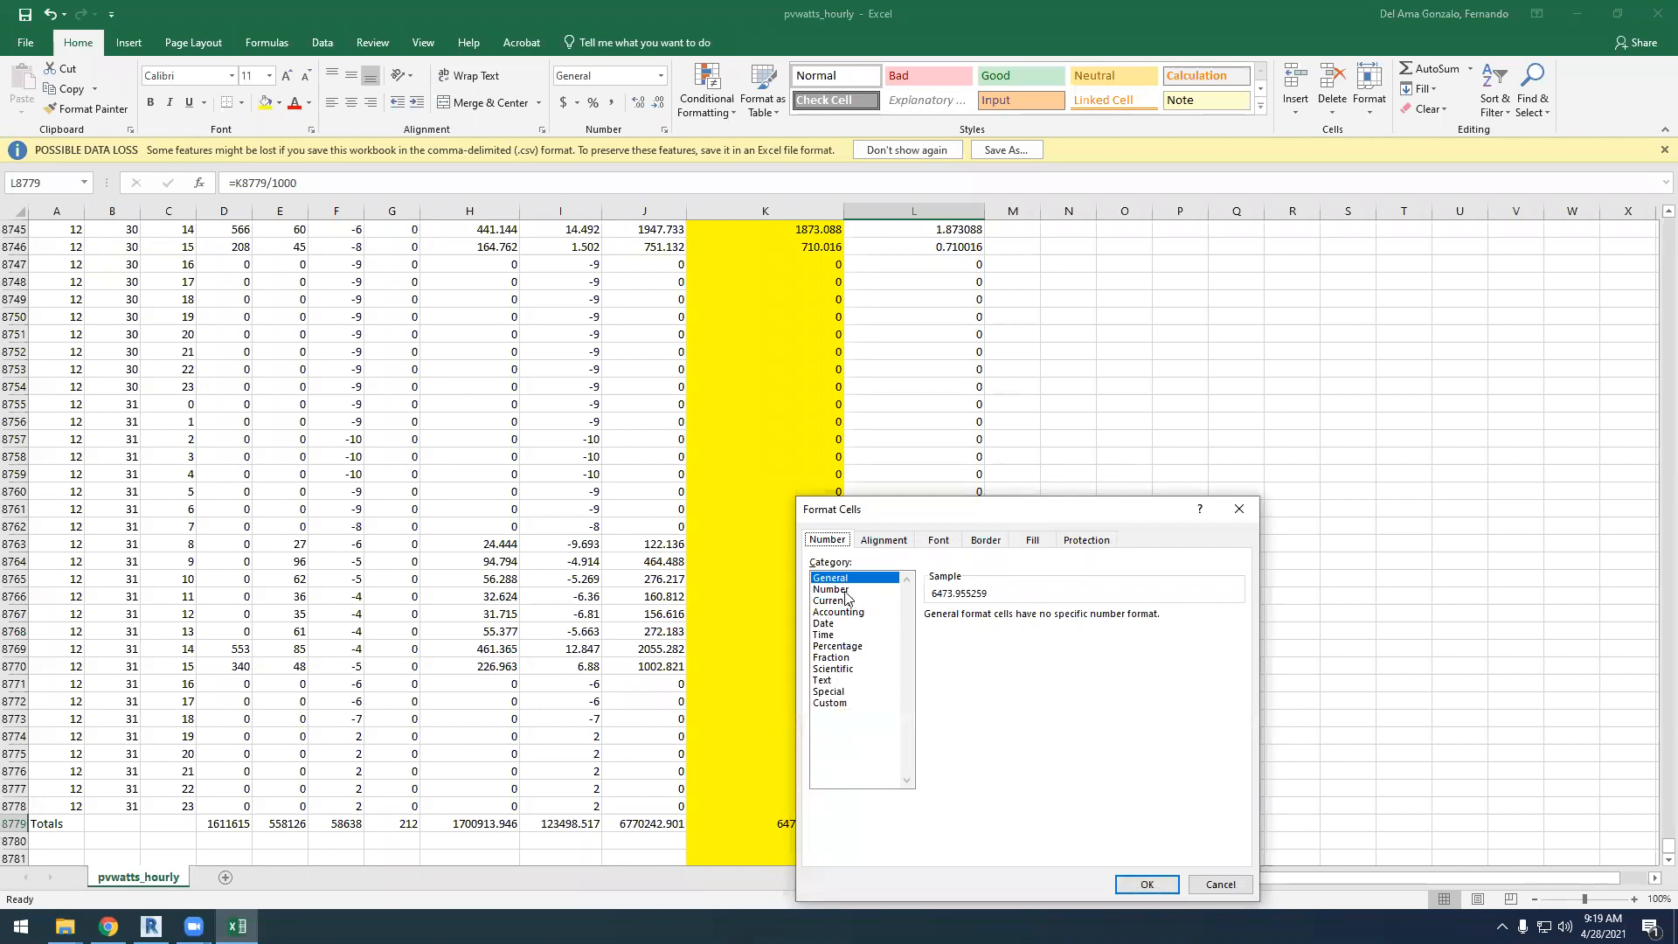
{"action": "left_click", "coordinate": [832, 589]}
{"action": "key", "text": "Tab"}
{"action": "left_click", "coordinate": [1044, 622]}
{"action": "left_click", "coordinate": [1043, 621]}
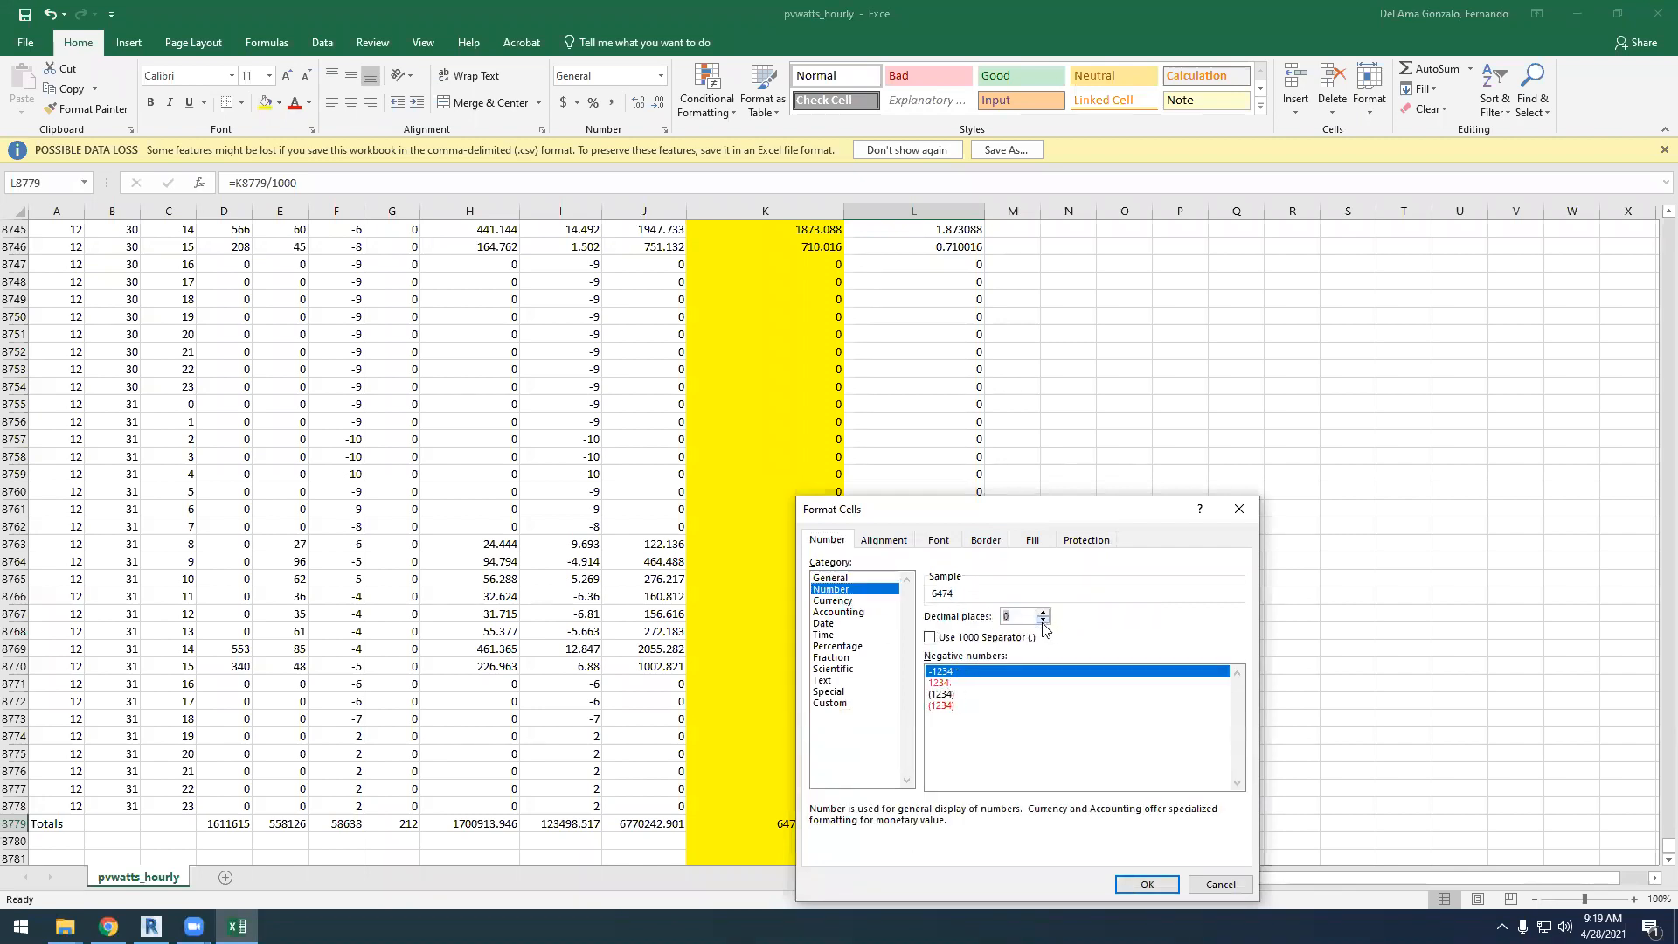
{"action": "left_click", "coordinate": [1147, 884]}
{"action": "left_click", "coordinate": [1136, 753]}
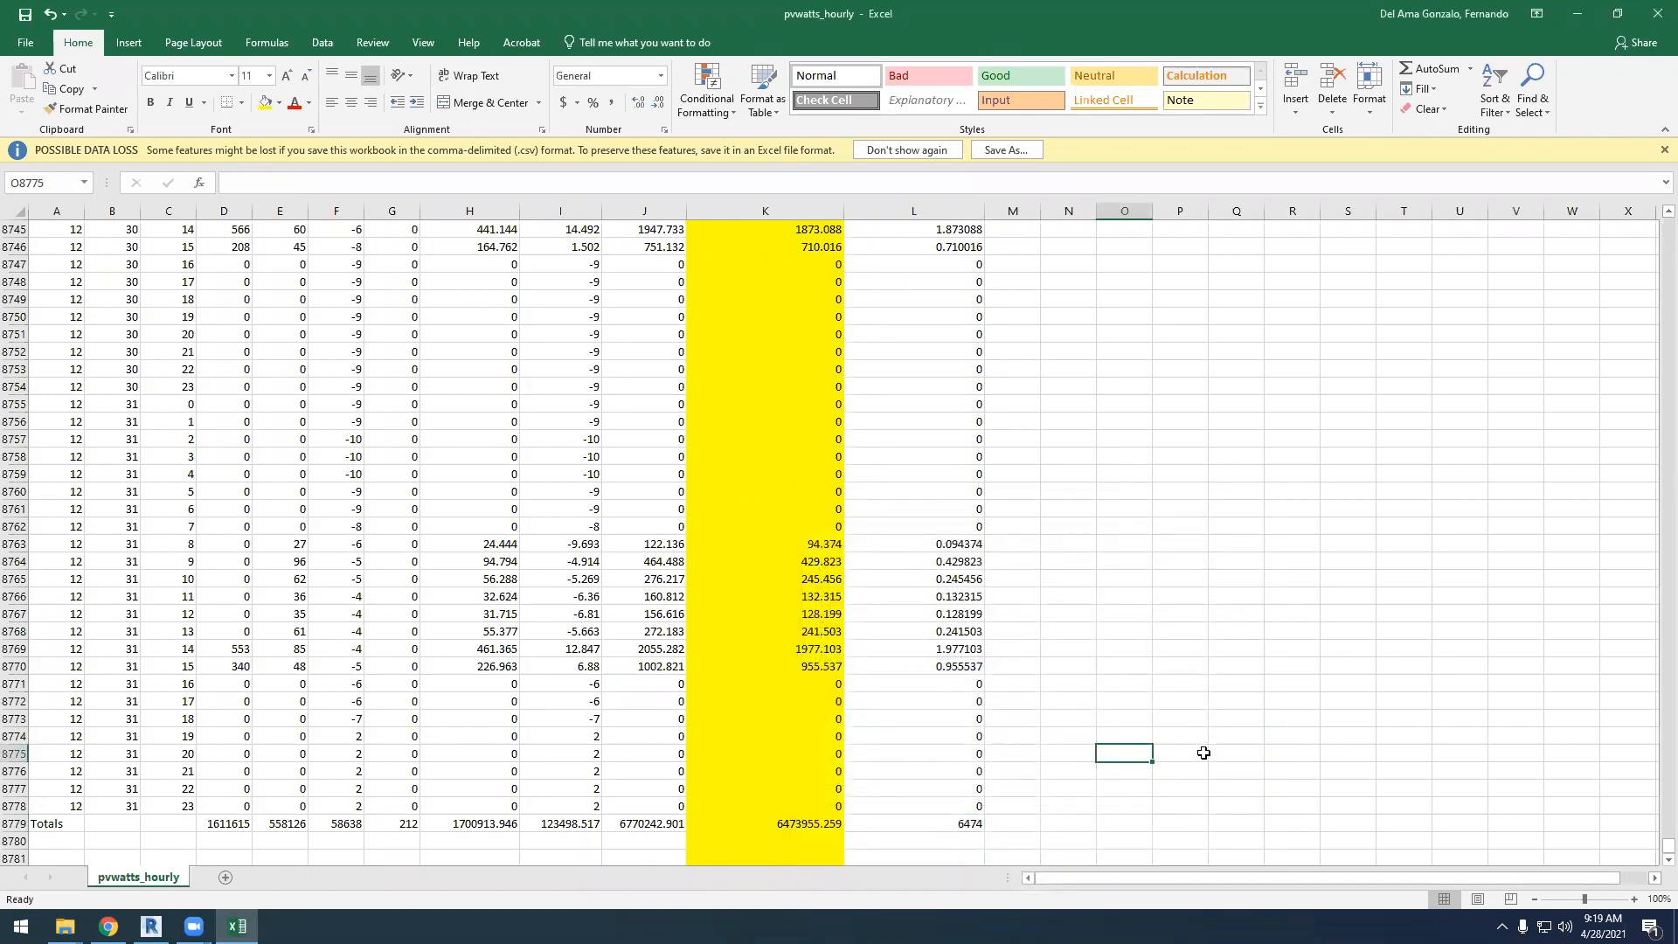
Select the January kWh values in column L, from L19 to L762
{"action": "left_click_drag", "start_coordinate": [1653, 853], "coordinate": [1654, 214]}
{"action": "scroll", "coordinate": [976, 554], "scroll_direction": "down", "scroll_amount": 6}
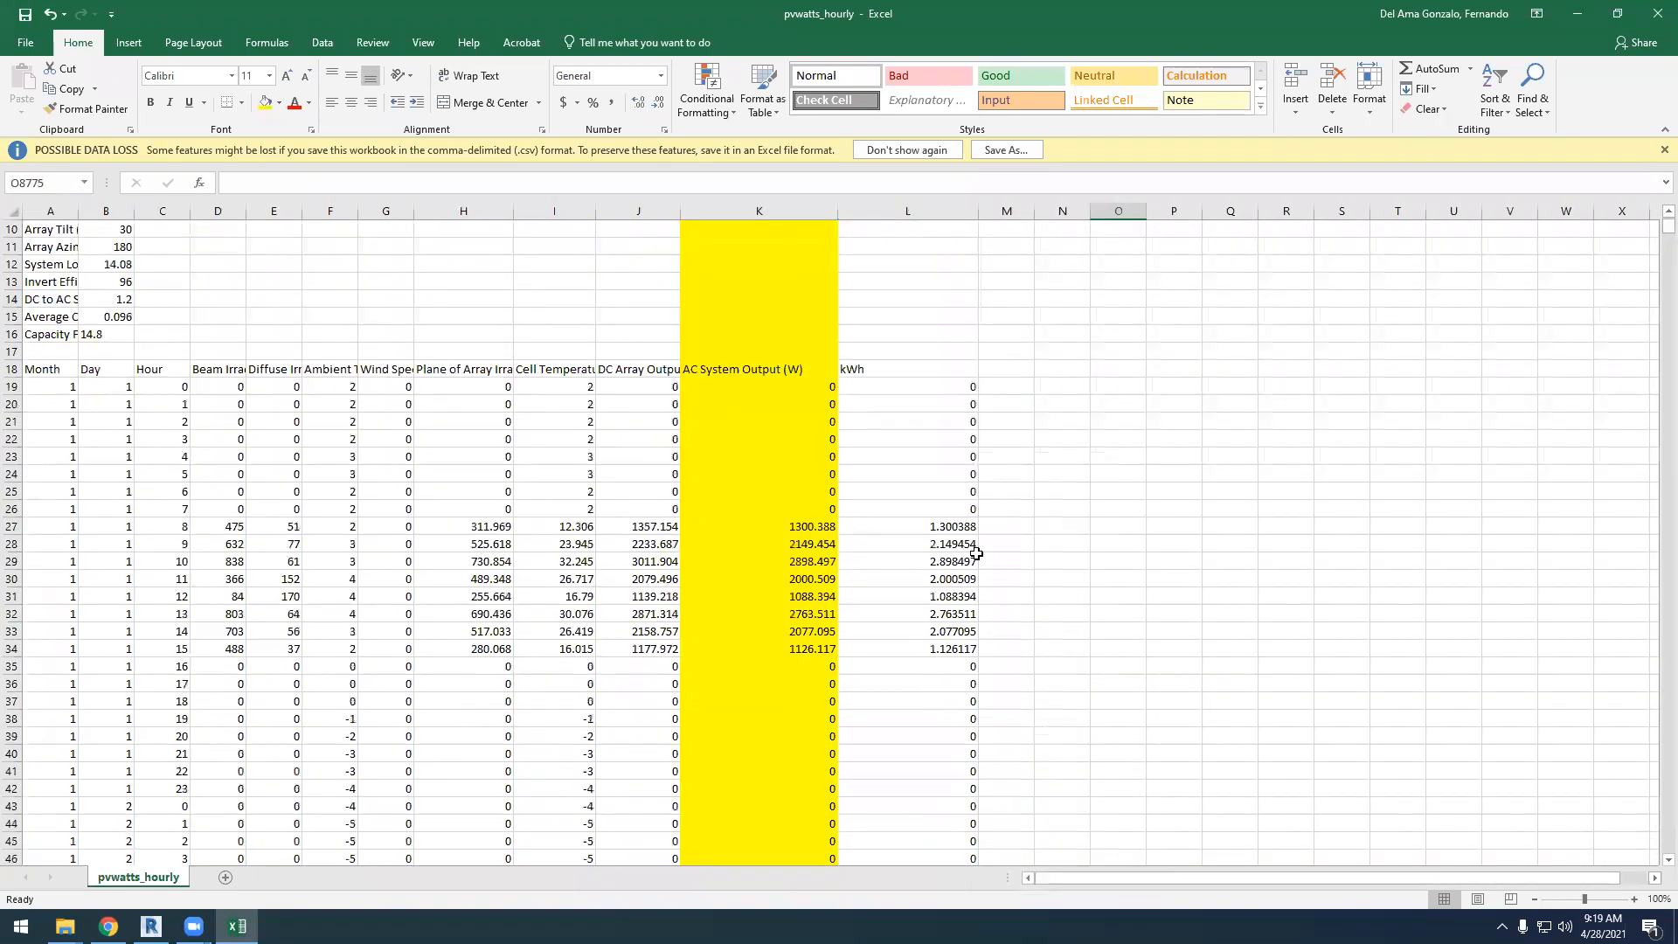
{"action": "scroll", "coordinate": [977, 554], "scroll_direction": "up", "scroll_amount": 1}
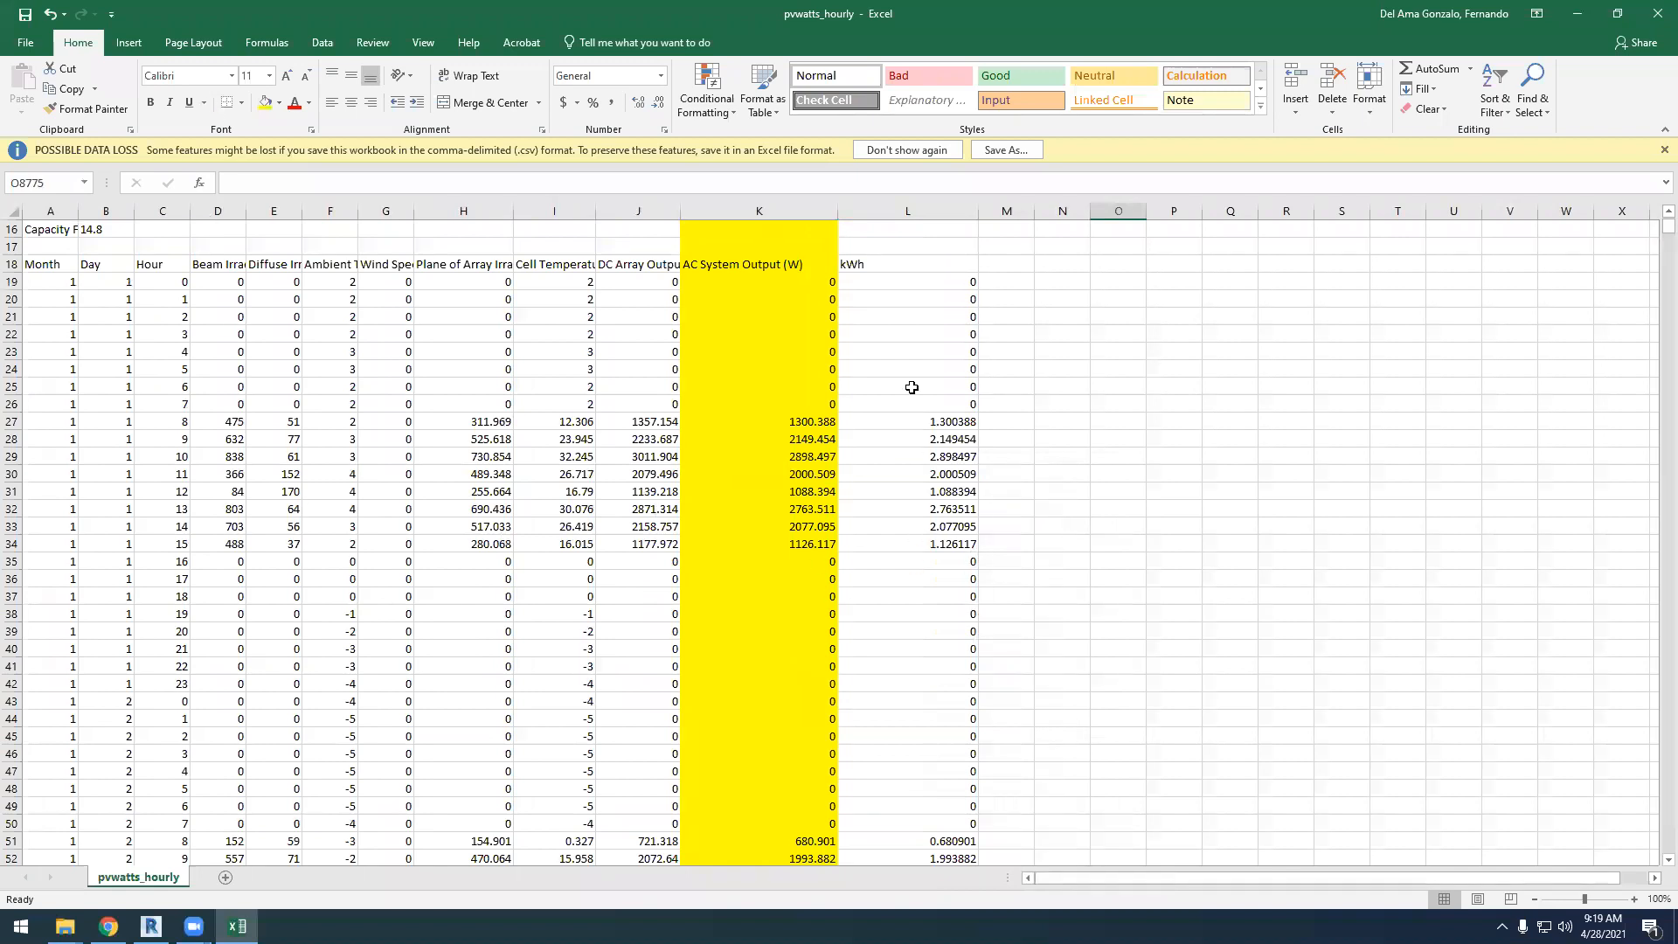
{"action": "left_click", "coordinate": [888, 279]}
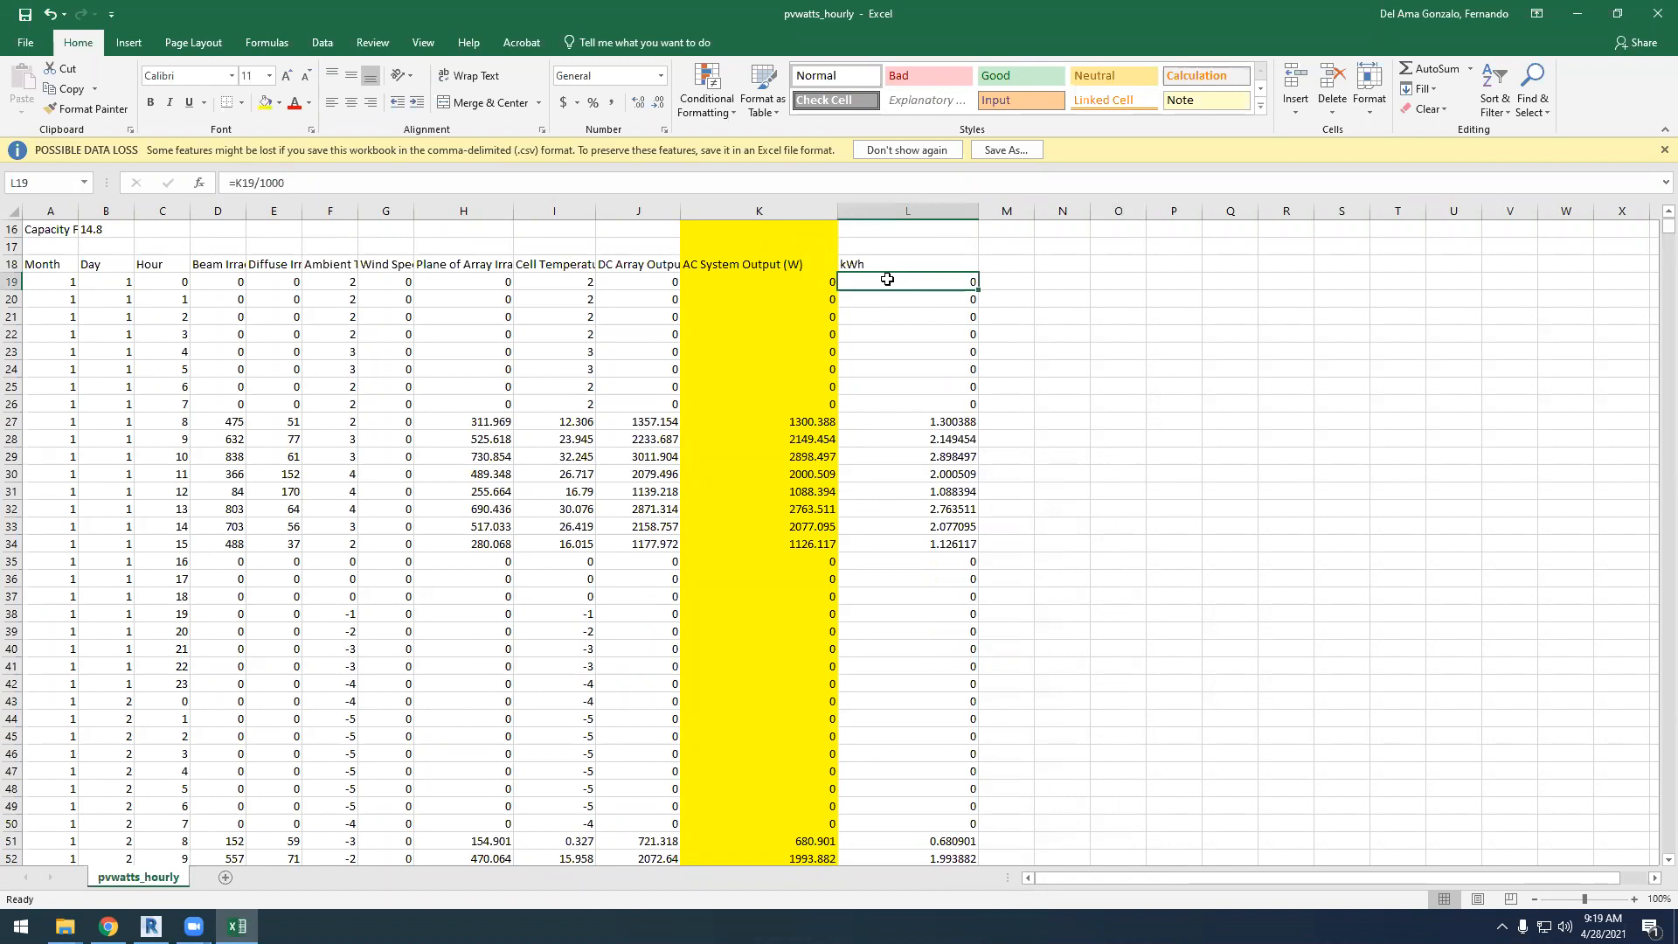
{"action": "left_click_drag", "start_coordinate": [887, 279], "coordinate": [972, 832]}
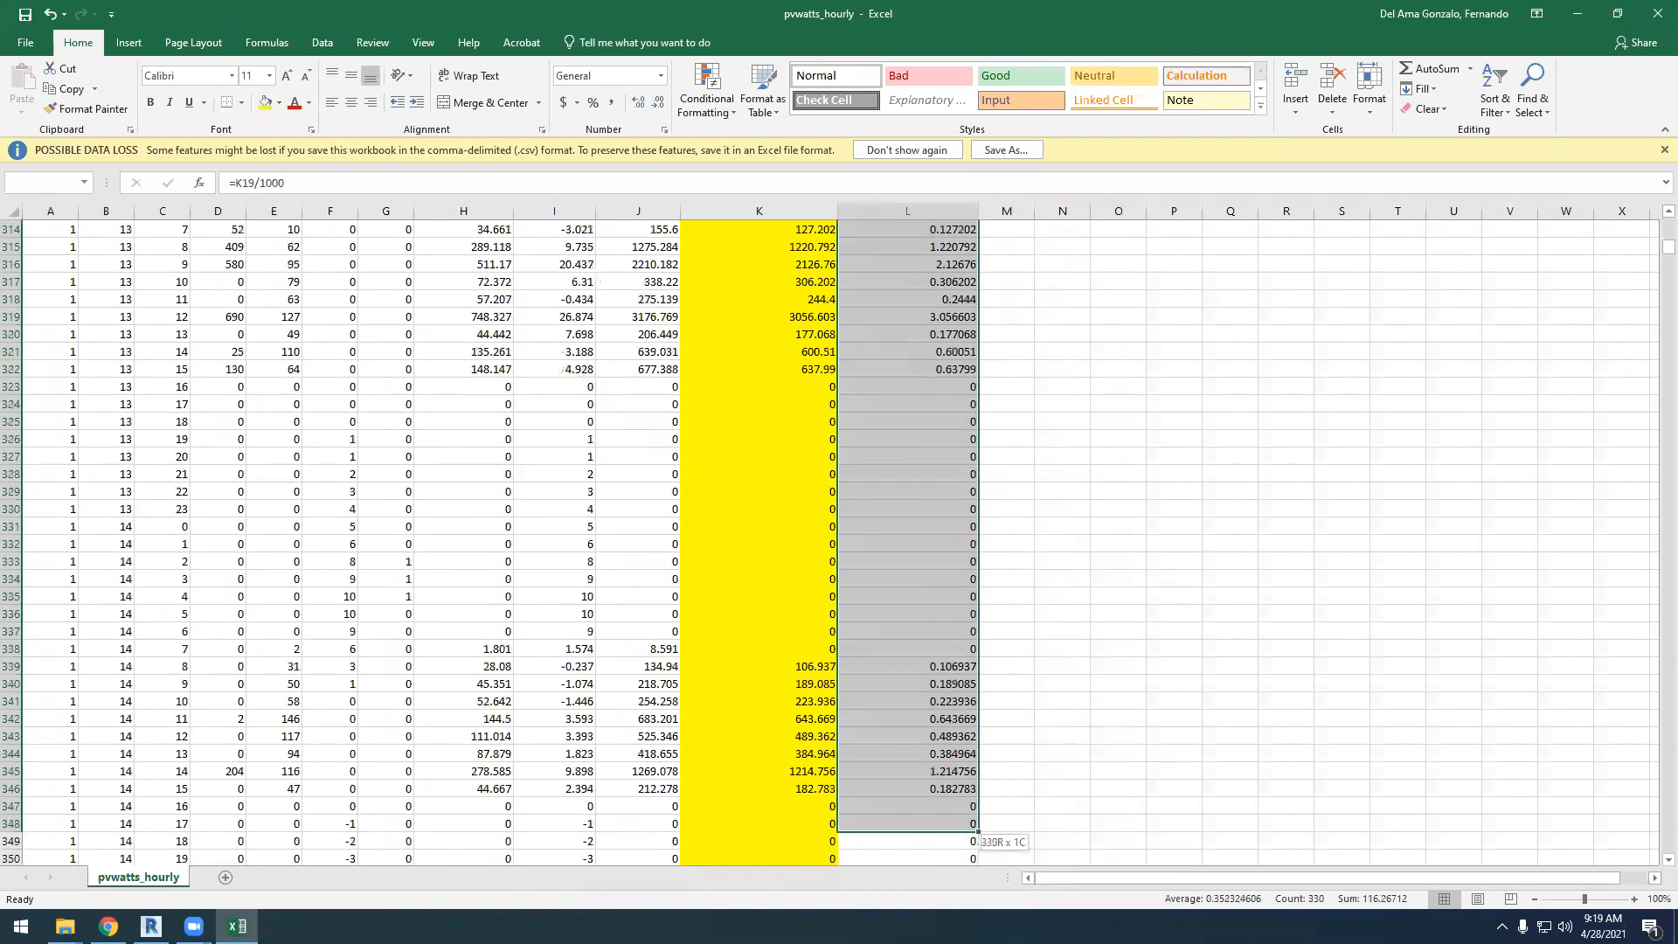
{"action": "left_click_drag", "start_coordinate": [902, 910], "coordinate": [952, 578]}
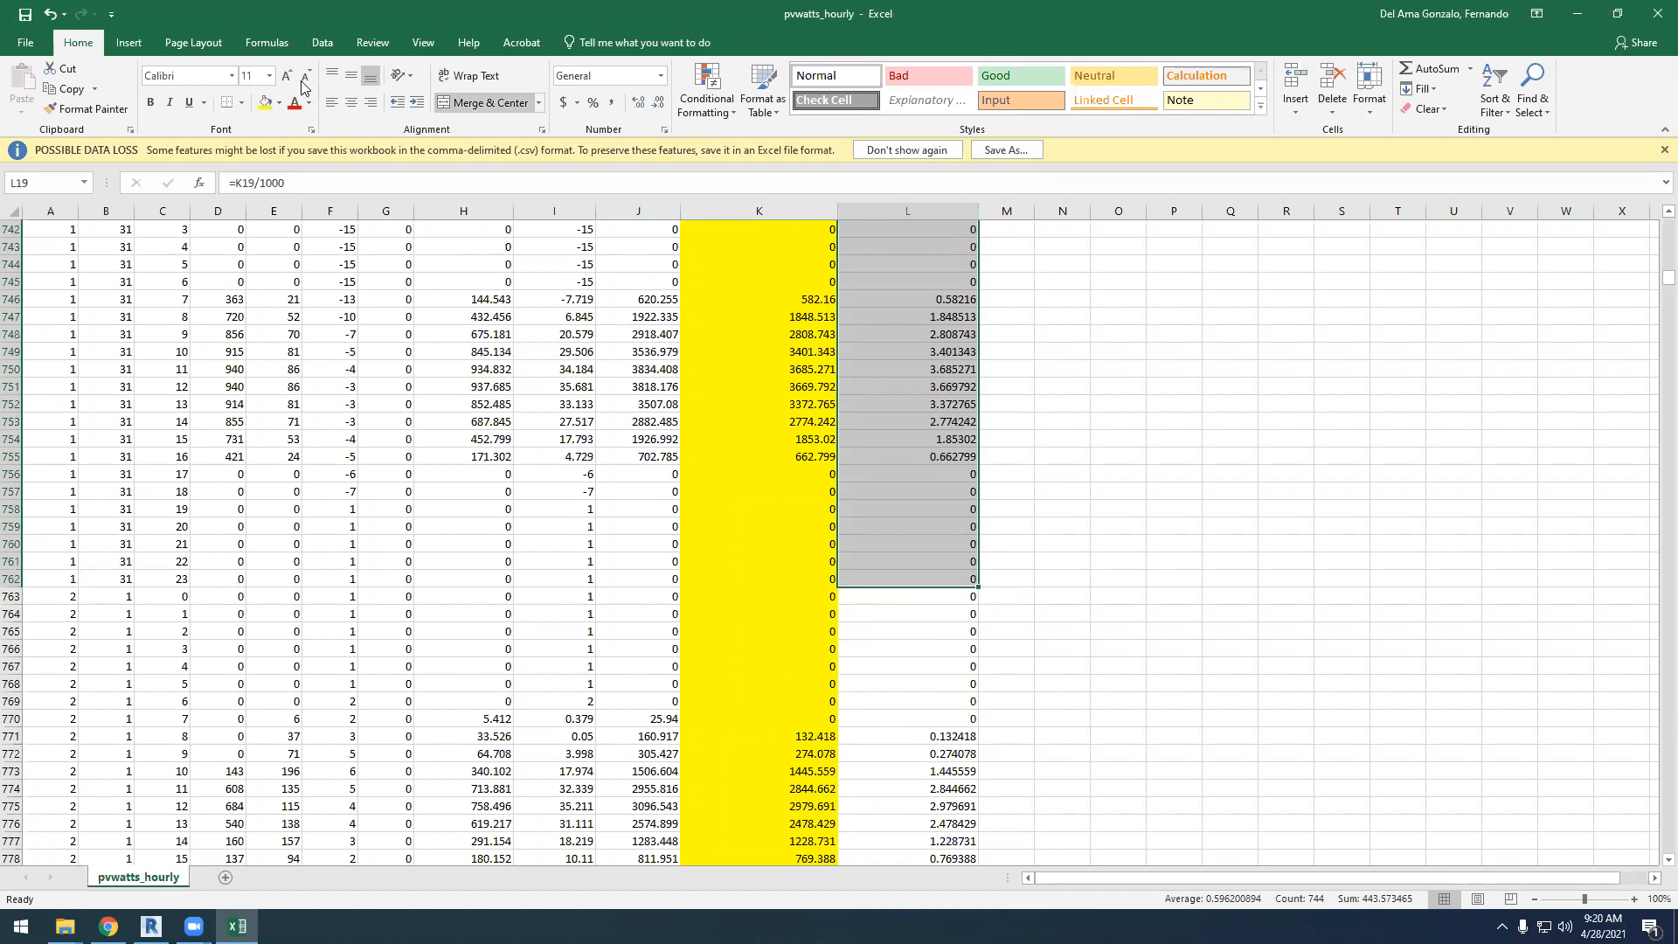
Try the recommended line and histogram charts on the January kWh values and delete the inserted histogram
{"action": "left_click", "coordinate": [127, 42]}
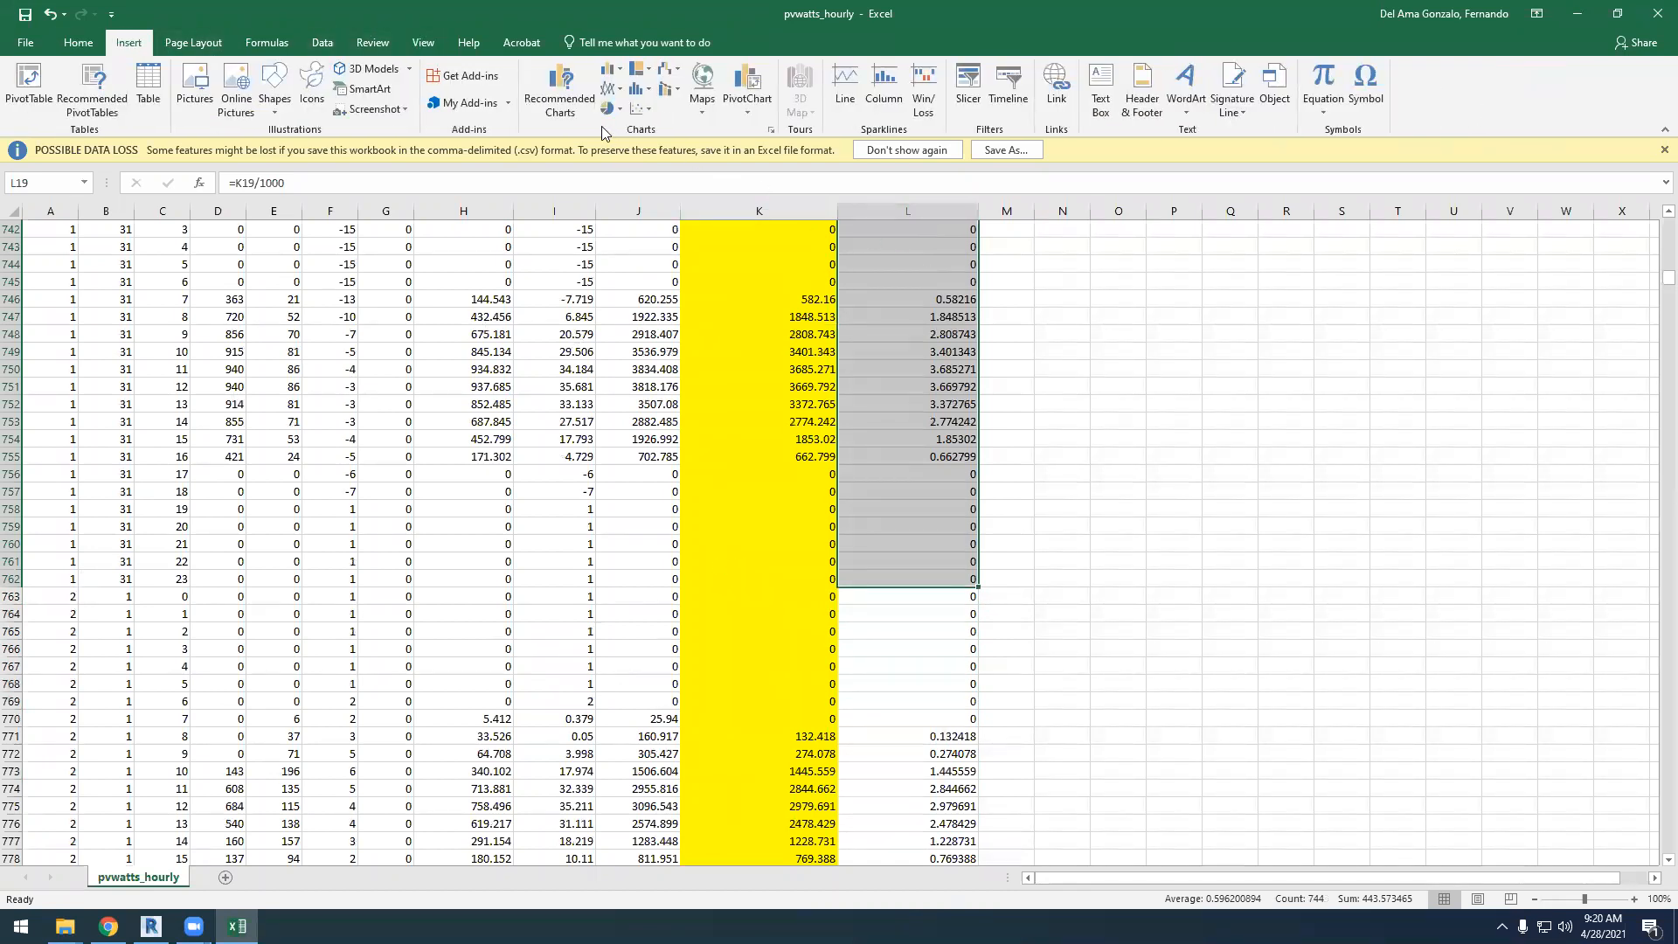
{"action": "left_click", "coordinate": [560, 107]}
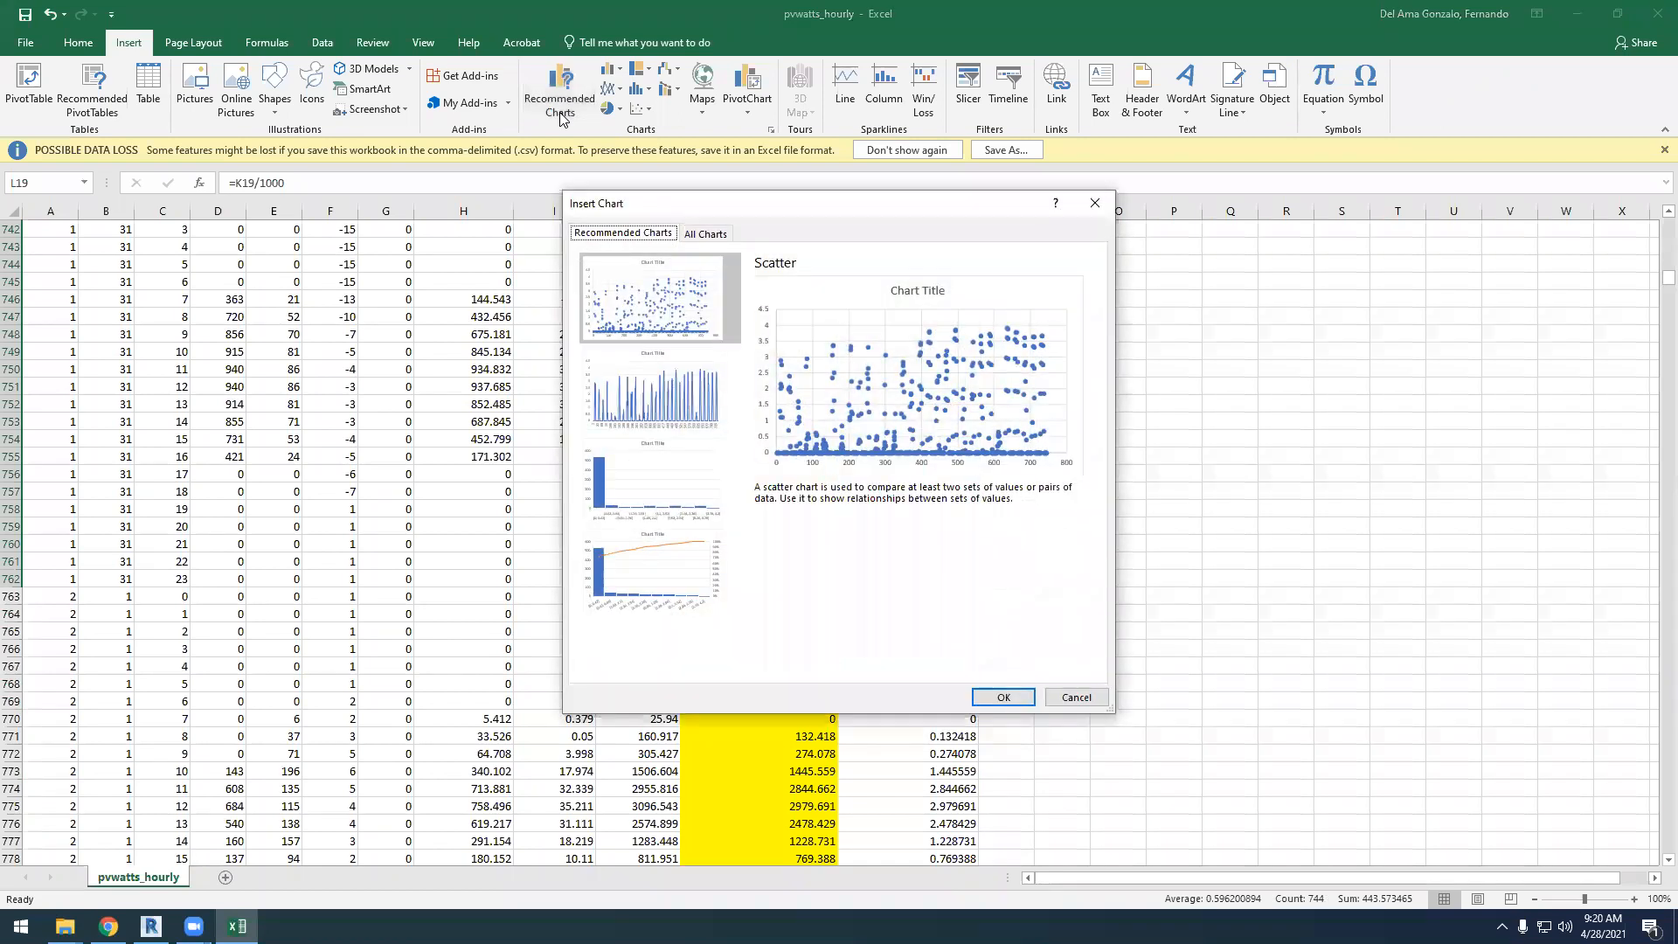
{"action": "left_click", "coordinate": [683, 412]}
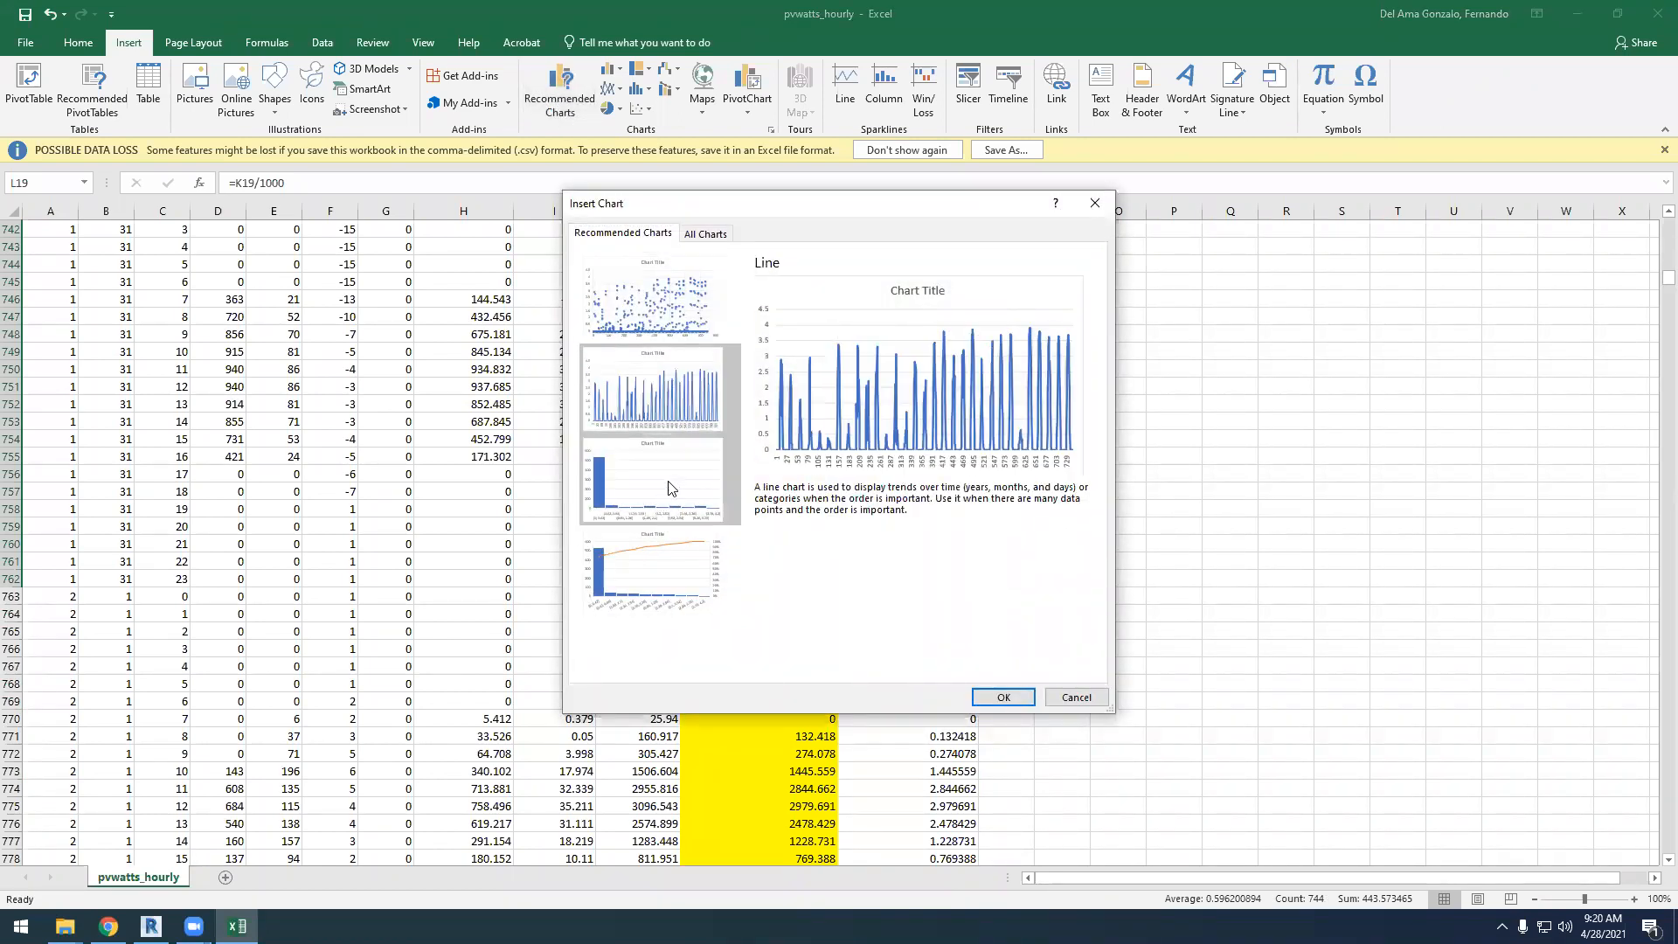
{"action": "left_click", "coordinate": [661, 512]}
{"action": "left_click", "coordinate": [664, 407]}
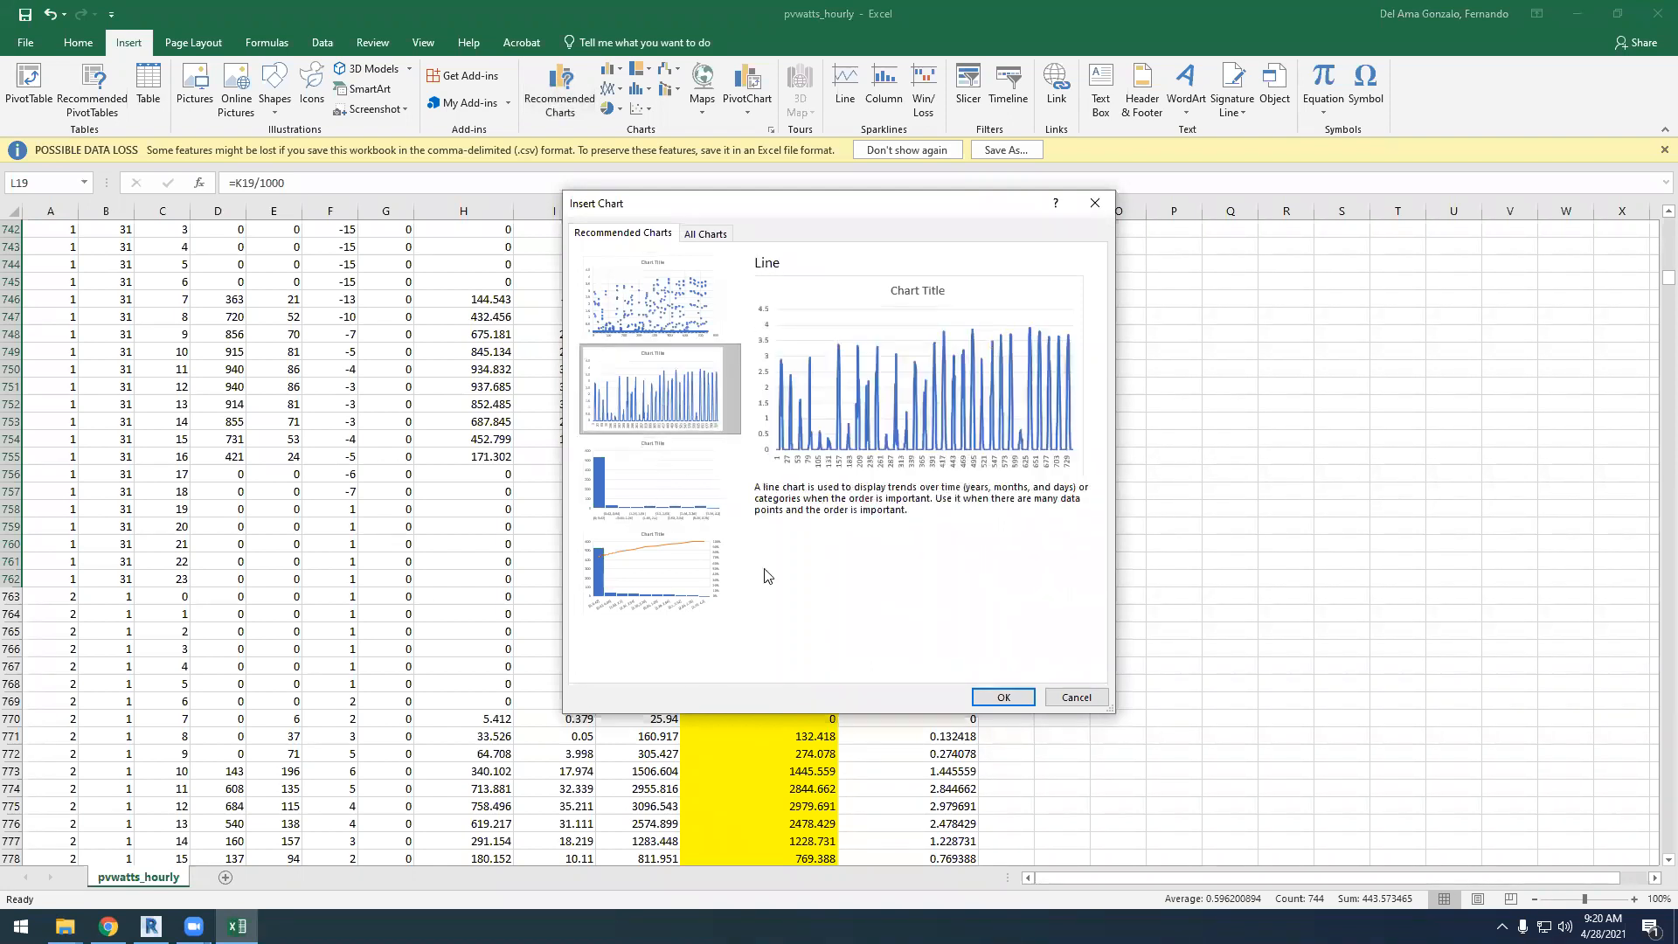
{"action": "left_click", "coordinate": [679, 490]}
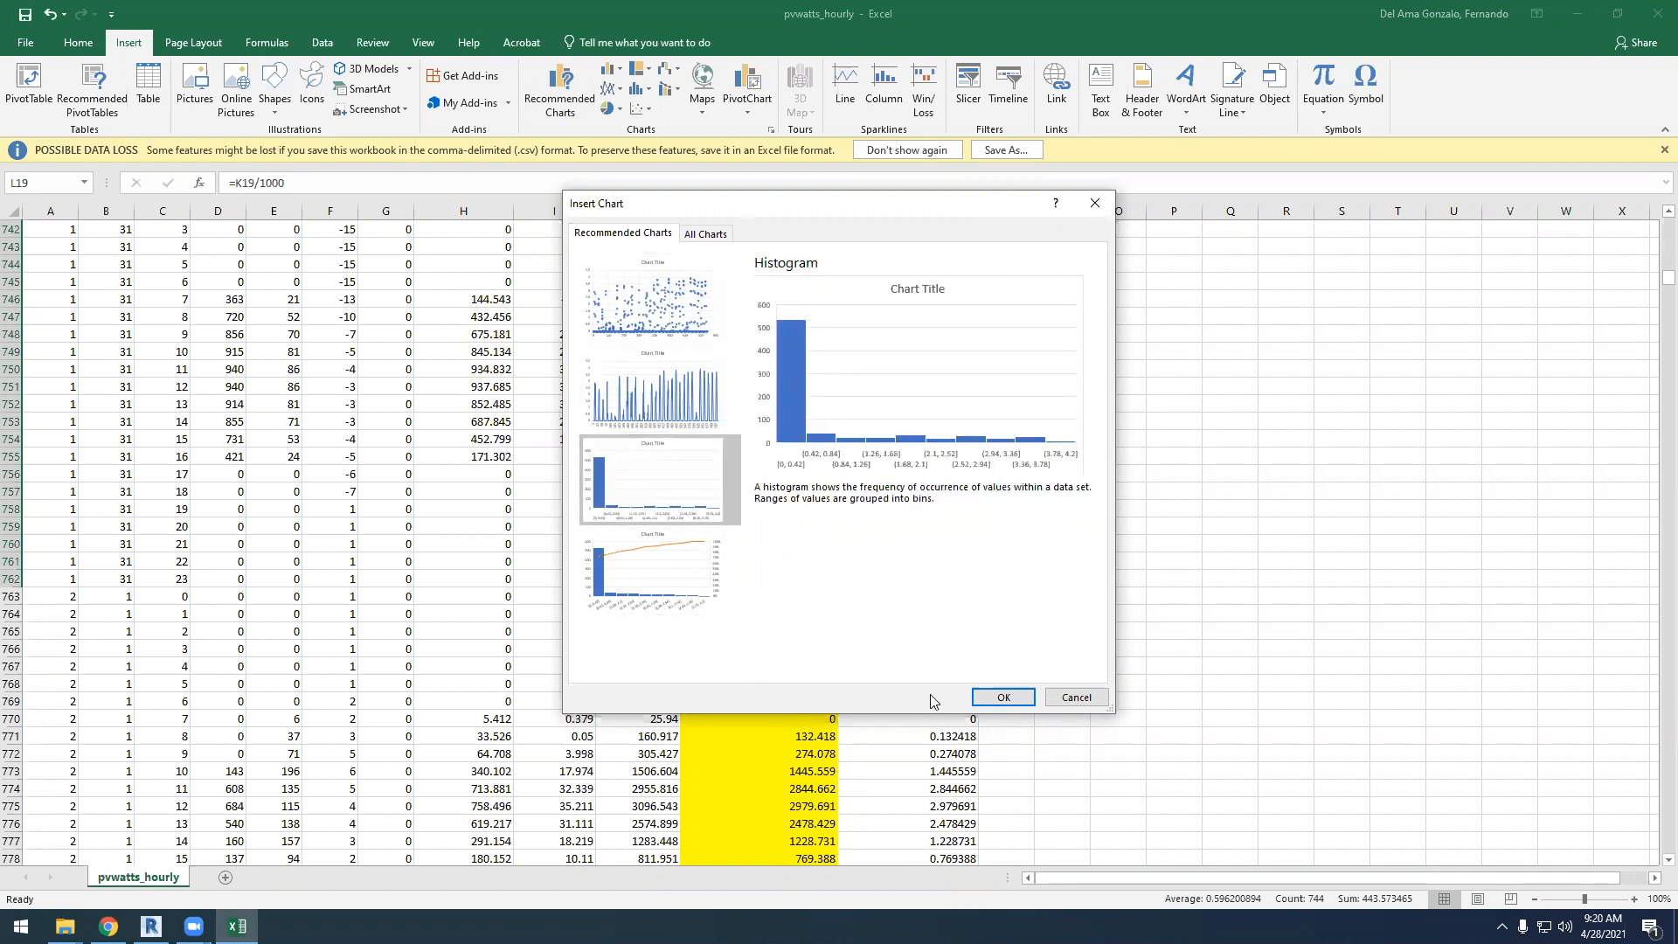
{"action": "left_click", "coordinate": [1003, 698]}
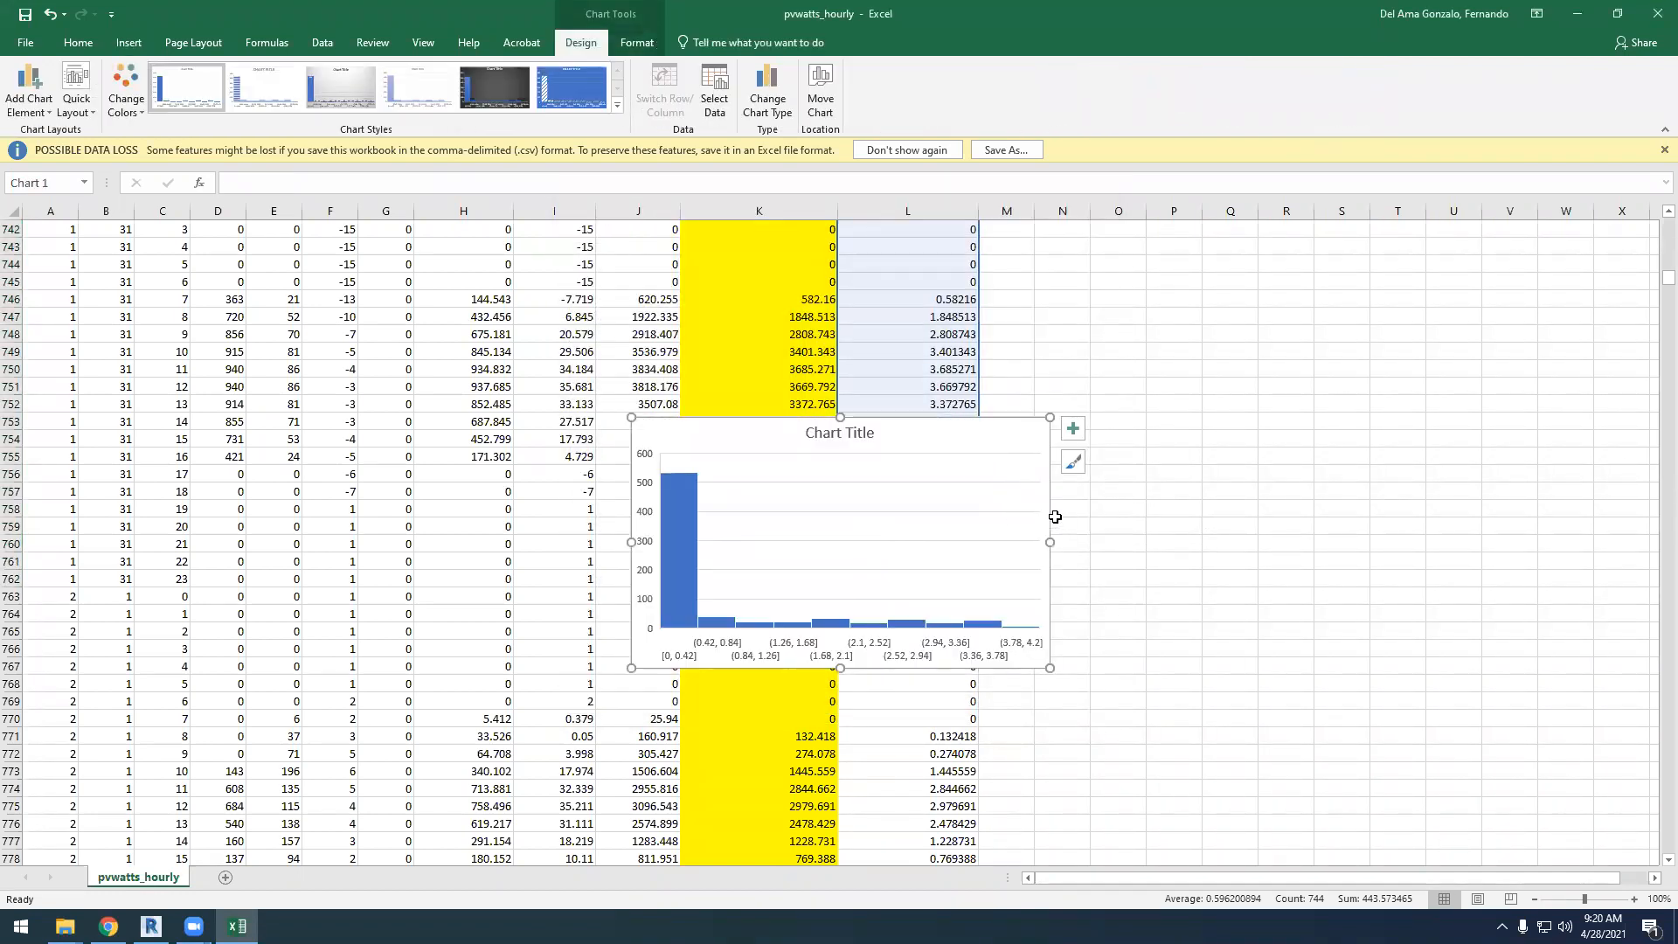
{"action": "key", "text": "Delete"}
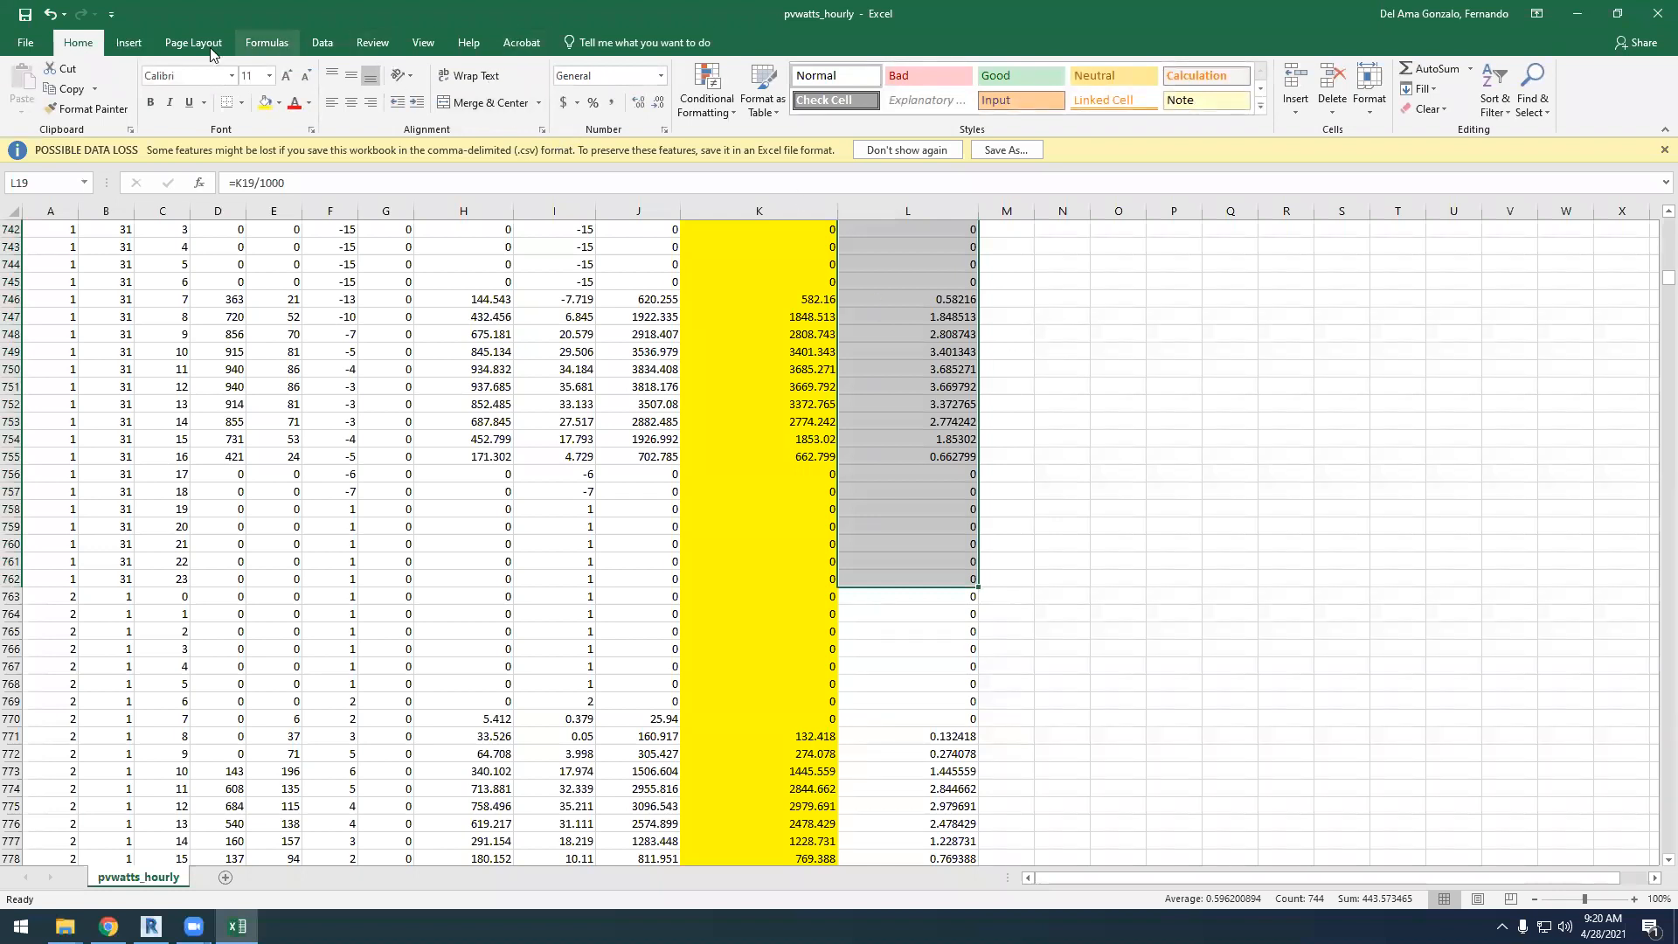
Insert a 2-D clustered column chart of the selected January kWh values
{"action": "left_click", "coordinate": [128, 45]}
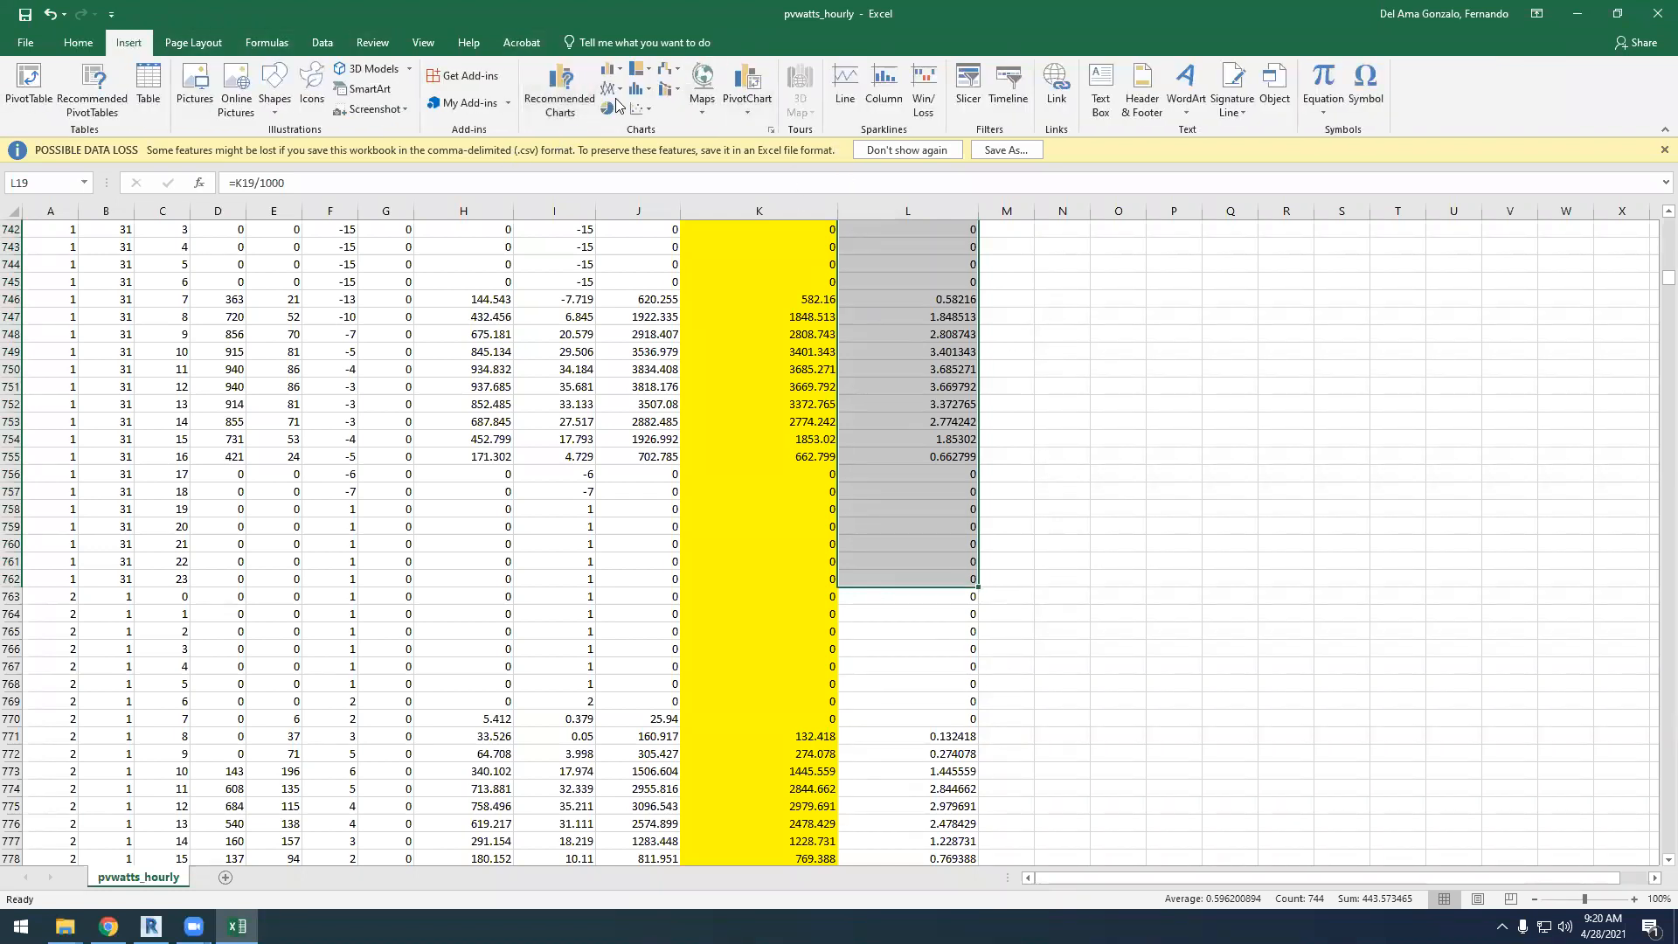
{"action": "left_click", "coordinate": [650, 91]}
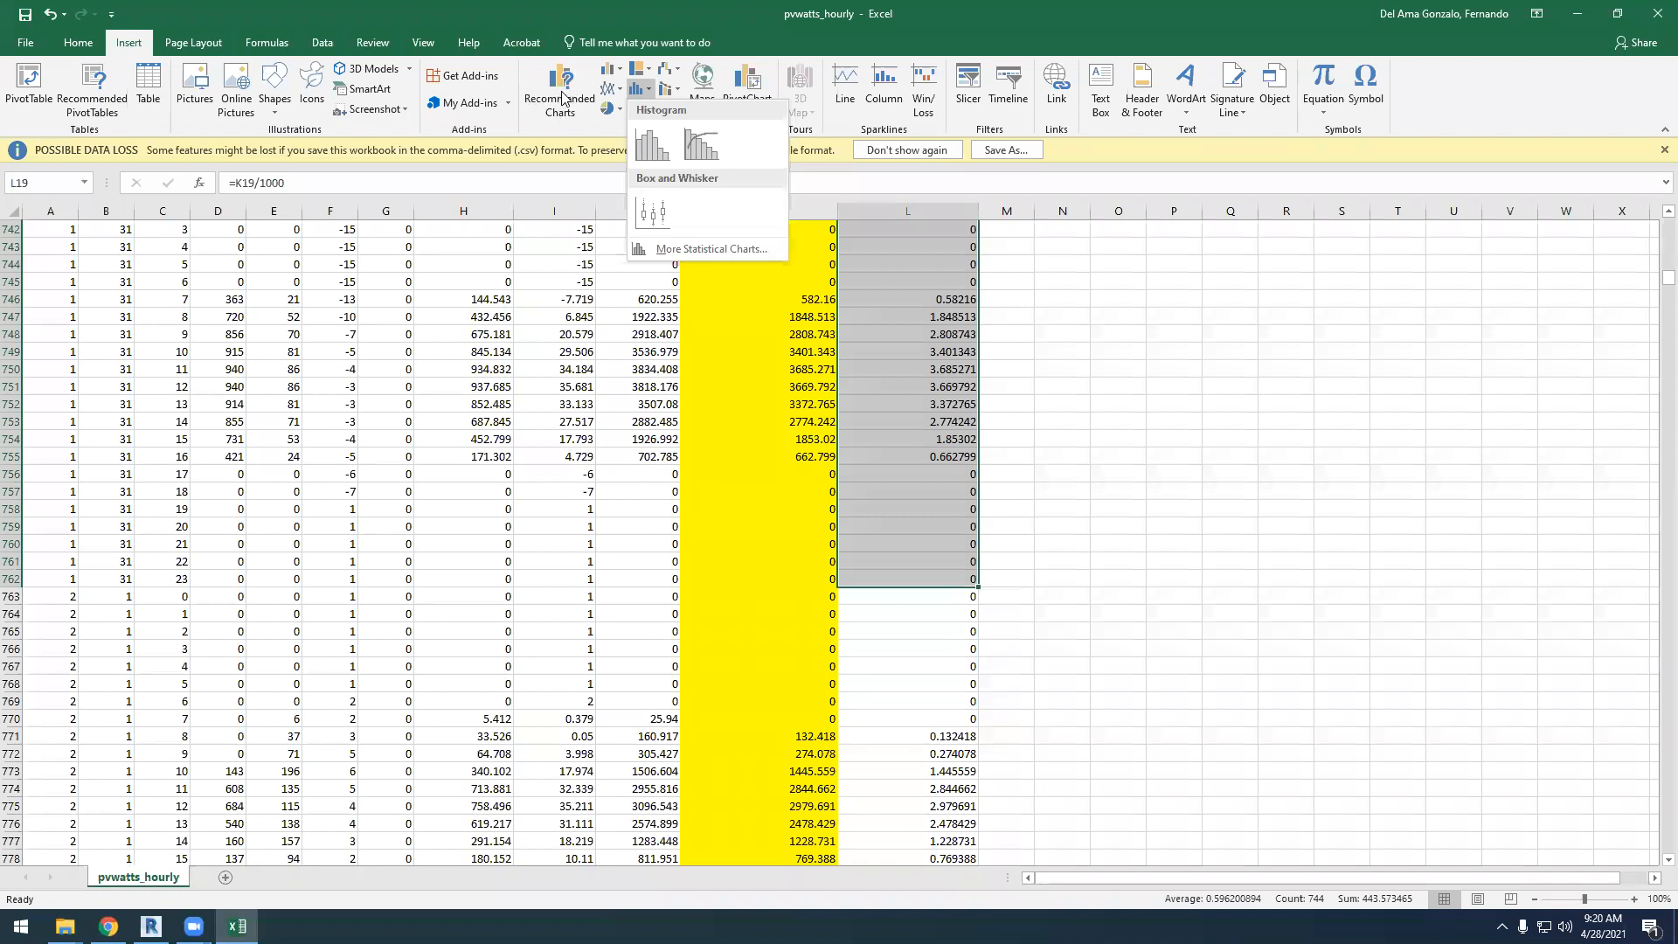
{"action": "left_click", "coordinate": [620, 68]}
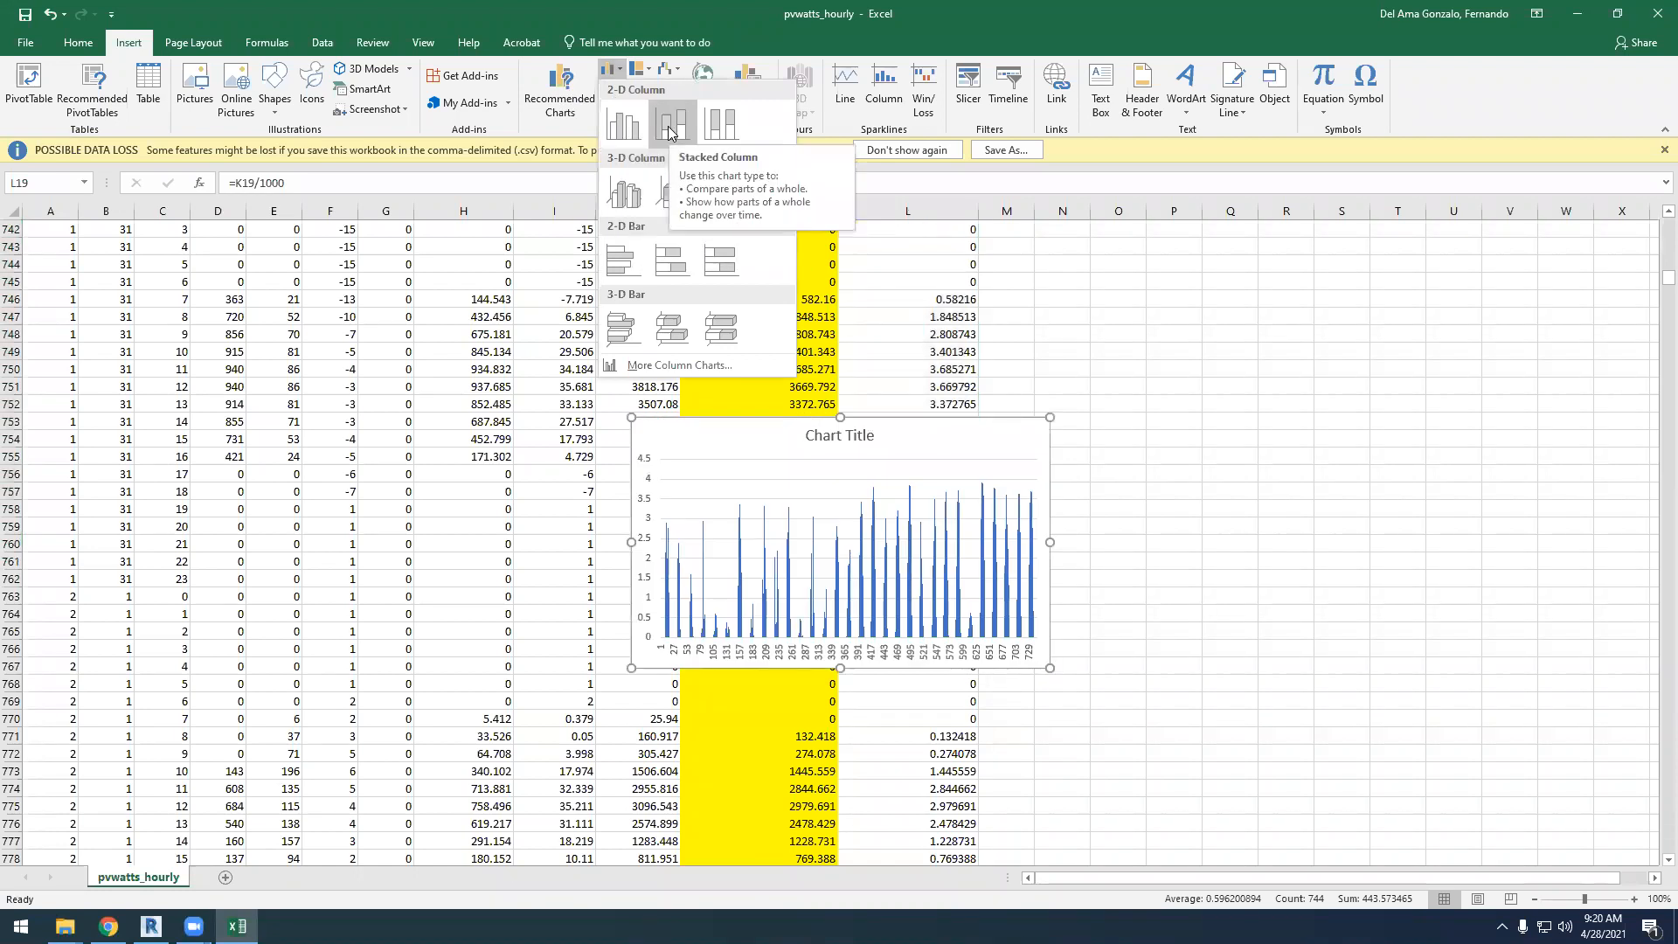
{"action": "left_click", "coordinate": [623, 133]}
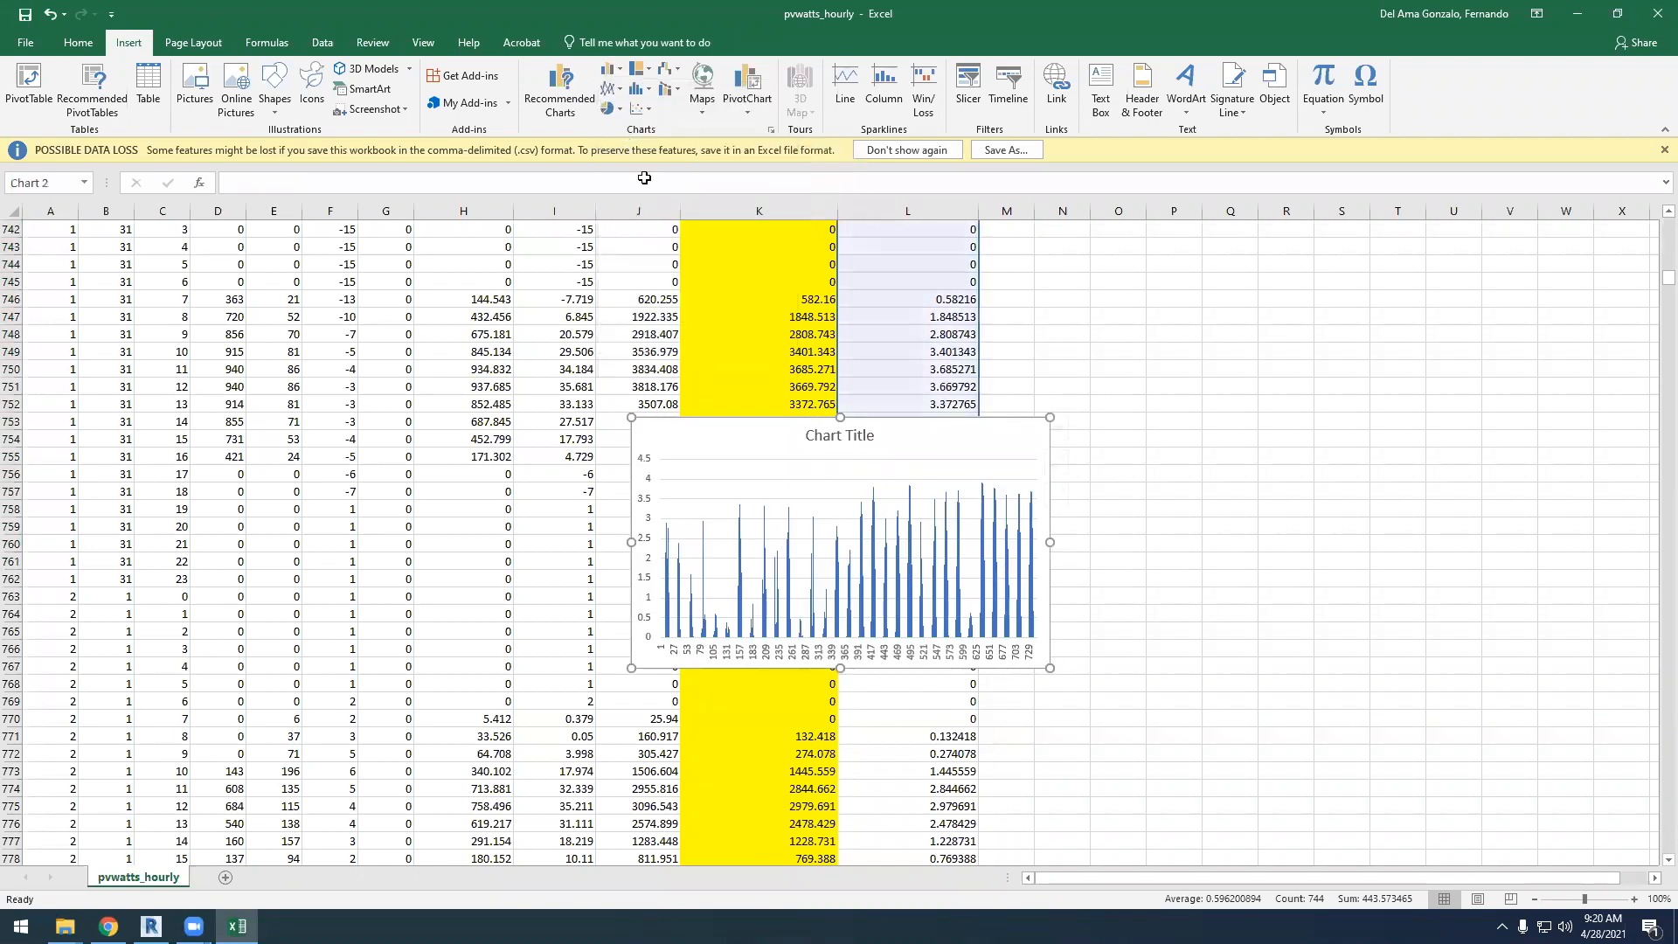
Move the column chart and enlarge it to span roughly columns C to W
{"action": "left_click_drag", "start_coordinate": [896, 424], "coordinate": [694, 235]}
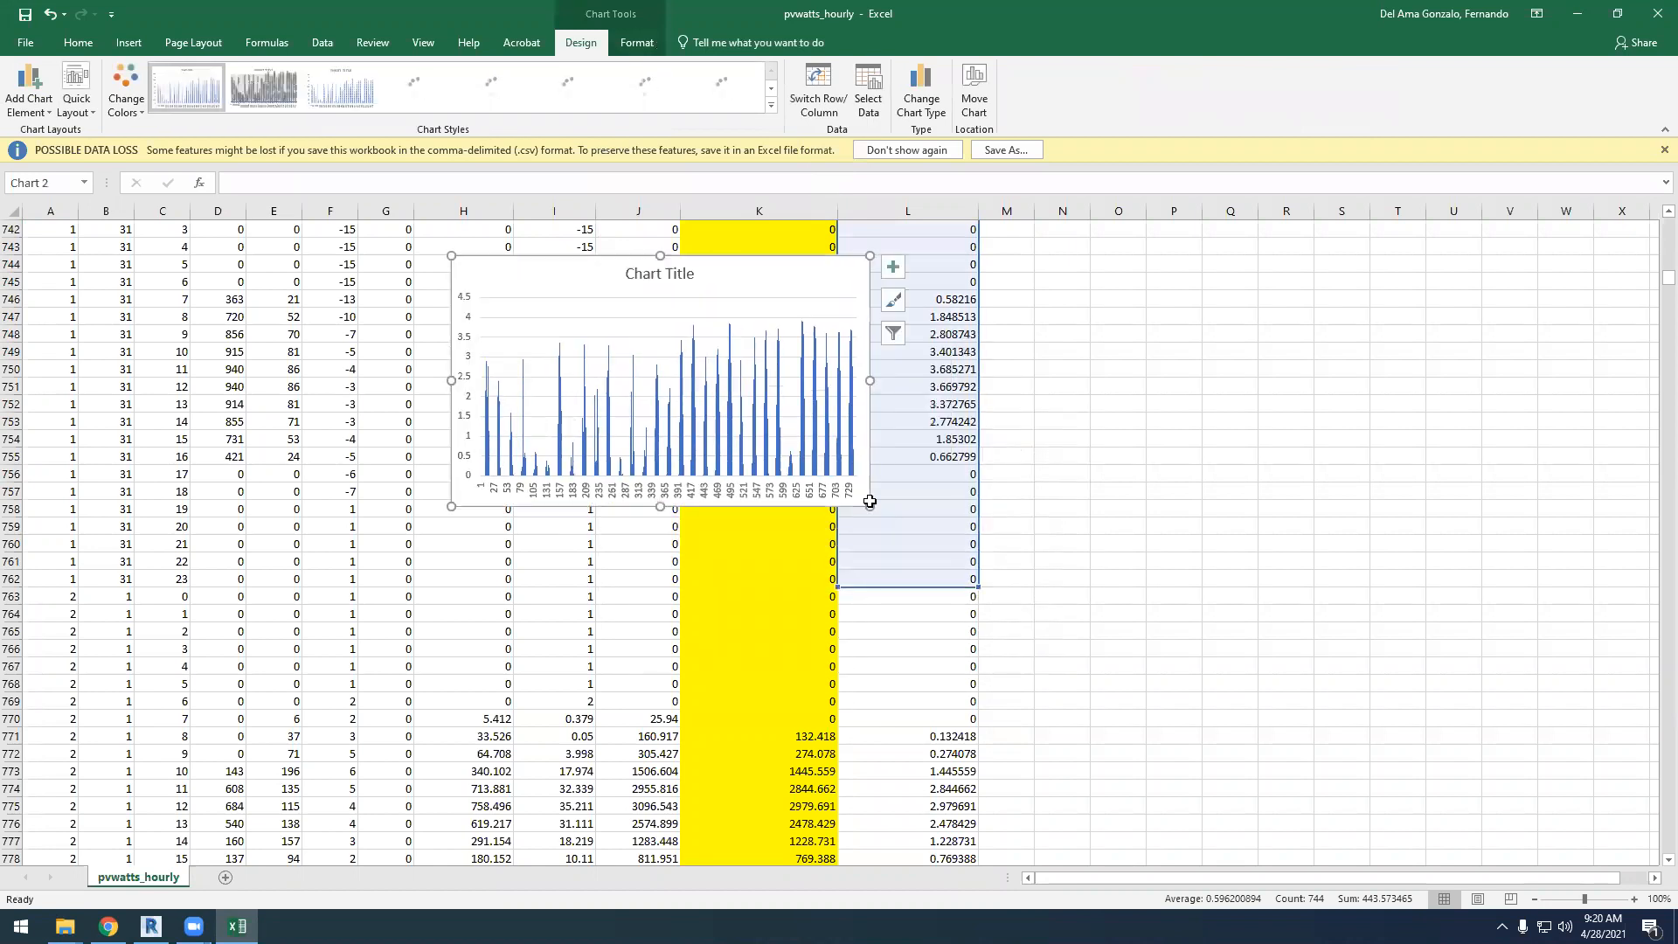
{"action": "left_click_drag", "start_coordinate": [869, 506], "coordinate": [1603, 798]}
{"action": "left_click_drag", "start_coordinate": [1075, 257], "coordinate": [802, 202]}
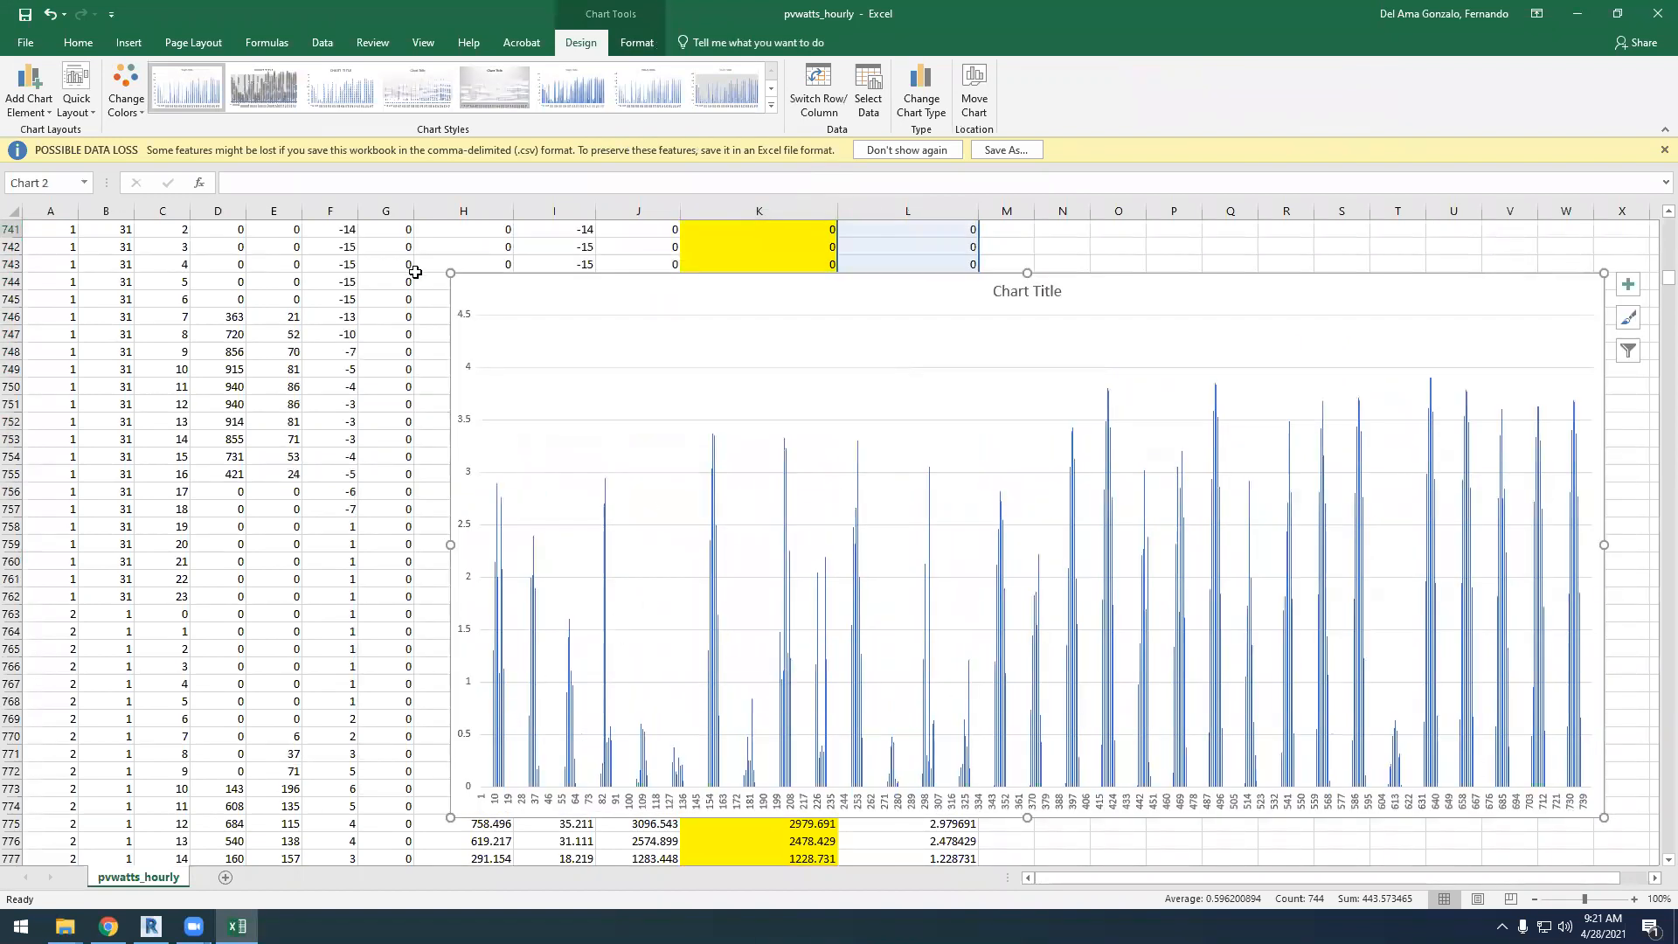
{"action": "scroll", "coordinate": [221, 248], "scroll_direction": "up", "scroll_amount": 4}
{"action": "left_click_drag", "start_coordinate": [221, 245], "coordinate": [158, 347]}
Deselect the chart and examine how the hourly kWh peaks vary across the days of January
{"action": "scroll", "coordinate": [774, 551], "scroll_direction": "down", "scroll_amount": 7}
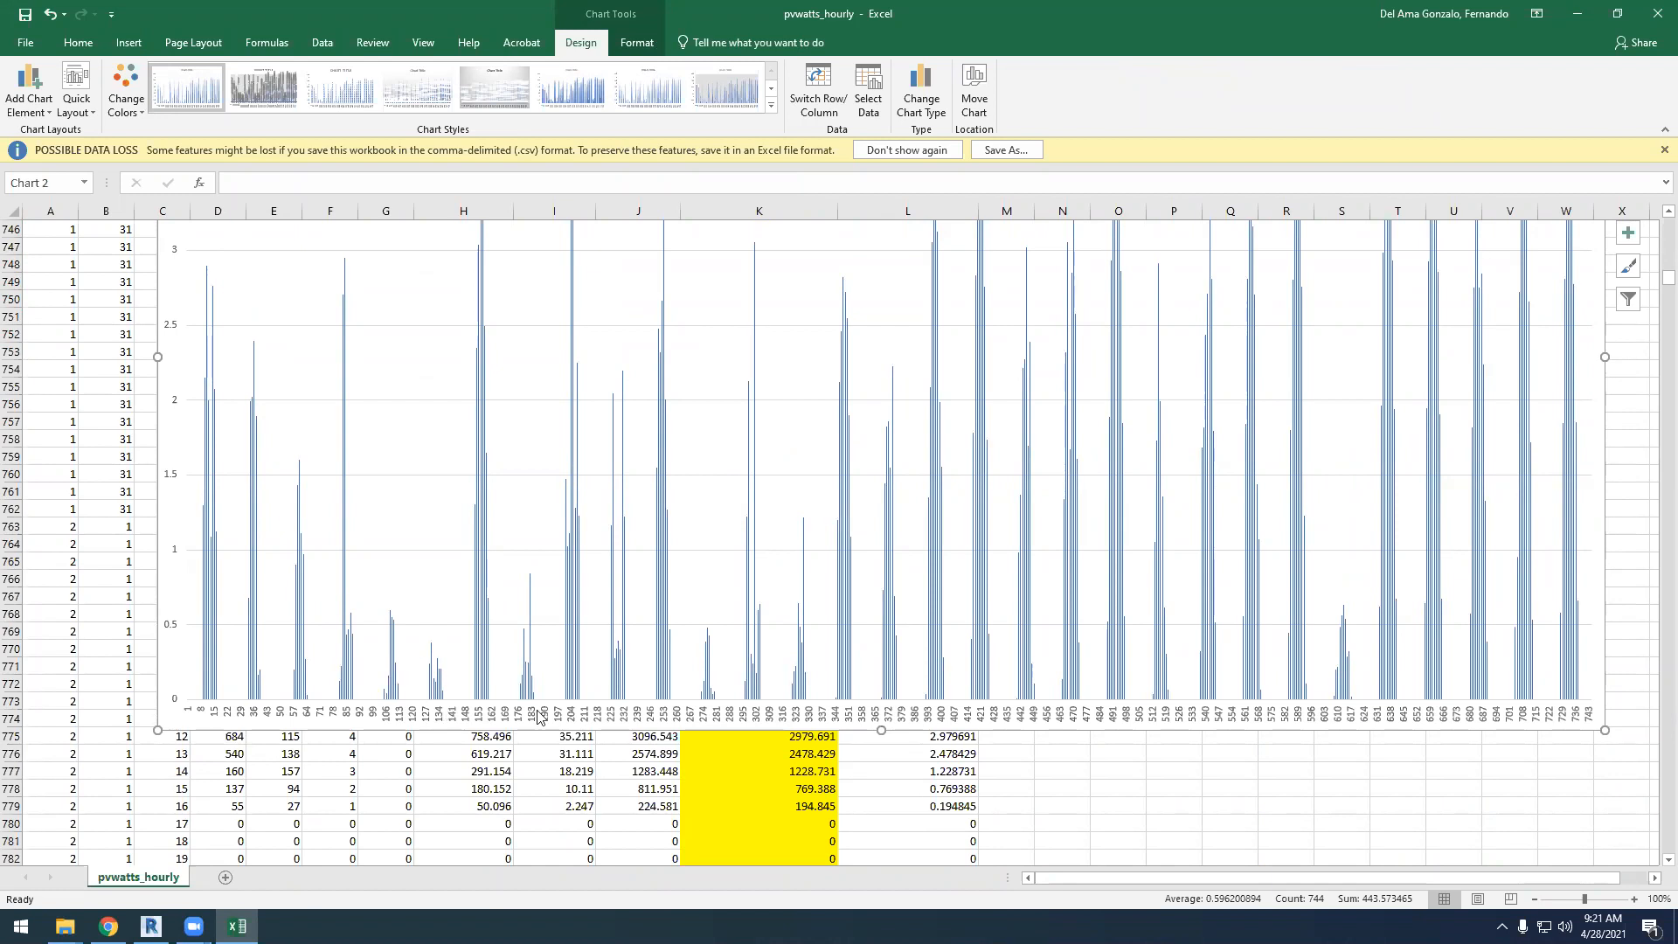
{"action": "left_click", "coordinate": [1206, 789]}
{"action": "scroll", "coordinate": [1197, 825], "scroll_direction": "up", "scroll_amount": 1}
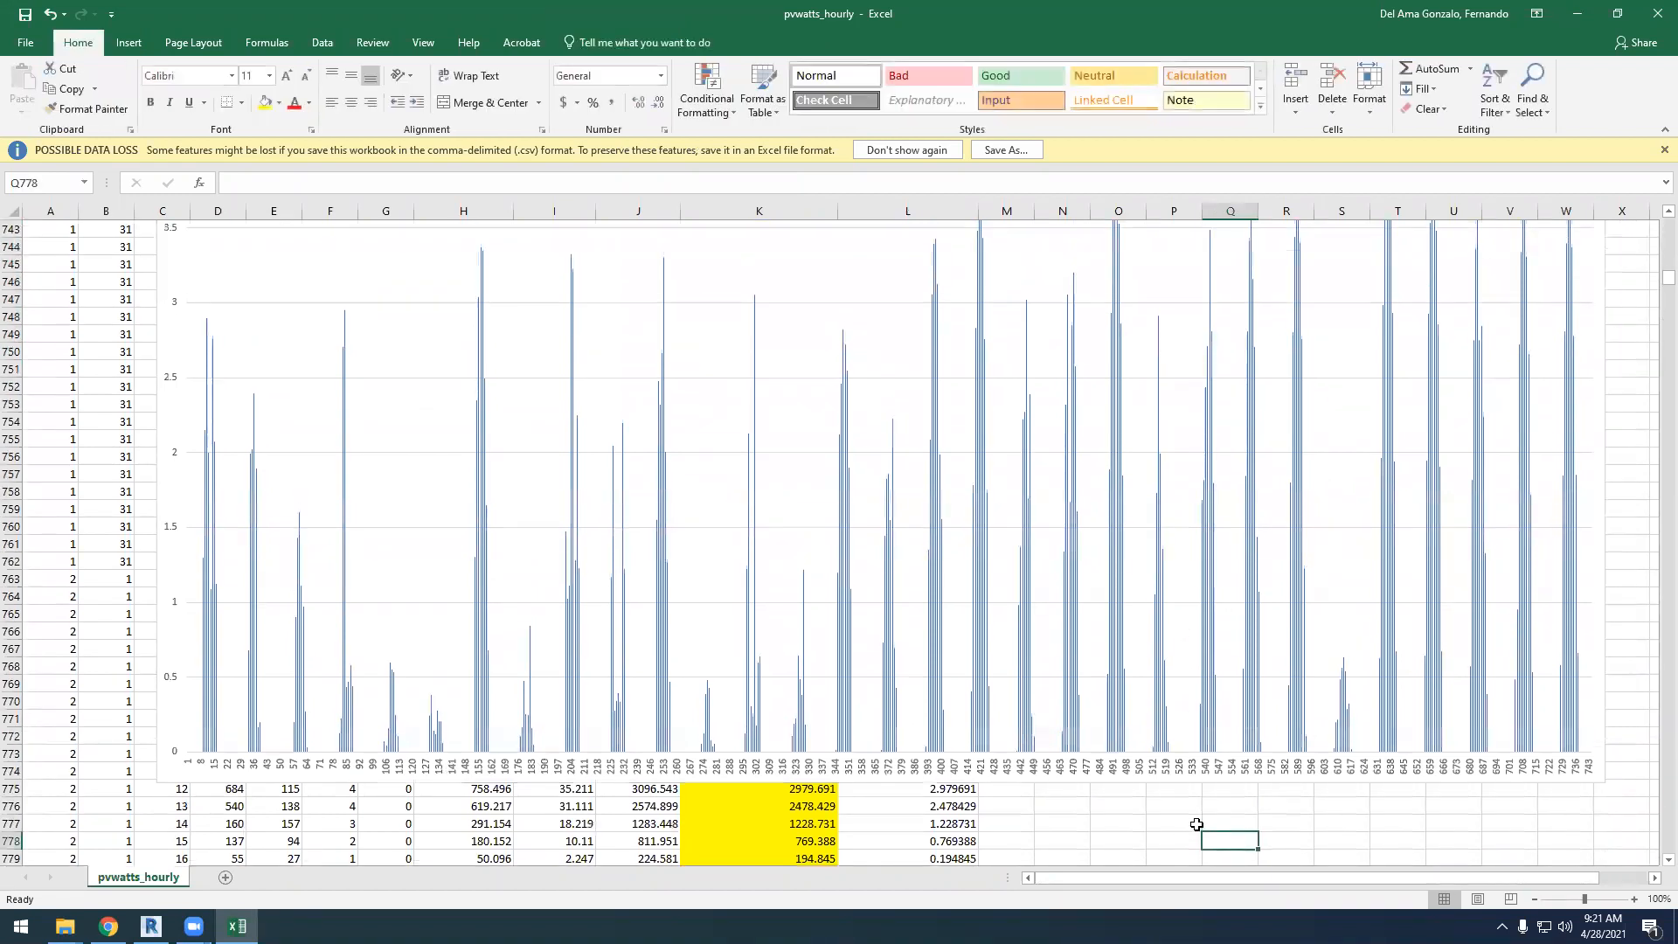
{"action": "scroll", "coordinate": [1197, 825], "scroll_direction": "up", "scroll_amount": 1}
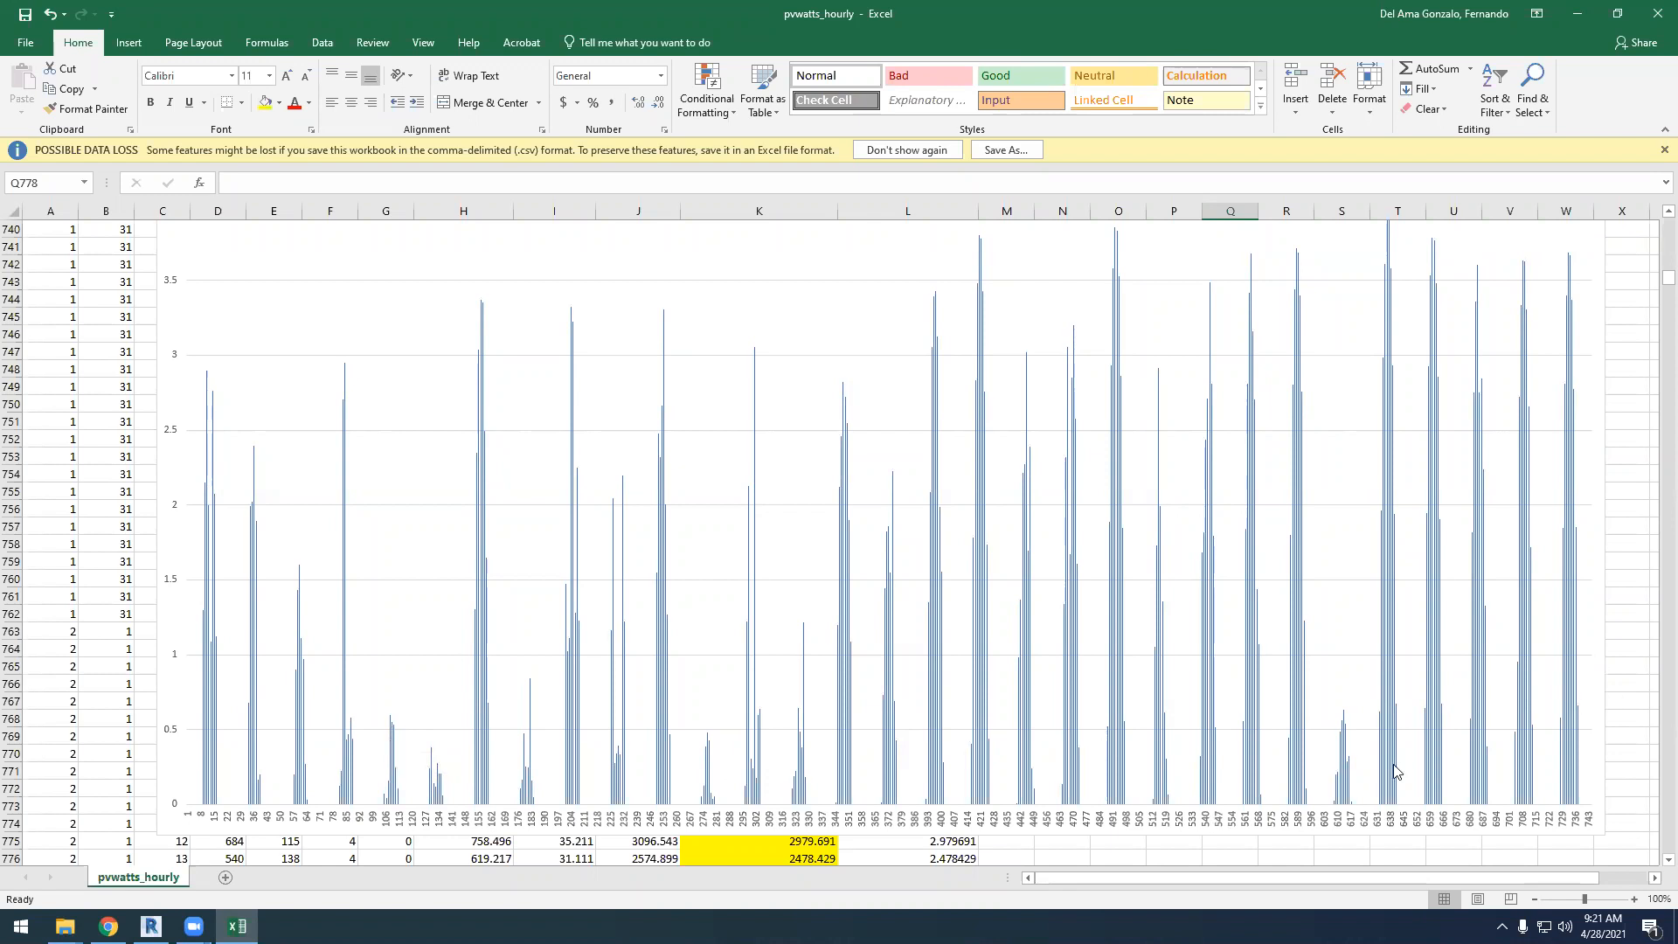
{"action": "scroll", "coordinate": [1387, 284], "scroll_direction": "up", "scroll_amount": 1}
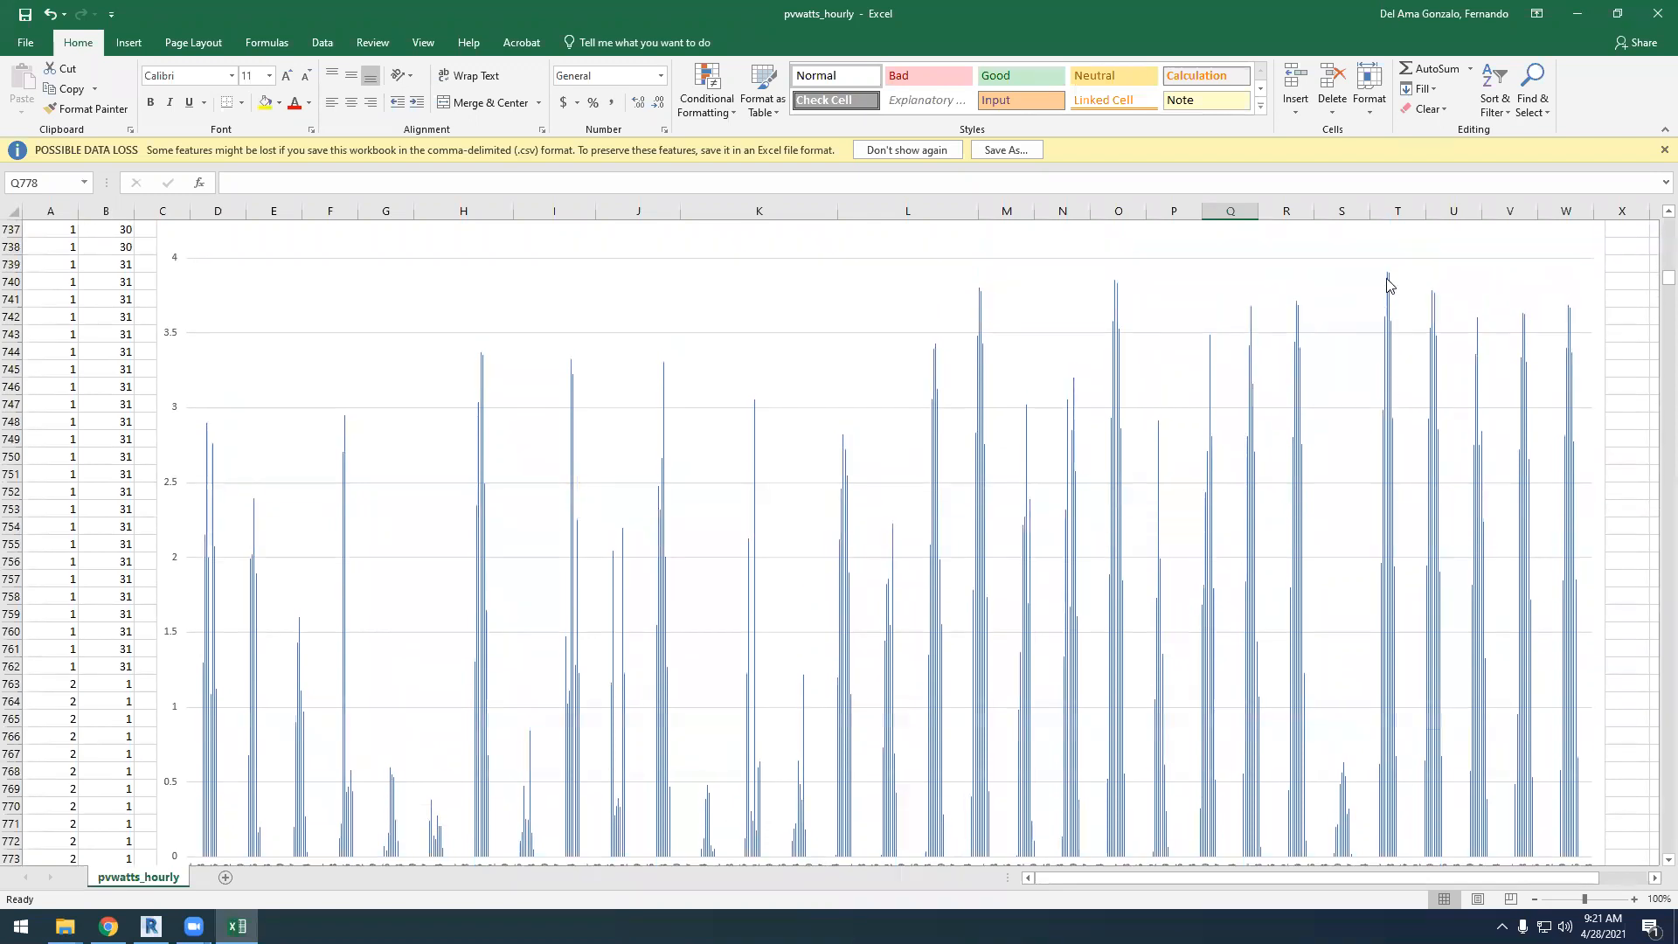
Examine the January column chart's kWh scale, daily peaks and hourly category axis
{"action": "scroll", "coordinate": [1386, 524], "scroll_direction": "down", "scroll_amount": 3}
{"action": "scroll", "coordinate": [1397, 722], "scroll_direction": "up", "scroll_amount": 2}
{"action": "scroll", "coordinate": [1386, 441], "scroll_direction": "up", "scroll_amount": 3}
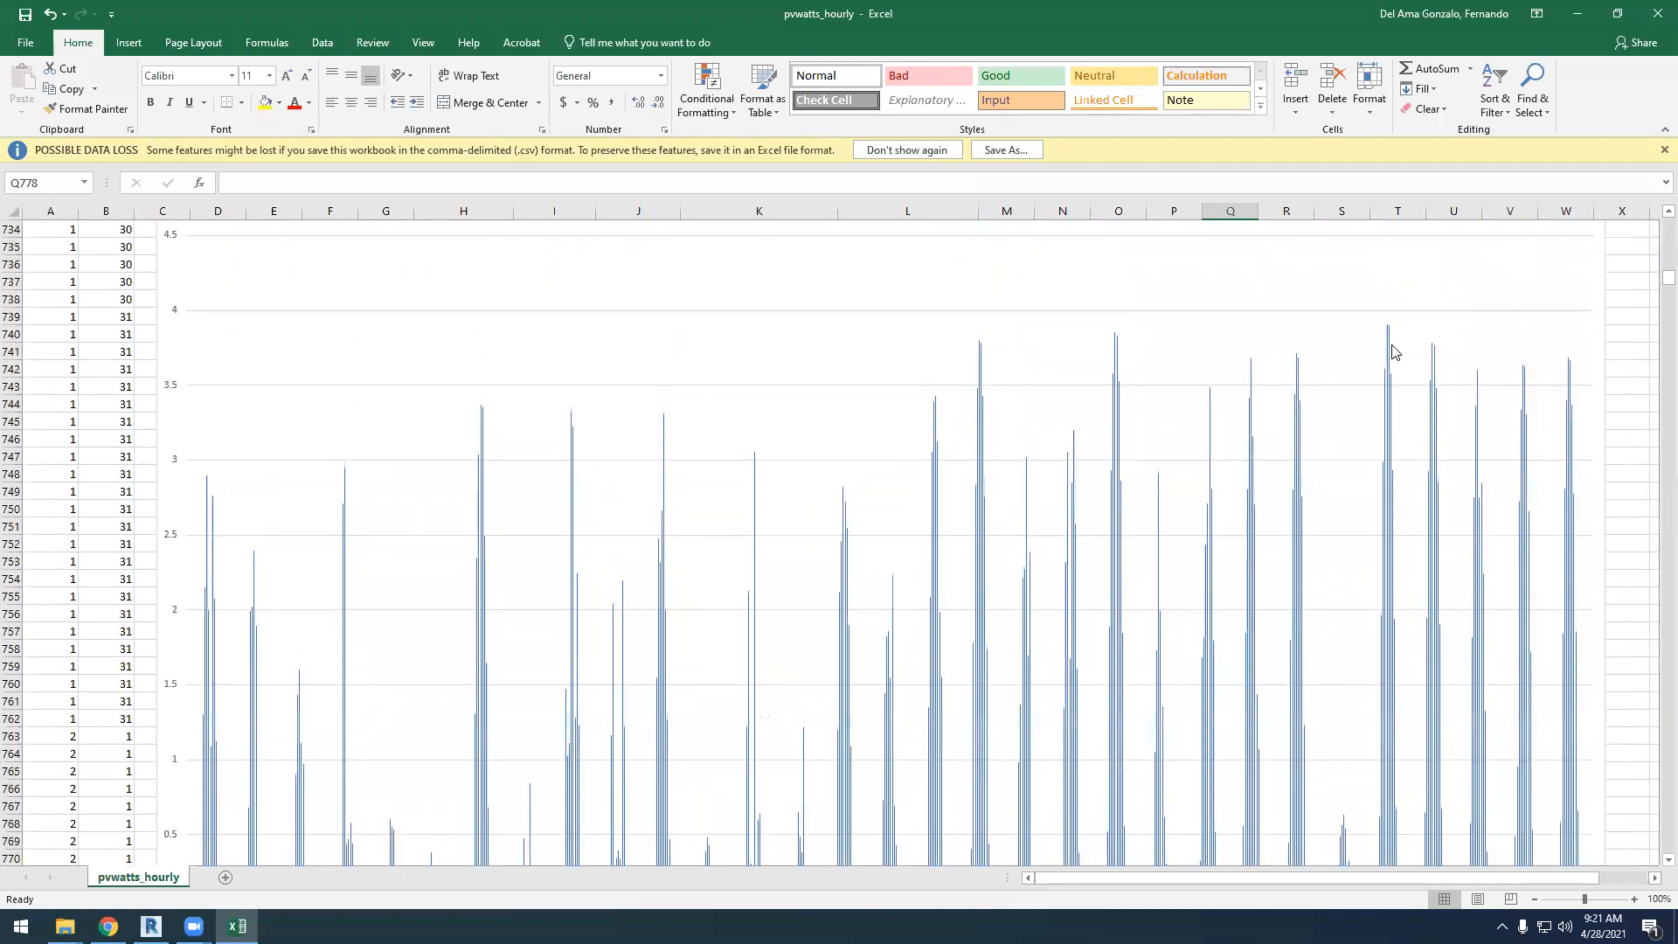
{"action": "scroll", "coordinate": [1300, 451], "scroll_direction": "down", "scroll_amount": 5}
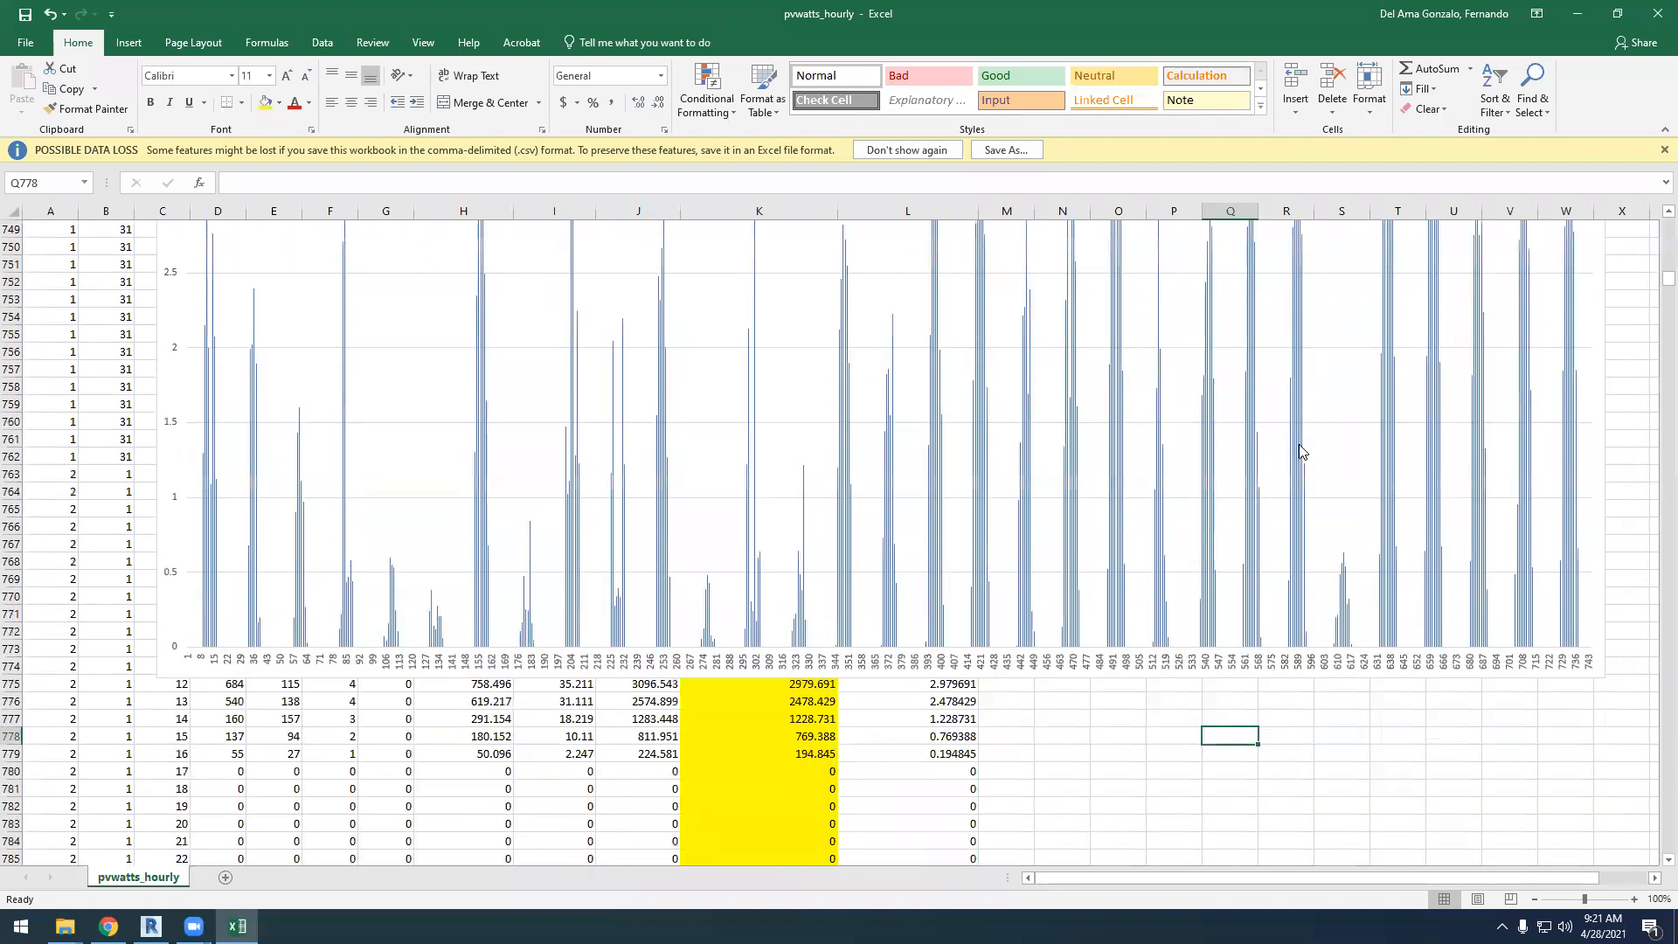
{"action": "scroll", "coordinate": [550, 618], "scroll_direction": "up", "scroll_amount": 6}
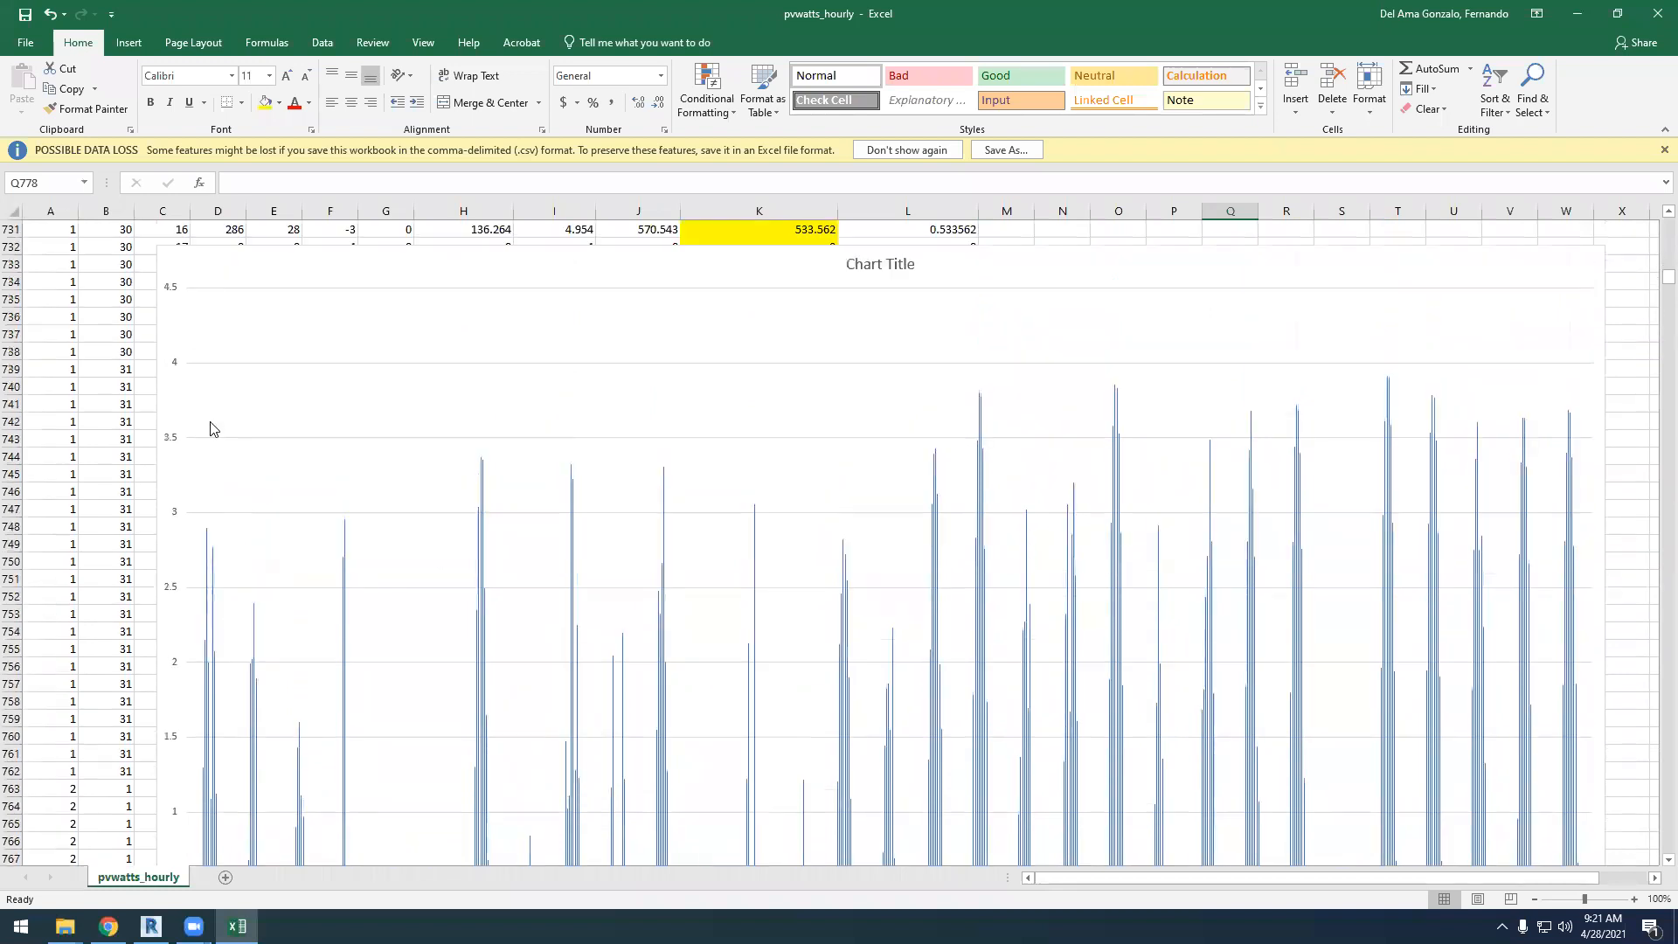
{"action": "scroll", "coordinate": [214, 428], "scroll_direction": "up", "scroll_amount": 1}
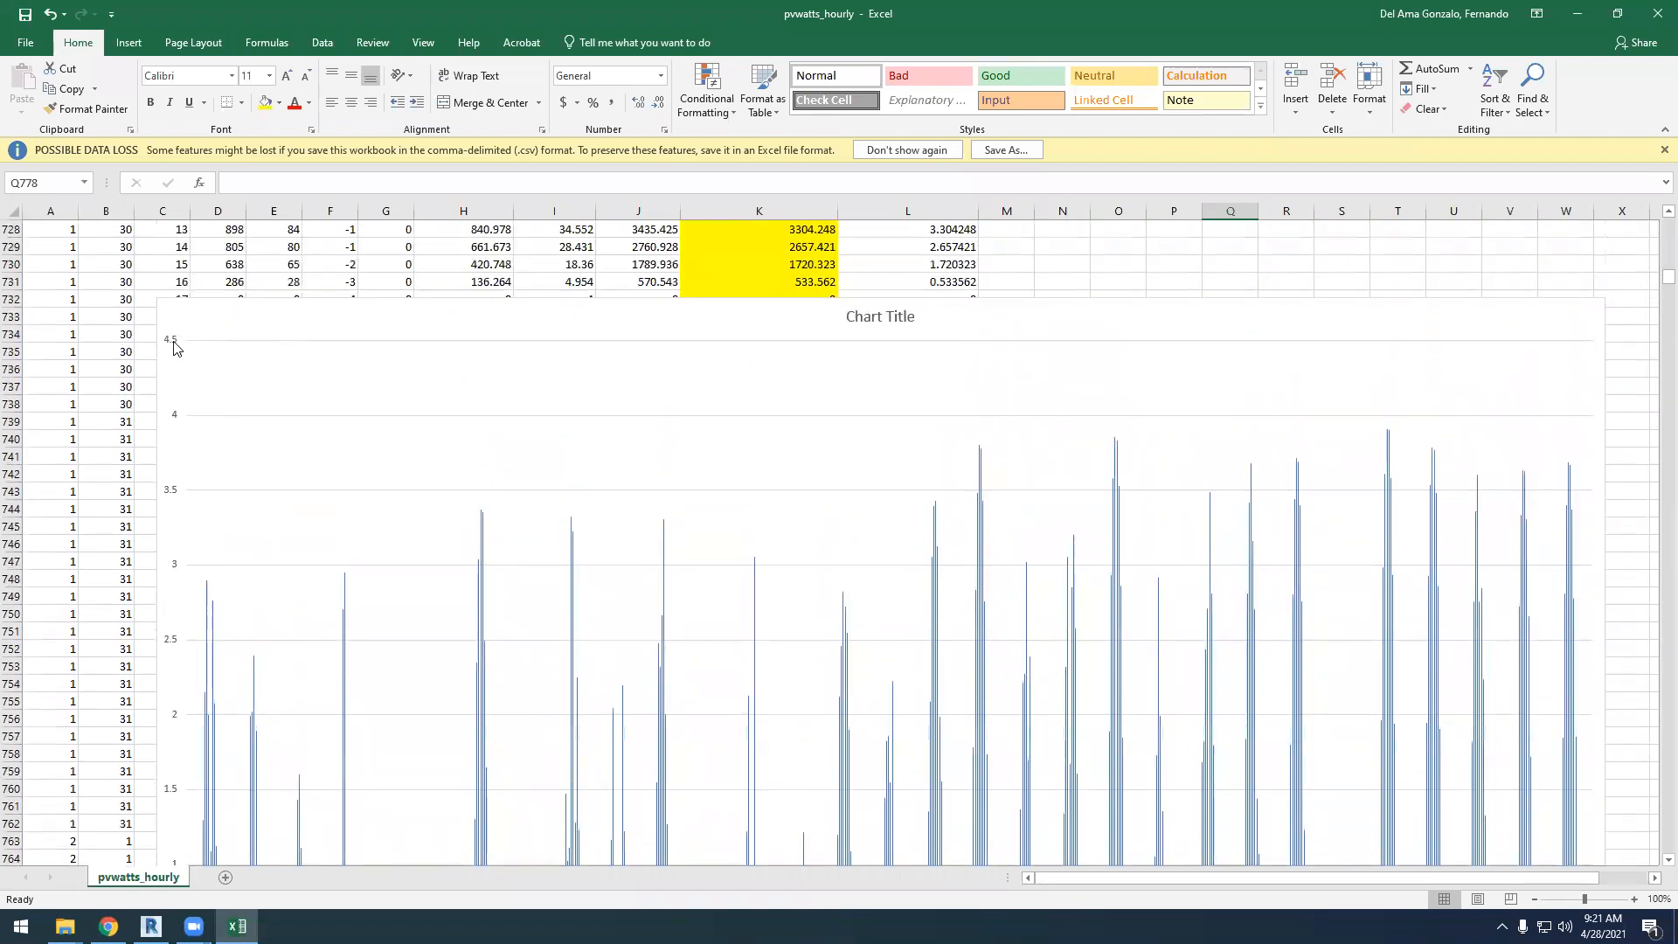
{"action": "scroll", "coordinate": [210, 645], "scroll_direction": "down", "scroll_amount": 3}
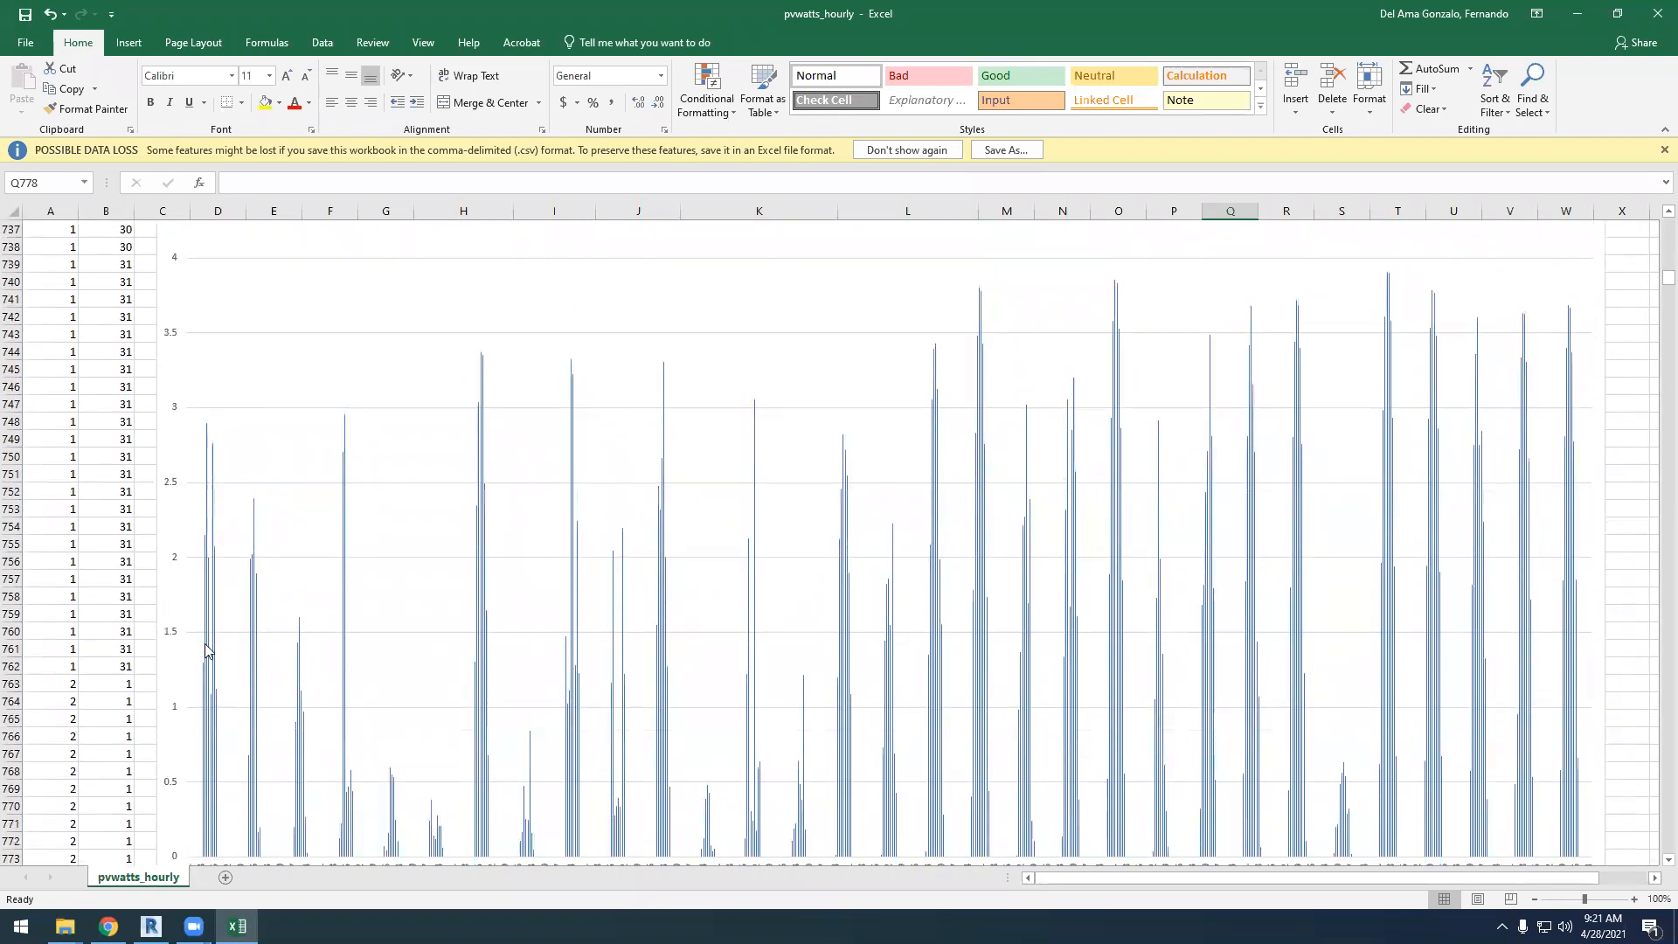
{"action": "scroll", "coordinate": [205, 651], "scroll_direction": "down", "scroll_amount": 3}
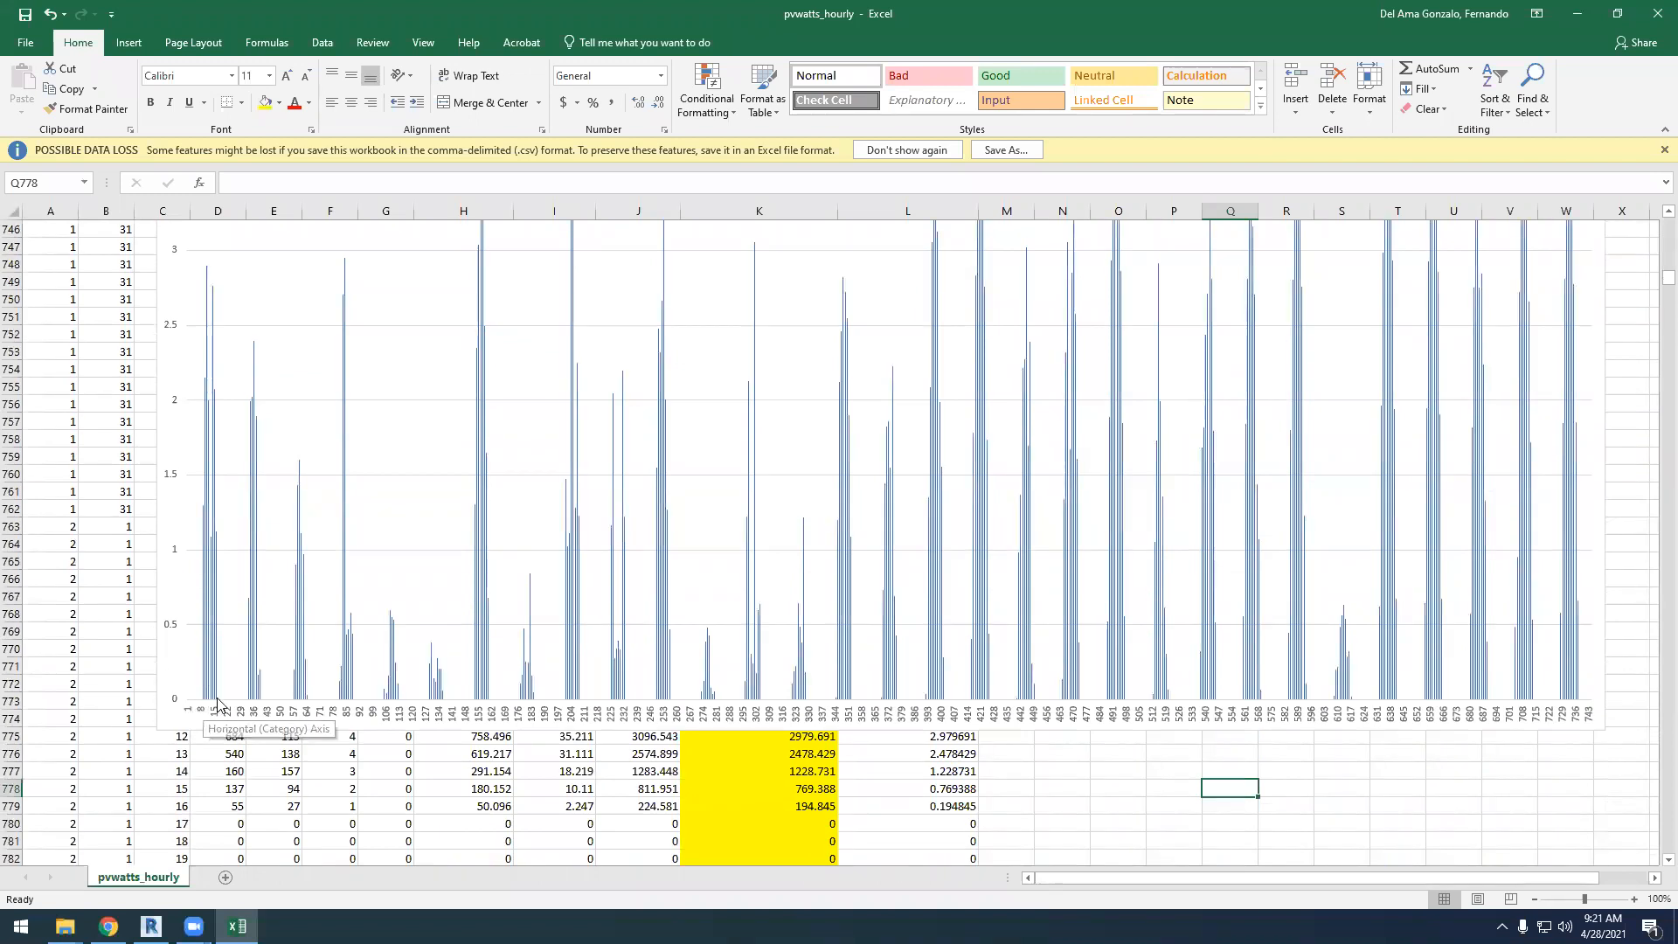
{"action": "left_click", "coordinate": [1055, 786]}
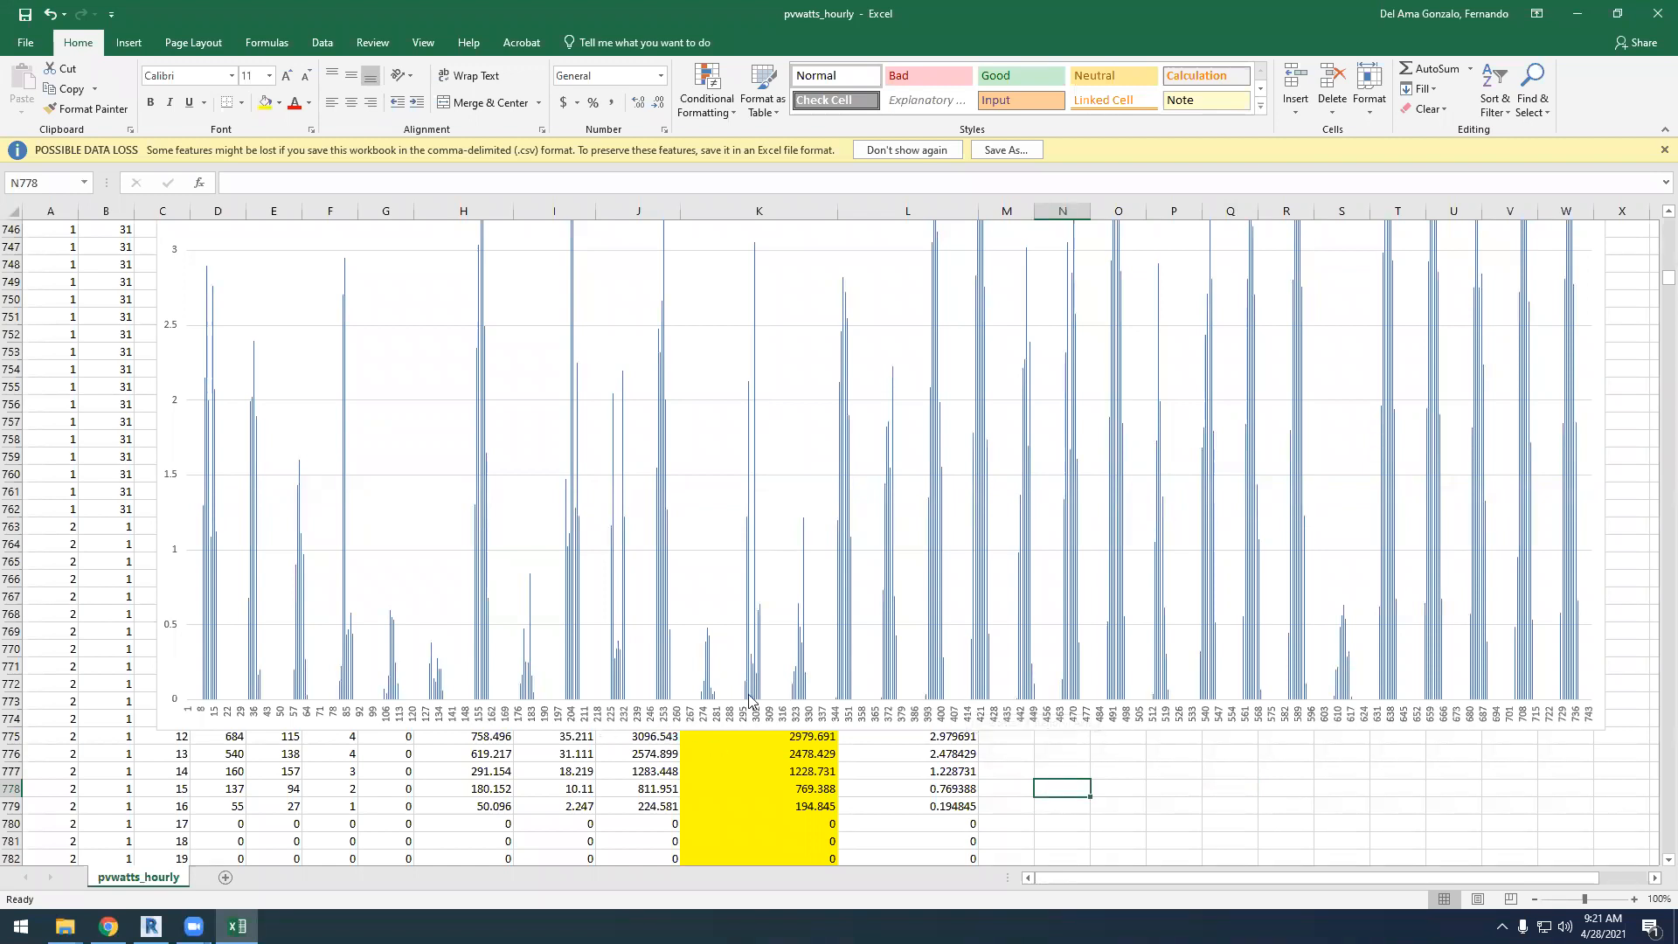
Find the hourly data for April 28 and select its rows, 2827 to 2850
{"action": "scroll", "coordinate": [760, 680], "scroll_direction": "up", "scroll_amount": 13}
{"action": "scroll", "coordinate": [760, 680], "scroll_direction": "up", "scroll_amount": 5}
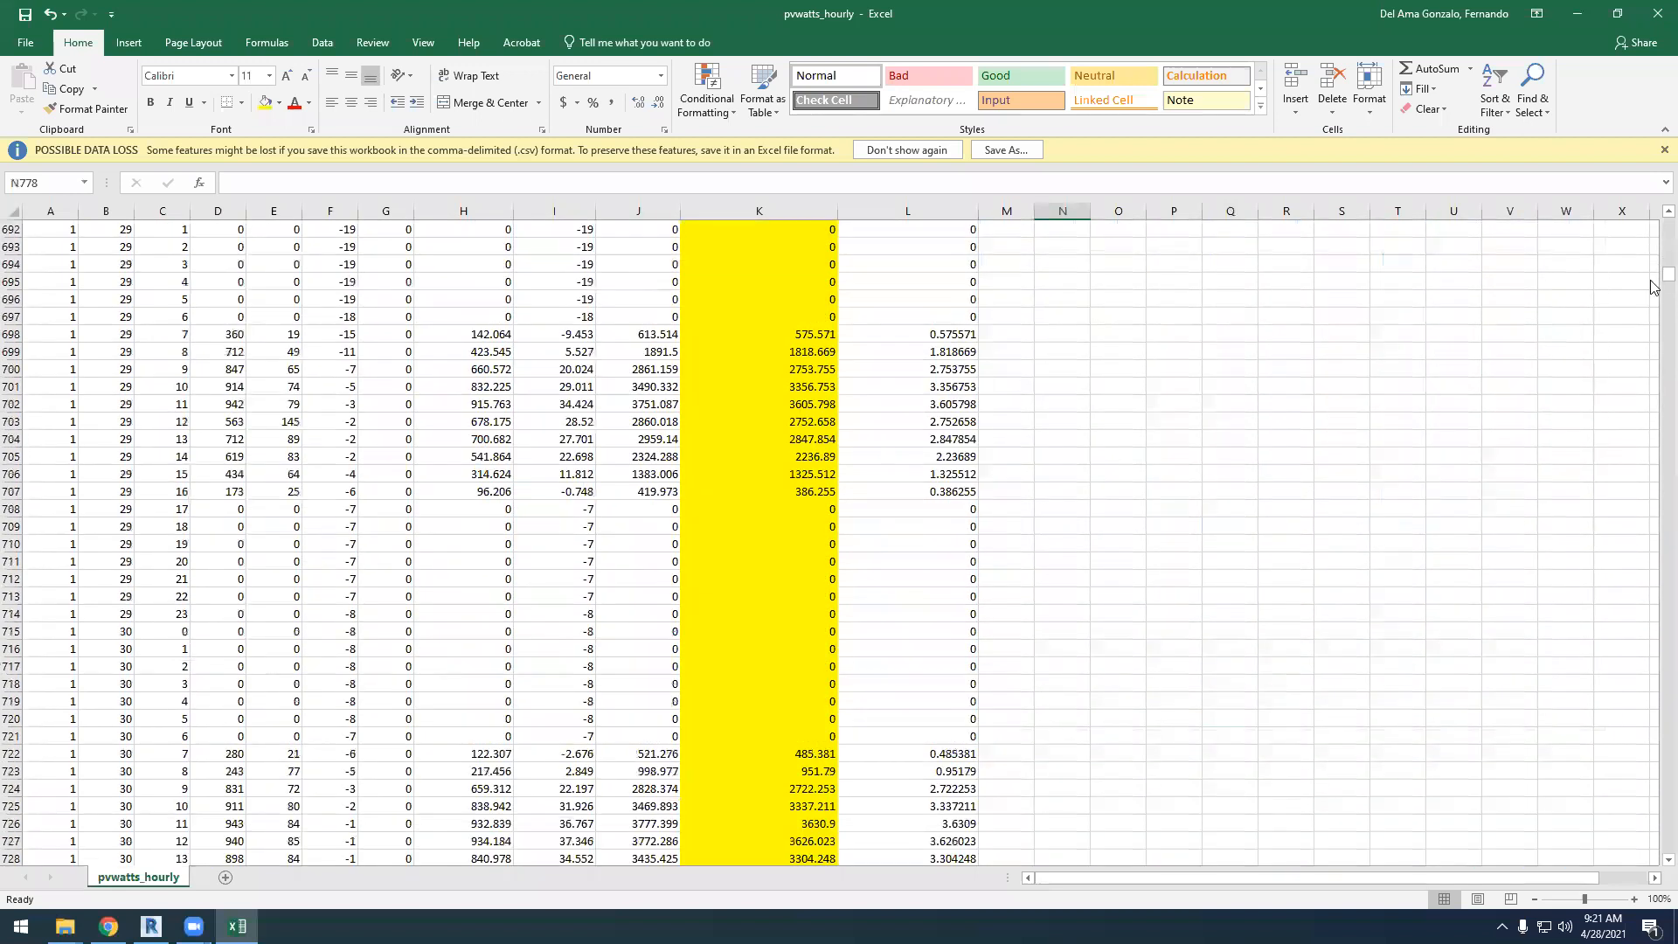
{"action": "left_click_drag", "start_coordinate": [1661, 284], "coordinate": [1644, 346]}
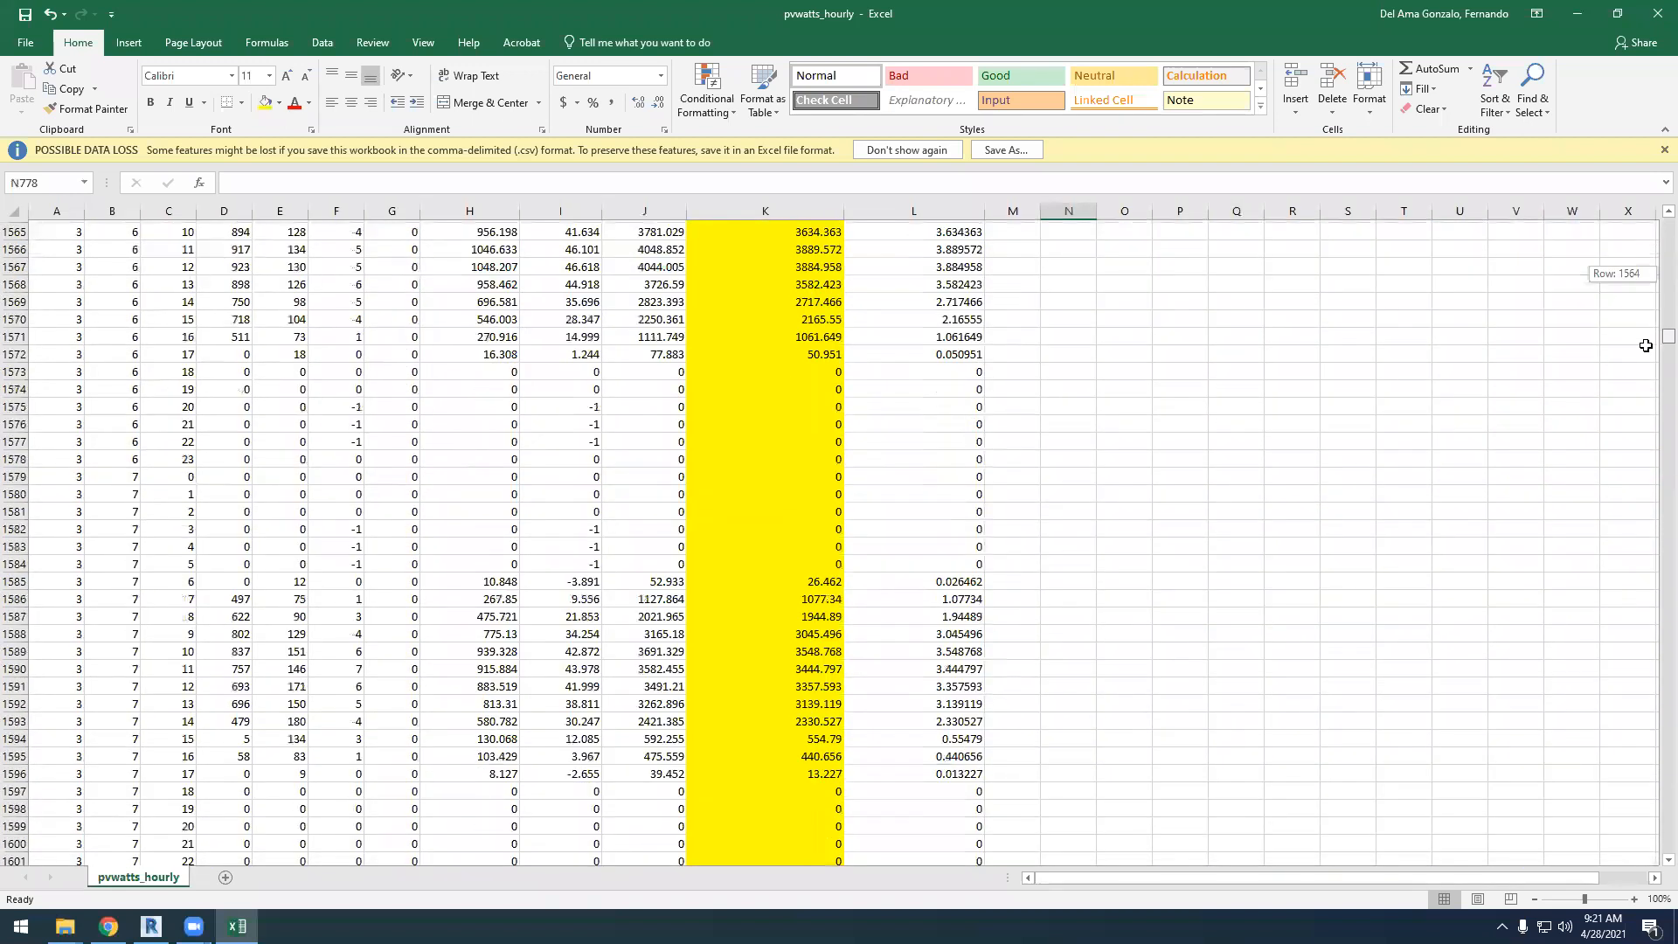
{"action": "scroll", "coordinate": [266, 739], "scroll_direction": "down", "scroll_amount": 12}
{"action": "scroll", "coordinate": [272, 721], "scroll_direction": "down", "scroll_amount": 20}
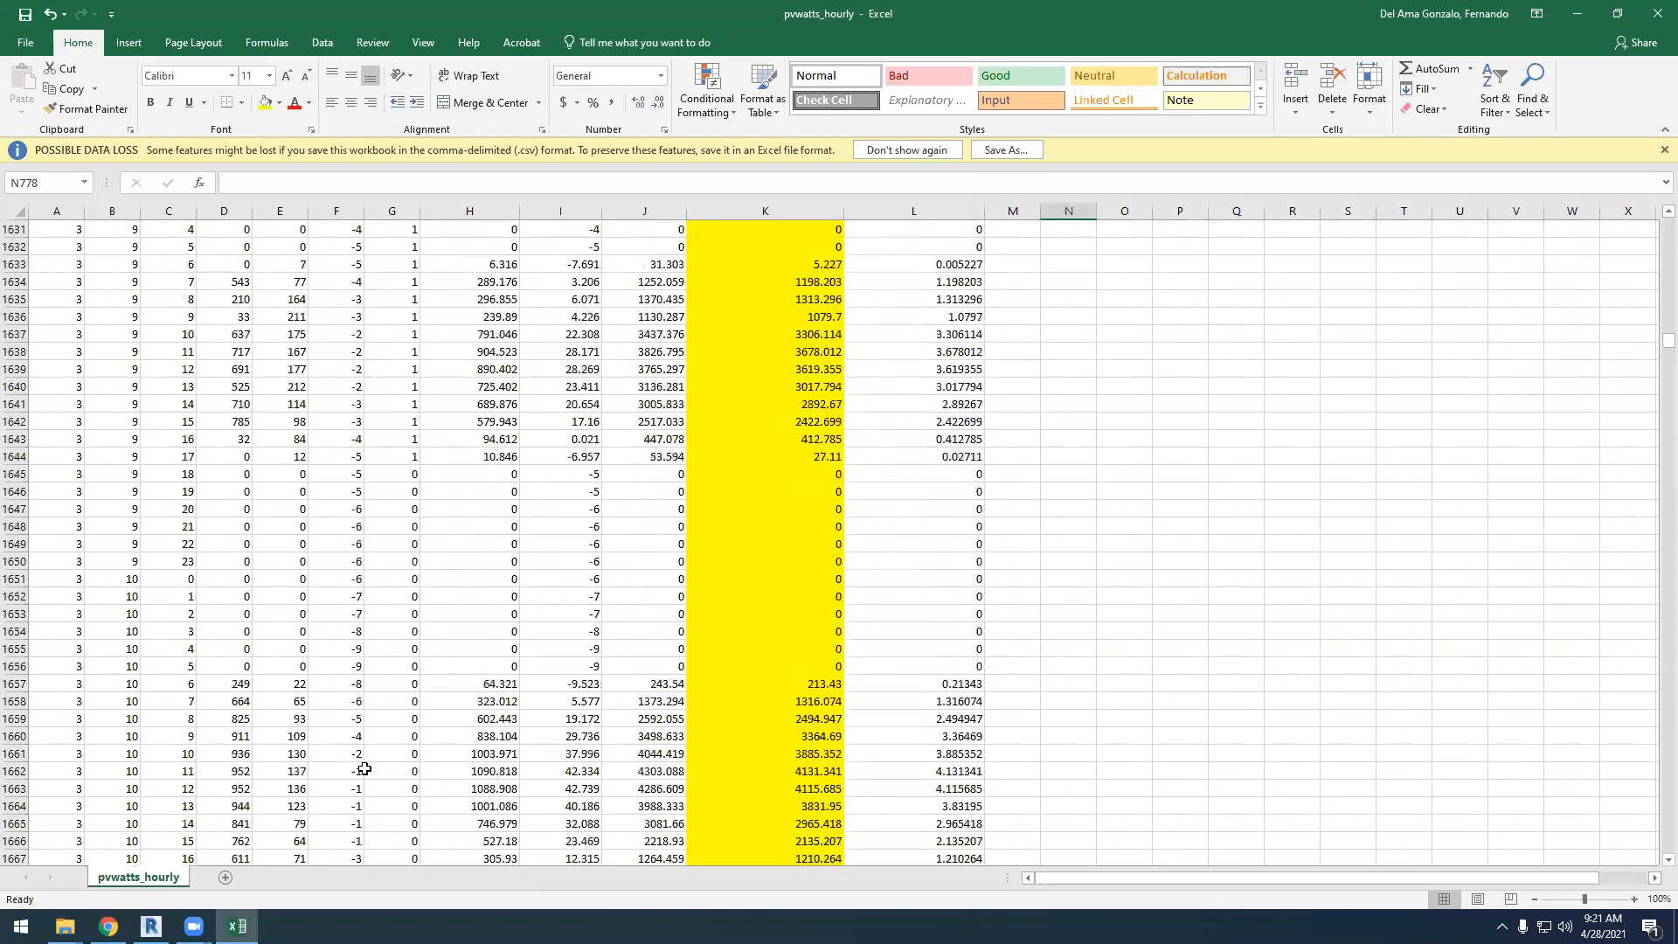
{"action": "scroll", "coordinate": [400, 756], "scroll_direction": "down", "scroll_amount": 20}
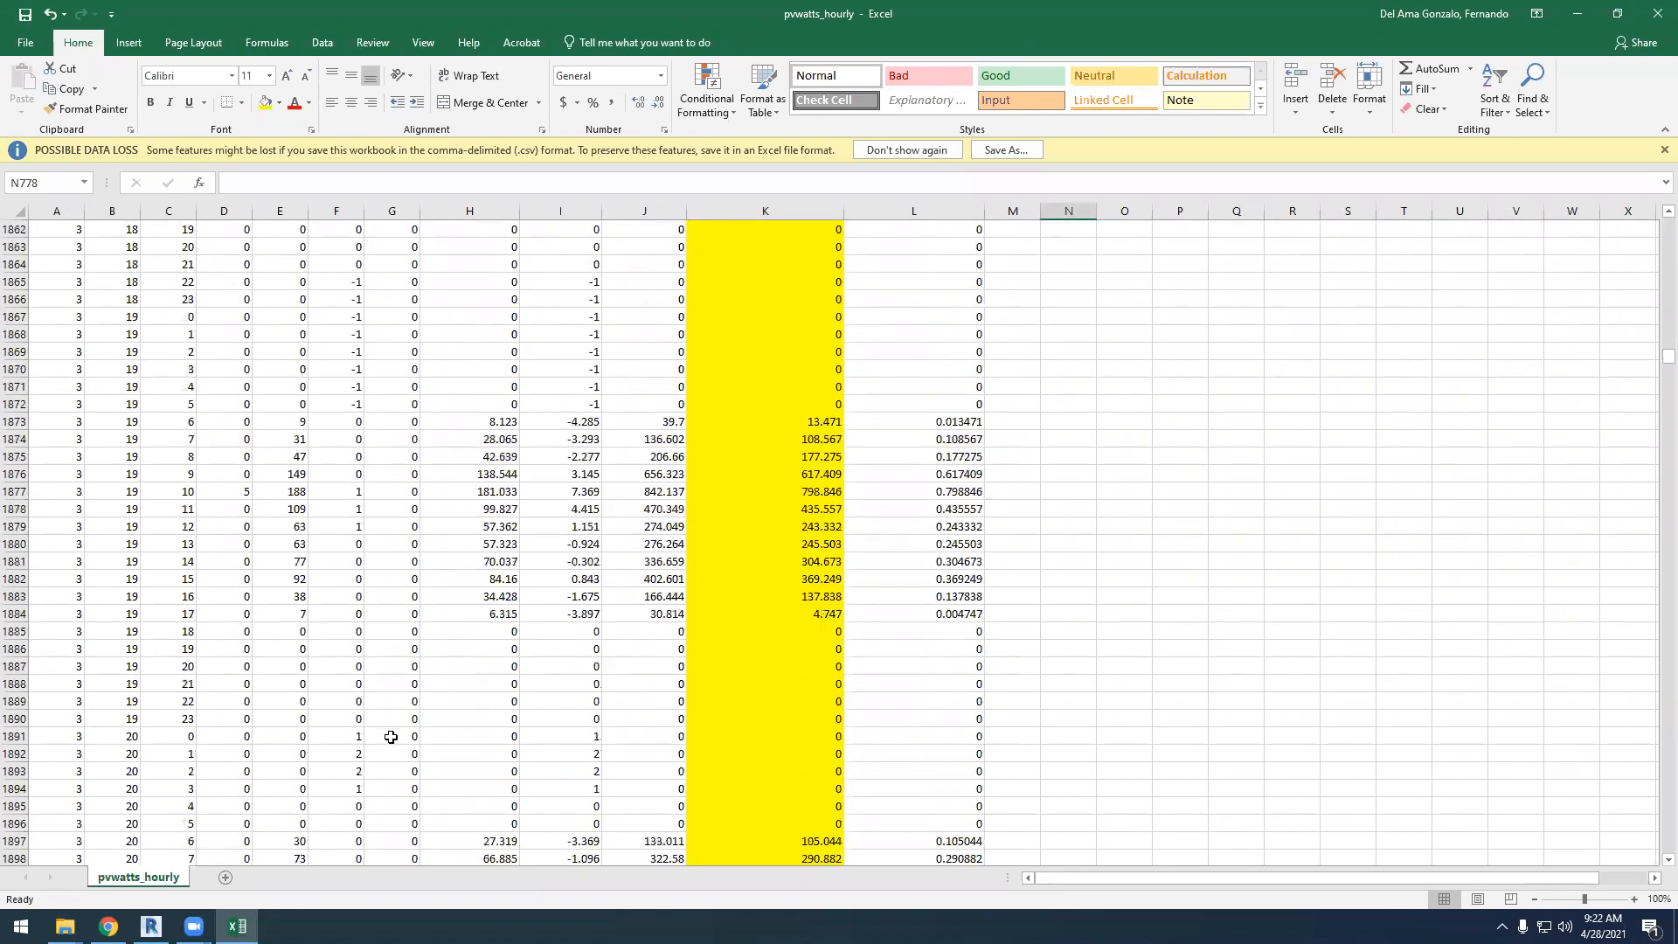
{"action": "scroll", "coordinate": [393, 743], "scroll_direction": "down", "scroll_amount": 11}
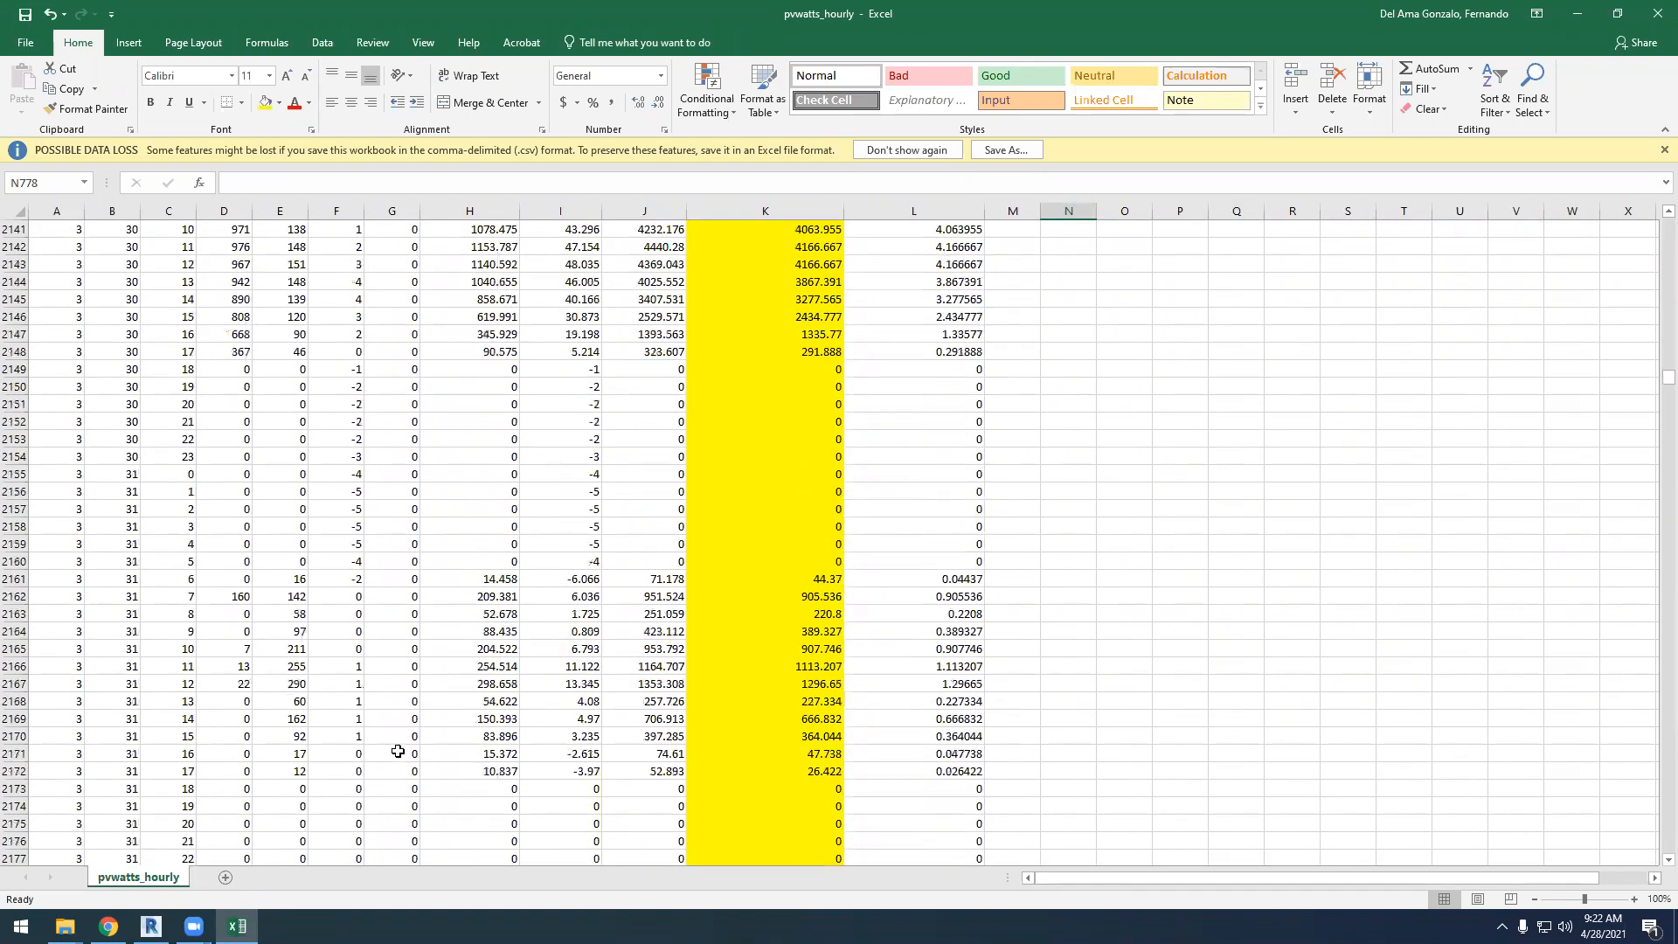
{"action": "scroll", "coordinate": [397, 752], "scroll_direction": "down", "scroll_amount": 20}
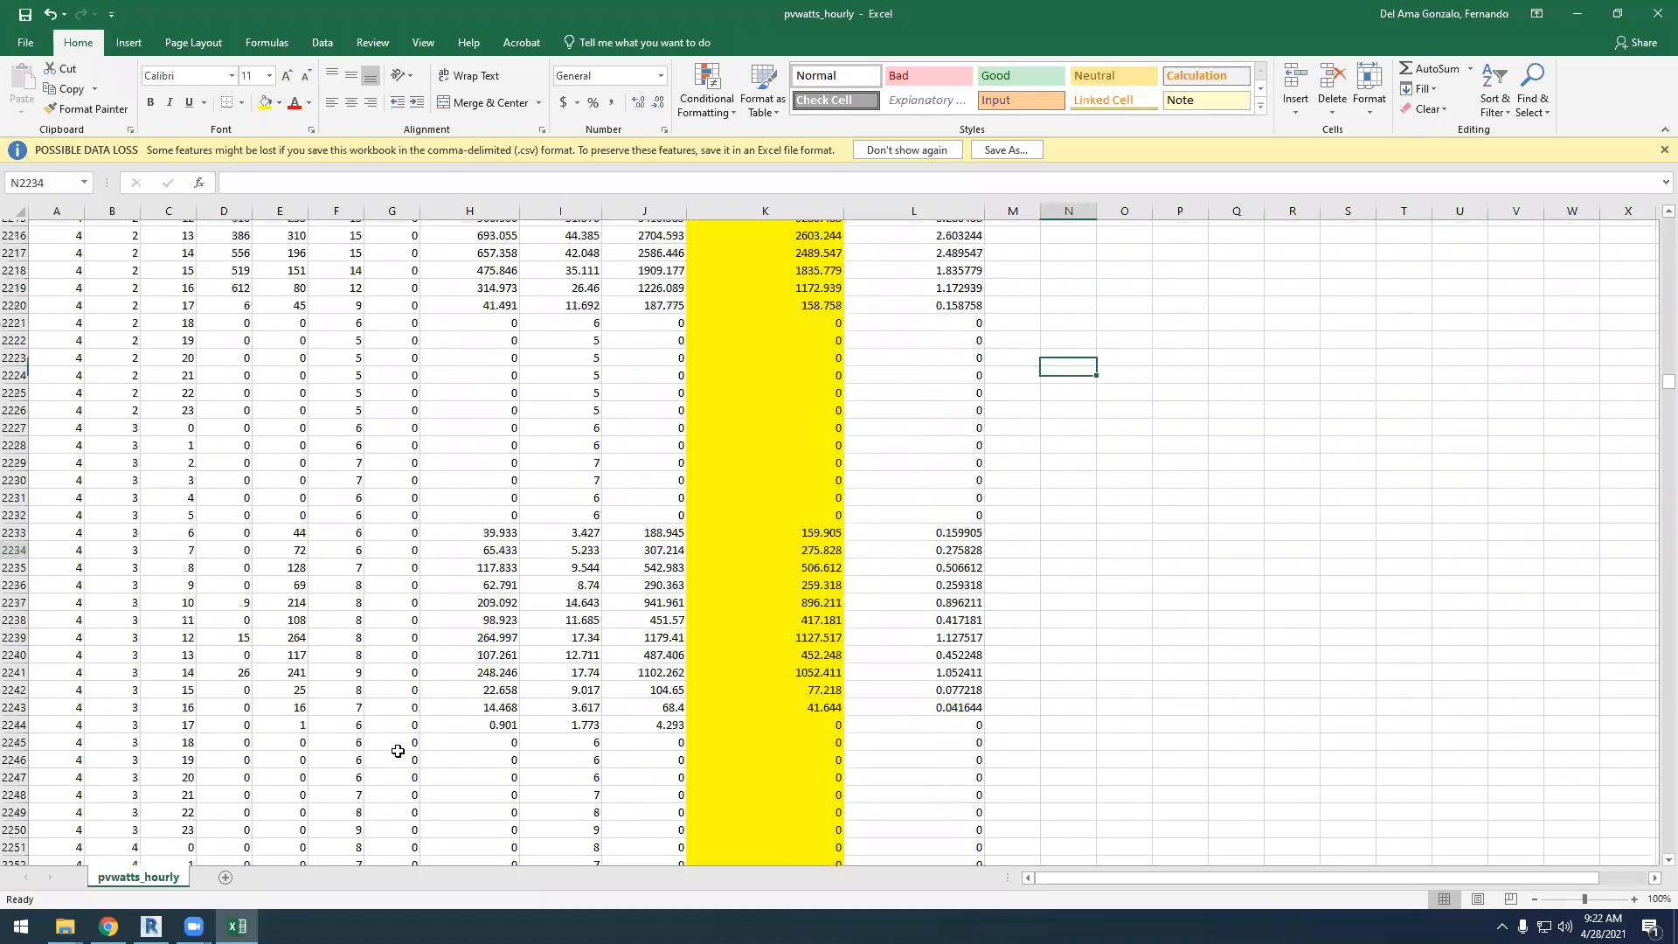
{"action": "scroll", "coordinate": [397, 752], "scroll_direction": "down", "scroll_amount": 20}
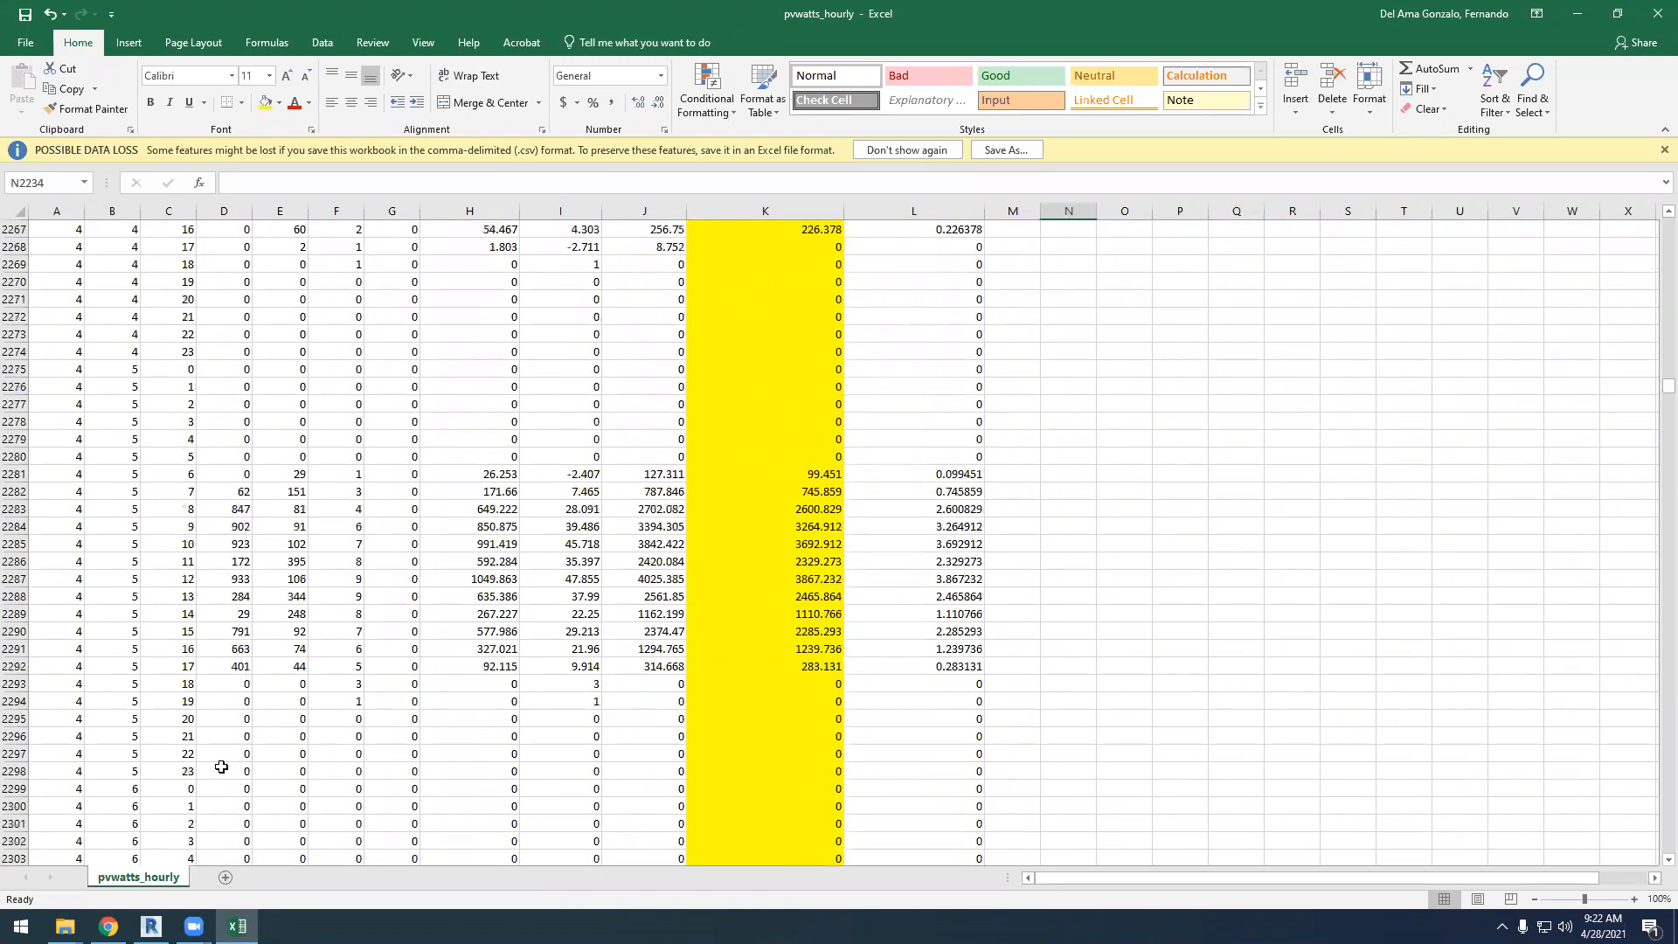
{"action": "key", "text": "Page_Down"}
{"action": "key", "text": "Page_Down"}
{"action": "key", "text": "Page_Down"}
{"action": "key", "text": "Page_Down"}
{"action": "key", "text": "Page_Down"}
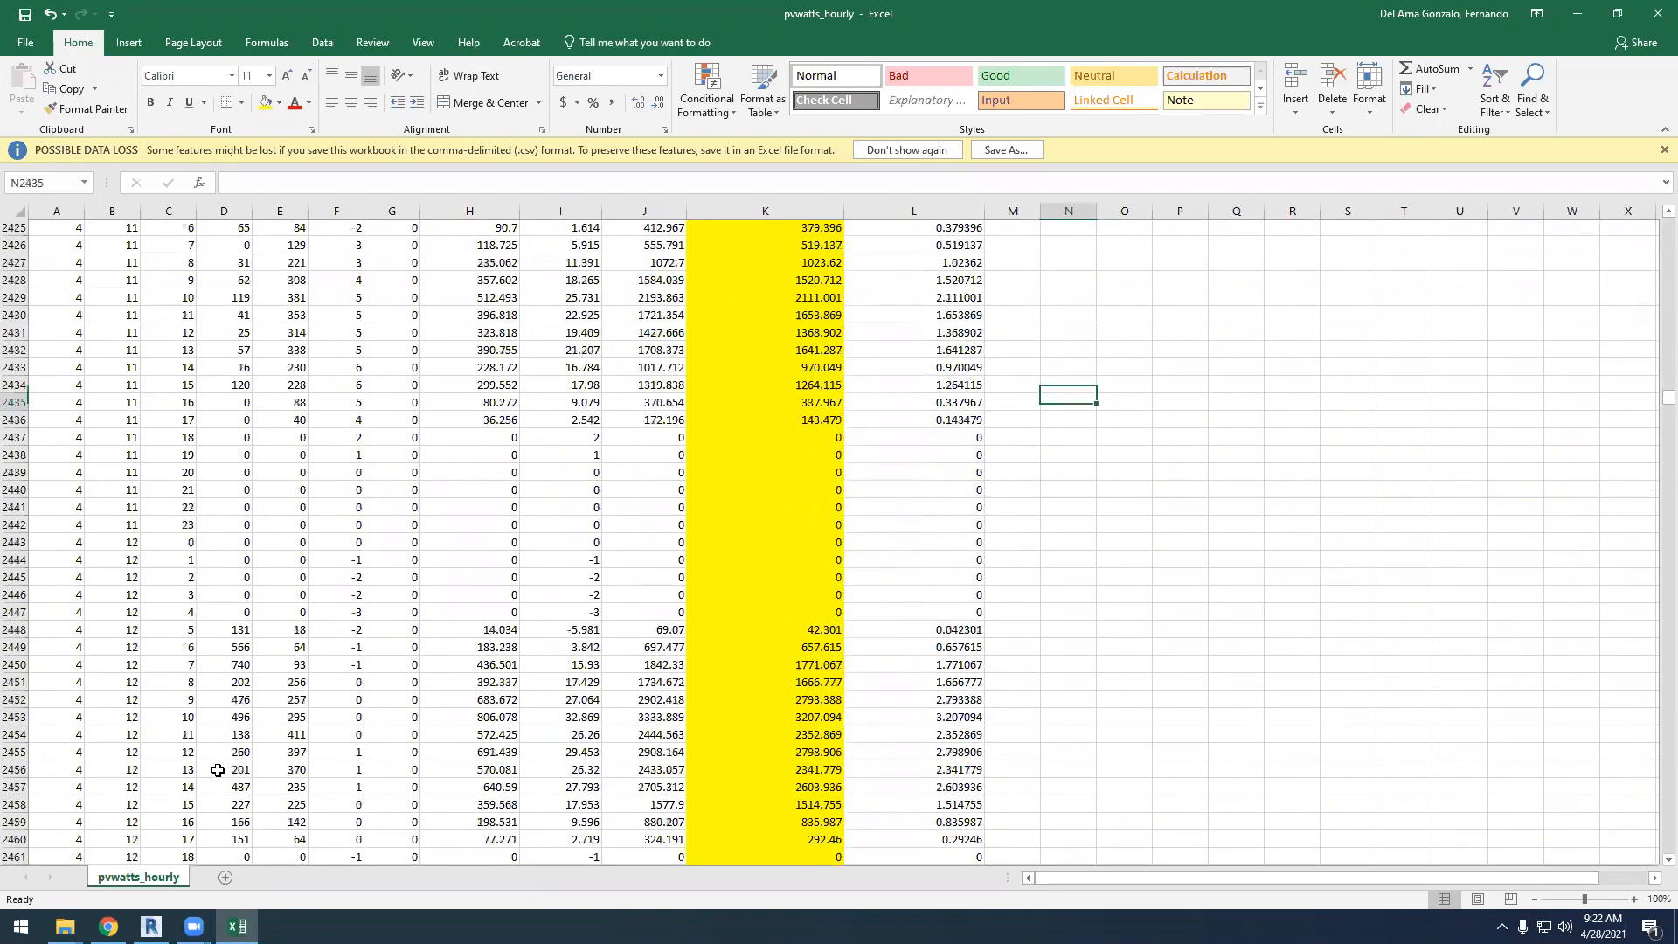
{"action": "key", "text": "Page_Down"}
{"action": "key", "text": "Page_Down"}
{"action": "key", "text": "Page_Down"}
{"action": "key", "text": "Page_Down"}
{"action": "key", "text": "Page_Down"}
{"action": "key", "text": "Page_Down"}
{"action": "key", "text": "Page_Down"}
{"action": "key", "text": "Page_Down"}
{"action": "key", "text": "Page_Down"}
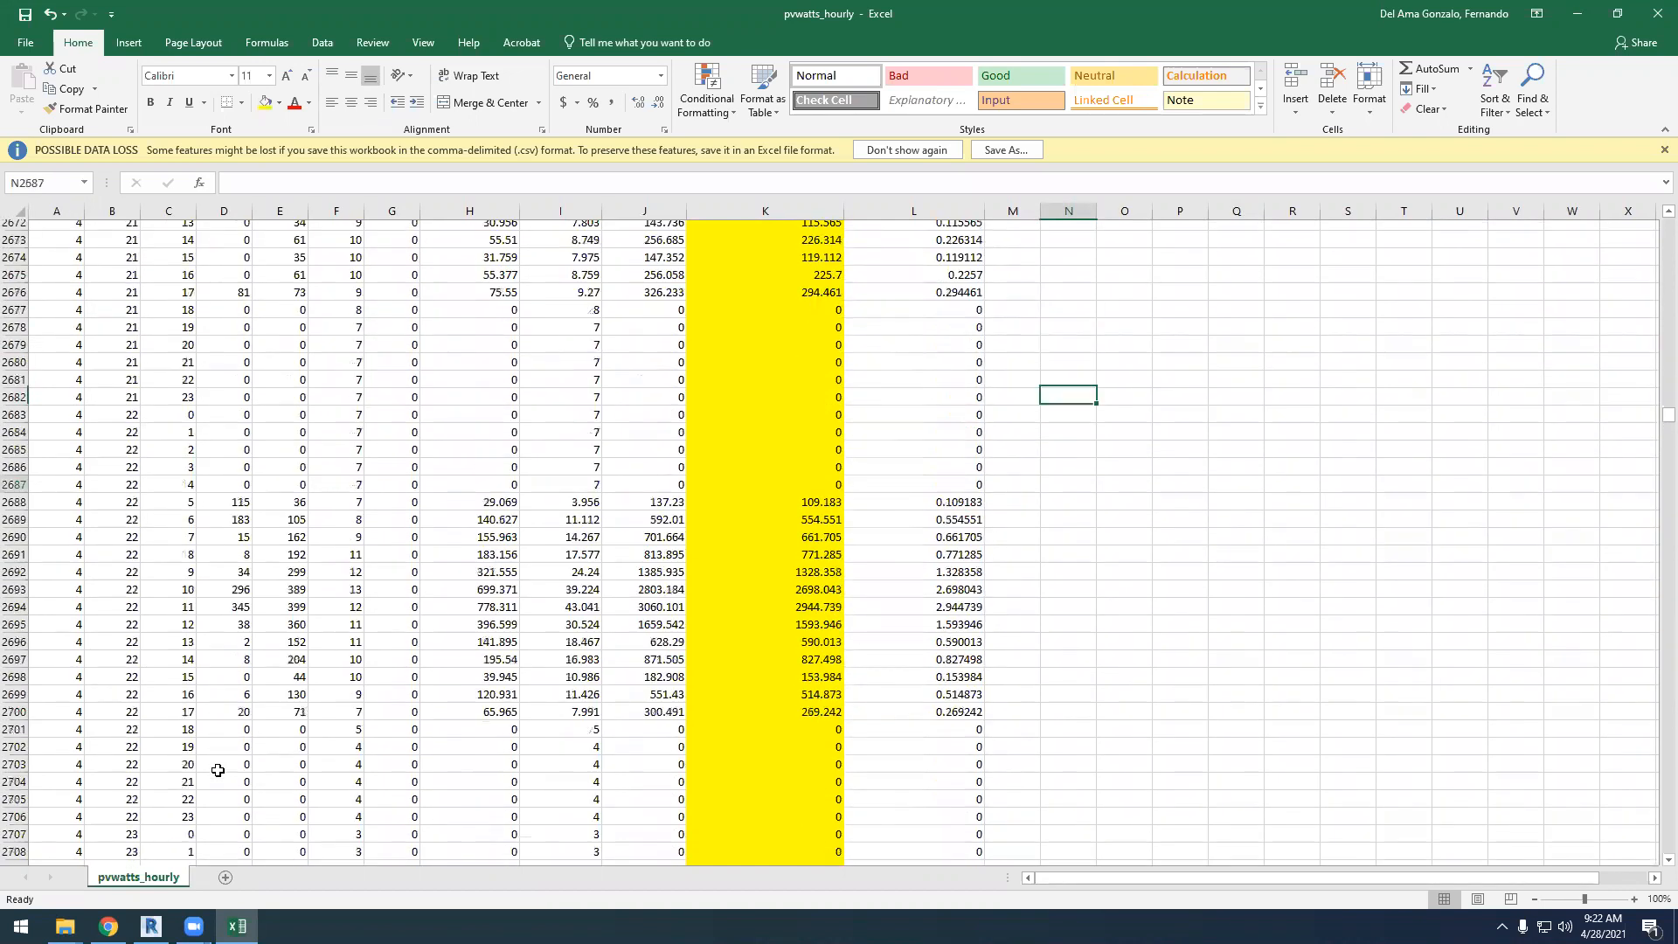
{"action": "scroll", "coordinate": [218, 752], "scroll_direction": "up", "scroll_amount": 4}
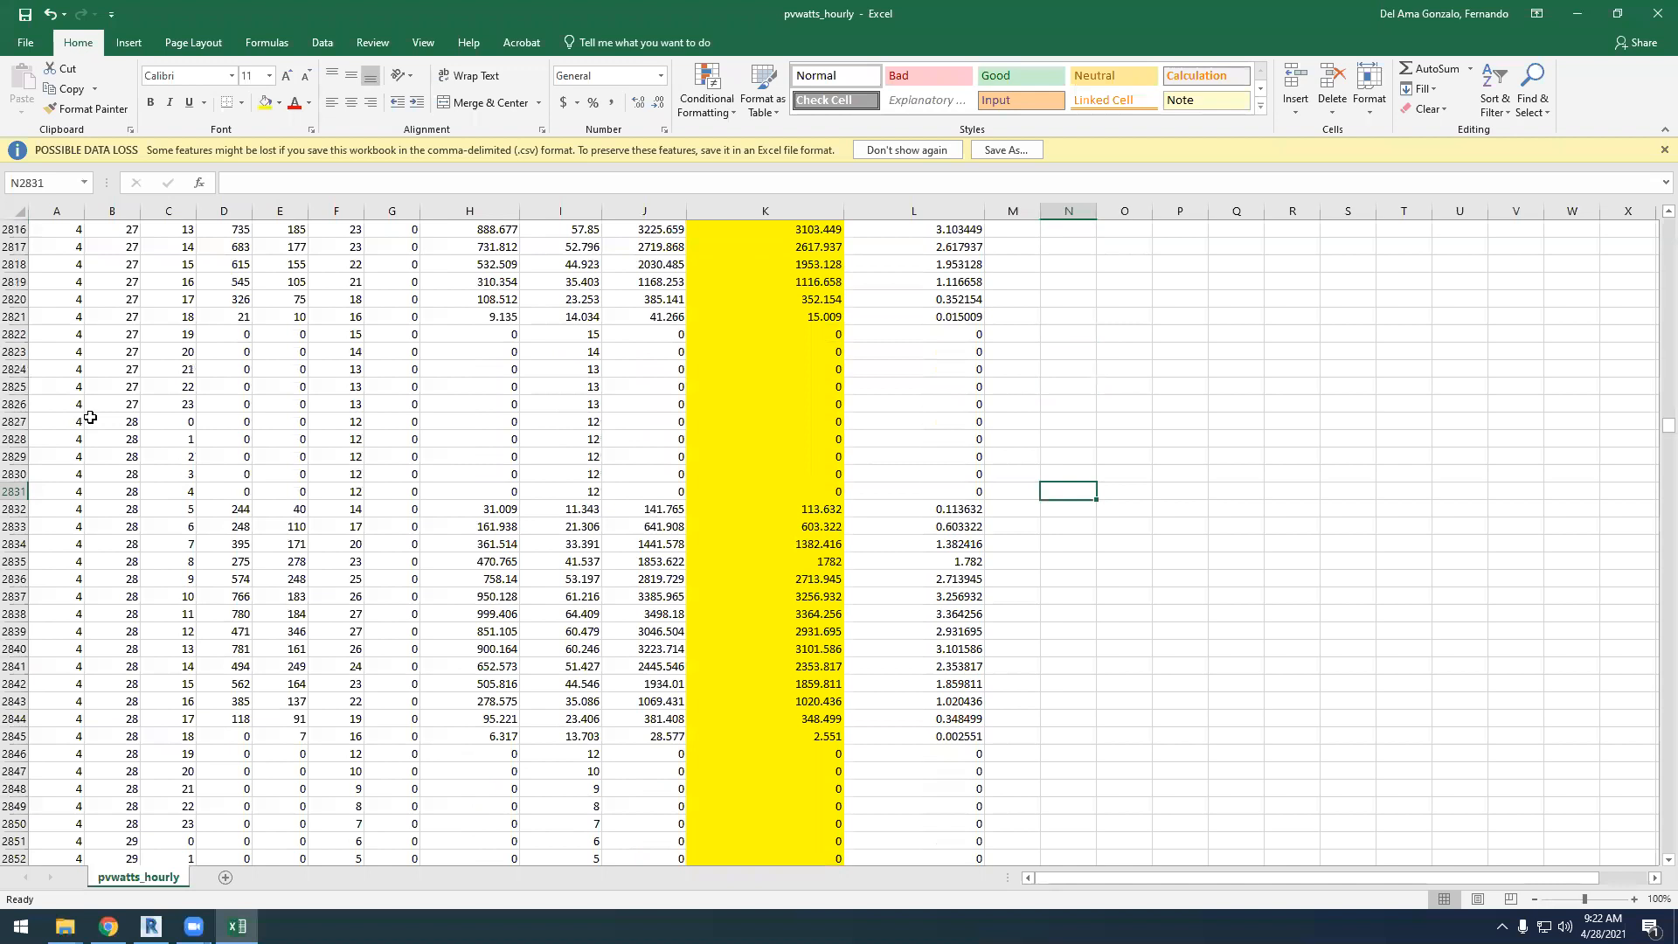
{"action": "left_click", "coordinate": [17, 423]}
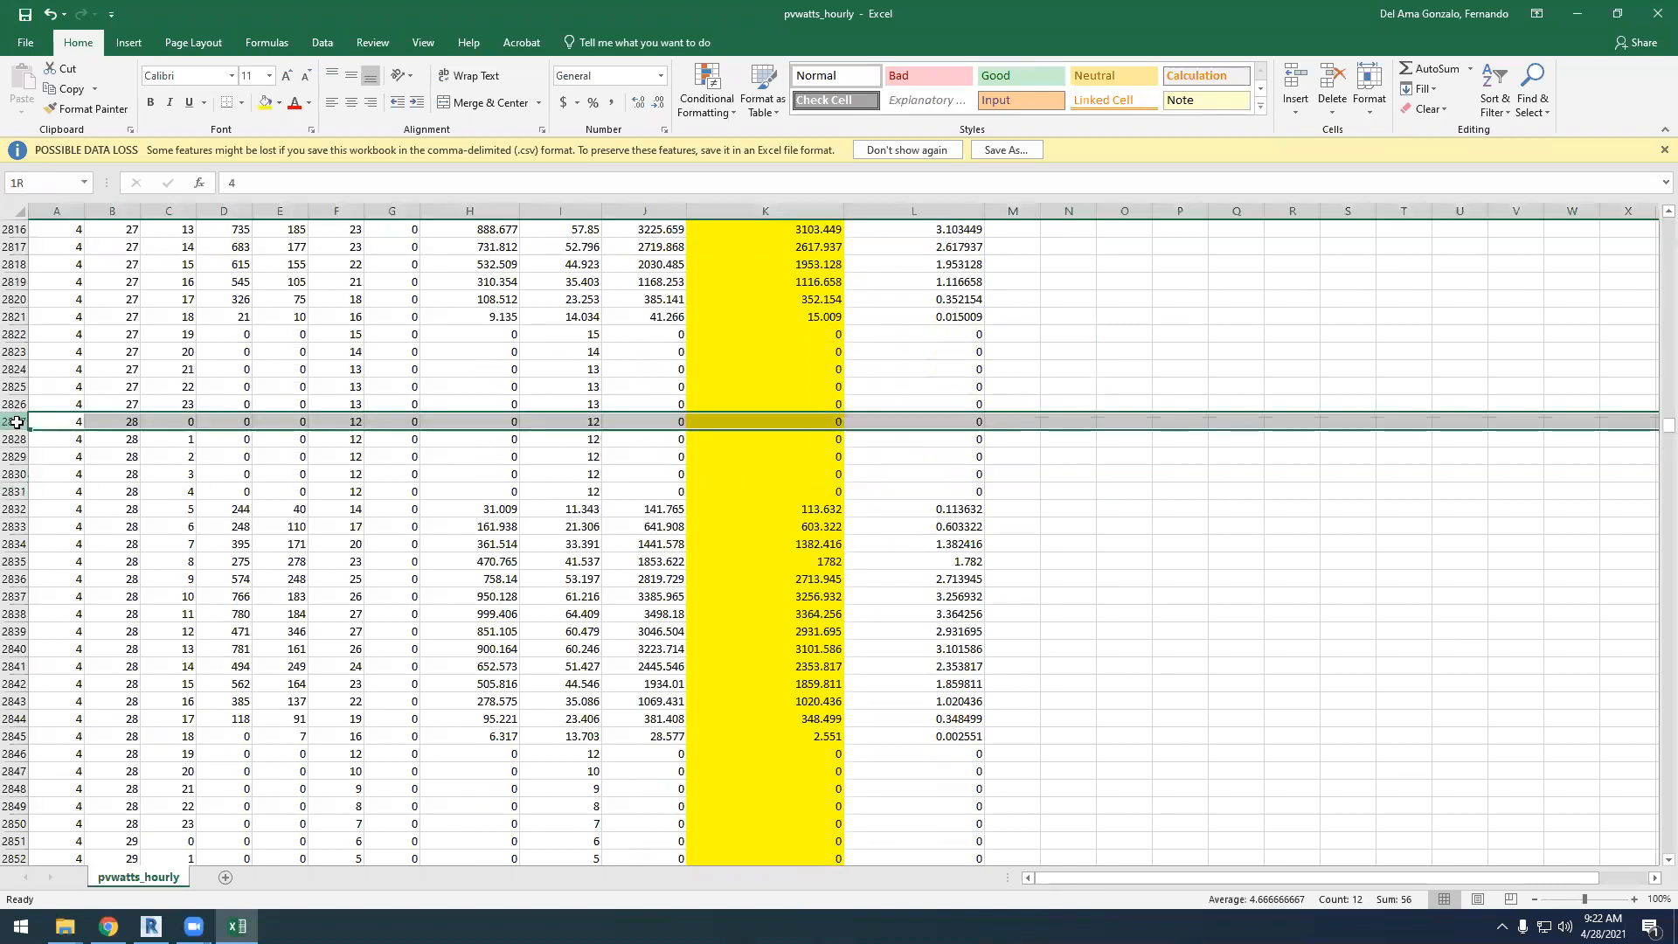
{"action": "left_click_drag", "start_coordinate": [16, 422], "coordinate": [7, 828]}
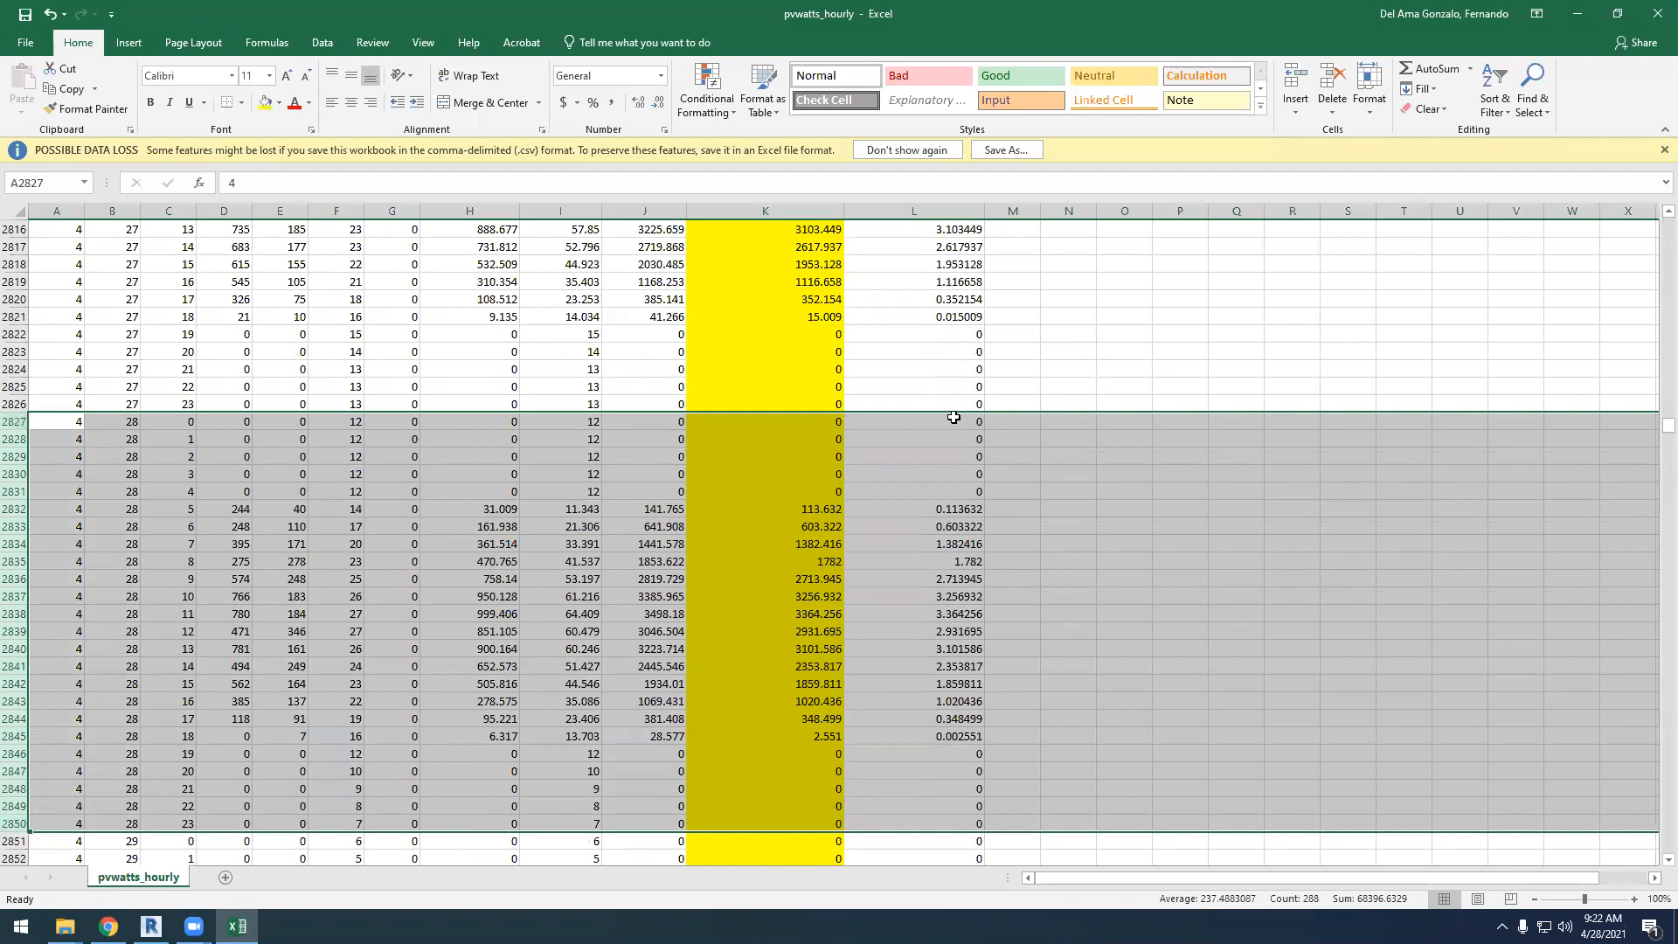
Insert a 2-D clustered column chart of the April 28 kWh values in L2827:L2850
{"action": "left_click_drag", "start_coordinate": [954, 417], "coordinate": [958, 825]}
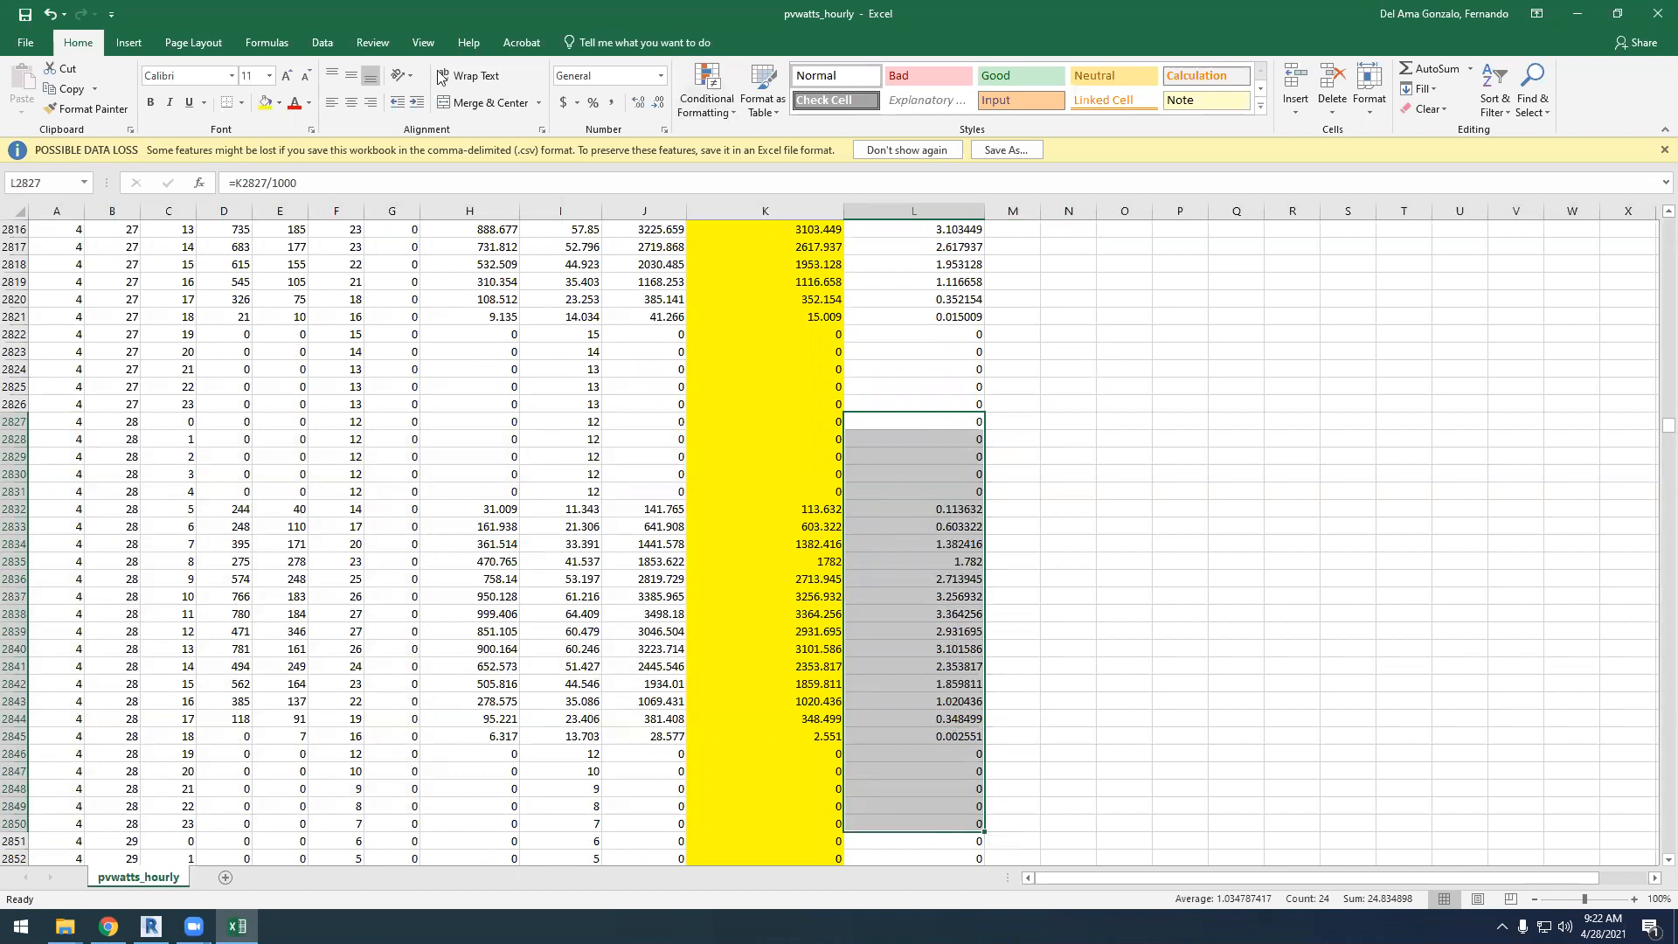
{"action": "left_click", "coordinate": [127, 44]}
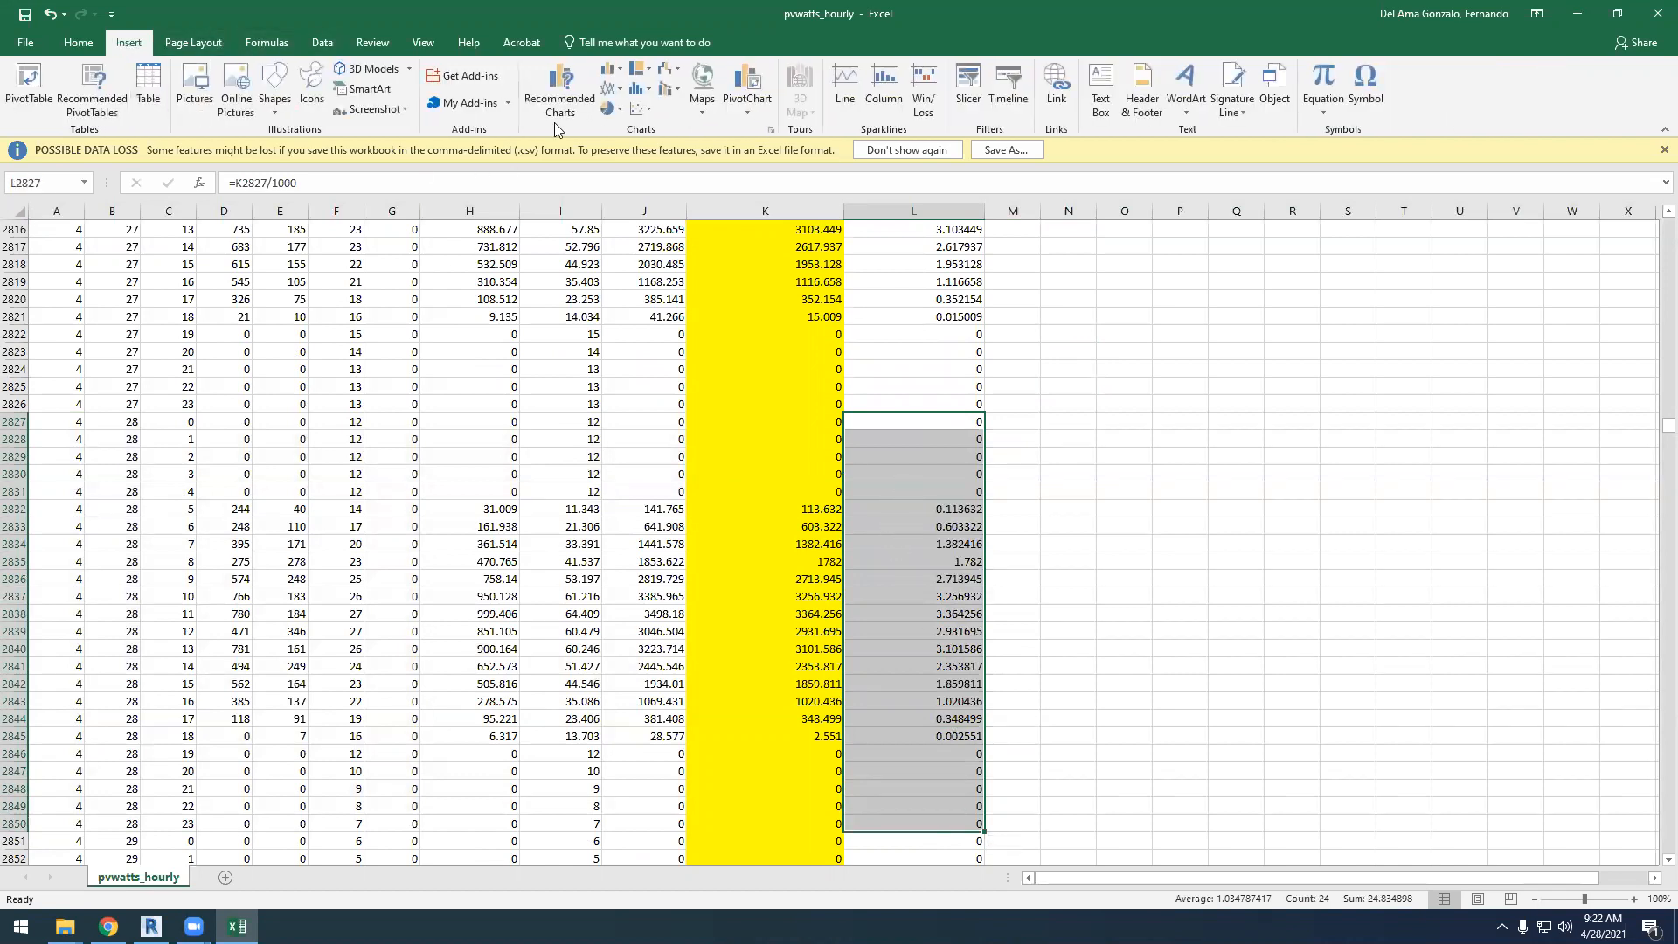
{"action": "left_click", "coordinate": [609, 69]}
{"action": "left_click", "coordinate": [623, 124]}
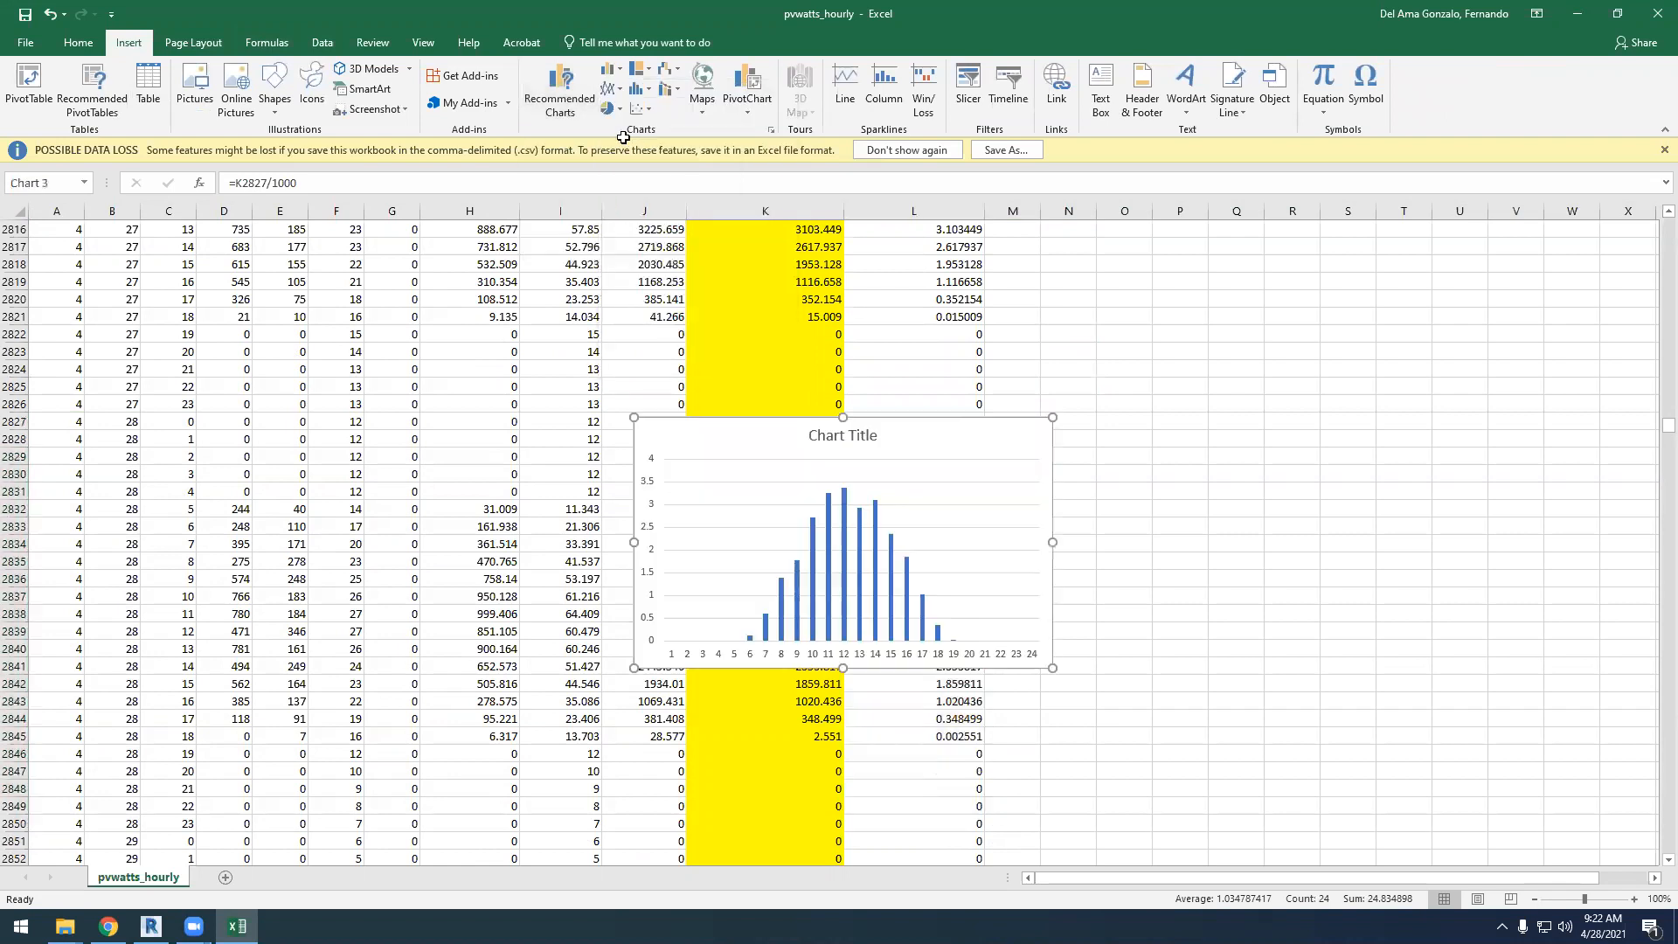
Move the April 28 chart up and enlarge it to span roughly columns J to U, leaving it deselected
{"action": "left_click_drag", "start_coordinate": [957, 437], "coordinate": [950, 303]}
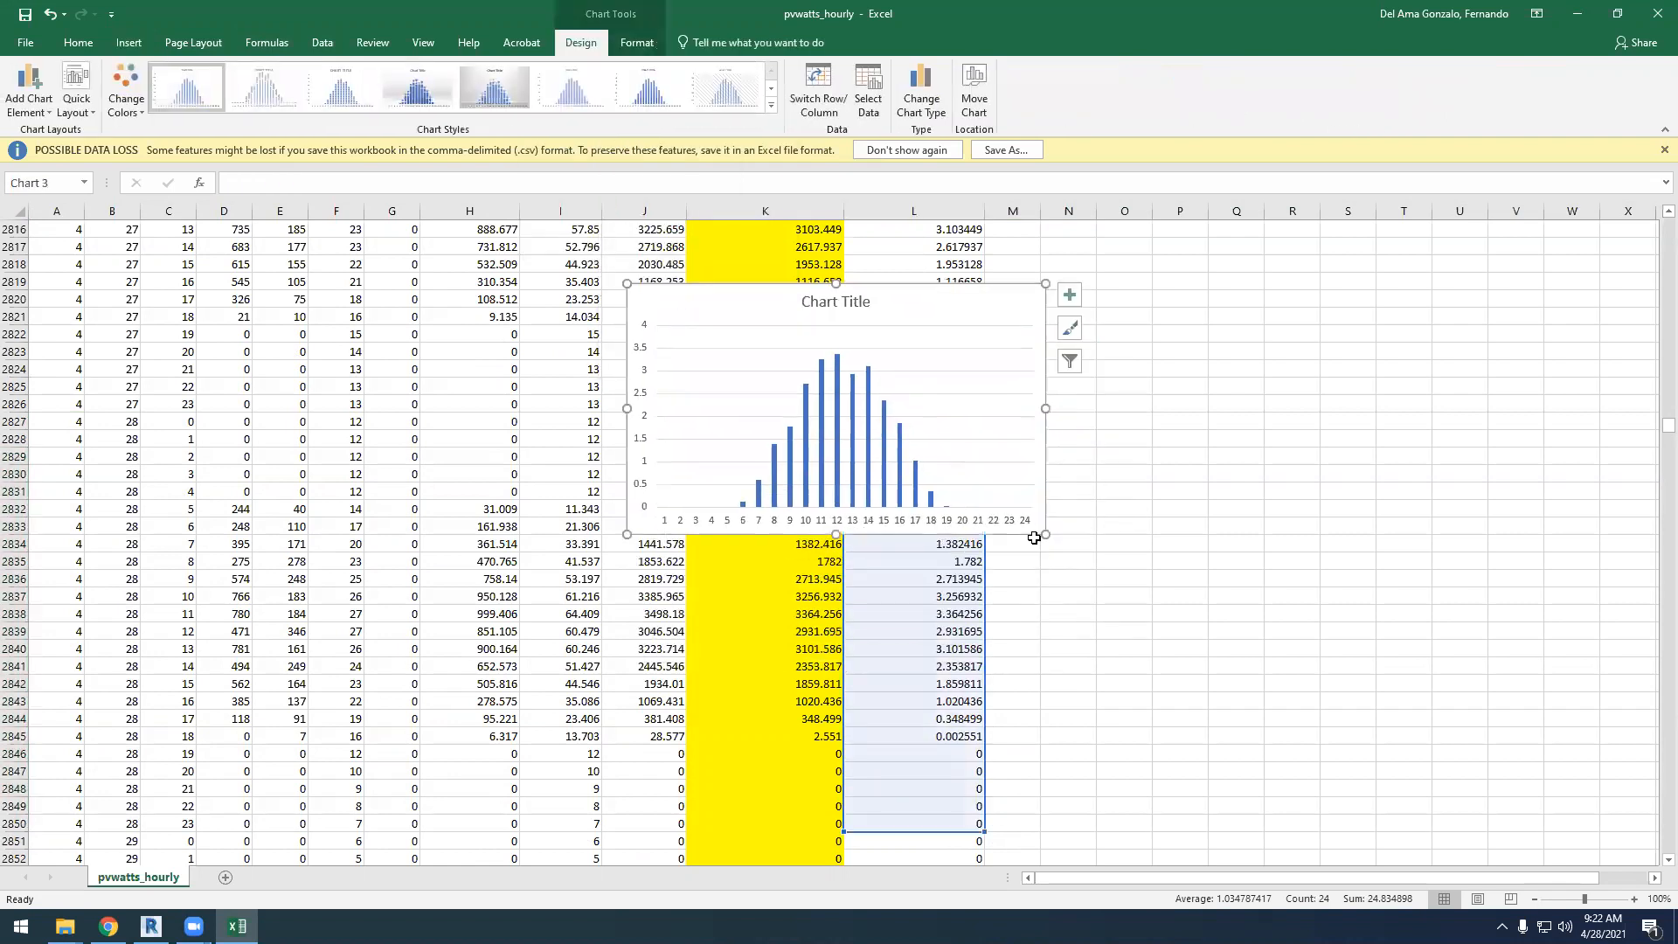
{"action": "left_click_drag", "start_coordinate": [1046, 535], "coordinate": [1430, 739]}
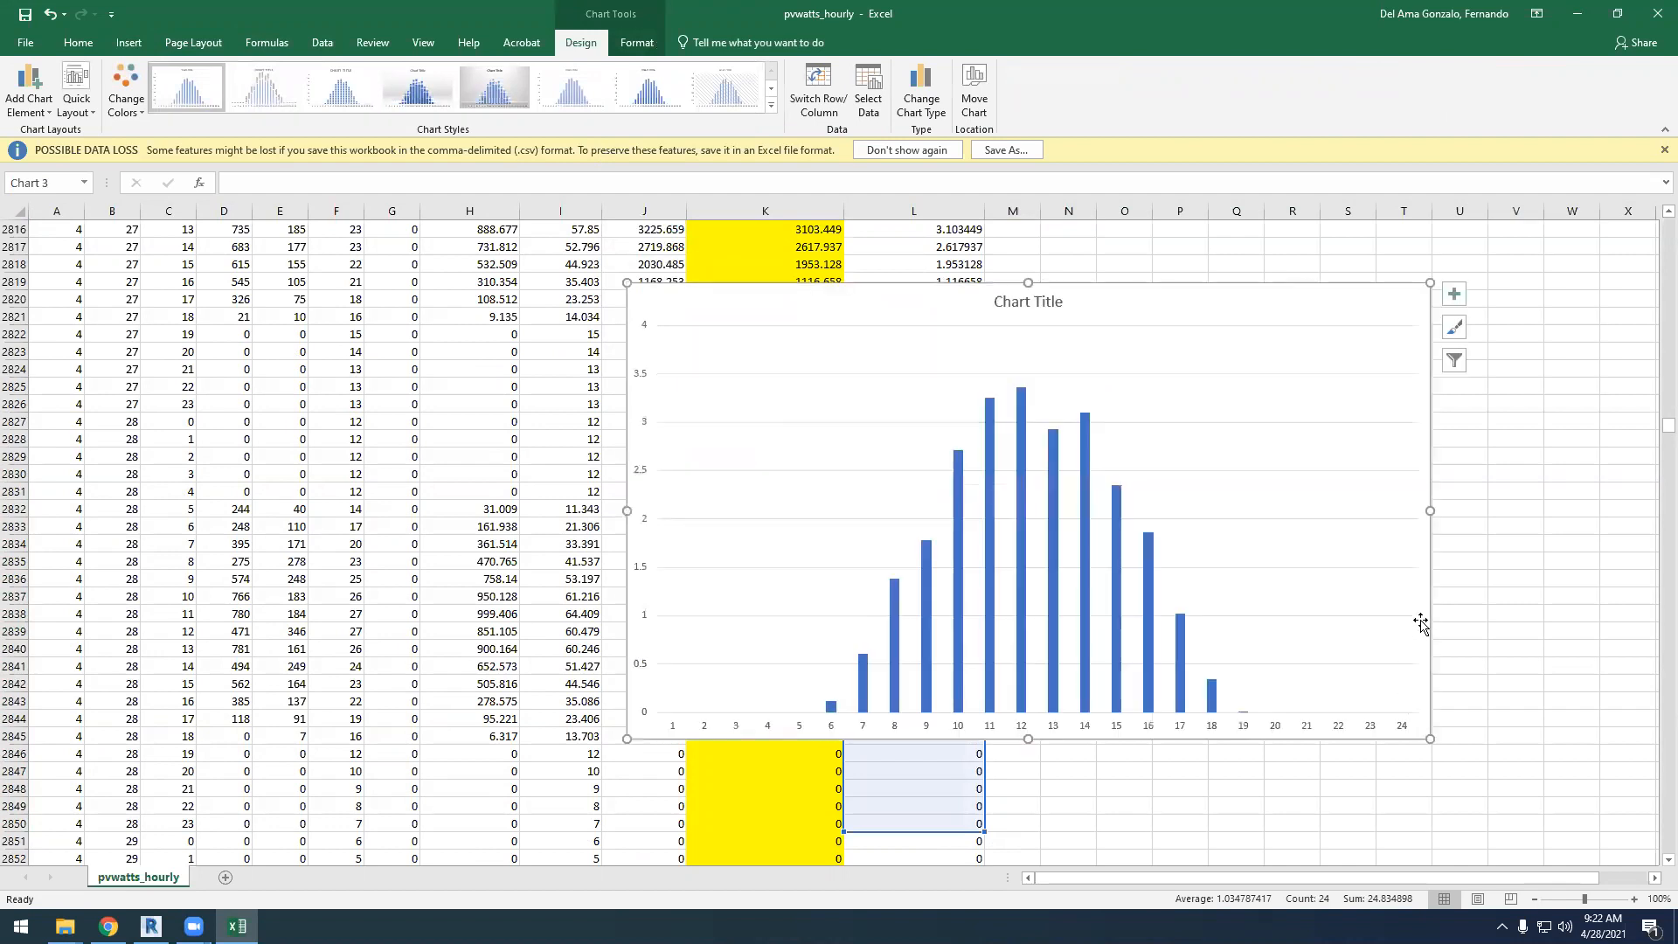
{"action": "left_click", "coordinate": [1508, 621]}
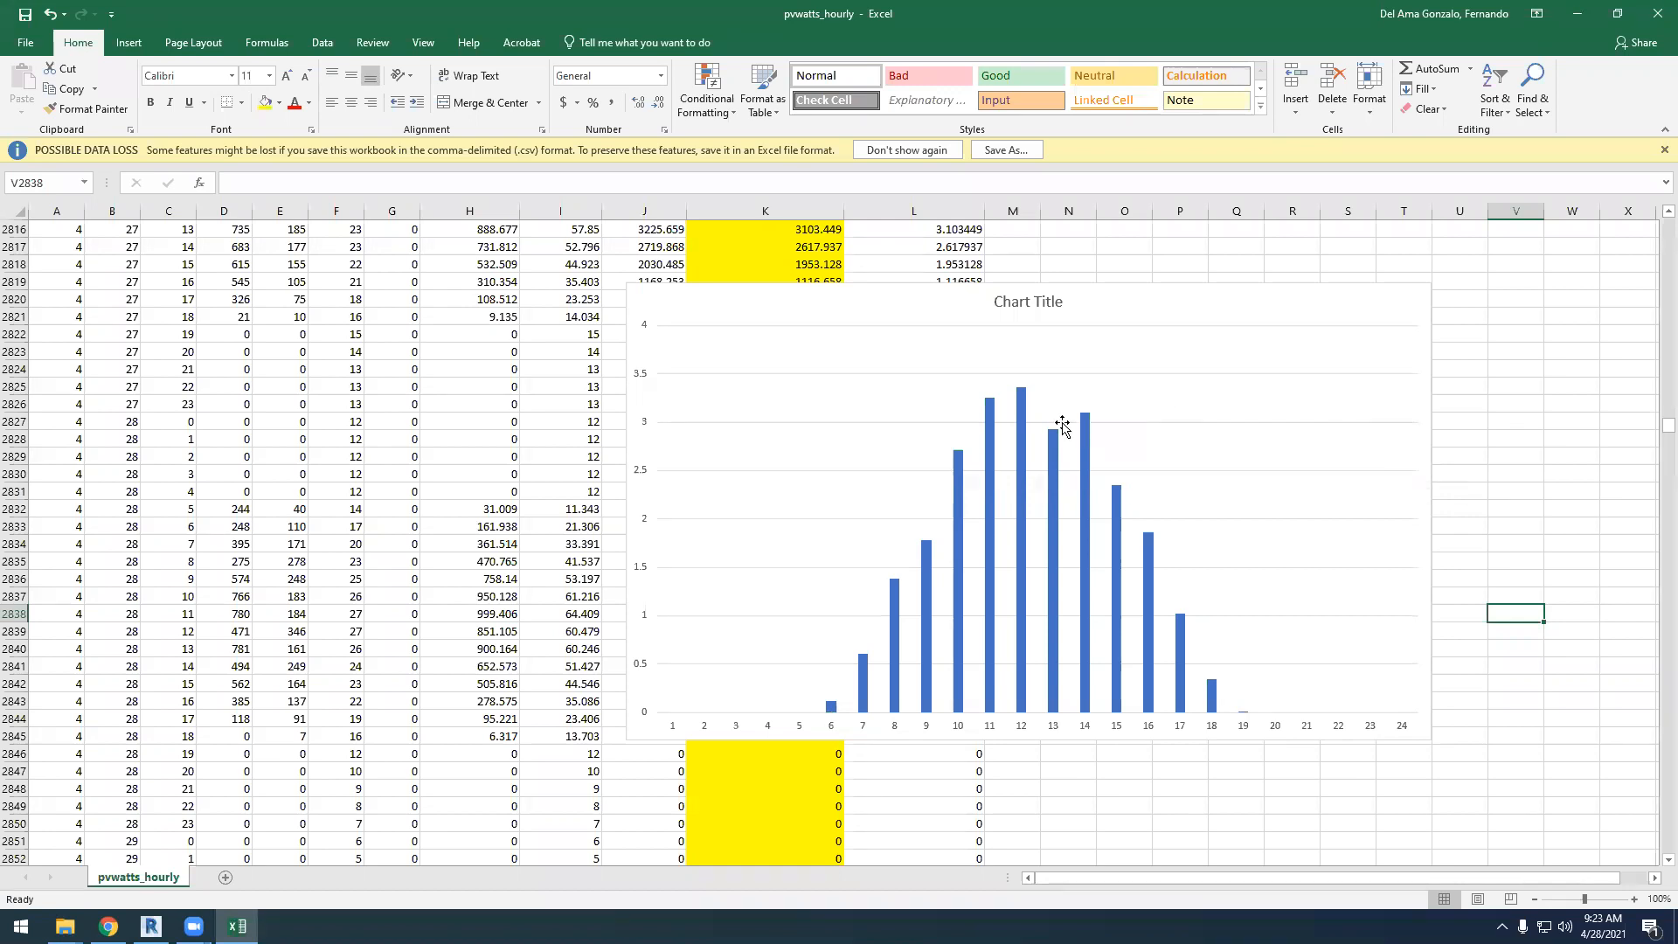
Shift the April 28 chart right and down, and fill rows 2827 to 2850 with orange
{"action": "mouse_move", "coordinate": [1025, 397]}
{"action": "left_click_drag", "start_coordinate": [995, 280], "coordinate": [1148, 356]}
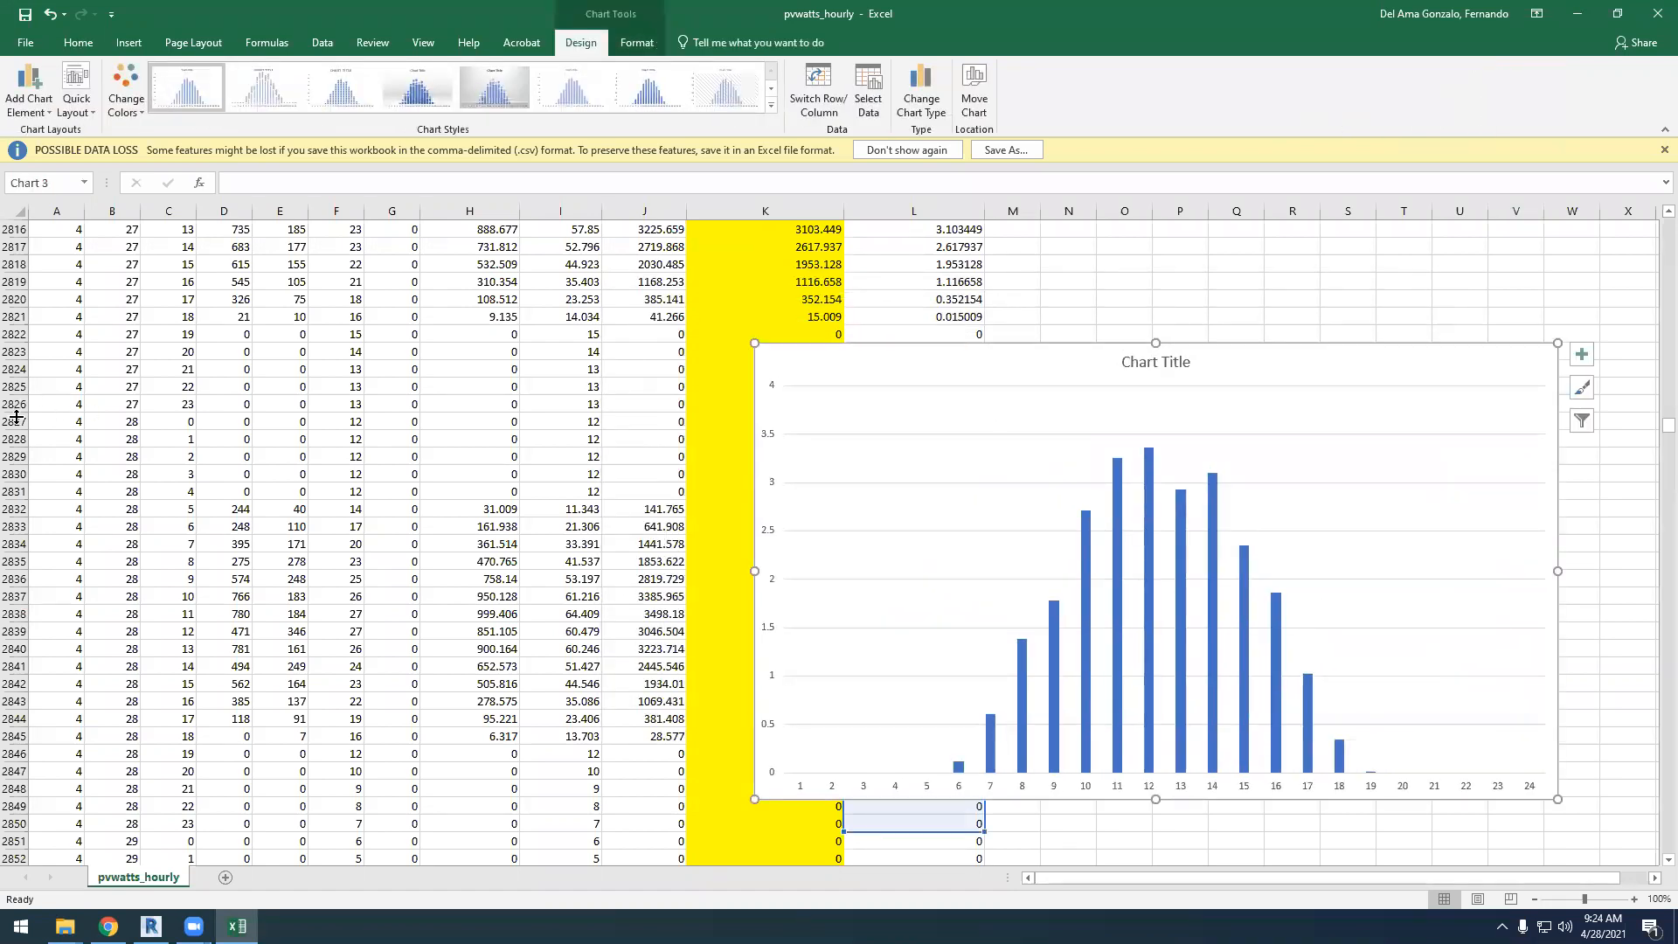
{"action": "left_click_drag", "start_coordinate": [13, 421], "coordinate": [6, 826]}
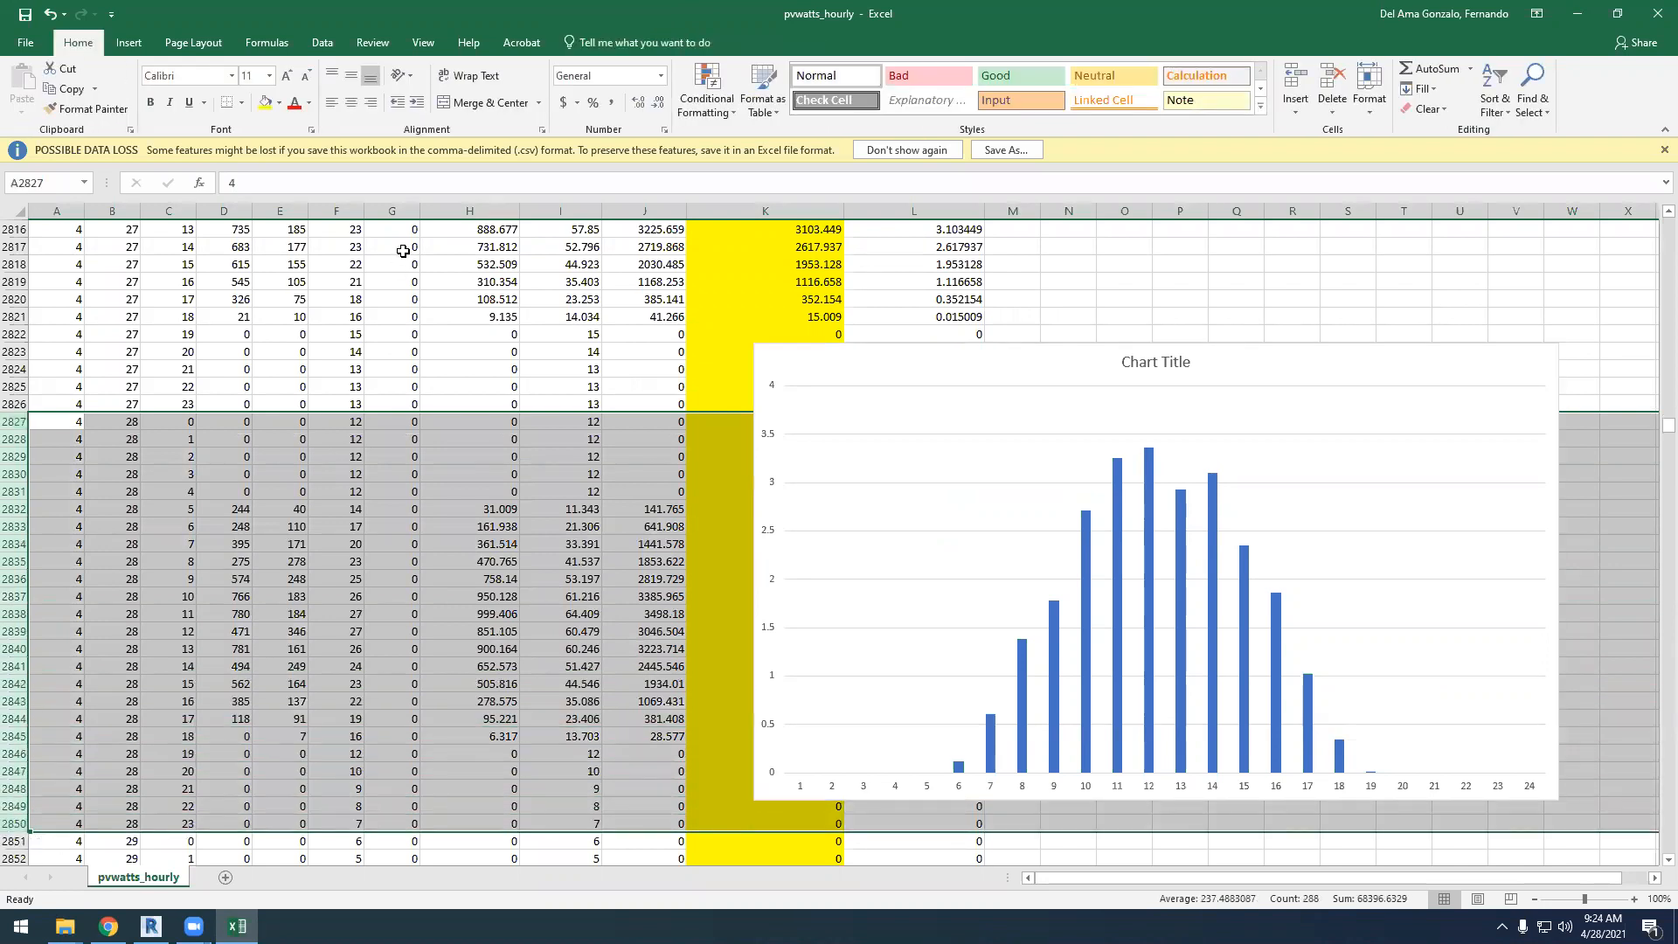
{"action": "left_click", "coordinate": [279, 102]}
{"action": "left_click", "coordinate": [294, 240]}
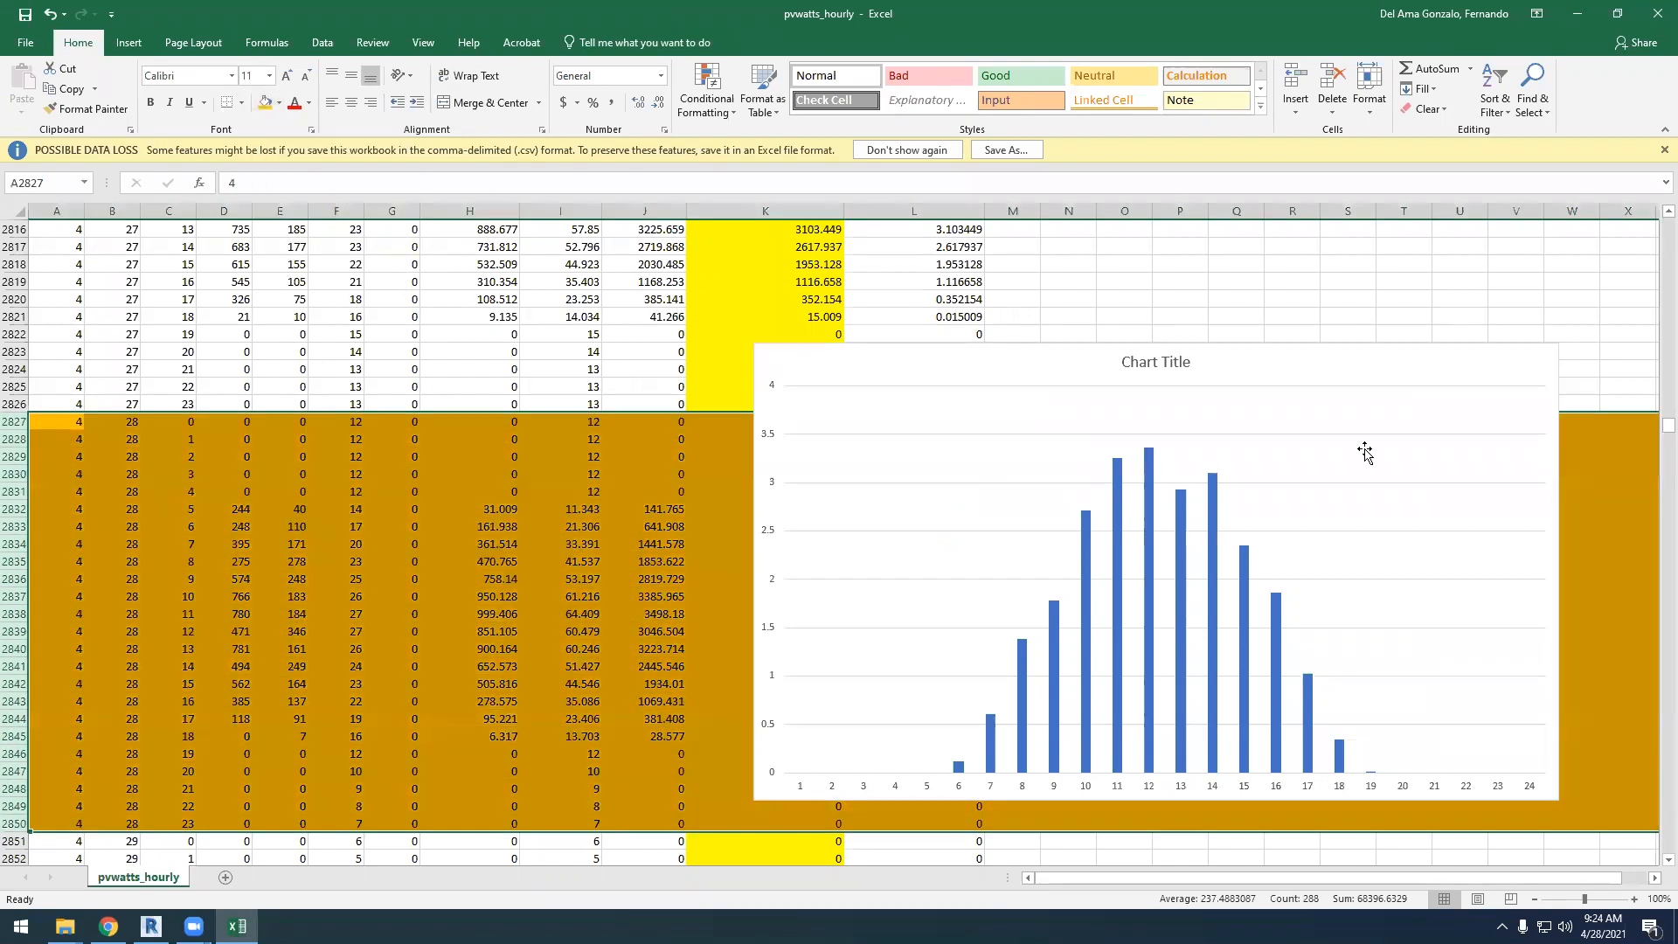
Move the April 28 chart right to start in column O, leaving columns K to N uncovered
{"action": "left_click_drag", "start_coordinate": [1326, 351], "coordinate": [1404, 372]}
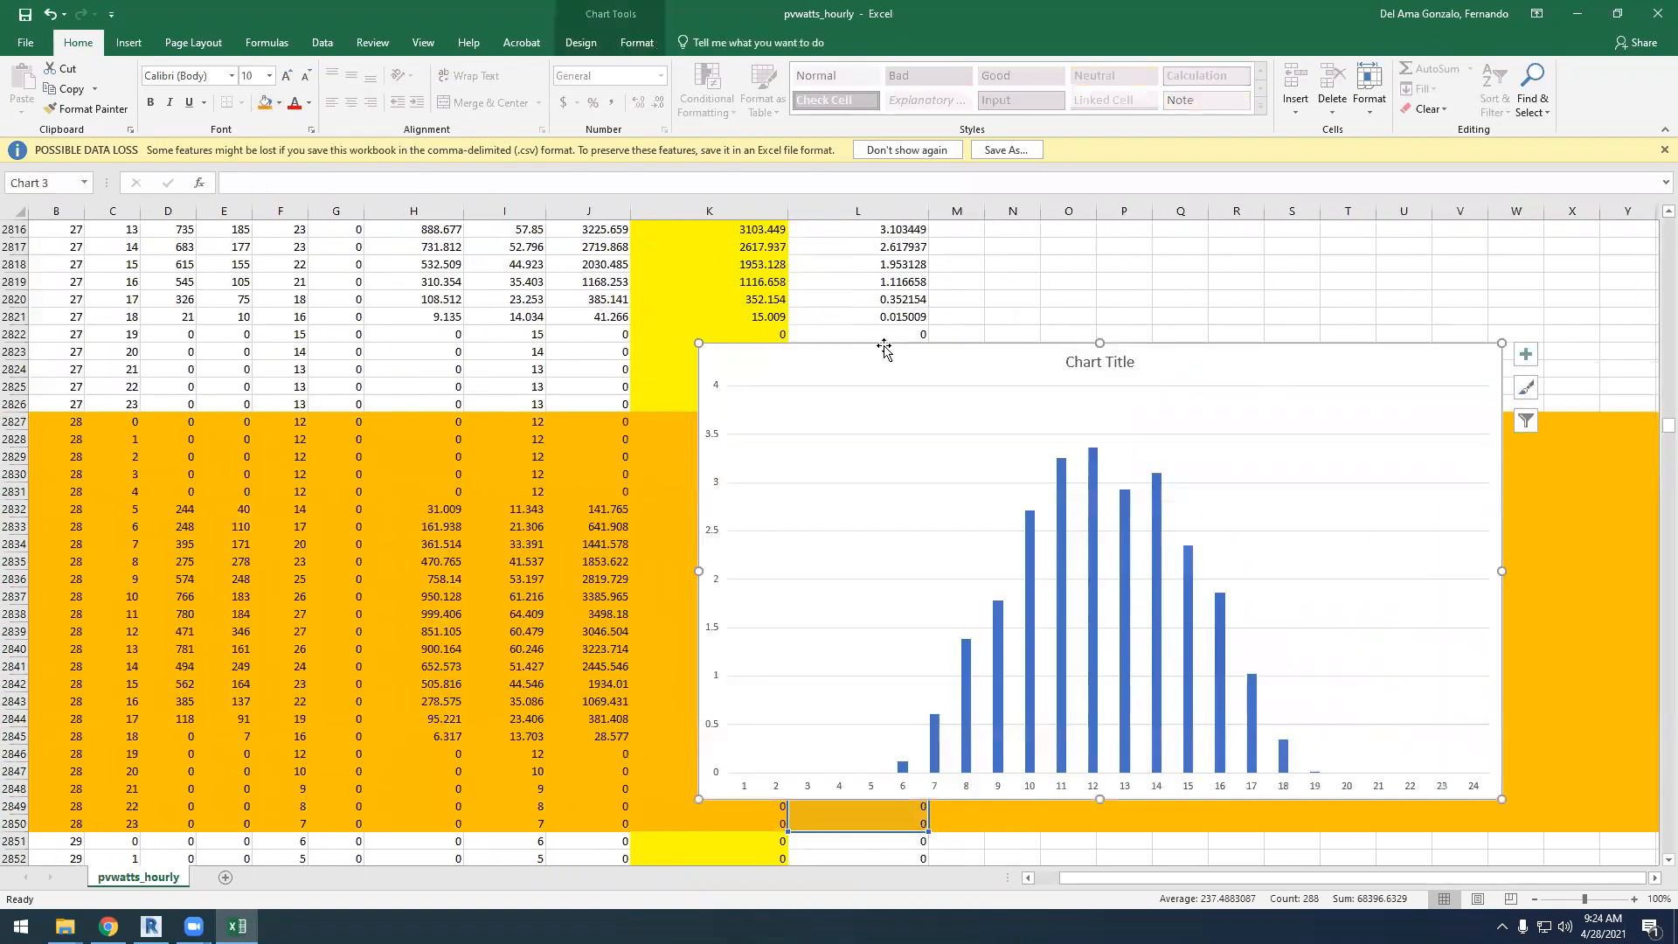
{"action": "left_click_drag", "start_coordinate": [1153, 348], "coordinate": [1501, 359]}
{"action": "left_click_drag", "start_coordinate": [1184, 876], "coordinate": [1214, 878]}
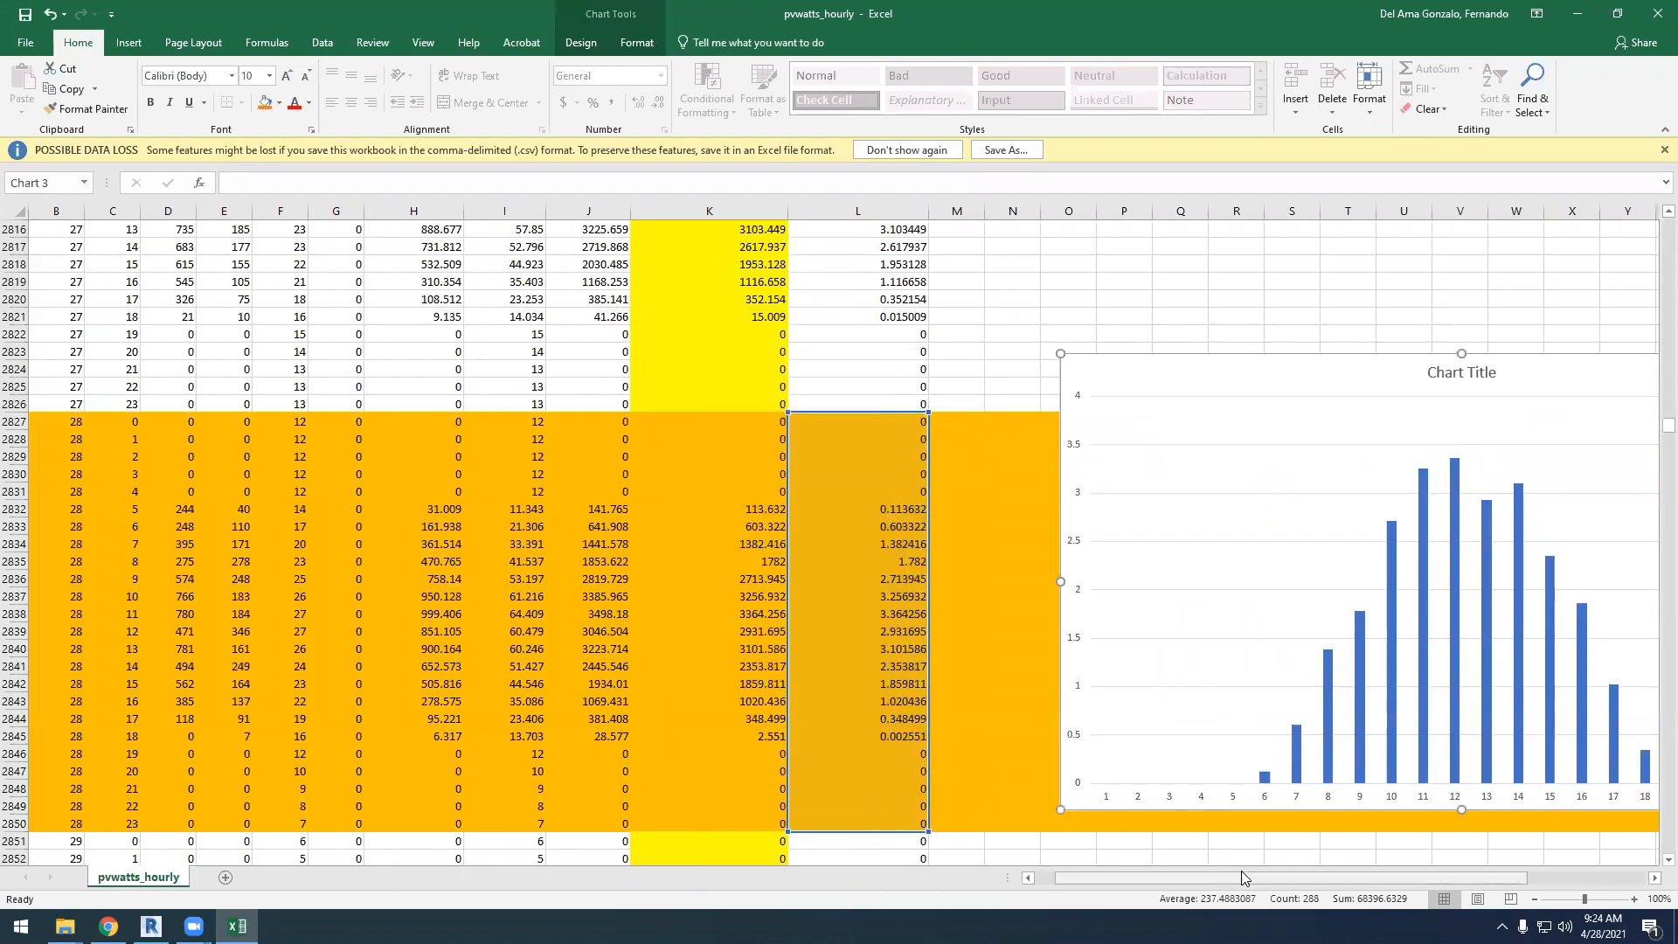
{"action": "left_click", "coordinate": [1653, 881]}
{"action": "left_click", "coordinate": [918, 507]}
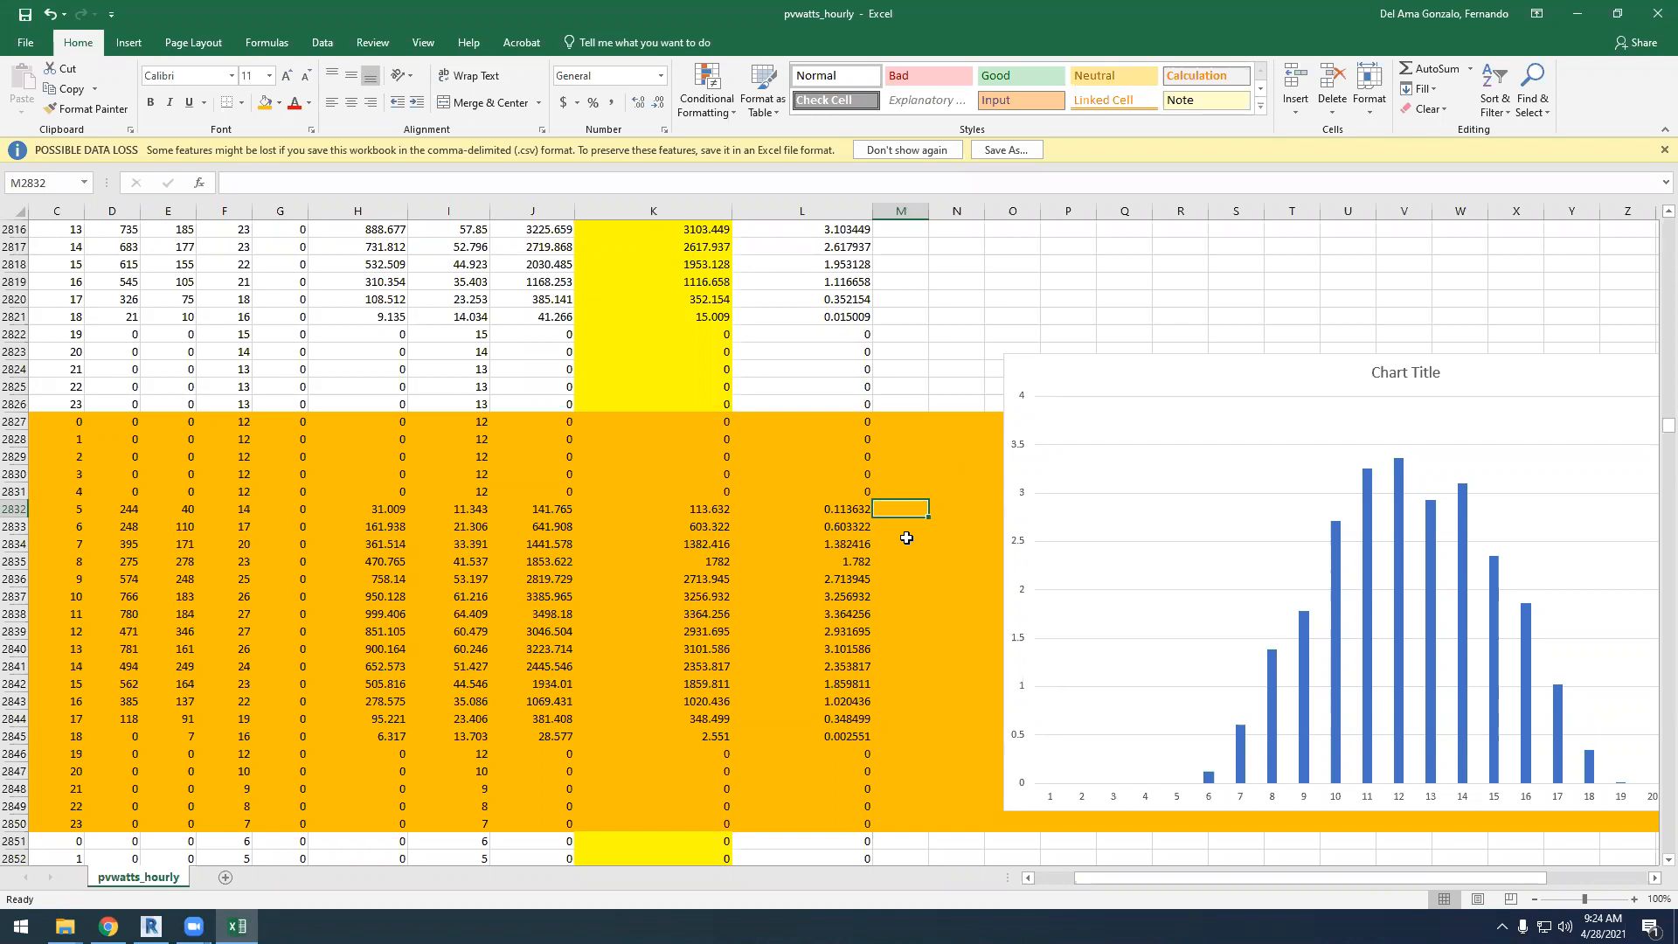
Enter 0 in cells M2827 through M2833 beside the first April 28 hourly kWh values
{"action": "left_click", "coordinate": [934, 421]}
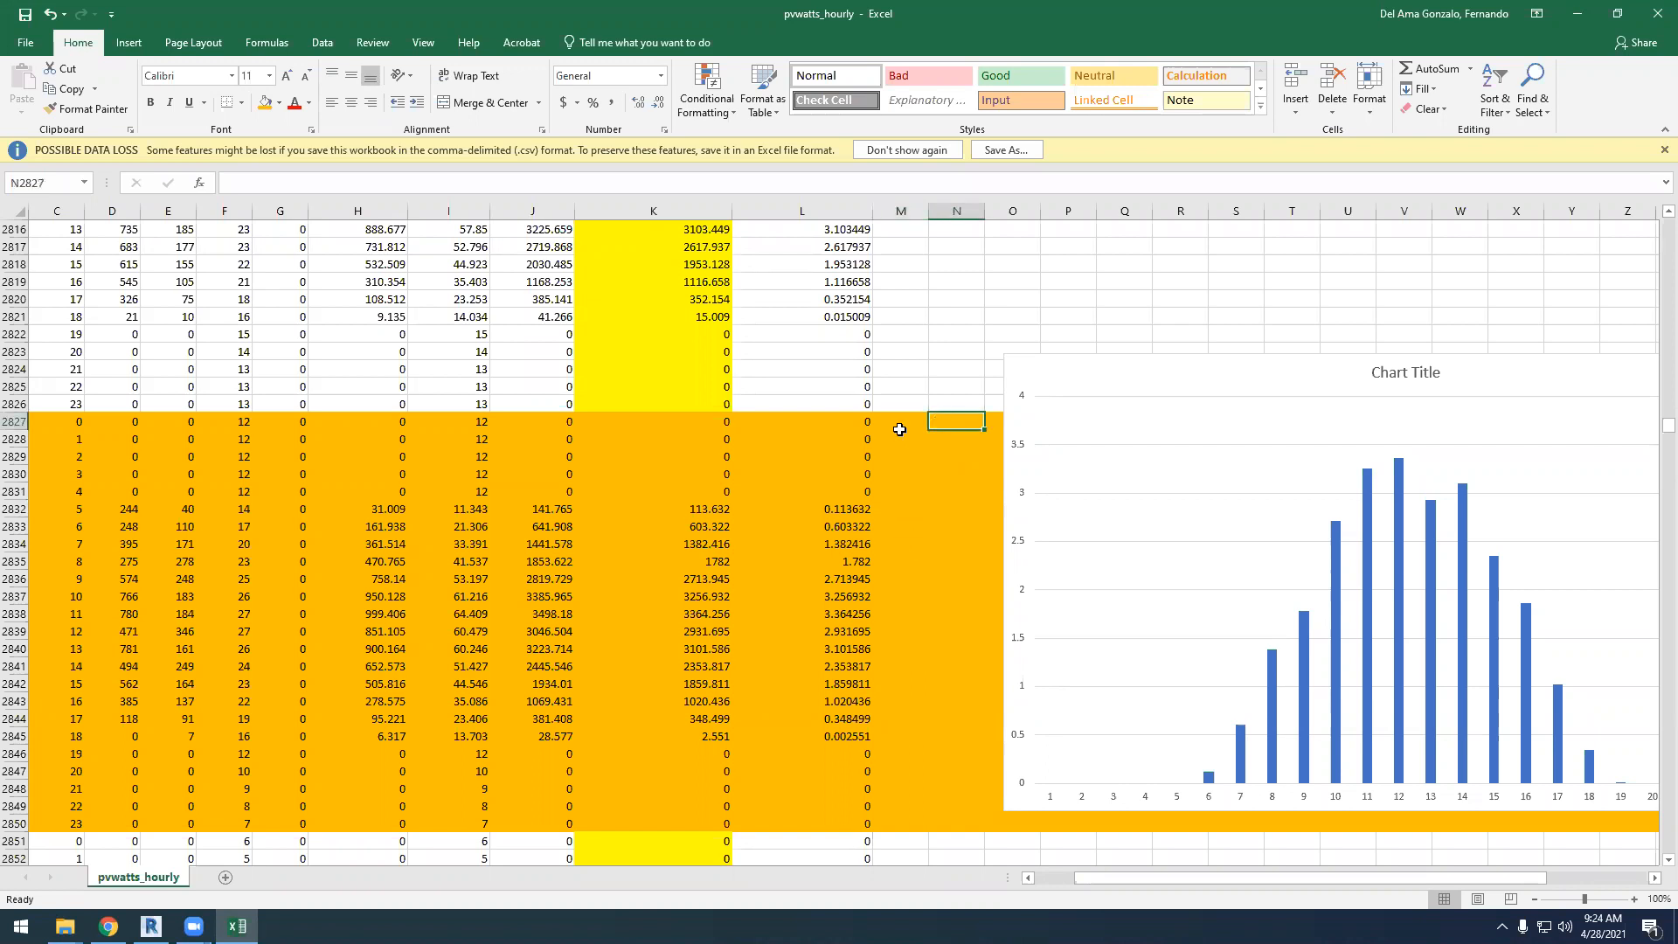
{"action": "left_click", "coordinate": [899, 417]}
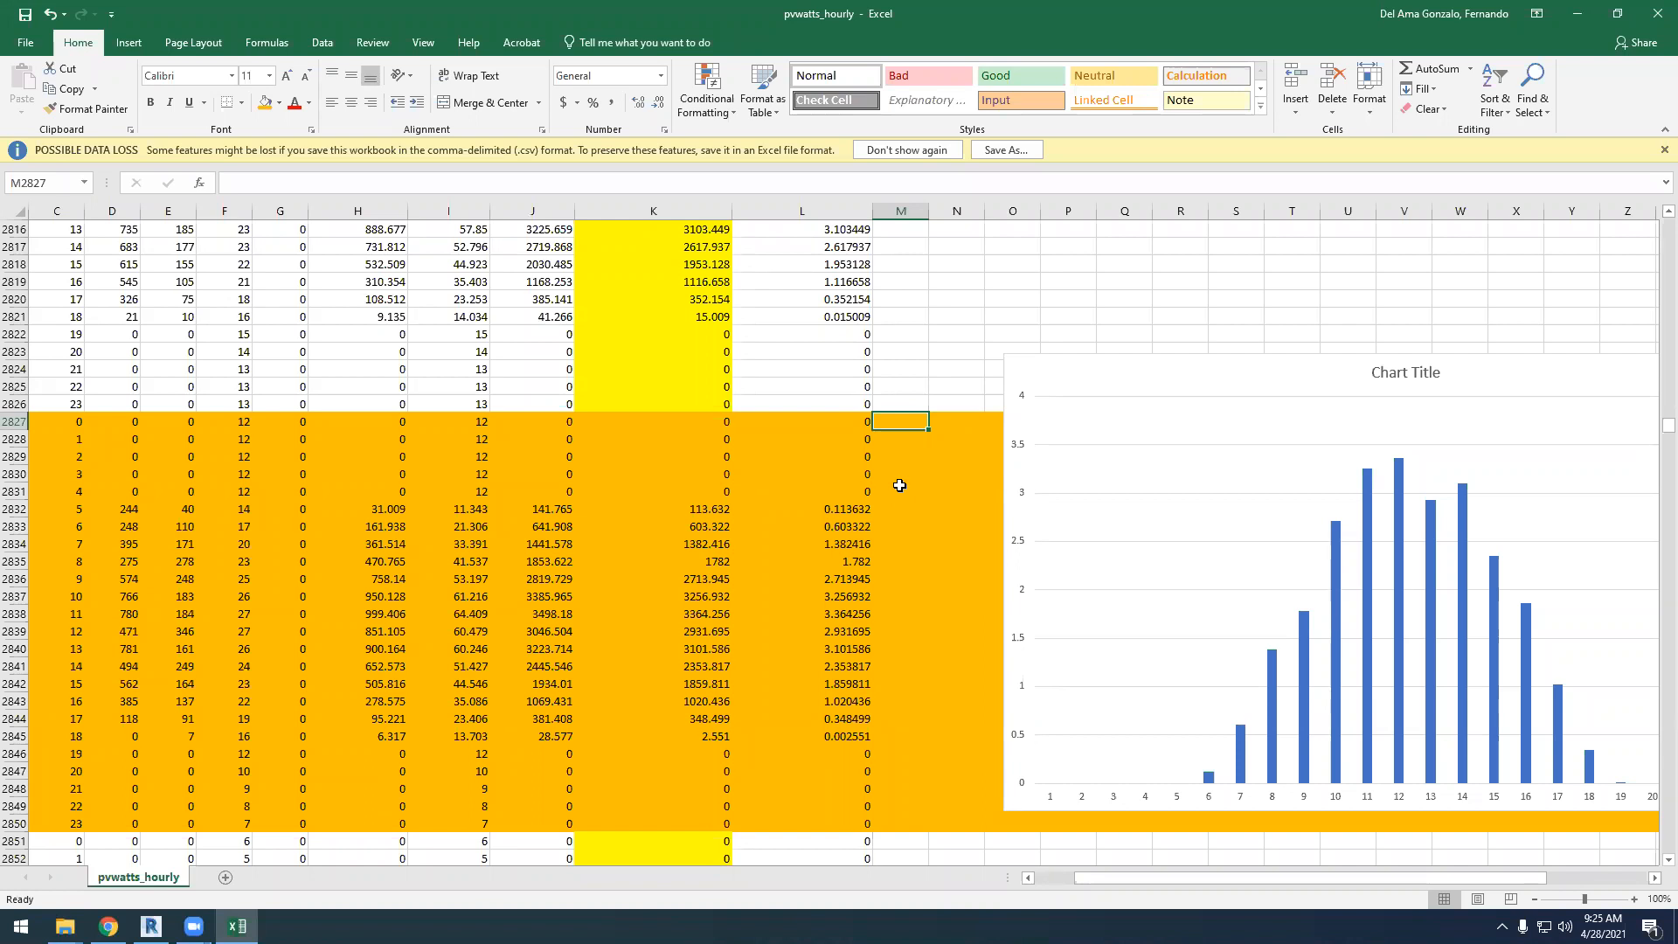
{"action": "type", "text": "0"}
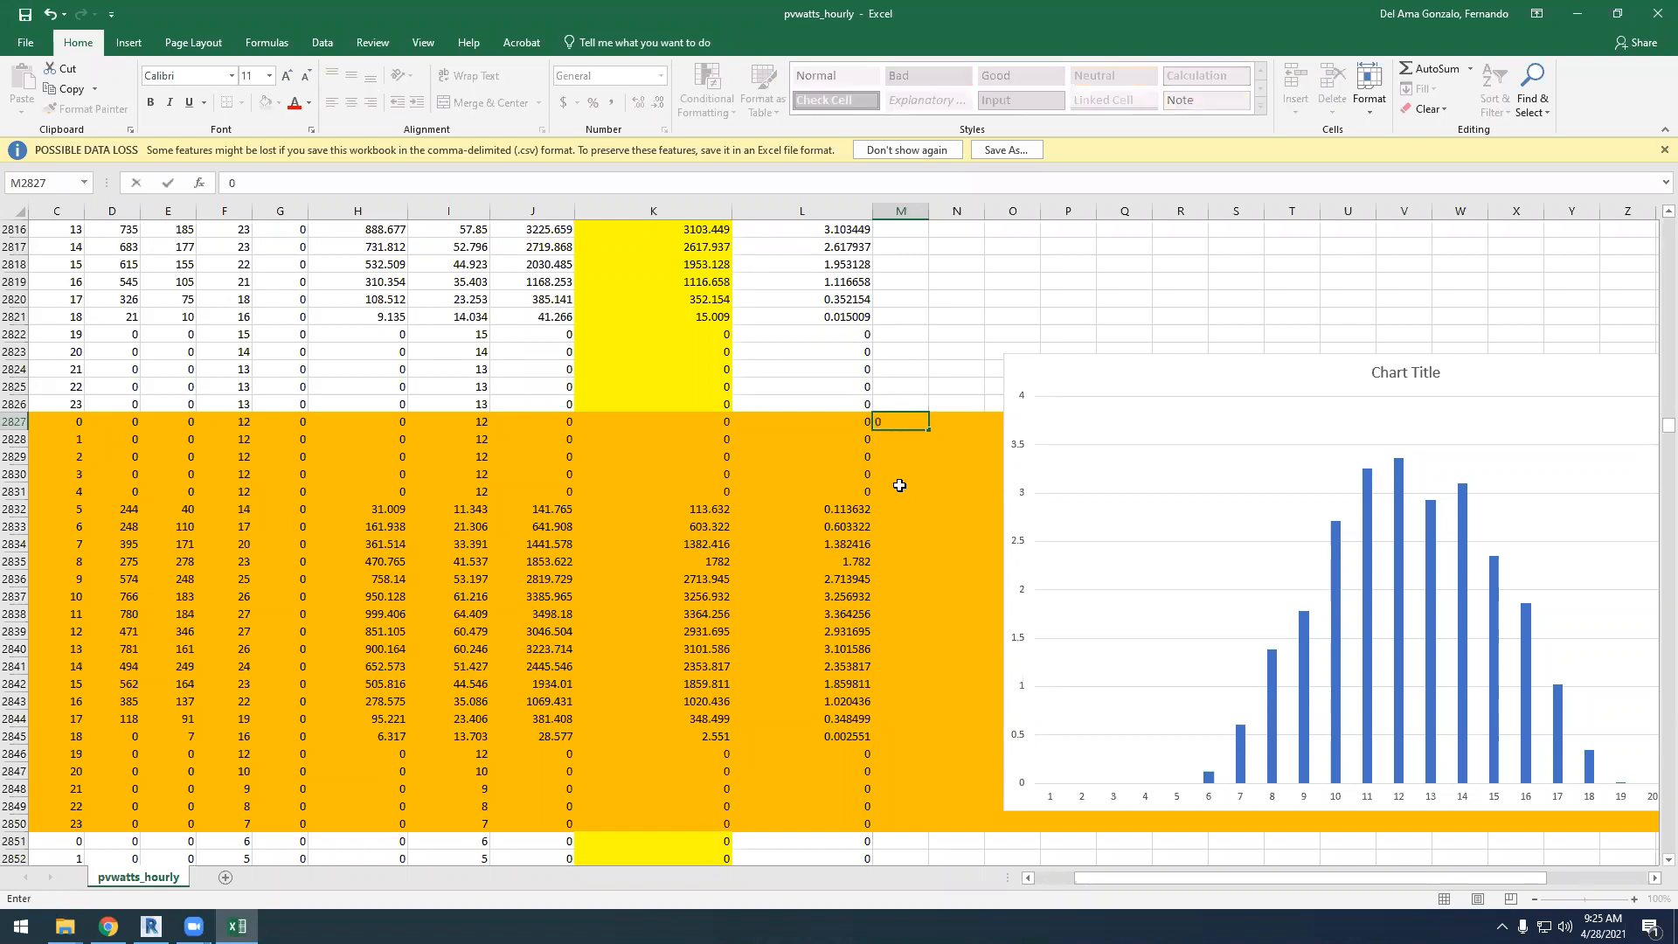
{"action": "left_click", "coordinate": [901, 438]}
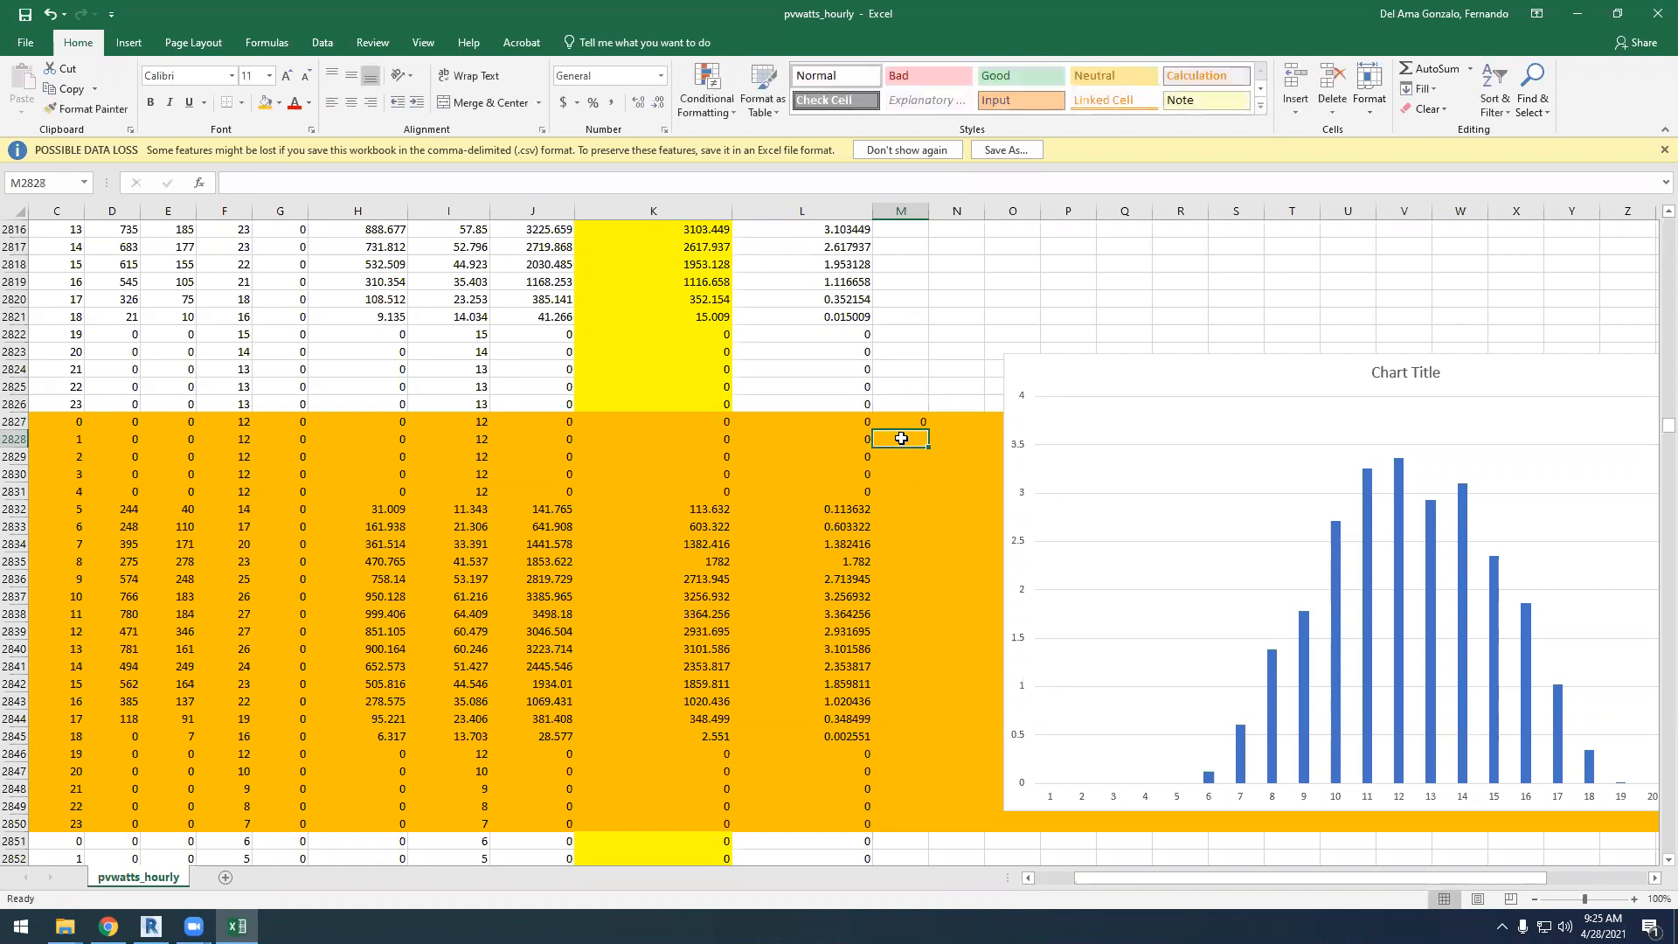
{"action": "type", "text": "0 0 0 0 0"}
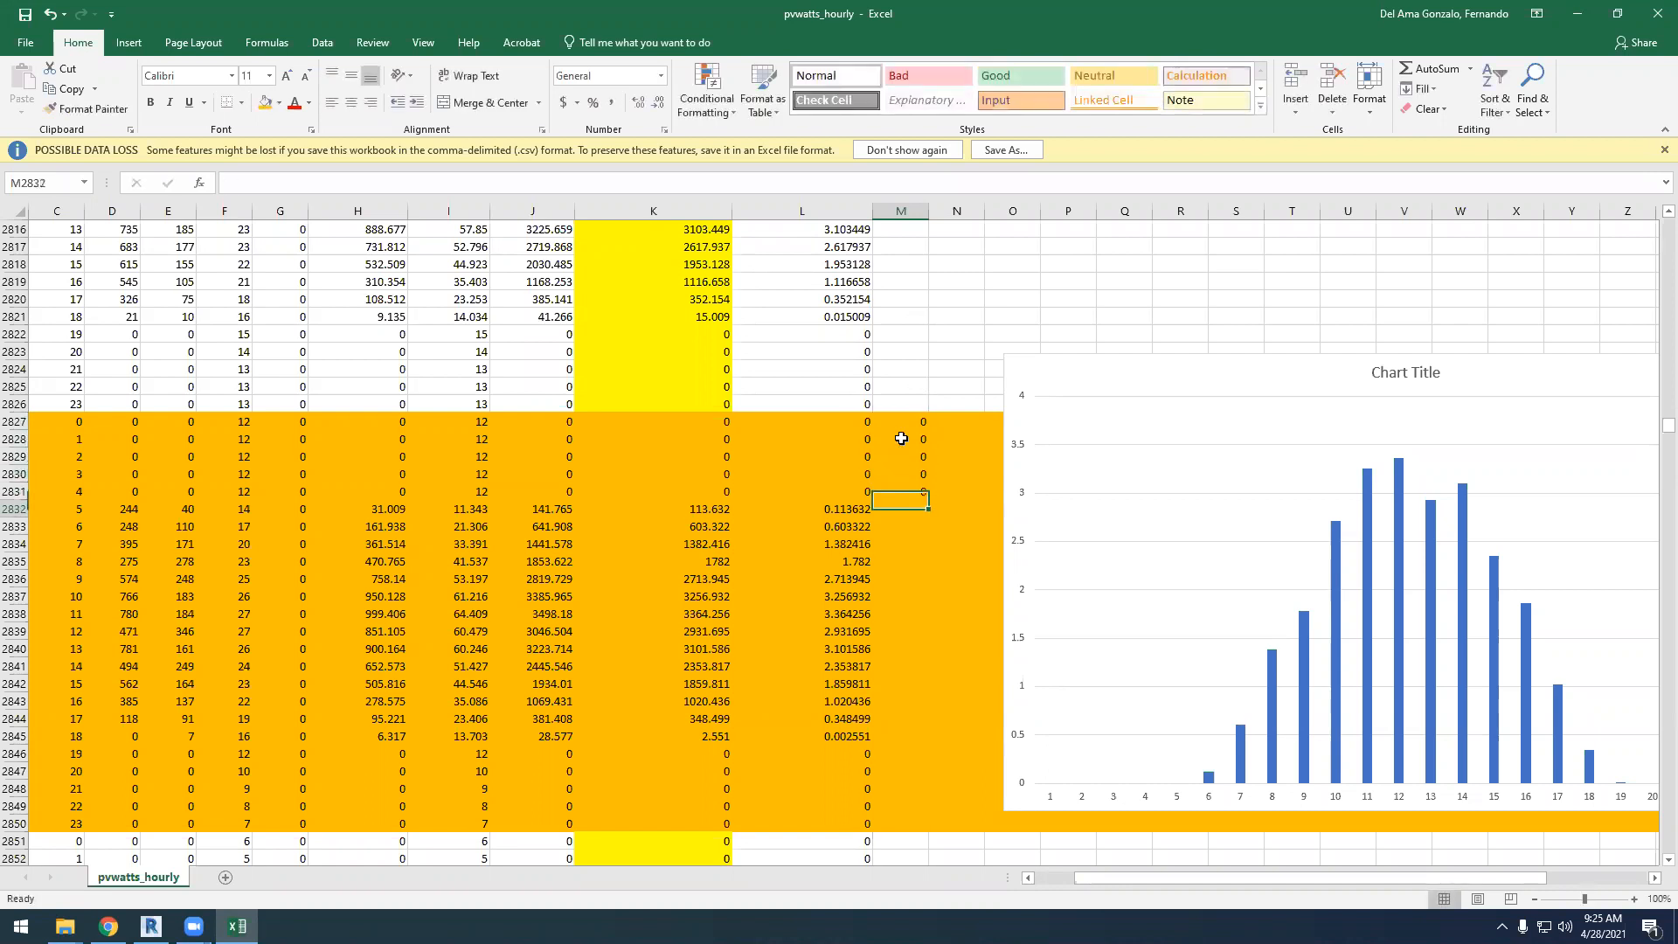
{"action": "left_click", "coordinate": [14, 544]}
{"action": "left_click", "coordinate": [906, 540]}
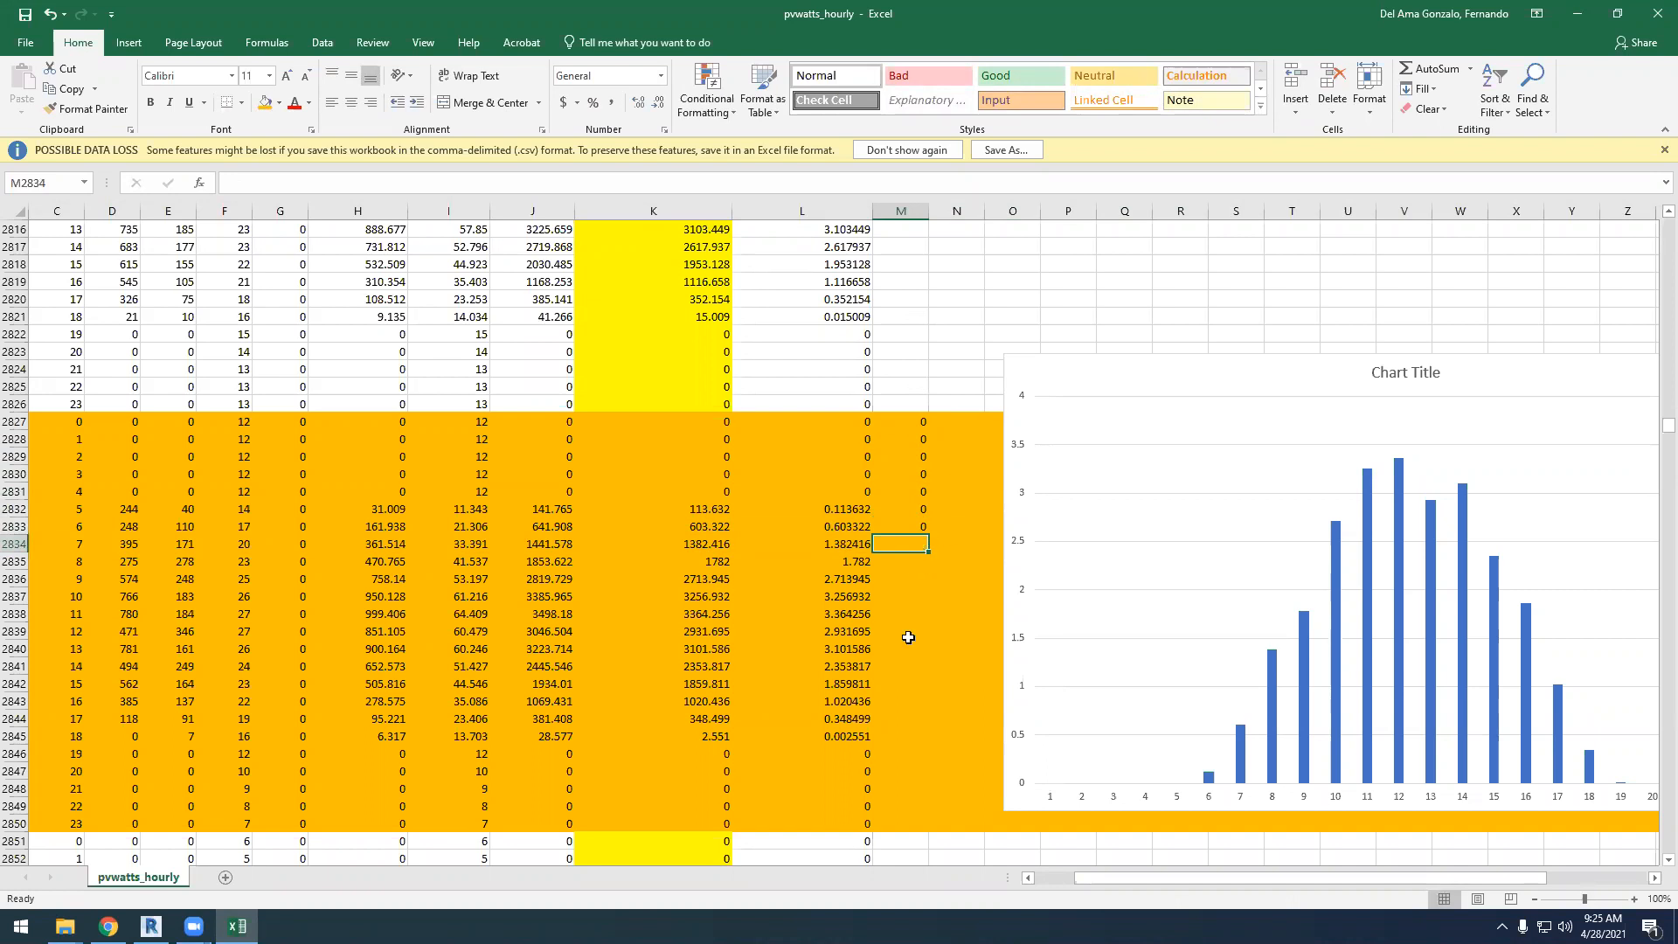
Enter 2.5 in M2834 and fill it down through M2842
{"action": "type", "text": "2"}
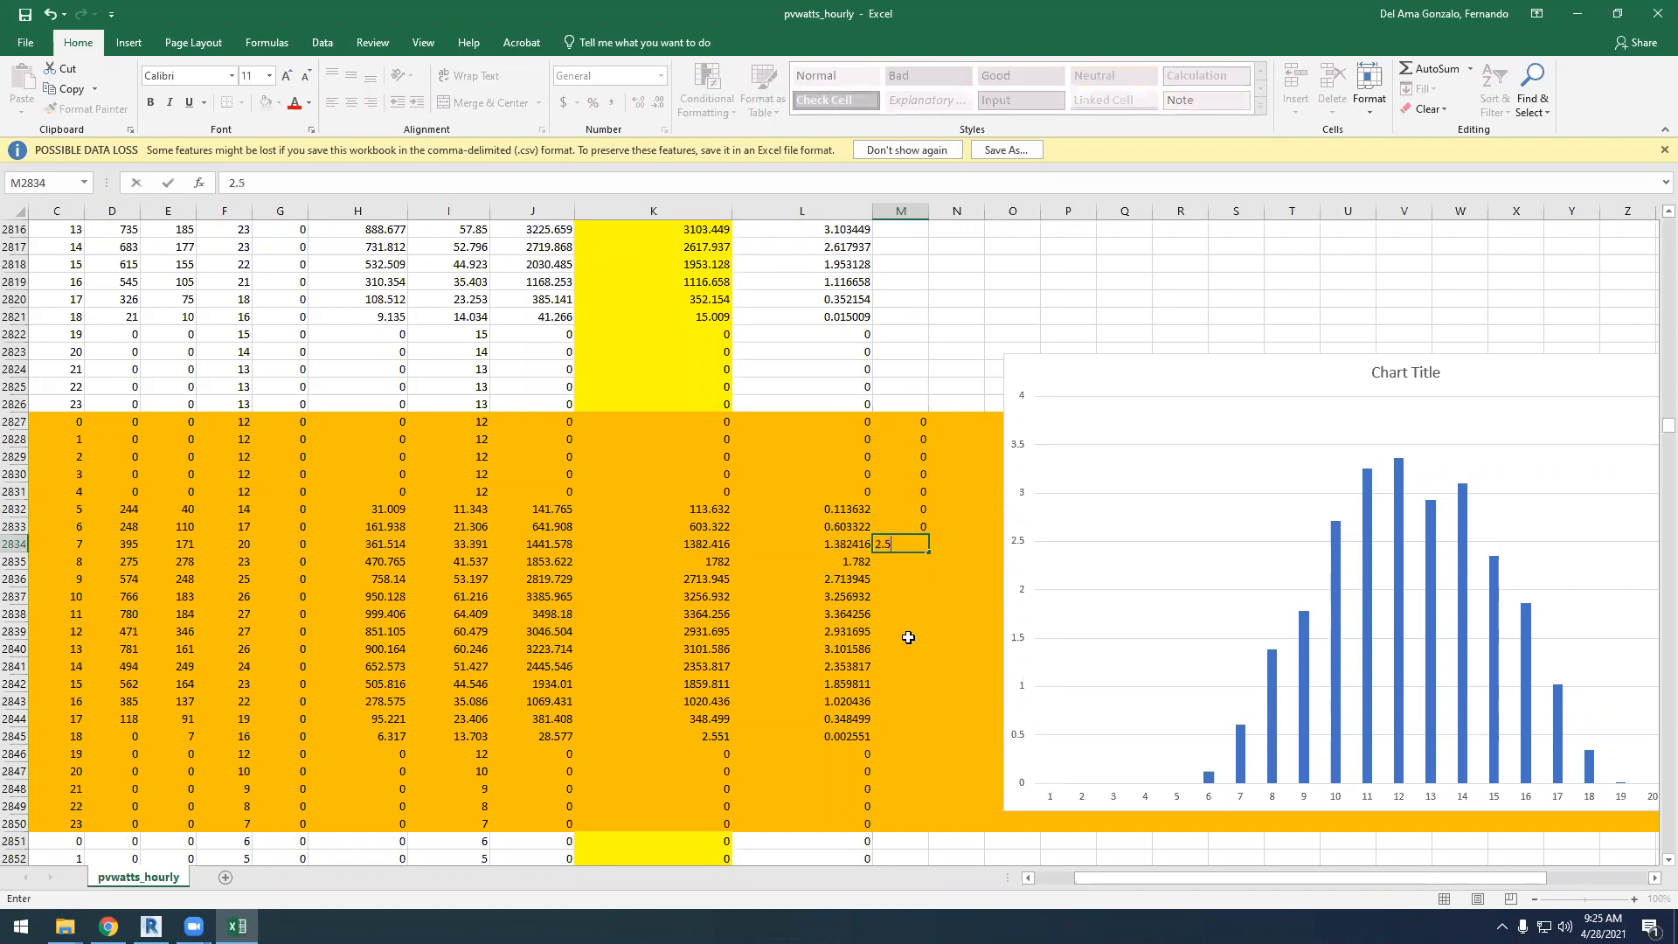
{"action": "type", "text": ".5"}
{"action": "key", "text": "Return"}
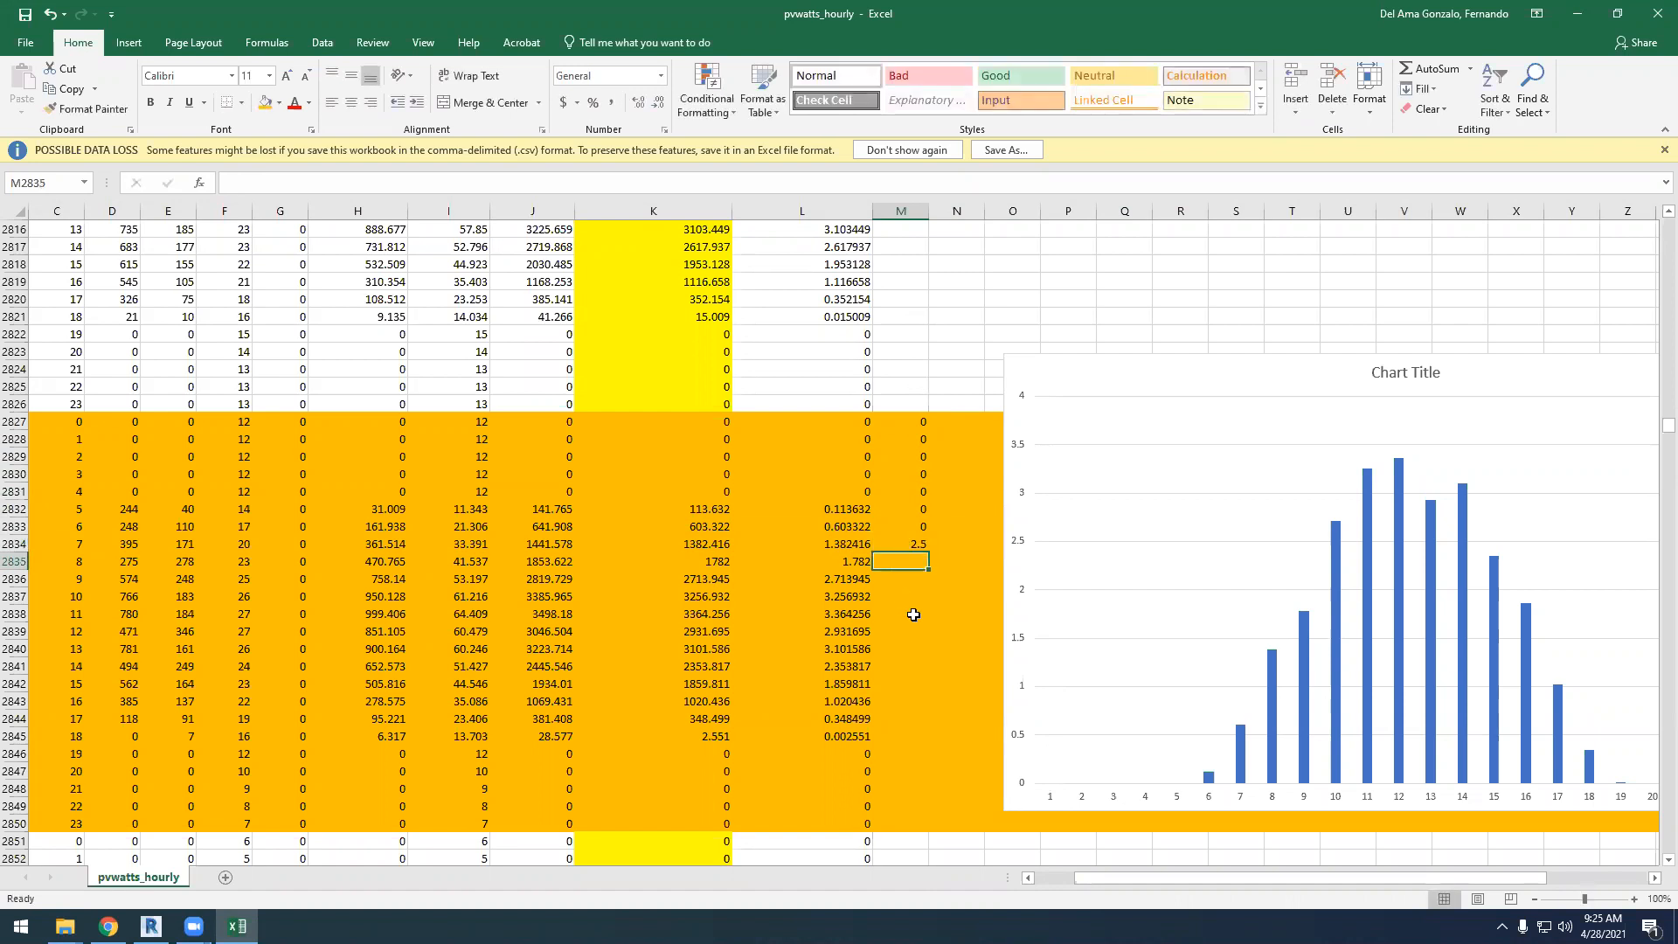
{"action": "left_click", "coordinate": [929, 544]}
{"action": "left_click_drag", "start_coordinate": [930, 555], "coordinate": [923, 691]}
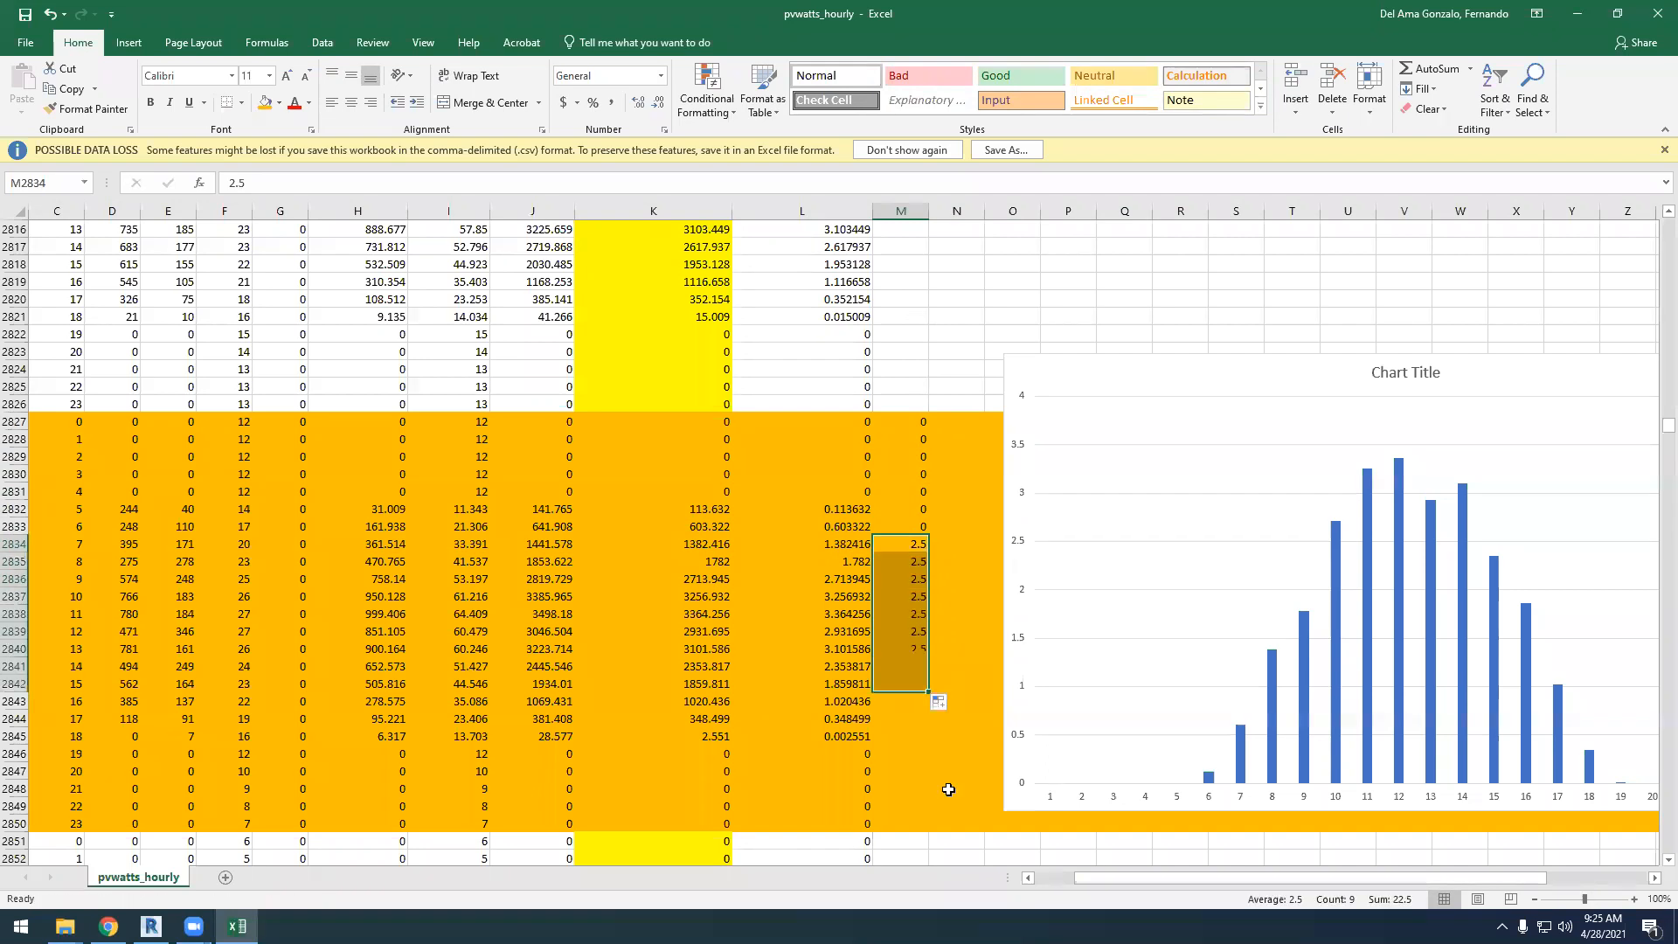
Enter 3 in M2843, 1 in M2844 and 0.5 in M2845
{"action": "left_click", "coordinate": [910, 699]}
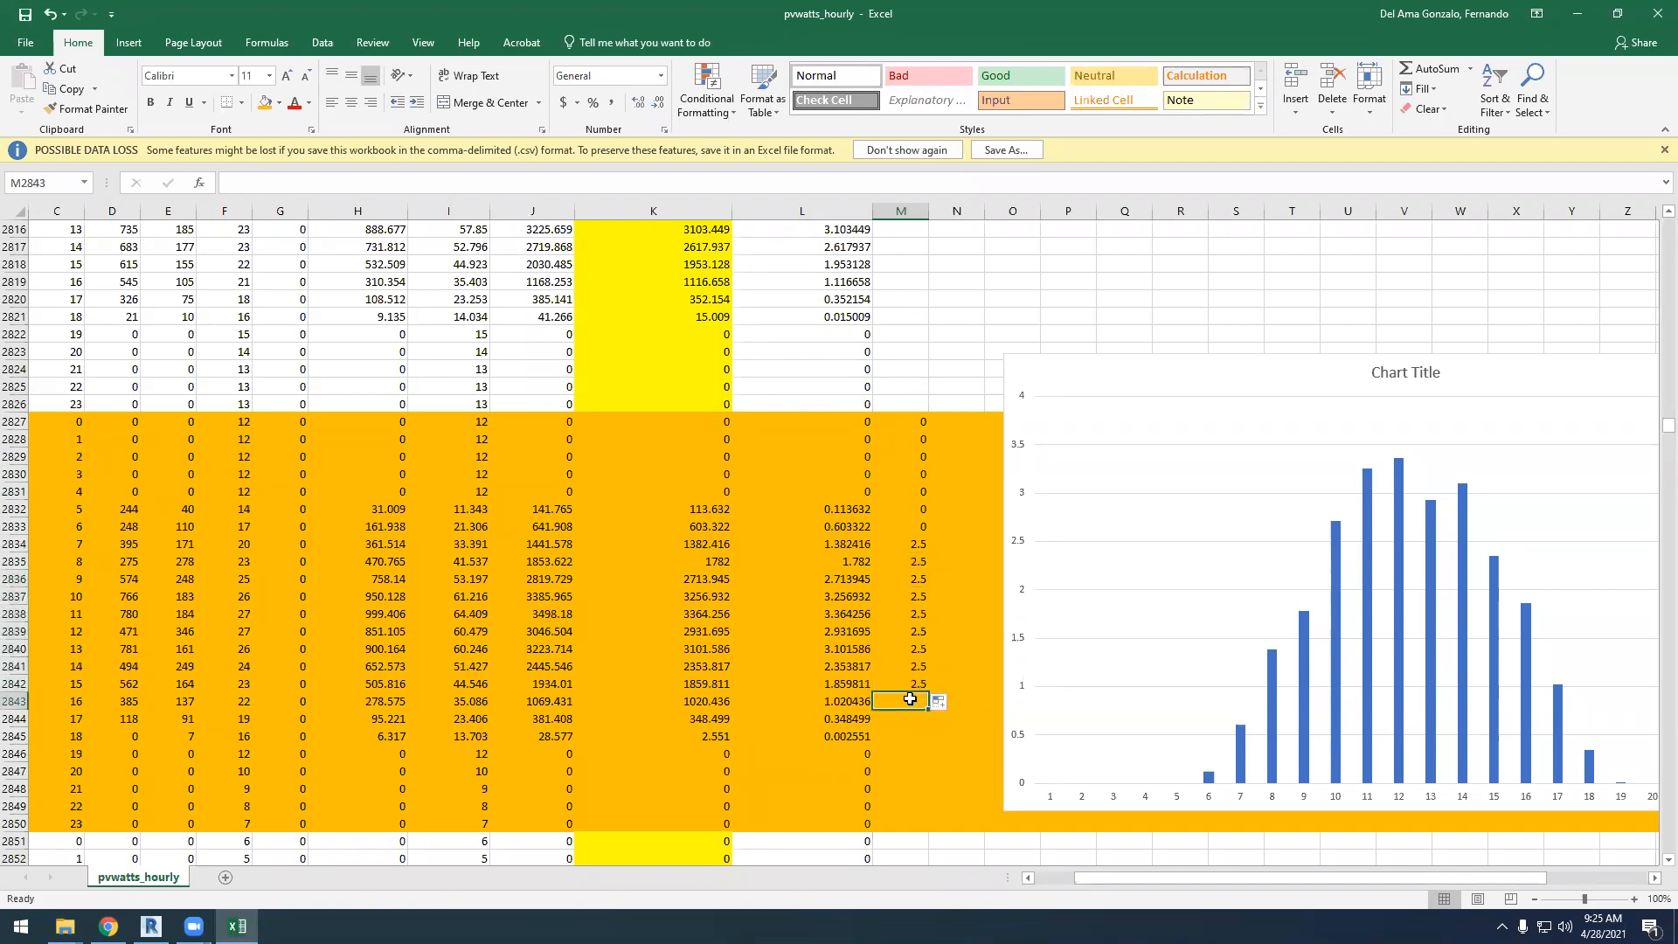
{"action": "type", "text": "3"}
{"action": "left_click", "coordinate": [905, 719]}
{"action": "type", "text": "1"}
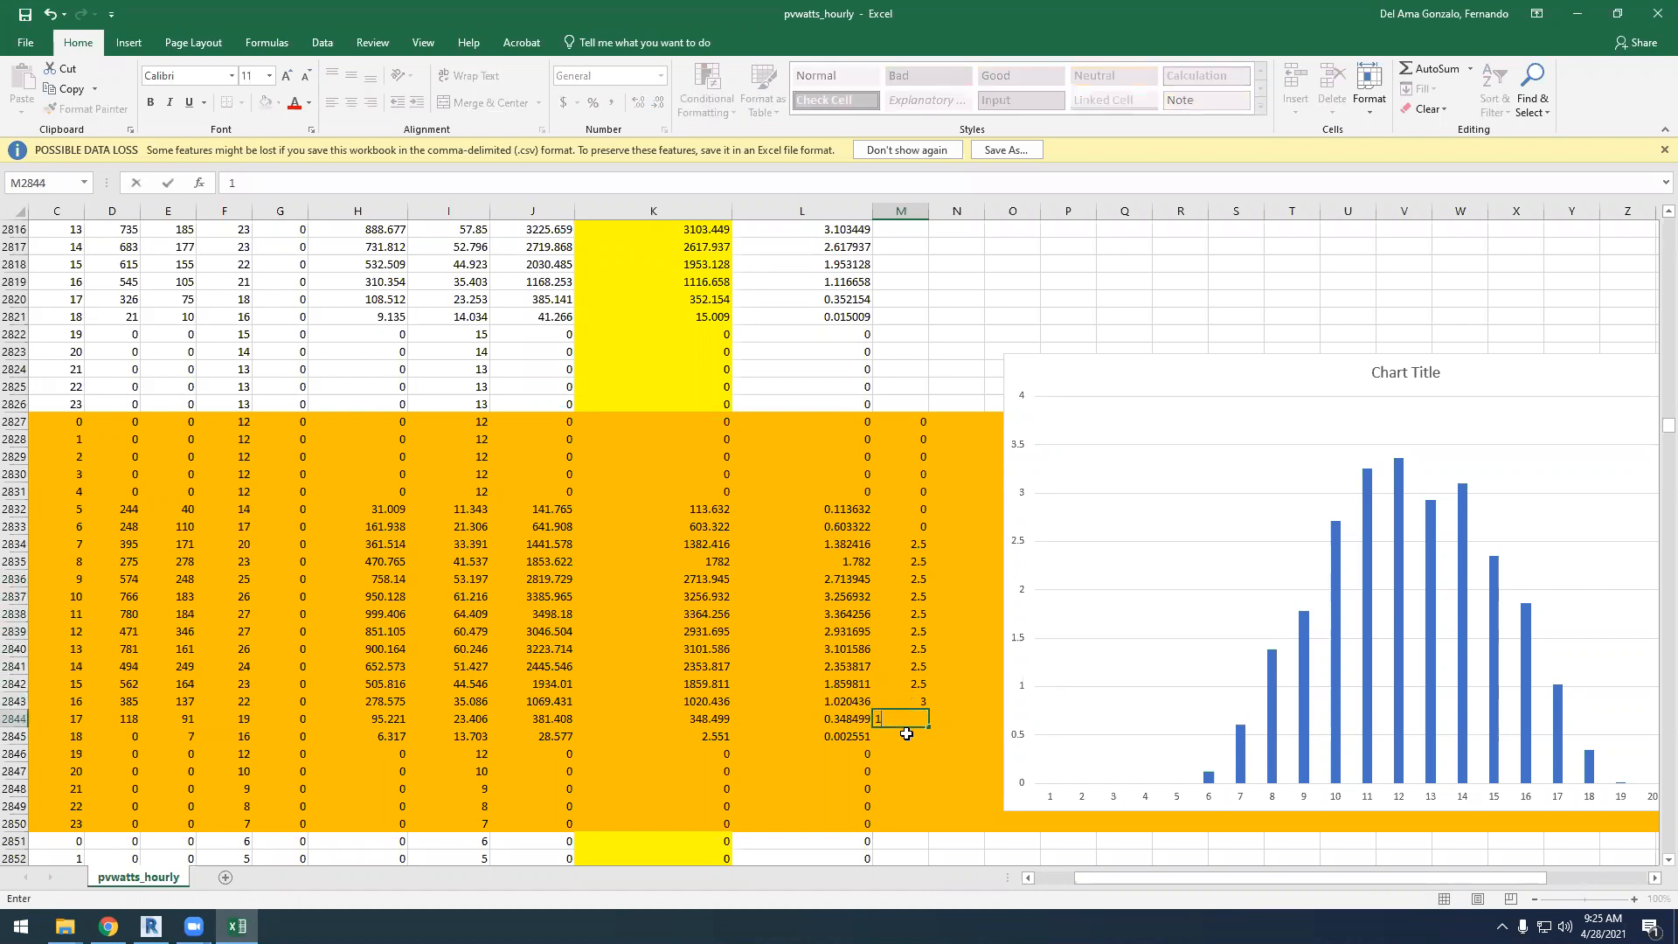
{"action": "left_click", "coordinate": [907, 734]}
{"action": "type", "text": "0.5"}
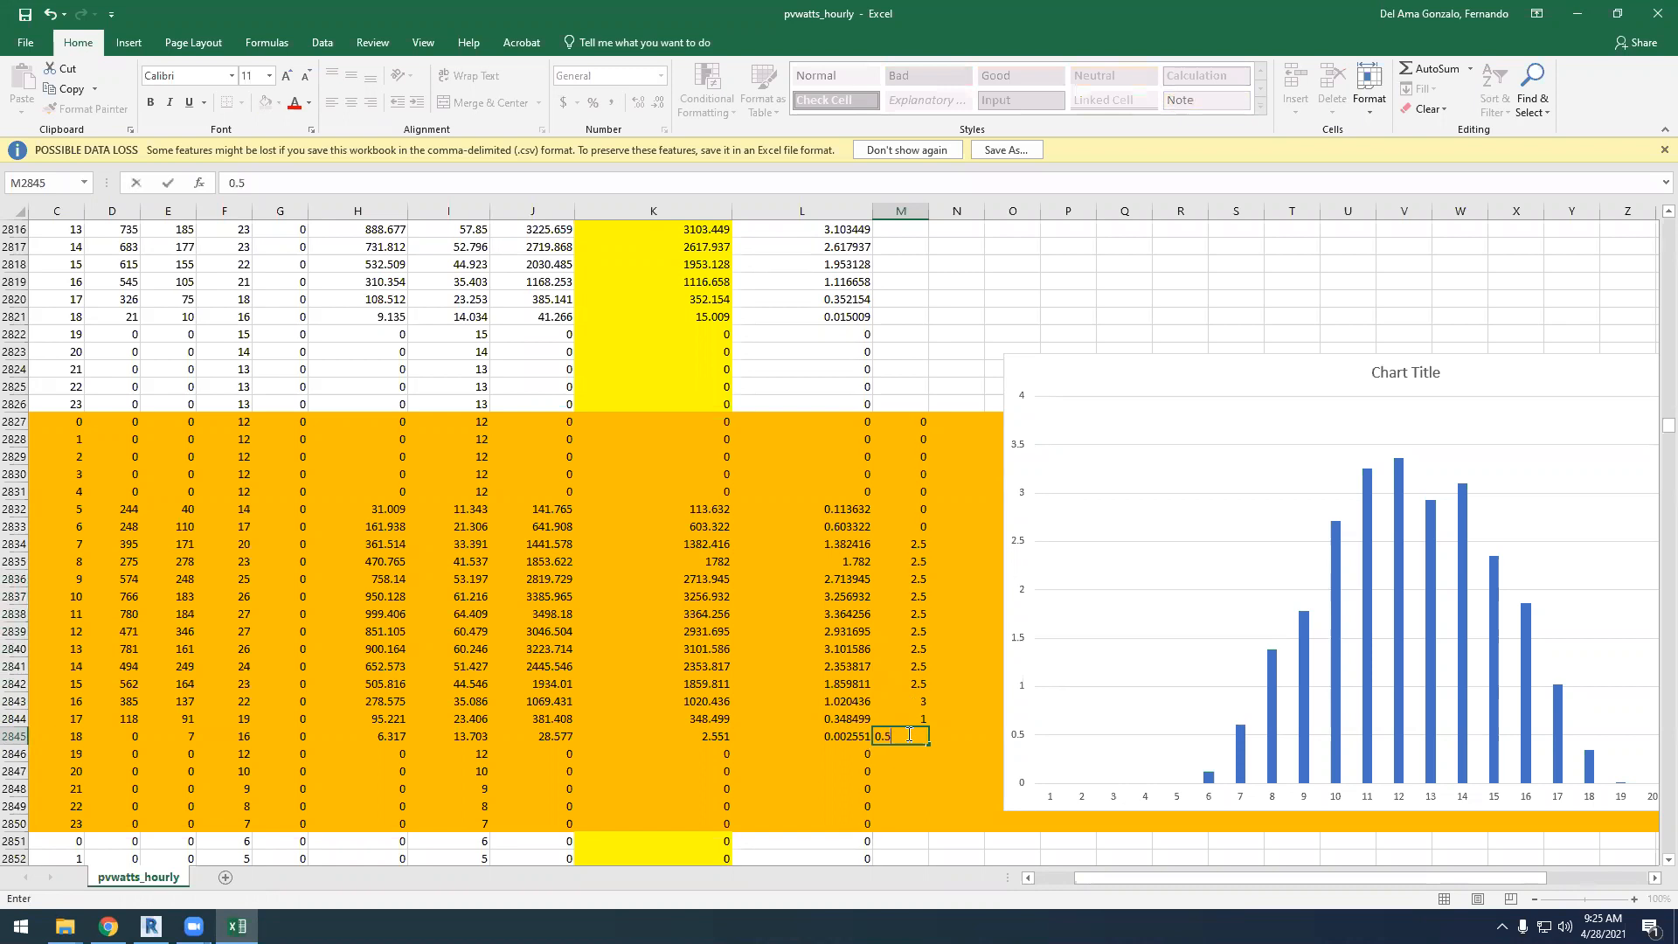
Enter 0 in cells M2846 through M2850 for the remaining evening hours
{"action": "left_click", "coordinate": [917, 754]}
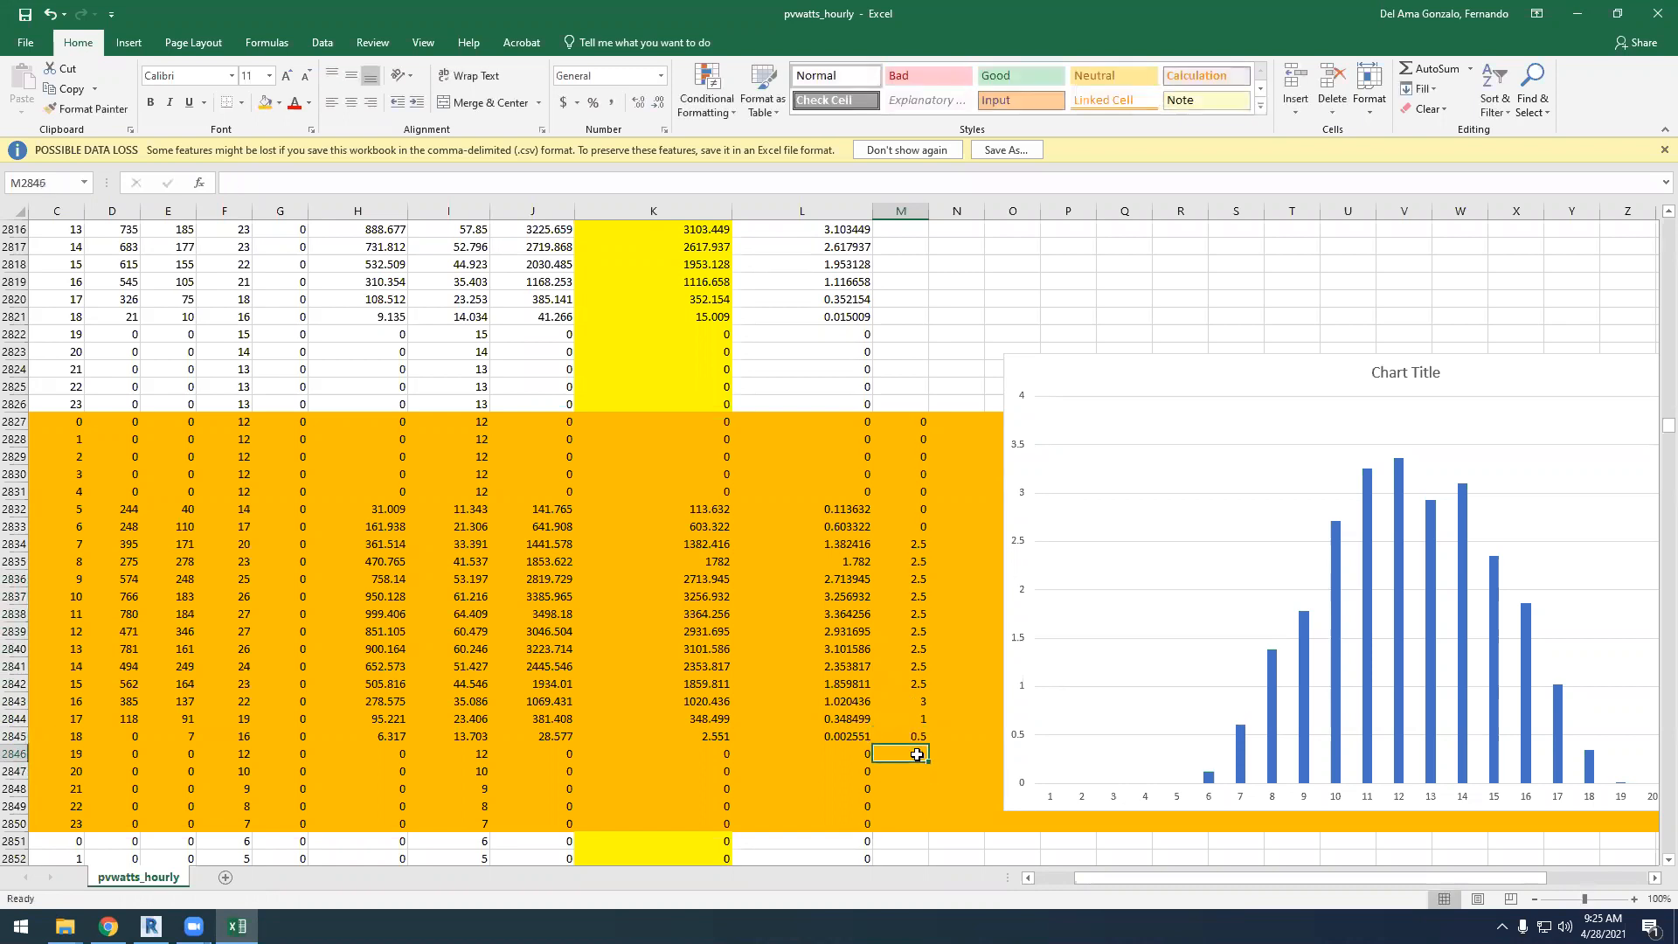
{"action": "type", "text": "0 0 0 0 0"}
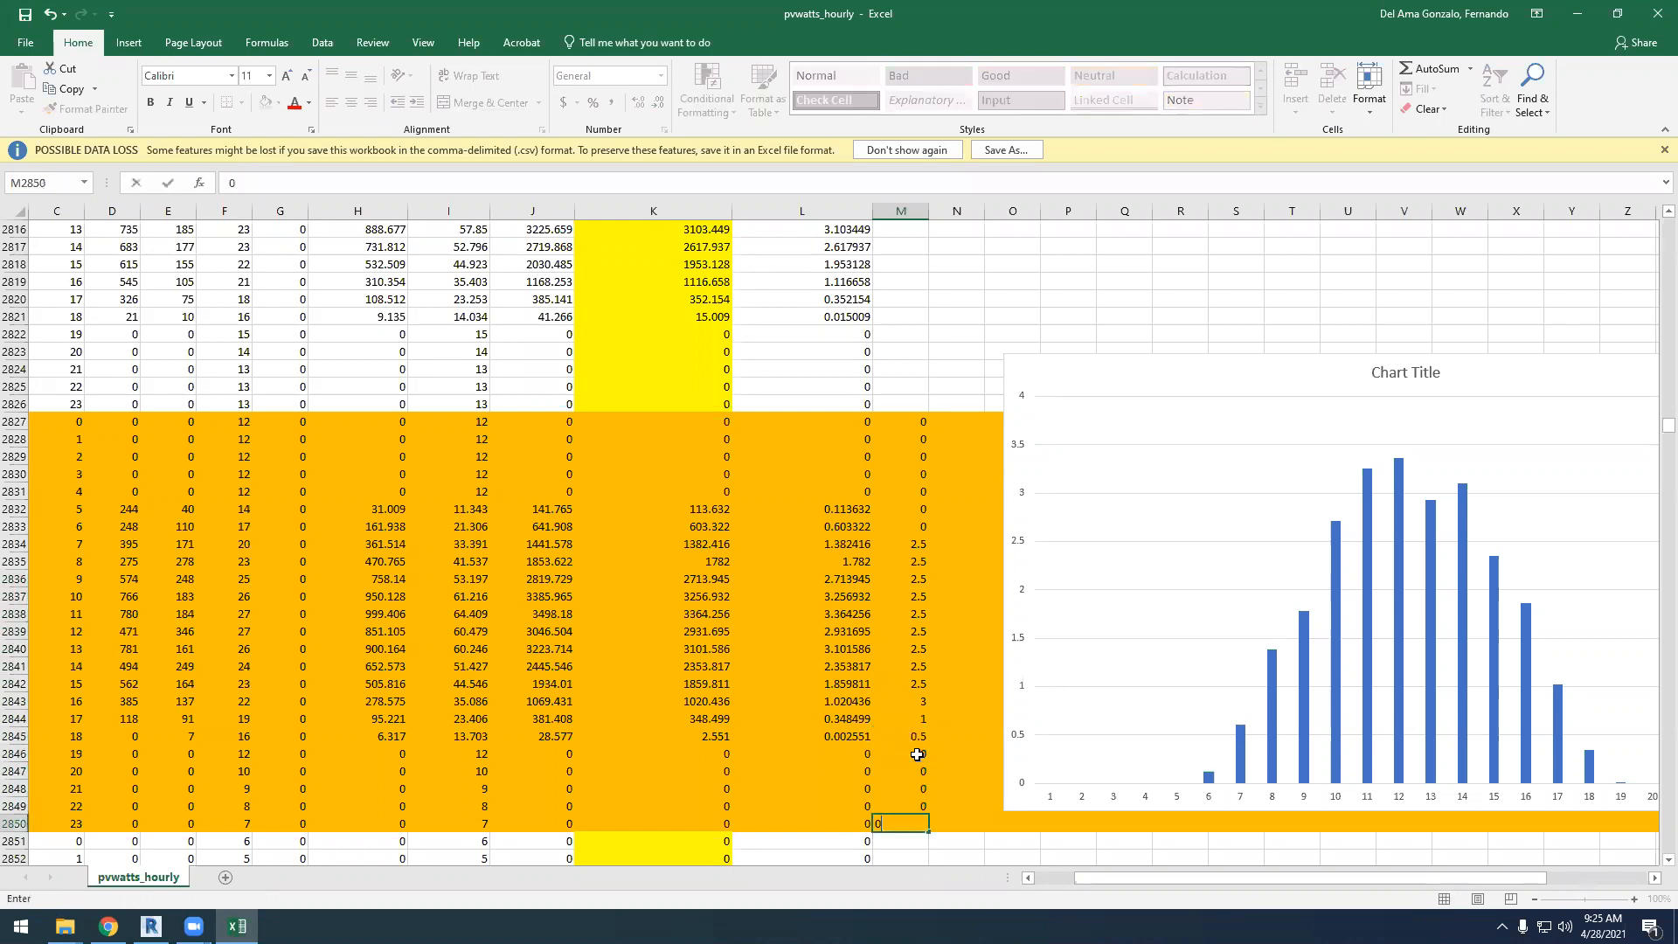
{"action": "key", "text": "Return"}
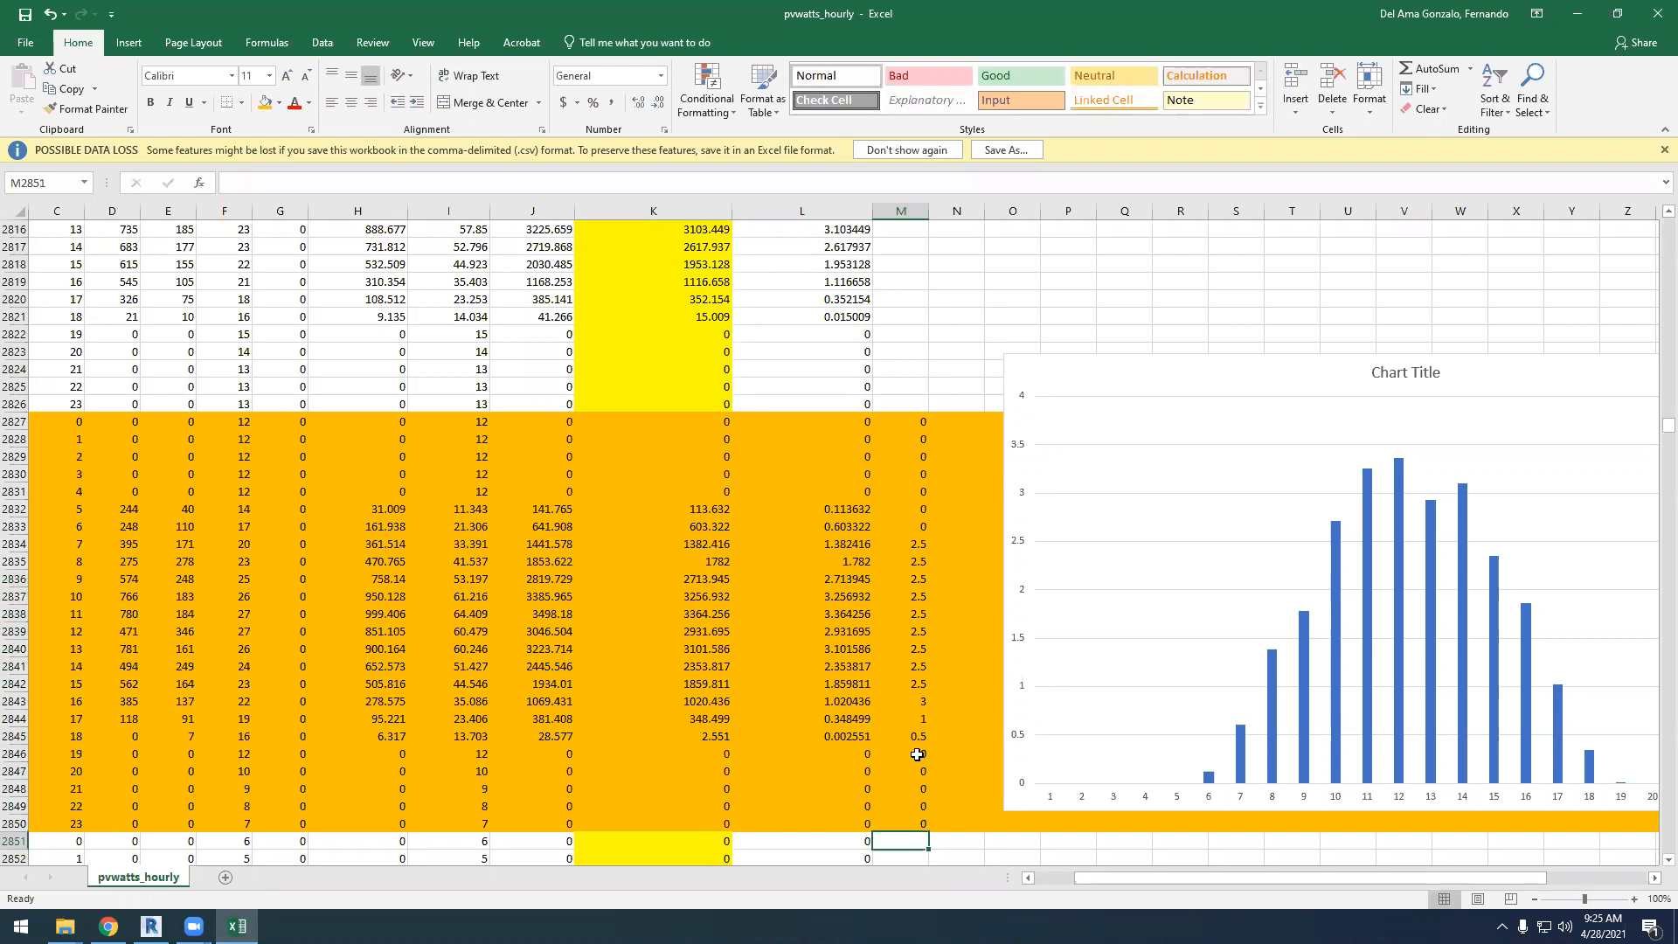
Add a new data series to the April 28 chart, using cell M2826 as the series name
{"action": "left_click", "coordinate": [1285, 709]}
{"action": "right_click", "coordinate": [1147, 525]}
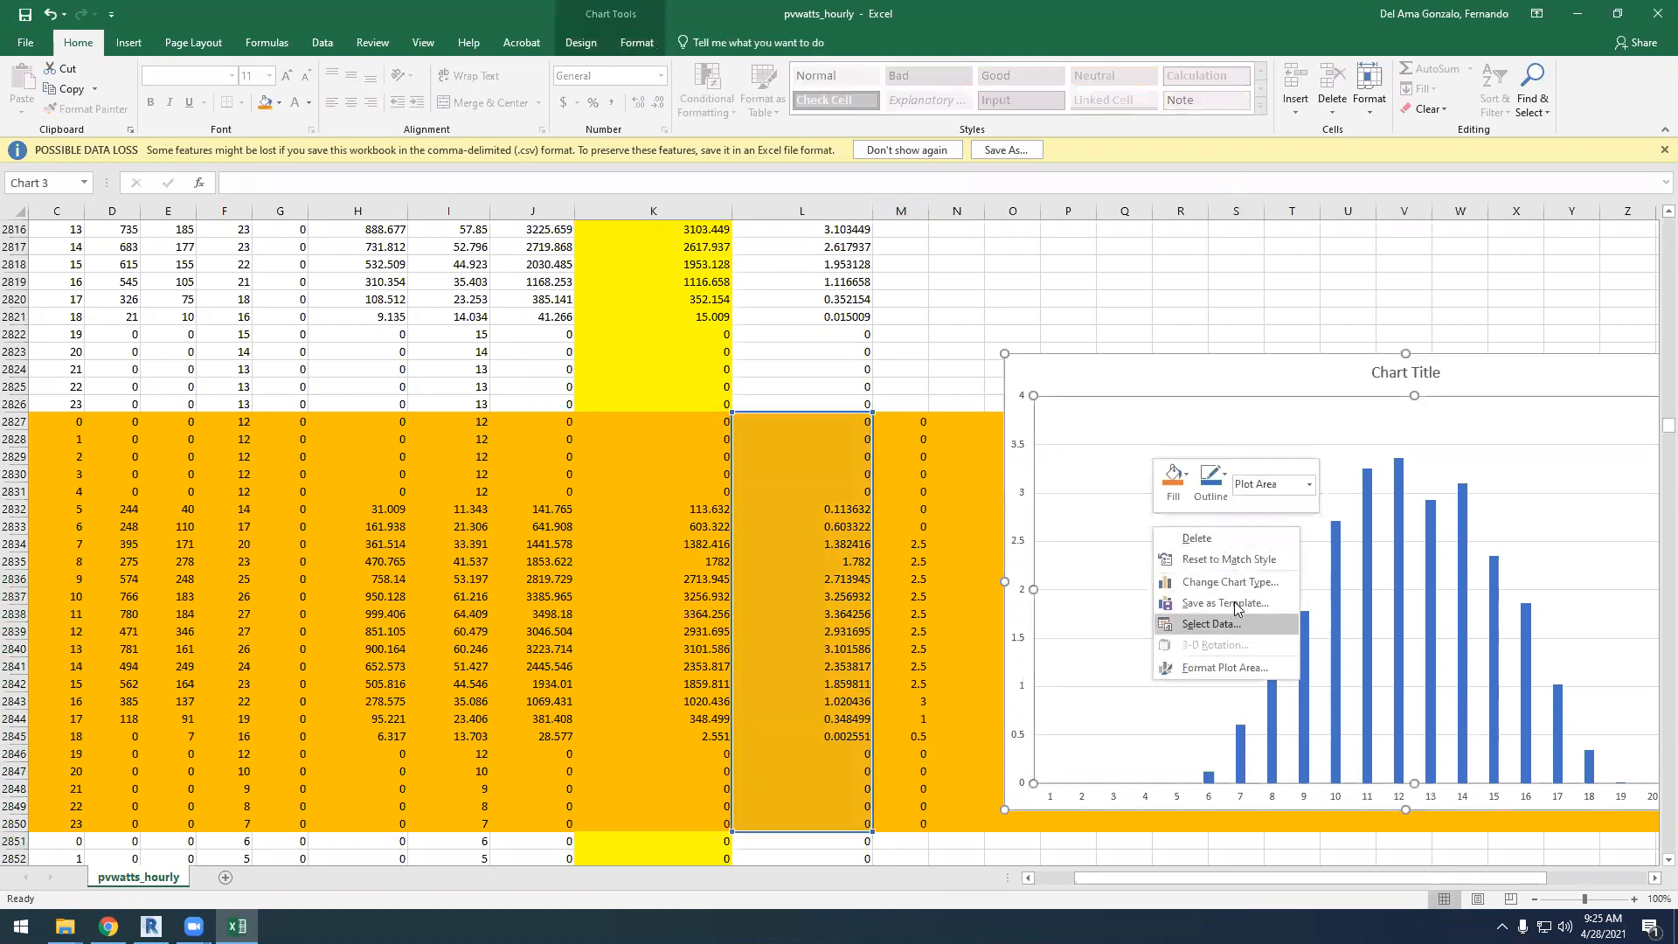
{"action": "left_click", "coordinate": [1218, 627]}
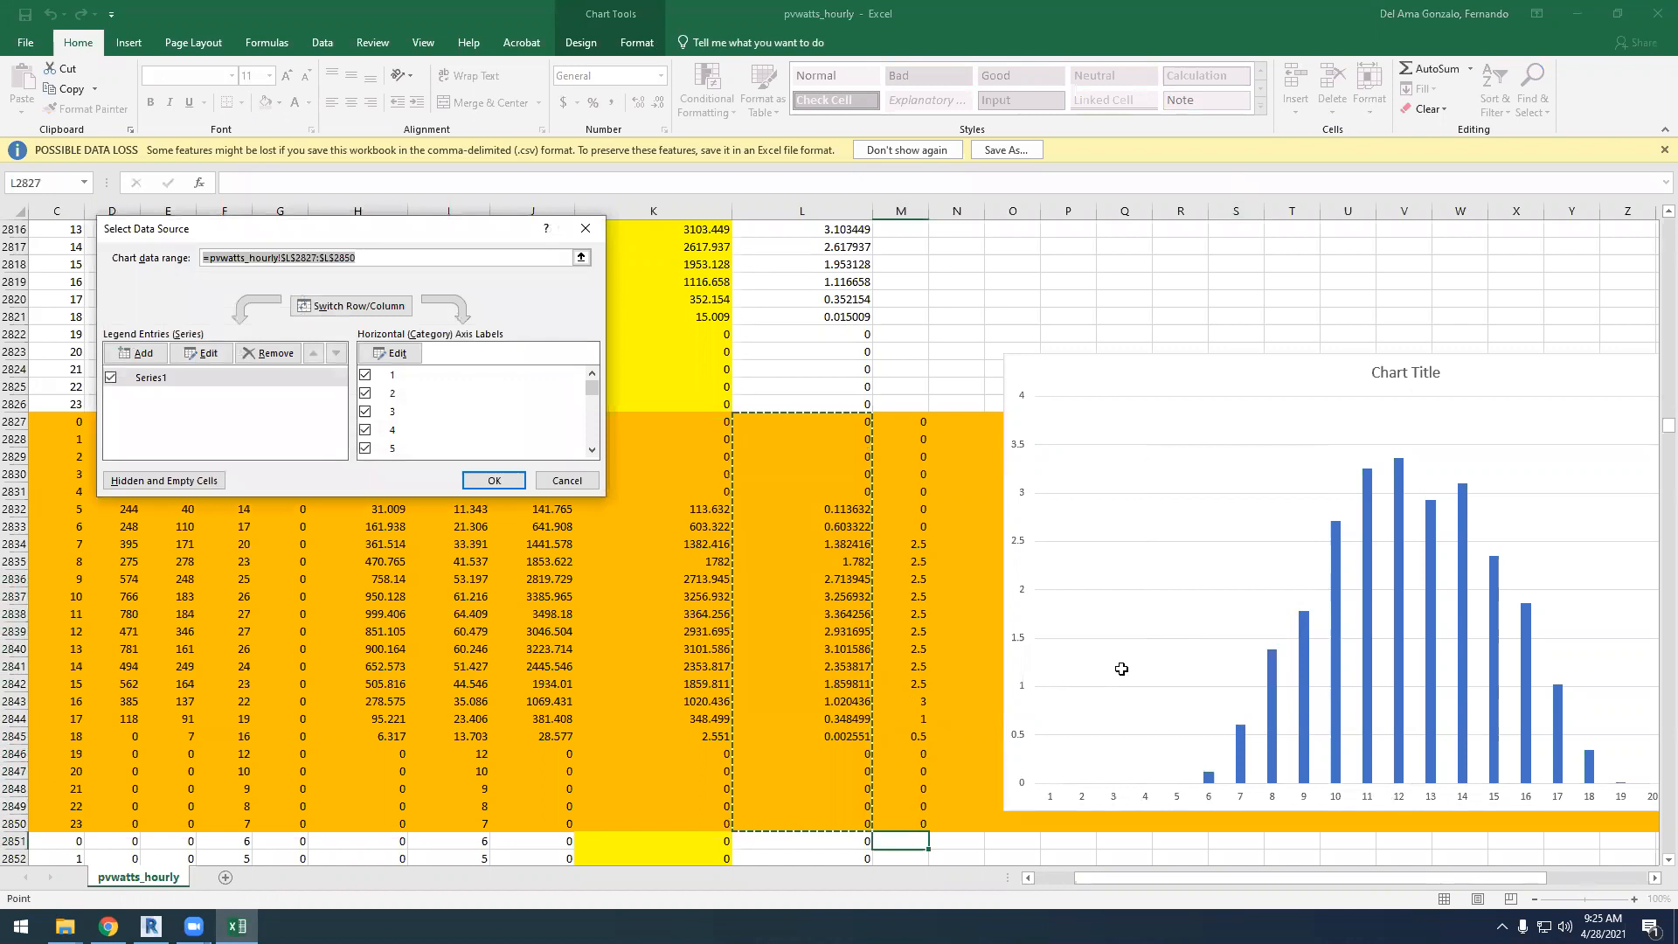
{"action": "left_click", "coordinate": [142, 354]}
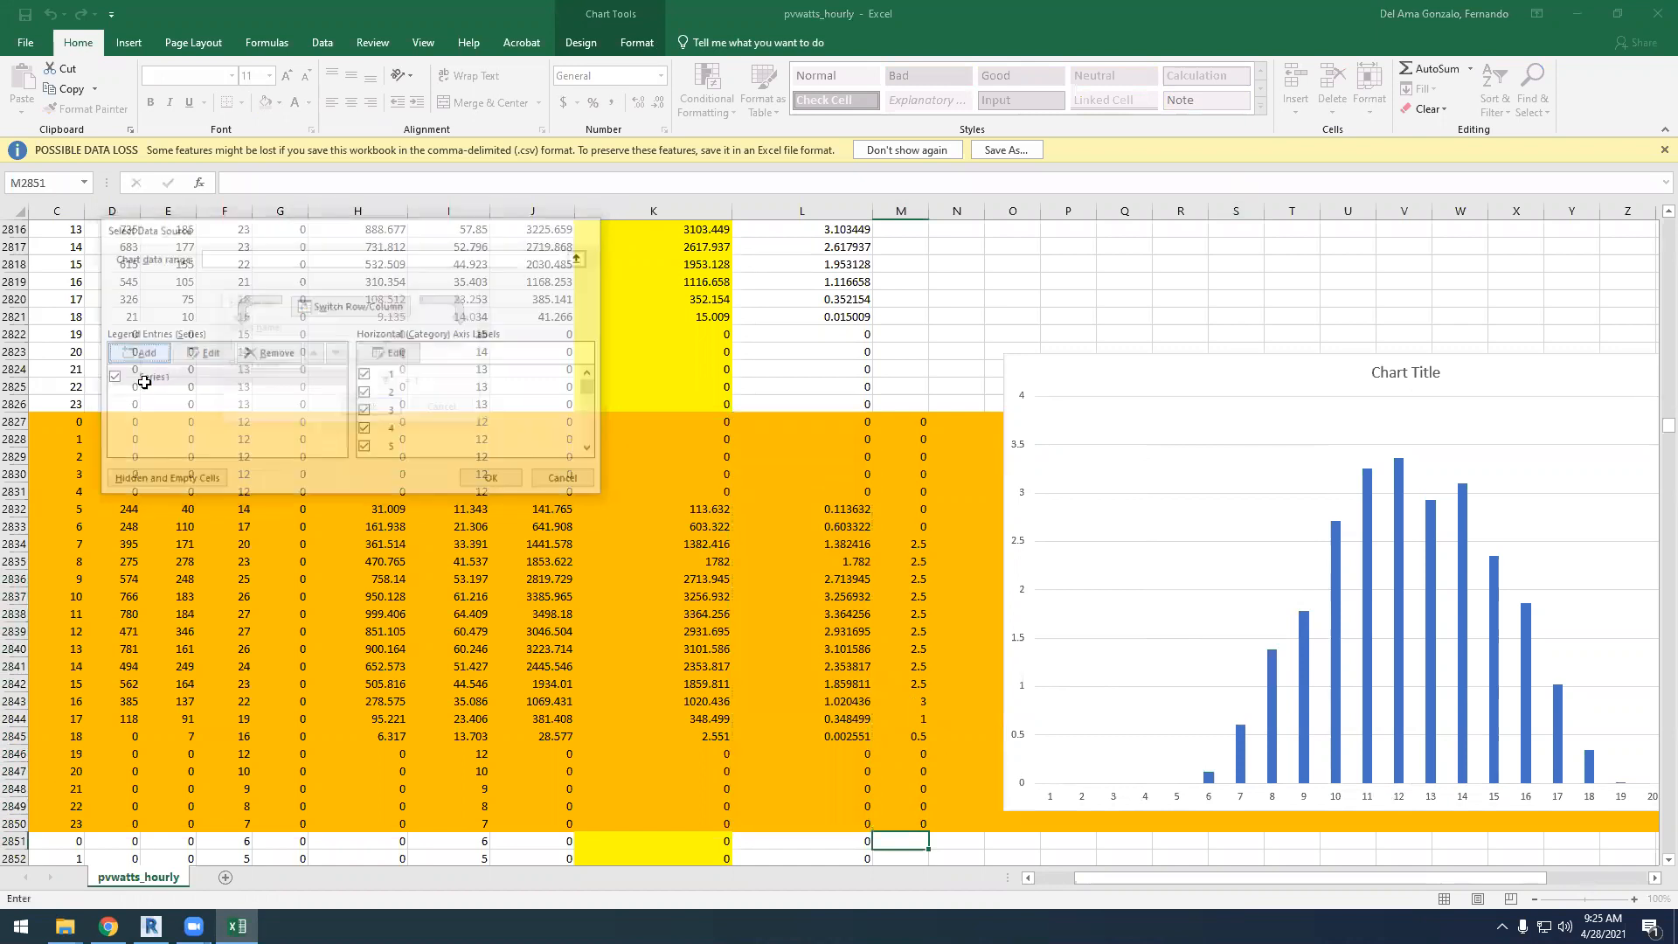
{"action": "left_click", "coordinate": [388, 344]}
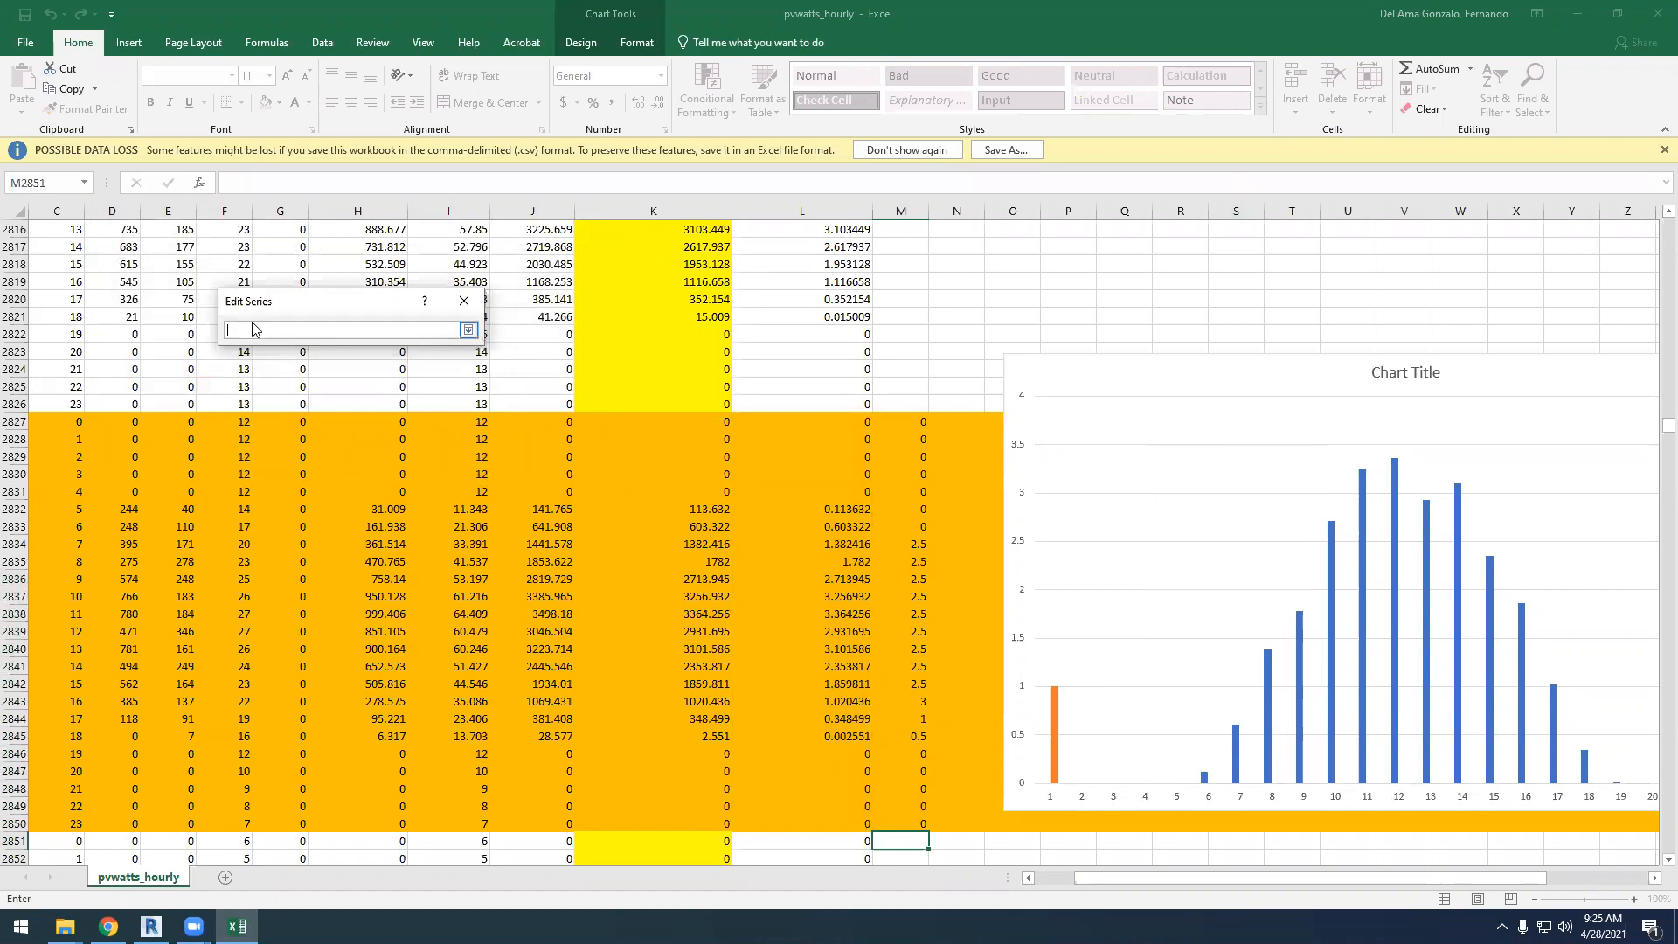
{"action": "left_click", "coordinate": [924, 403]}
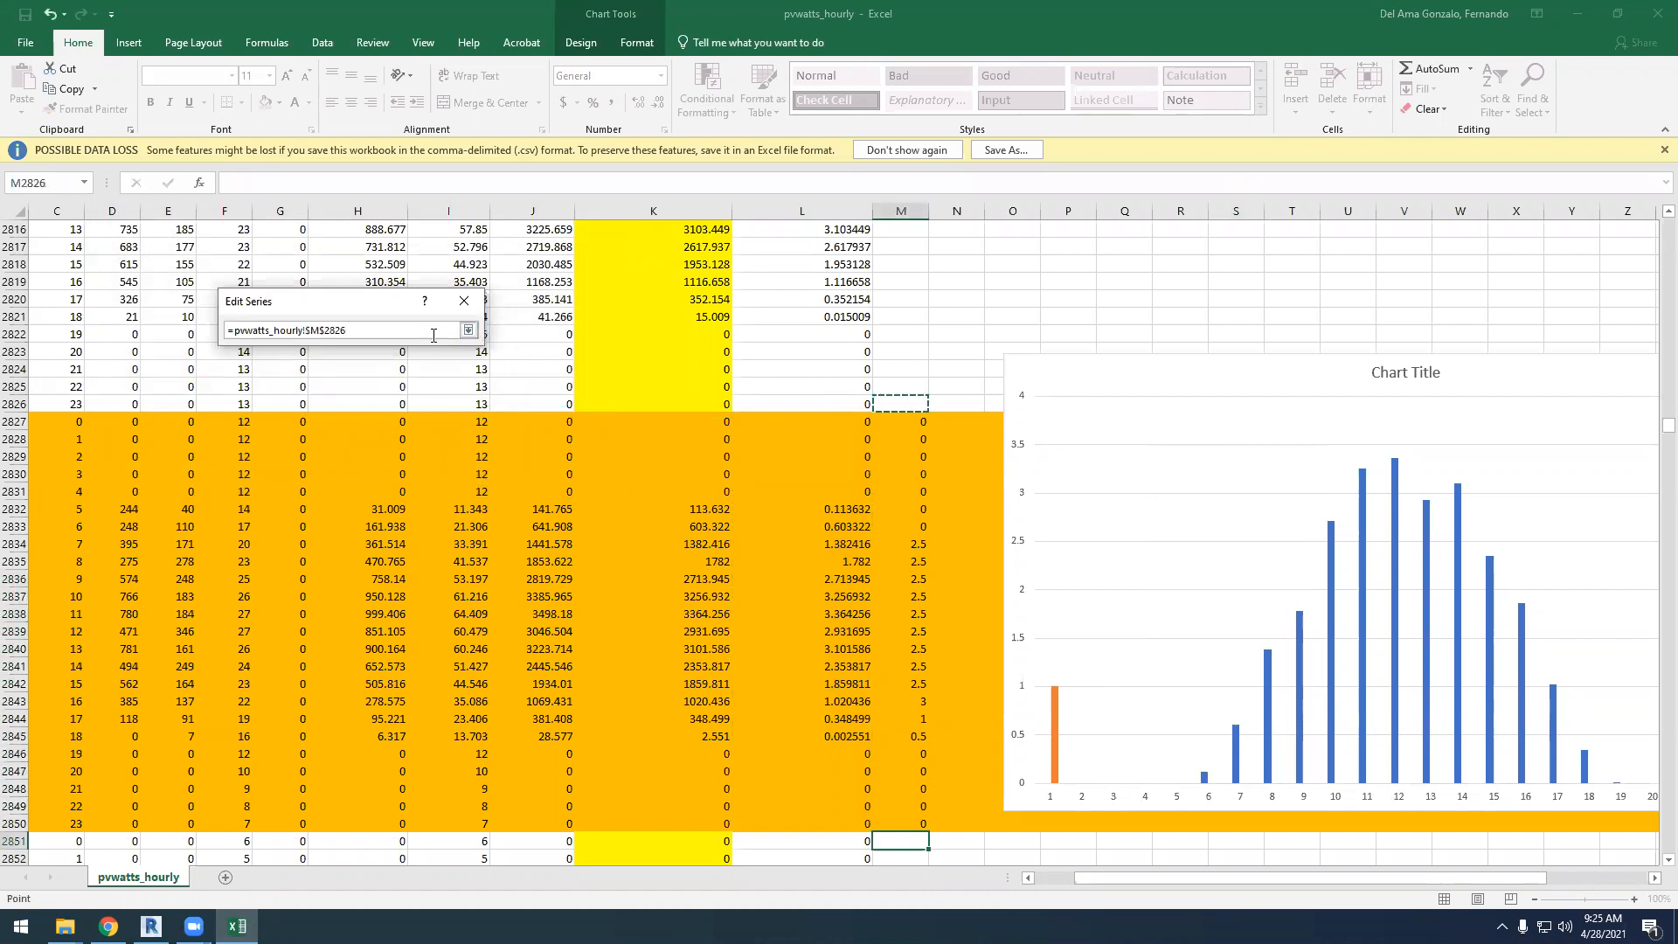
{"action": "left_click", "coordinate": [468, 329]}
Set the new series' values to M2827:M2850 and accept the chart's data source changes
{"action": "left_click", "coordinate": [388, 381]}
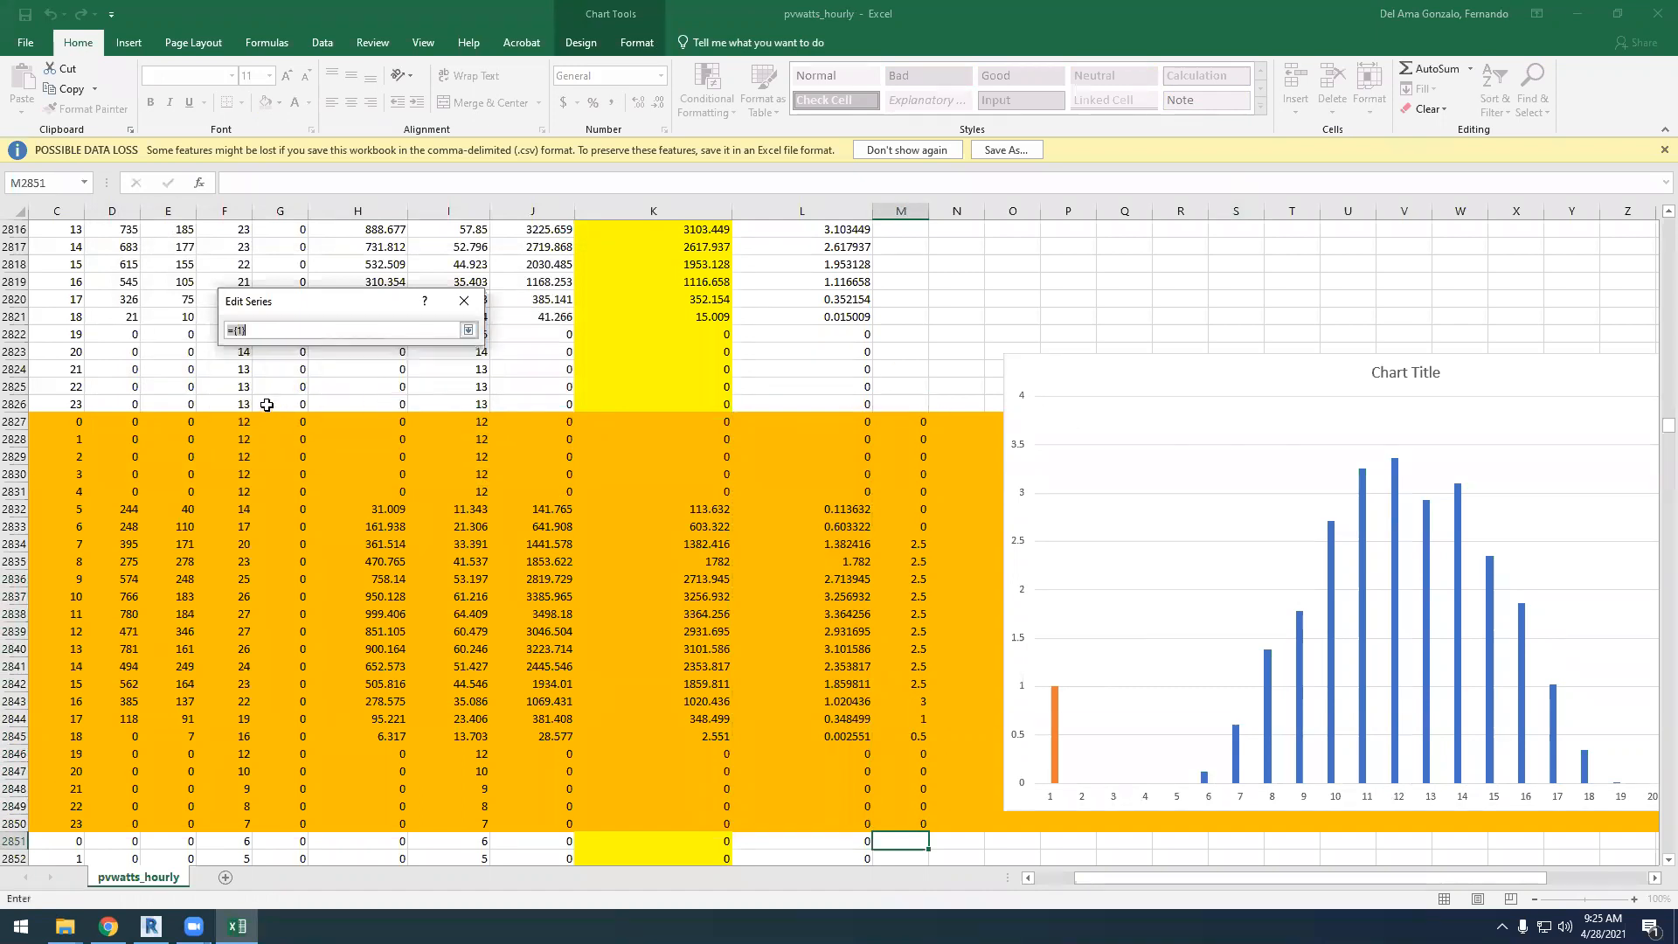
{"action": "left_click", "coordinate": [468, 329]}
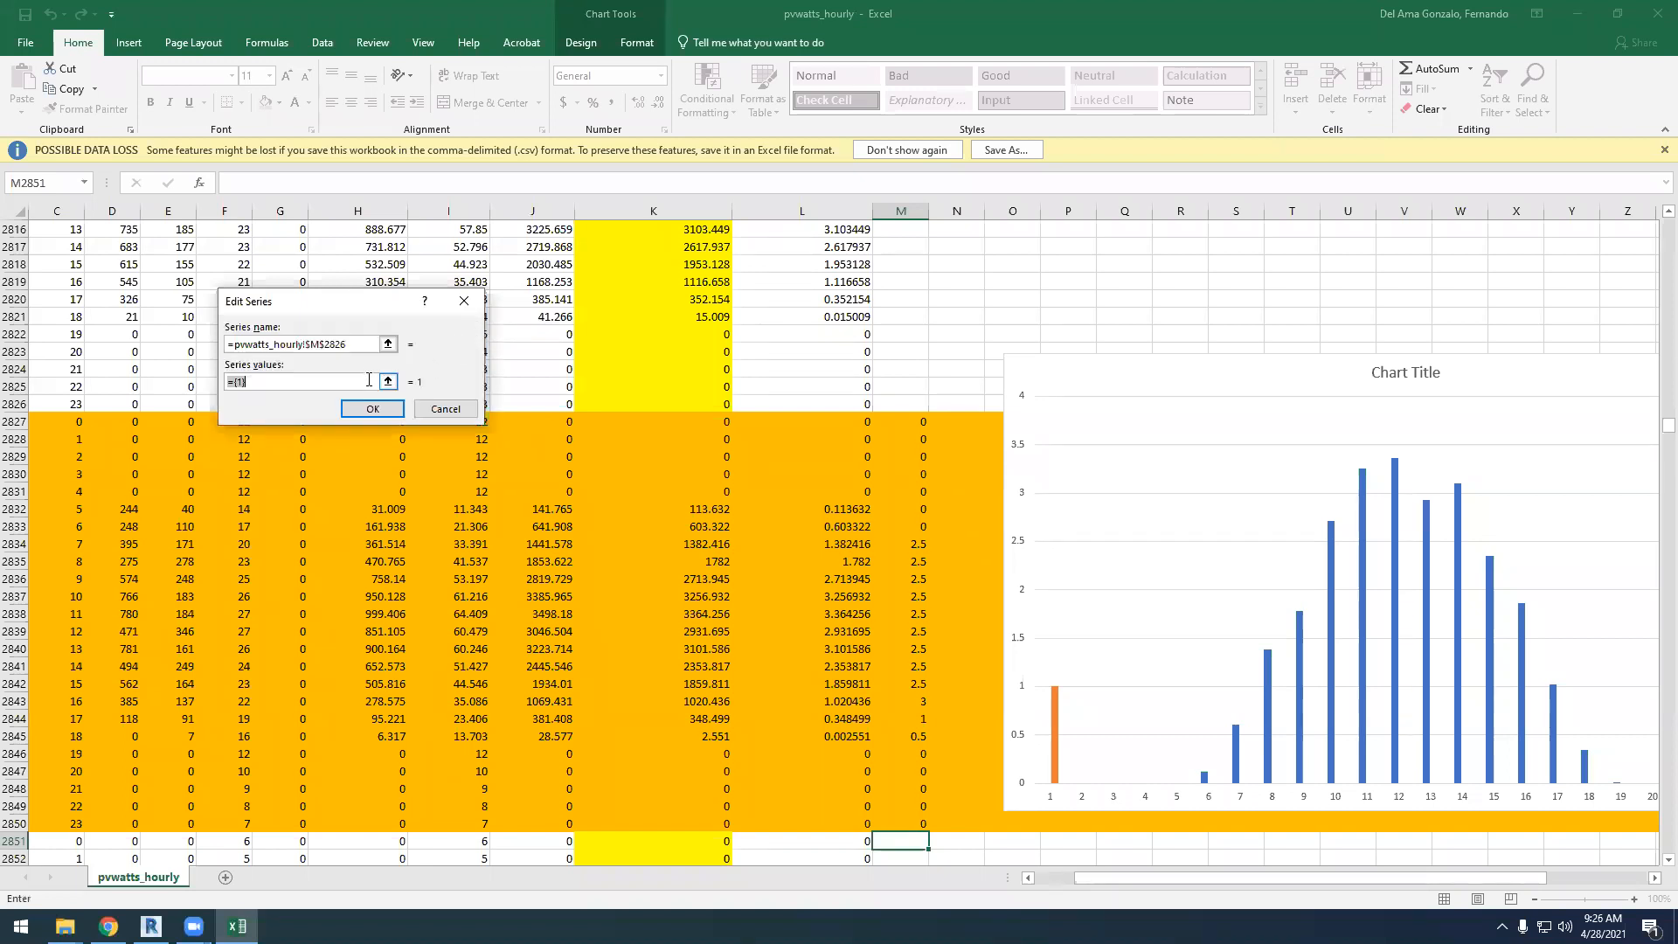
{"action": "left_click", "coordinate": [388, 382]}
{"action": "left_click_drag", "start_coordinate": [912, 422], "coordinate": [901, 825]}
{"action": "left_click", "coordinate": [468, 330]}
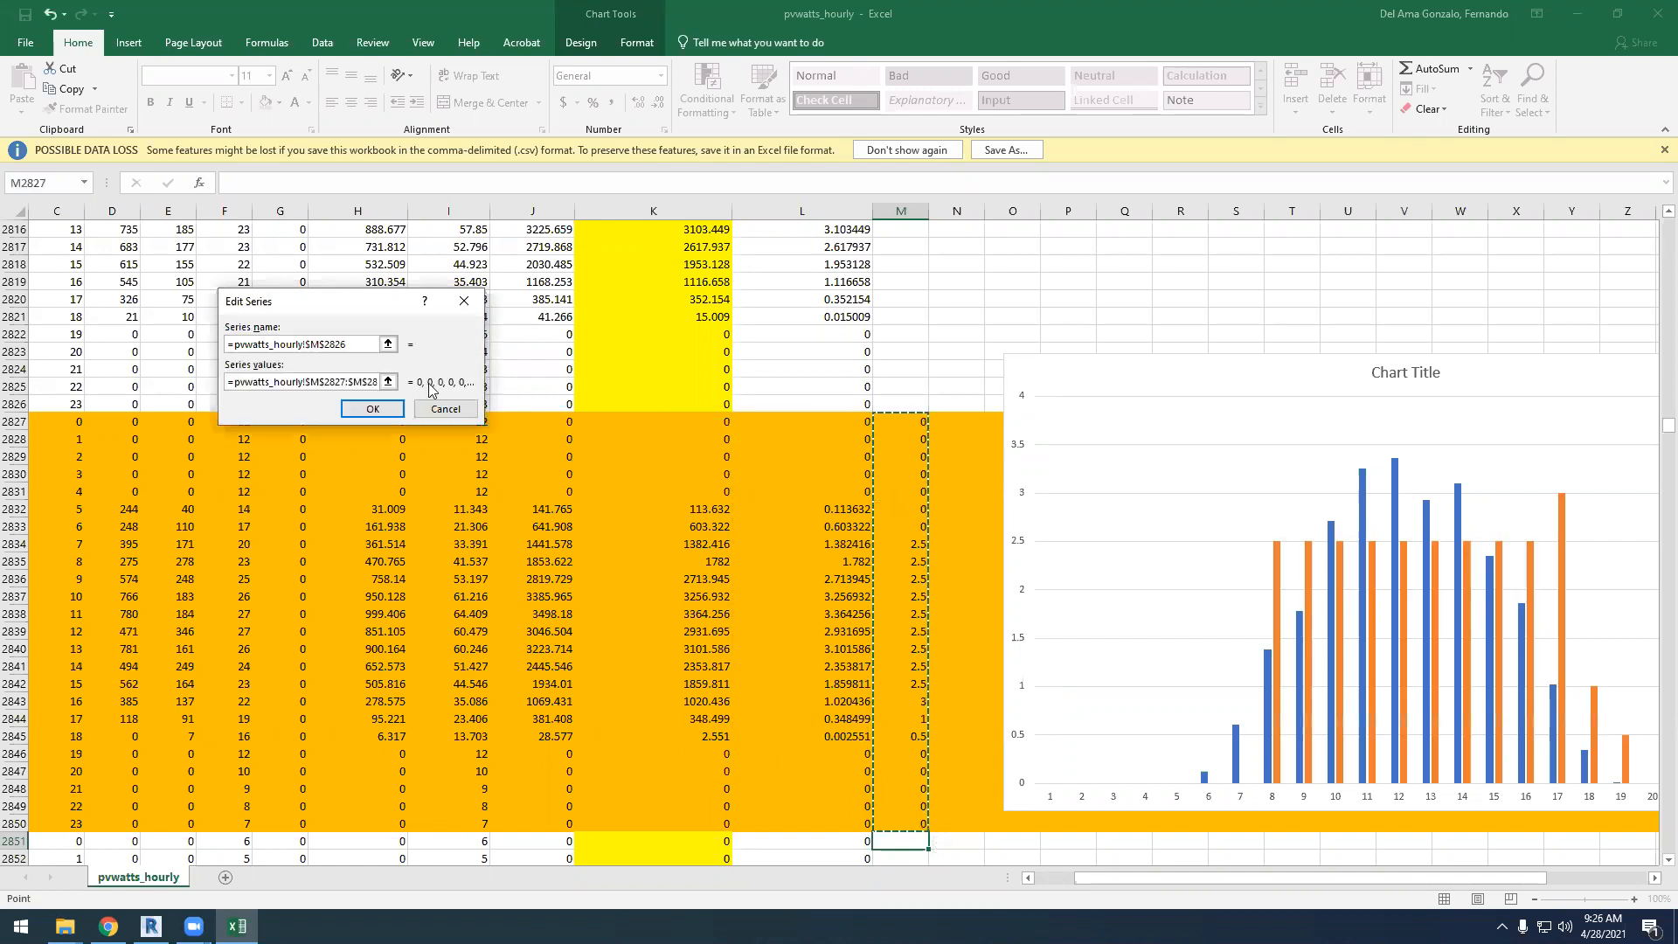
{"action": "left_click", "coordinate": [372, 409]}
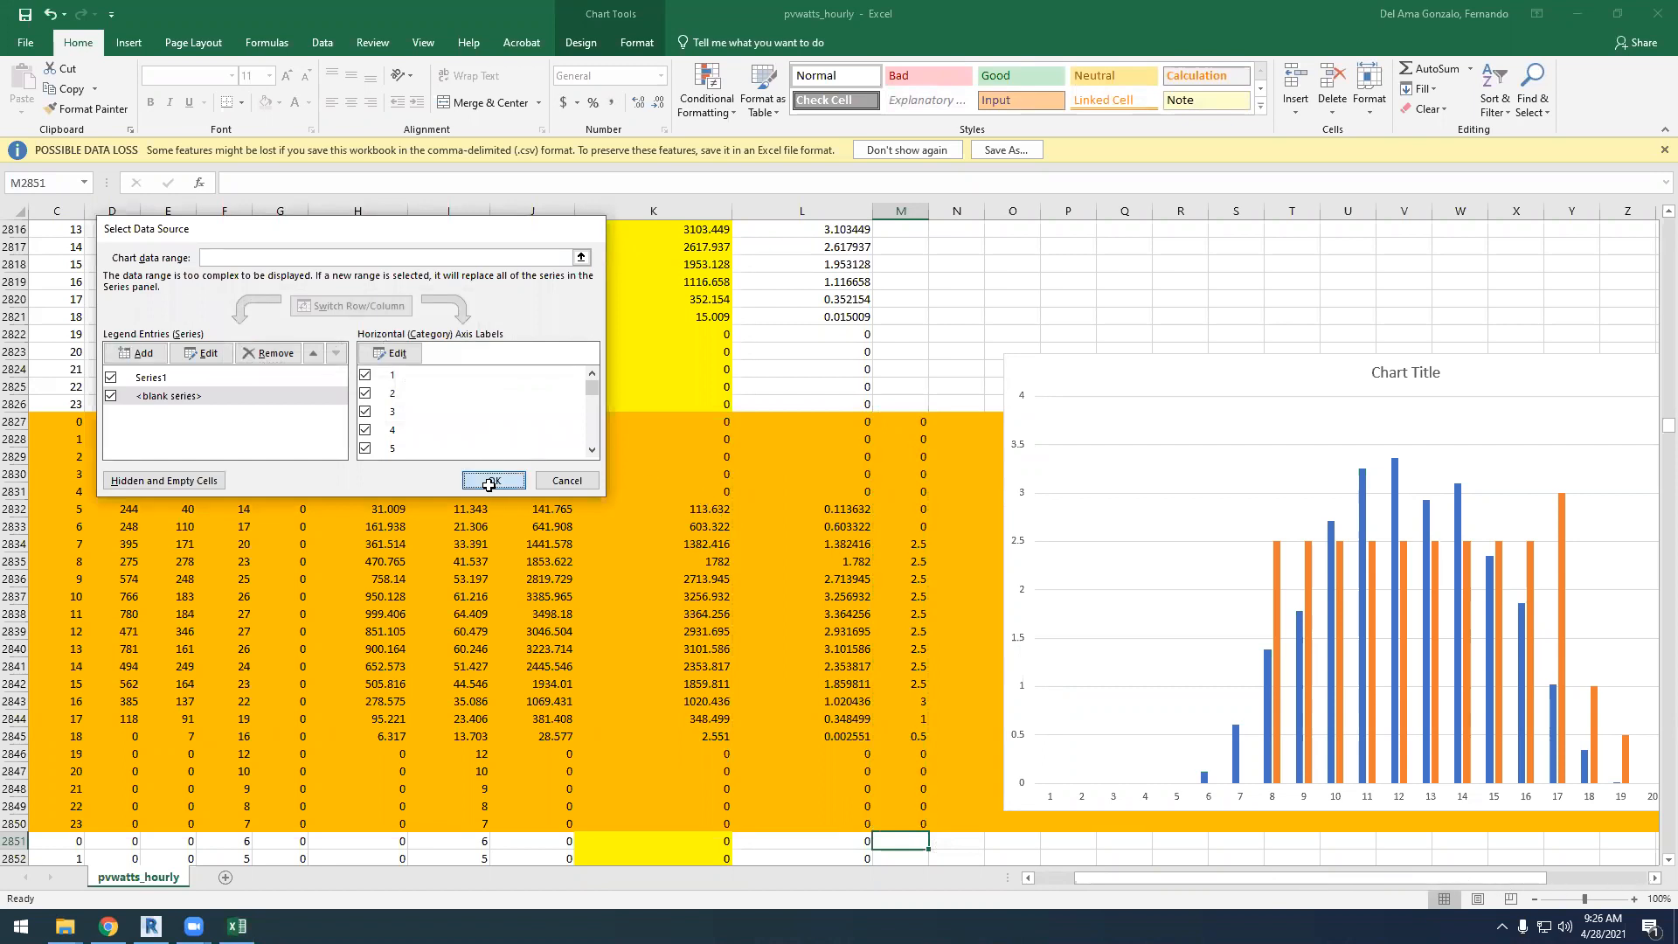
{"action": "left_click", "coordinate": [492, 481]}
Compare the hourly kWh production columns with the added series across the whole April 28 chart
{"action": "left_click_drag", "start_coordinate": [1348, 878], "coordinate": [1462, 871]}
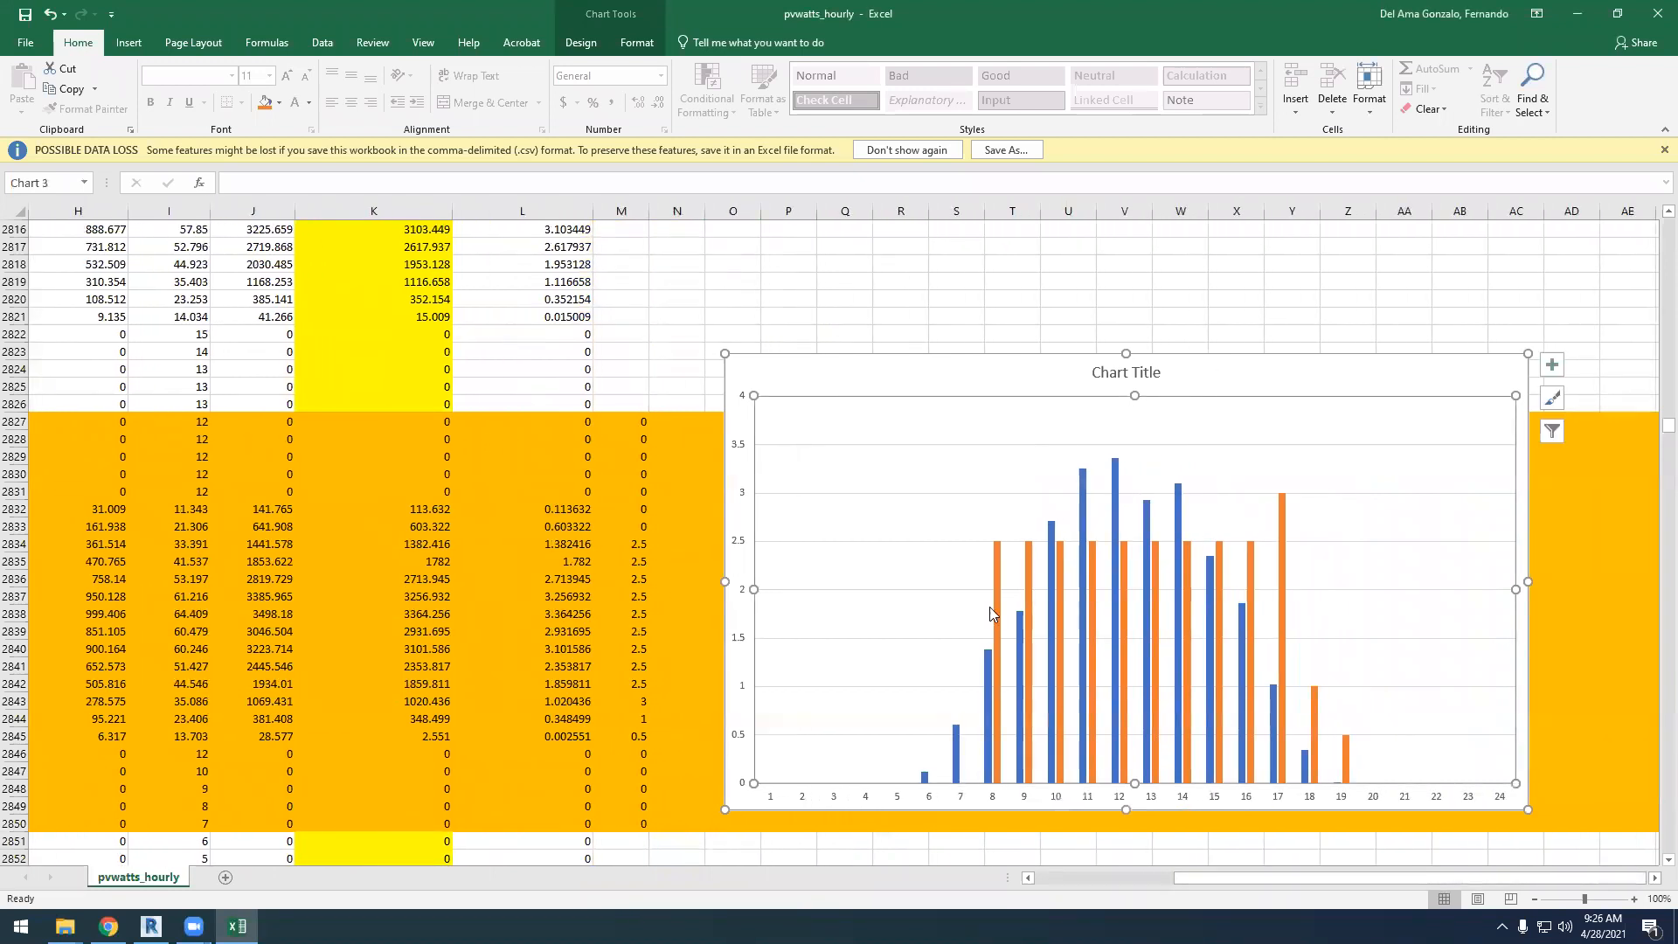
{"action": "mouse_move", "coordinate": [998, 584]}
{"action": "mouse_move", "coordinate": [1112, 533]}
{"action": "mouse_move", "coordinate": [1282, 631]}
{"action": "left_click", "coordinate": [1008, 303]}
{"action": "left_click", "coordinate": [944, 356]}
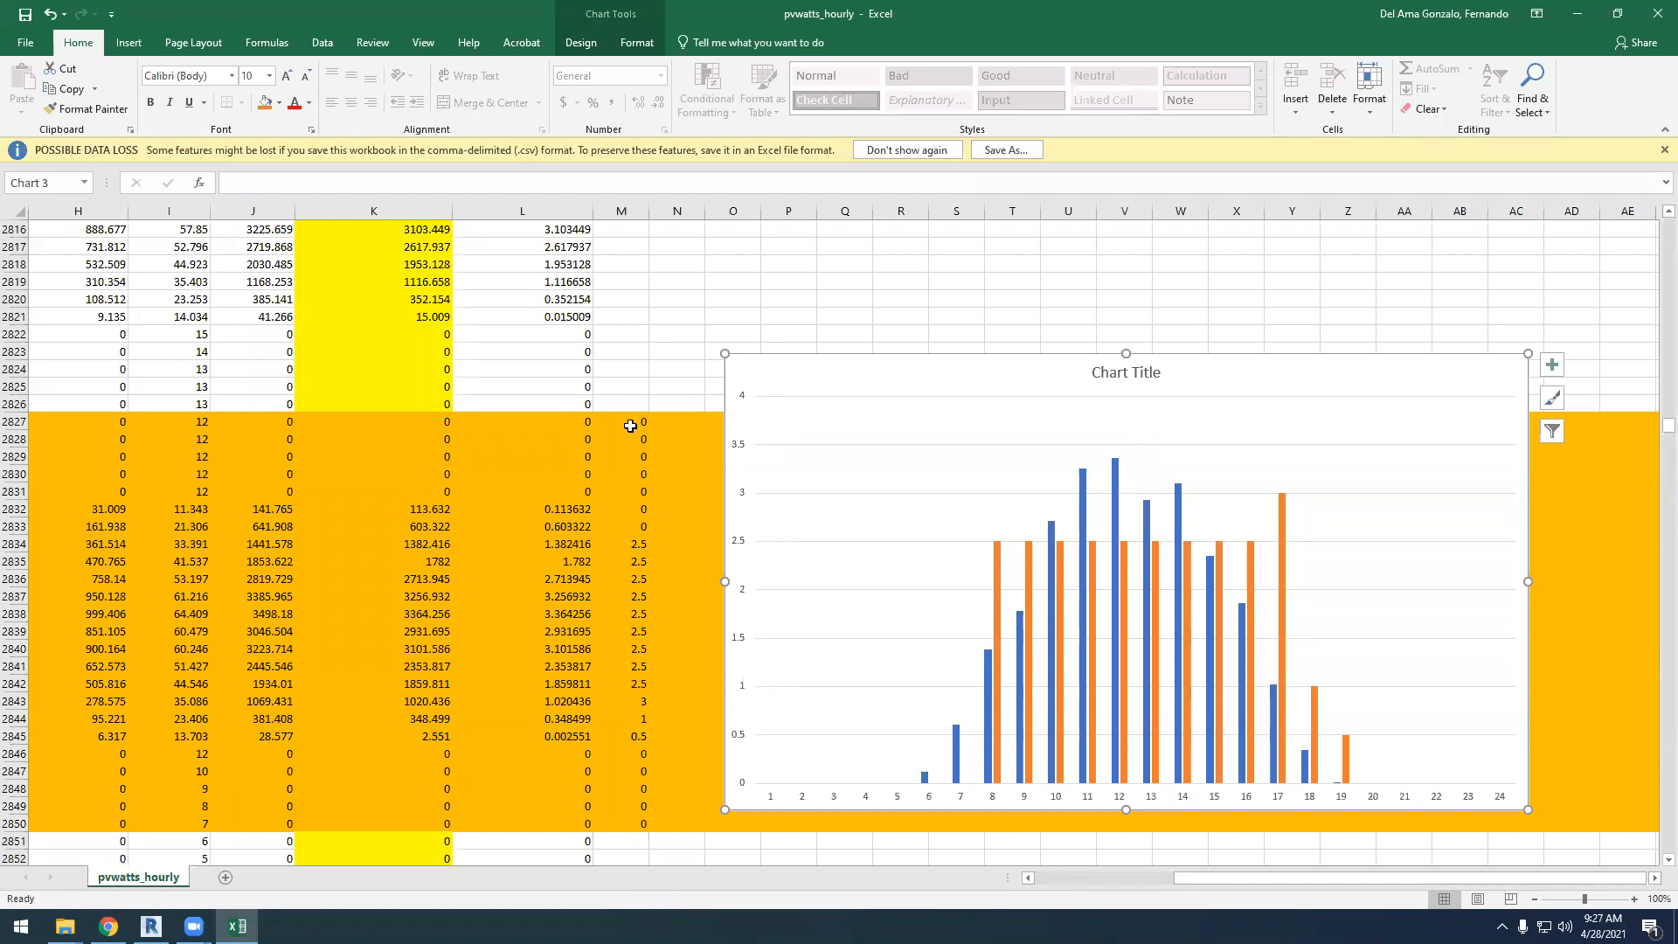
Copy the hourly values in M2827:M2850 and paste them starting at M2851 for the following day
{"action": "left_click_drag", "start_coordinate": [639, 420], "coordinate": [639, 824]}
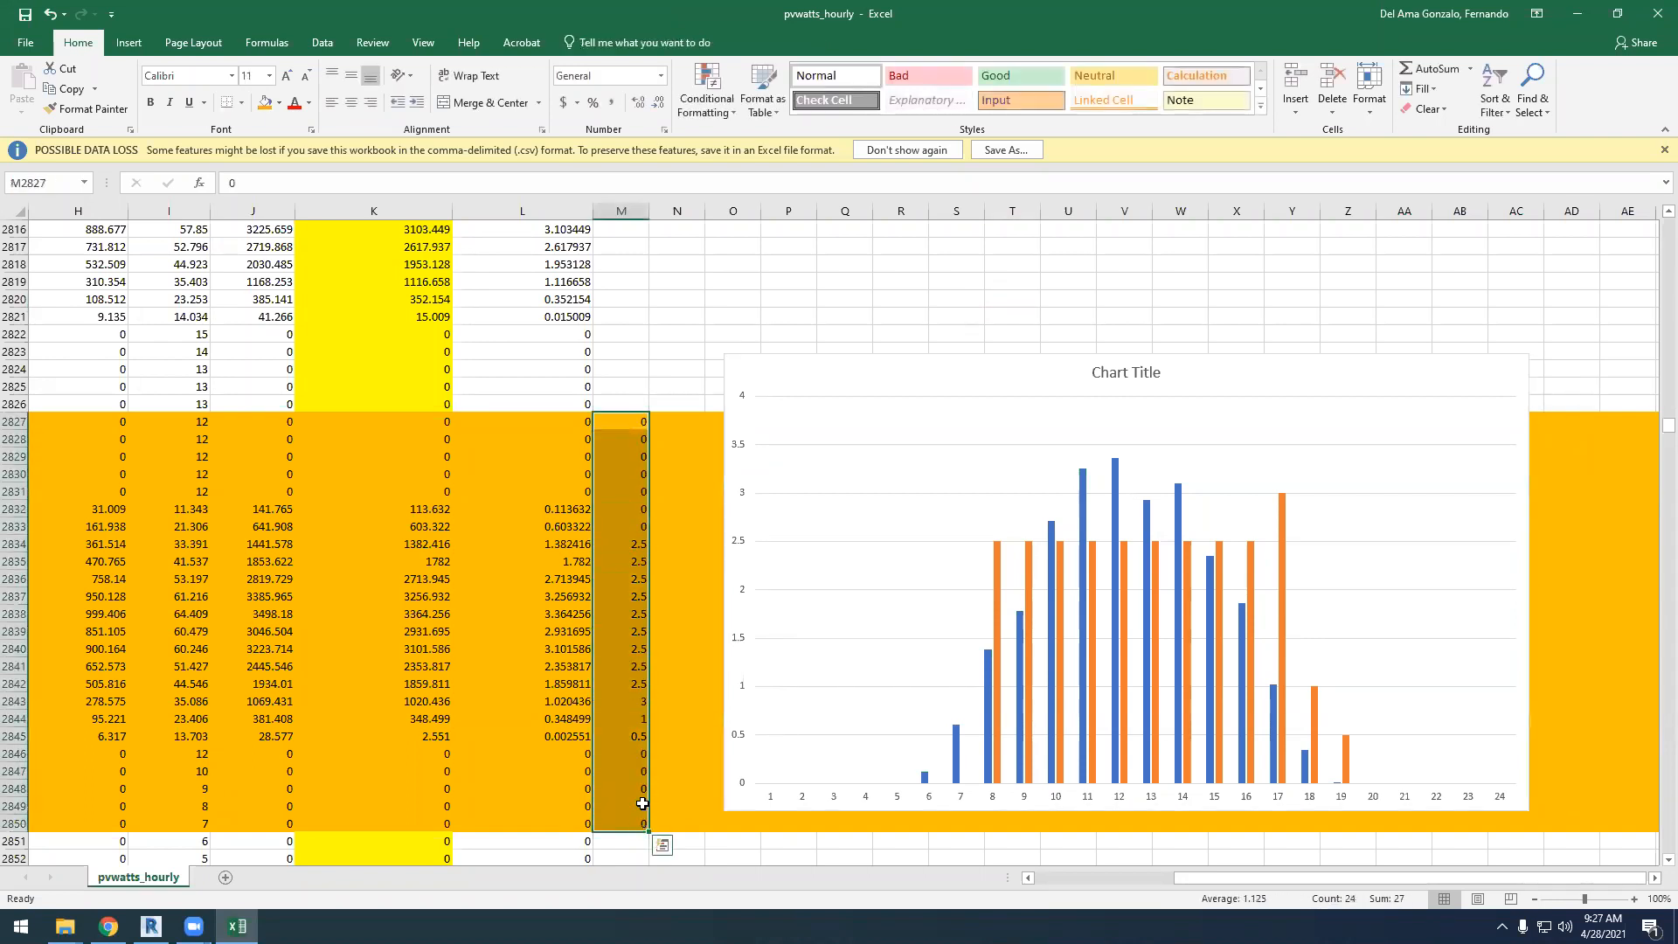
{"action": "key", "text": "ctrl+c"}
{"action": "left_click", "coordinate": [629, 841]}
{"action": "scroll", "coordinate": [651, 743], "scroll_direction": "down", "scroll_amount": 3}
{"action": "key", "text": "ctrl+v"}
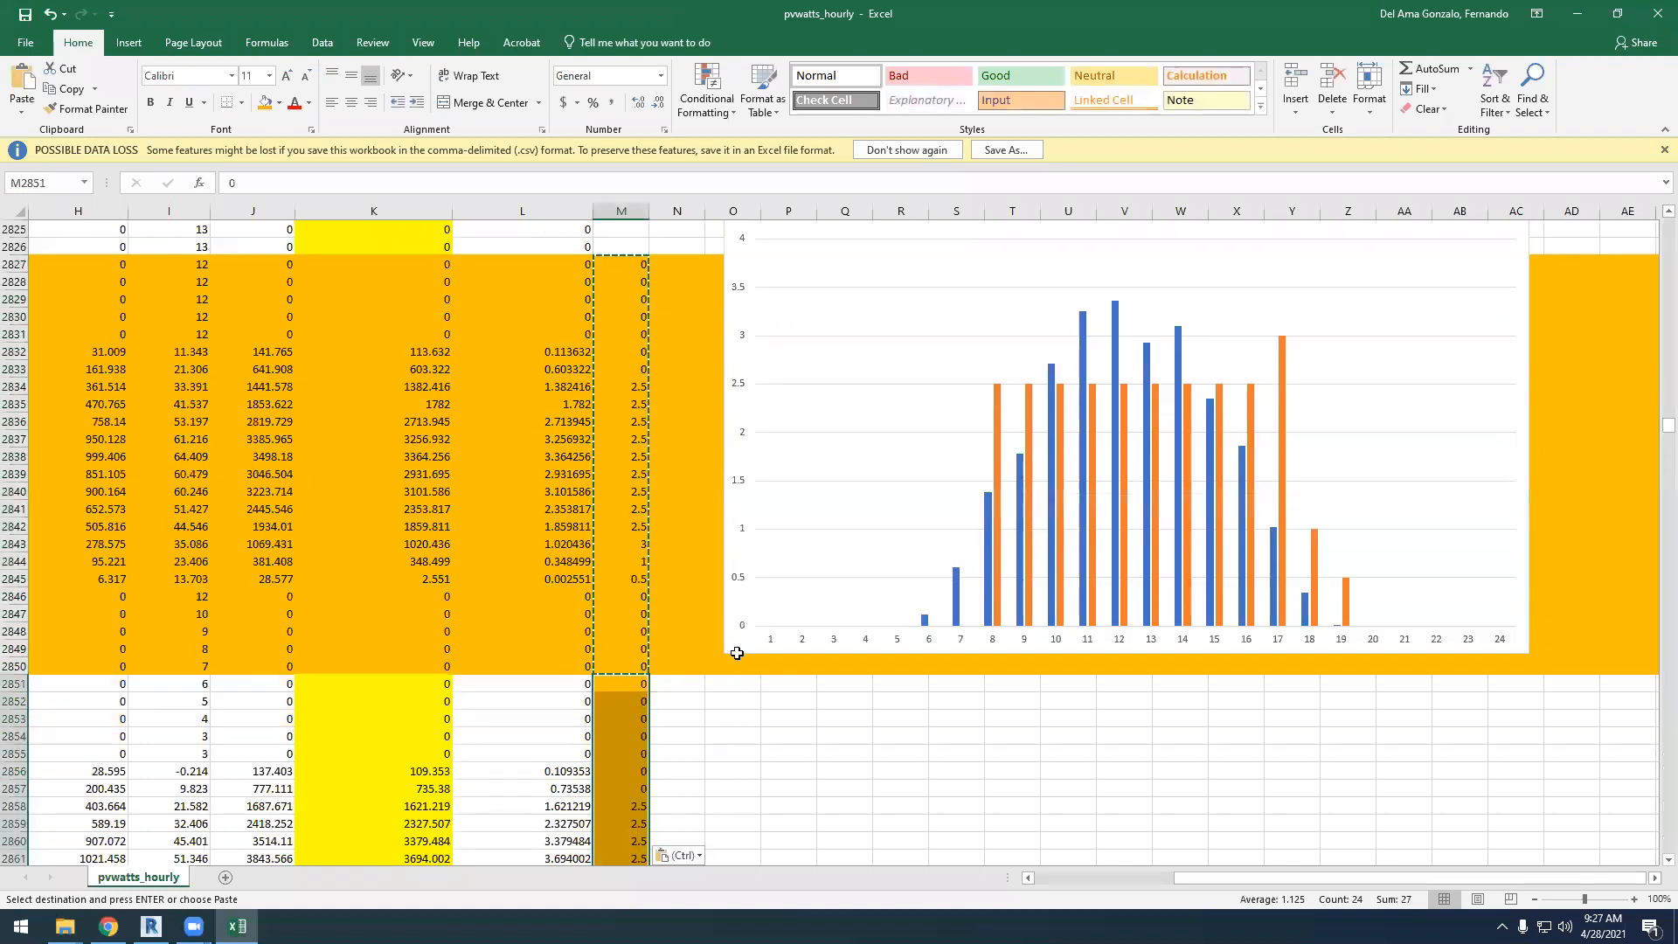
{"action": "scroll", "coordinate": [738, 652], "scroll_direction": "down", "scroll_amount": 8}
{"action": "left_click", "coordinate": [722, 669]}
{"action": "scroll", "coordinate": [668, 612], "scroll_direction": "up", "scroll_amount": 9}
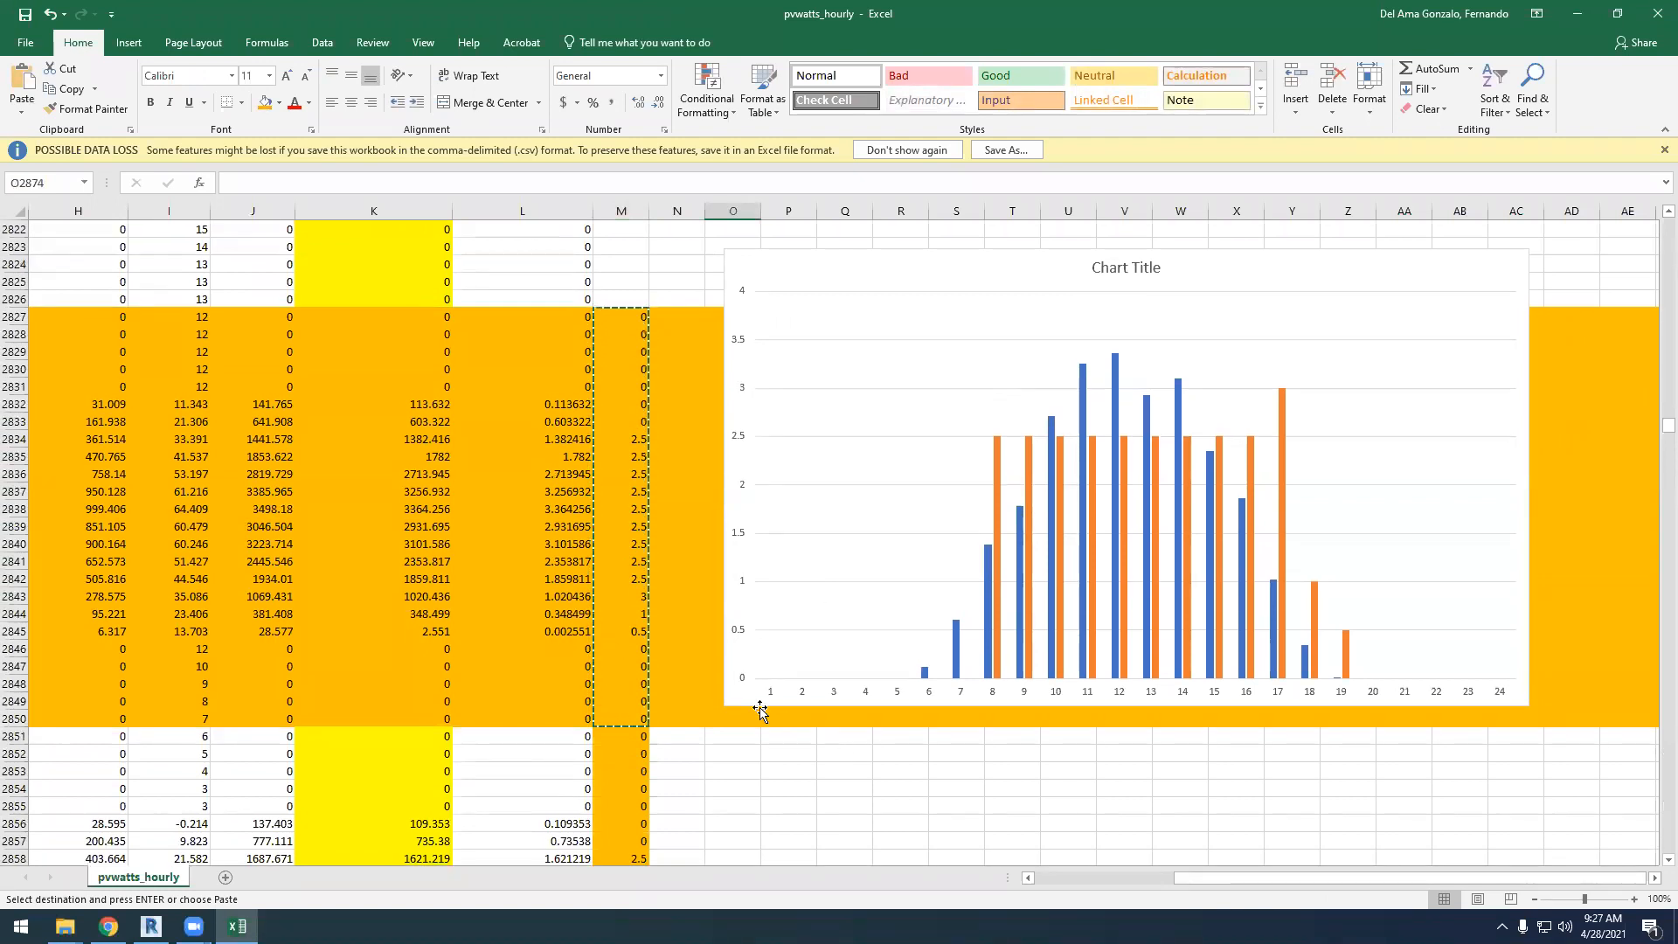
Copy the hourly values in M2827:M2850 for use in the January rows
{"action": "left_click_drag", "start_coordinate": [621, 315], "coordinate": [620, 717]}
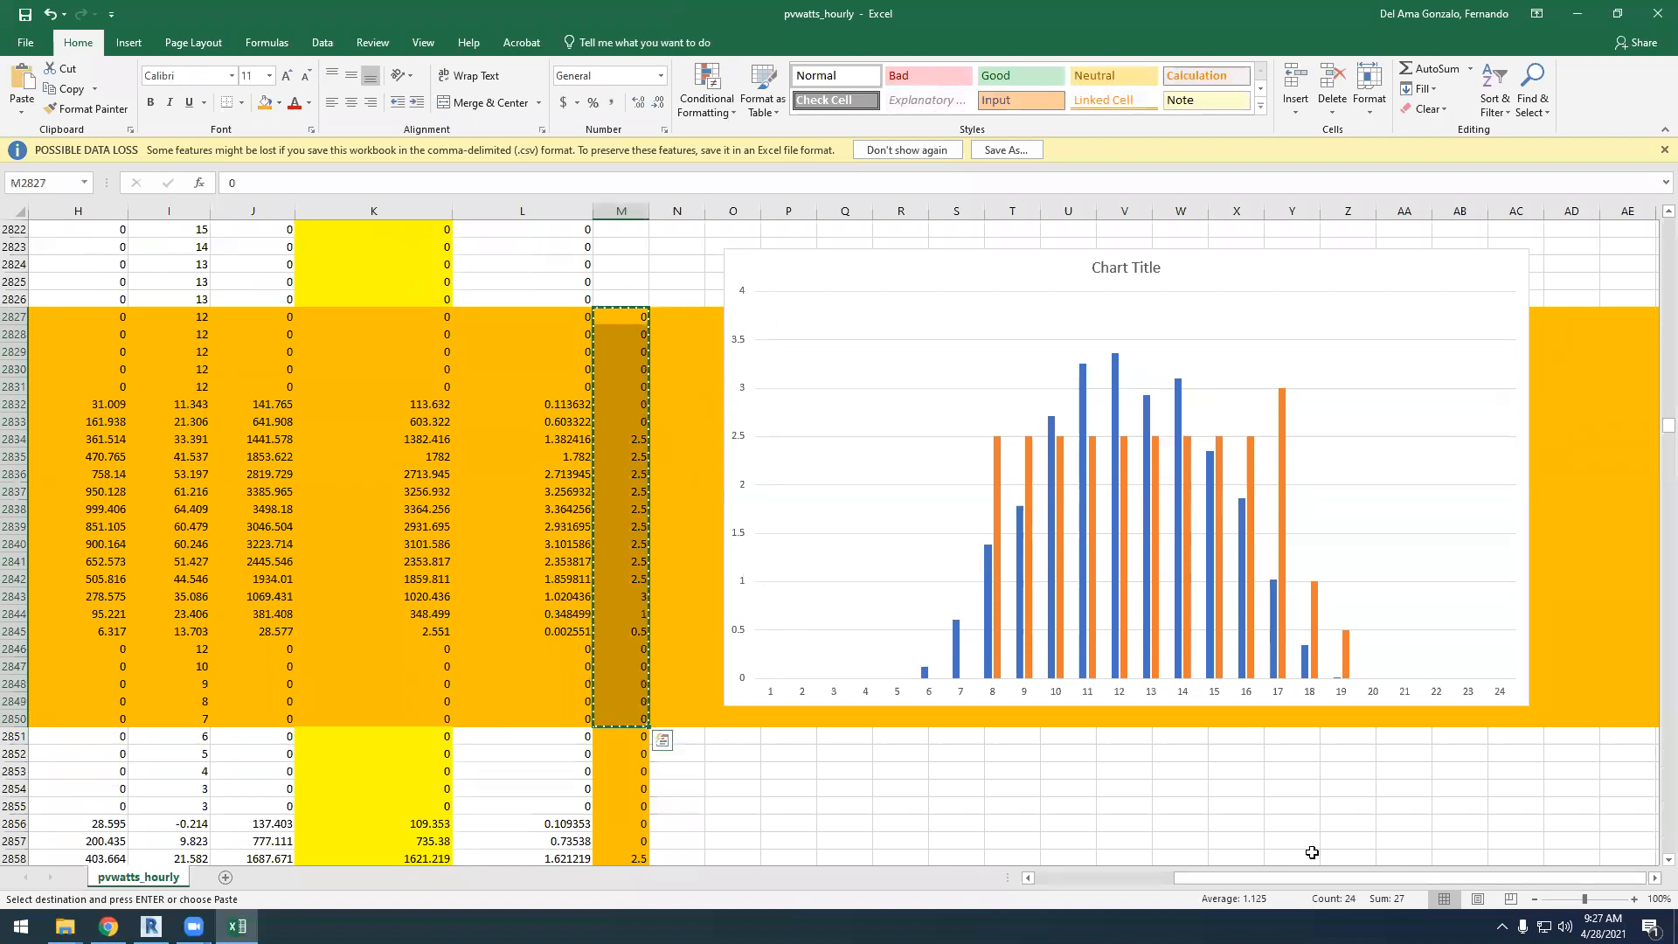
{"action": "scroll", "coordinate": [1312, 852], "scroll_direction": "up", "scroll_amount": 2}
{"action": "left_click_drag", "start_coordinate": [1655, 428], "coordinate": [1653, 218]}
{"action": "scroll", "coordinate": [962, 469], "scroll_direction": "down", "scroll_amount": 20}
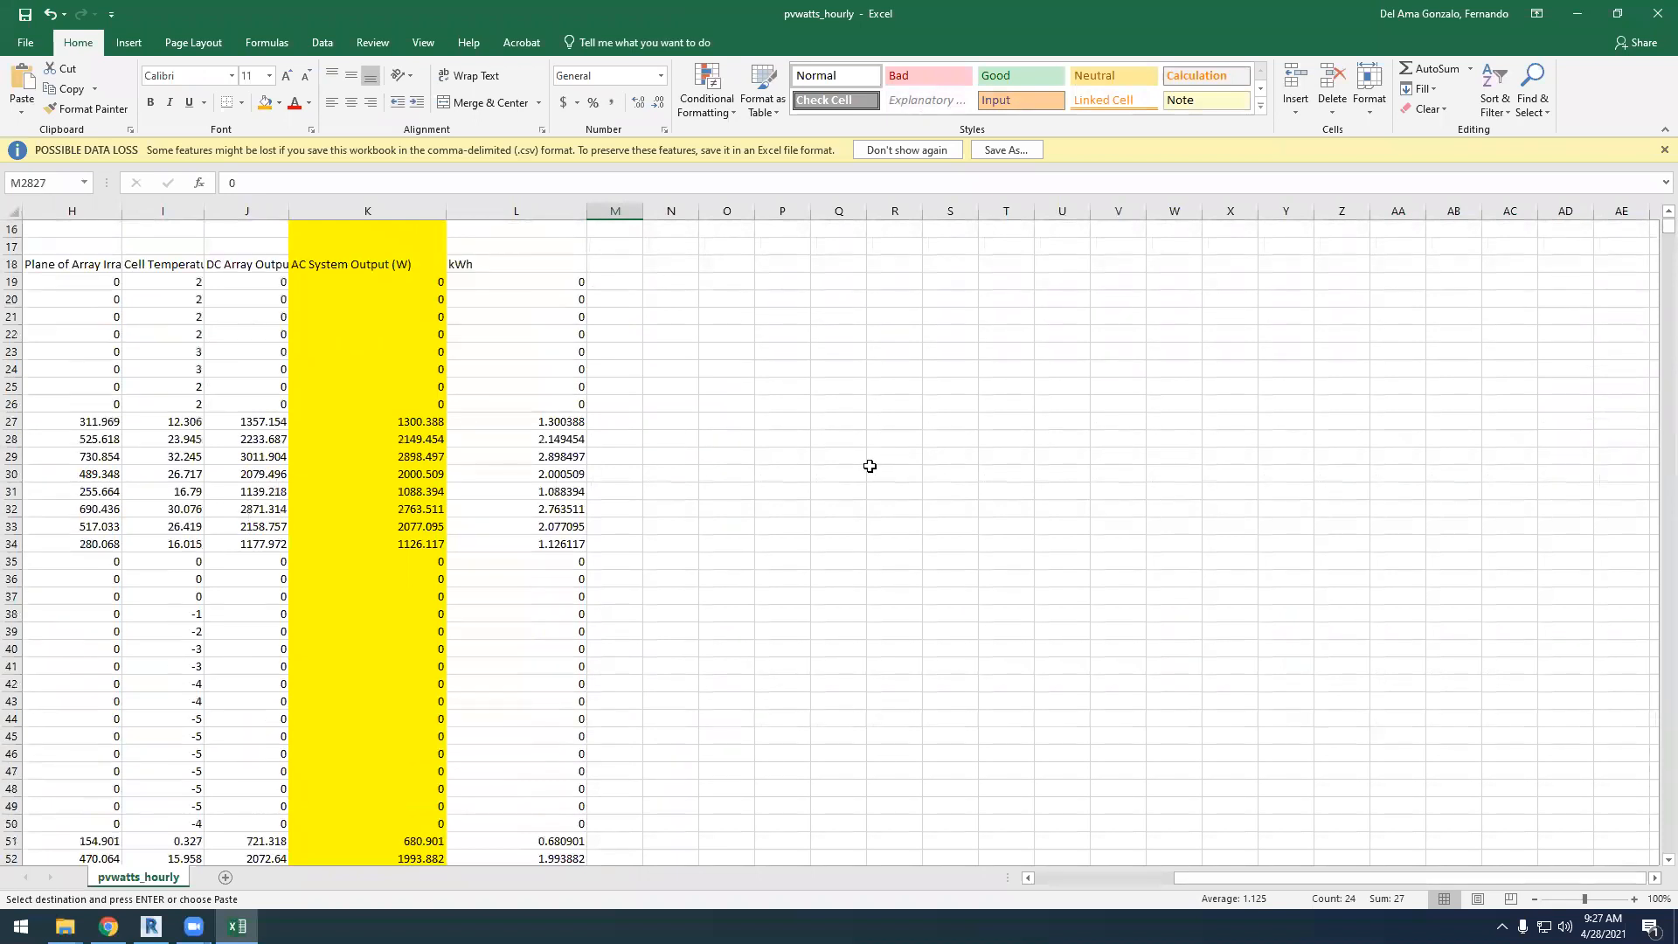
{"action": "left_click_drag", "start_coordinate": [1655, 233], "coordinate": [1652, 283]}
{"action": "scroll", "coordinate": [1338, 345], "scroll_direction": "up", "scroll_amount": 11}
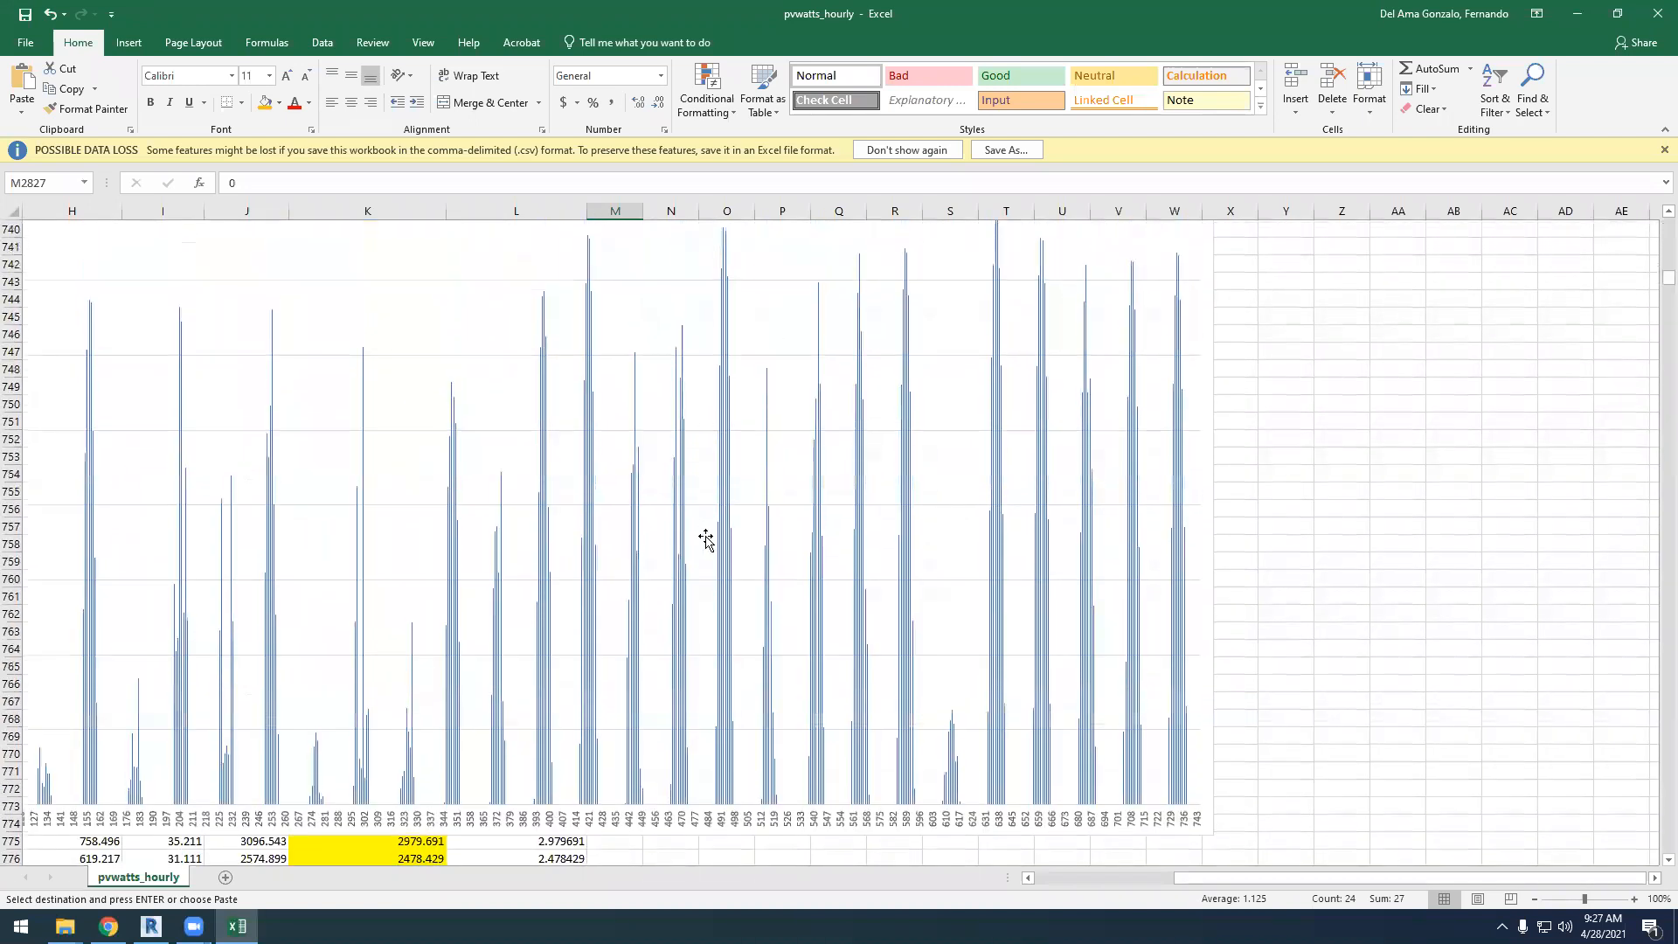
Move the January chart clear of the data columns, with its upper corner at column N near row 626
{"action": "left_click_drag", "start_coordinate": [732, 469], "coordinate": [1004, 247]}
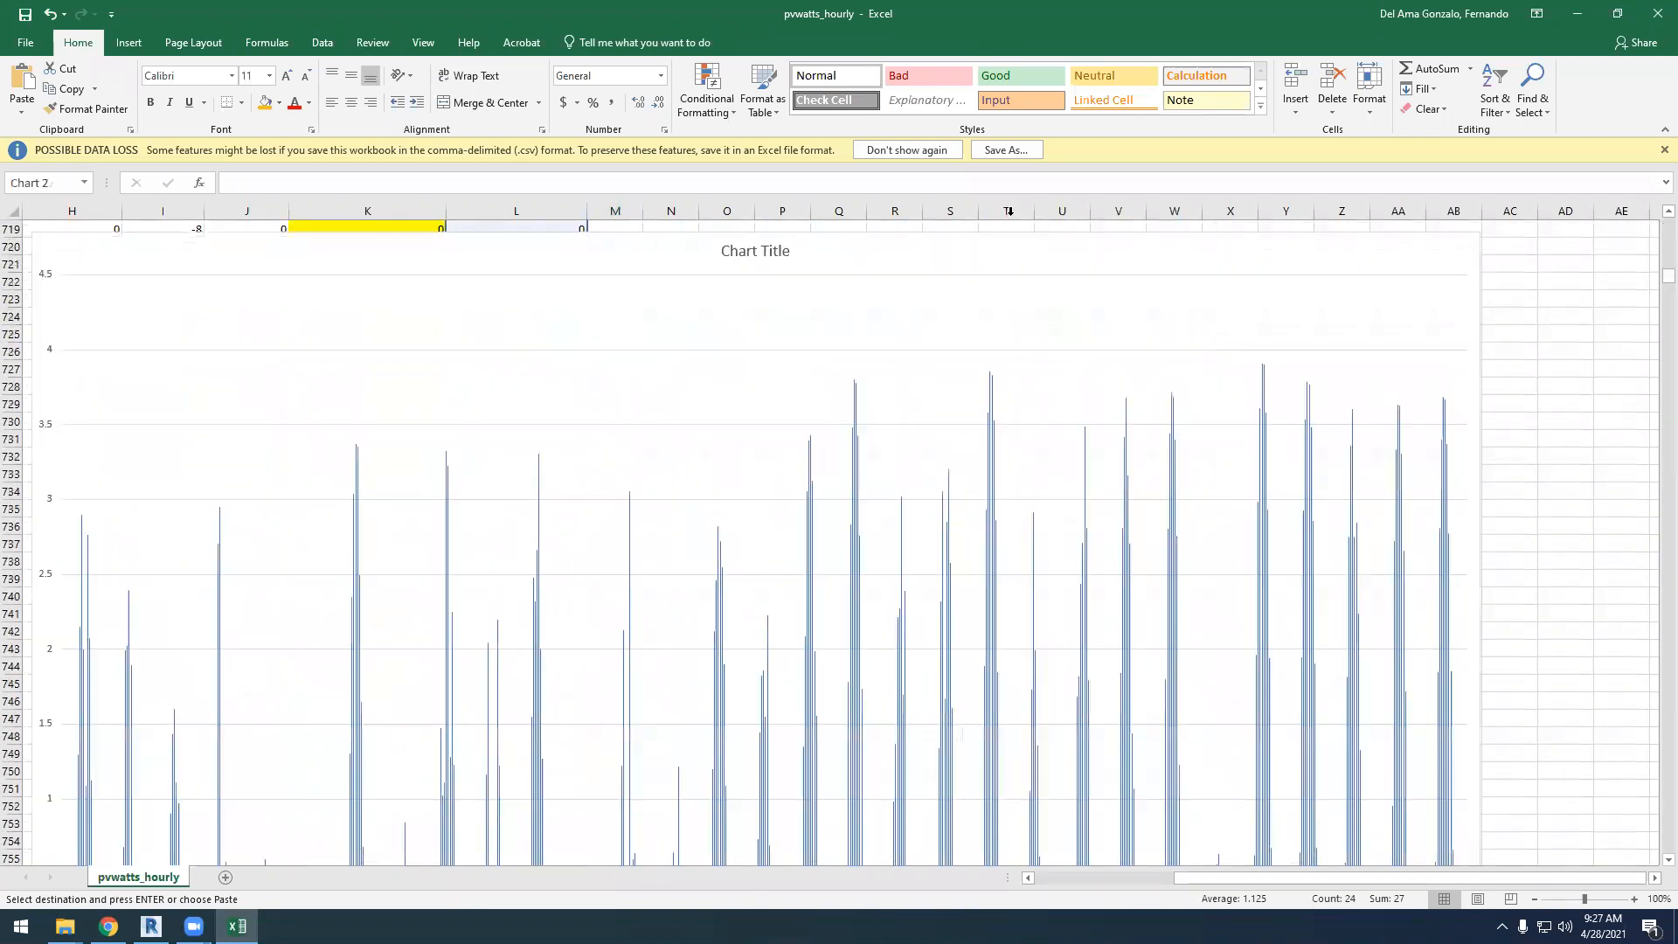
{"action": "scroll", "coordinate": [929, 536], "scroll_direction": "up", "scroll_amount": 8}
{"action": "scroll", "coordinate": [743, 747], "scroll_direction": "down", "scroll_amount": 1}
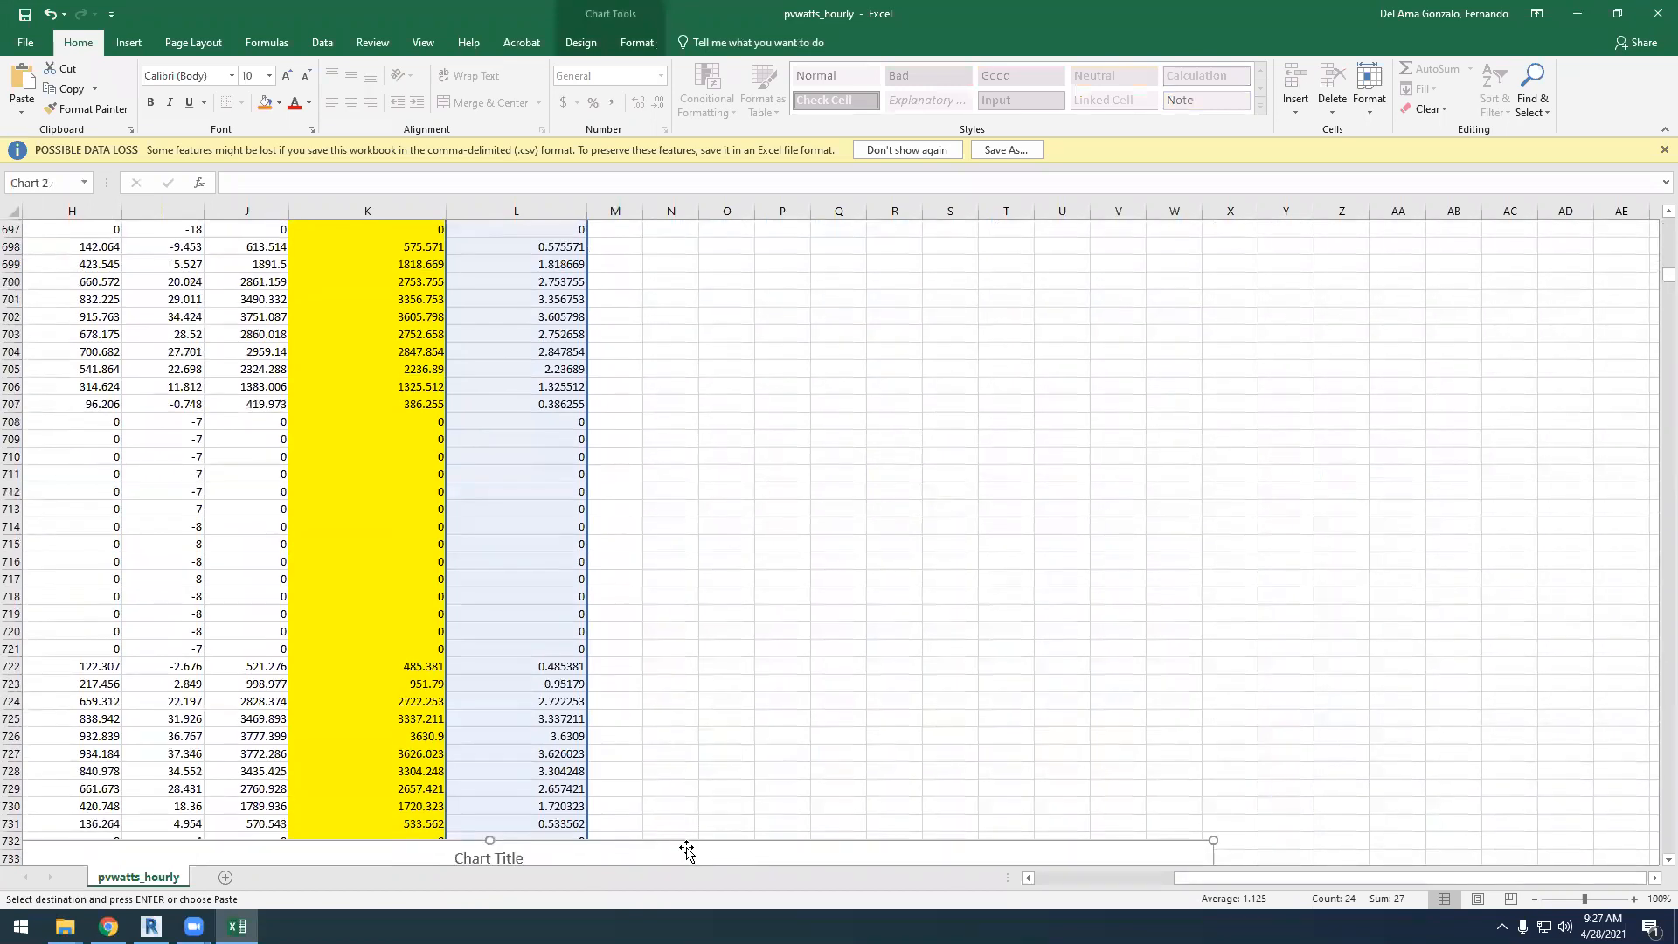
{"action": "left_click_drag", "start_coordinate": [689, 854], "coordinate": [848, 476]}
{"action": "scroll", "coordinate": [871, 546], "scroll_direction": "up", "scroll_amount": 7}
{"action": "scroll", "coordinate": [866, 612], "scroll_direction": "up", "scroll_amount": 2}
{"action": "left_click_drag", "start_coordinate": [847, 679], "coordinate": [796, 558]}
{"action": "scroll", "coordinate": [791, 612], "scroll_direction": "up", "scroll_amount": 3}
{"action": "left_click", "coordinate": [762, 715]}
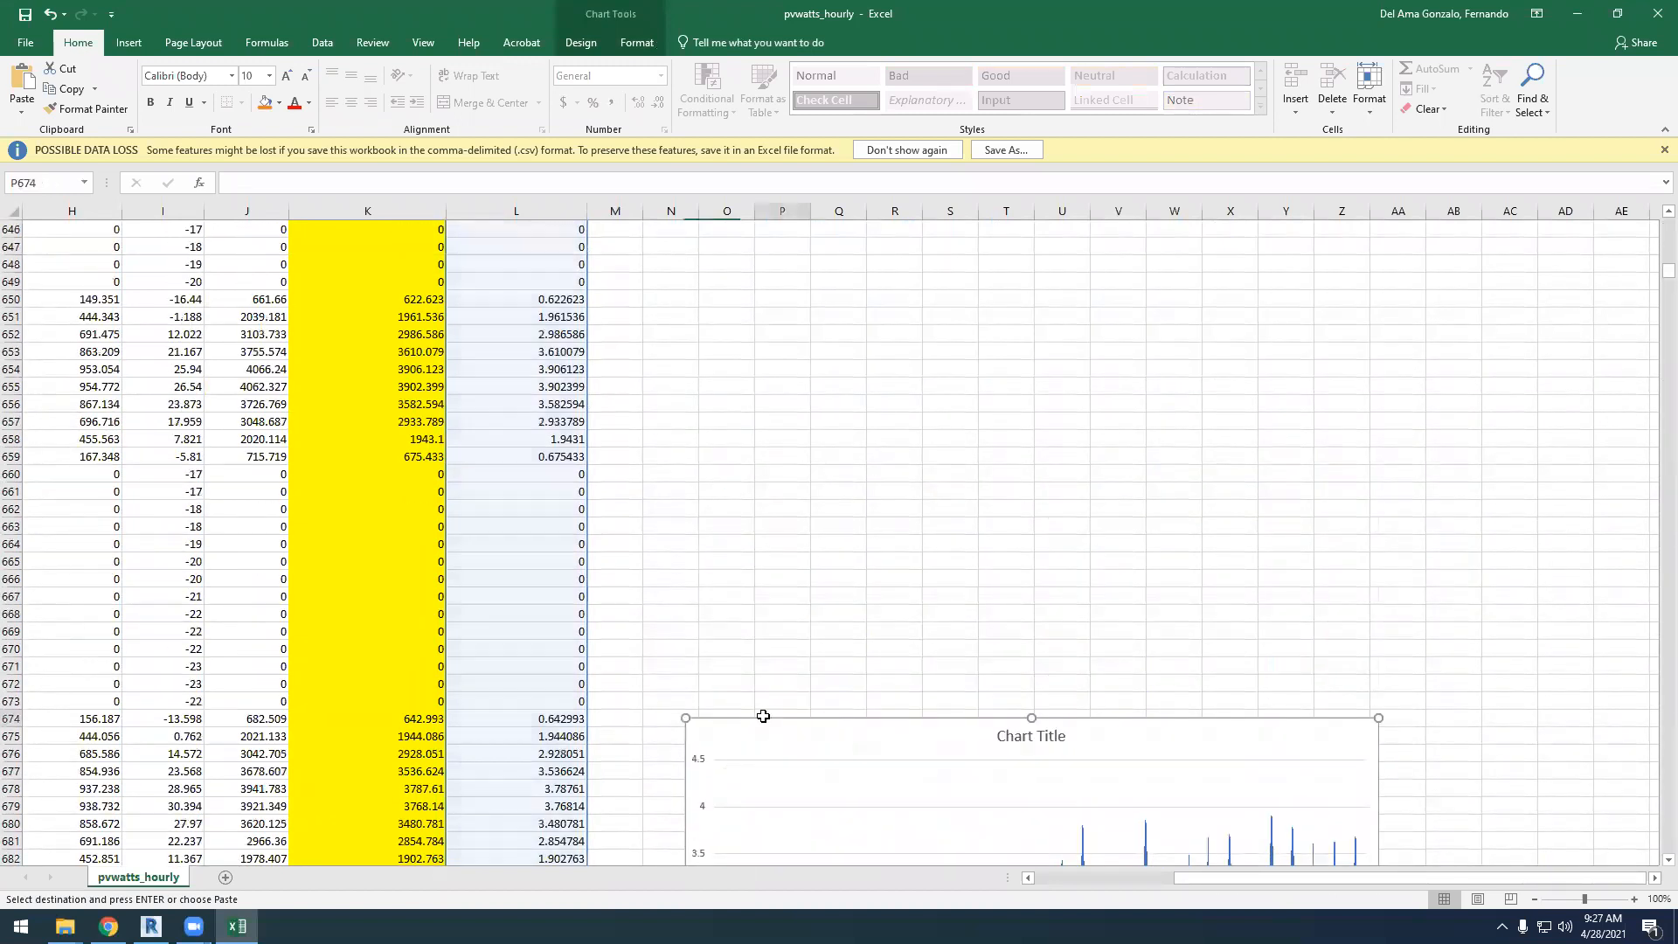
{"action": "left_click_drag", "start_coordinate": [764, 721], "coordinate": [794, 676]}
{"action": "scroll", "coordinate": [793, 675], "scroll_direction": "down", "scroll_amount": 7}
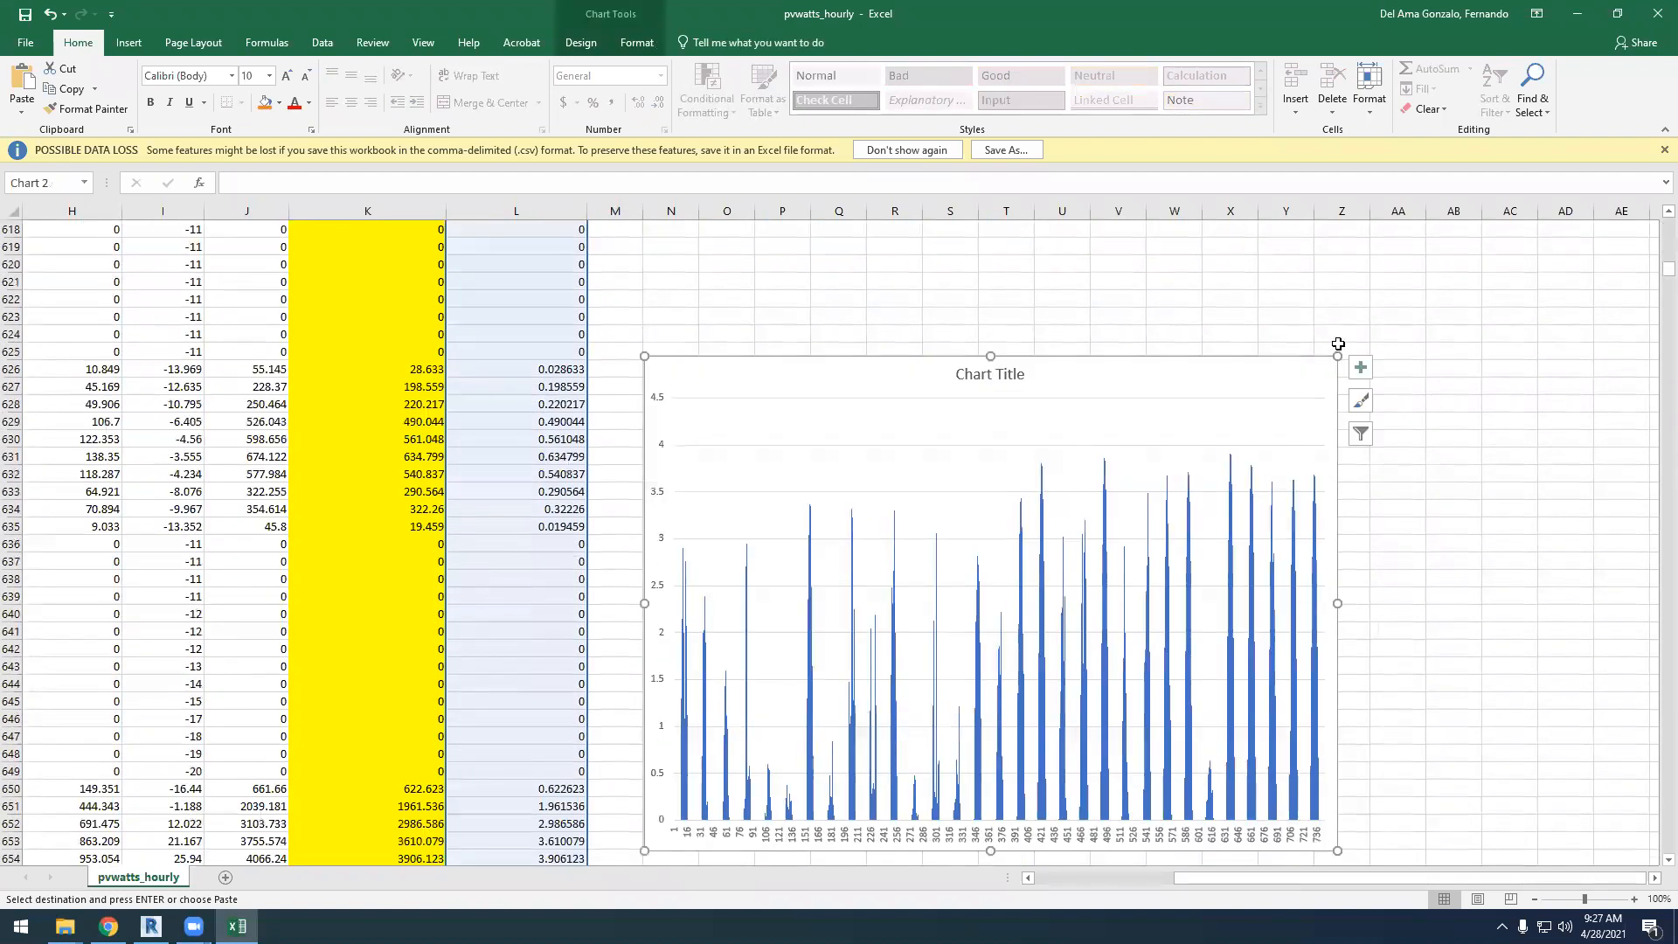
Resize the January chart horizontally so it spans from about column P to column AB
{"action": "left_click_drag", "start_coordinate": [1334, 605], "coordinate": [1477, 593]}
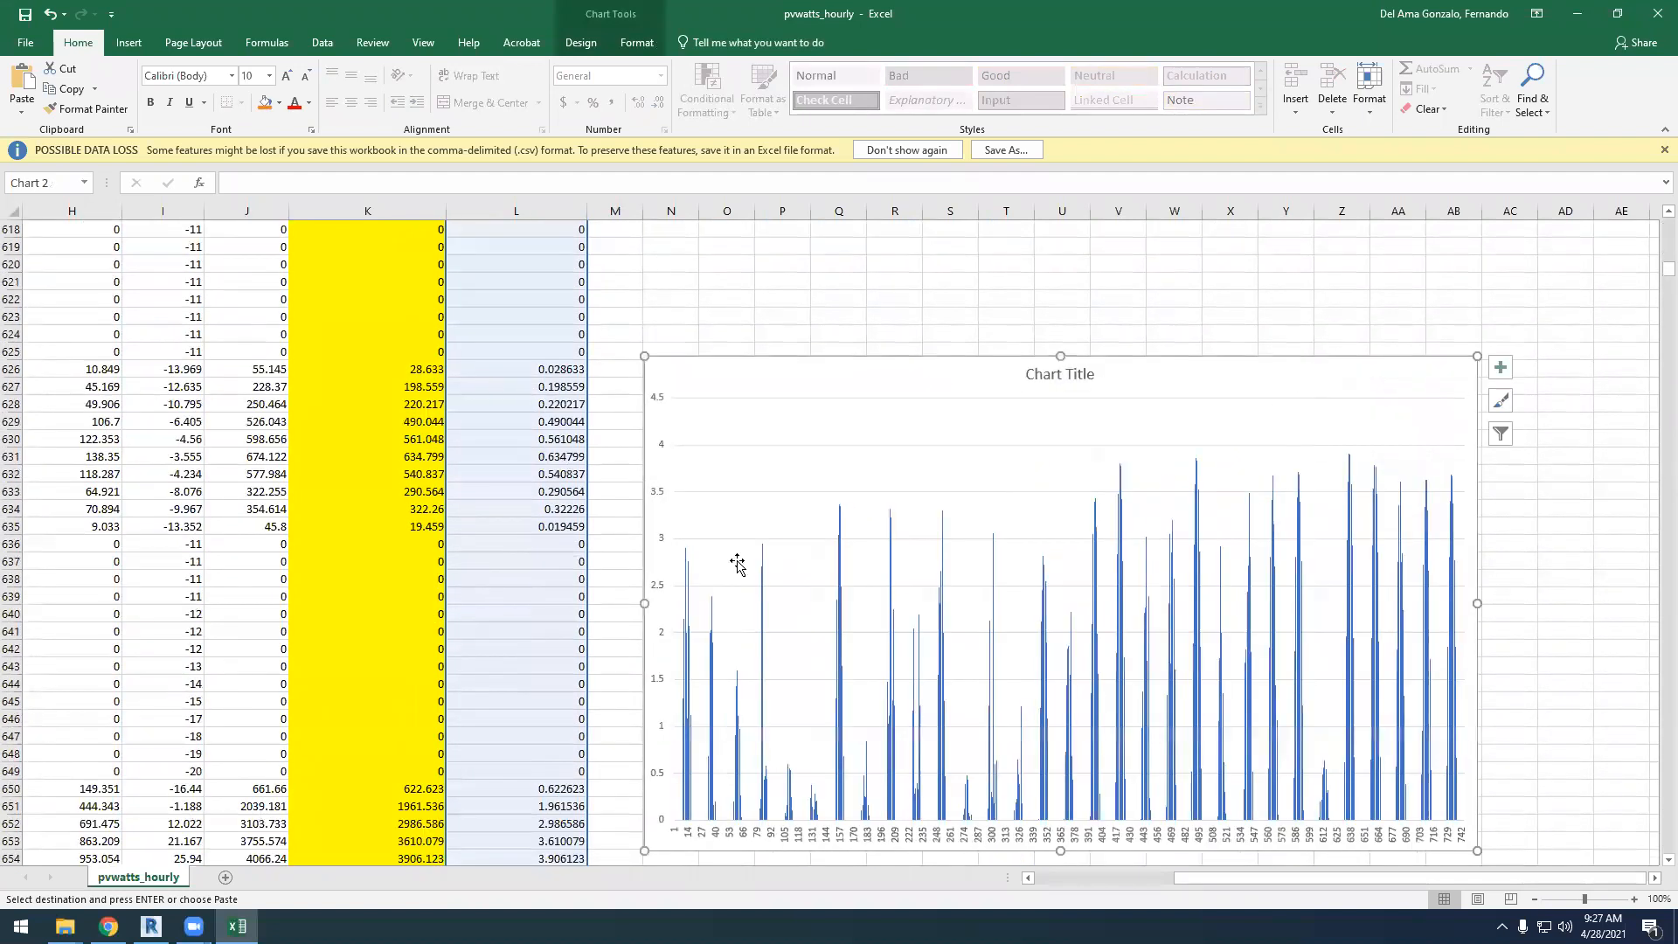
{"action": "left_click_drag", "start_coordinate": [644, 603], "coordinate": [772, 601]}
{"action": "scroll", "coordinate": [567, 535], "scroll_direction": "up", "scroll_amount": 1}
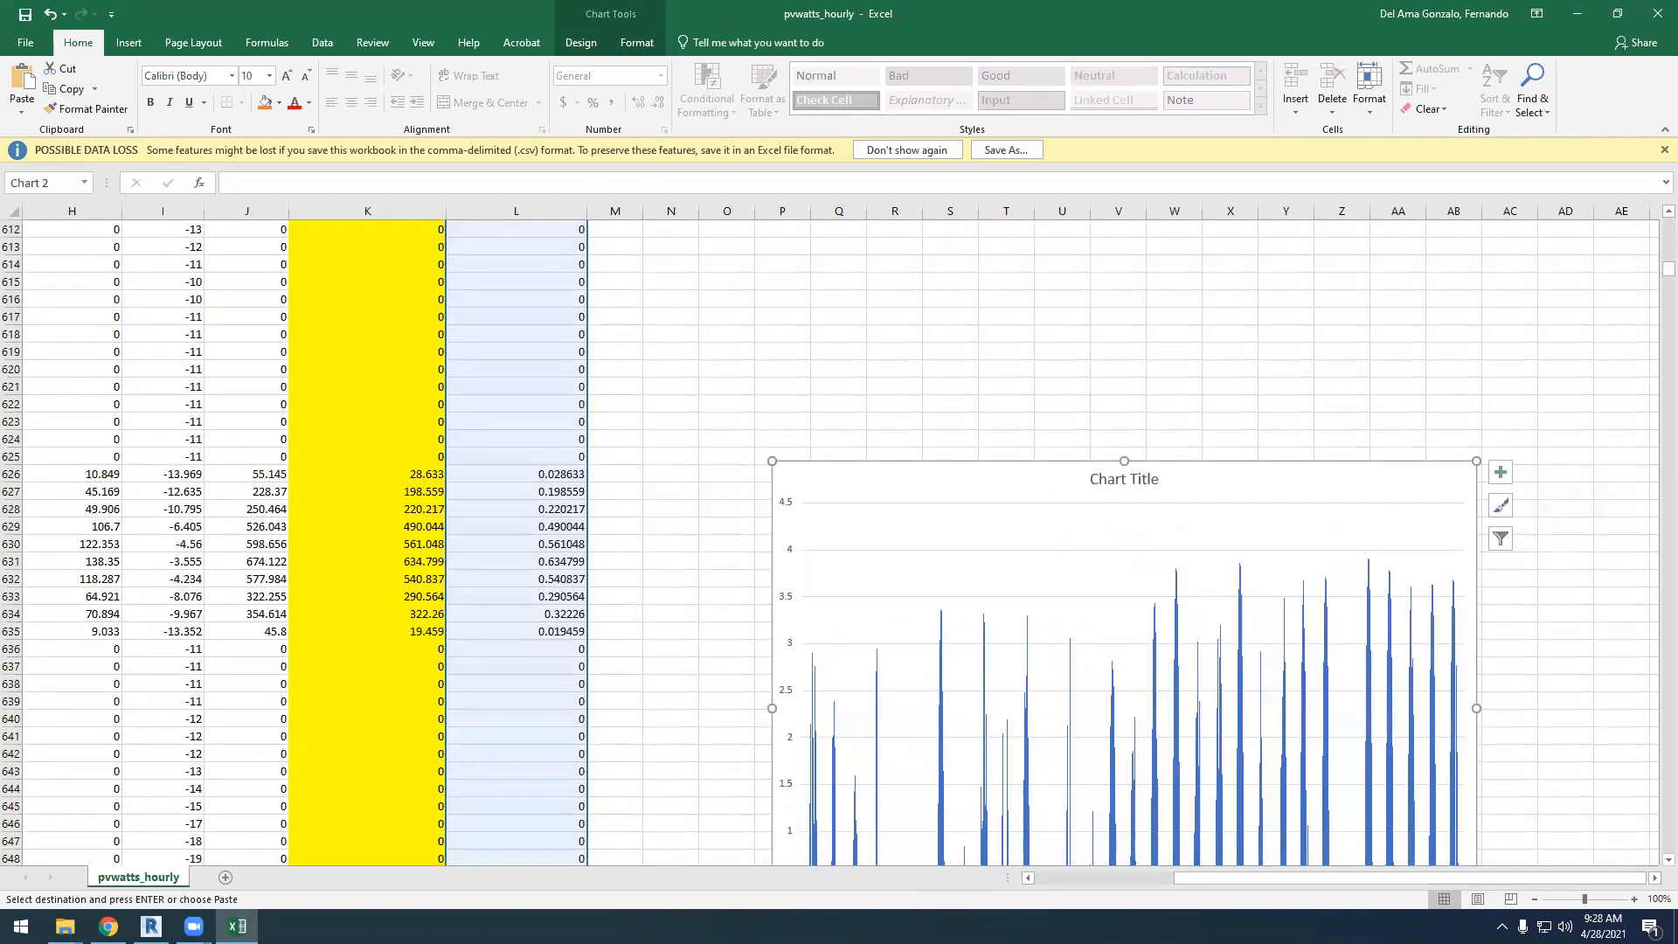
Paste the copied hourly values into column M for January 26 to 29, starting at M620, M644, M668 and M692
{"action": "left_click_drag", "start_coordinate": [1333, 879], "coordinate": [1193, 879]}
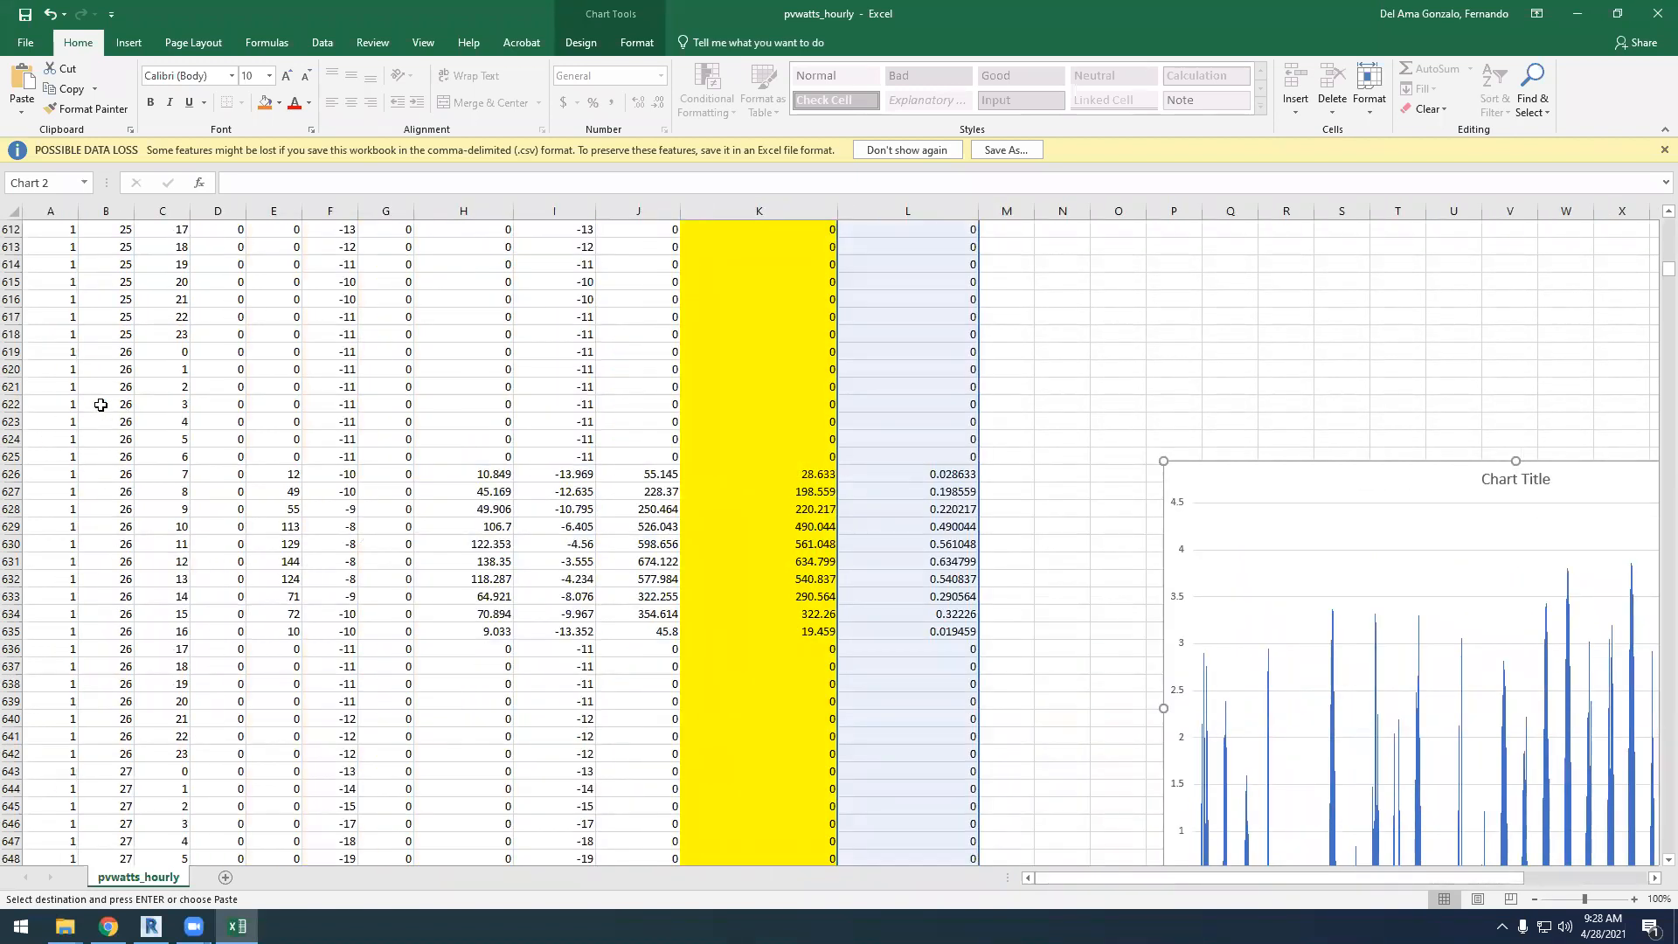
{"action": "left_click", "coordinate": [1001, 365]}
{"action": "key", "text": "ctrl+v"}
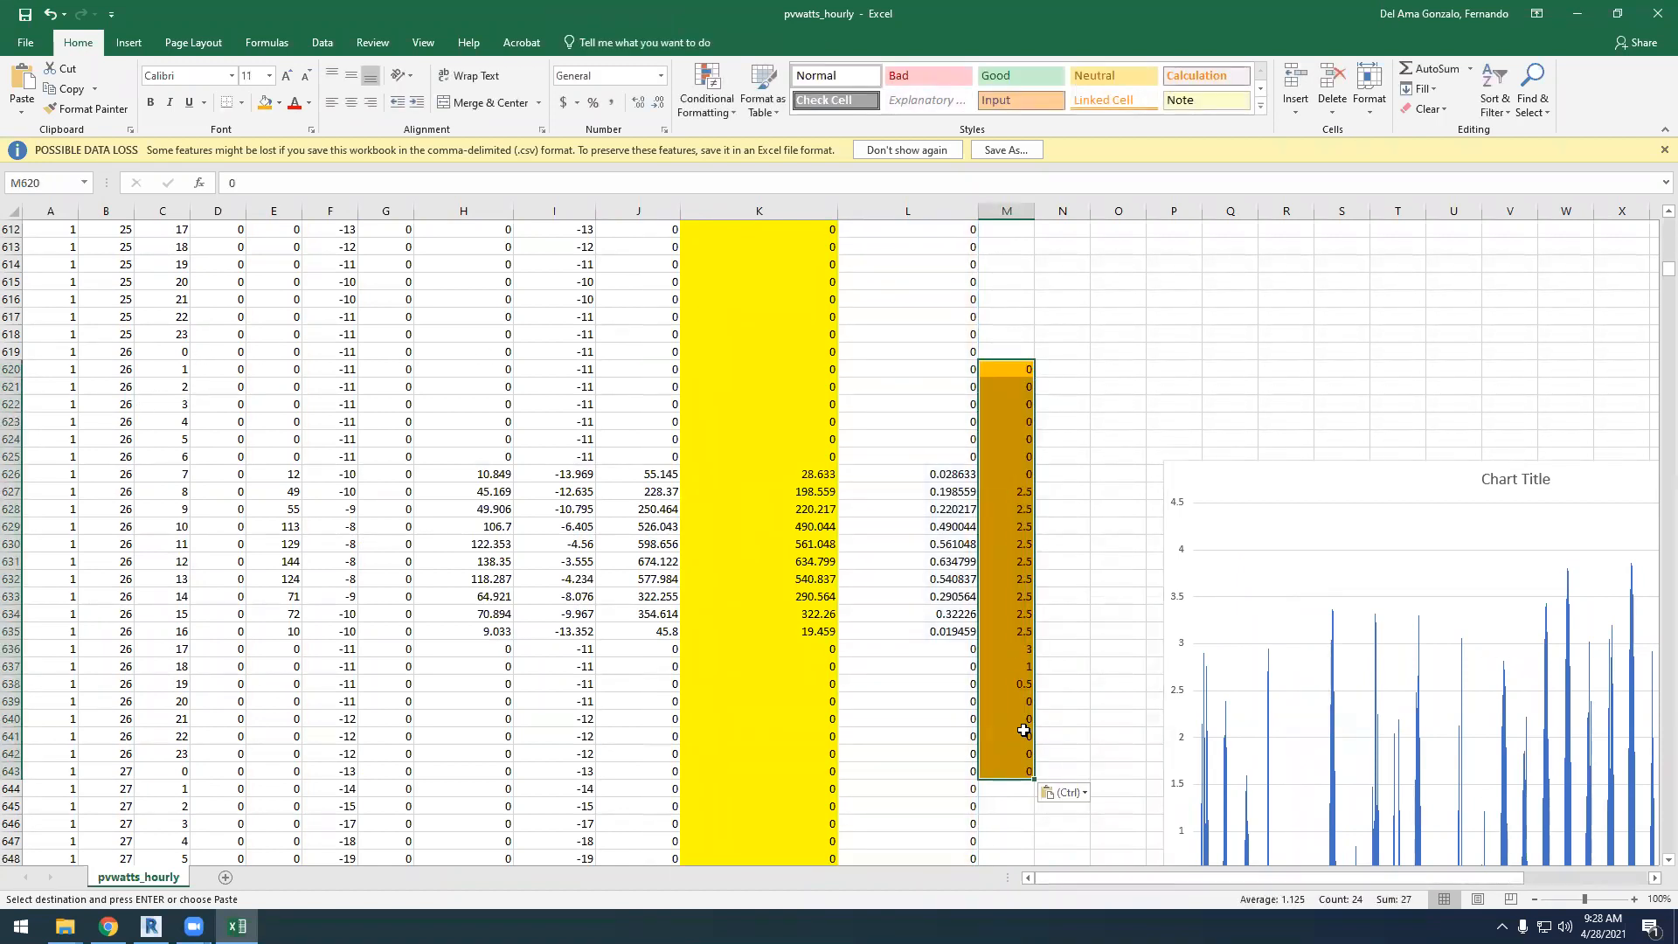
{"action": "left_click", "coordinate": [1018, 792]}
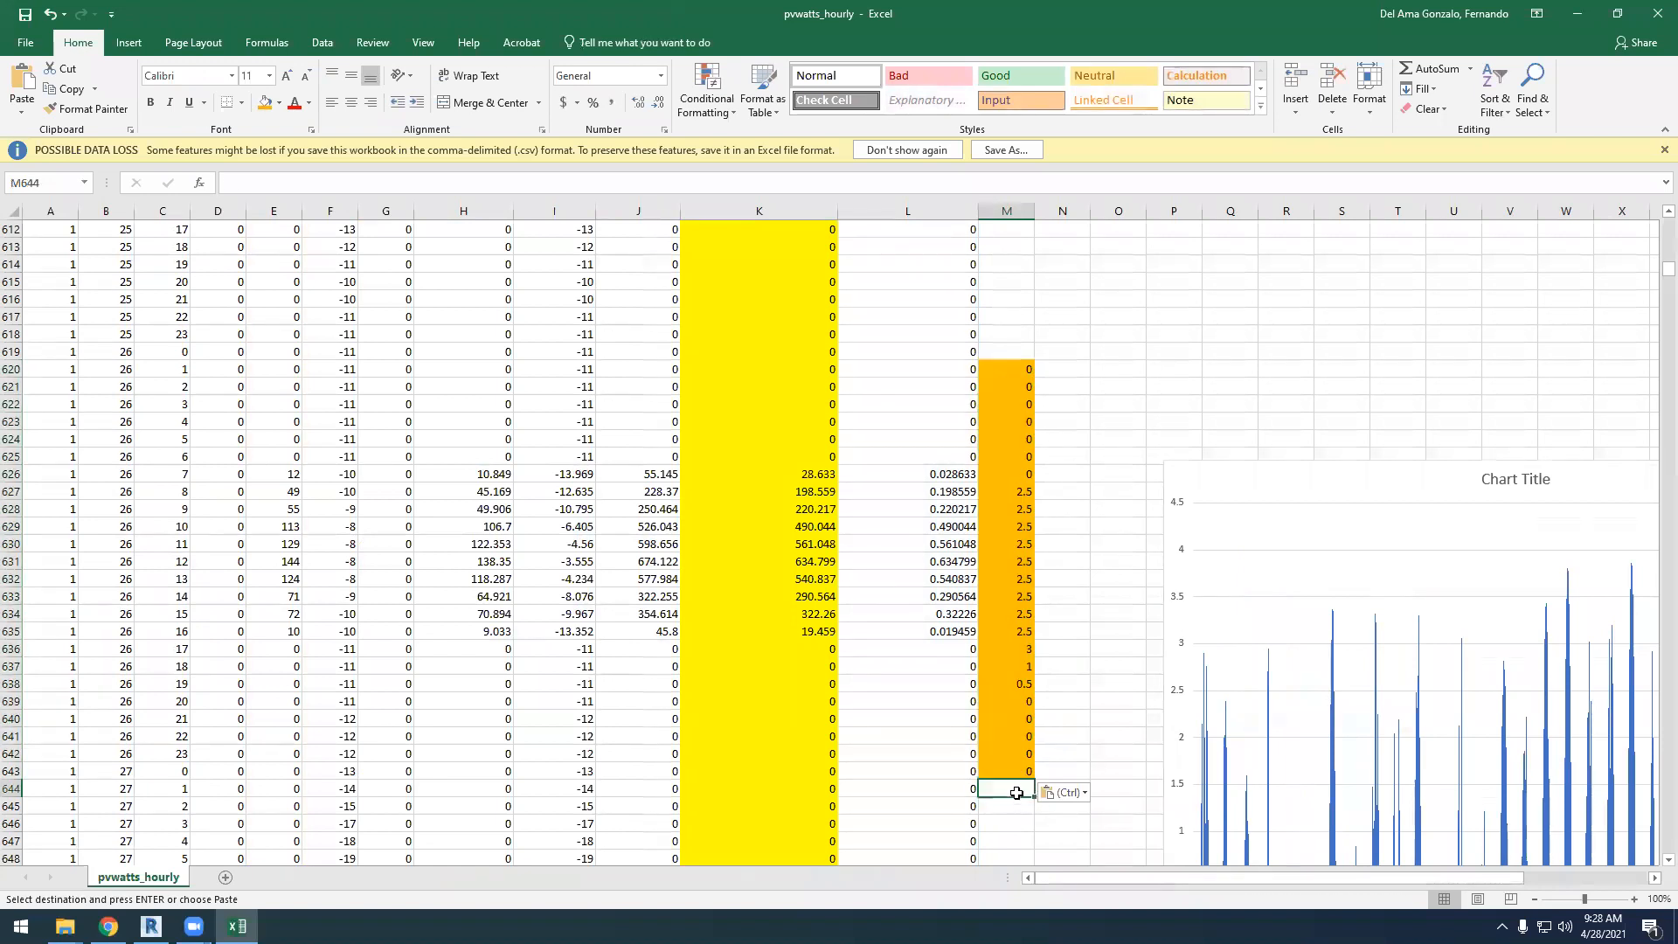
{"action": "key", "text": "ctrl+v"}
{"action": "scroll", "coordinate": [1012, 572], "scroll_direction": "down", "scroll_amount": 9}
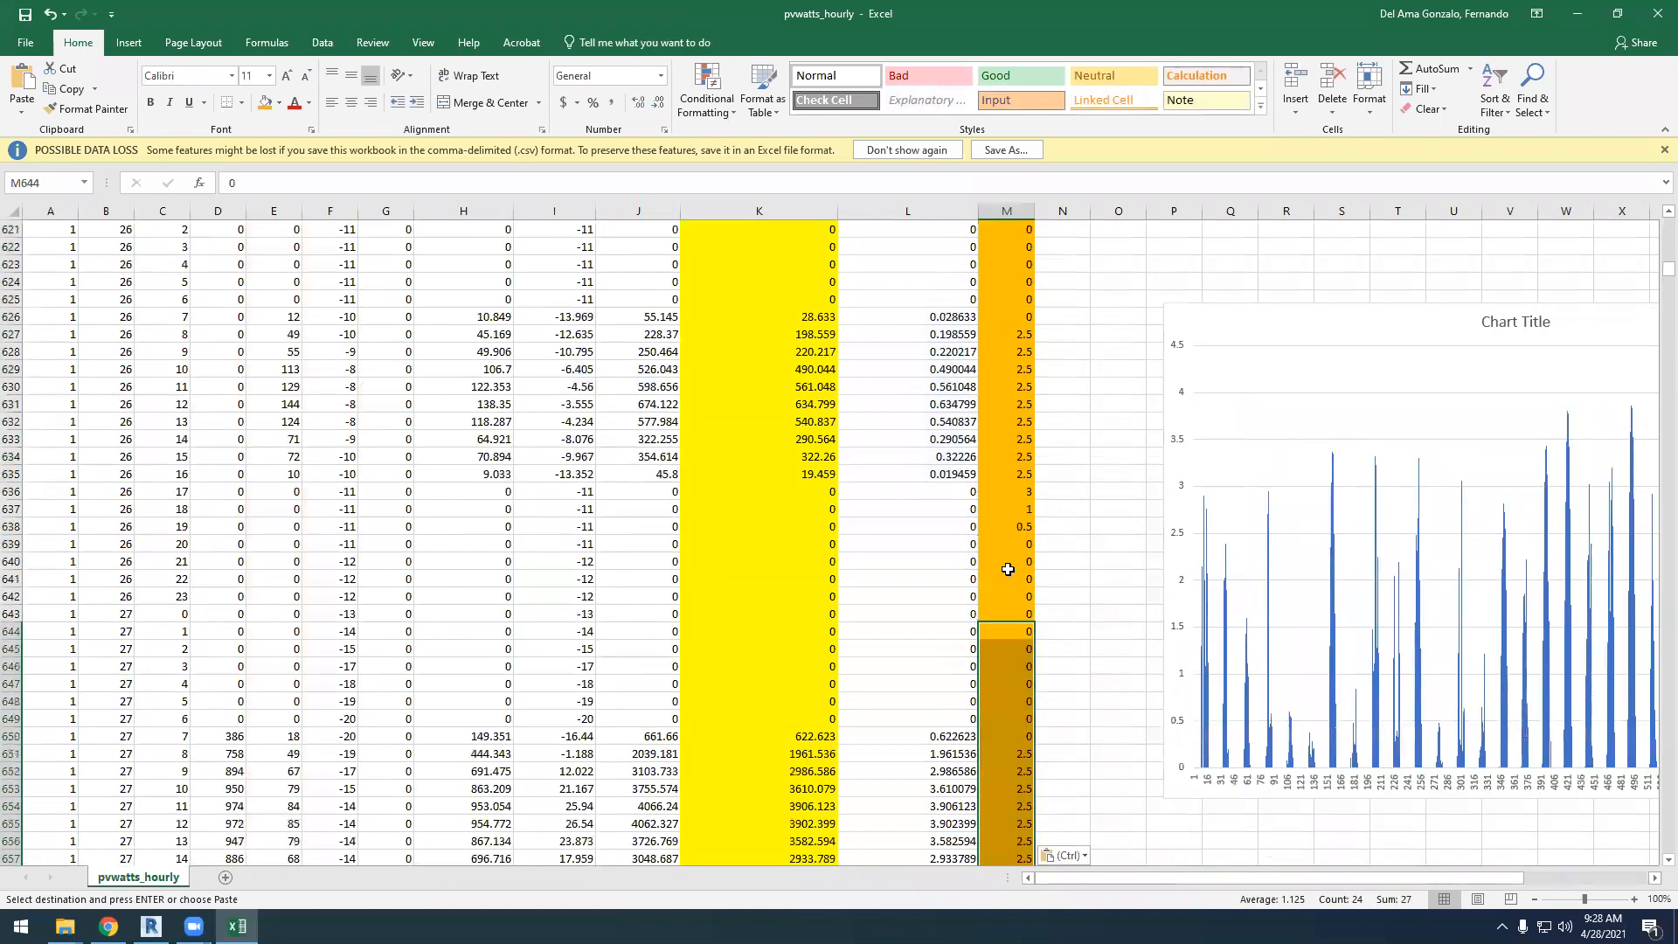
{"action": "left_click", "coordinate": [1006, 739]}
{"action": "key", "text": "ctrl+v"}
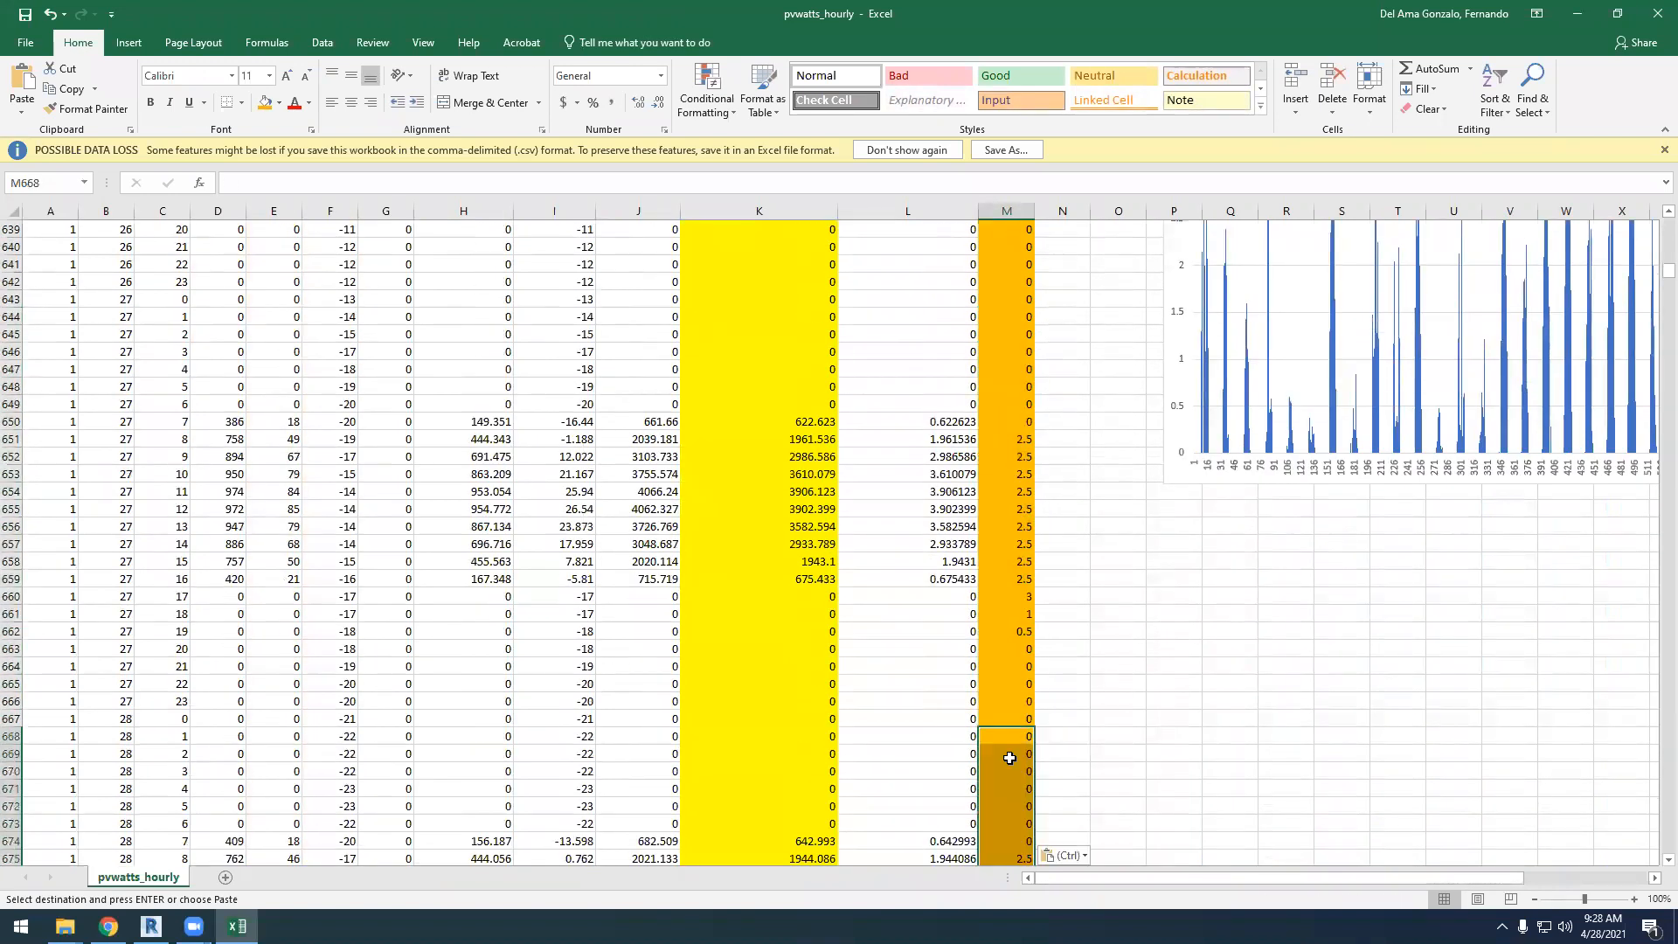
{"action": "scroll", "coordinate": [1001, 682], "scroll_direction": "down", "scroll_amount": 9}
{"action": "scroll", "coordinate": [997, 602], "scroll_direction": "down", "scroll_amount": 1}
{"action": "left_click", "coordinate": [1012, 637]}
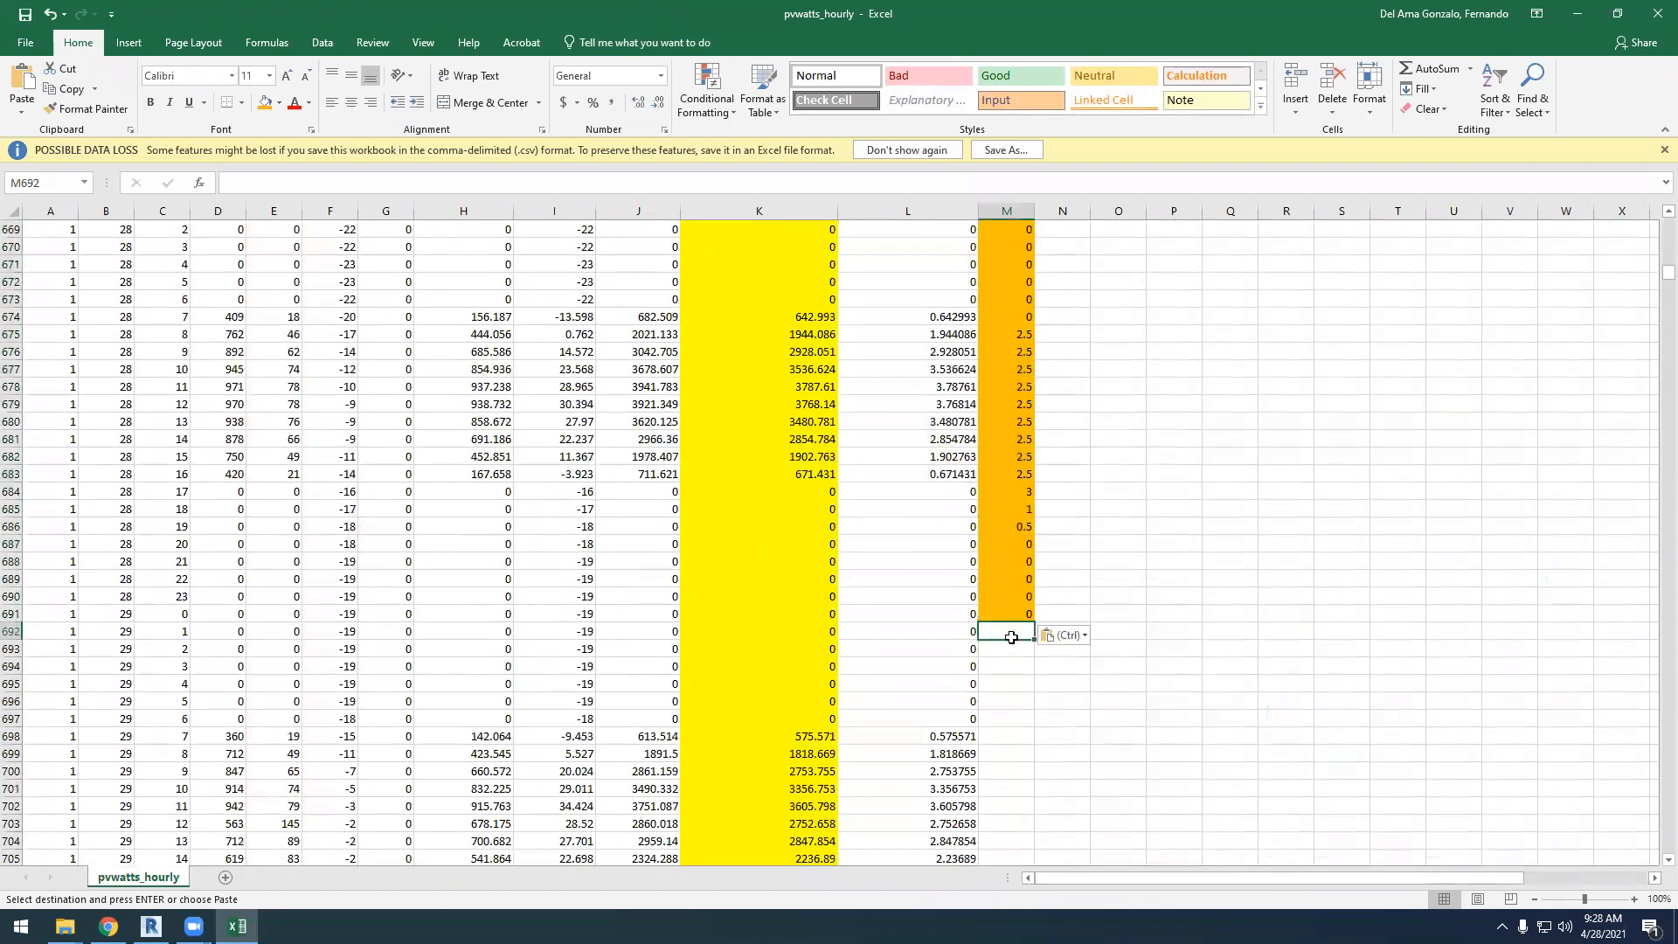
{"action": "key", "text": "ctrl+v"}
{"action": "scroll", "coordinate": [1007, 664], "scroll_direction": "down", "scroll_amount": 7}
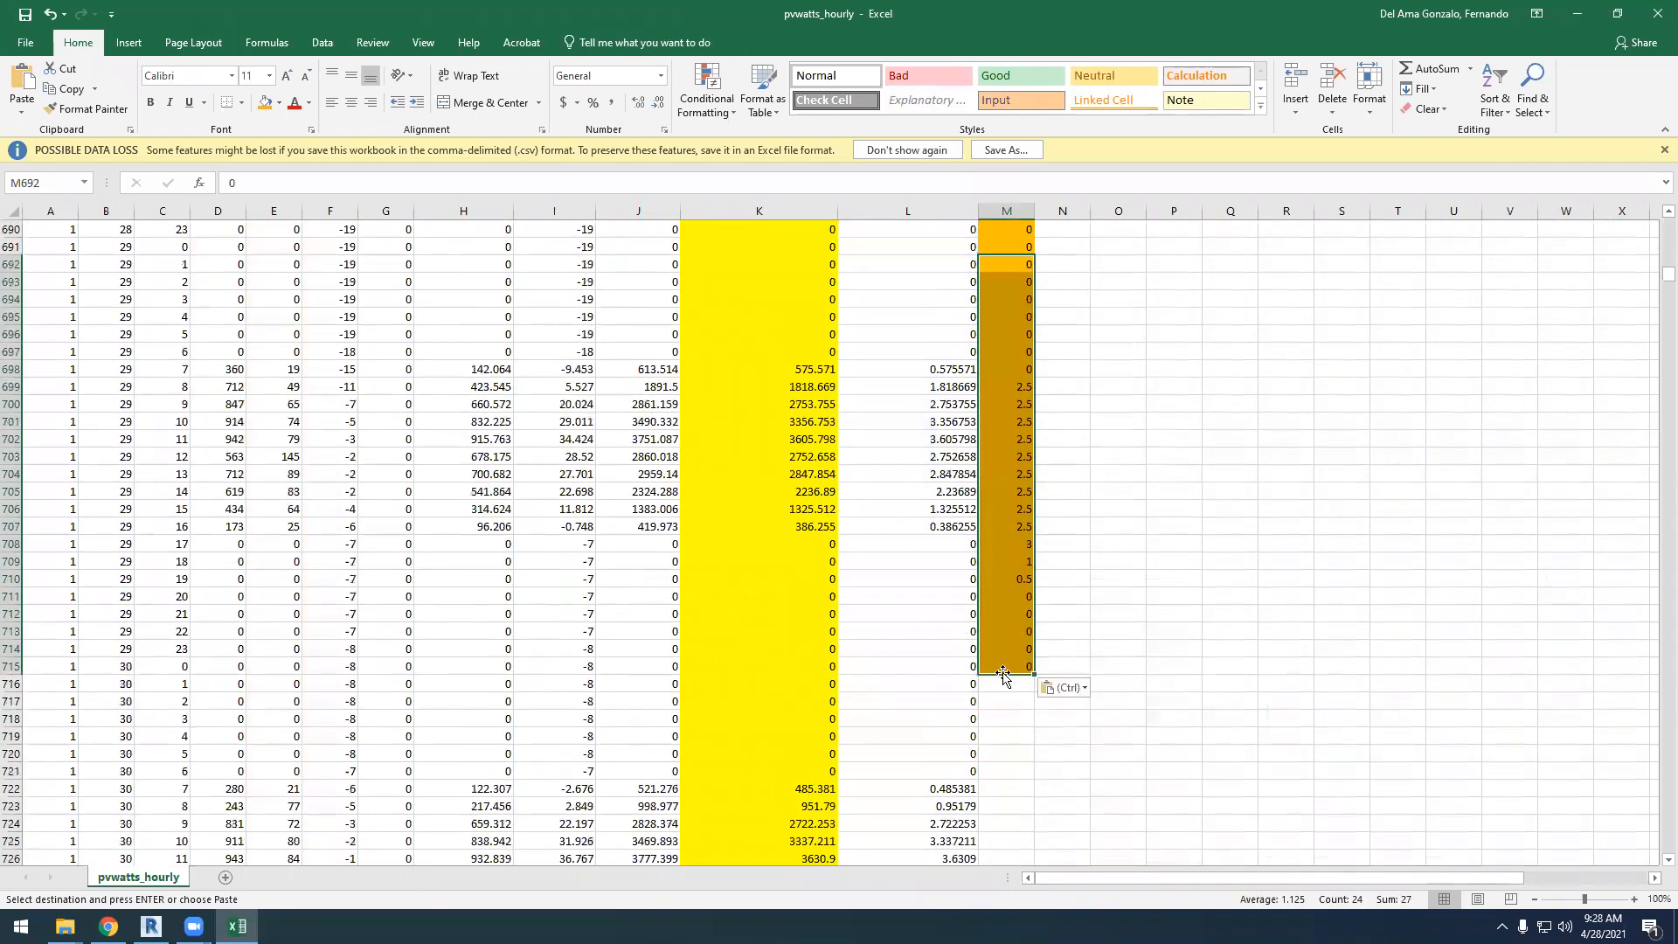
Copy the four-day block M620:M715 and paste it at M19 for the first days of January
{"action": "left_click_drag", "start_coordinate": [1010, 670], "coordinate": [1017, 409]}
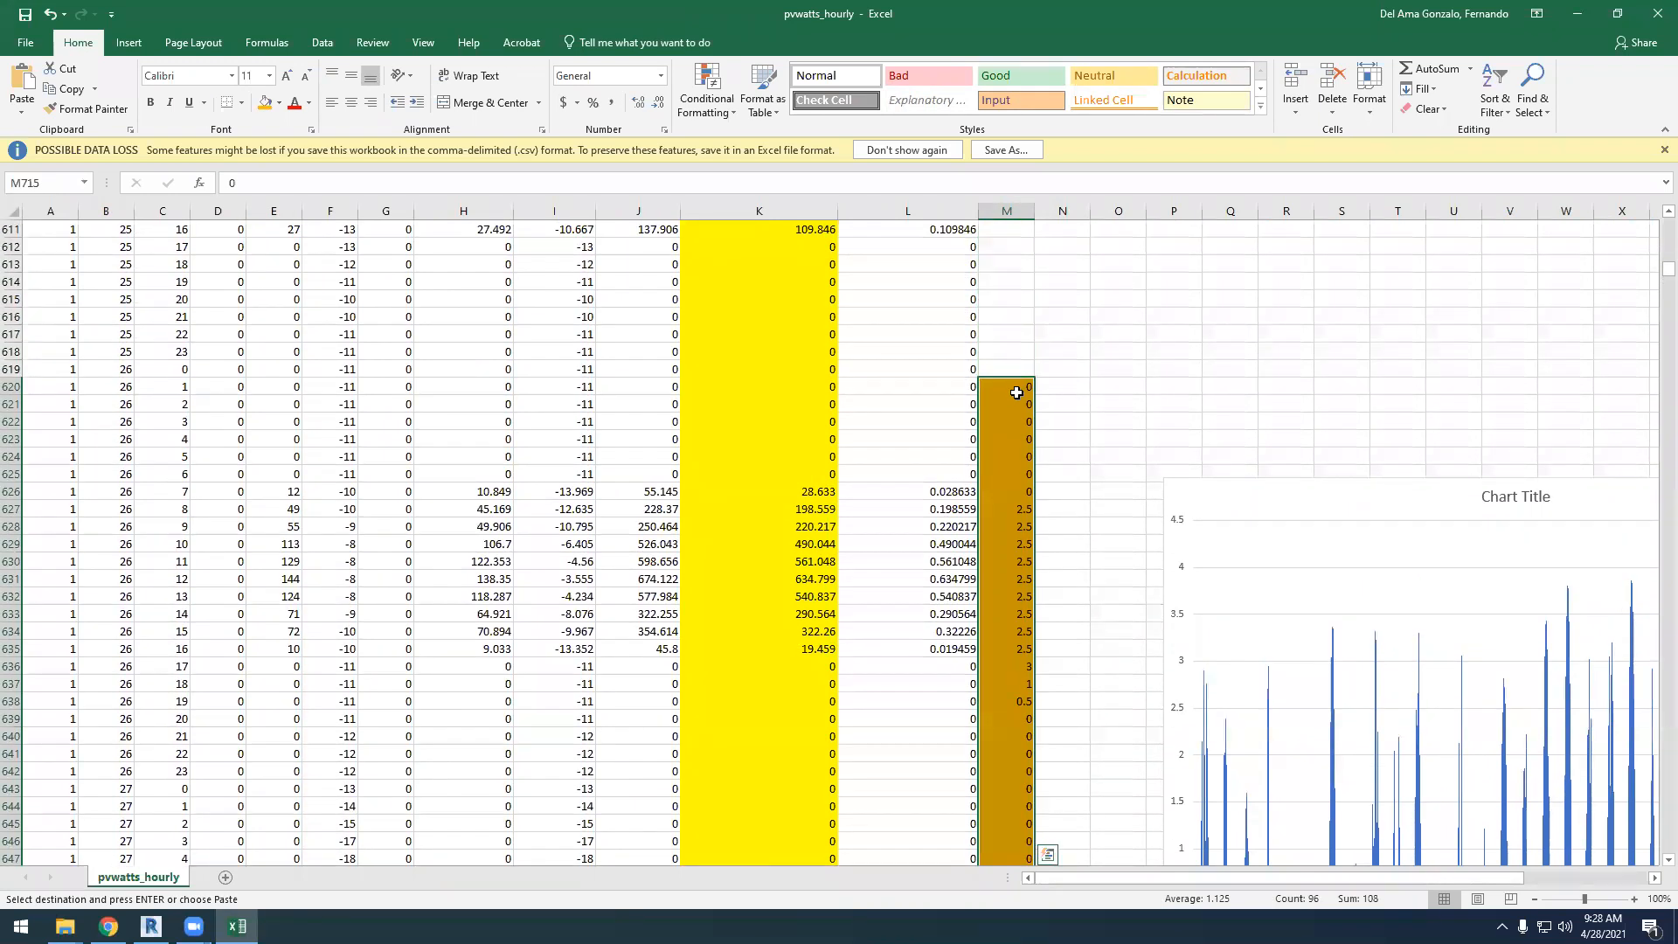
{"action": "scroll", "coordinate": [1057, 581], "scroll_direction": "up", "scroll_amount": 3}
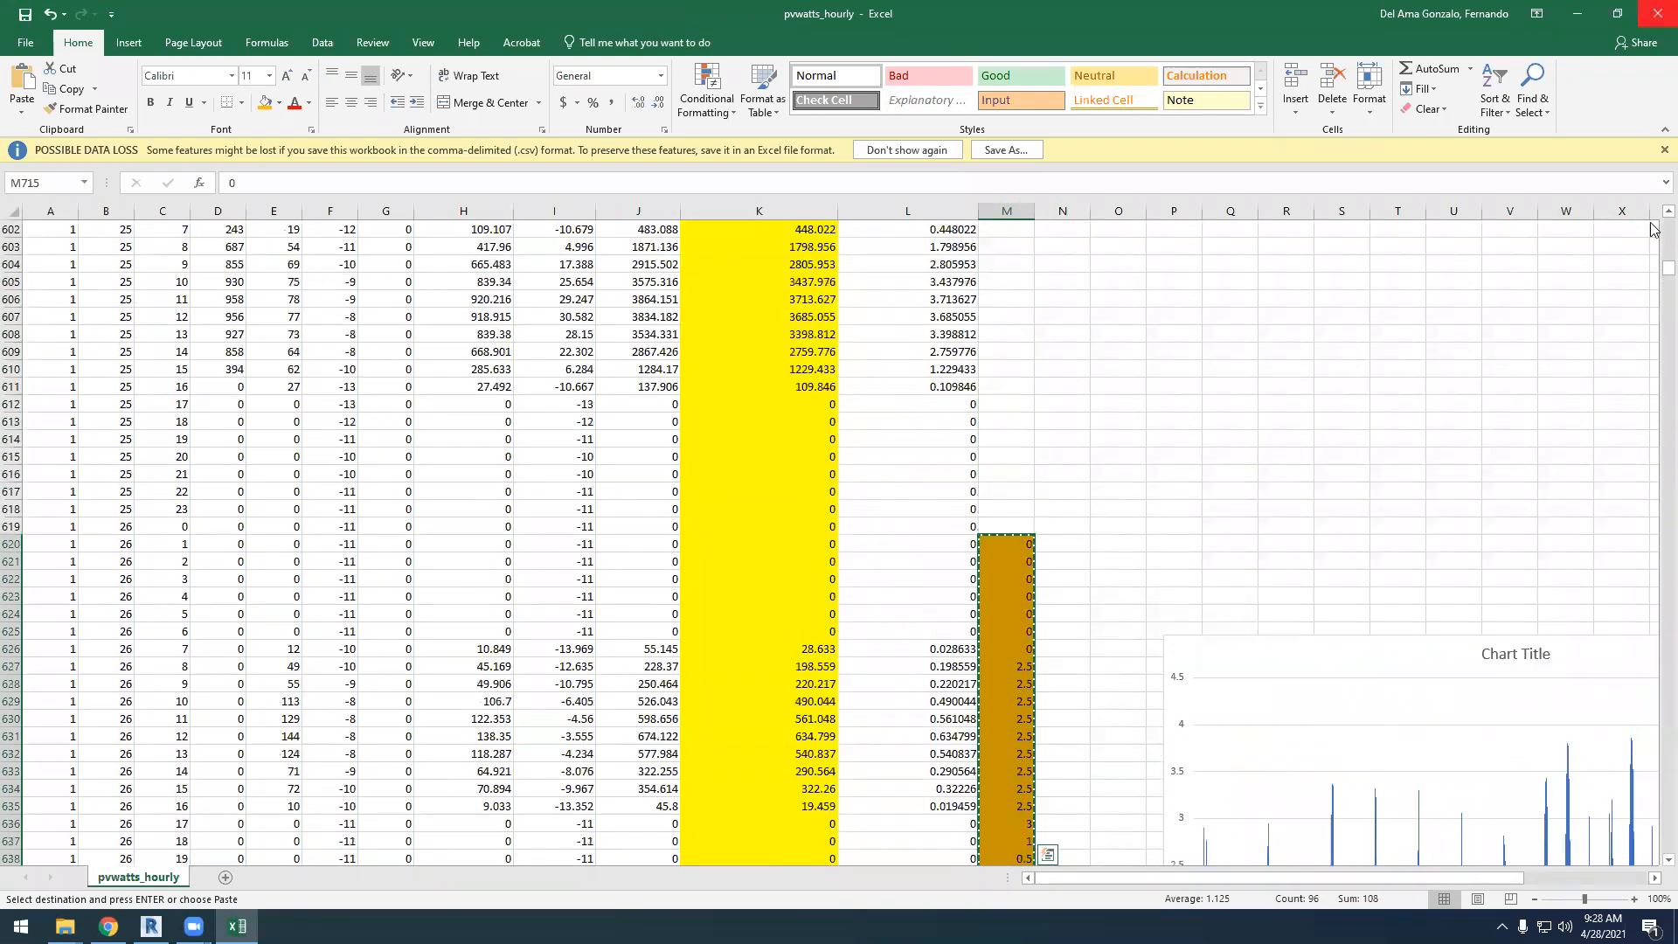
{"action": "left_click_drag", "start_coordinate": [1652, 274], "coordinate": [1652, 220]}
{"action": "left_click", "coordinate": [1011, 548]}
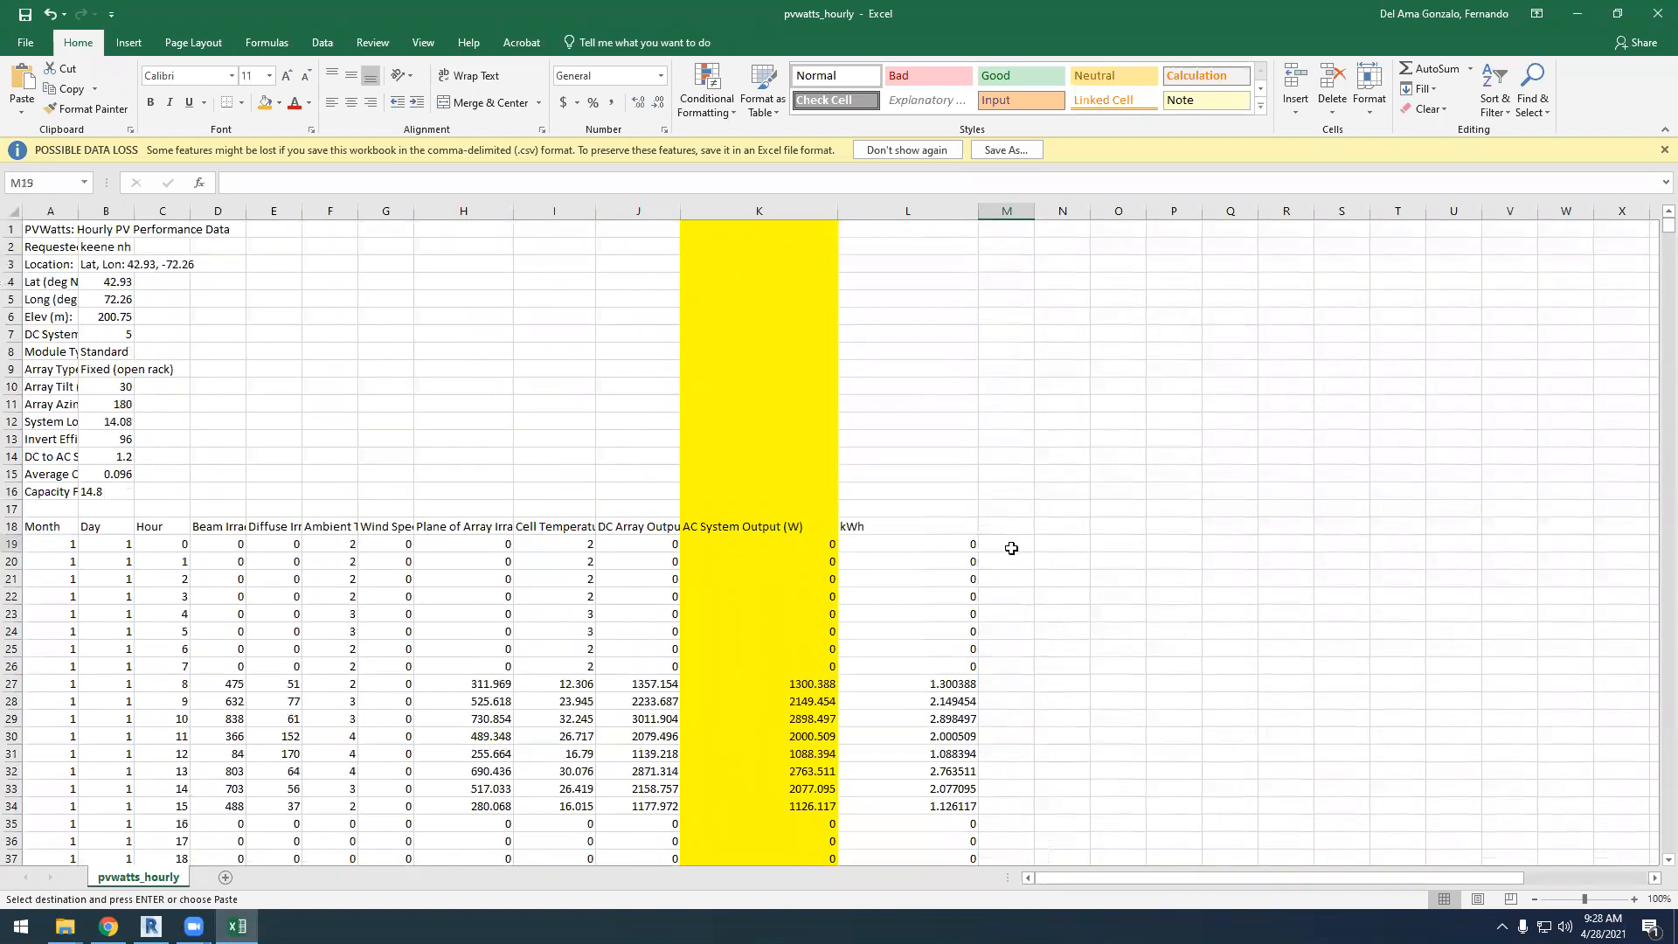
{"action": "key", "text": "ctrl+v"}
{"action": "scroll", "coordinate": [1036, 493], "scroll_direction": "down", "scroll_amount": 20}
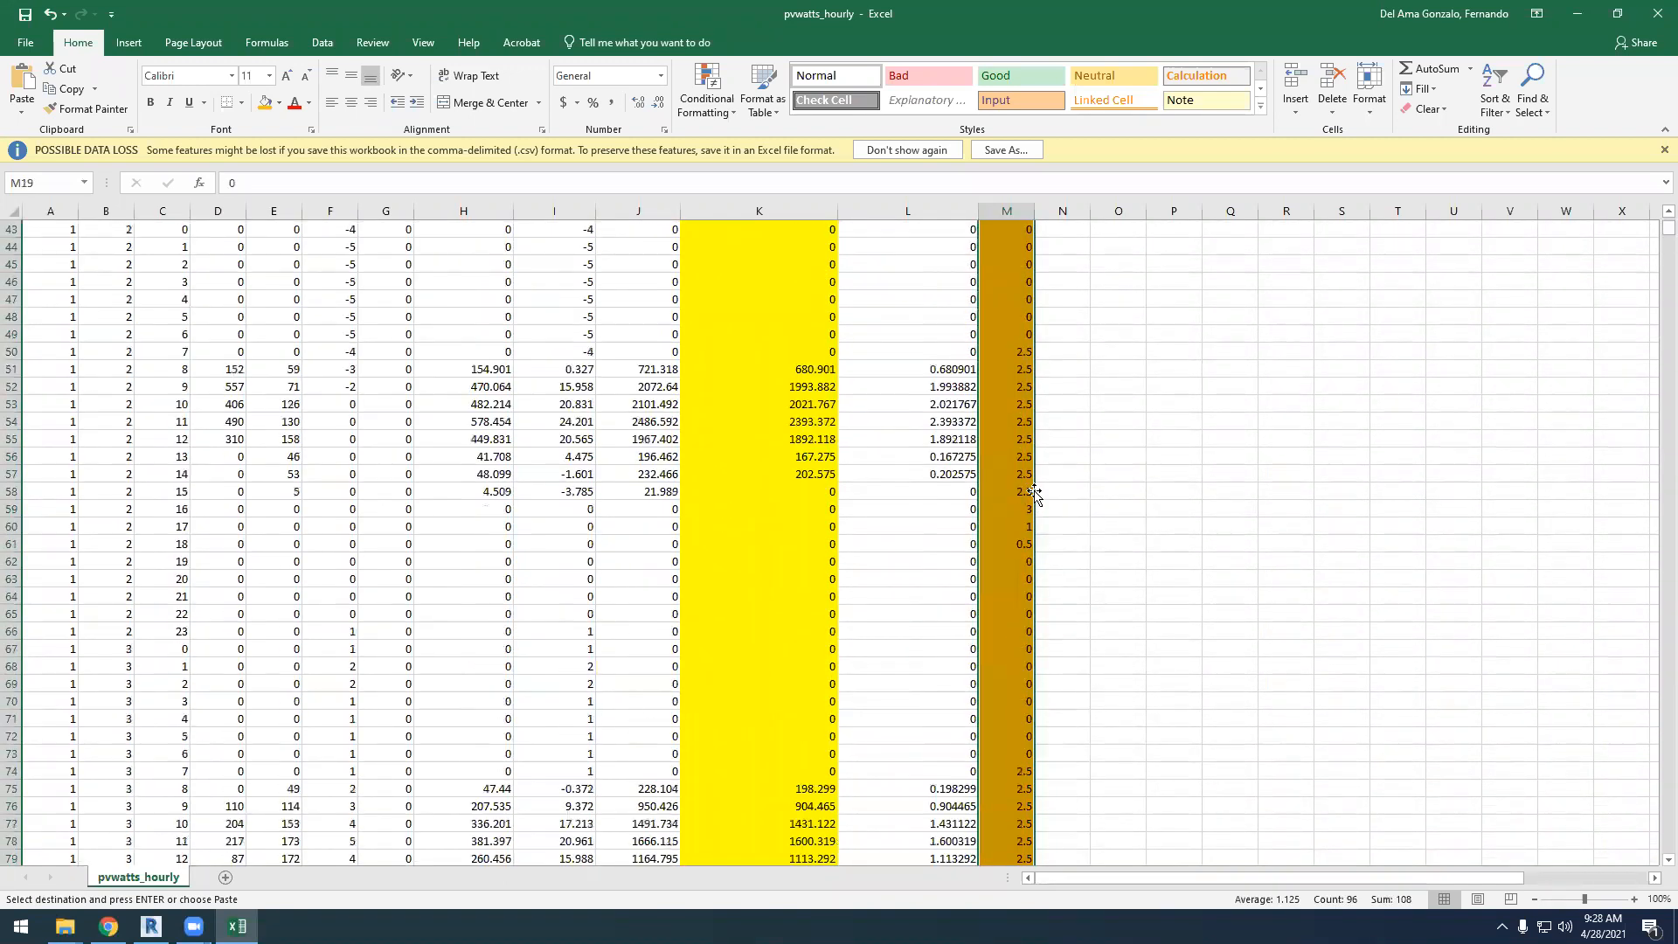
{"action": "scroll", "coordinate": [1034, 492], "scroll_direction": "down", "scroll_amount": 17}
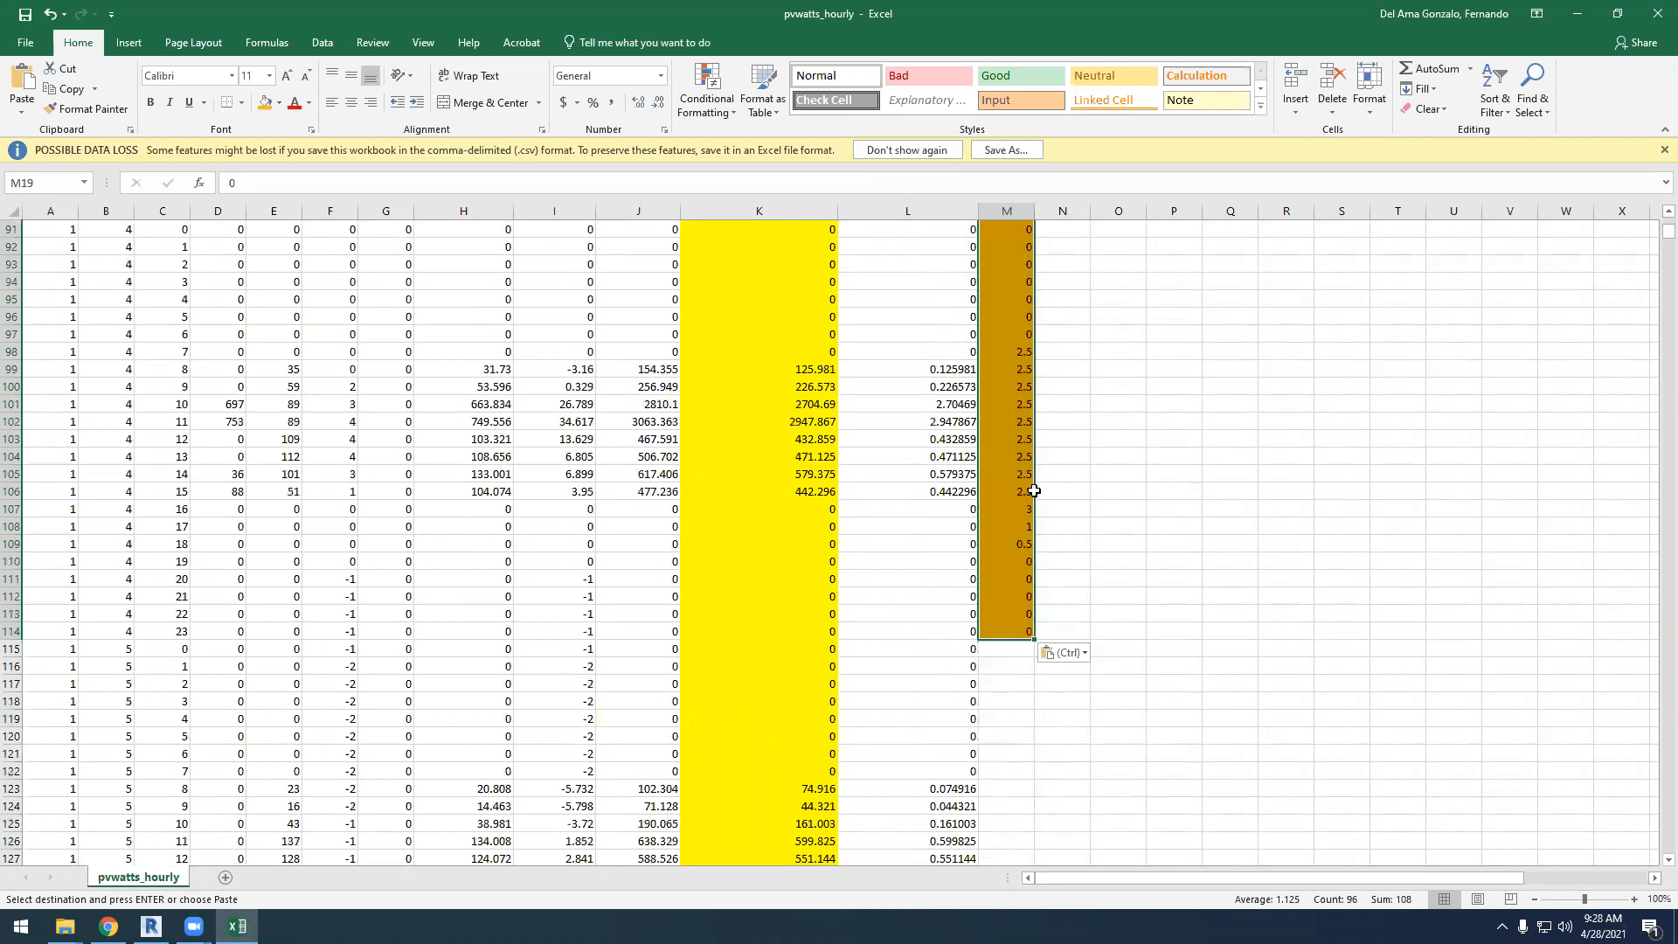
Continue filling column M by pasting the four-day block at M115, M211 and M307
{"action": "left_click", "coordinate": [1010, 280]}
{"action": "key", "text": "ctrl+v"}
{"action": "scroll", "coordinate": [1041, 490], "scroll_direction": "down", "scroll_amount": 20}
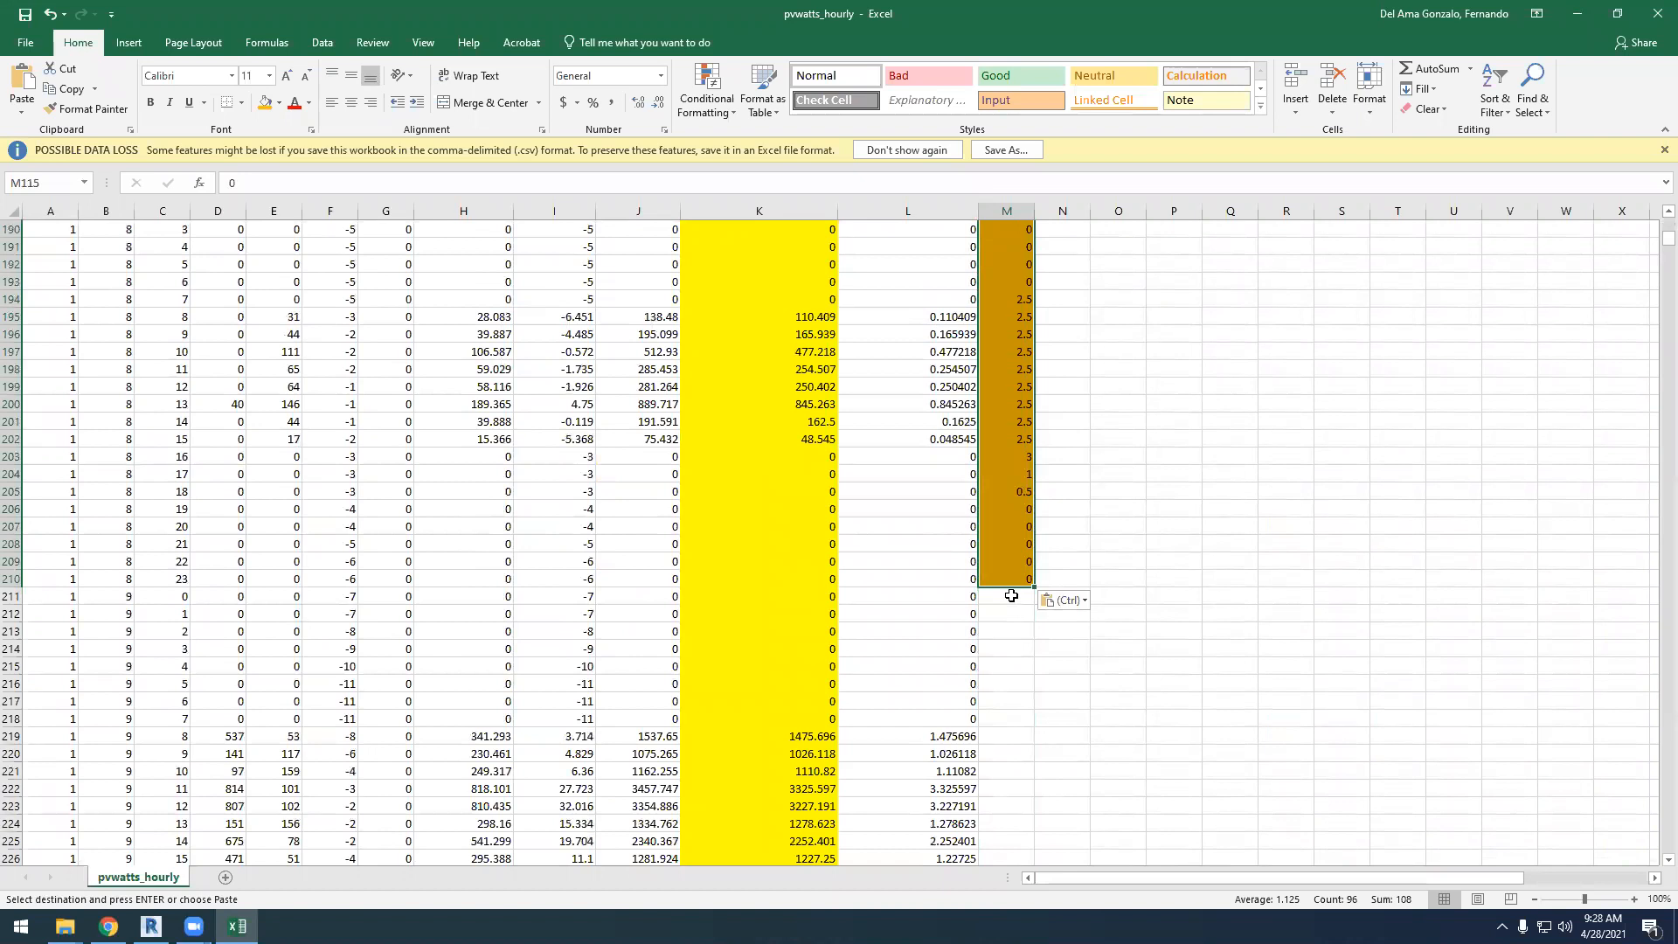
{"action": "left_click", "coordinate": [1011, 596]}
{"action": "key", "text": "ctrl+v"}
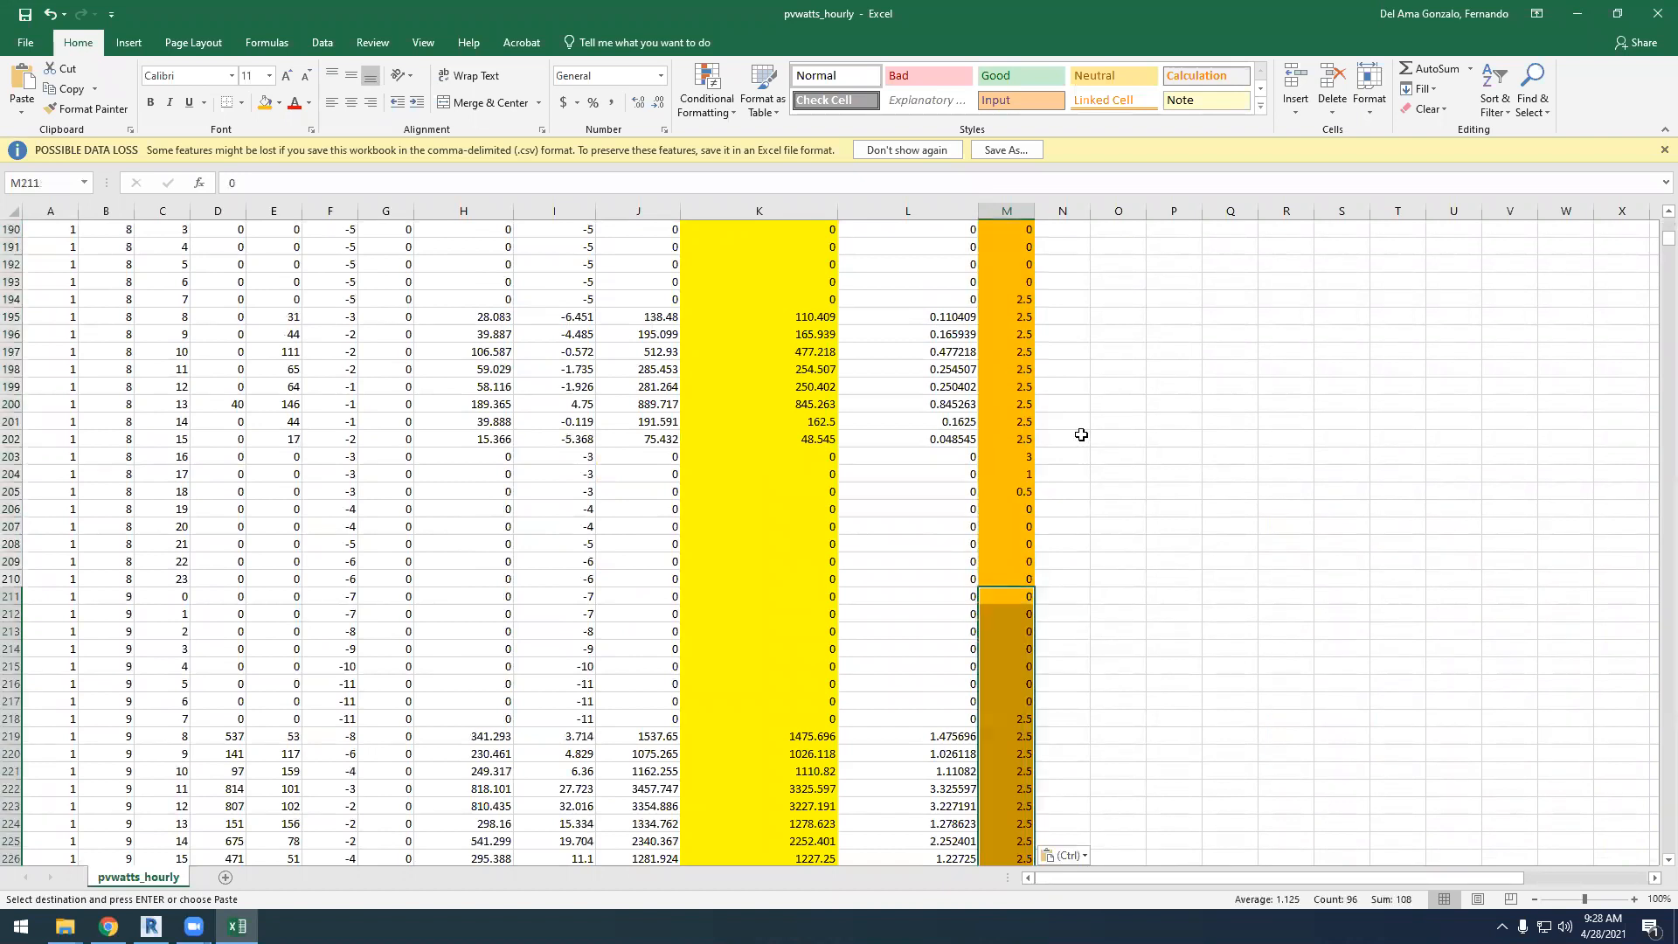
{"action": "scroll", "coordinate": [1080, 442], "scroll_direction": "down", "scroll_amount": 20}
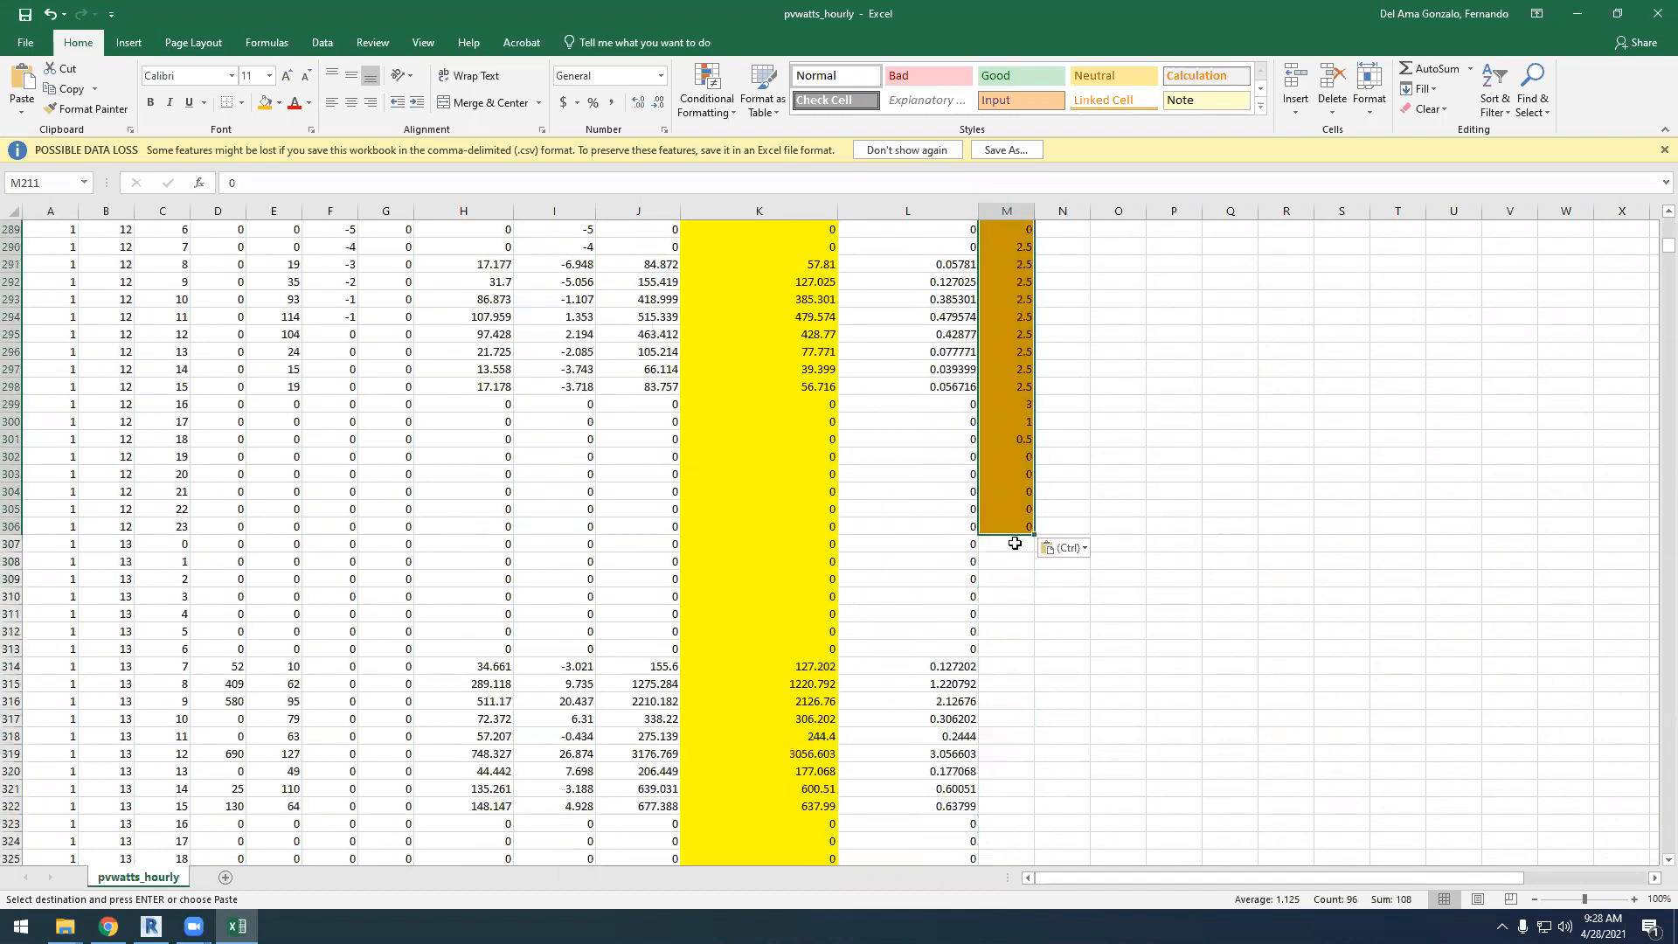
{"action": "left_click", "coordinate": [1015, 544]}
{"action": "key", "text": "ctrl+v"}
{"action": "scroll", "coordinate": [1183, 420], "scroll_direction": "down", "scroll_amount": 20}
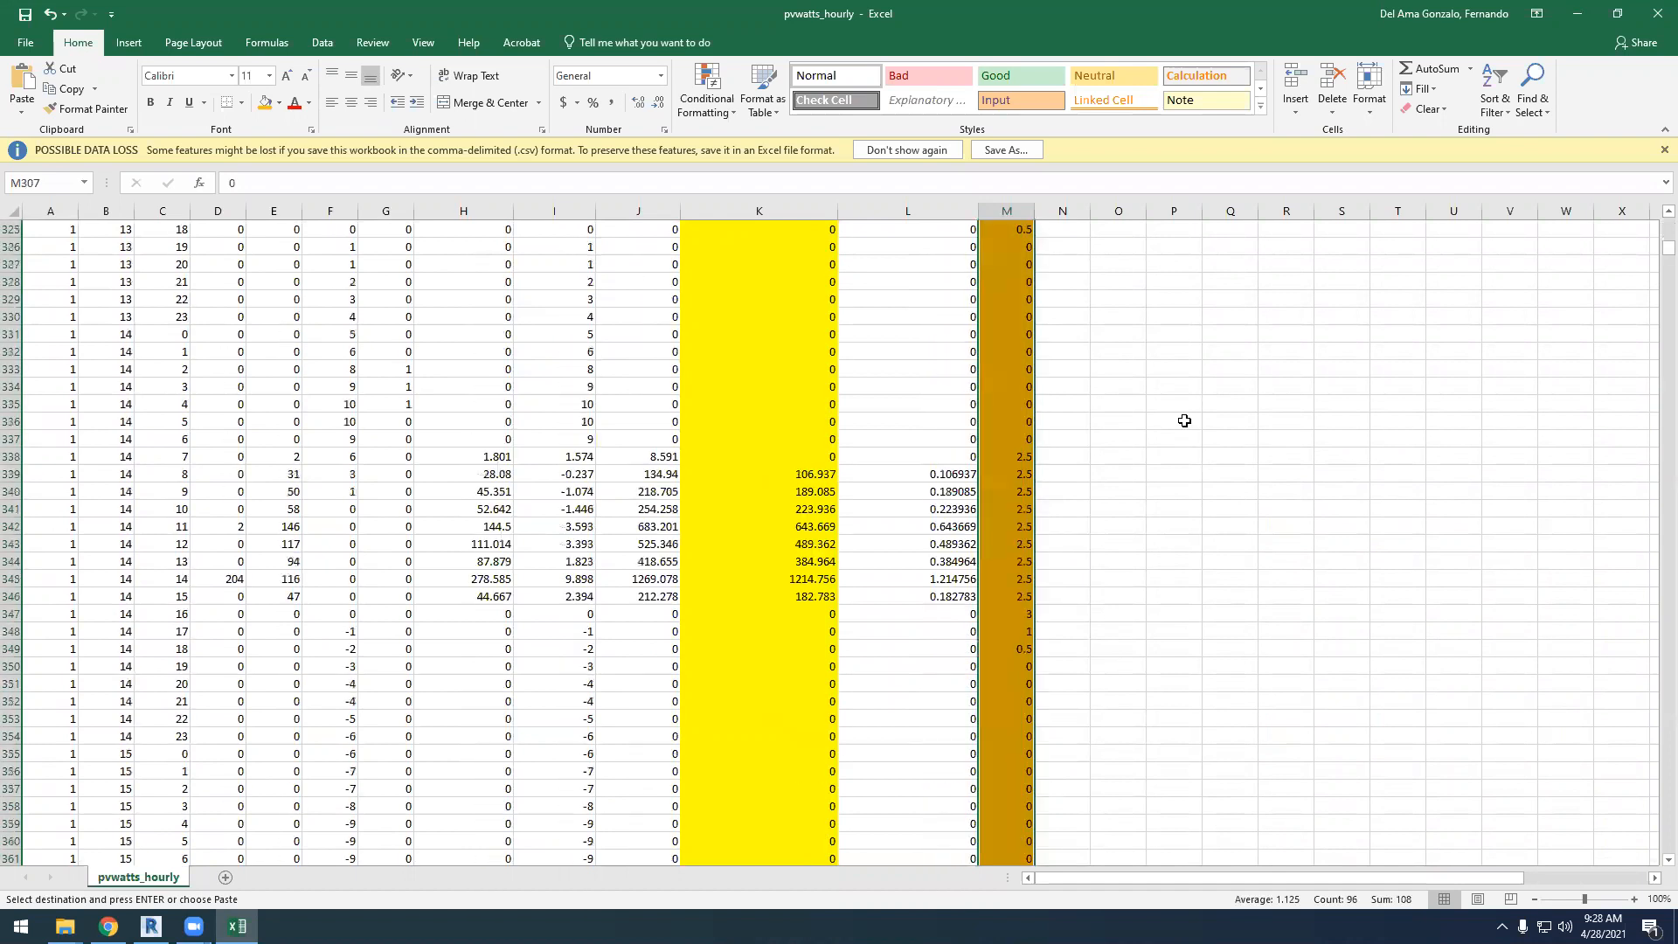
Paste the four-day block at M403 and M499 to extend the hourly values through late January
{"action": "left_click", "coordinate": [1009, 494]}
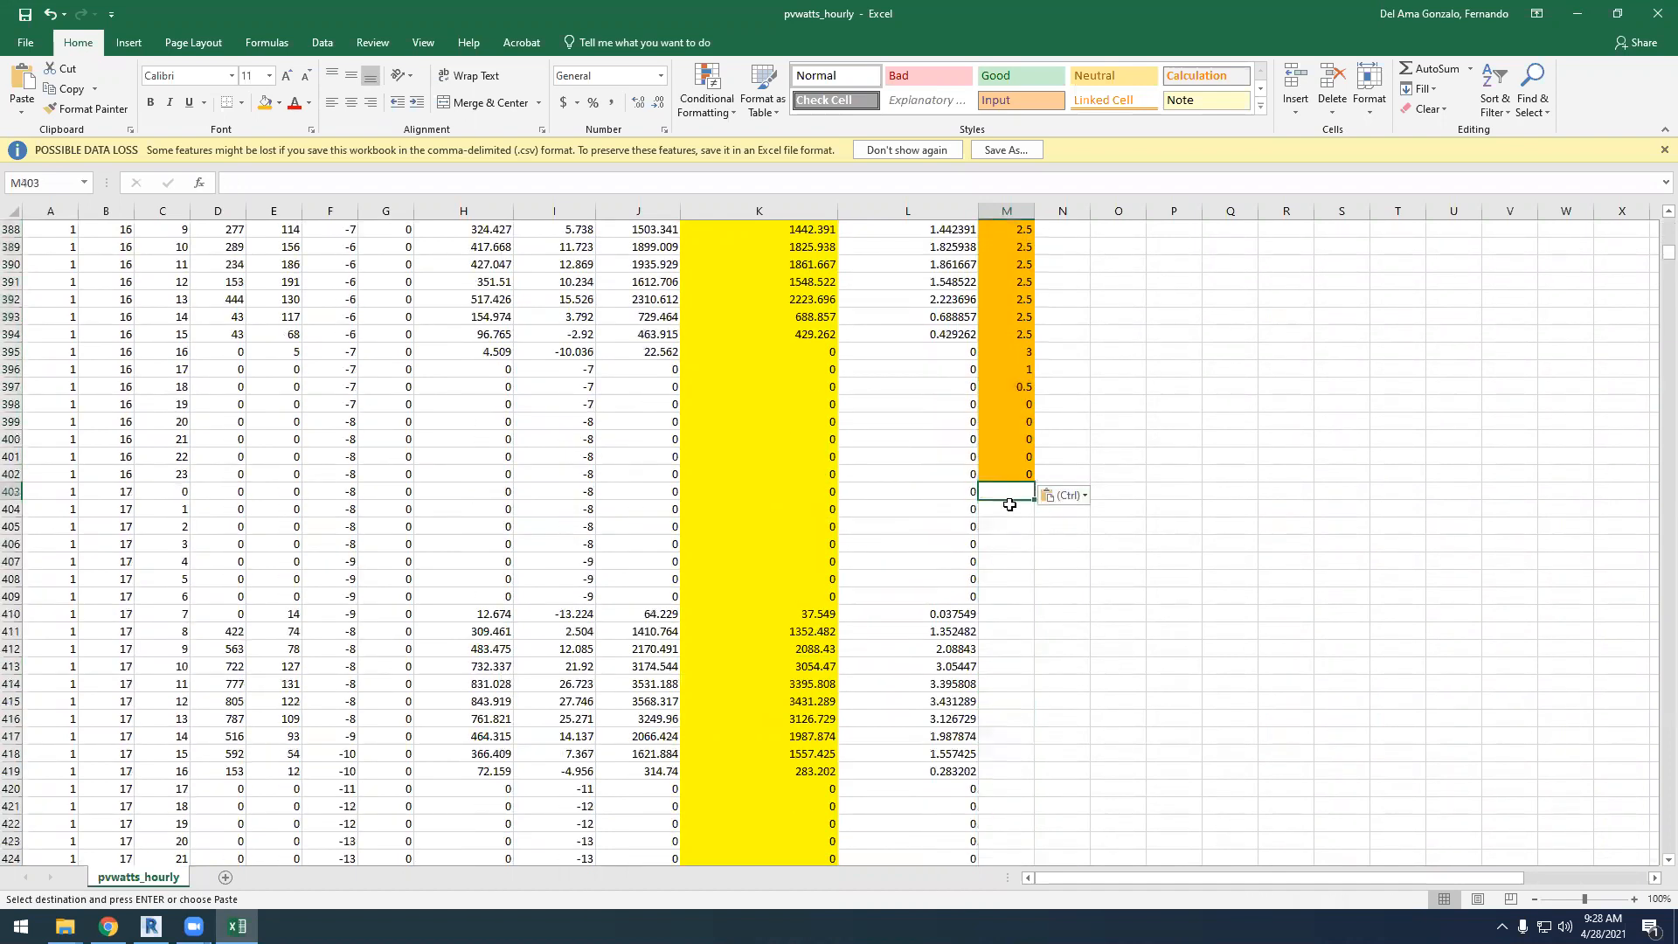
{"action": "key", "text": "ctrl+v"}
{"action": "scroll", "coordinate": [1090, 480], "scroll_direction": "down", "scroll_amount": 20}
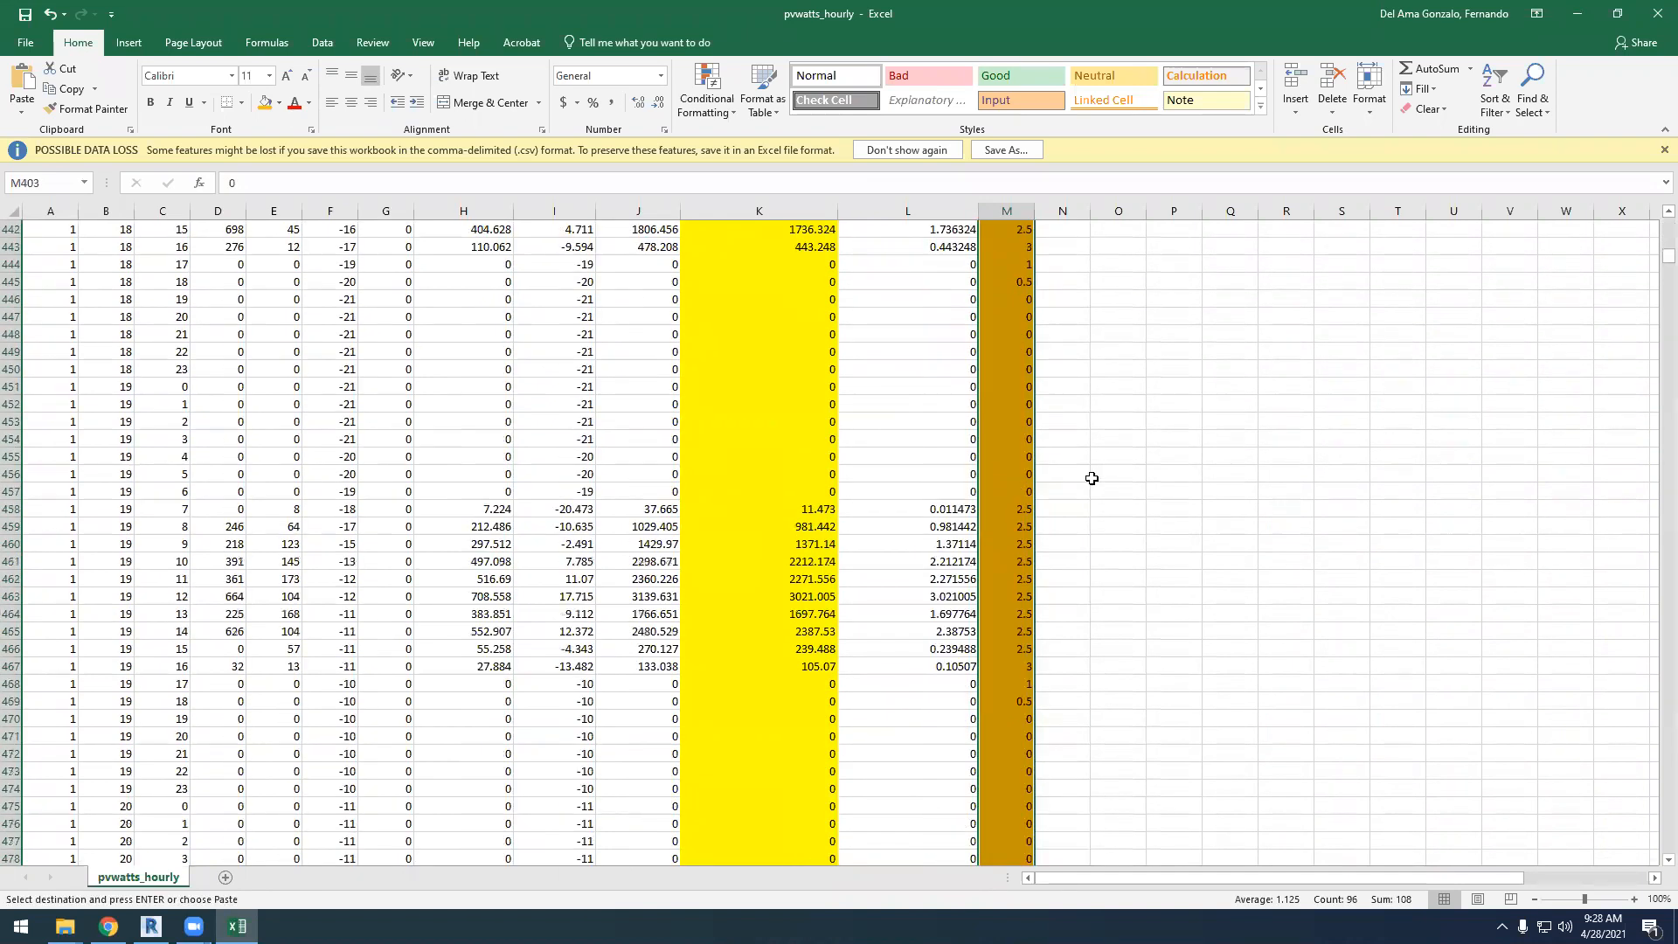
{"action": "scroll", "coordinate": [1092, 478], "scroll_direction": "down", "scroll_amount": 10}
{"action": "left_click", "coordinate": [1009, 495]}
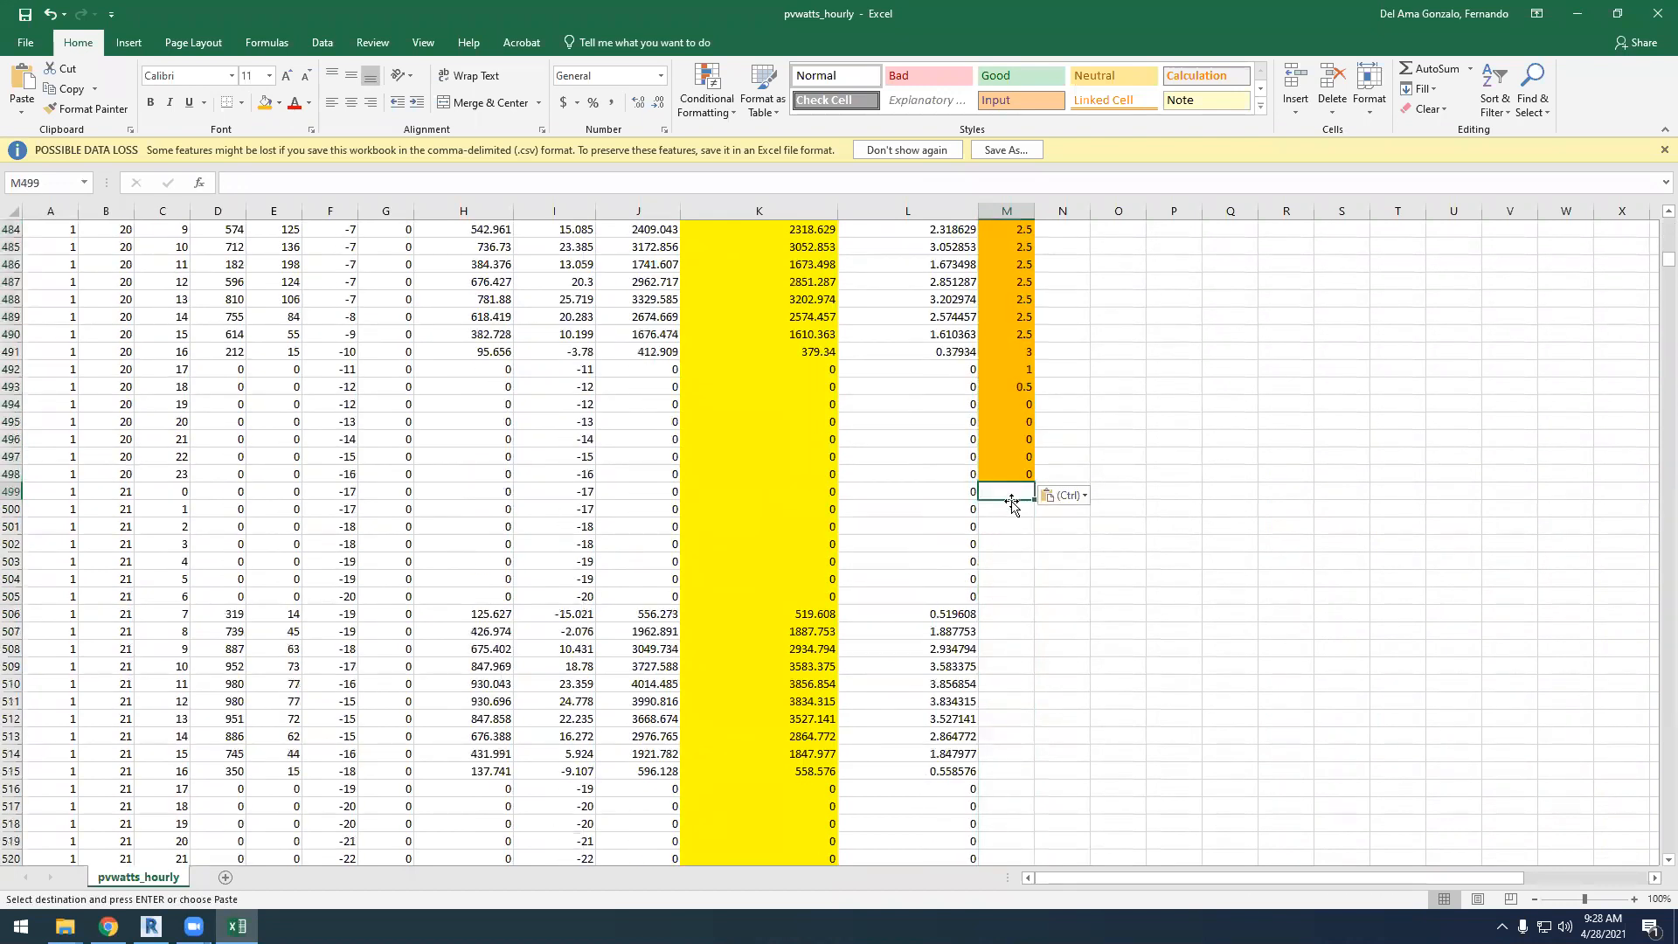
{"action": "key", "text": "ctrl+v"}
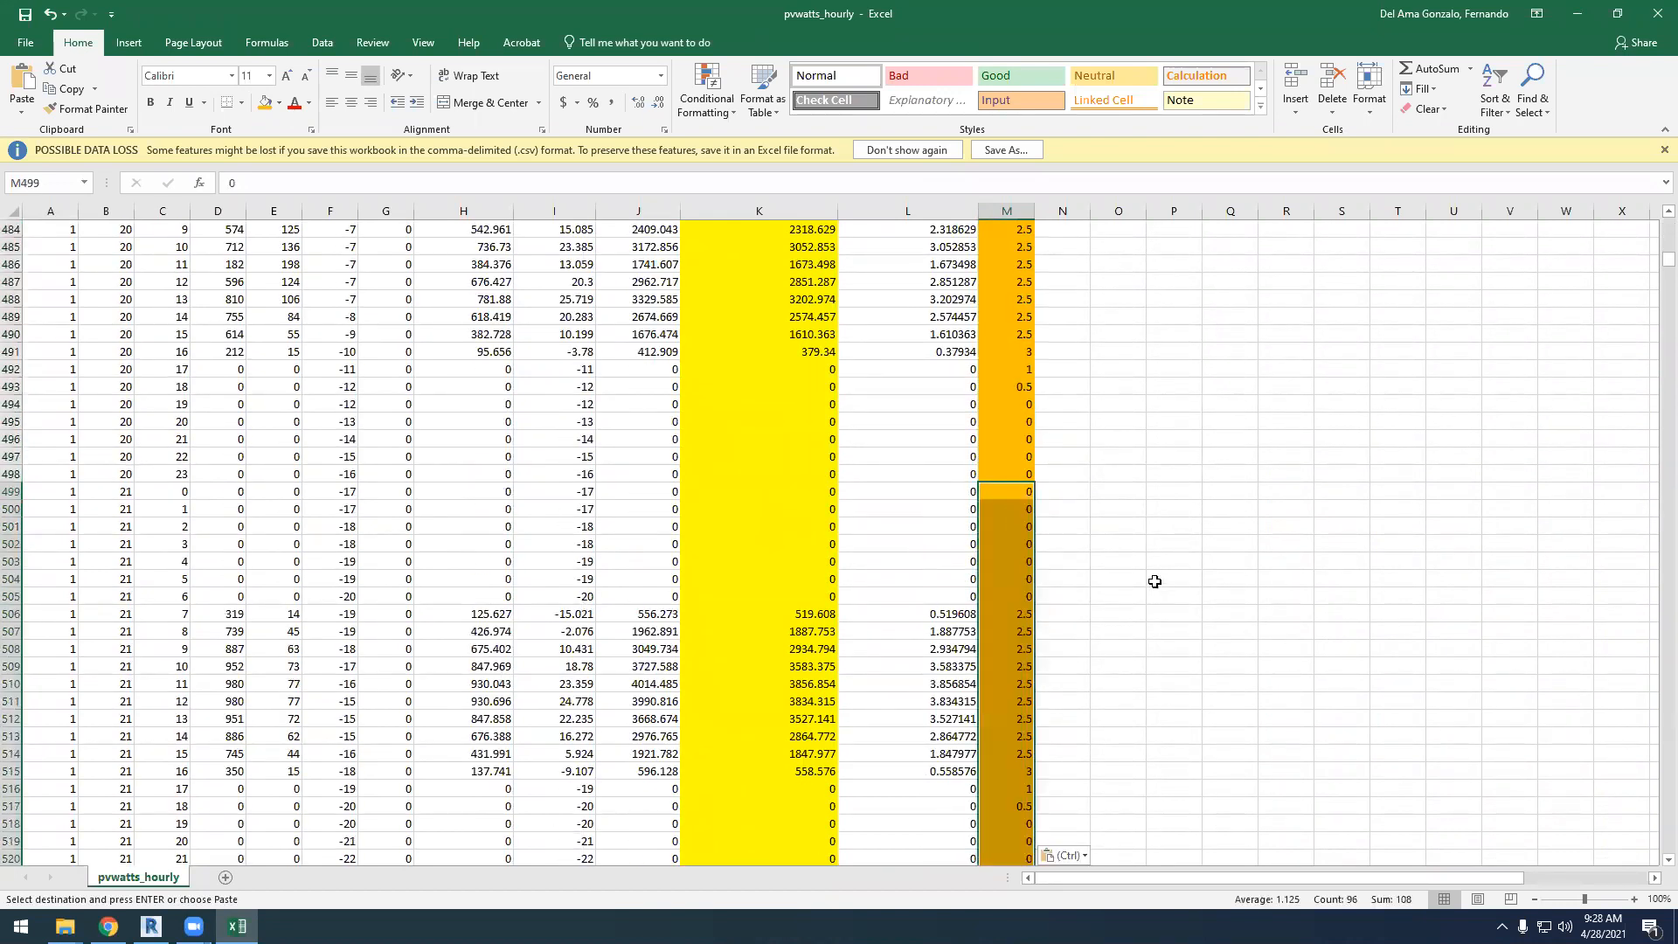
Add a new data series named Demand to the January chart
{"action": "scroll", "coordinate": [1154, 580], "scroll_direction": "down", "scroll_amount": 11}
{"action": "scroll", "coordinate": [1489, 768], "scroll_direction": "down", "scroll_amount": 20}
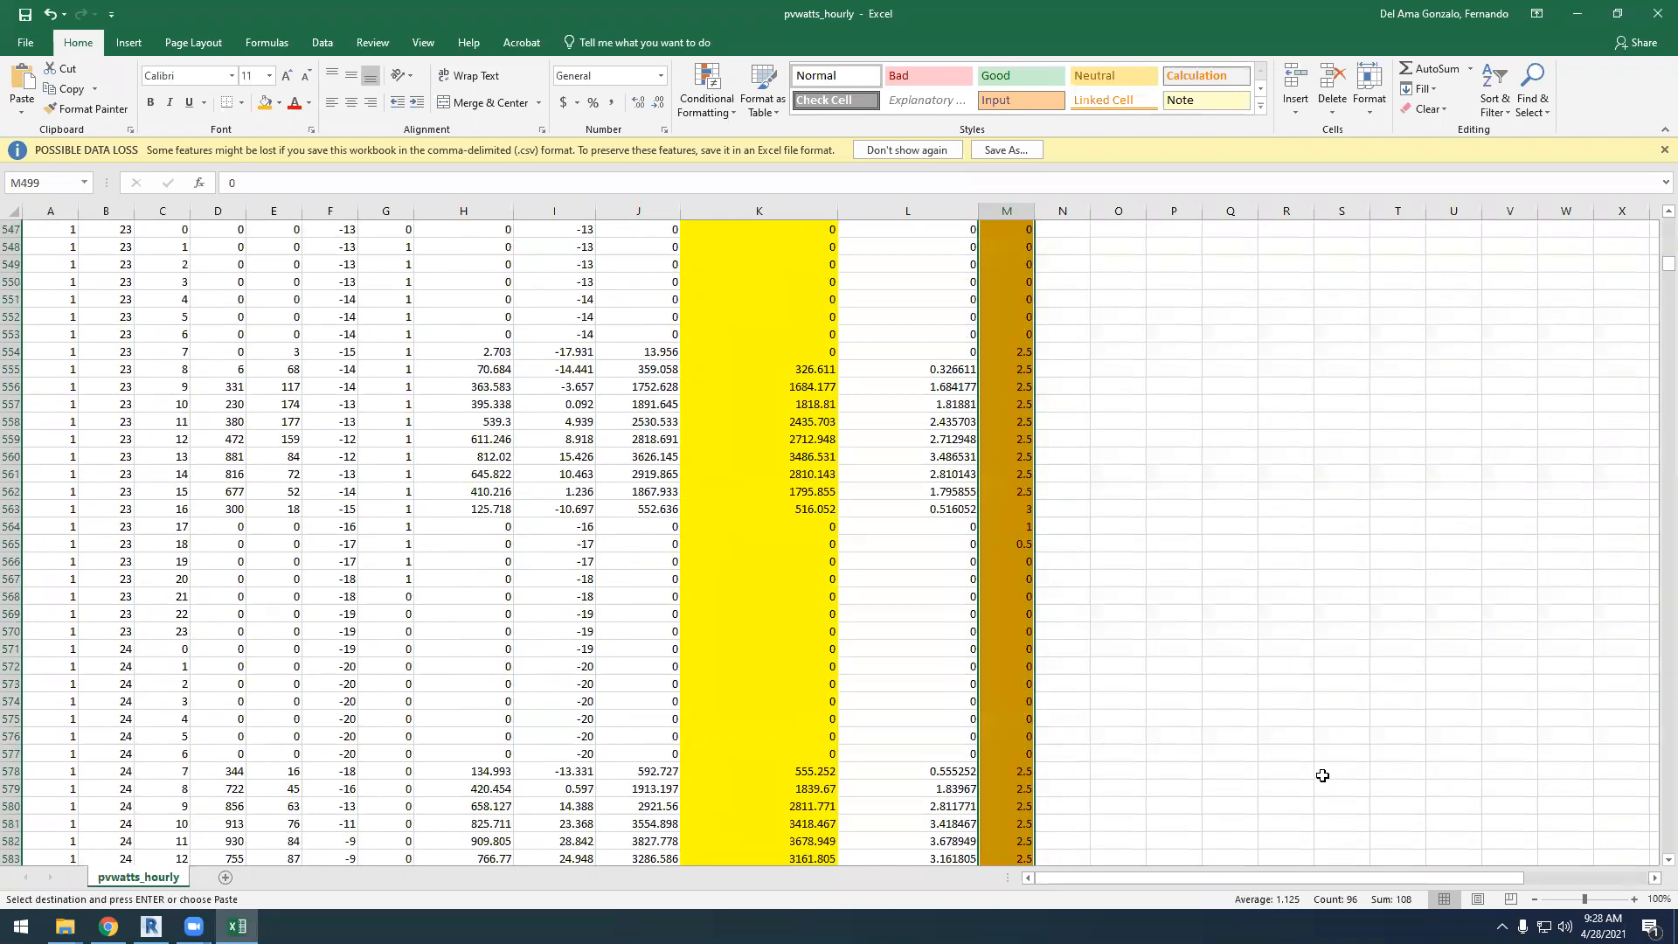
{"action": "scroll", "coordinate": [1313, 759], "scroll_direction": "down", "scroll_amount": 2}
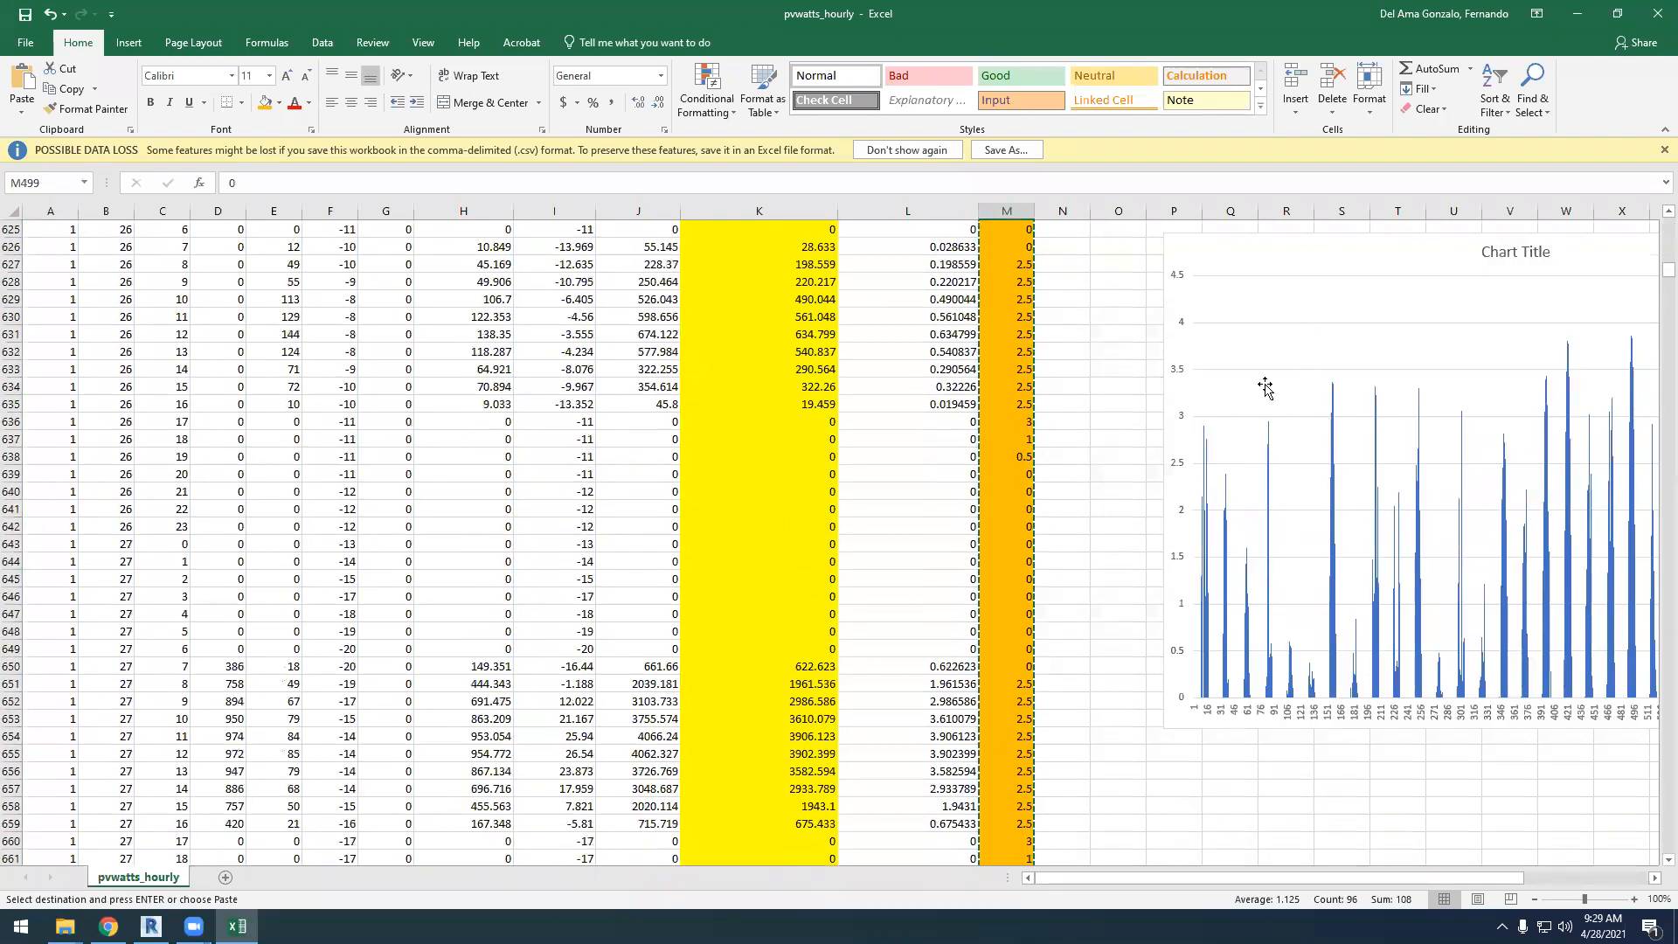
{"action": "left_click", "coordinate": [1274, 388]}
{"action": "right_click", "coordinate": [1274, 388]}
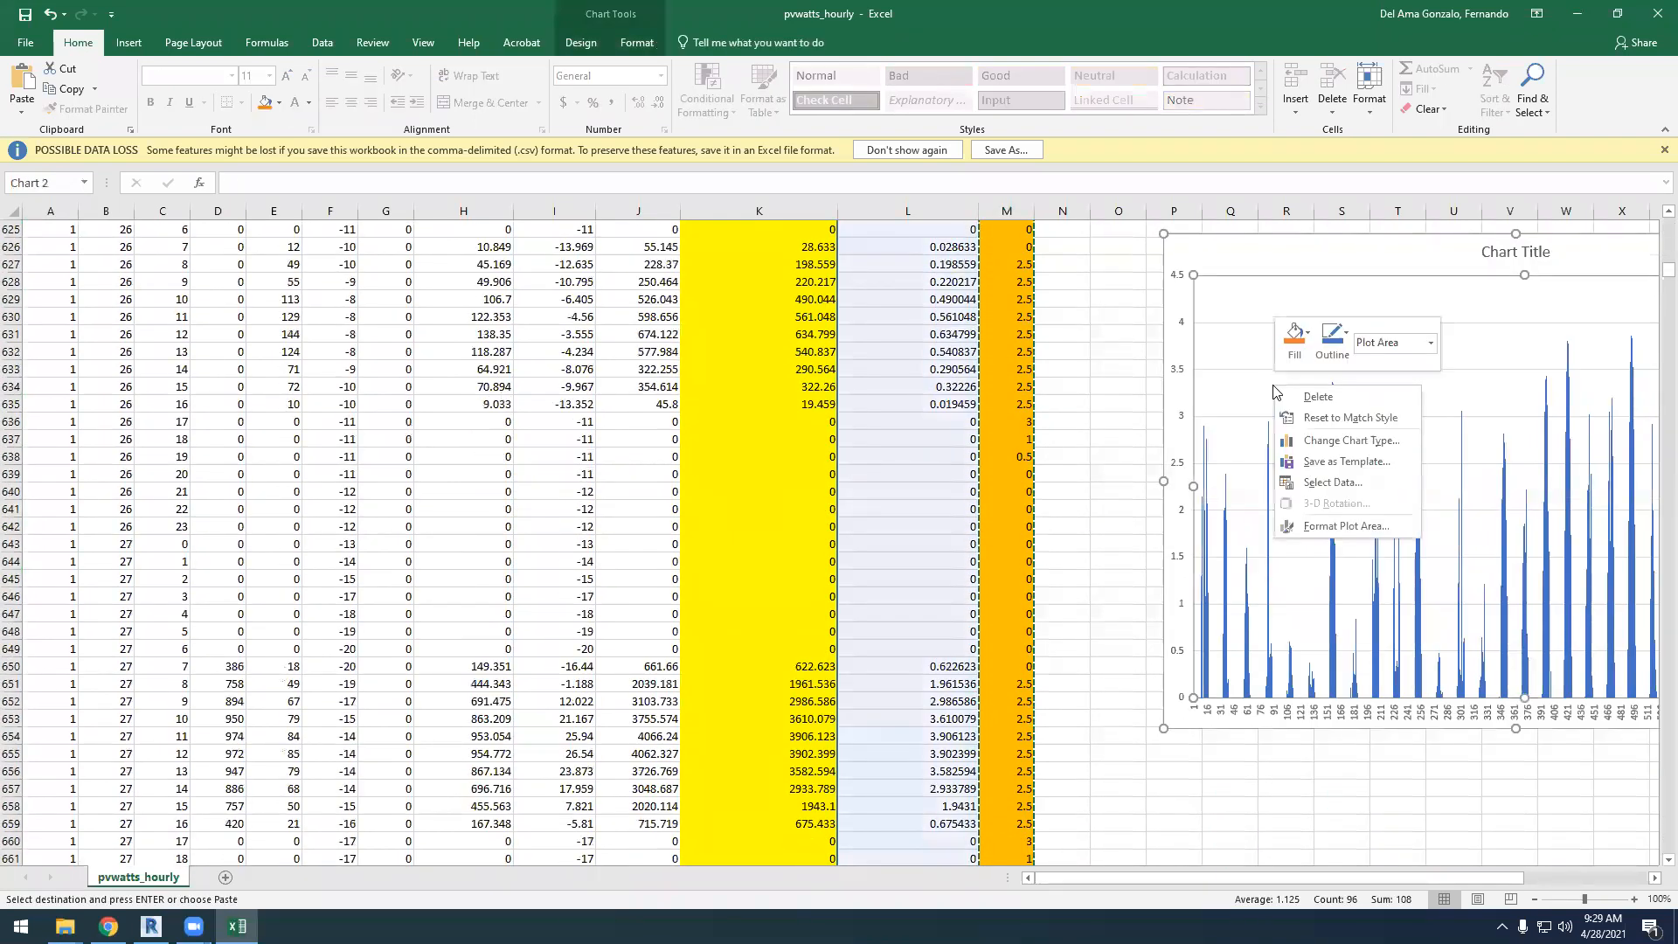
{"action": "left_click", "coordinate": [1333, 482]}
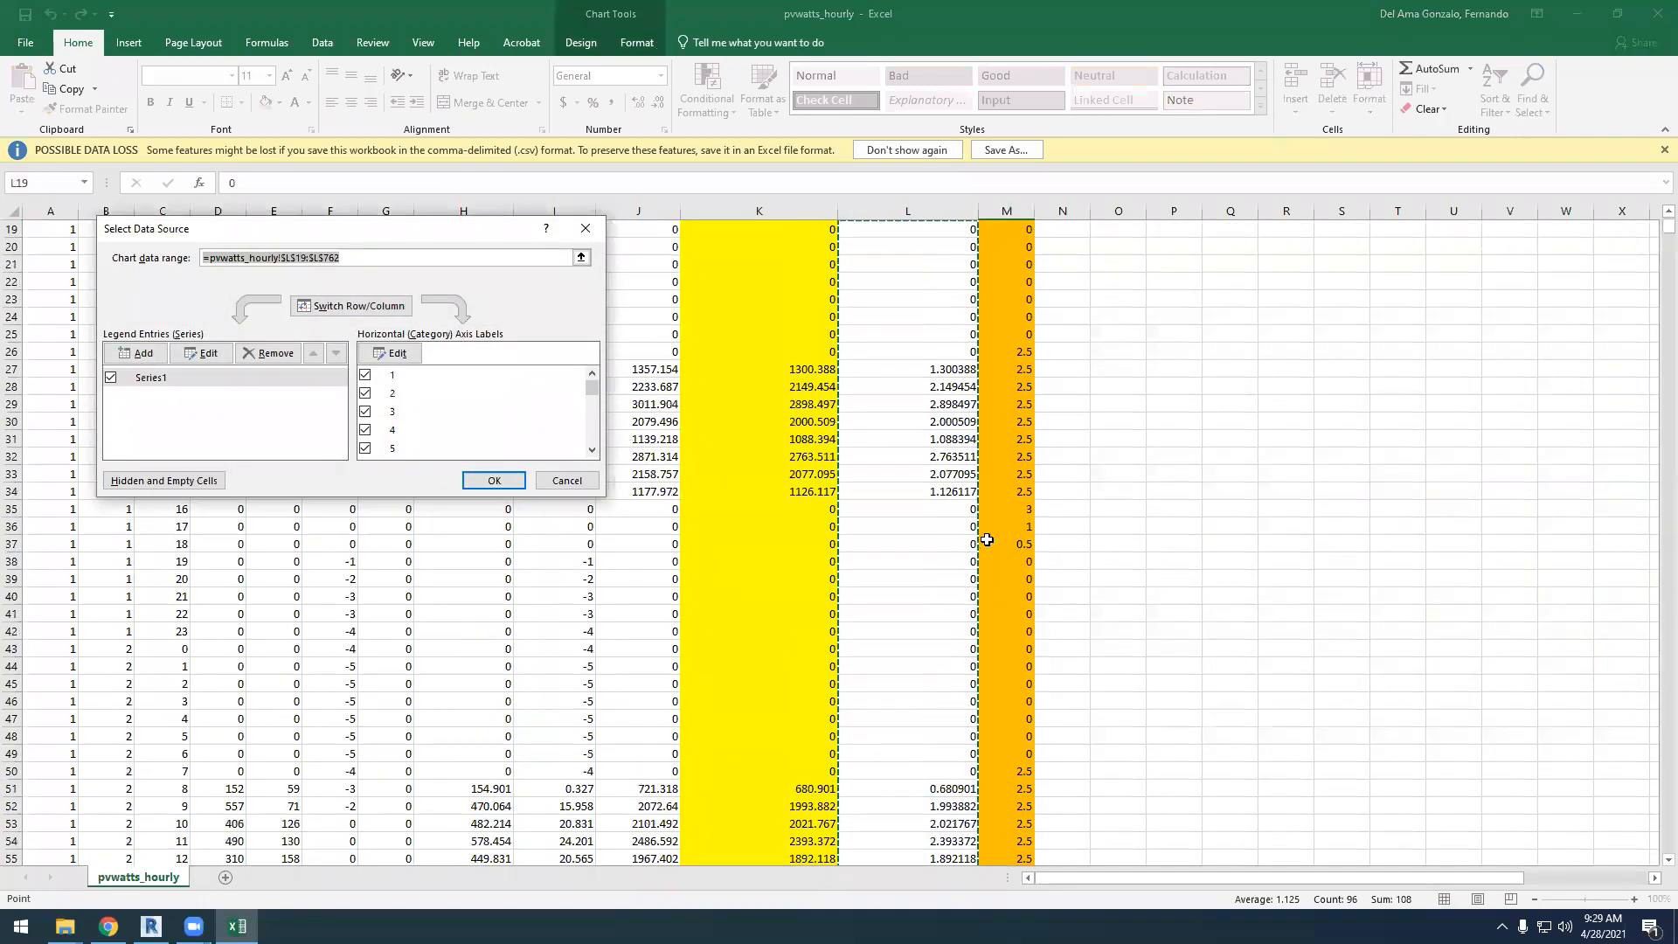
{"action": "left_click", "coordinate": [209, 353]}
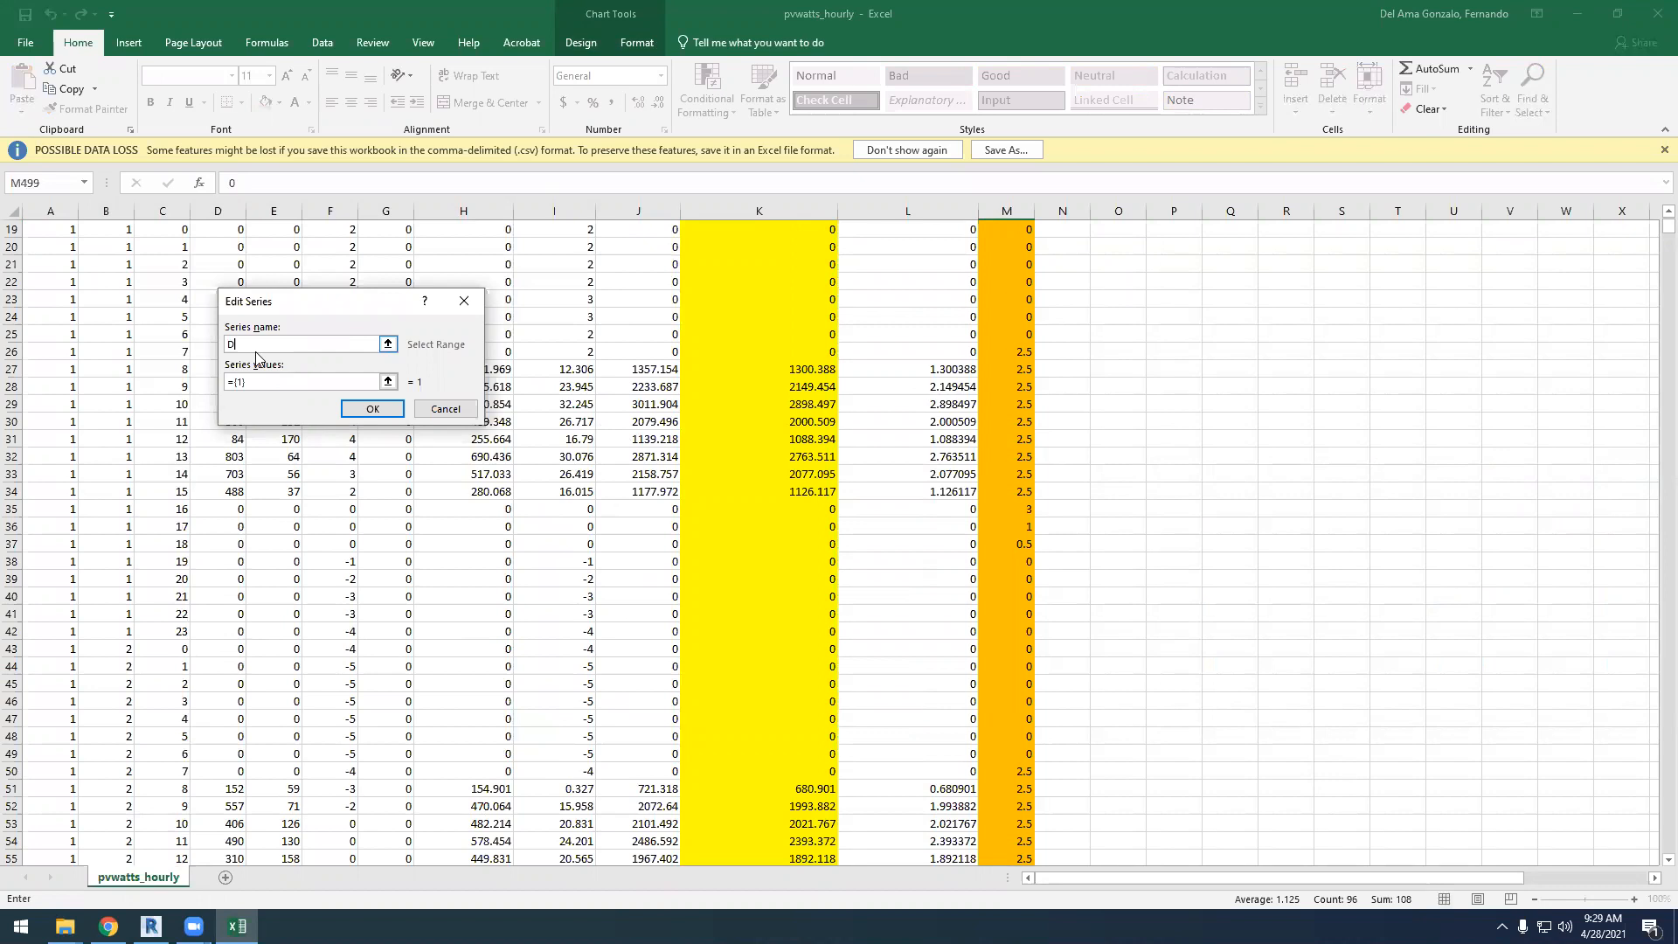
Set the Demand series values to the hourly data in M19:M715 and apply the chart's data source changes
{"action": "left_click", "coordinate": [388, 381]}
{"action": "scroll", "coordinate": [1019, 433], "scroll_direction": "up", "scroll_amount": 3}
{"action": "scroll", "coordinate": [1018, 433], "scroll_direction": "up", "scroll_amount": 3}
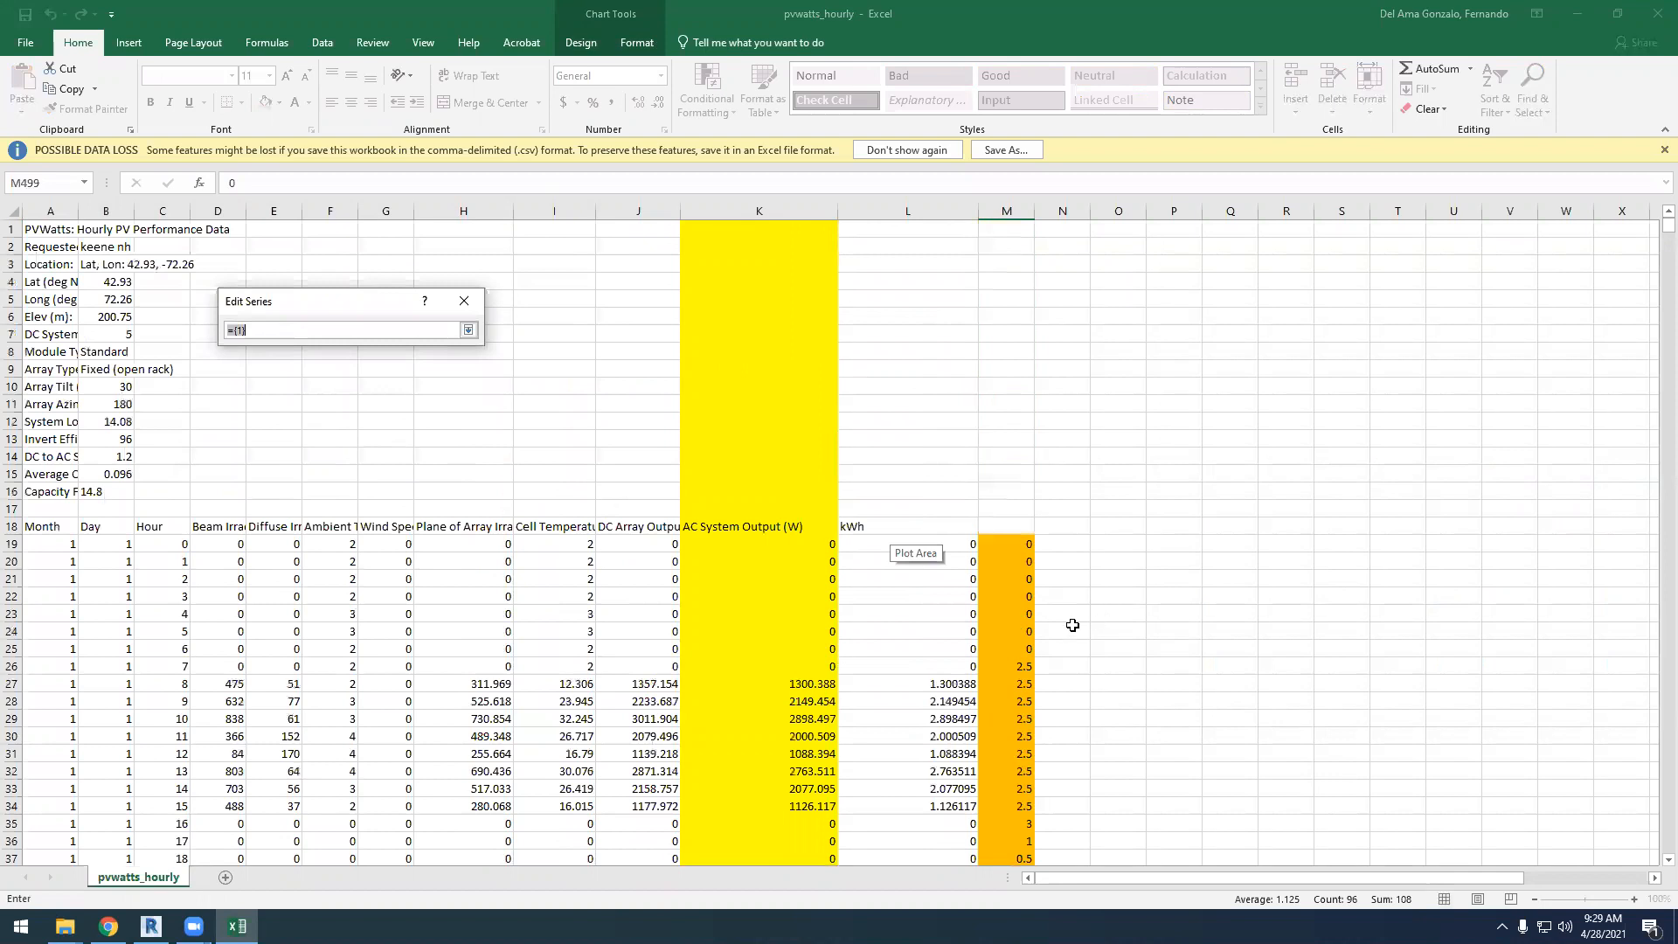
{"action": "scroll", "coordinate": [940, 452], "scroll_direction": "down", "scroll_amount": 2}
{"action": "left_click_drag", "start_coordinate": [927, 436], "coordinate": [1085, 655]}
{"action": "scroll", "coordinate": [1498, 580], "scroll_direction": "up", "scroll_amount": 20}
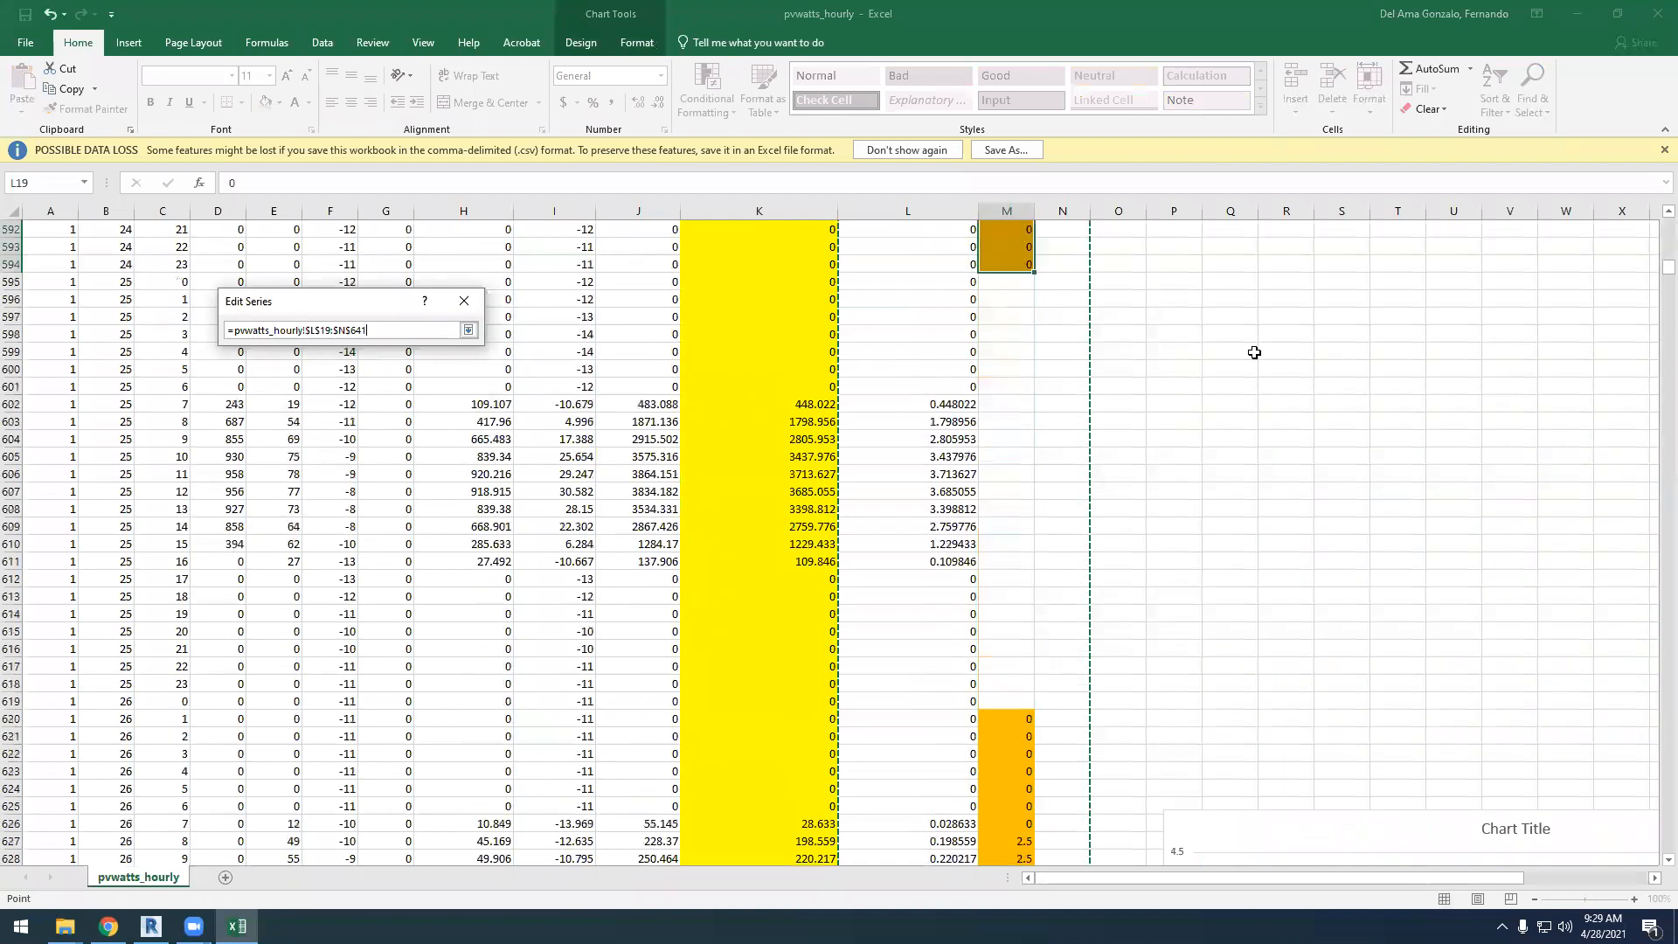
{"action": "left_click_drag", "start_coordinate": [1669, 263], "coordinate": [1669, 225]}
{"action": "left_click_drag", "start_coordinate": [1014, 543], "coordinate": [1024, 491]}
{"action": "left_click", "coordinate": [469, 330]}
{"action": "left_click", "coordinate": [372, 408]}
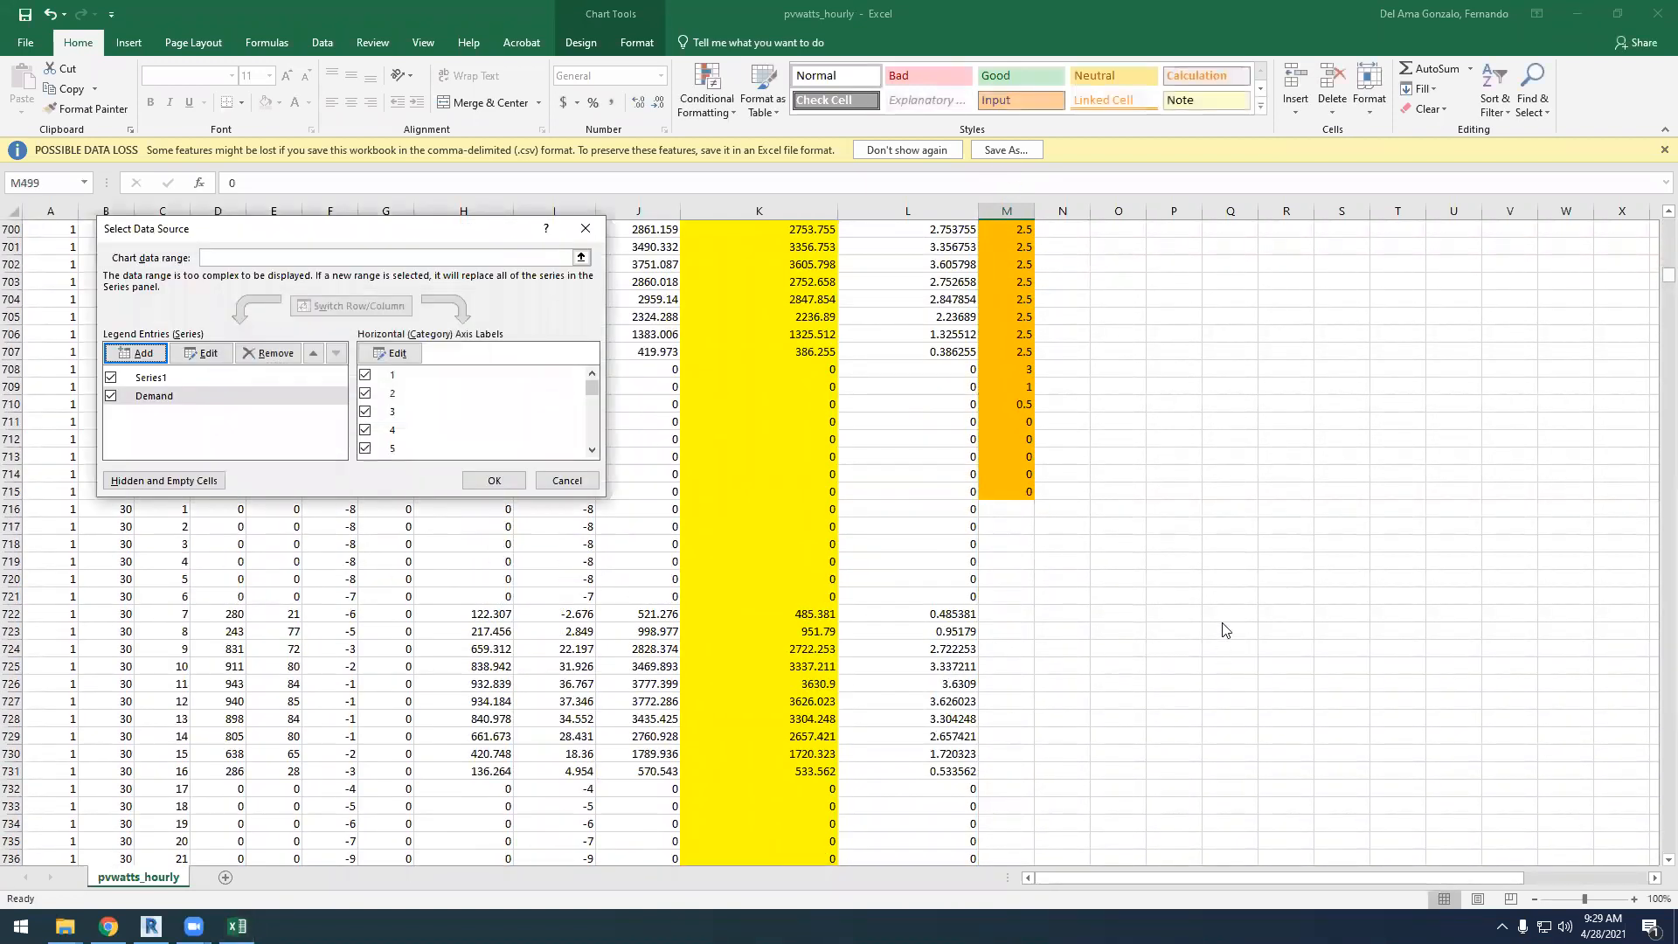
{"action": "left_click", "coordinate": [494, 481]}
Widen the January chart leftward so it extends across to column D and the daily bars spread apart
{"action": "scroll", "coordinate": [1367, 817], "scroll_direction": "up", "scroll_amount": 13}
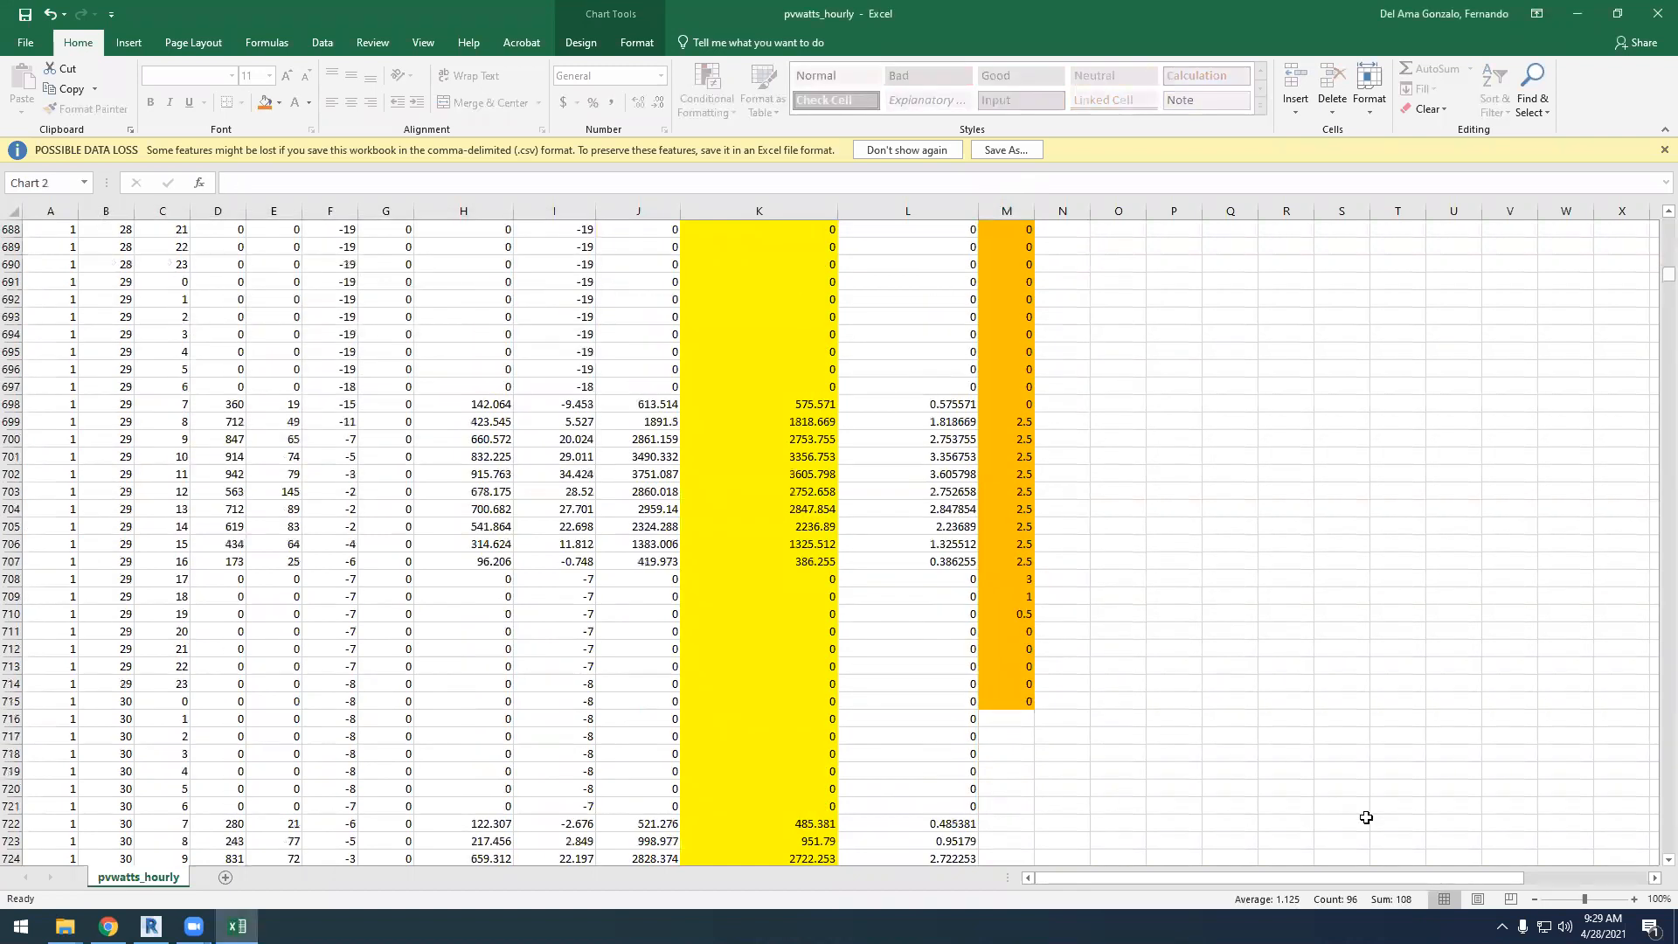
{"action": "scroll", "coordinate": [1489, 555], "scroll_direction": "up", "scroll_amount": 13}
{"action": "left_click_drag", "start_coordinate": [1403, 879], "coordinate": [1508, 881]}
{"action": "left_click_drag", "start_coordinate": [884, 533], "coordinate": [514, 612]}
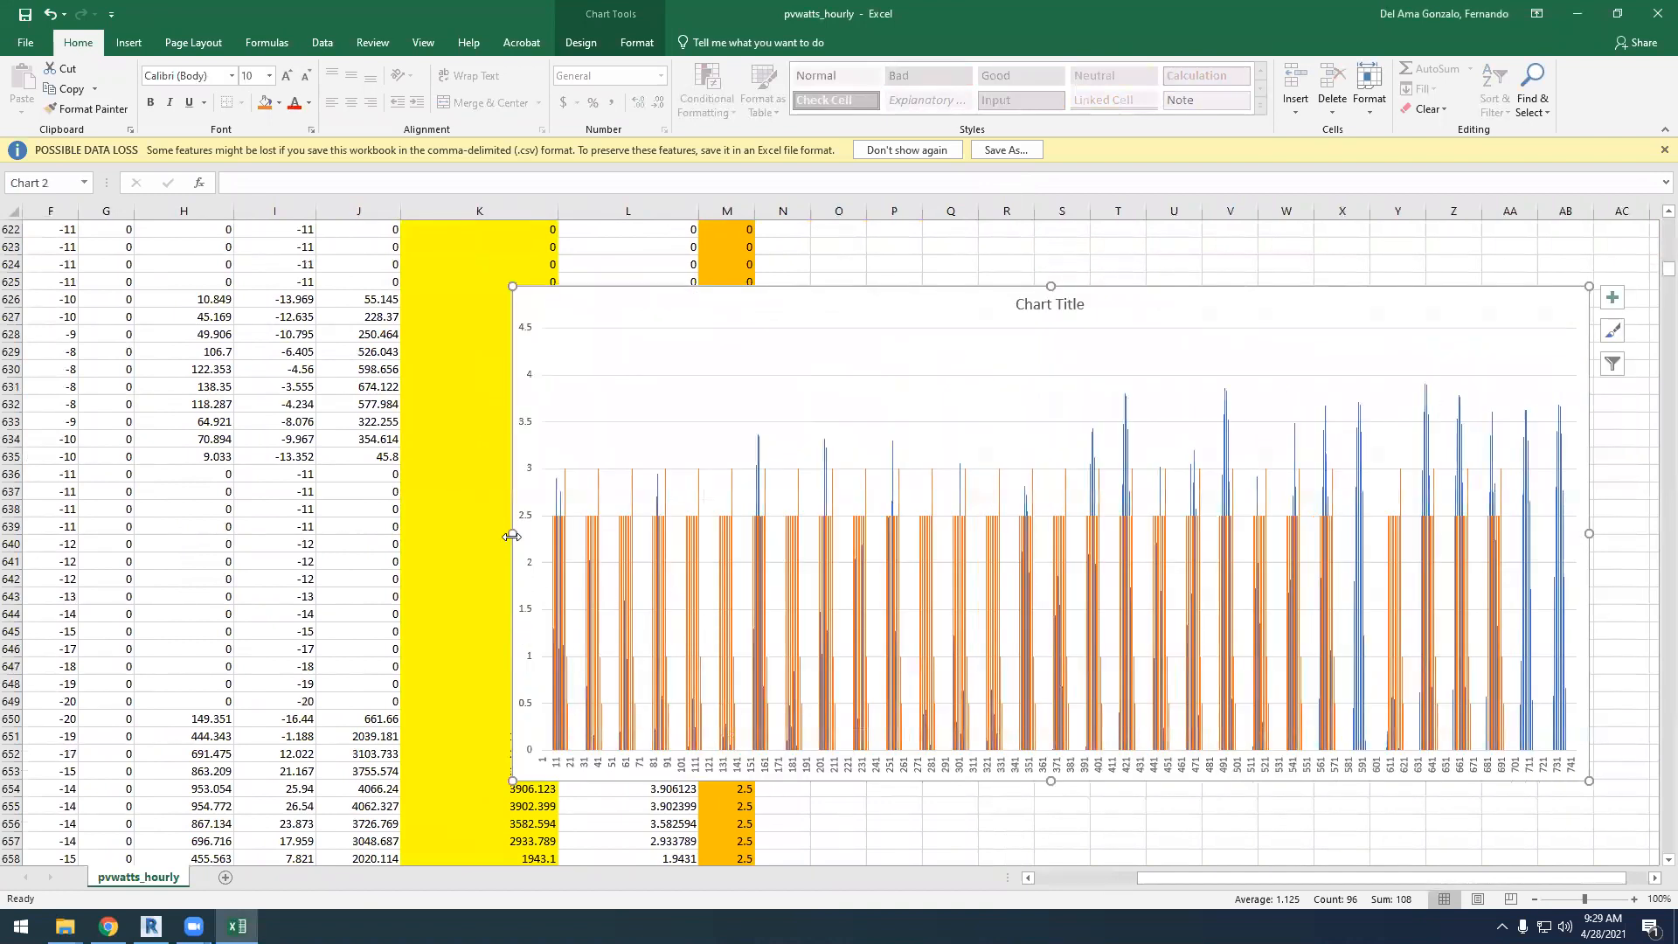
{"action": "left_click_drag", "start_coordinate": [368, 536], "coordinate": [282, 549]}
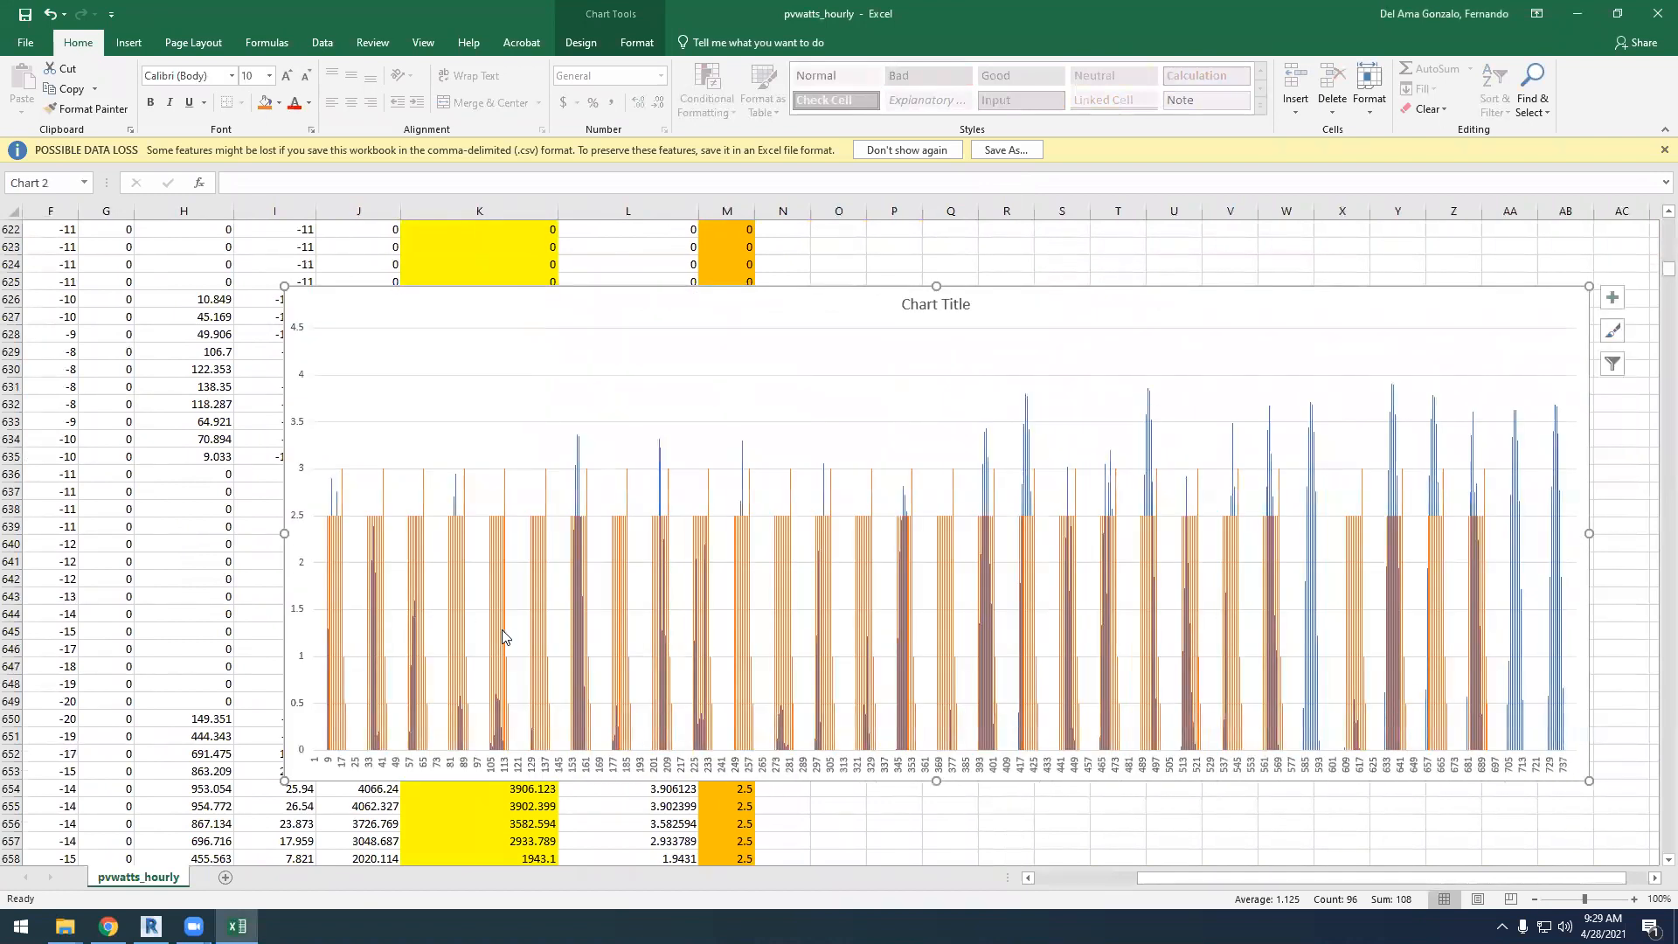
{"action": "scroll", "coordinate": [951, 681], "scroll_direction": "down", "scroll_amount": 1}
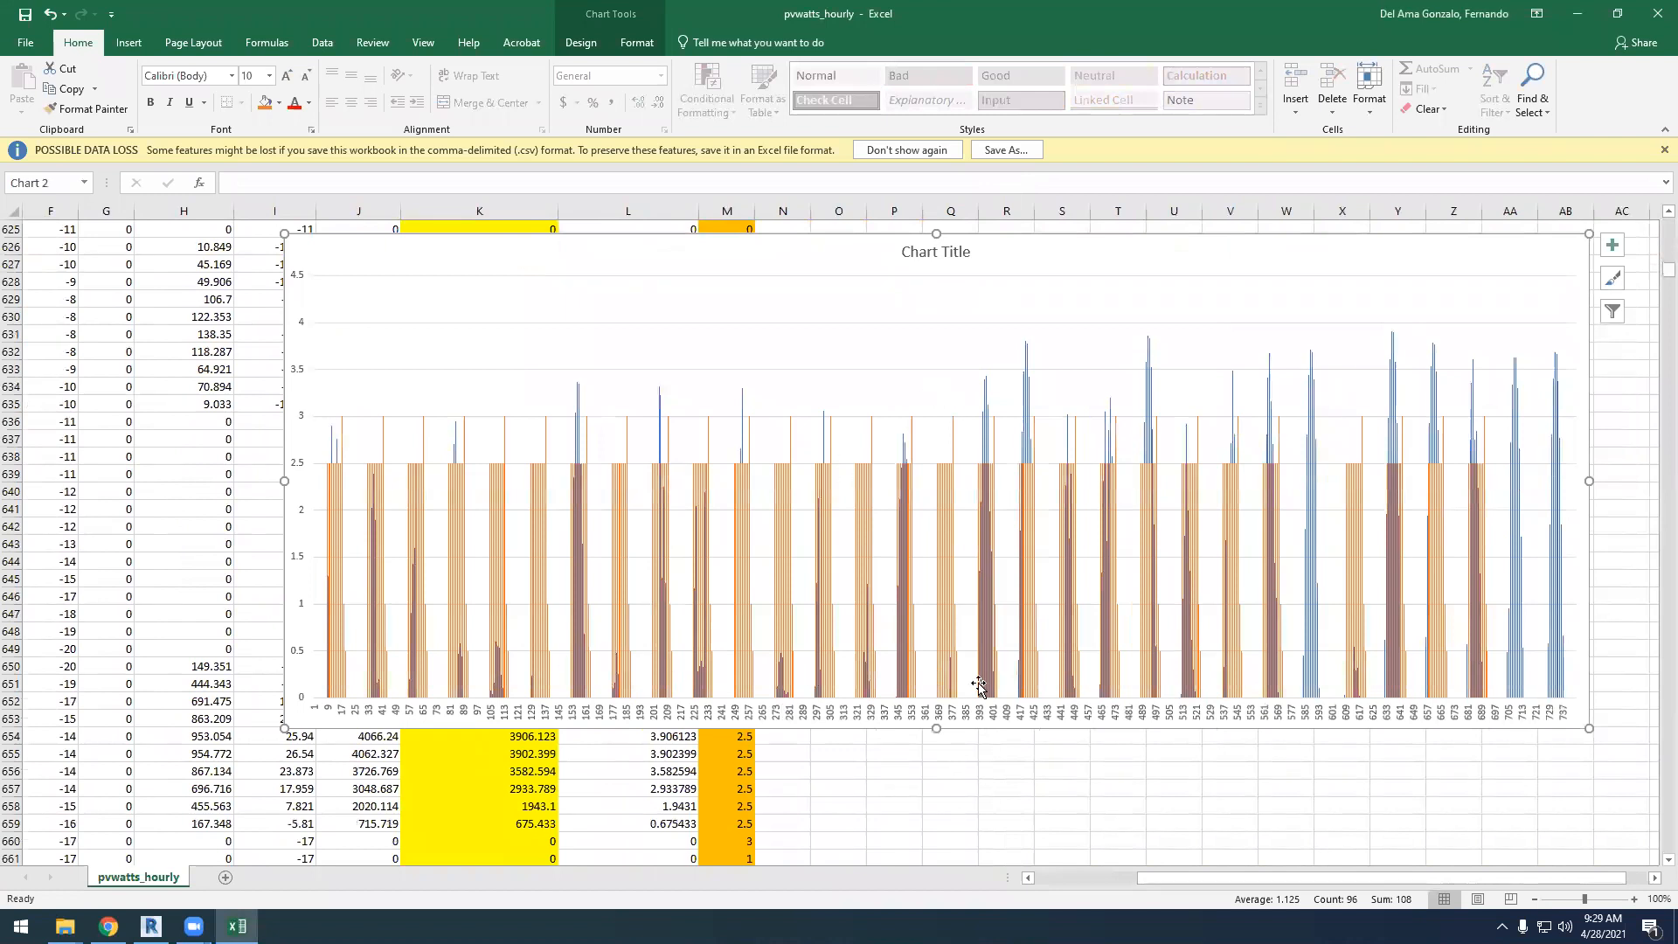
{"action": "scroll", "coordinate": [479, 602], "scroll_direction": "up", "scroll_amount": 2, "text": "ctrl"}
{"action": "scroll", "coordinate": [478, 603], "scroll_direction": "up", "scroll_amount": 2, "text": "ctrl"}
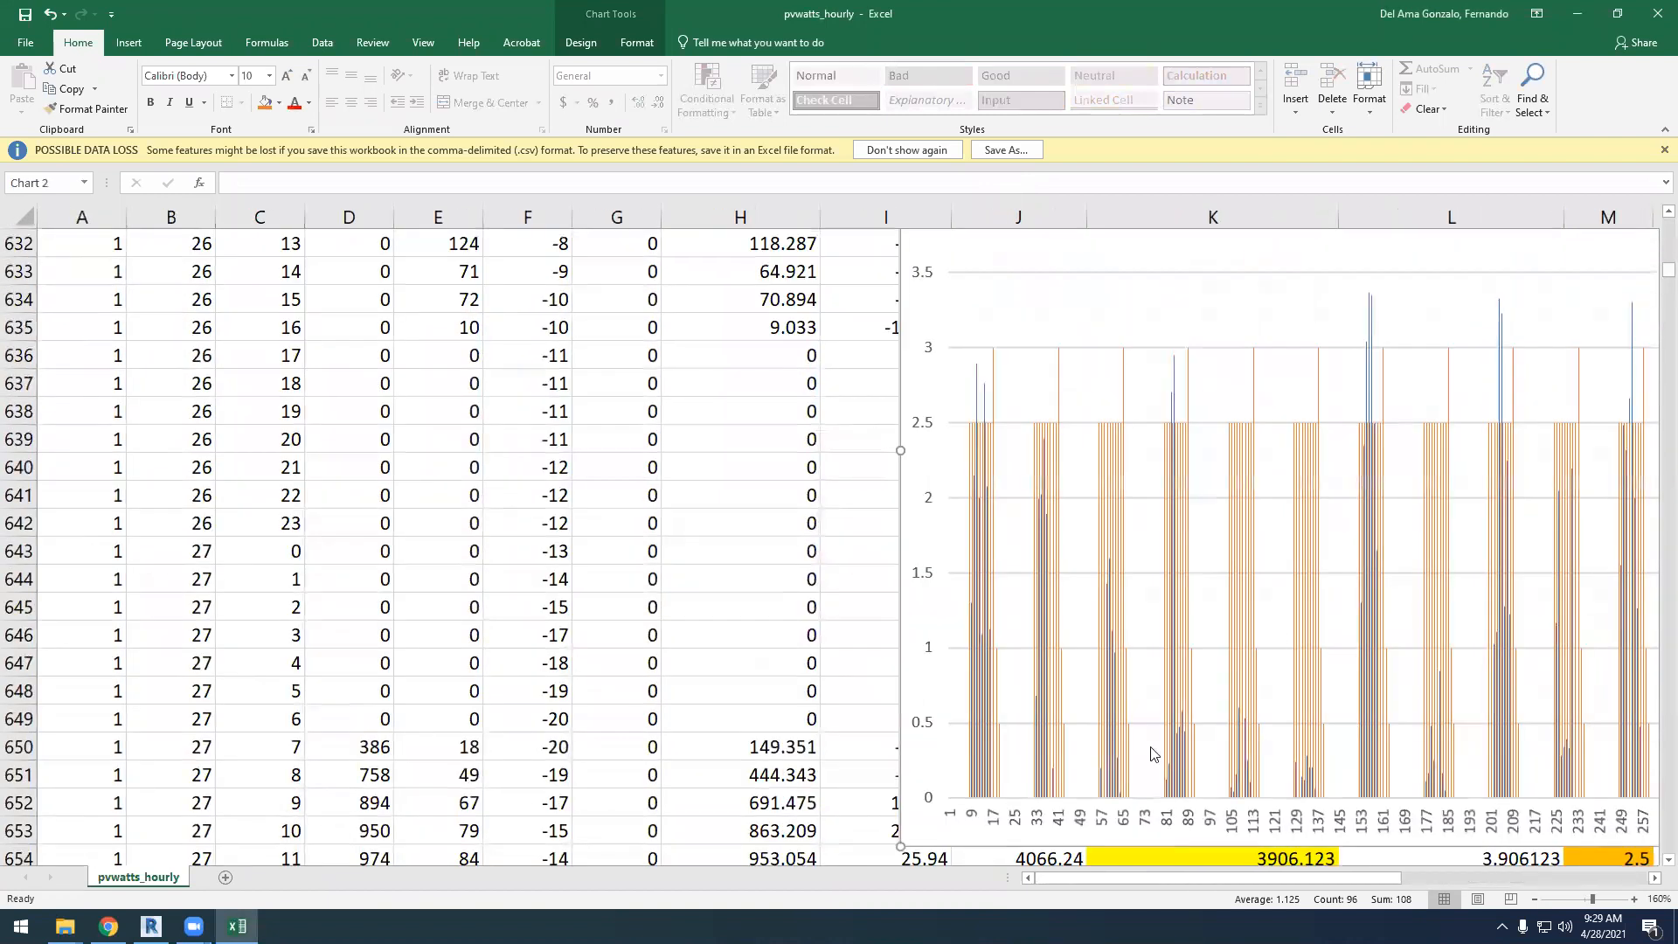
{"action": "left_click_drag", "start_coordinate": [903, 451], "coordinate": [352, 451]}
Examine the January chart day by day, comparing the Demand bars with the solar production peaks
{"action": "scroll", "coordinate": [760, 577], "scroll_direction": "down", "scroll_amount": 1}
{"action": "scroll", "coordinate": [759, 577], "scroll_direction": "down", "scroll_amount": 1}
{"action": "scroll", "coordinate": [762, 350], "scroll_direction": "up", "scroll_amount": 1}
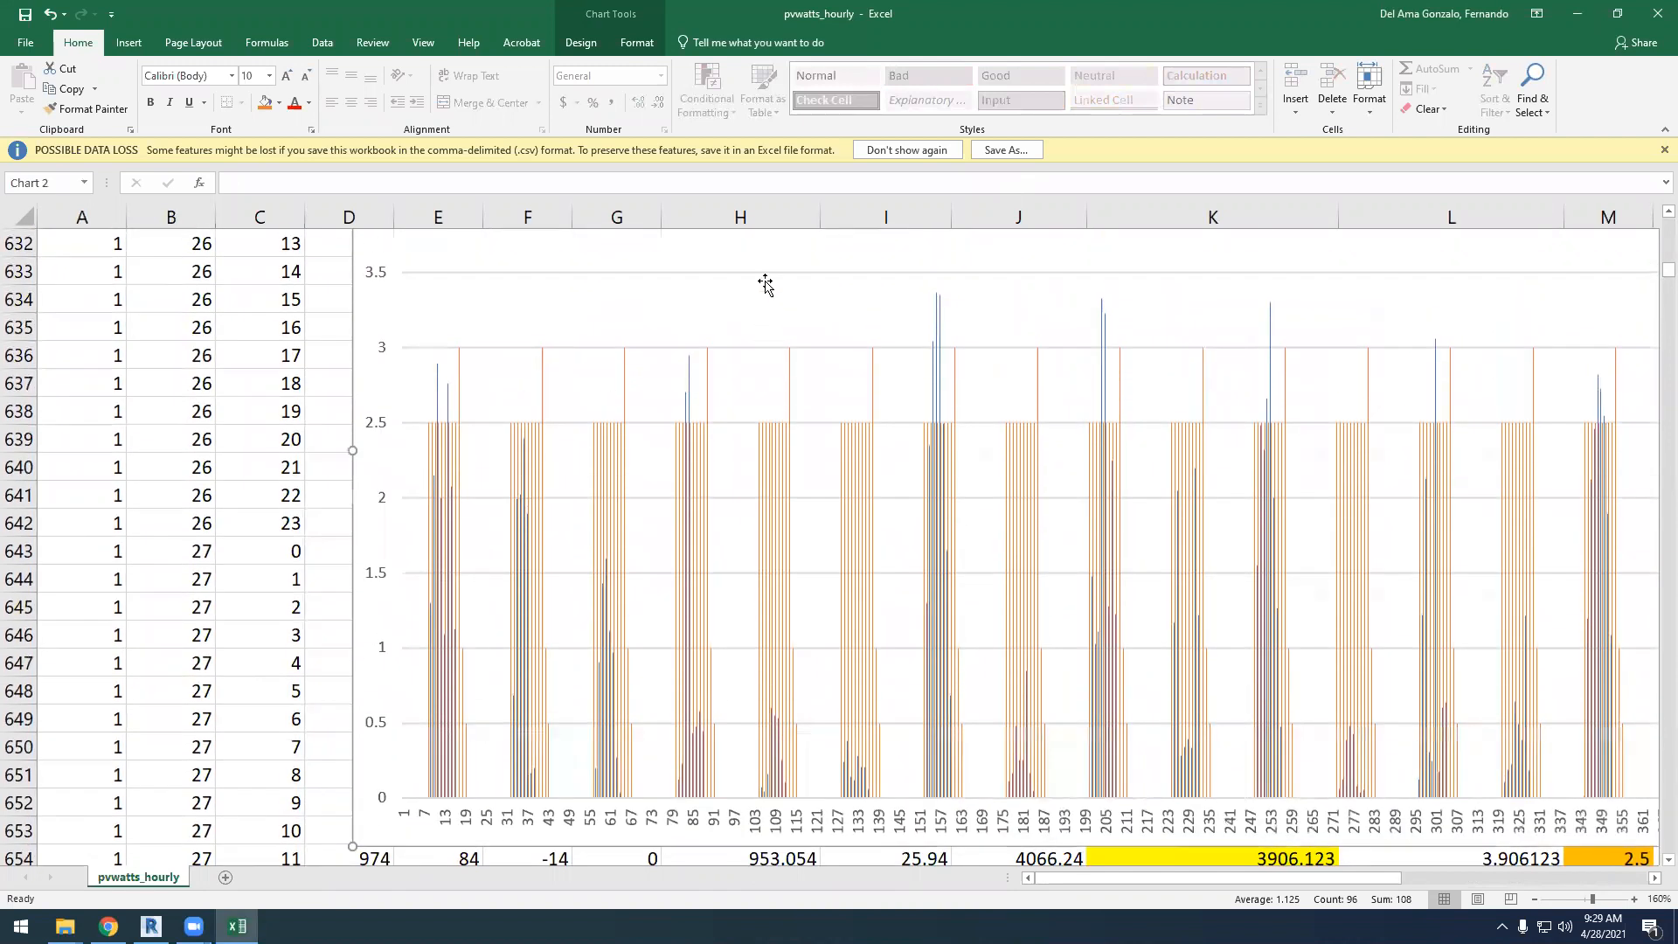
{"action": "left_click", "coordinate": [759, 288]}
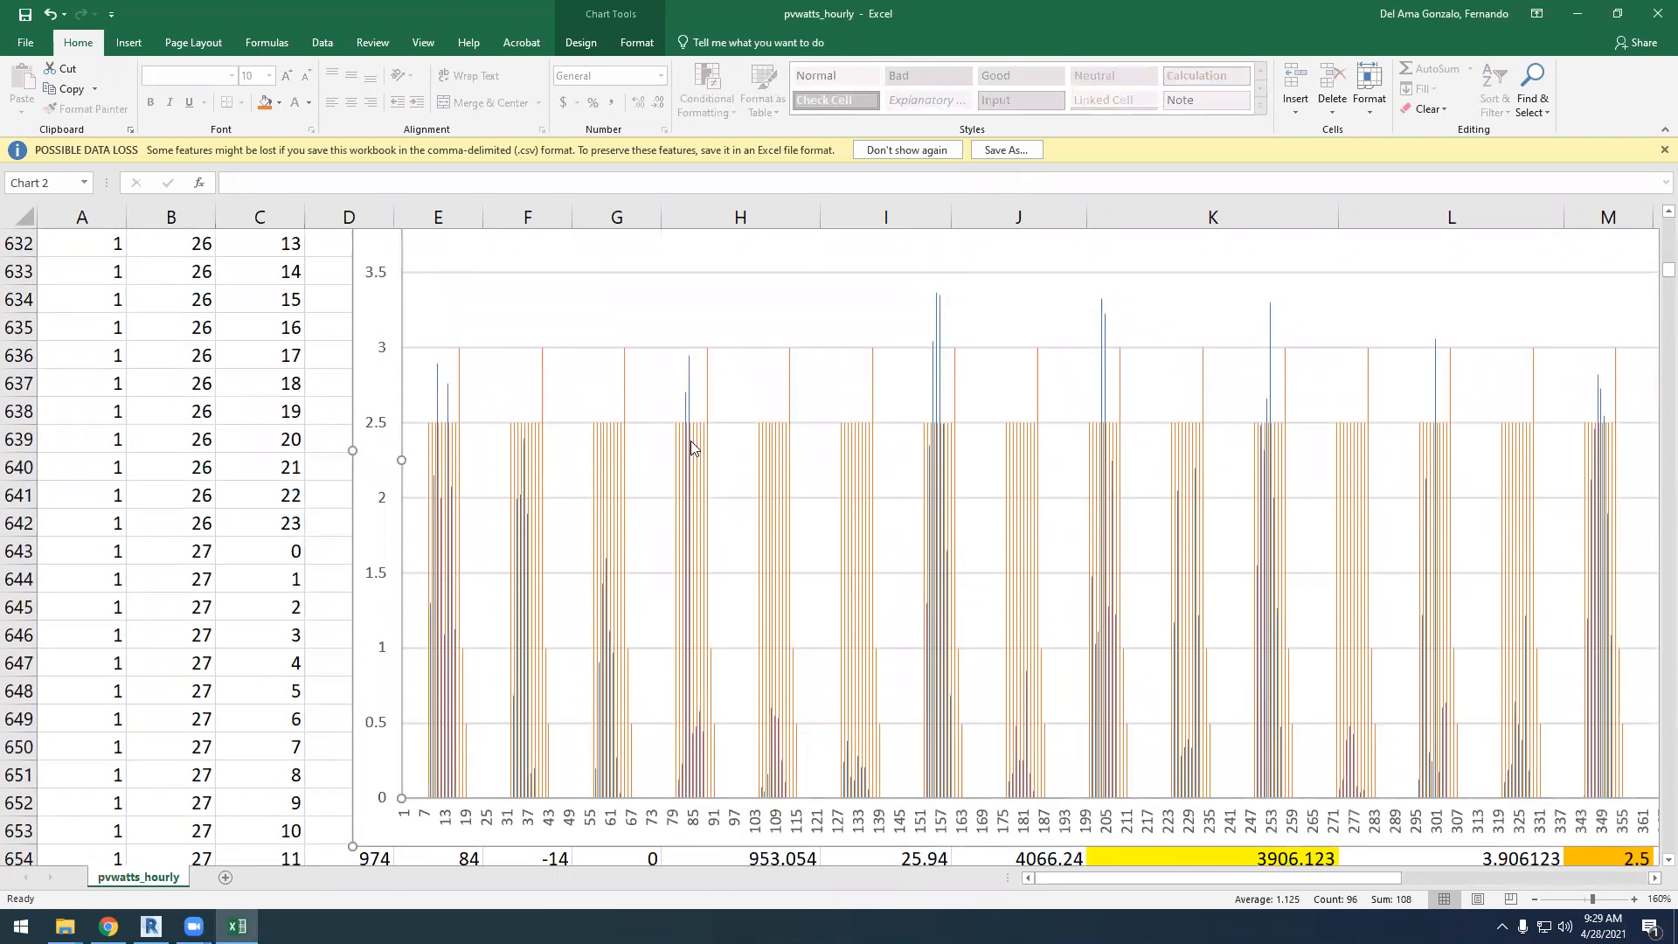
{"action": "mouse_move", "coordinate": [681, 438]}
{"action": "left_click_drag", "start_coordinate": [1132, 877], "coordinate": [1190, 877]}
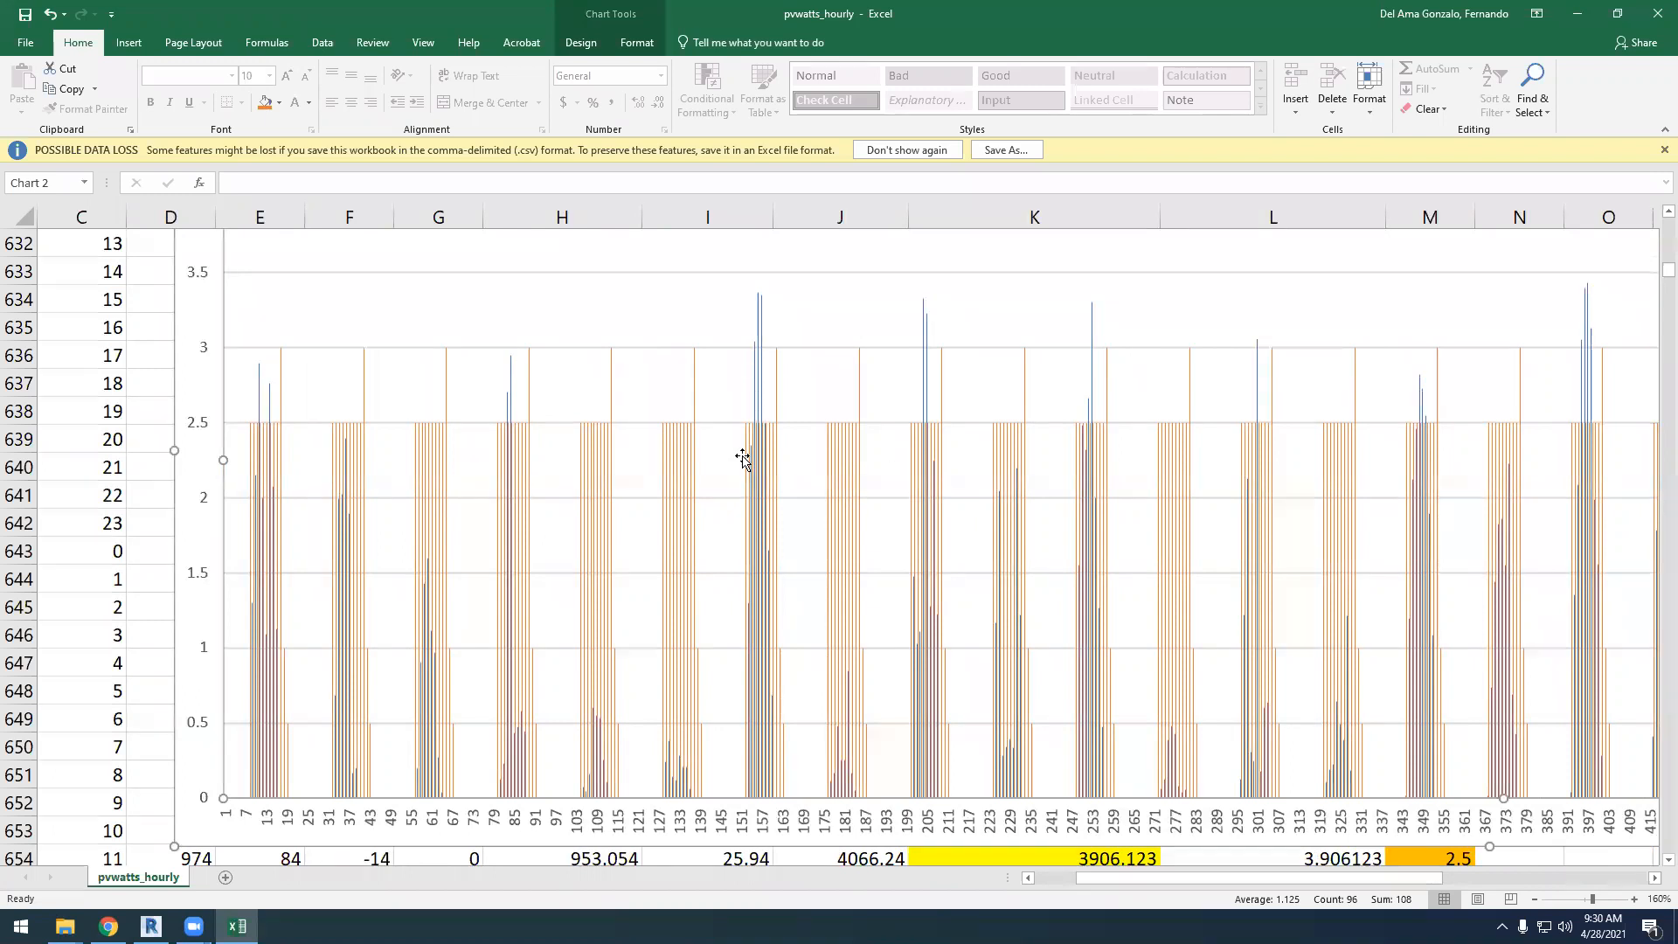
{"action": "mouse_move", "coordinate": [773, 447]}
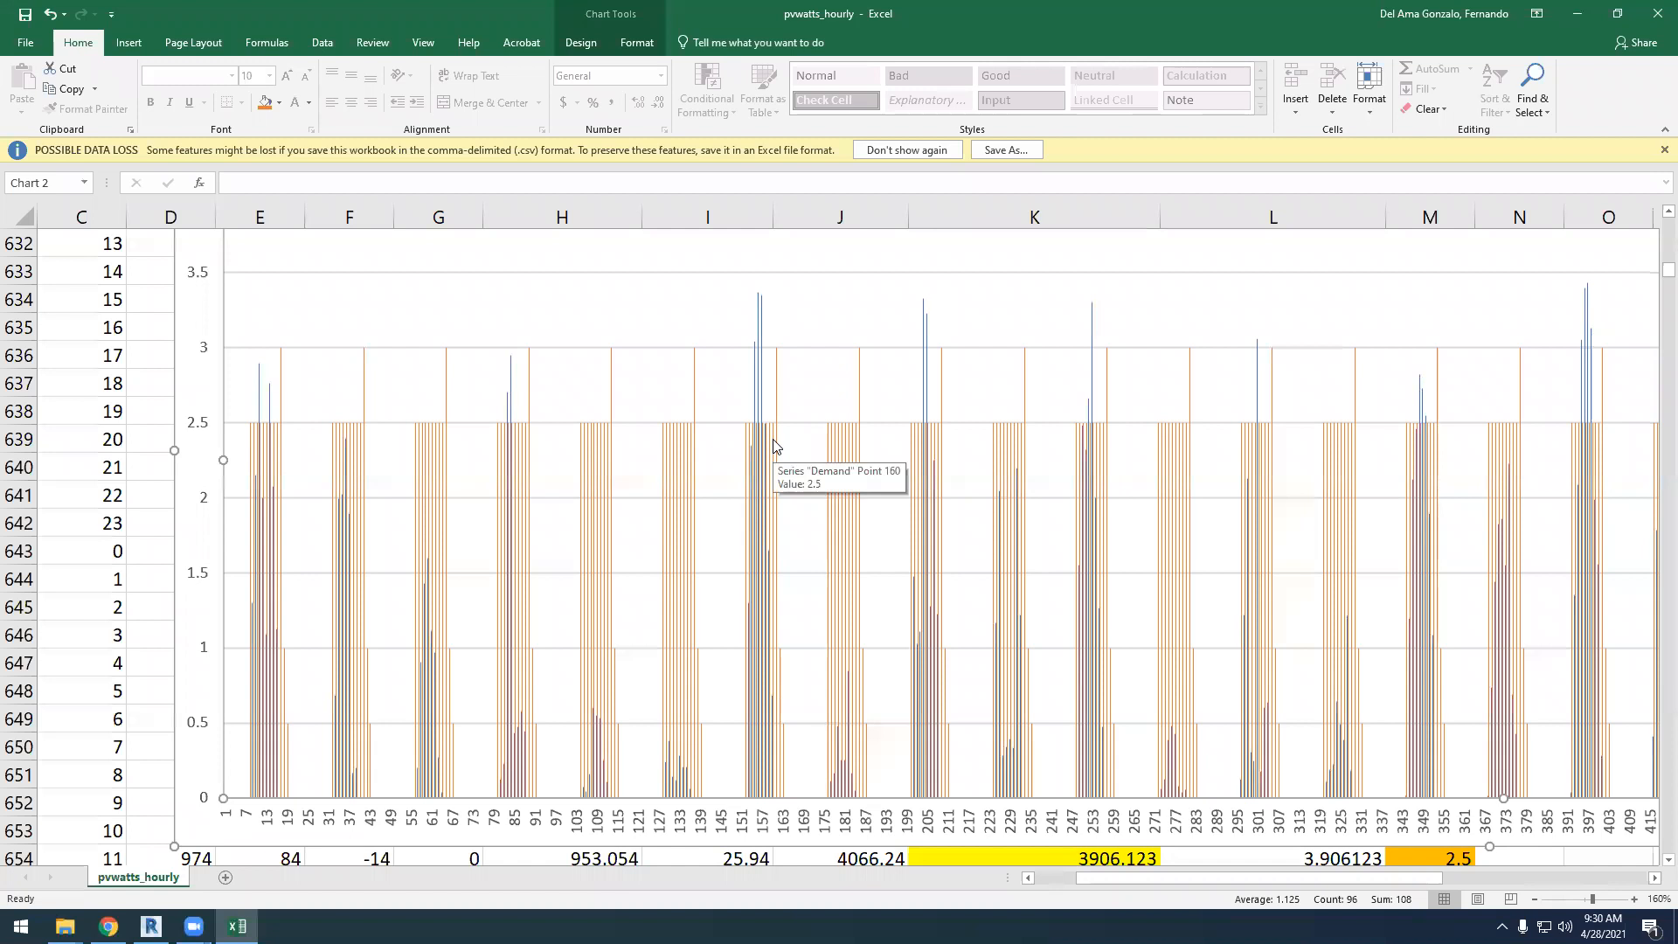
{"action": "mouse_move", "coordinate": [769, 530]}
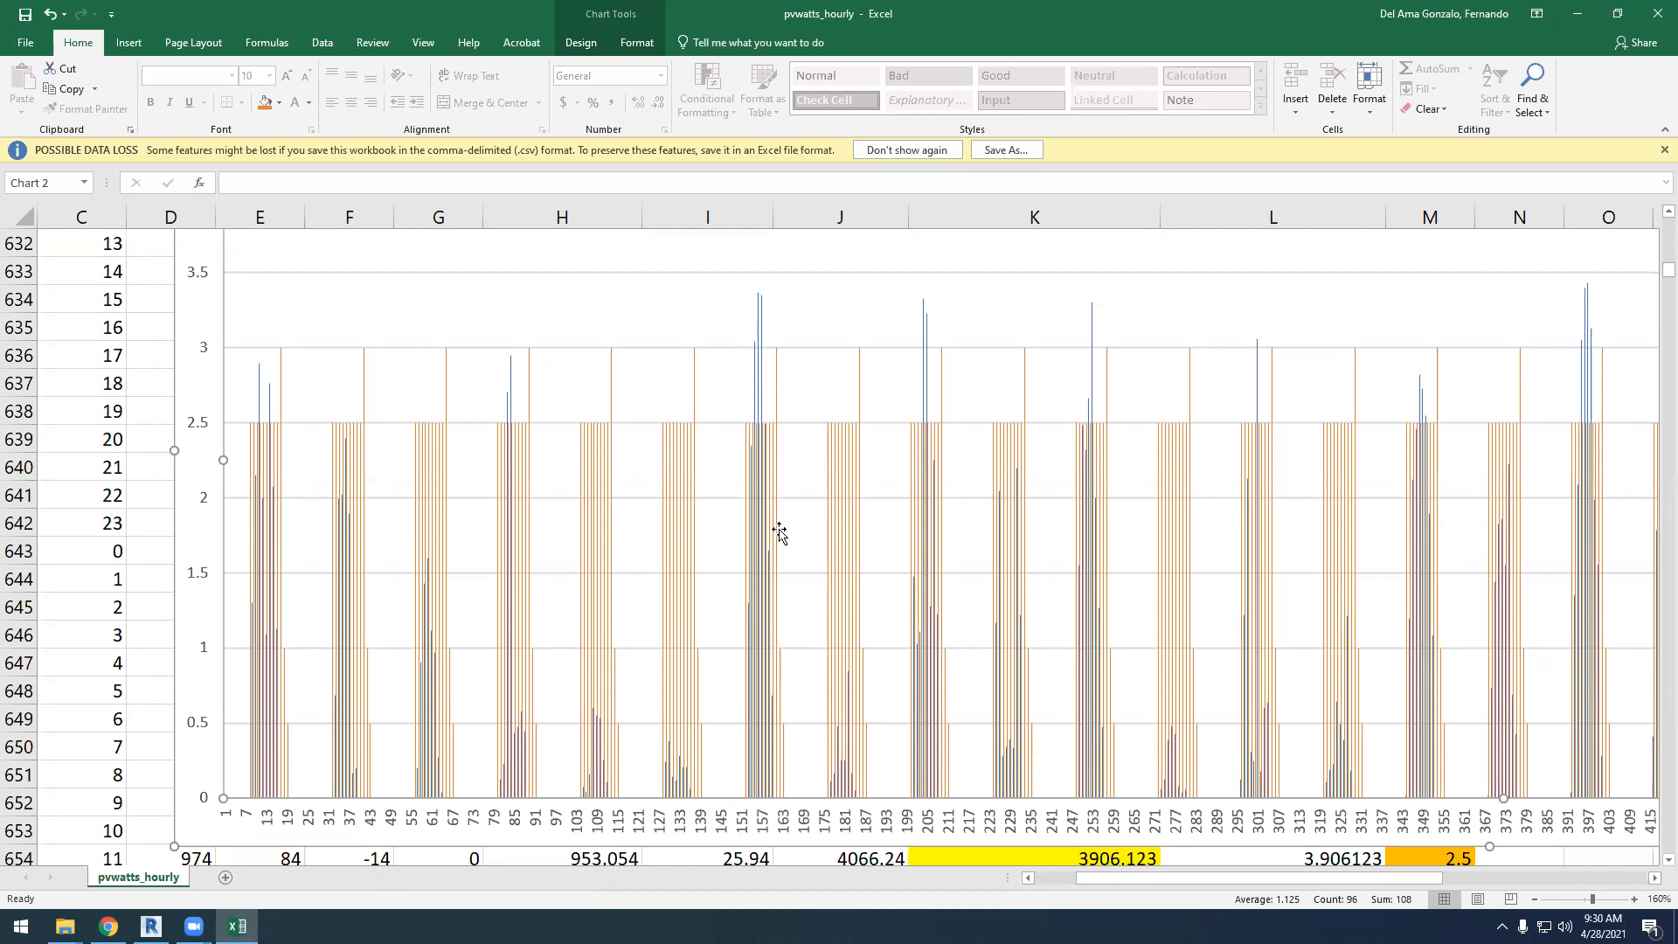
{"action": "left_click_drag", "start_coordinate": [1124, 878], "coordinate": [1068, 875]}
Delete the January production and demand chart from the sheet
{"action": "scroll", "coordinate": [682, 652], "scroll_direction": "up", "scroll_amount": 8}
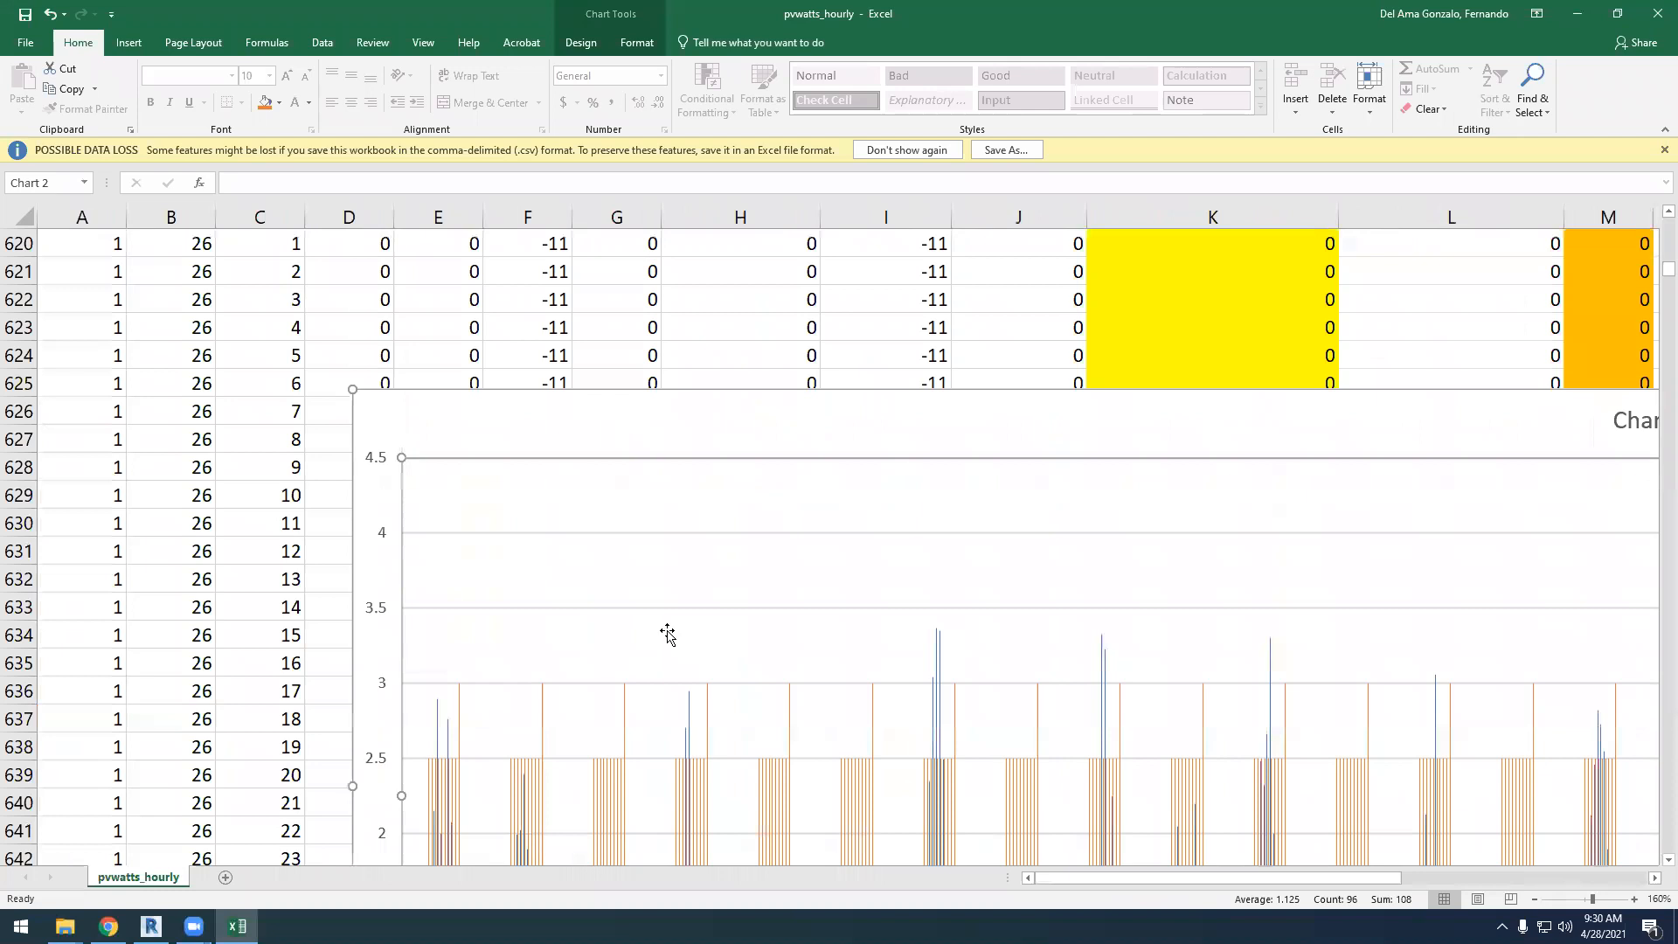
{"action": "scroll", "coordinate": [630, 615], "scroll_direction": "down", "scroll_amount": 4}
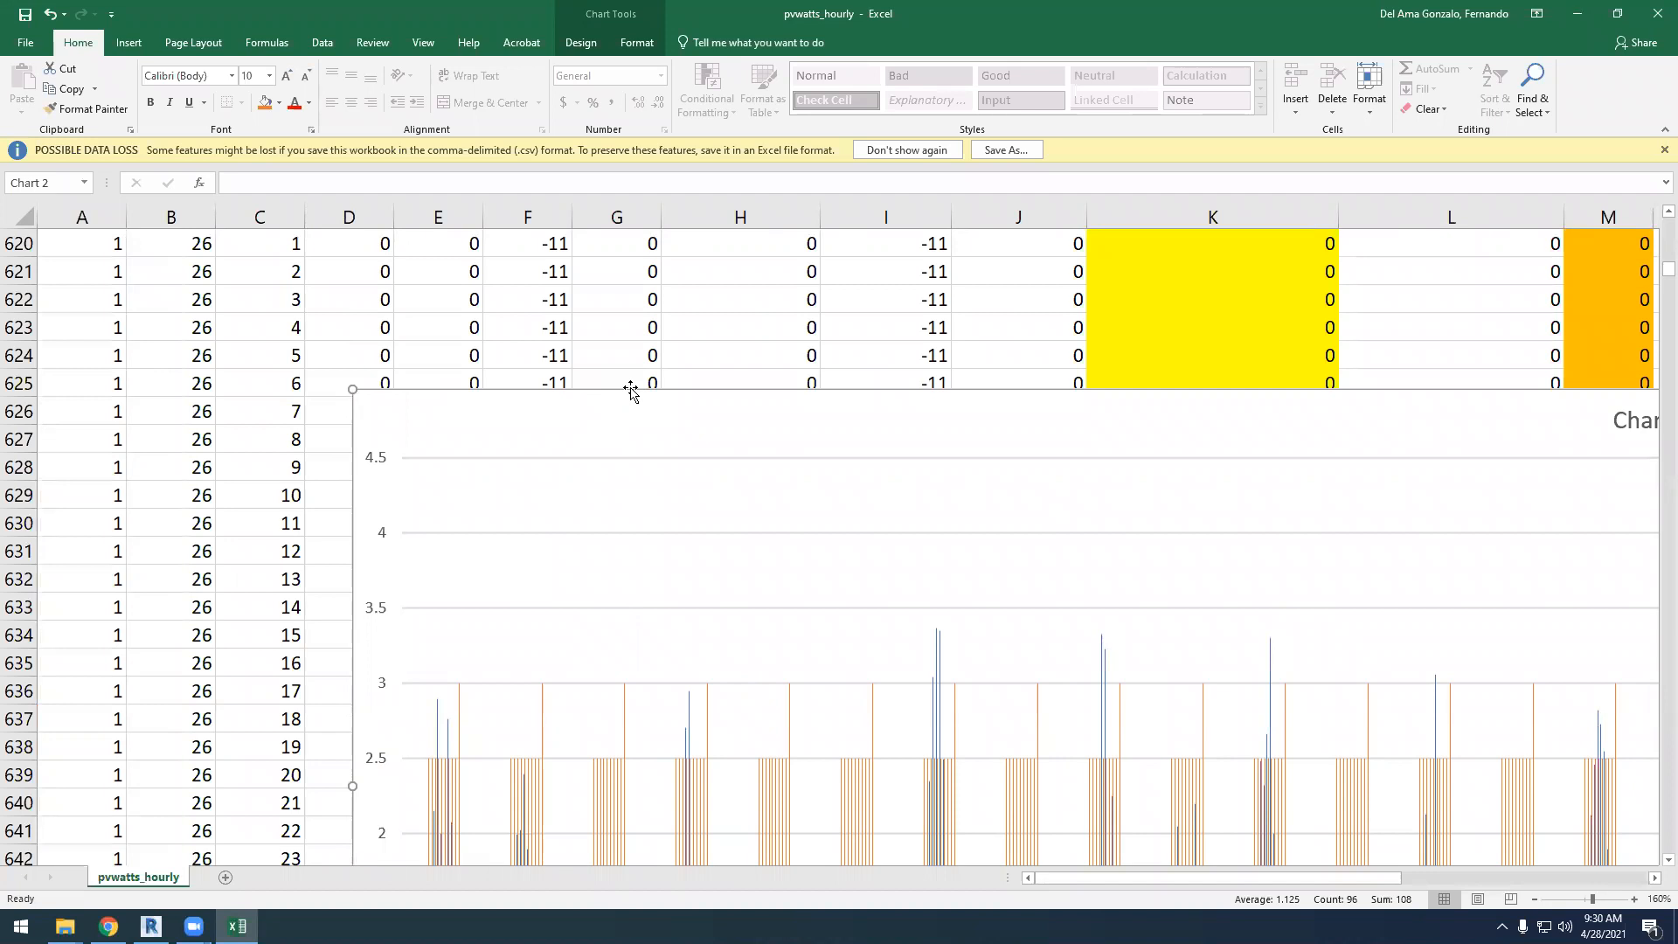
{"action": "key", "text": "Delete"}
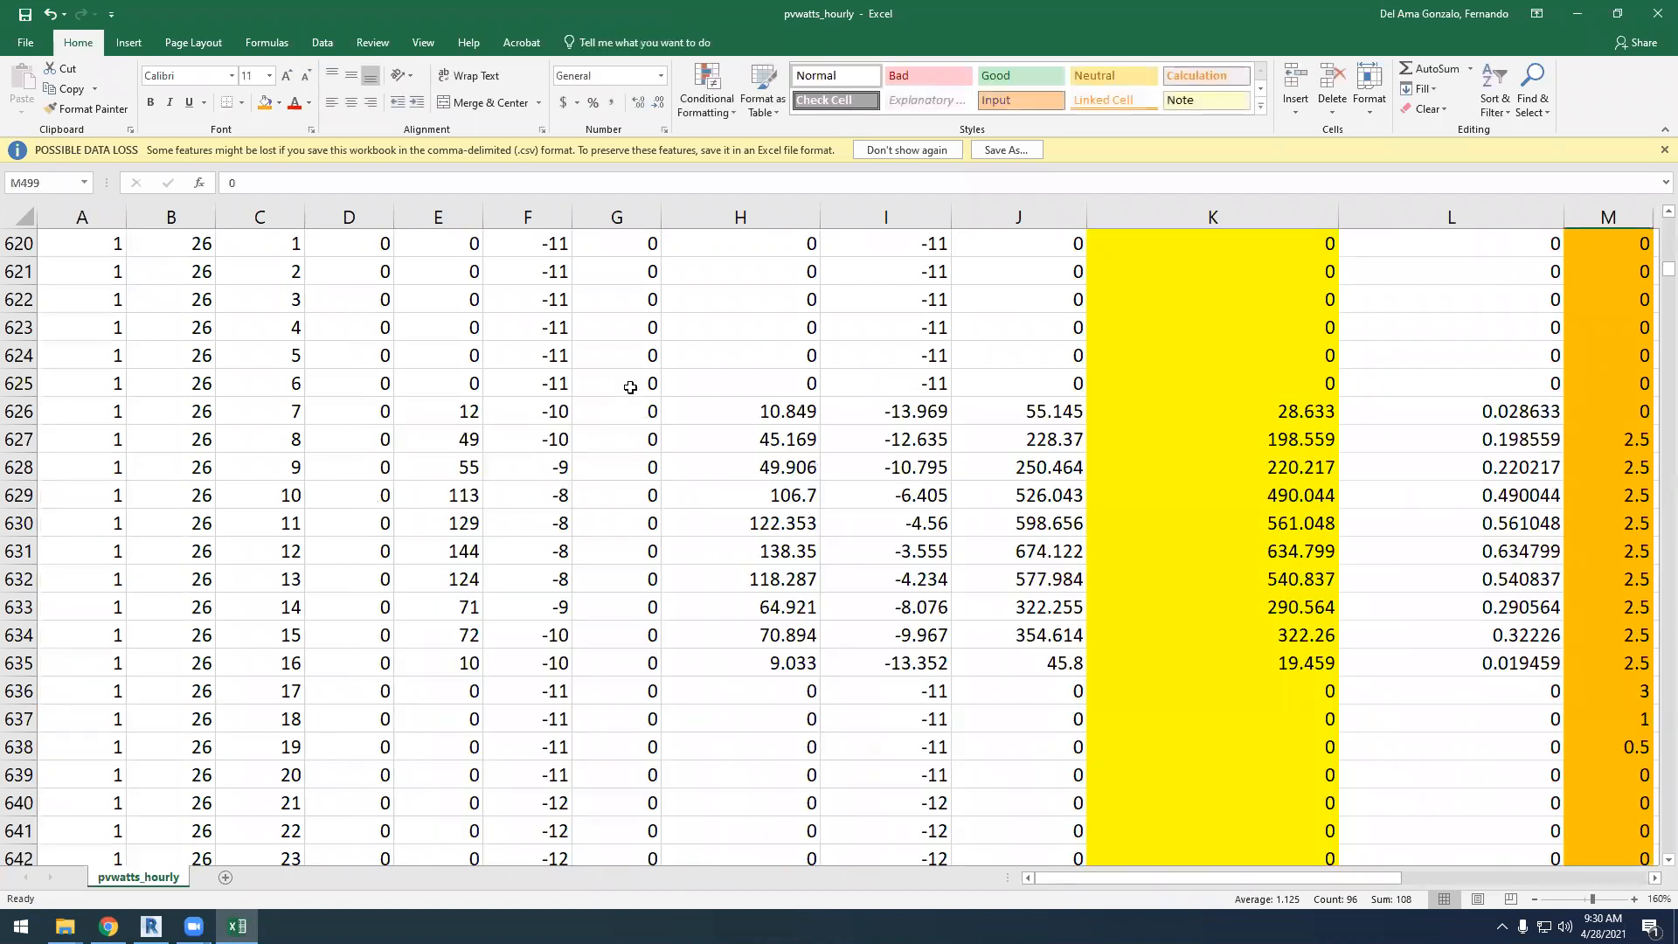
Review the hourly kWh output and demand values for the first days of January at the start of the data table
{"action": "scroll", "coordinate": [472, 358], "scroll_direction": "down", "scroll_amount": 3, "text": "ctrl"}
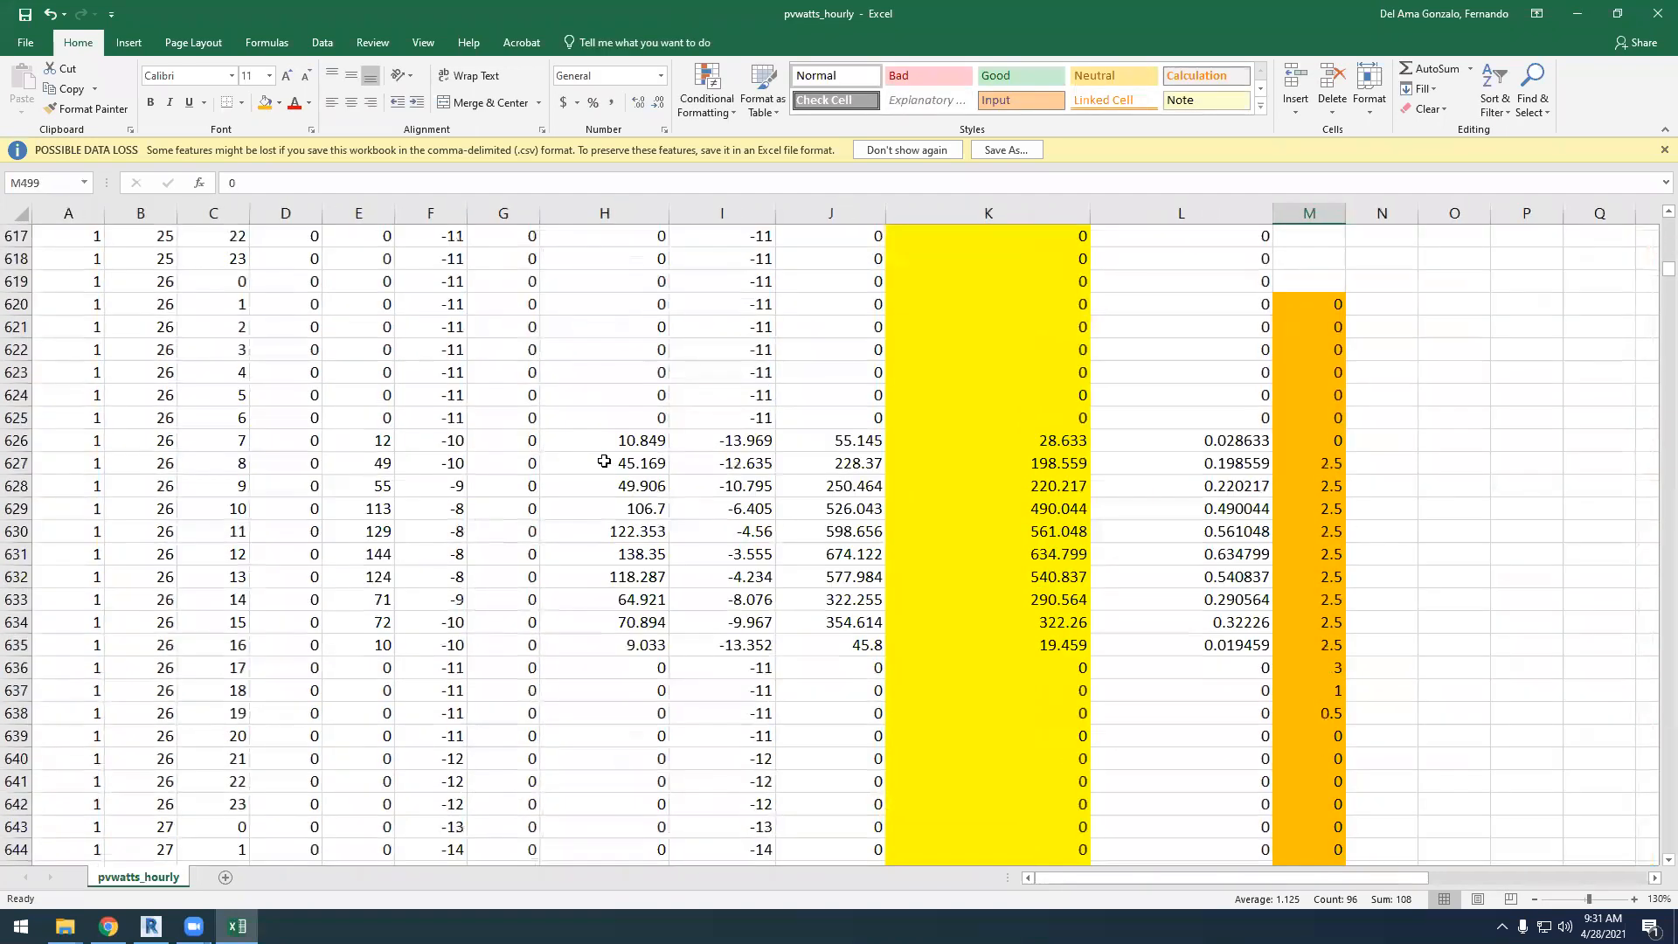
{"action": "scroll", "coordinate": [700, 514], "scroll_direction": "up", "scroll_amount": 5}
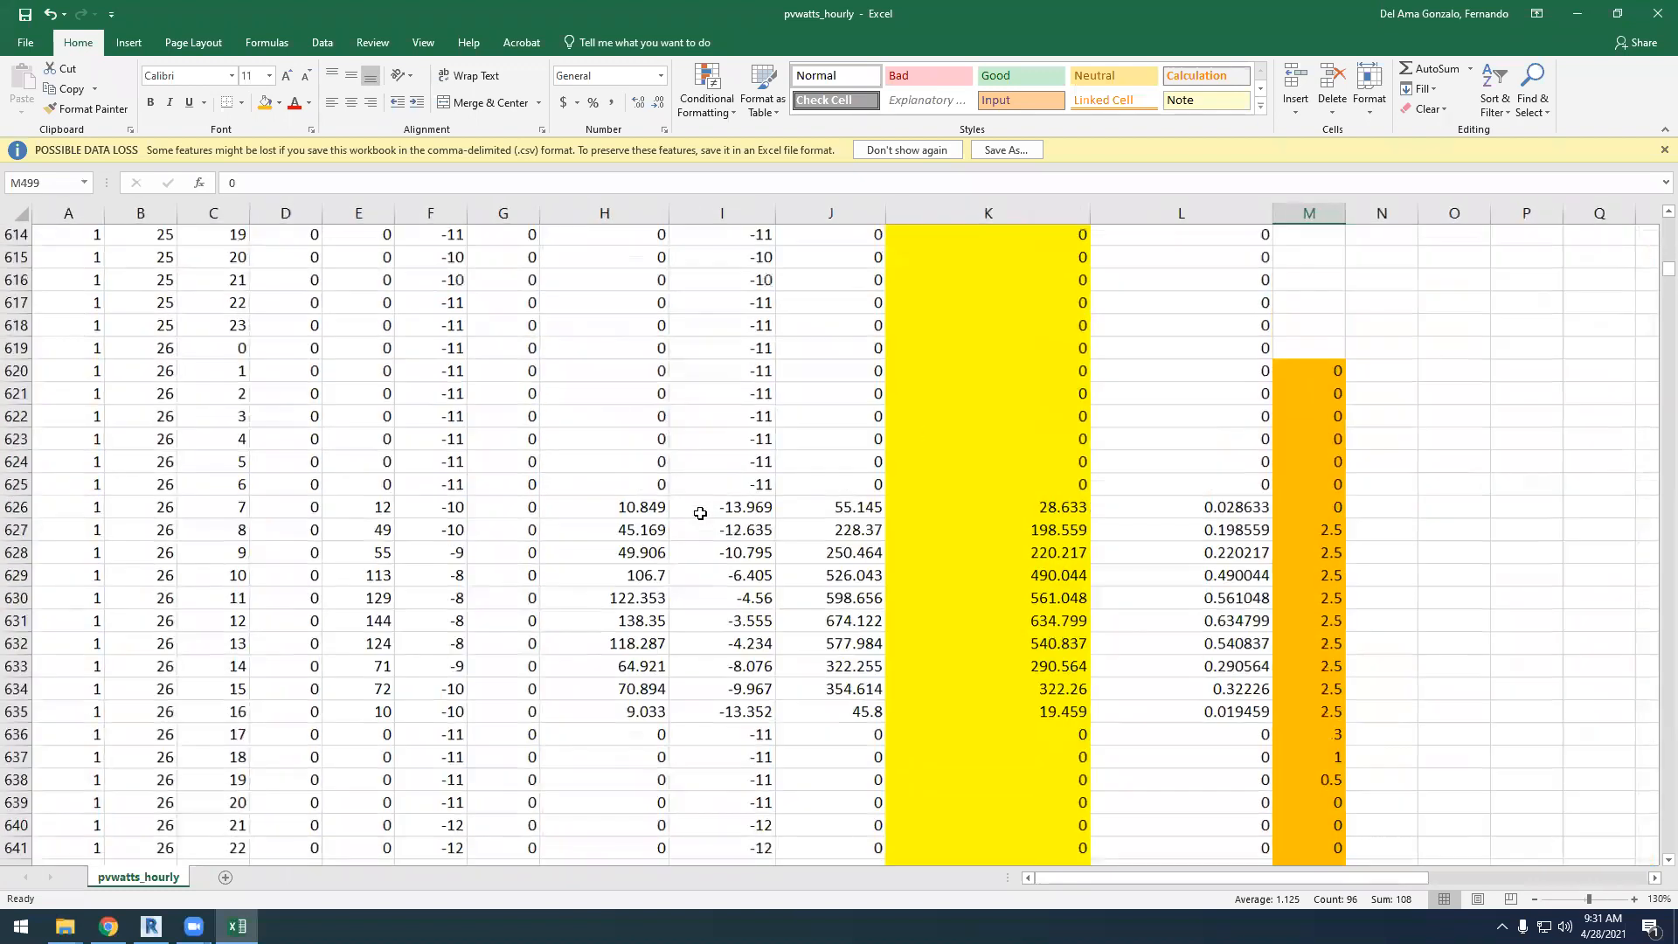
{"action": "scroll", "coordinate": [700, 514], "scroll_direction": "up", "scroll_amount": 6}
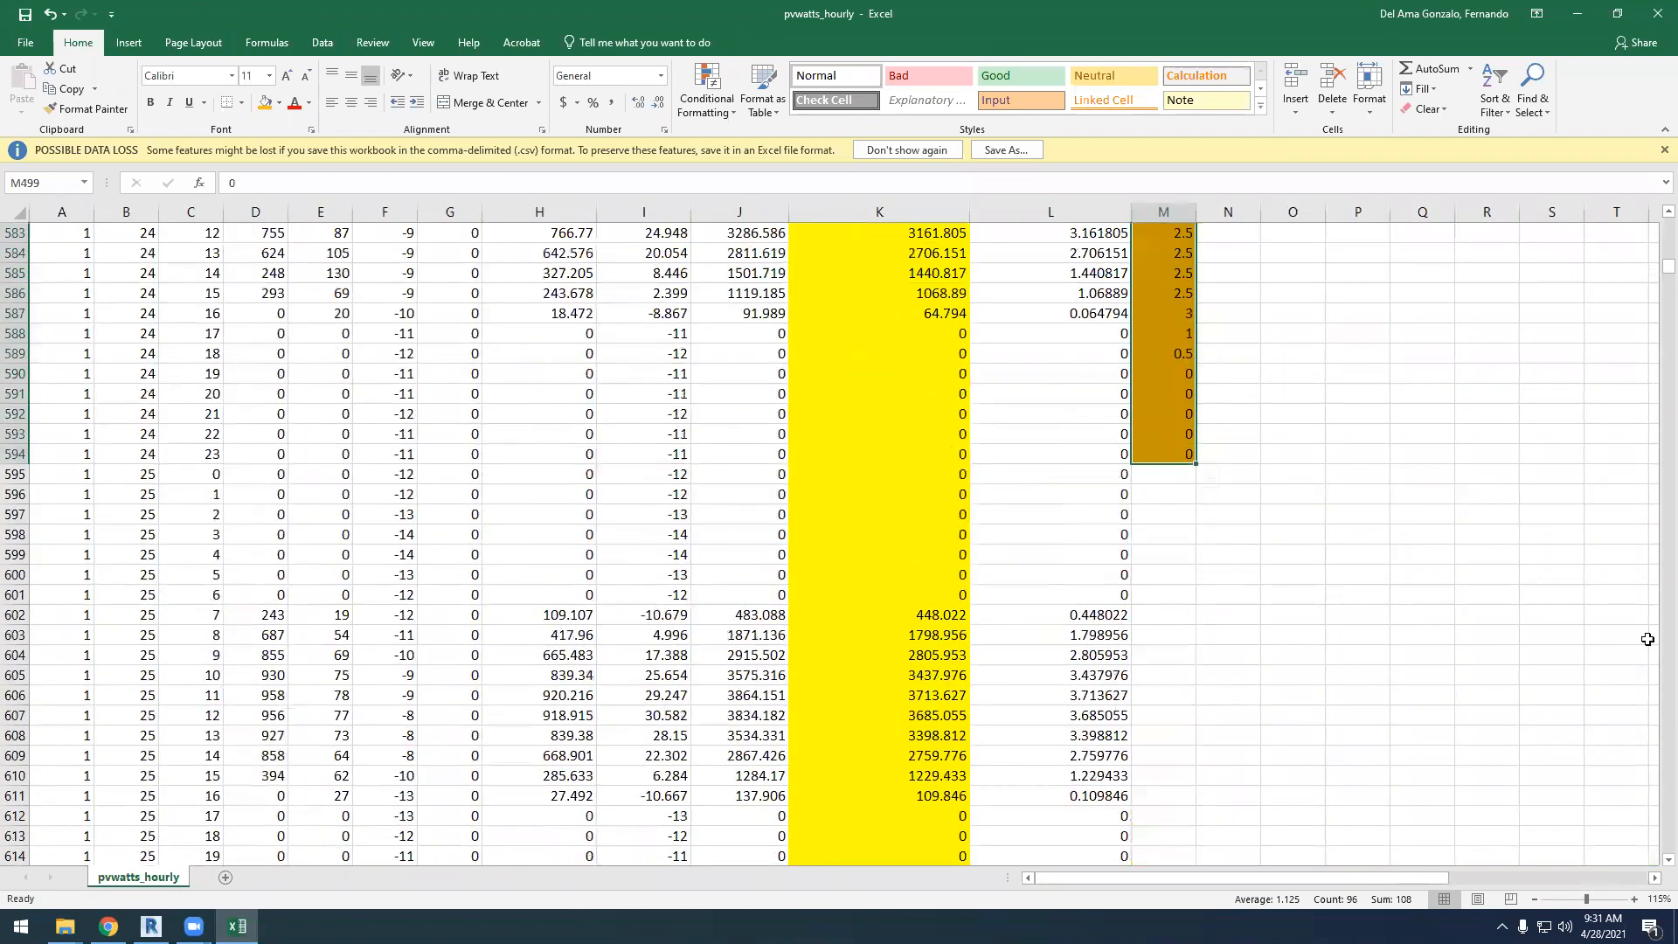
{"action": "left_click_drag", "start_coordinate": [1669, 267], "coordinate": [1668, 224]}
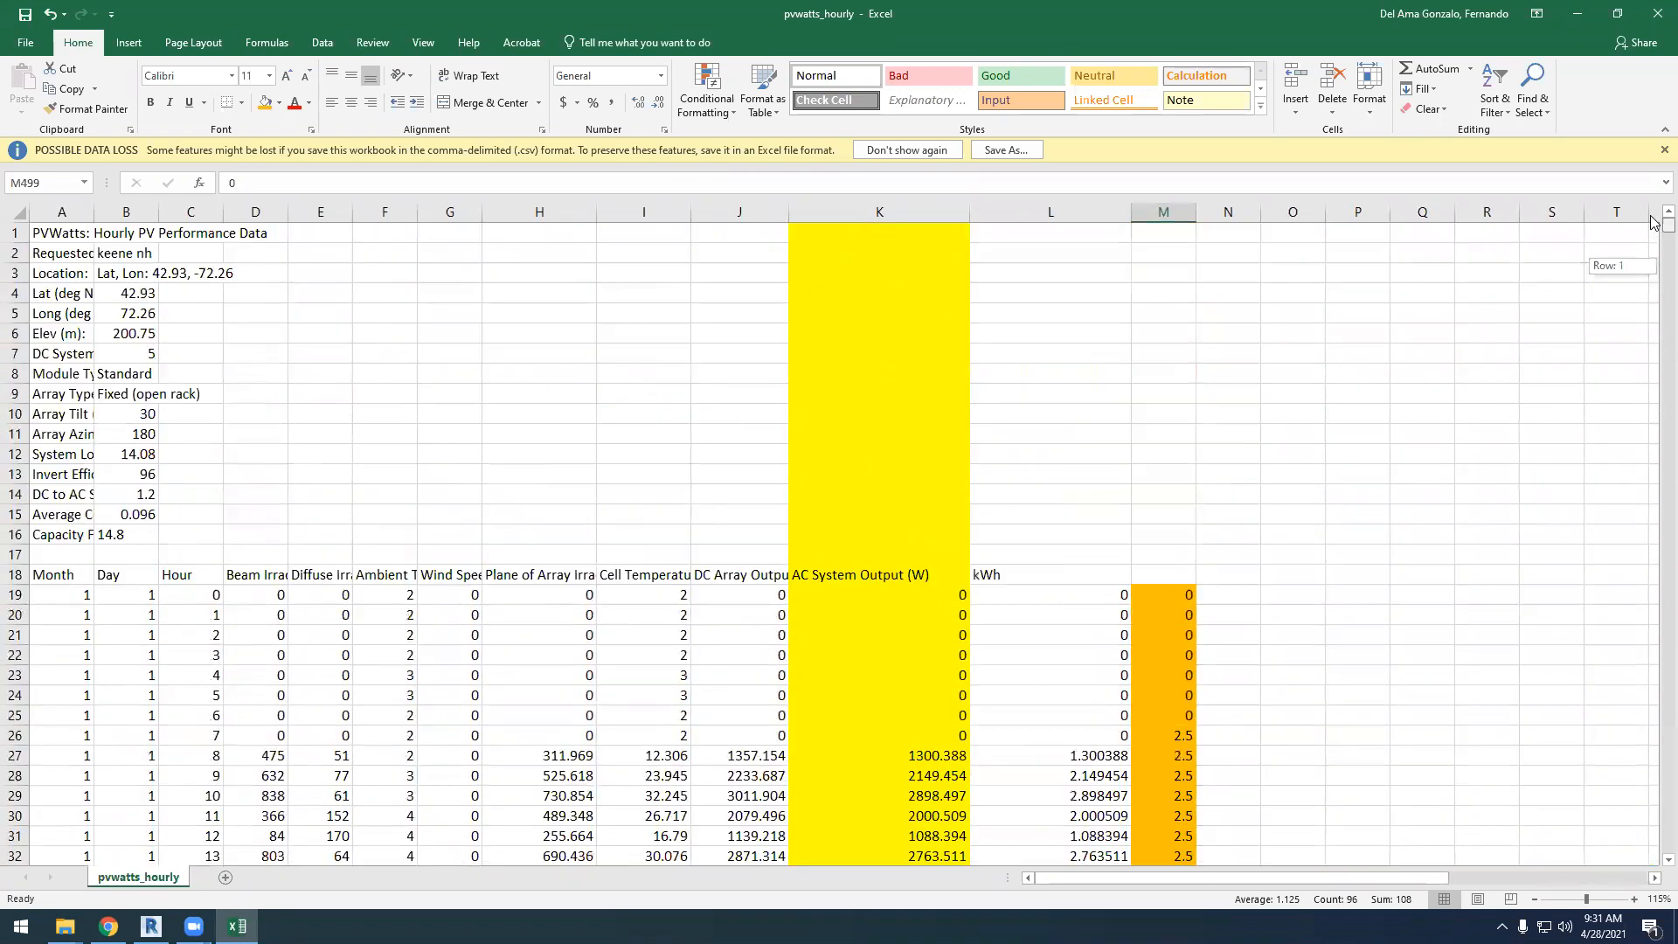
{"action": "scroll", "coordinate": [1029, 523], "scroll_direction": "down", "scroll_amount": 1}
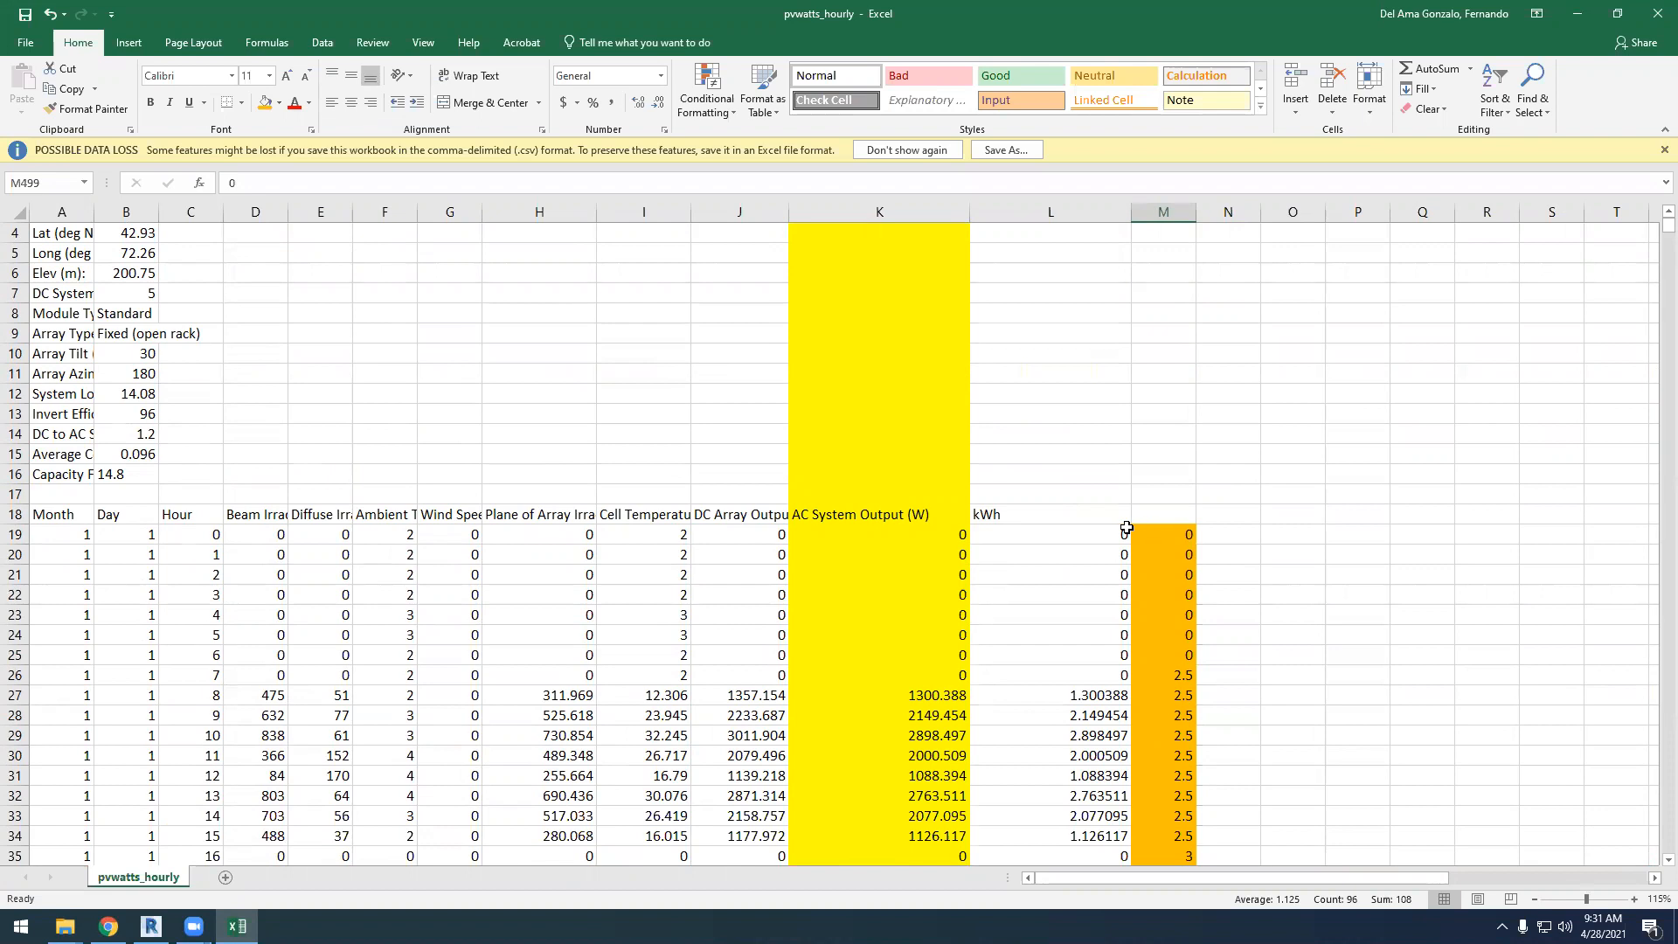
{"action": "scroll", "coordinate": [1006, 524], "scroll_direction": "down", "scroll_amount": 4}
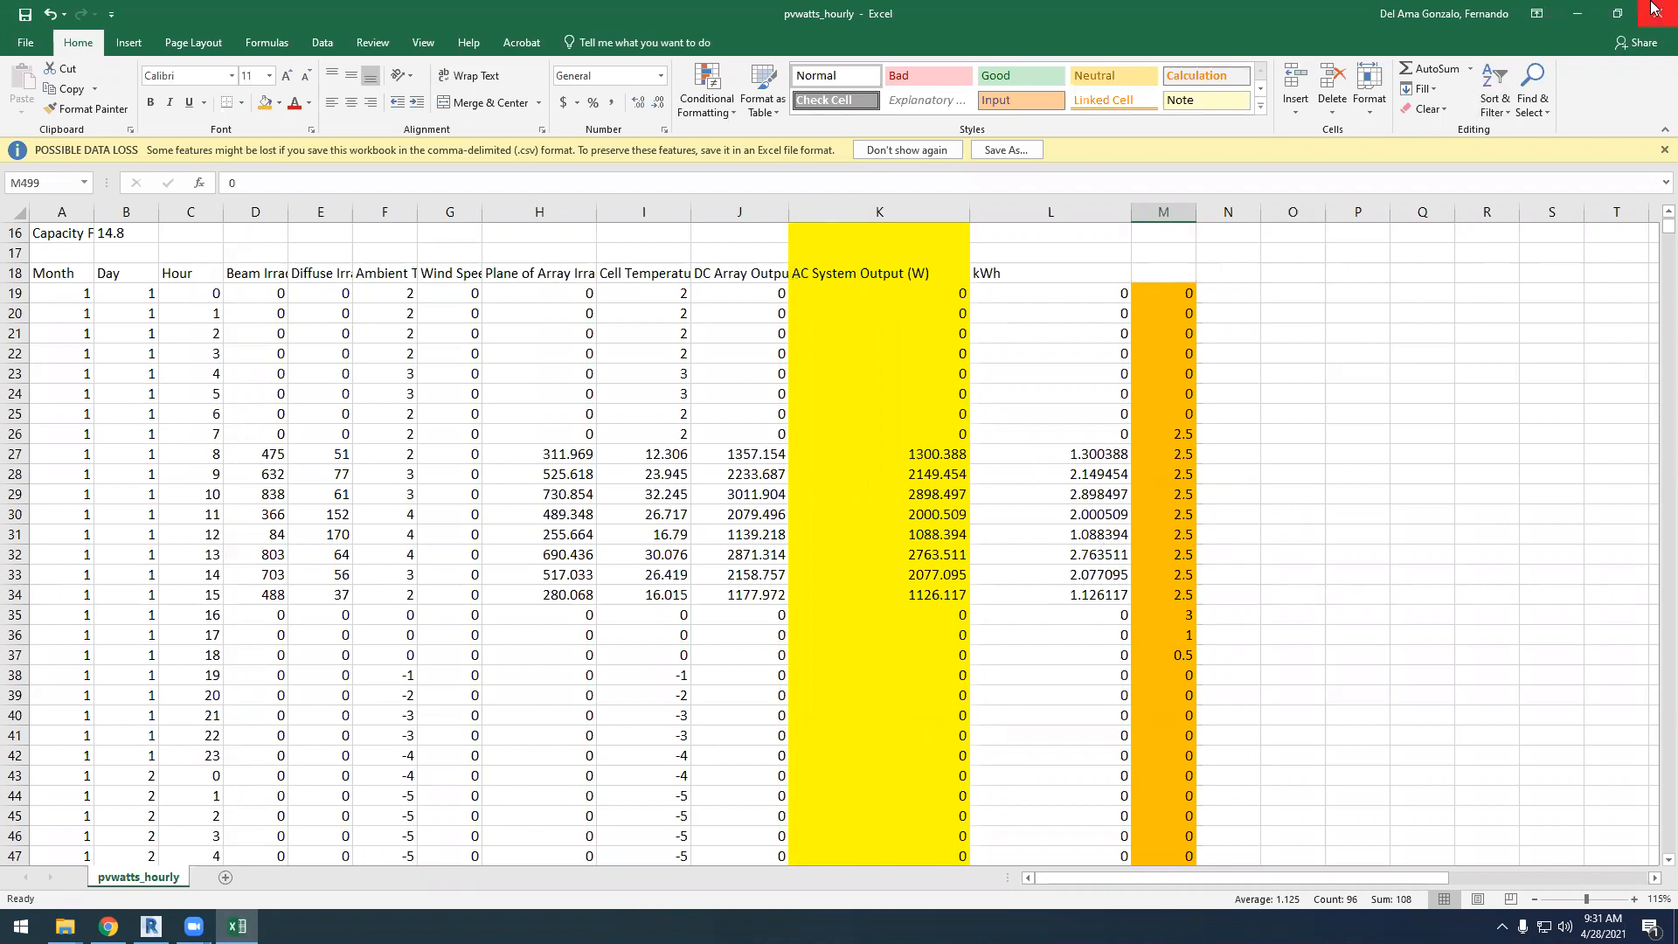
Switch to the PVWatts Calculator in the browser and review the system info, including the tilt, and the monthly AC energy results
{"action": "left_click", "coordinate": [1583, 14]}
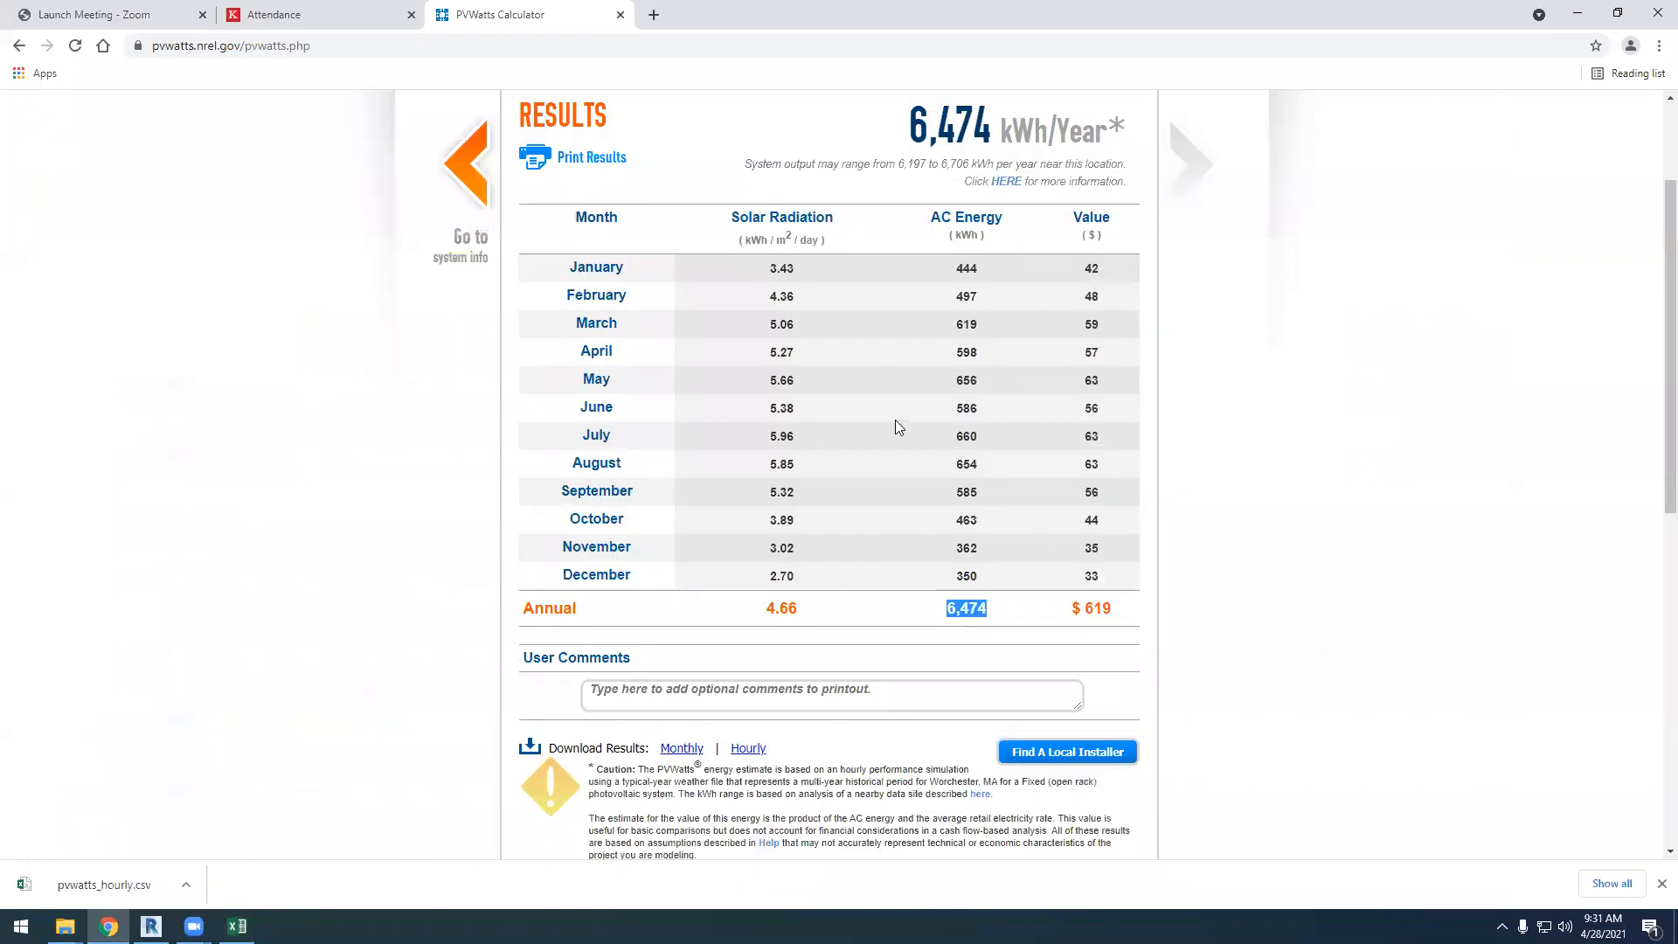
{"action": "left_click", "coordinate": [1405, 618]}
{"action": "scroll", "coordinate": [673, 390], "scroll_direction": "up", "scroll_amount": 1}
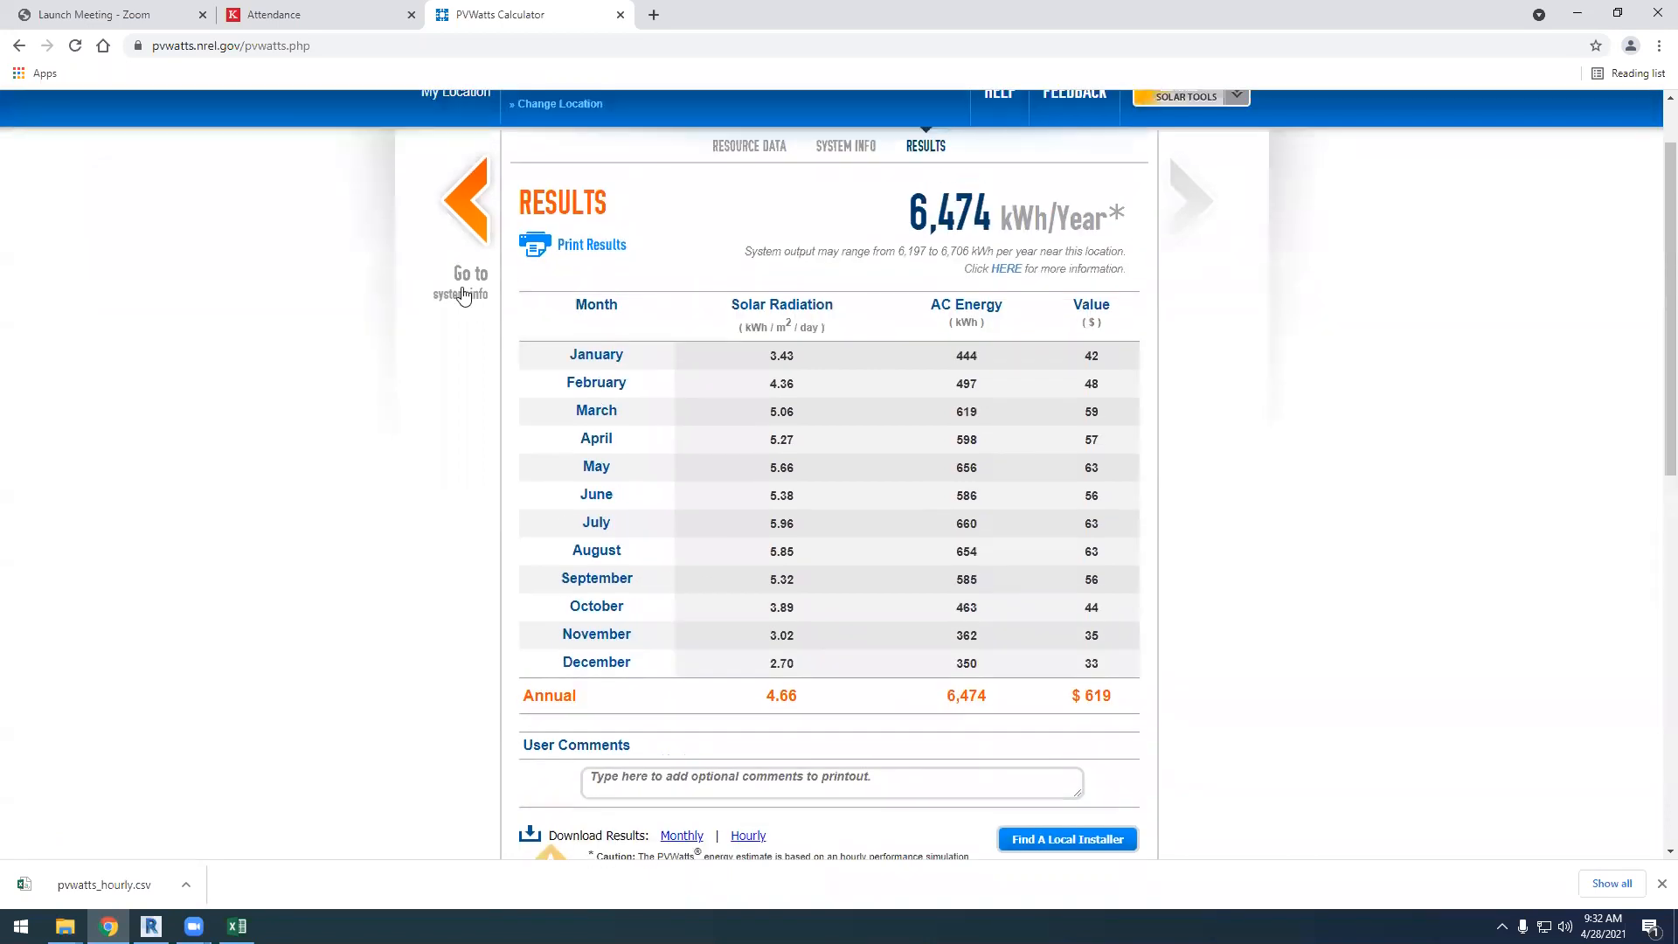
{"action": "left_click", "coordinate": [467, 219]}
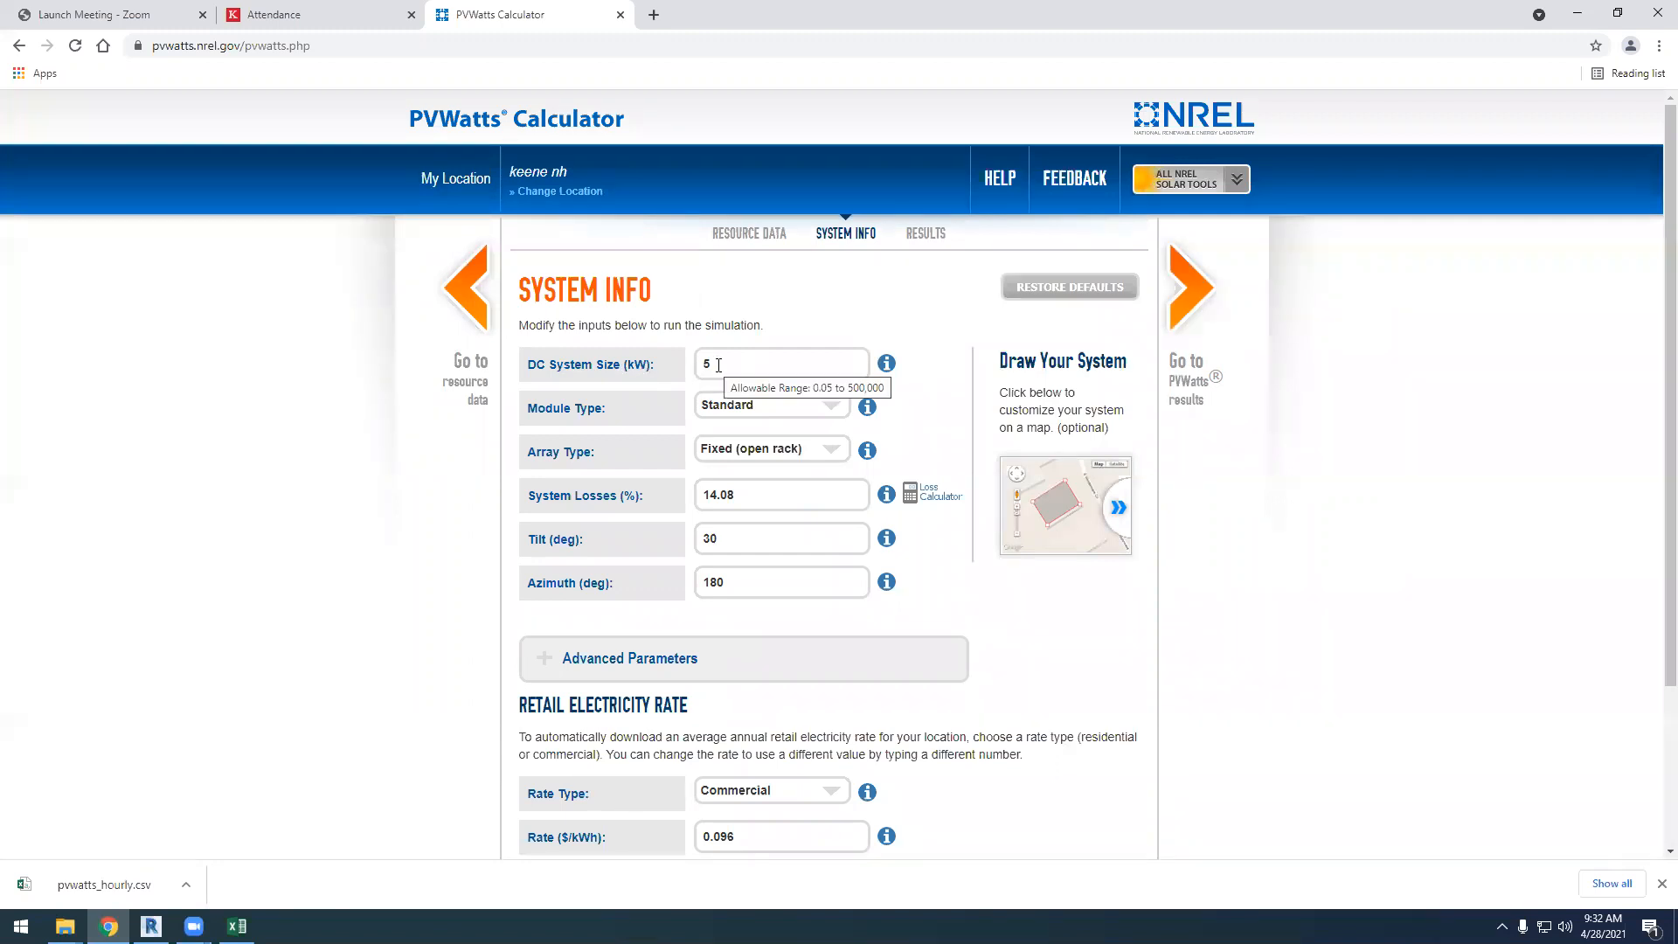
{"action": "left_click_drag", "start_coordinate": [716, 535], "coordinate": [693, 565]}
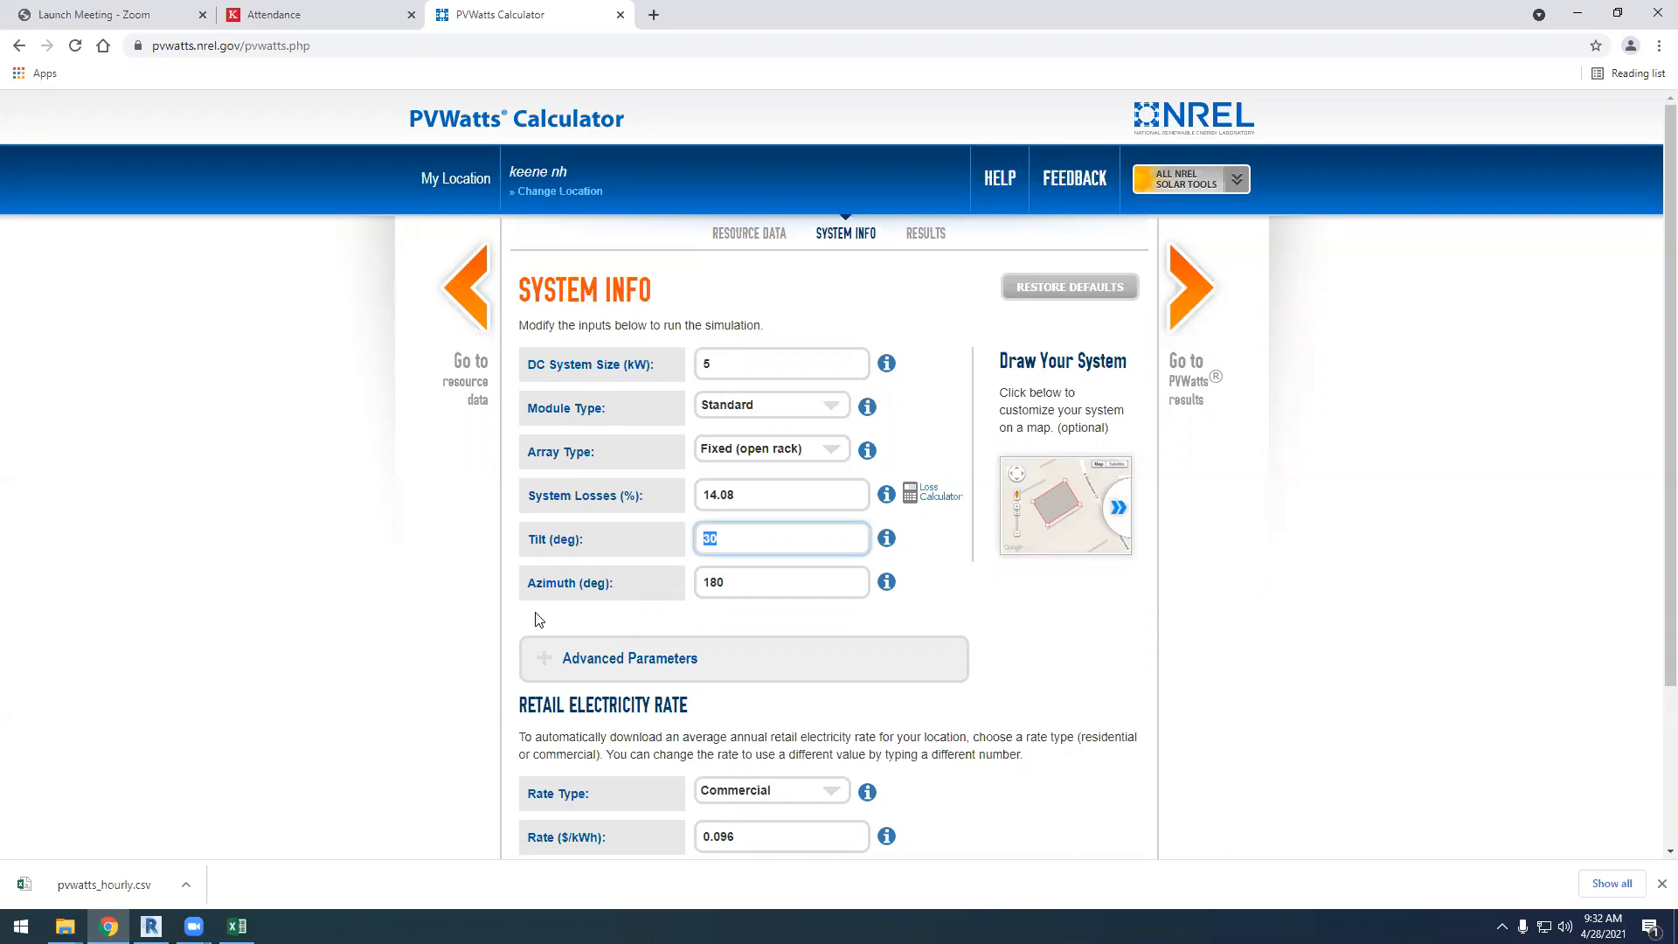
{"action": "left_click", "coordinate": [1196, 302]}
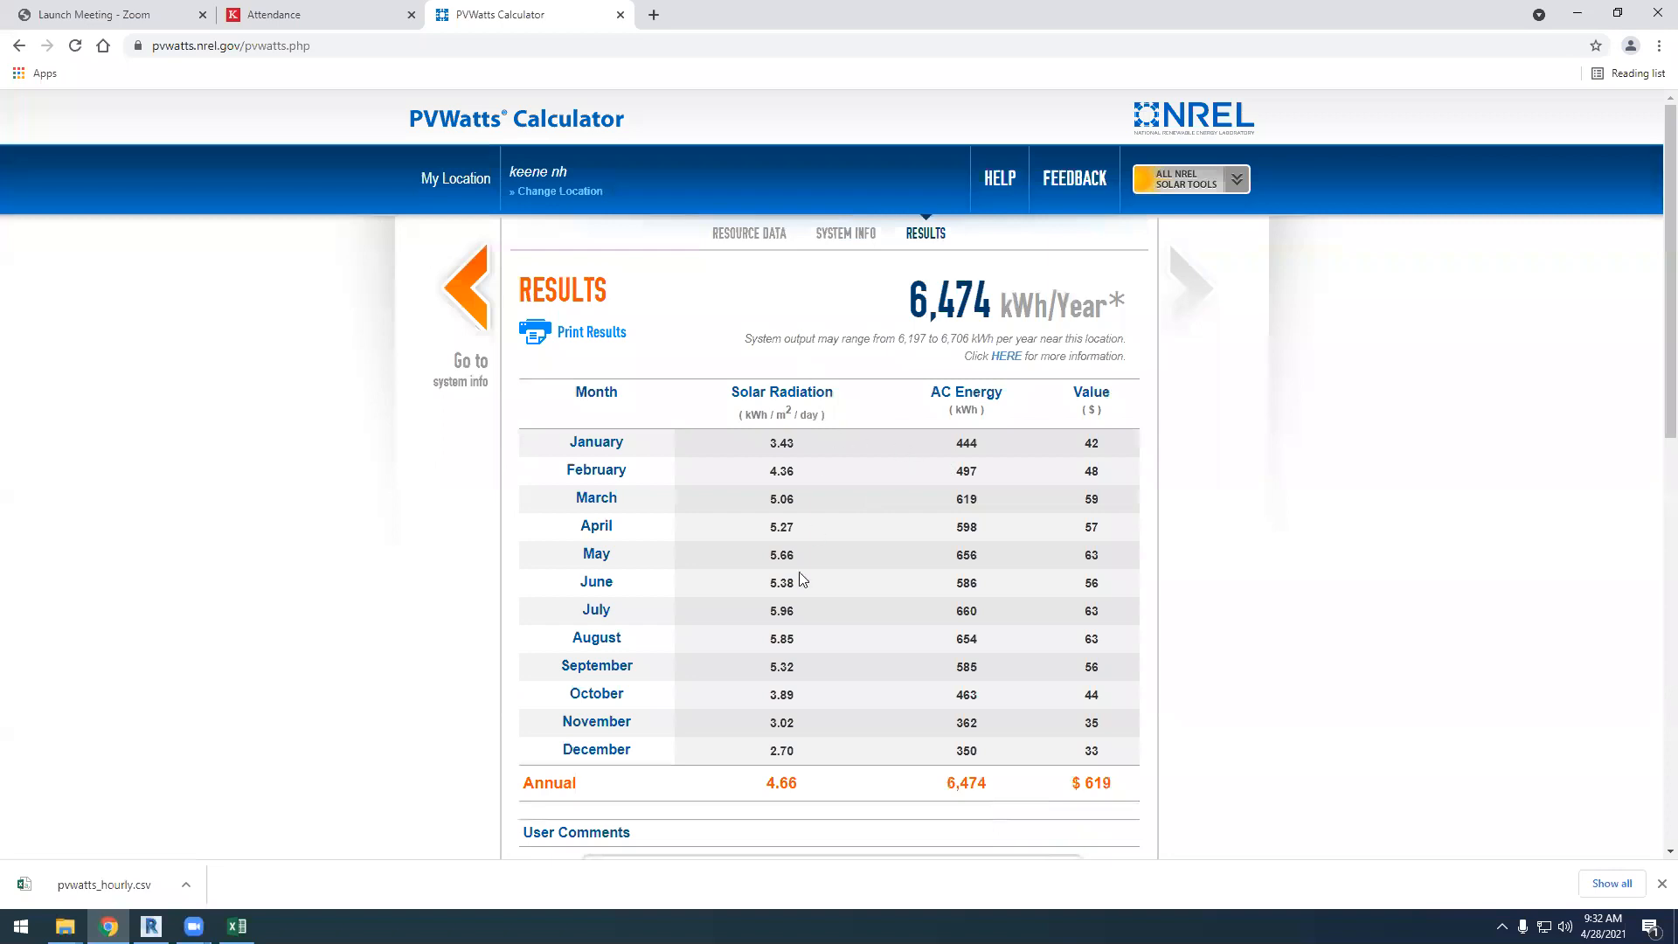
{"action": "scroll", "coordinate": [800, 595], "scroll_direction": "down", "scroll_amount": 3}
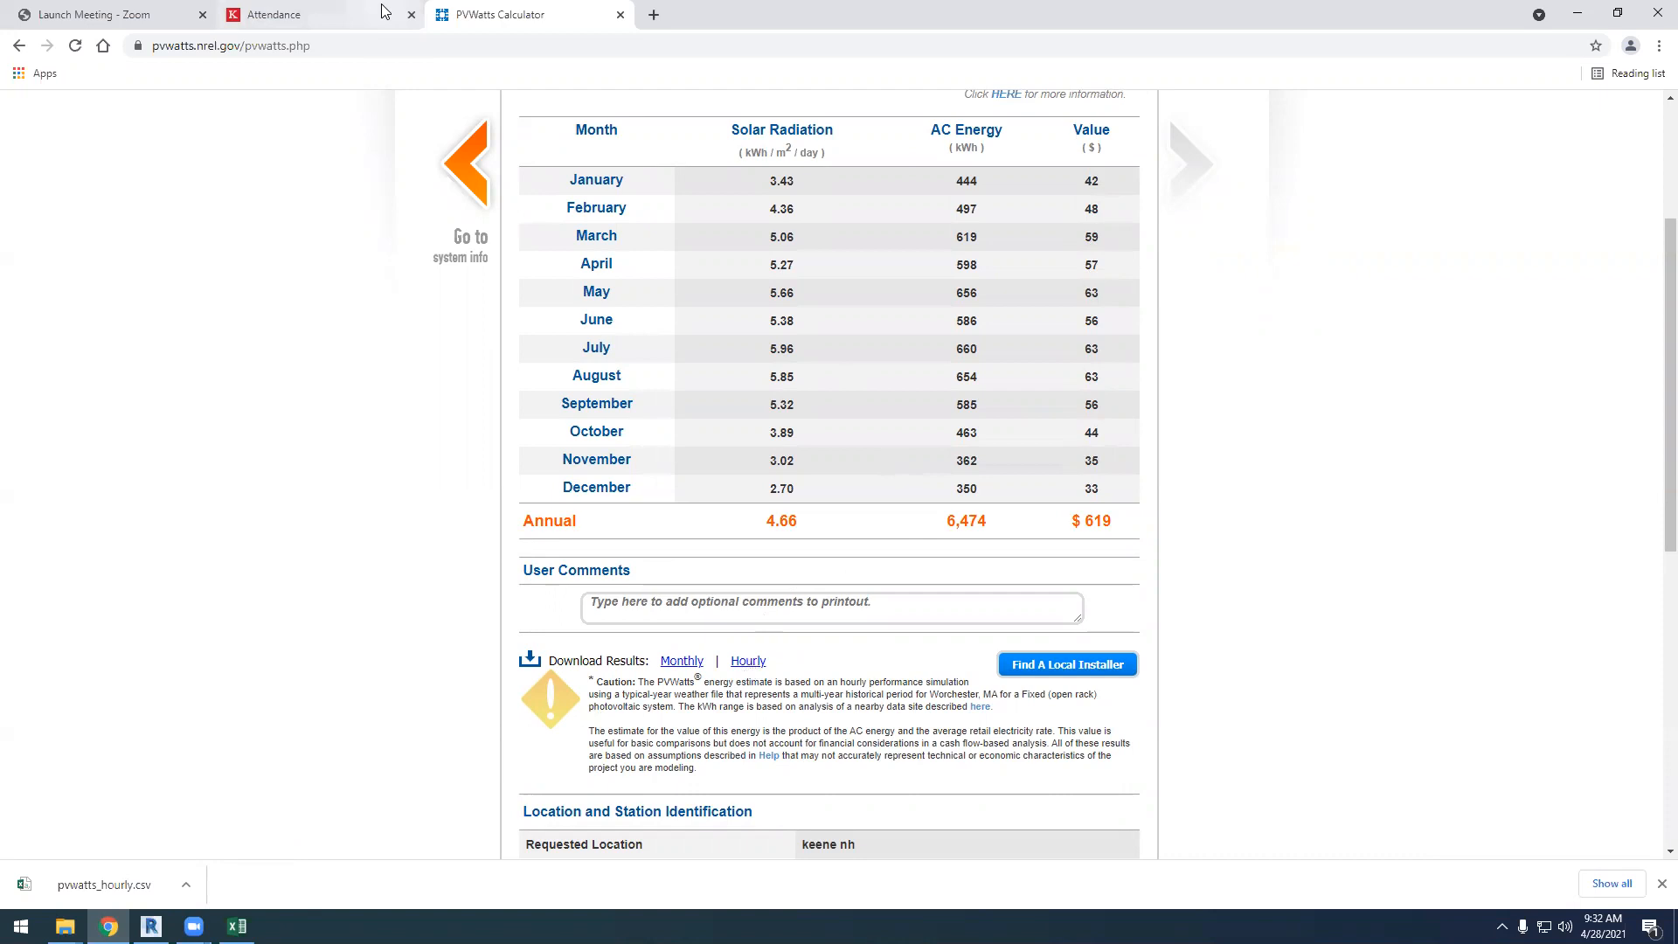
Switch to Revit, deselect the roof, and open the Level 10 floor plan of project 03-01, dismissing the save reminder
{"action": "left_click", "coordinate": [153, 927]}
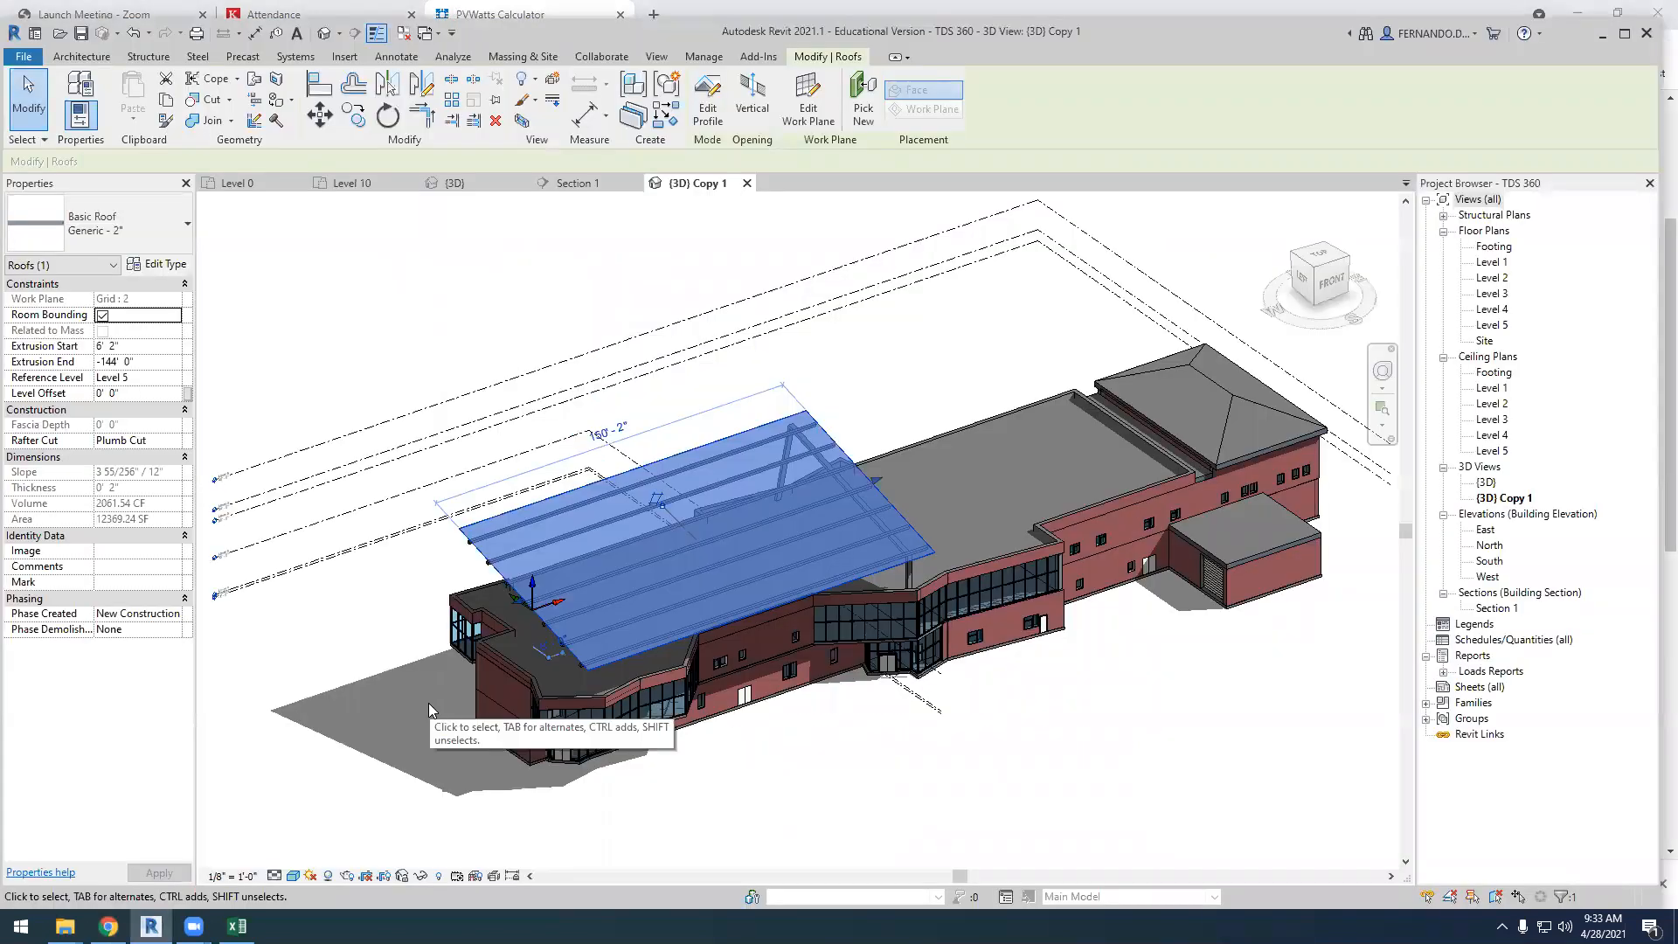
{"action": "left_click", "coordinate": [893, 750]}
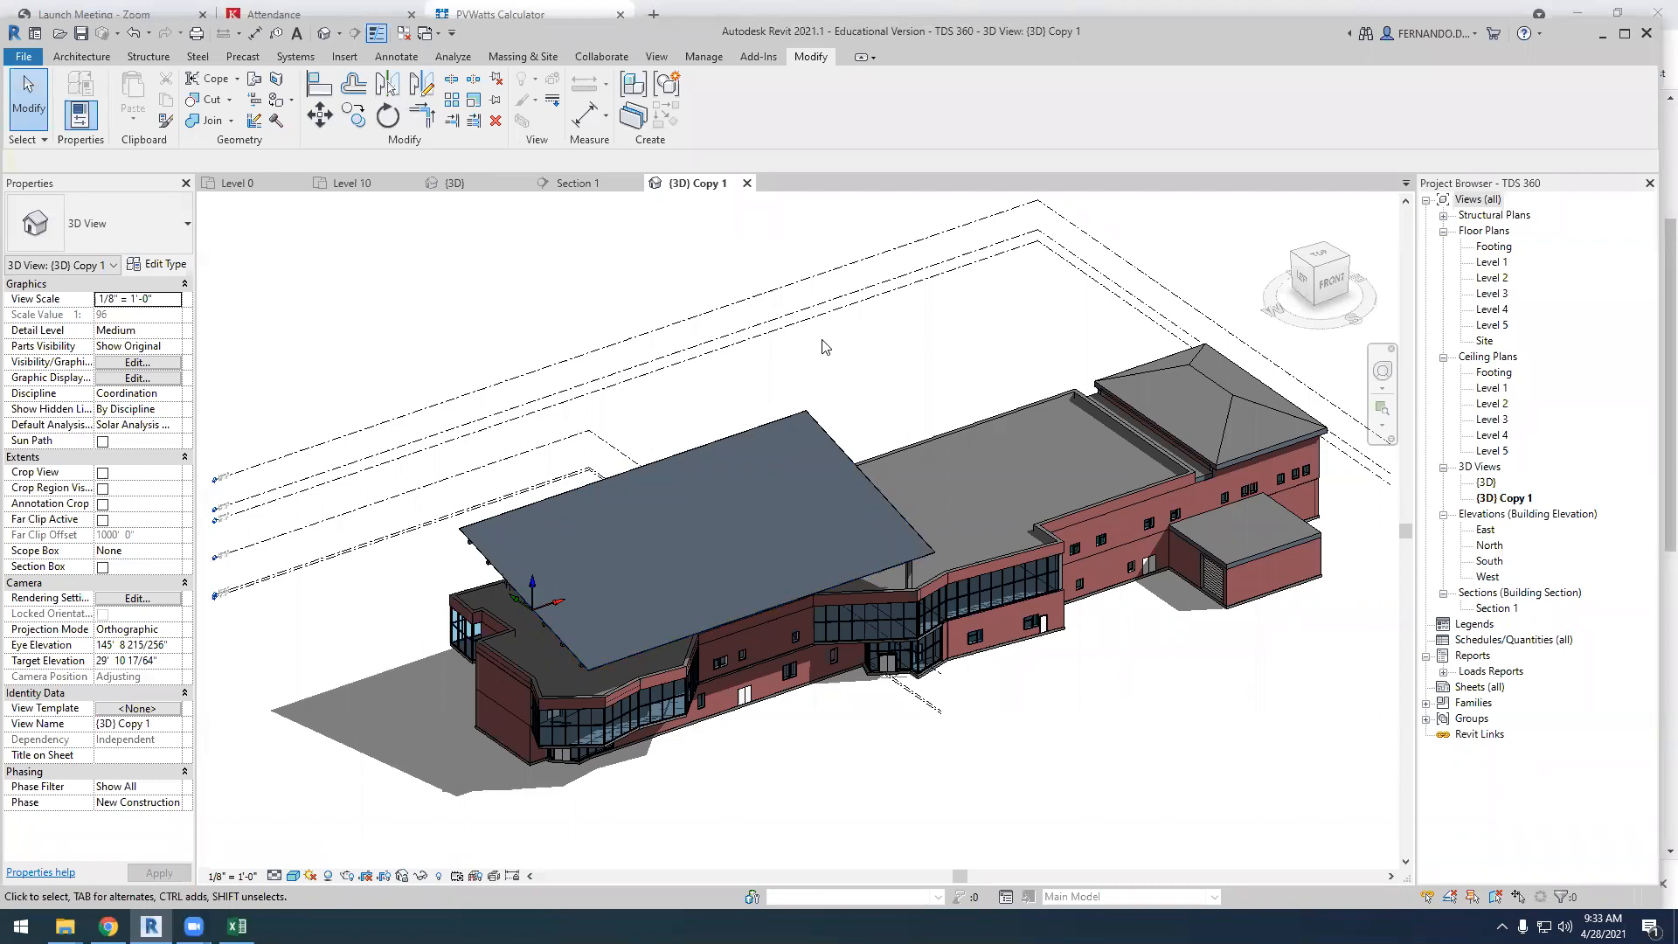
{"action": "left_click", "coordinate": [352, 183]}
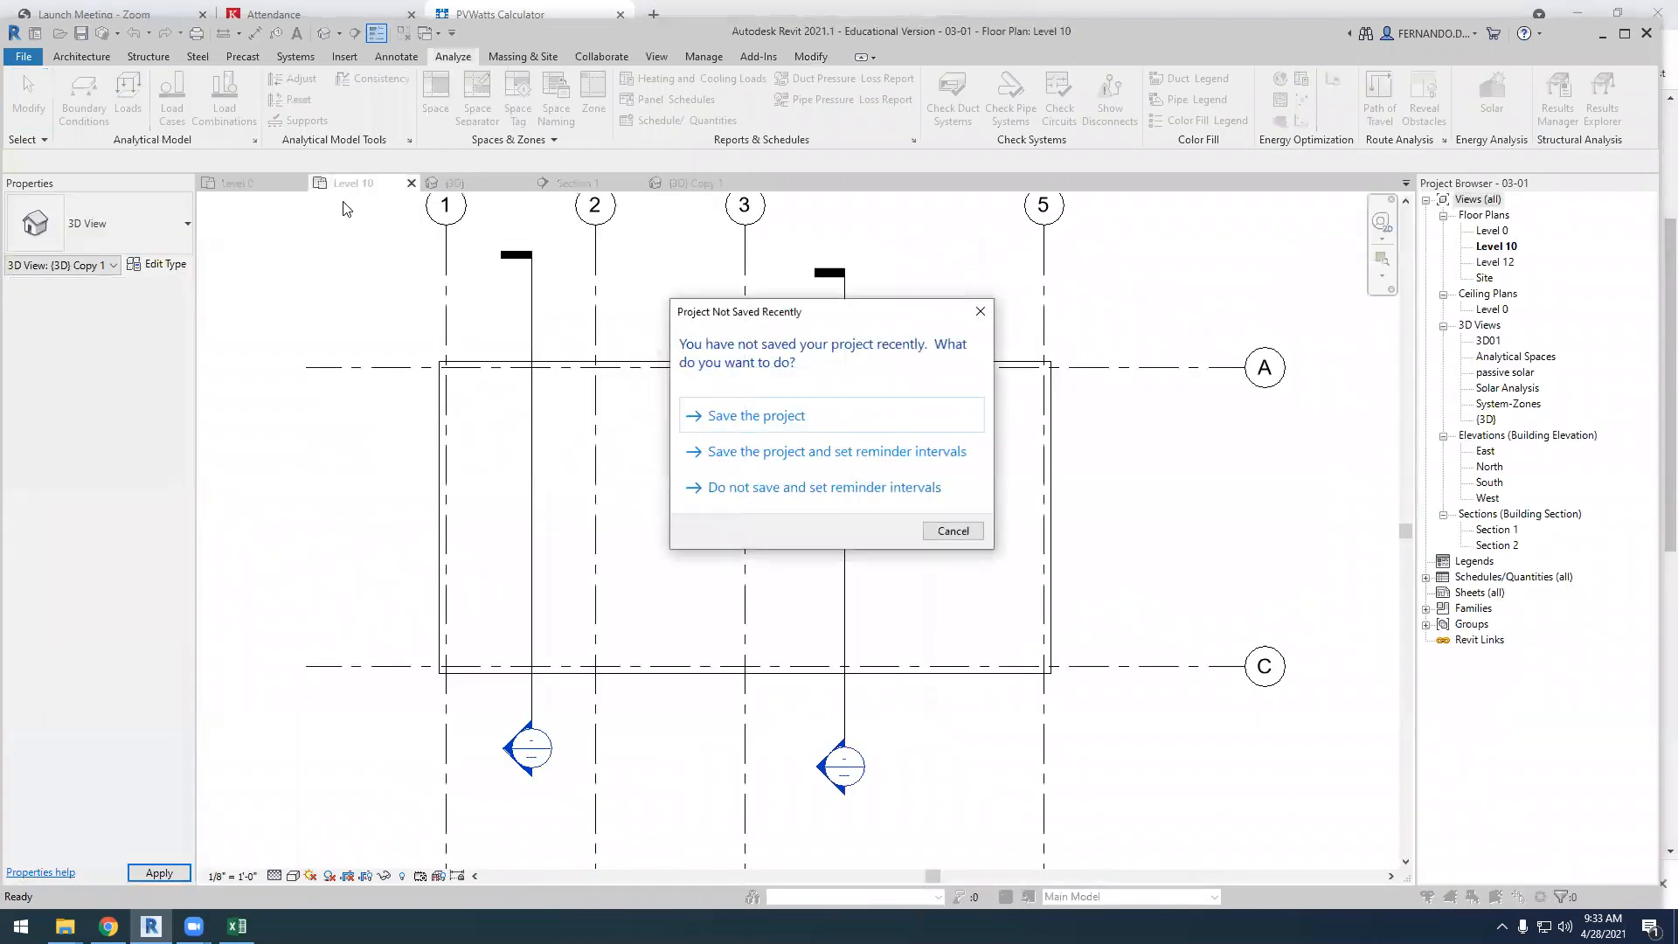
{"action": "left_click", "coordinate": [952, 531]}
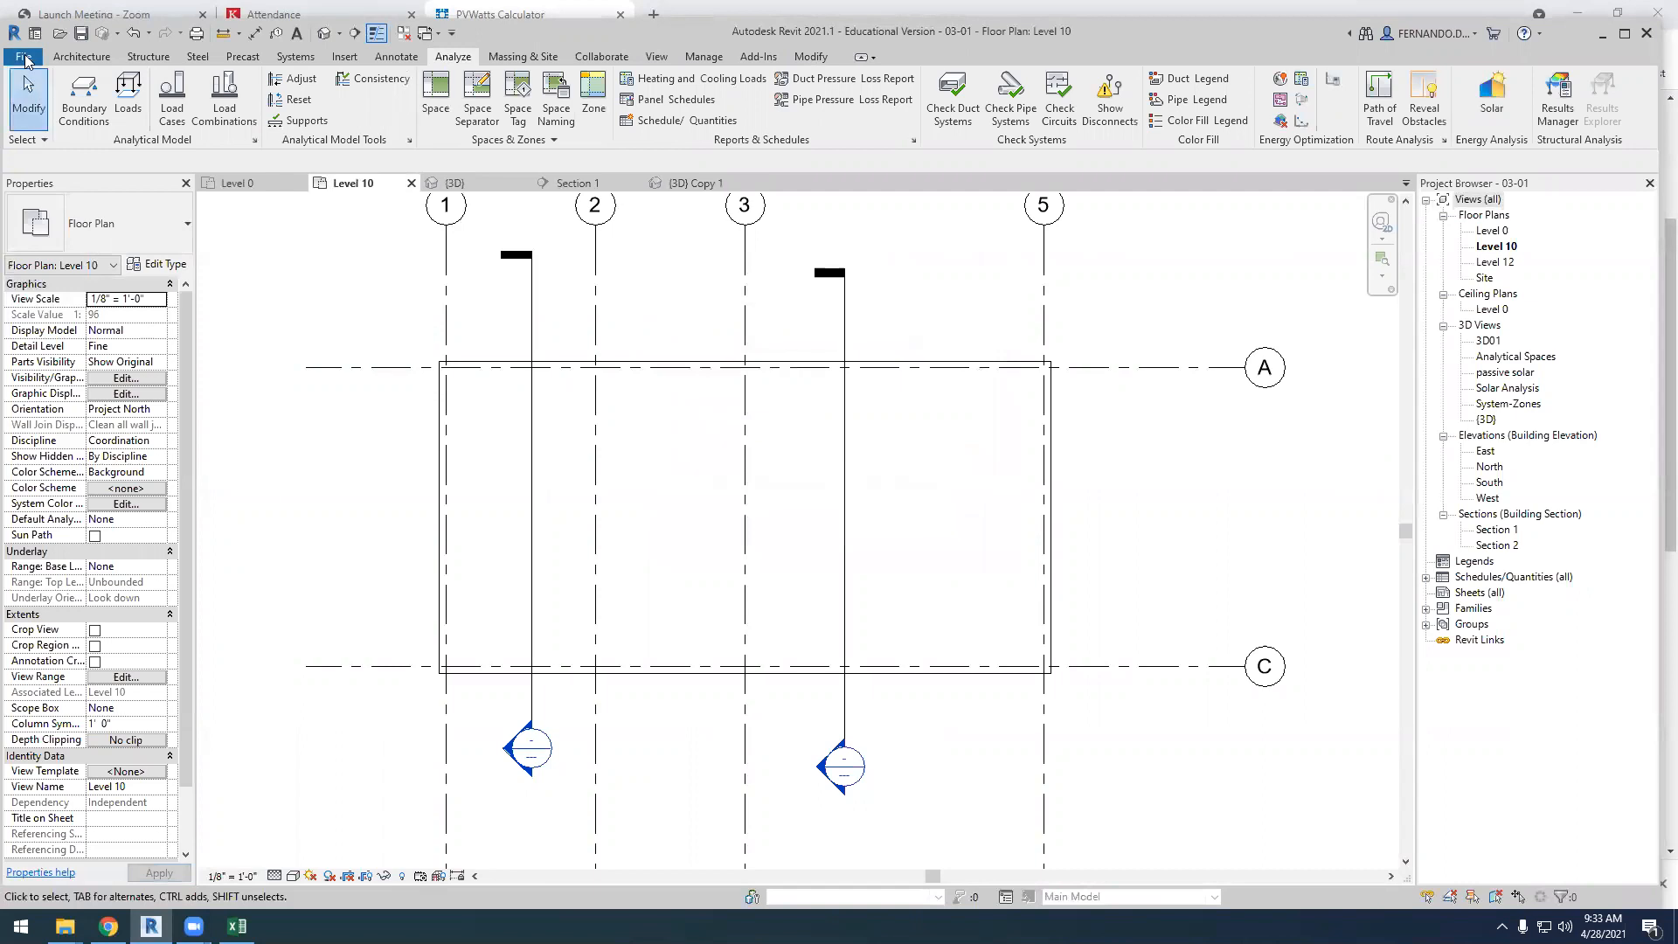
Open the Level 0 floor plan and save a copy of the project as 04-28 energy analysis.rvt
{"action": "left_click", "coordinate": [238, 183]}
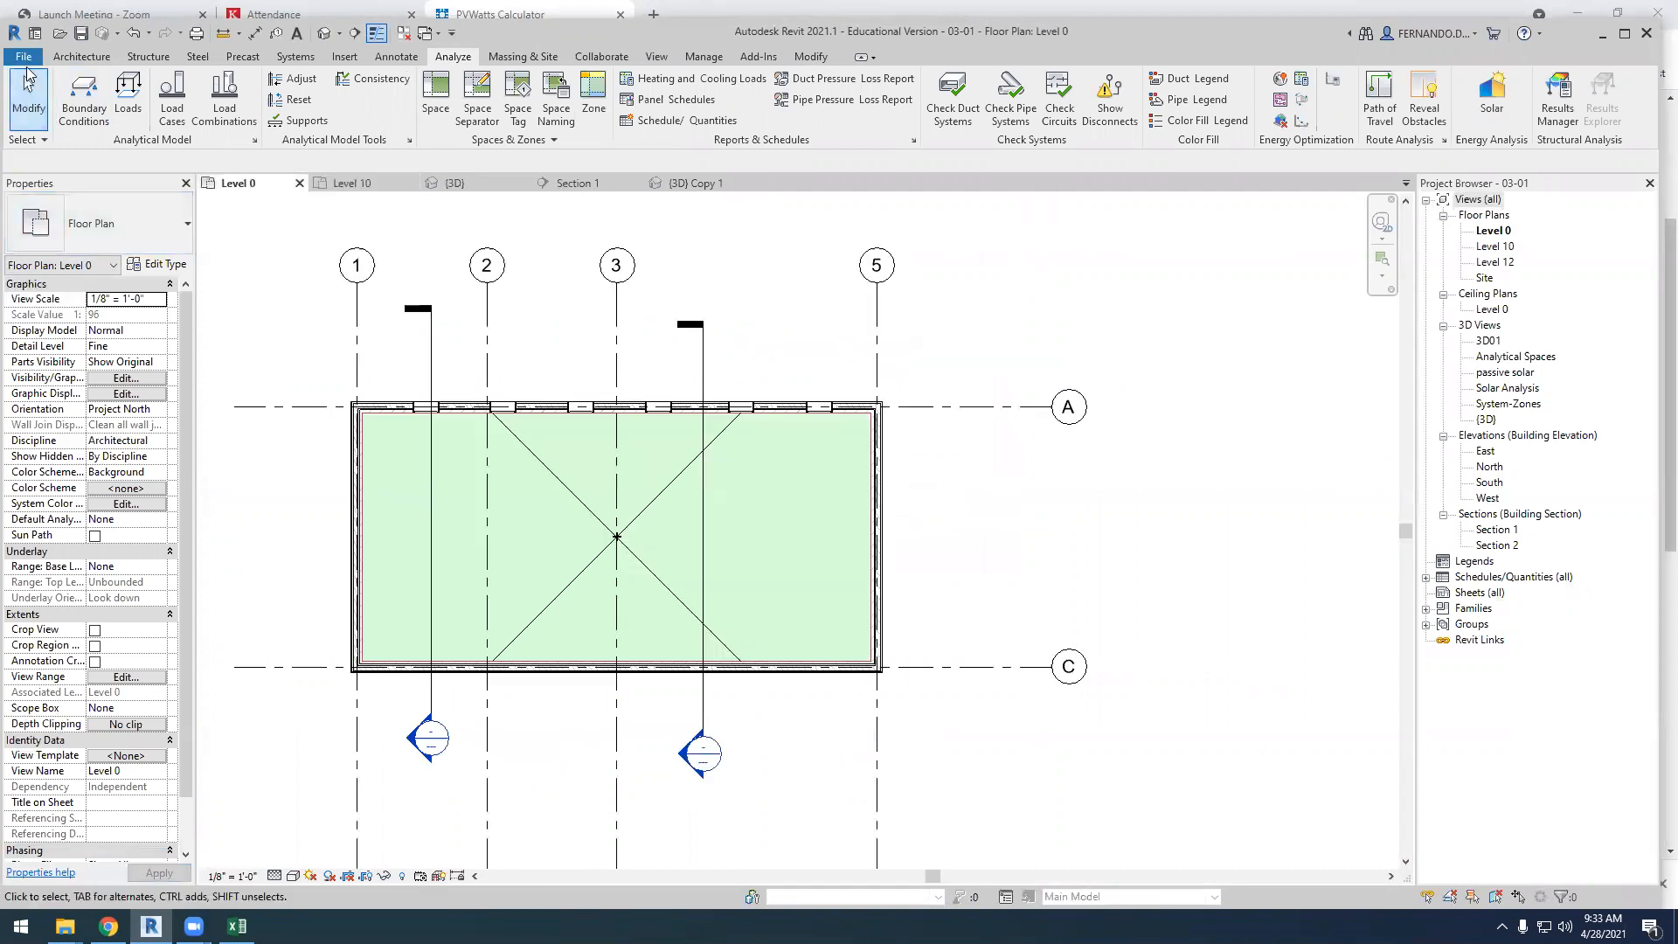
{"action": "left_click", "coordinate": [24, 57]}
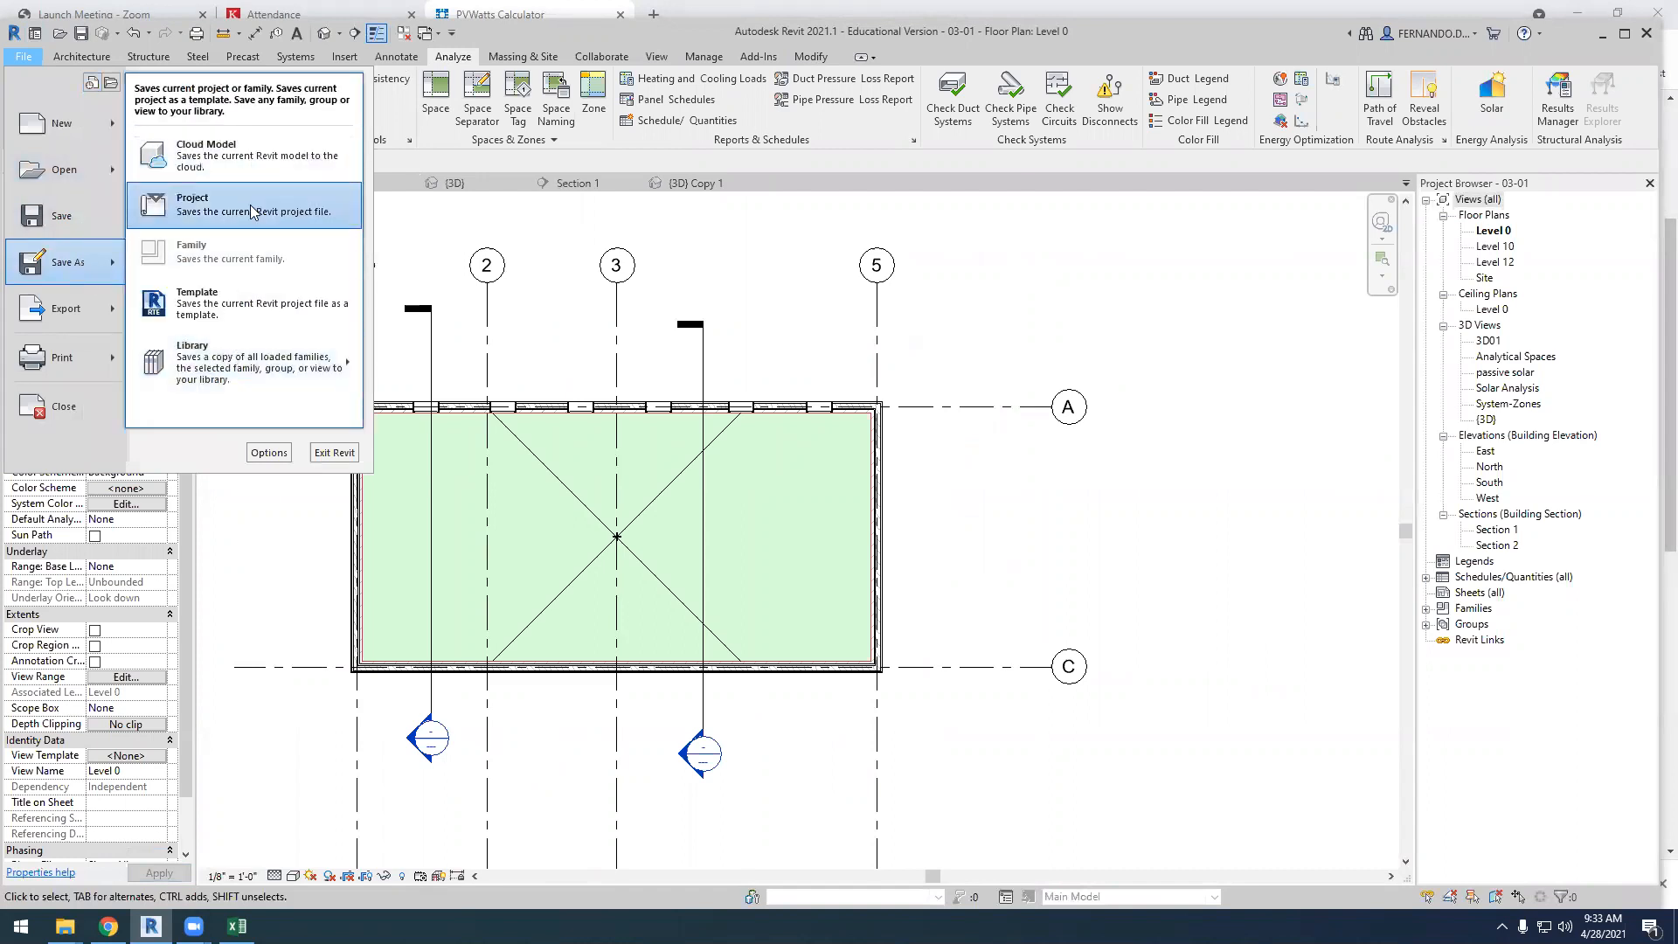
{"action": "left_click", "coordinate": [772, 548]}
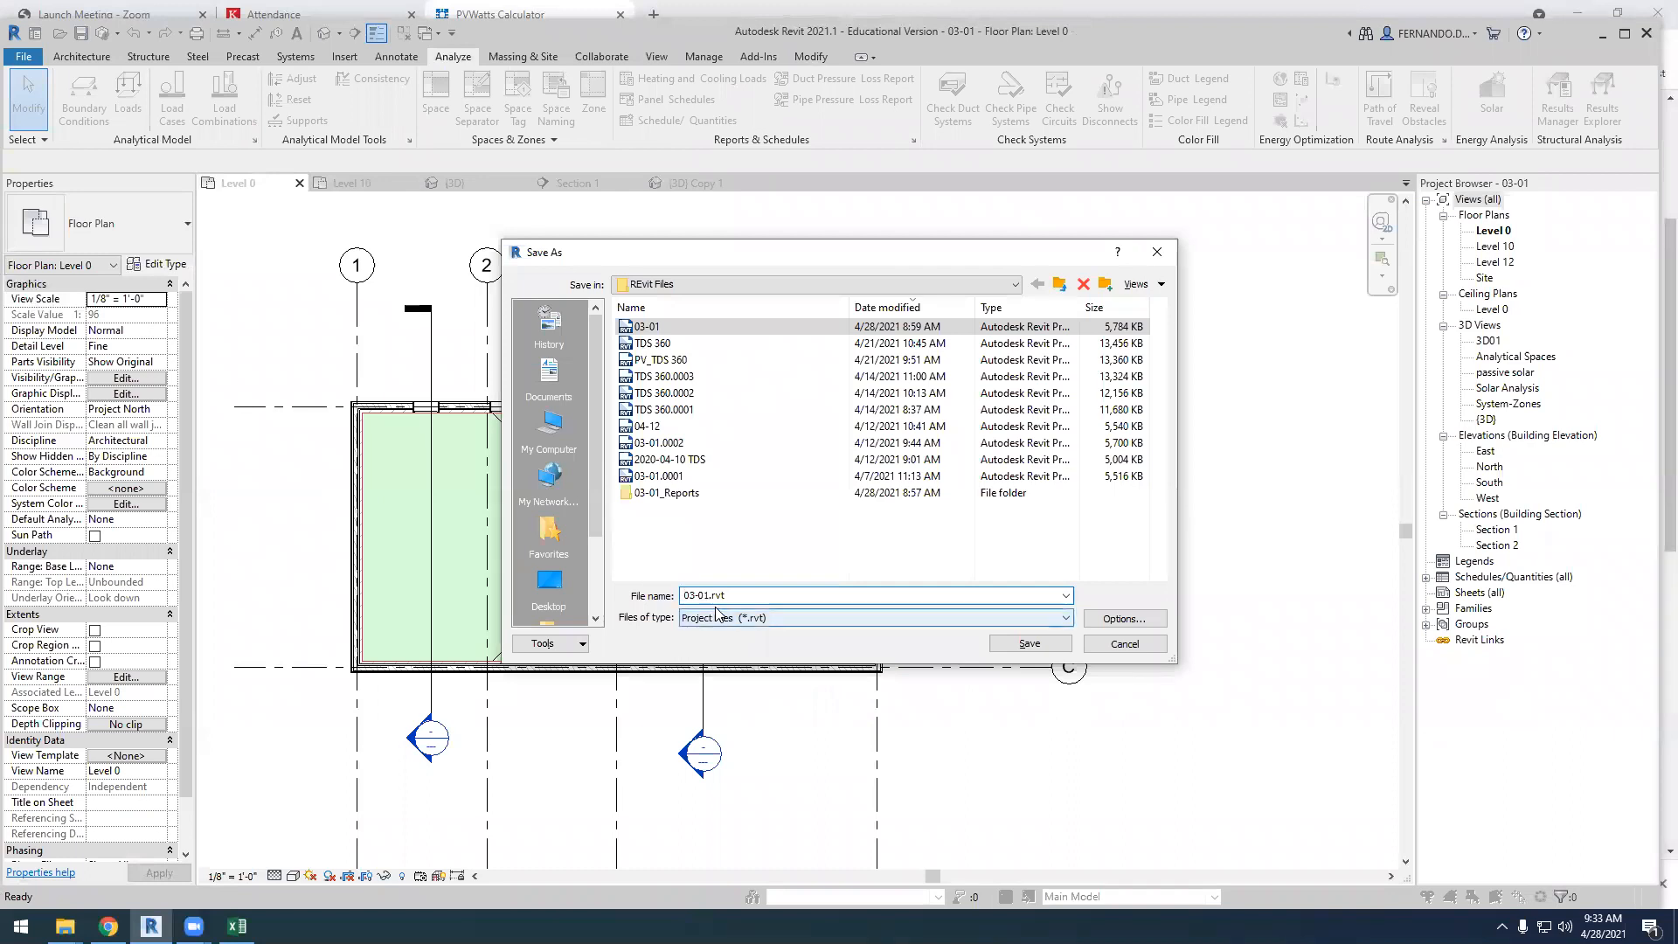
{"action": "left_click_drag", "start_coordinate": [696, 597], "coordinate": [692, 597]}
{"action": "type", "text": "4"}
{"action": "left_click_drag", "start_coordinate": [697, 594], "coordinate": [708, 594]}
{"action": "type", "text": "2"}
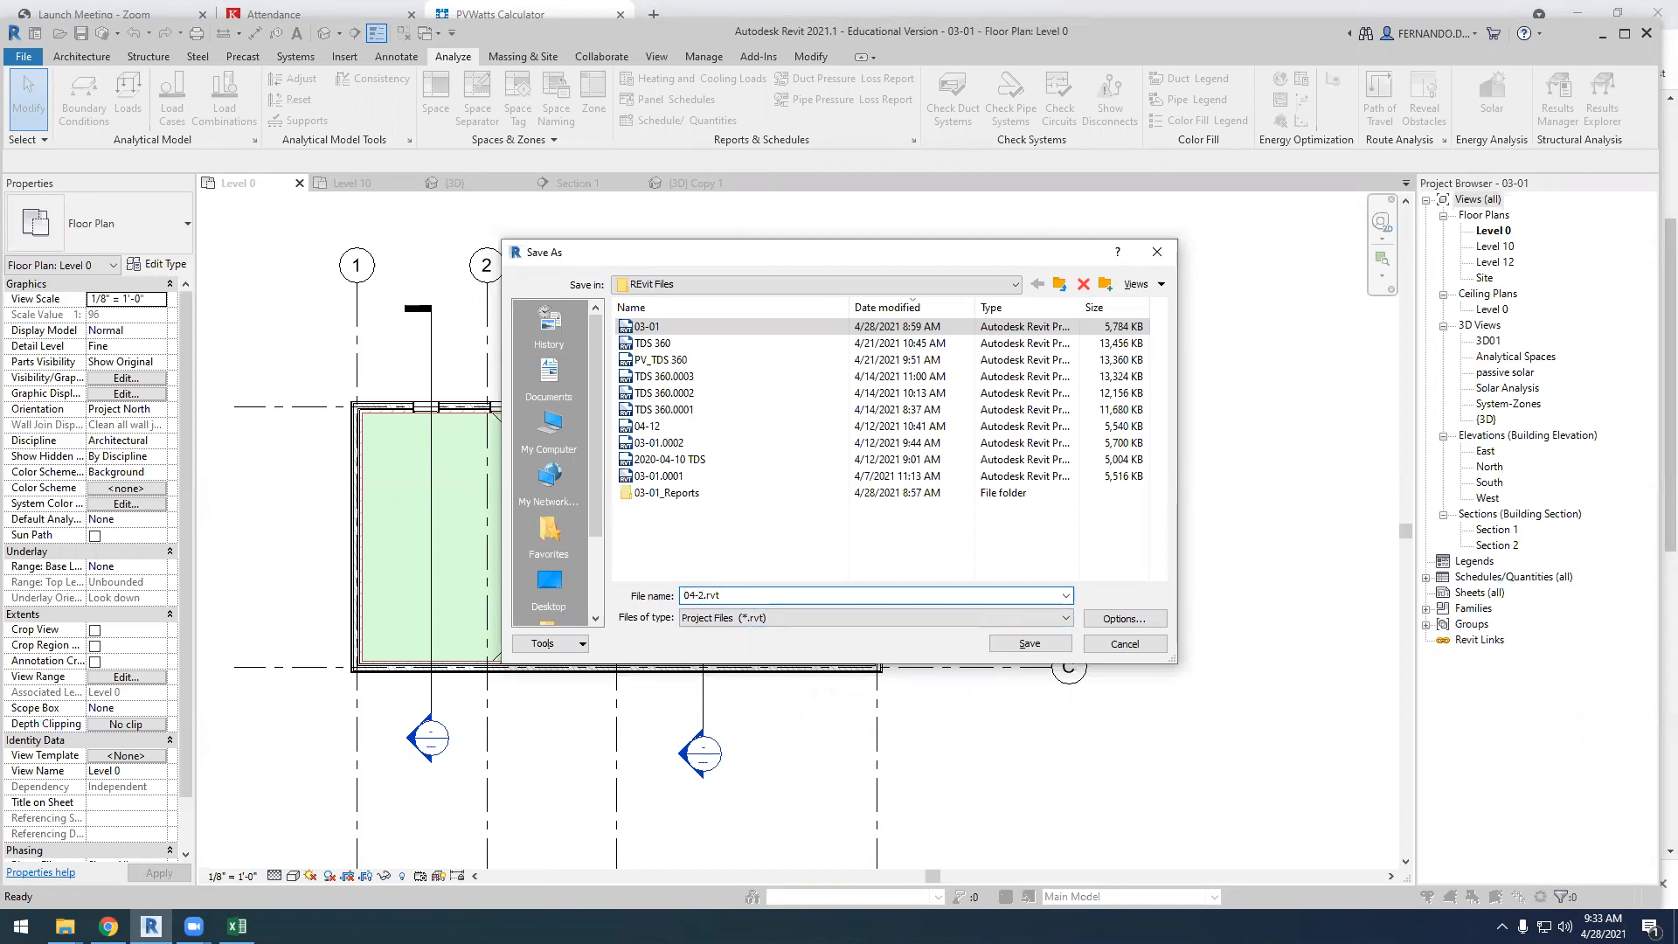
{"action": "type", "text": "8 ener"}
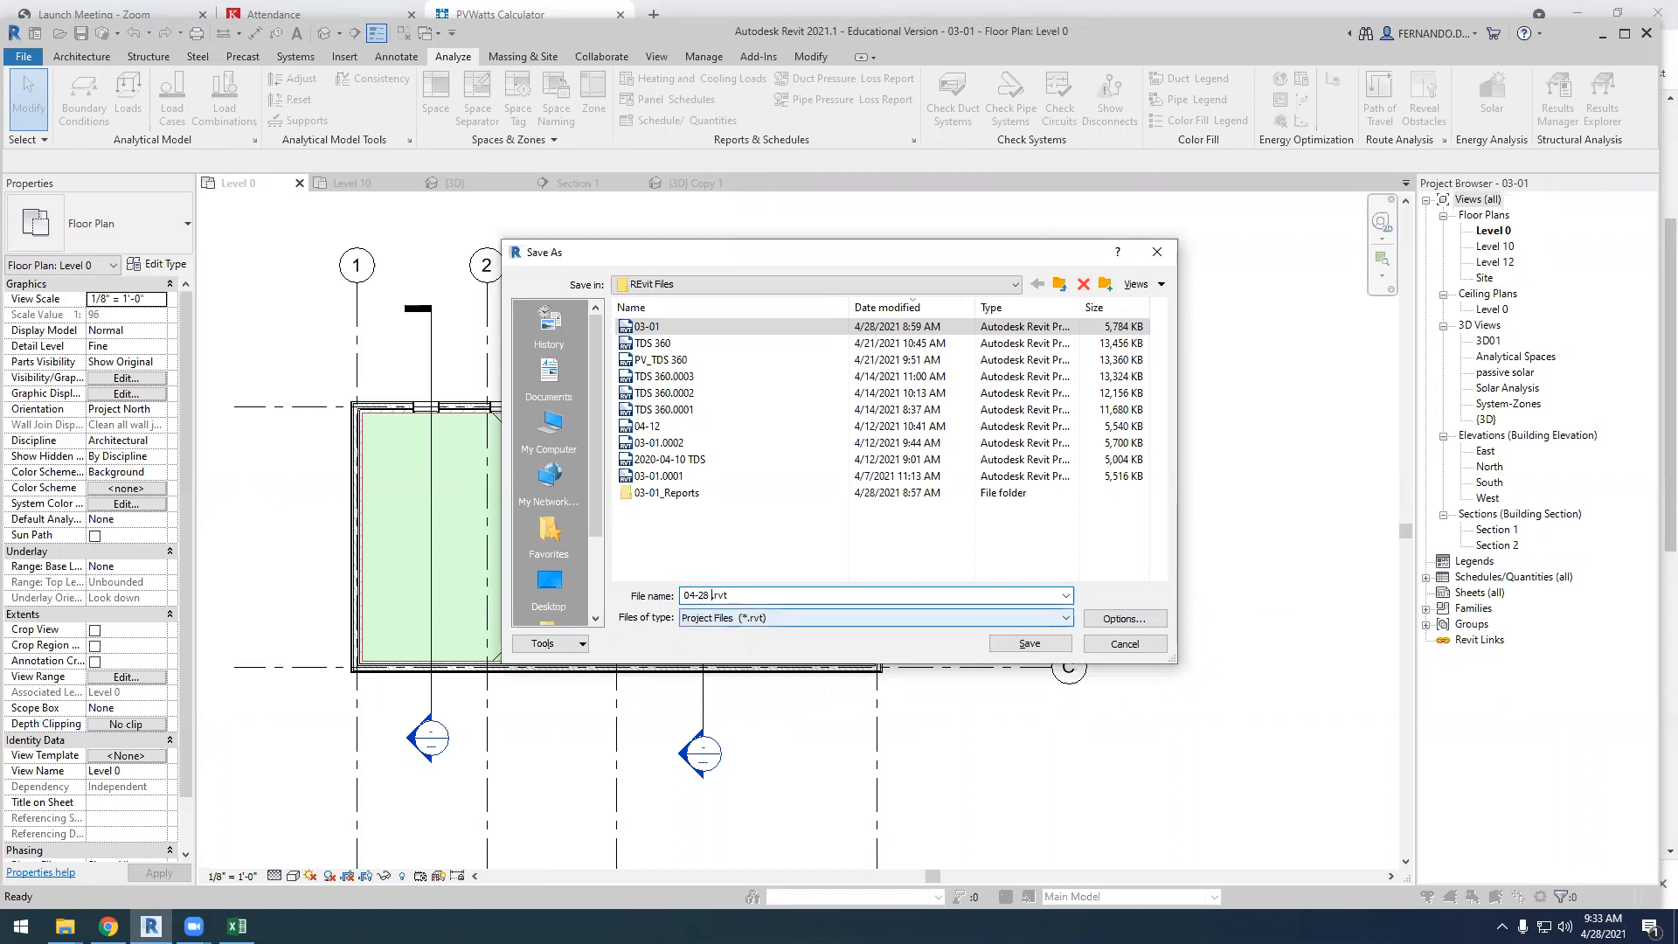
{"action": "type", "text": "gy analy"}
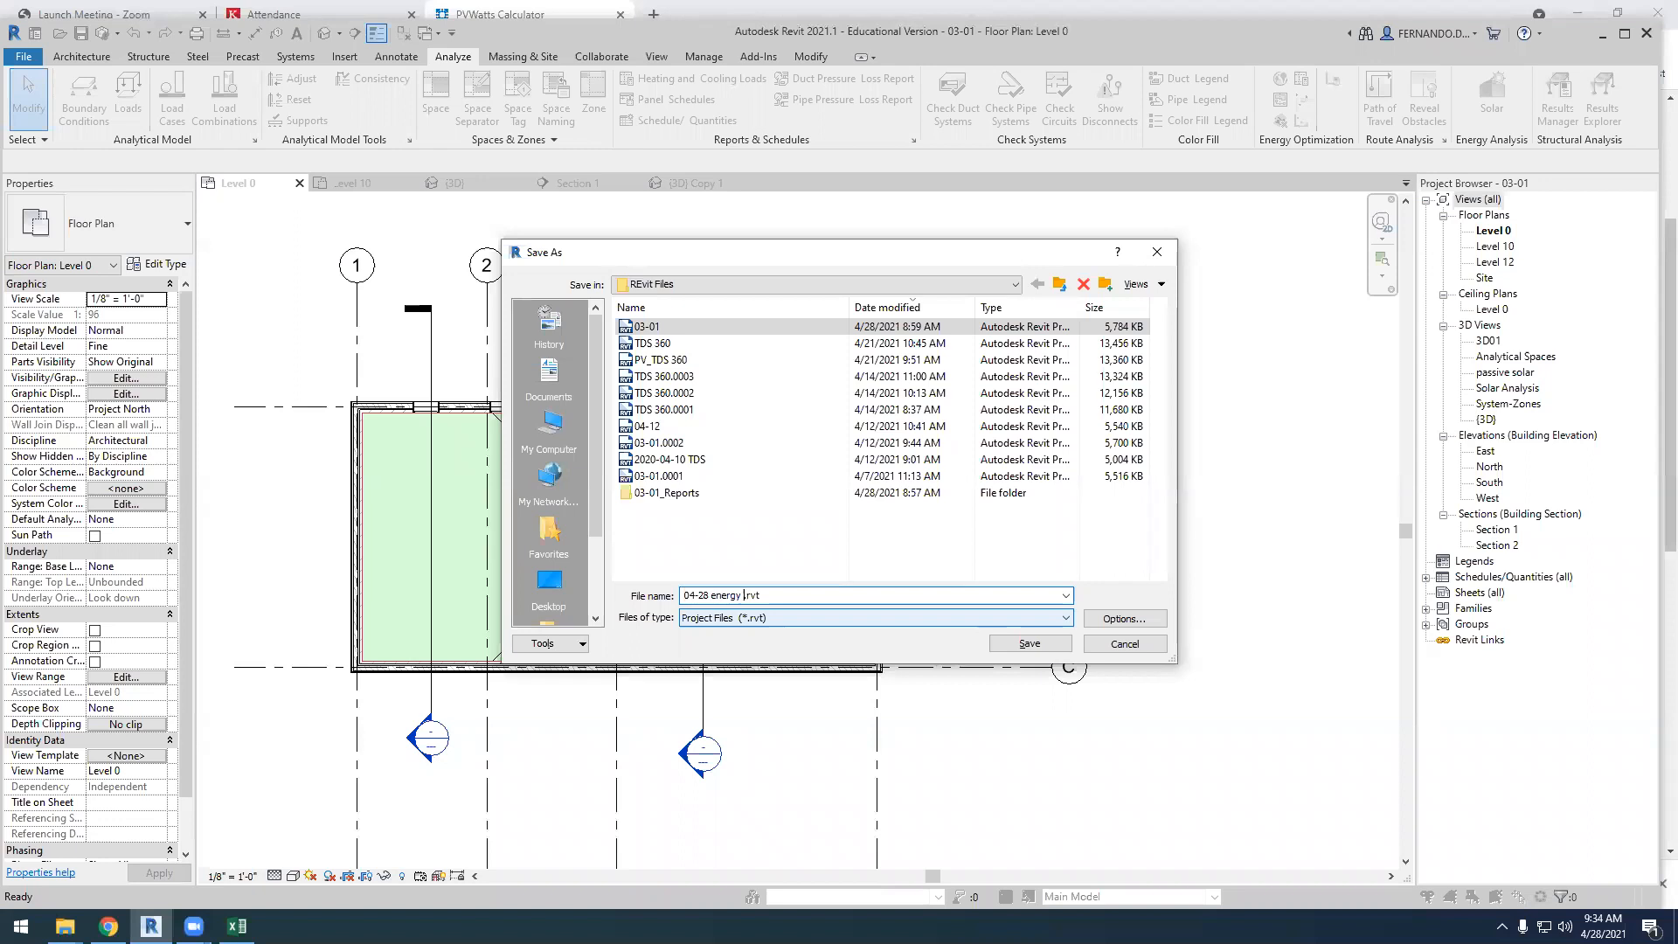
{"action": "type", "text": "sis"}
{"action": "left_click", "coordinate": [1024, 643]}
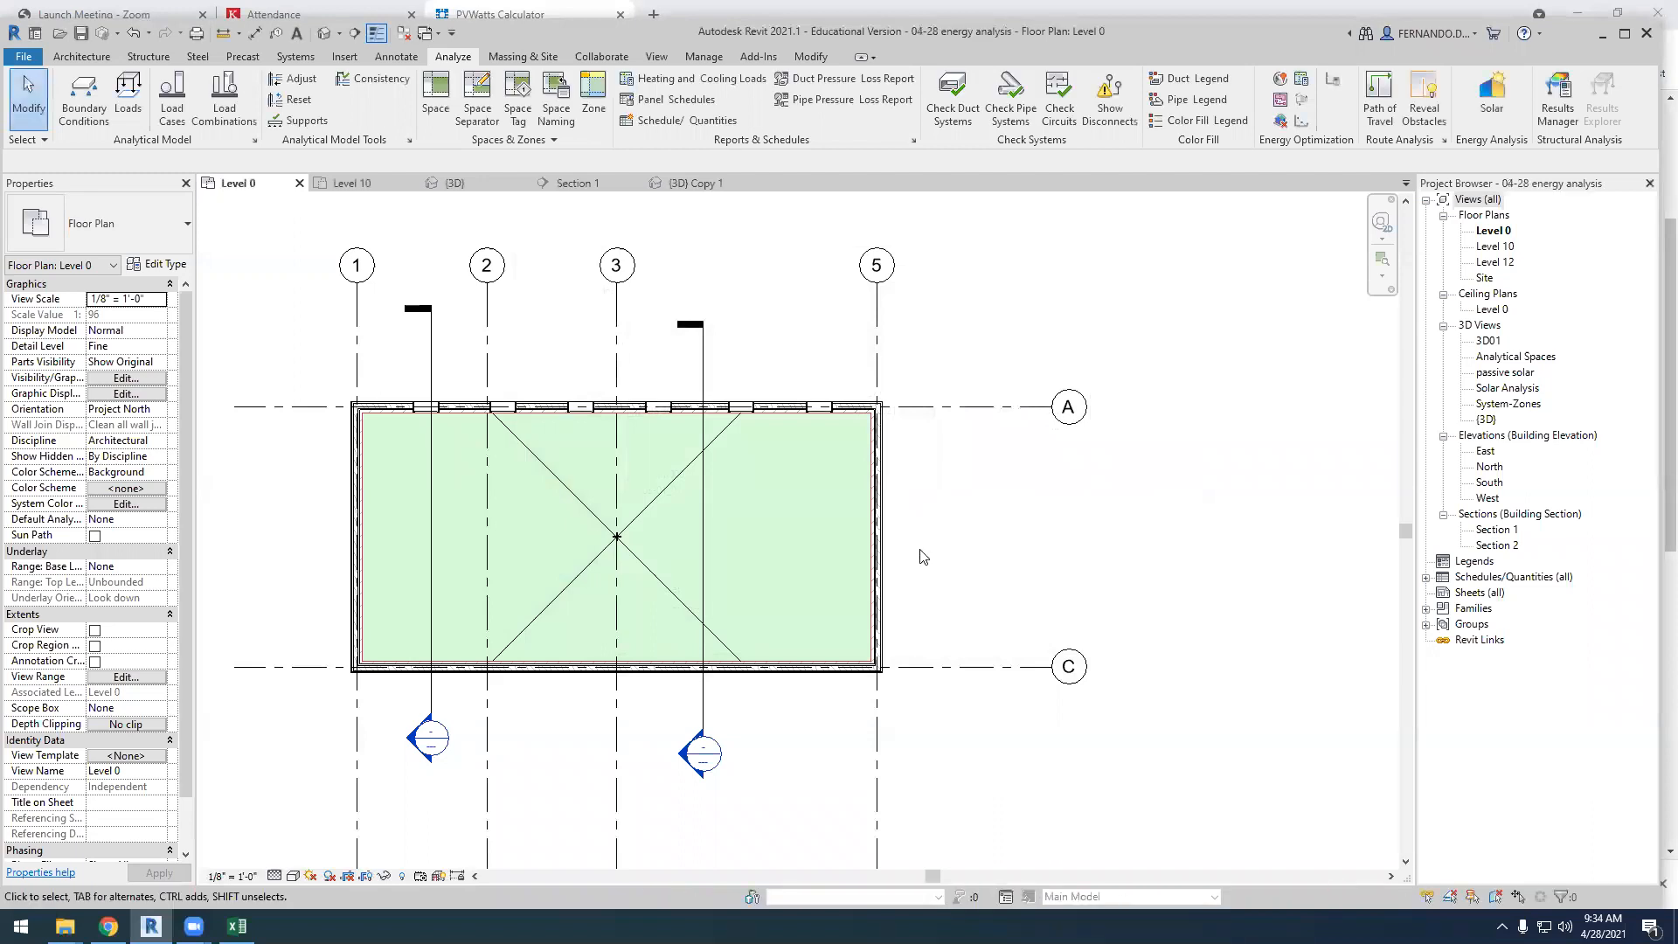
Examine the space's extents on the Level 0 plan and in Section 1, check the Level 10 plan, and return to Level 0
{"action": "scroll", "coordinate": [1149, 472], "scroll_direction": "down", "scroll_amount": 1}
{"action": "scroll", "coordinate": [1121, 487], "scroll_direction": "down", "scroll_amount": 1}
{"action": "scroll", "coordinate": [722, 442], "scroll_direction": "up", "scroll_amount": 1}
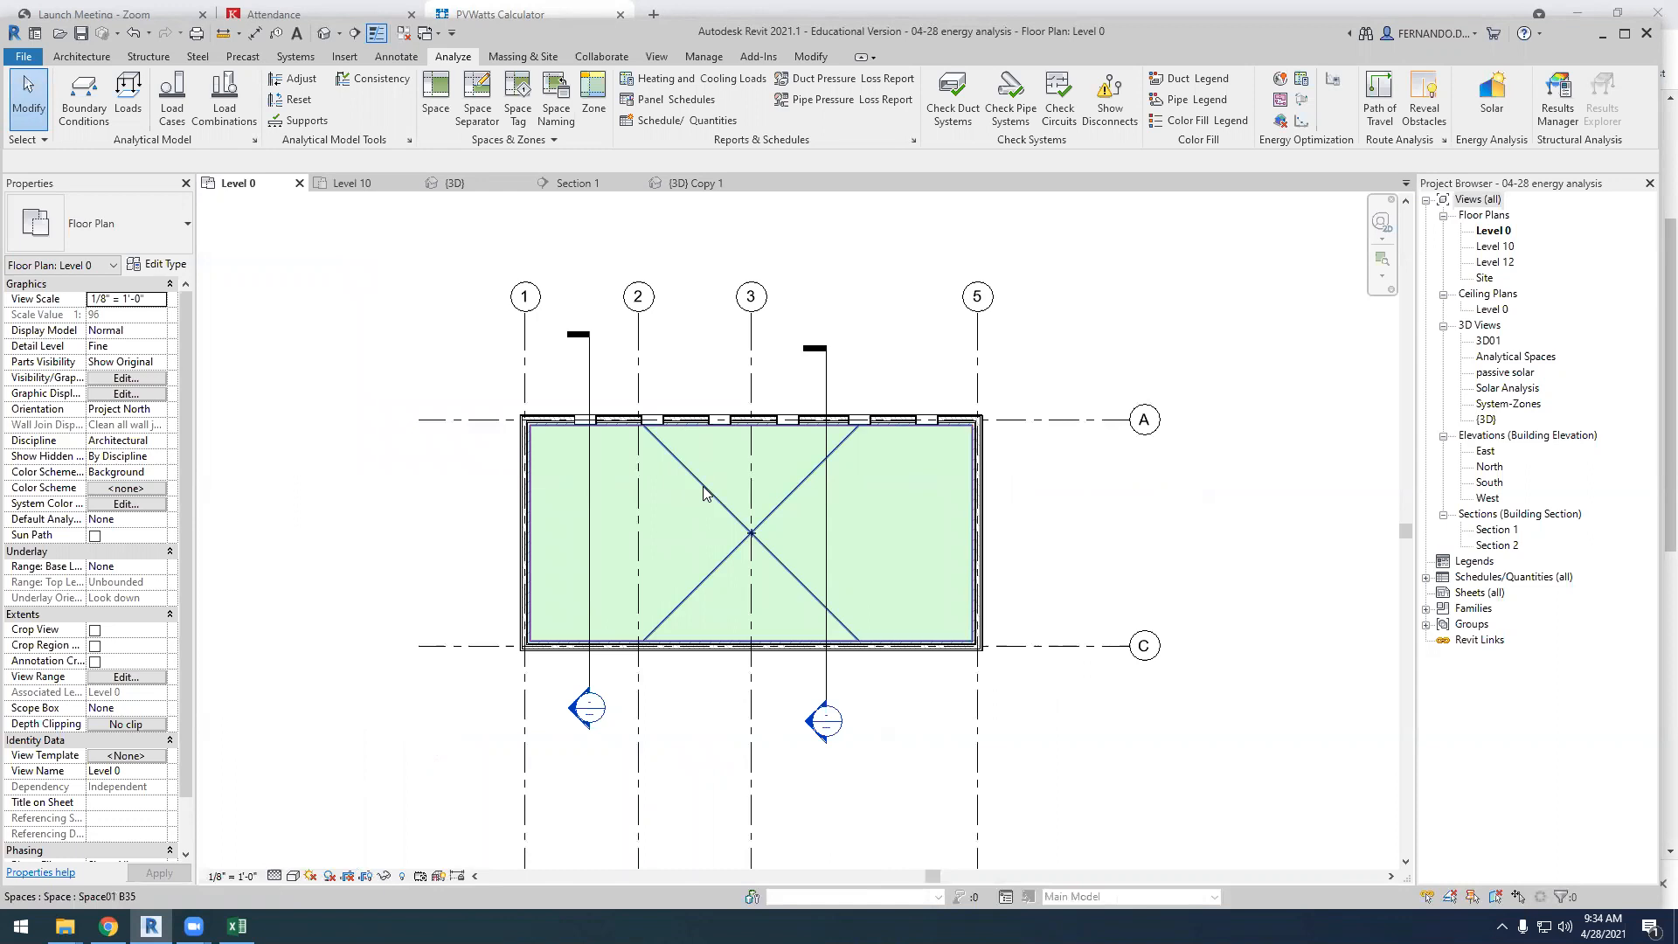
{"action": "left_click", "coordinate": [682, 603]}
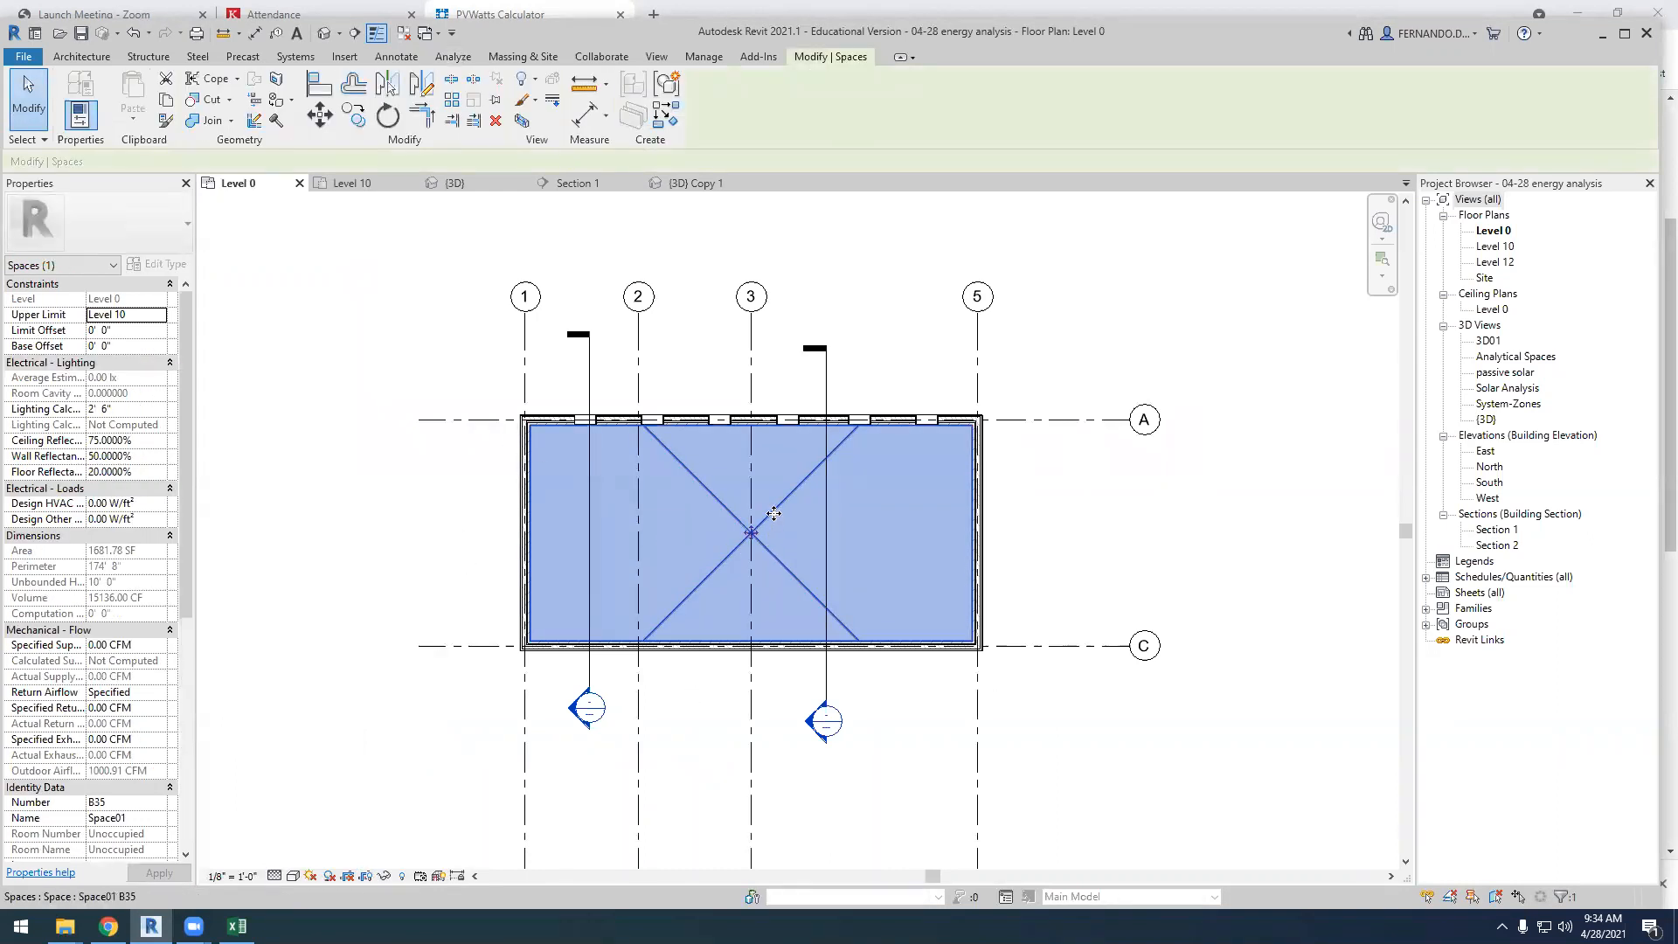
{"action": "left_click", "coordinate": [609, 179]}
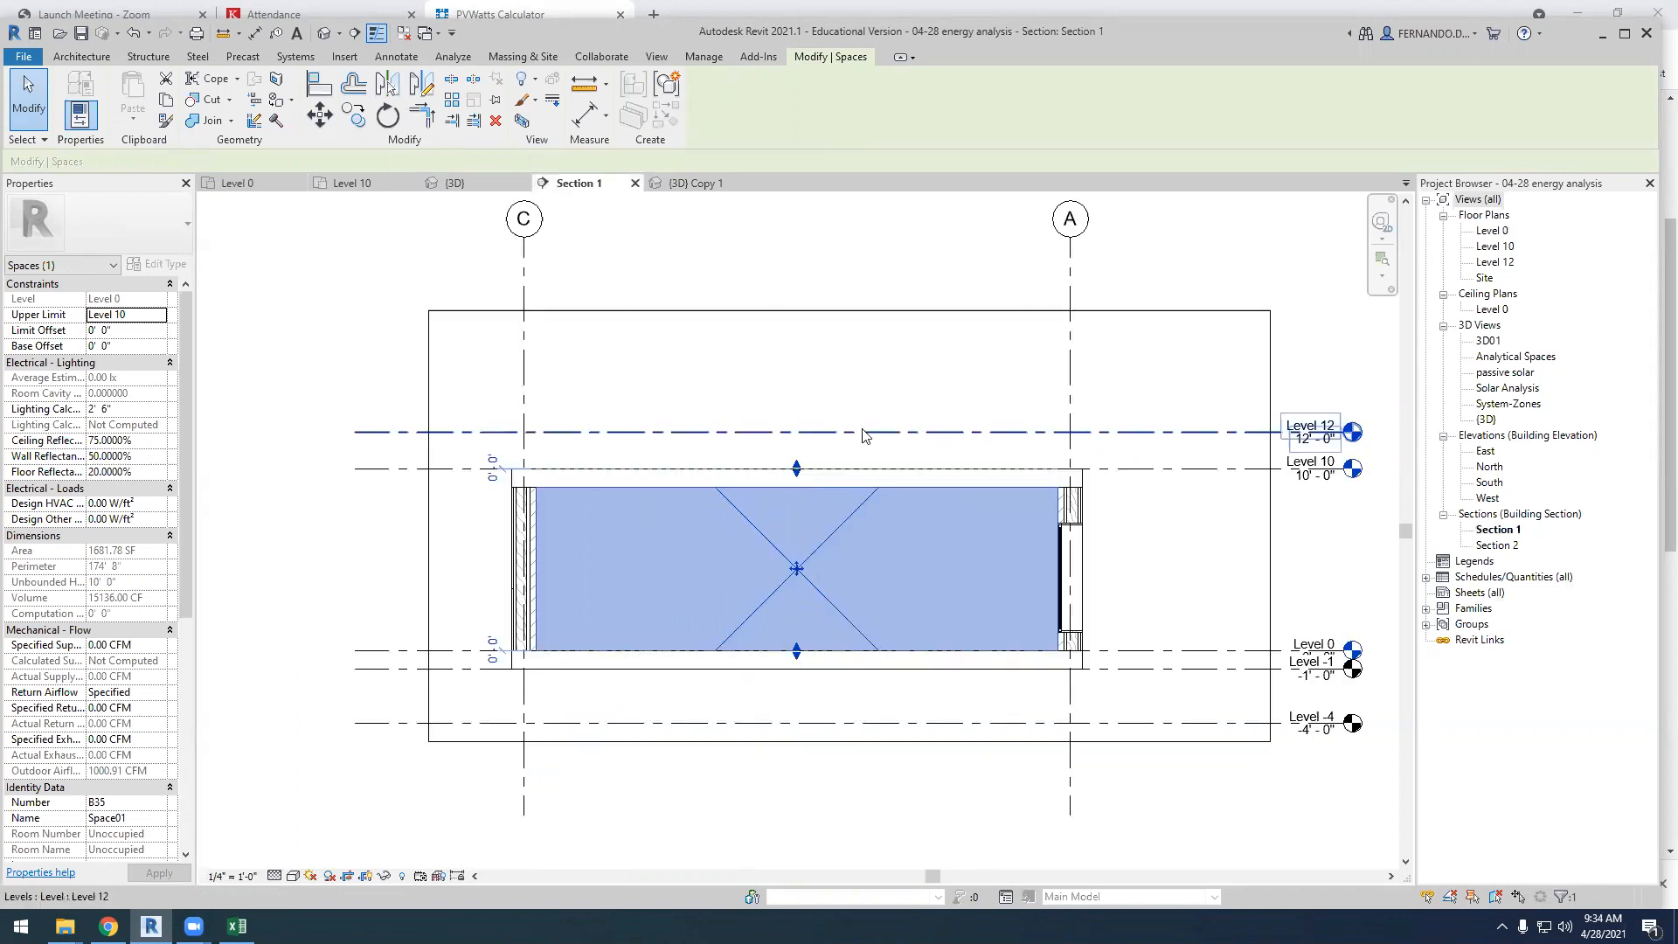
{"action": "key", "text": "Escape"}
{"action": "scroll", "coordinate": [861, 525], "scroll_direction": "up", "scroll_amount": 3}
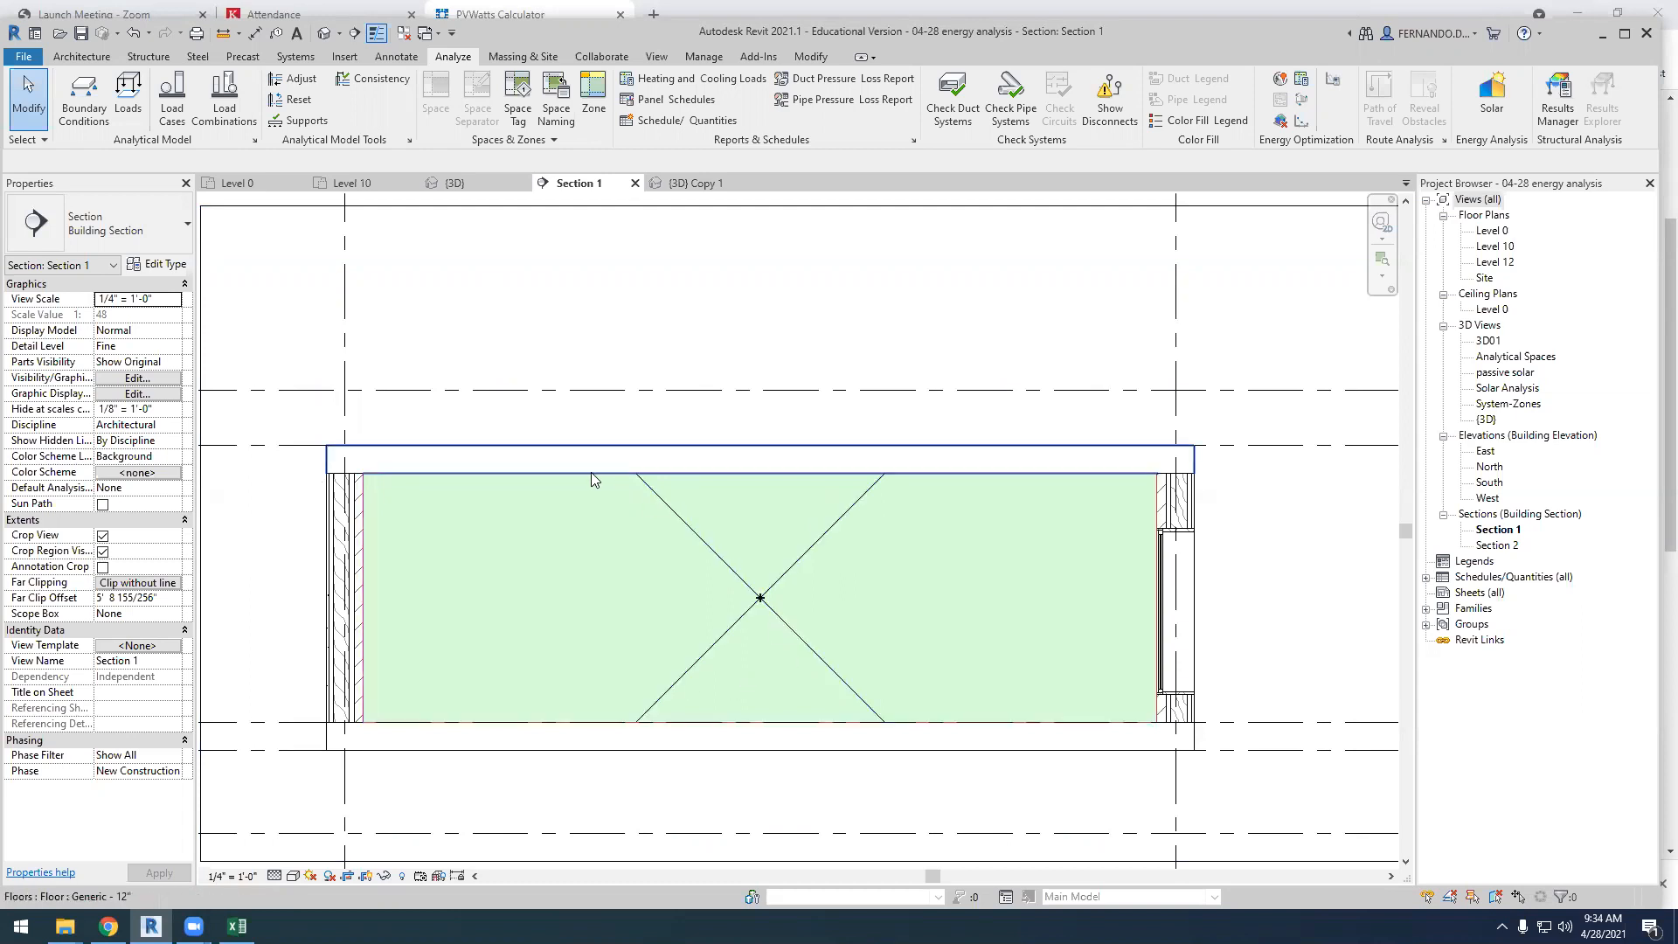
{"action": "left_click", "coordinate": [384, 182]}
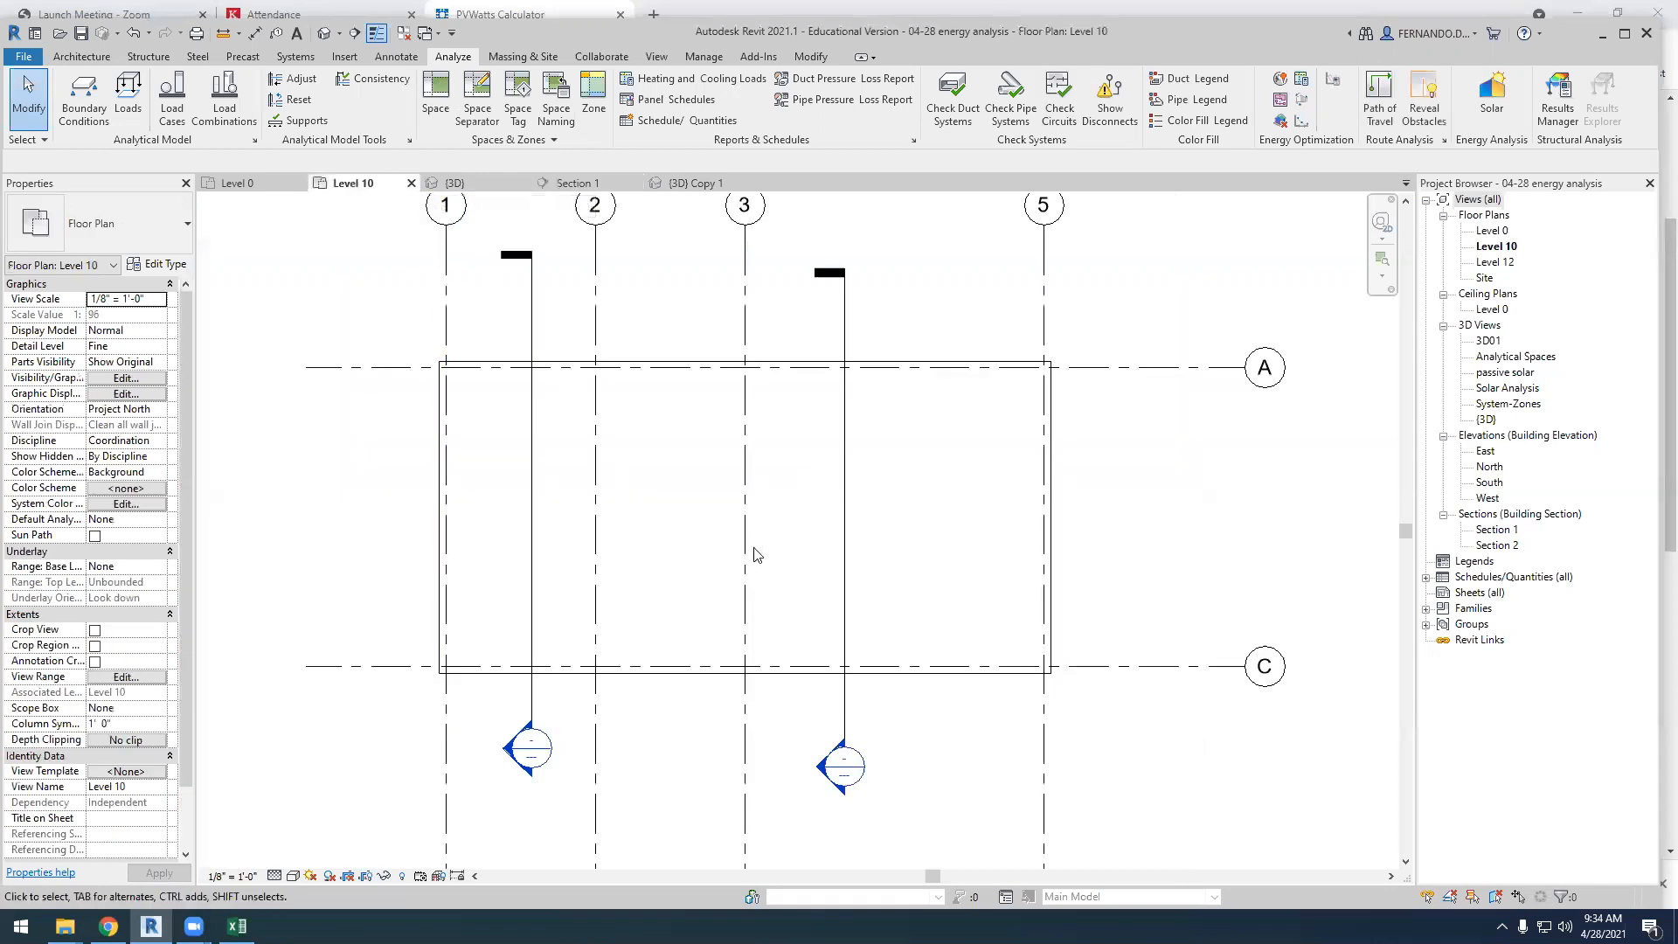
{"action": "left_click", "coordinate": [280, 184]}
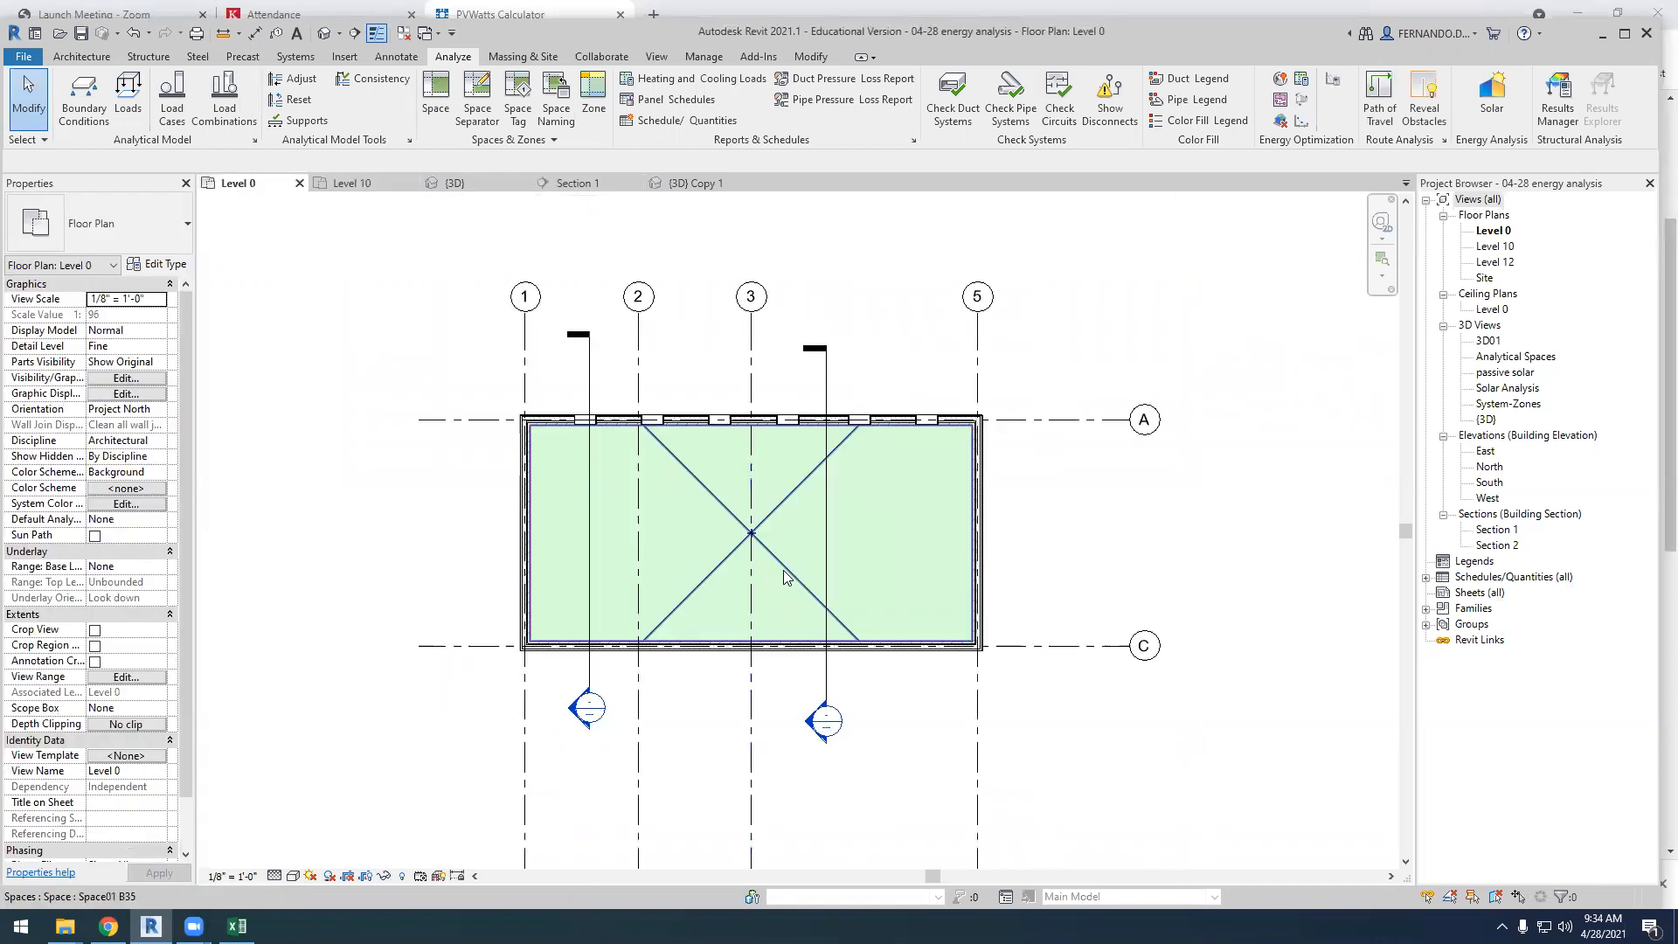
Rename the space on the Level 0 plan to Office 01 and deselect it
{"action": "left_click", "coordinate": [785, 577]}
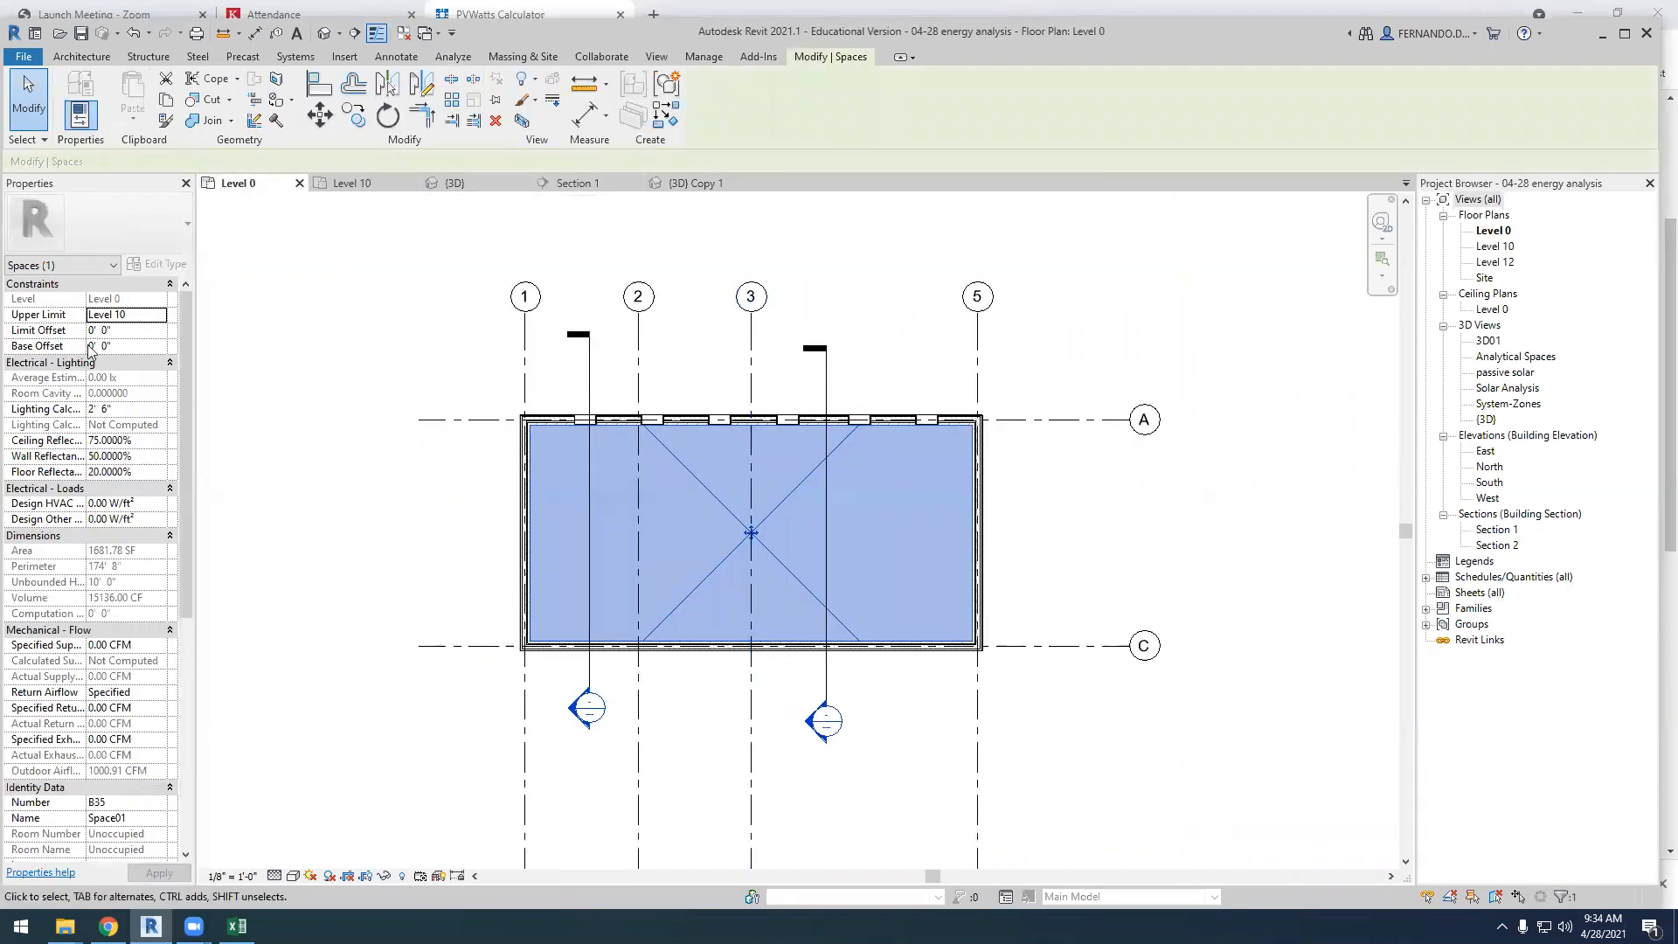
{"action": "scroll", "coordinate": [105, 385], "scroll_direction": "down", "scroll_amount": 5}
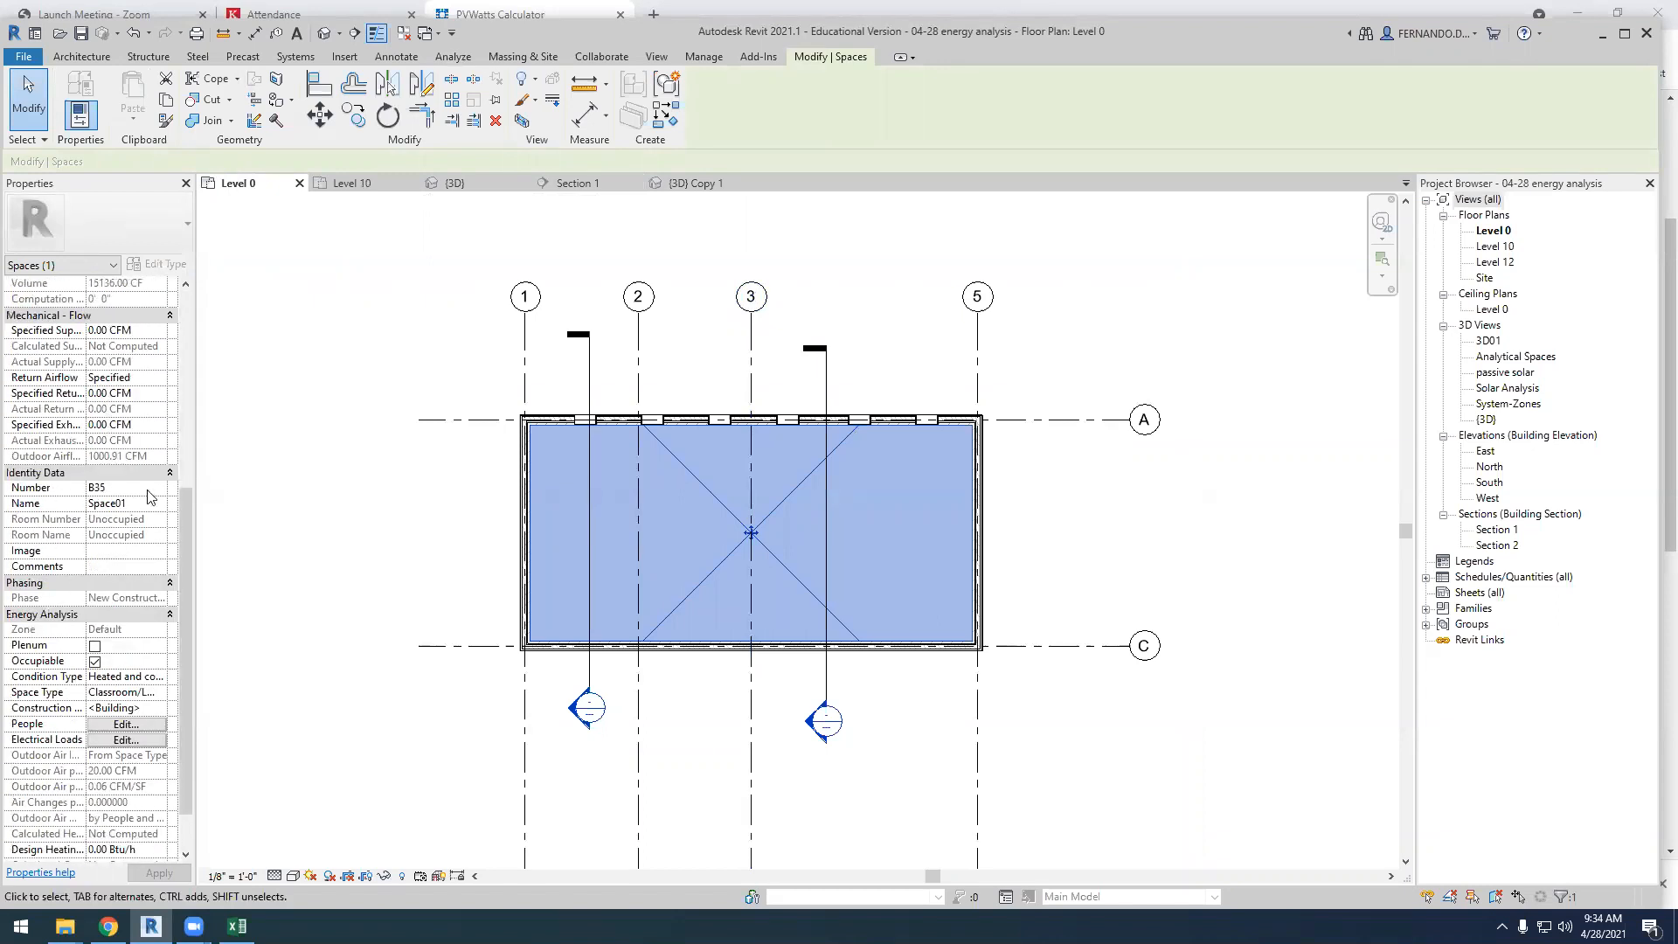
{"action": "left_click", "coordinate": [133, 505]}
{"action": "left_click_drag", "start_coordinate": [136, 506], "coordinate": [76, 507]}
{"action": "type", "text": "Office"}
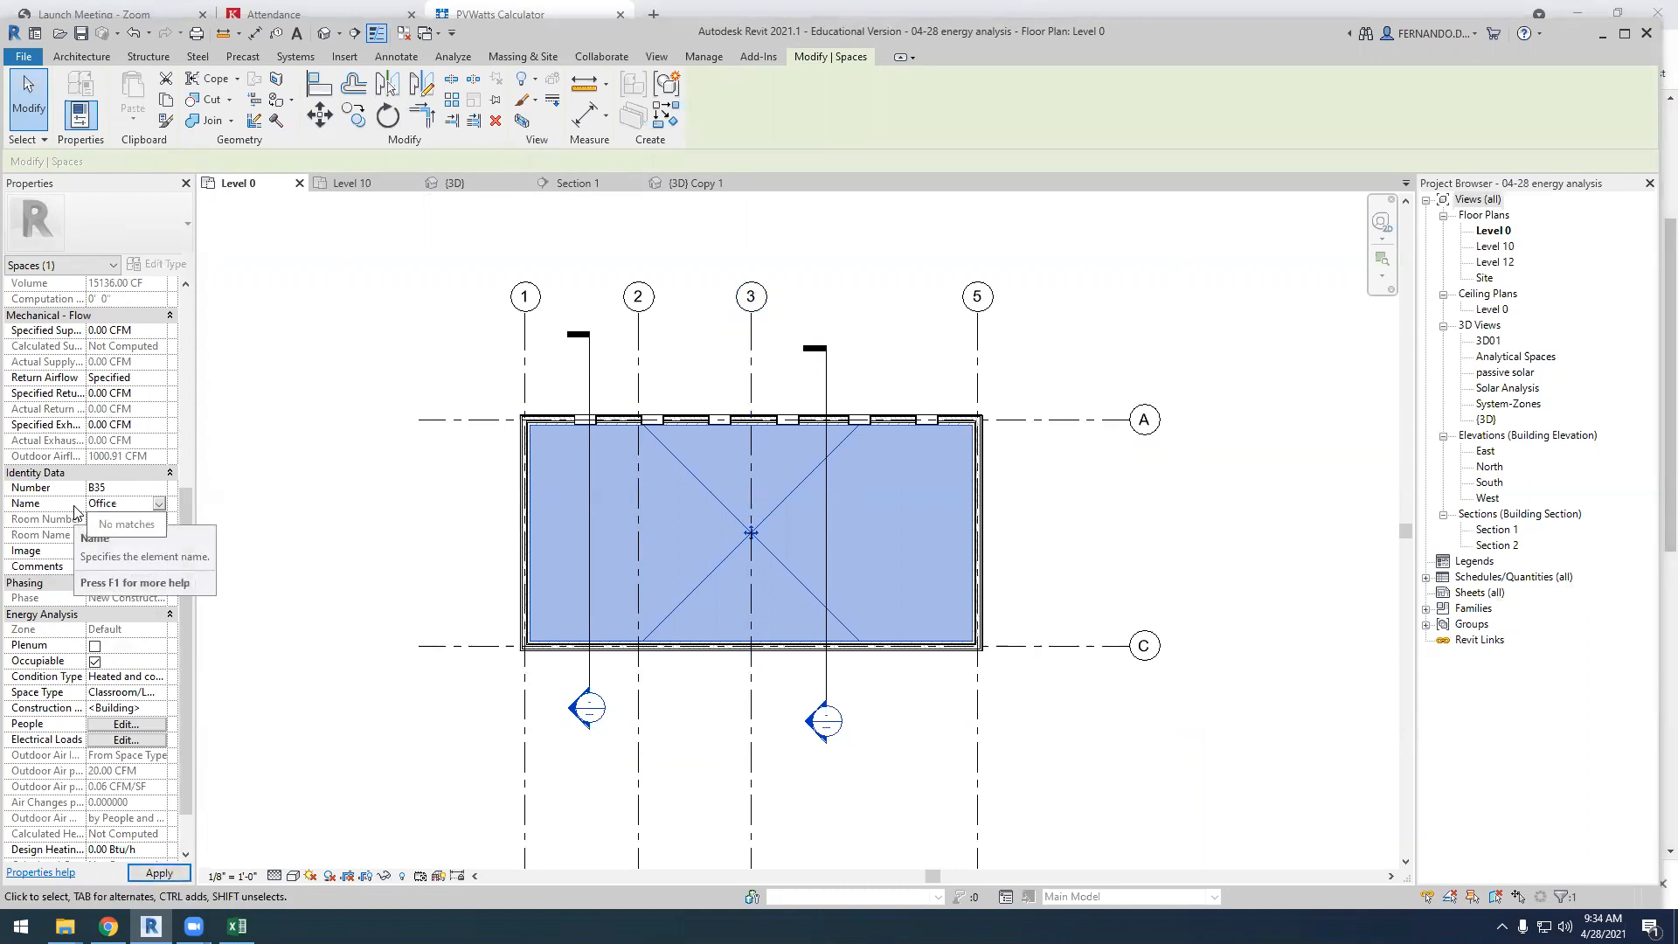
{"action": "type", "text": " 01"}
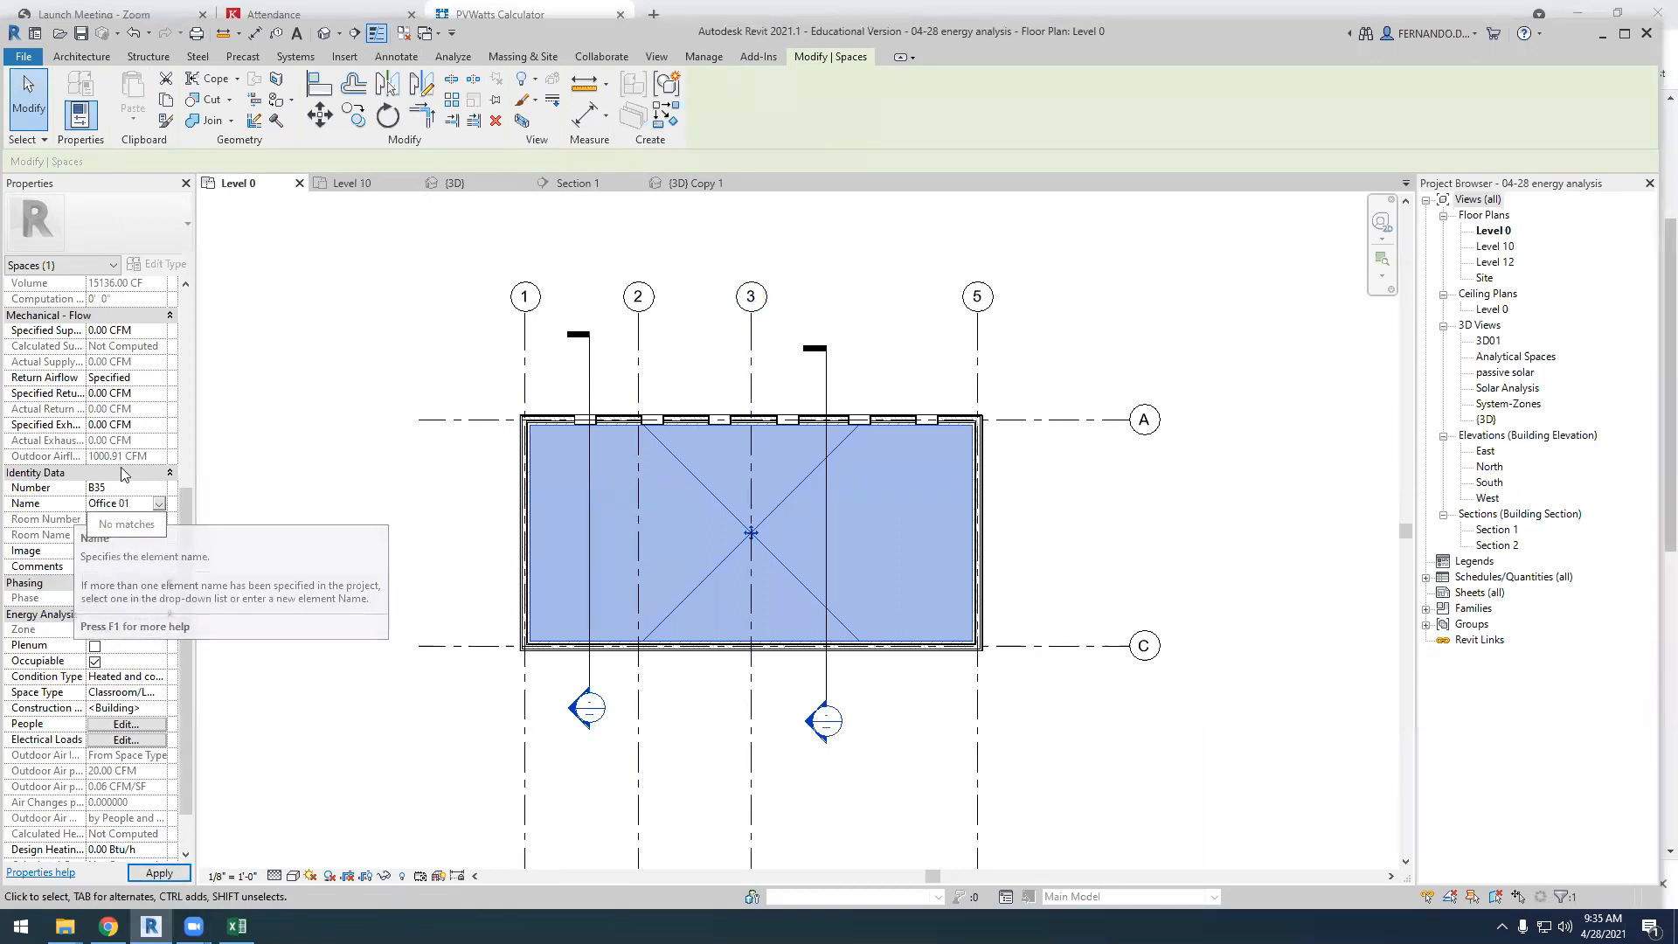
{"action": "key", "text": "Return"}
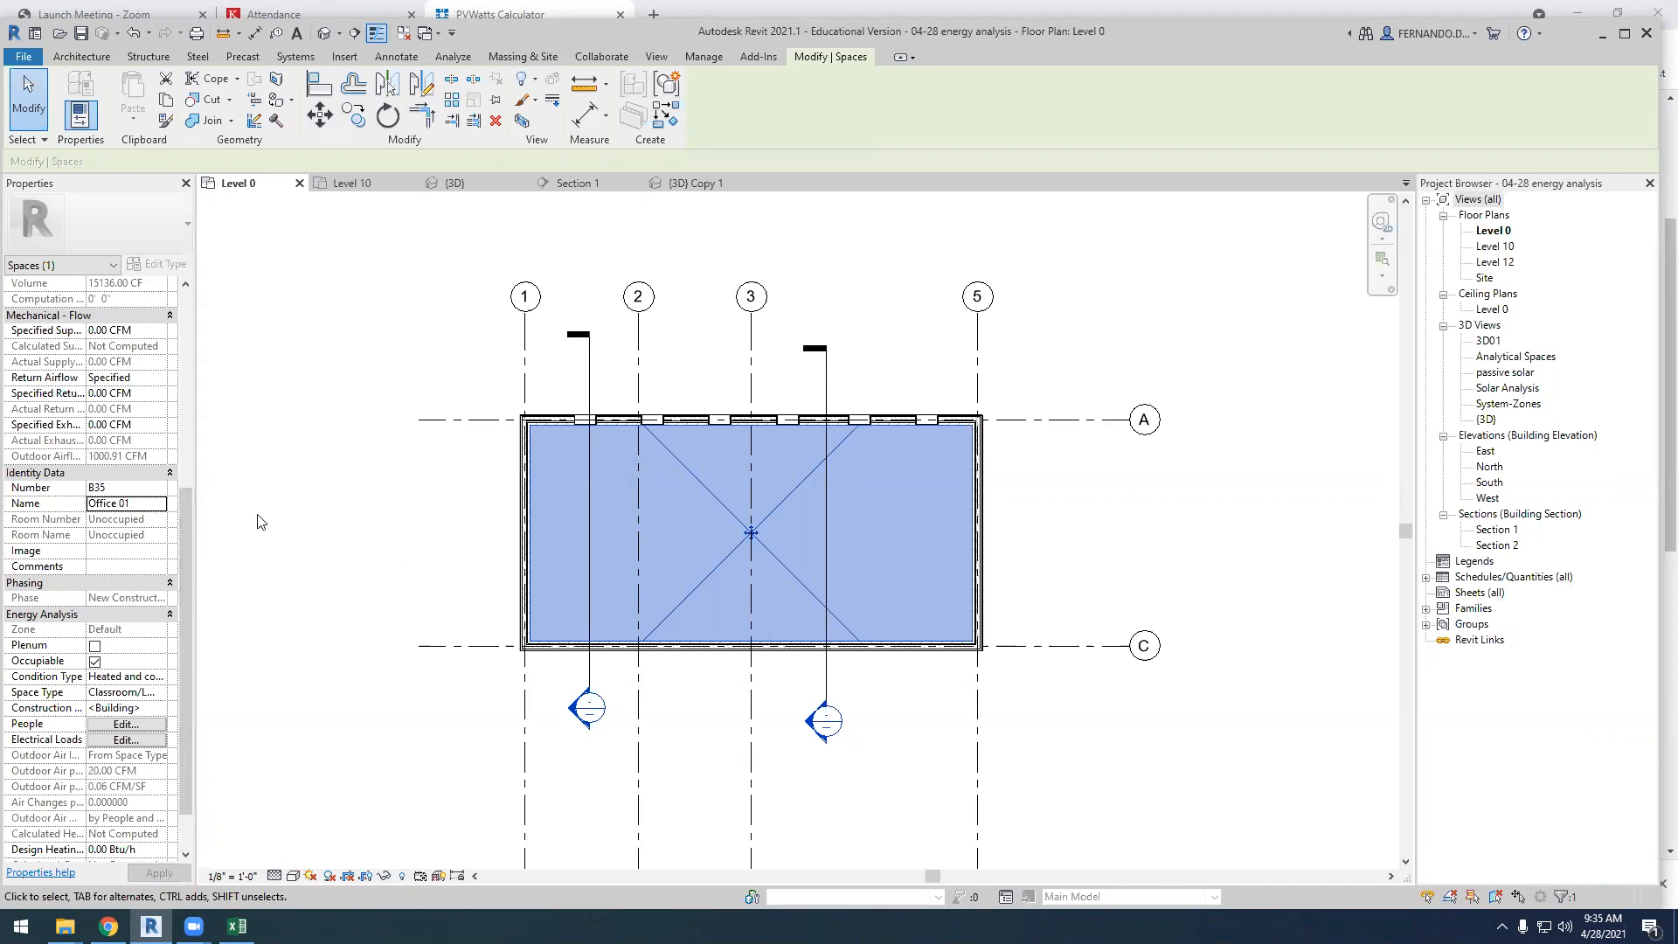
{"action": "left_click", "coordinate": [284, 581]}
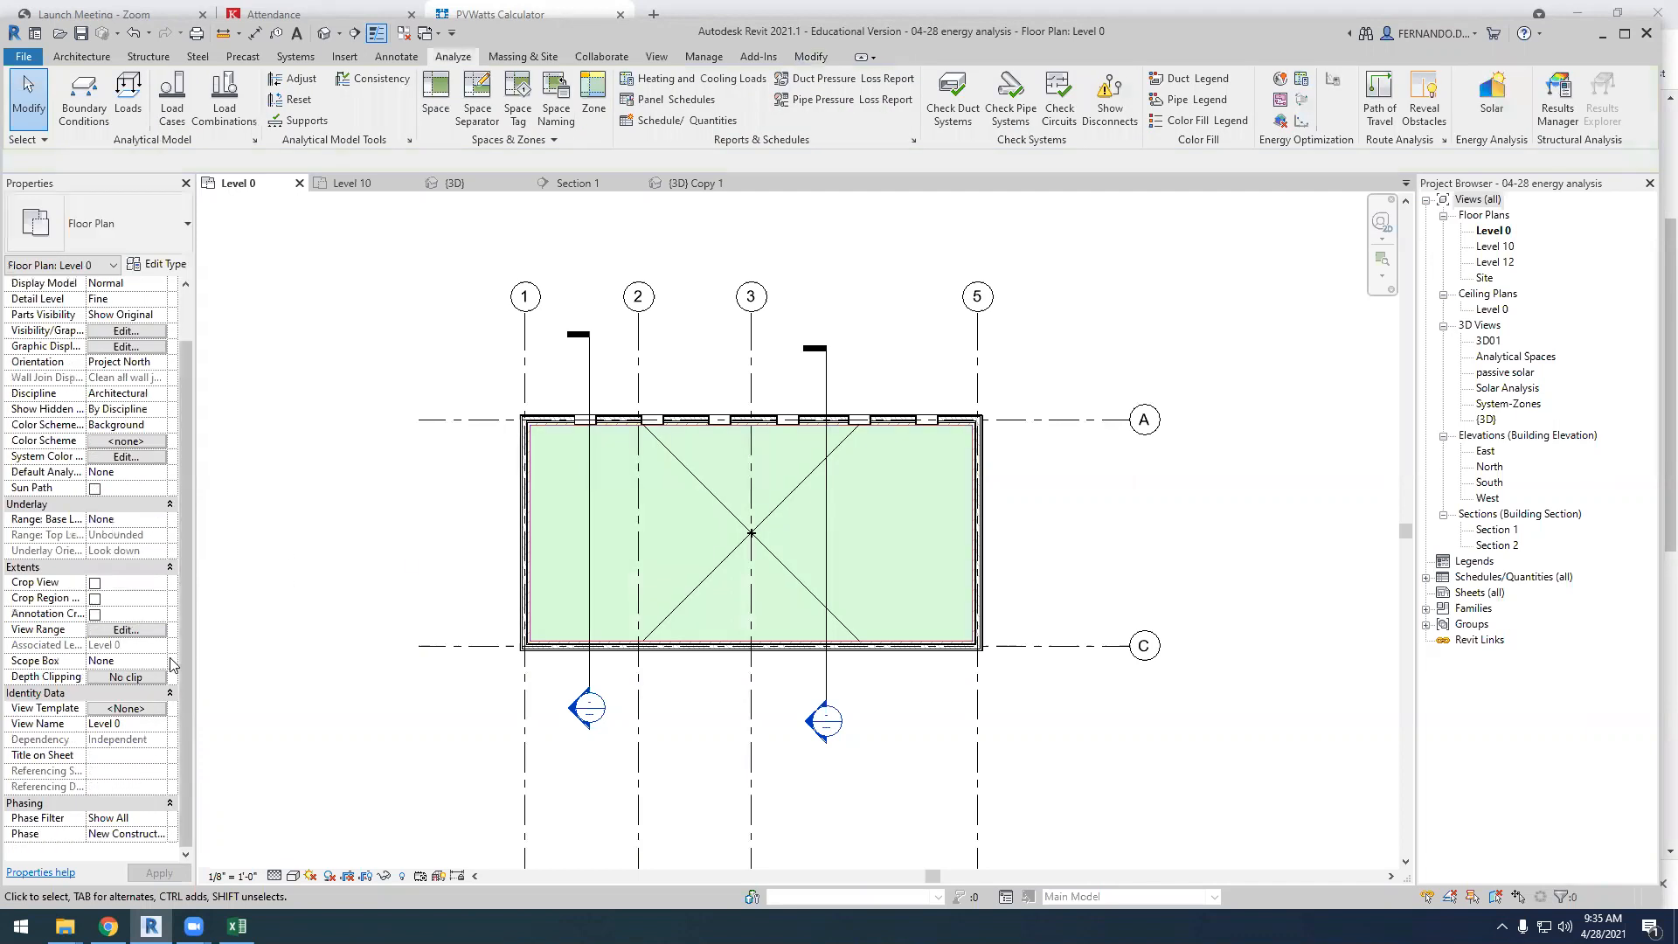
Select the Office 01 space and review its constraints, lighting, dimensions, airflow, identity and energy analysis properties
{"action": "scroll", "coordinate": [120, 538], "scroll_direction": "up", "scroll_amount": 1}
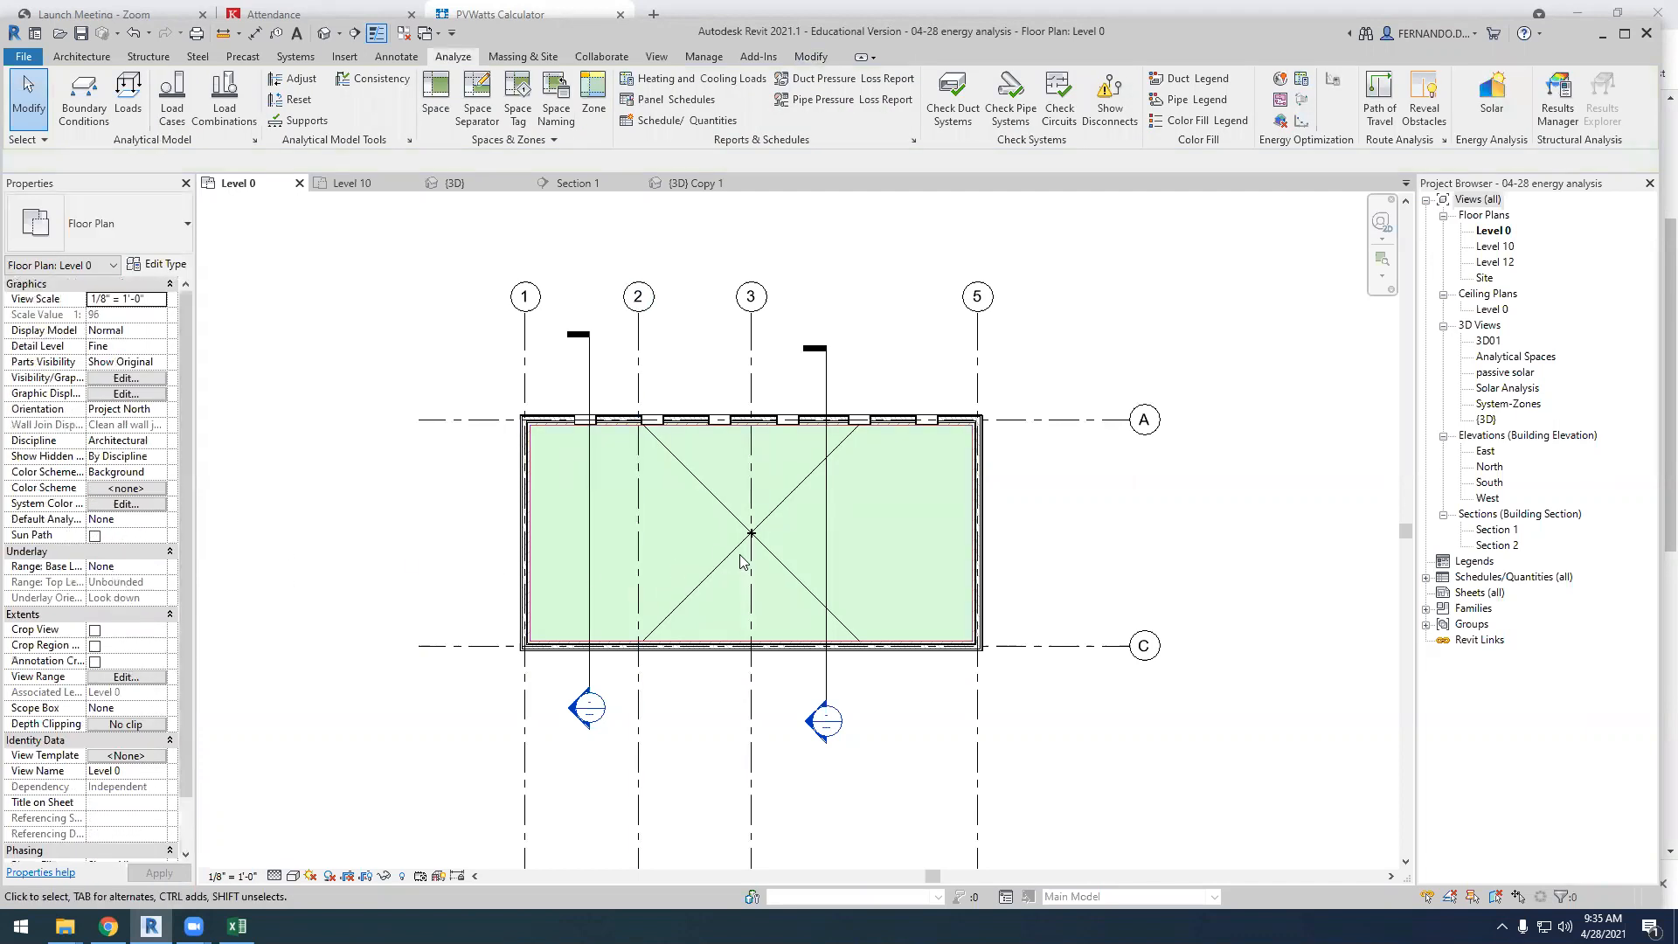
{"action": "left_click", "coordinate": [706, 578]}
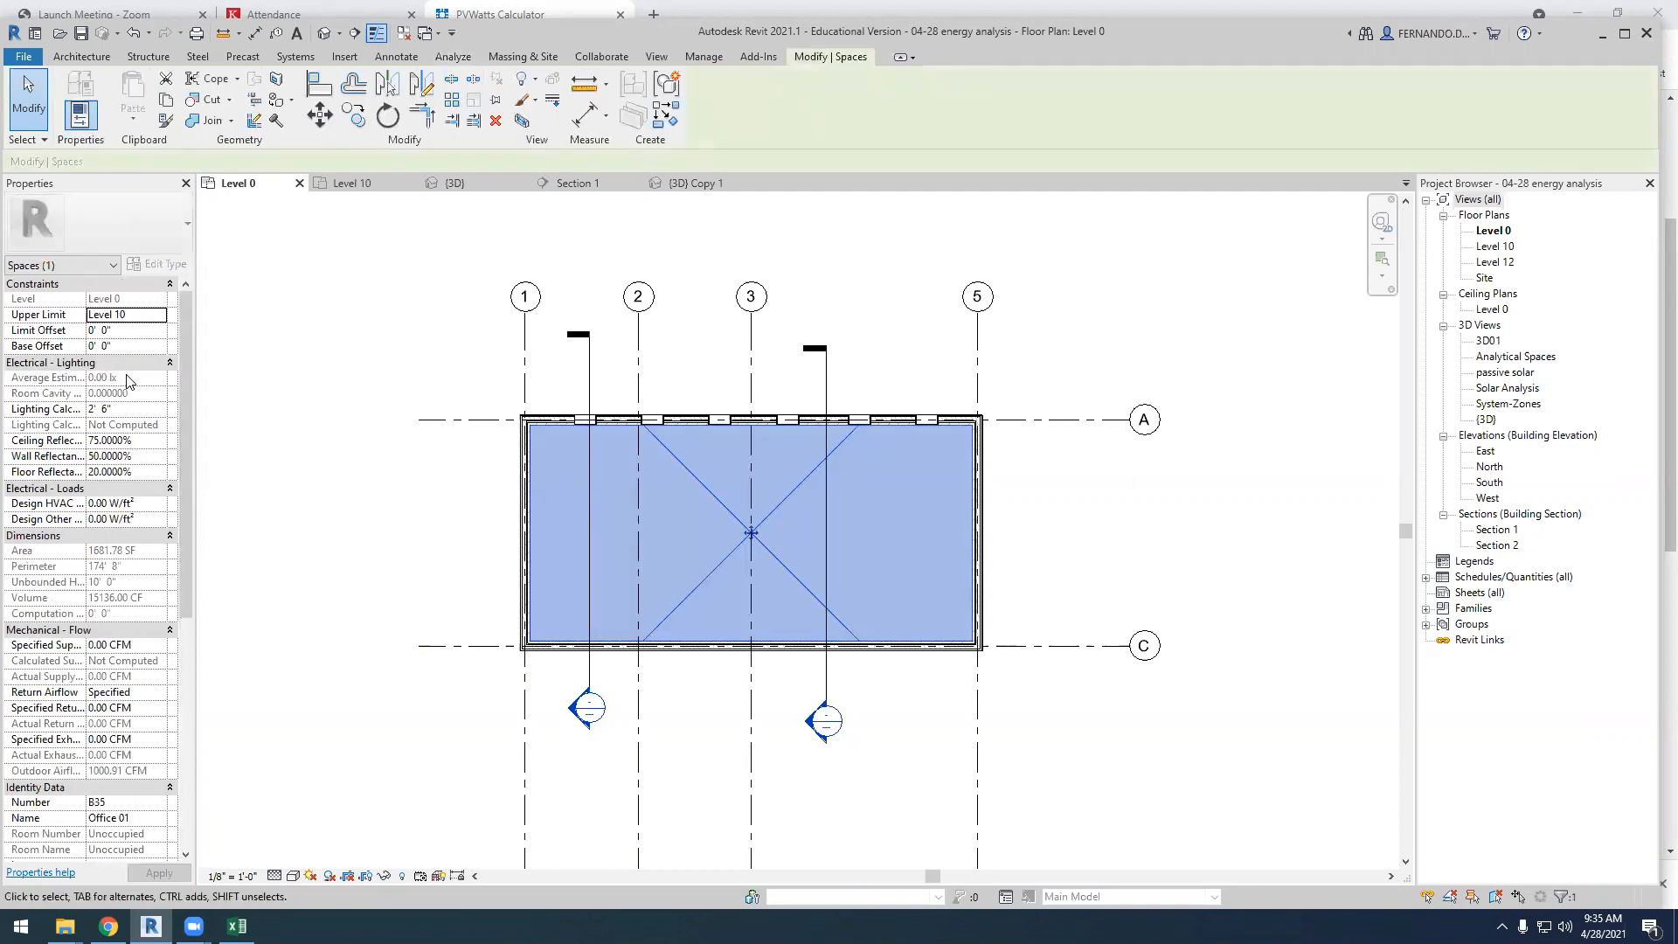
{"action": "scroll", "coordinate": [88, 446], "scroll_direction": "down", "scroll_amount": 1}
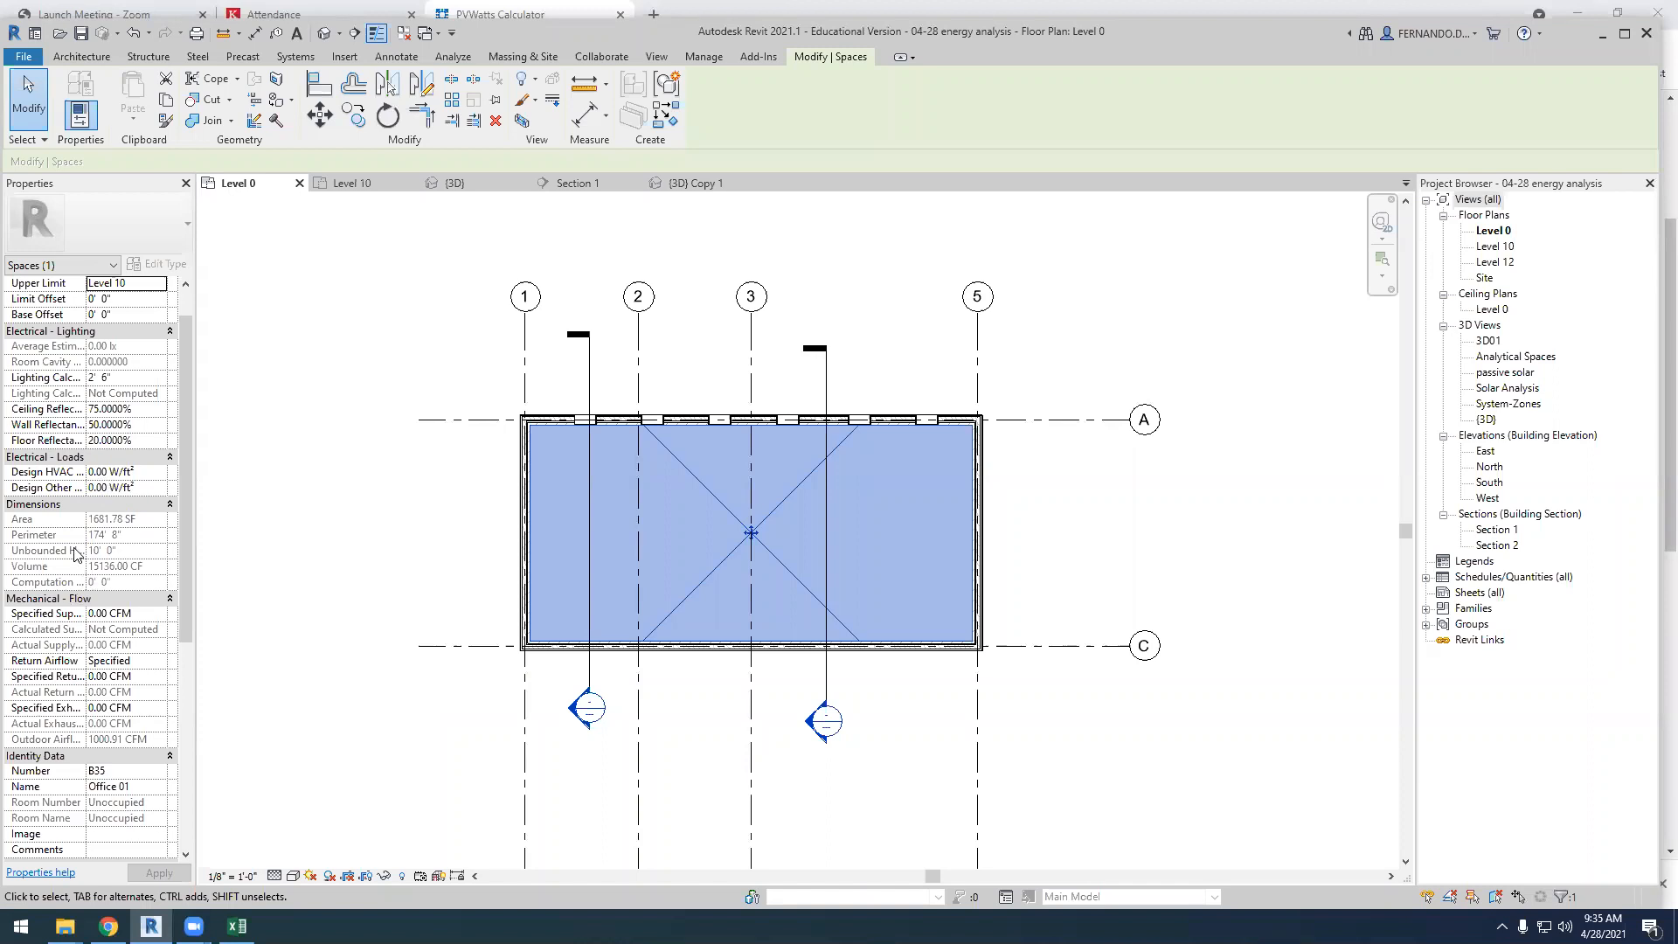
{"action": "scroll", "coordinate": [79, 529], "scroll_direction": "down", "scroll_amount": 1}
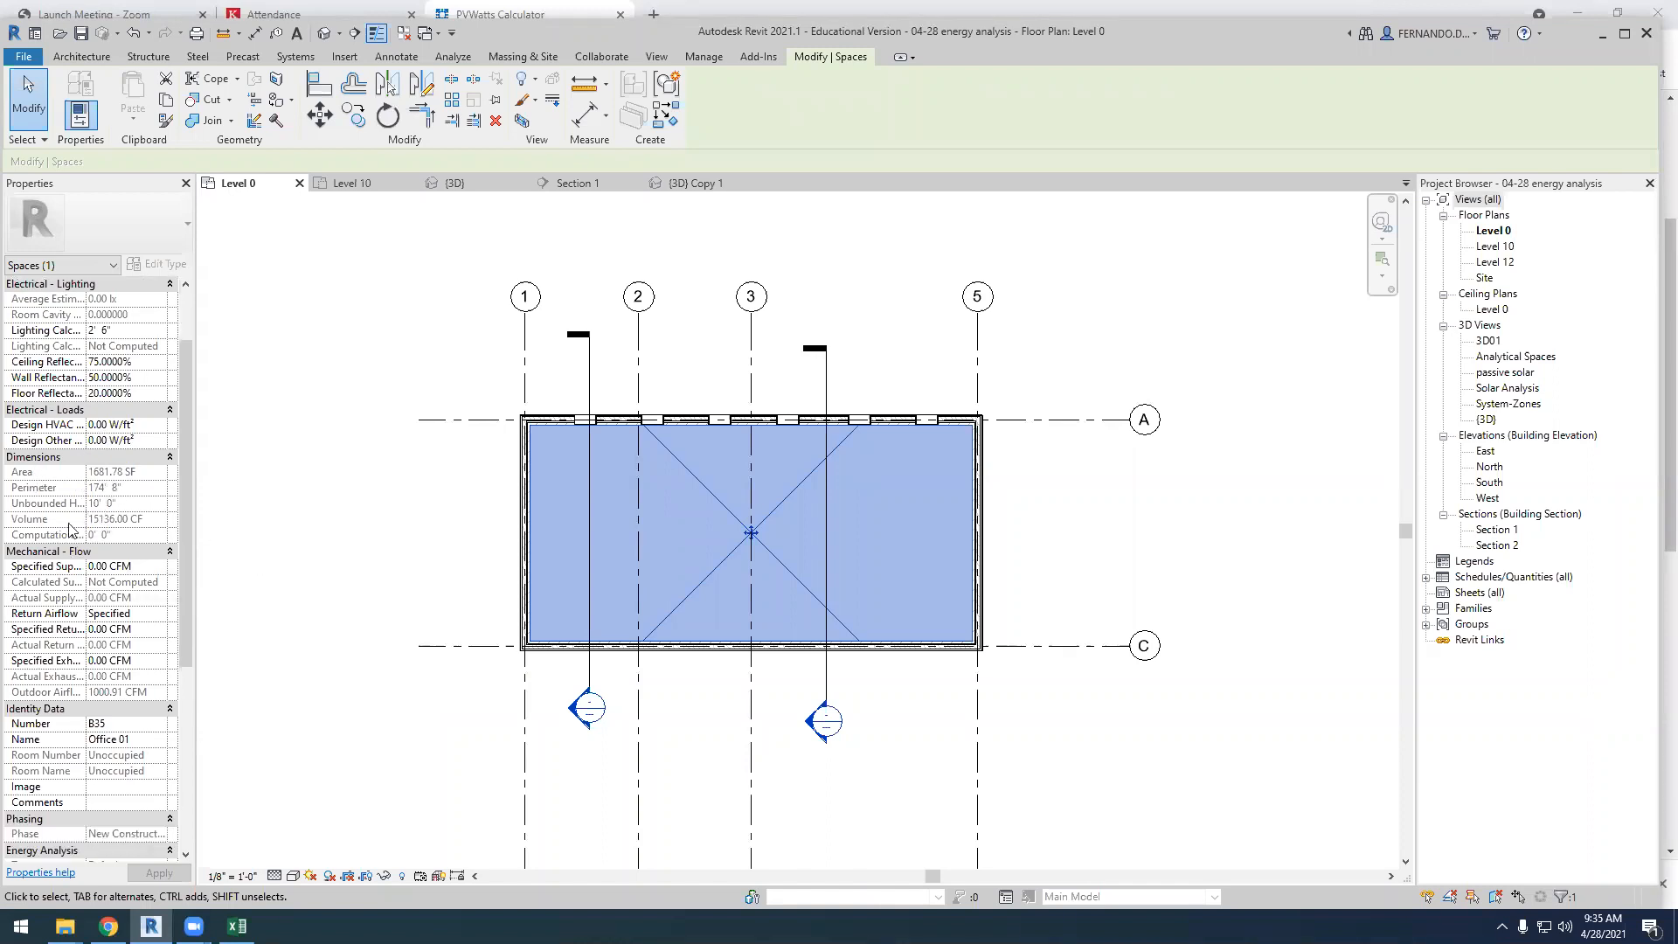
{"action": "scroll", "coordinate": [63, 590], "scroll_direction": "down", "scroll_amount": 1}
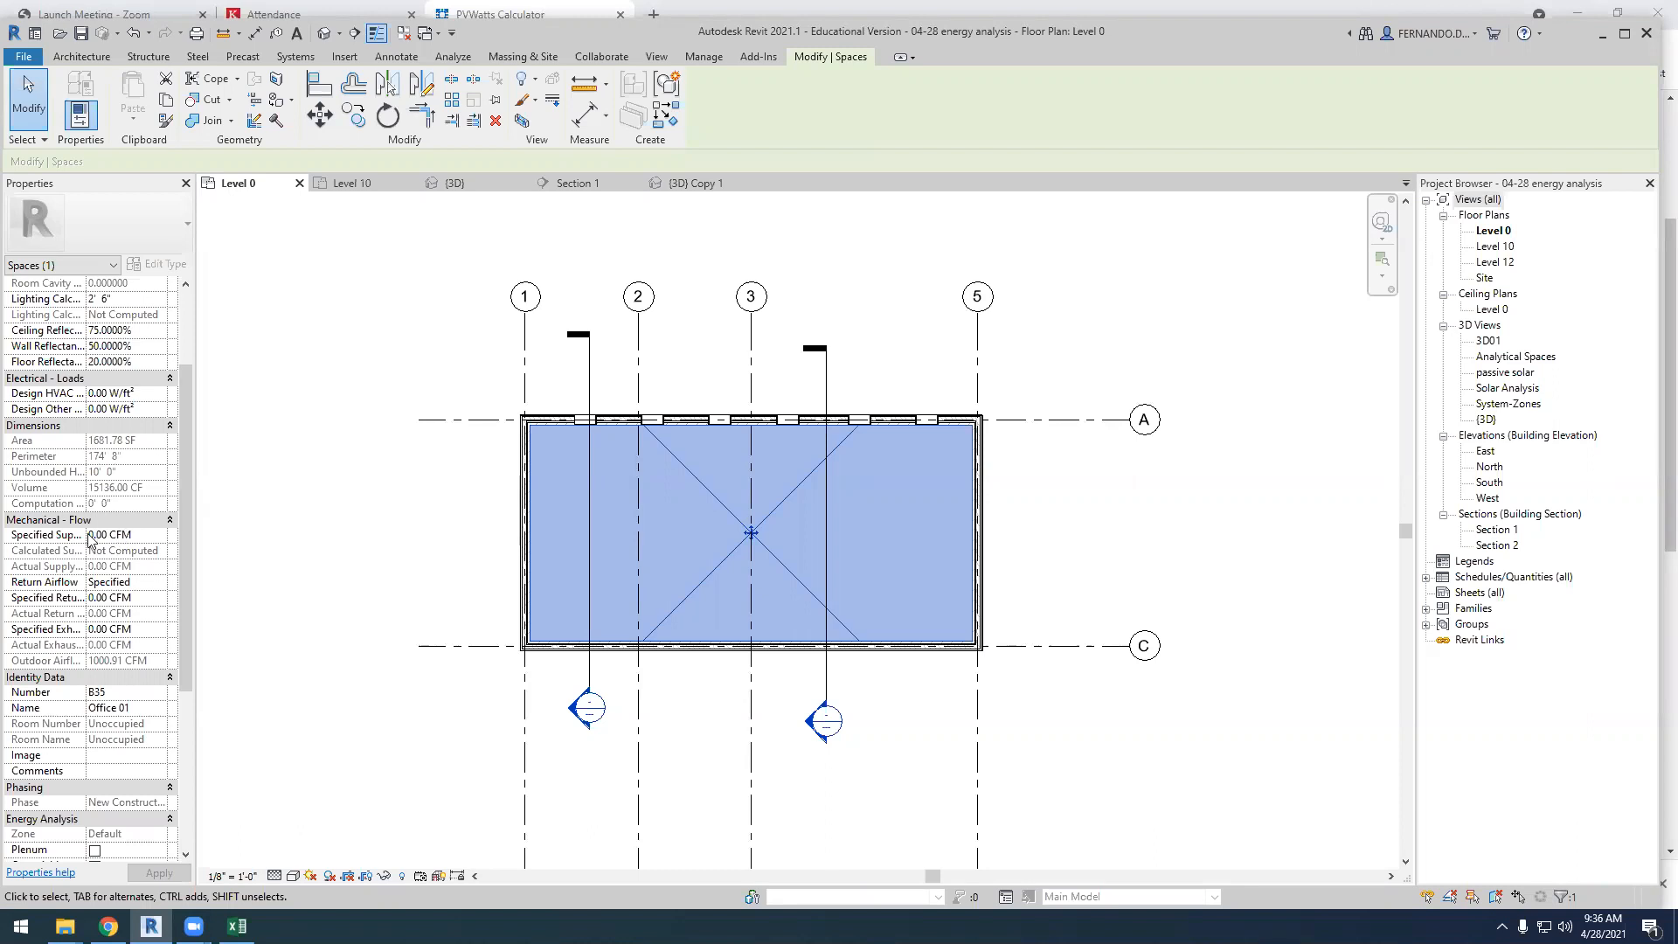
{"action": "scroll", "coordinate": [79, 529], "scroll_direction": "down", "scroll_amount": 1}
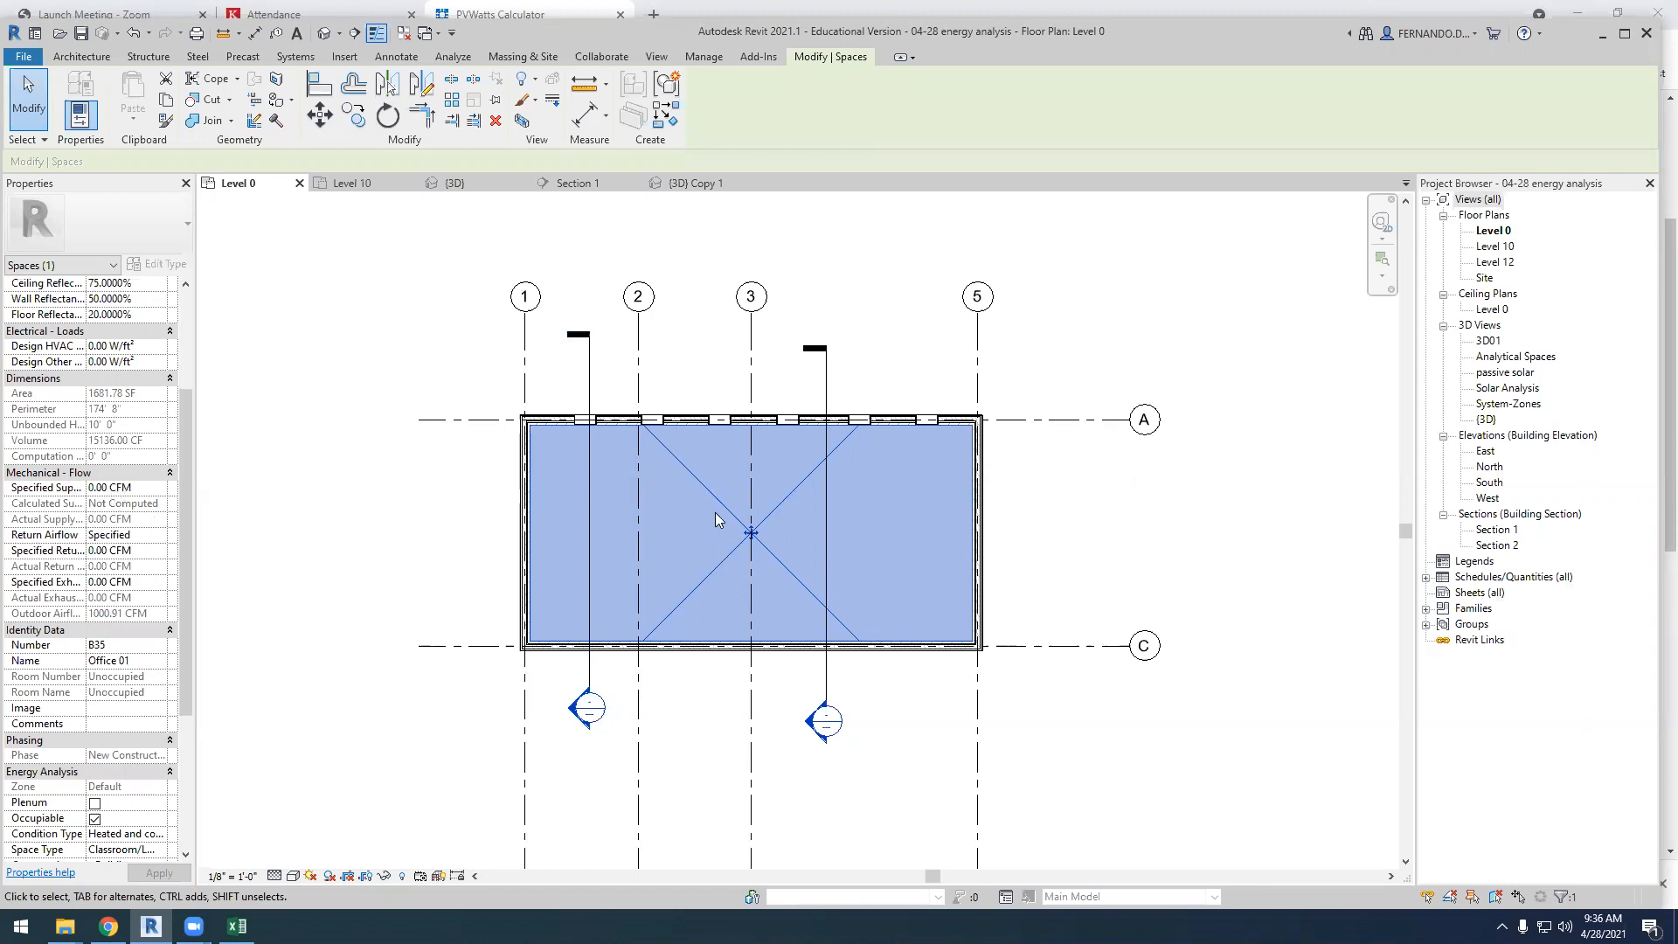
{"action": "scroll", "coordinate": [103, 612], "scroll_direction": "down", "scroll_amount": 1}
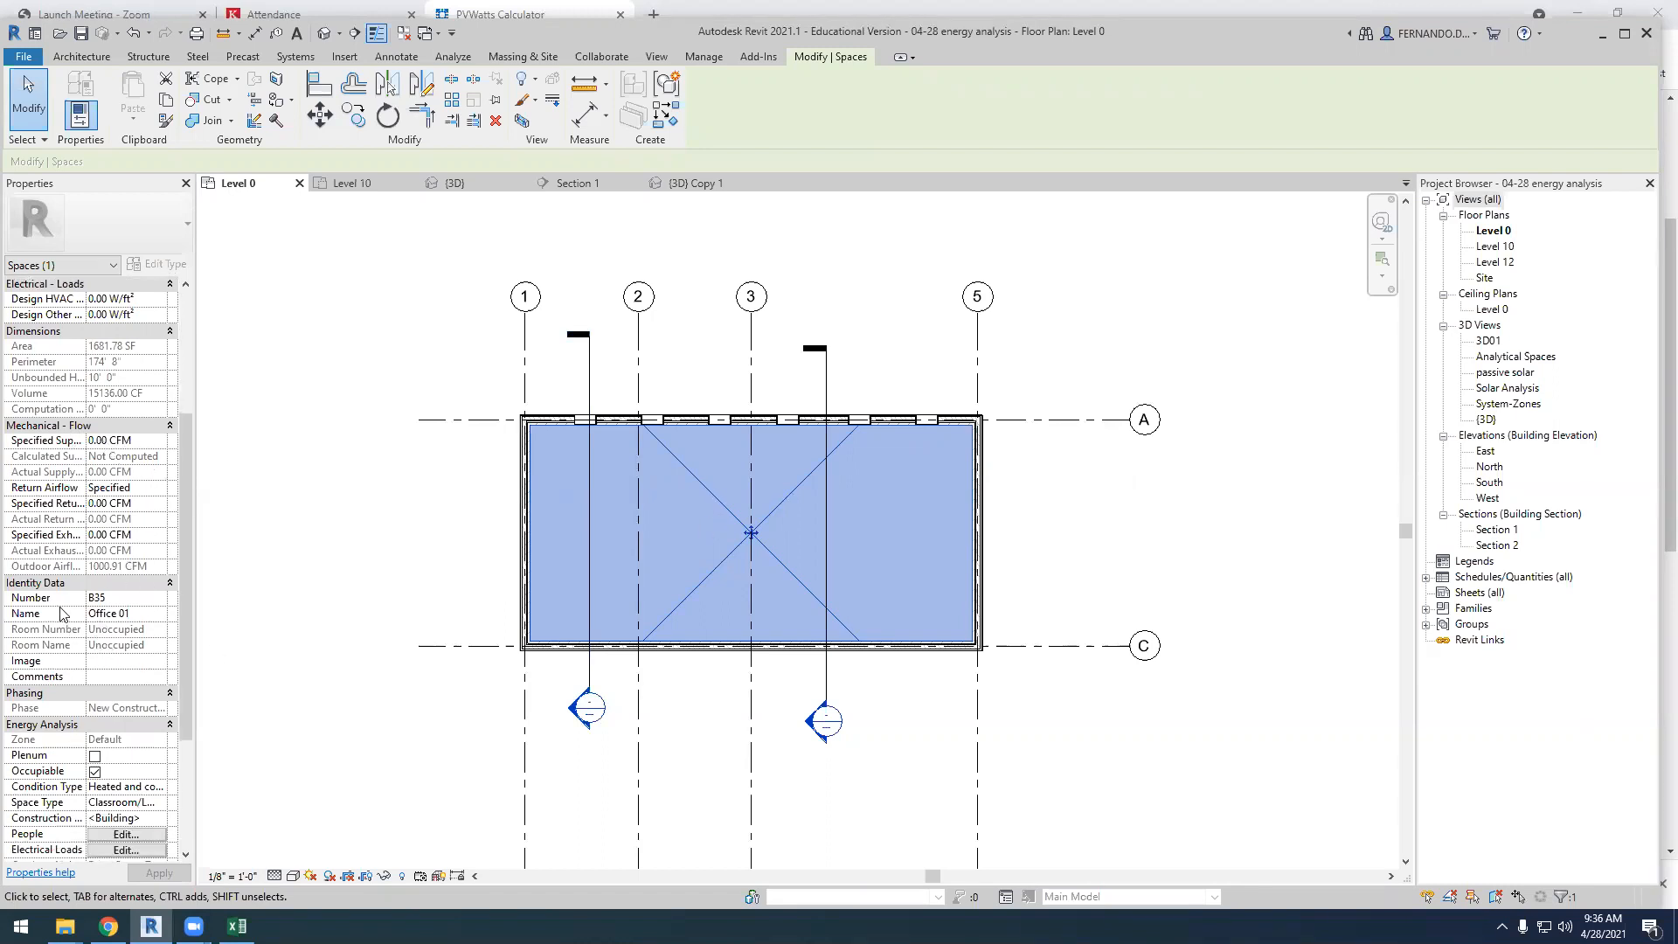
{"action": "scroll", "coordinate": [144, 568], "scroll_direction": "down", "scroll_amount": 1}
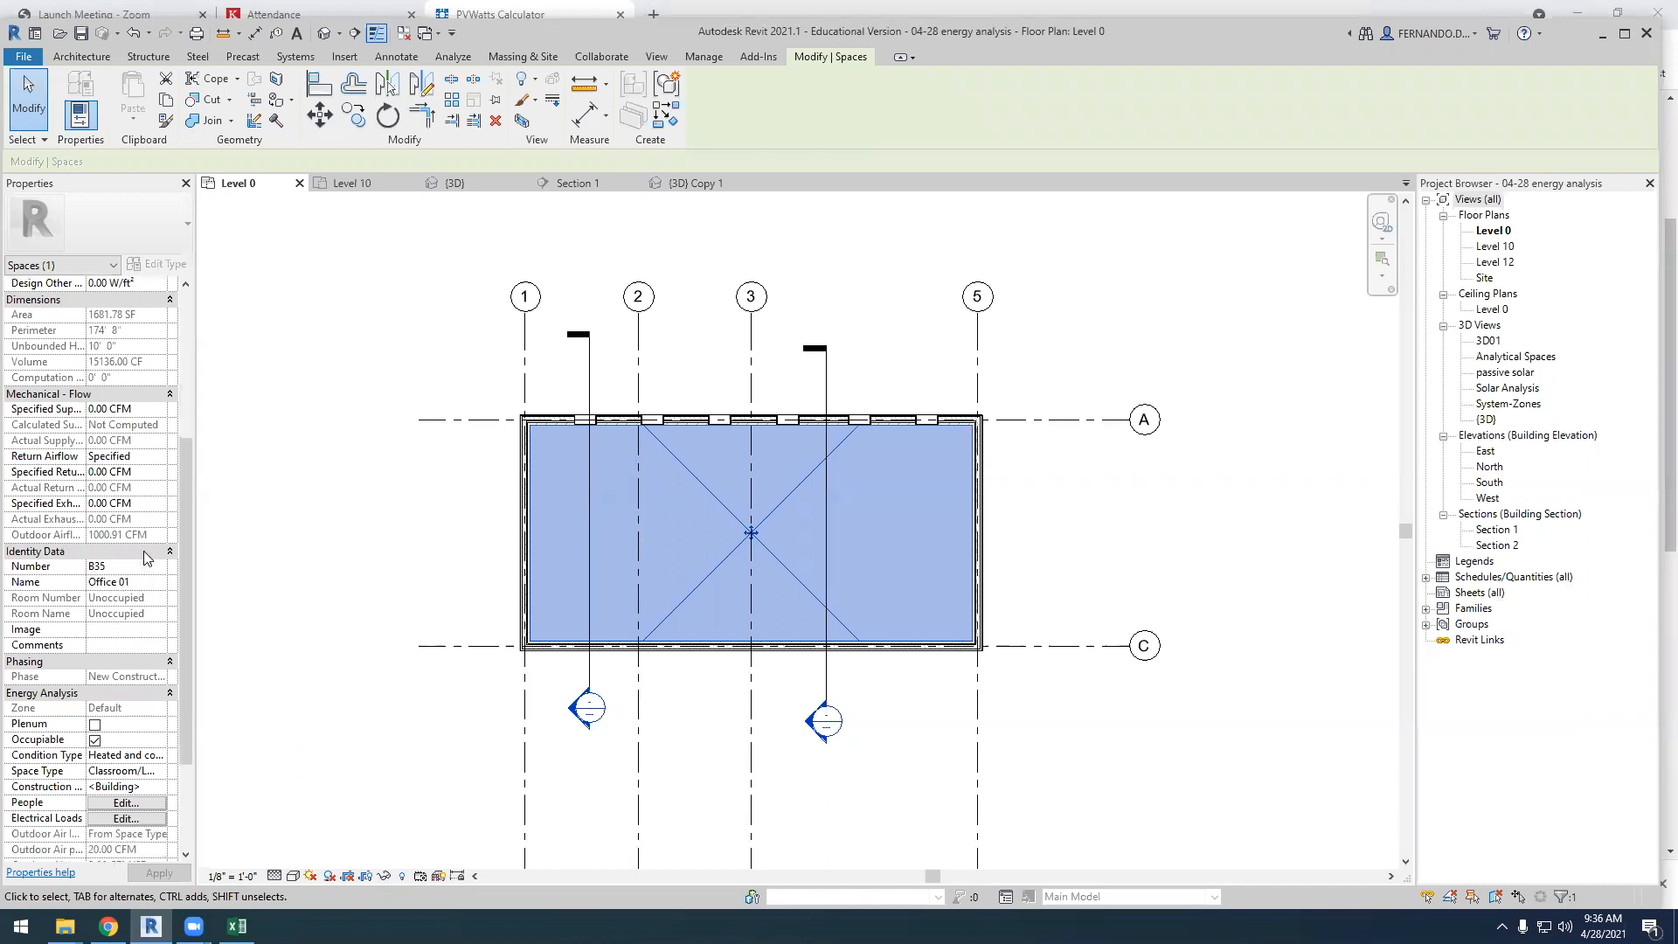
{"action": "scroll", "coordinate": [132, 577], "scroll_direction": "down", "scroll_amount": 2}
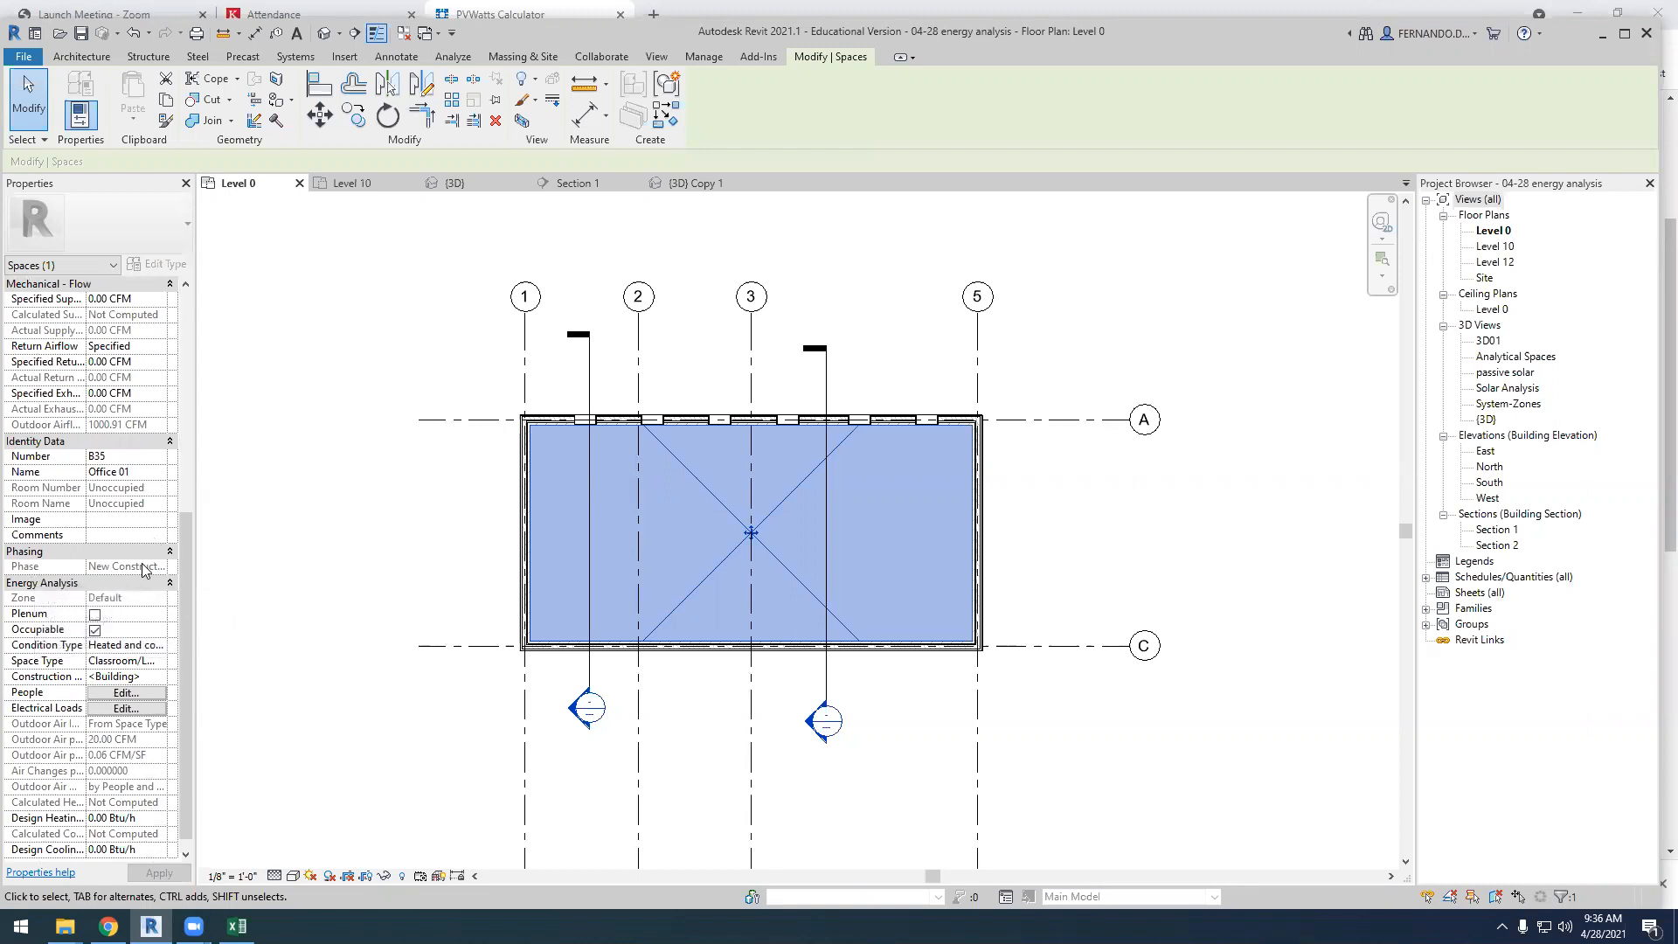
Try the Plenum option on the Office 01 space, turn it back off, and mark the space as Occupiable again
{"action": "left_click", "coordinate": [95, 615]}
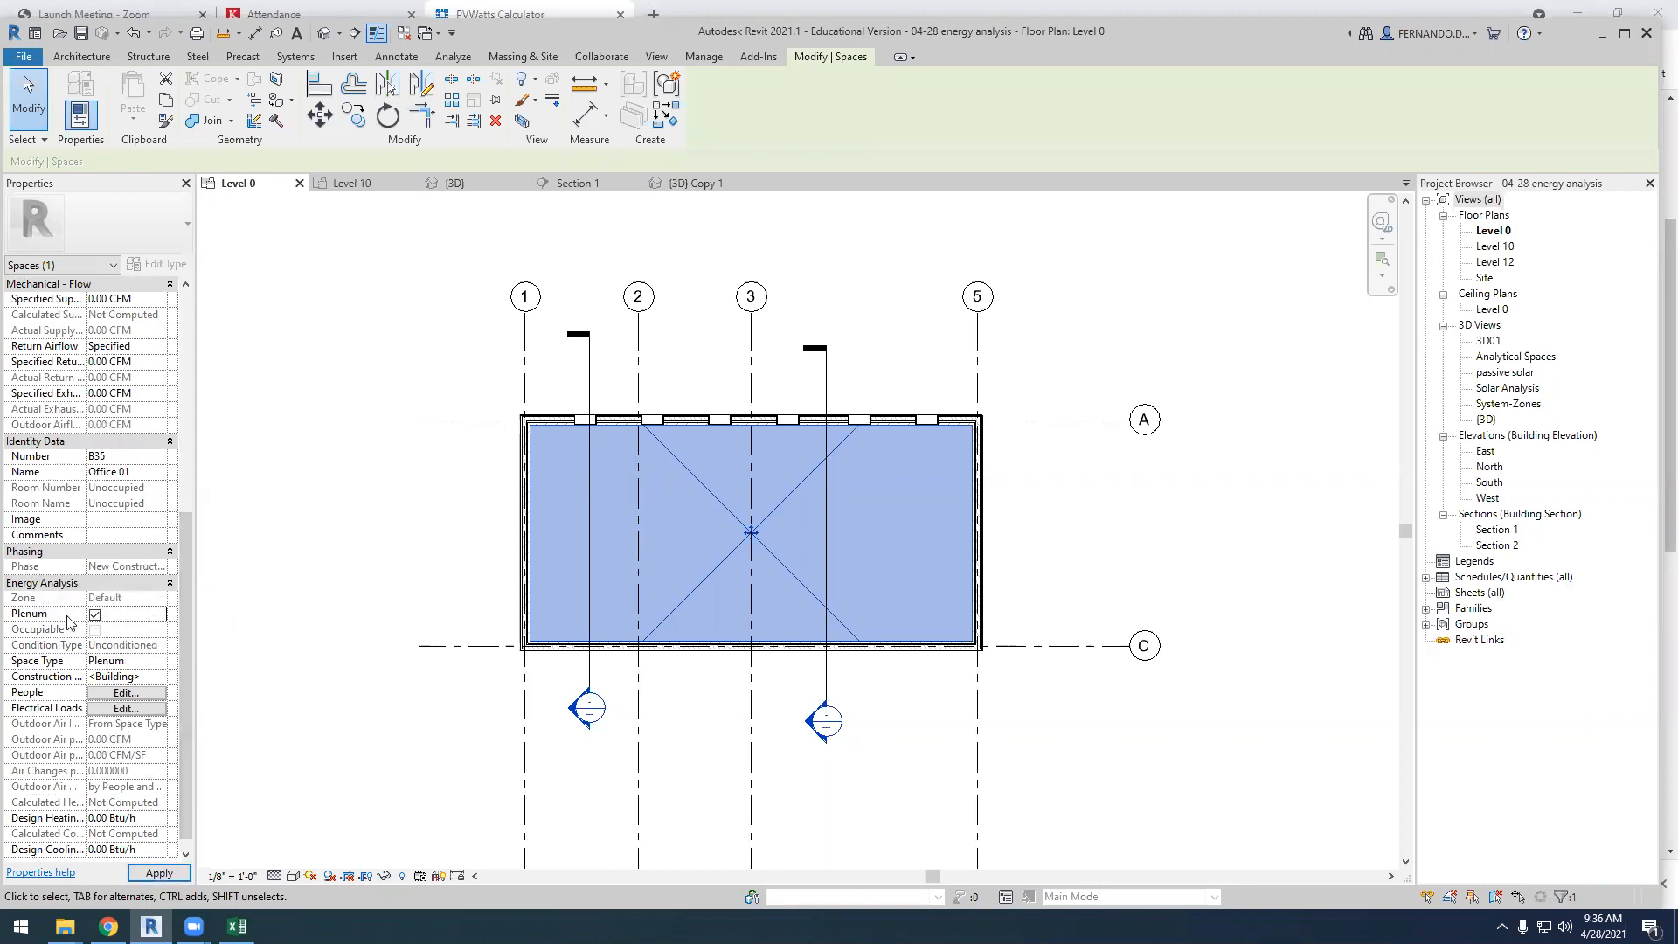
{"action": "left_click", "coordinate": [95, 614]}
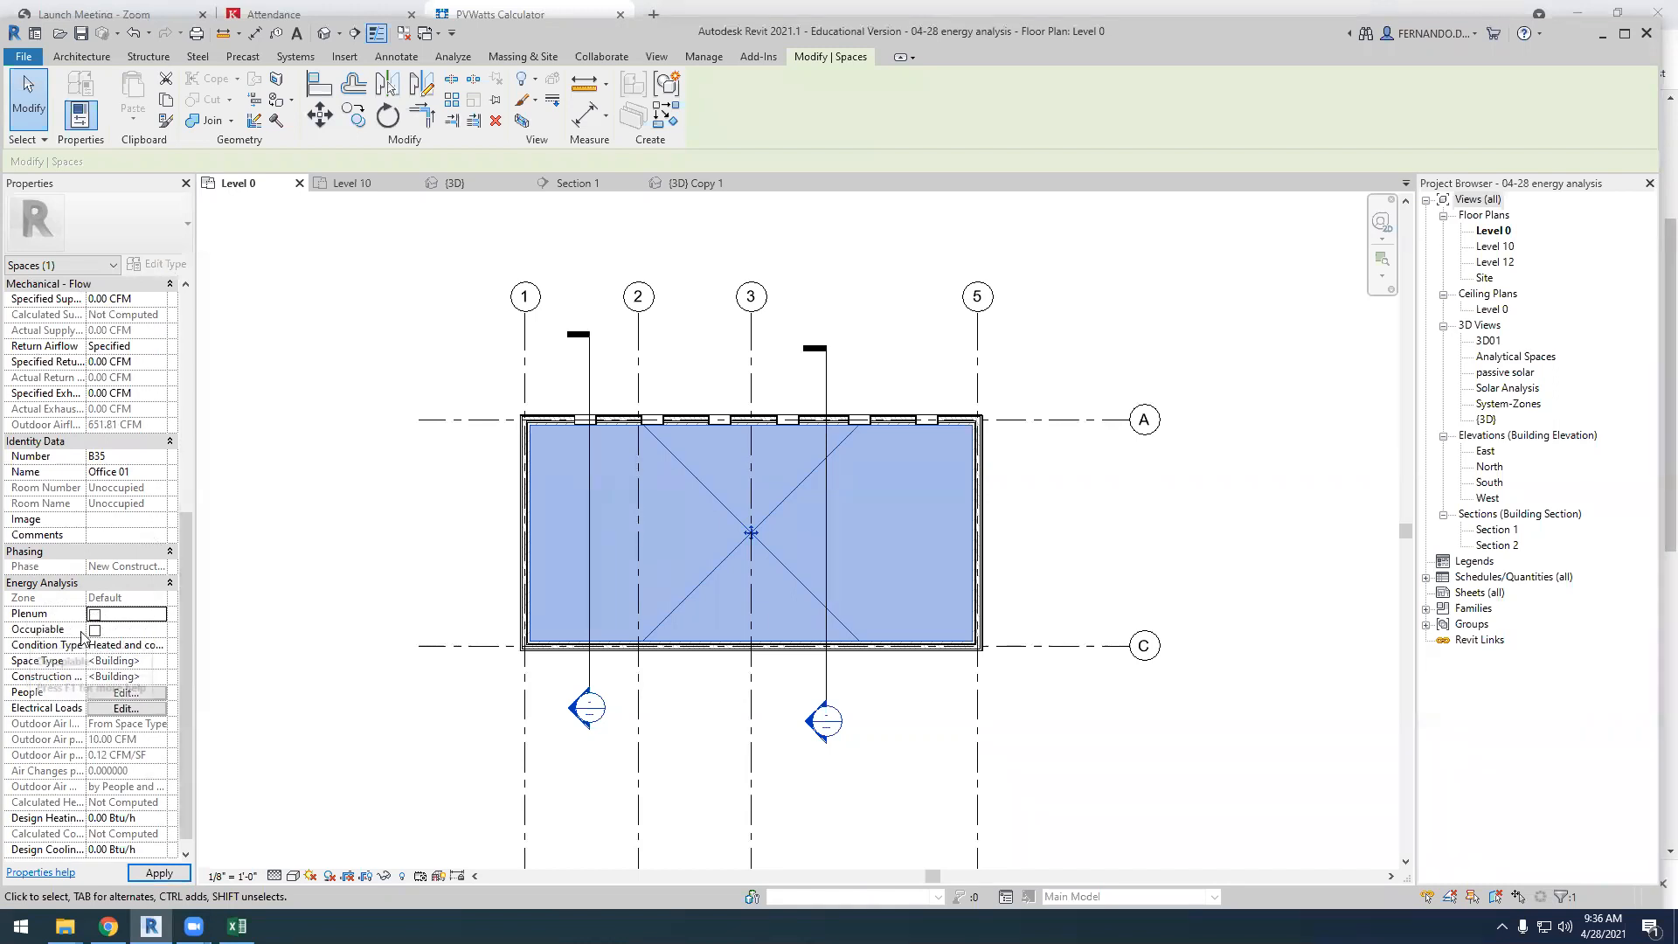
{"action": "left_click", "coordinate": [95, 630]}
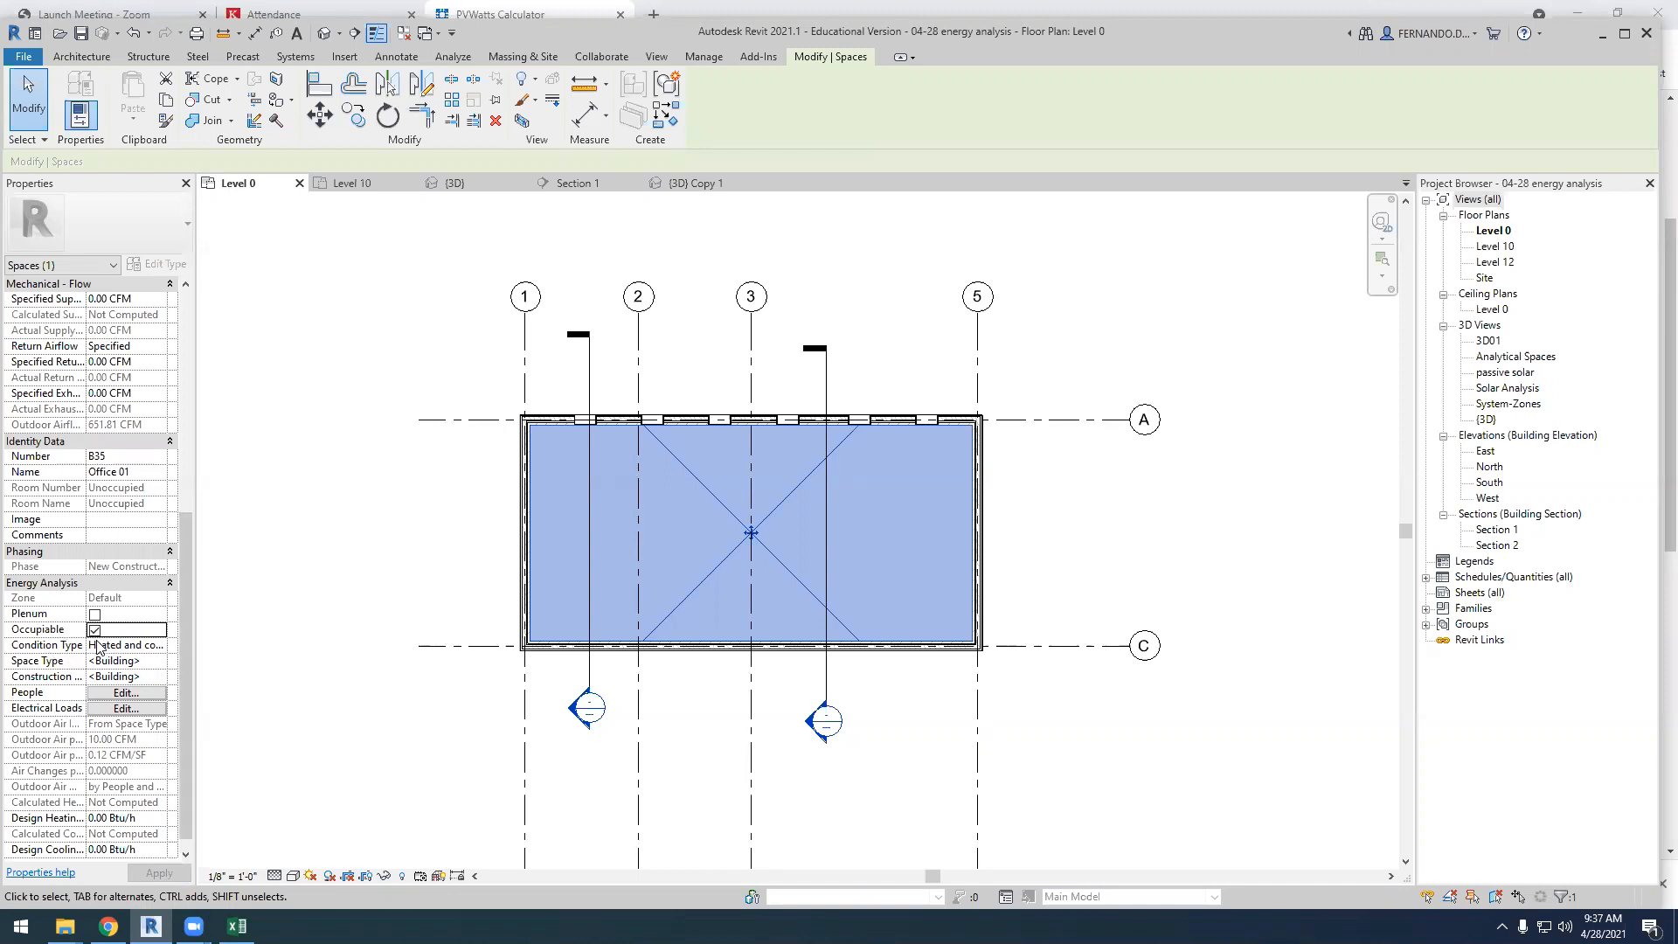
Set the Office 01 space's condition type to Heated and cooled
{"action": "left_click", "coordinate": [131, 650]}
{"action": "left_click", "coordinate": [161, 647]}
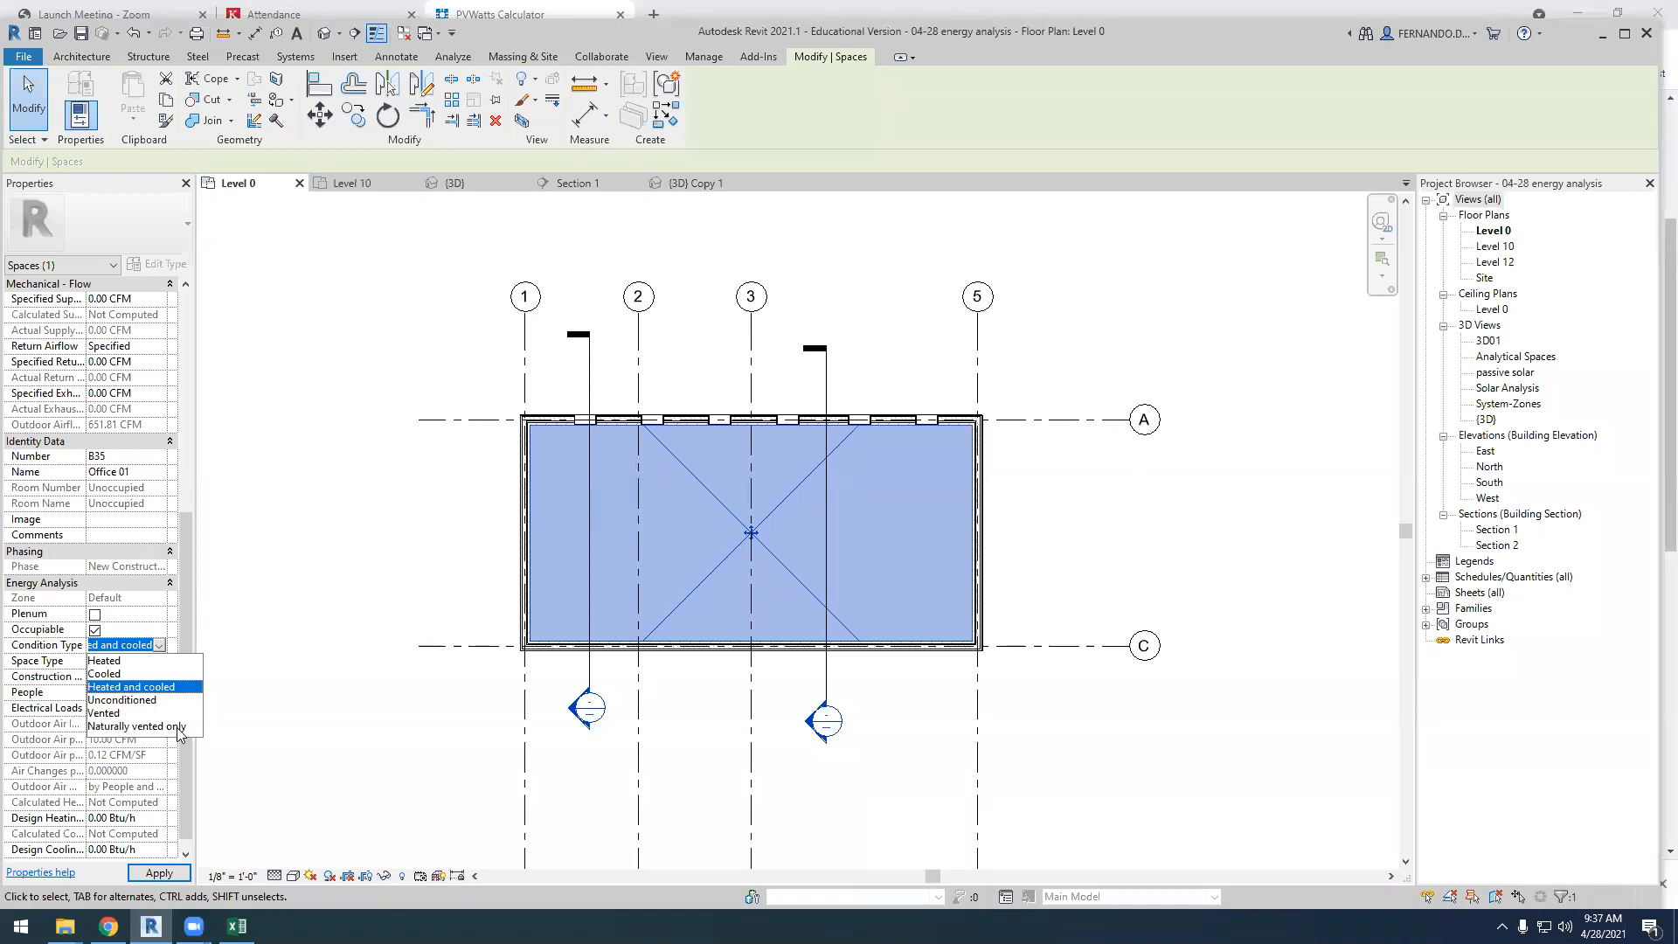
{"action": "left_click", "coordinate": [149, 688]}
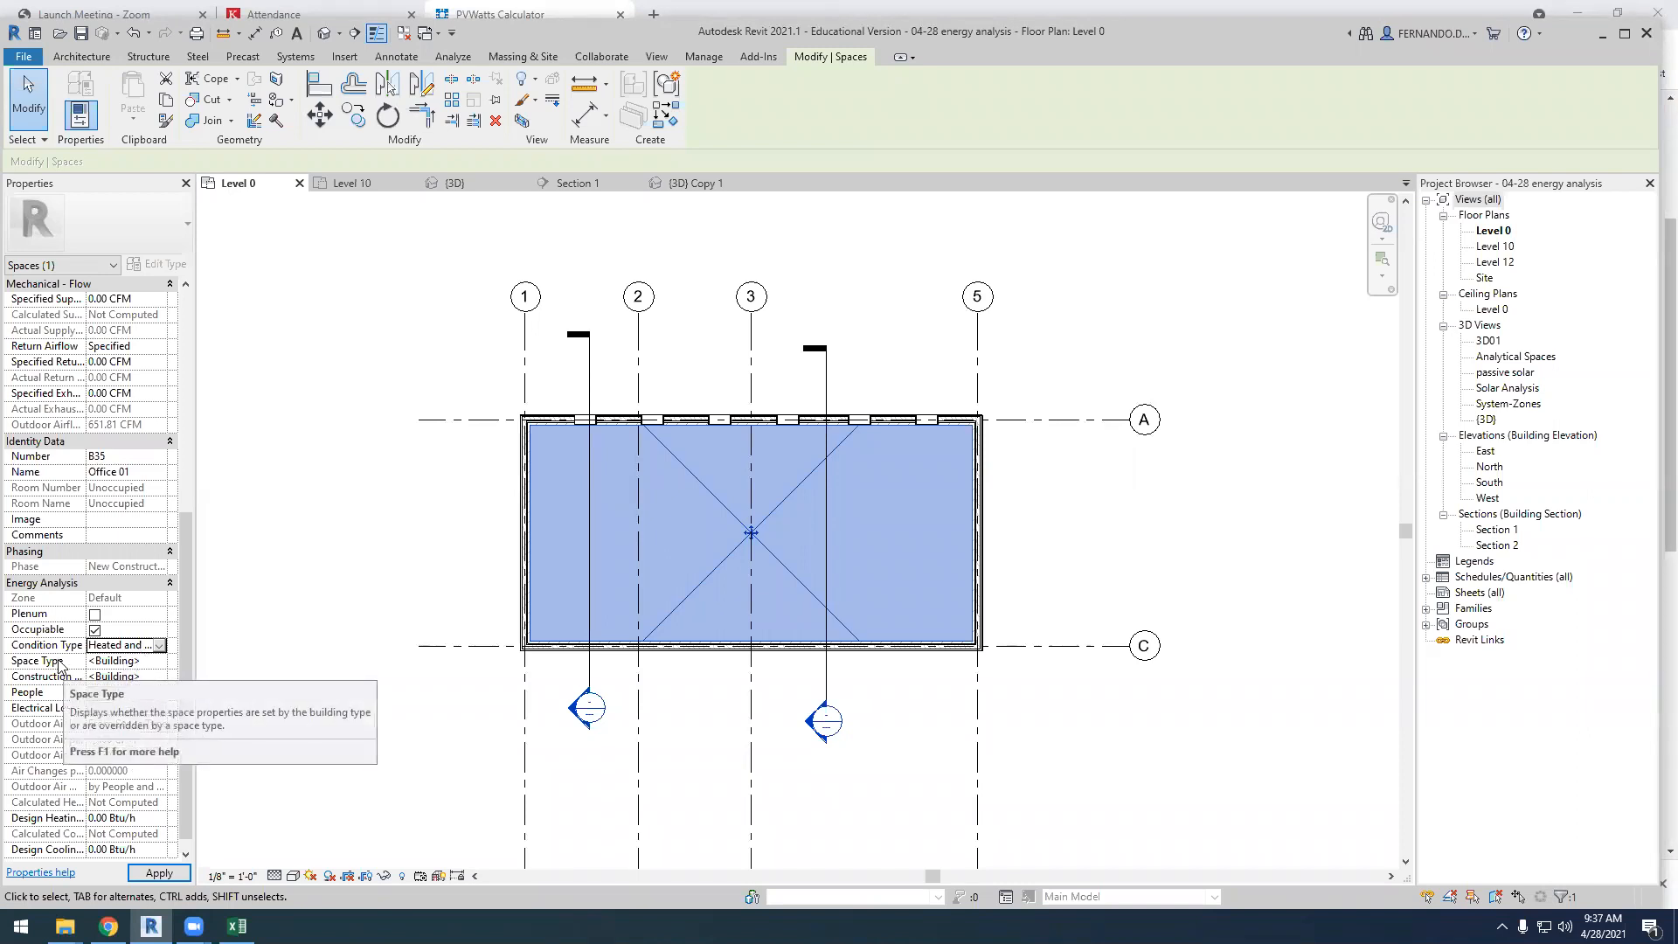
Open the space type settings for the Office 01 space and choose Classroom/Lecture/Training
{"action": "left_click", "coordinate": [158, 661]}
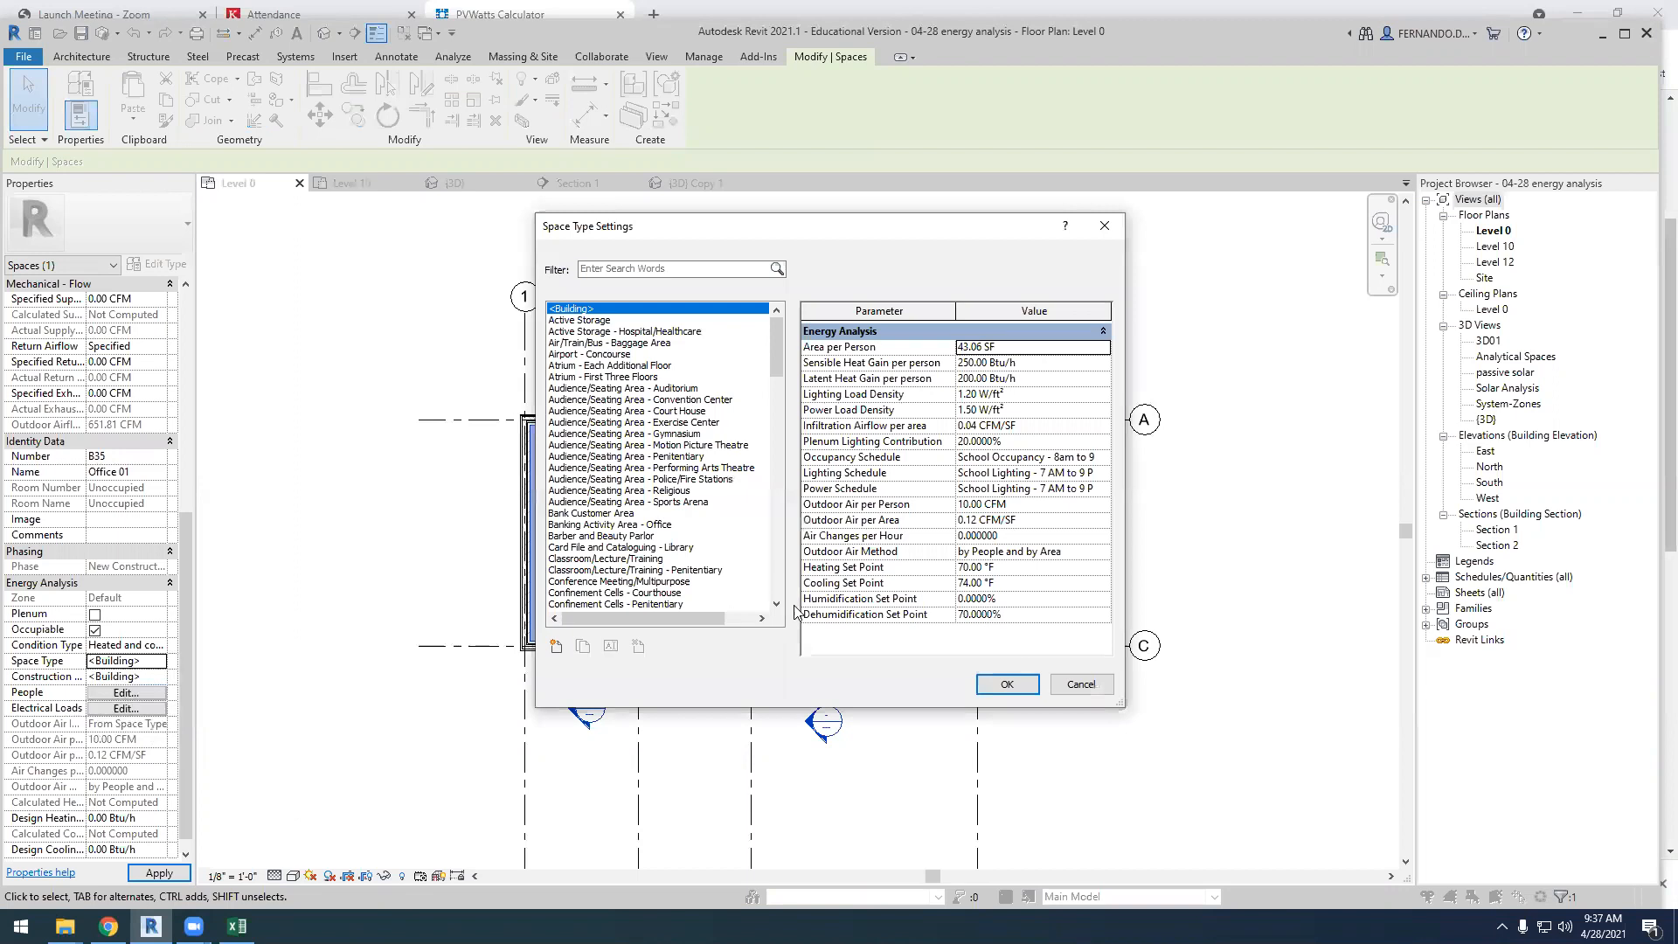
{"action": "scroll", "coordinate": [665, 448], "scroll_direction": "down", "scroll_amount": 1}
{"action": "scroll", "coordinate": [664, 449], "scroll_direction": "up", "scroll_amount": 1}
{"action": "left_click_drag", "start_coordinate": [773, 344], "coordinate": [769, 367]}
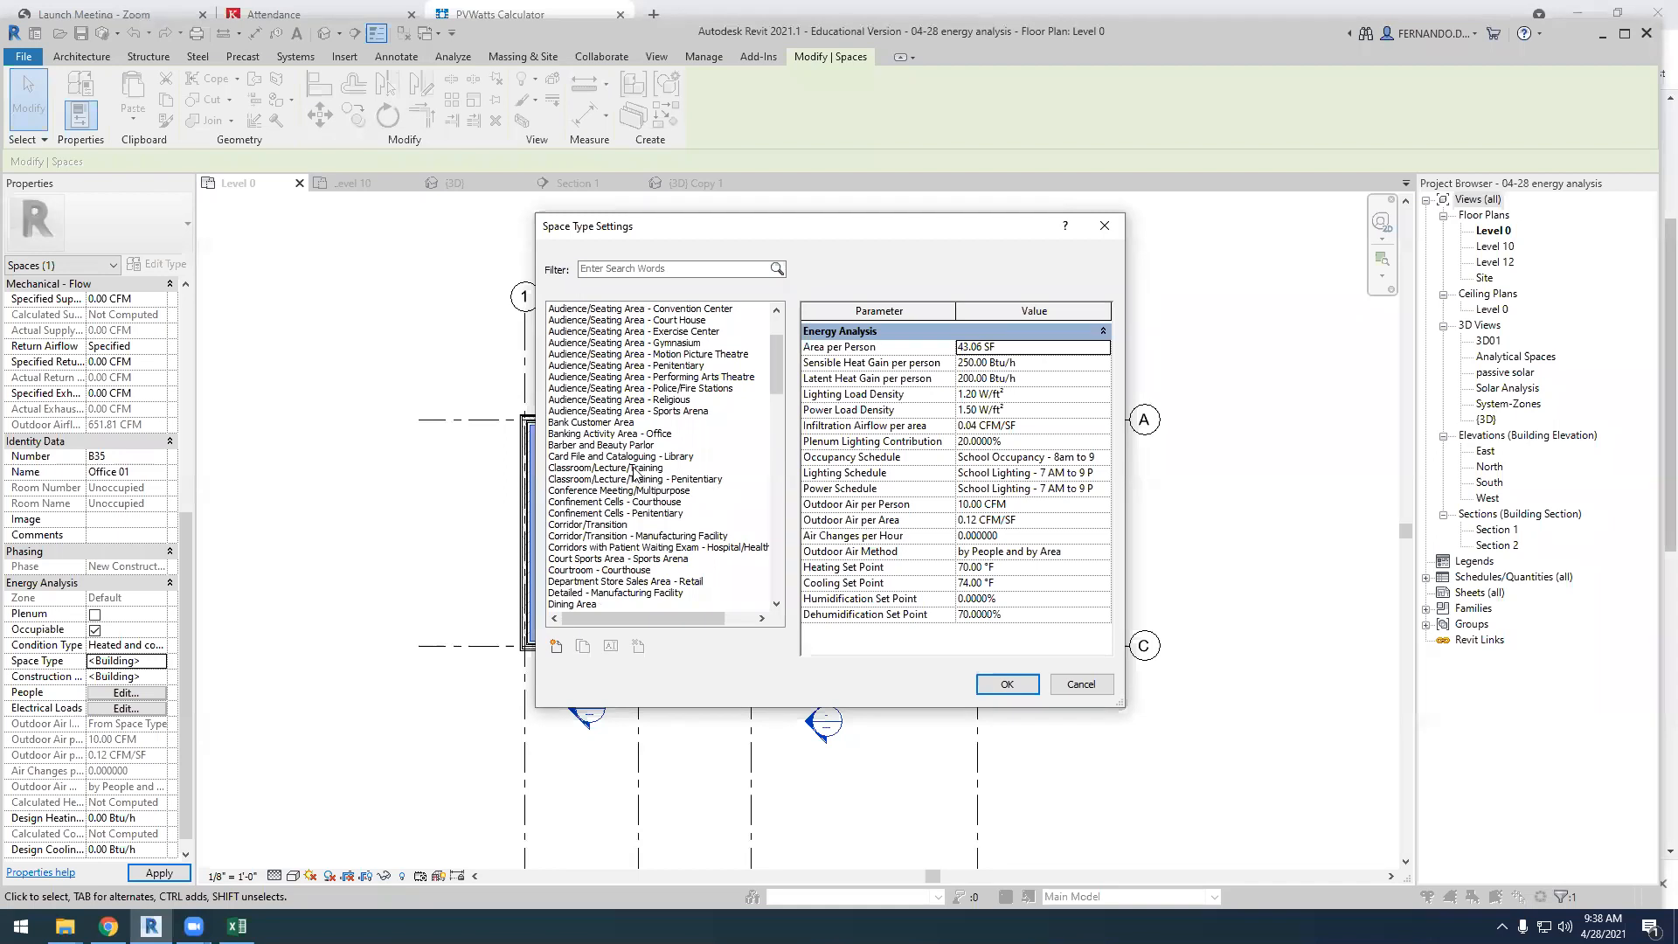
{"action": "left_click", "coordinate": [605, 468]}
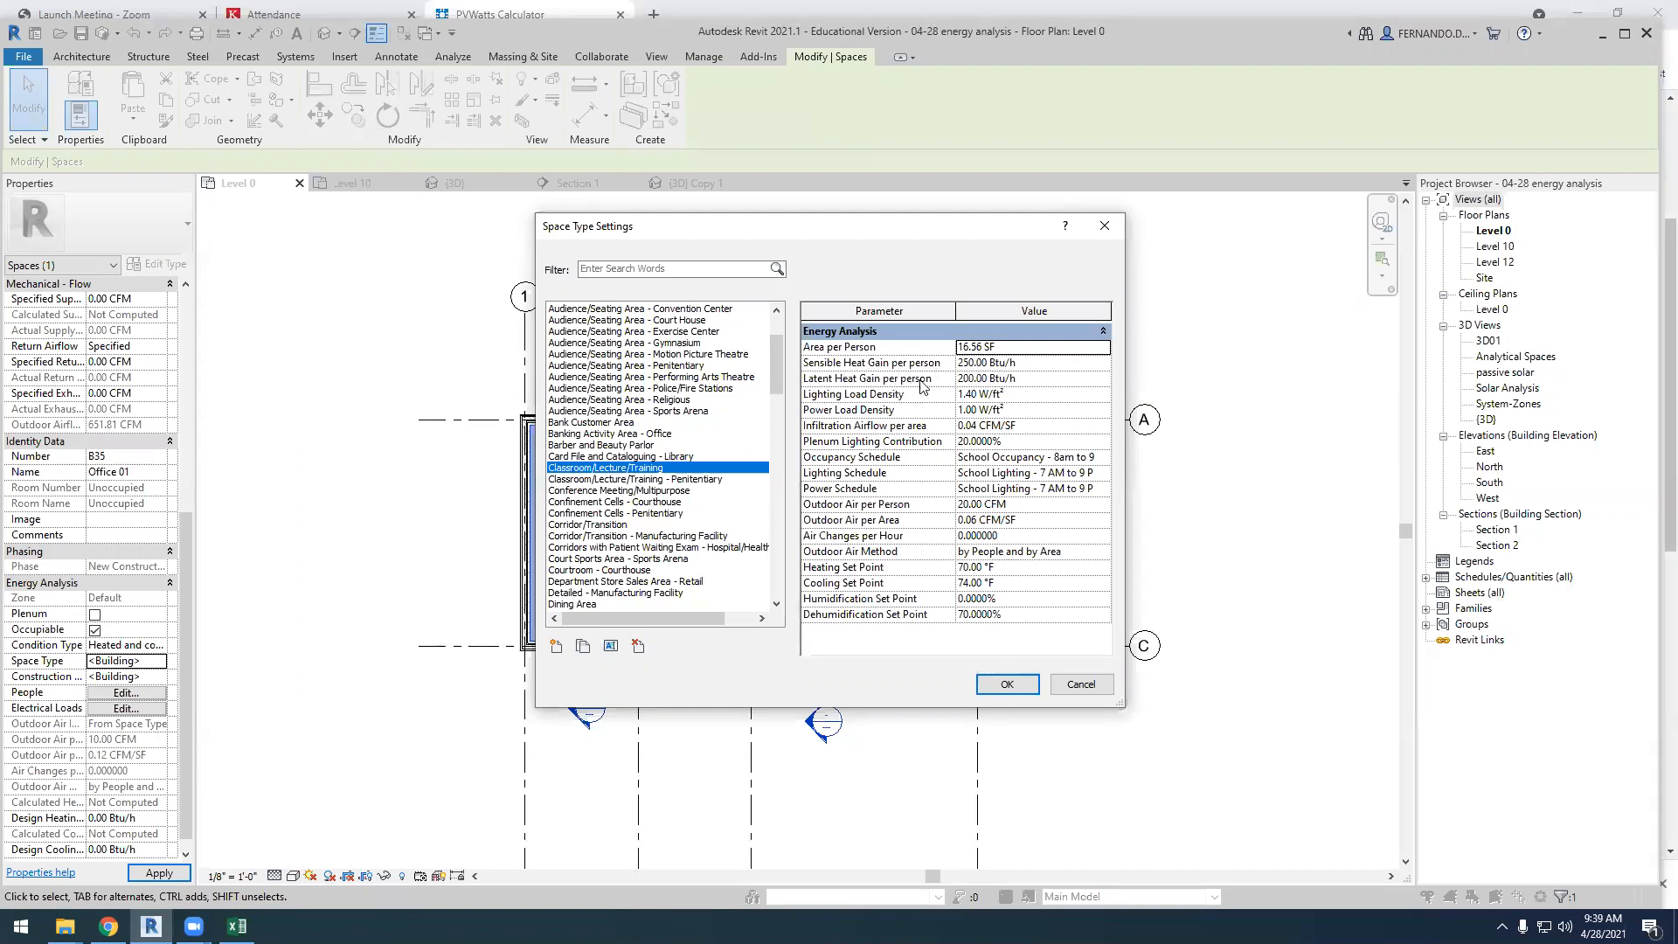
Examine the sensible and latent heat gain per person for the Classroom/Lecture/Training space type
{"action": "left_click", "coordinate": [1020, 383]}
{"action": "left_click", "coordinate": [981, 378]}
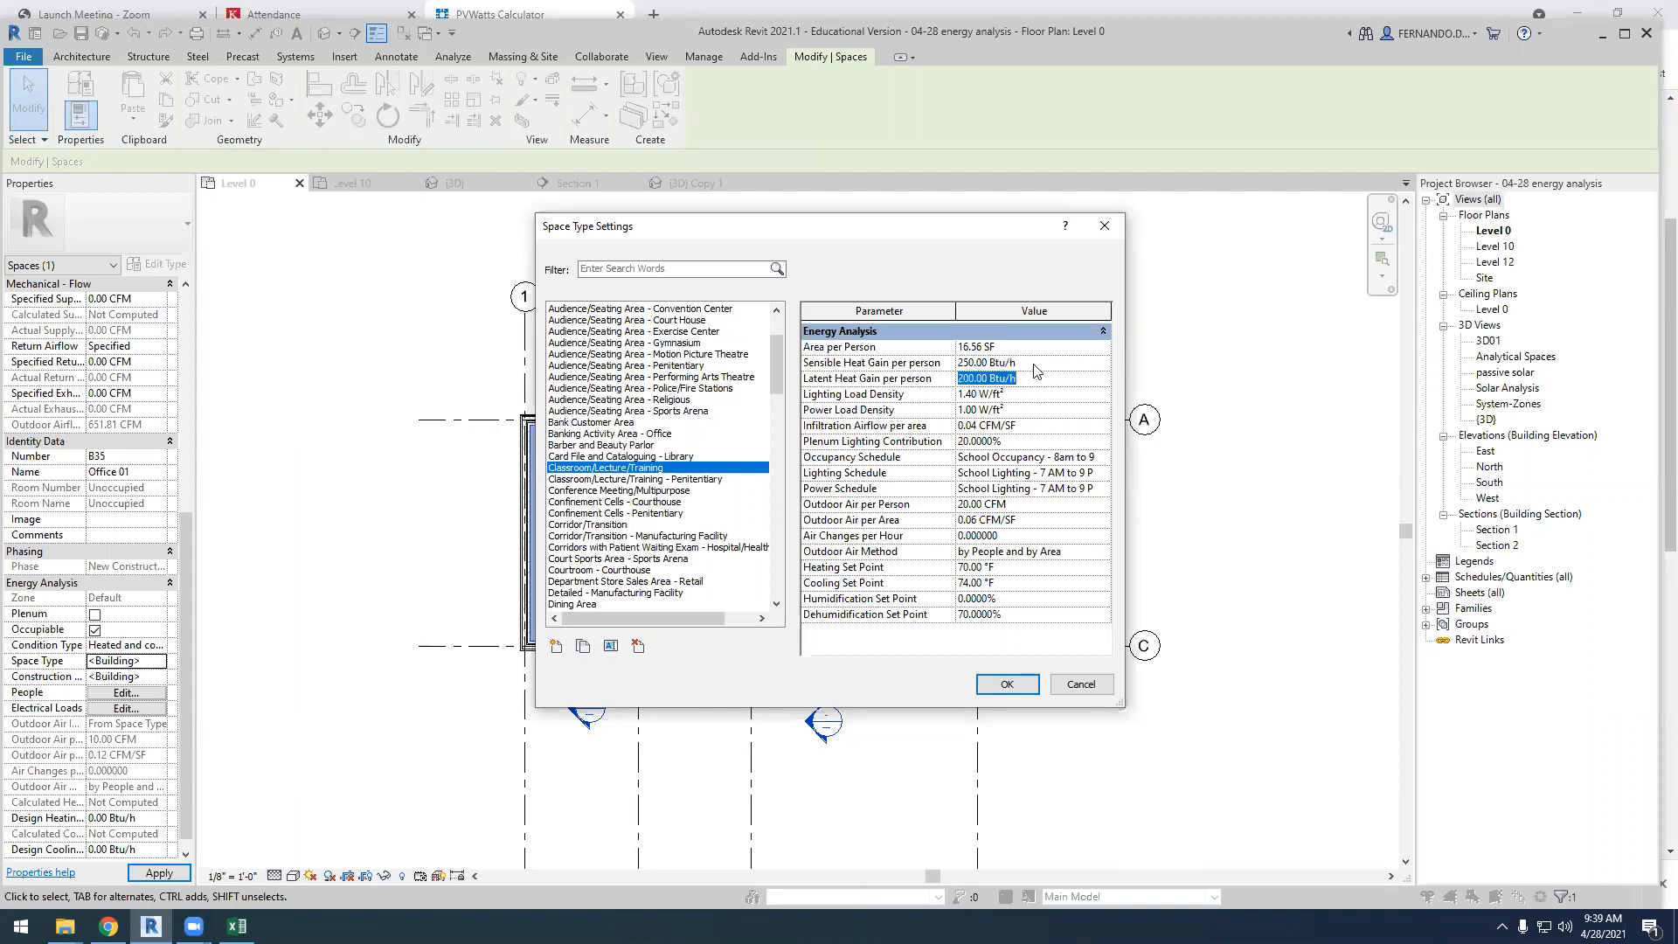
{"action": "left_click", "coordinate": [1034, 364]}
{"action": "left_click", "coordinate": [1030, 378]}
Compare the energy parameters of other space types, including Fire Station Engine Room, Lobby - Religious Buildings, Supermarket Sales Area - Retail and Reception/Waiting - Hotel
{"action": "left_click_drag", "start_coordinate": [773, 381], "coordinate": [776, 463]}
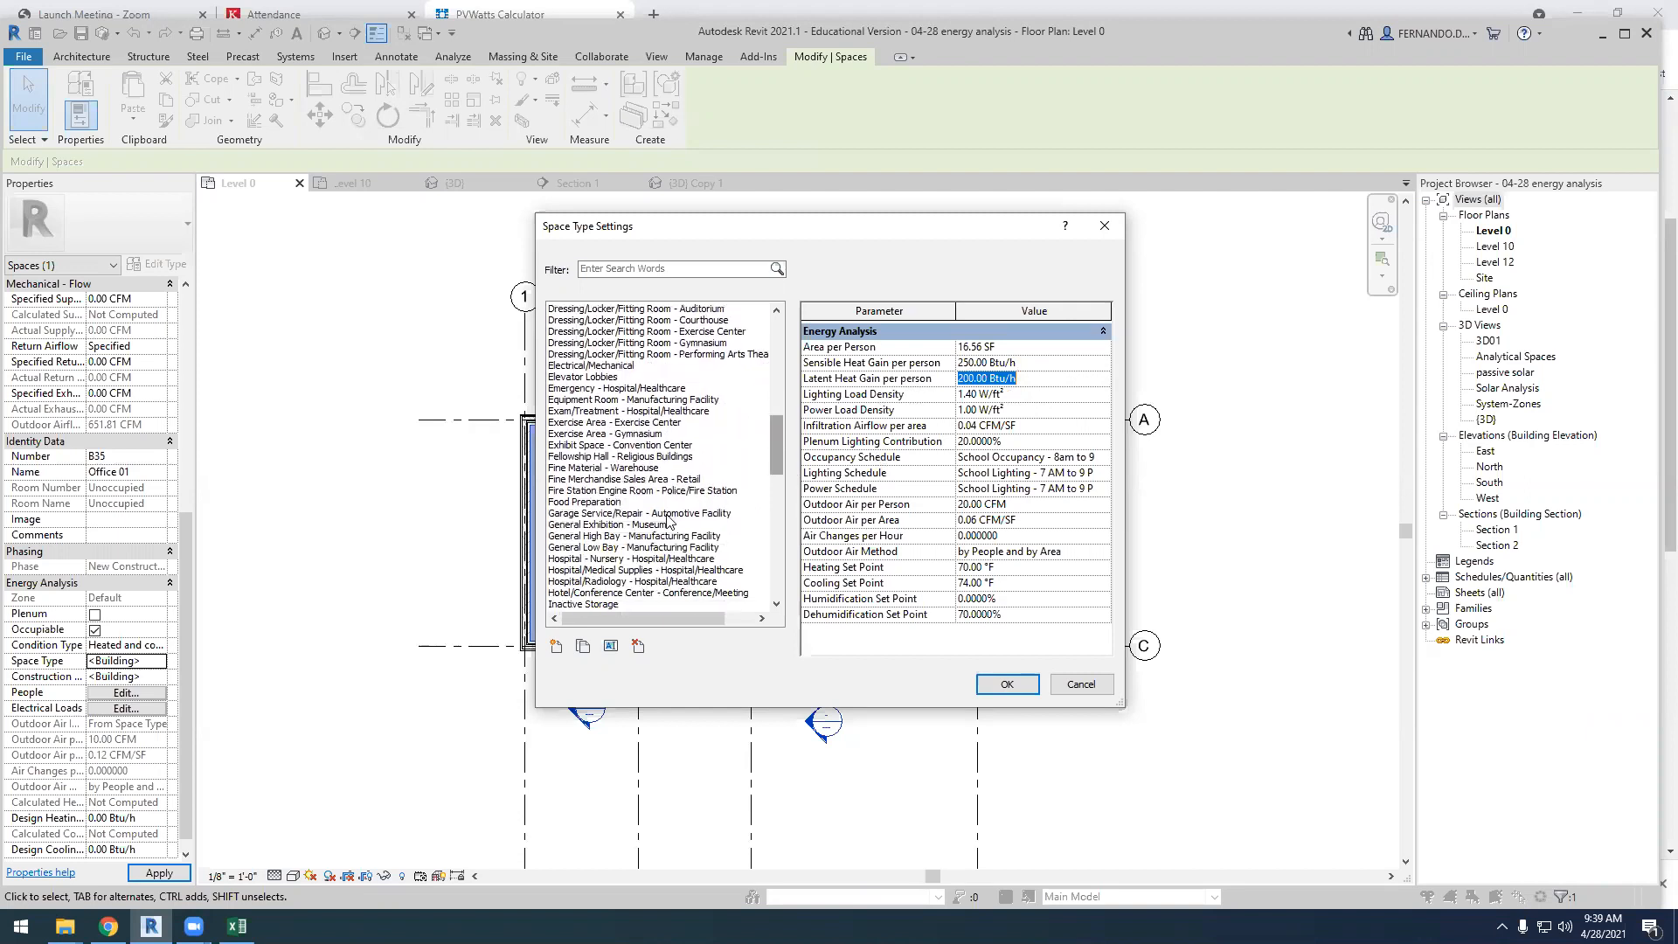
{"action": "left_click", "coordinate": [607, 491]}
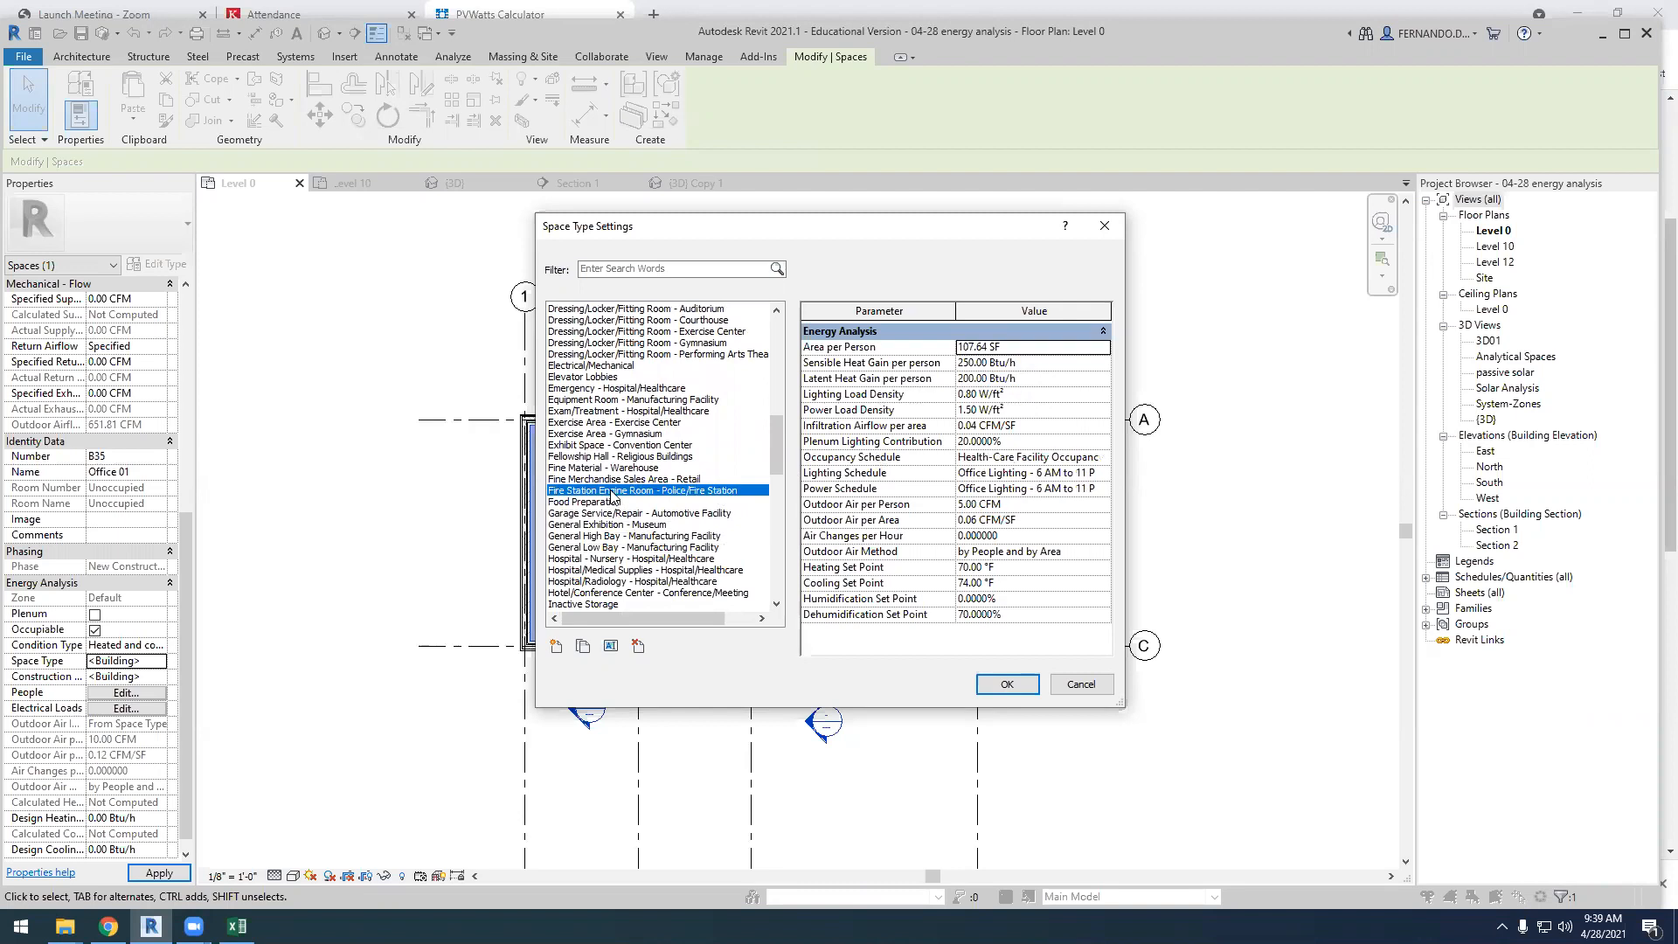
{"action": "scroll", "coordinate": [641, 553], "scroll_direction": "down", "scroll_amount": 2}
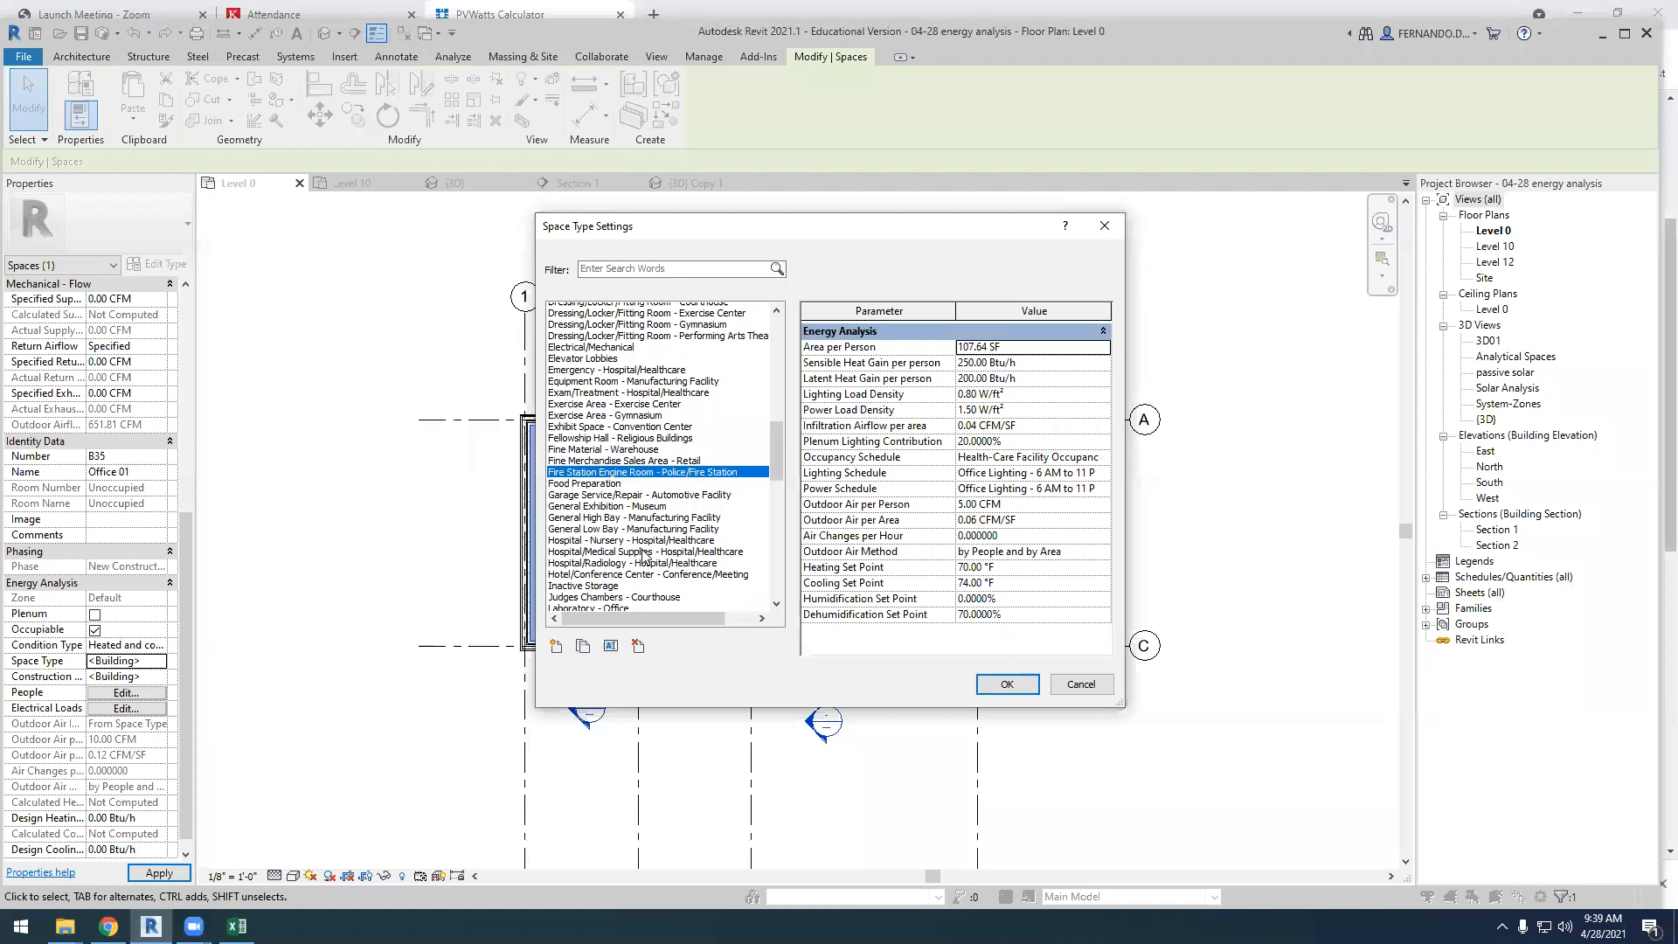
{"action": "scroll", "coordinate": [640, 553], "scroll_direction": "down", "scroll_amount": 4}
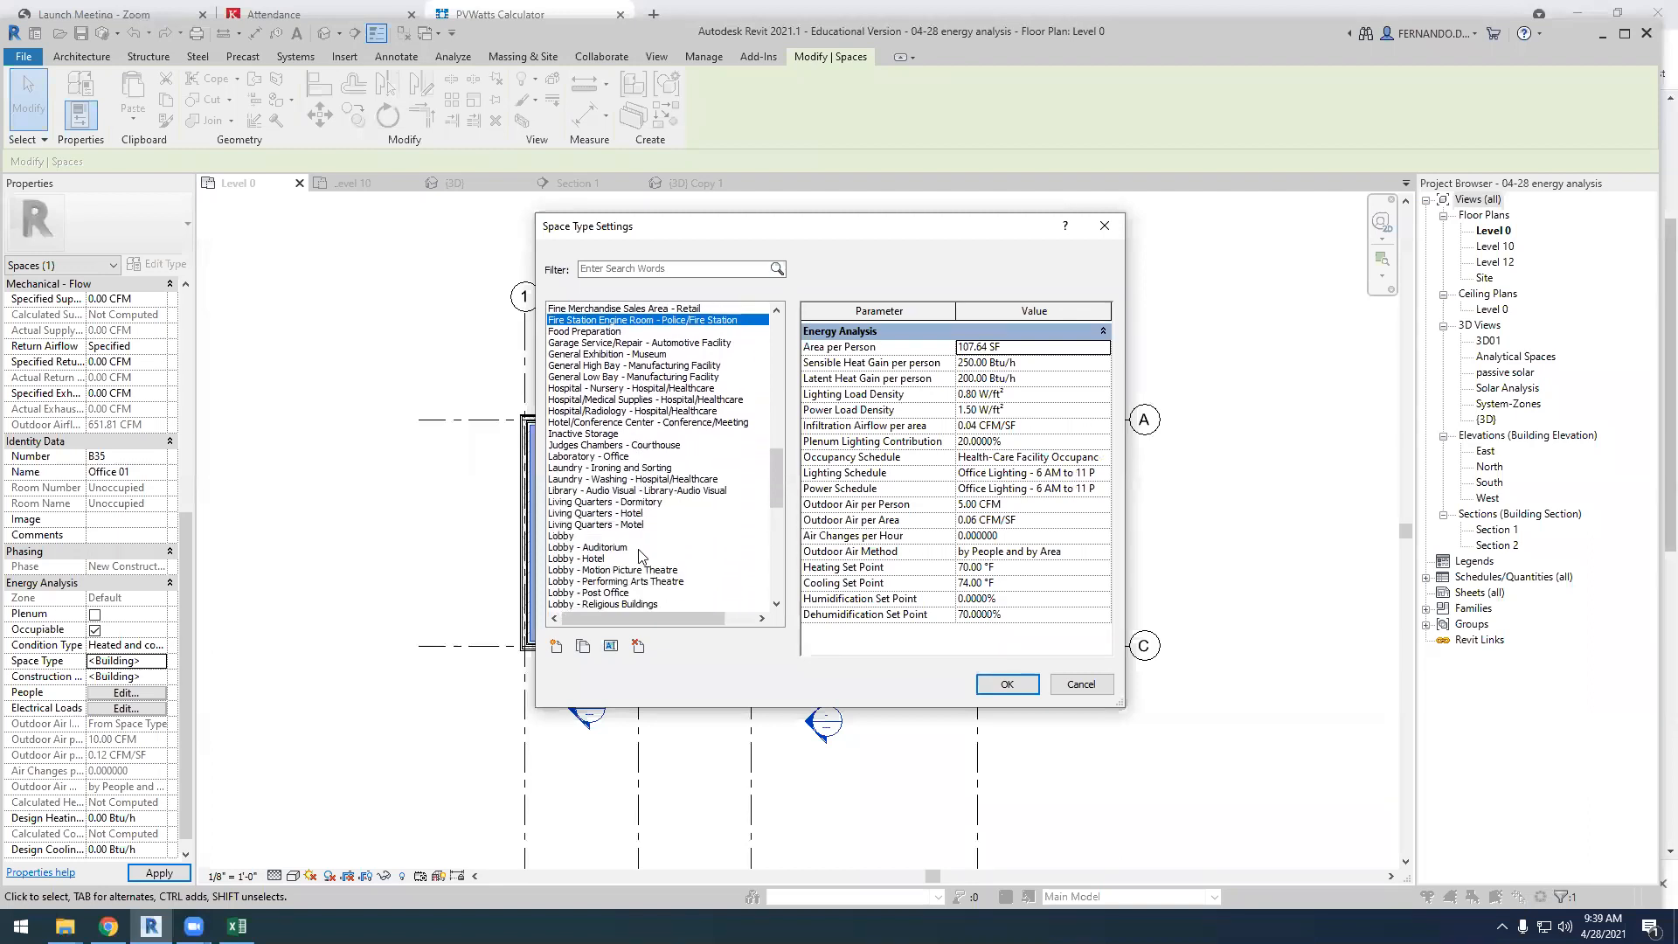
{"action": "left_click", "coordinate": [635, 571]}
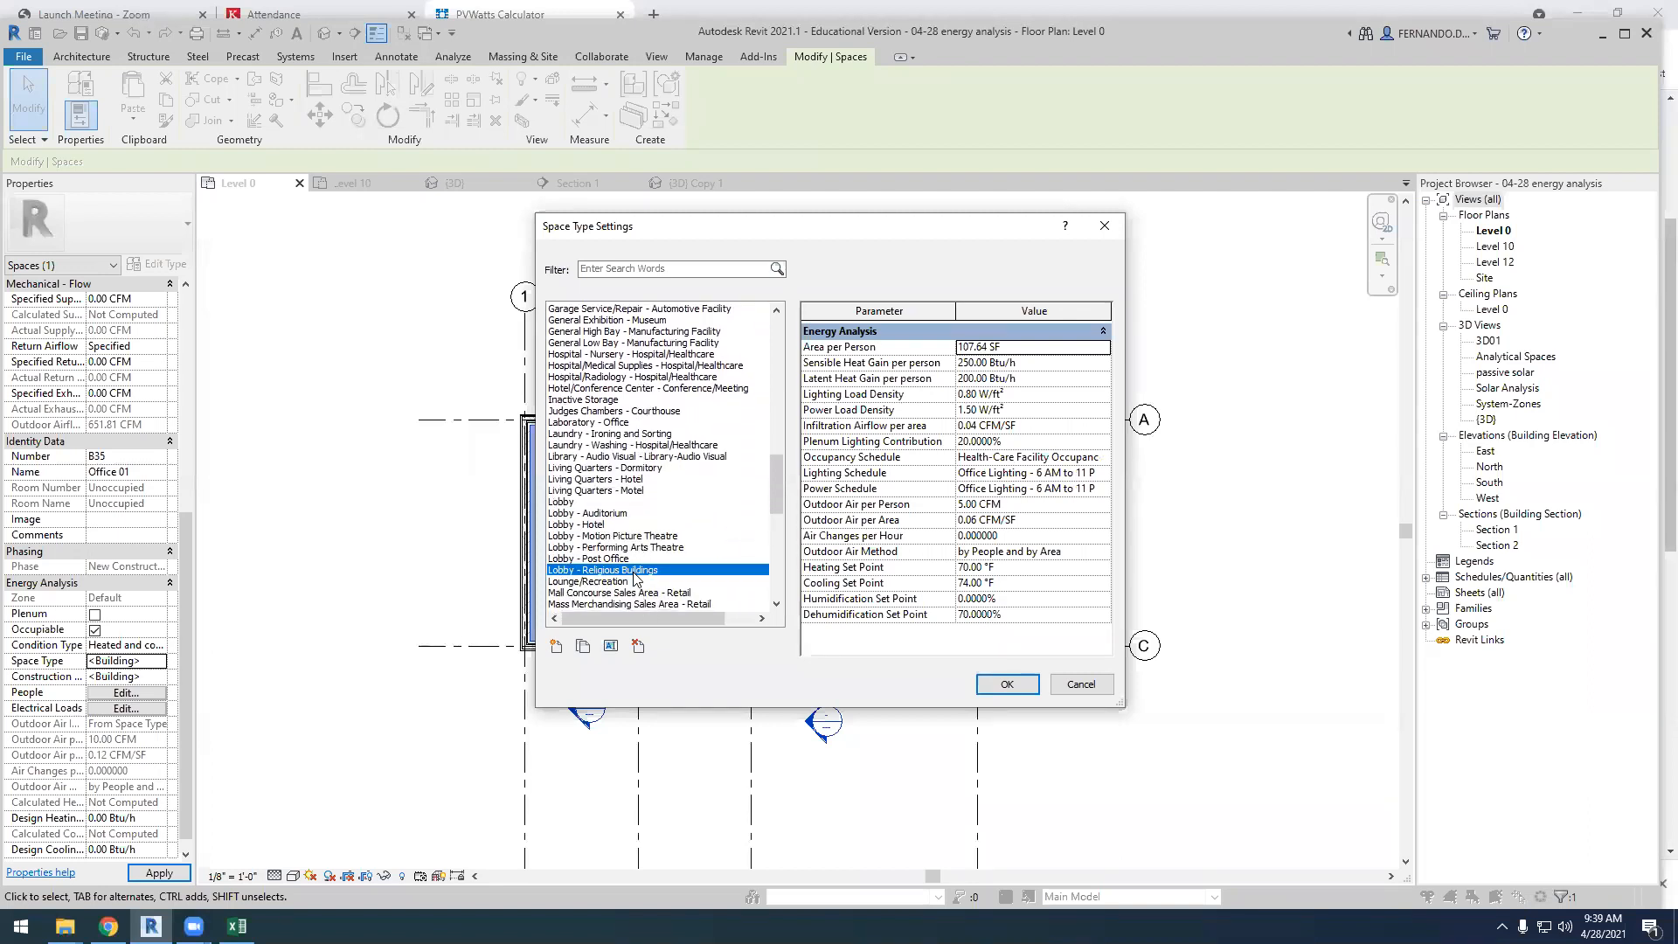
{"action": "scroll", "coordinate": [635, 573], "scroll_direction": "down", "scroll_amount": 8}
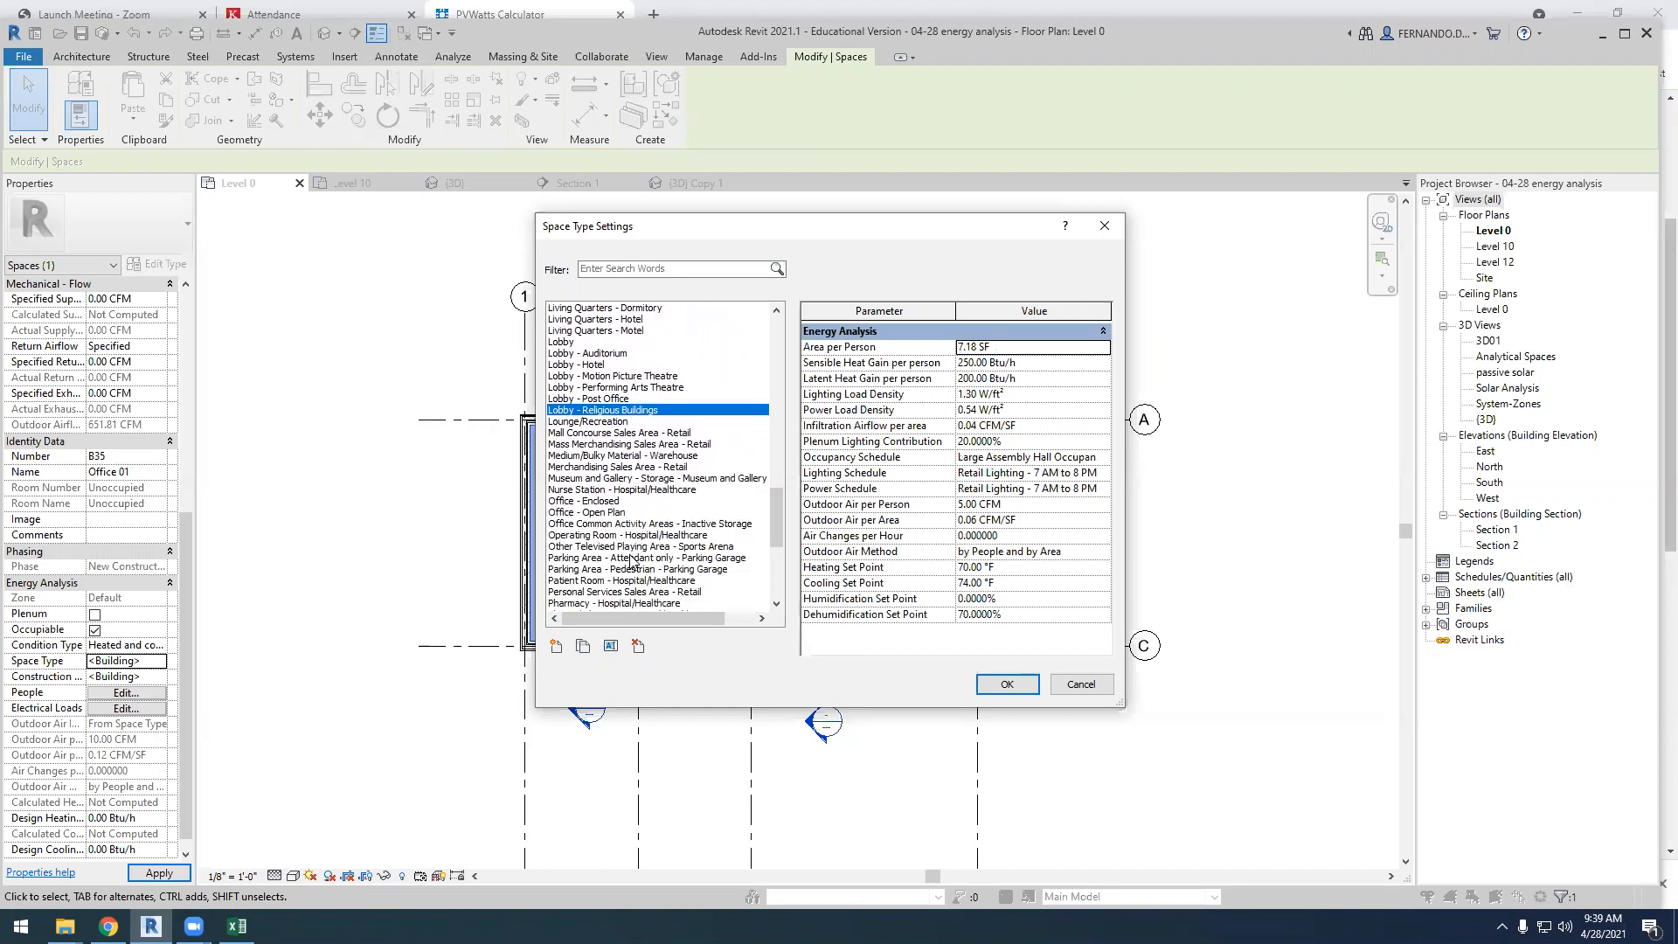
{"action": "scroll", "coordinate": [631, 560], "scroll_direction": "down", "scroll_amount": 2}
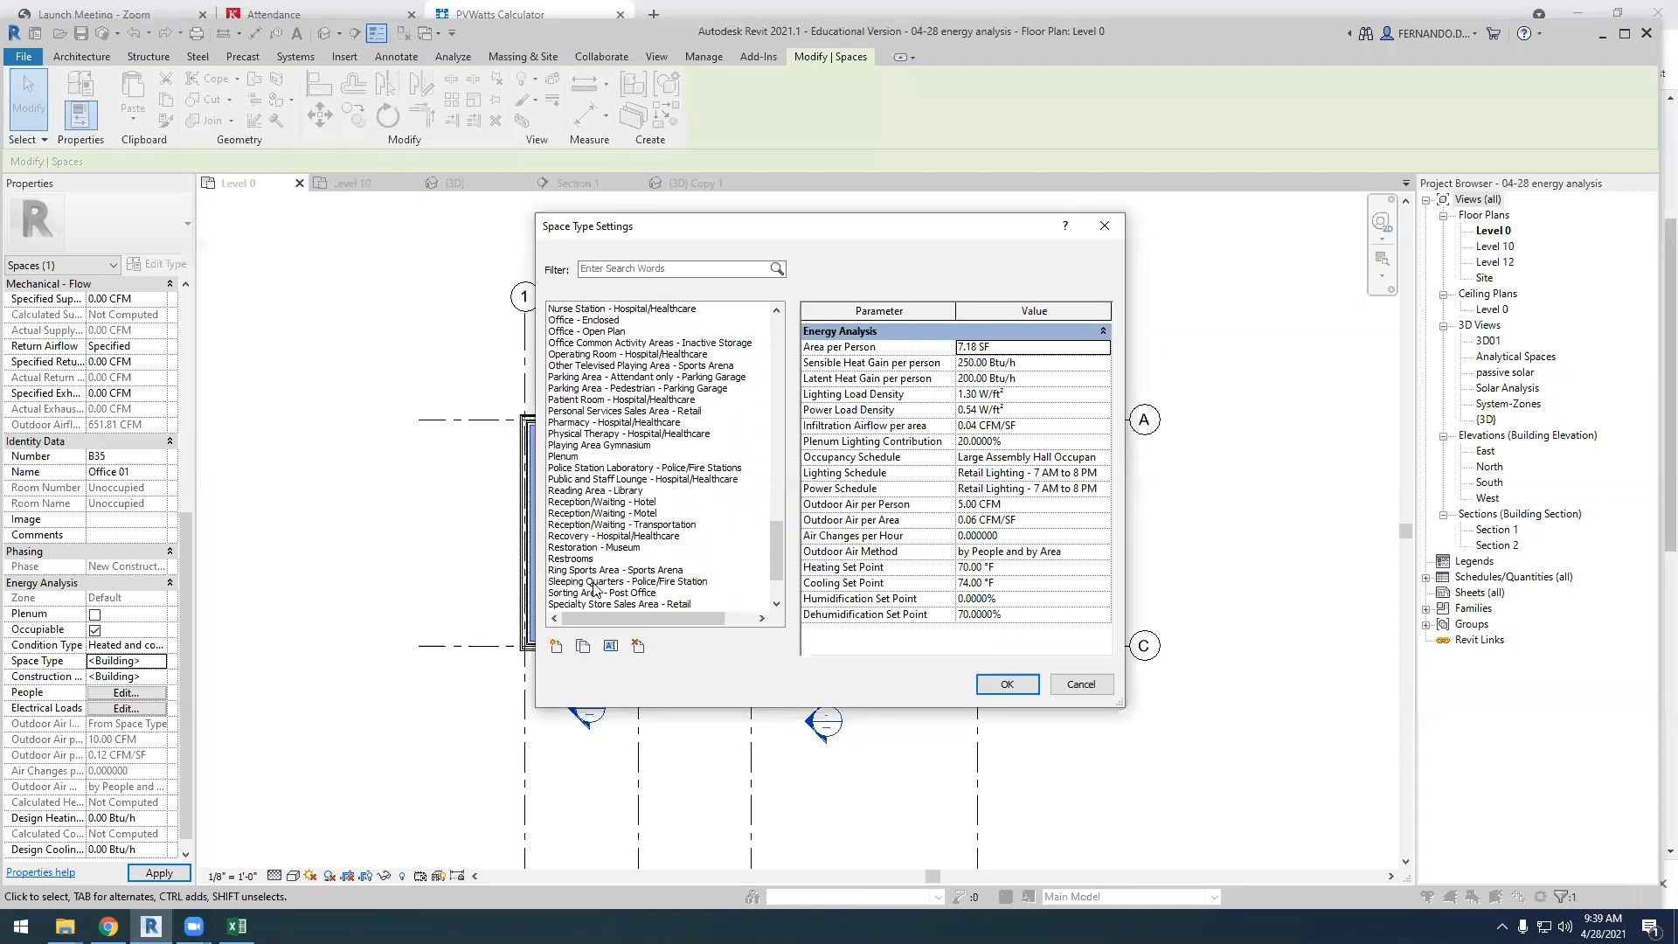
{"action": "scroll", "coordinate": [593, 588], "scroll_direction": "down", "scroll_amount": 2}
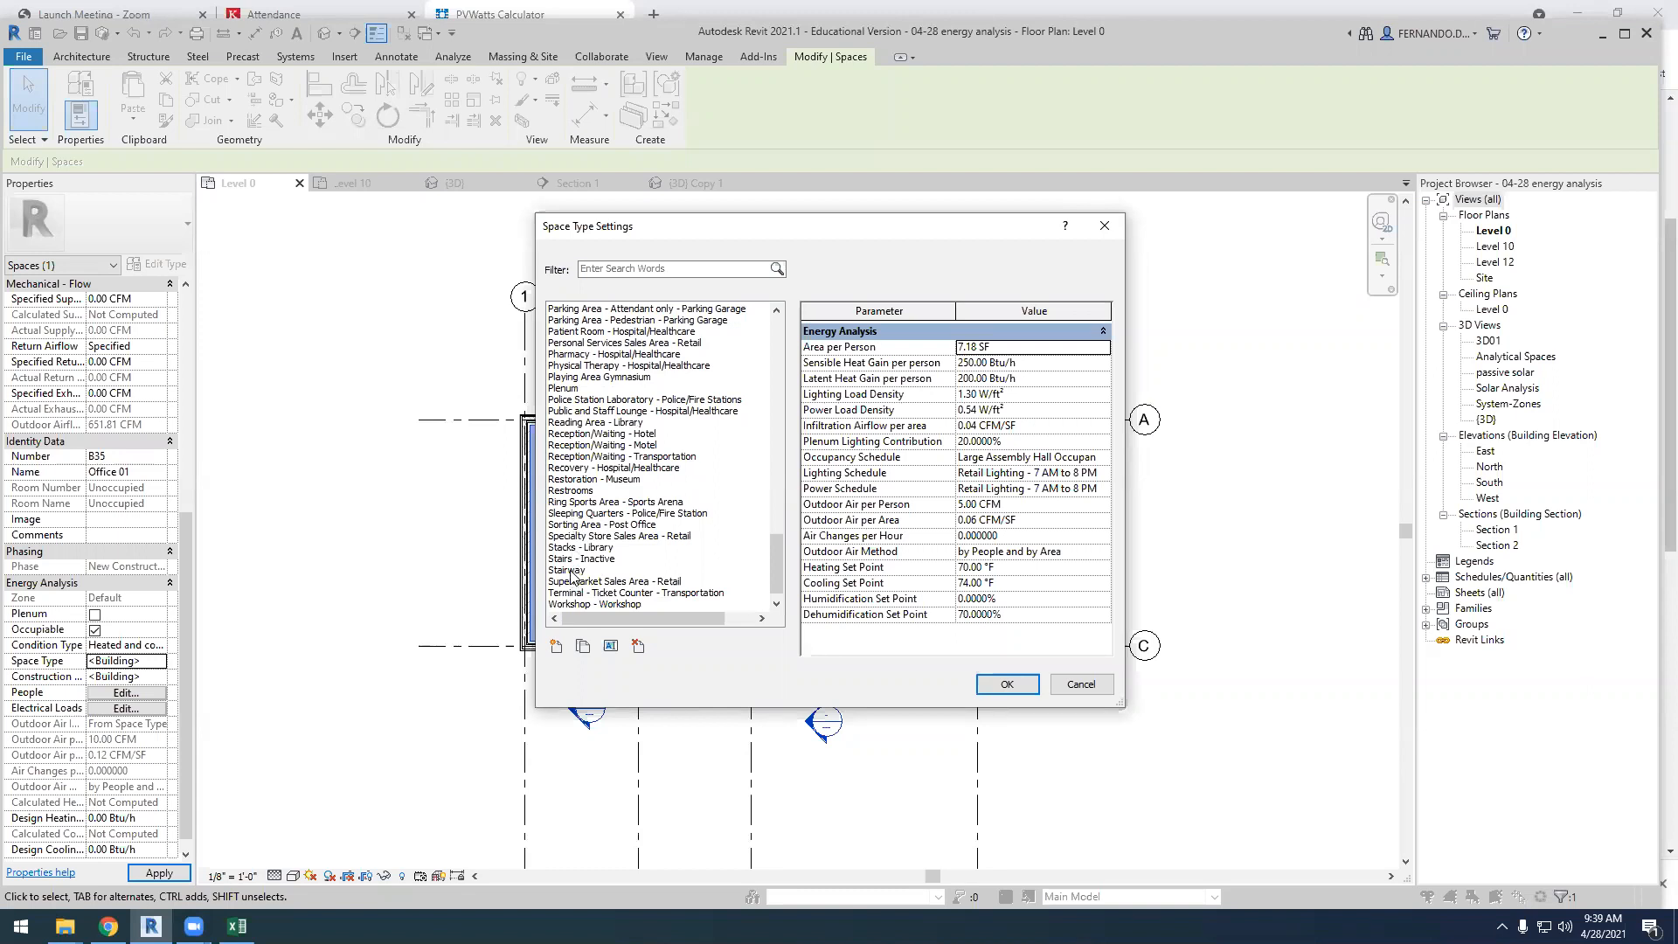
{"action": "scroll", "coordinate": [573, 573], "scroll_direction": "down", "scroll_amount": 1}
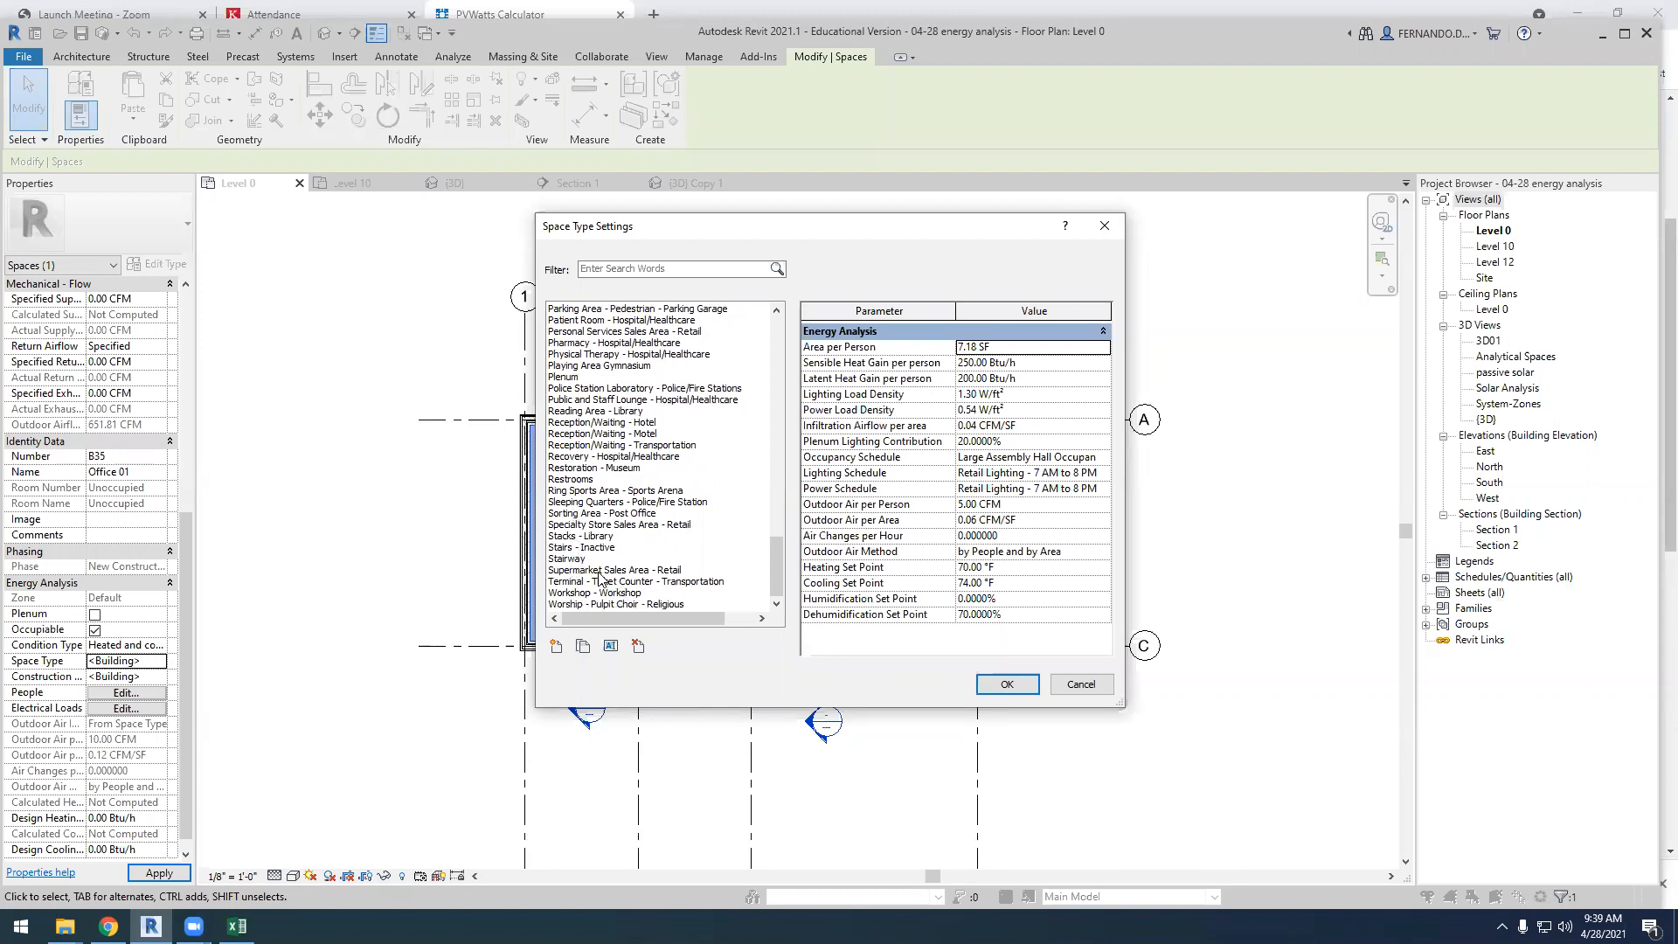
{"action": "left_click", "coordinate": [599, 573]}
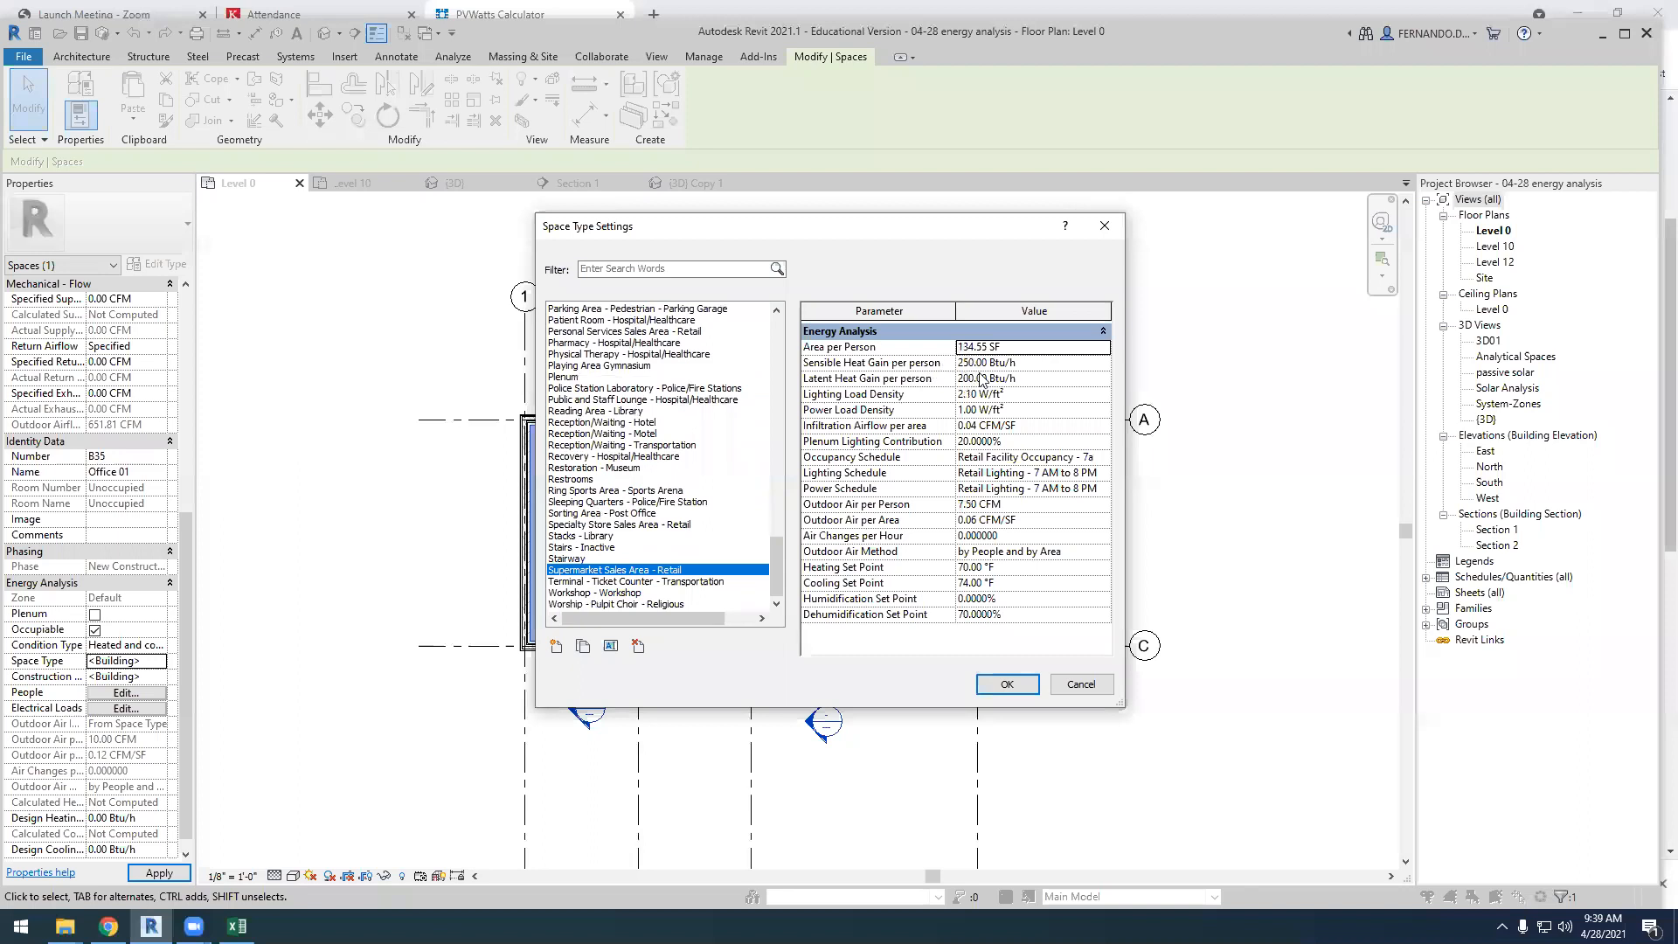
{"action": "left_click", "coordinate": [588, 469]}
{"action": "left_click", "coordinate": [607, 445]}
{"action": "left_click", "coordinate": [612, 423]}
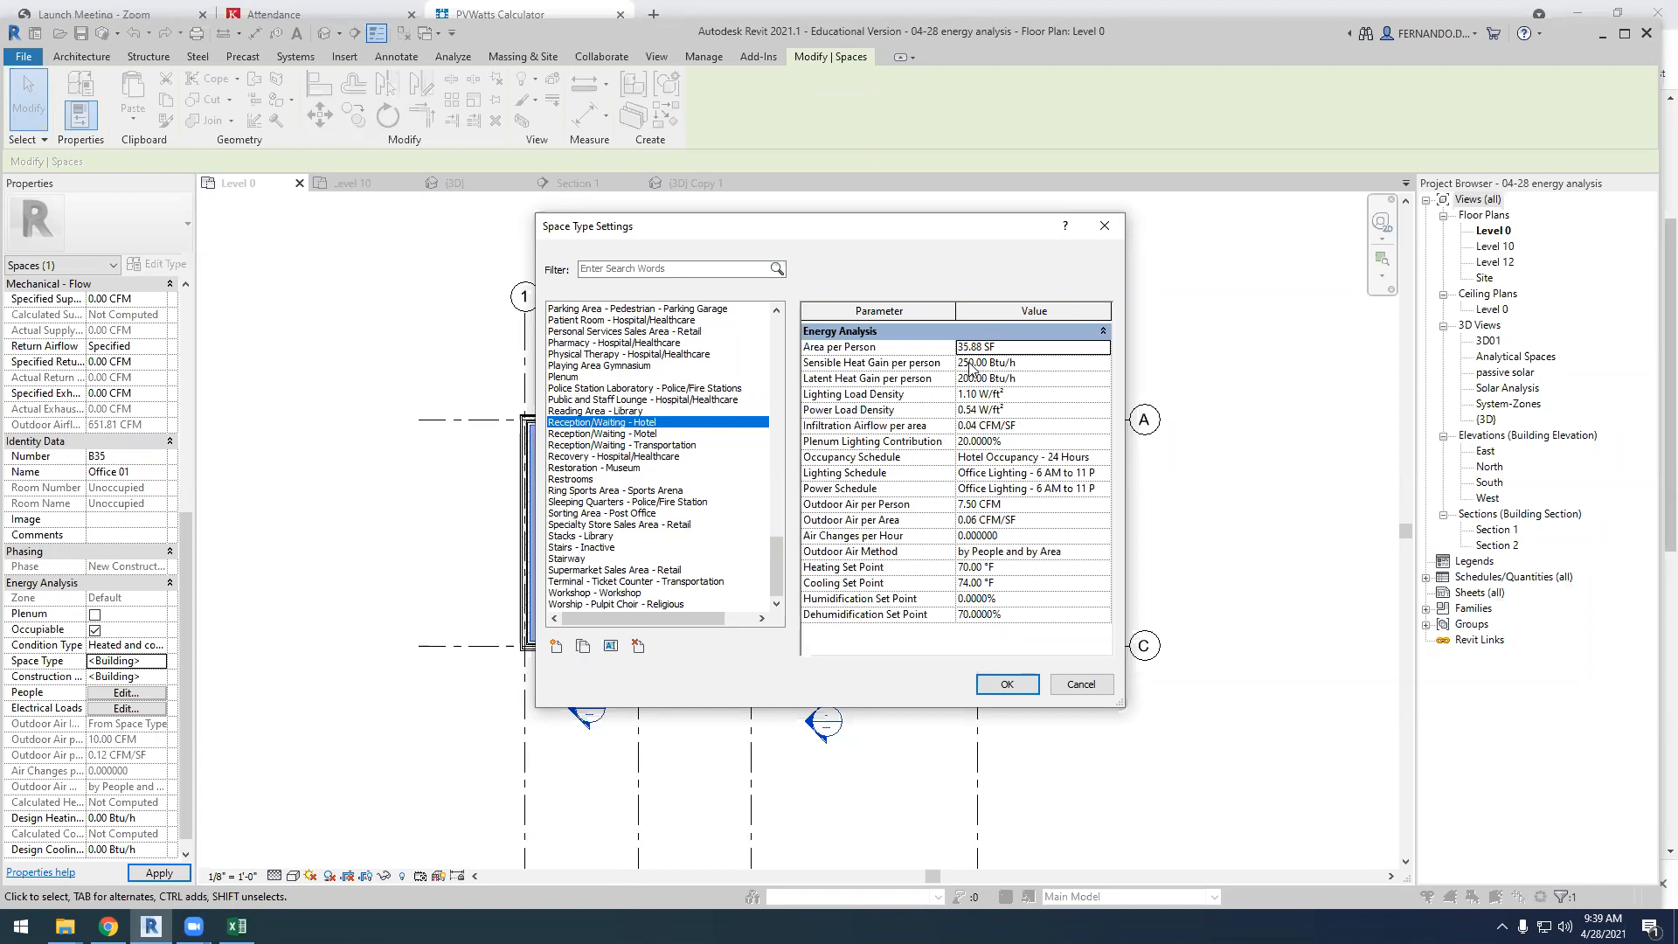
{"action": "scroll", "coordinate": [612, 434], "scroll_direction": "up", "scroll_amount": 4}
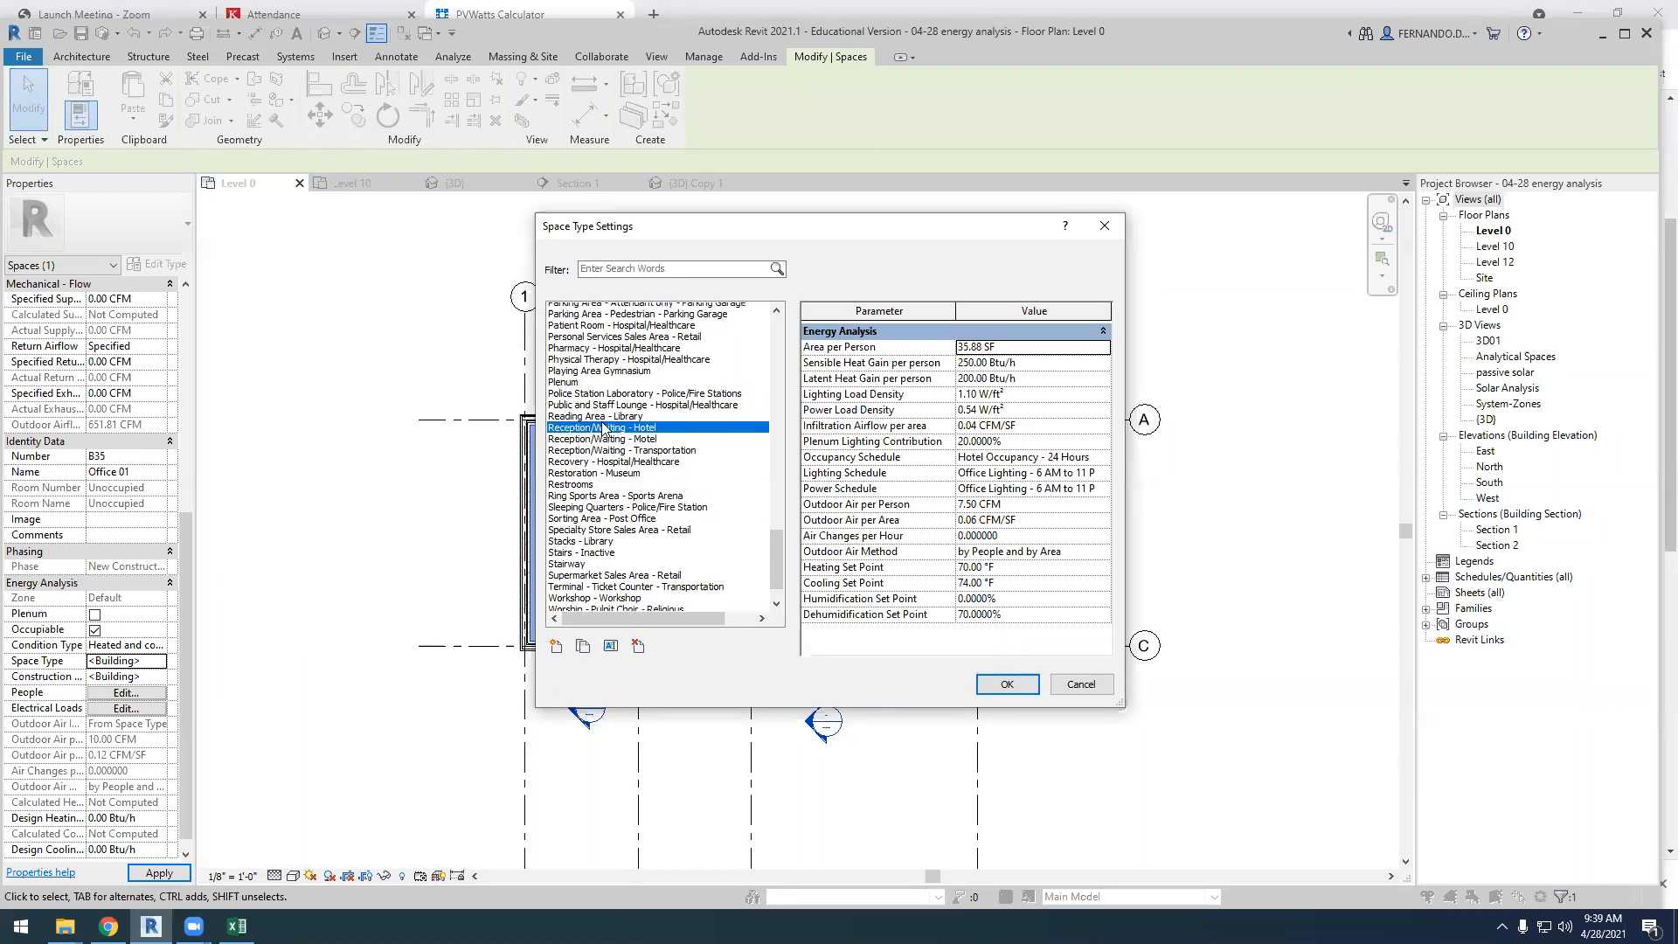
{"action": "scroll", "coordinate": [735, 542], "scroll_direction": "up", "scroll_amount": 8}
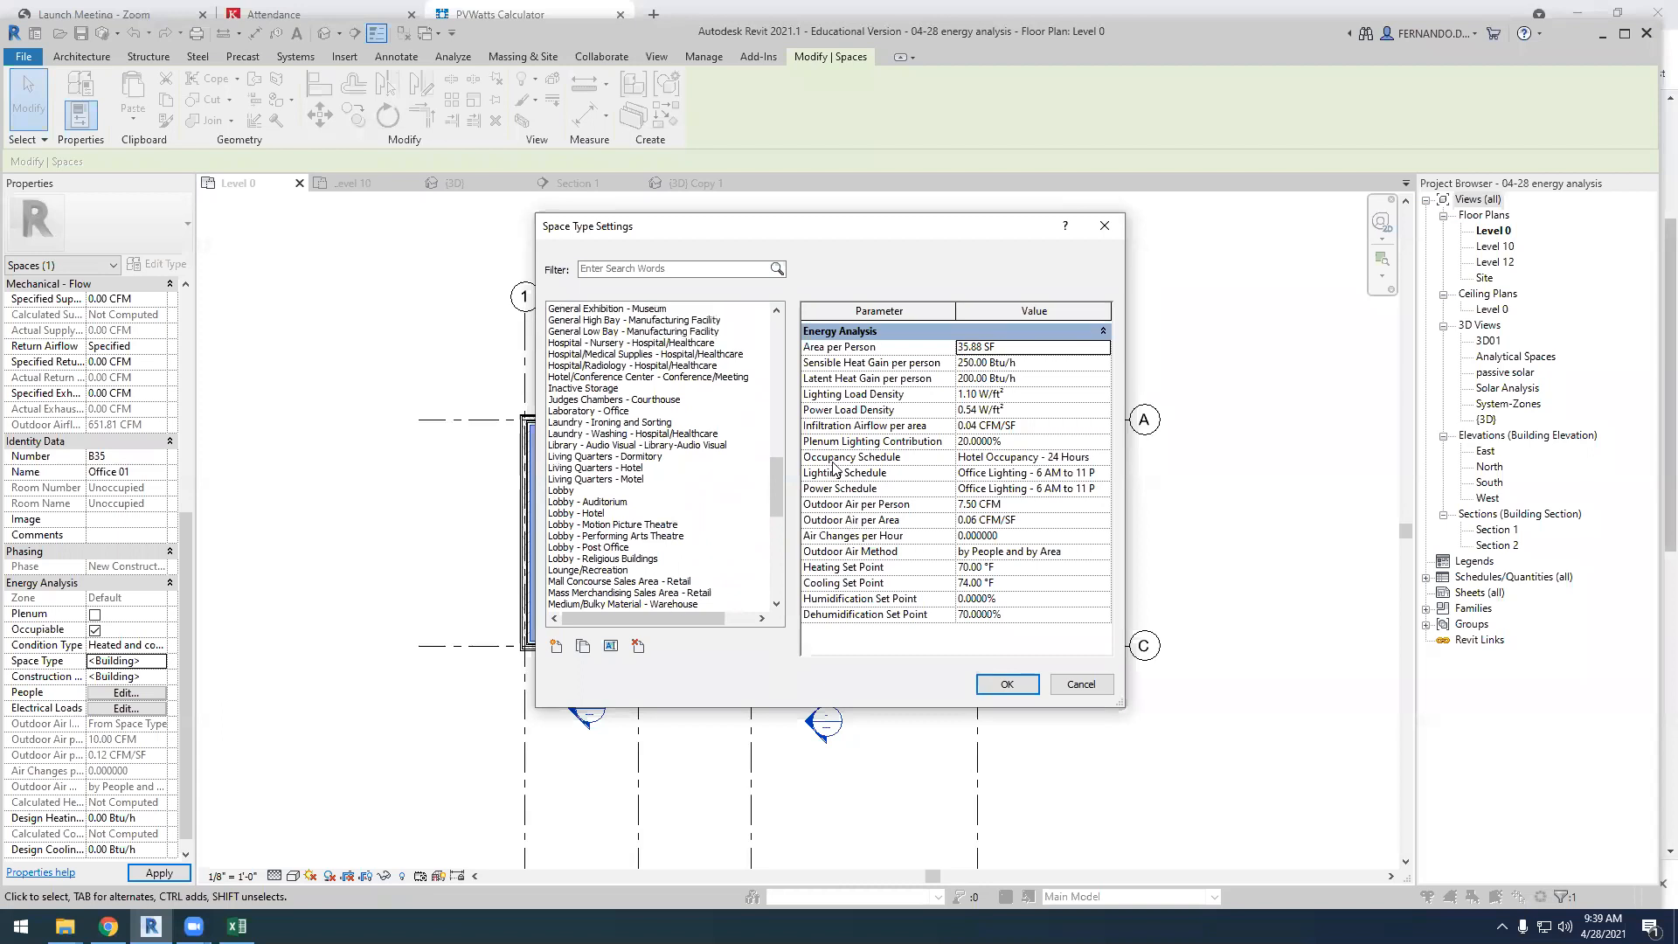
Choose the Classroom/Lecture/Training space type again and inspect its lighting load density
{"action": "left_click_drag", "start_coordinate": [780, 473], "coordinate": [797, 368]}
{"action": "left_click", "coordinate": [604, 456]}
{"action": "left_click", "coordinate": [1042, 392]}
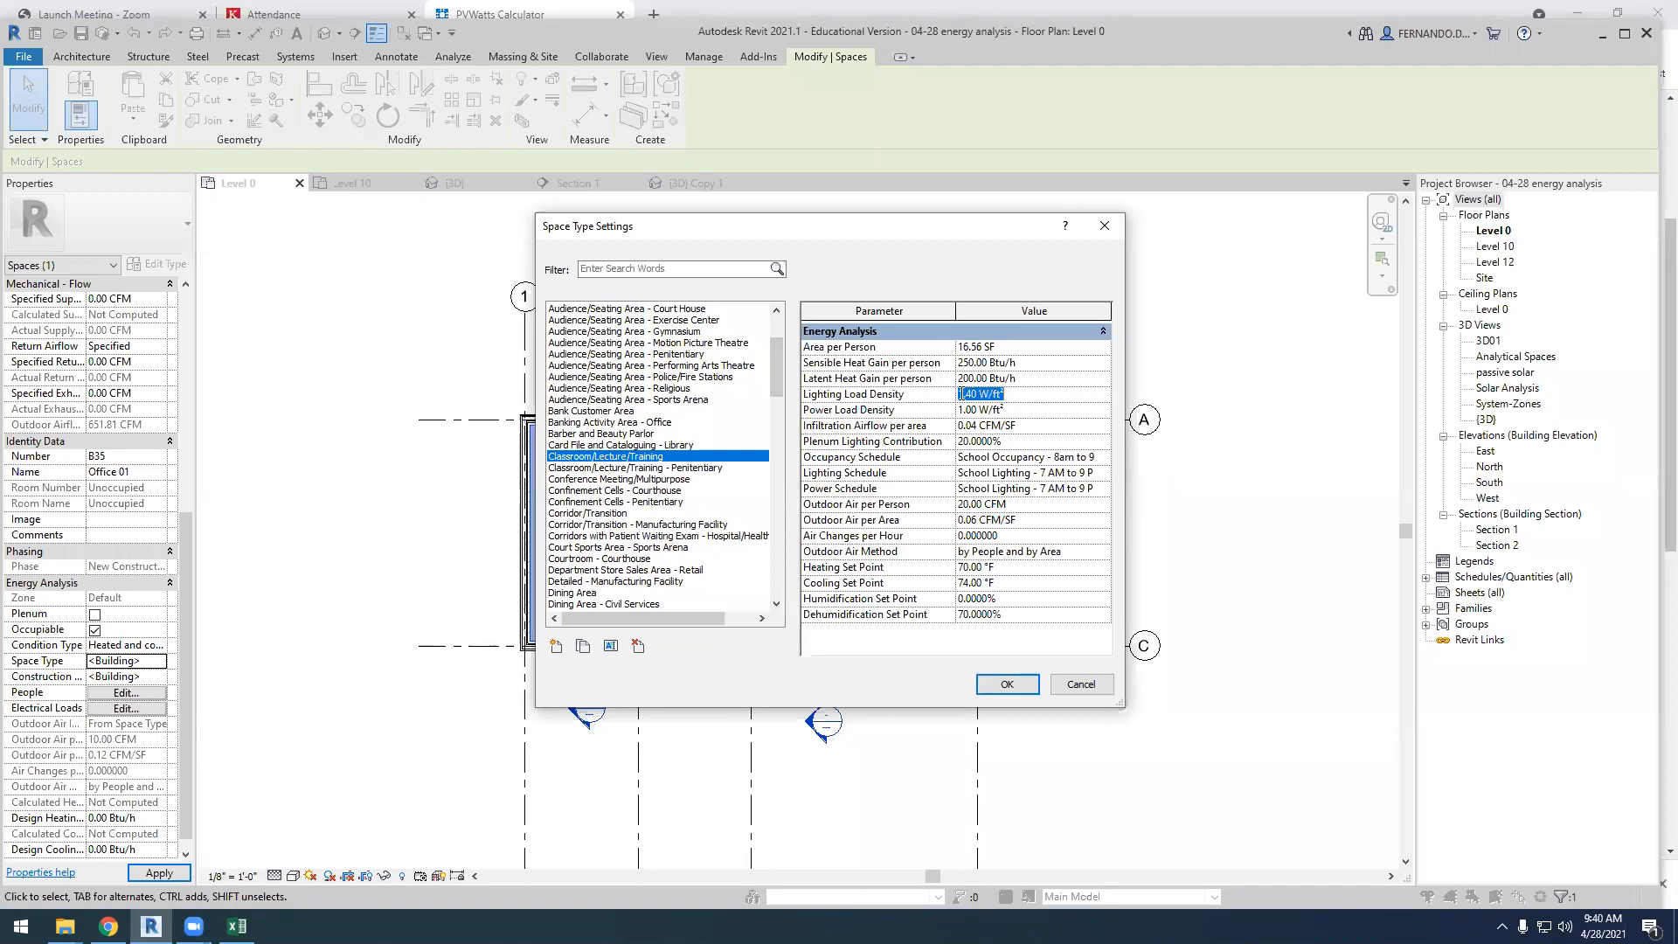
{"action": "left_click", "coordinate": [974, 394]}
{"action": "left_click_drag", "start_coordinate": [1021, 394], "coordinate": [967, 394]}
Open the classroom's School Occupancy - 8am to 9pm schedule and set its 7:00 AM factor to 35%
{"action": "left_click", "coordinate": [1099, 461]}
{"action": "left_click", "coordinate": [1104, 457]}
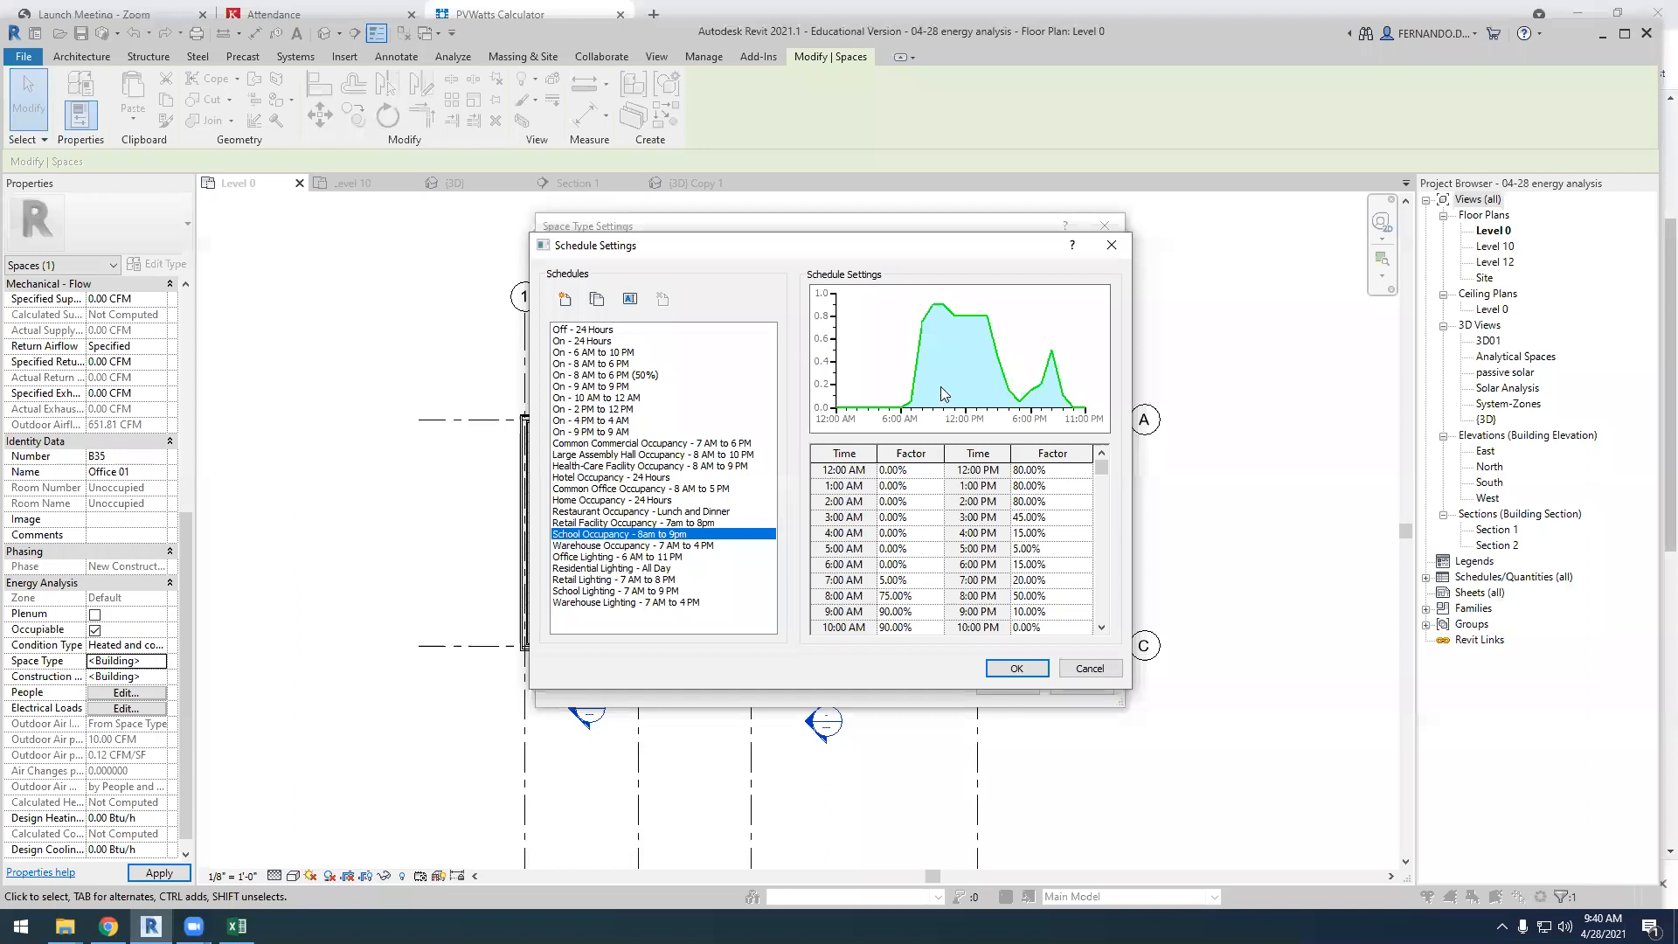
{"action": "left_click", "coordinate": [896, 568]}
{"action": "left_click", "coordinate": [883, 582]}
{"action": "left_click", "coordinate": [883, 581]}
{"action": "type", "text": "3"}
{"action": "key", "text": "Tab"}
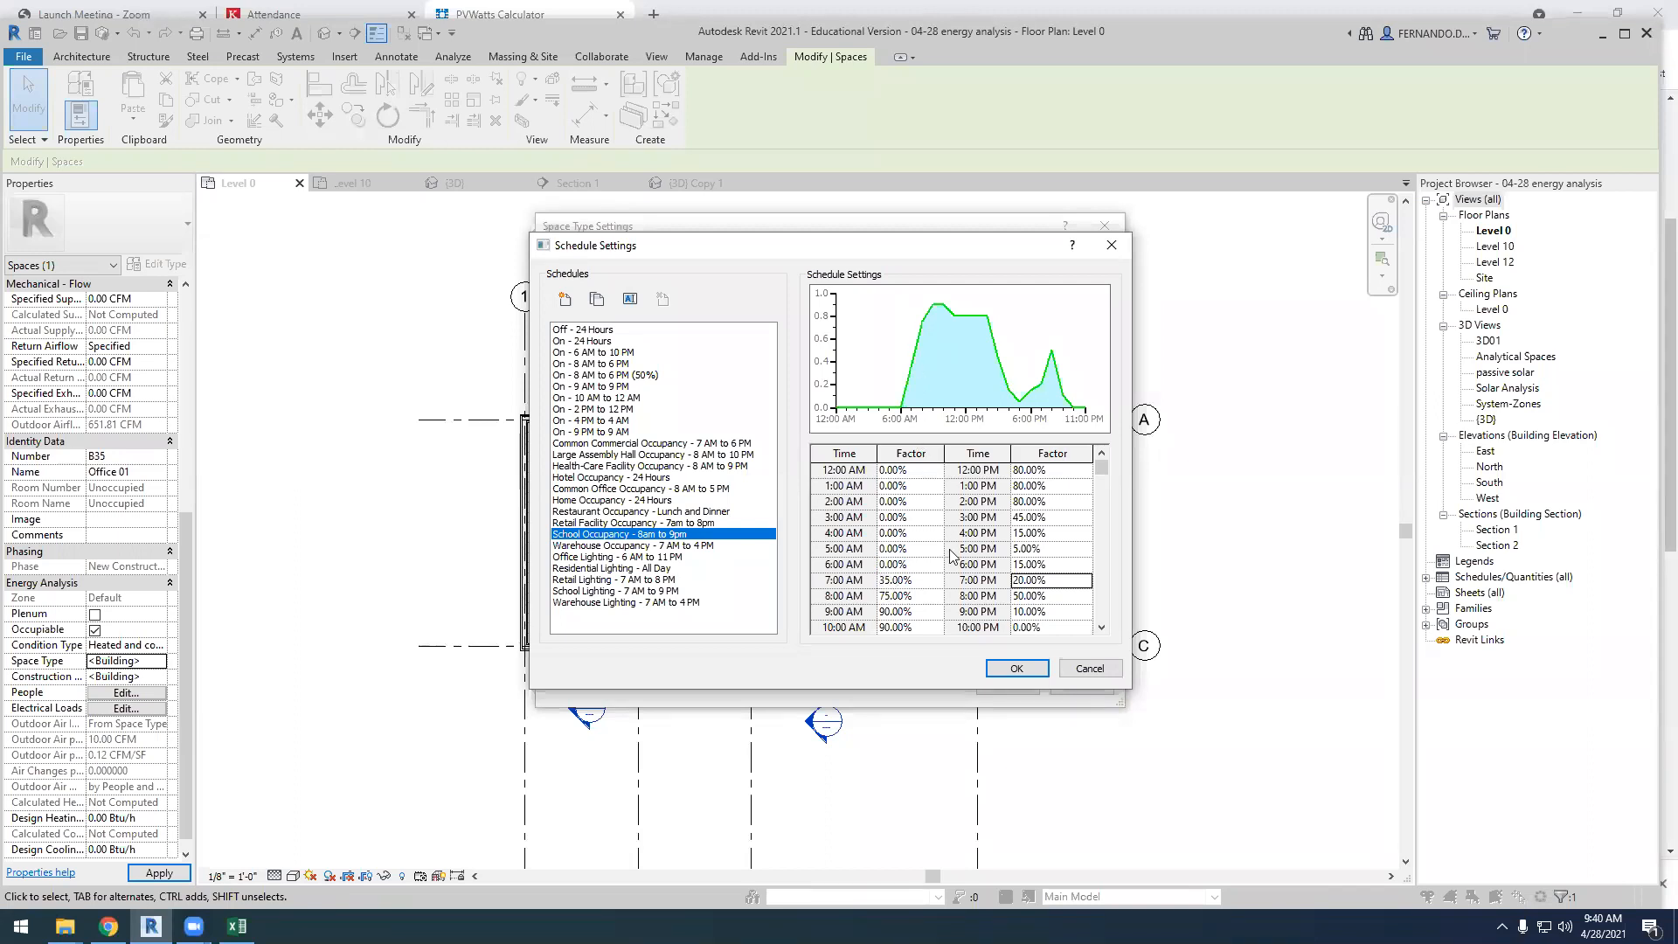
Set the 8:00 AM factor of the school occupancy schedule to 35% and accept the schedule
{"action": "left_click", "coordinate": [886, 596]}
{"action": "key", "text": "BackSpace"}
{"action": "key", "text": "Tab"}
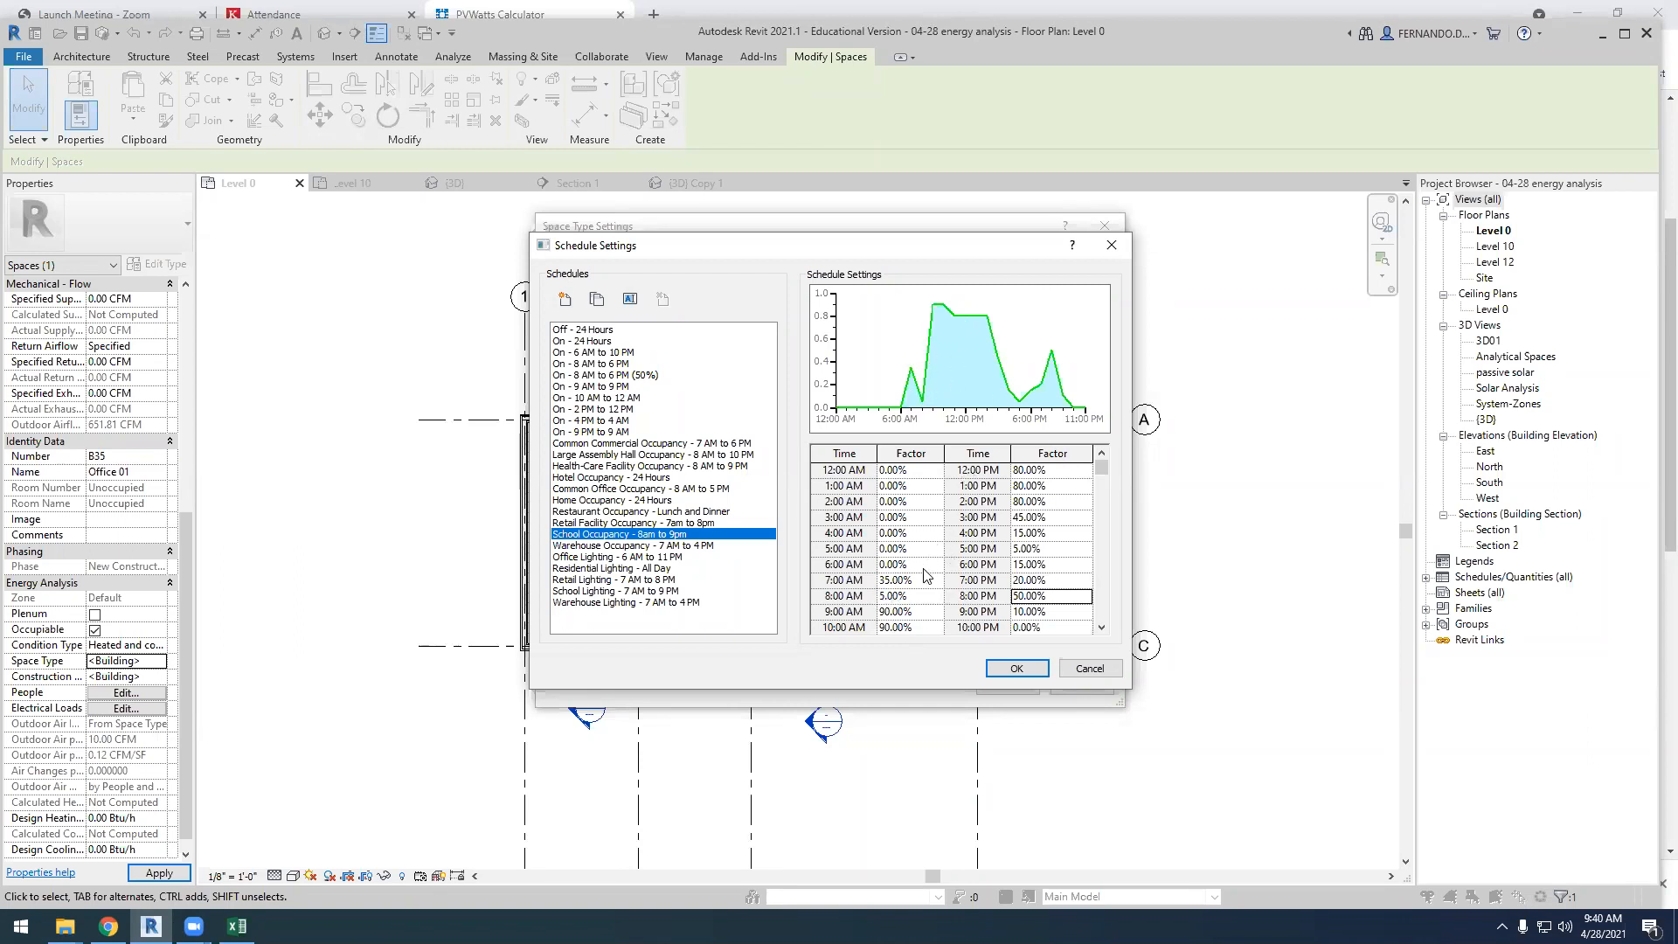
{"action": "left_click", "coordinate": [883, 598]}
{"action": "type", "text": "3"}
{"action": "left_click", "coordinate": [923, 602]}
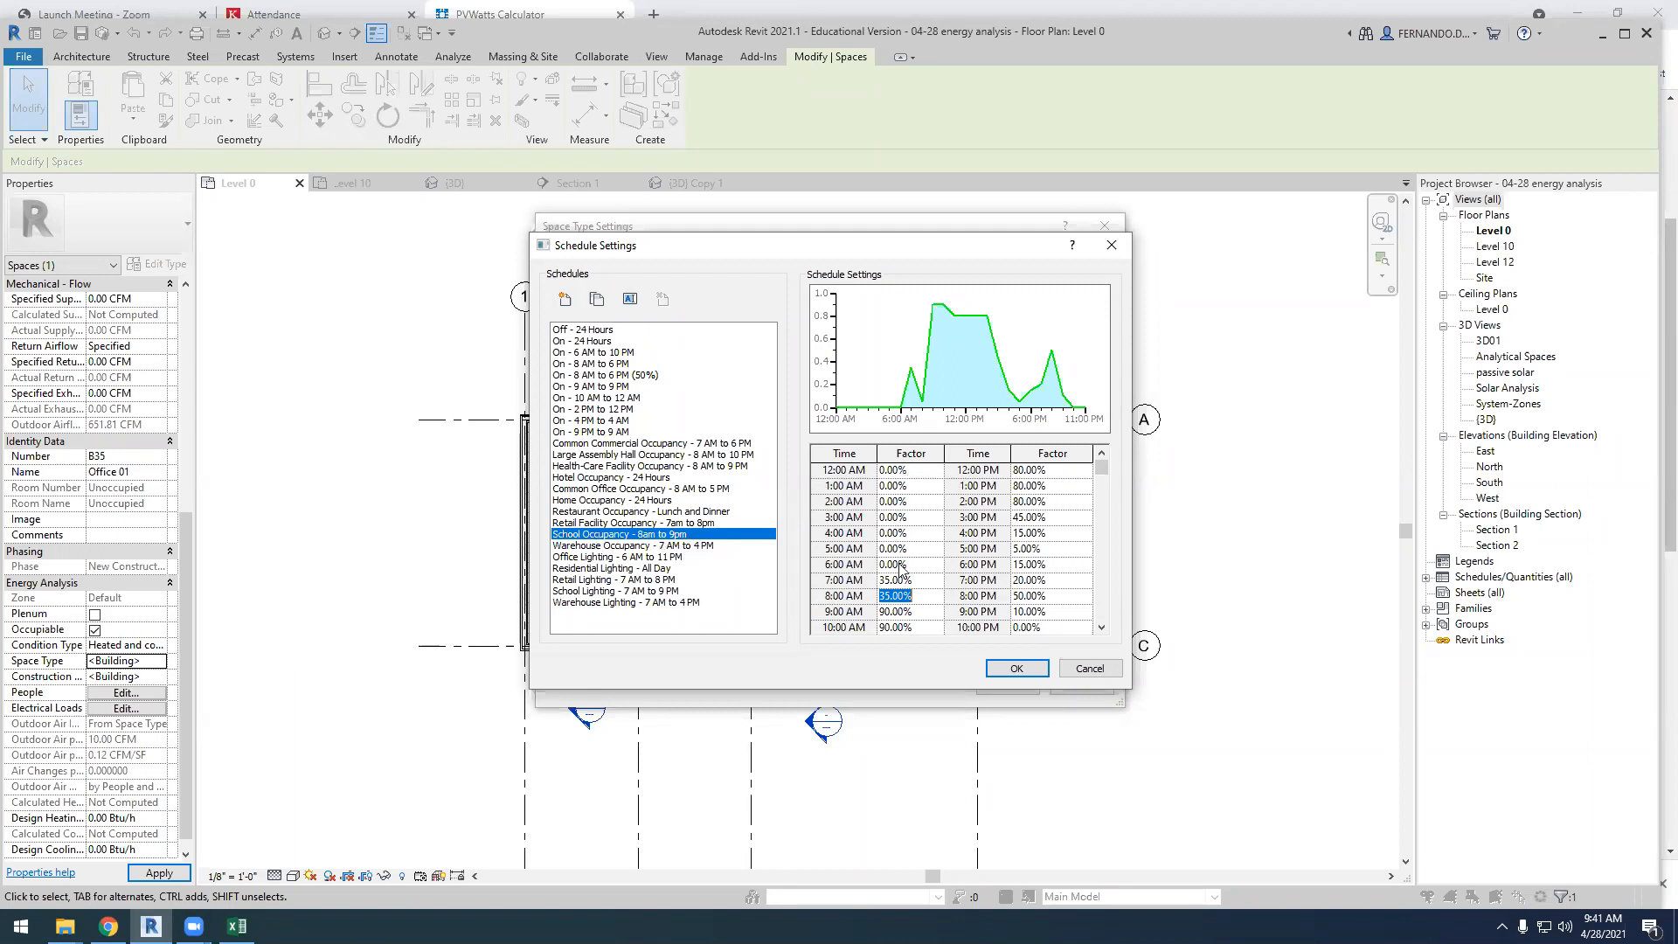
{"action": "left_click", "coordinate": [1017, 669]}
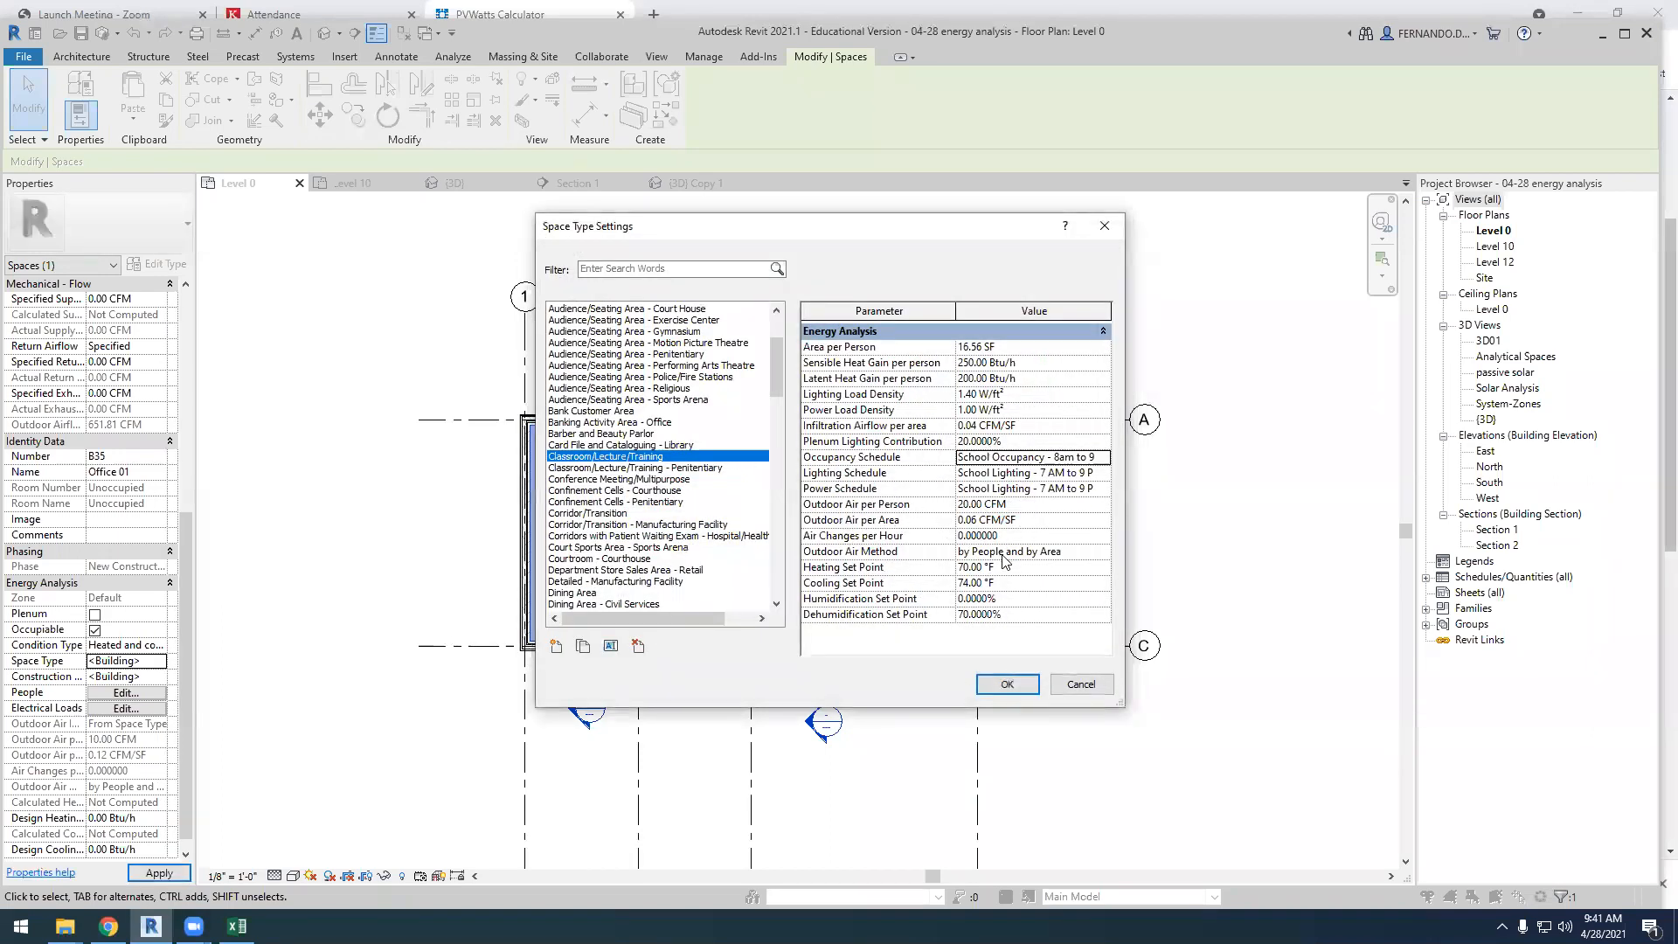
Set the 12:00 PM and 1:00 PM factors of the School Lighting - 7 AM to 9 PM schedule to 0% and accept
{"action": "left_click", "coordinate": [1099, 475]}
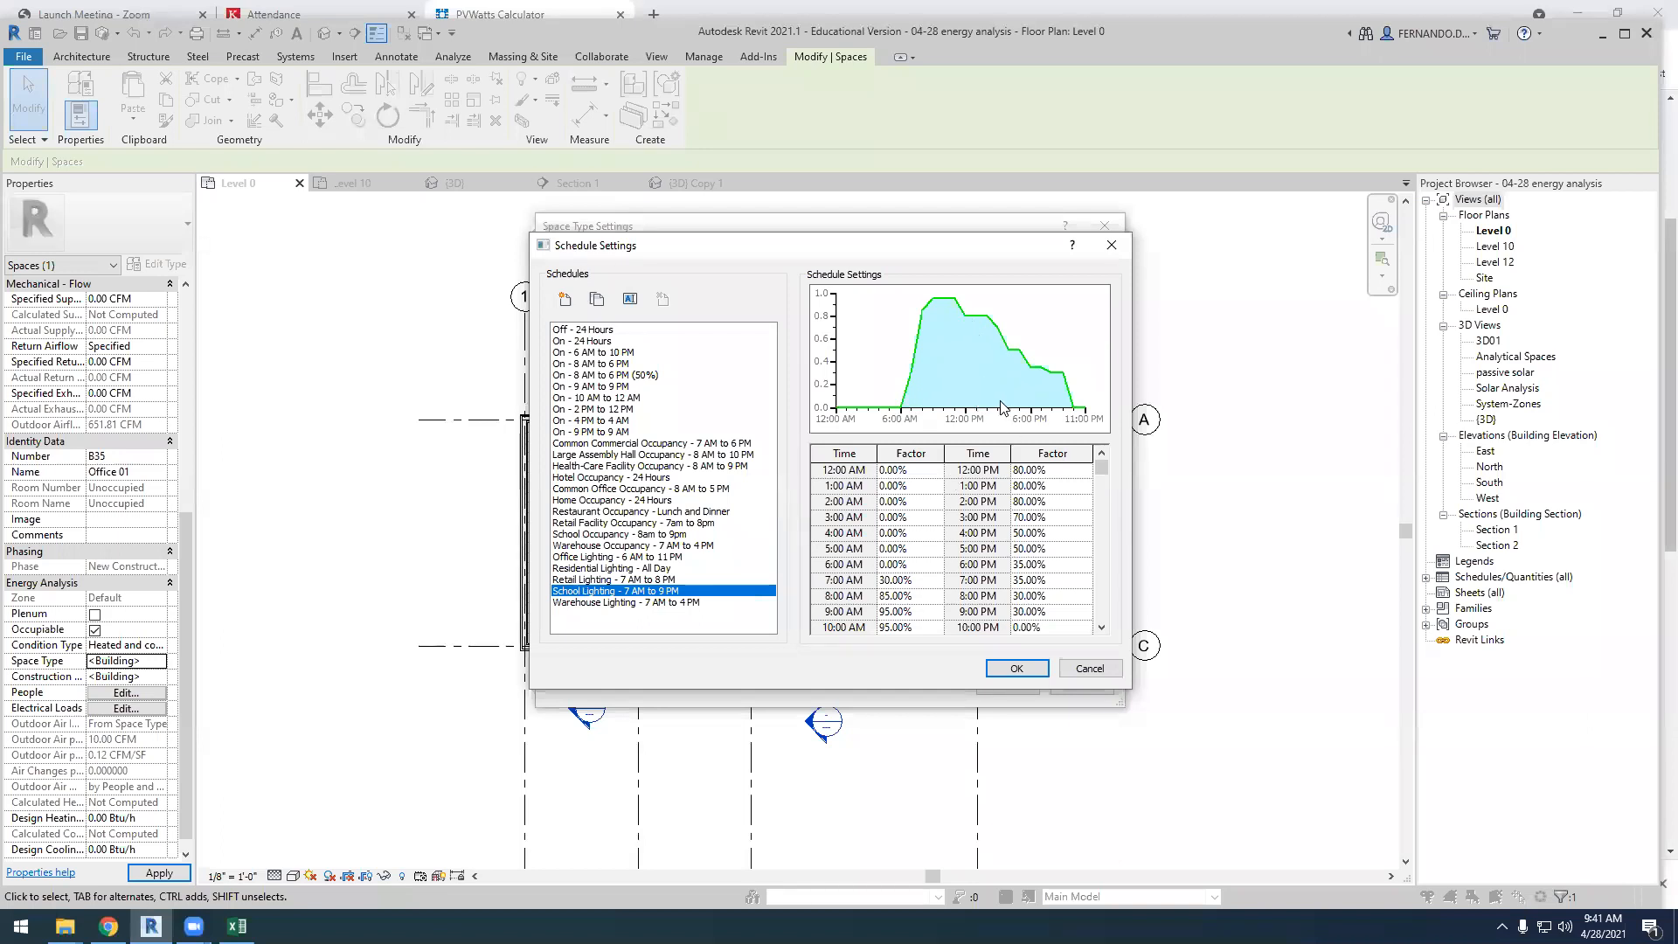
{"action": "key", "text": "Delete"}
{"action": "left_click", "coordinate": [1020, 485]}
{"action": "key", "text": "Delete"}
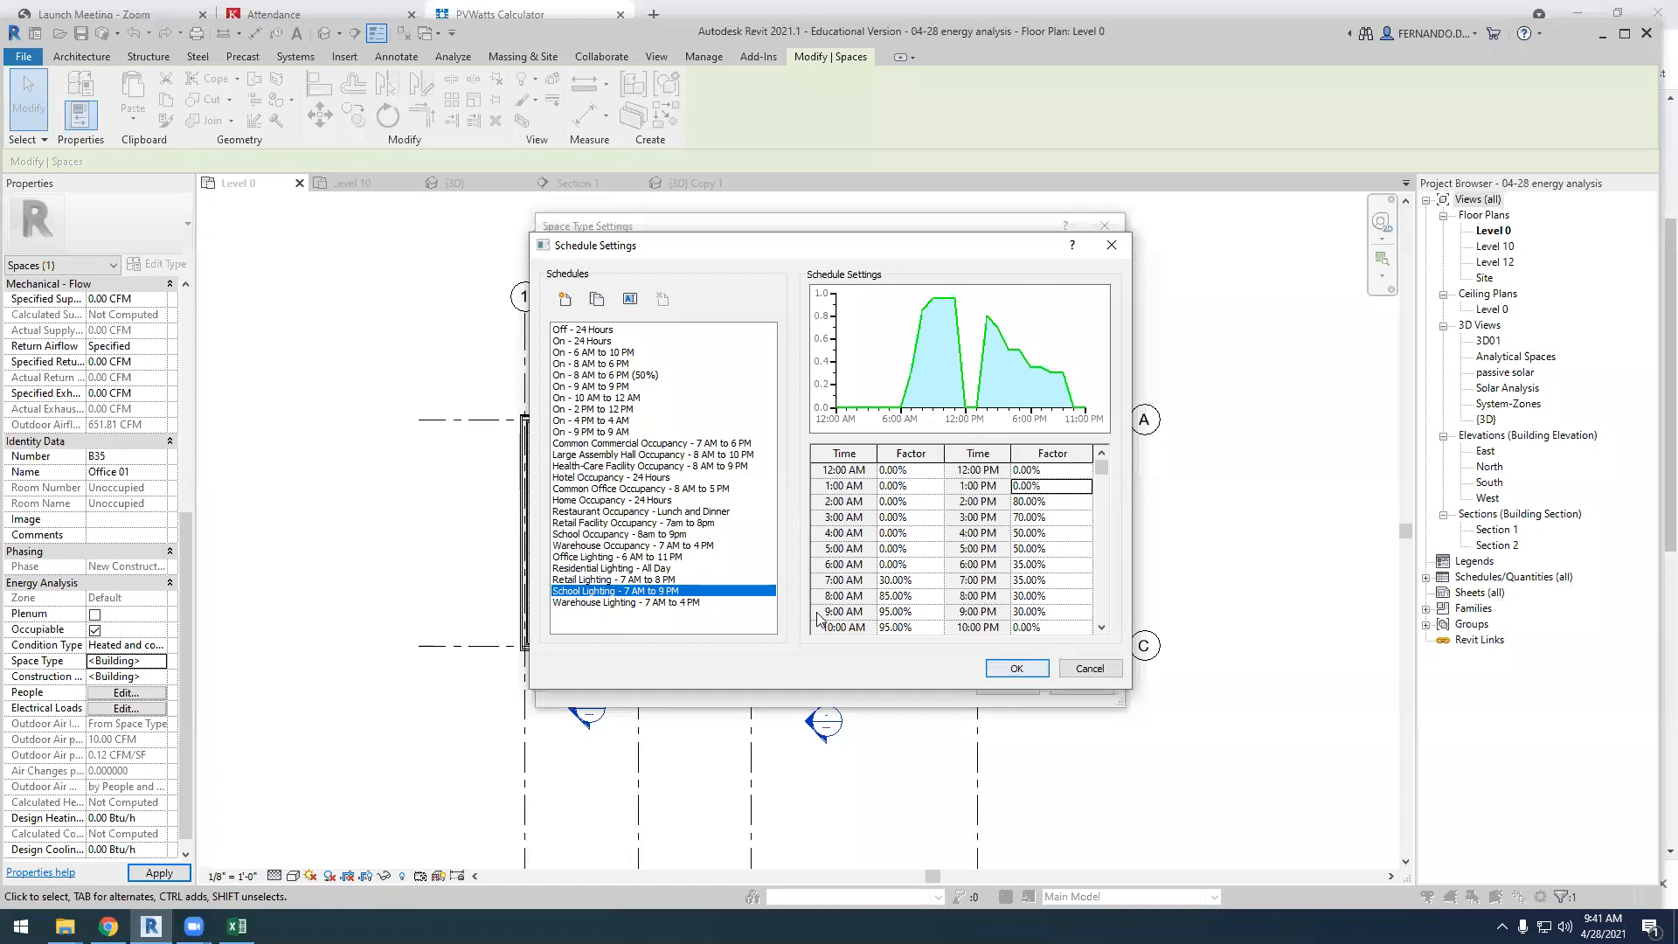
{"action": "left_click", "coordinate": [1017, 668]}
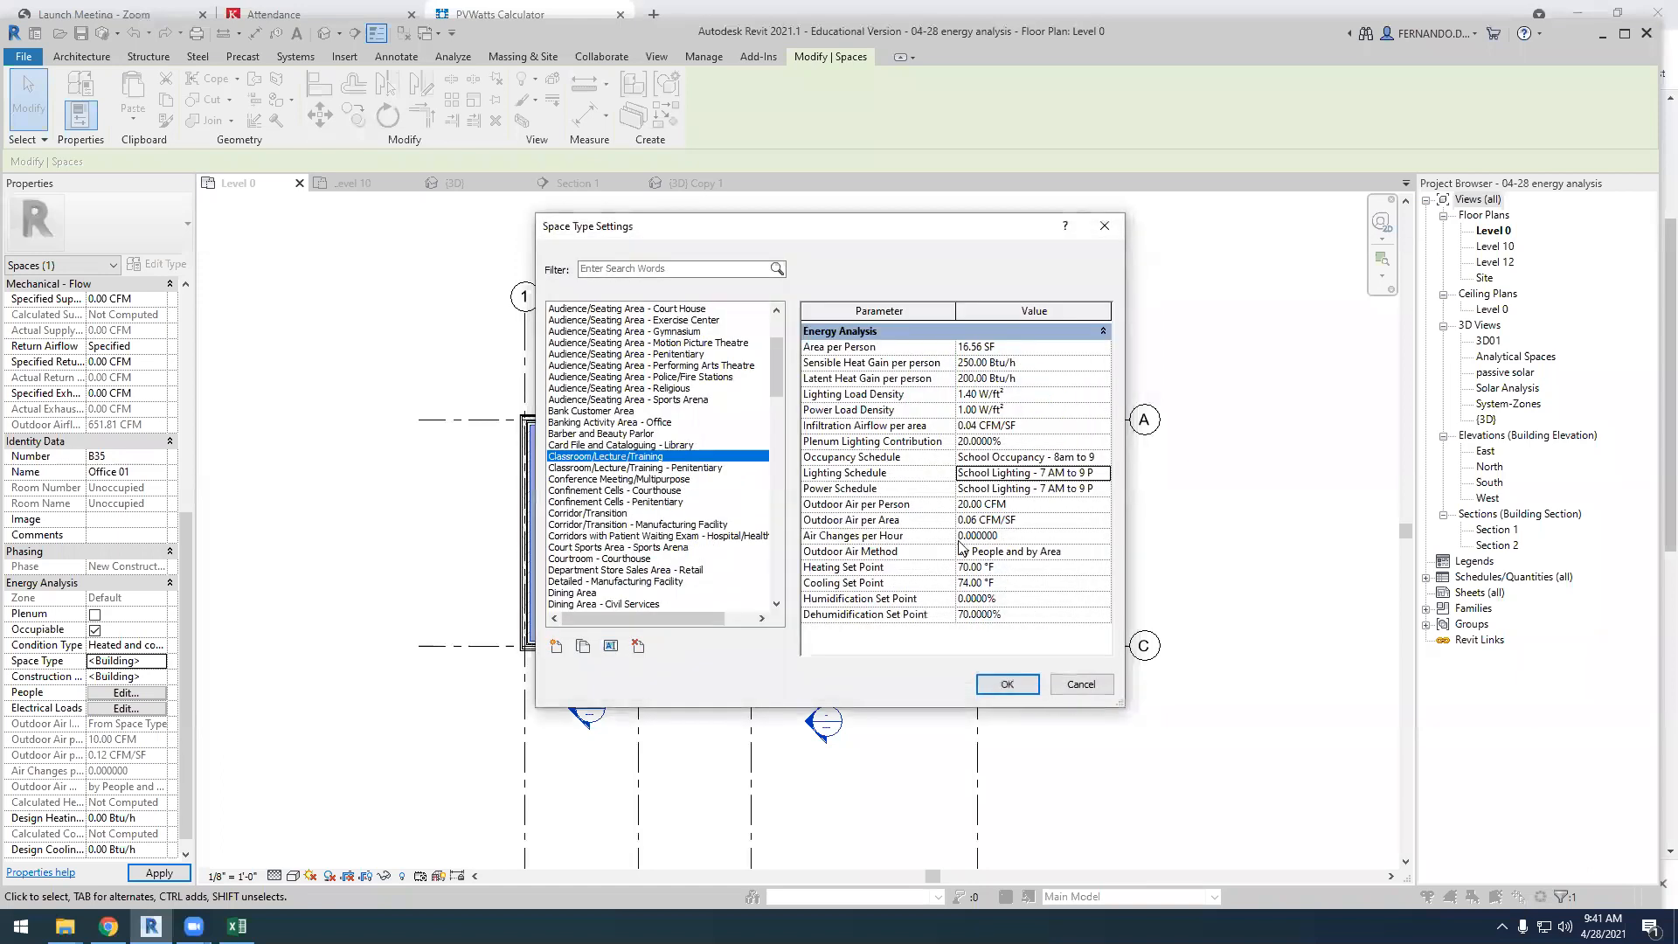
Review the hourly factors of the schedule assigned to the classroom's power use
{"action": "left_click", "coordinate": [1090, 489]}
{"action": "left_click", "coordinate": [1104, 490]}
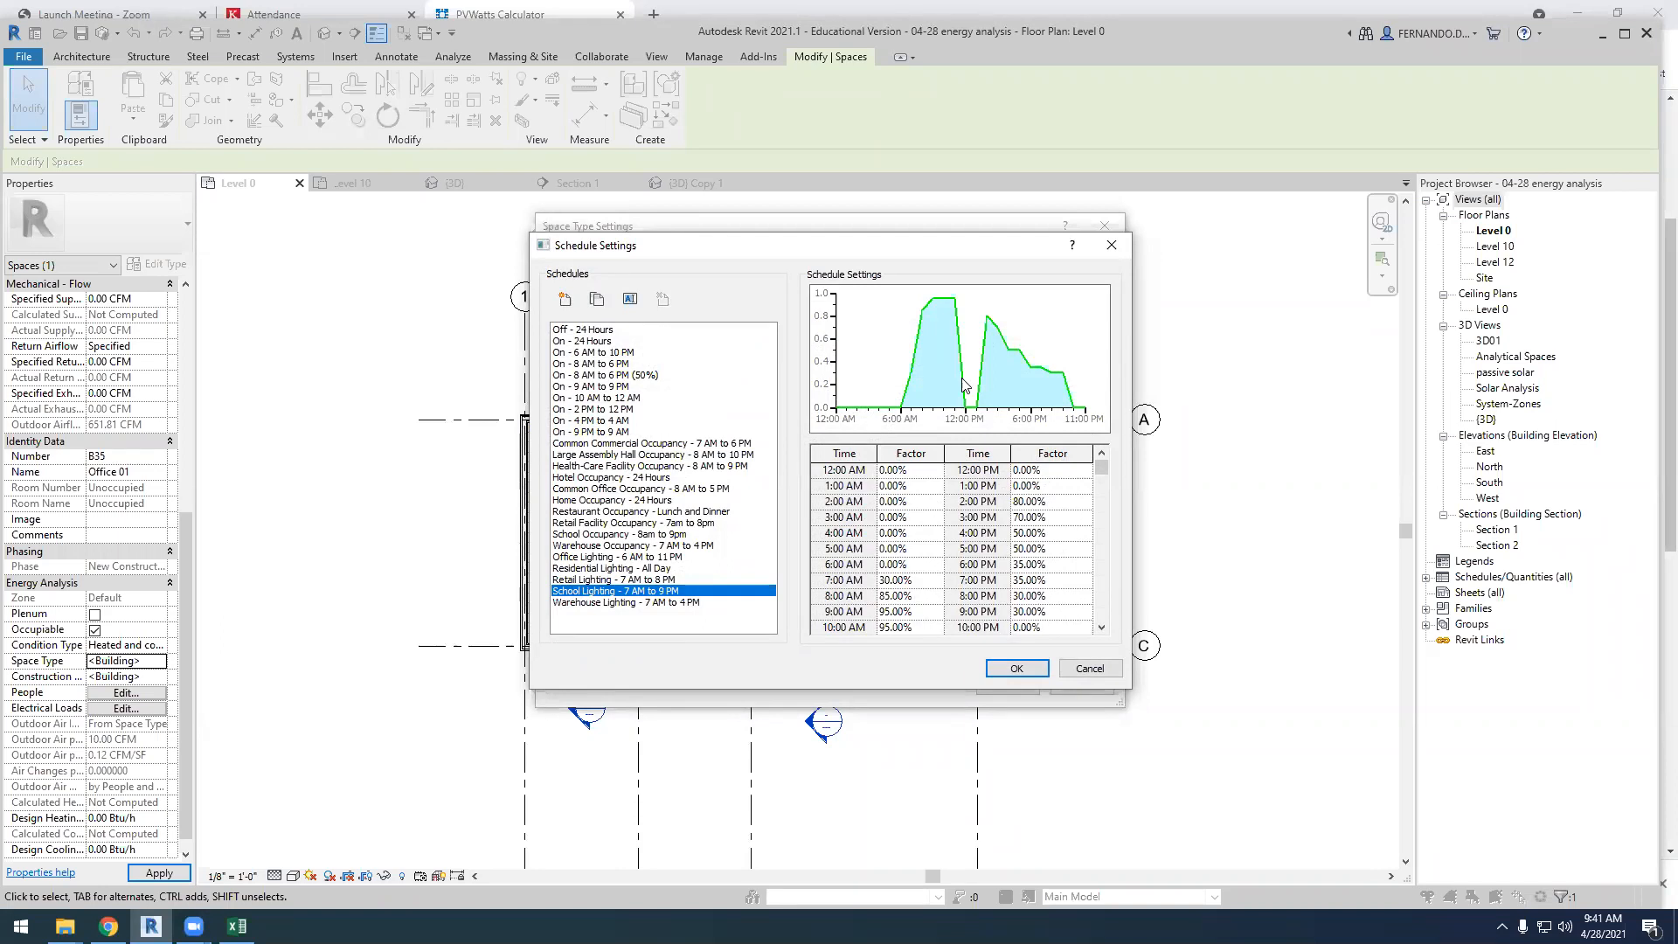
{"action": "left_click", "coordinate": [1017, 669]}
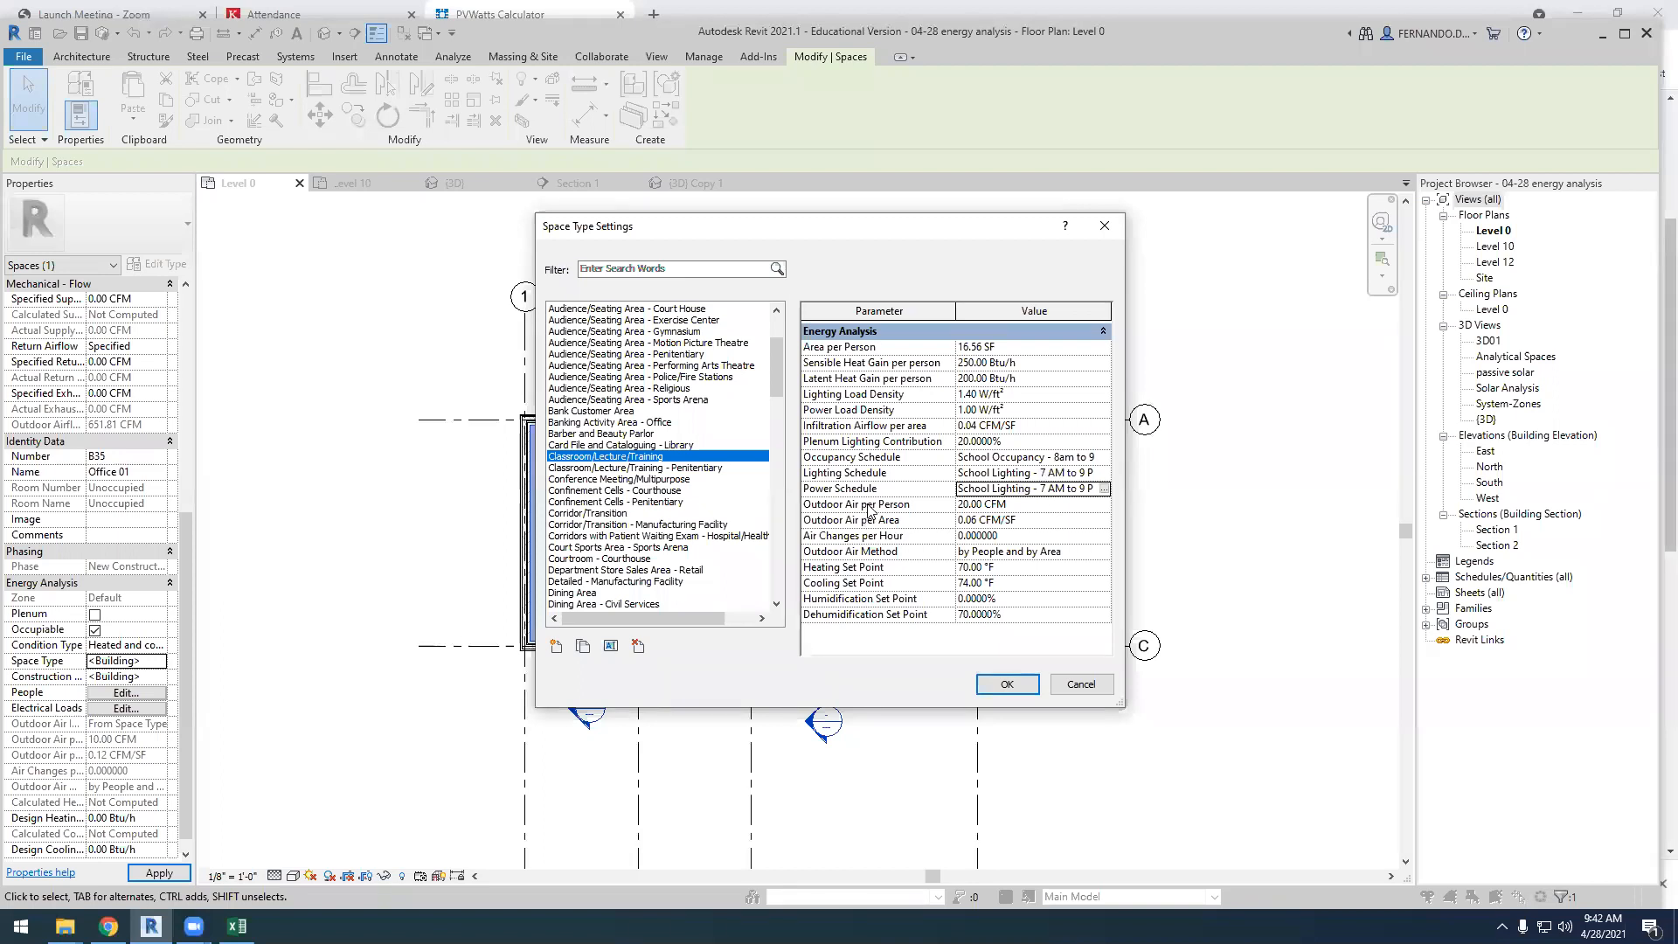
Examine the outdoor air per person value of the Classroom/Lecture/Training space type
{"action": "left_click", "coordinate": [969, 510]}
{"action": "left_click", "coordinate": [891, 506]}
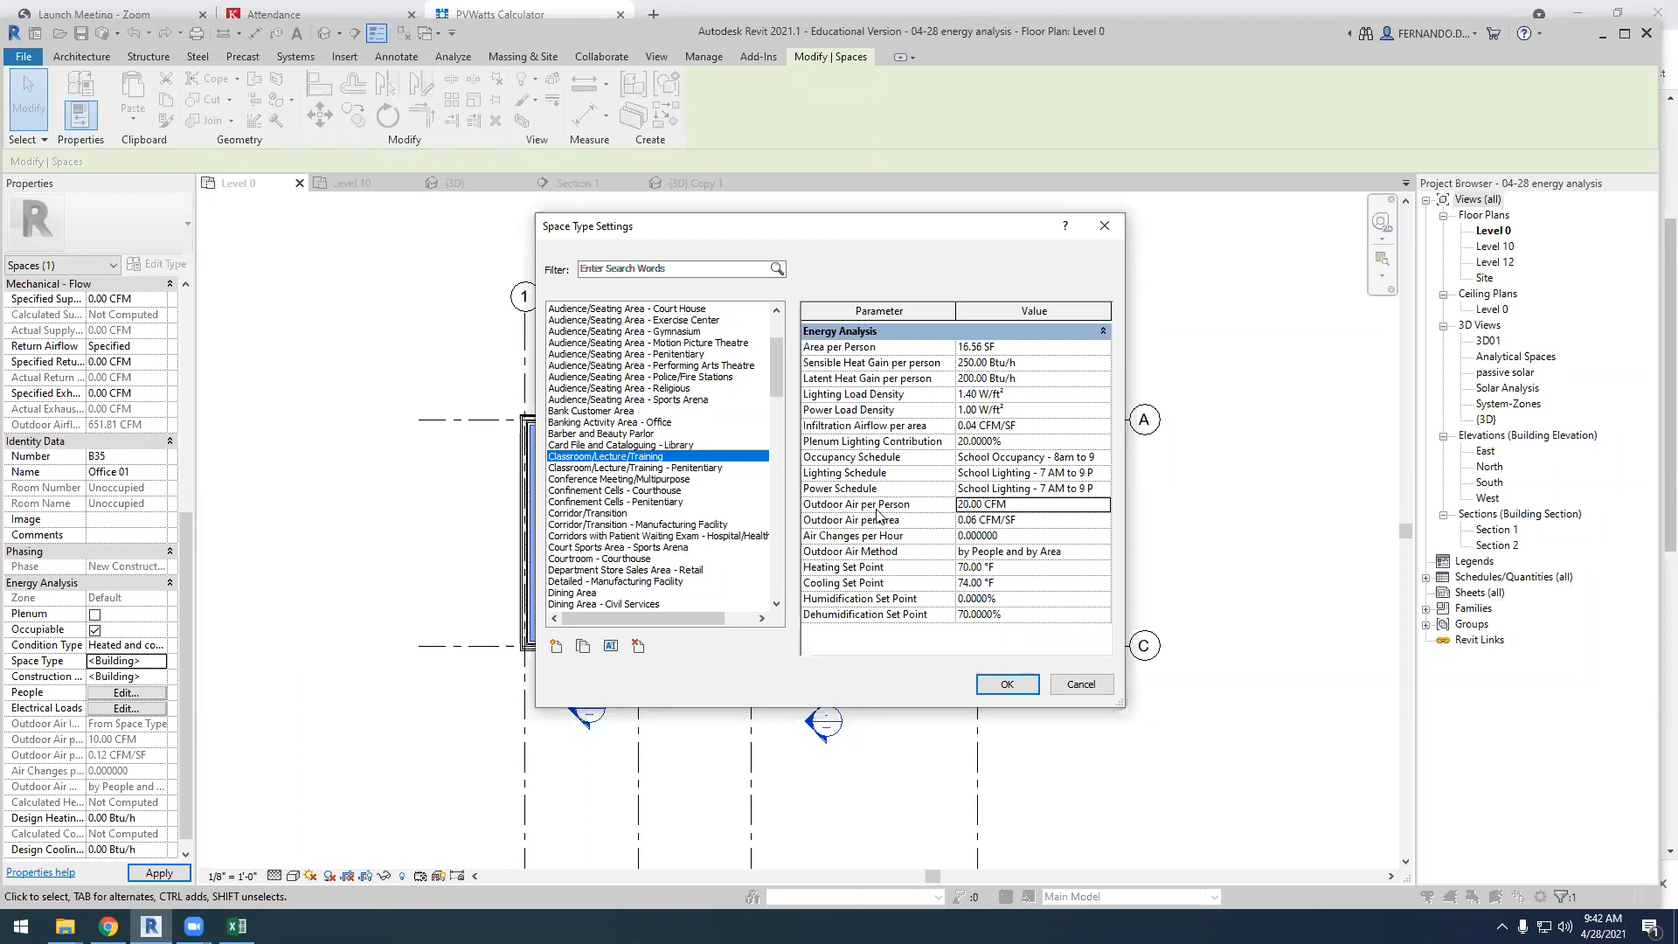
{"action": "left_click", "coordinate": [969, 505]}
{"action": "left_click_drag", "start_coordinate": [961, 504], "coordinate": [1012, 506]}
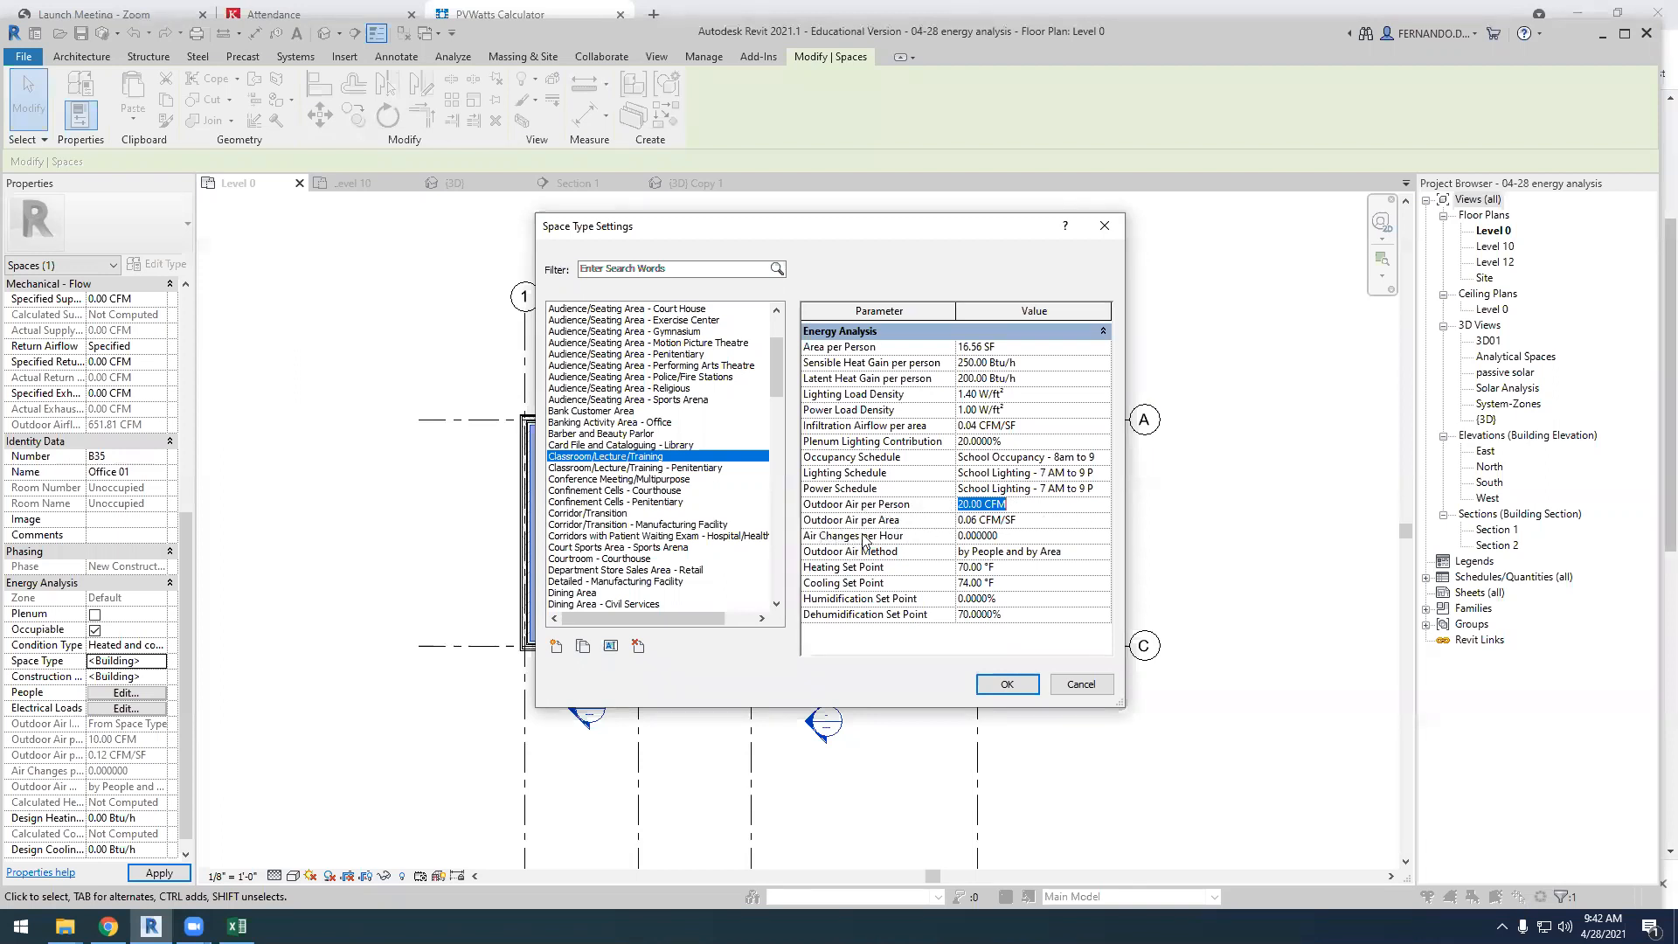
{"action": "left_click_drag", "start_coordinate": [1012, 505], "coordinate": [968, 506]}
Set the classroom space type's outdoor air method to Max(by People, by Area)
{"action": "left_click", "coordinate": [1103, 554]}
{"action": "left_click", "coordinate": [1103, 554]}
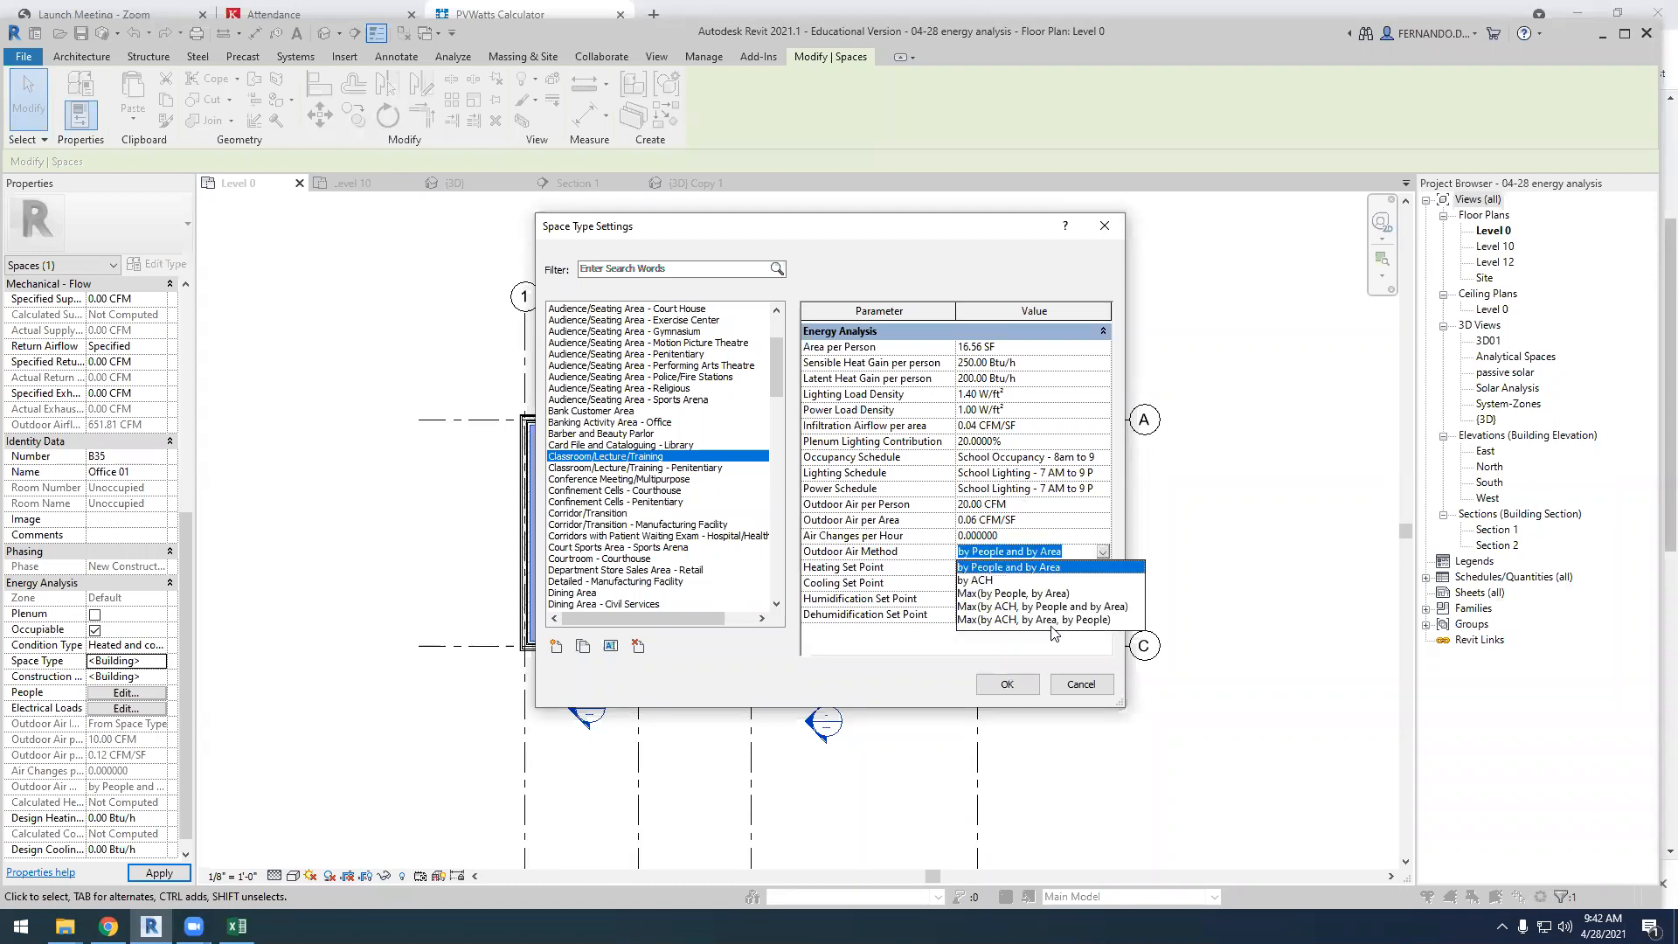
{"action": "left_click", "coordinate": [1014, 594]}
Set the classroom's outdoor air per area to 0.00 CFM/SF and apply the space type to Office 01
{"action": "left_click", "coordinate": [974, 520]}
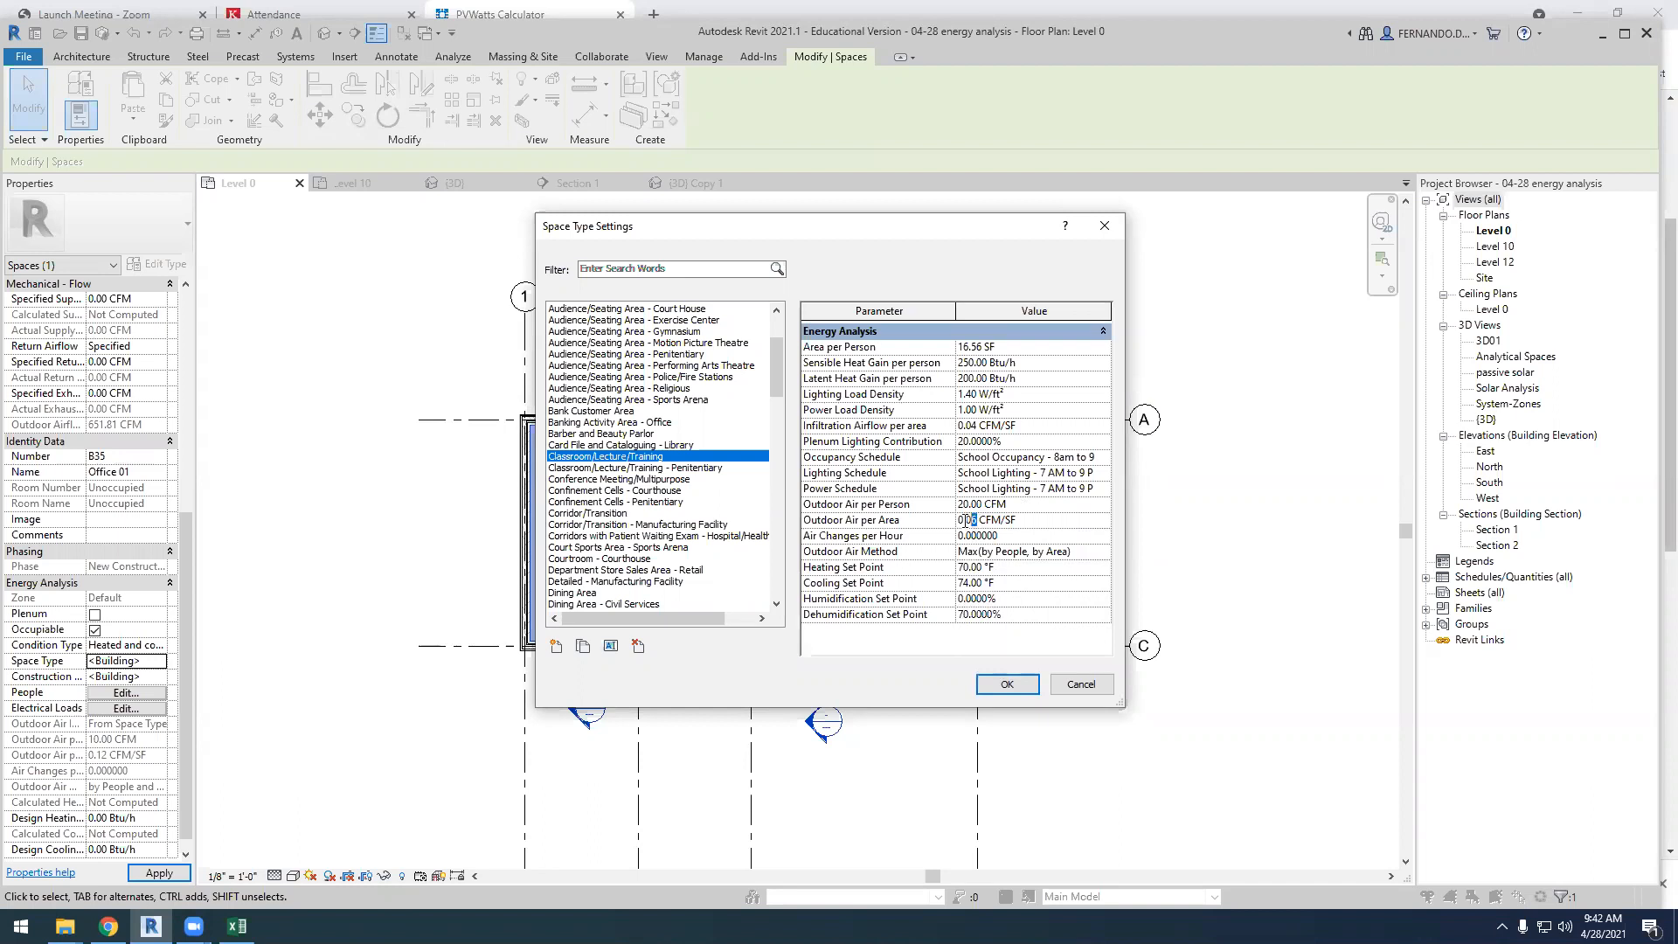
{"action": "key", "text": "BackSpace"}
{"action": "left_click", "coordinate": [1075, 584]}
{"action": "left_click", "coordinate": [986, 505]}
{"action": "left_click", "coordinate": [978, 506]}
{"action": "left_click", "coordinate": [1003, 553]}
{"action": "left_click", "coordinate": [1019, 685]}
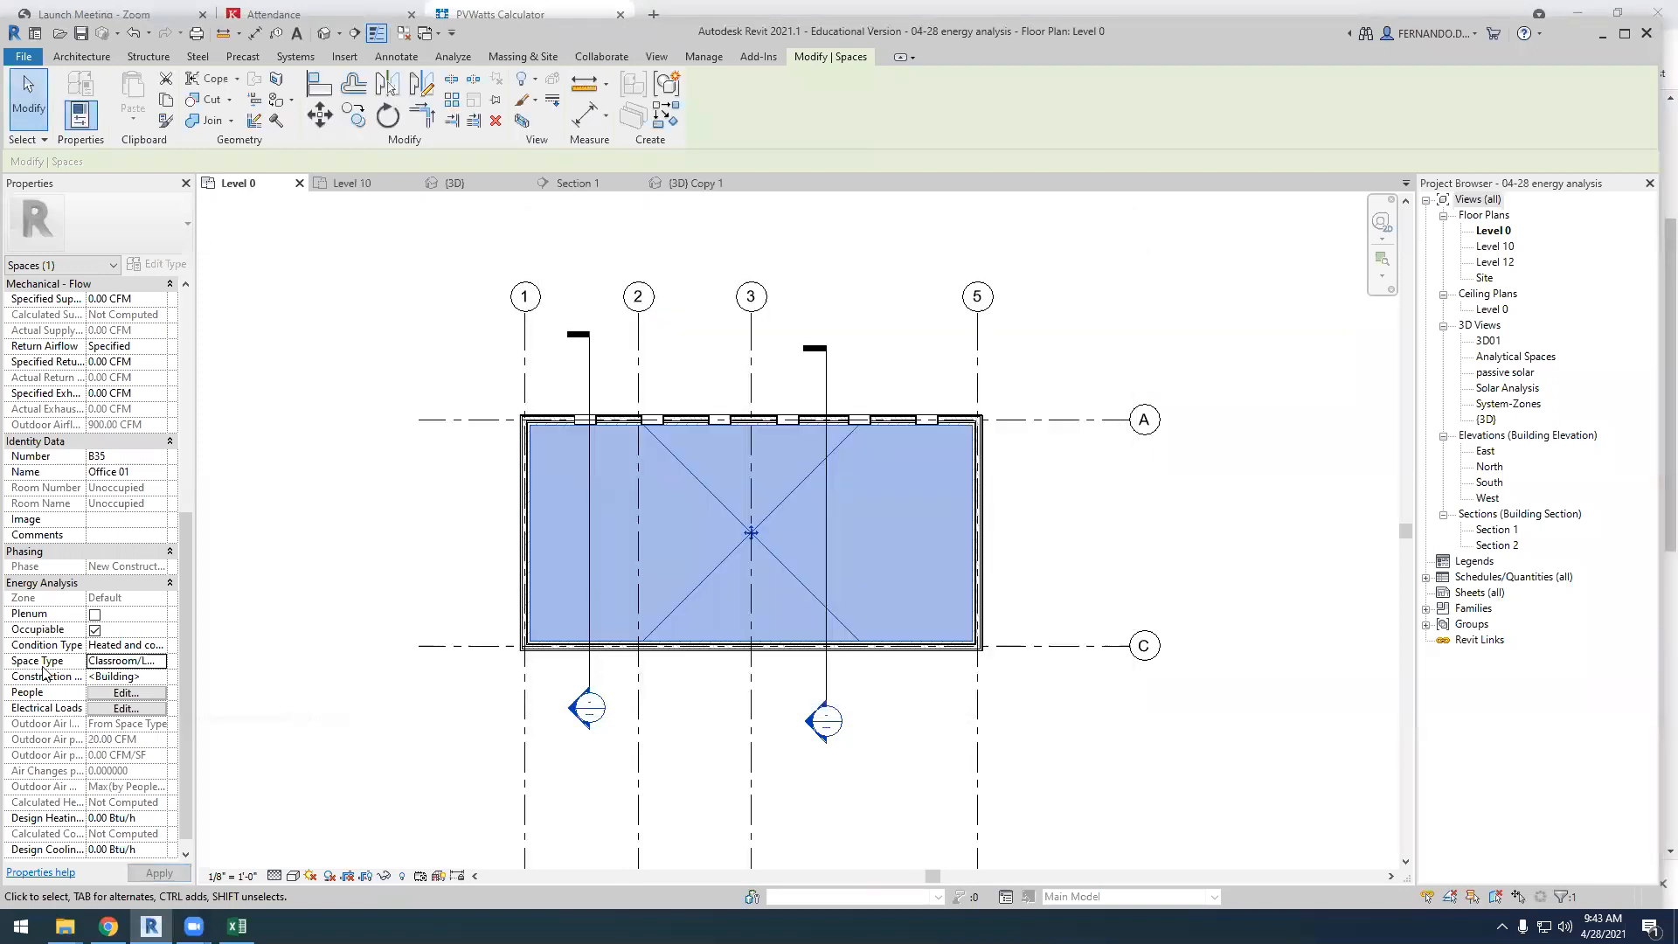
Review the Office 01 space type settings again and inspect the analytic constructions of its <Building> construction type
{"action": "left_click", "coordinate": [161, 662]}
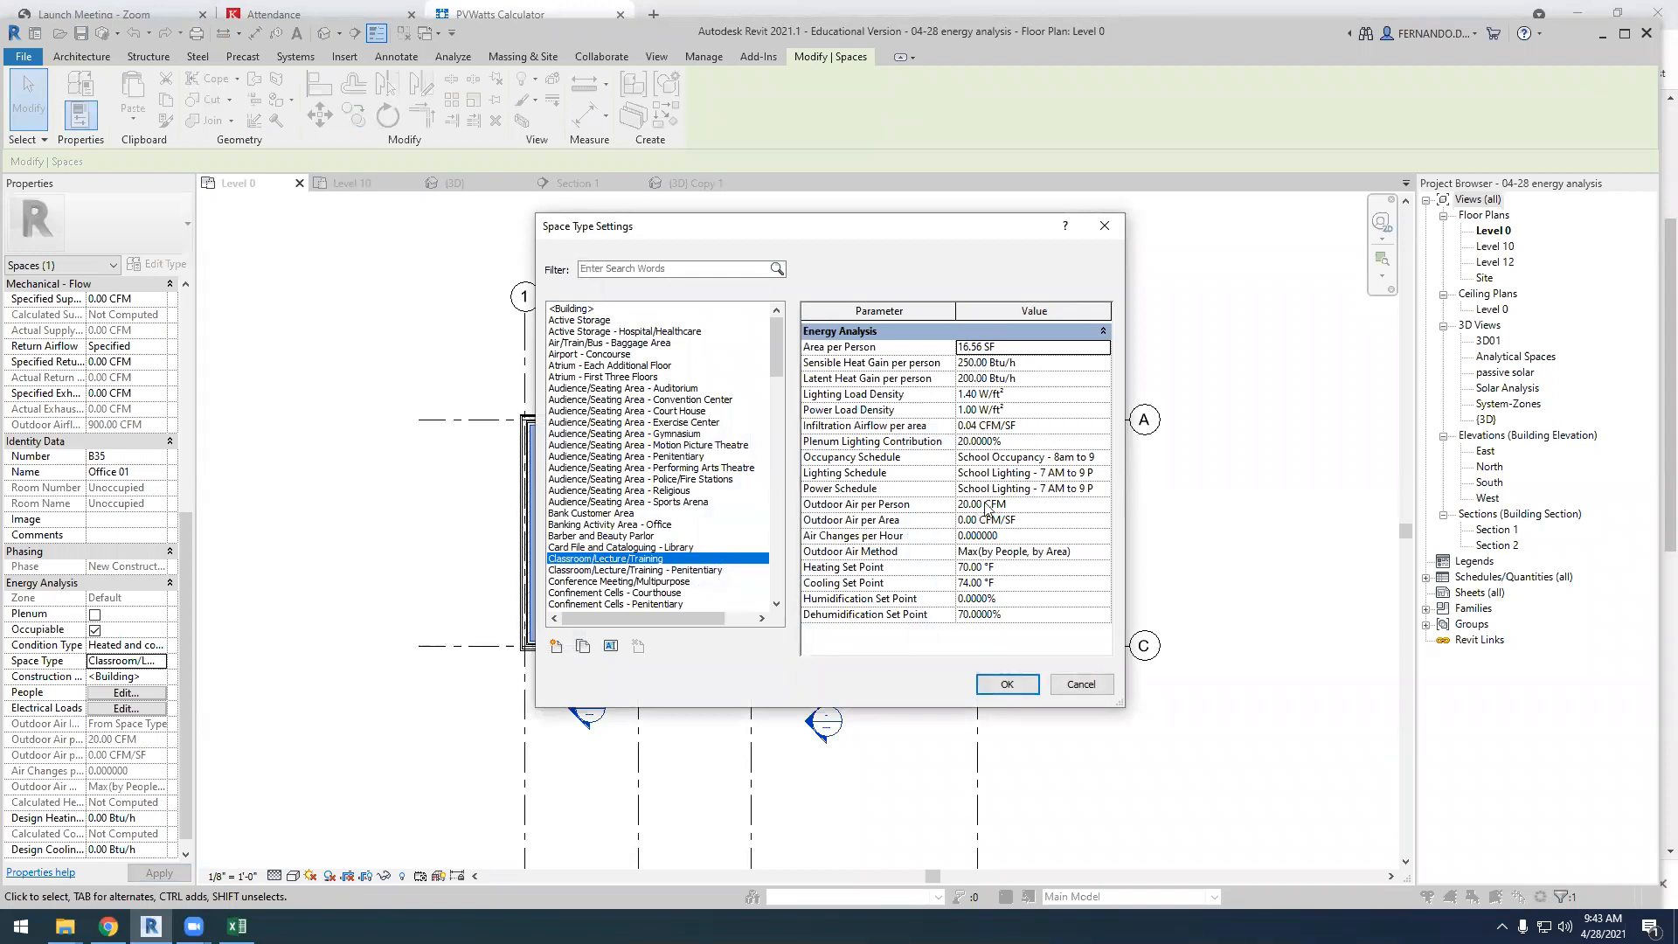
{"action": "left_click", "coordinate": [1007, 684]}
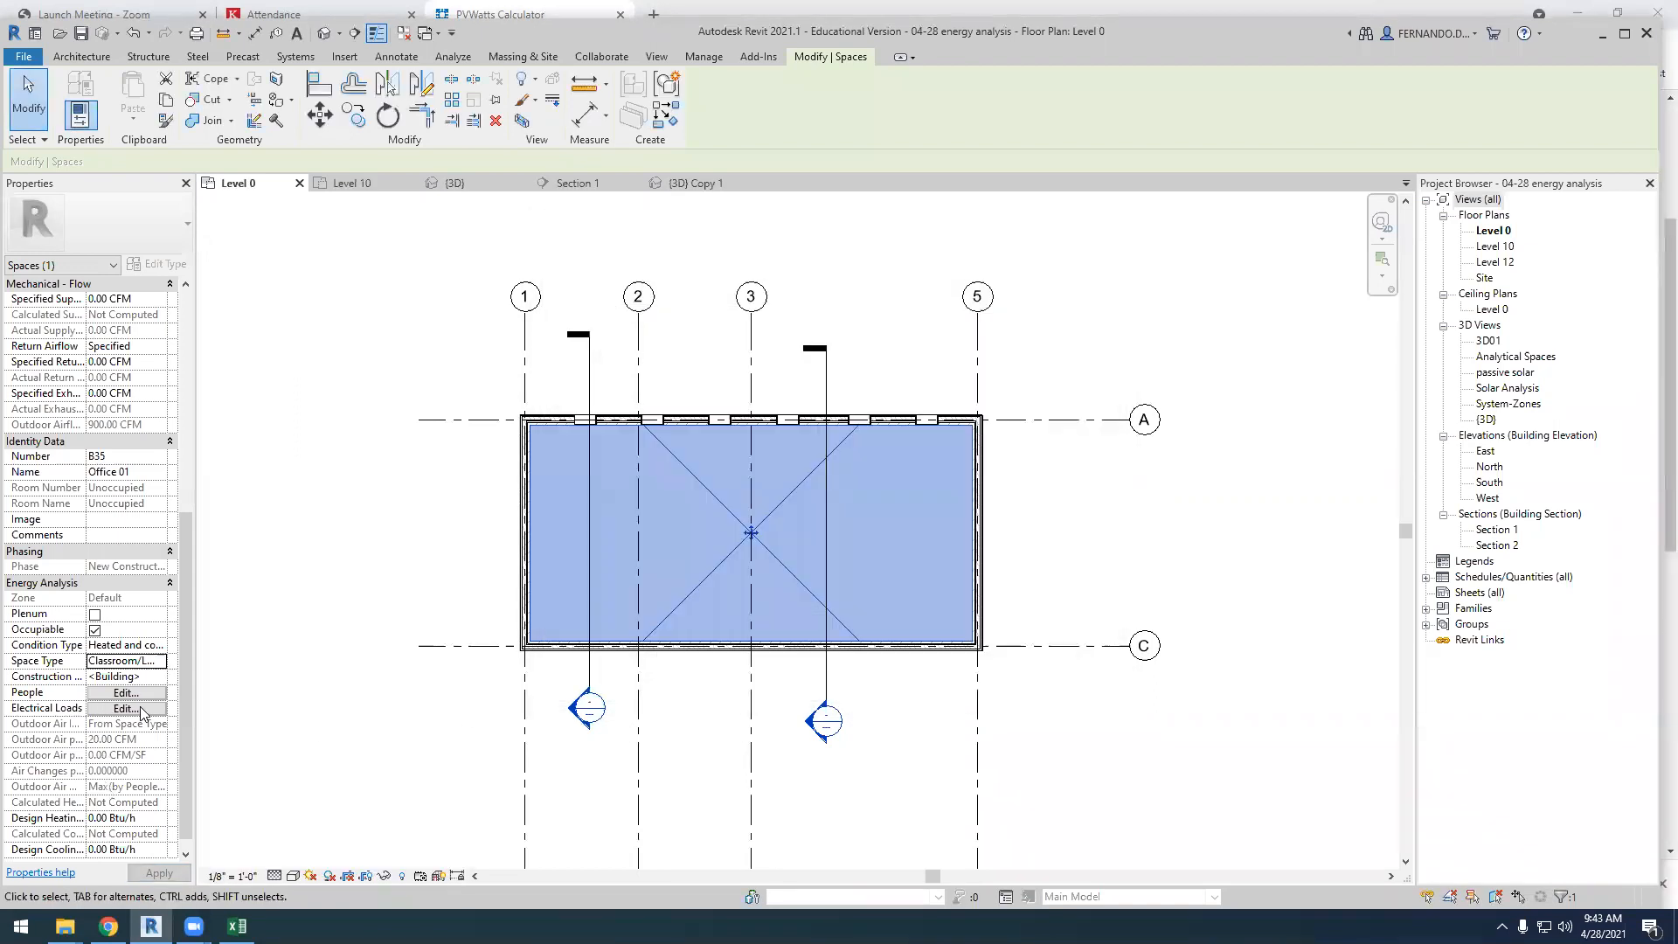
{"action": "left_click", "coordinate": [161, 678]}
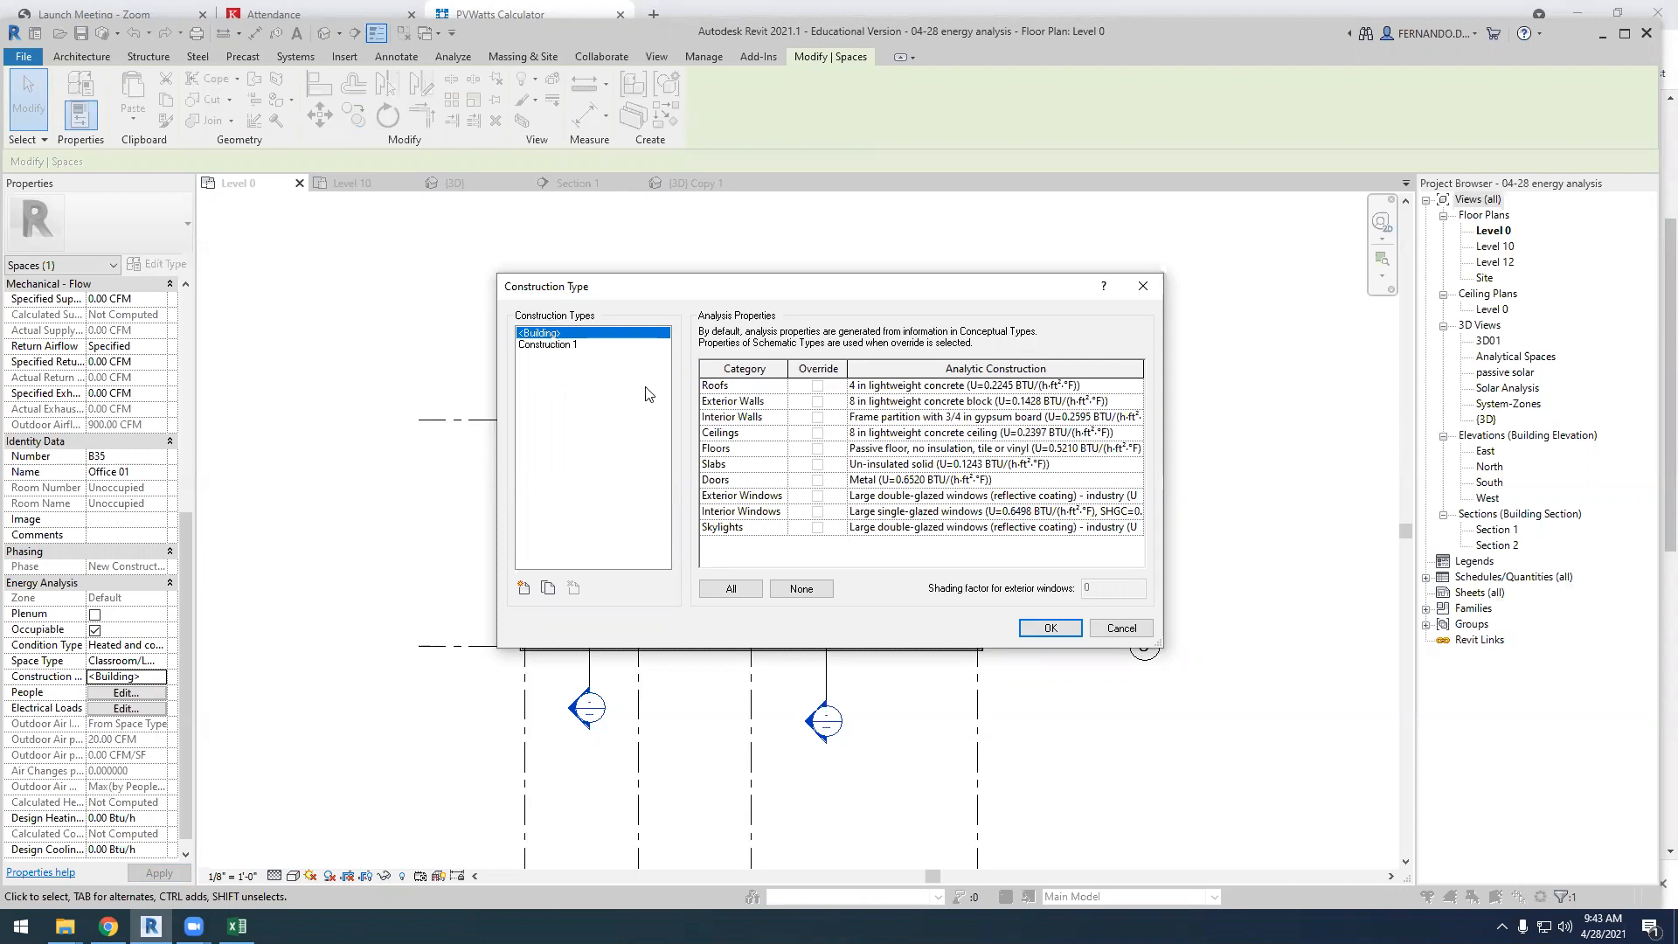
{"action": "left_click", "coordinate": [1123, 628]}
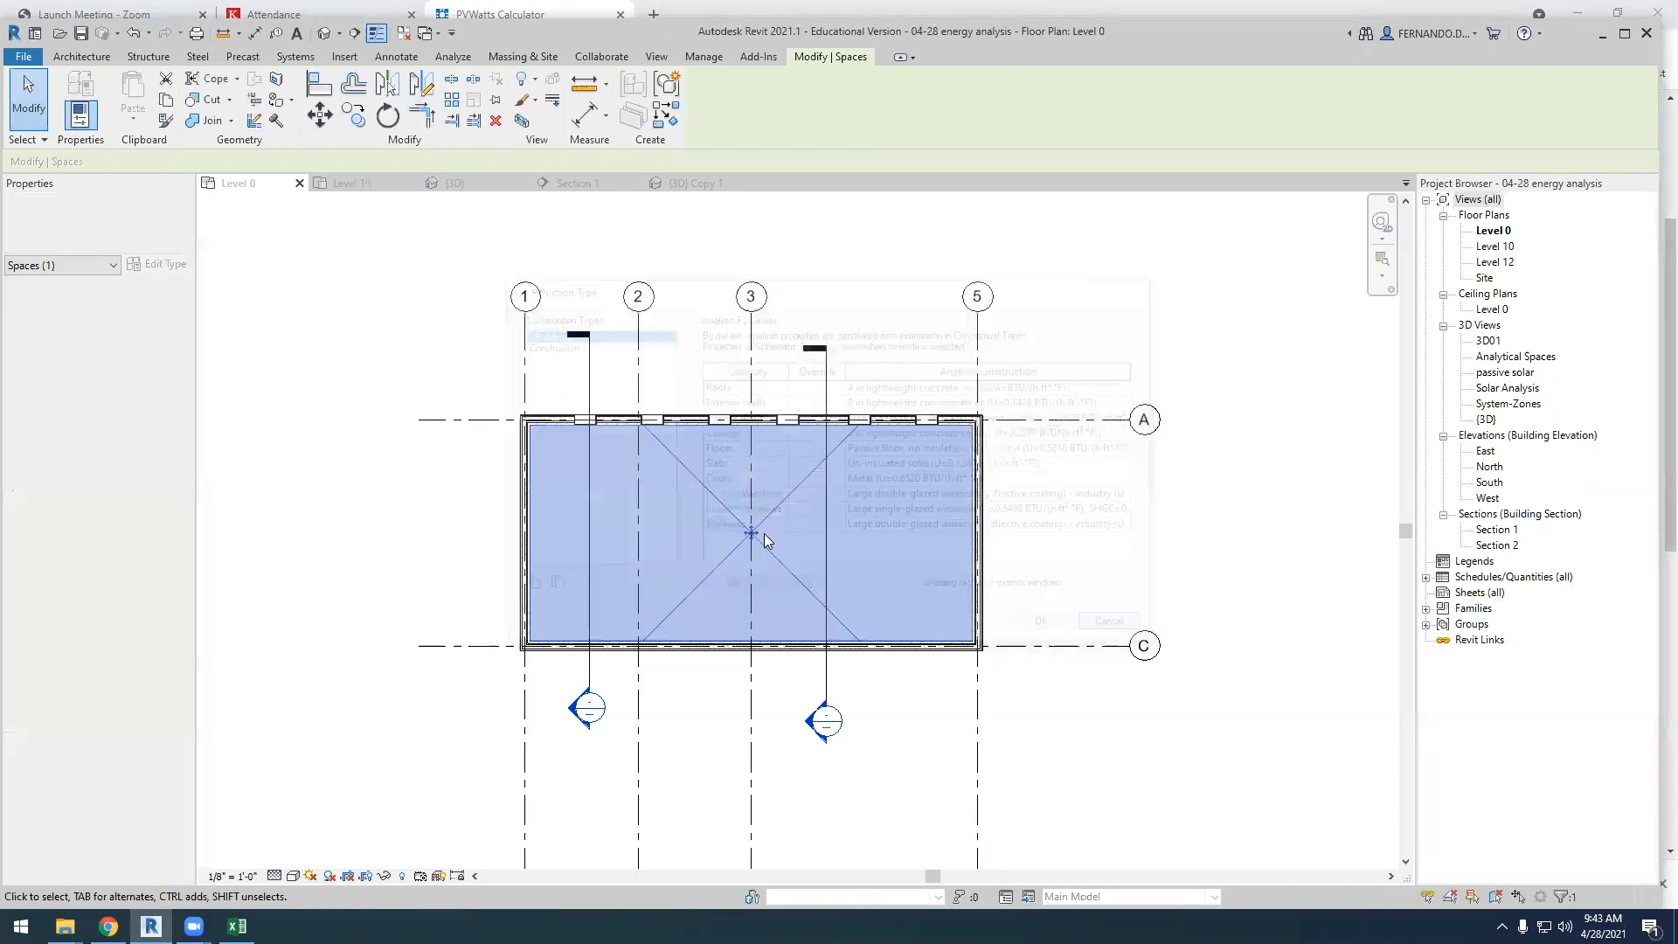
Inspect the layer assembly of the ARCH360 R50 exterior wall along grid 1 without changing it
{"action": "left_click", "coordinate": [481, 522]}
{"action": "left_click", "coordinate": [525, 534]}
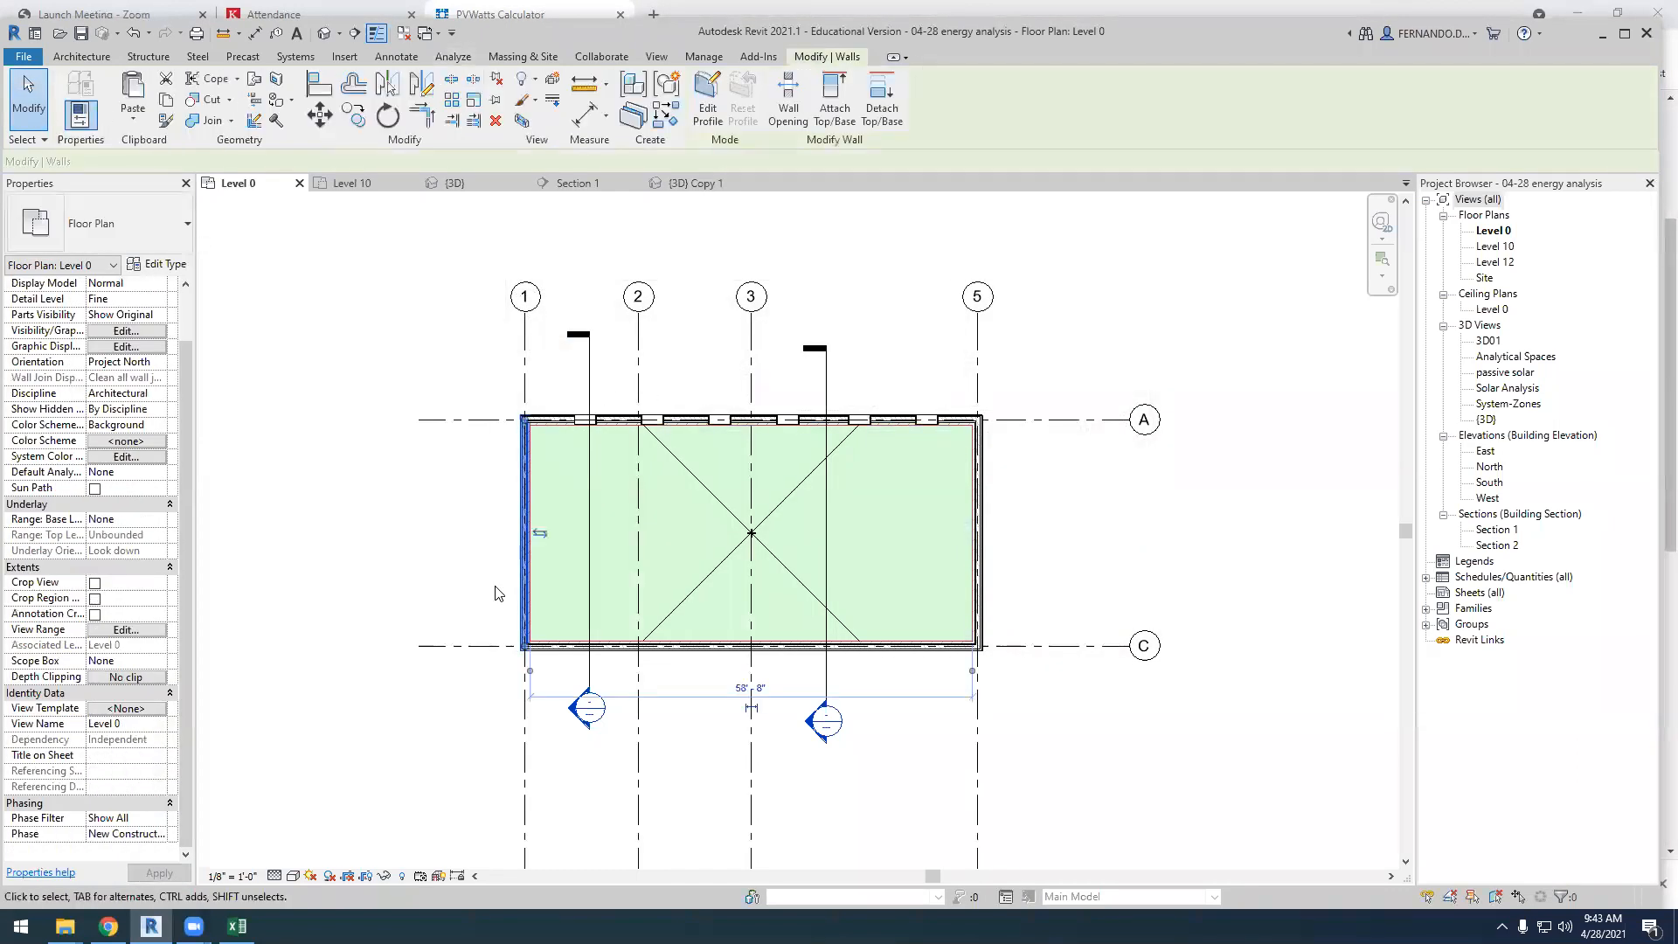
{"action": "left_click", "coordinate": [158, 264]}
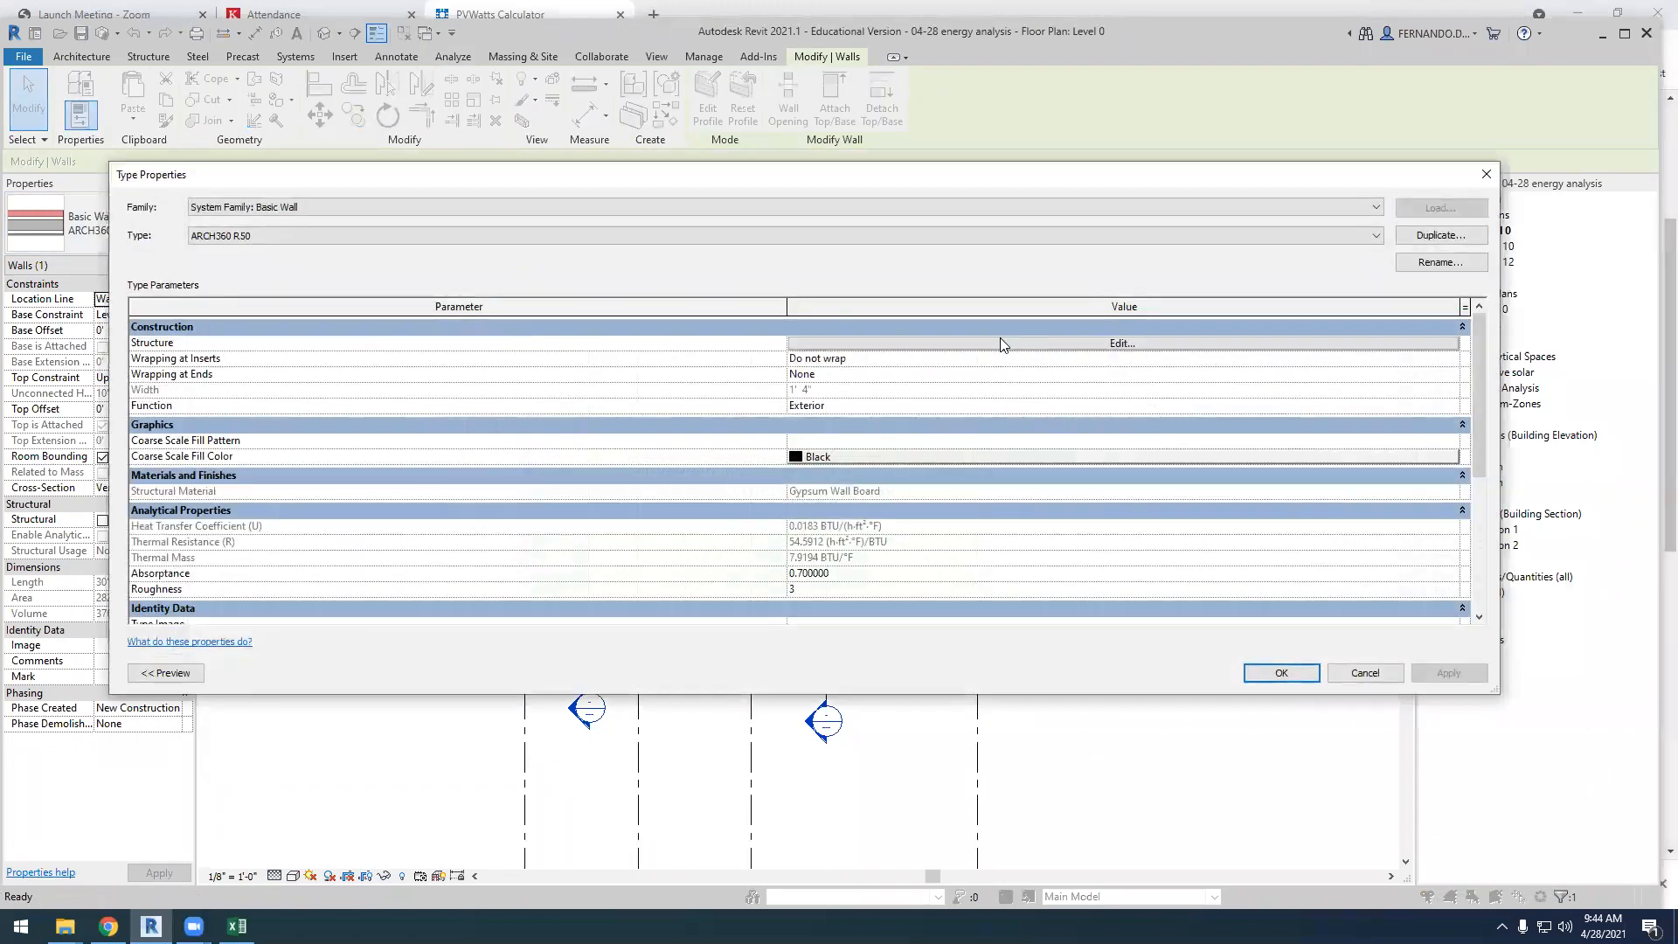
{"action": "left_click", "coordinate": [1000, 341]}
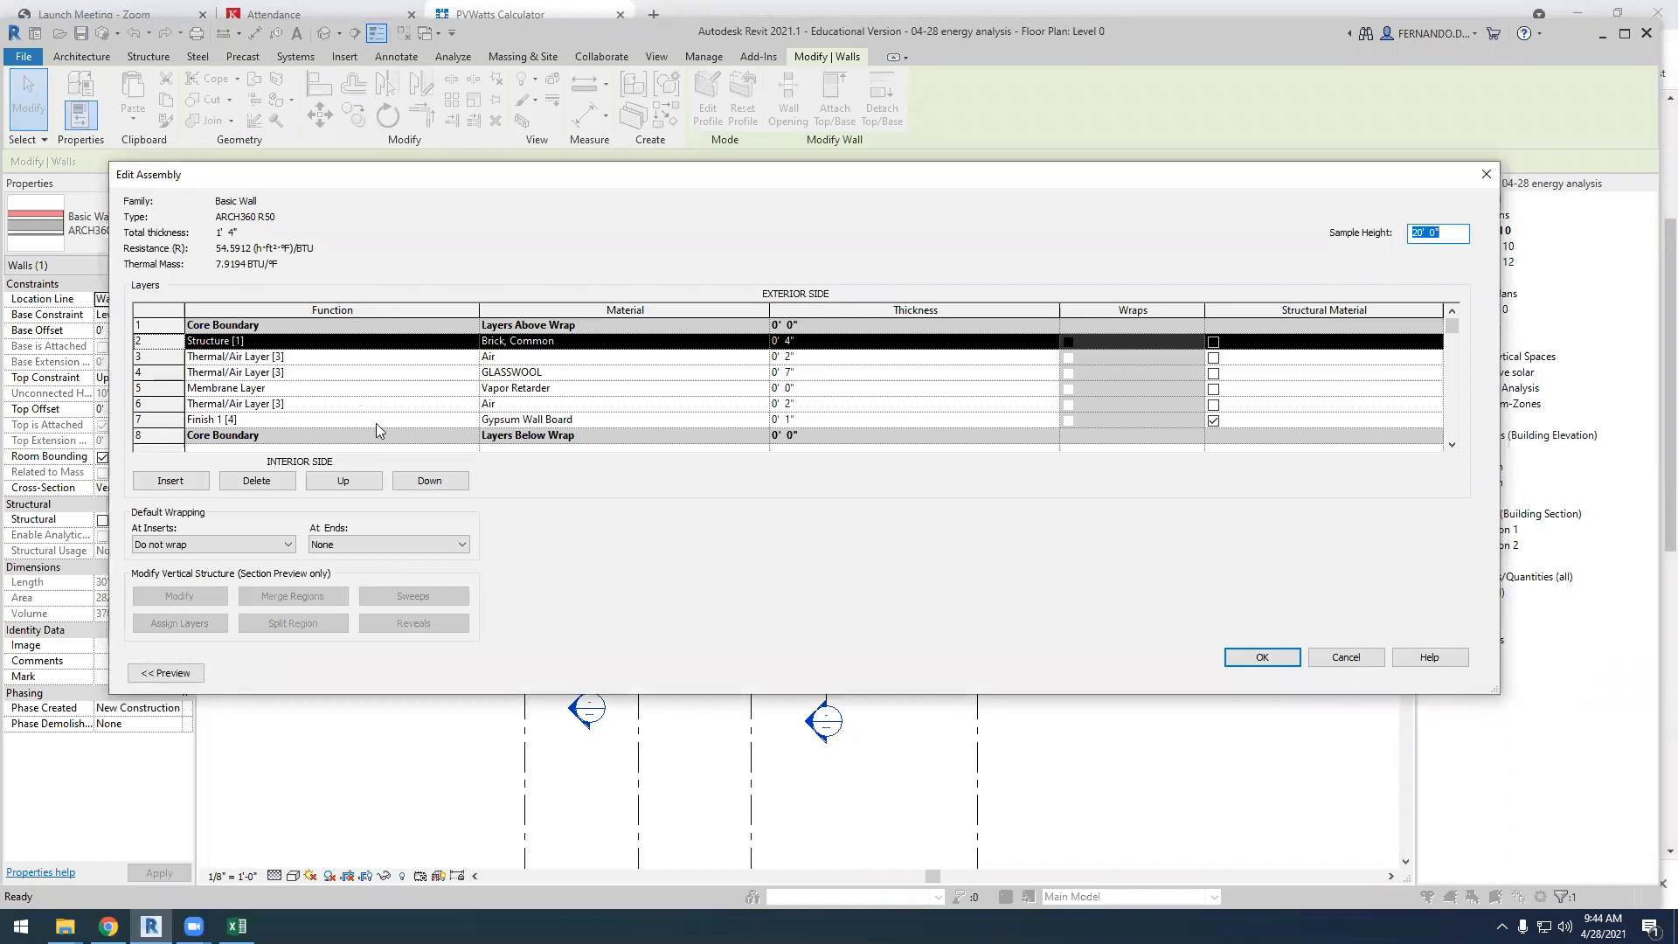
{"action": "left_click", "coordinate": [1338, 665]}
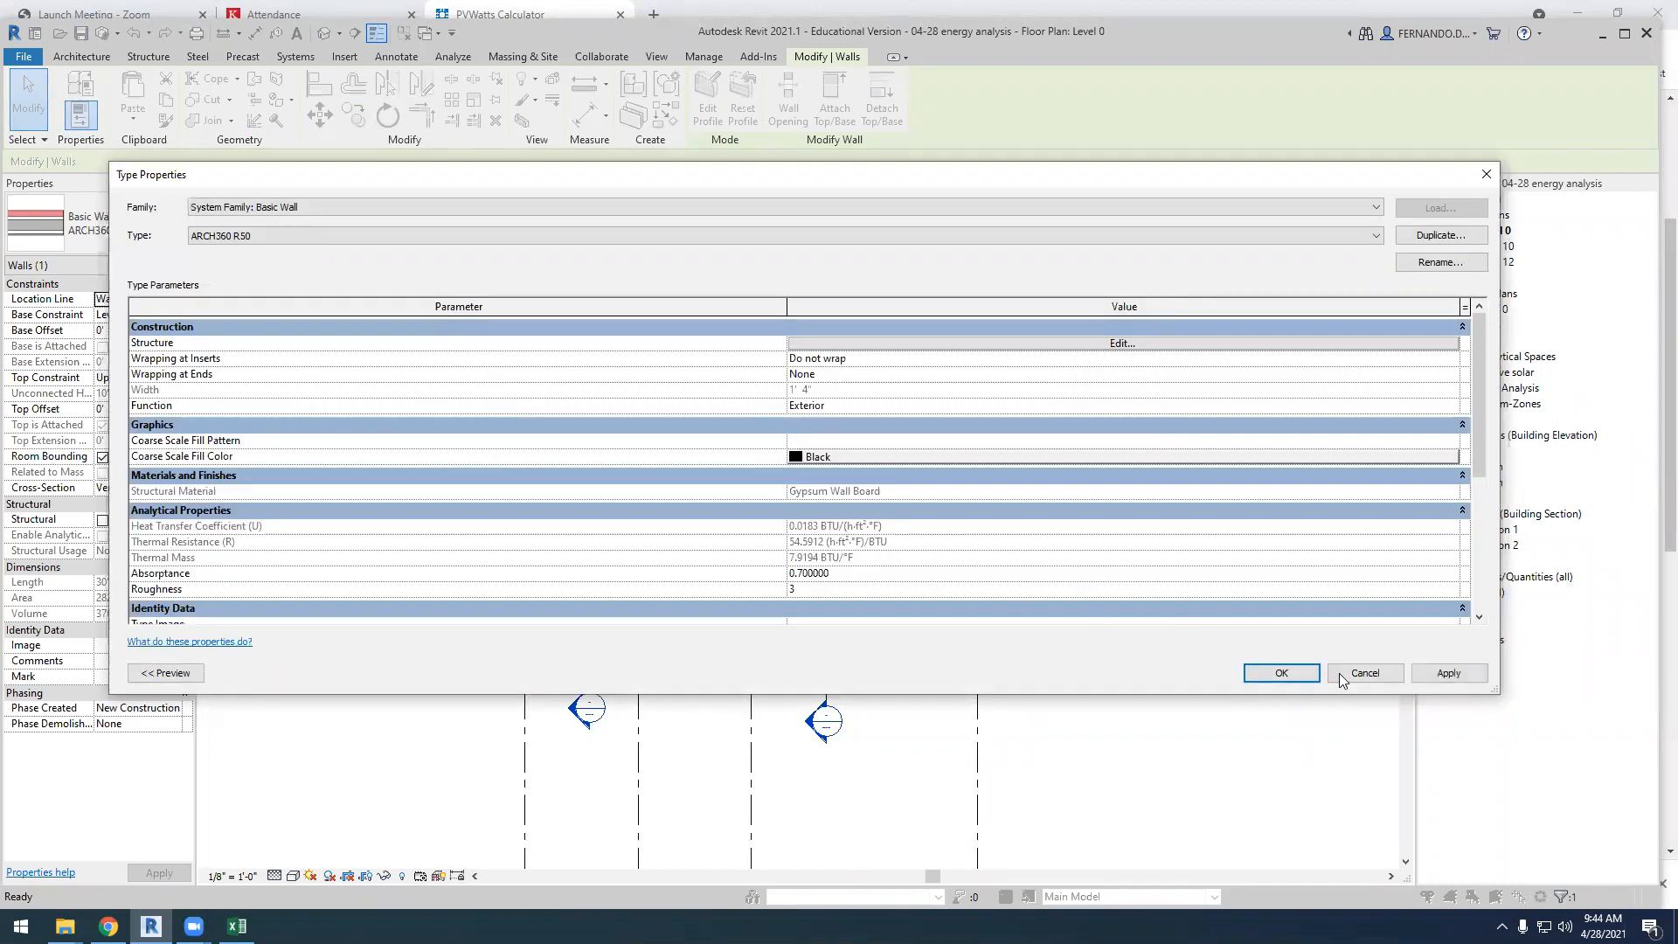
{"action": "left_click", "coordinate": [1365, 677]}
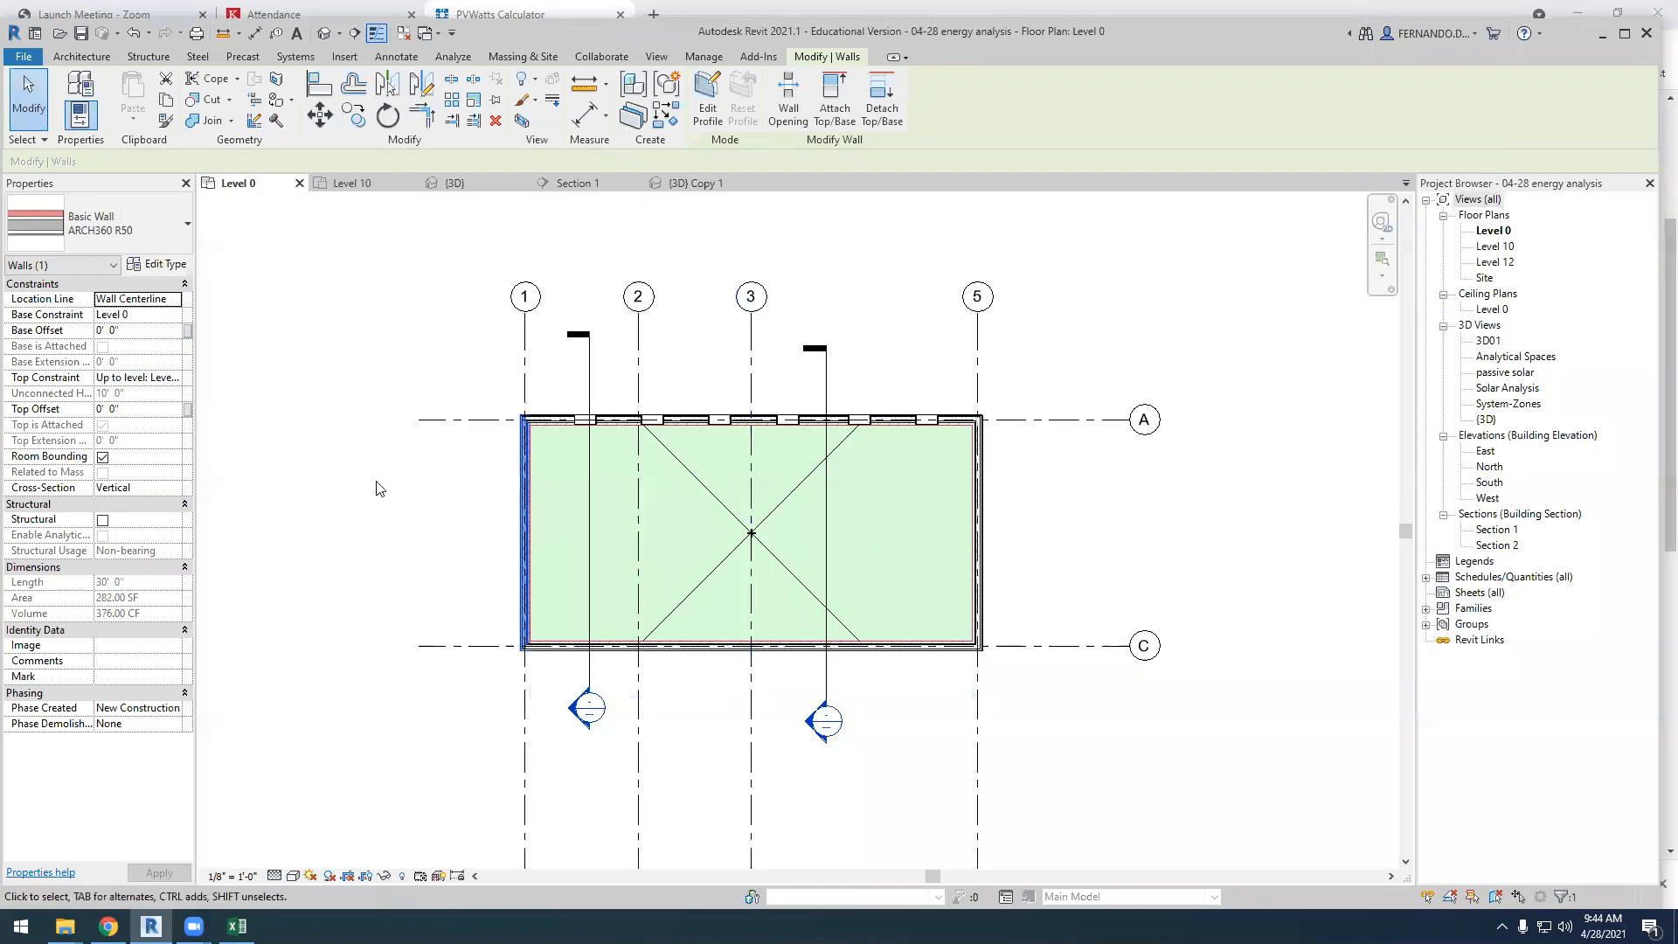
Try overriding the exterior walls in Office 01's Construction 1 type and browse the available analytic wall constructions
{"action": "left_click", "coordinate": [722, 564]}
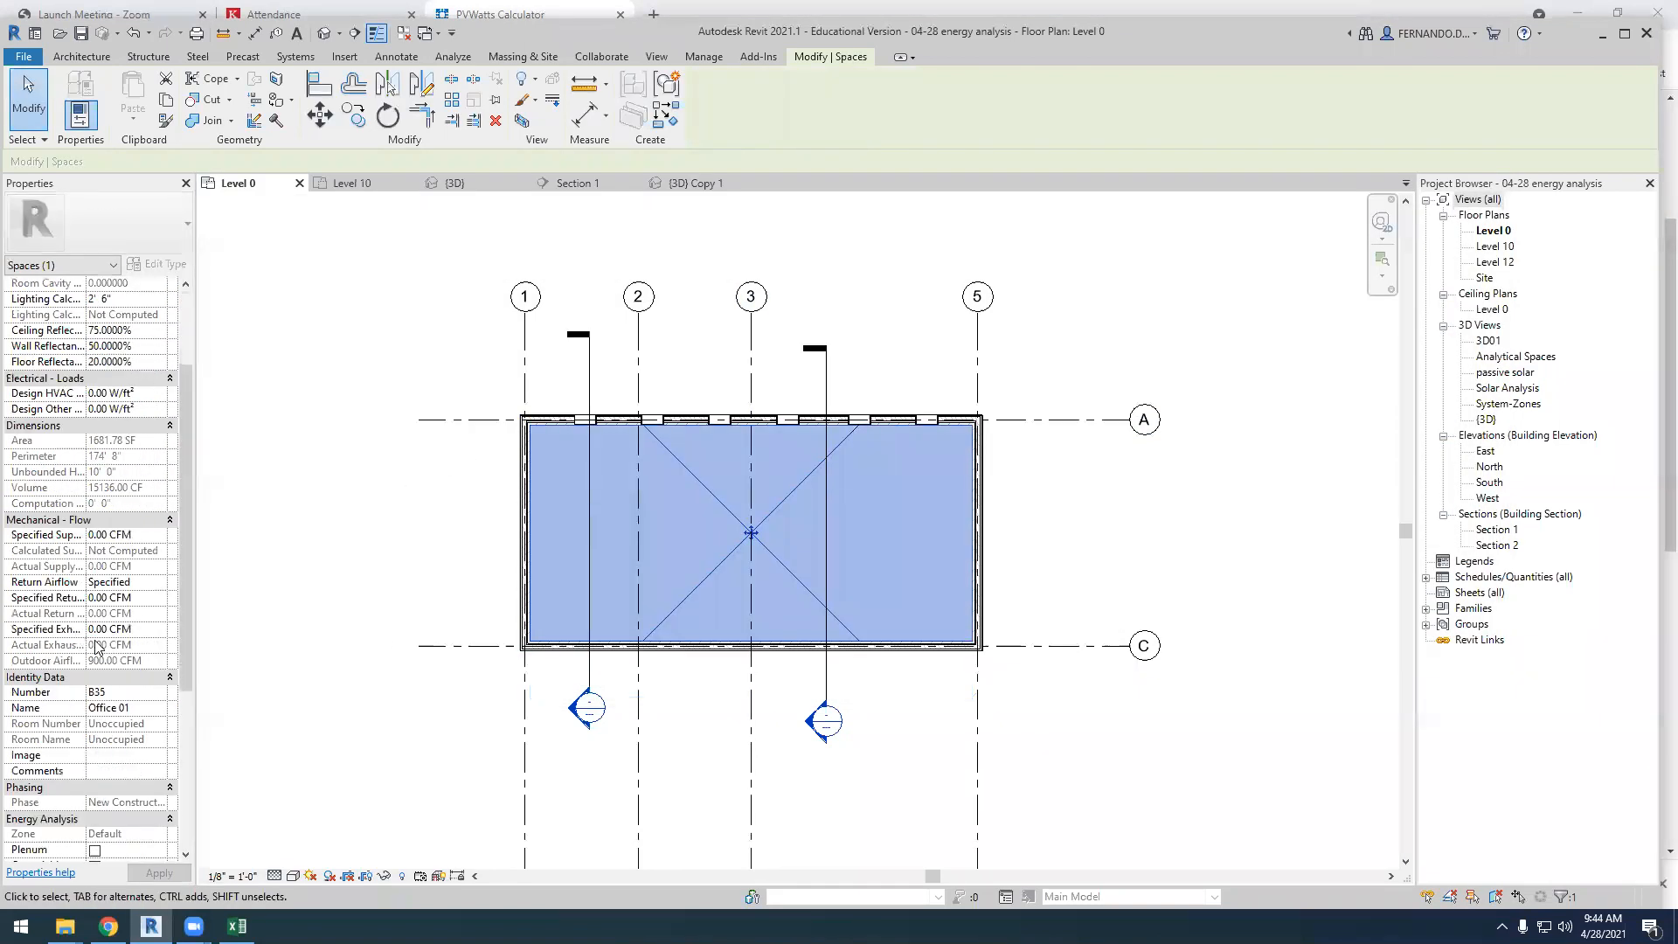
{"action": "scroll", "coordinate": [162, 664], "scroll_direction": "down", "scroll_amount": 5}
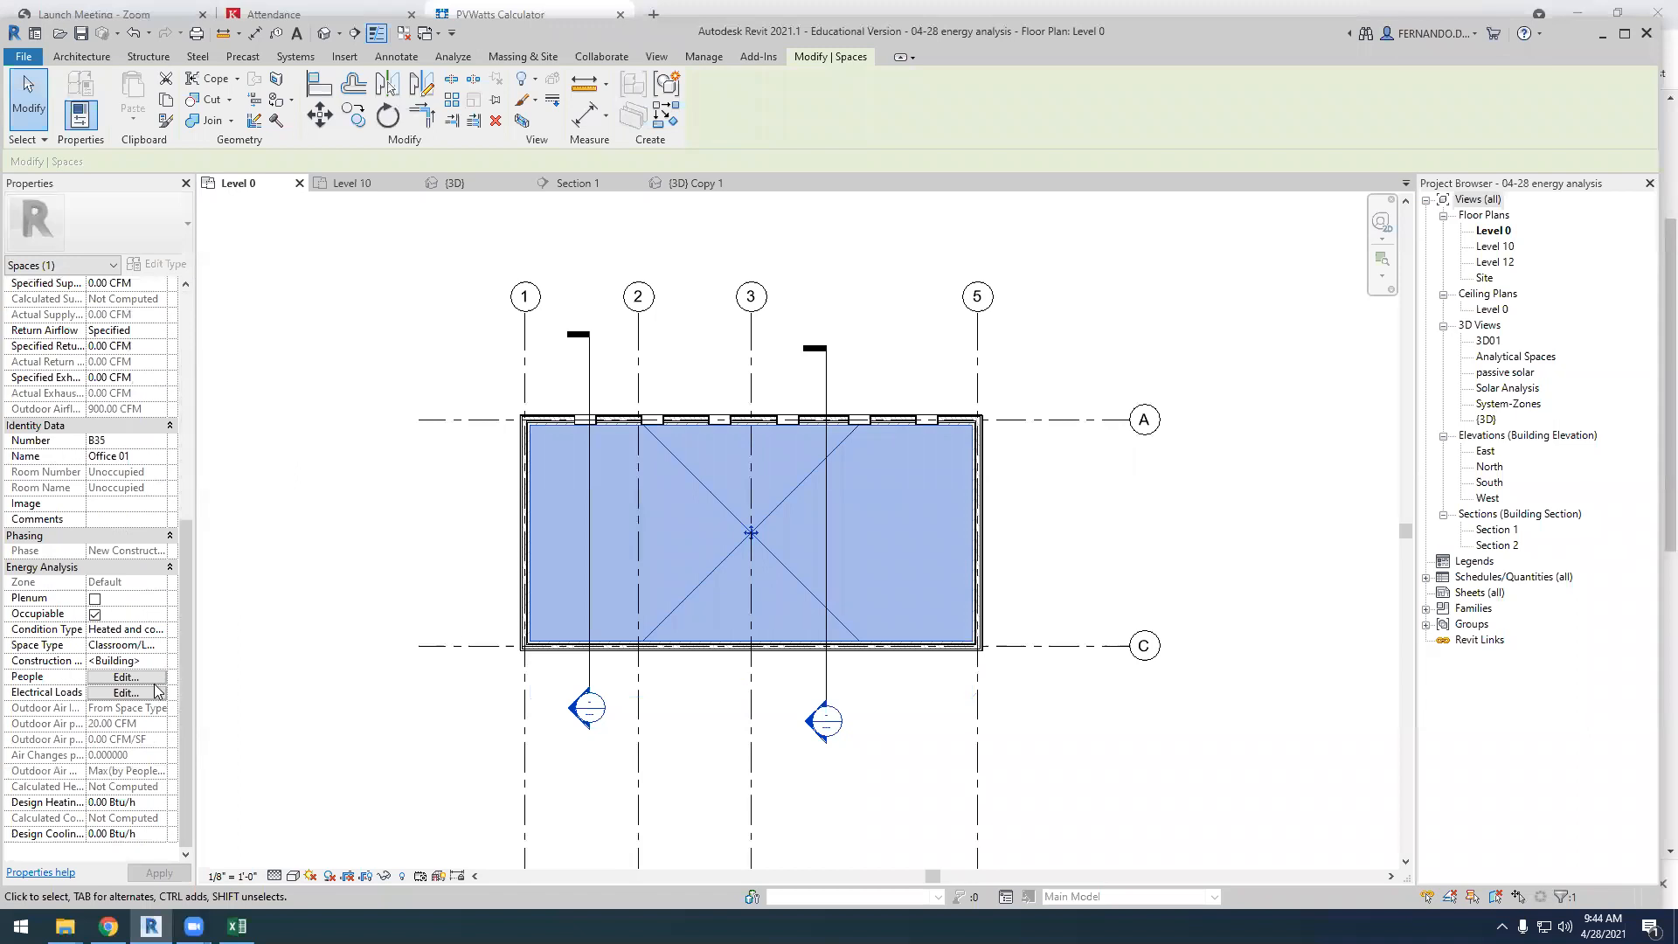
{"action": "left_click", "coordinate": [137, 662]}
{"action": "left_click", "coordinate": [159, 662]}
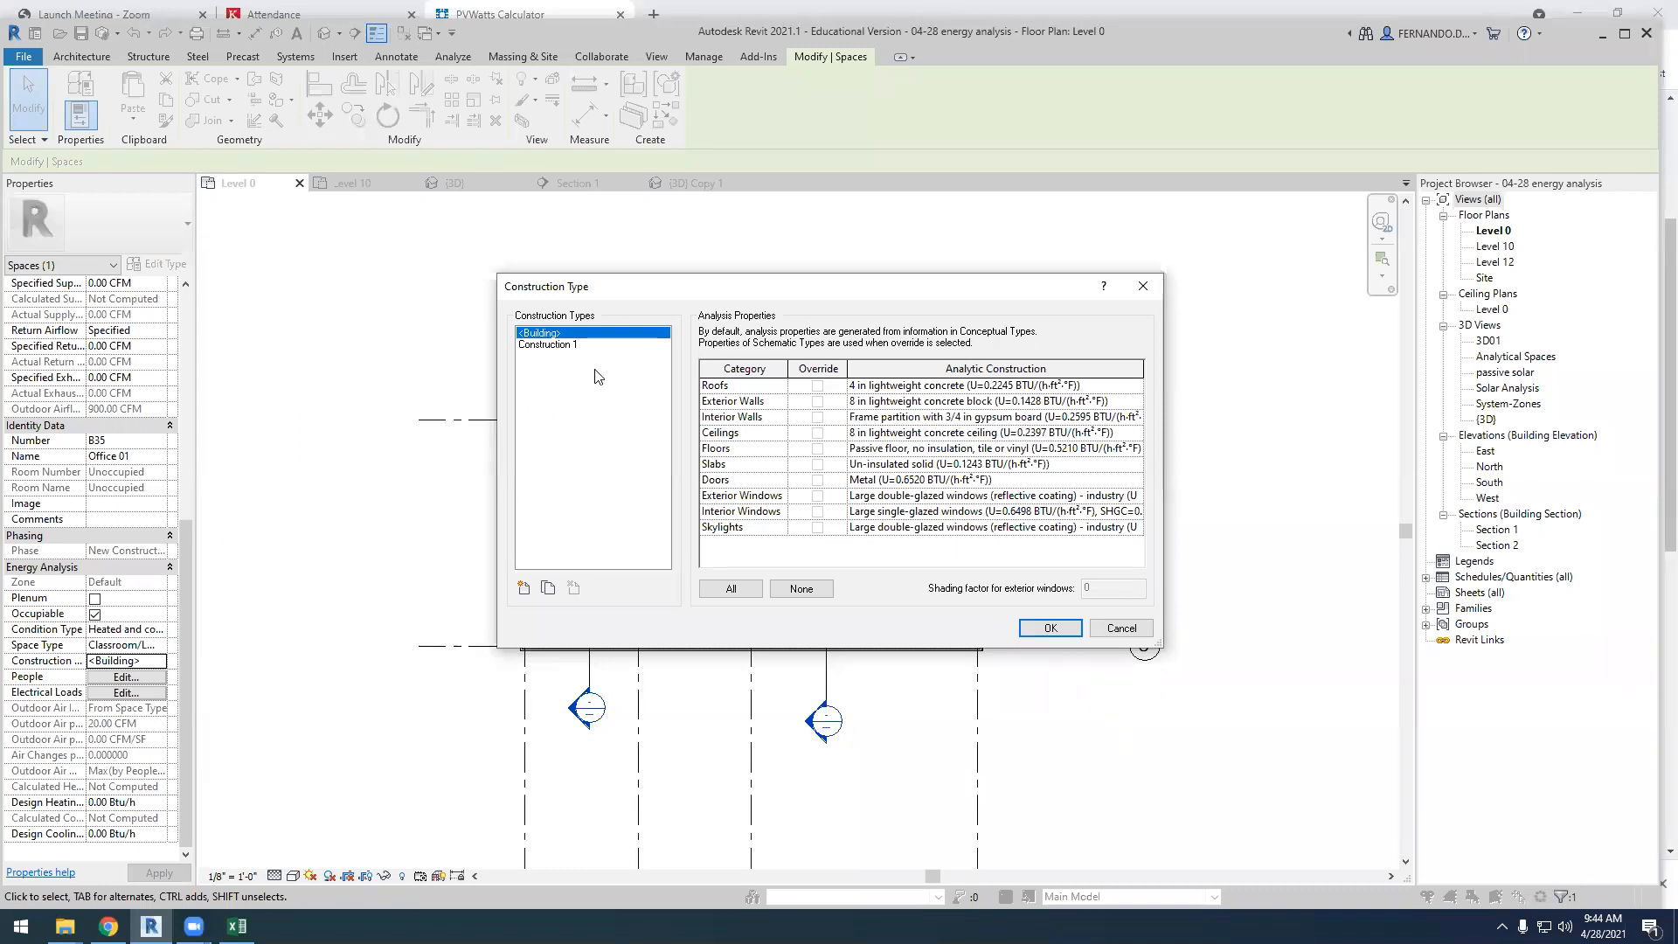
{"action": "left_click", "coordinate": [560, 346]}
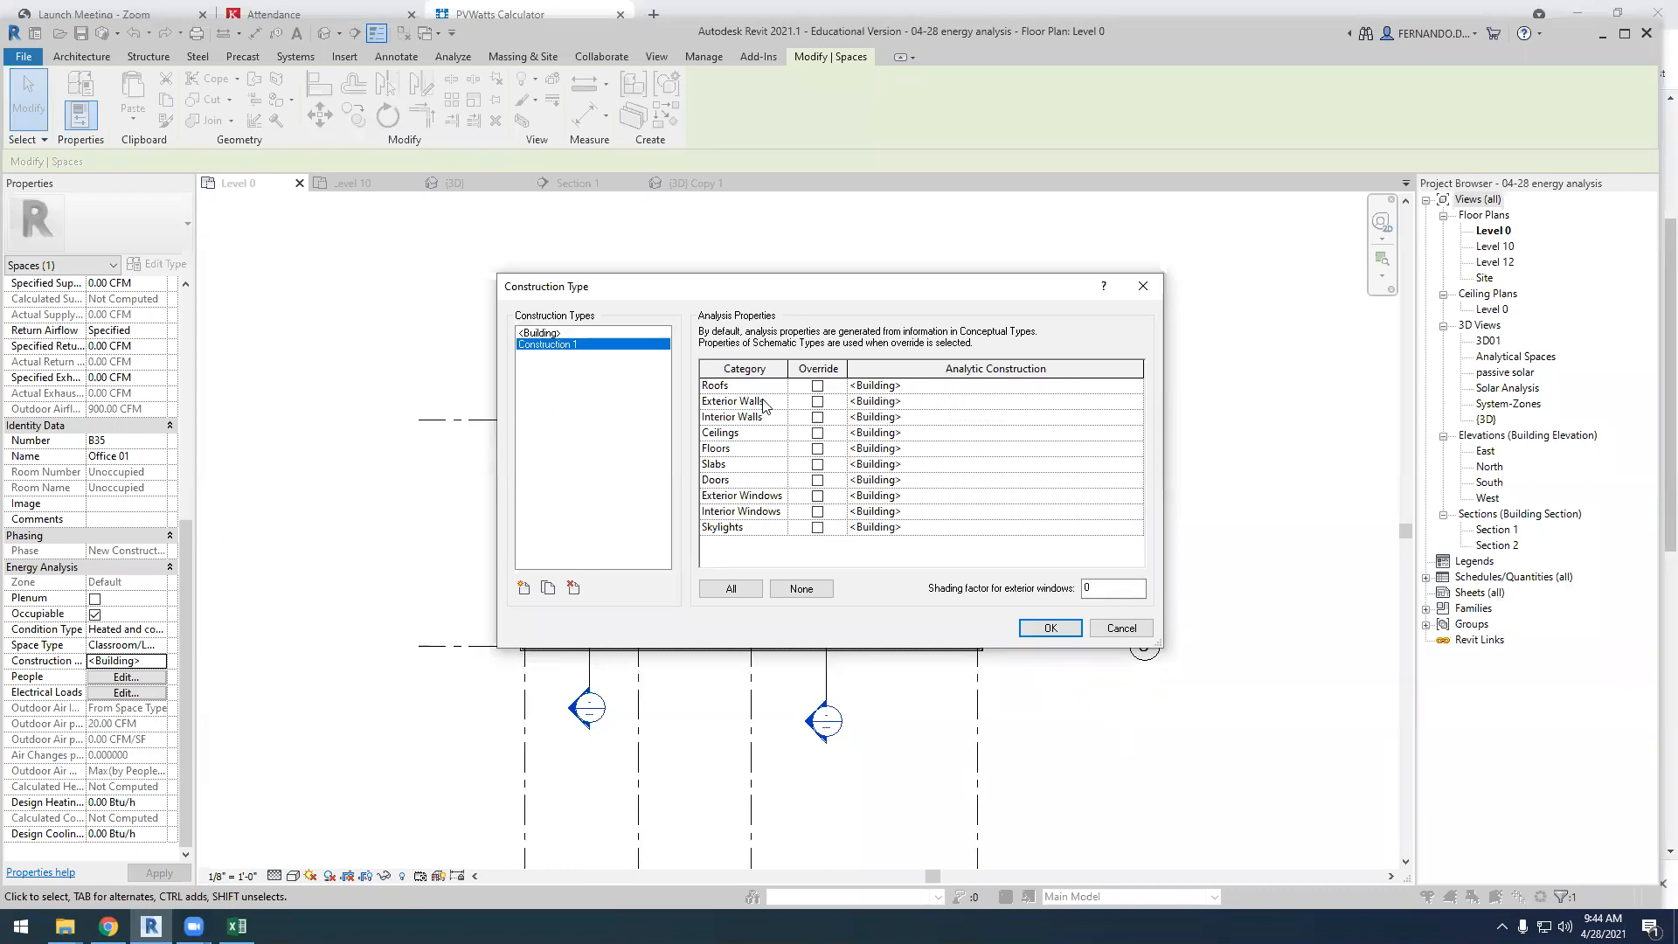
{"action": "left_click", "coordinate": [818, 401]}
{"action": "left_click", "coordinate": [1135, 402]}
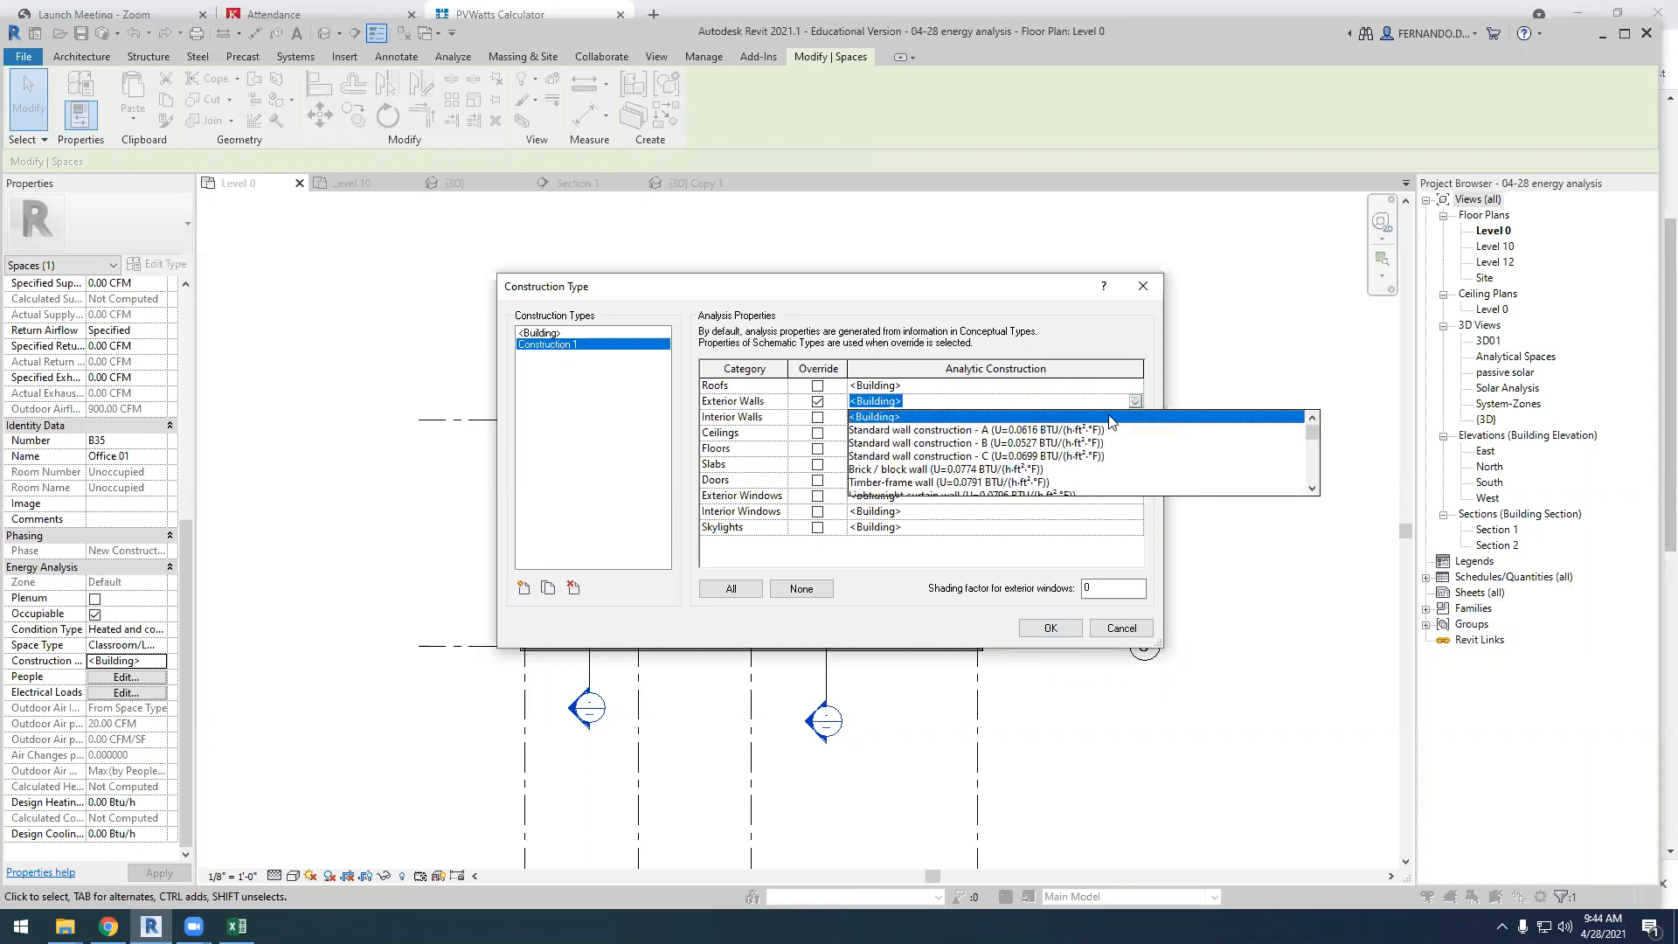
{"action": "scroll", "coordinate": [1031, 450], "scroll_direction": "down", "scroll_amount": 3}
{"action": "mouse_move", "coordinate": [1313, 435]}
{"action": "left_mouse_down"}
{"action": "mouse_move", "coordinate": [1315, 481]}
{"action": "mouse_move", "coordinate": [1314, 422]}
{"action": "left_mouse_up"}
Clear the exterior wall override in Construction 1 and keep <Building> as Office 01's construction type
{"action": "left_click", "coordinate": [819, 411]}
{"action": "left_click", "coordinate": [817, 403]}
{"action": "left_click", "coordinate": [536, 333]}
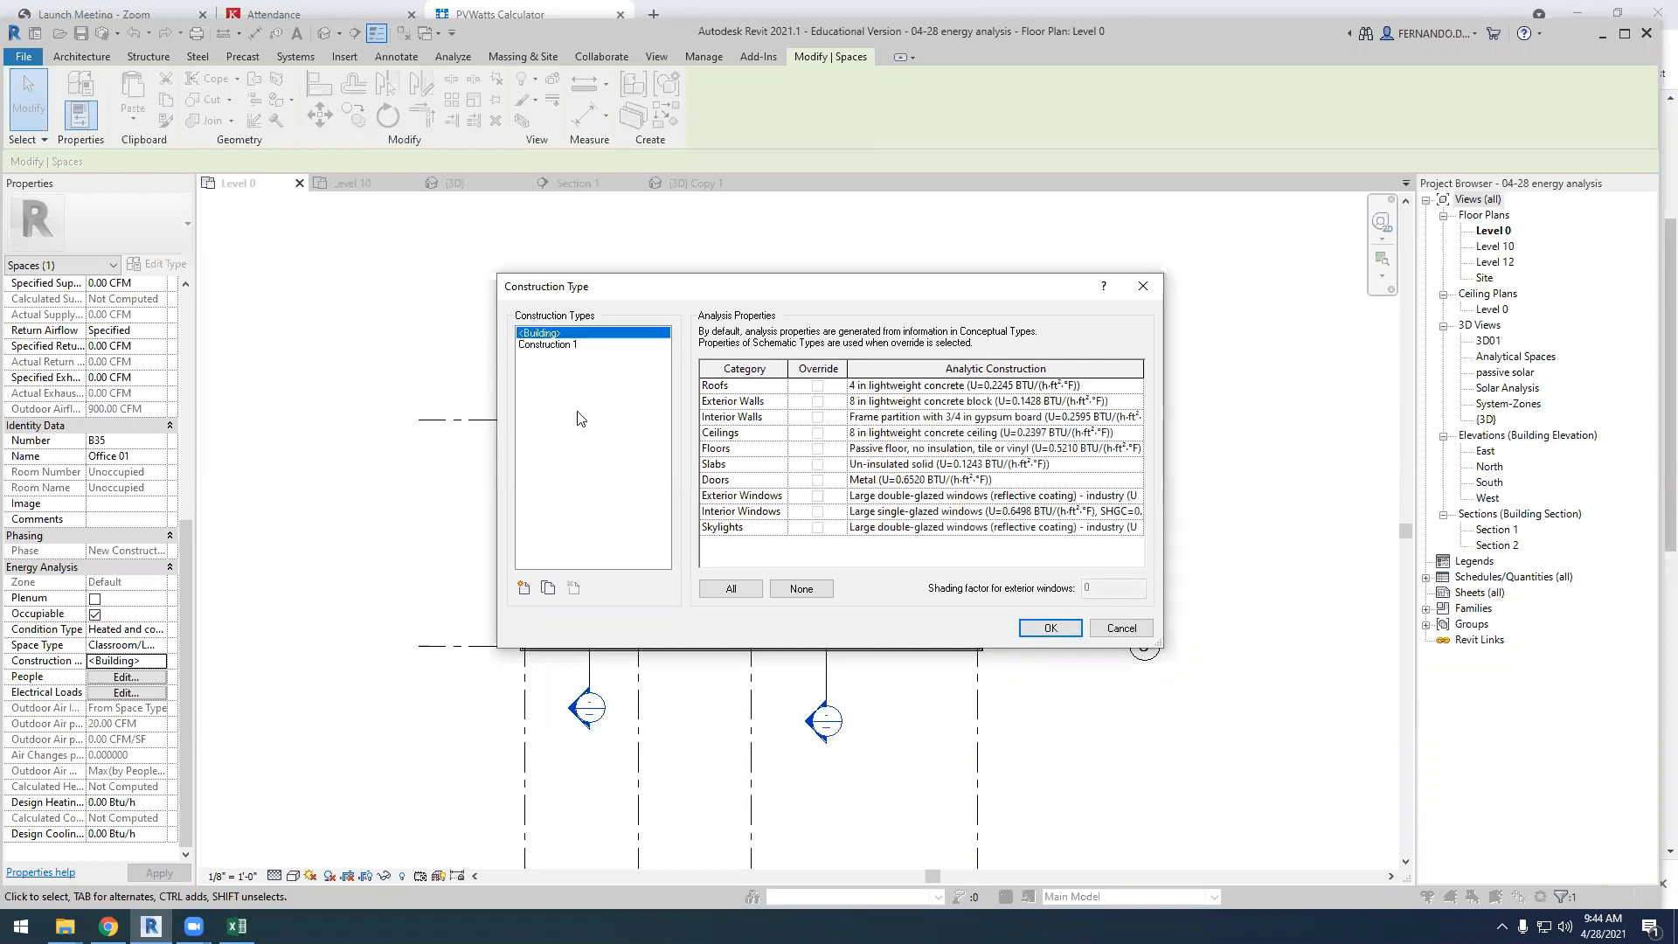
{"action": "left_click", "coordinate": [1052, 628]}
{"action": "left_click", "coordinate": [487, 528]}
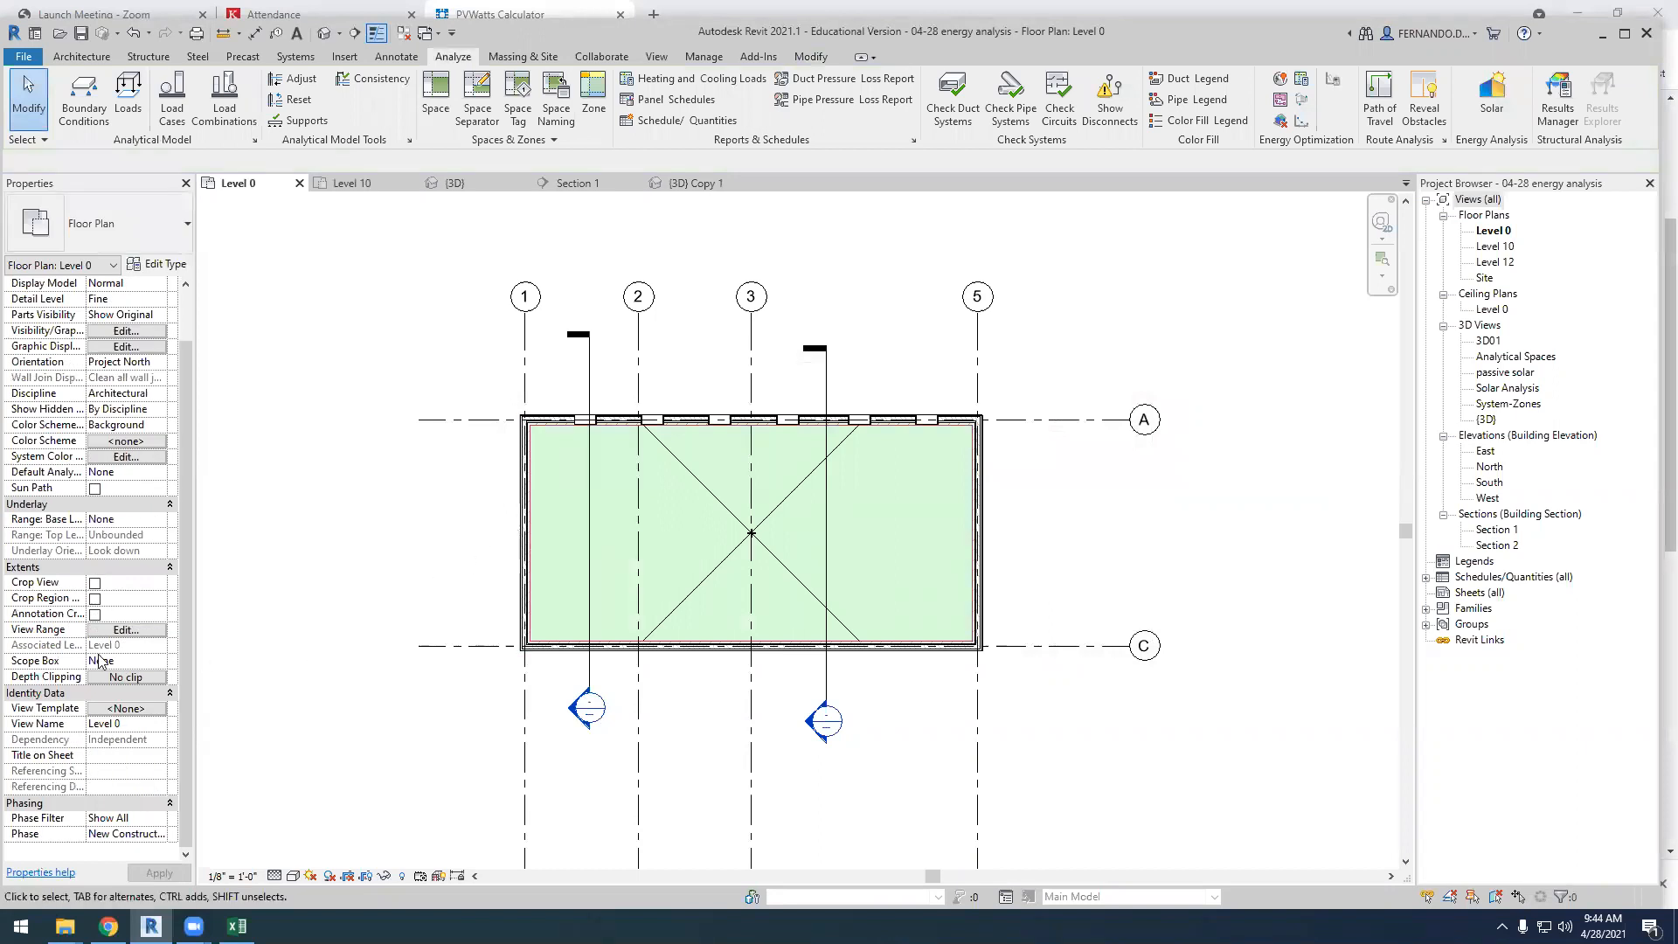
Compare Office 01's occupancy by space type with the specified option, and specify 20 people for the space
{"action": "left_click", "coordinate": [712, 571]}
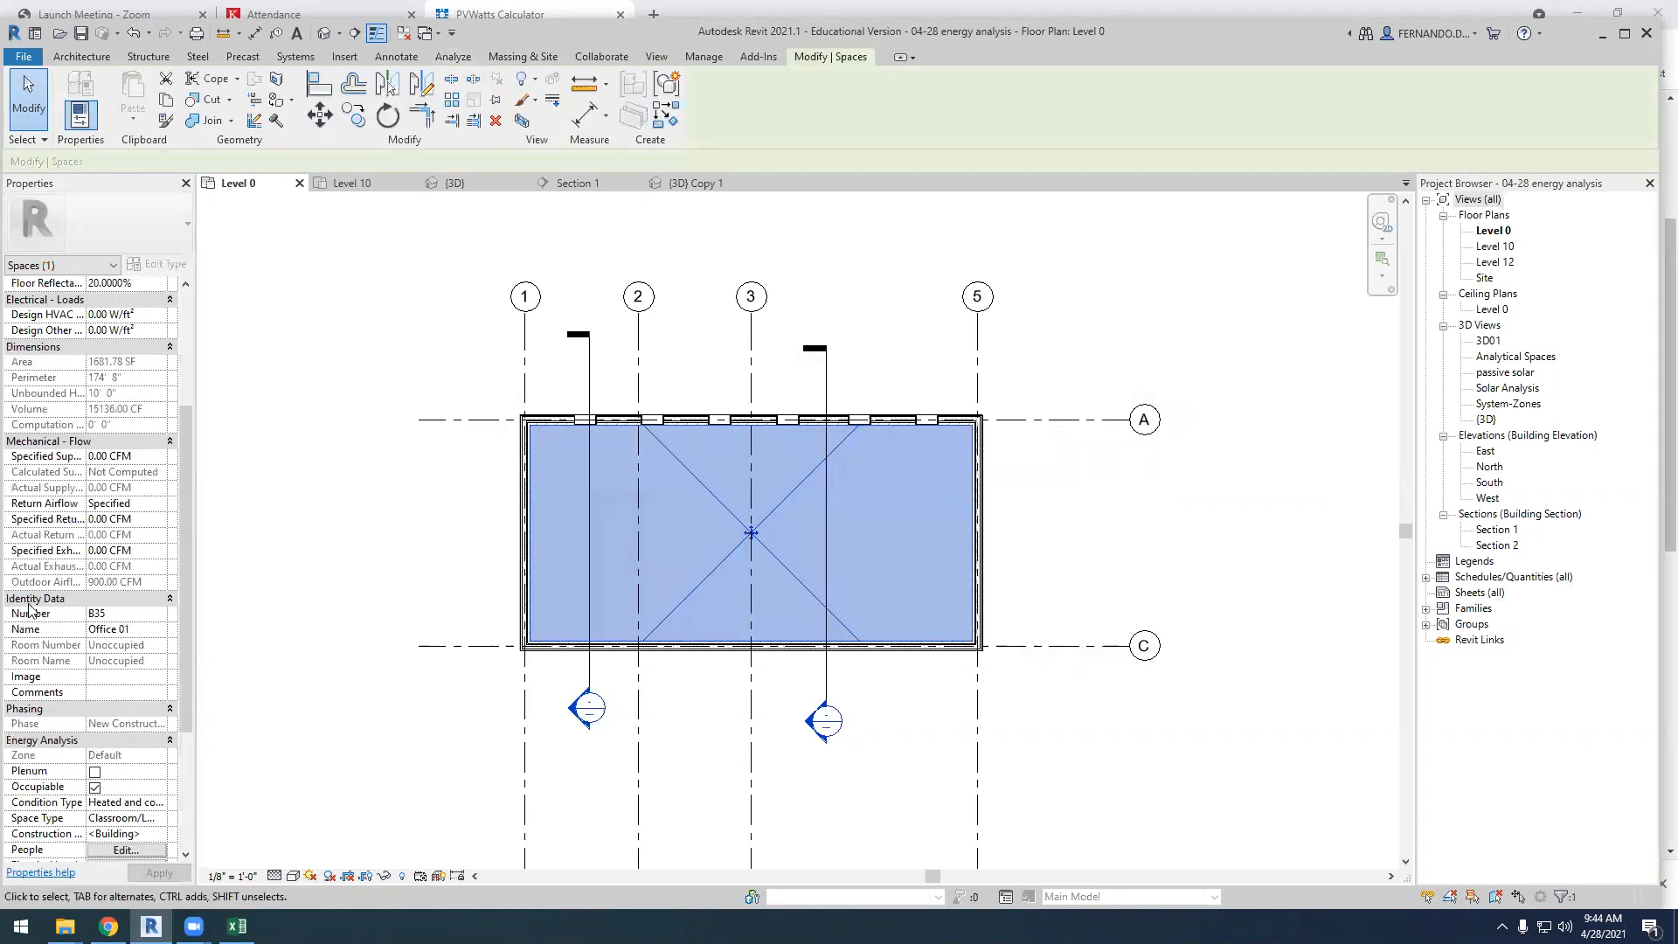
{"action": "scroll", "coordinate": [31, 609], "scroll_direction": "down", "scroll_amount": 3}
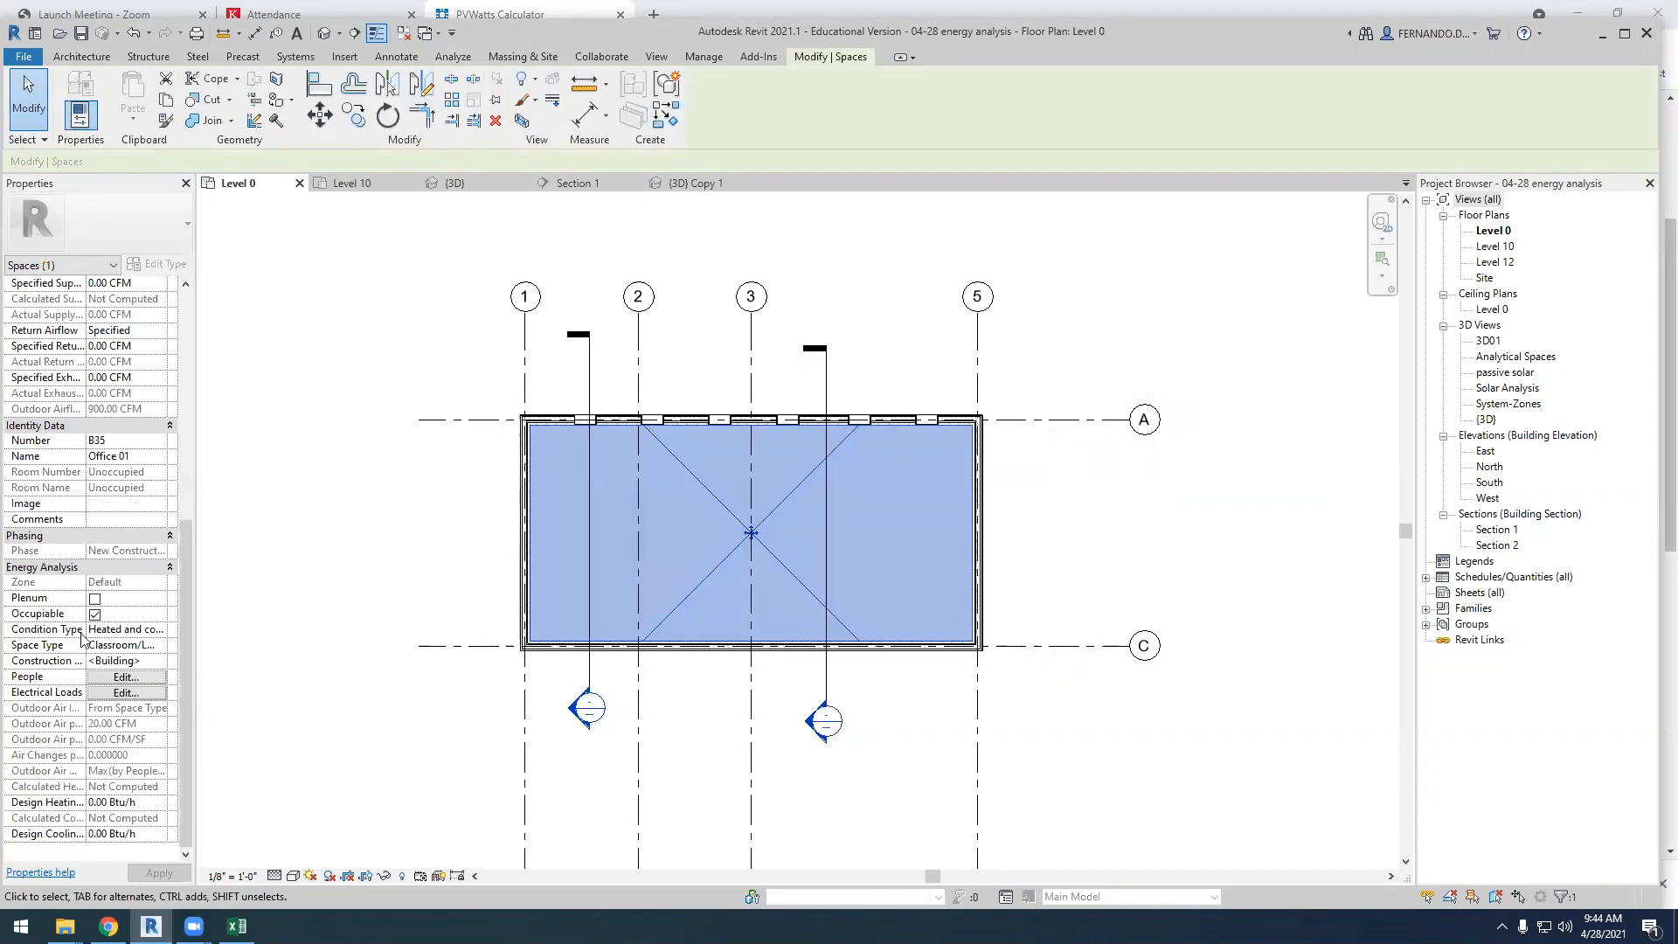
{"action": "left_click", "coordinate": [127, 678]}
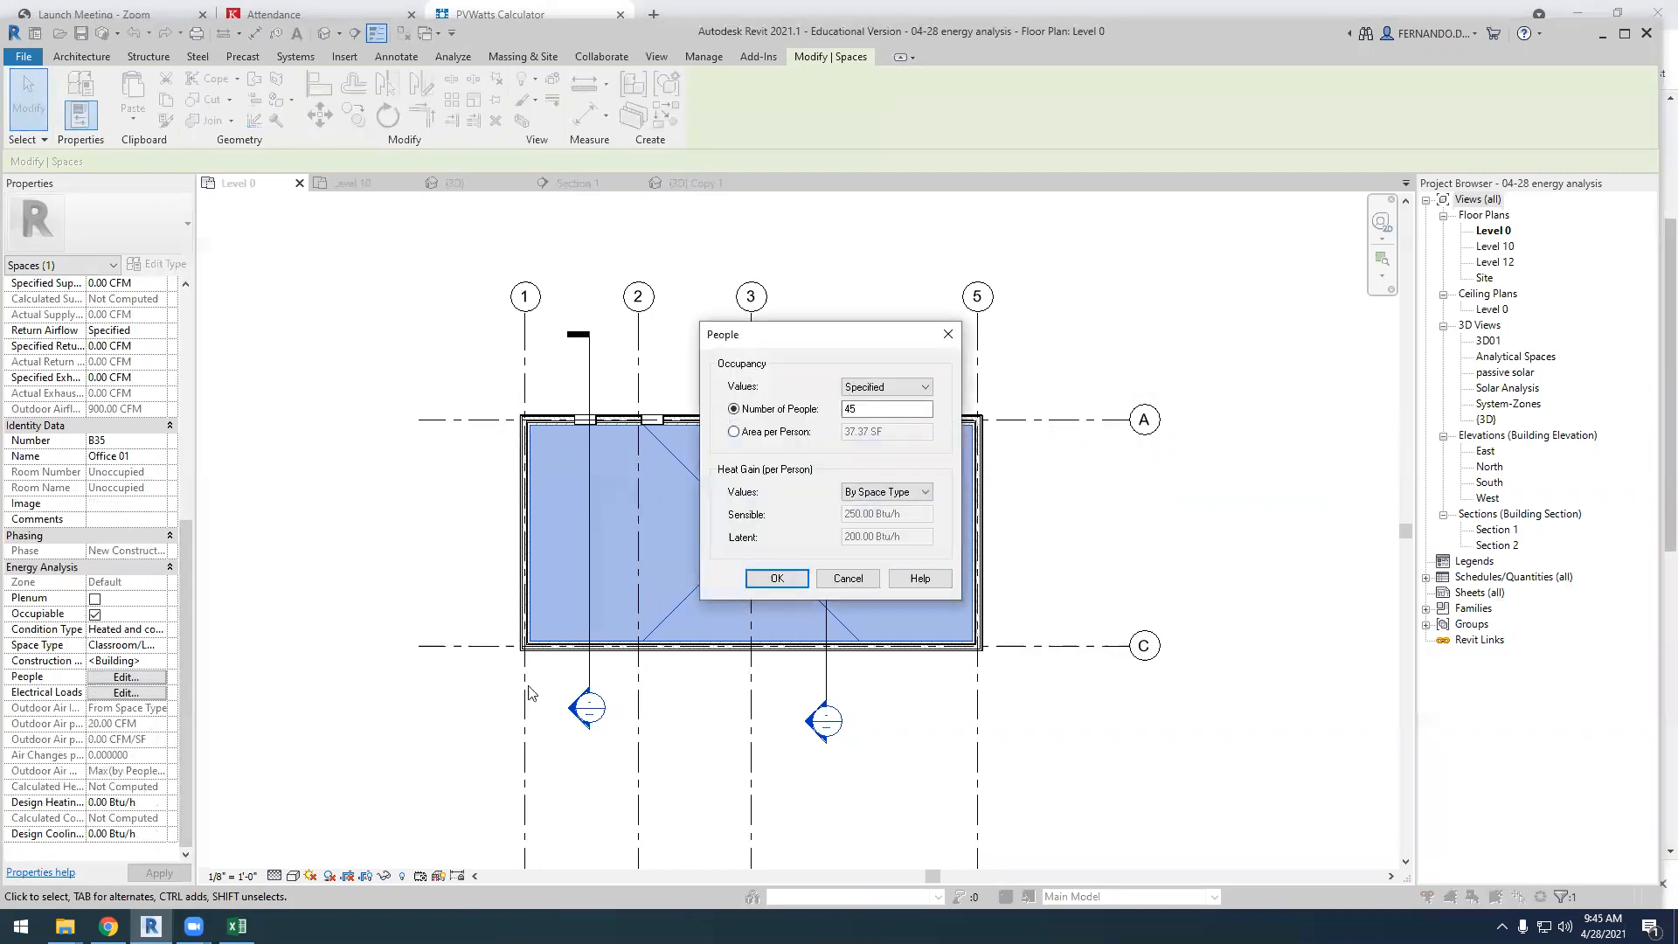
{"action": "left_click", "coordinate": [913, 387]}
{"action": "left_click", "coordinate": [868, 399]}
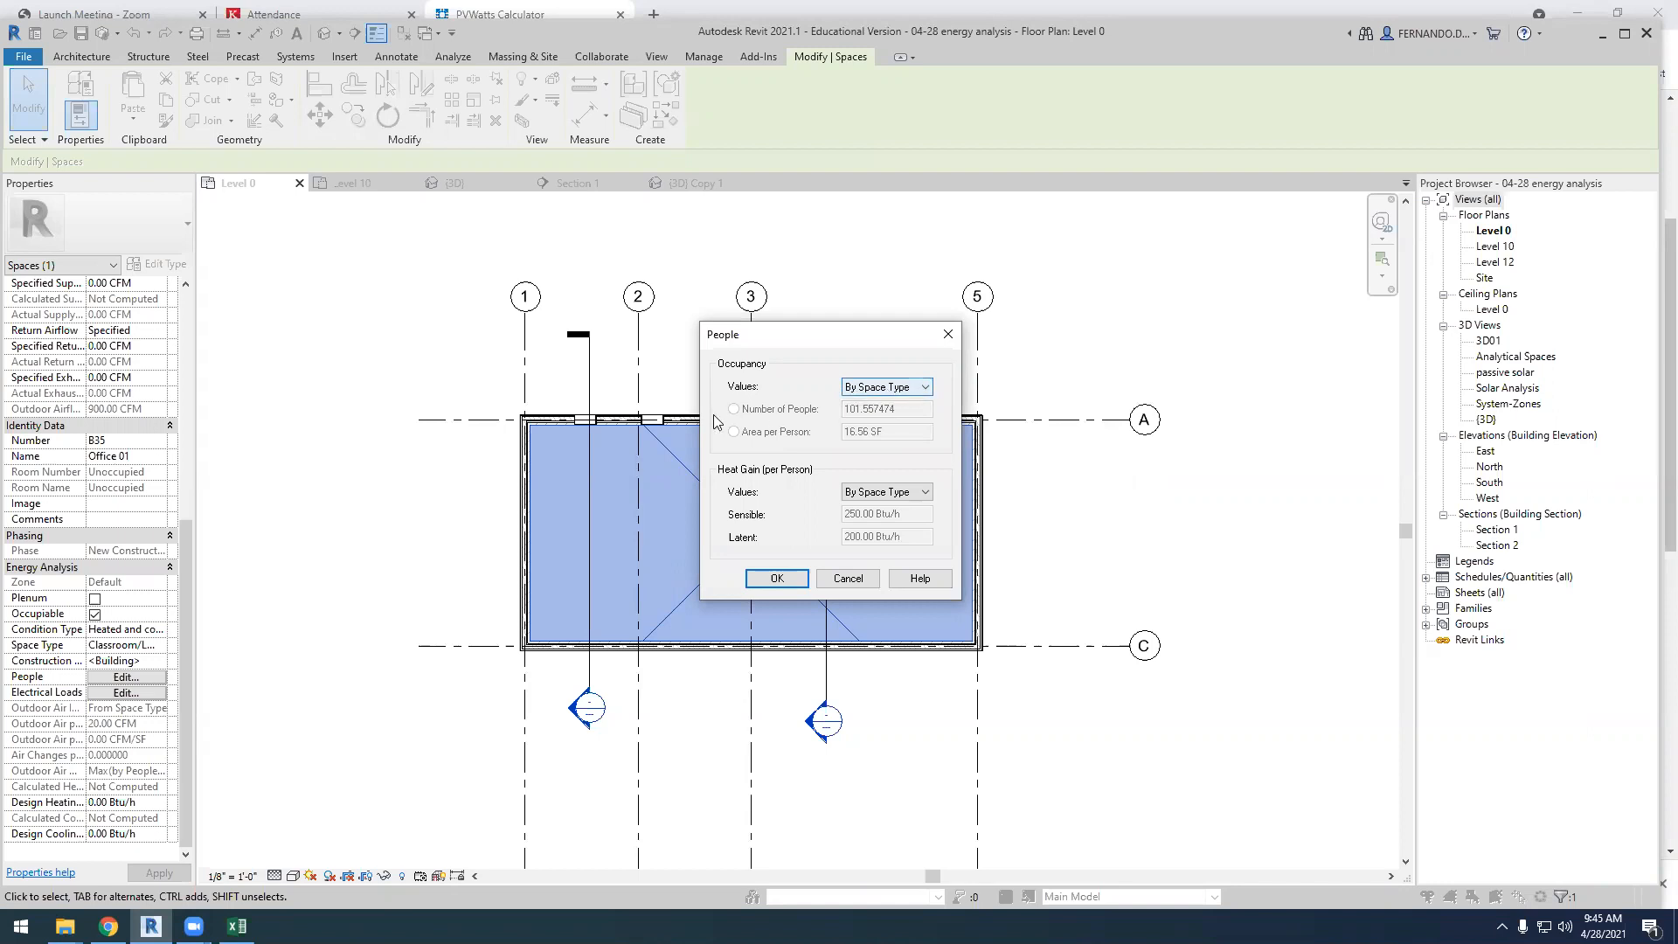
{"action": "left_click", "coordinate": [924, 387]}
{"action": "left_click", "coordinate": [890, 415]}
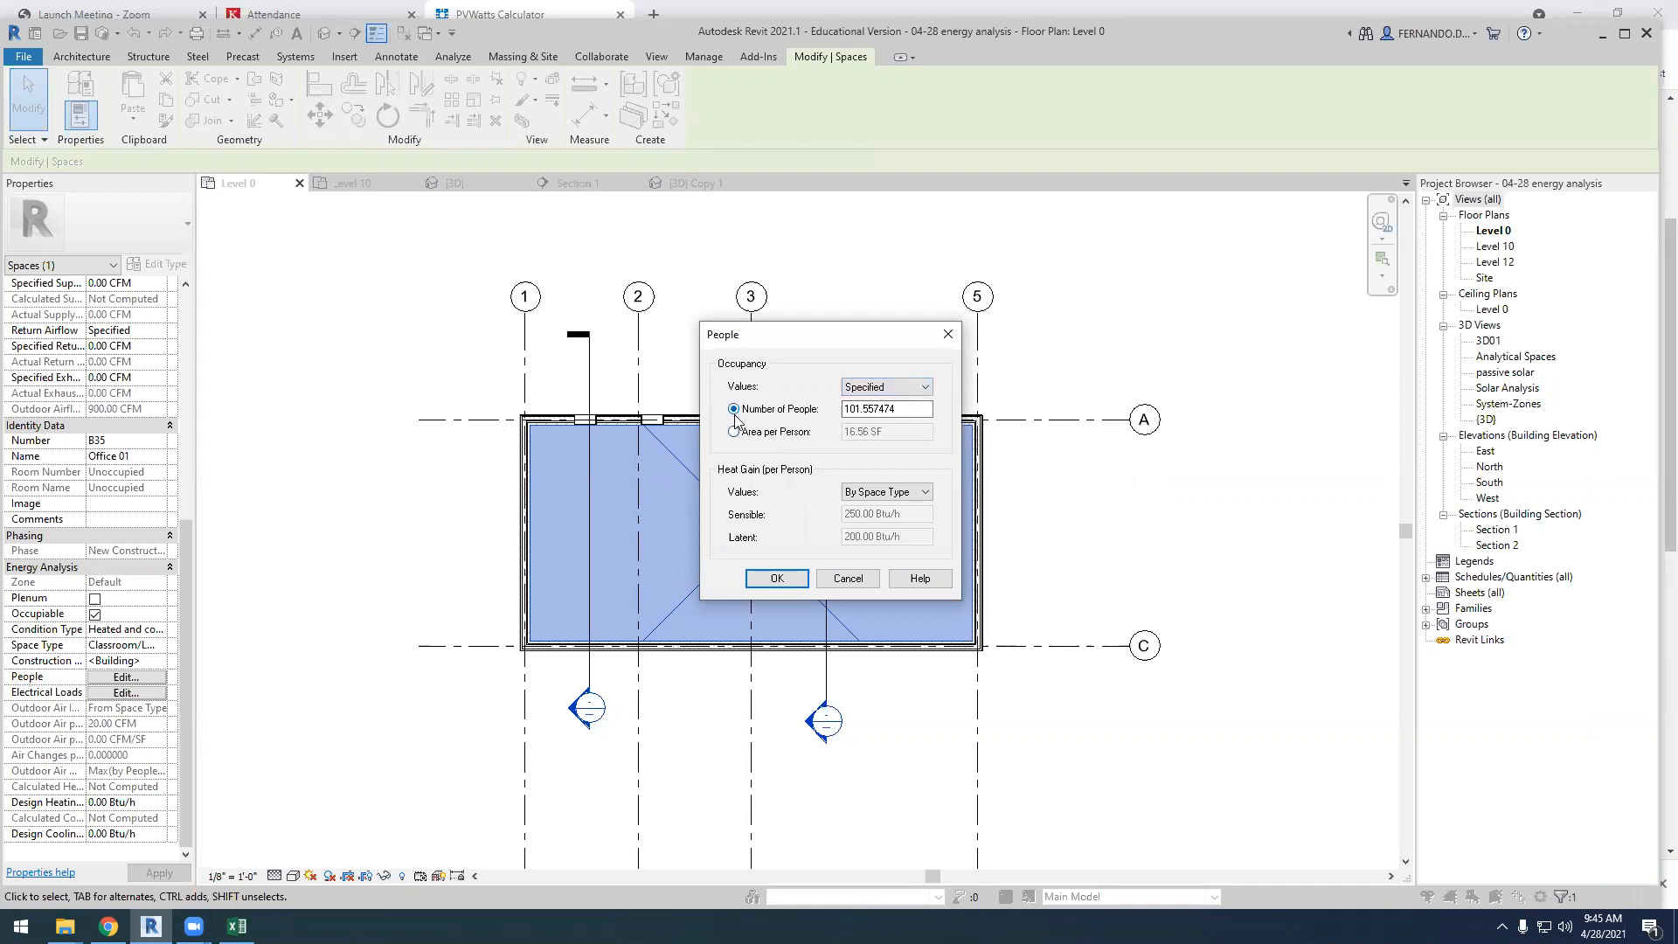
{"action": "left_click_drag", "start_coordinate": [795, 344], "coordinate": [1050, 353]}
{"action": "left_click_drag", "start_coordinate": [1176, 418], "coordinate": [1081, 426]}
{"action": "type", "text": "20"}
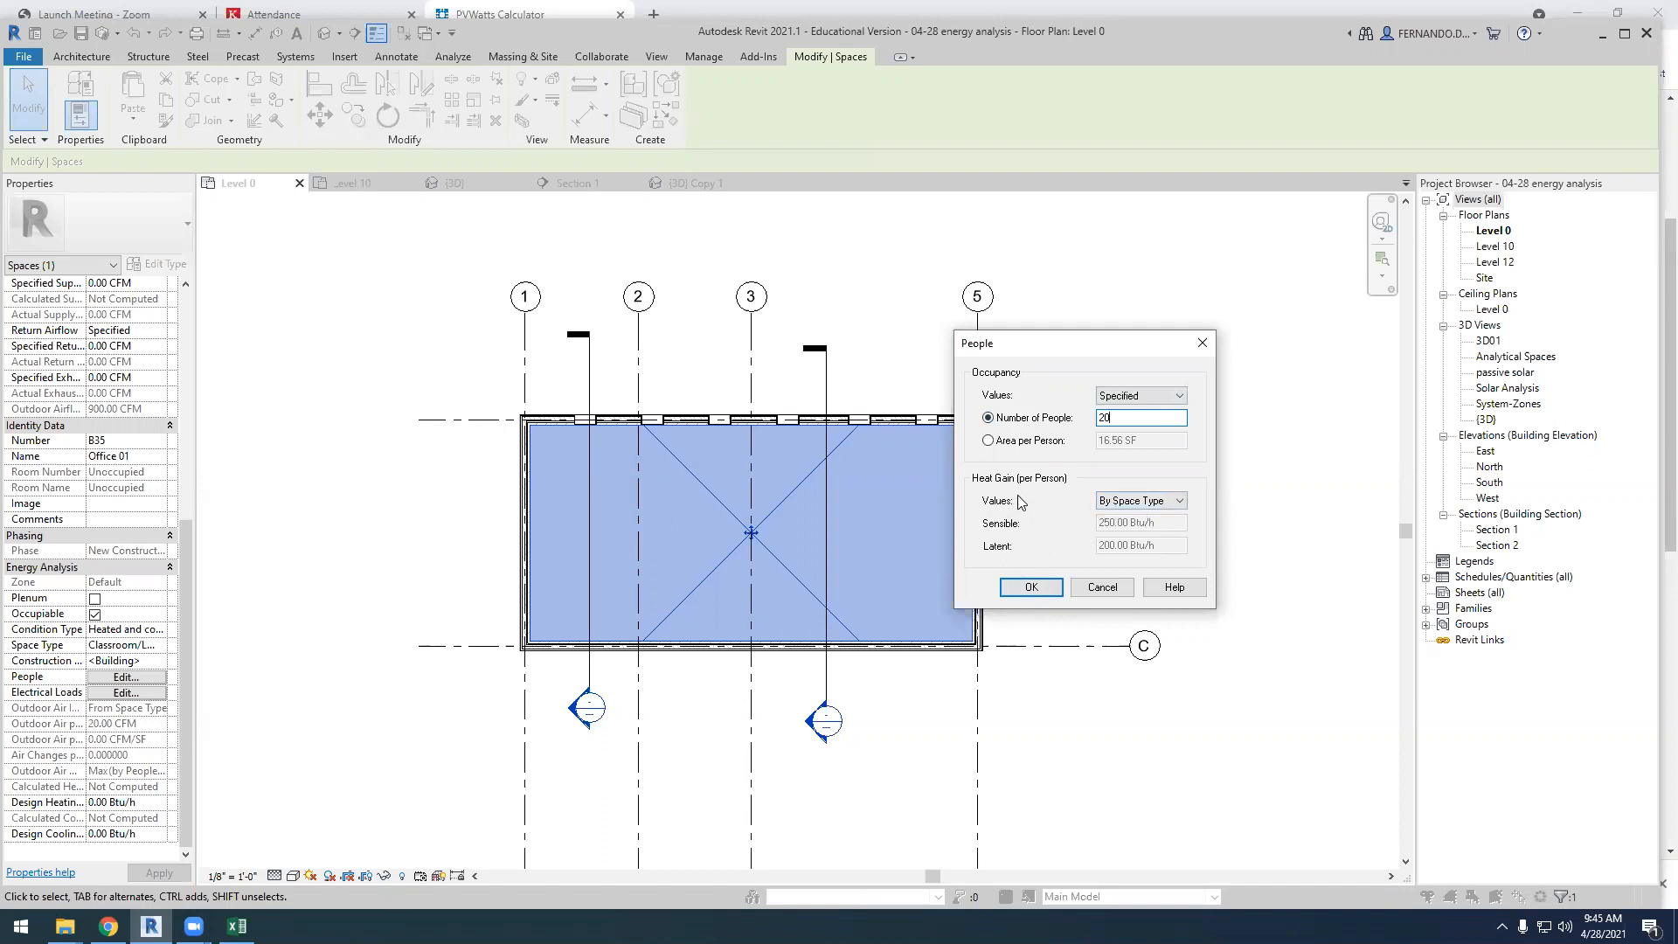
Check the specified heat gain option, return heat gain per person to By Space Type and apply the people settings
{"action": "left_click", "coordinate": [1180, 501]}
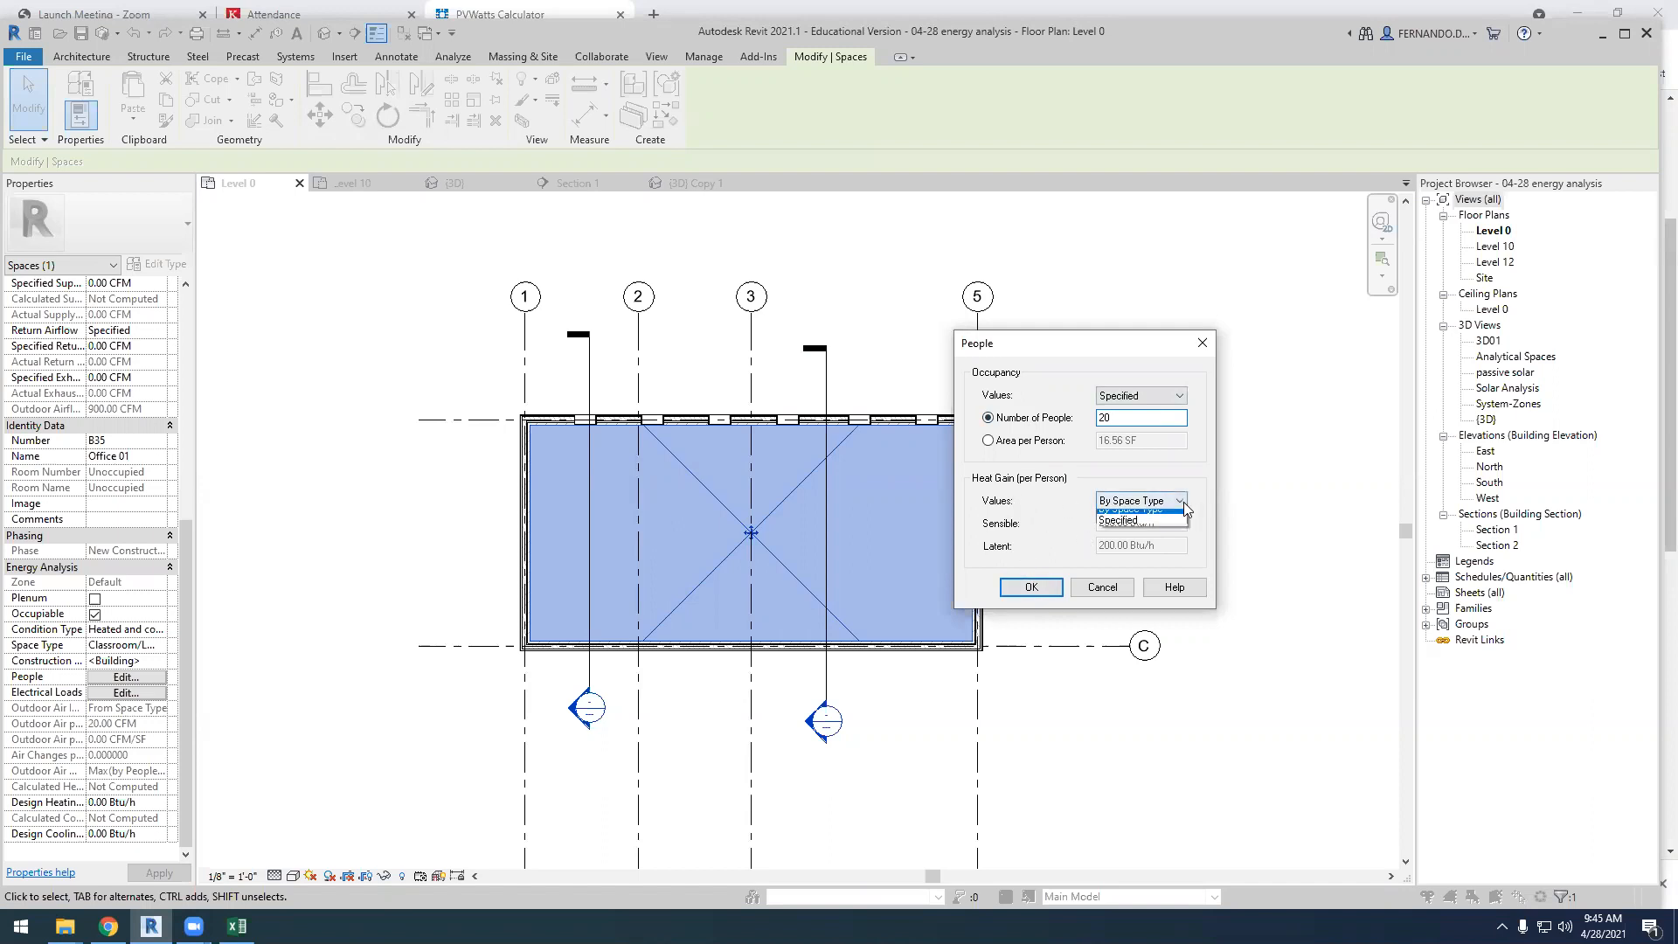
{"action": "left_click", "coordinate": [1127, 529]}
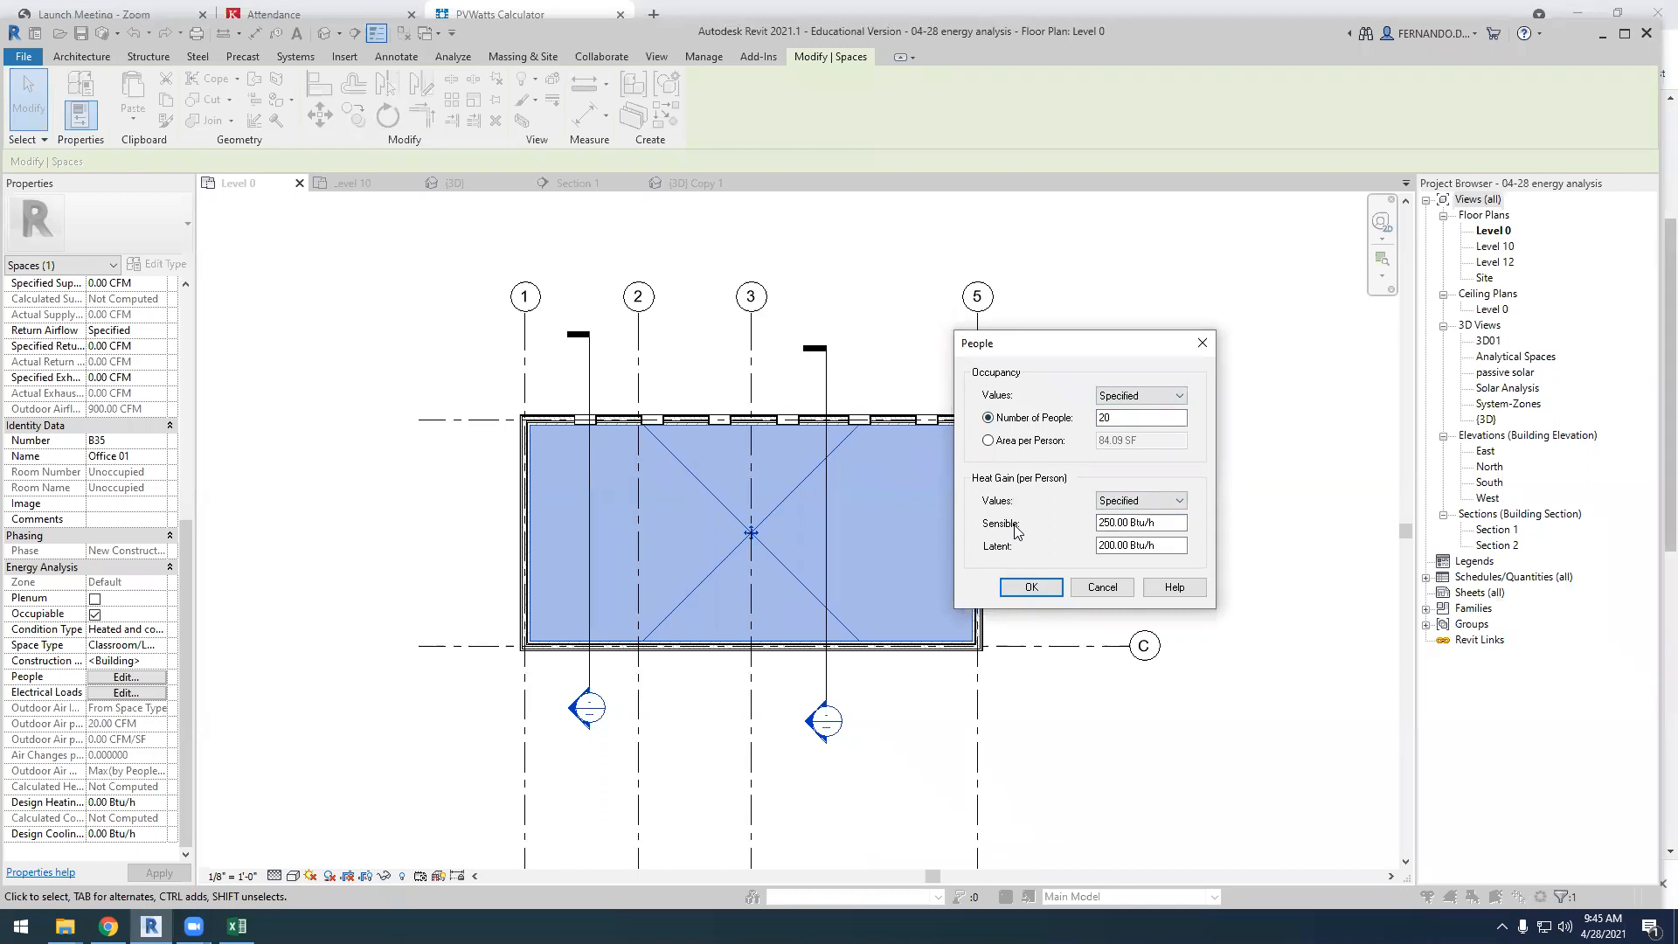
{"action": "left_click", "coordinate": [1109, 523]}
{"action": "left_click", "coordinate": [1171, 501]}
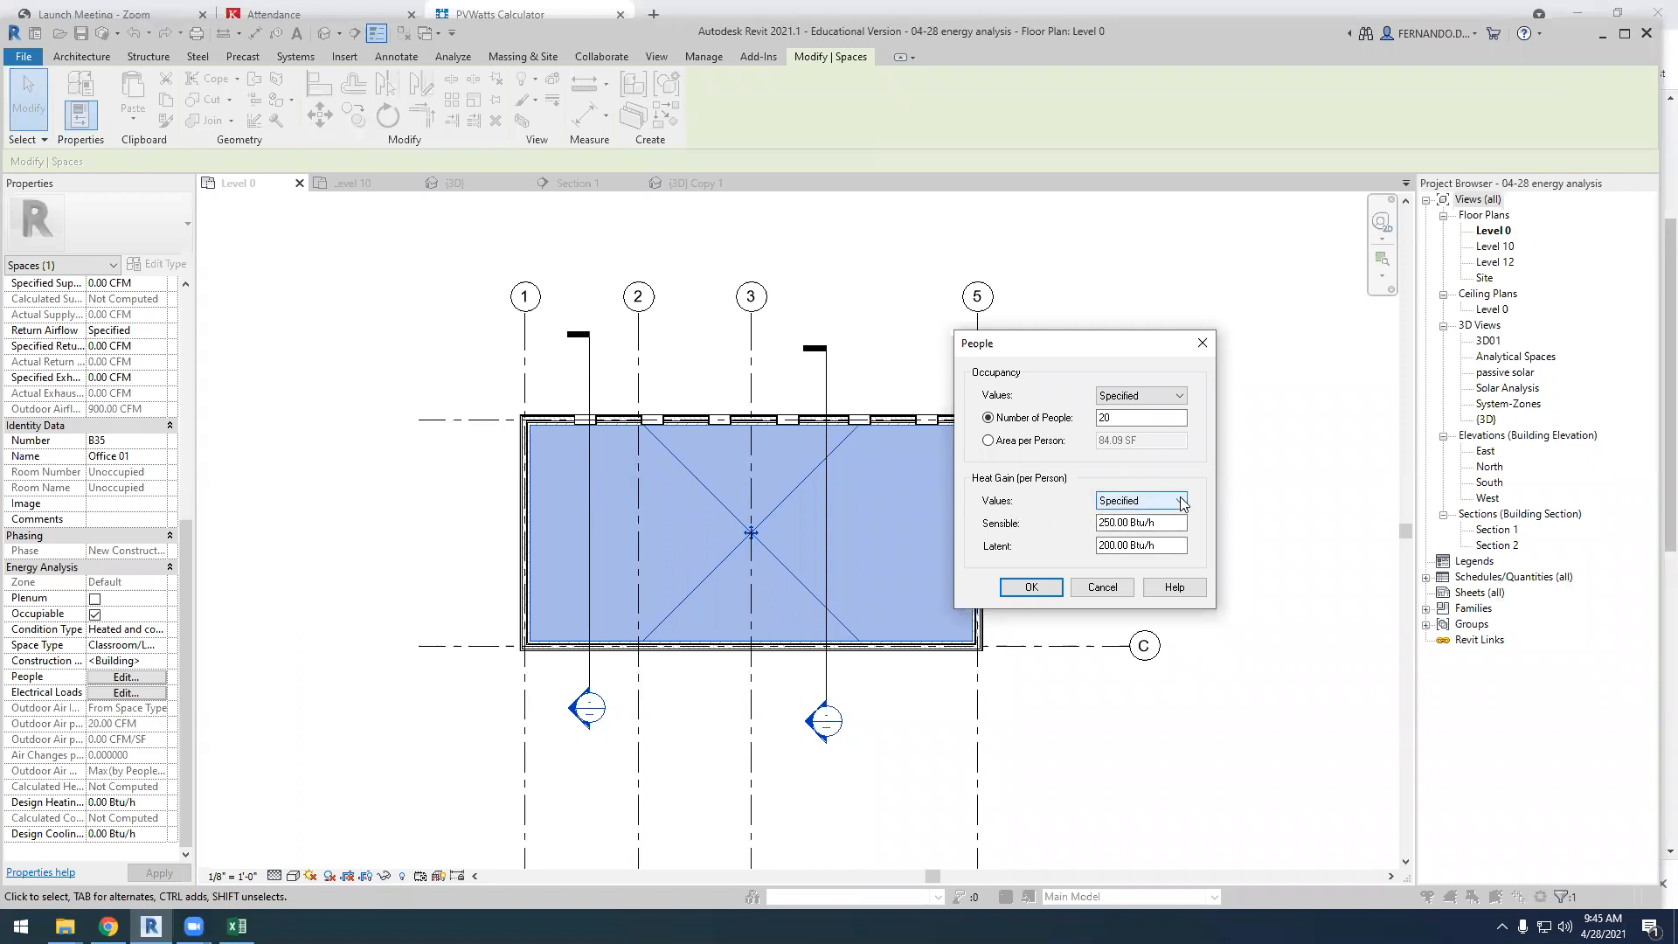
{"action": "left_click", "coordinate": [1137, 517]}
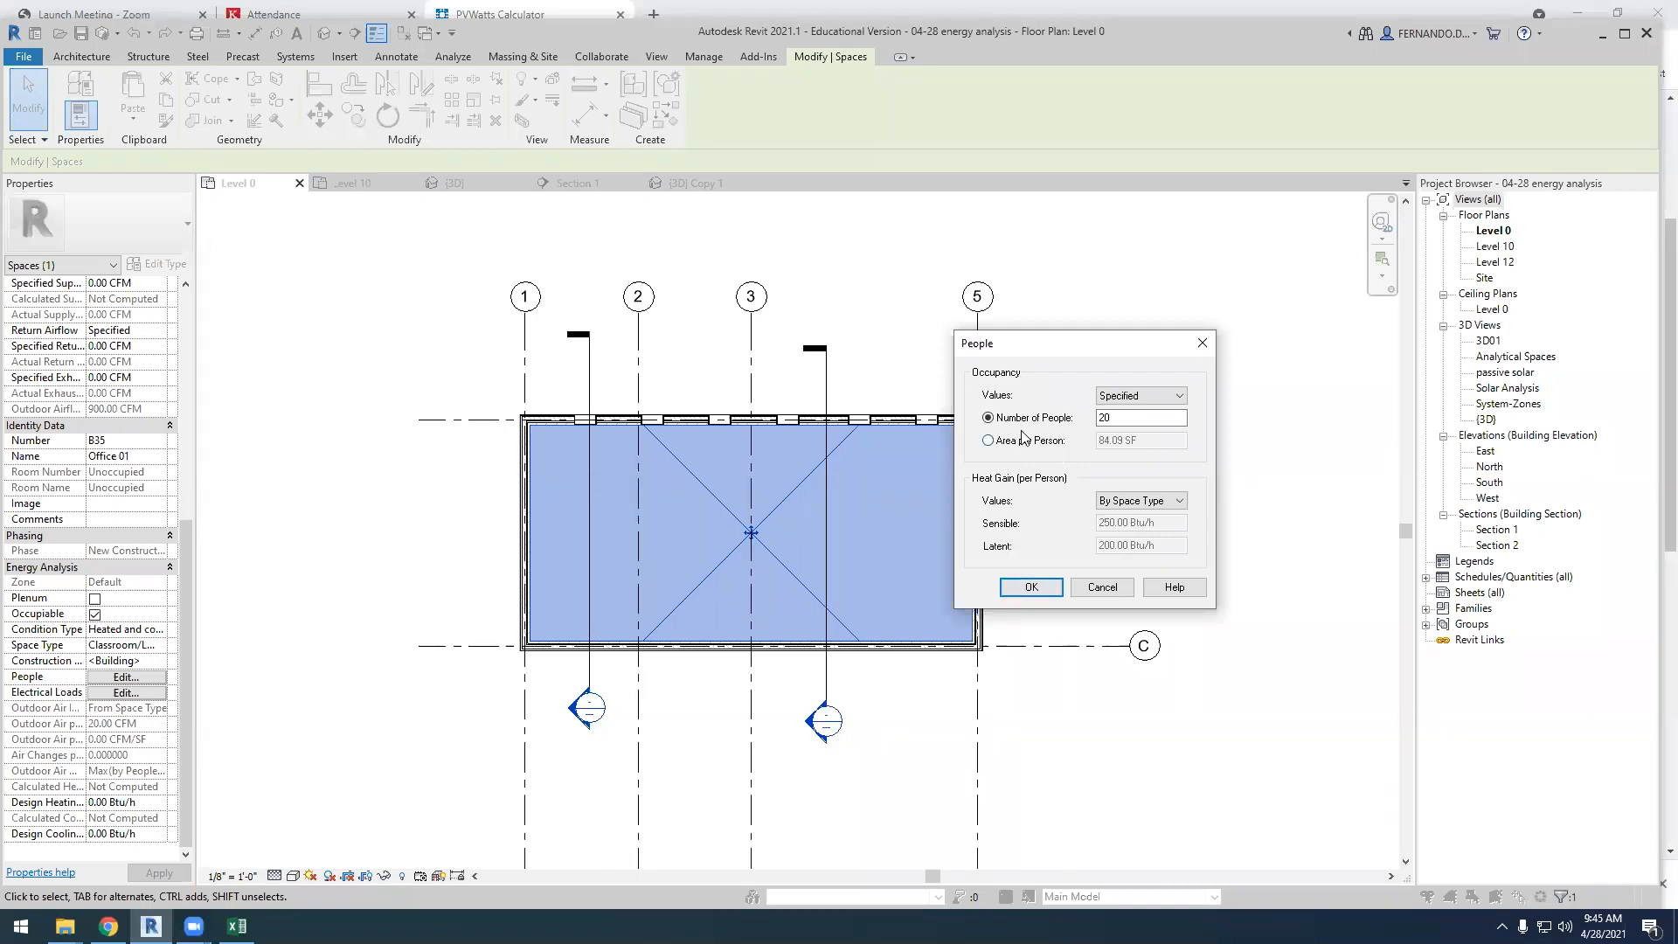
{"action": "left_click", "coordinate": [1032, 587]}
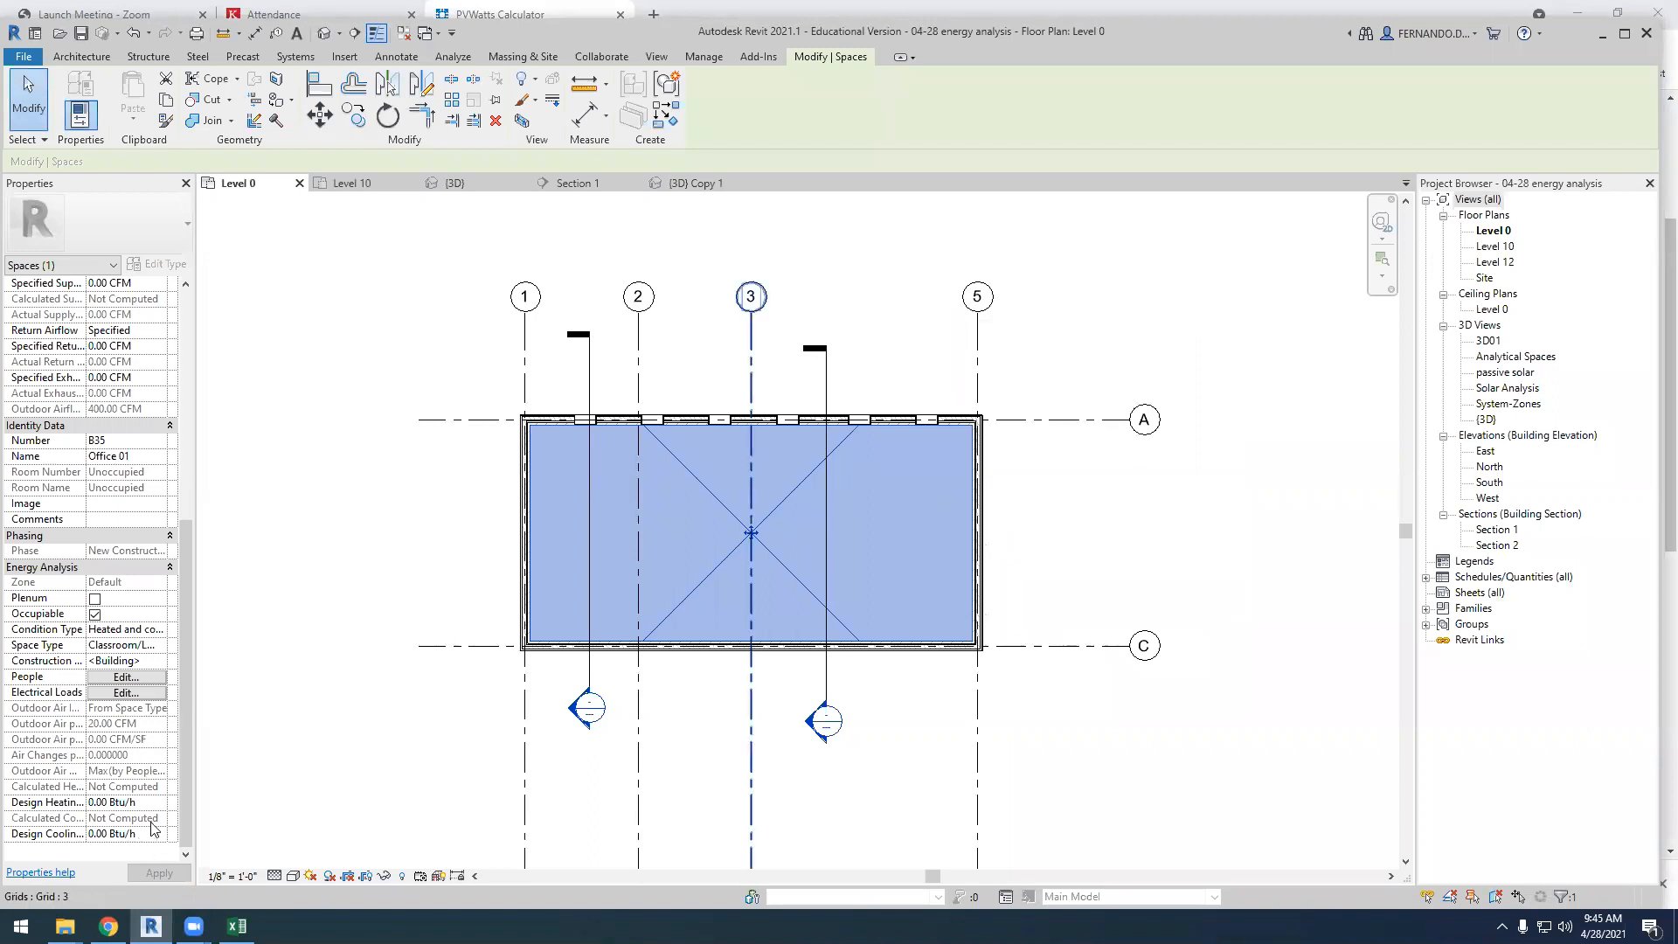
Set Office 01's design HVAC load to 10.00 W/ft² and its other design load to 5.00 W/ft²
{"action": "scroll", "coordinate": [142, 763], "scroll_direction": "up", "scroll_amount": 1}
{"action": "scroll", "coordinate": [142, 763], "scroll_direction": "up", "scroll_amount": 5}
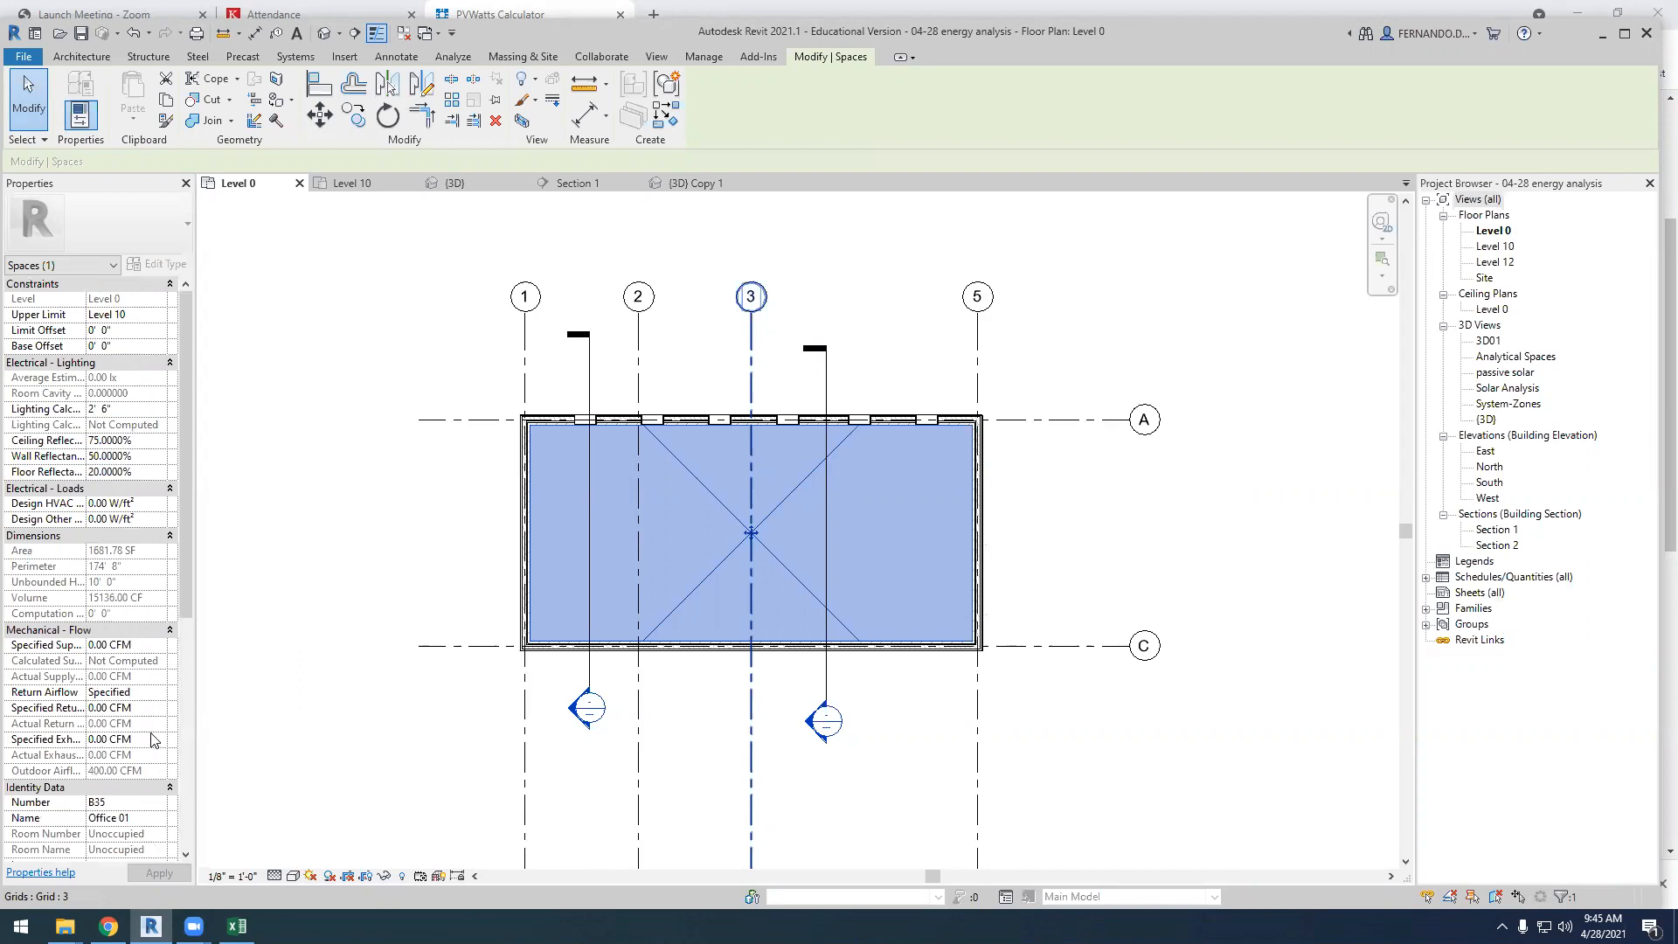
{"action": "scroll", "coordinate": [138, 754], "scroll_direction": "down", "scroll_amount": 5}
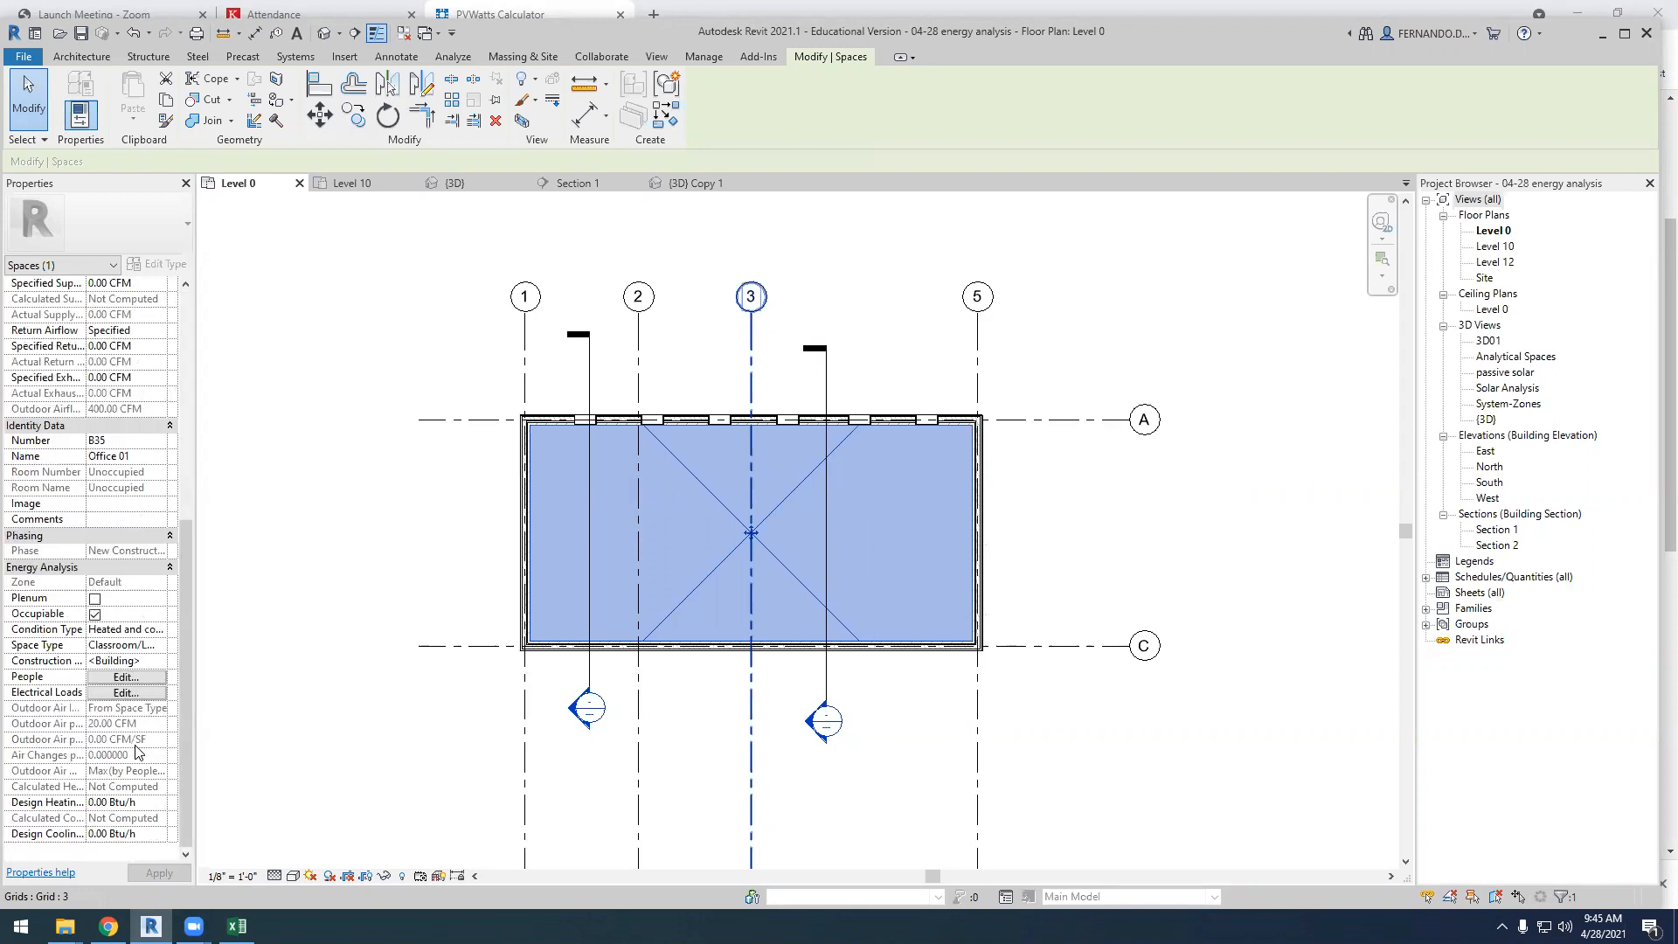
{"action": "scroll", "coordinate": [137, 754], "scroll_direction": "up", "scroll_amount": 4}
{"action": "scroll", "coordinate": [133, 584], "scroll_direction": "up", "scroll_amount": 2}
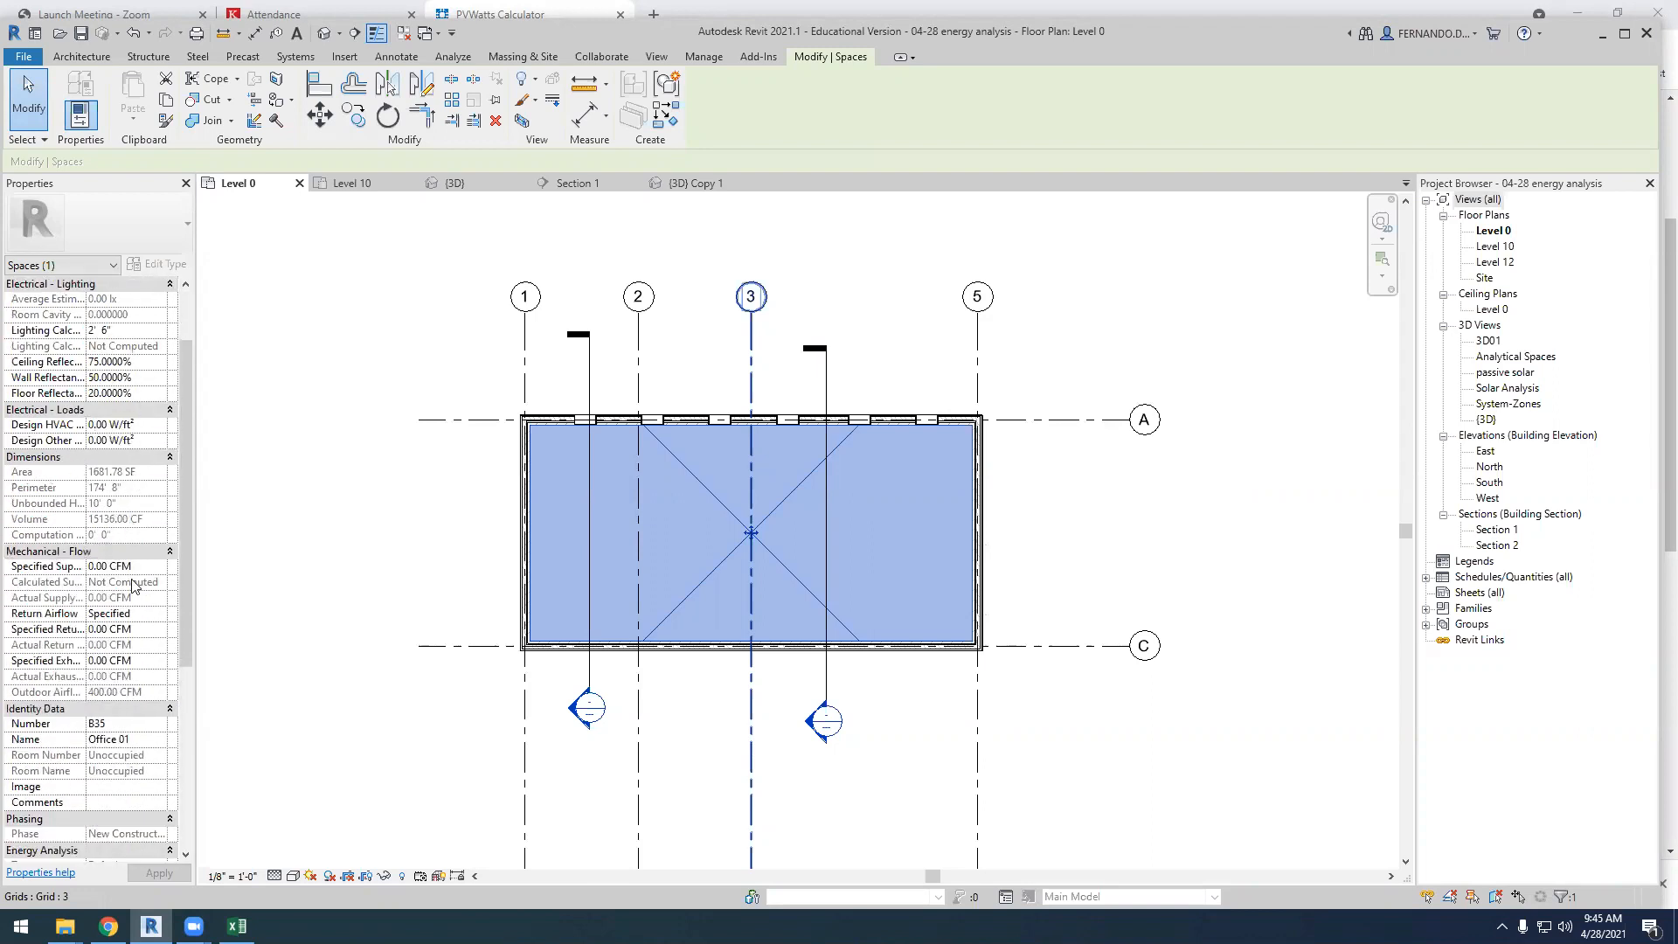
{"action": "scroll", "coordinate": [83, 564], "scroll_direction": "down", "scroll_amount": 5}
{"action": "scroll", "coordinate": [81, 546], "scroll_direction": "up", "scroll_amount": 3}
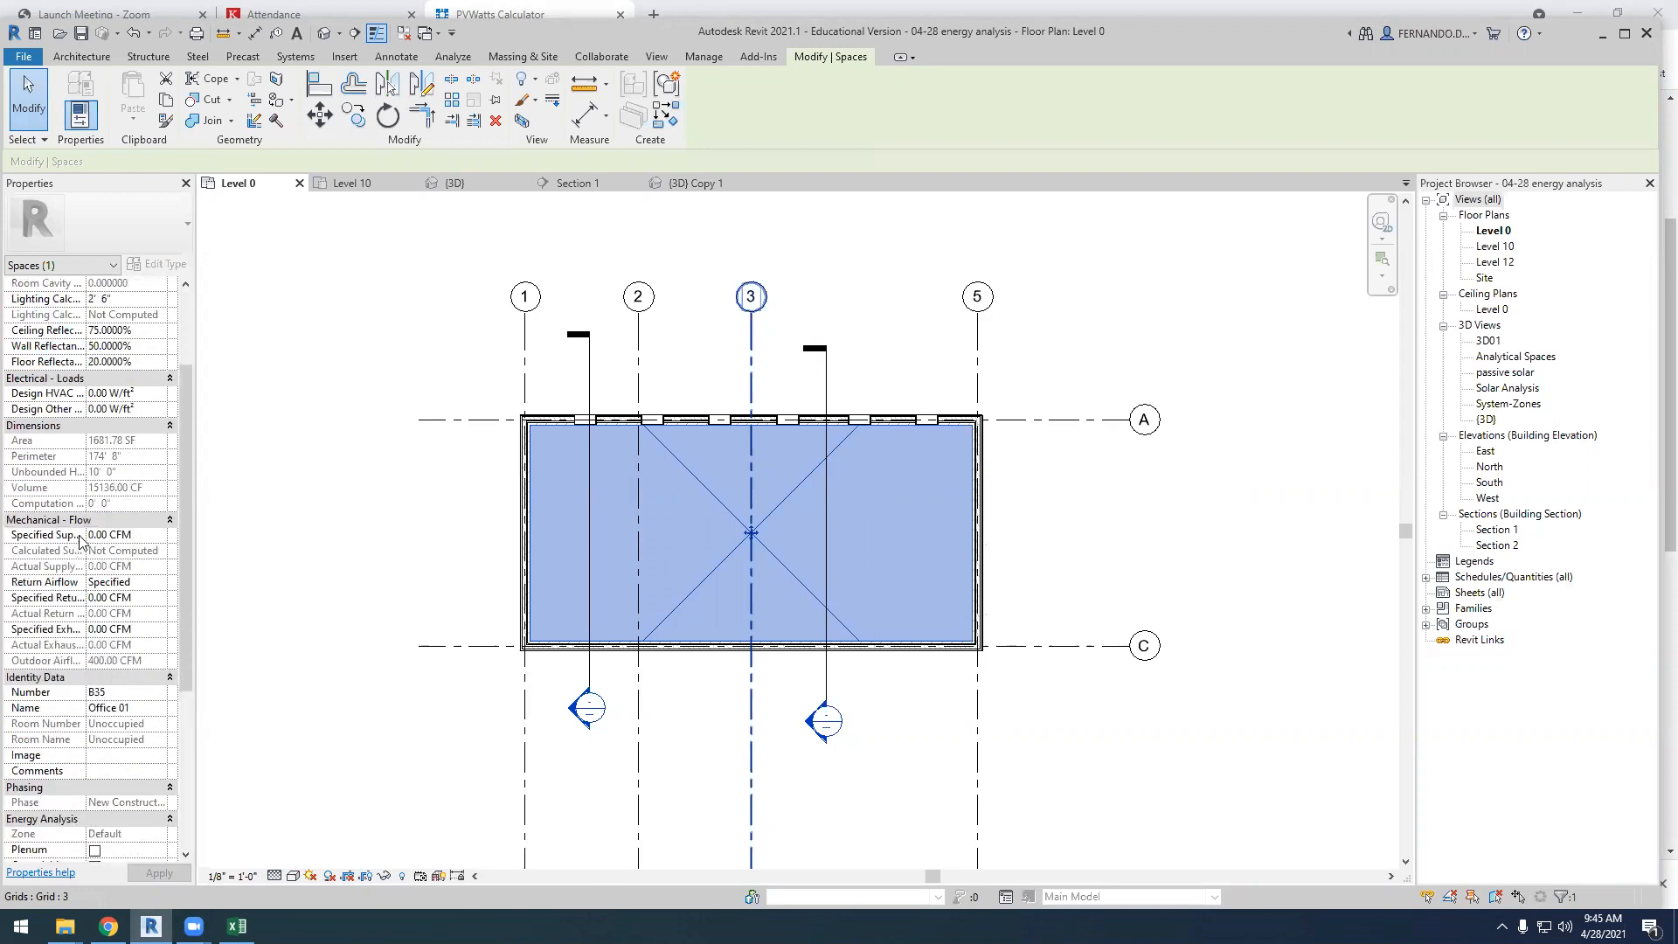
{"action": "left_click", "coordinate": [91, 394]}
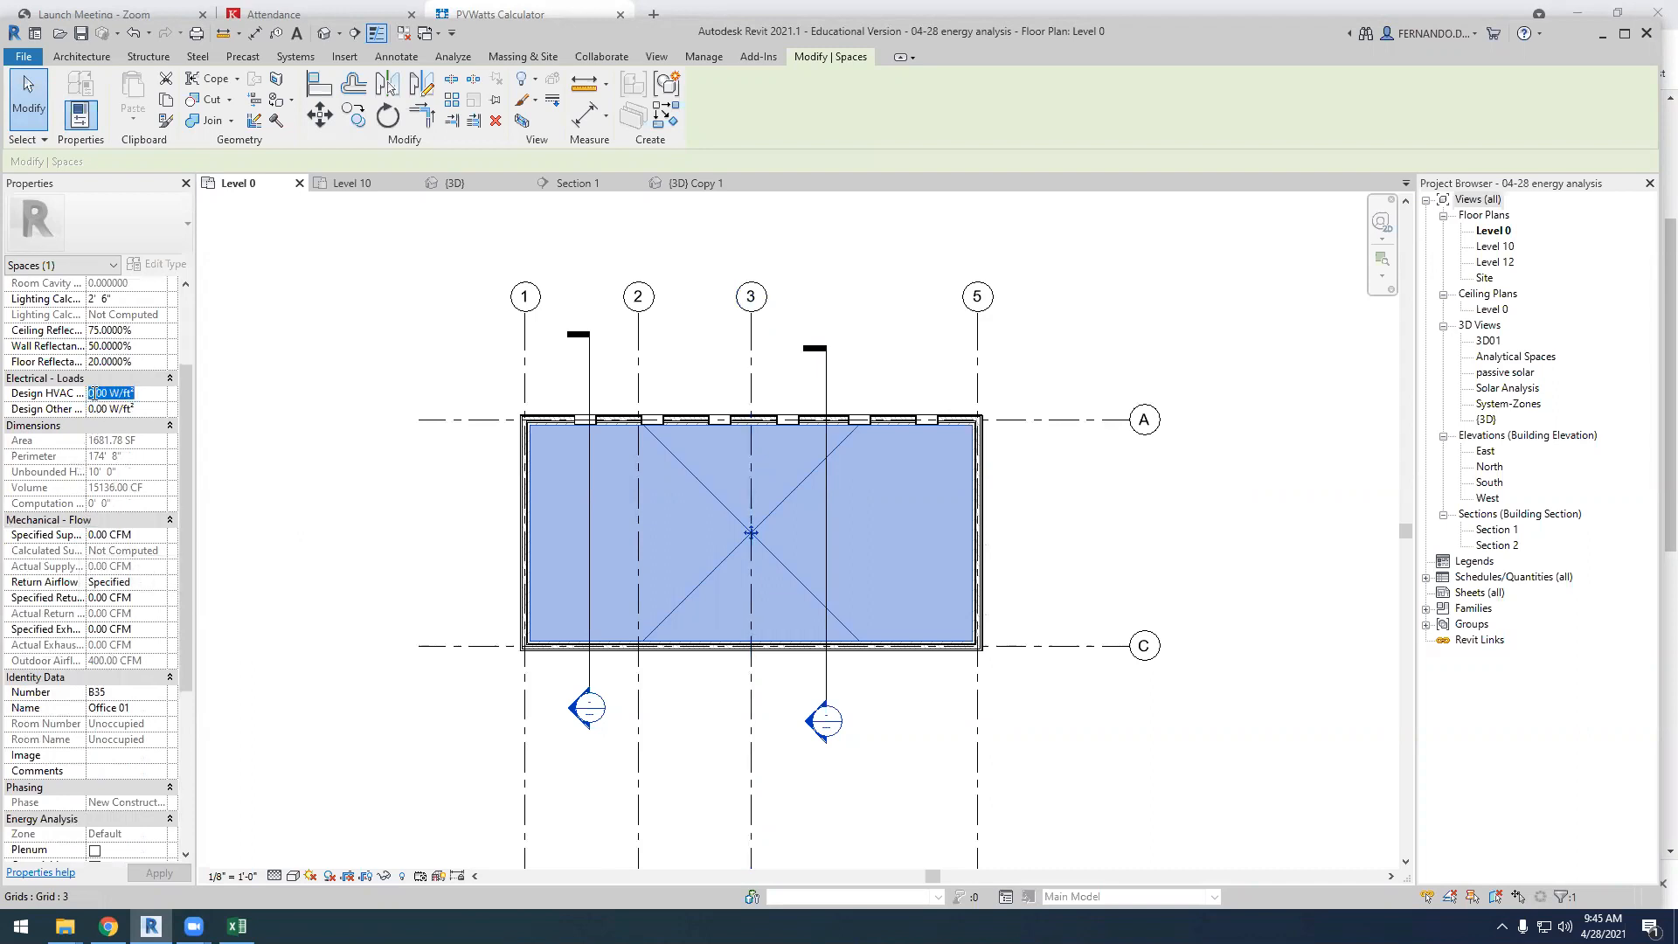
{"action": "type", "text": "10"}
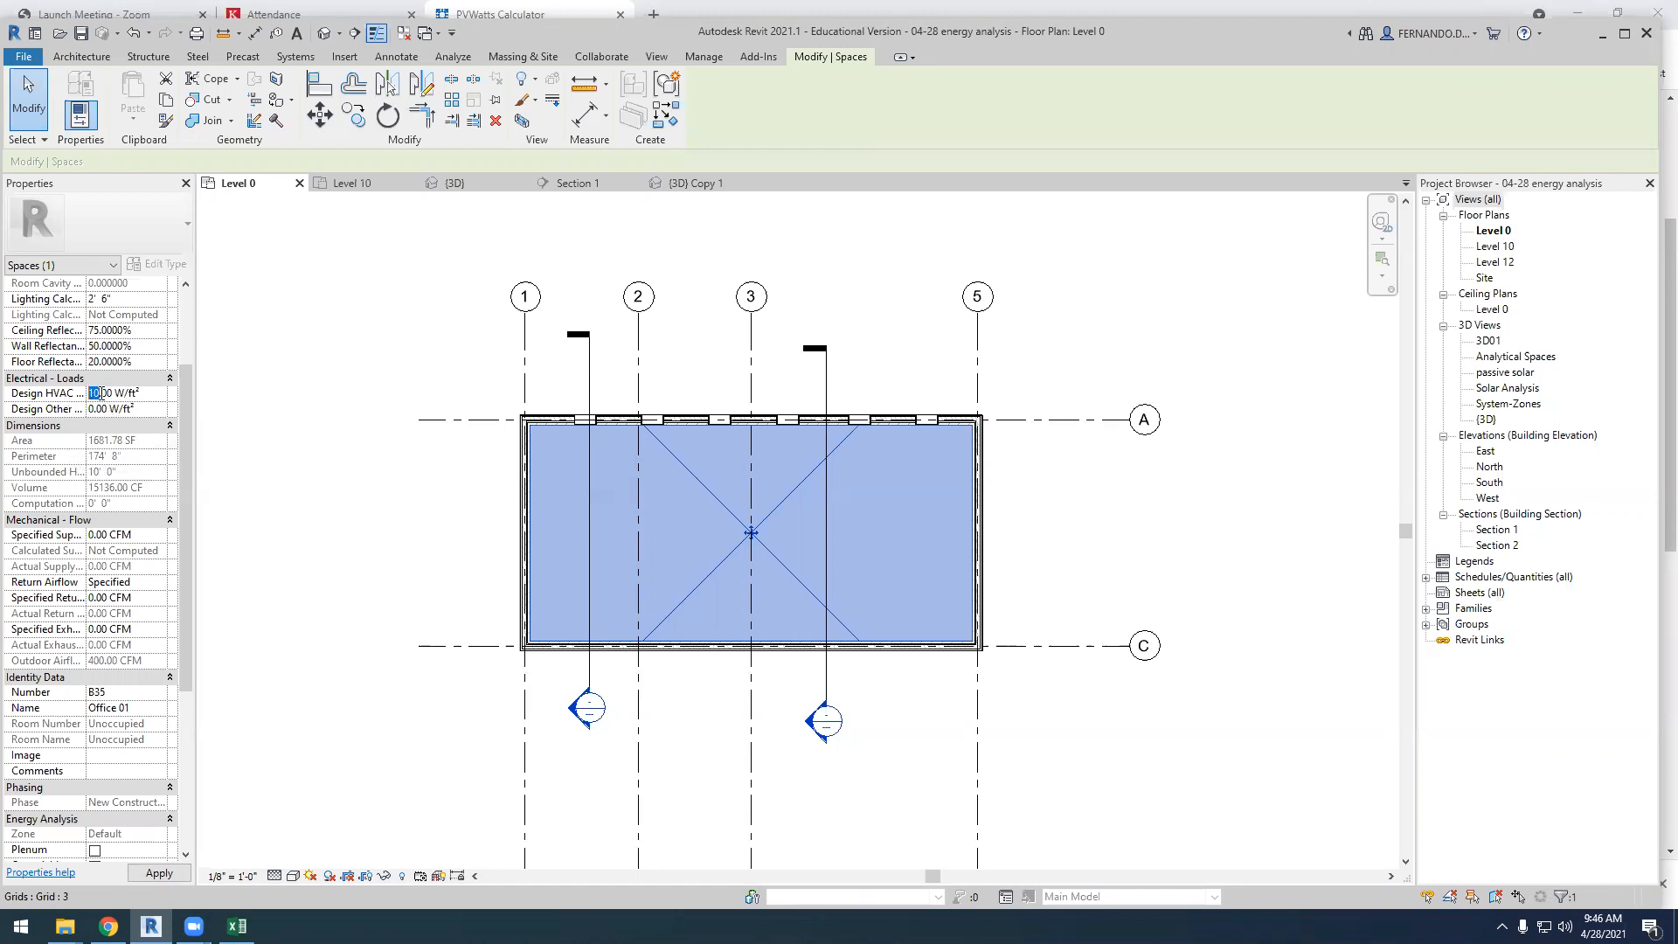
{"action": "left_click", "coordinate": [92, 410]}
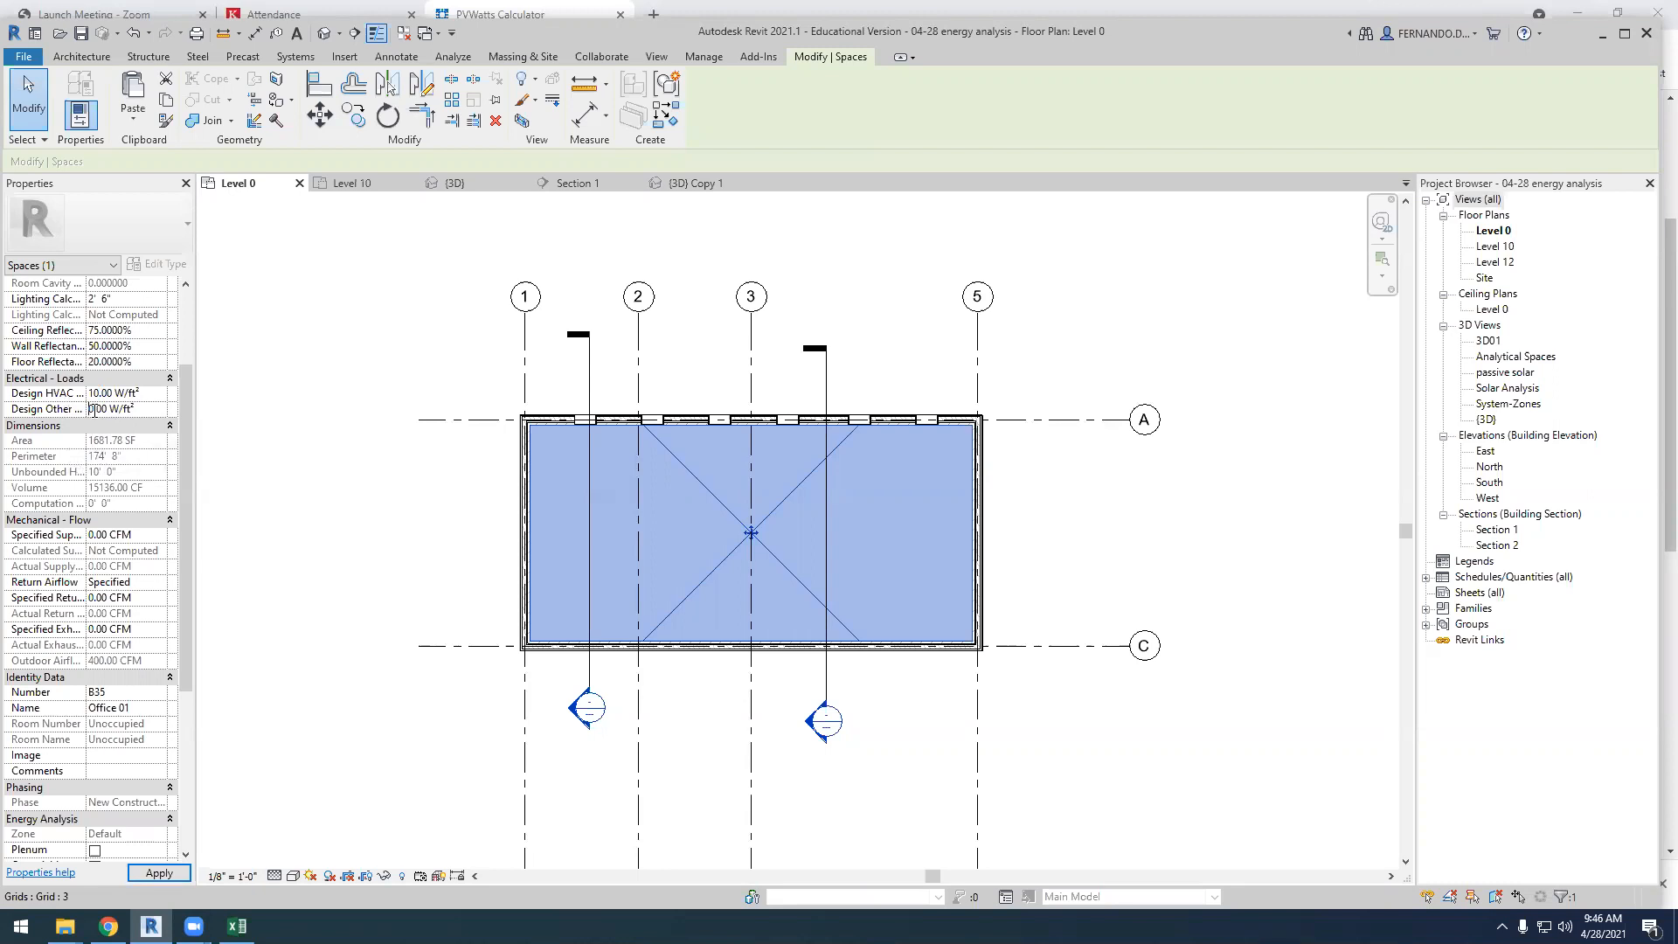
{"action": "left_click", "coordinate": [232, 449]}
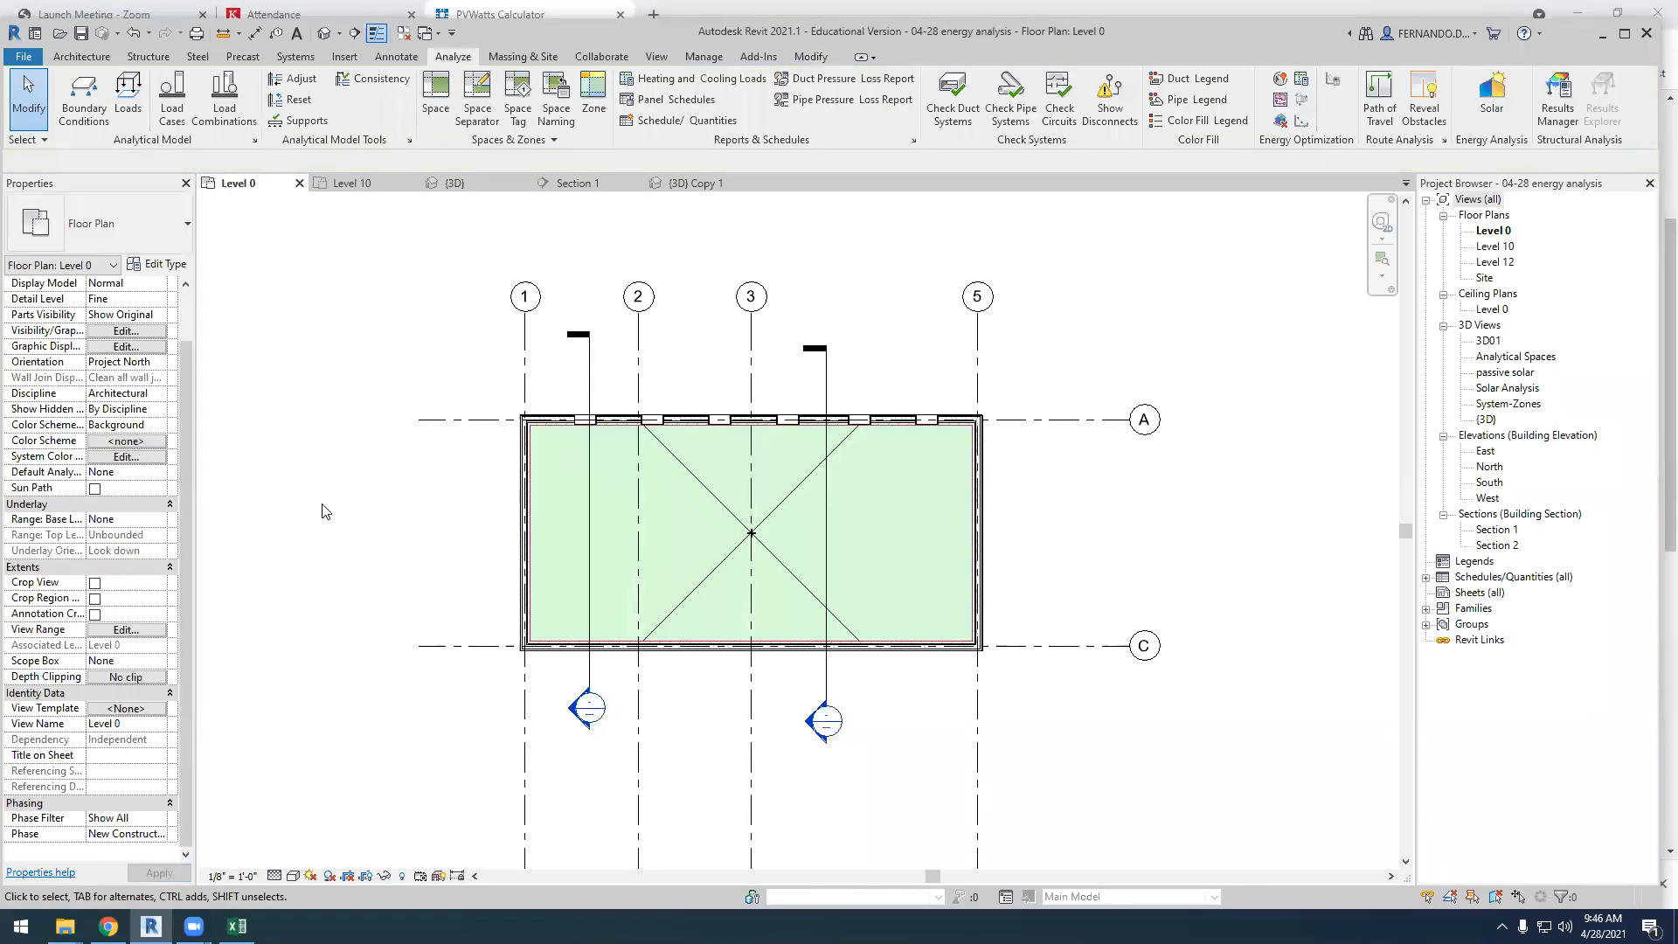
Reselect the Office 01 space and review its mechanical flow and energy analysis properties
{"action": "scroll", "coordinate": [323, 505], "scroll_direction": "down", "scroll_amount": 2}
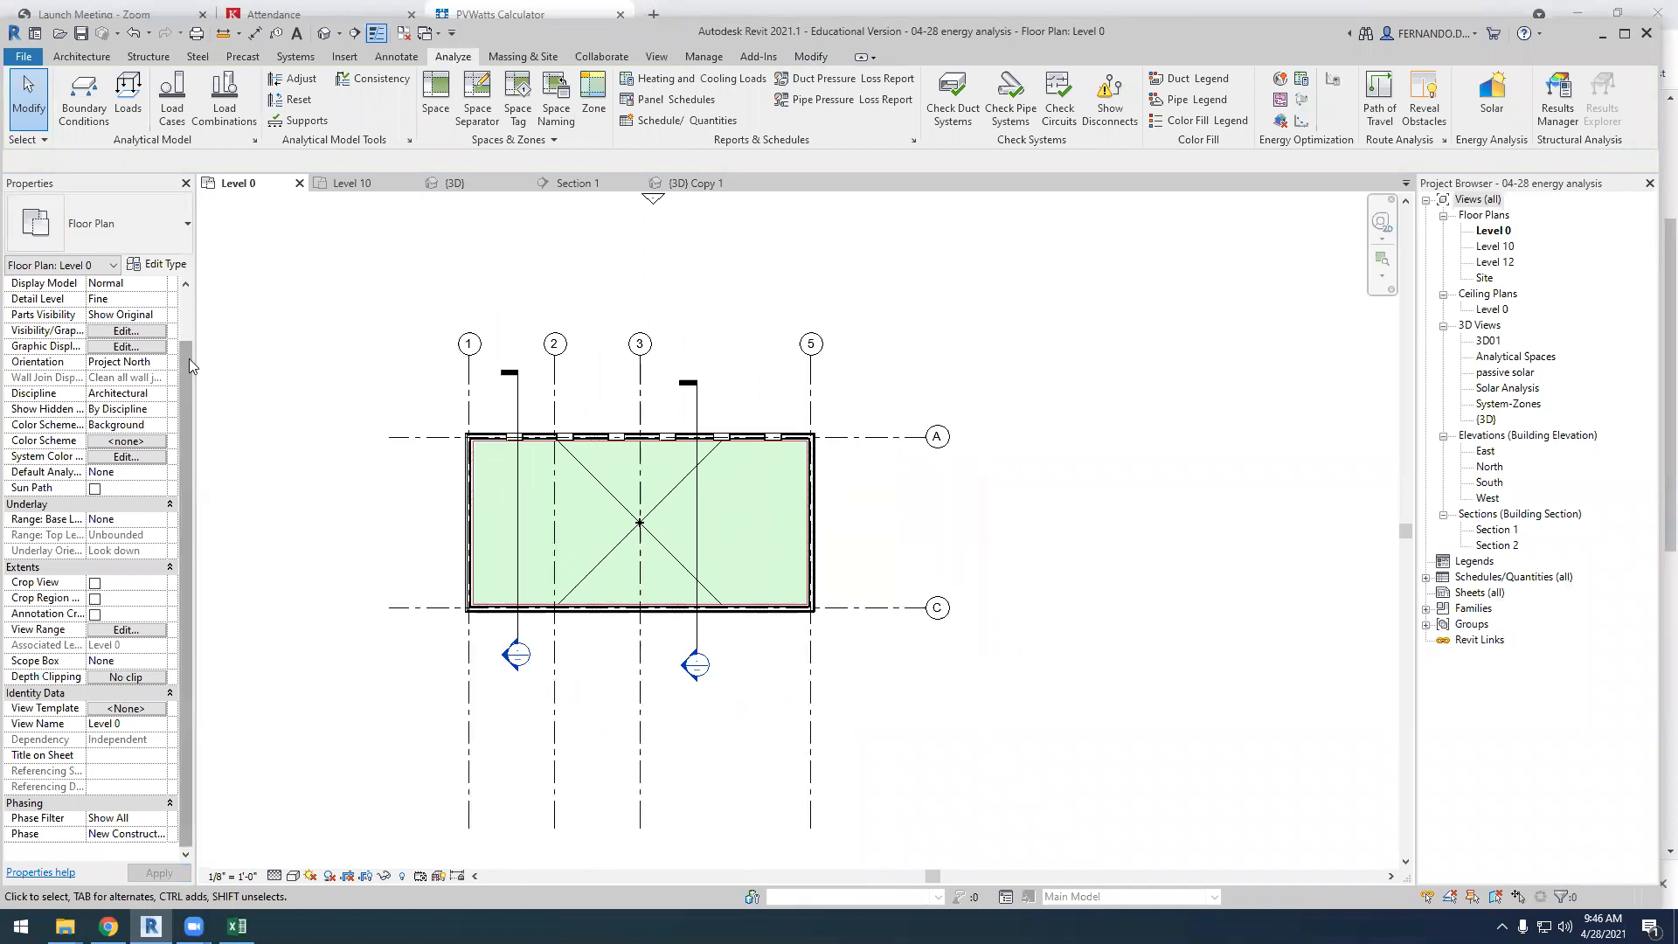
{"action": "scroll", "coordinate": [183, 413], "scroll_direction": "up", "scroll_amount": 1}
{"action": "left_click", "coordinate": [590, 564]}
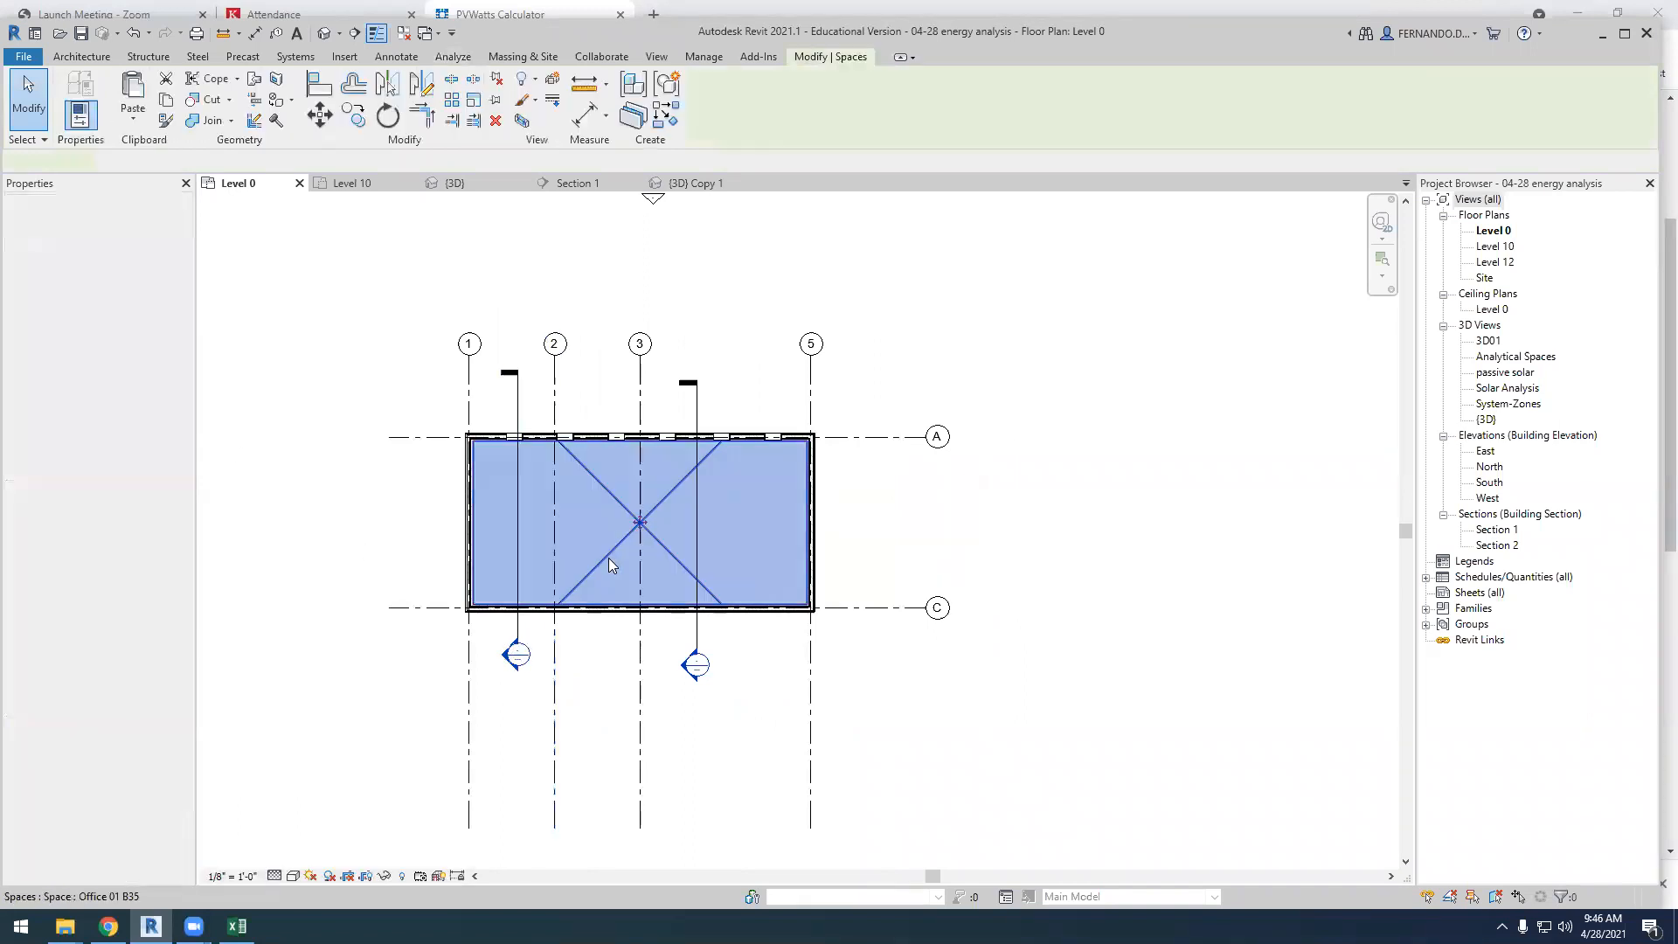
{"action": "scroll", "coordinate": [121, 598], "scroll_direction": "down", "scroll_amount": 5}
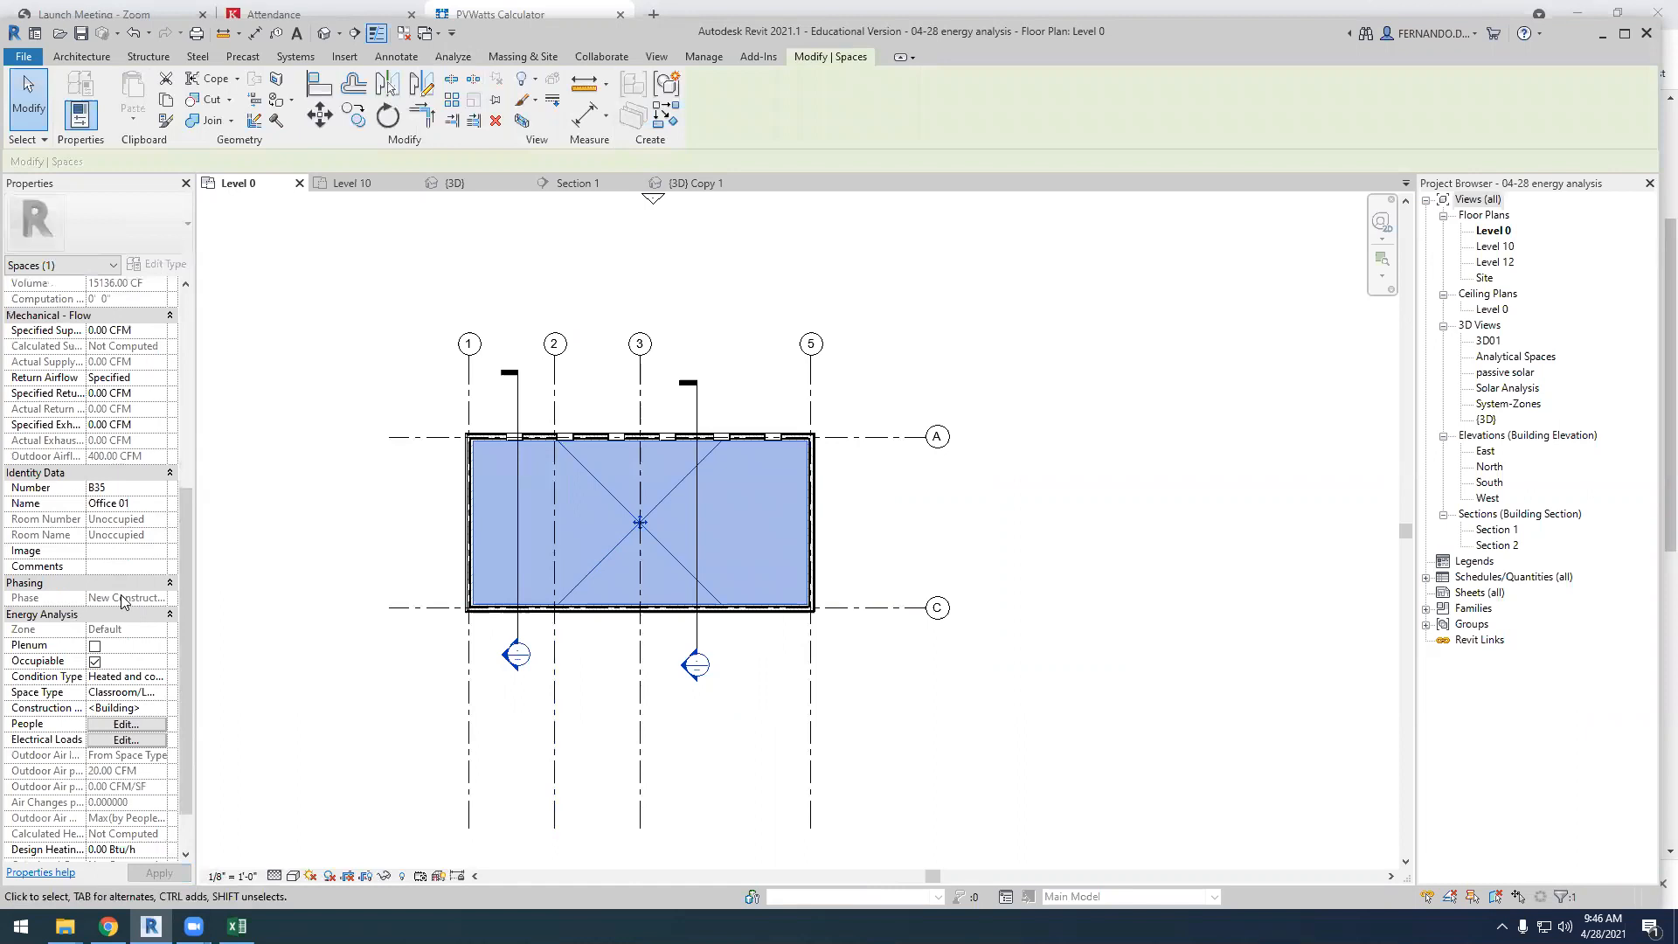
{"action": "scroll", "coordinate": [332, 593], "scroll_direction": "up", "scroll_amount": 3}
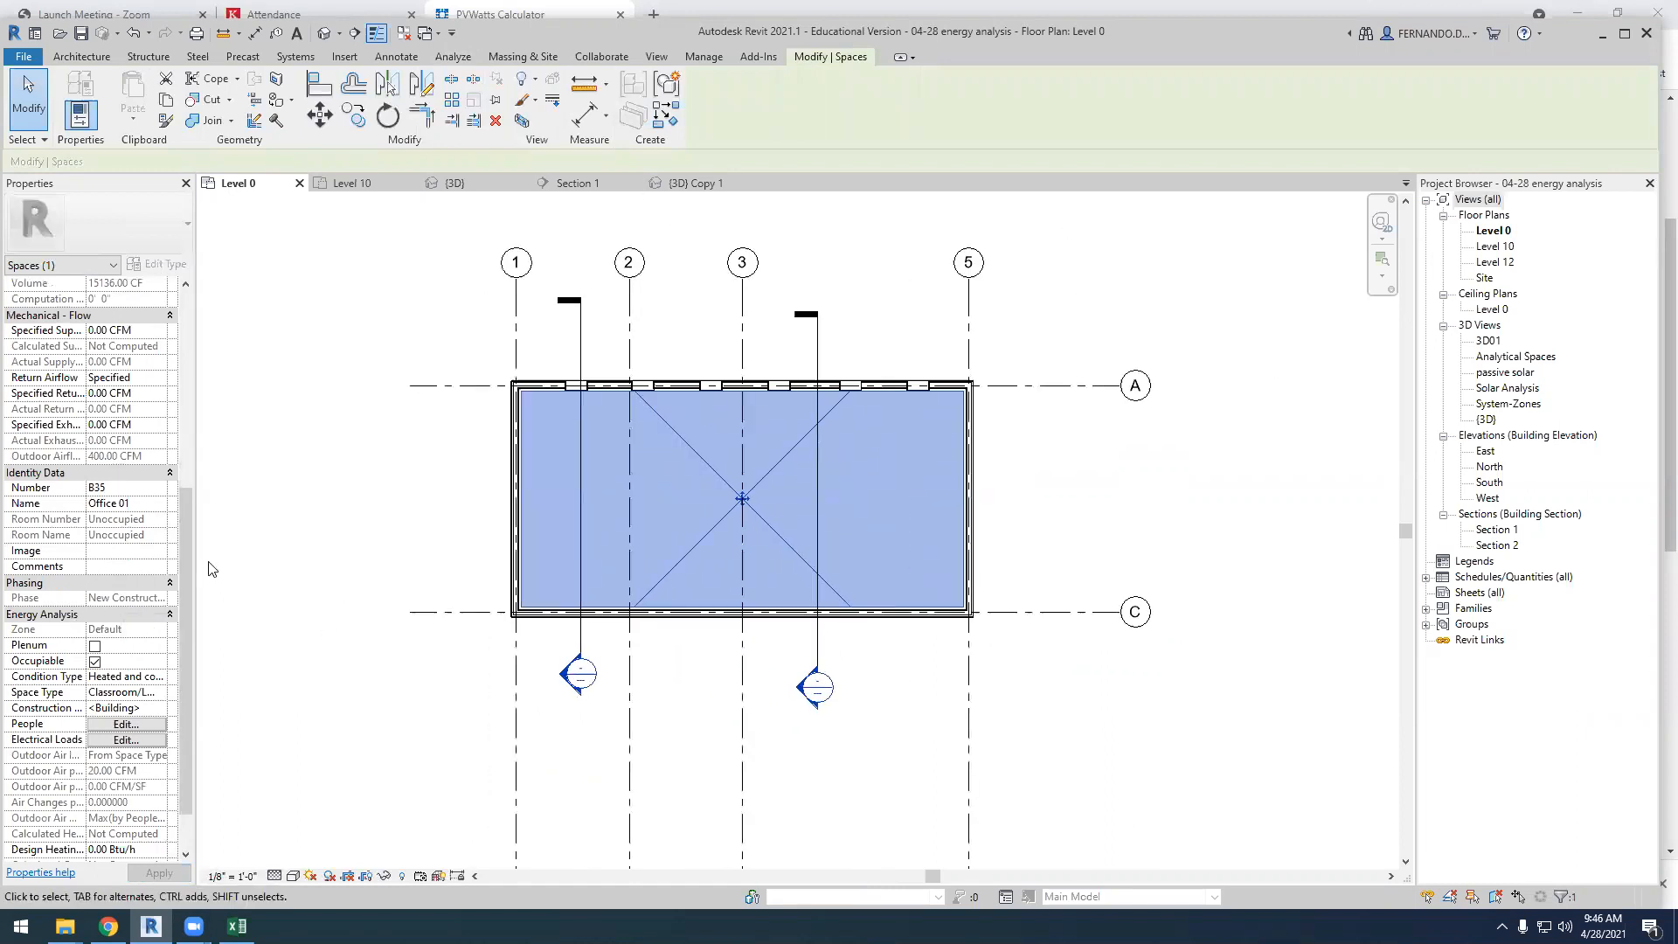
Start the Heating and Cooling Loads analysis and choose School or University as the building type
{"action": "scroll", "coordinate": [179, 568], "scroll_direction": "up", "scroll_amount": 7}
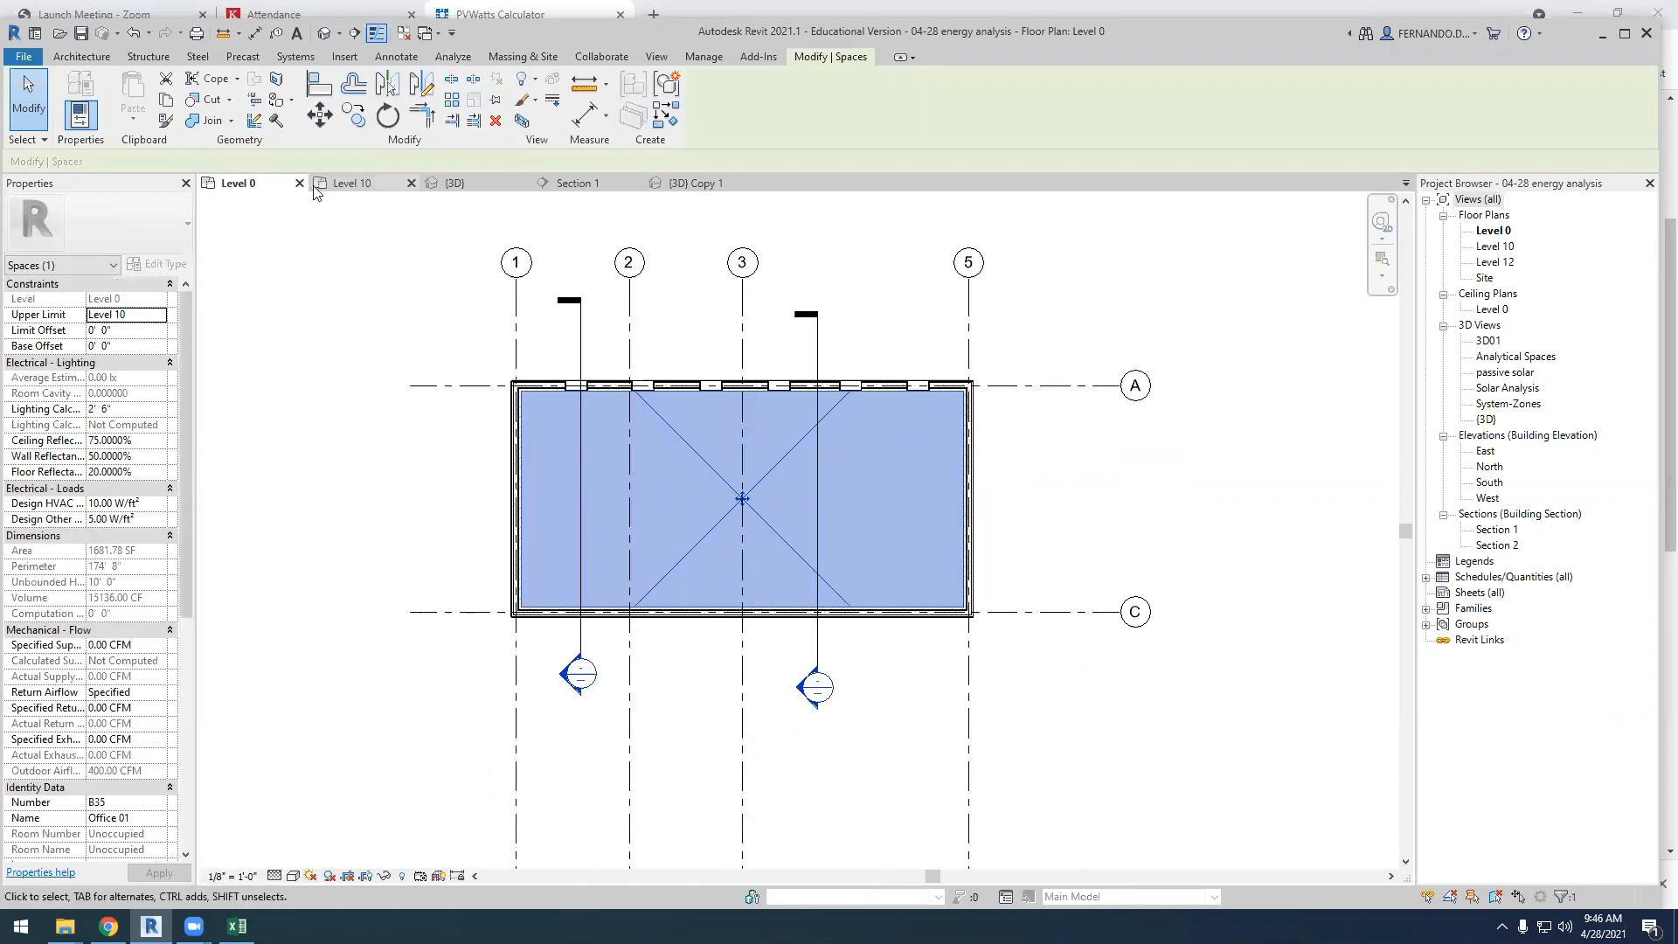
{"action": "left_click", "coordinate": [463, 58]}
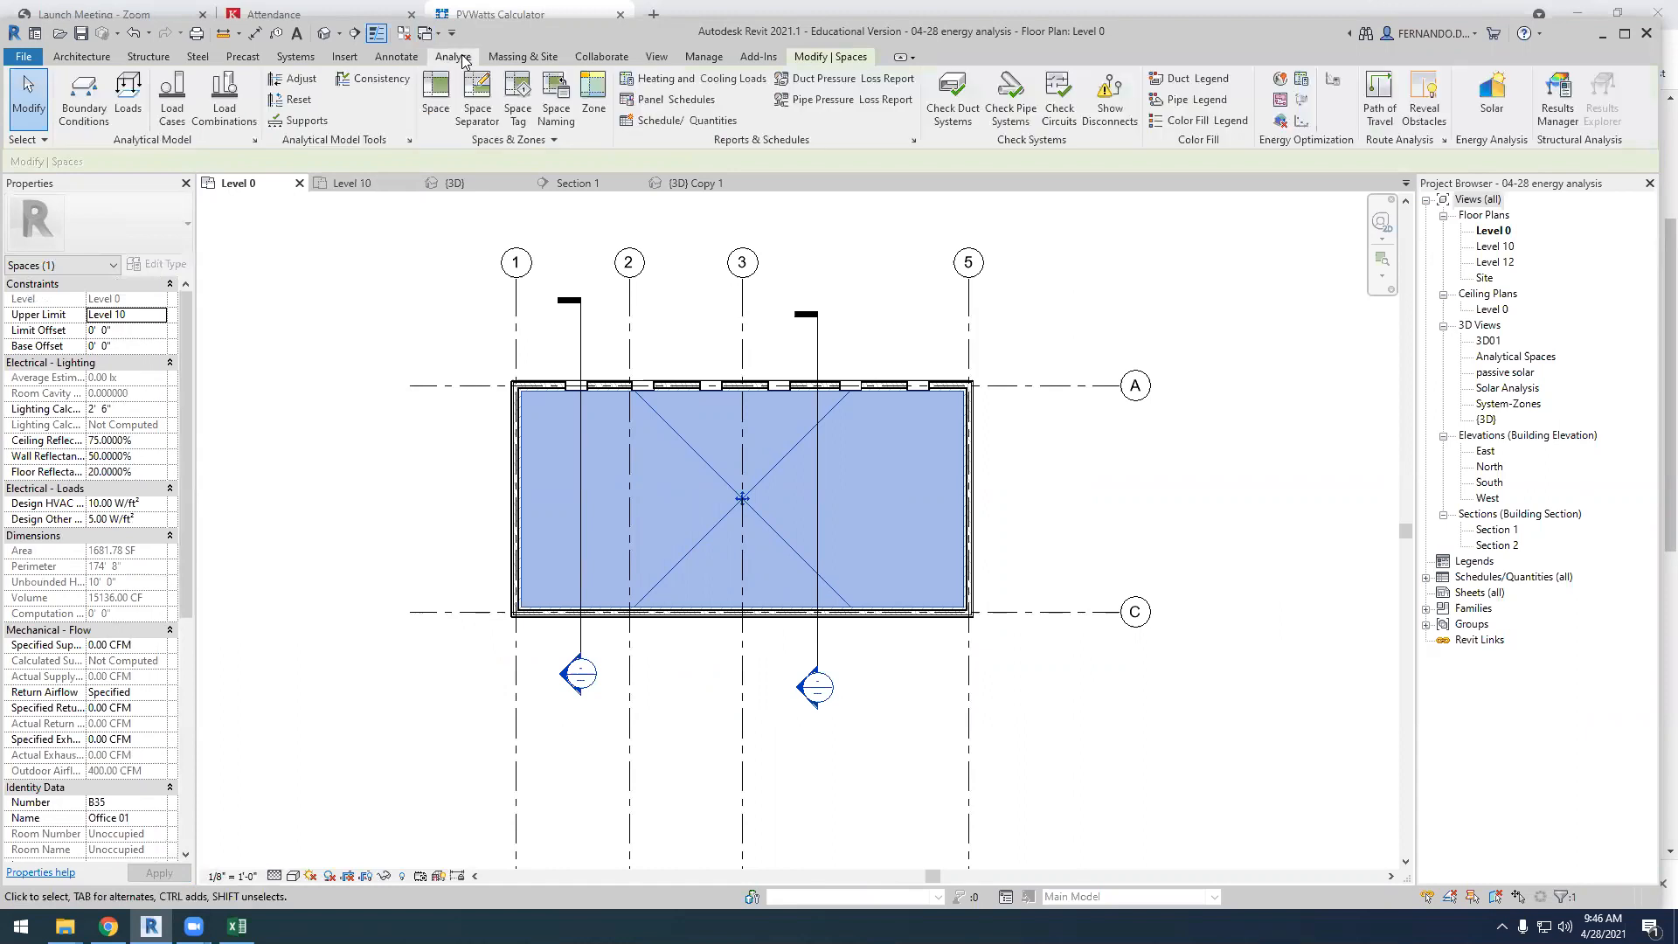
{"action": "left_click", "coordinate": [683, 80]}
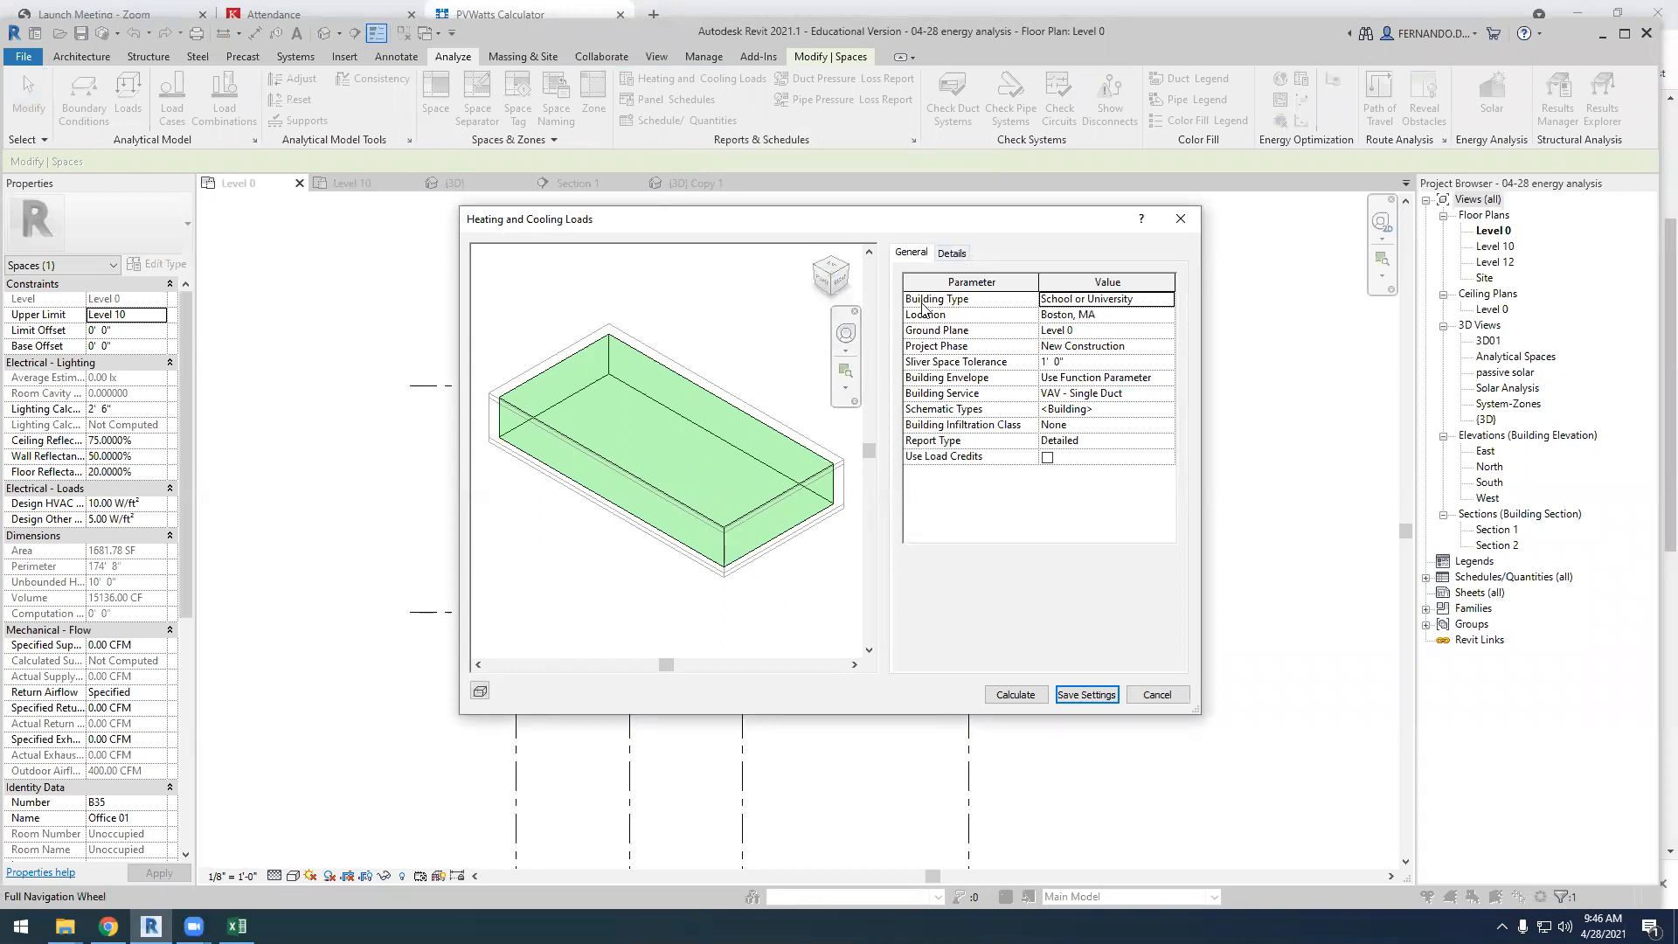
{"action": "left_click", "coordinate": [1166, 302]}
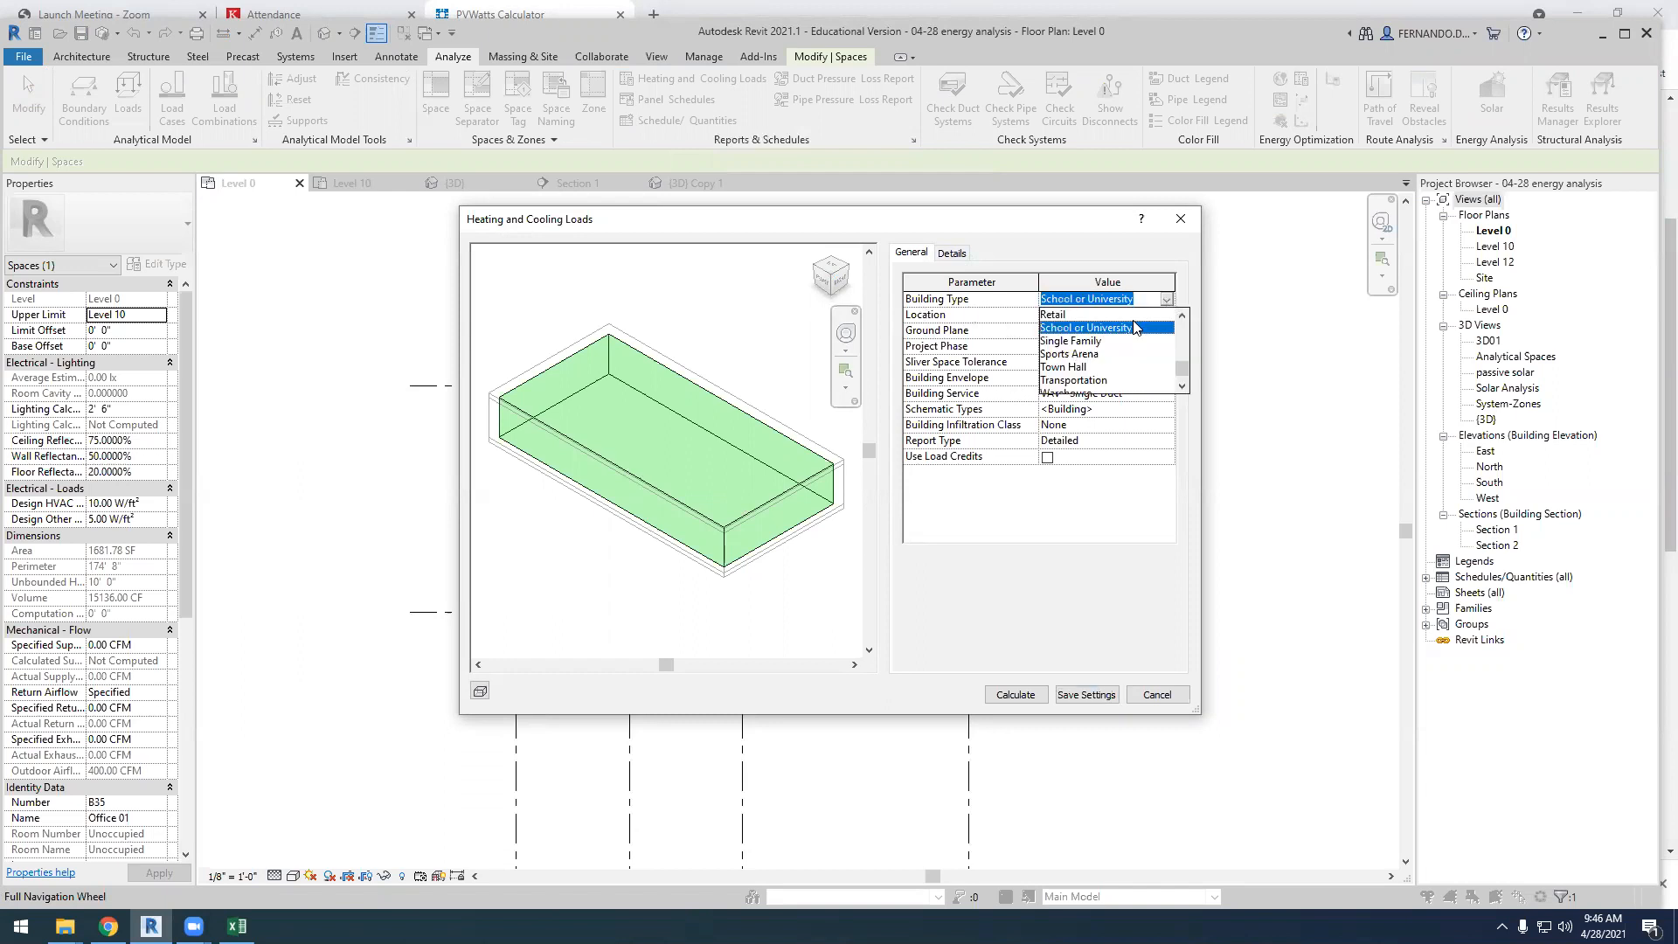
{"action": "left_click", "coordinate": [1136, 330]}
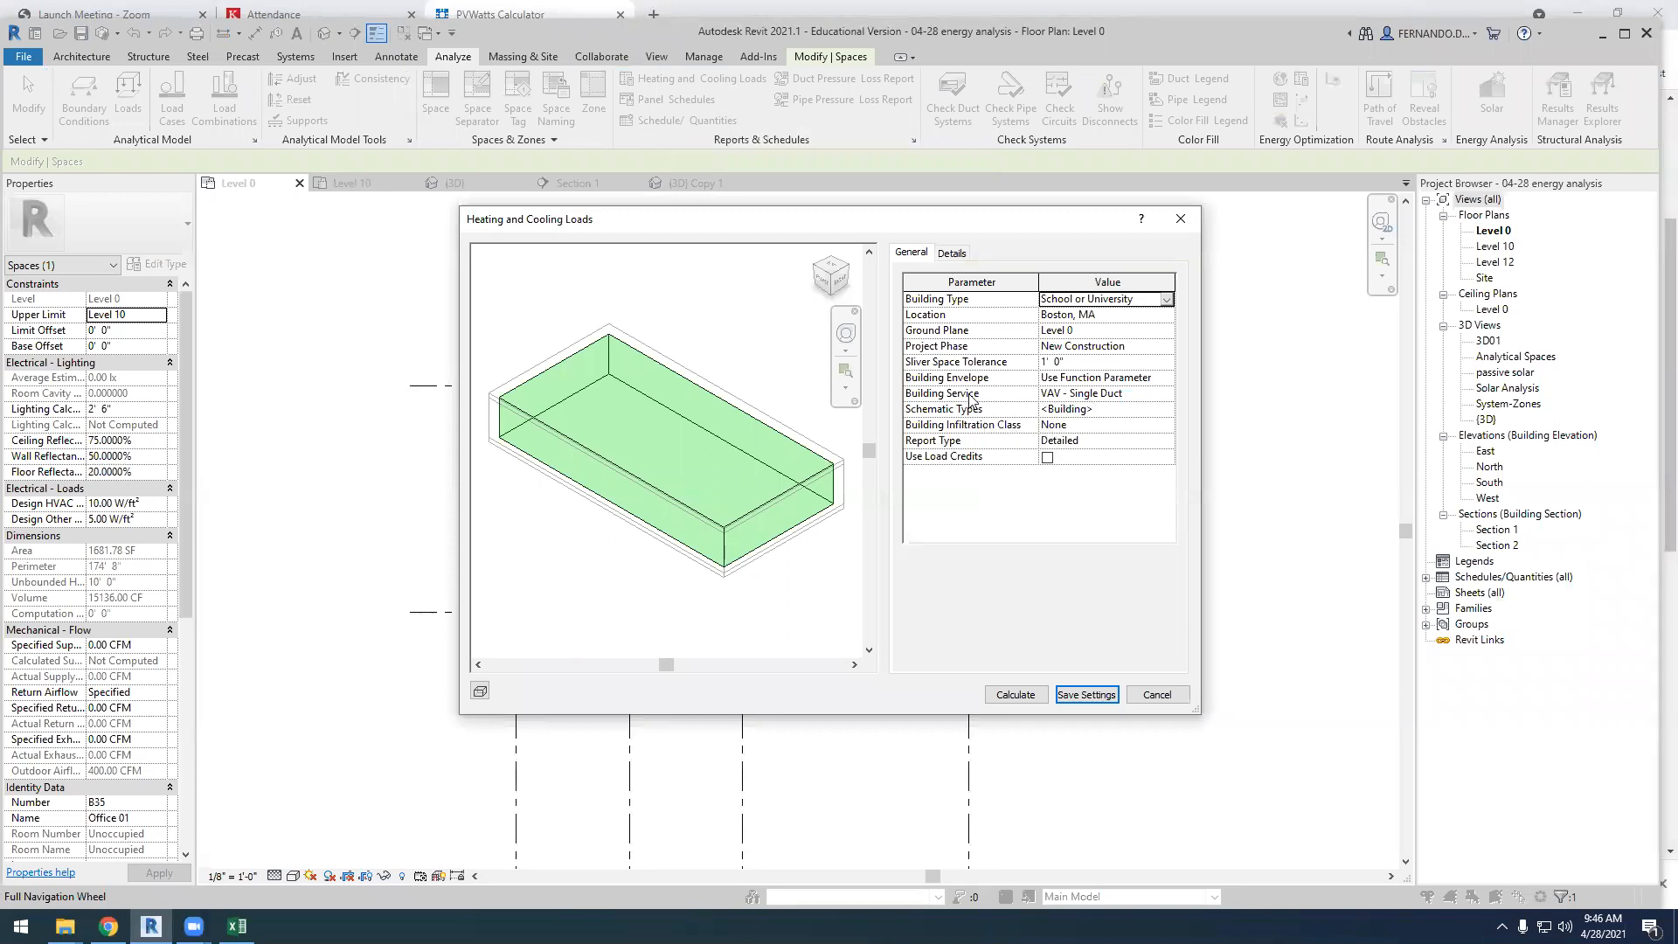
Set the building service to Split System(s) with Mechanical Ventilation for the loads analysis
{"action": "left_click", "coordinate": [1167, 394]}
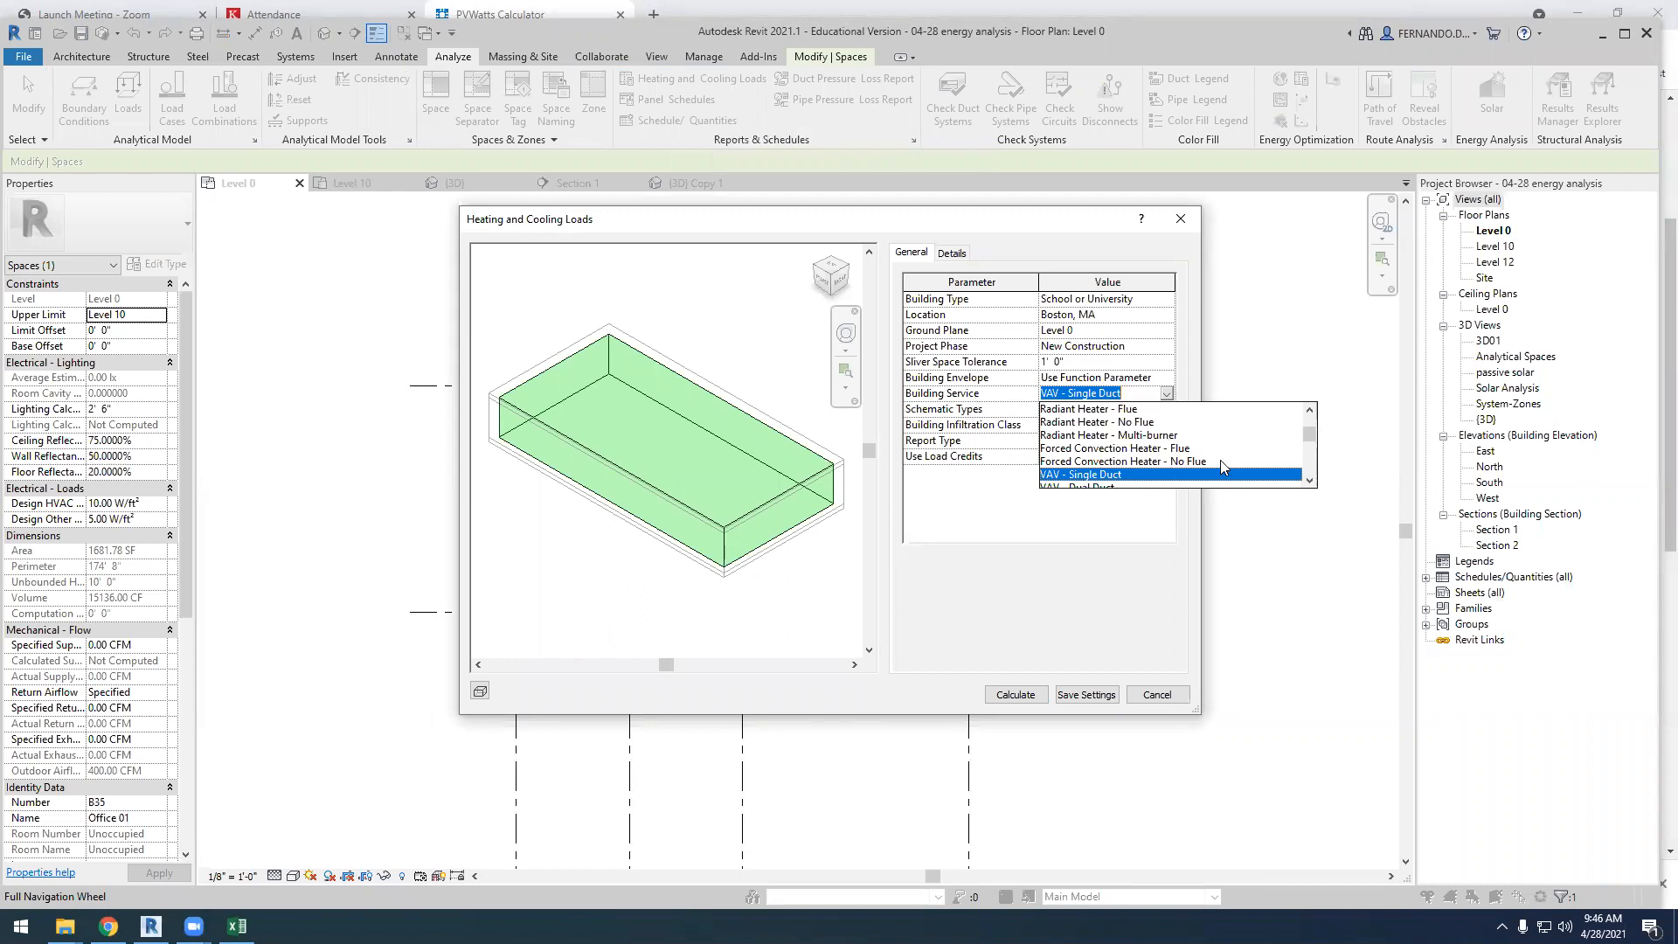
{"action": "left_click_drag", "start_coordinate": [1310, 434], "coordinate": [1309, 474]}
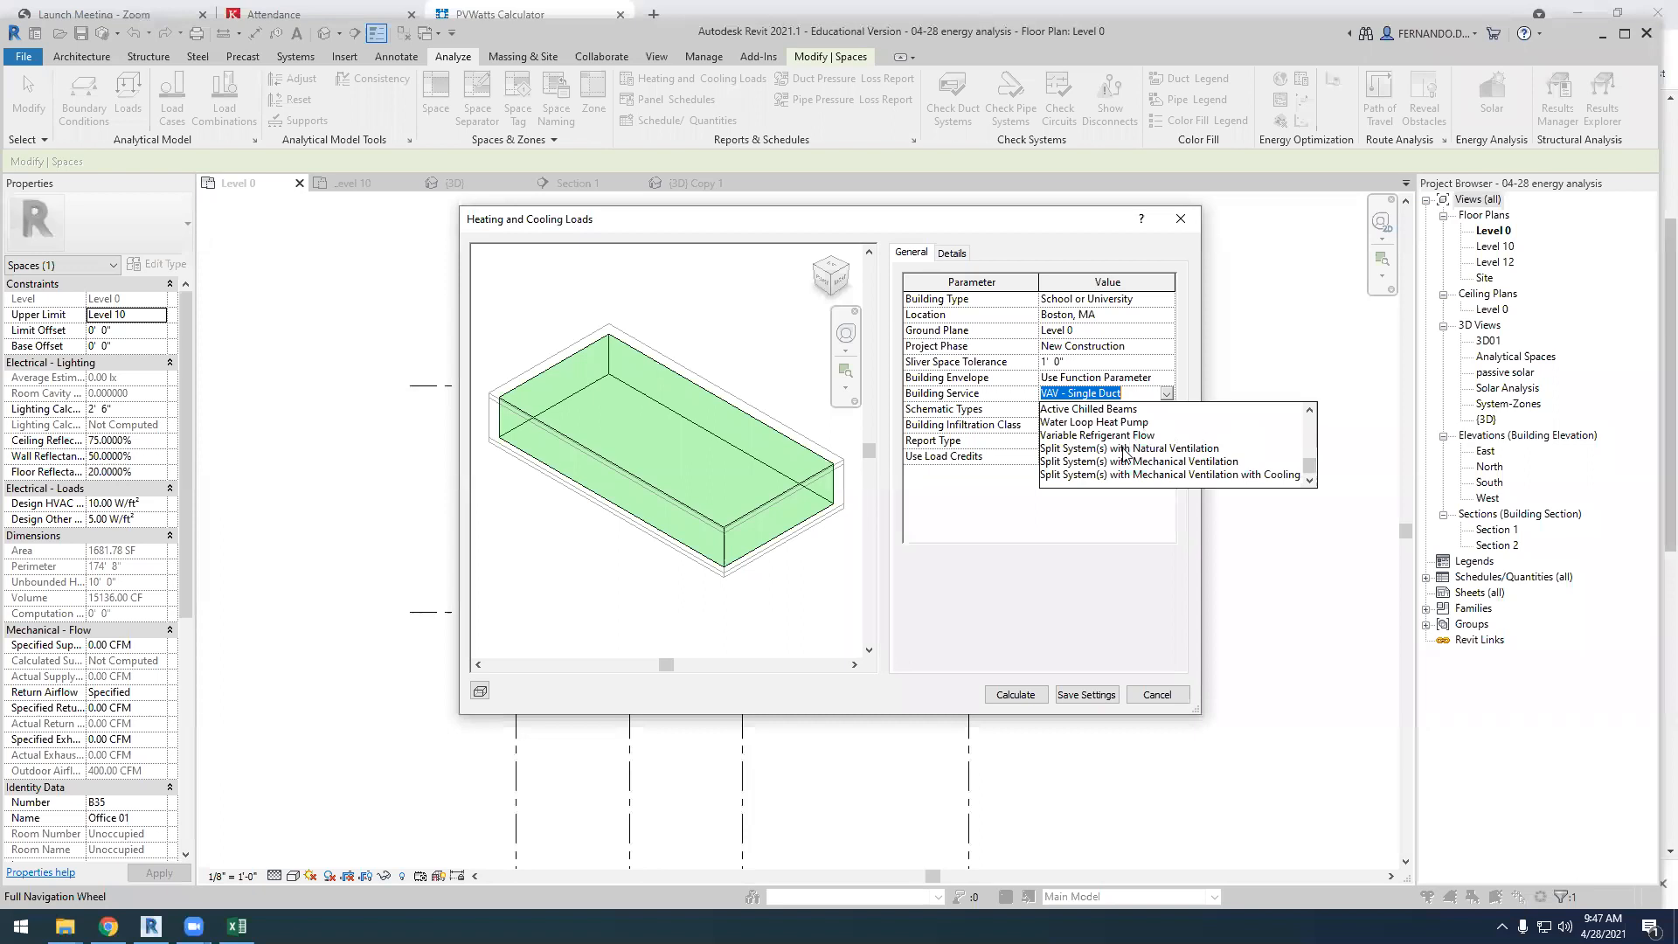
{"action": "scroll", "coordinate": [1126, 449], "scroll_direction": "up", "scroll_amount": 1}
{"action": "scroll", "coordinate": [1127, 444], "scroll_direction": "down", "scroll_amount": 1}
{"action": "left_click", "coordinate": [1153, 467]}
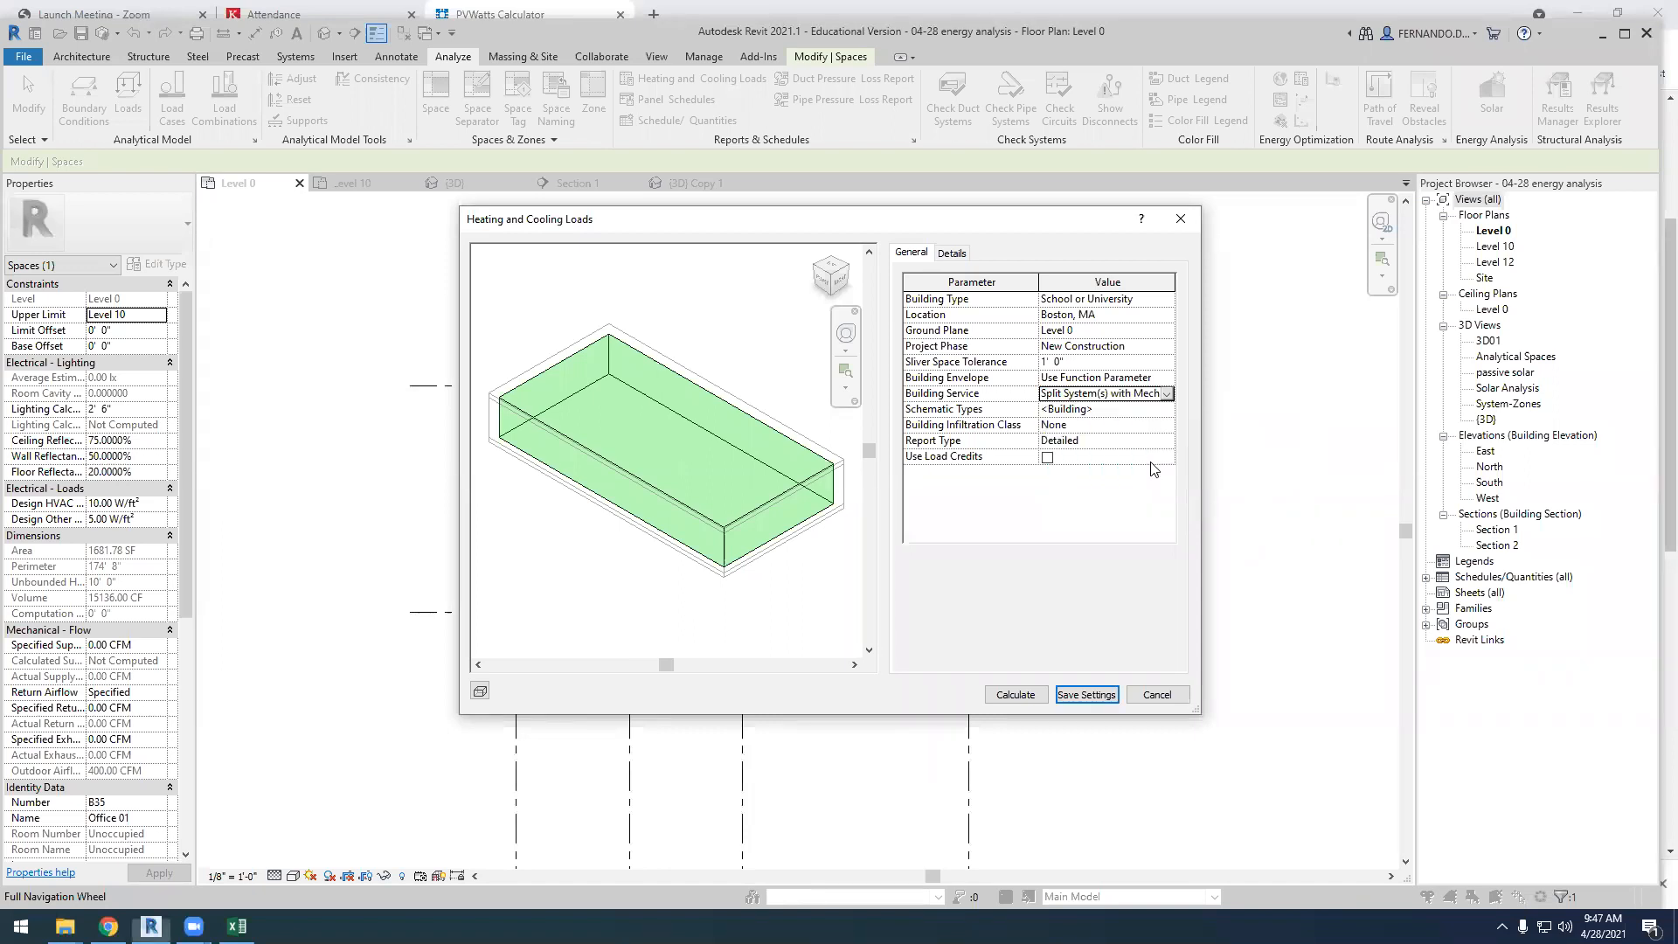
{"action": "left_click", "coordinate": [1167, 394]}
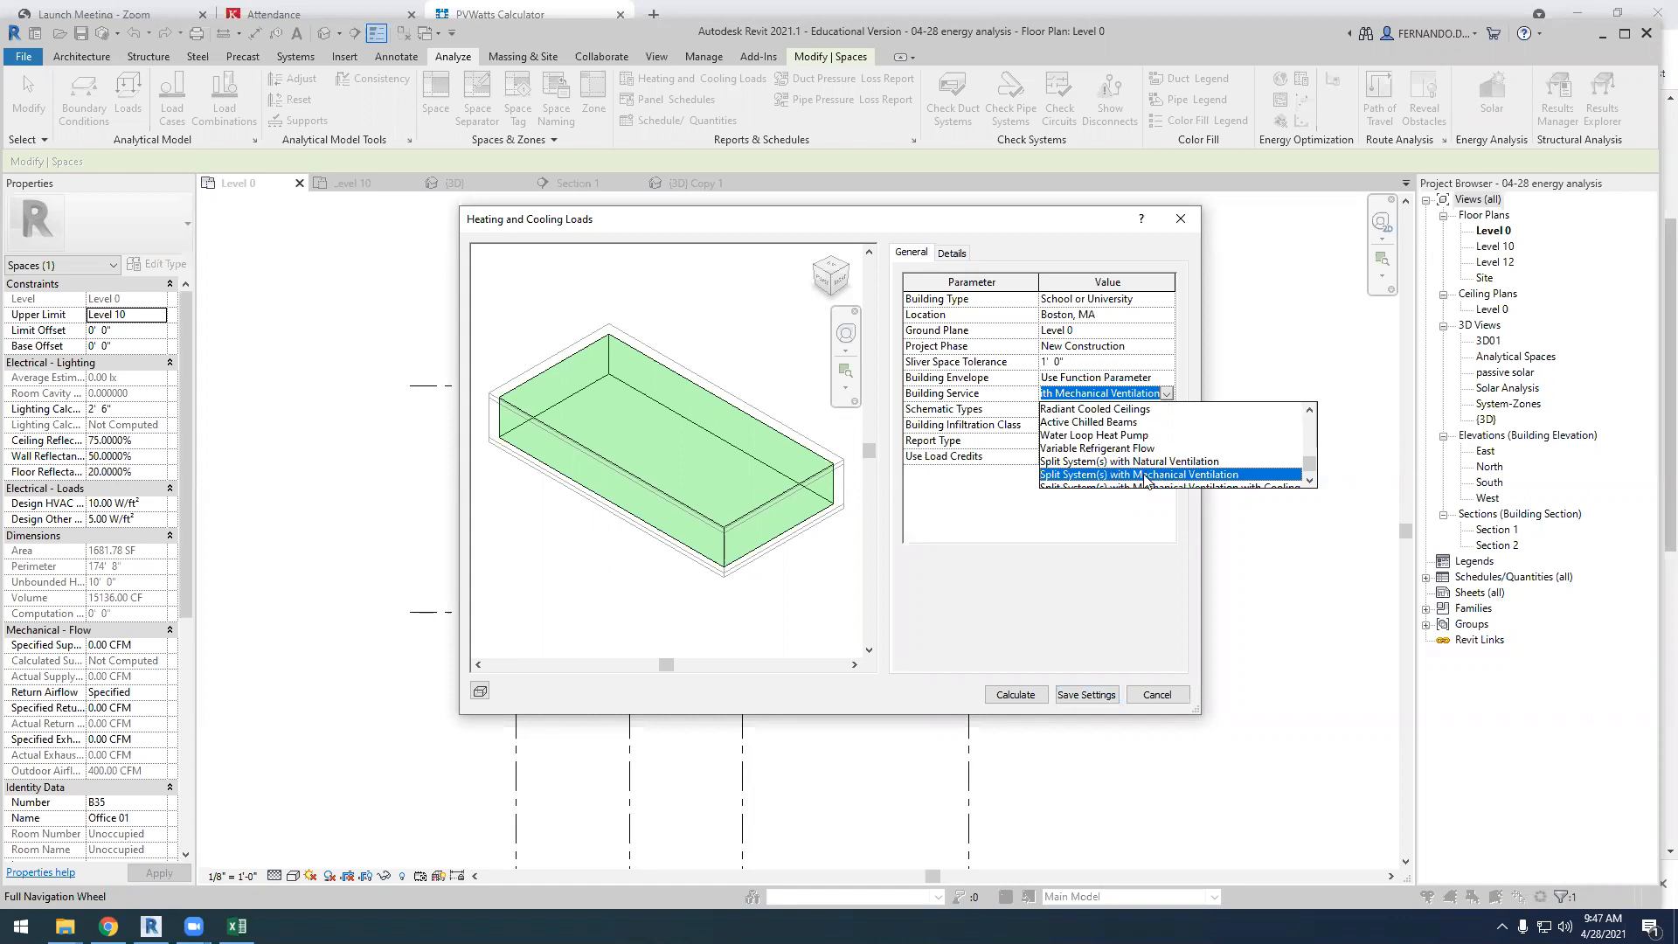
{"action": "left_click", "coordinate": [1068, 477]}
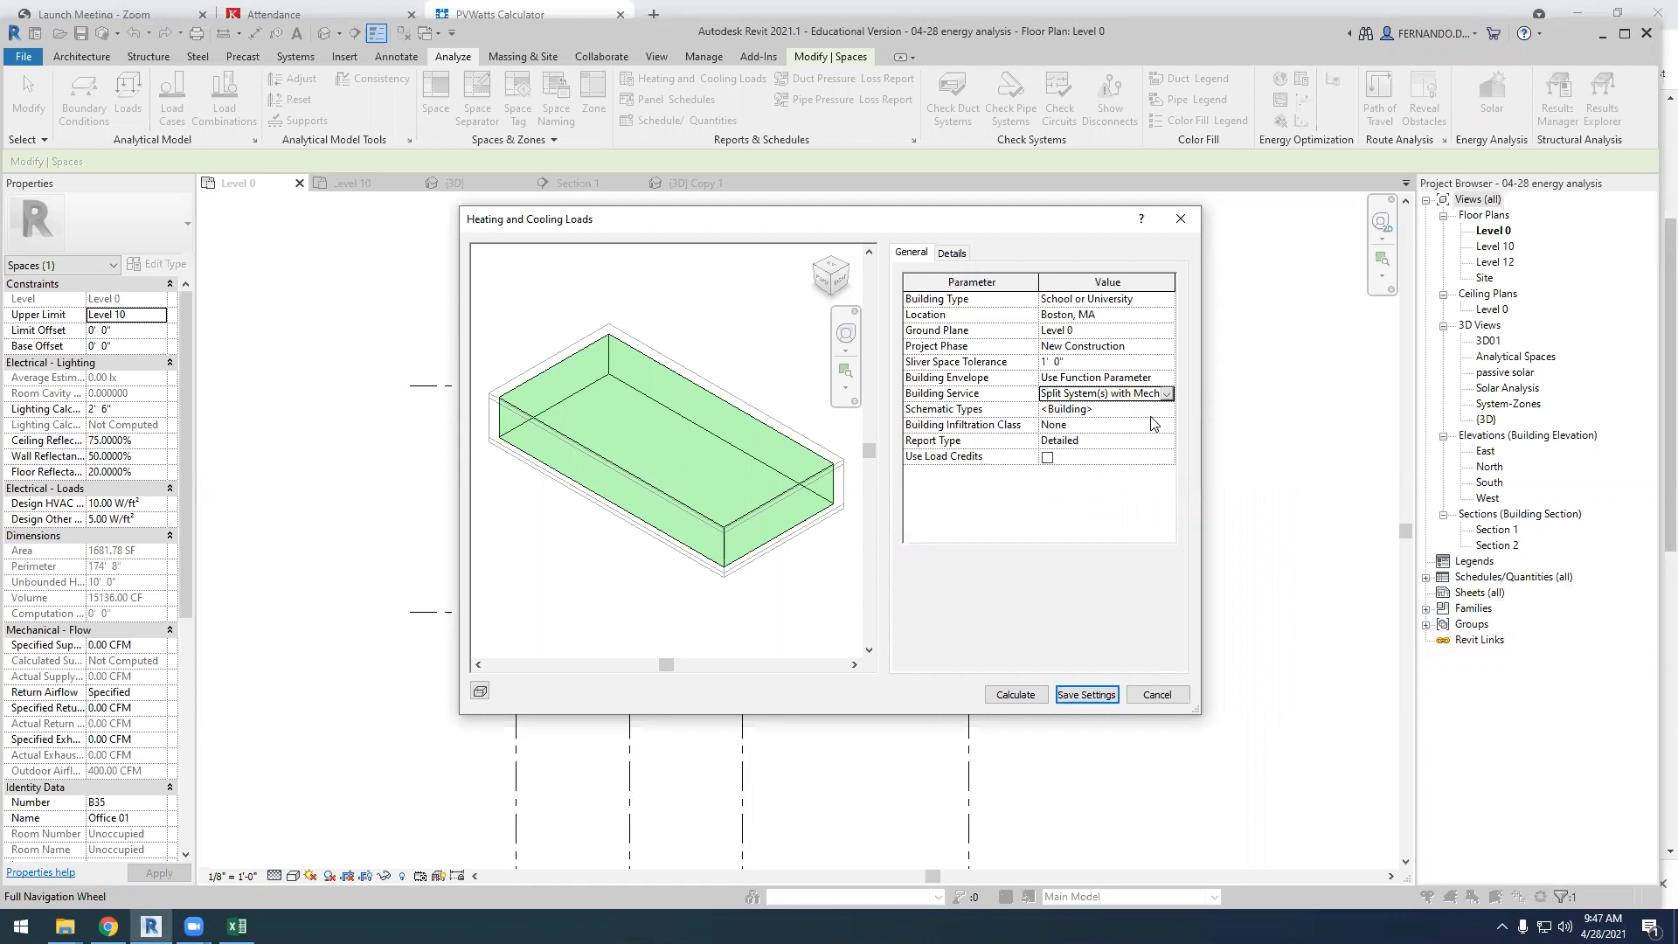
Browse the other available building service systems, keeping Split System(s) with Mechanical Ventilation selected
{"action": "left_click", "coordinate": [1167, 393]}
{"action": "scroll", "coordinate": [1278, 449], "scroll_direction": "up", "scroll_amount": 10}
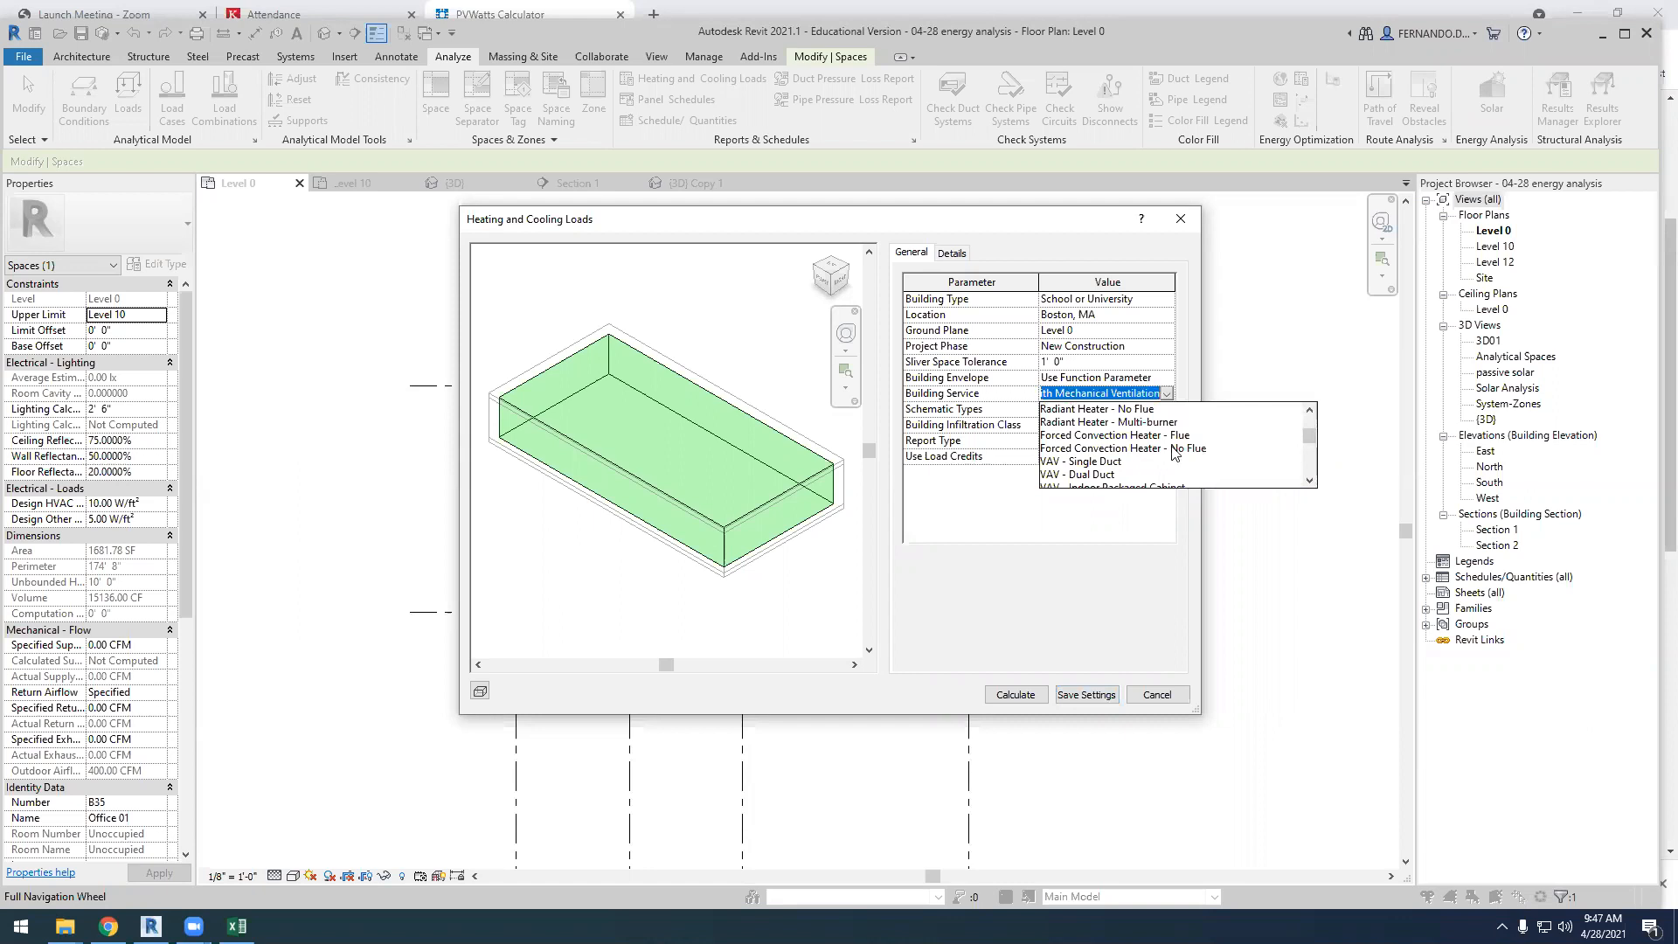
{"action": "scroll", "coordinate": [1119, 456], "scroll_direction": "down", "scroll_amount": 1}
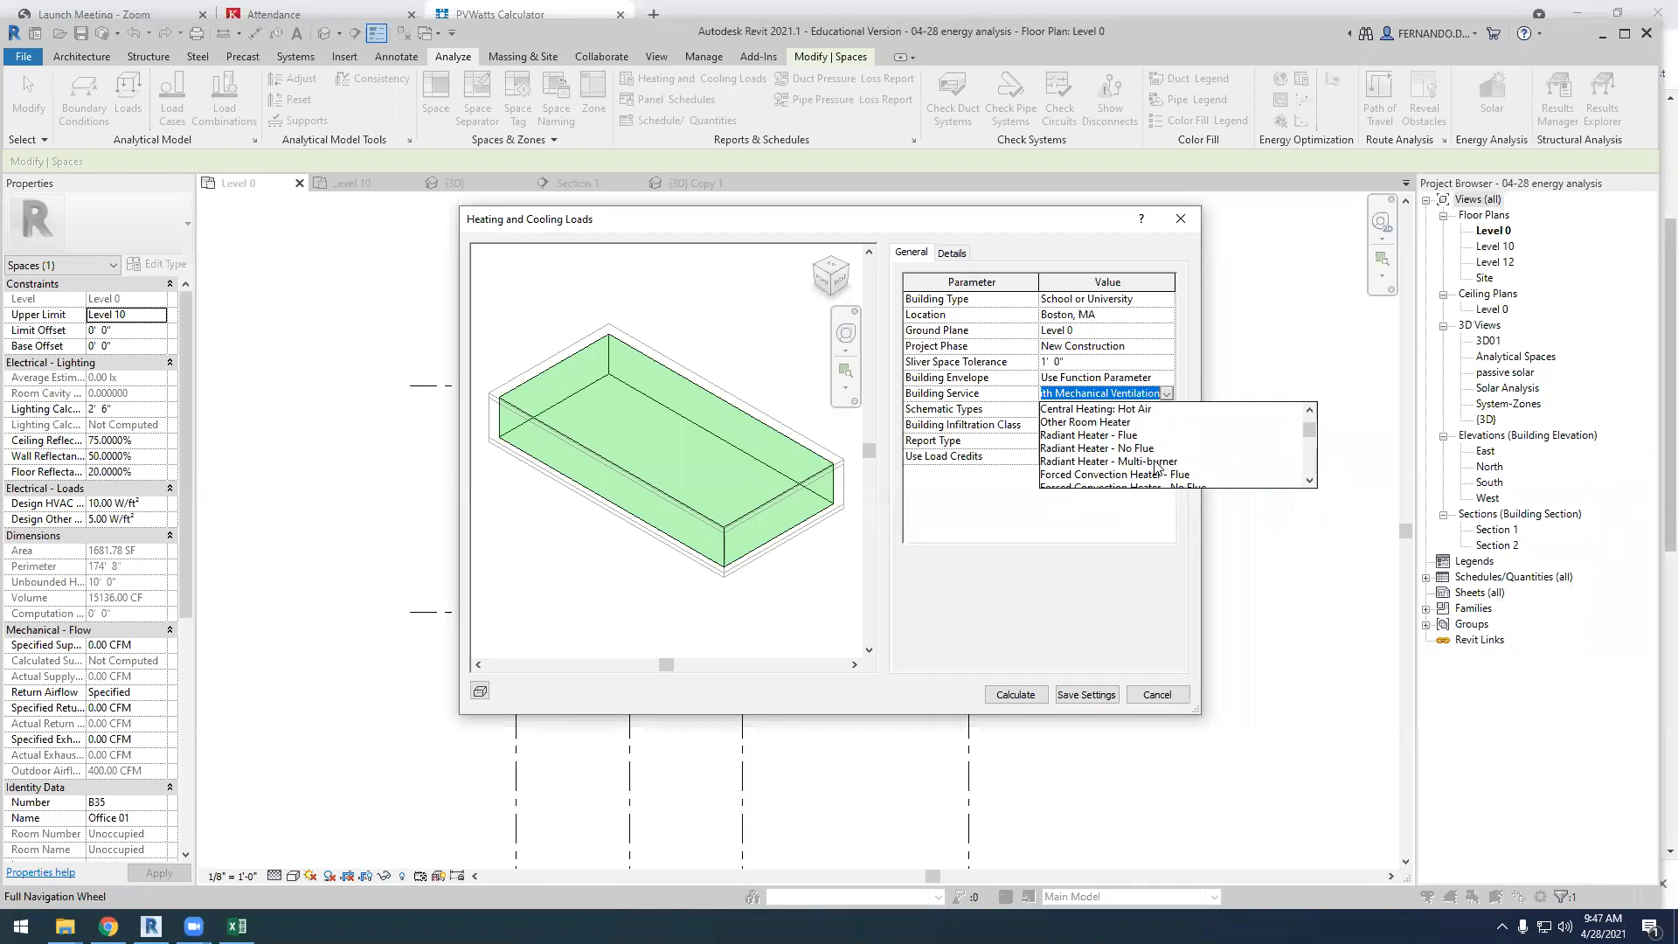
{"action": "scroll", "coordinate": [1155, 465], "scroll_direction": "up", "scroll_amount": 1}
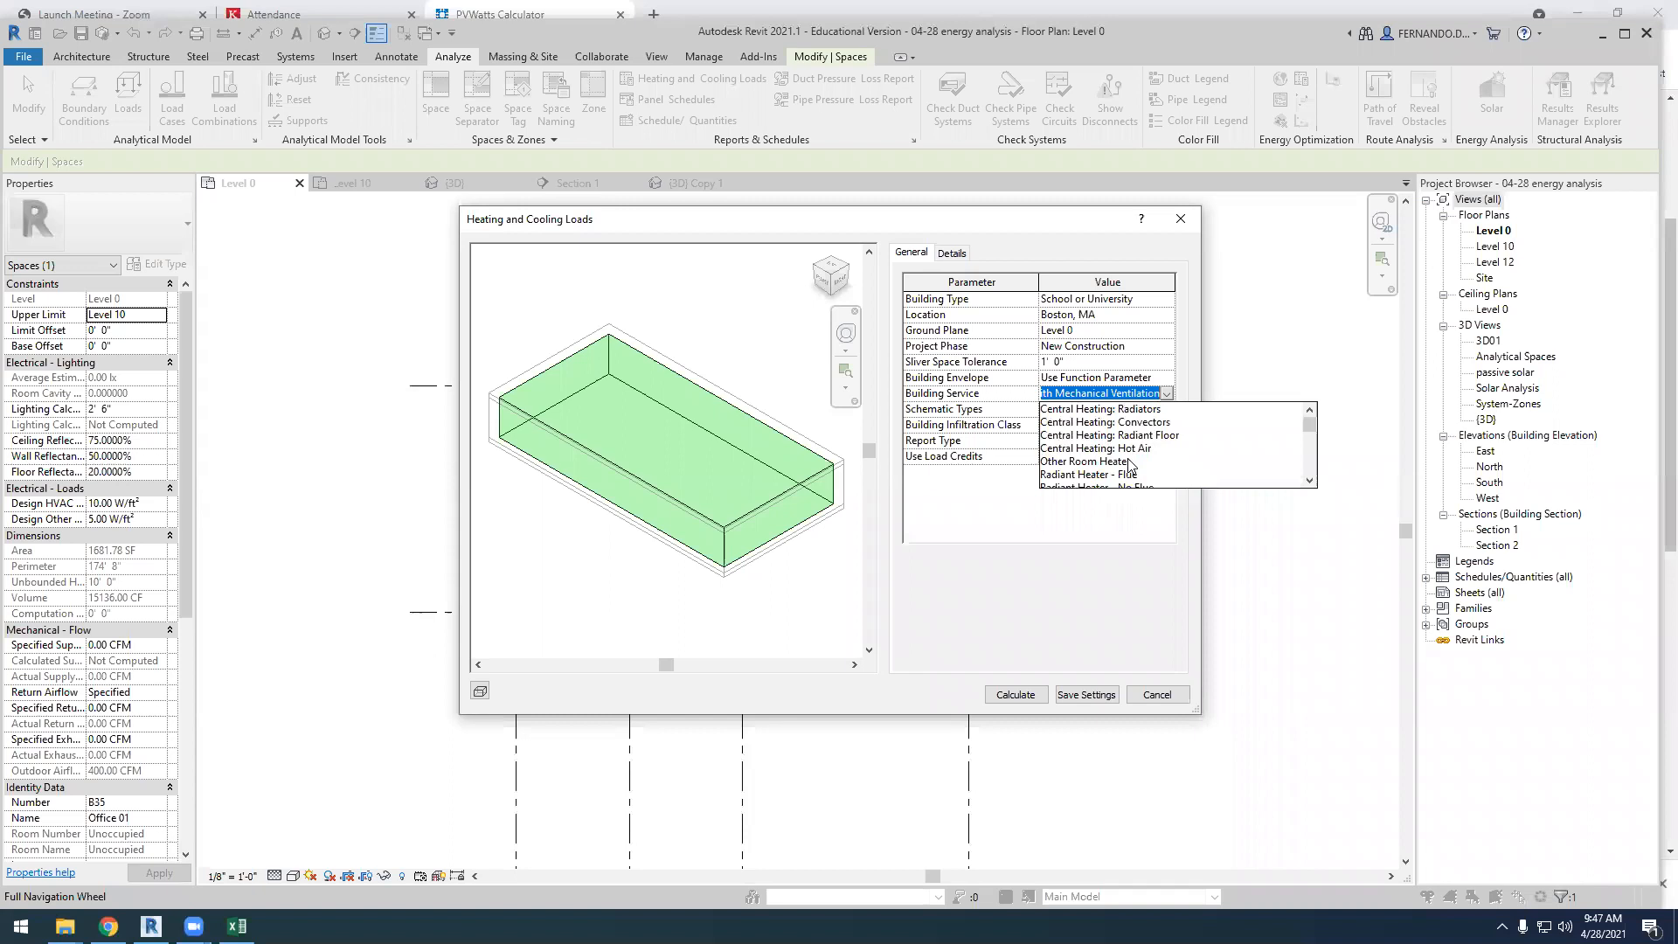
{"action": "scroll", "coordinate": [1128, 454], "scroll_direction": "down", "scroll_amount": 5}
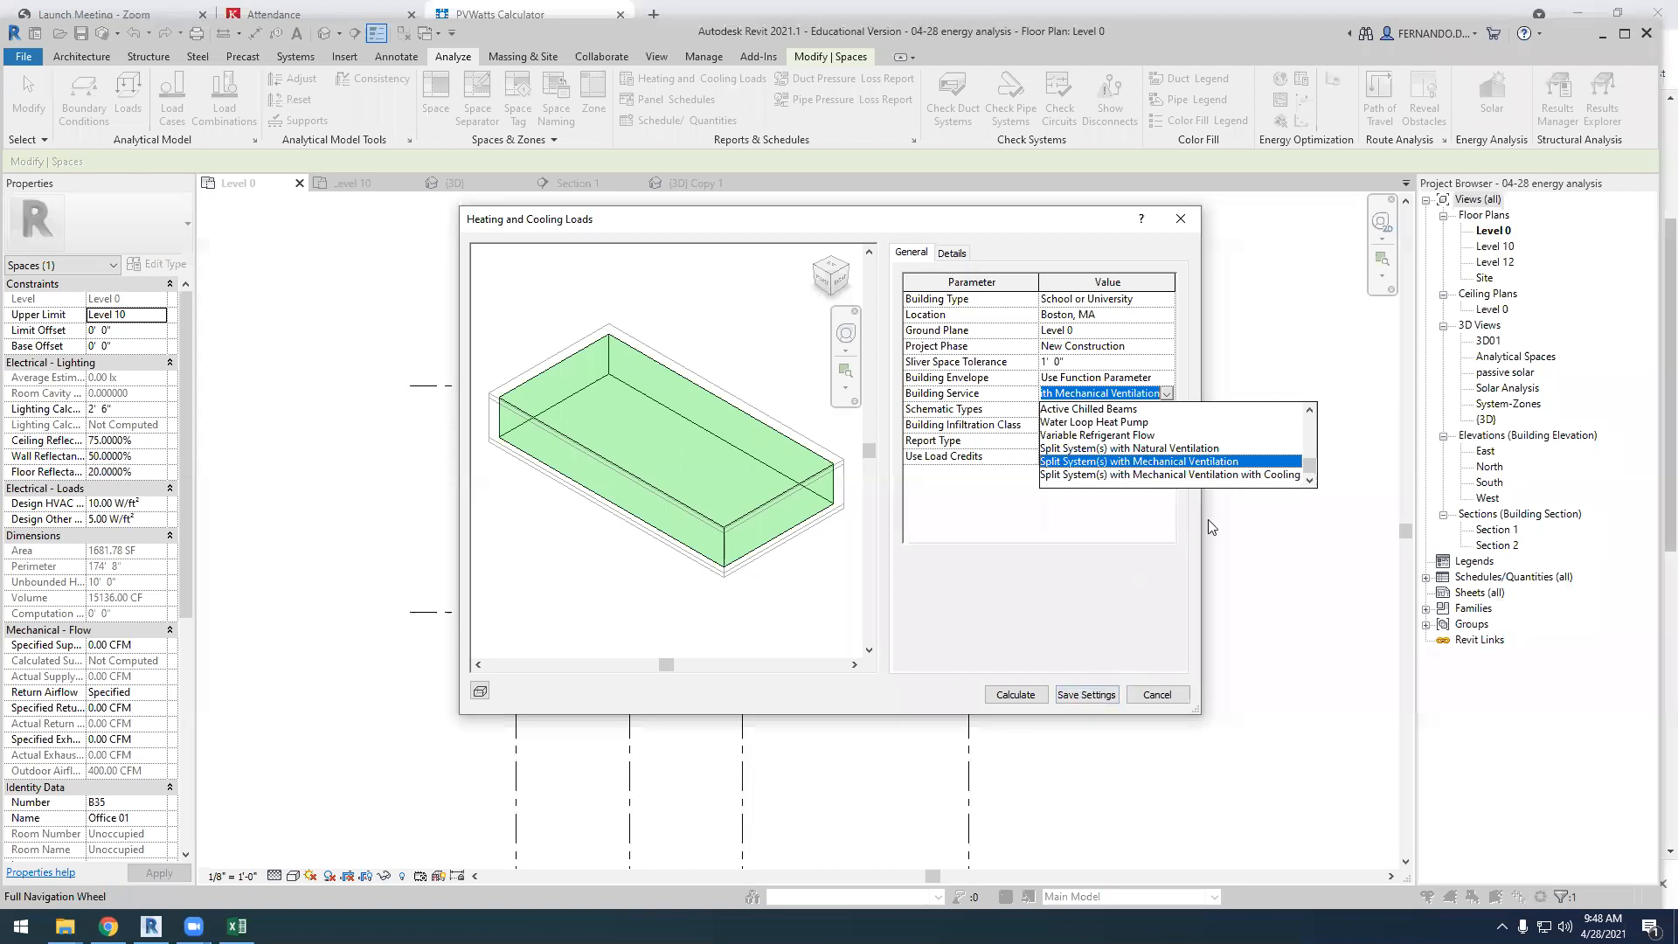
{"action": "left_click", "coordinate": [1062, 544]}
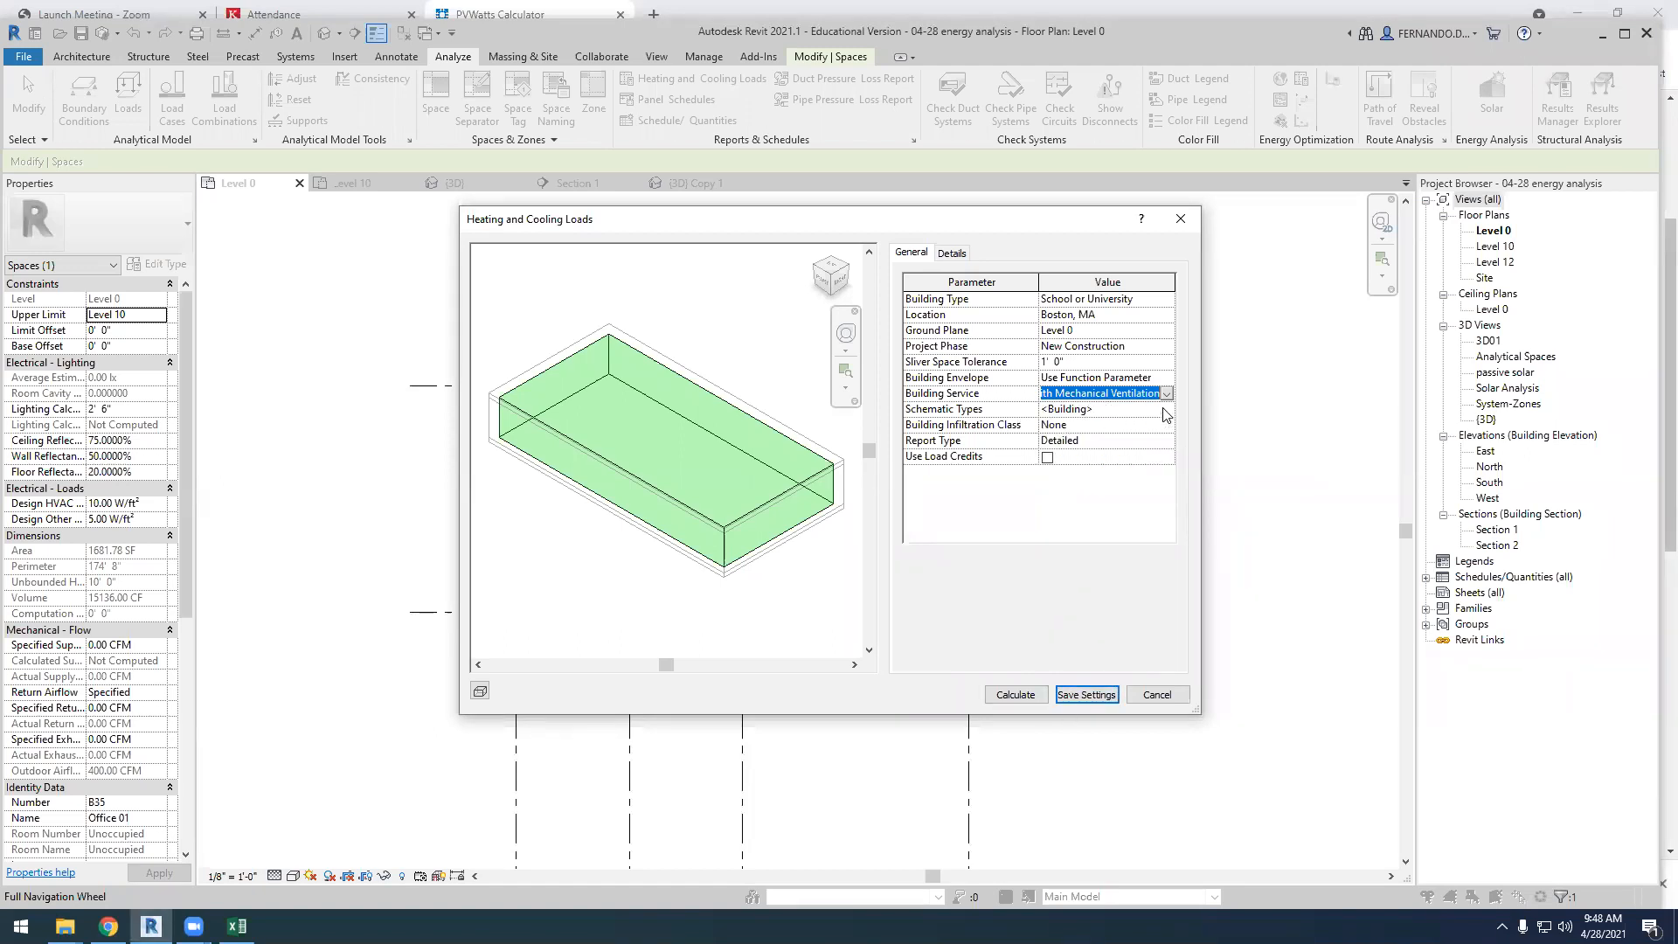
Review the building's schematic construction types without changing them, and save the heating and cooling load settings
{"action": "left_click", "coordinate": [1136, 409]}
{"action": "left_click", "coordinate": [1168, 409]}
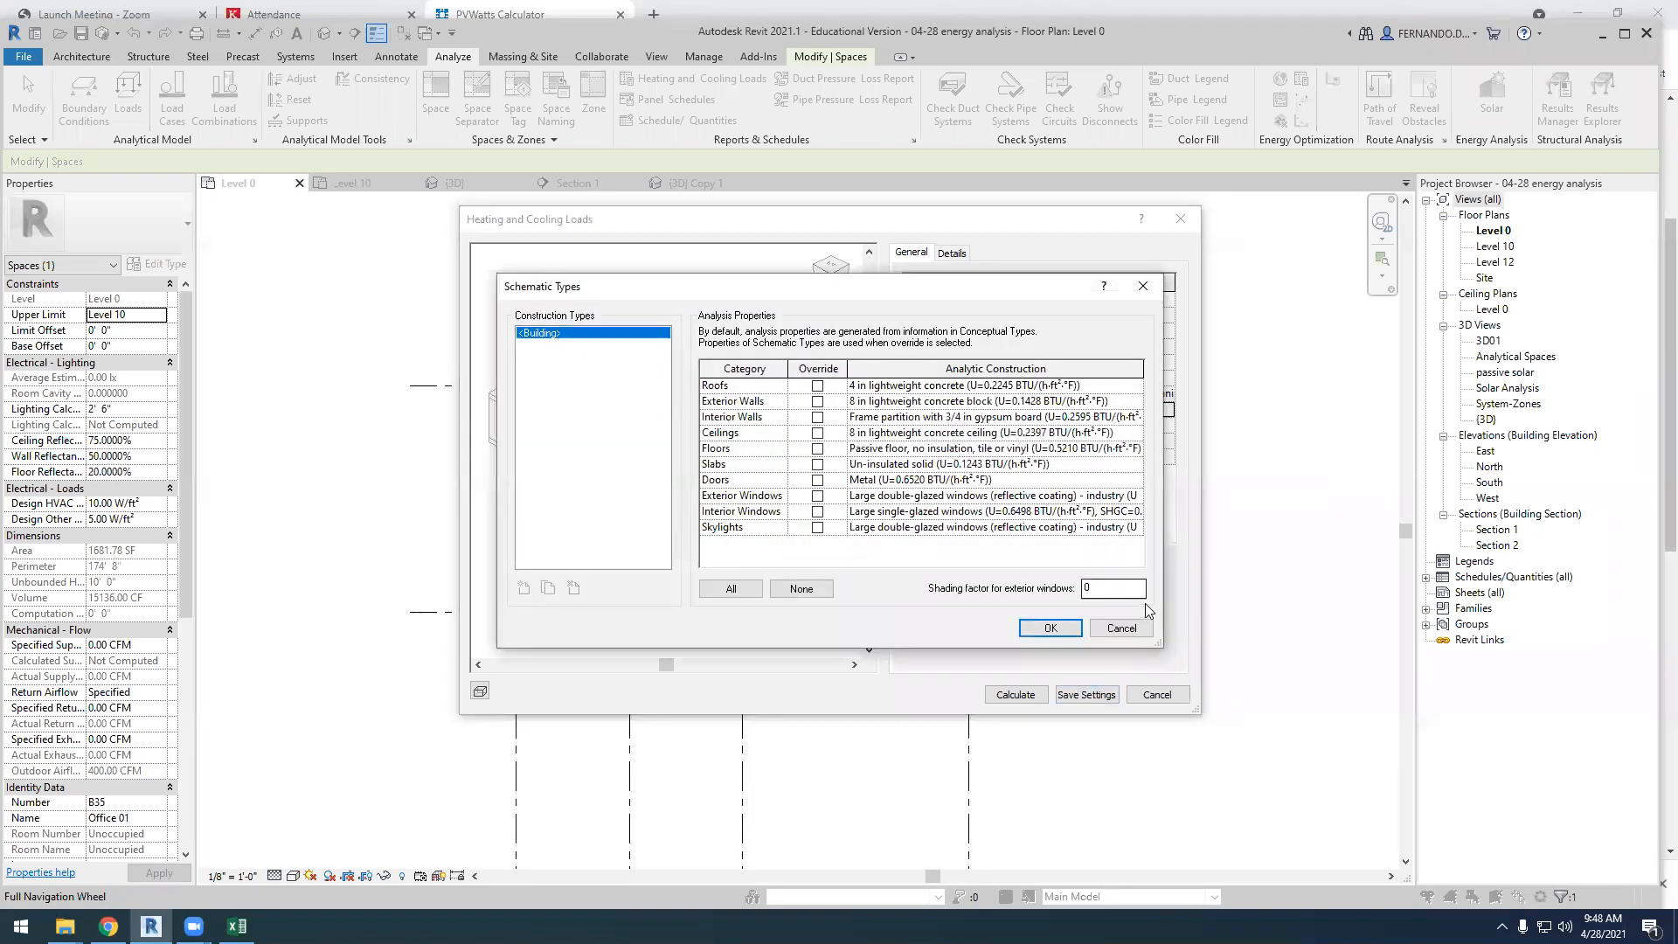
{"action": "left_click", "coordinate": [1122, 628]}
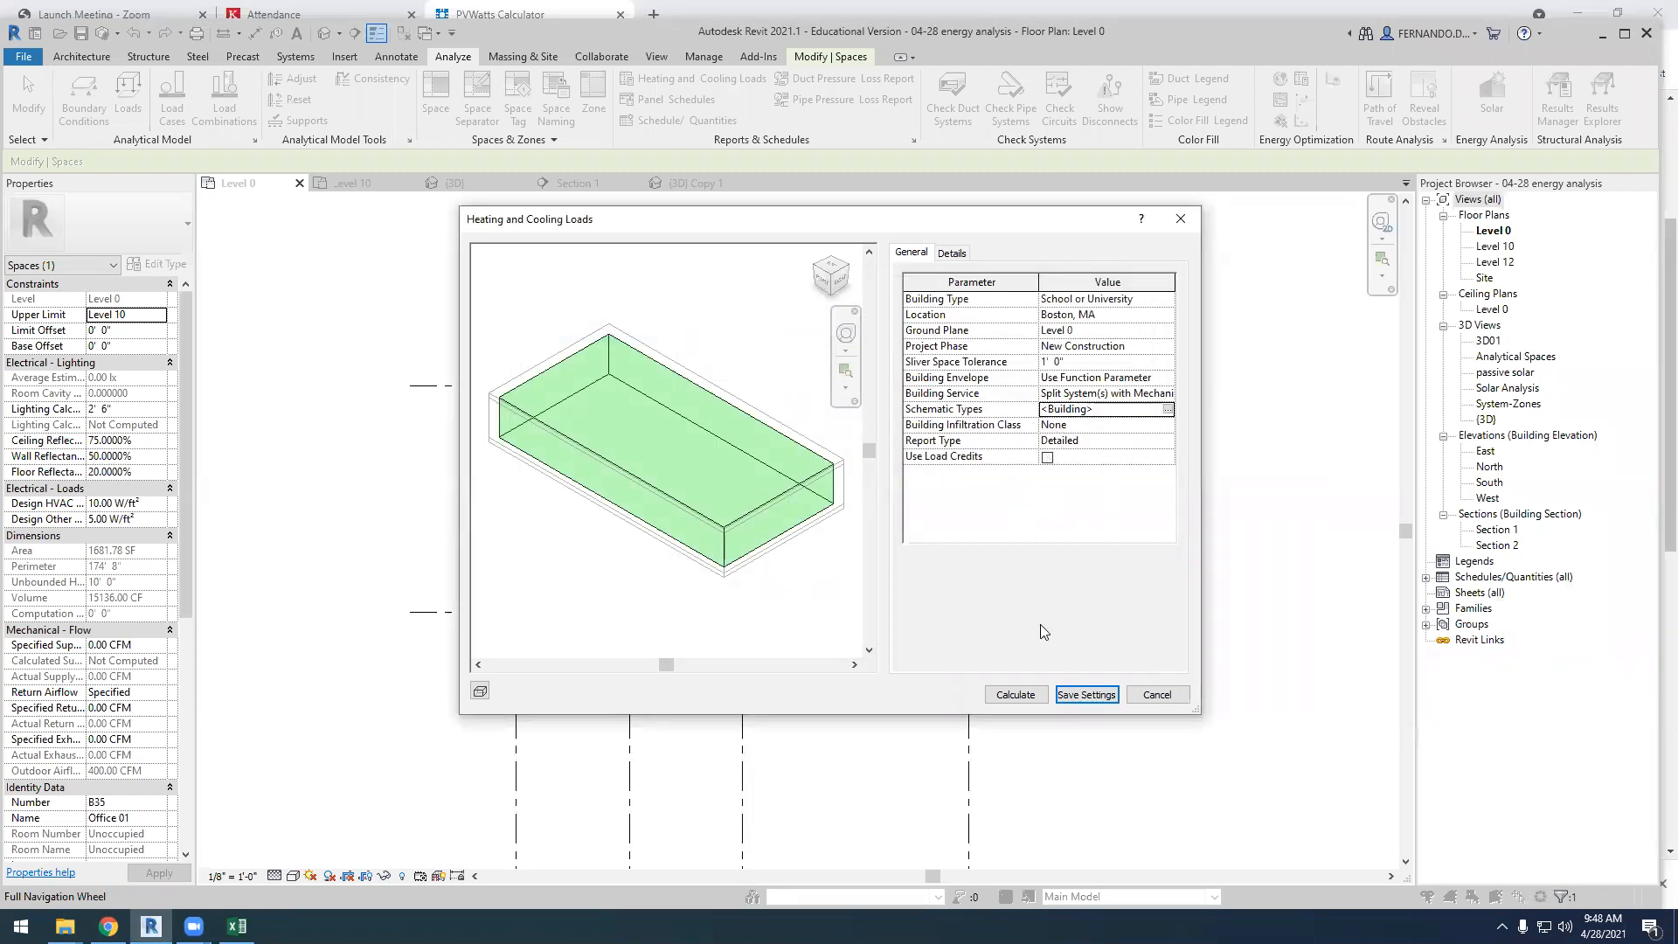
{"action": "left_click", "coordinate": [1088, 695]}
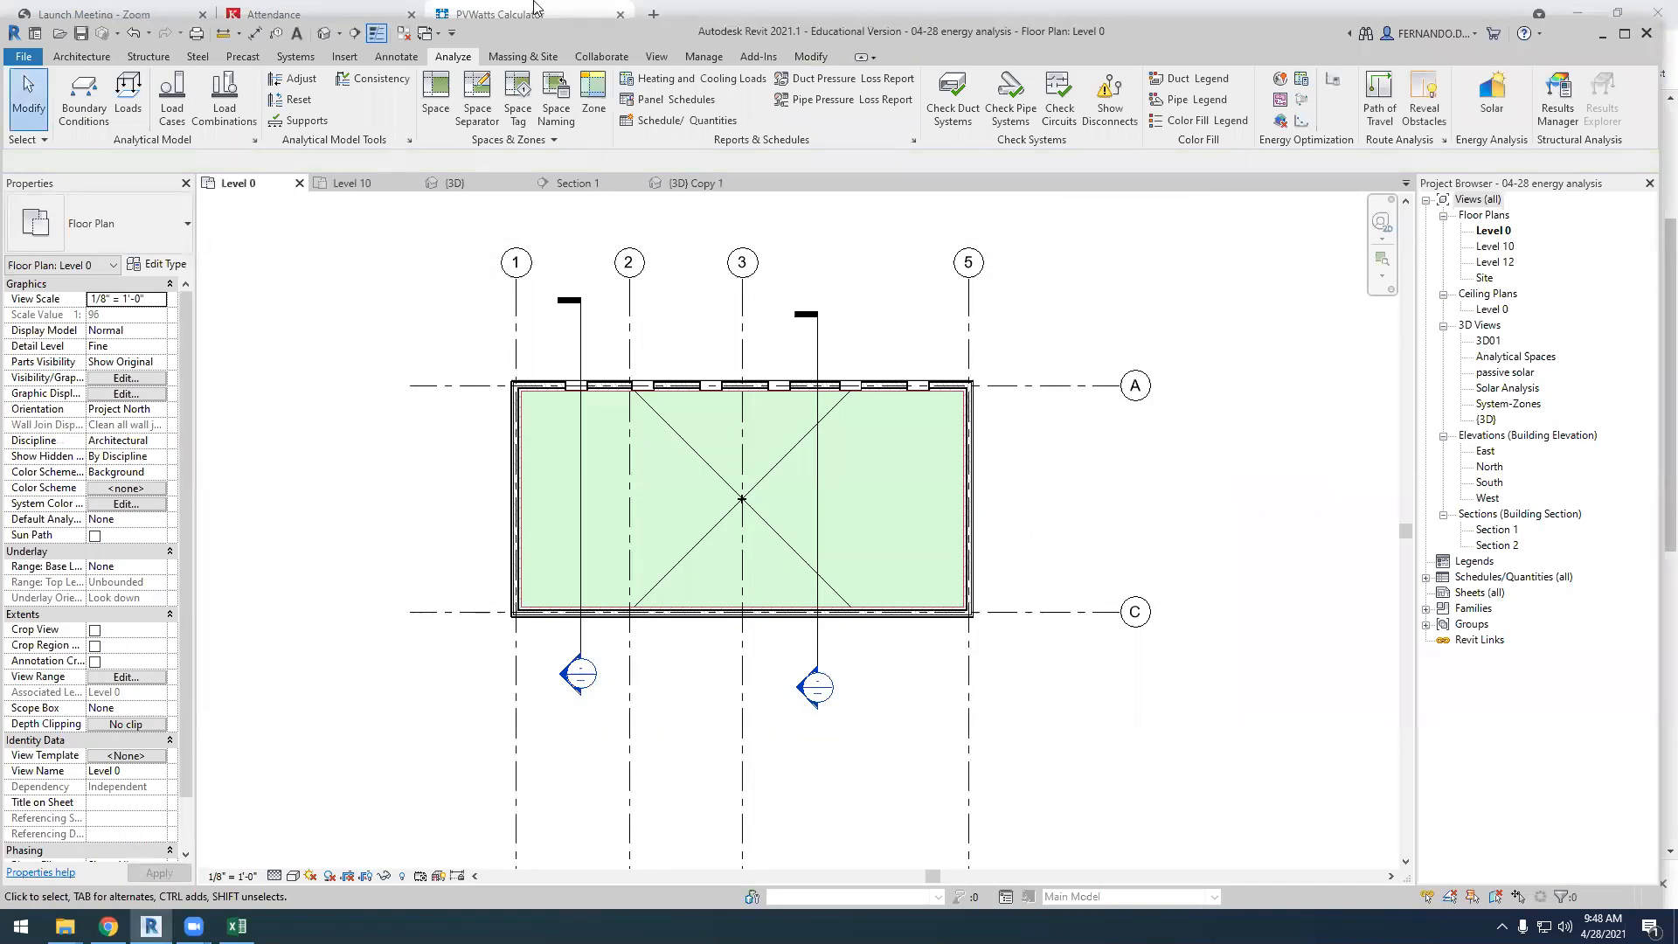
Check Office 01's space details and people value in the Heating and Cooling Loads settings, and calculate the loads report
{"action": "left_click", "coordinate": [664, 78]}
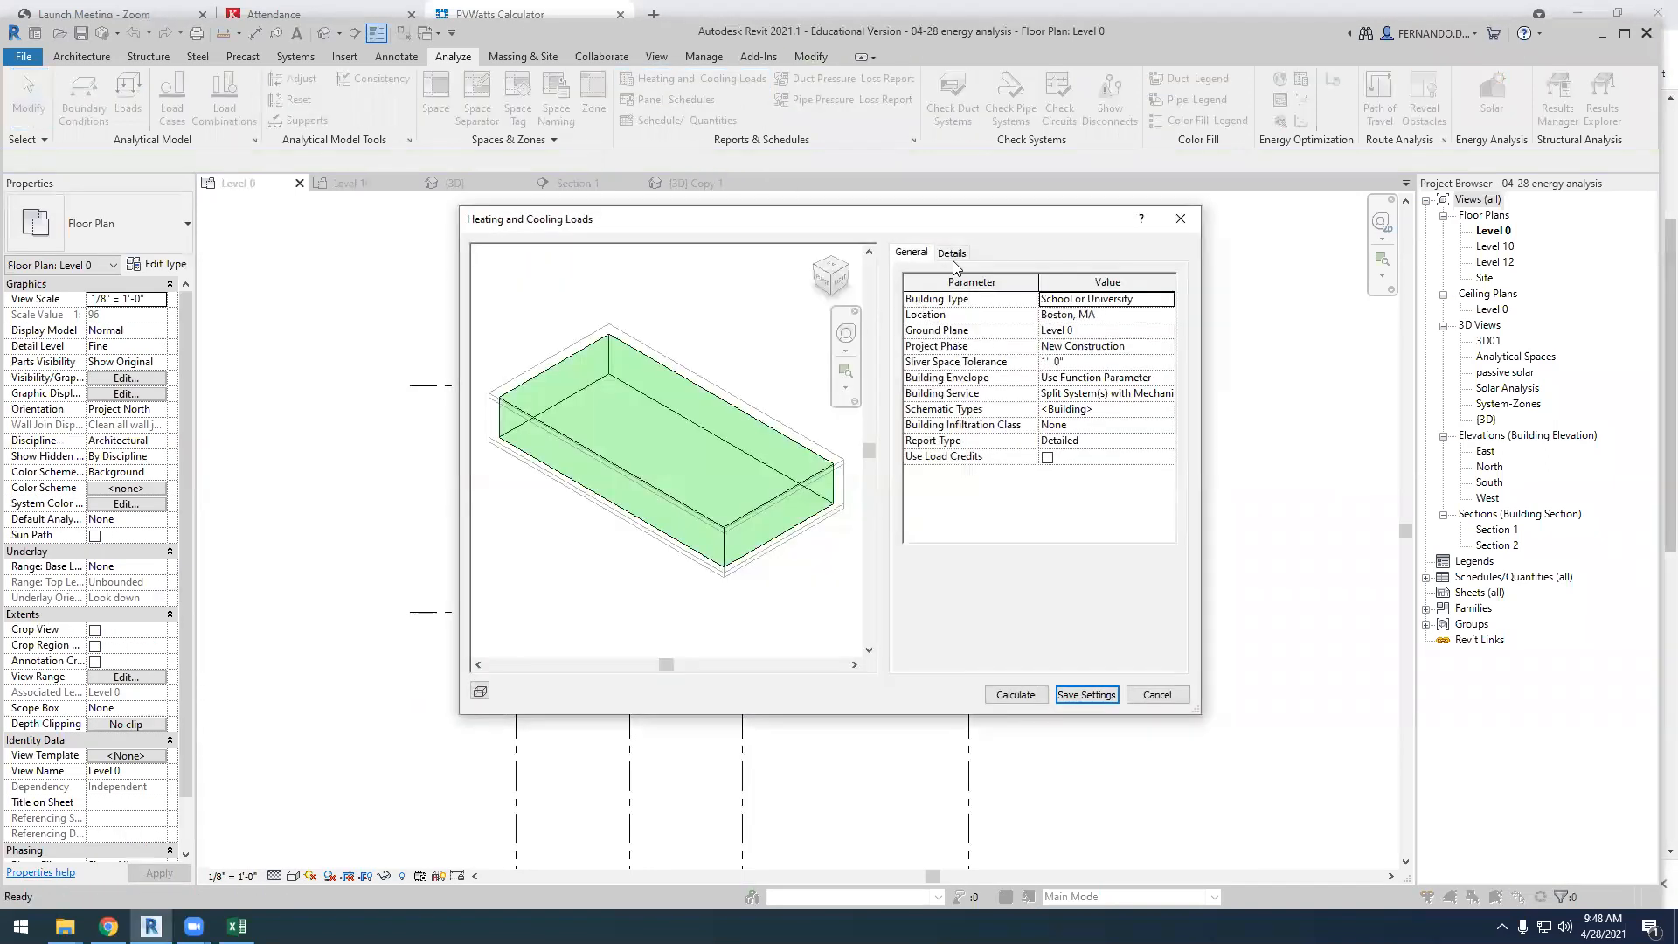
{"action": "left_click", "coordinate": [952, 254]}
{"action": "left_click", "coordinate": [929, 315]}
{"action": "left_click", "coordinate": [988, 328]}
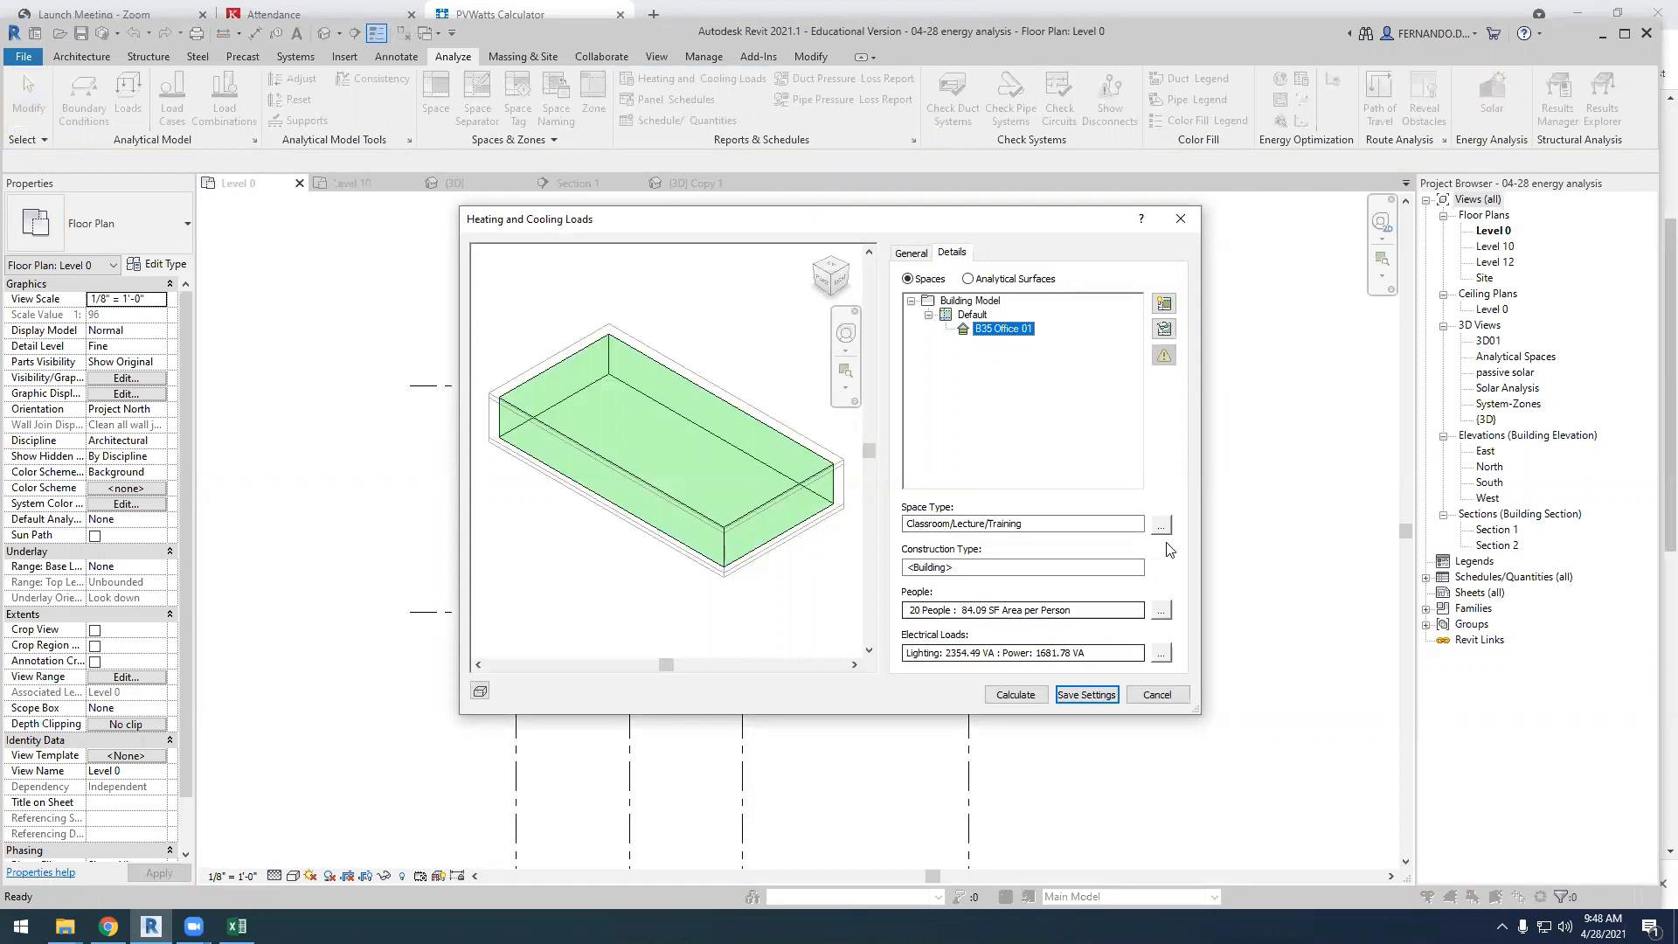
{"action": "left_click", "coordinate": [912, 609]}
{"action": "left_click_drag", "start_coordinate": [912, 610], "coordinate": [948, 606]}
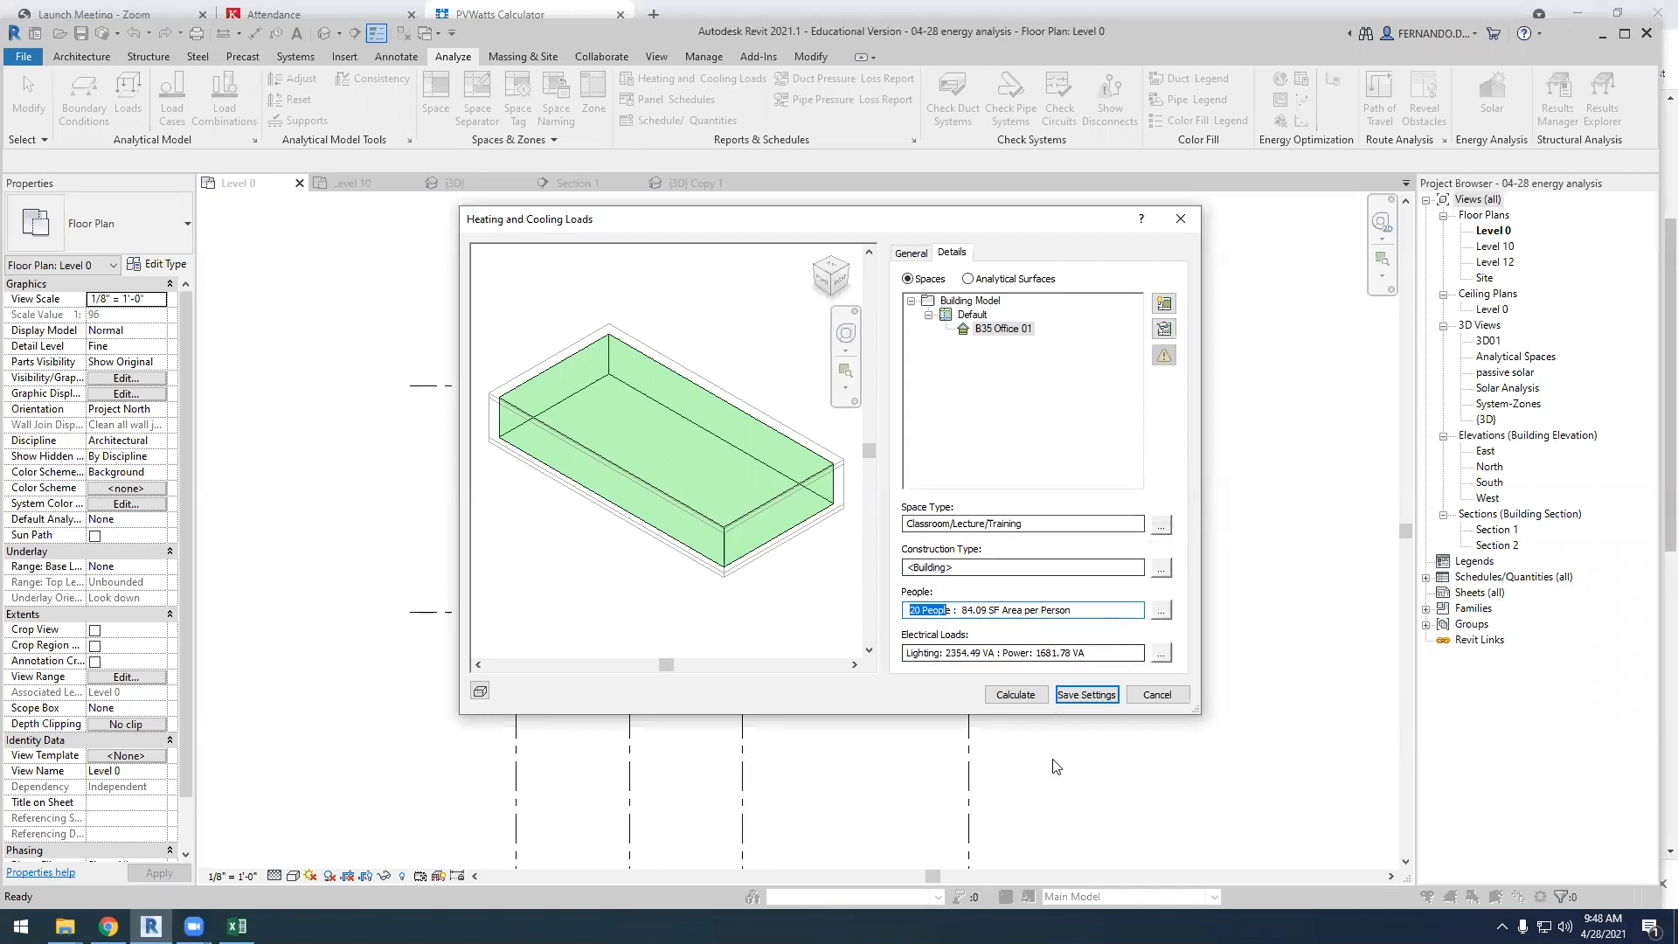
{"action": "left_click", "coordinate": [1016, 695]}
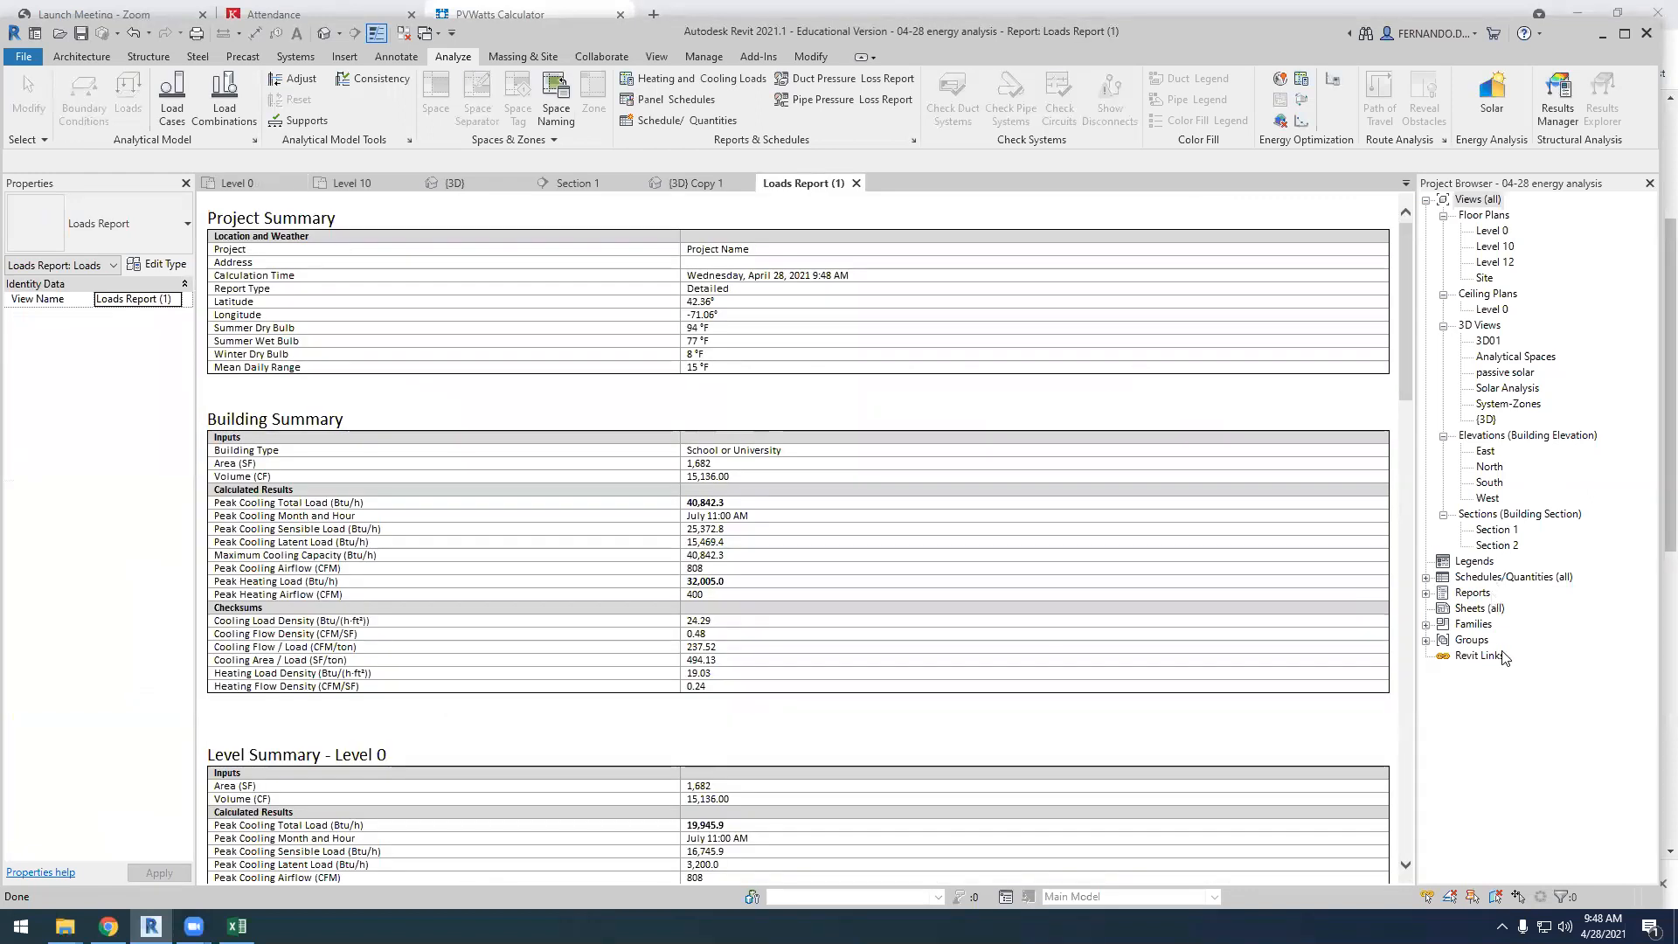
Expand the project's reports and look through the loads report, including the Office 01 space summary
{"action": "left_click", "coordinate": [1425, 593]}
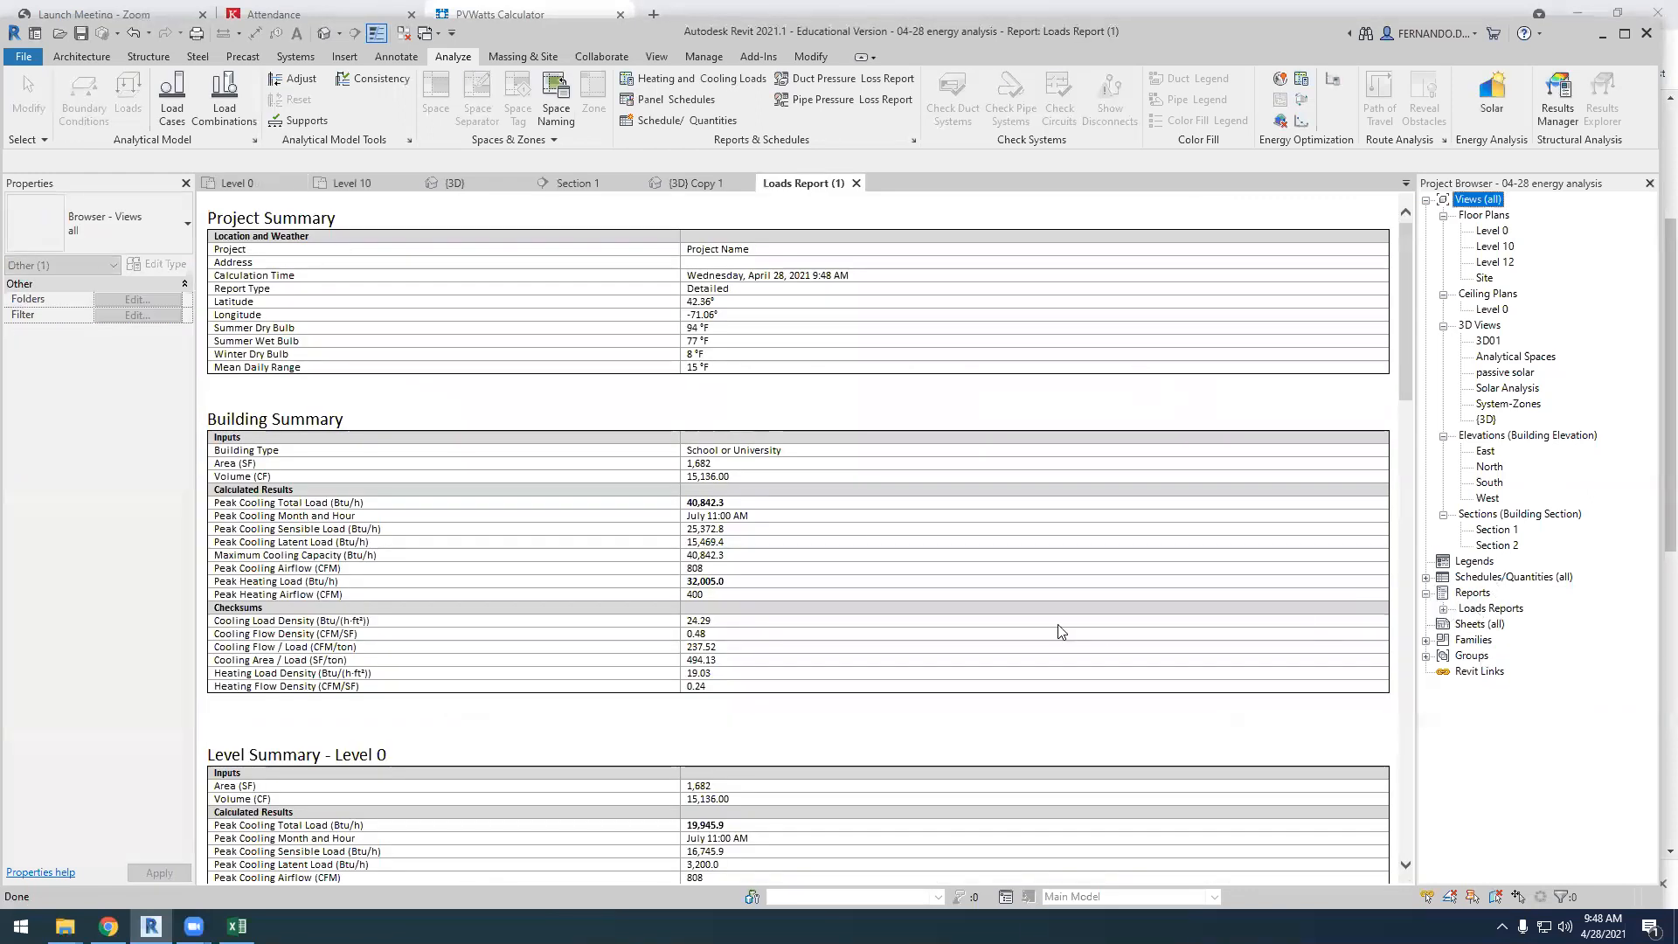
{"action": "scroll", "coordinate": [600, 428], "scroll_direction": "down", "scroll_amount": 15}
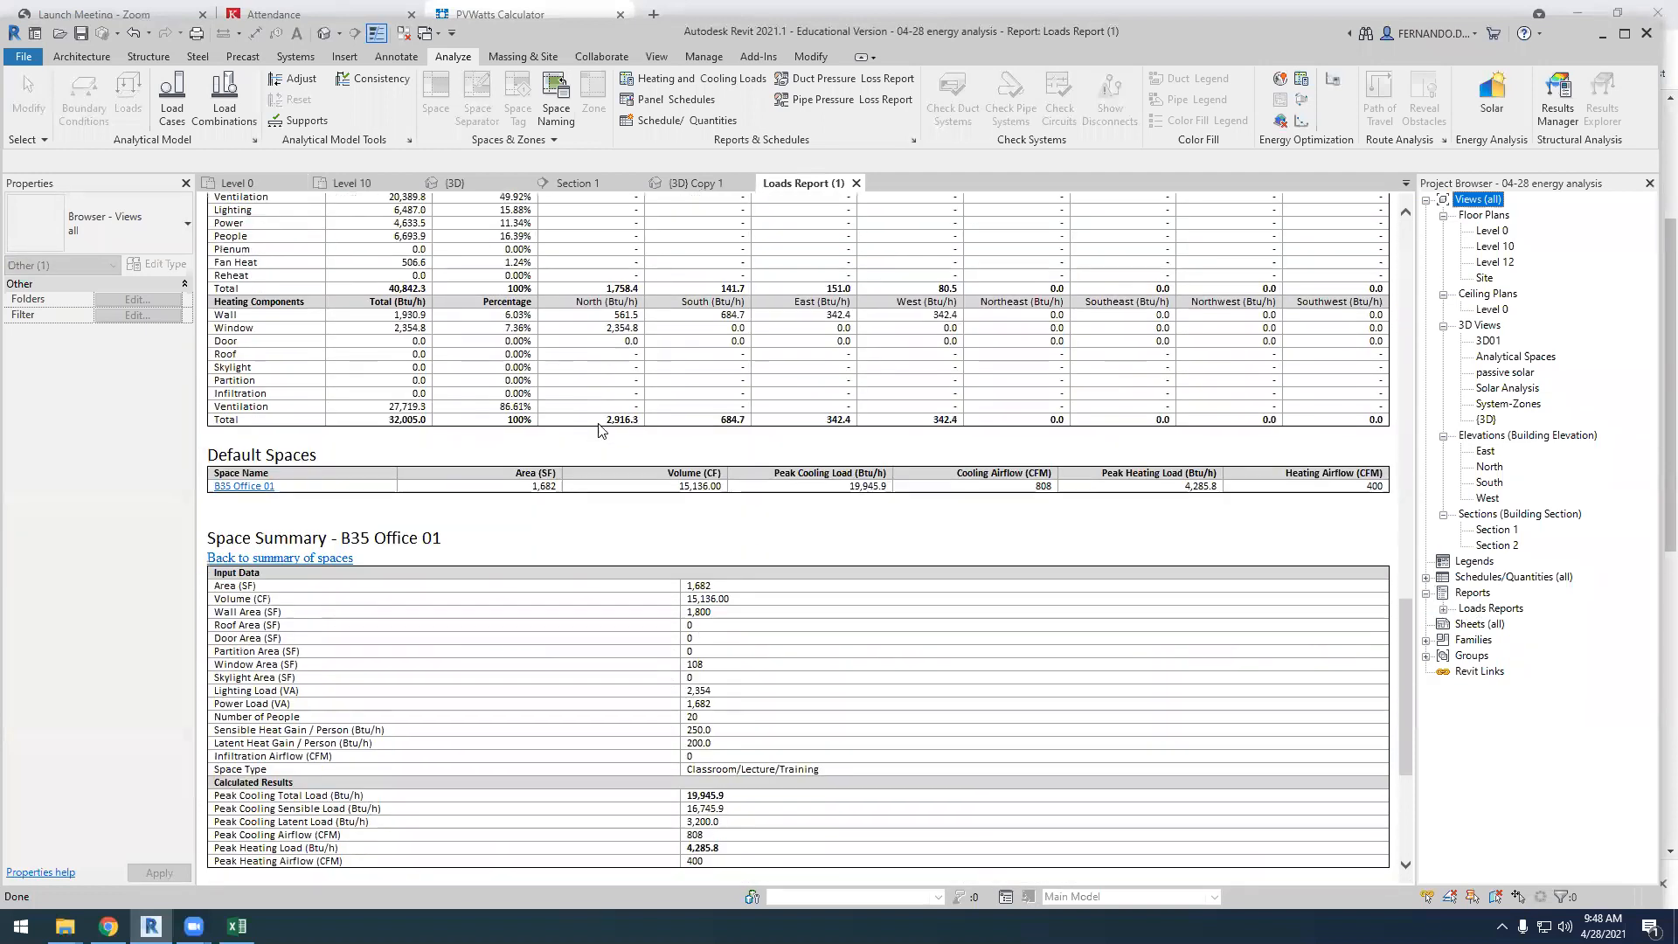
{"action": "scroll", "coordinate": [600, 428], "scroll_direction": "down", "scroll_amount": 2}
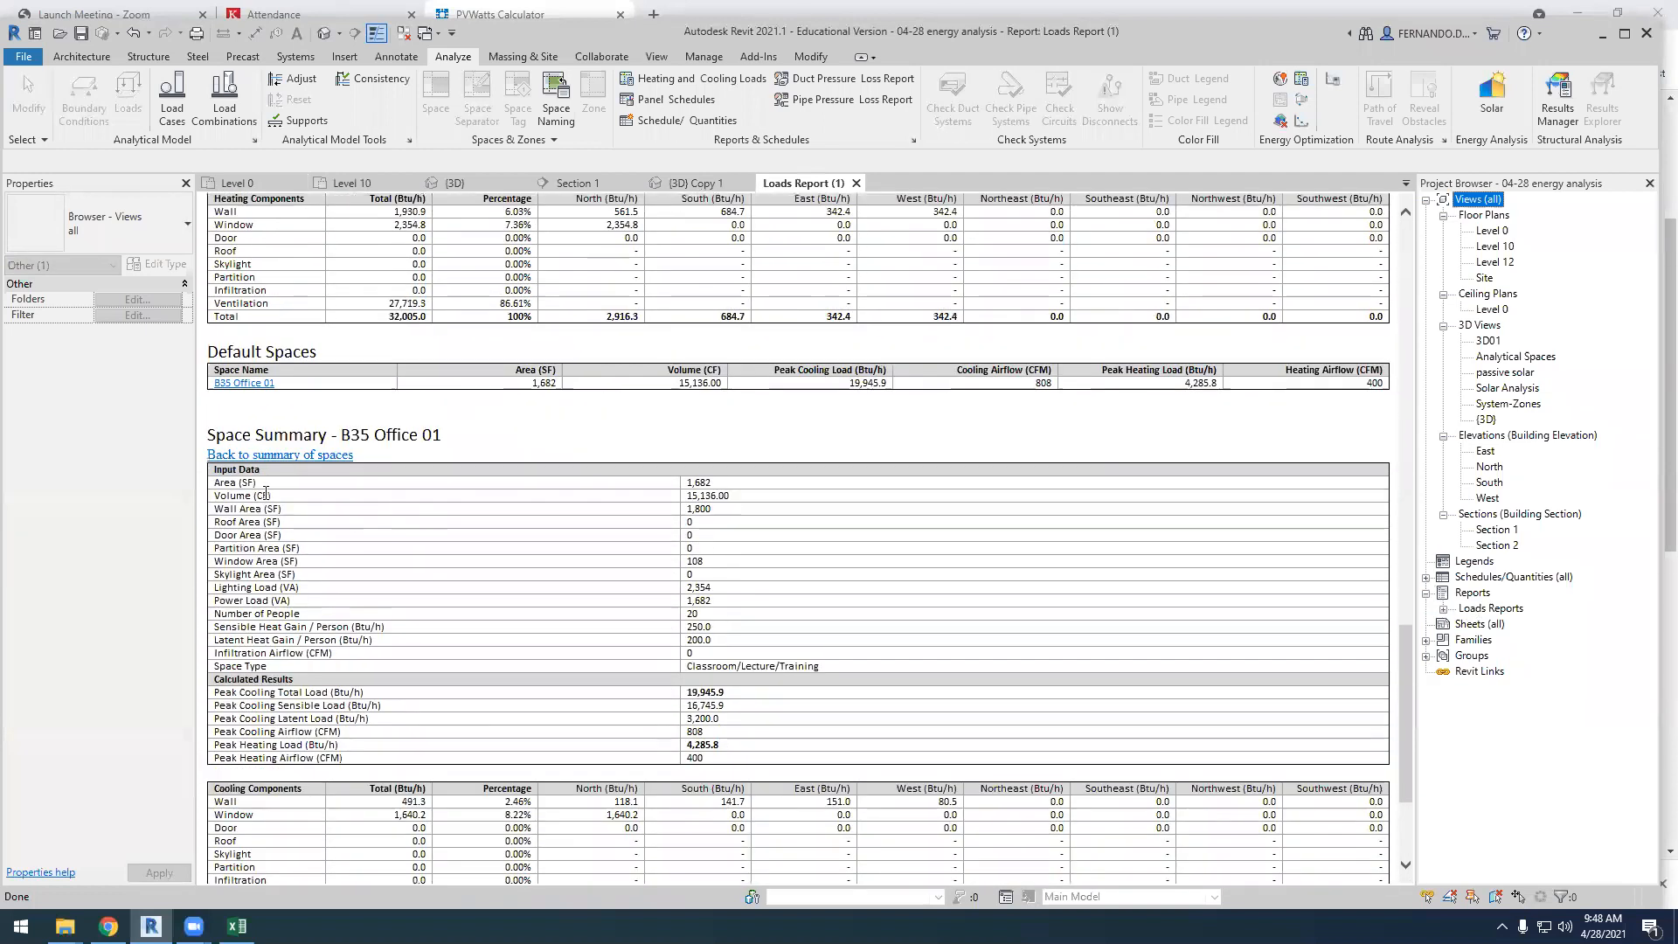
{"action": "left_click", "coordinate": [246, 385]}
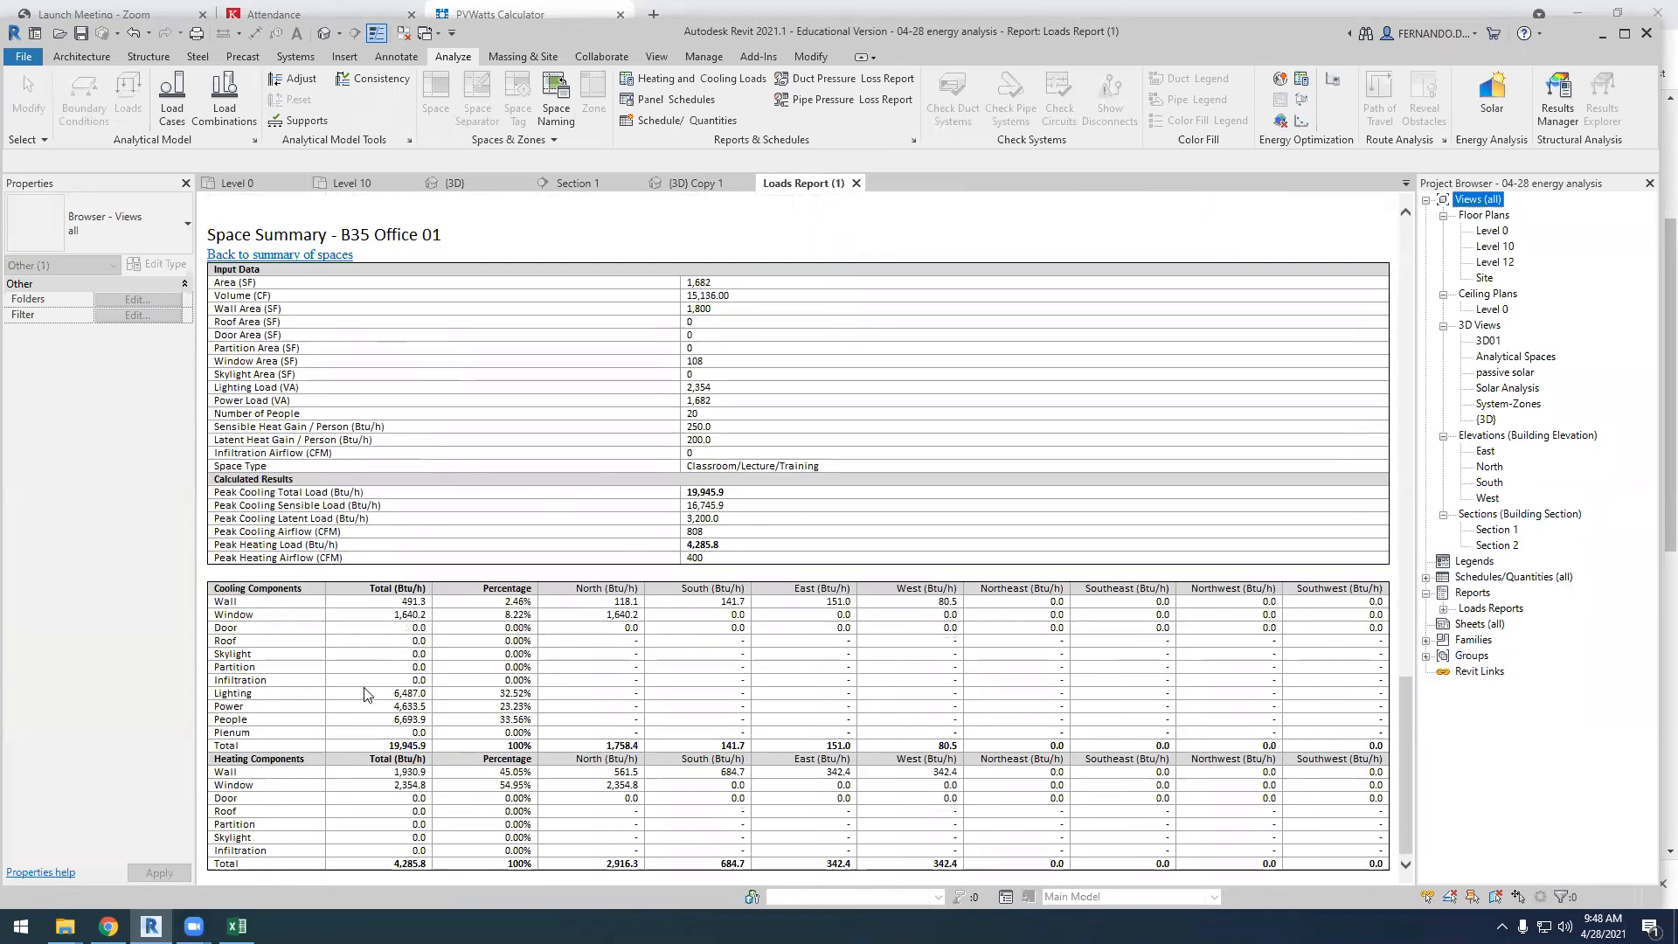
{"action": "scroll", "coordinate": [371, 692], "scroll_direction": "up", "scroll_amount": 10}
{"action": "scroll", "coordinate": [446, 537], "scroll_direction": "up", "scroll_amount": 5}
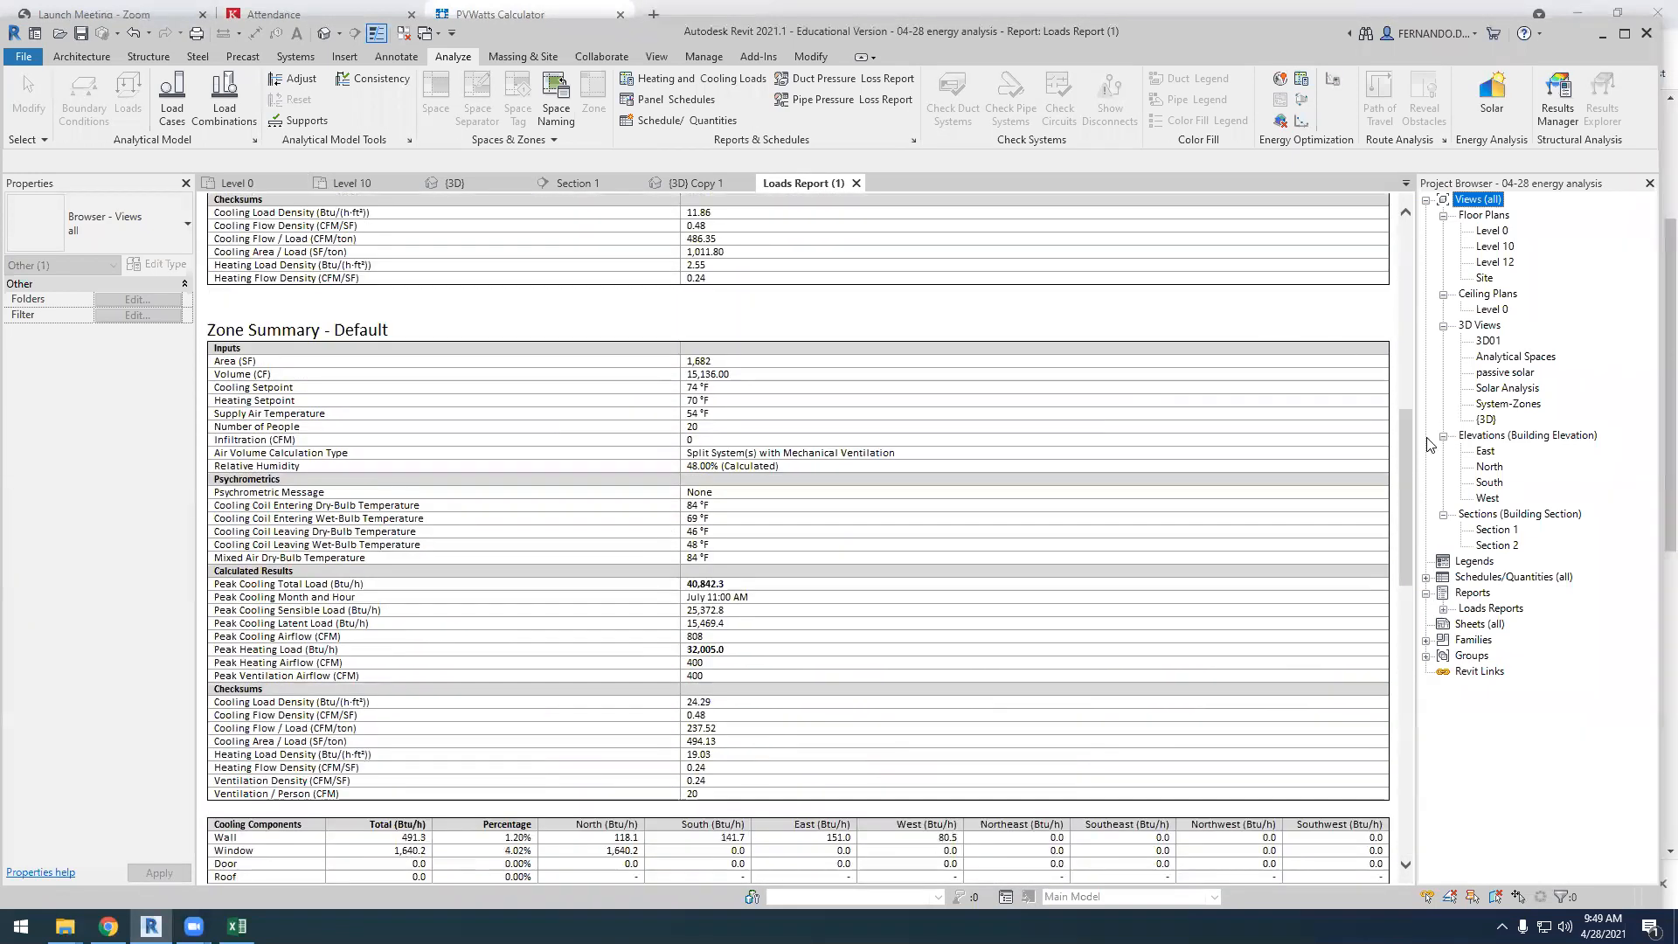
{"action": "left_click_drag", "start_coordinate": [1408, 439], "coordinate": [1409, 229]}
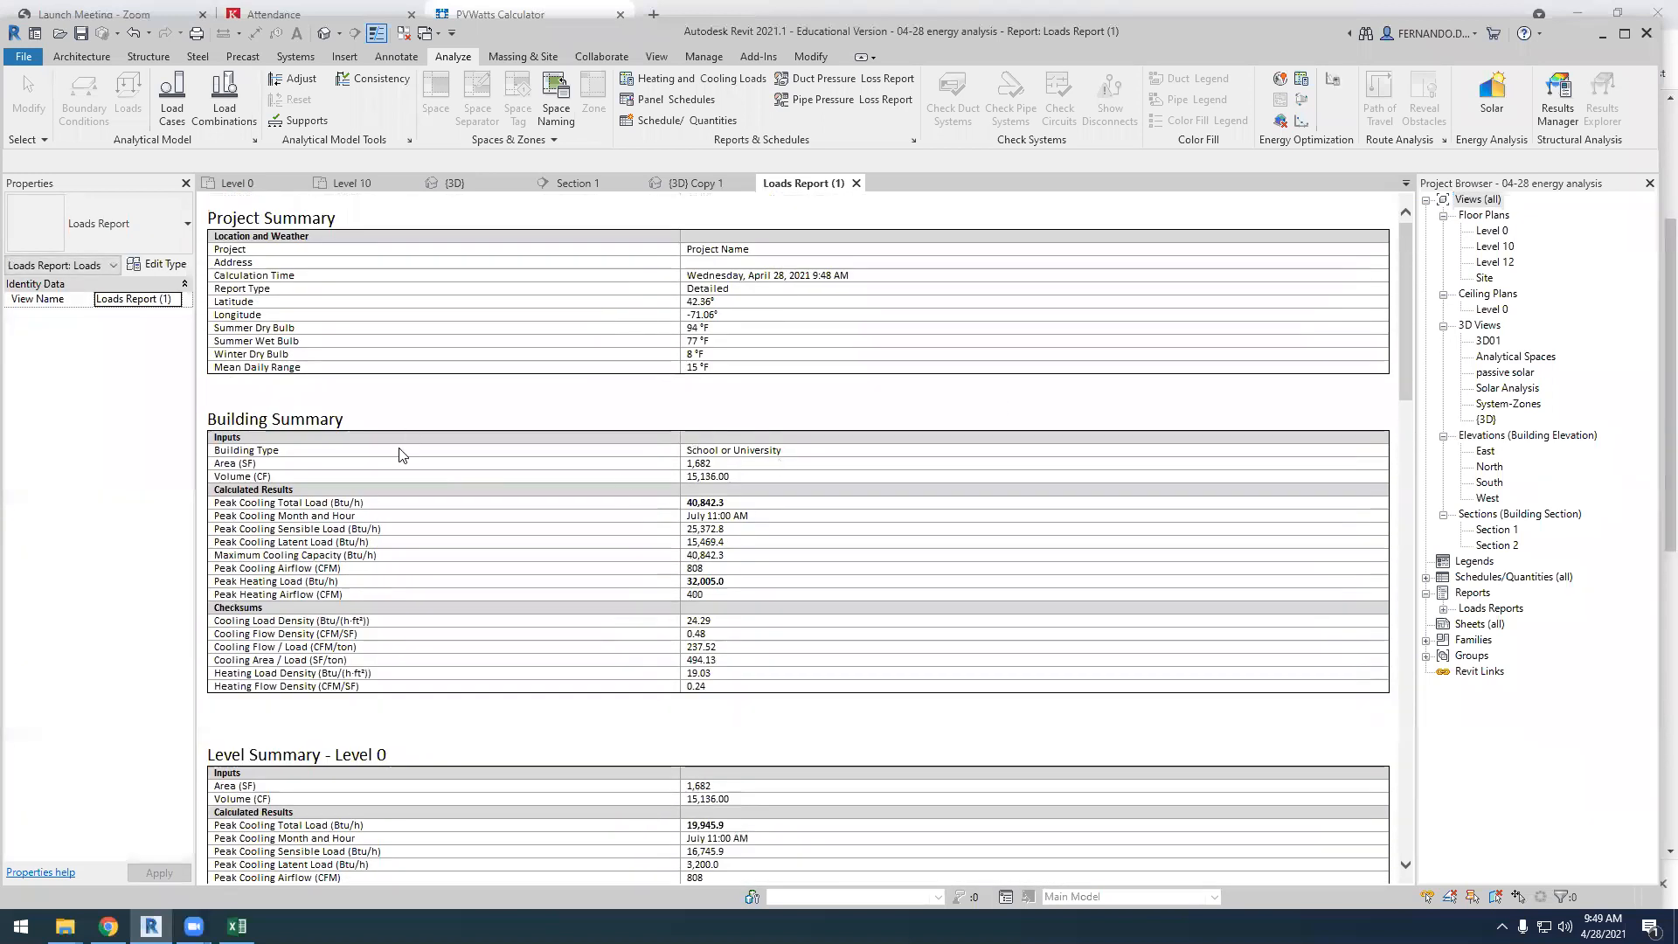
Examine the peak cooling total load and peak heating load in the report's Building Summary
{"action": "left_click_drag", "start_coordinate": [227, 507], "coordinate": [383, 506]}
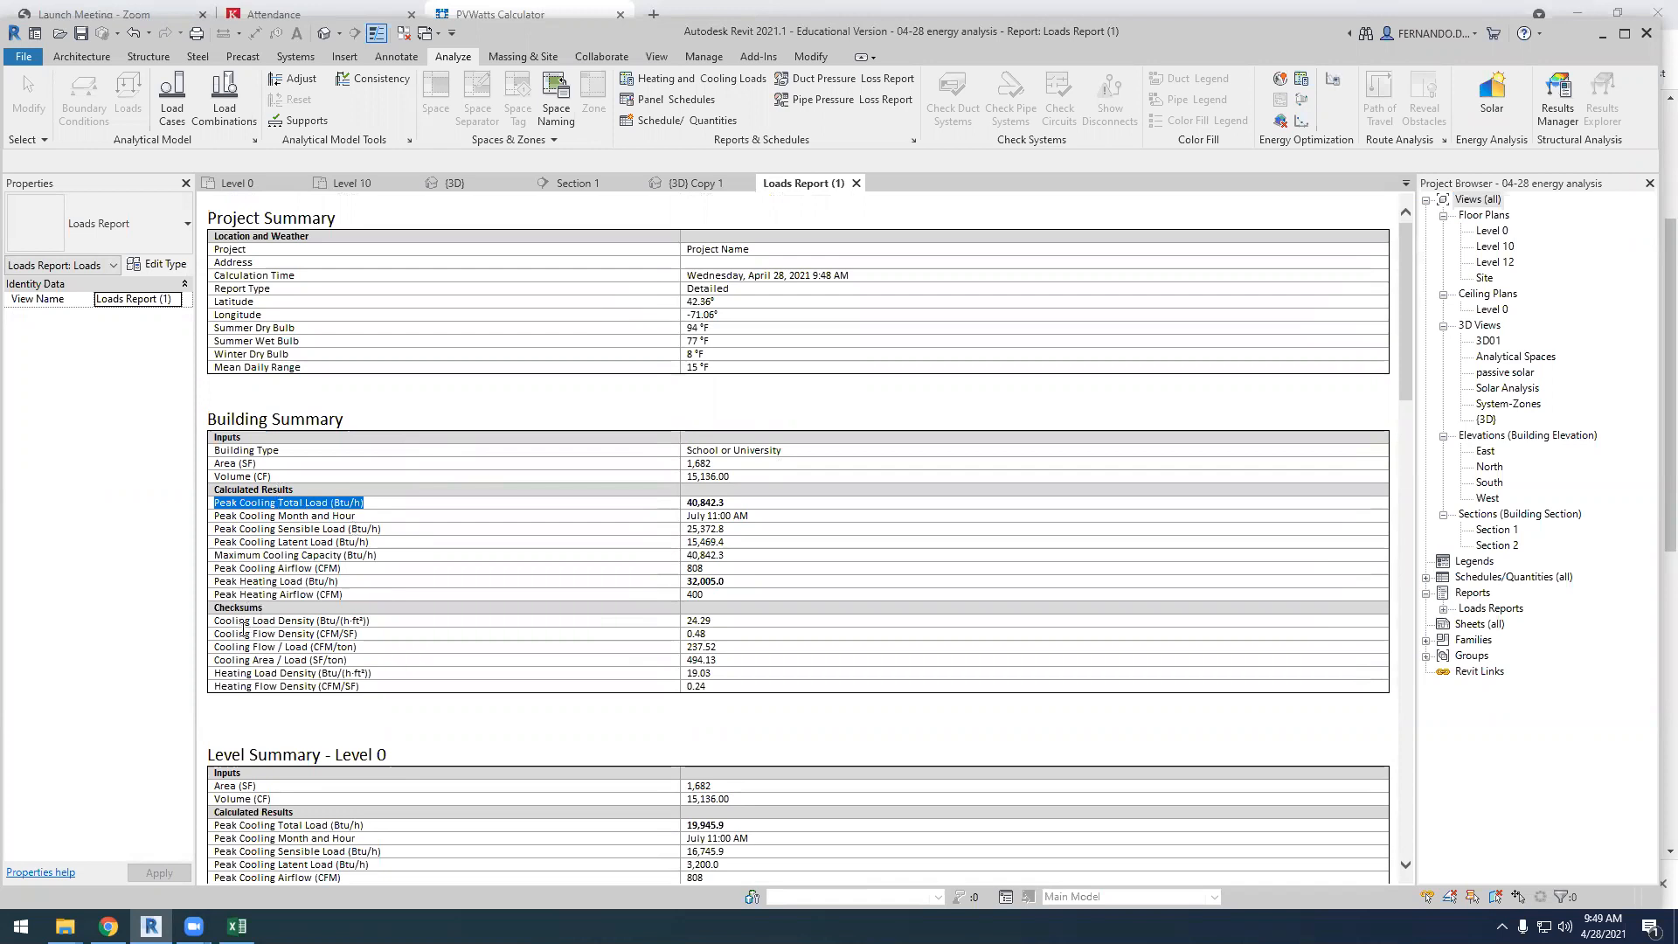
{"action": "left_click_drag", "start_coordinate": [217, 582], "coordinate": [731, 589]}
{"action": "left_click", "coordinate": [742, 586]}
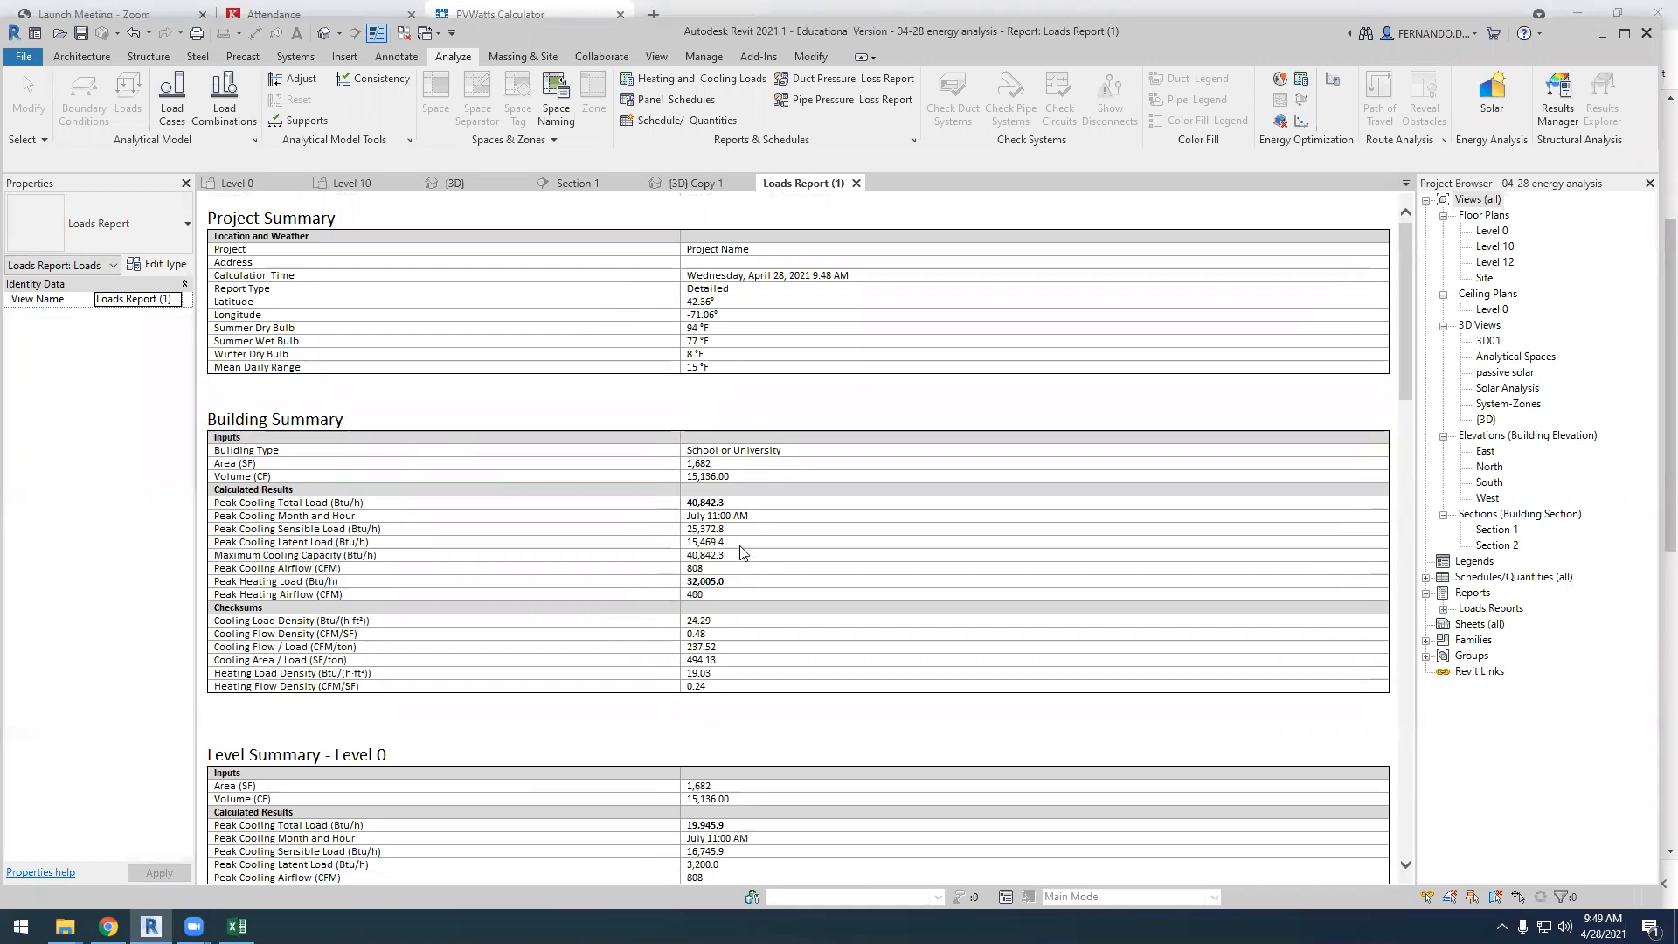
Examine the wall and window cooling components in the Default zone summary and look over the Office 01 space summary
{"action": "scroll", "coordinate": [561, 512], "scroll_direction": "down", "scroll_amount": 8}
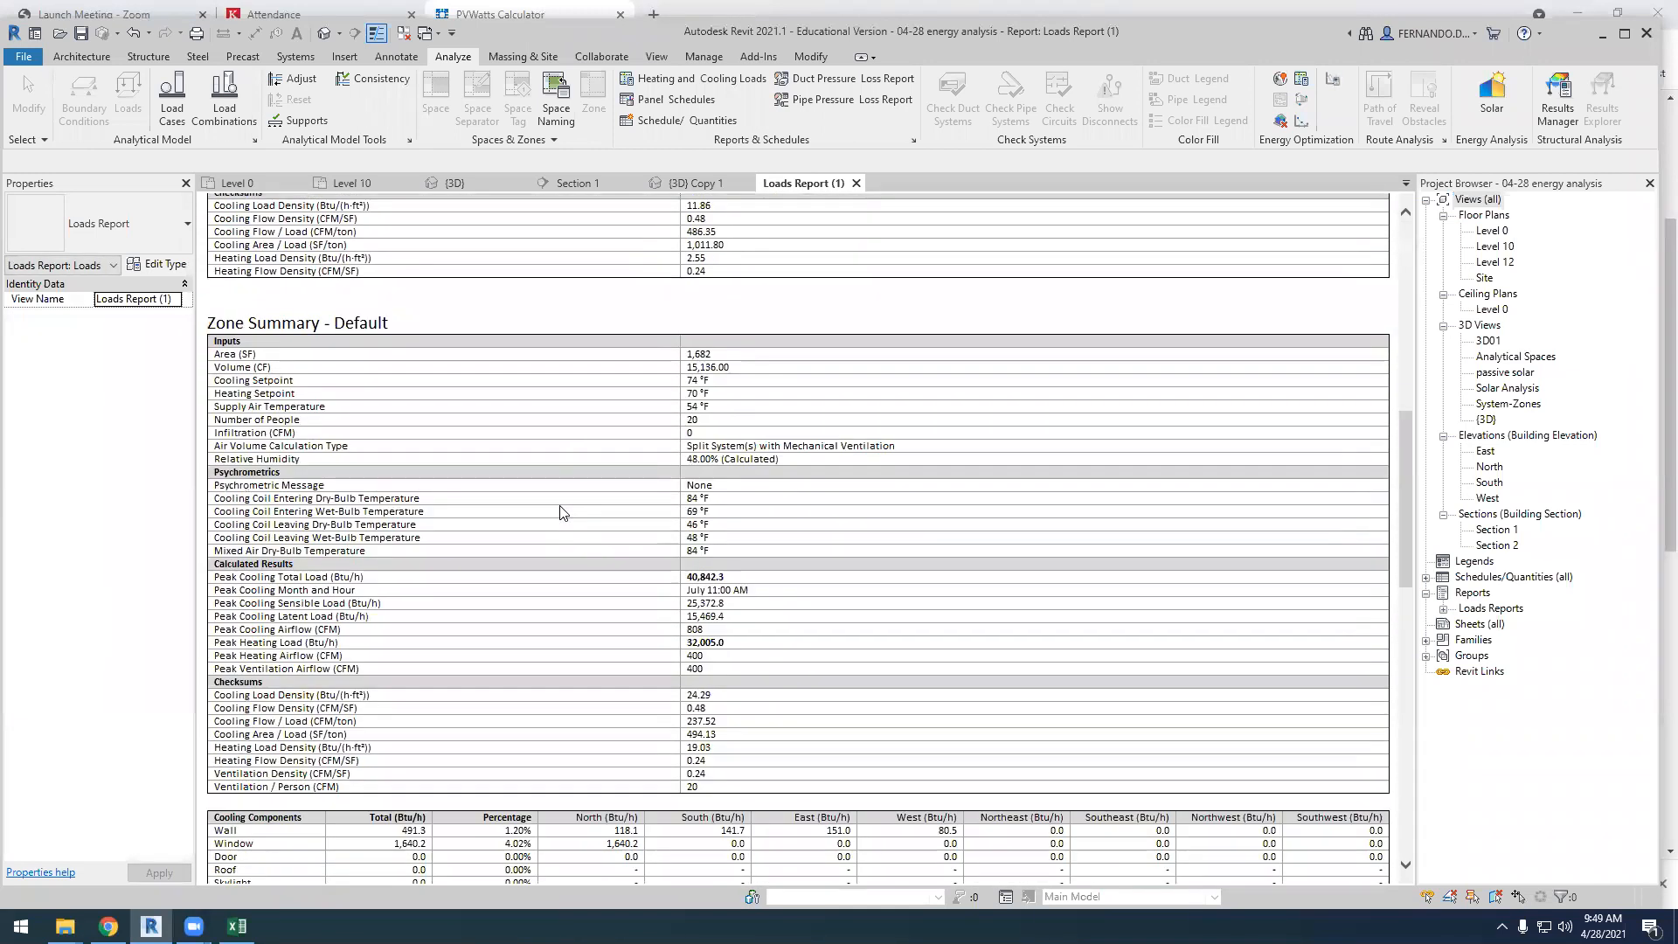
{"action": "scroll", "coordinate": [561, 512], "scroll_direction": "down", "scroll_amount": 3}
{"action": "scroll", "coordinate": [561, 512], "scroll_direction": "down", "scroll_amount": 9}
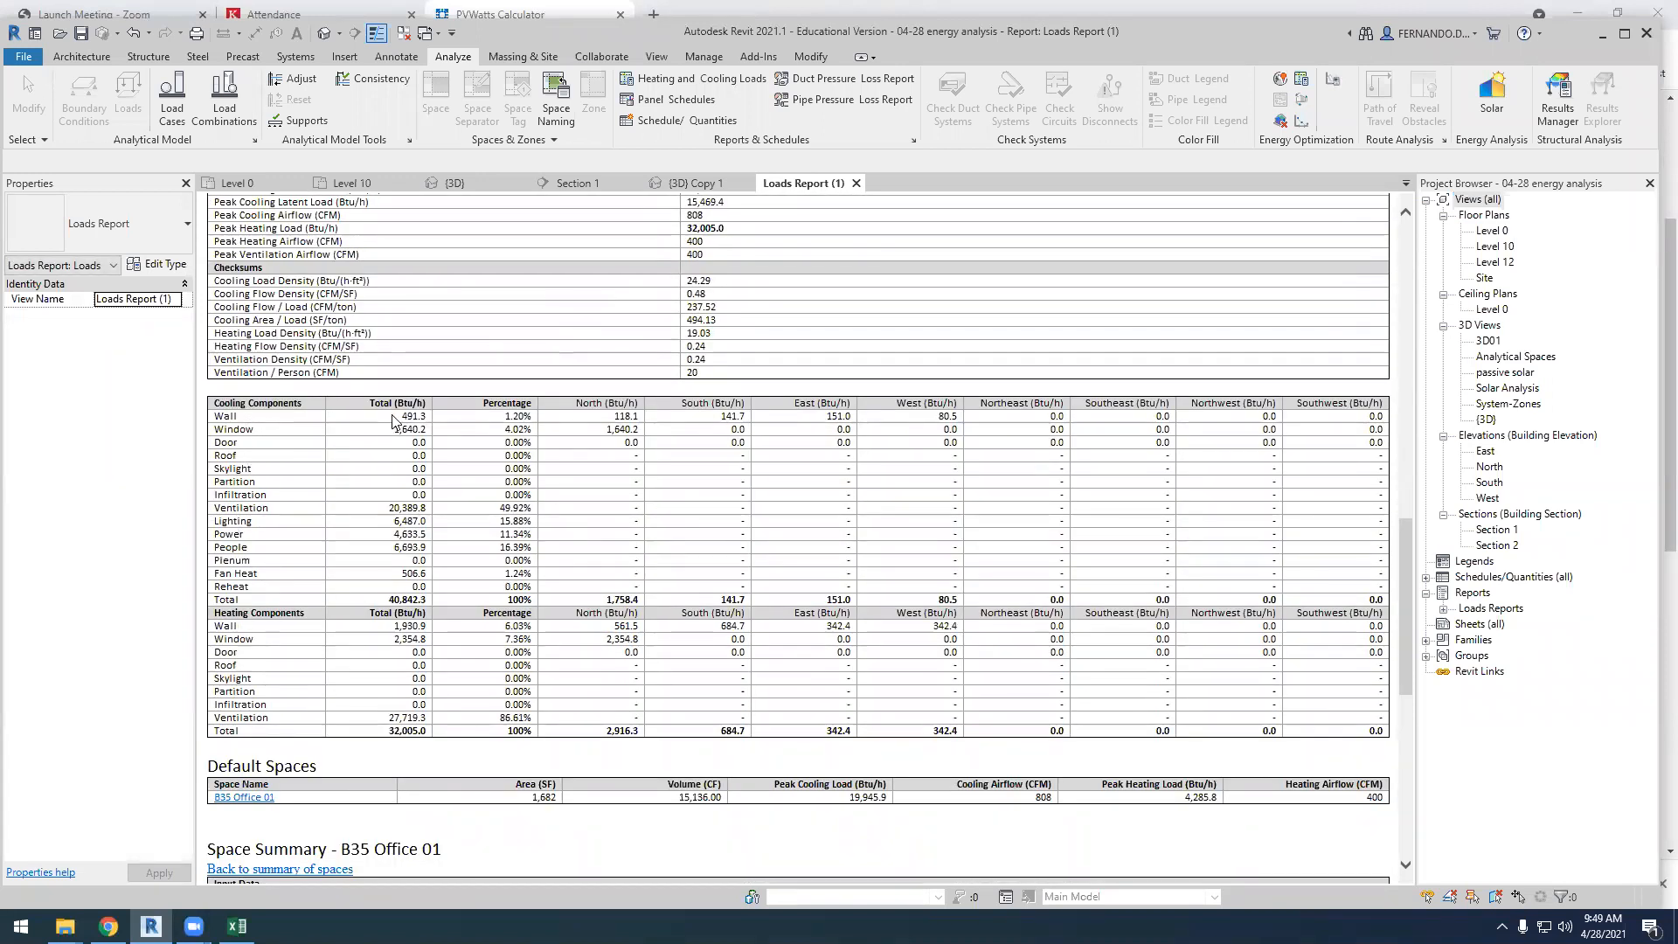
{"action": "left_click_drag", "start_coordinate": [400, 418], "coordinate": [414, 420]}
{"action": "left_click", "coordinate": [363, 443]}
{"action": "left_click_drag", "start_coordinate": [390, 432], "coordinate": [430, 437]}
{"action": "scroll", "coordinate": [643, 588], "scroll_direction": "down", "scroll_amount": 7}
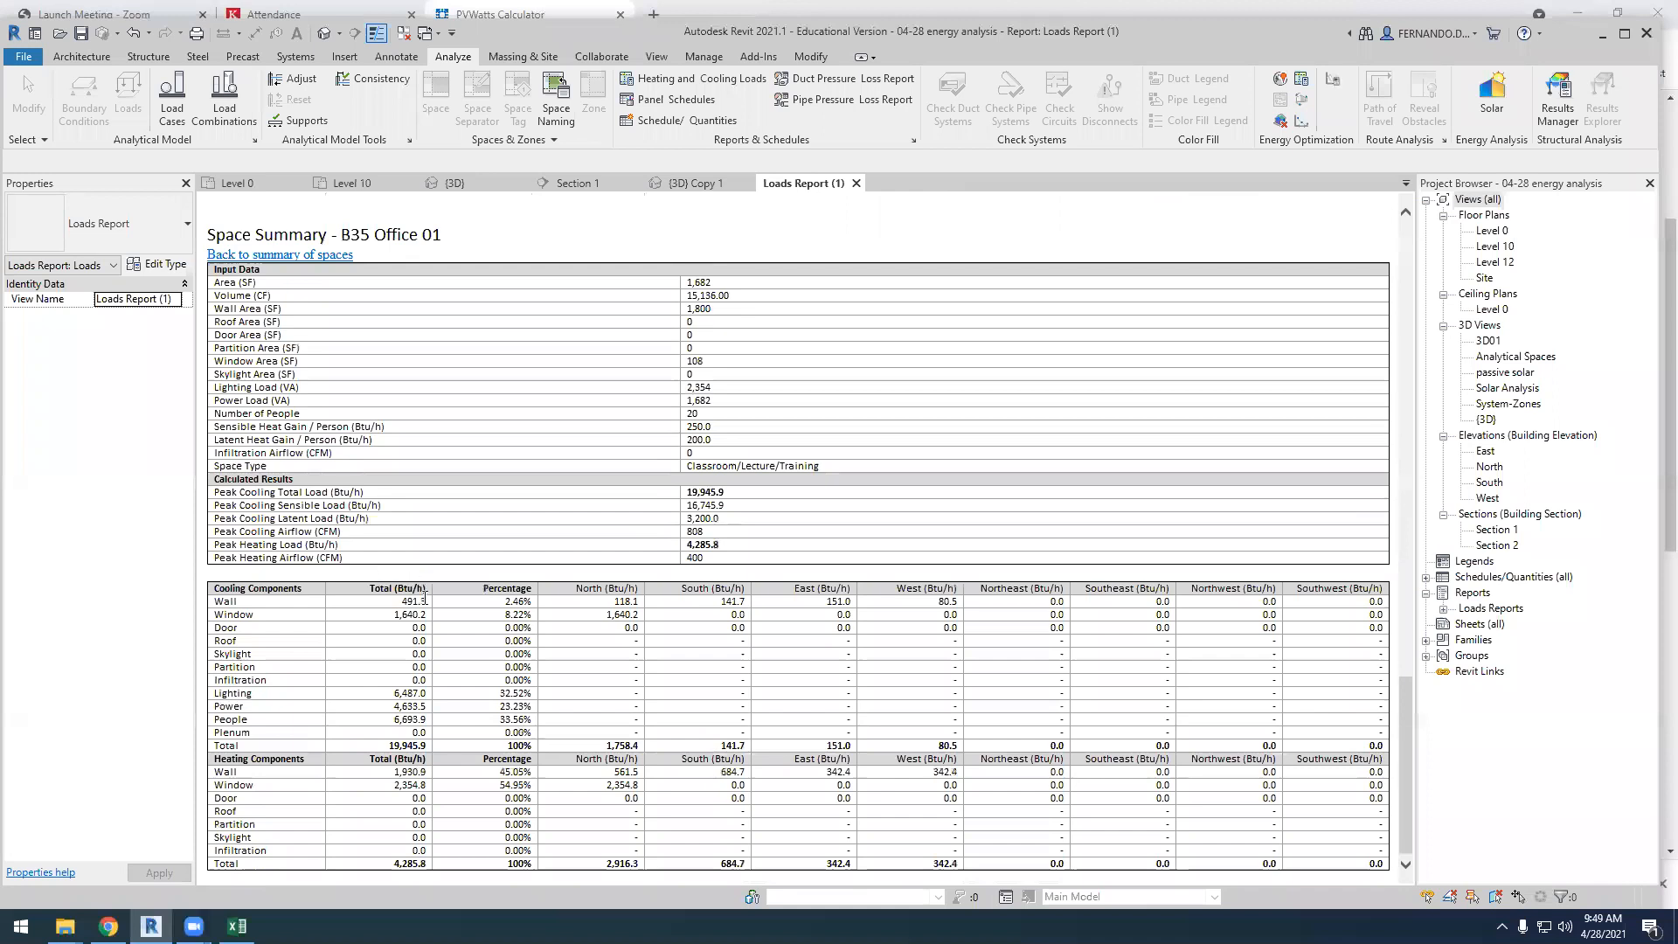
{"action": "scroll", "coordinate": [341, 603], "scroll_direction": "up", "scroll_amount": 7}
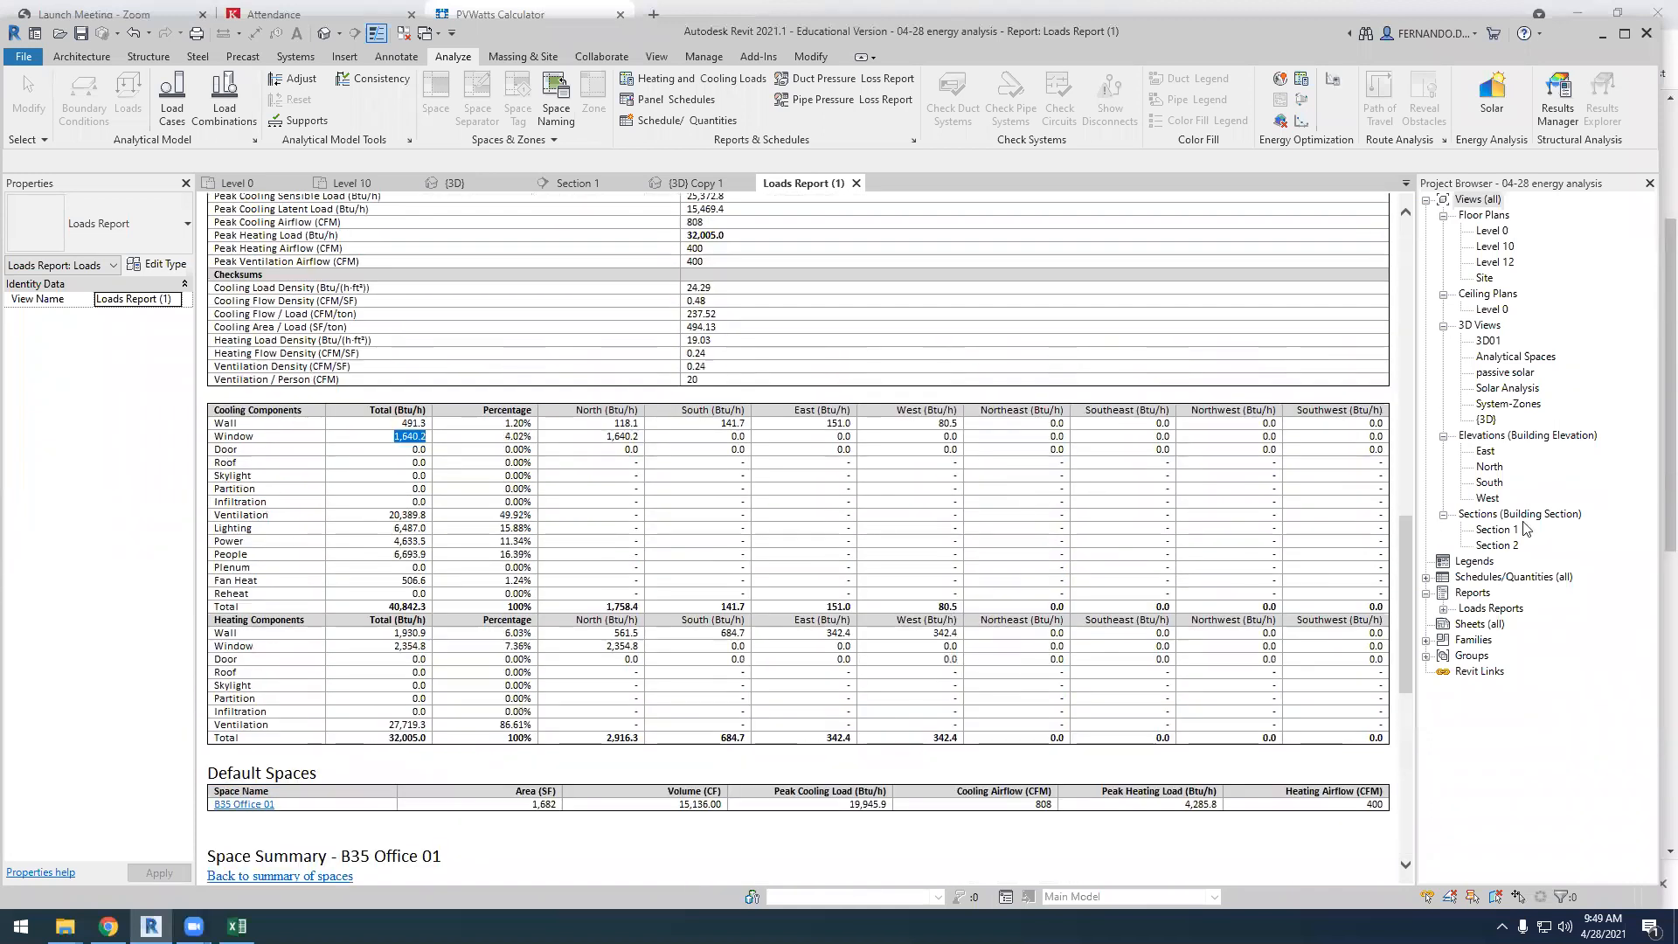
{"action": "left_click_drag", "start_coordinate": [1408, 551], "coordinate": [1407, 258]}
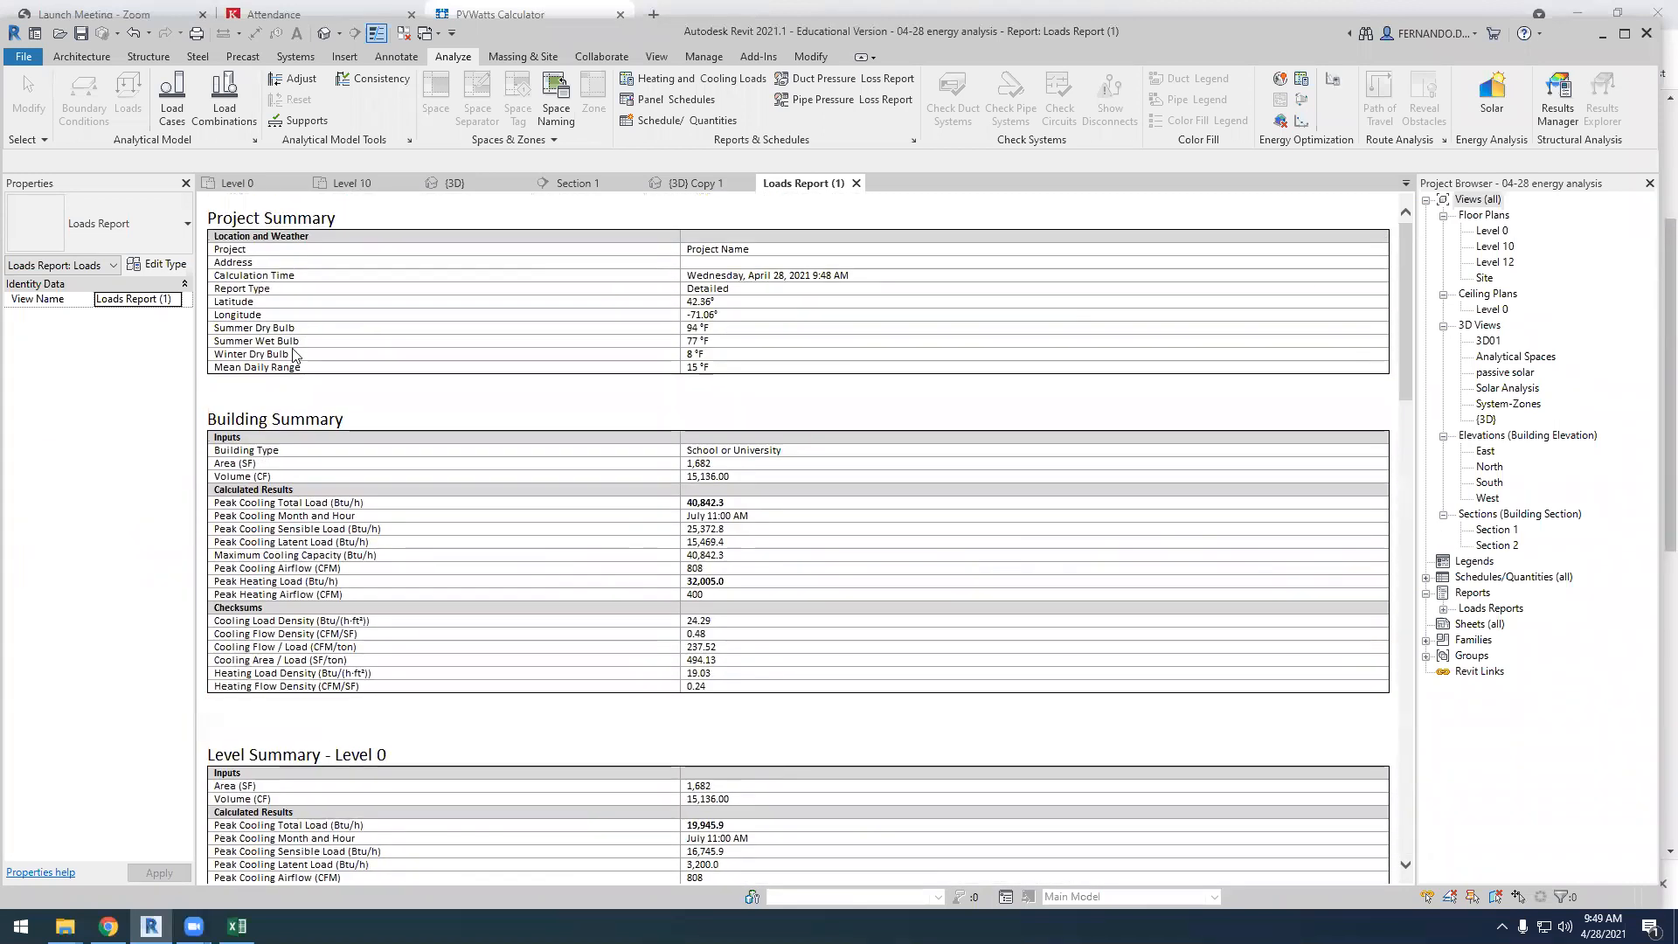
Close the loads report and delete the project's existing energy model geometry
{"action": "left_click", "coordinate": [857, 185]}
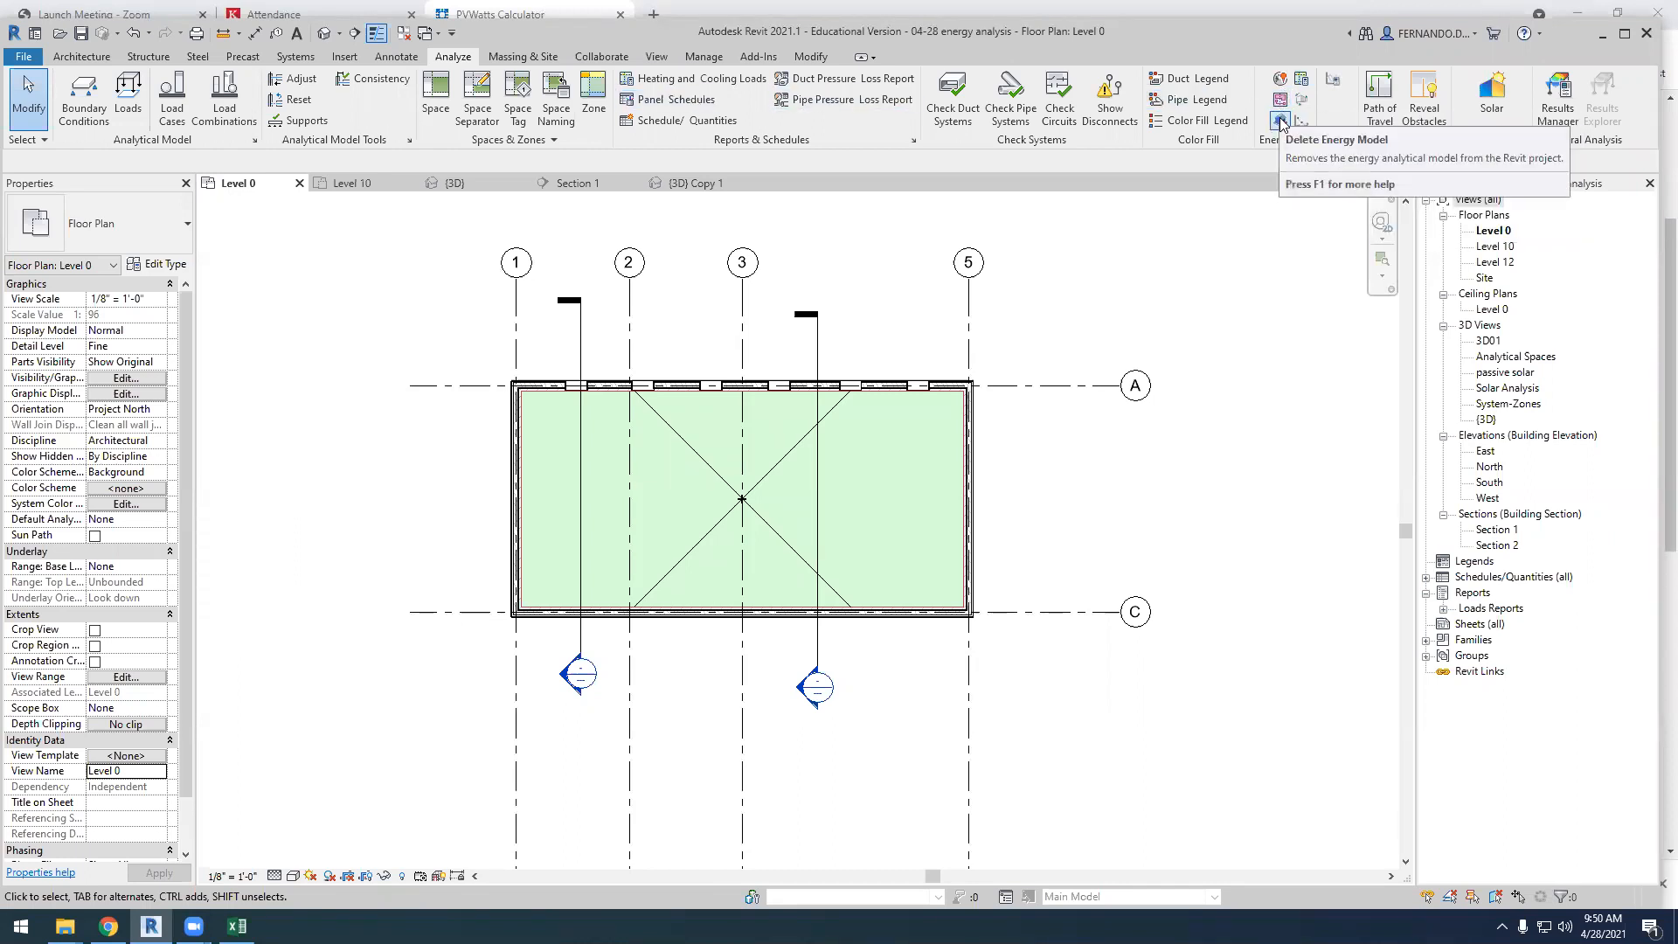
{"action": "left_click", "coordinate": [1283, 122]}
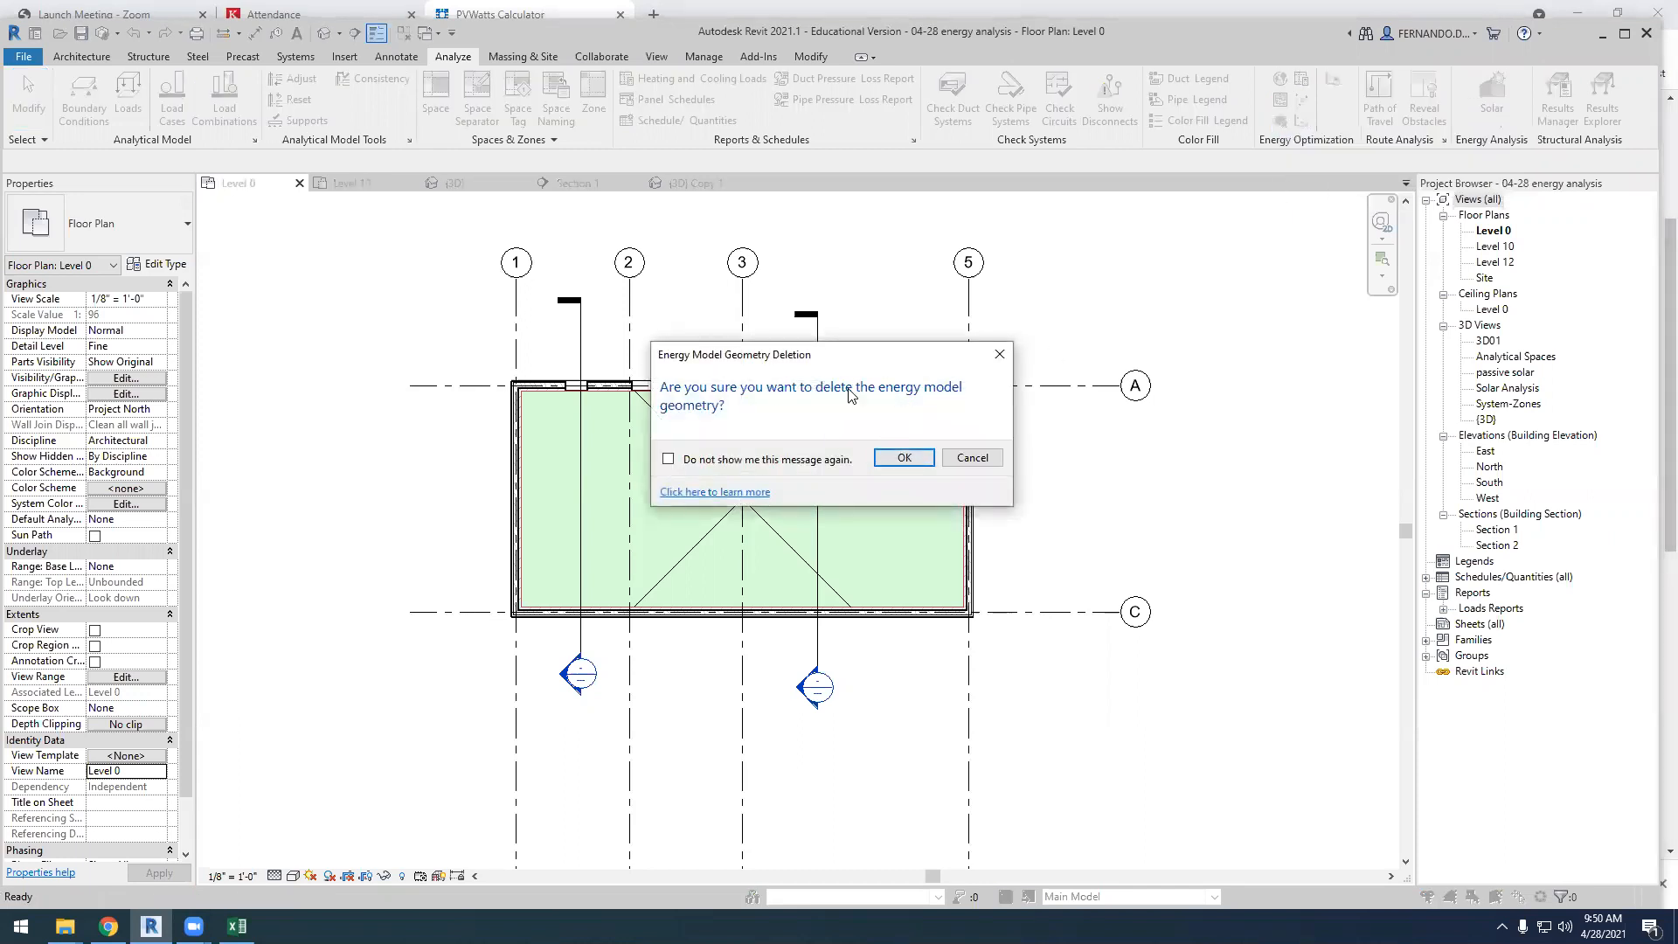
{"action": "left_click", "coordinate": [905, 459]}
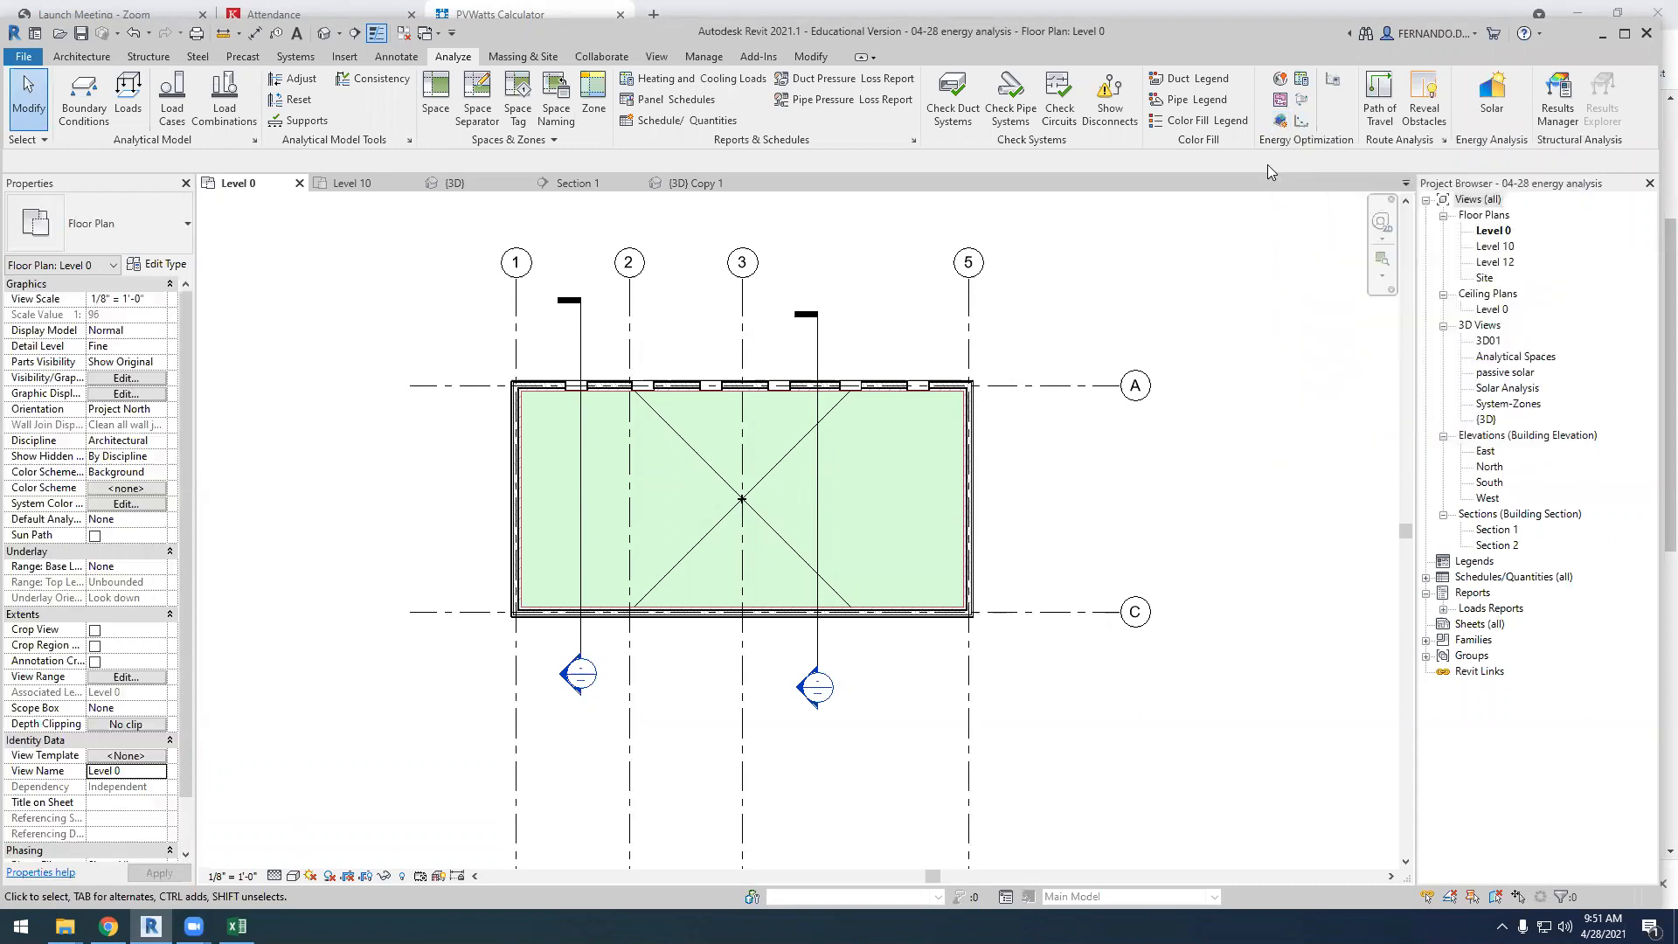
Open the energy settings in an enlarged dialog and choose Use Building Elements as the analytical model mode
{"action": "left_click", "coordinate": [1335, 82]}
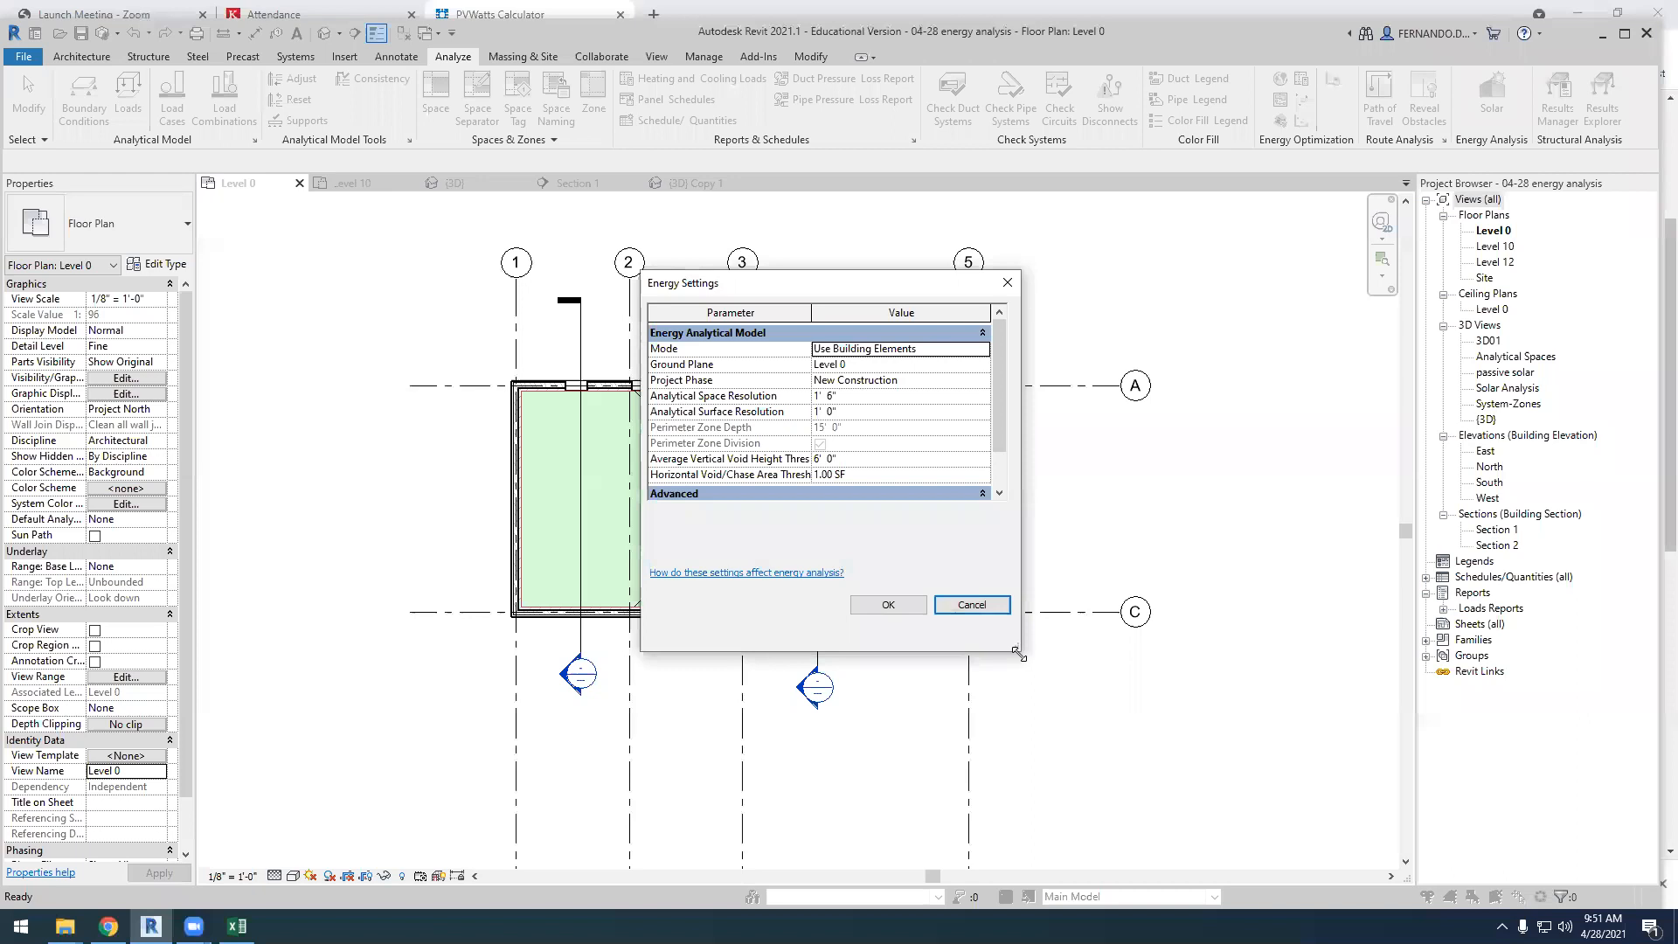
{"action": "left_click_drag", "start_coordinate": [1019, 653], "coordinate": [1125, 904]}
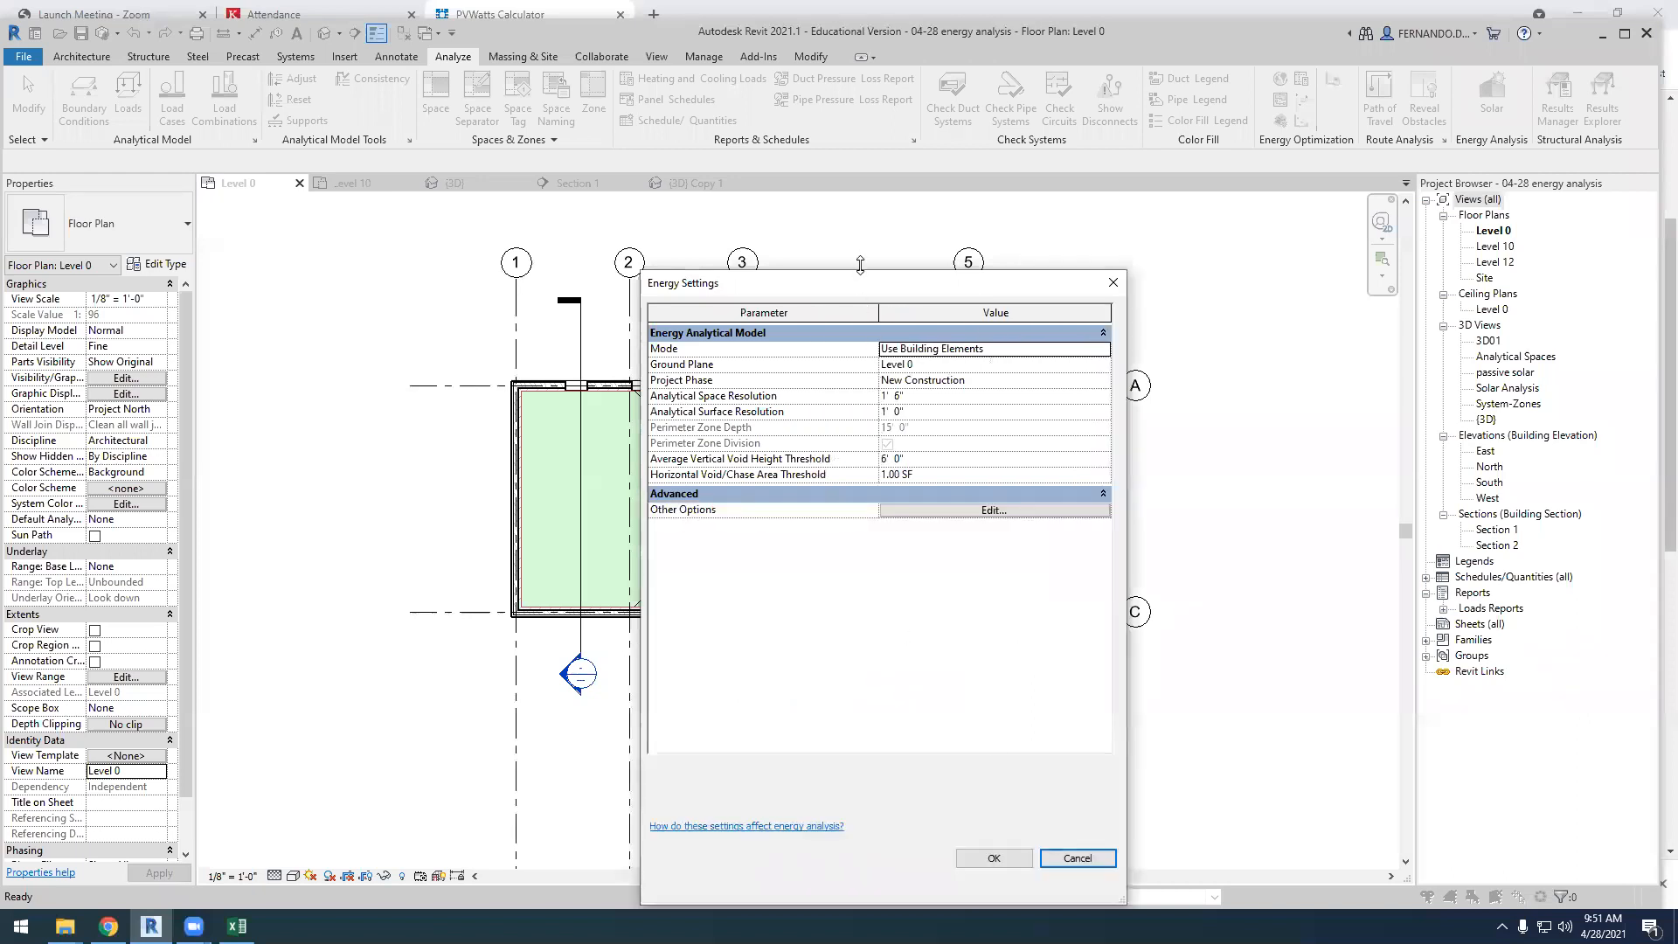
{"action": "left_click_drag", "start_coordinate": [861, 265], "coordinate": [860, 200]}
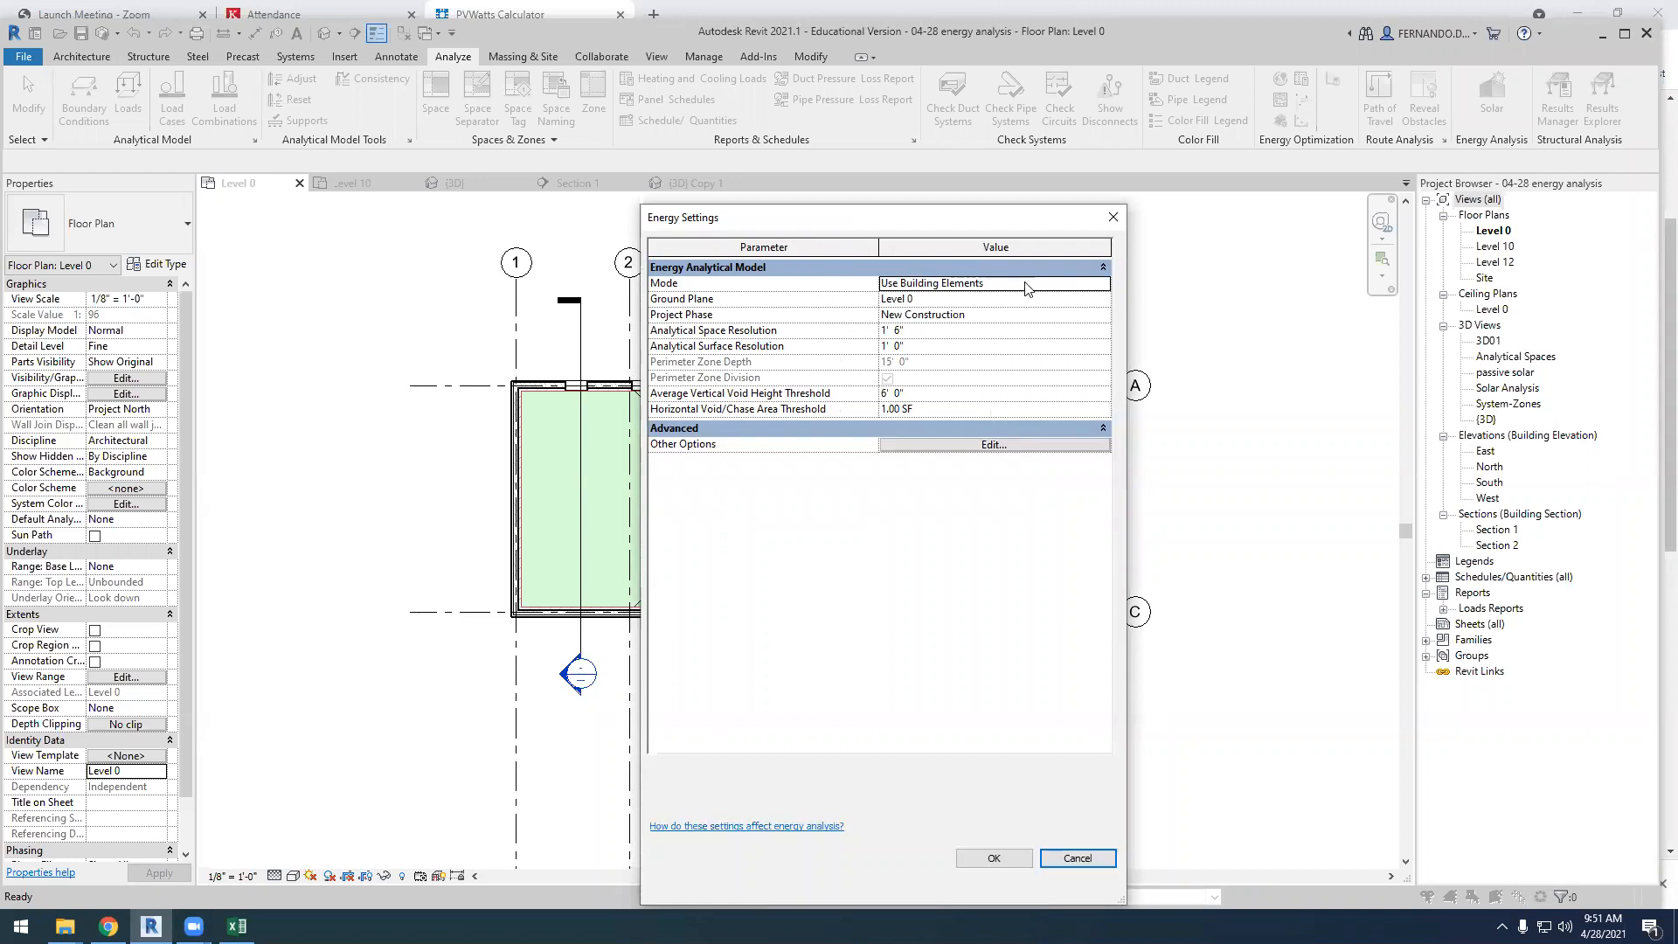
{"action": "left_click", "coordinate": [1103, 284]}
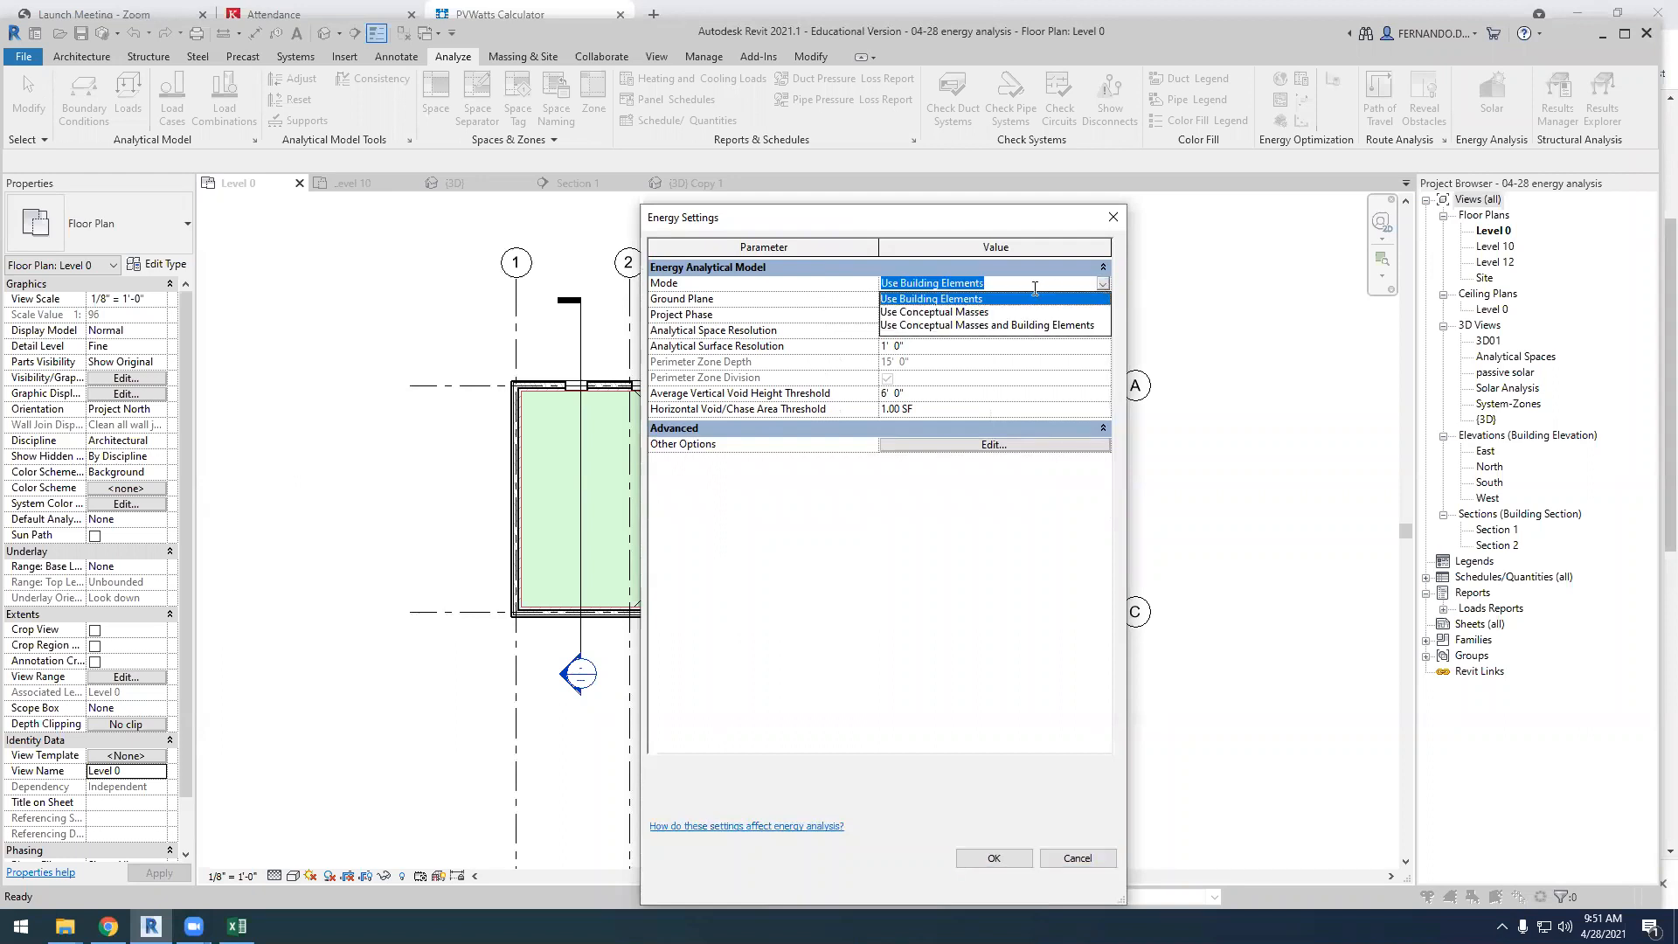
{"action": "left_click", "coordinate": [979, 298]}
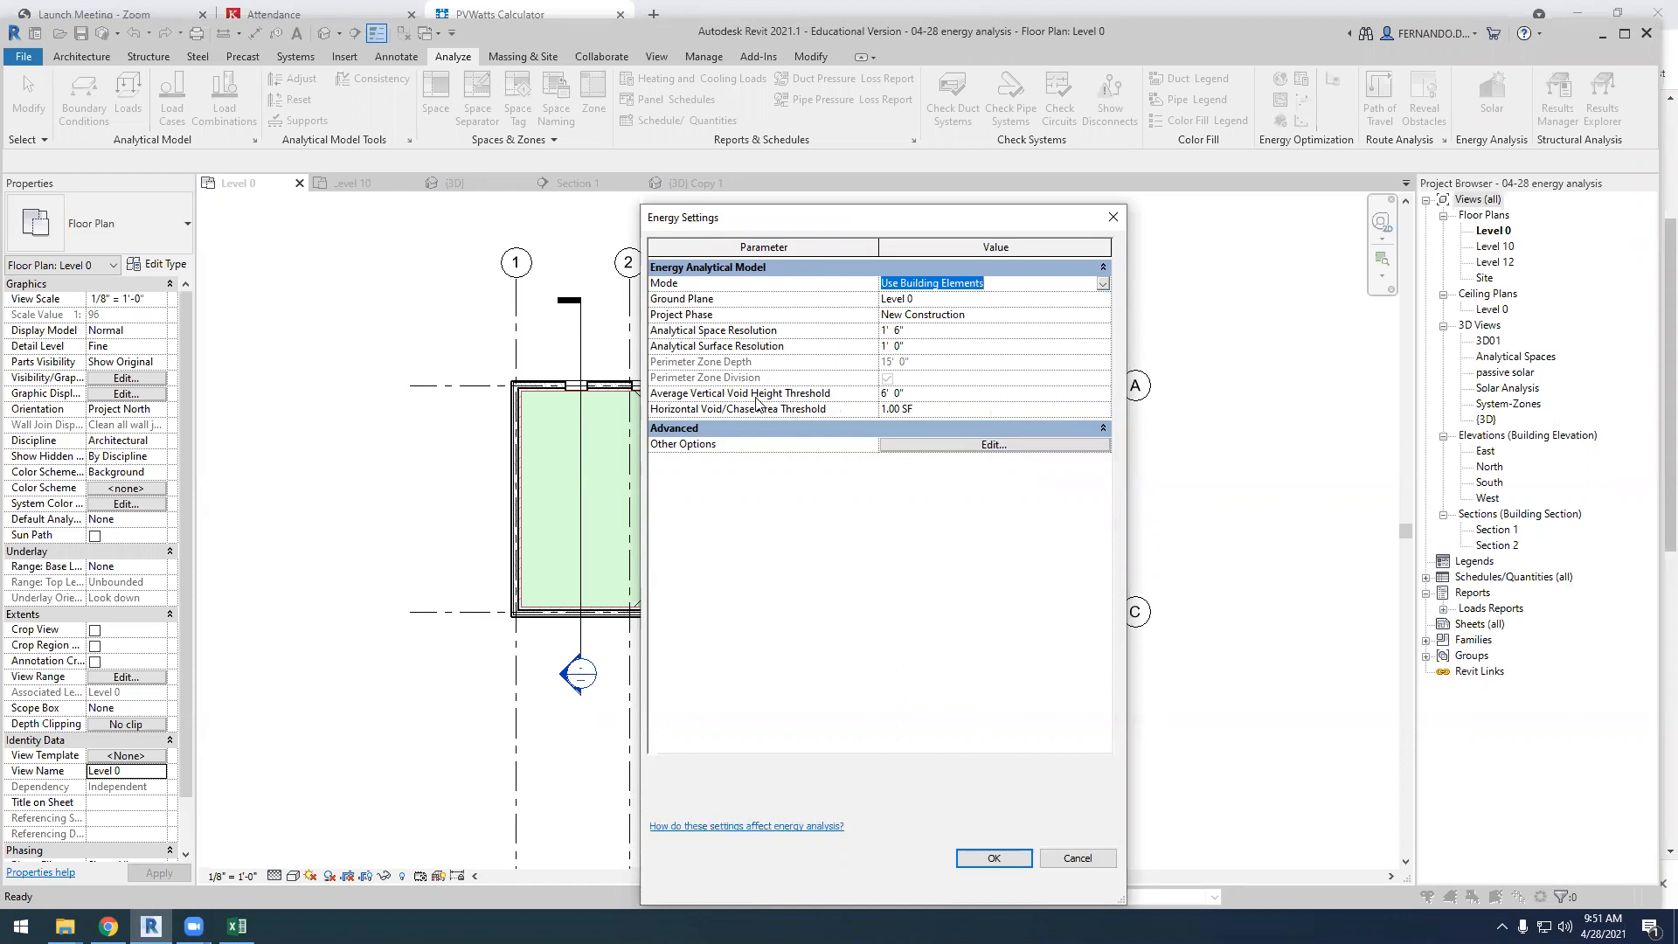
In the advanced energy settings, check the HVAC system options and set the building operating schedule to 12/7 Facility
{"action": "left_click", "coordinate": [956, 446]}
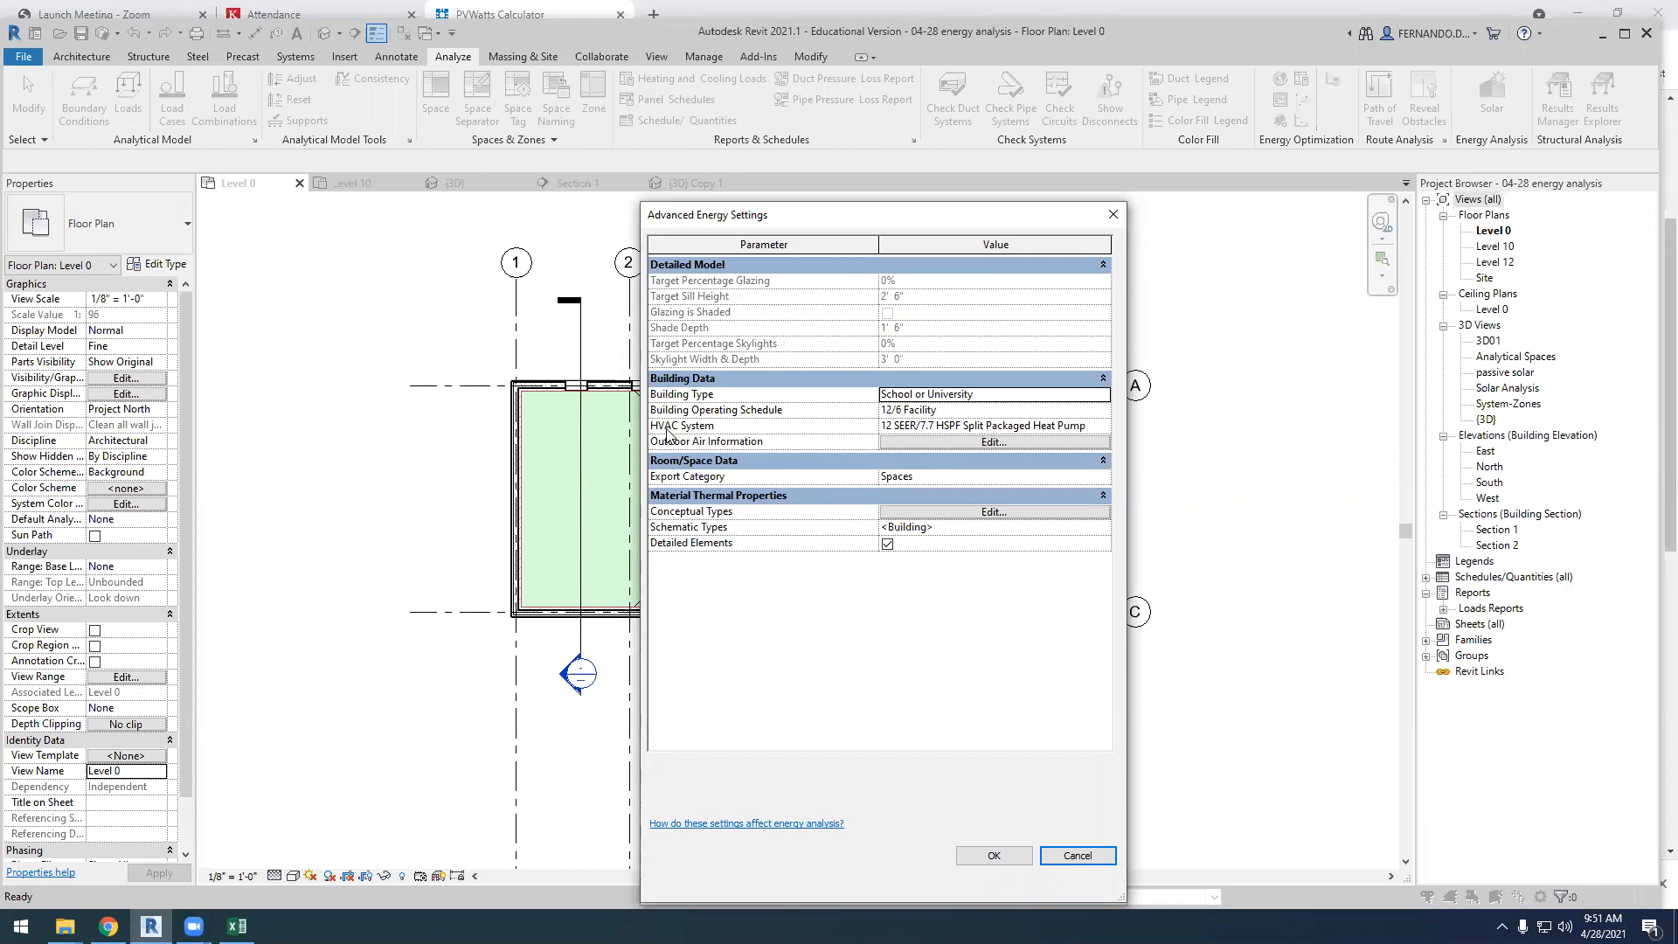
{"action": "left_click", "coordinate": [1105, 427]}
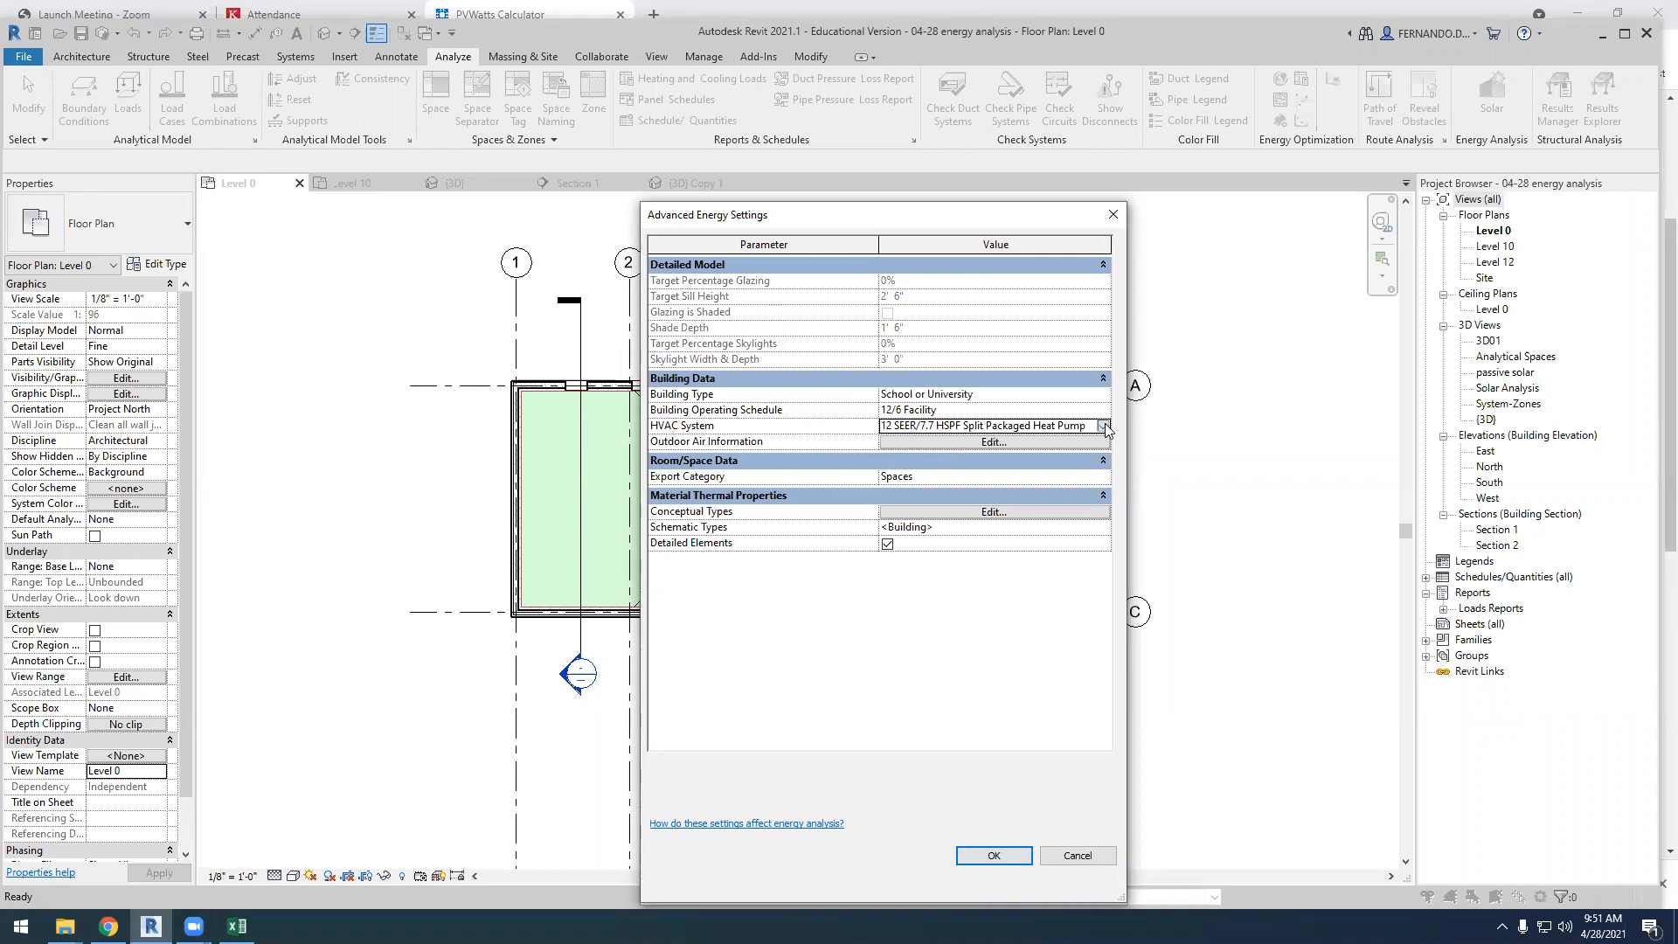
{"action": "left_click", "coordinate": [1103, 426]}
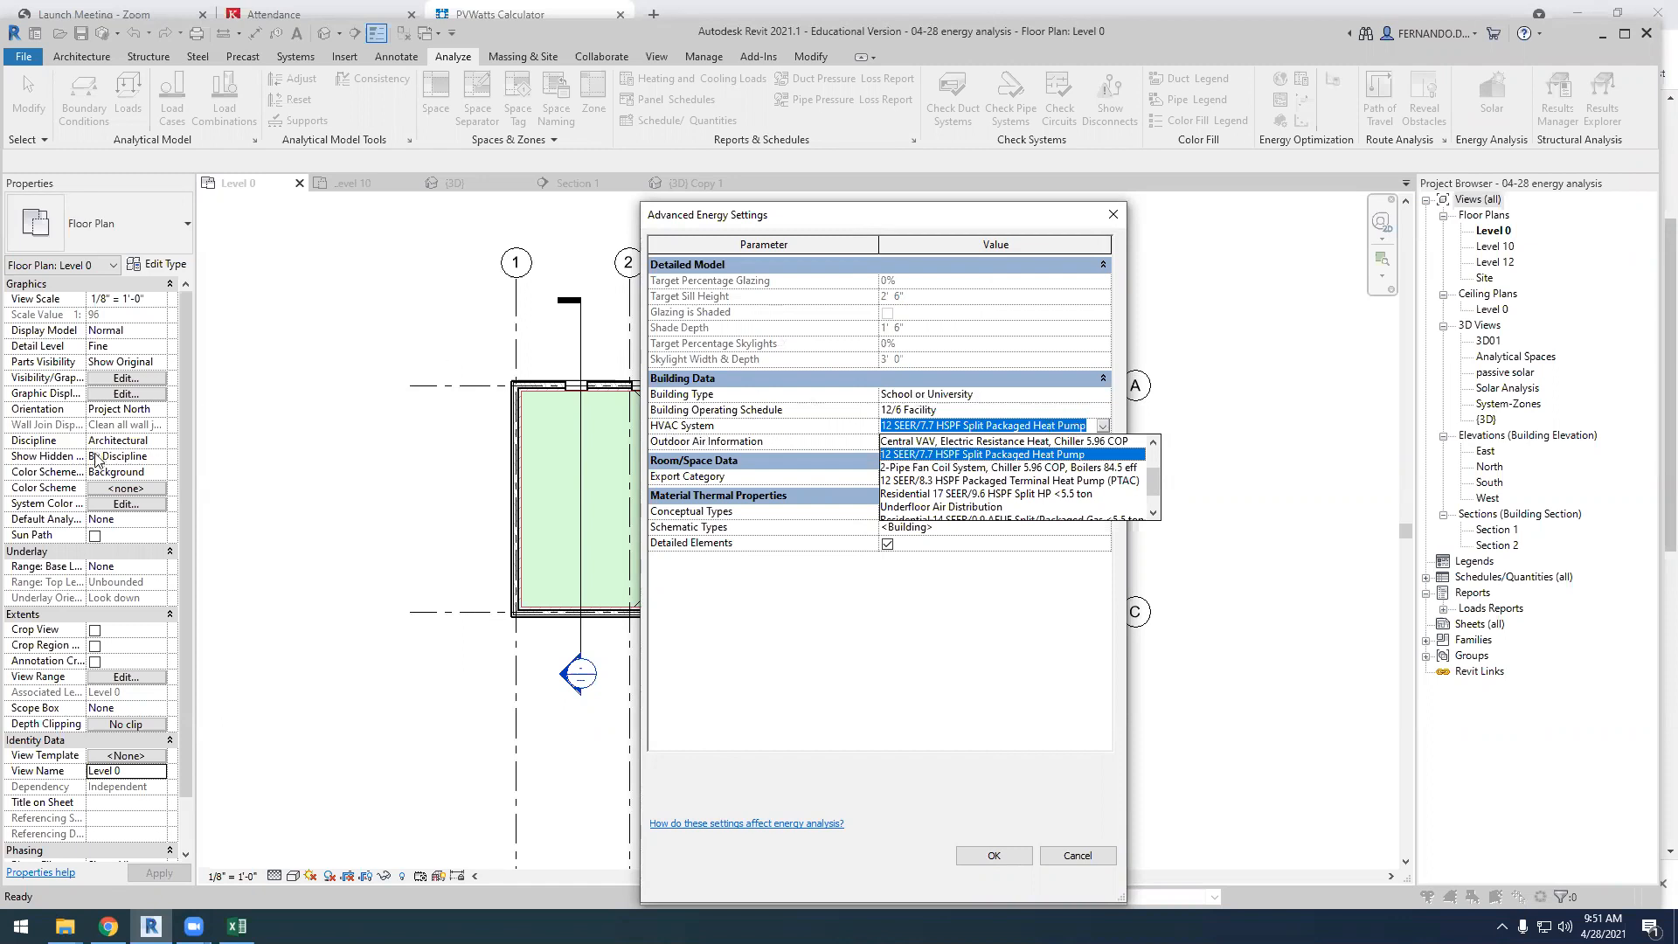
{"action": "left_click", "coordinate": [1017, 218]}
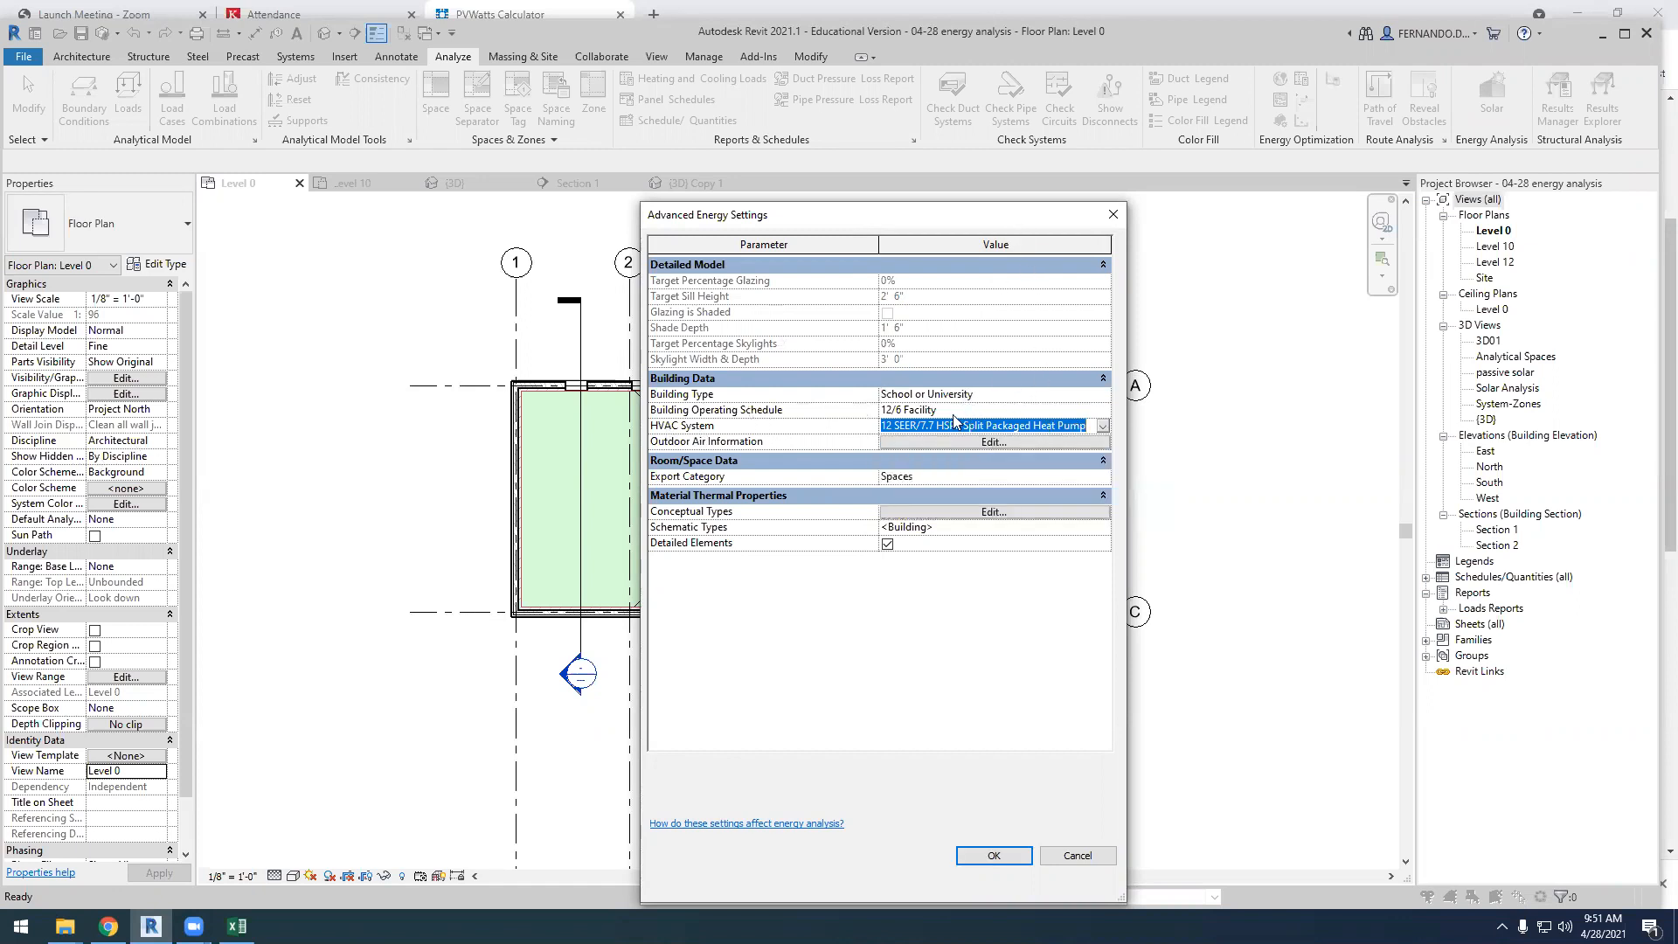
{"action": "left_click", "coordinate": [1103, 410]}
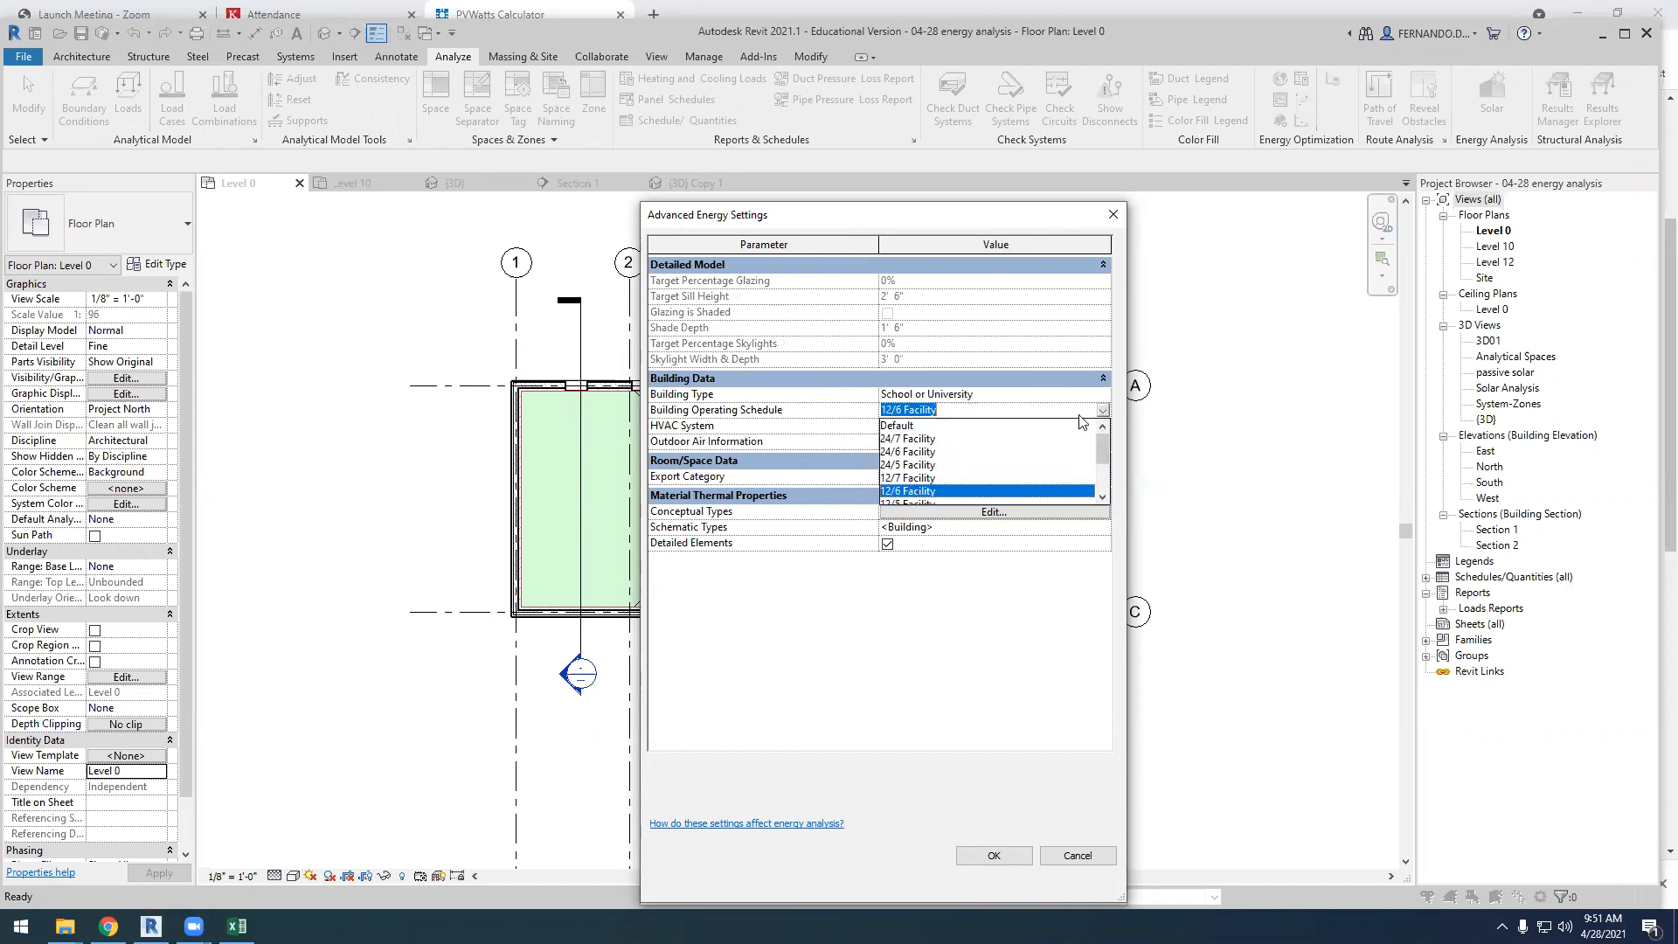
{"action": "left_click", "coordinate": [920, 494]}
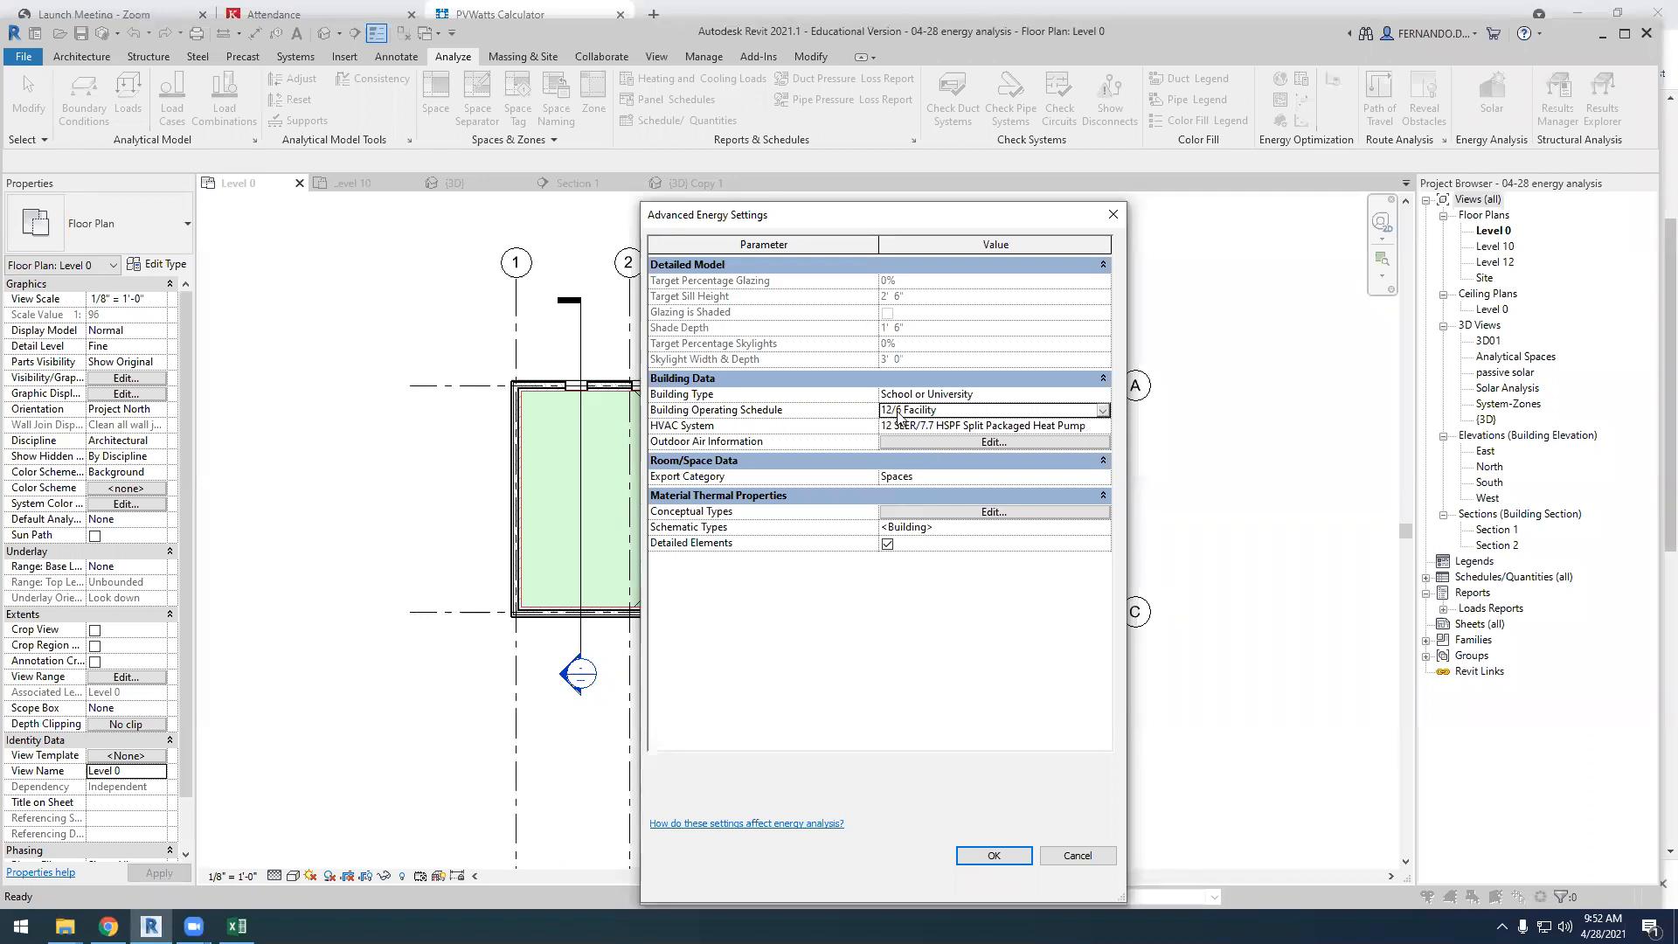
{"action": "left_click", "coordinate": [1104, 410]}
{"action": "left_click", "coordinate": [913, 478]}
{"action": "left_click", "coordinate": [1104, 411]}
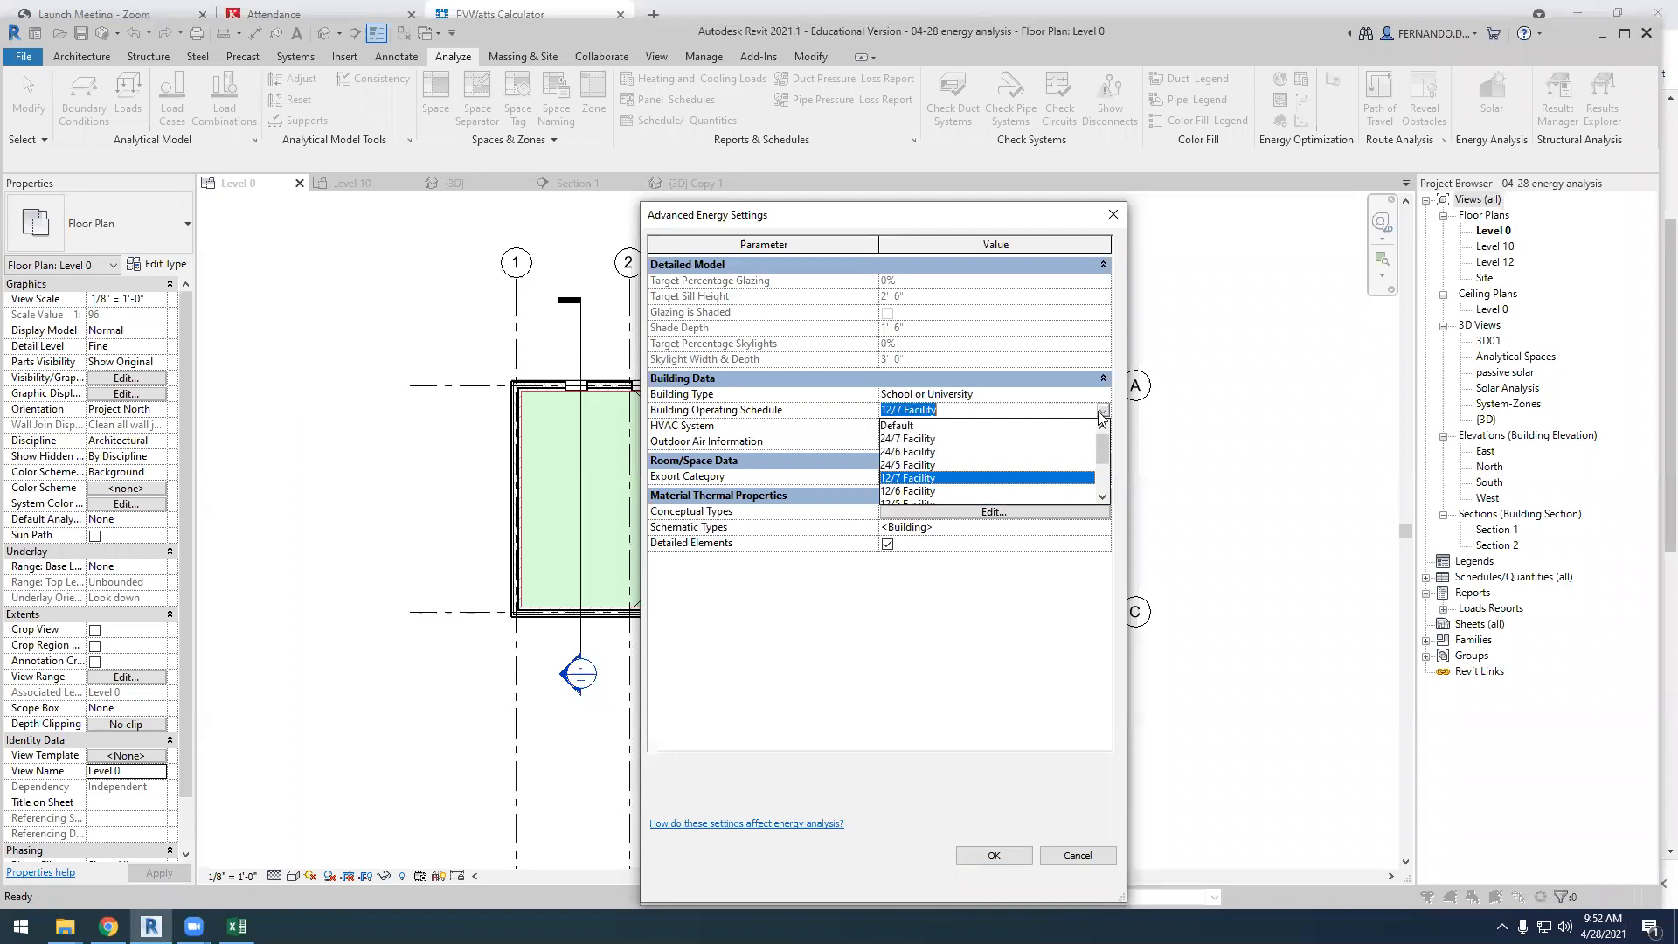
{"action": "left_click", "coordinate": [904, 478]}
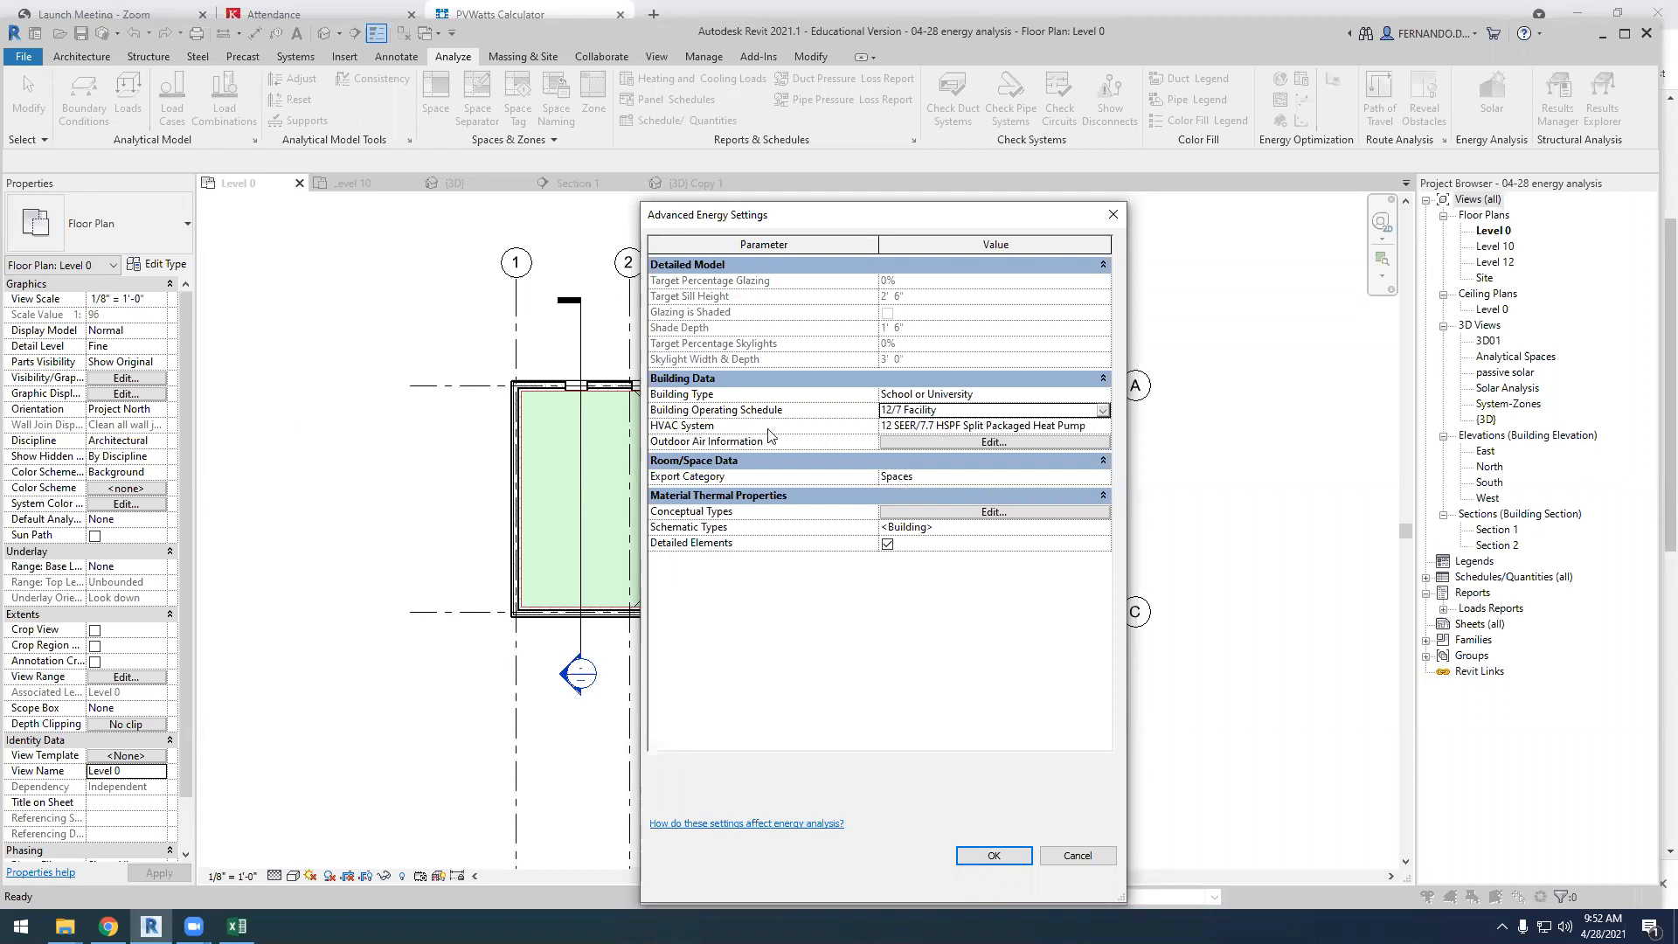
Look through the available HVAC systems and choose 12 SEER/7.7 HSPF Split Packaged Heat Pump
{"action": "left_click", "coordinate": [1104, 426]}
{"action": "left_click", "coordinate": [1105, 426]}
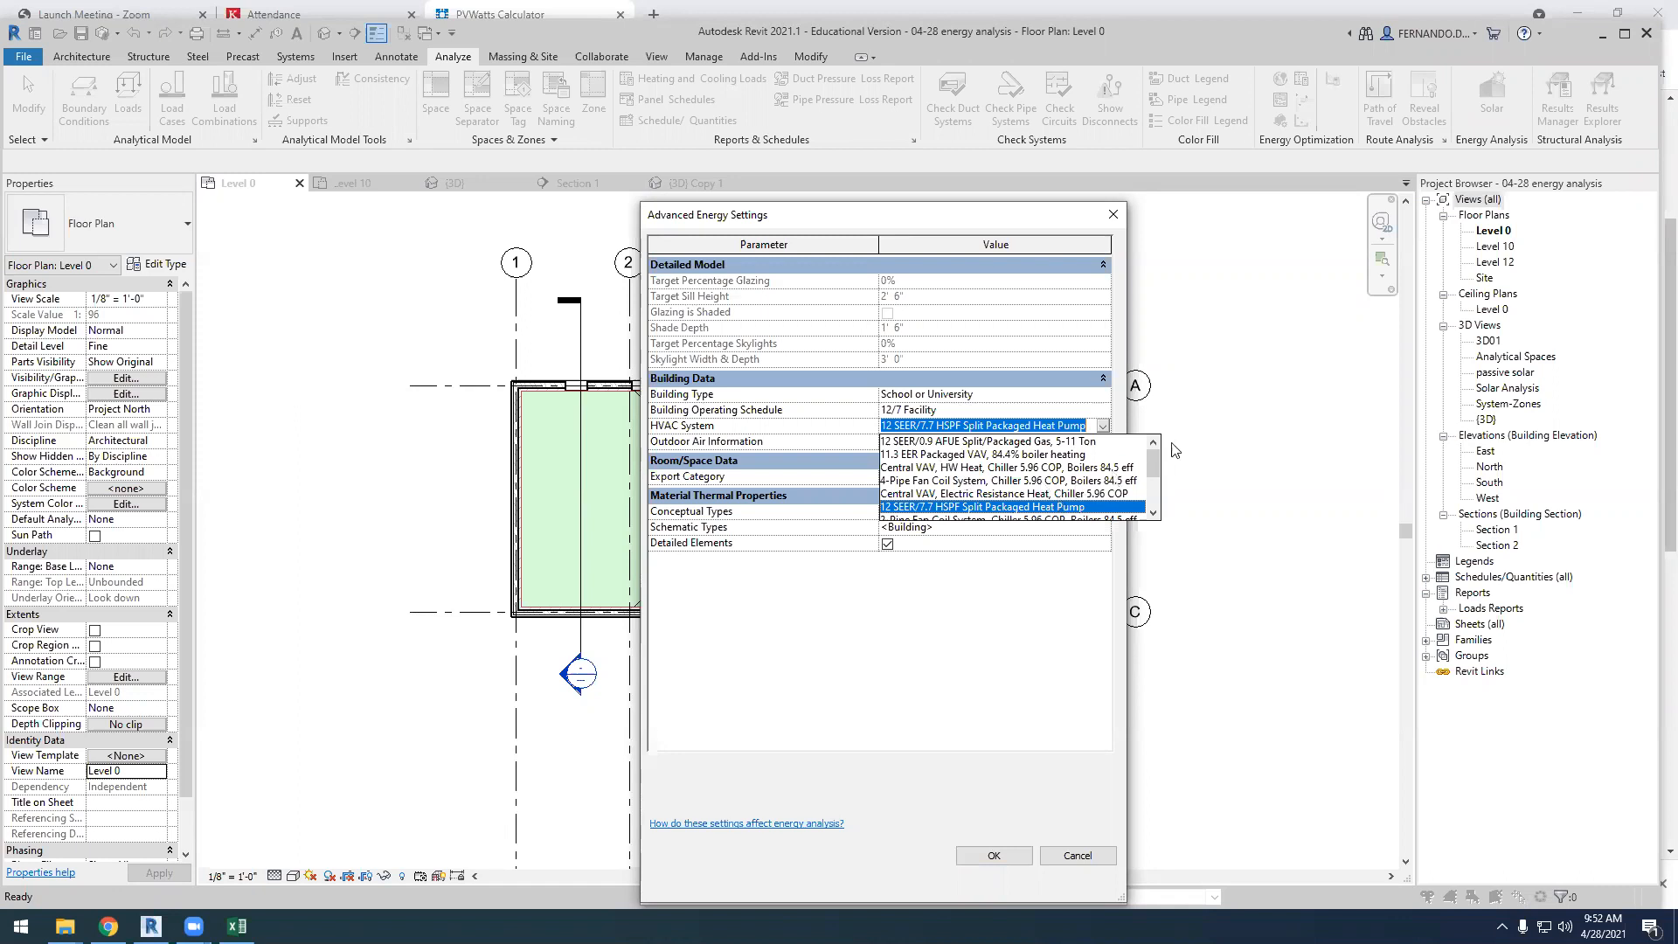
{"action": "scroll", "coordinate": [1154, 467], "scroll_direction": "down", "scroll_amount": 2}
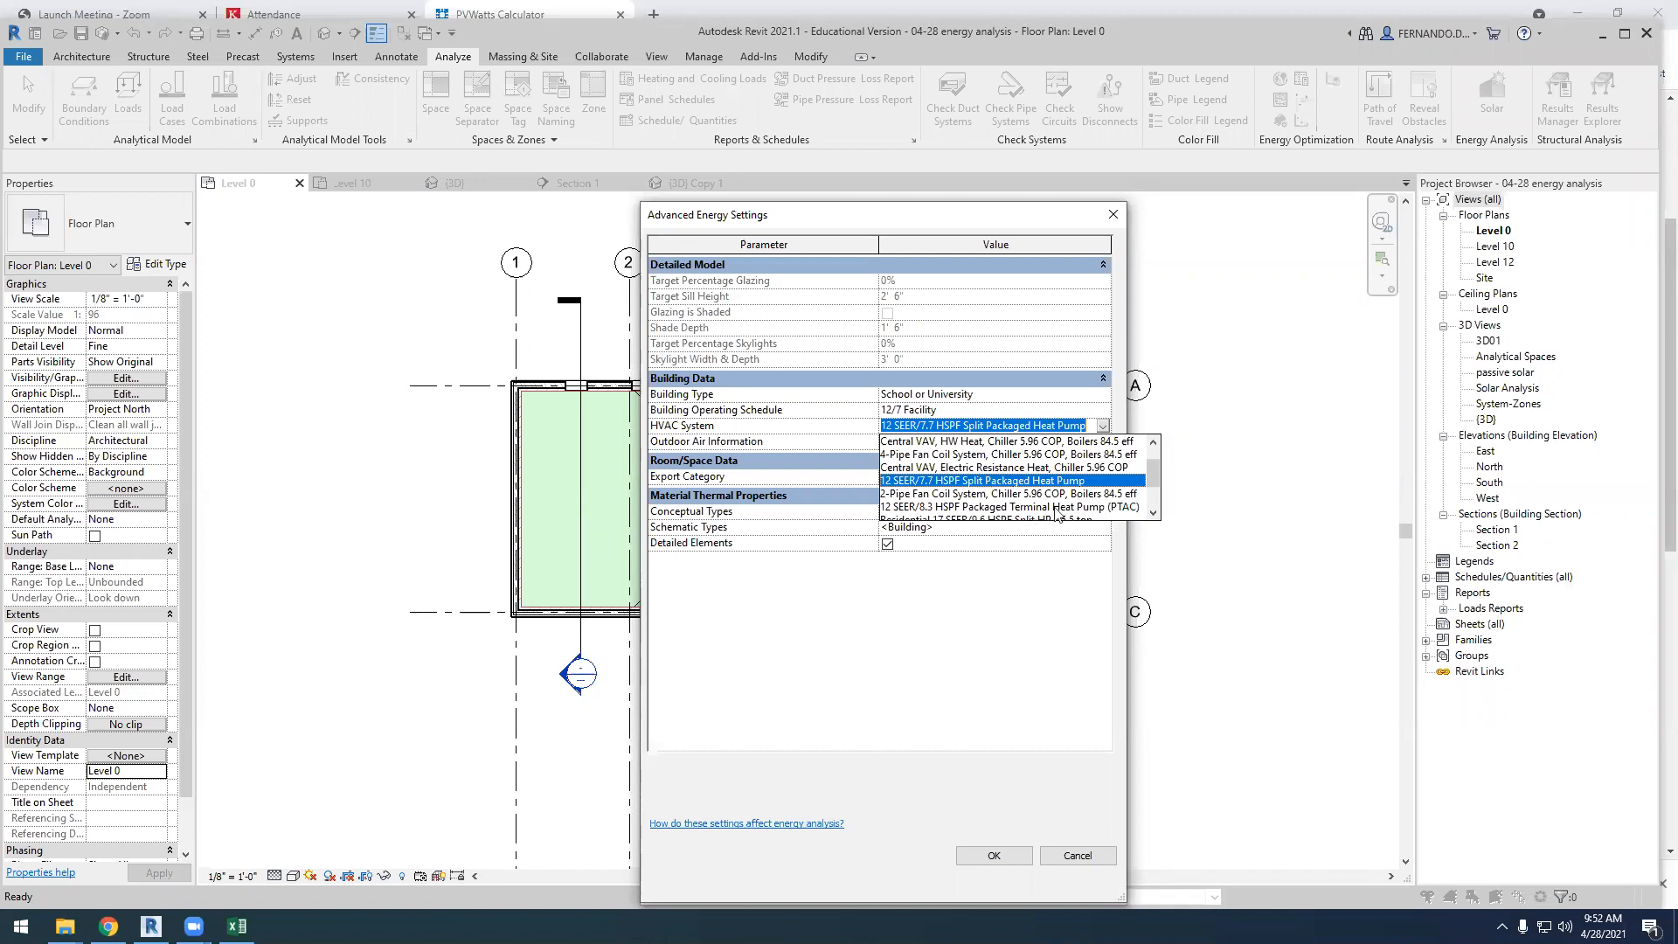
{"action": "left_click_drag", "start_coordinate": [1148, 481], "coordinate": [1150, 498]}
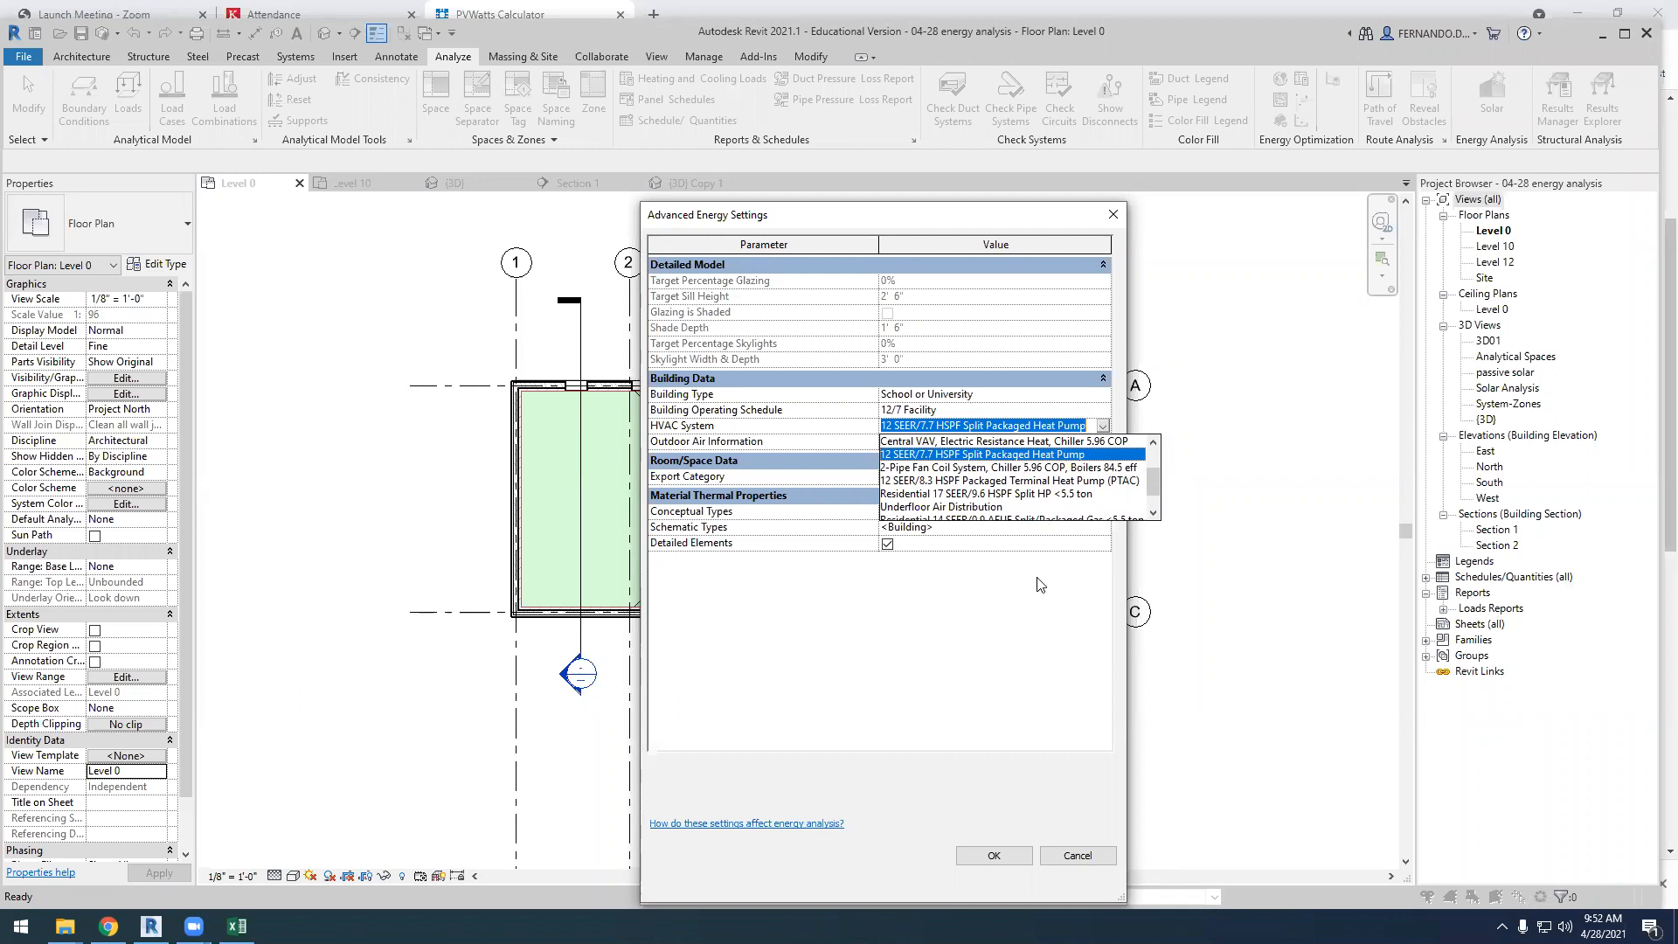
{"action": "left_click", "coordinate": [1036, 455]}
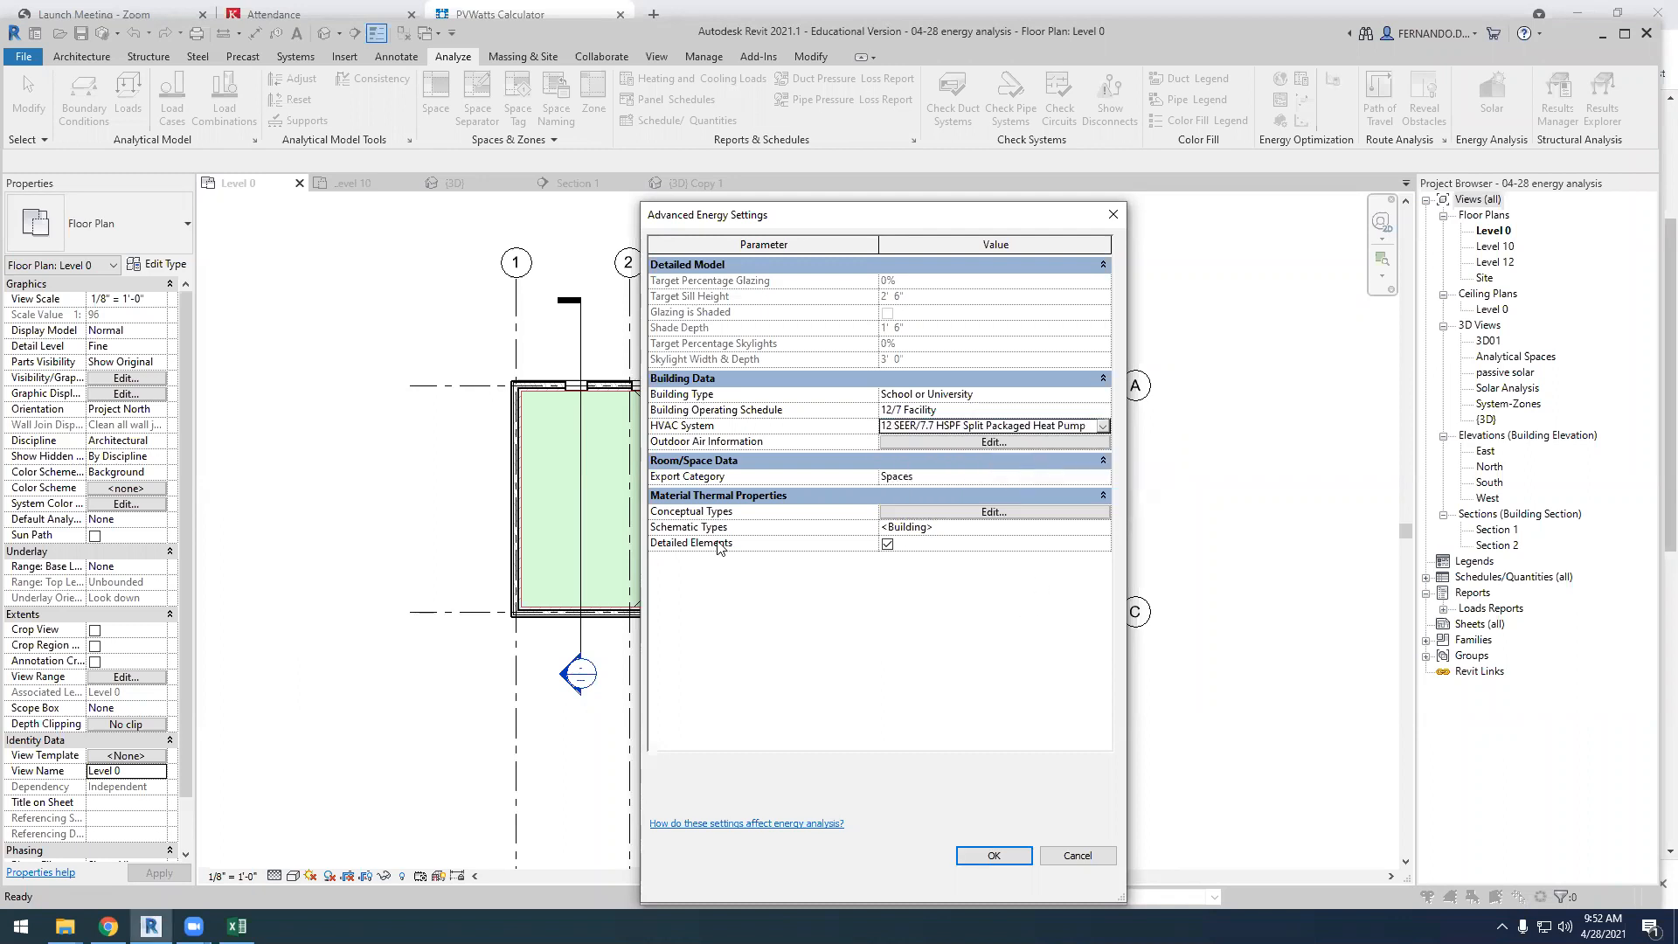
Check the outdoor air per person value in the outdoor air information and accept it
{"action": "left_click", "coordinate": [946, 442]}
{"action": "left_click", "coordinate": [932, 519]}
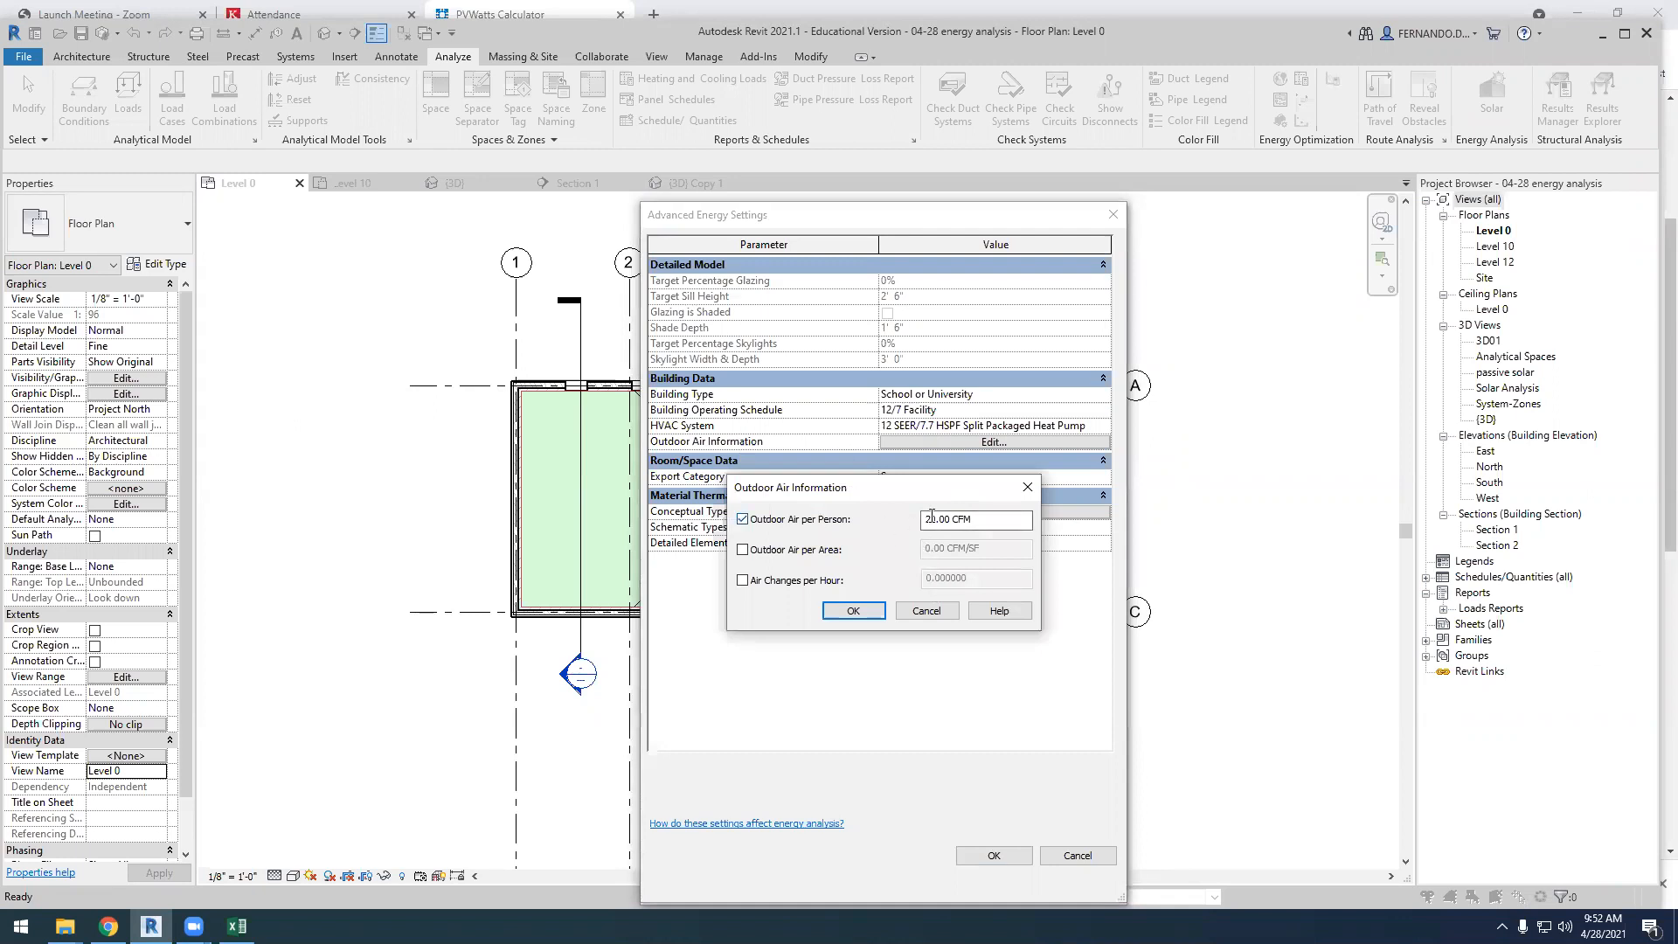
{"action": "left_click_drag", "start_coordinate": [924, 519], "coordinate": [935, 519]}
{"action": "left_click", "coordinate": [869, 615]}
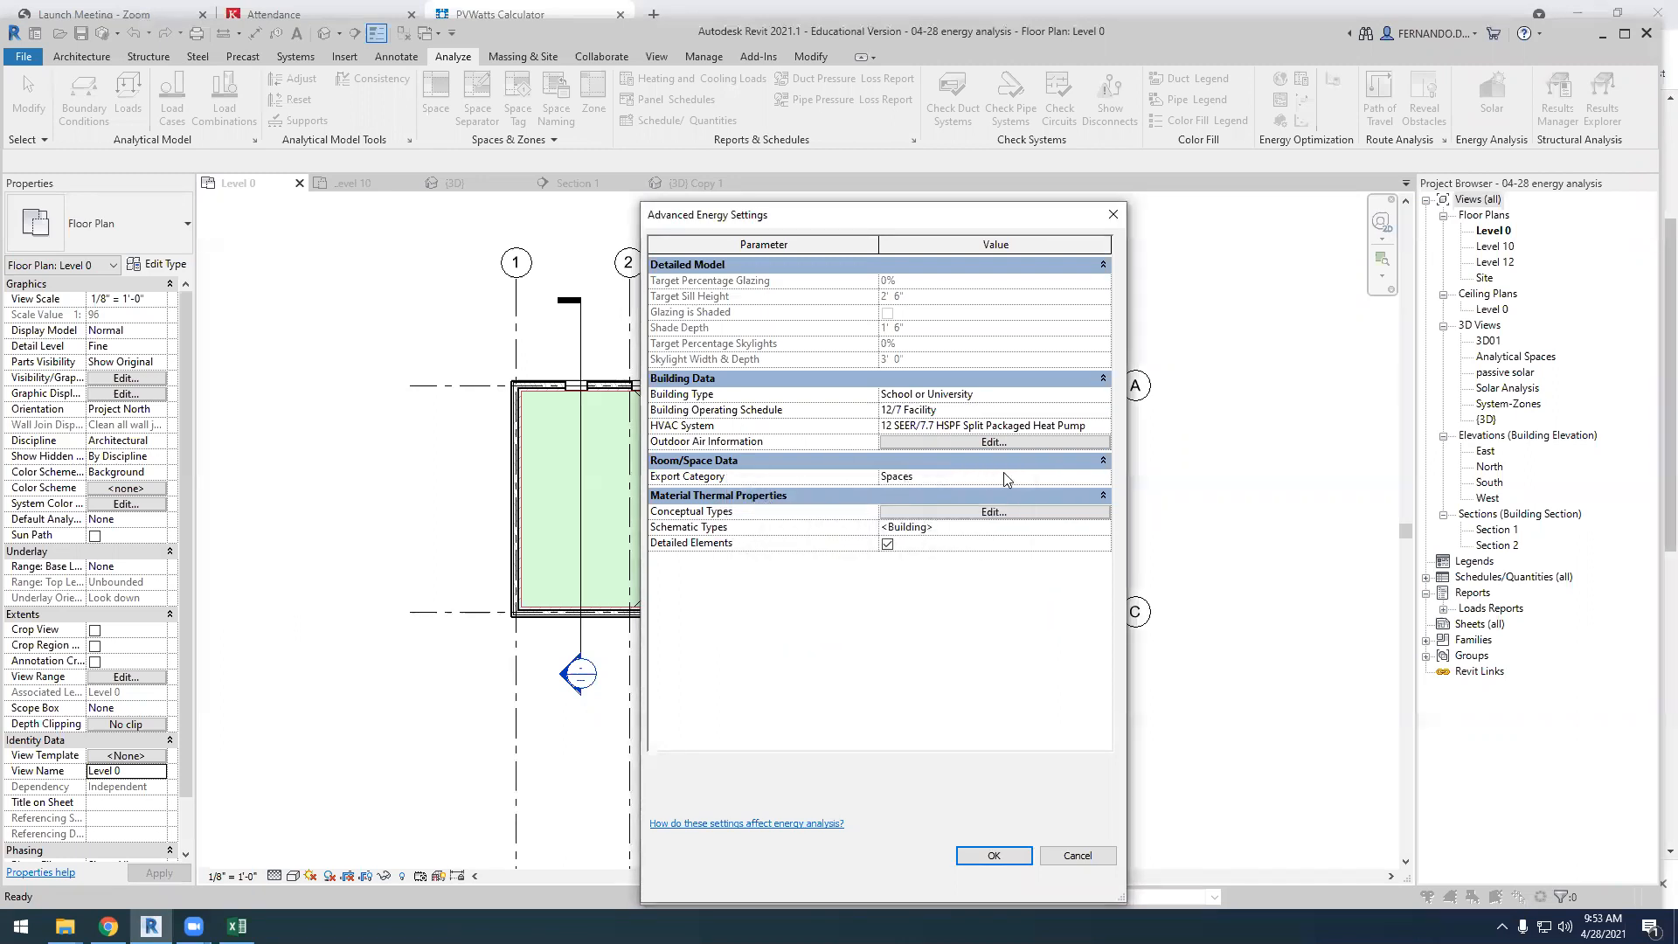
Choose Spaces as the export category for the room/space data
{"action": "left_click", "coordinate": [1094, 480]}
{"action": "left_click", "coordinate": [1103, 476]}
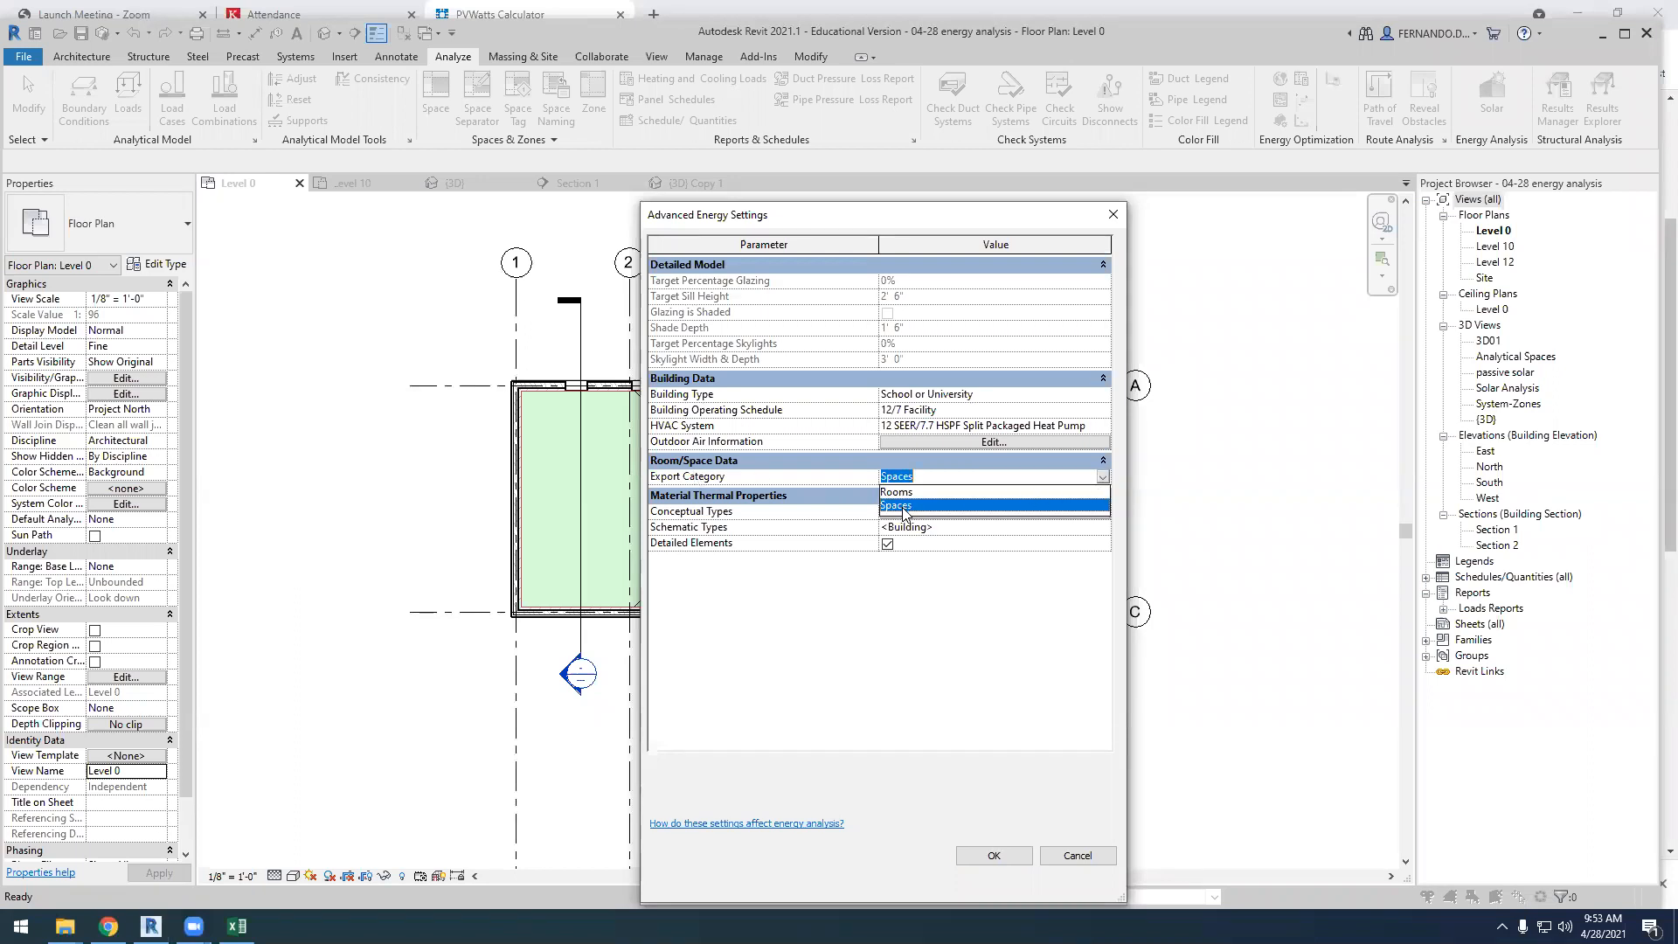
{"action": "left_click", "coordinate": [905, 507]}
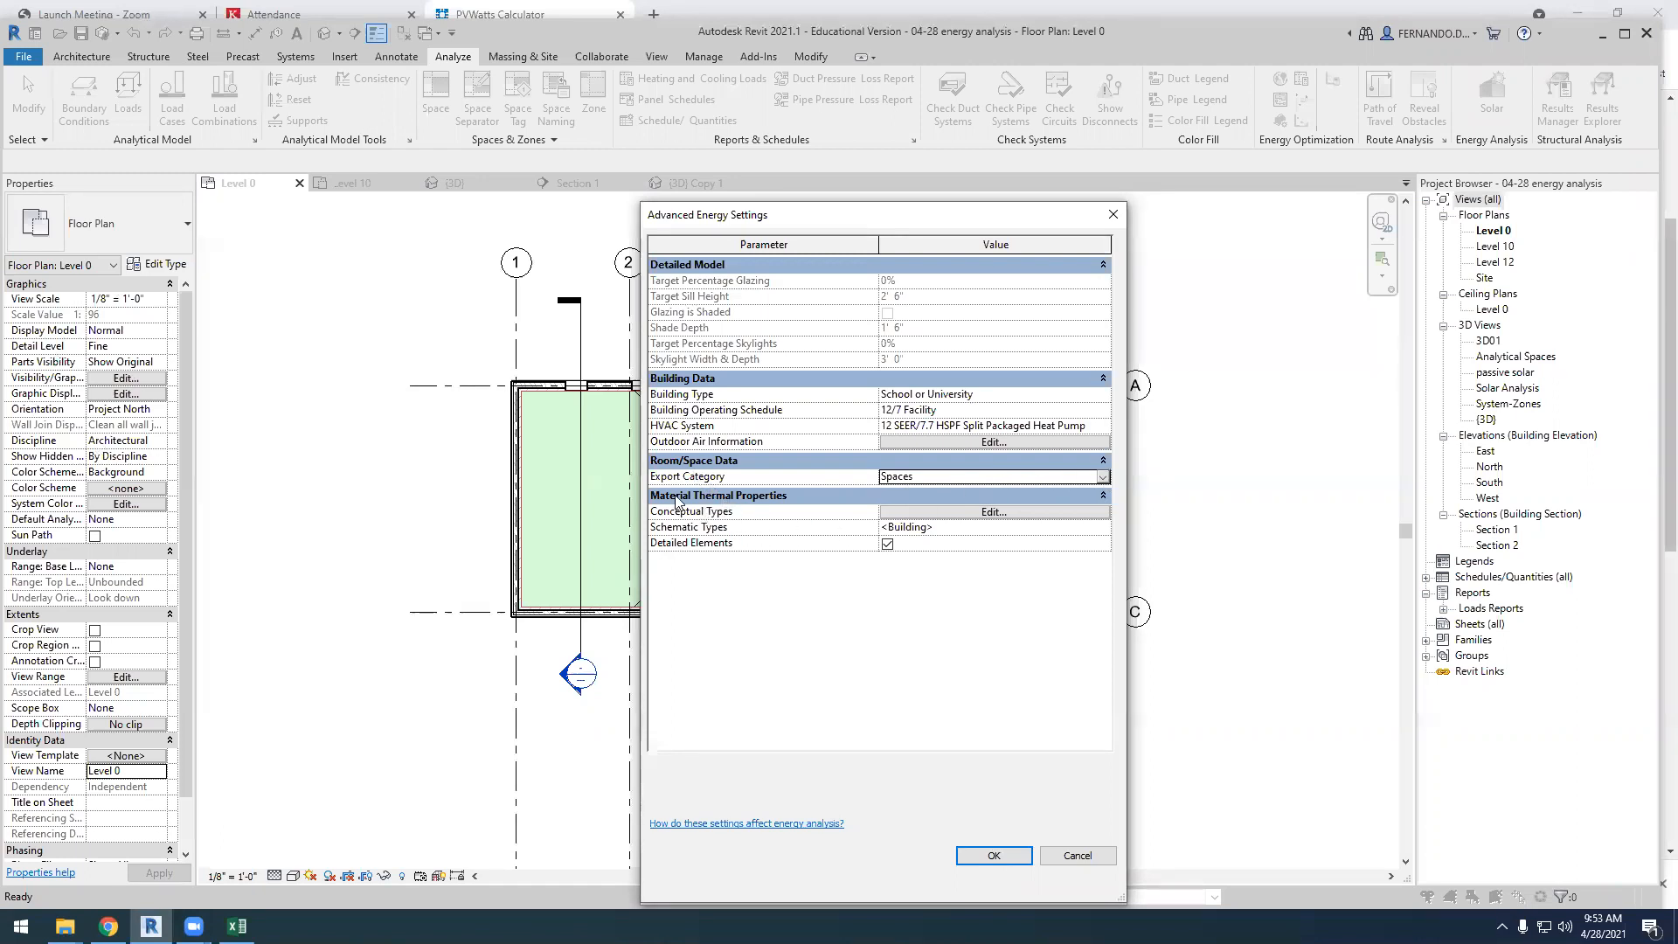
Look over the constructions under Conceptual Types without changing them, and apply the advanced and general energy settings
{"action": "left_click", "coordinate": [968, 514]}
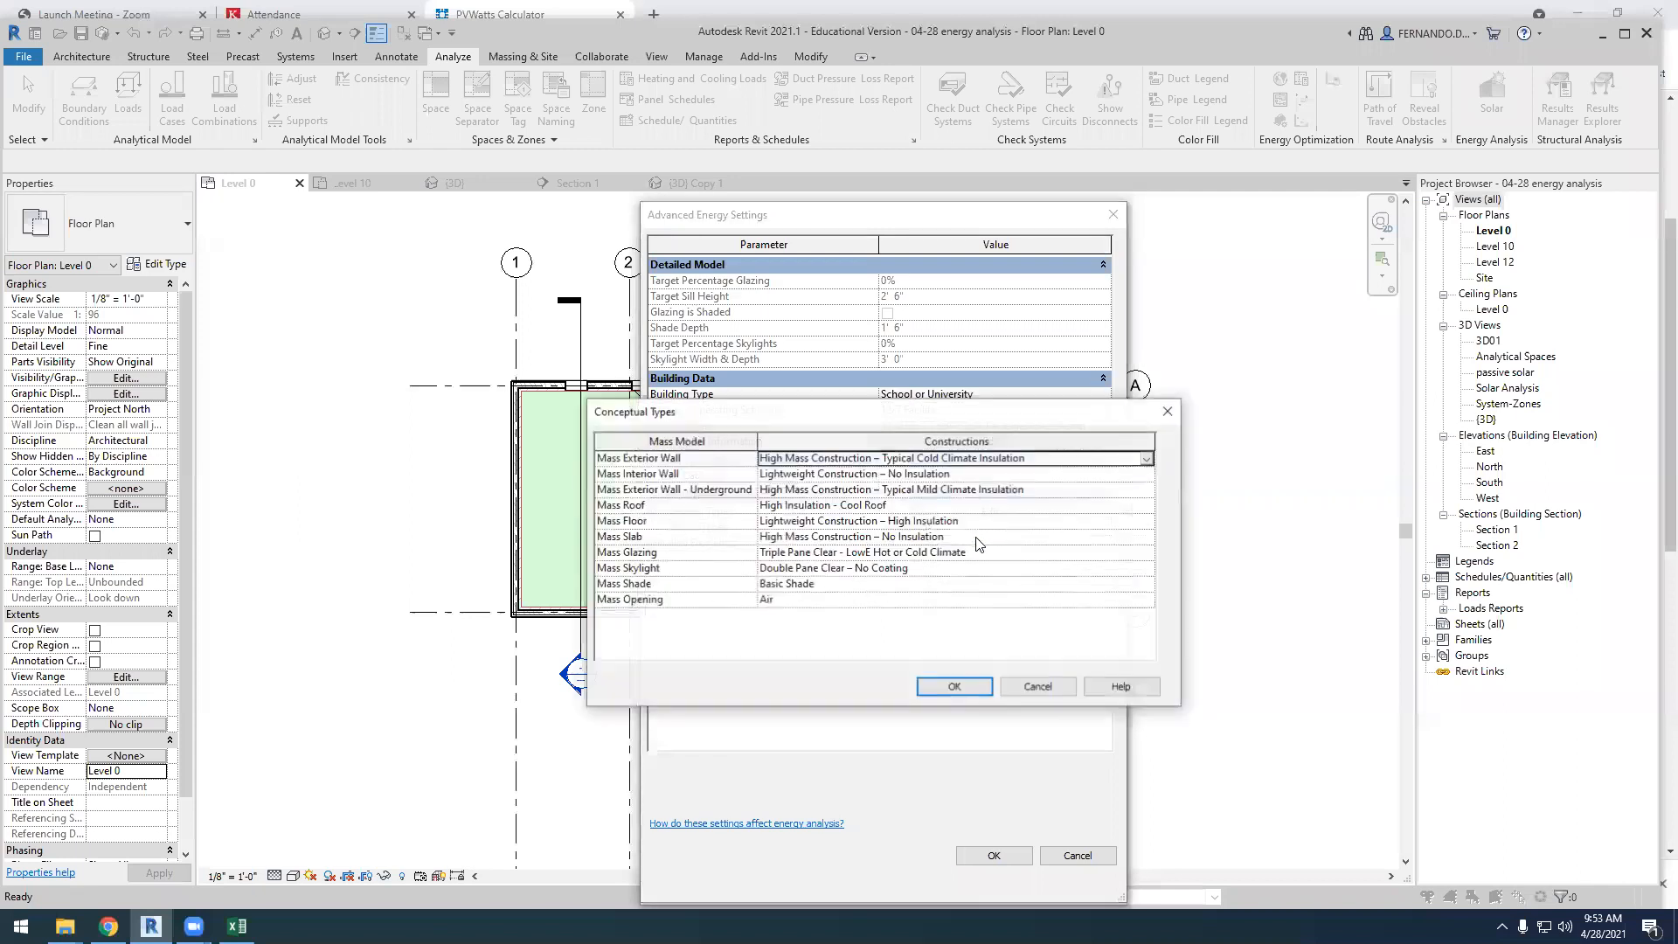
{"action": "left_click", "coordinate": [1039, 686]}
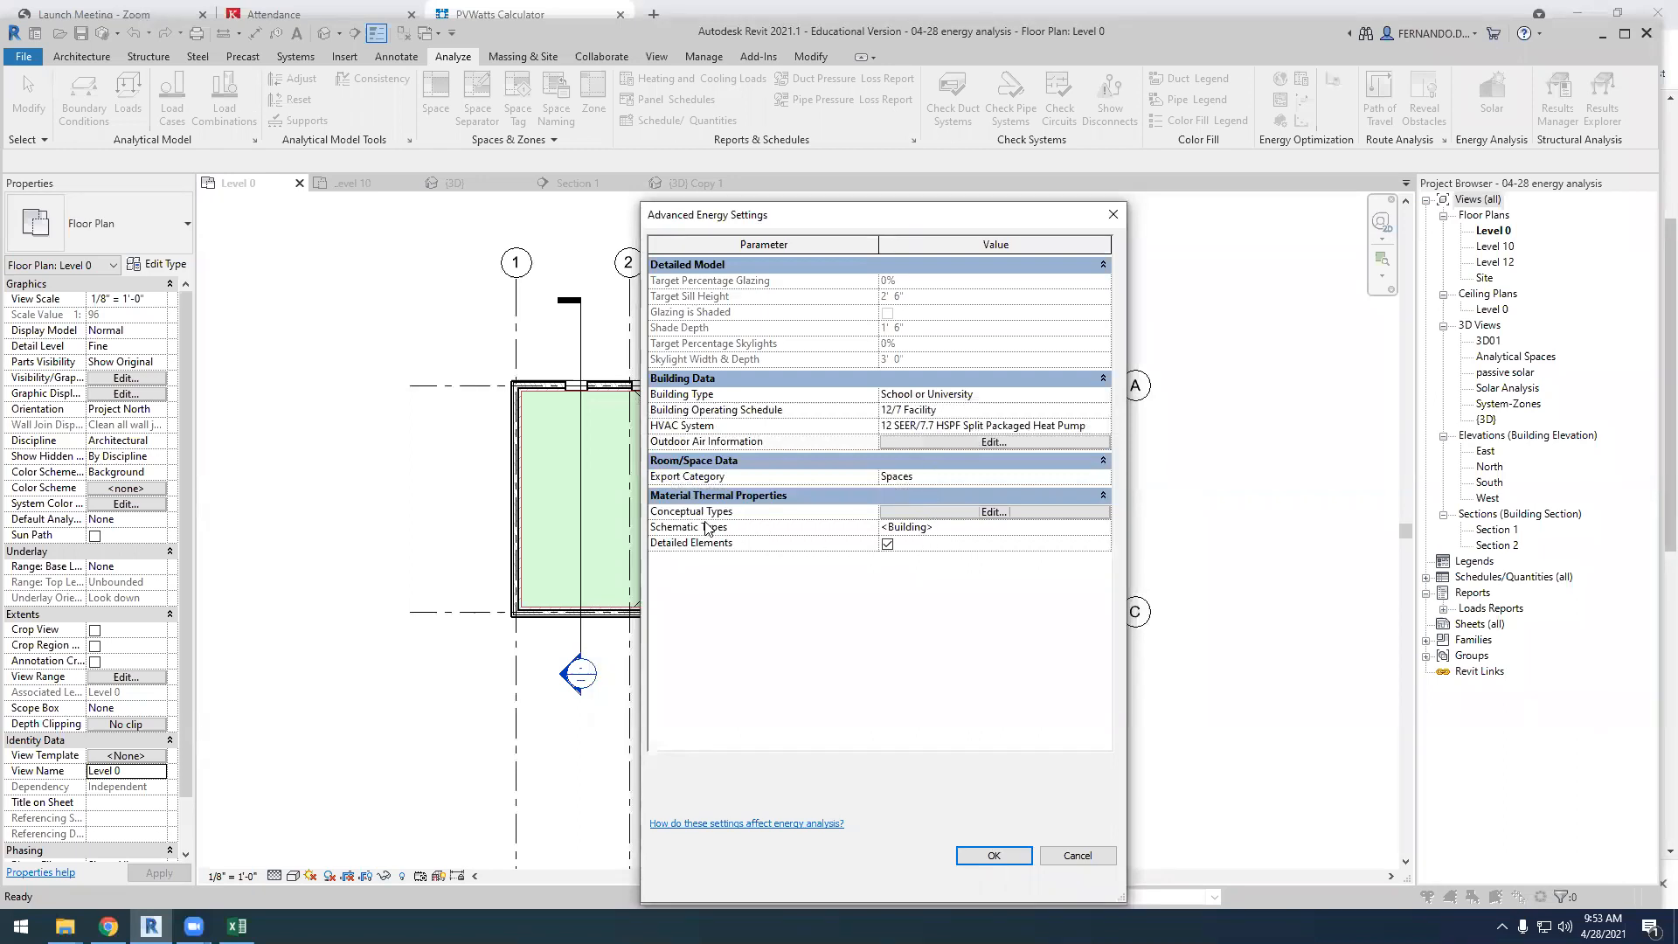
{"action": "left_click", "coordinate": [1004, 861]}
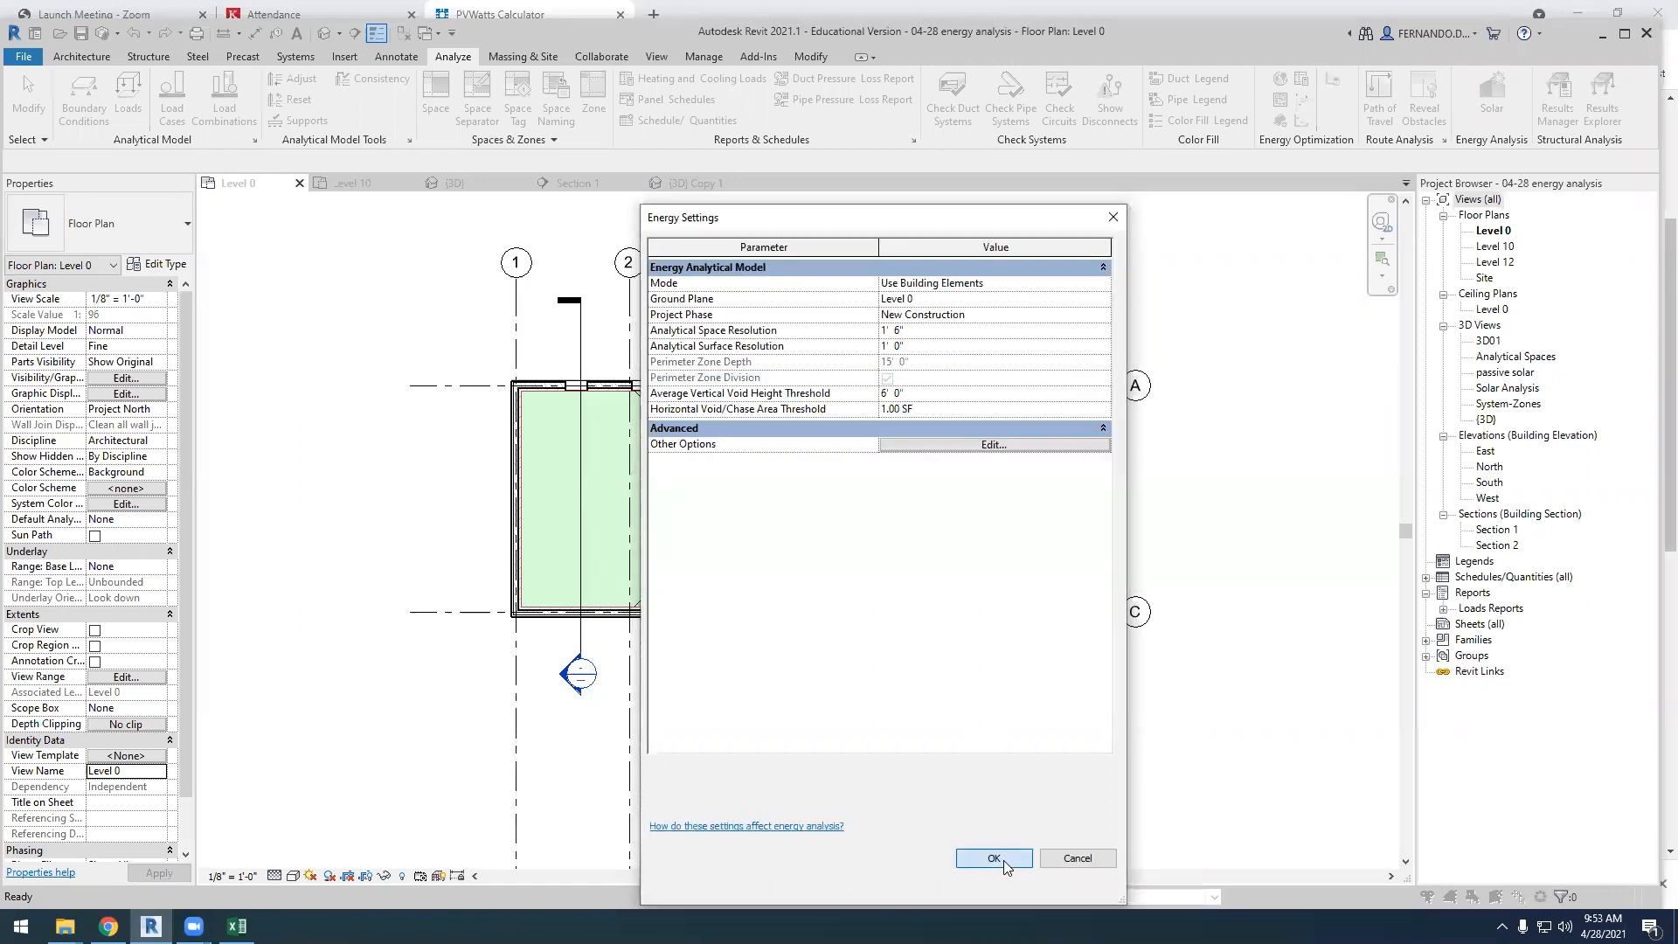
{"action": "left_click", "coordinate": [1004, 860]}
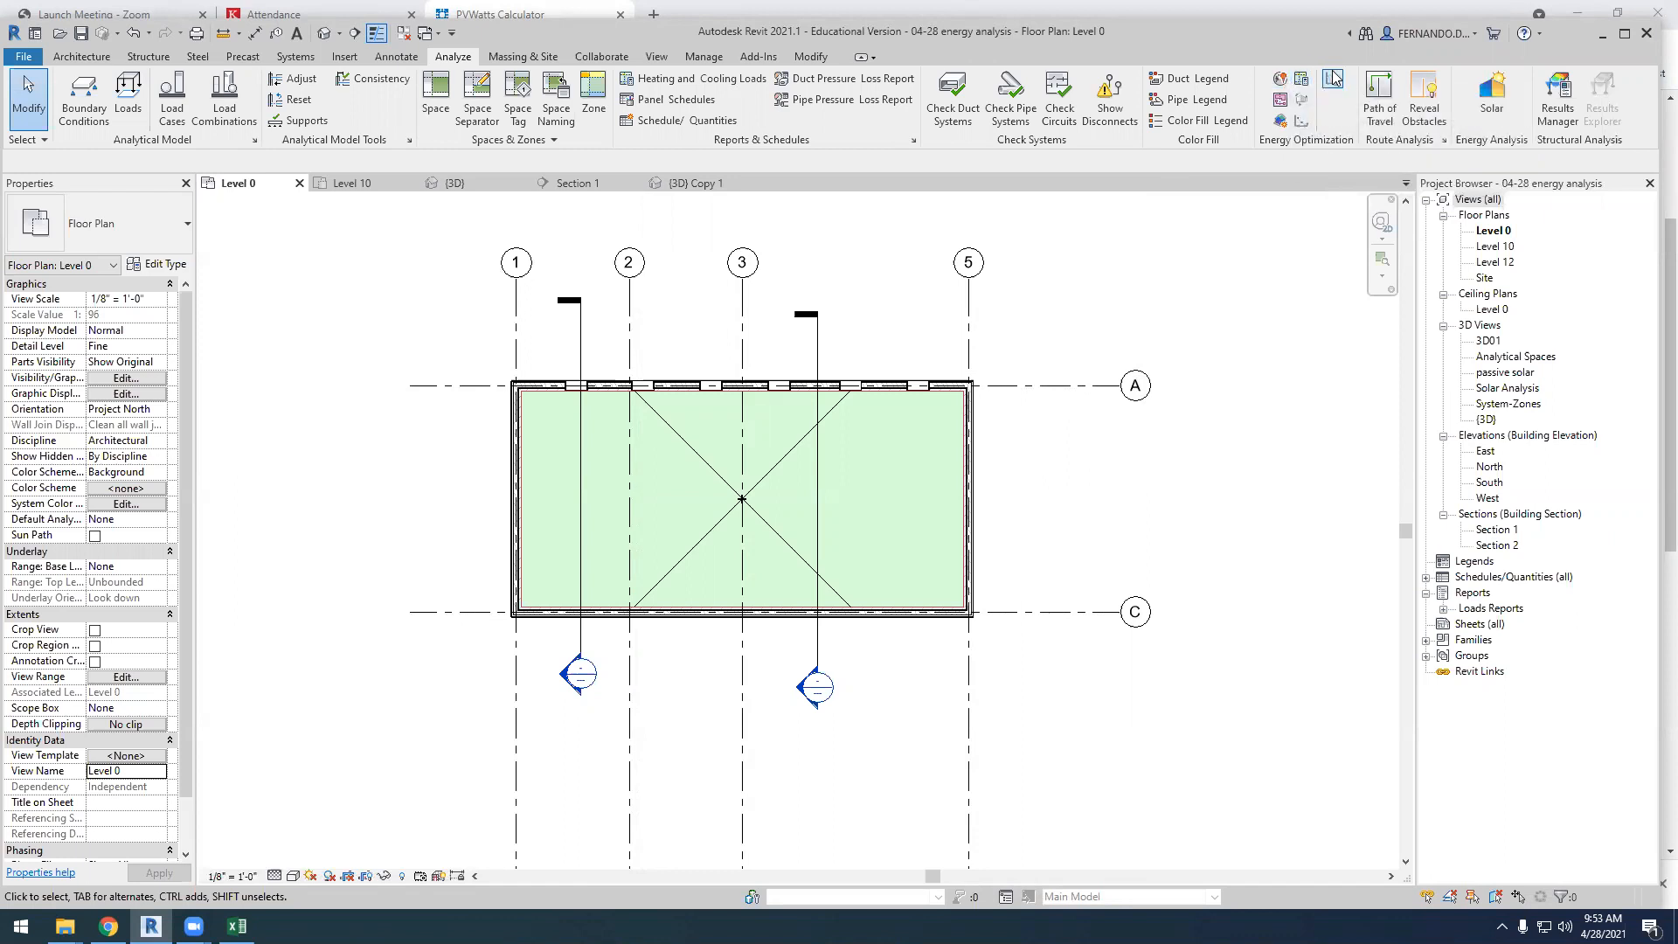
Create the energy analytical model and inspect its analytical spaces from a lower 3D angle
{"action": "left_click", "coordinate": [1281, 122]}
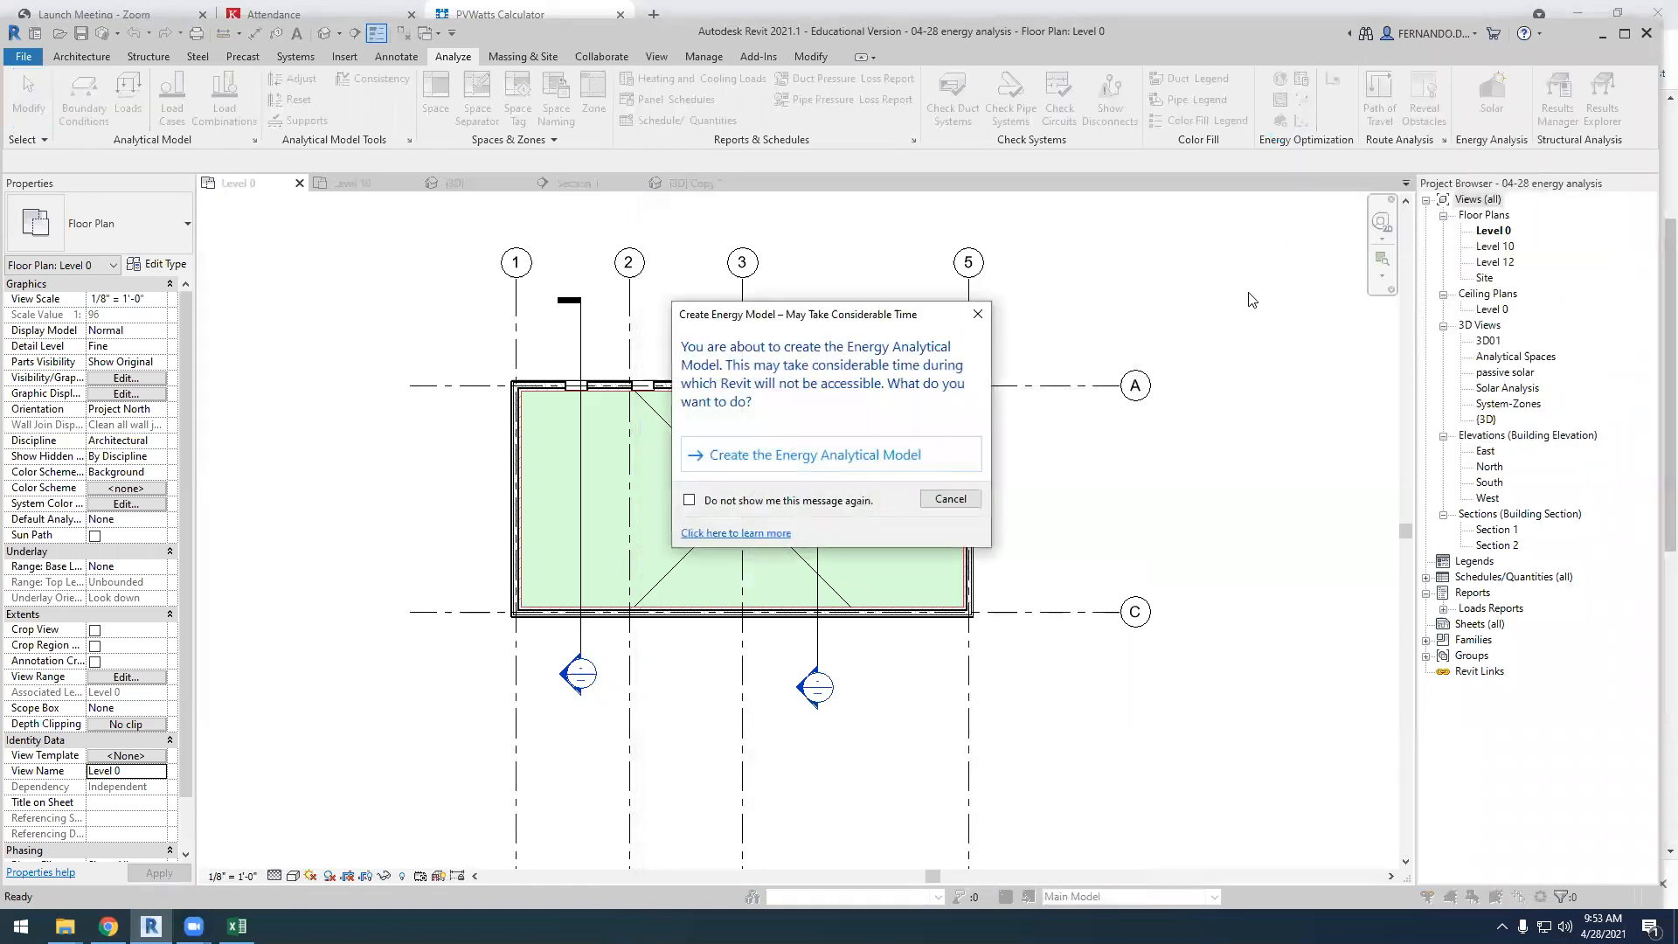
{"action": "left_click", "coordinate": [820, 454]}
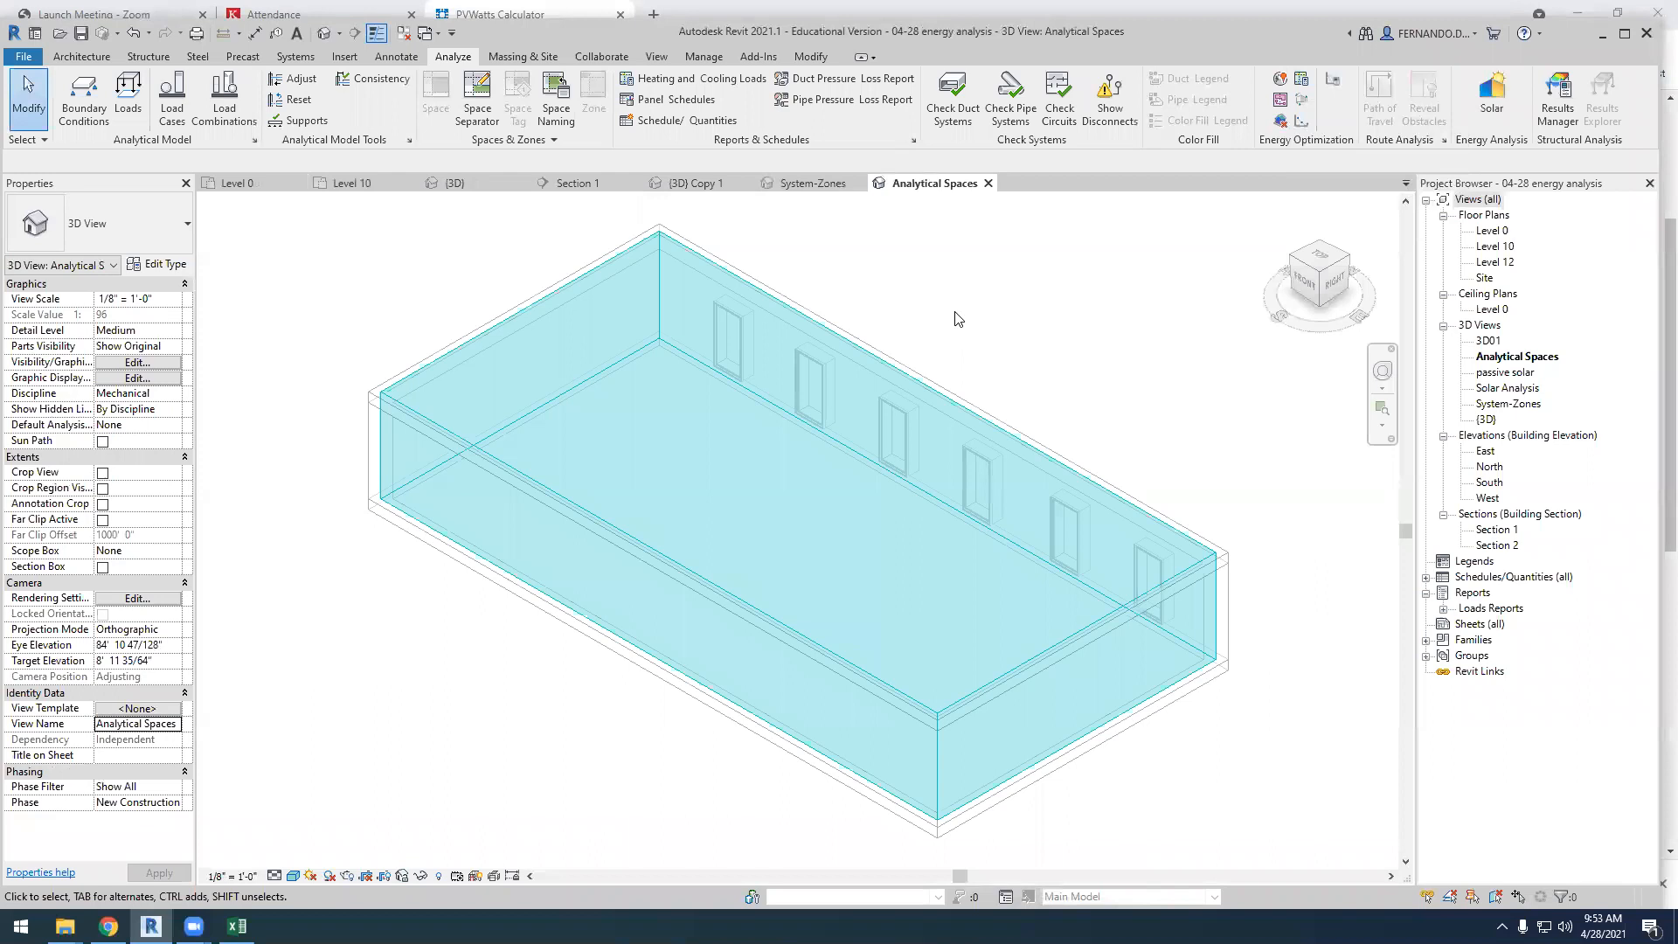
{"action": "middle_click_drag", "start_coordinate": [811, 674], "coordinate": [993, 592], "text": "shift"}
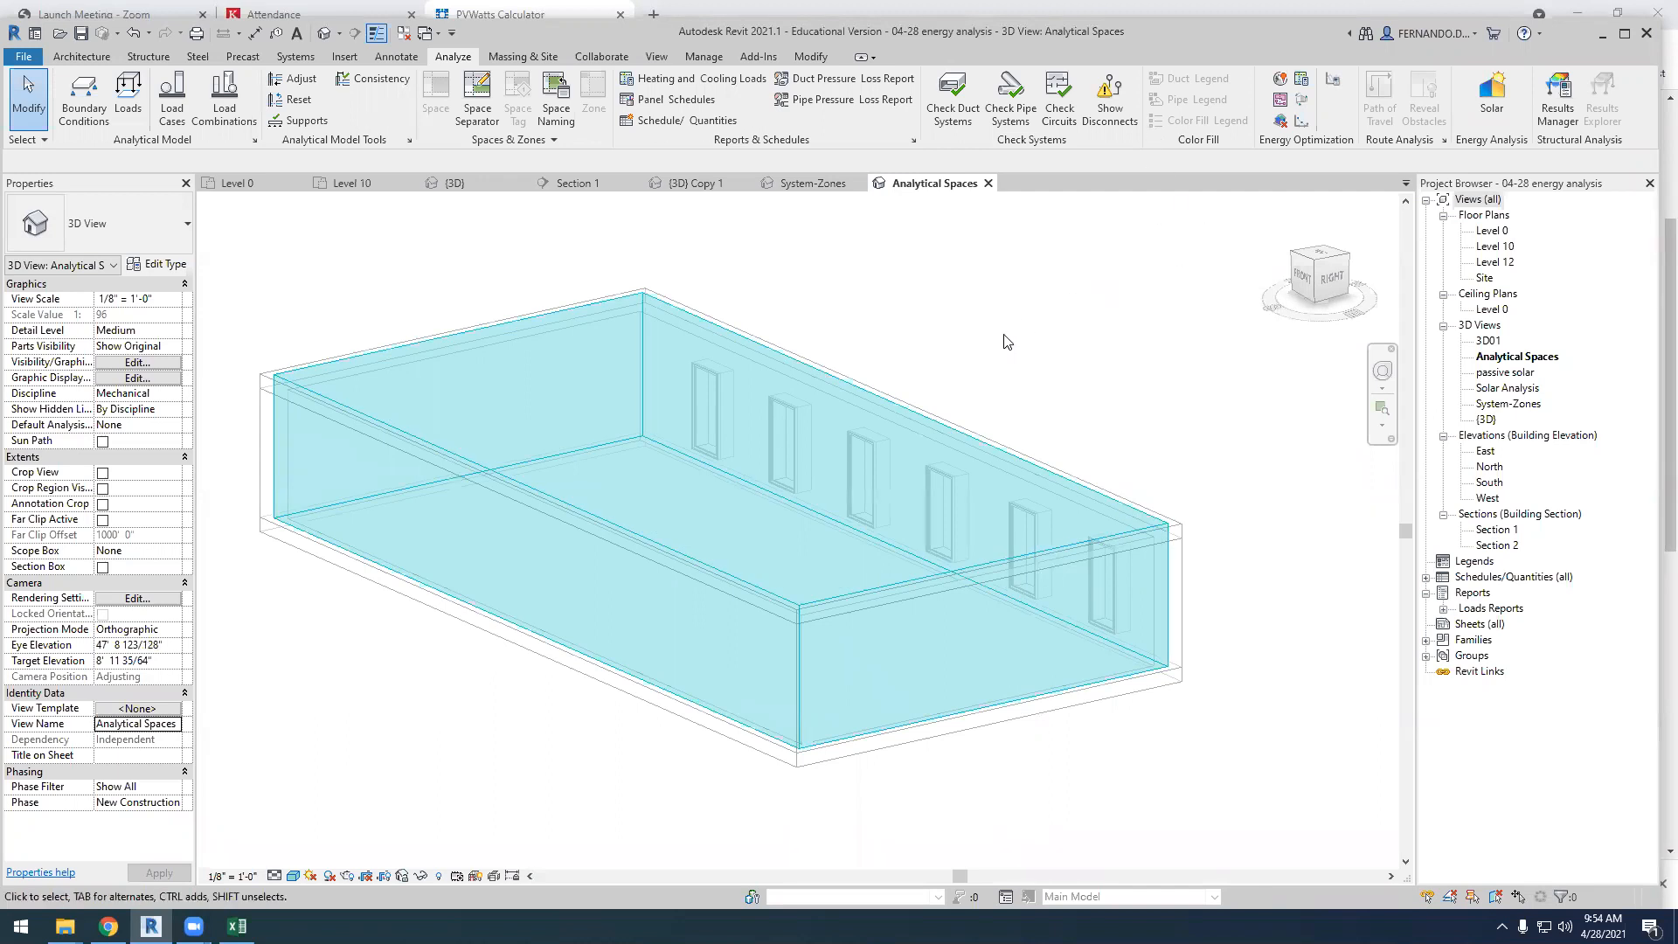
Run a systems analysis with the Annual Building Energy Simulation workflow under the report name Annual BES
{"action": "left_click", "coordinate": [1303, 81]}
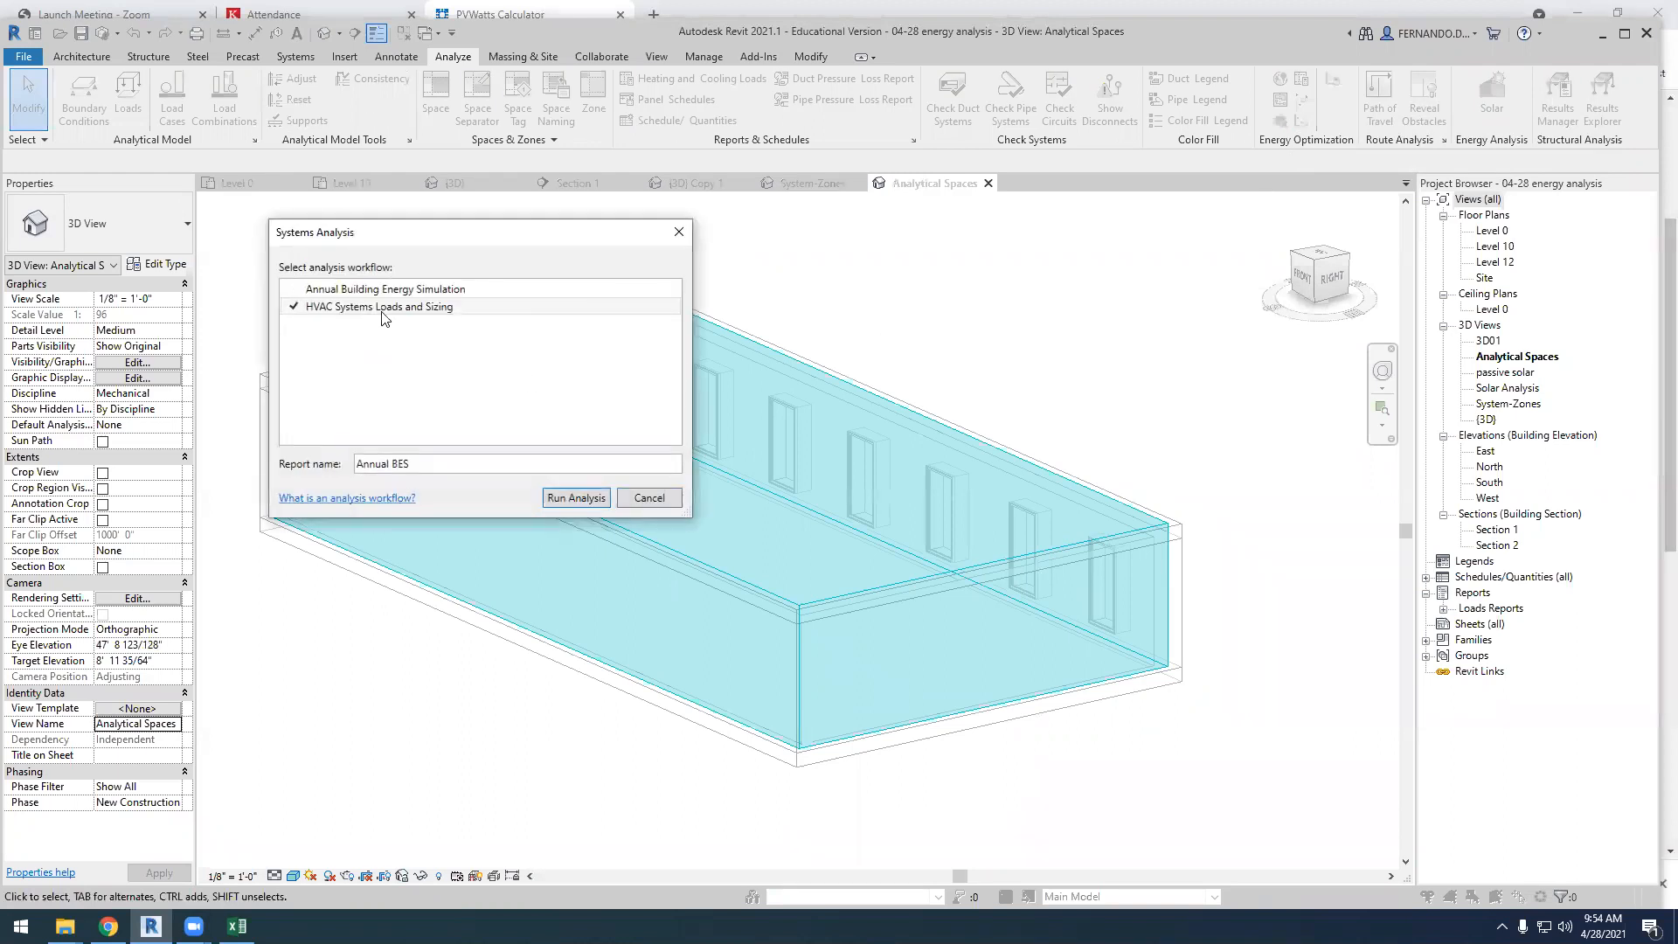
{"action": "left_click", "coordinate": [364, 290]}
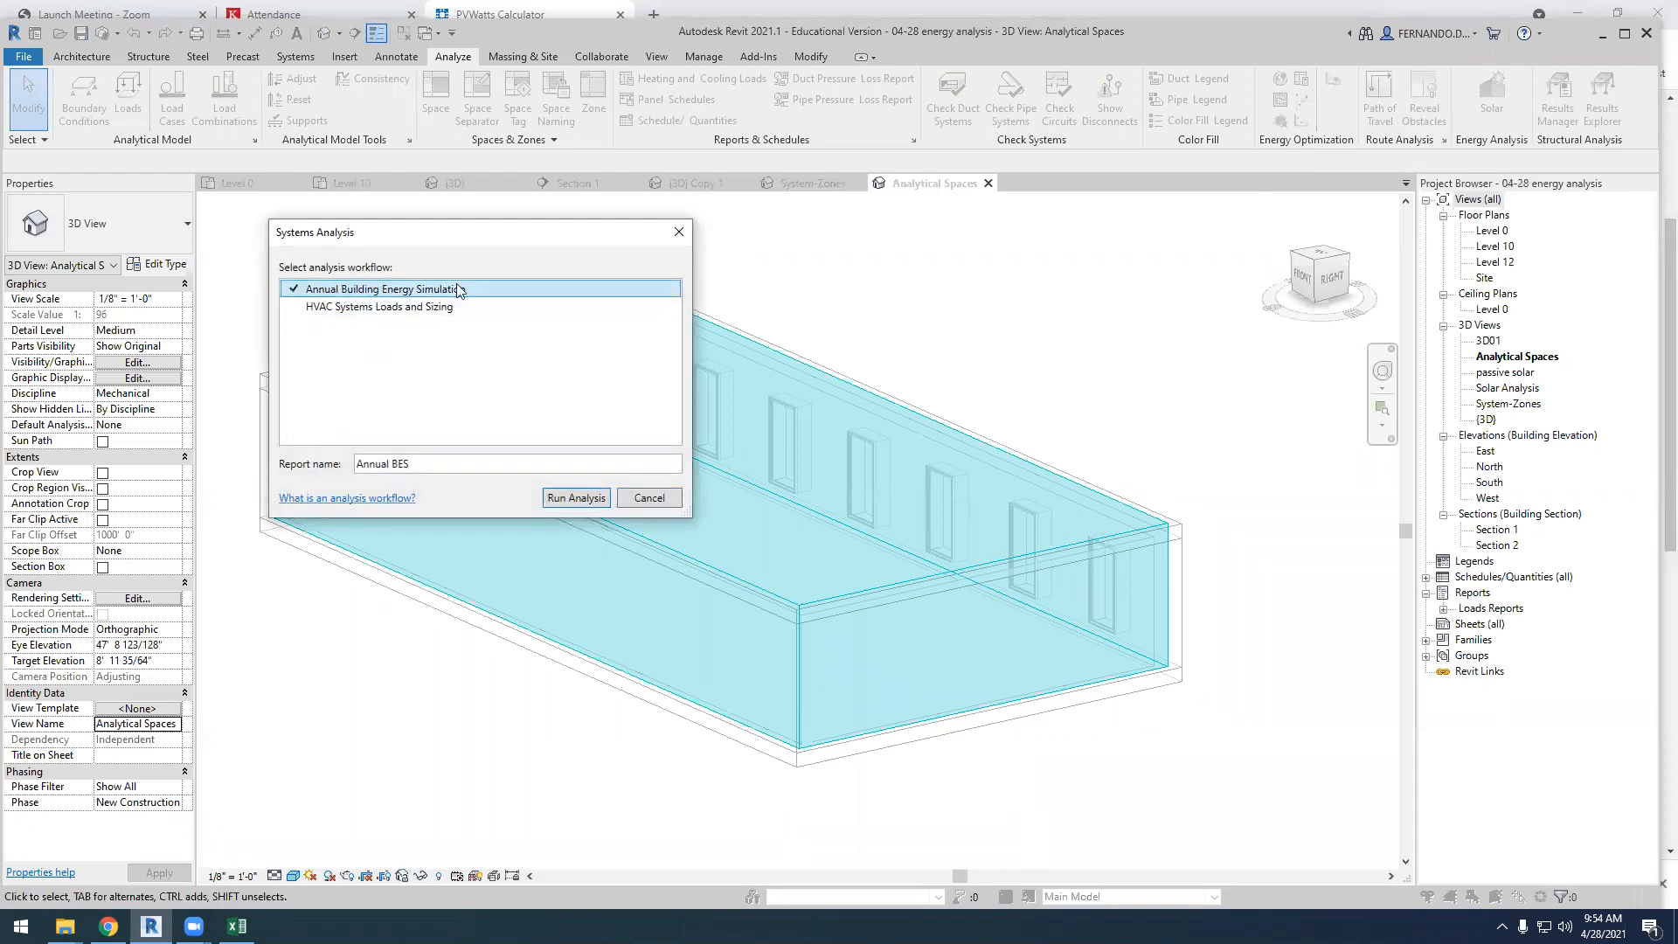
{"action": "left_click", "coordinate": [362, 307]}
{"action": "left_click", "coordinate": [362, 291]}
{"action": "left_click", "coordinate": [578, 497]}
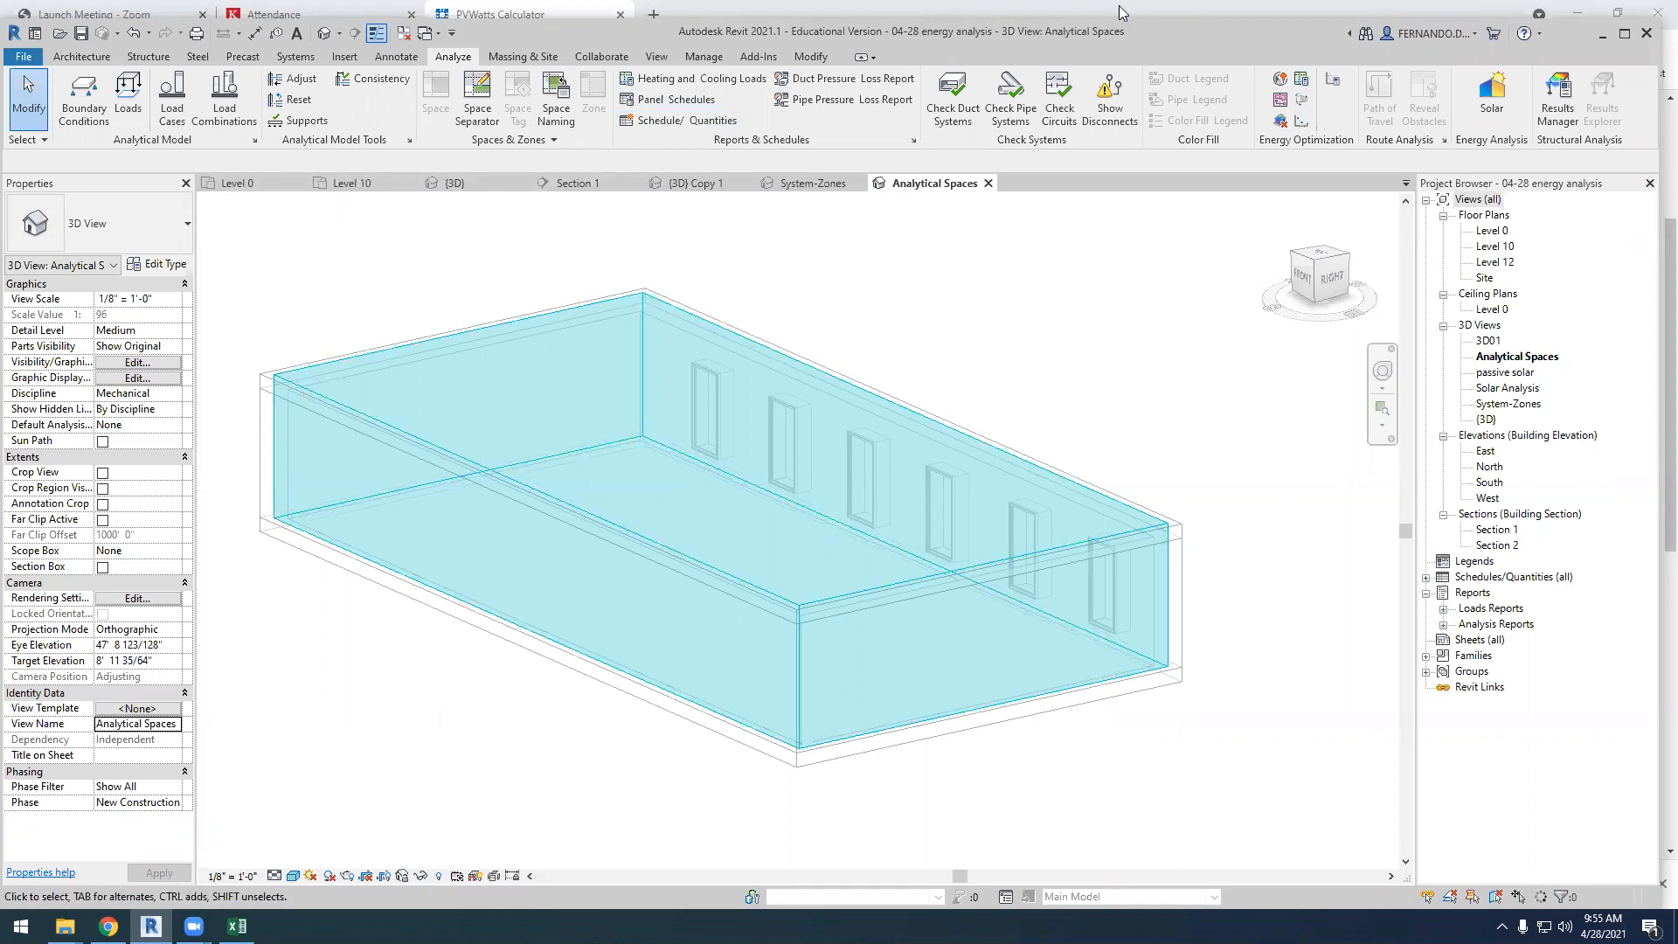
{"action": "double_click", "coordinate": [1205, 30]}
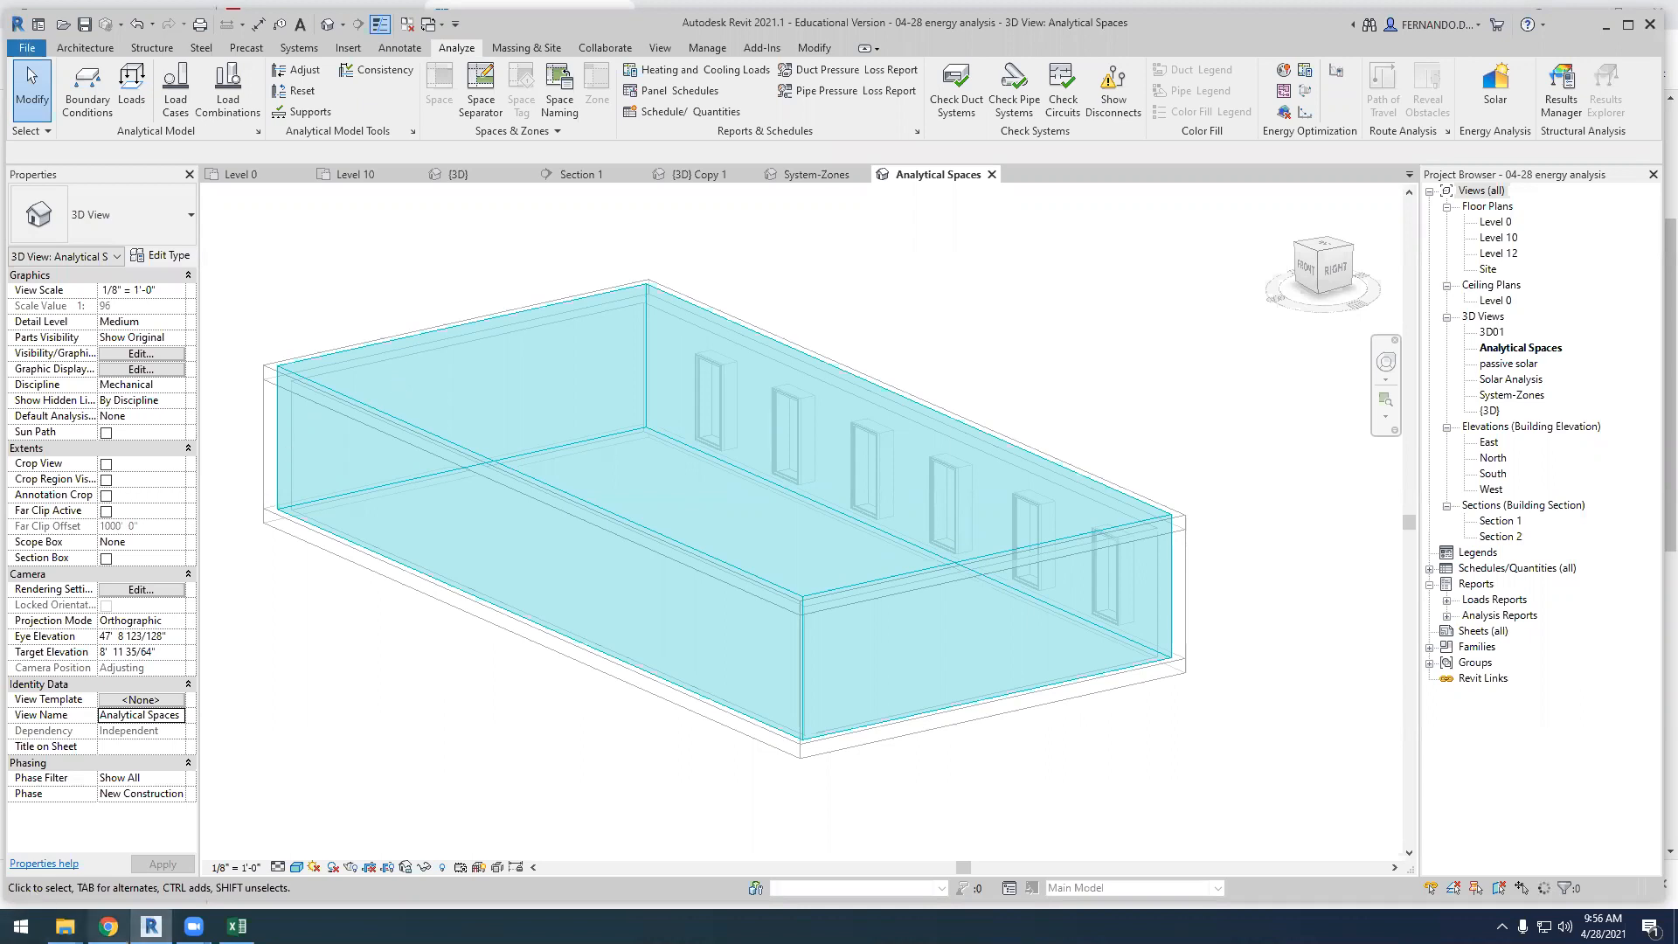
Switch to Chrome and search Google for "rhino energy simulation tool" in a new tab, showing the image results
{"action": "left_click", "coordinate": [108, 926]}
{"action": "left_click", "coordinate": [654, 14]}
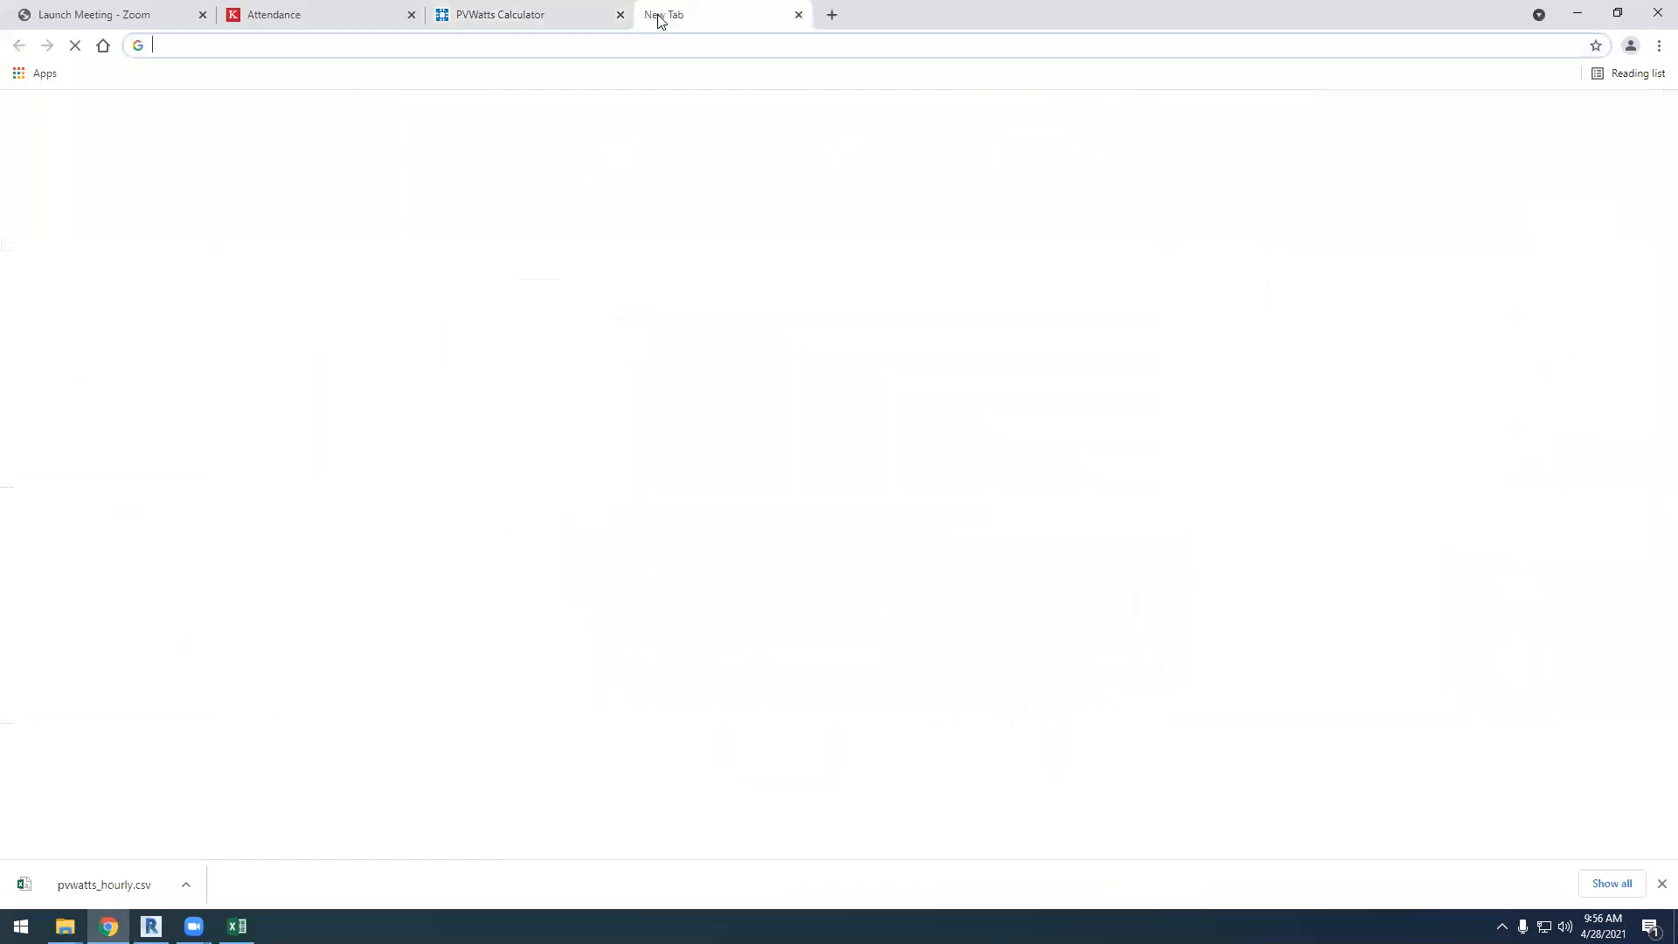
{"action": "type", "text": "rhin"}
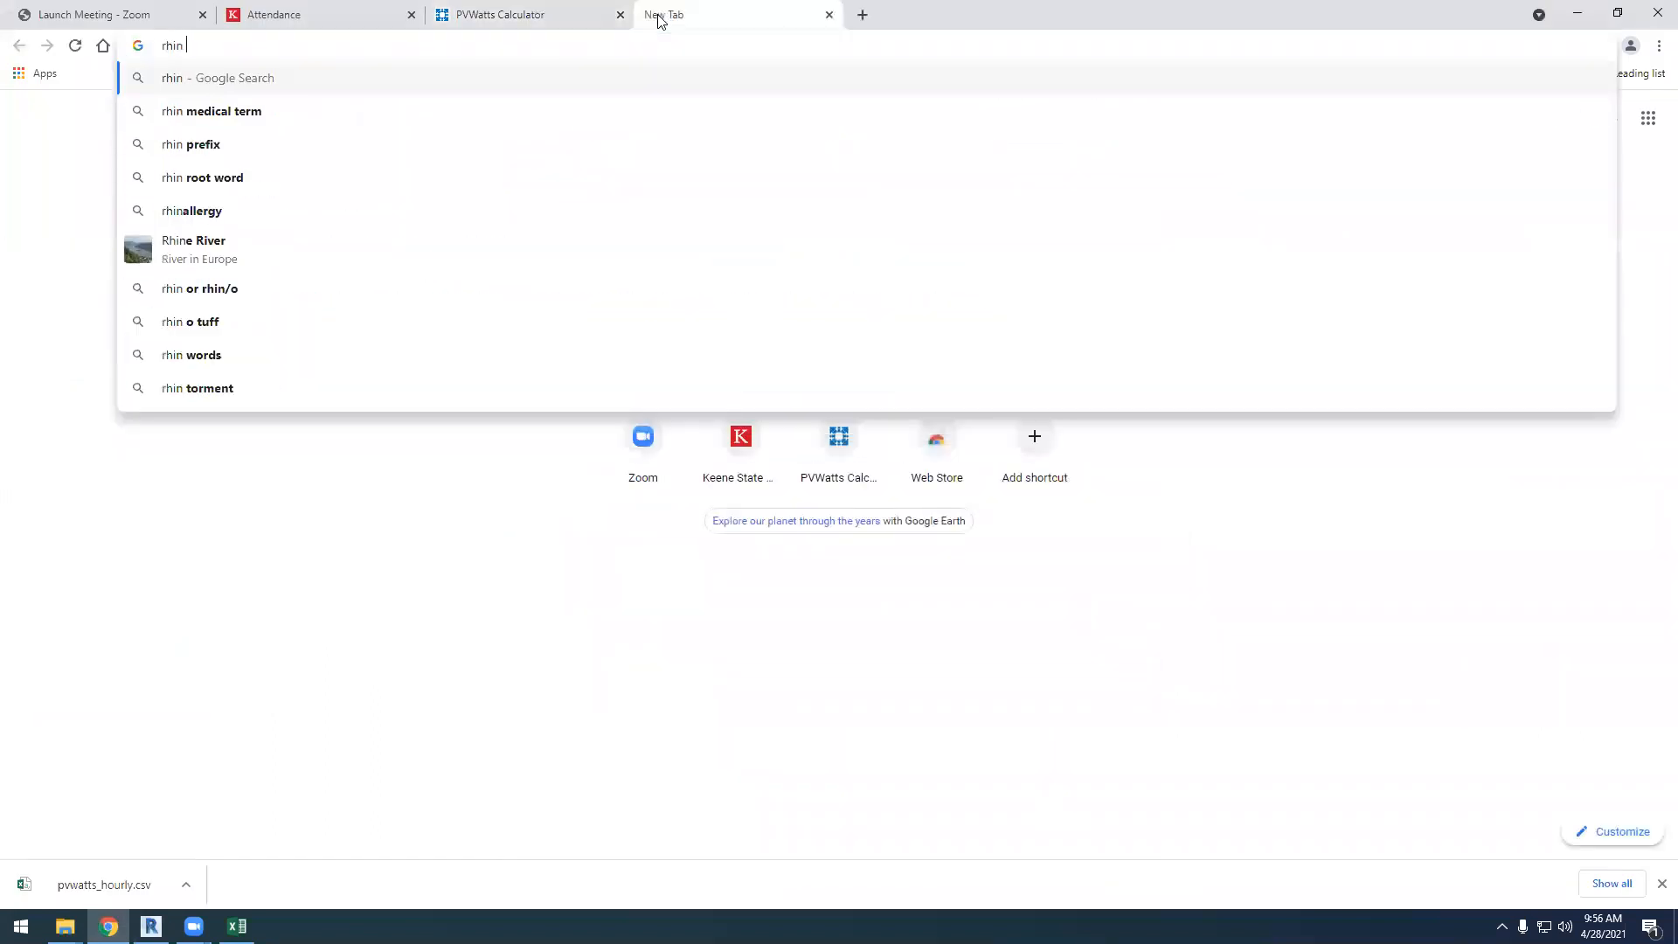
{"action": "type", "text": "o ene"}
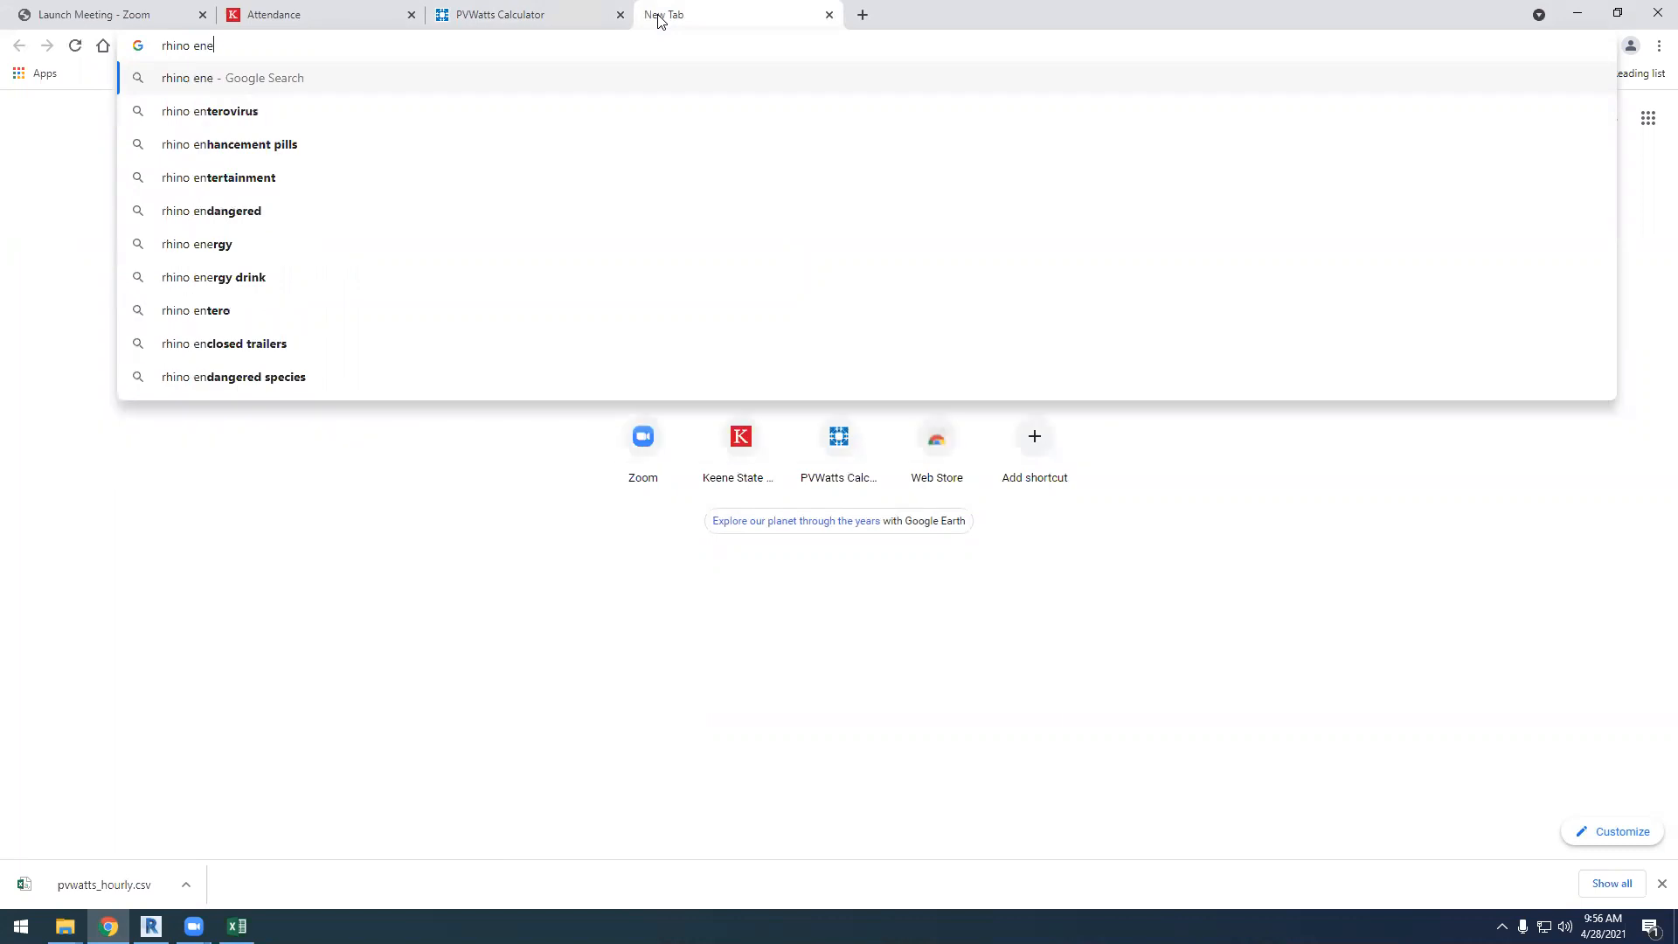
{"action": "type", "text": "rgy si"}
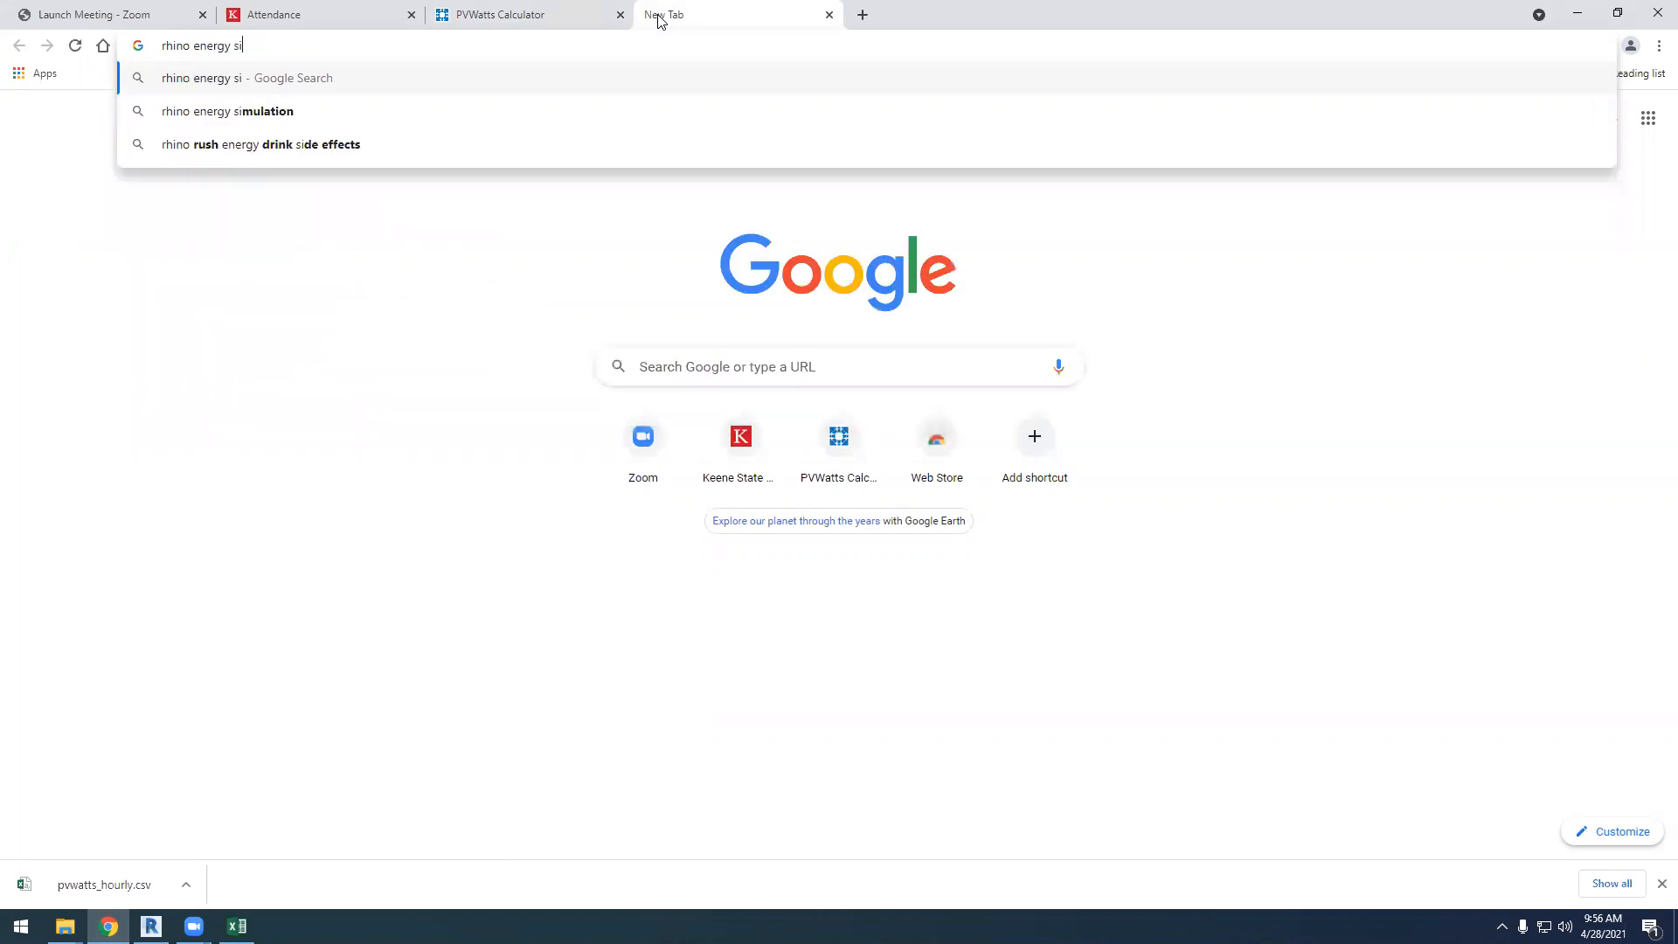
{"action": "type", "text": "mulation tool"}
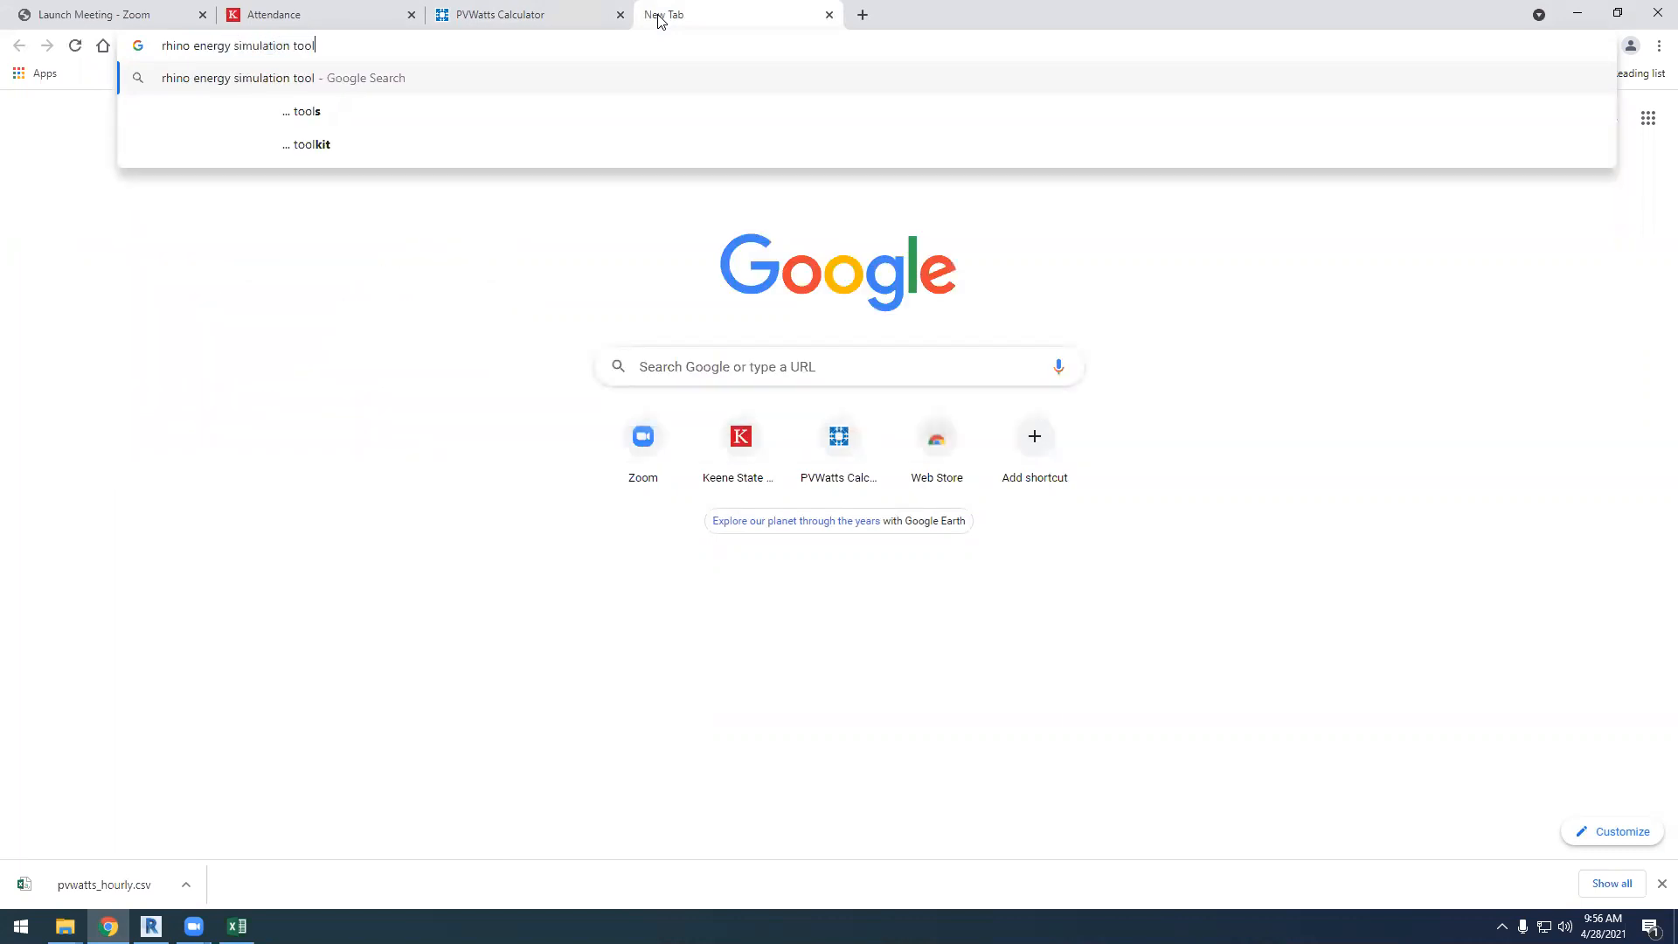
{"action": "key", "text": "Return"}
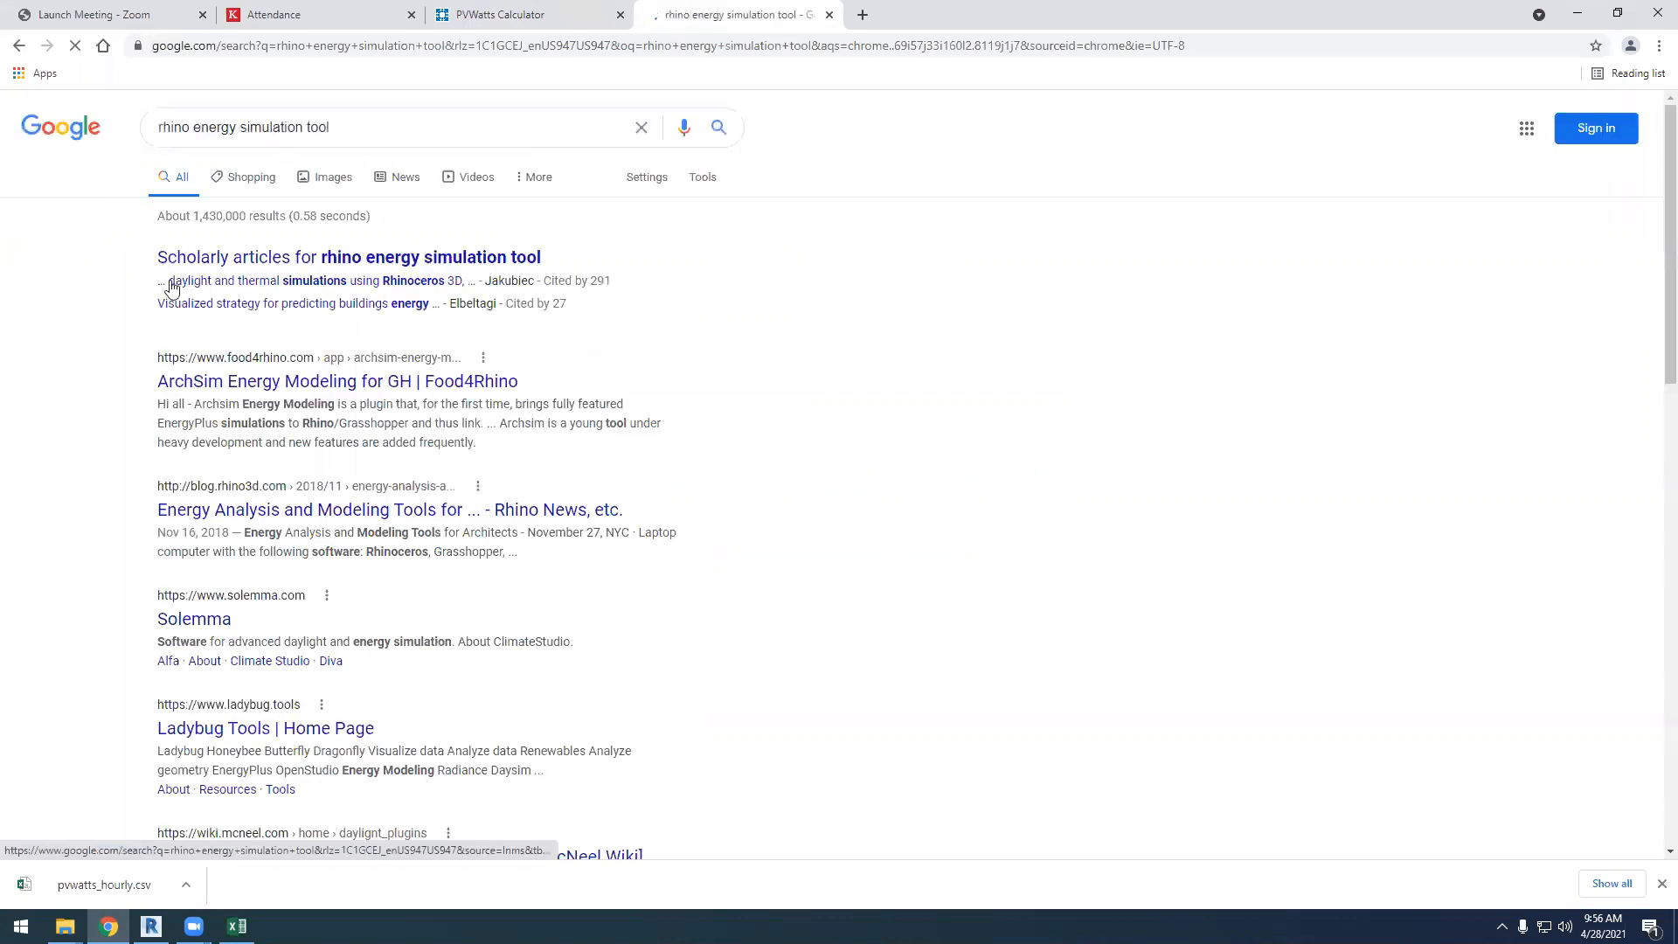
{"action": "left_click", "coordinate": [332, 177]}
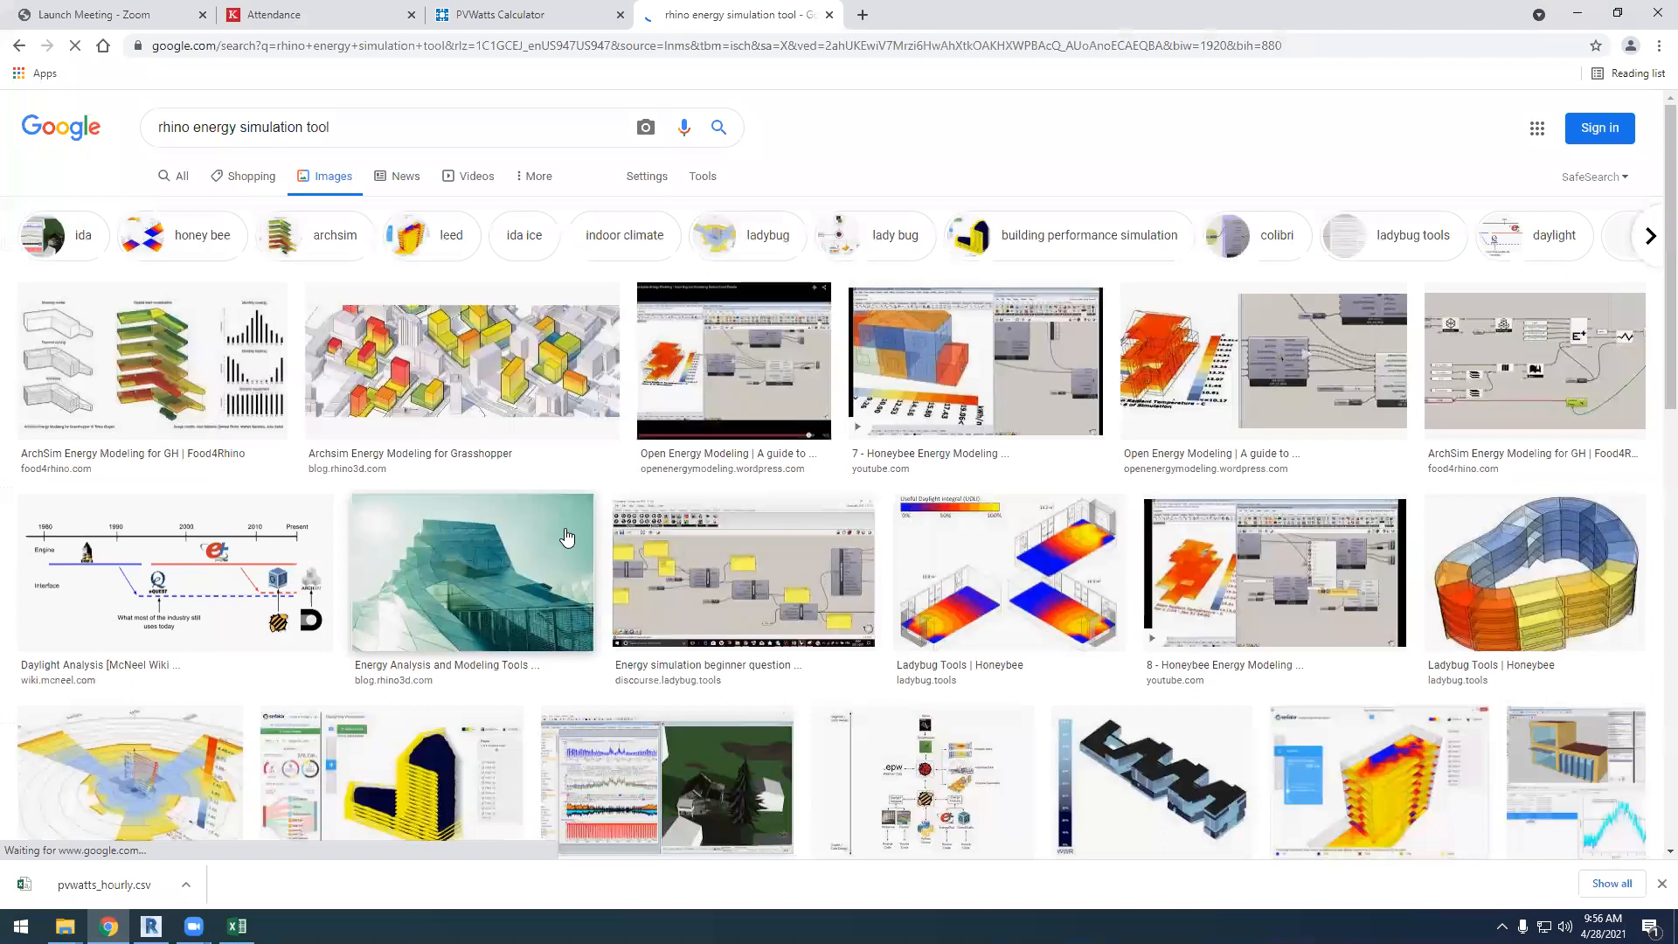
Open the Food4Rhino page for ArchSim Energy Modeling for GH from its image result in a new tab
{"action": "left_click", "coordinate": [179, 378]}
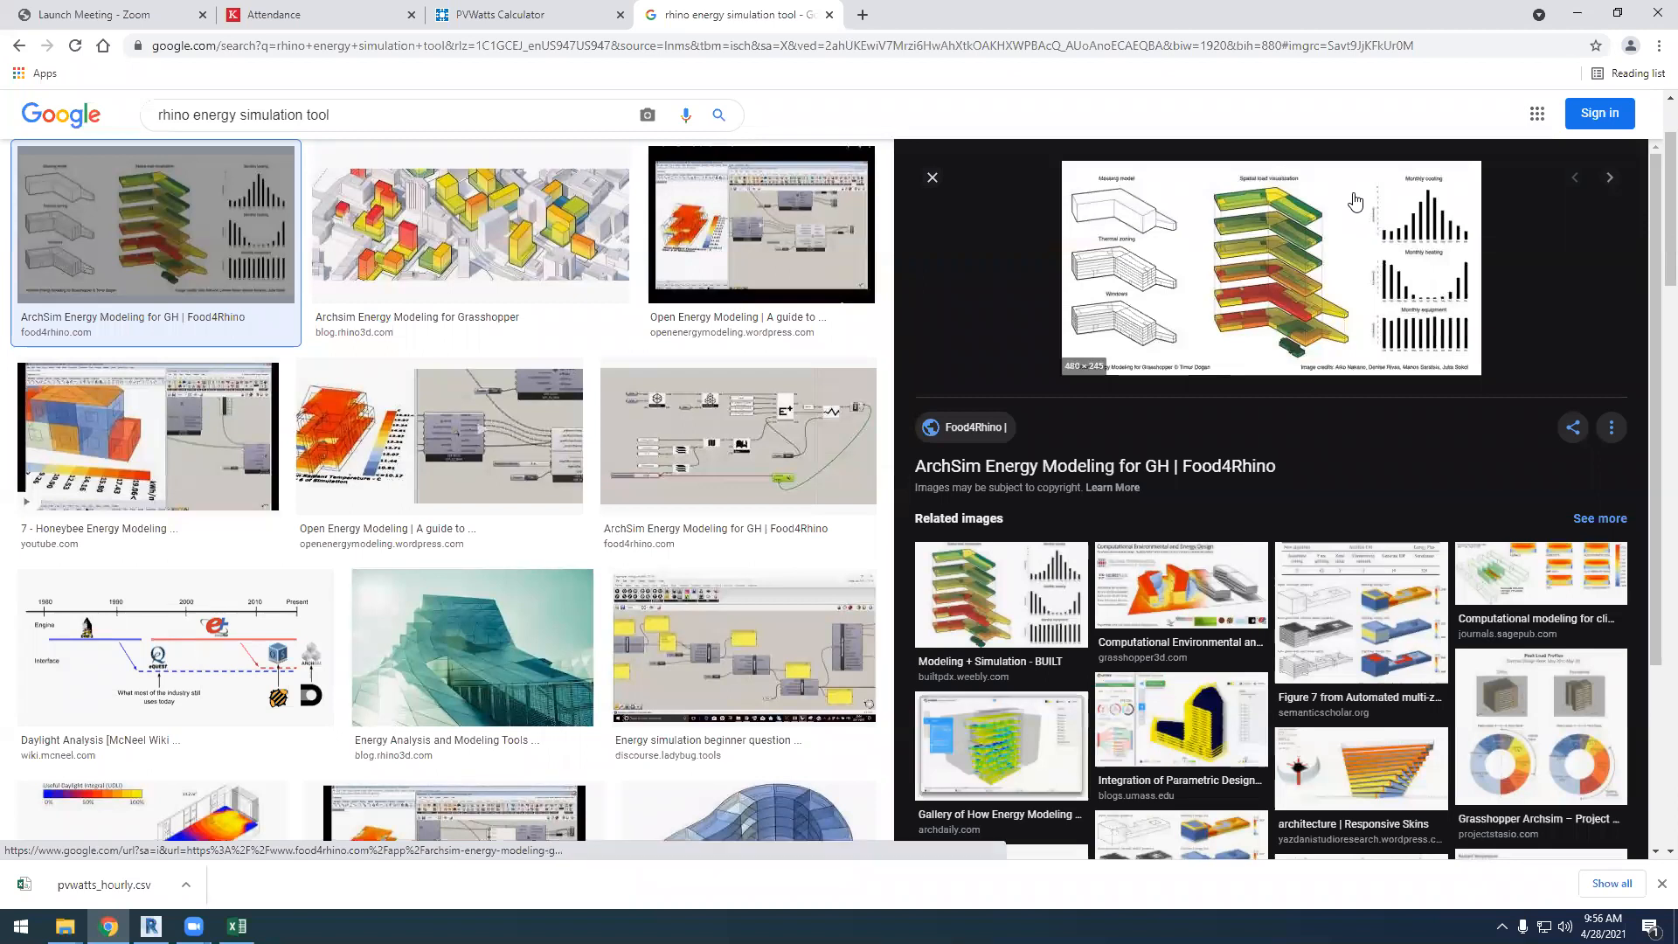
{"action": "right_click", "coordinate": [943, 472]}
{"action": "left_click", "coordinate": [1014, 481]}
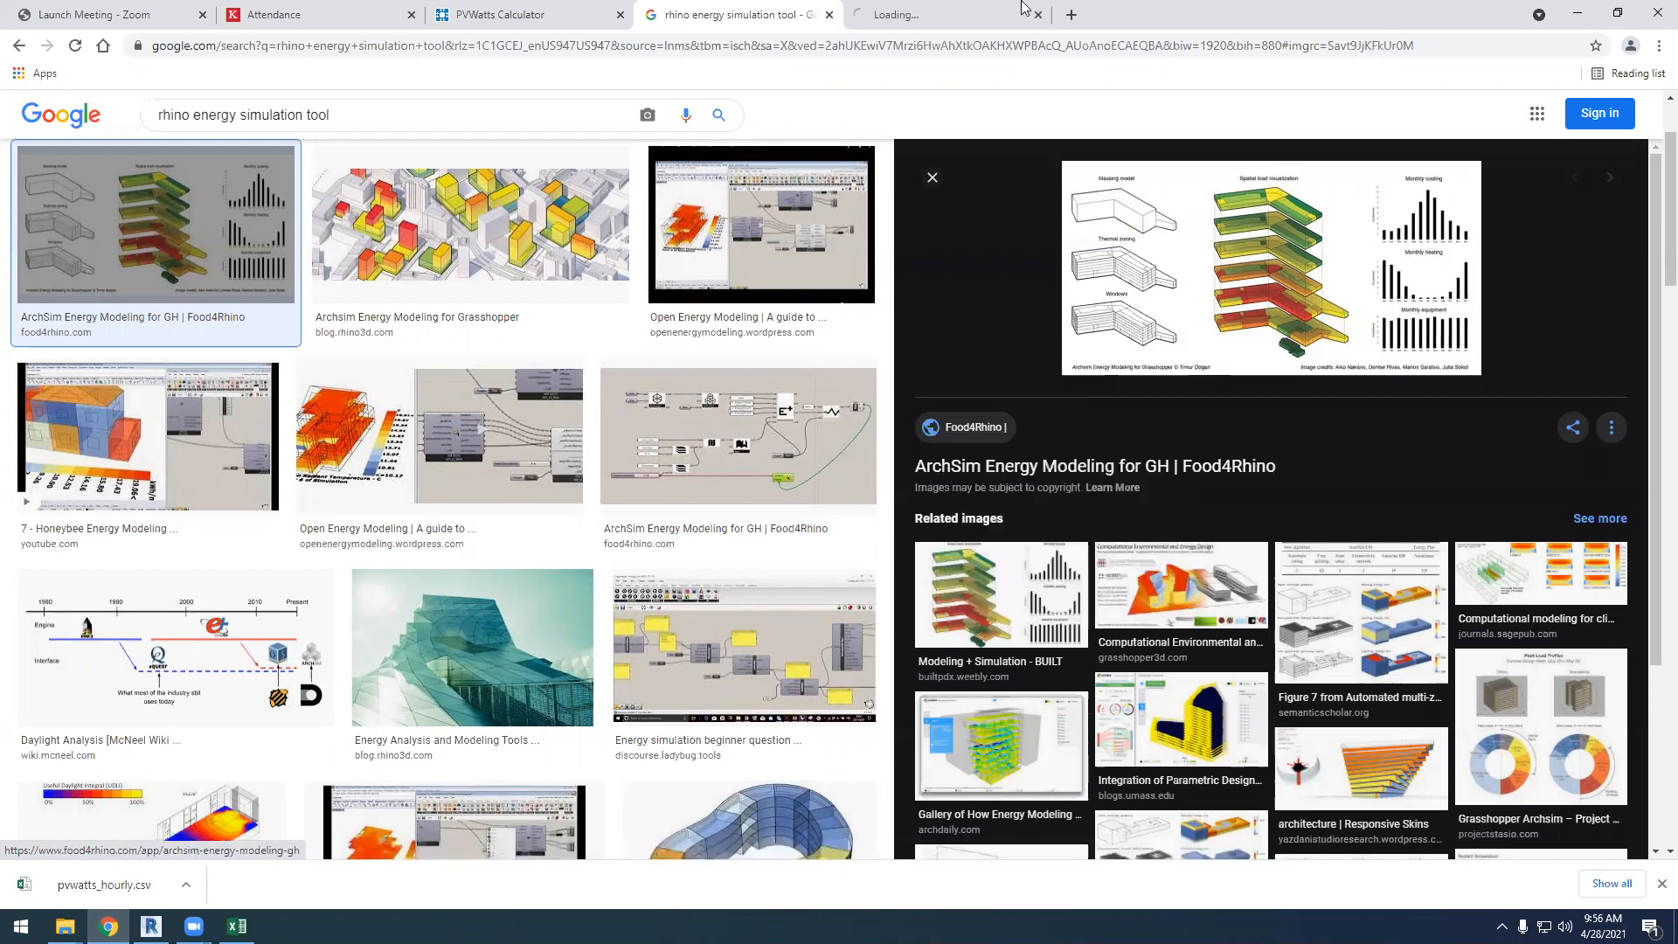
{"action": "left_click", "coordinate": [948, 15]}
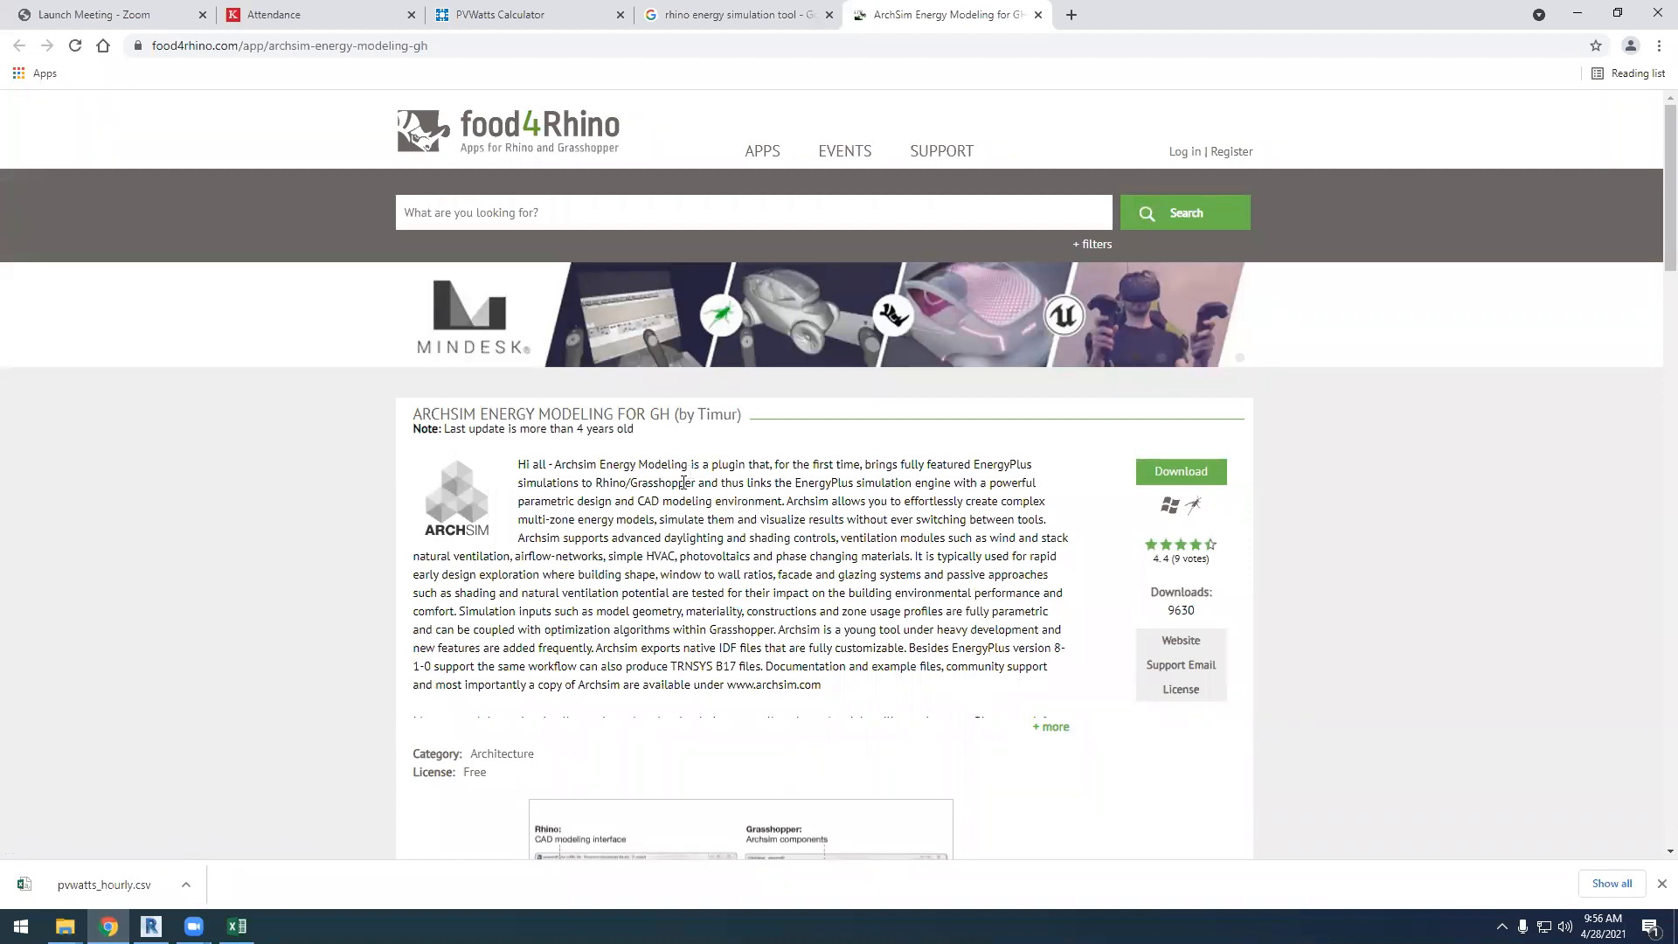
Read through the ArchSim plugin's description and workflow images, highlighting the mention of TRNSYS in the text
{"action": "scroll", "coordinate": [683, 482], "scroll_direction": "down", "scroll_amount": 4}
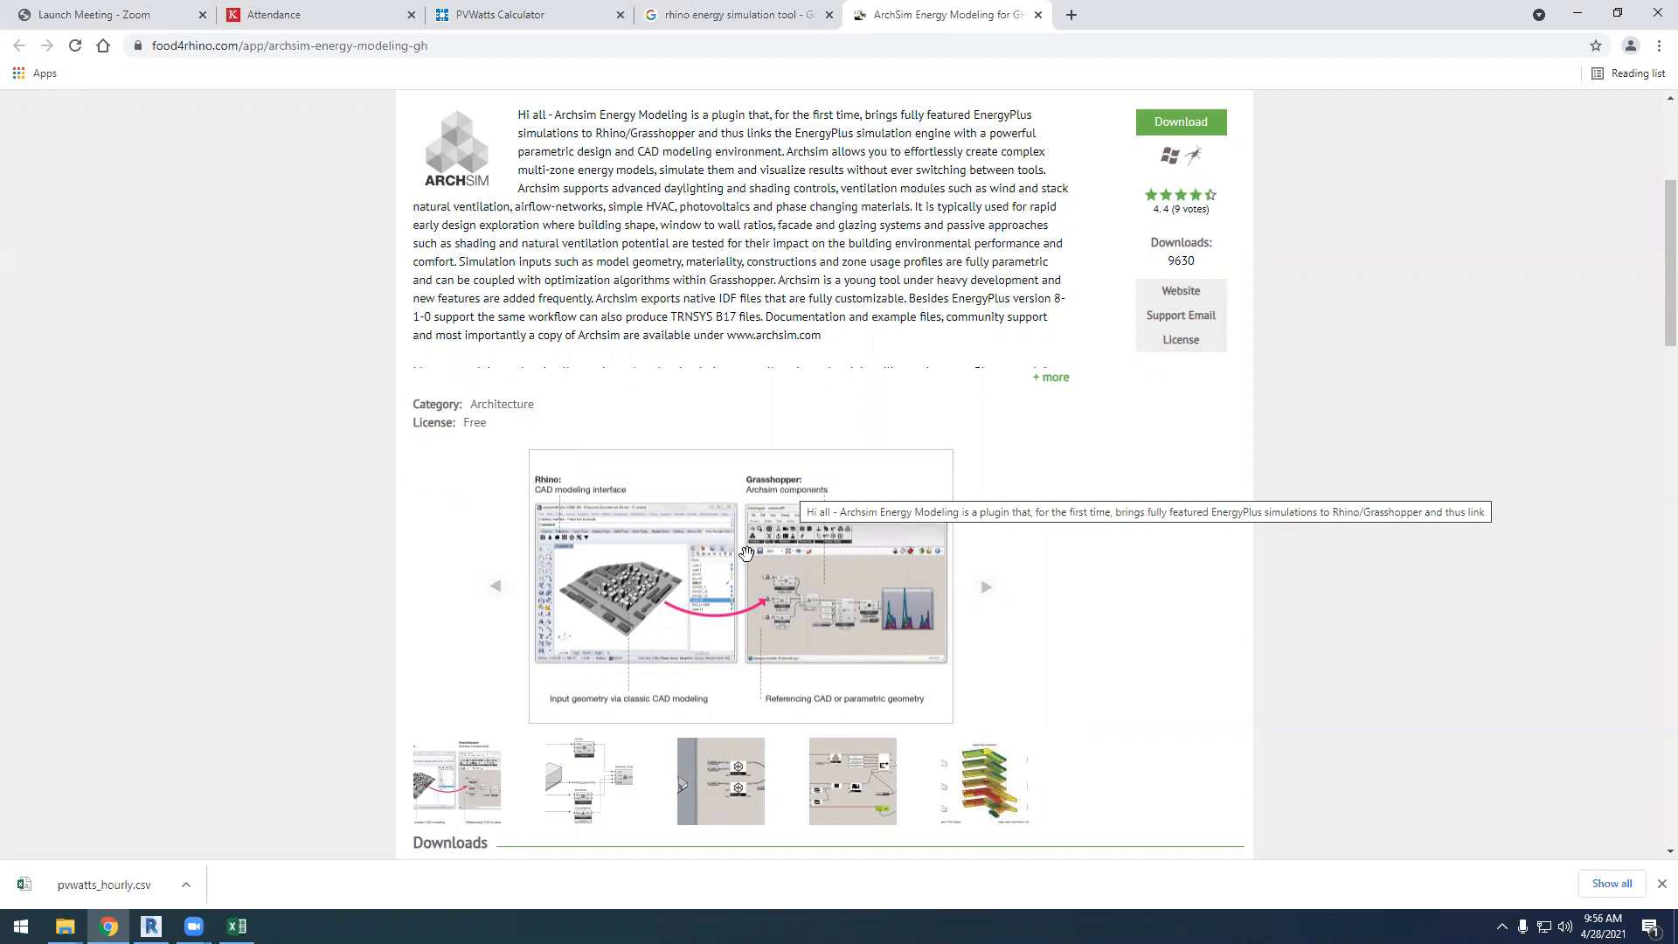
{"action": "scroll", "coordinate": [747, 554], "scroll_direction": "up", "scroll_amount": 4}
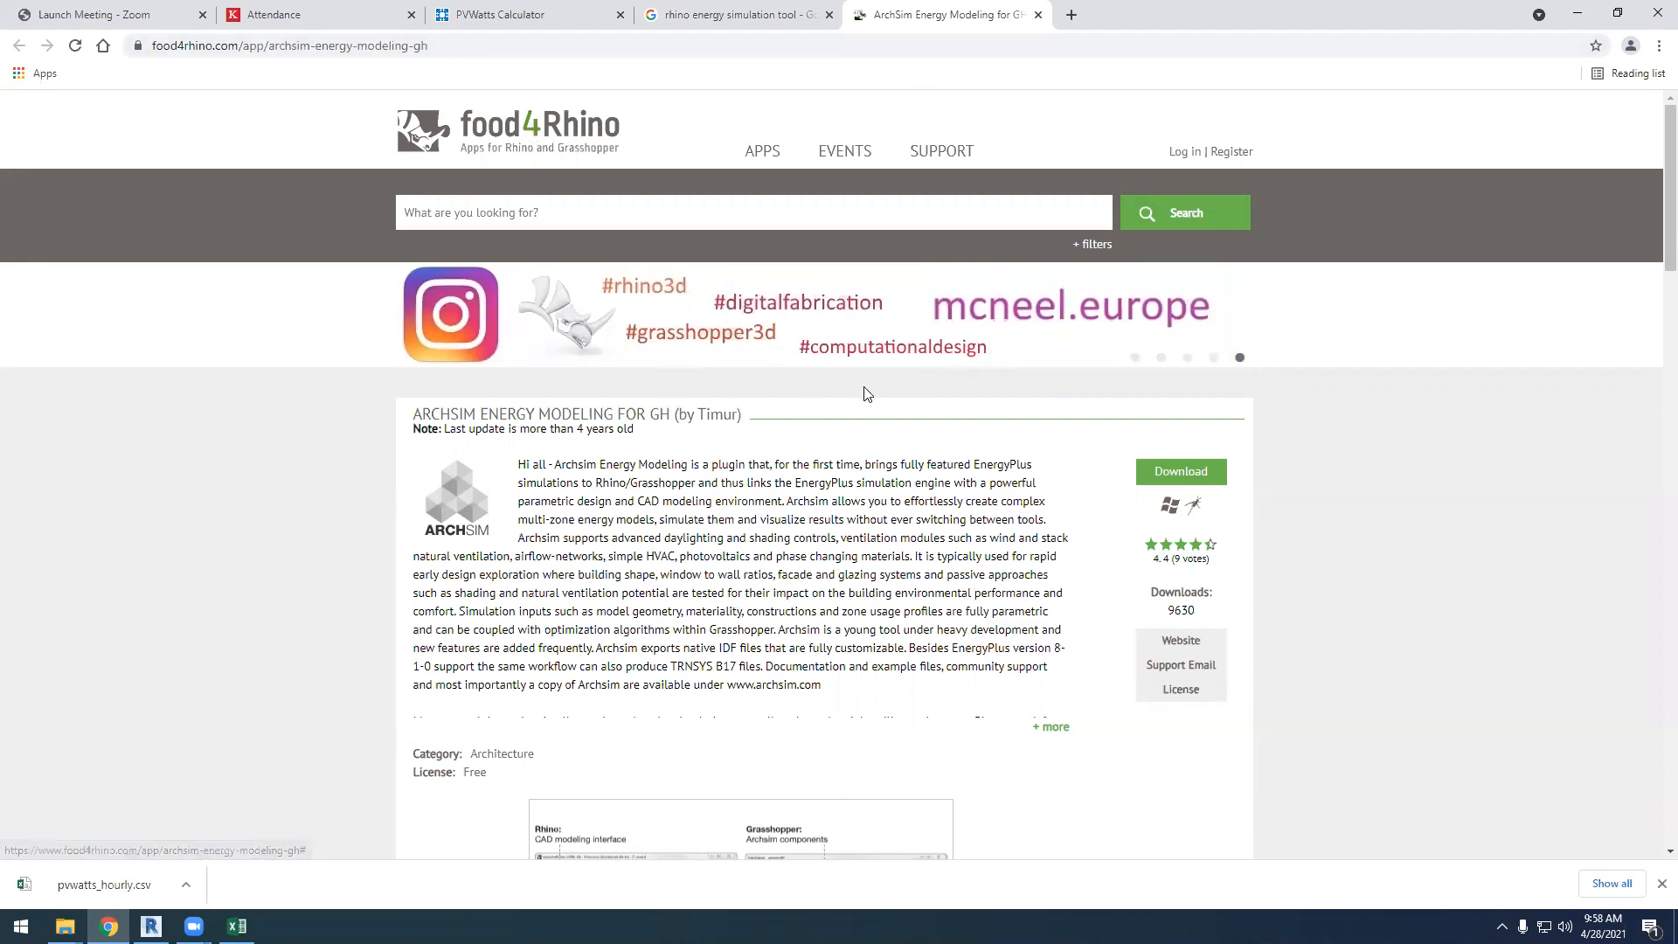
{"action": "scroll", "coordinate": [787, 472], "scroll_direction": "down", "scroll_amount": 1}
{"action": "scroll", "coordinate": [786, 472], "scroll_direction": "down", "scroll_amount": 1}
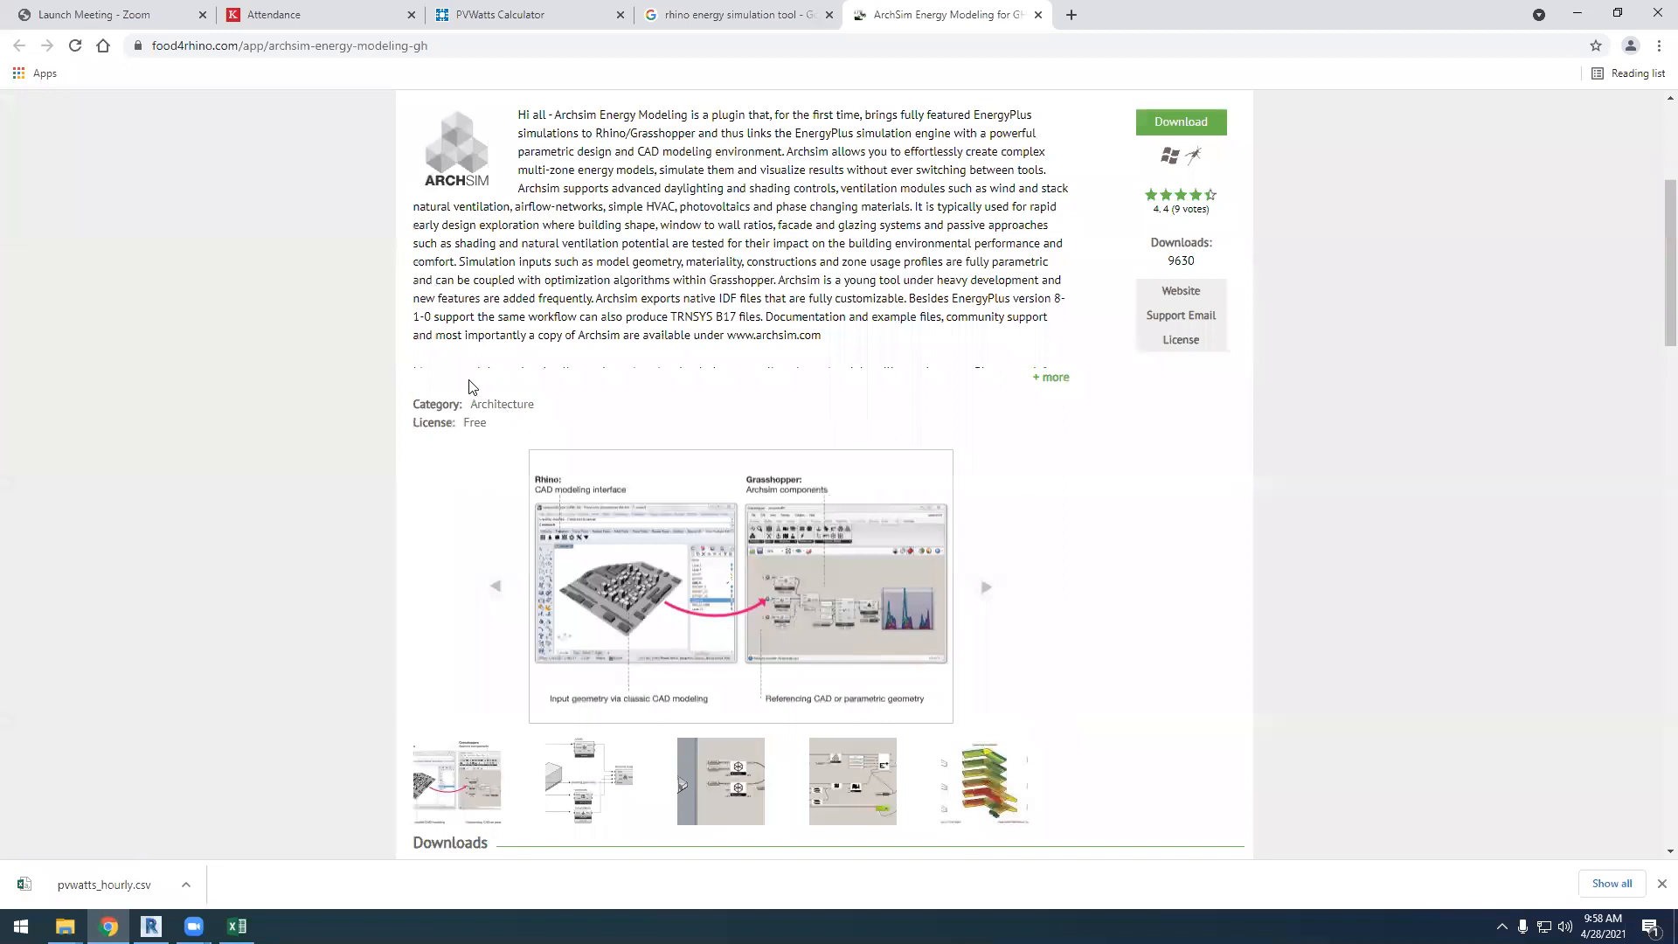
{"action": "scroll", "coordinate": [621, 476], "scroll_direction": "down", "scroll_amount": 2}
{"action": "scroll", "coordinate": [642, 473], "scroll_direction": "up", "scroll_amount": 5}
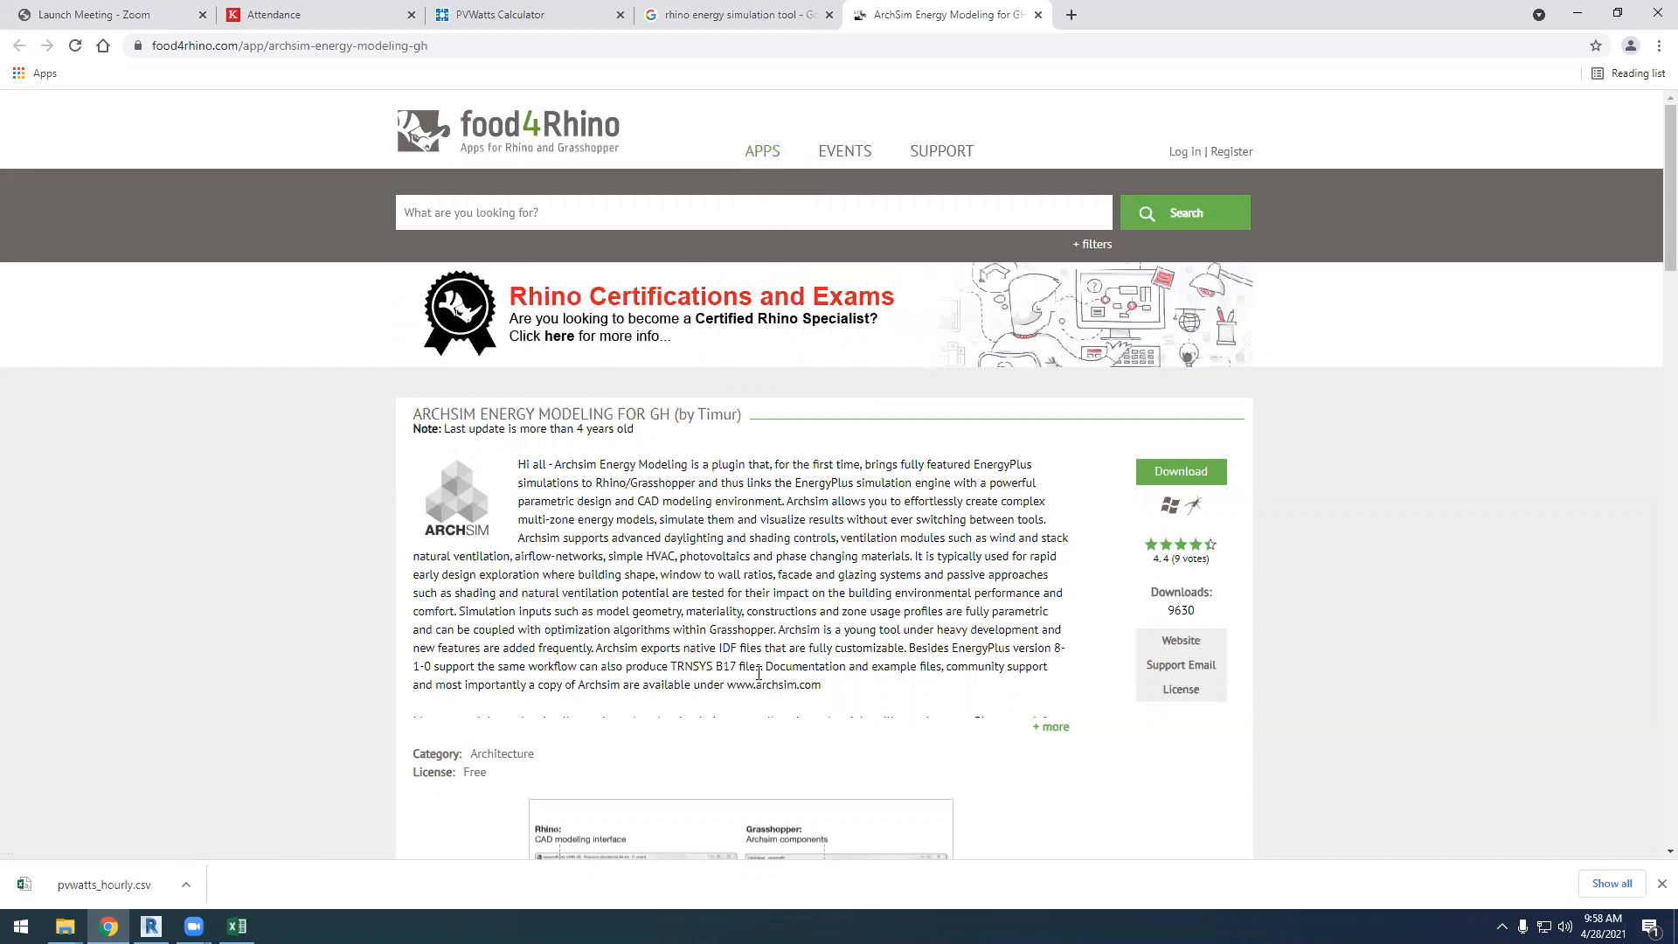
{"action": "scroll", "coordinate": [701, 567], "scroll_direction": "down", "scroll_amount": 1}
{"action": "left_click_drag", "start_coordinate": [670, 579], "coordinate": [737, 579]}
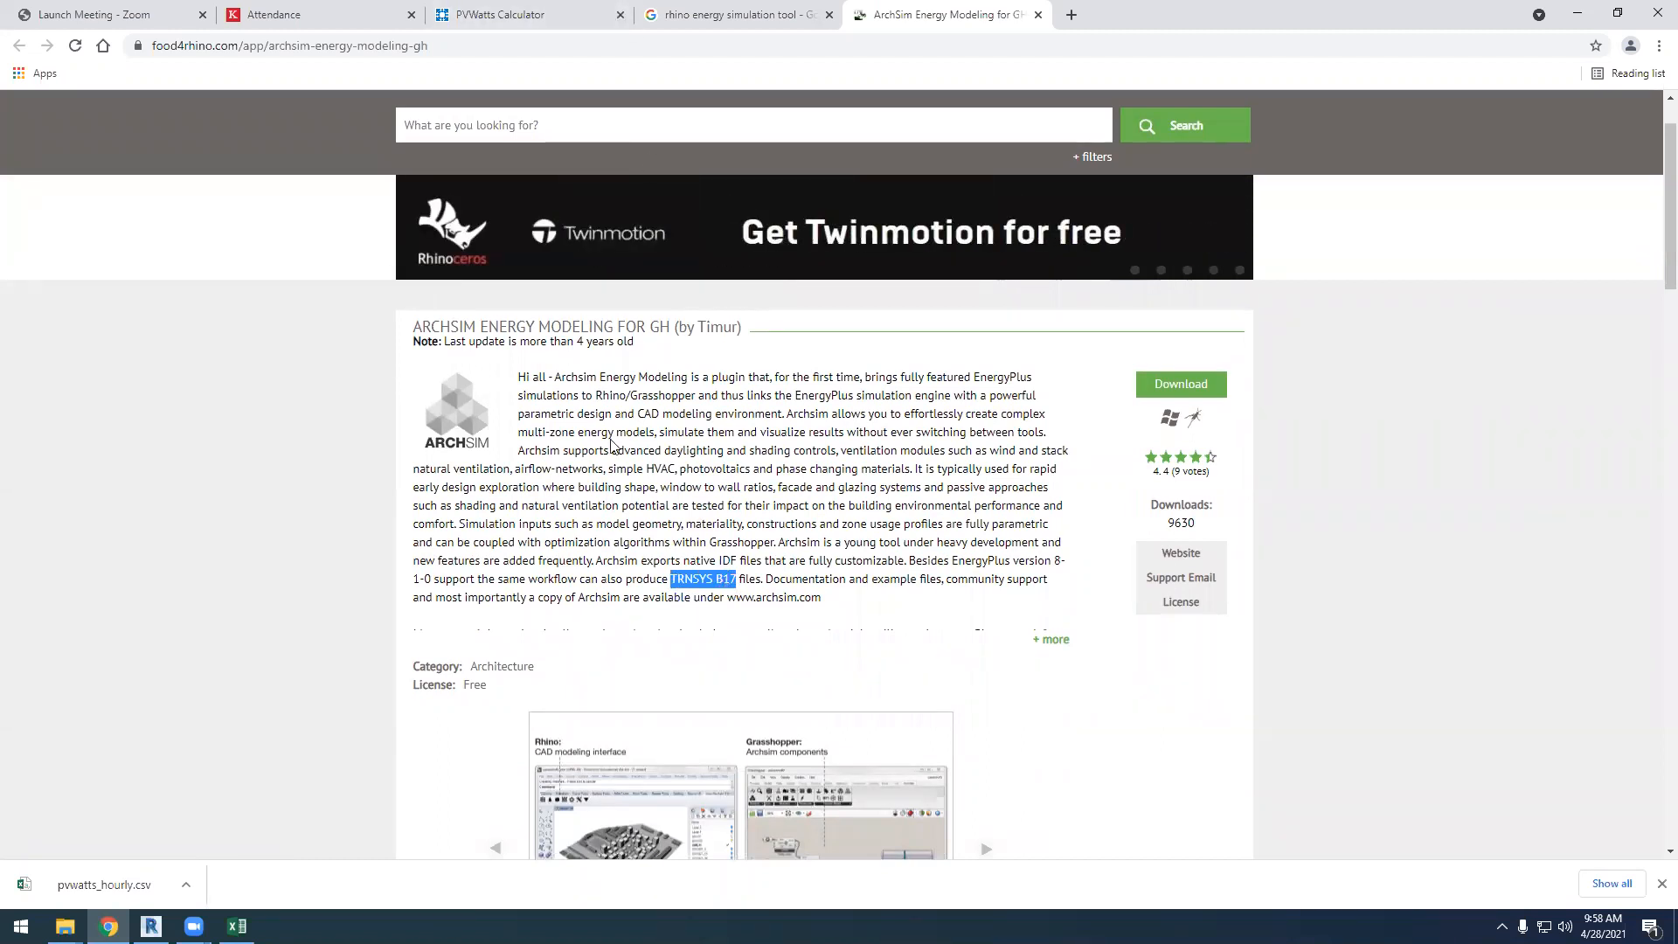
{"action": "left_click", "coordinate": [683, 597]}
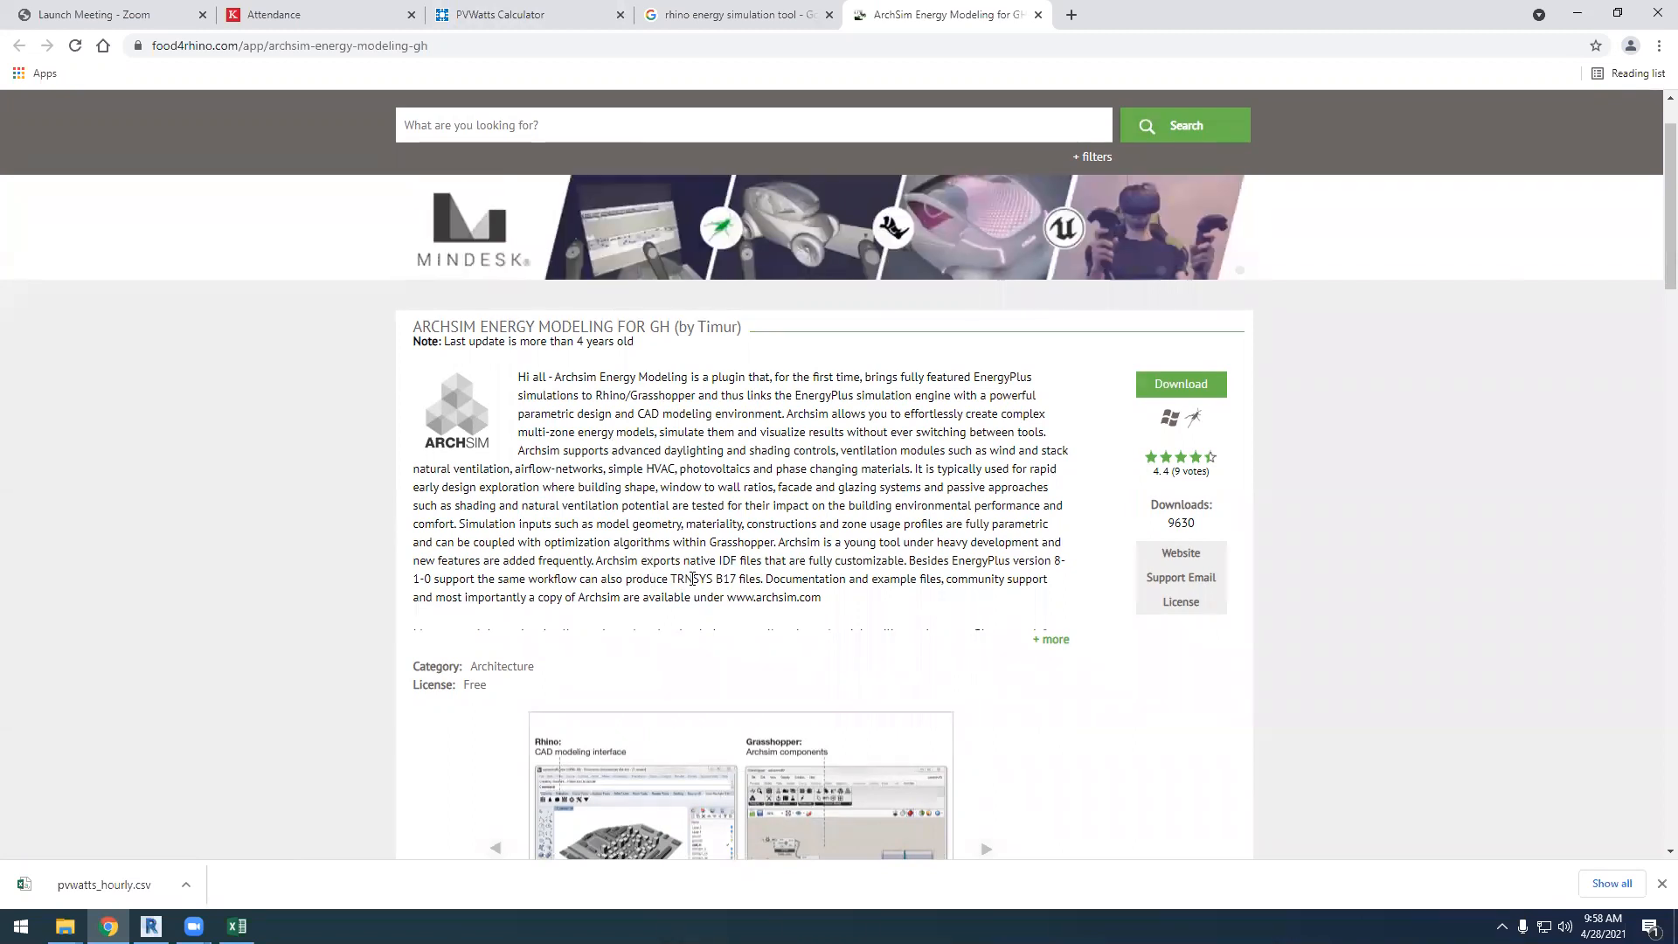
{"action": "left_click_drag", "start_coordinate": [672, 577], "coordinate": [722, 579]}
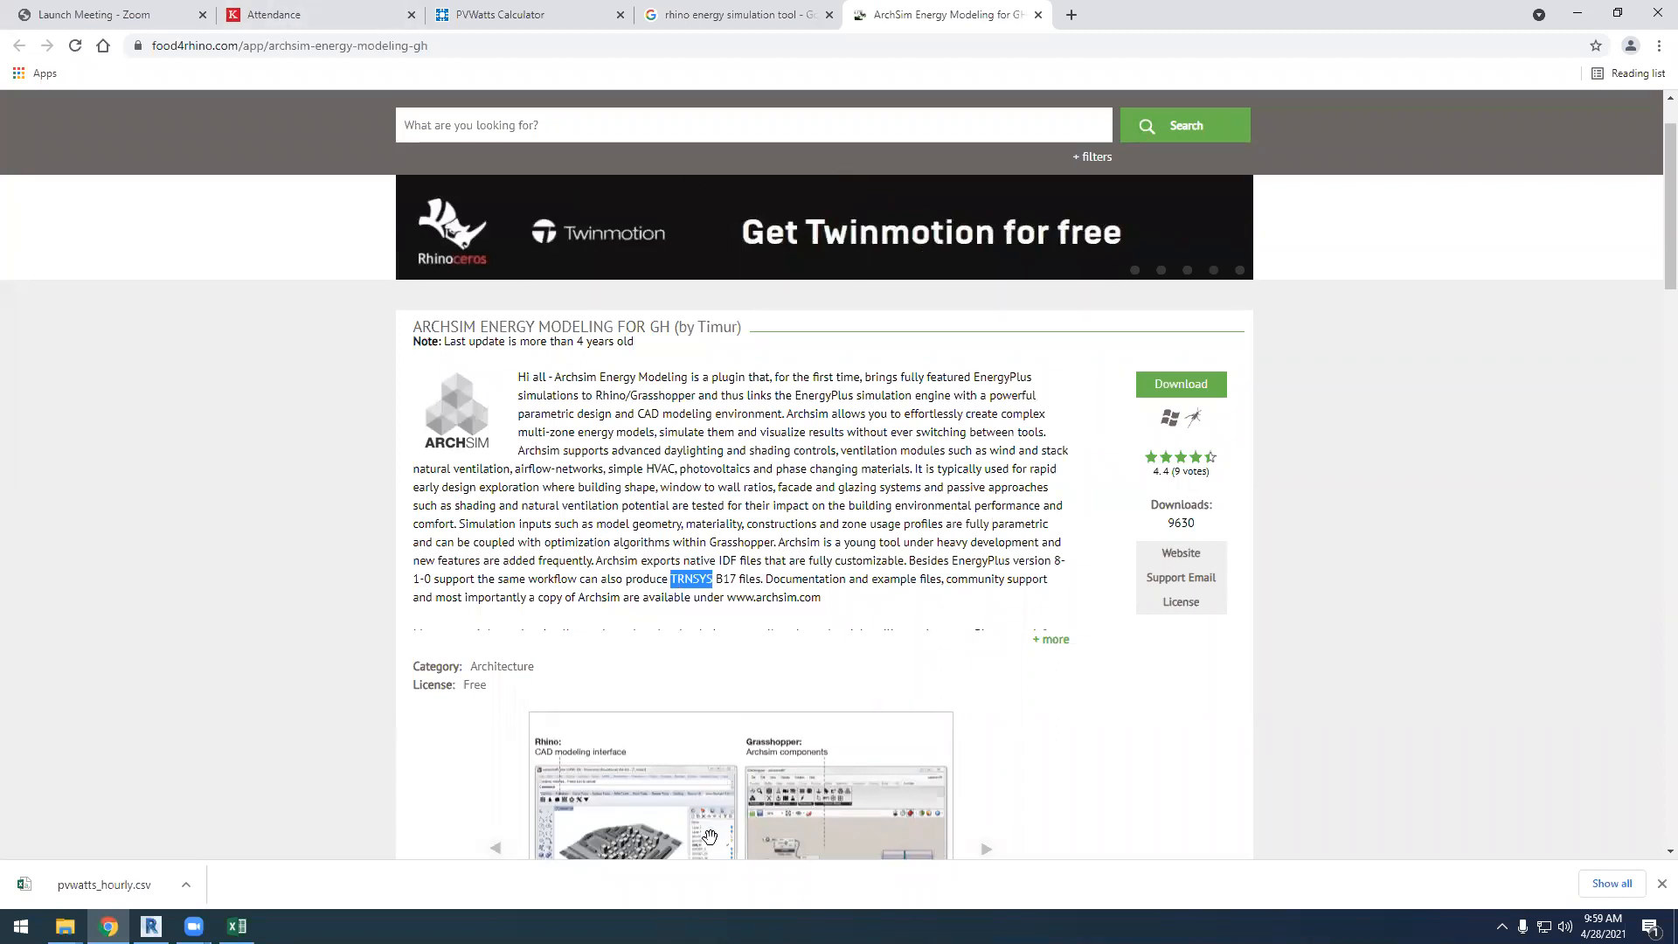
Switch back to Revit, open the Annual BES analysis report and look over its Annual Overview charts
{"action": "left_click", "coordinate": [150, 926]}
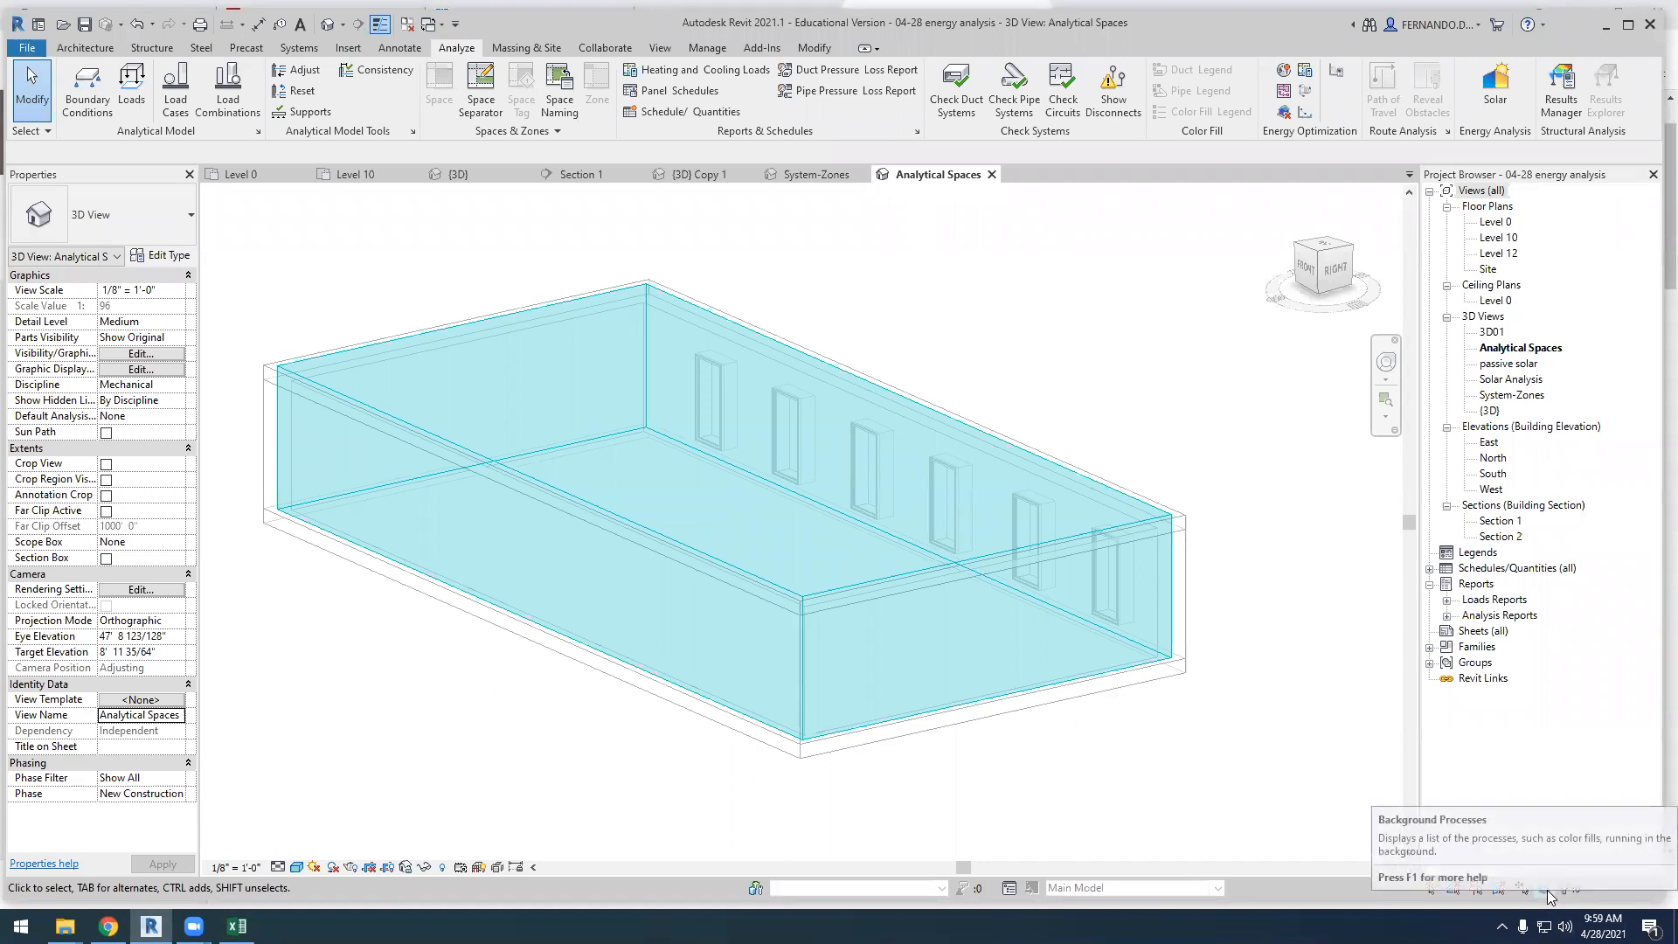
{"action": "left_click", "coordinate": [1448, 618]}
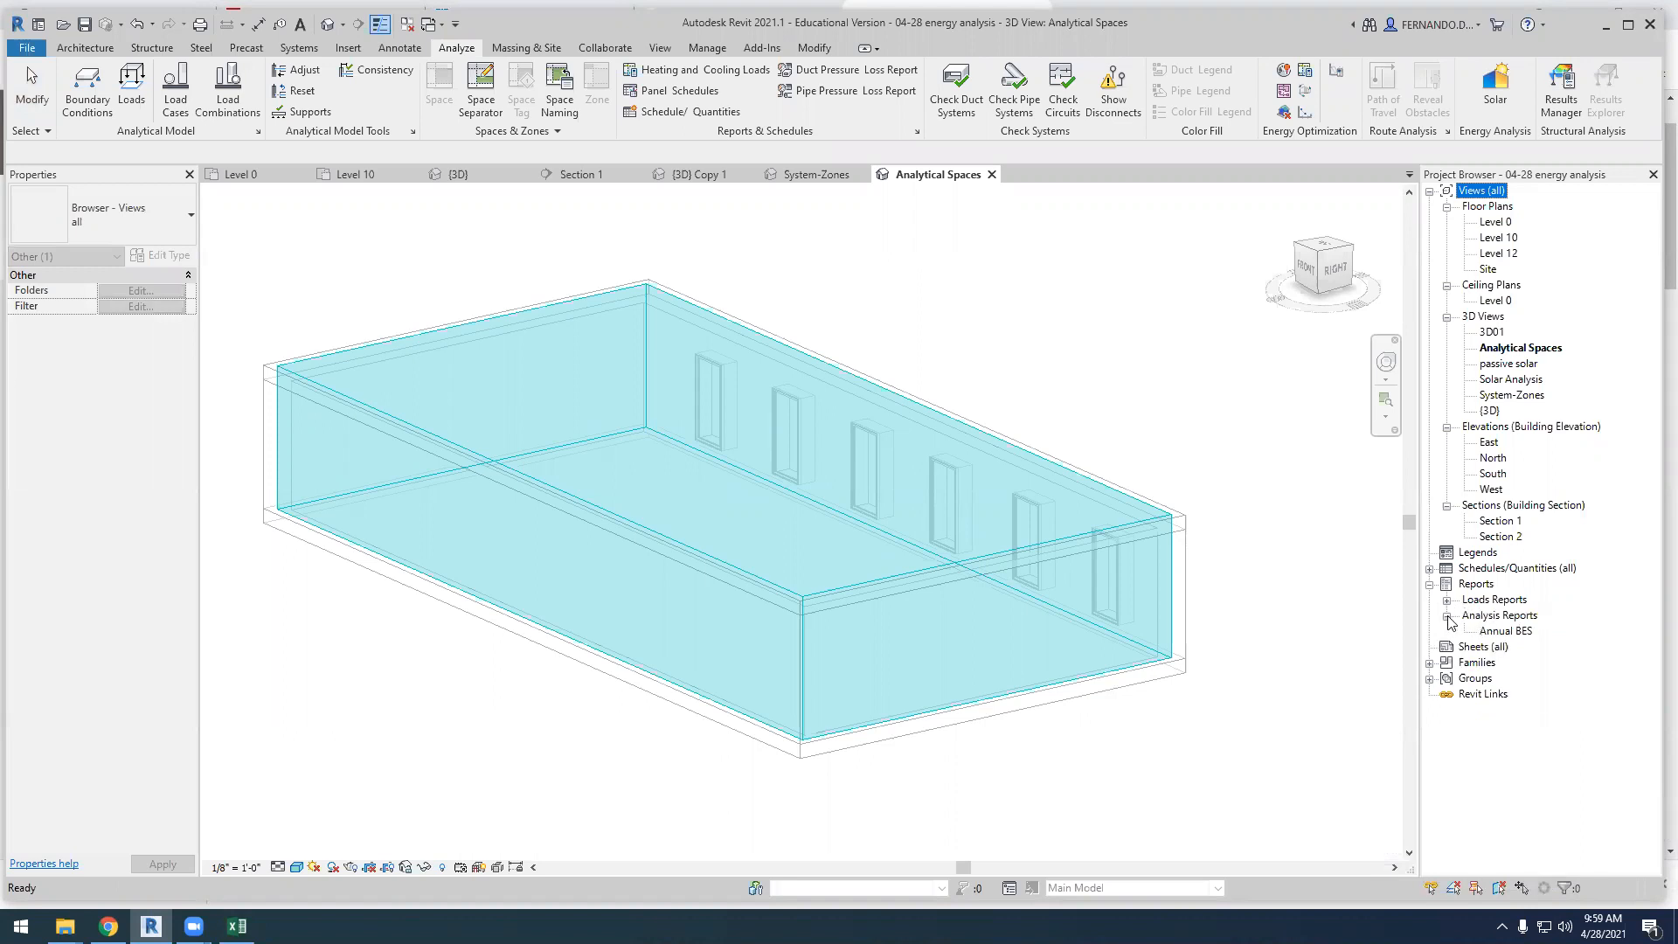
{"action": "double_click", "coordinate": [1507, 631]}
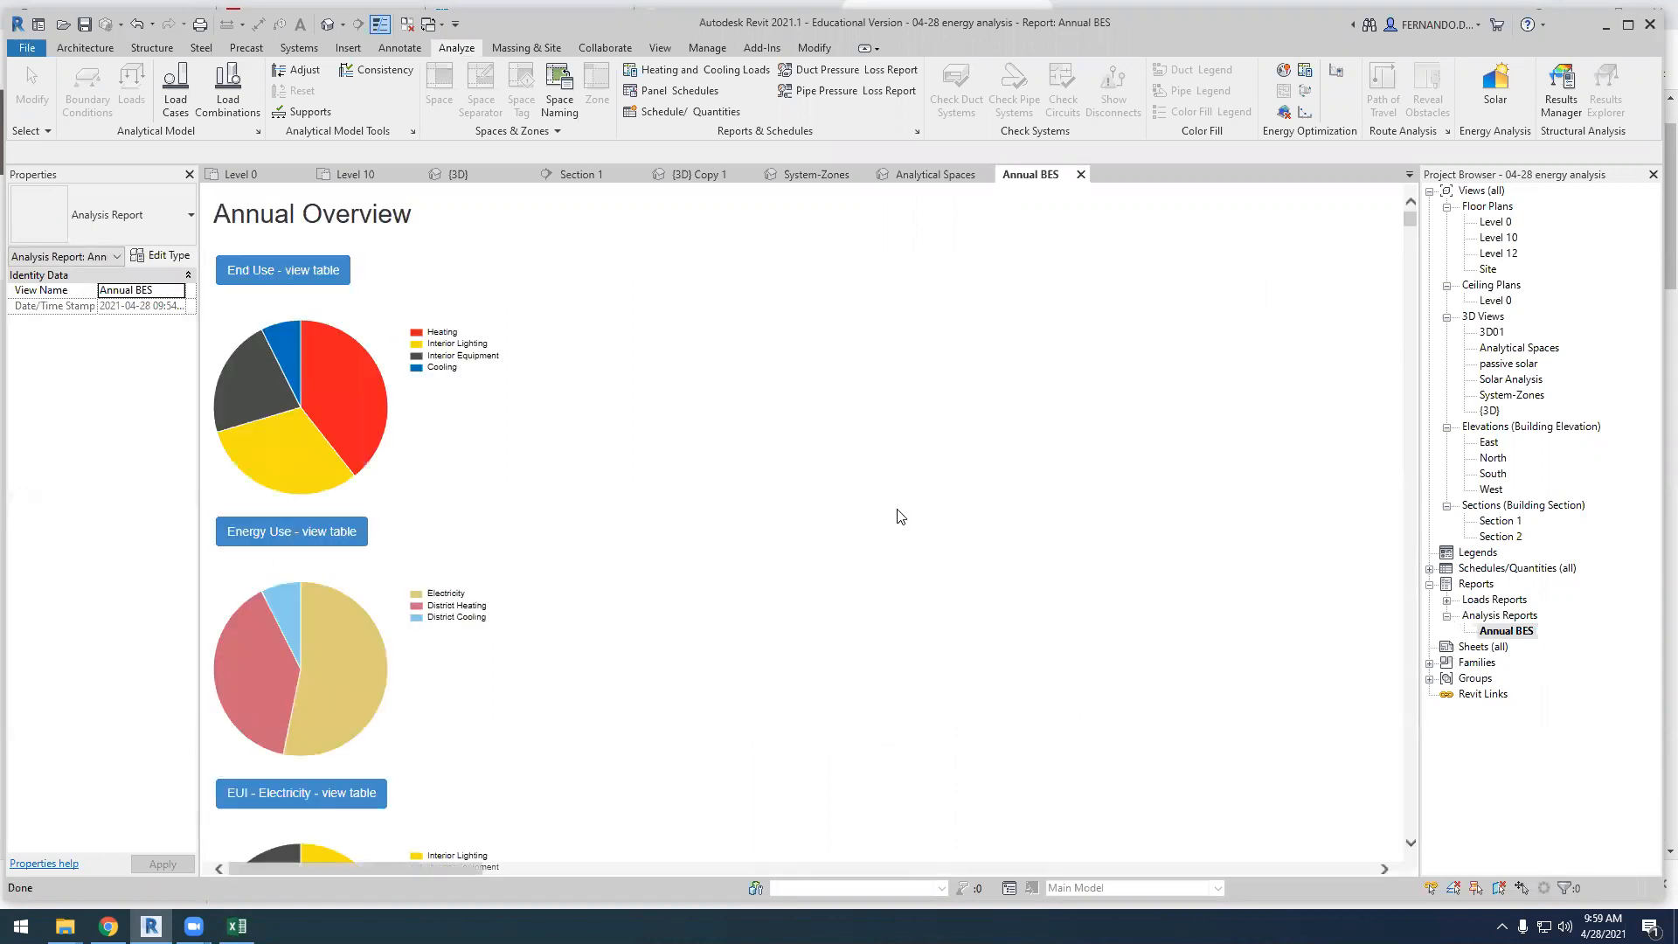
{"action": "scroll", "coordinate": [349, 411], "scroll_direction": "down", "scroll_amount": 1}
{"action": "scroll", "coordinate": [315, 395], "scroll_direction": "up", "scroll_amount": 1}
{"action": "scroll", "coordinate": [362, 430], "scroll_direction": "down", "scroll_amount": 1}
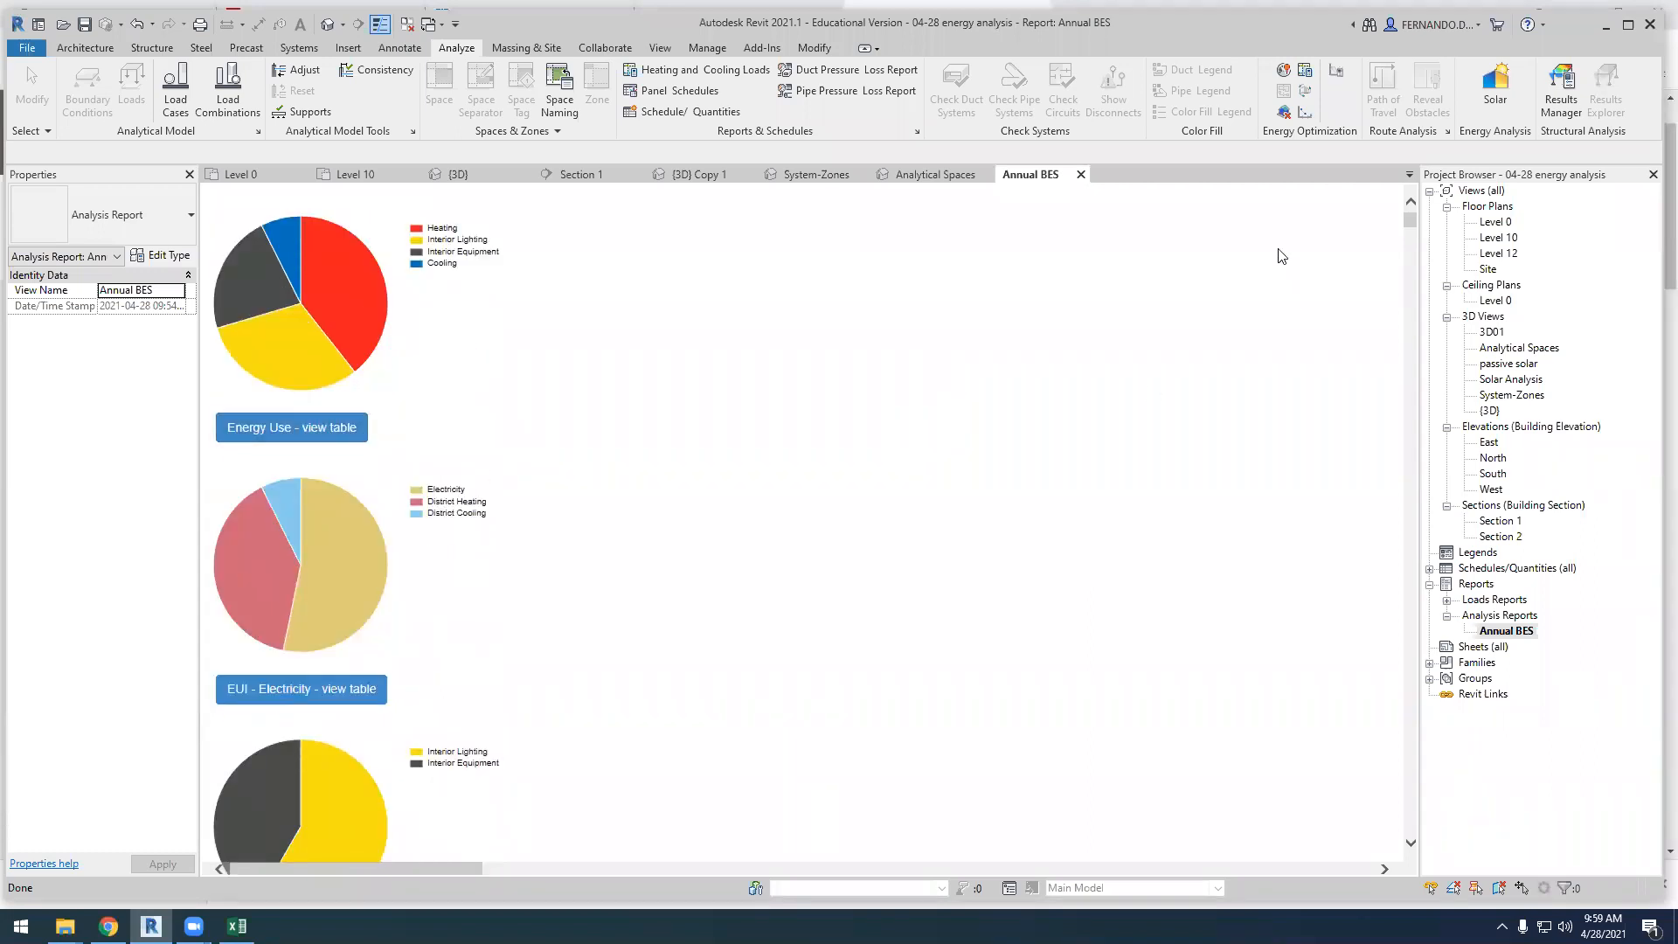
Examine the cost tables at the end of the Annual BES report, covering Present Value by Category and Present Value by Year
{"action": "left_click_drag", "start_coordinate": [1411, 230], "coordinate": [1413, 830]}
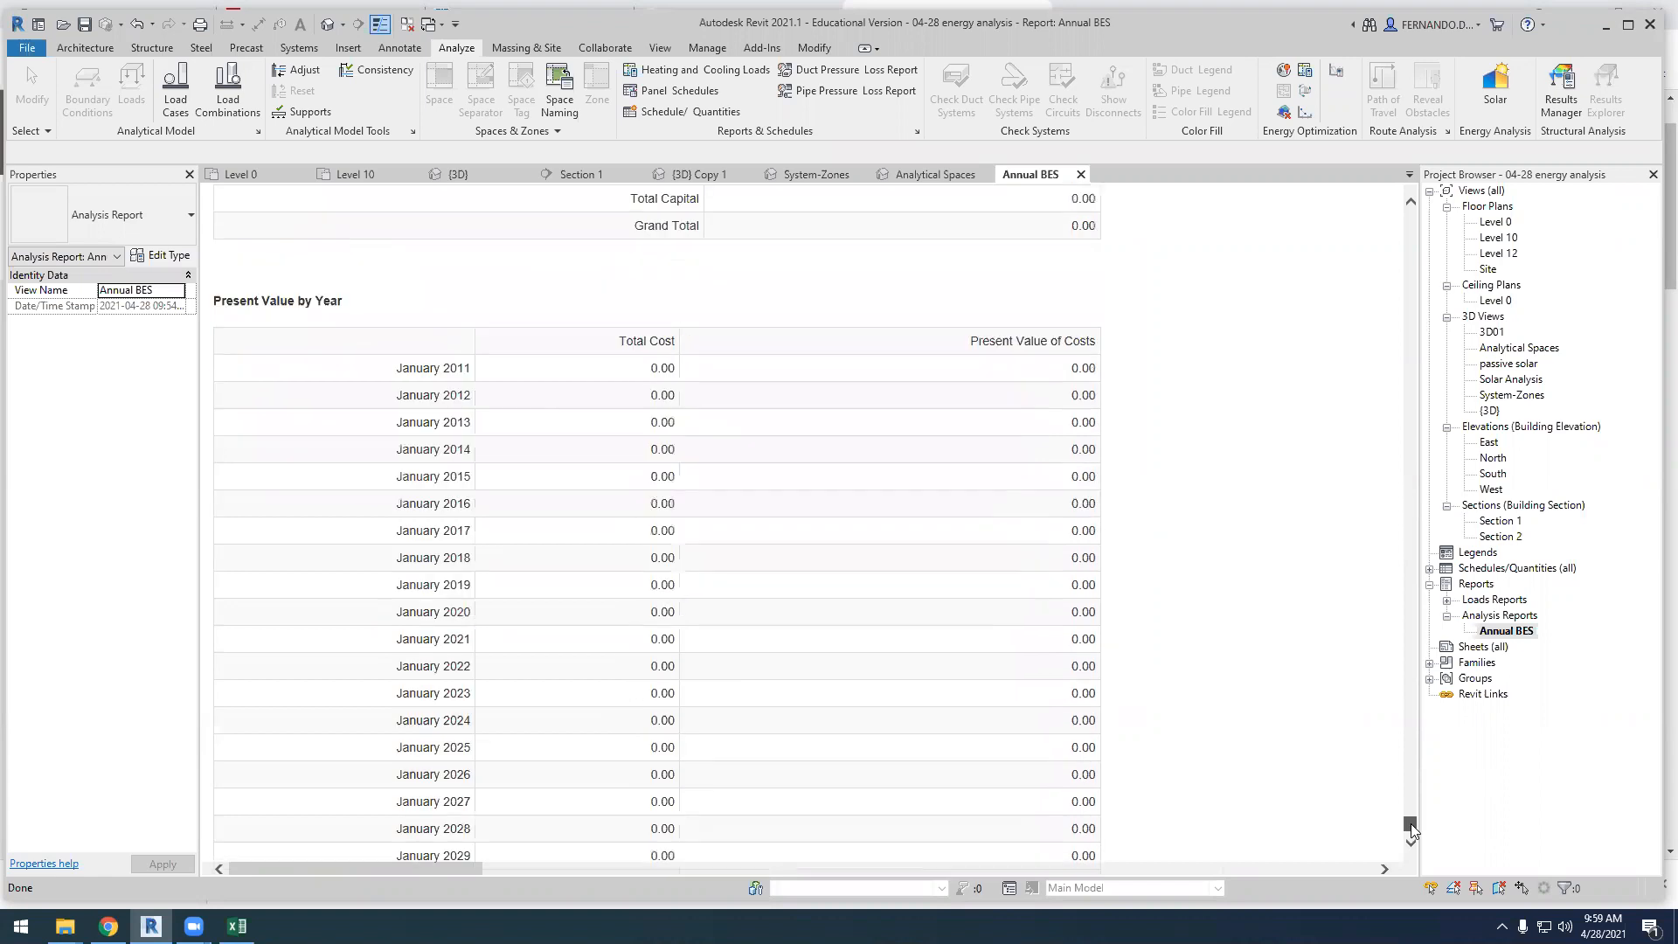
{"action": "scroll", "coordinate": [681, 516], "scroll_direction": "down", "scroll_amount": 4}
{"action": "scroll", "coordinate": [630, 393], "scroll_direction": "up", "scroll_amount": 2}
{"action": "scroll", "coordinate": [602, 290], "scroll_direction": "up", "scroll_amount": 3}
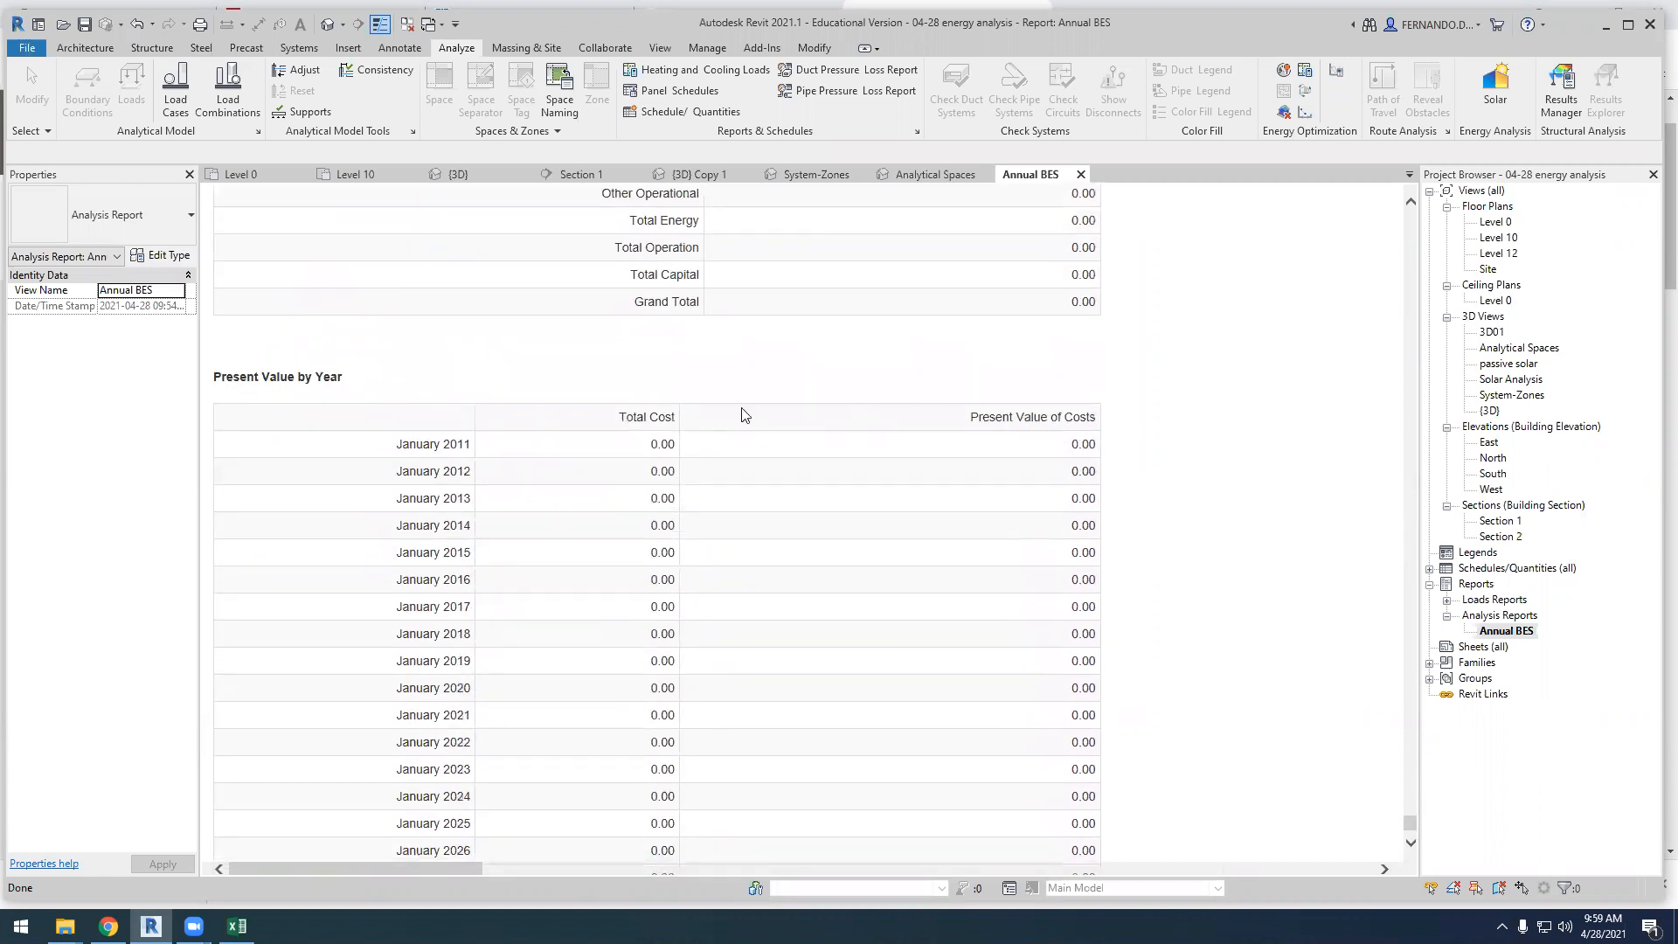
{"action": "scroll", "coordinate": [580, 364], "scroll_direction": "down", "scroll_amount": 2}
{"action": "scroll", "coordinate": [464, 455], "scroll_direction": "down", "scroll_amount": 3}
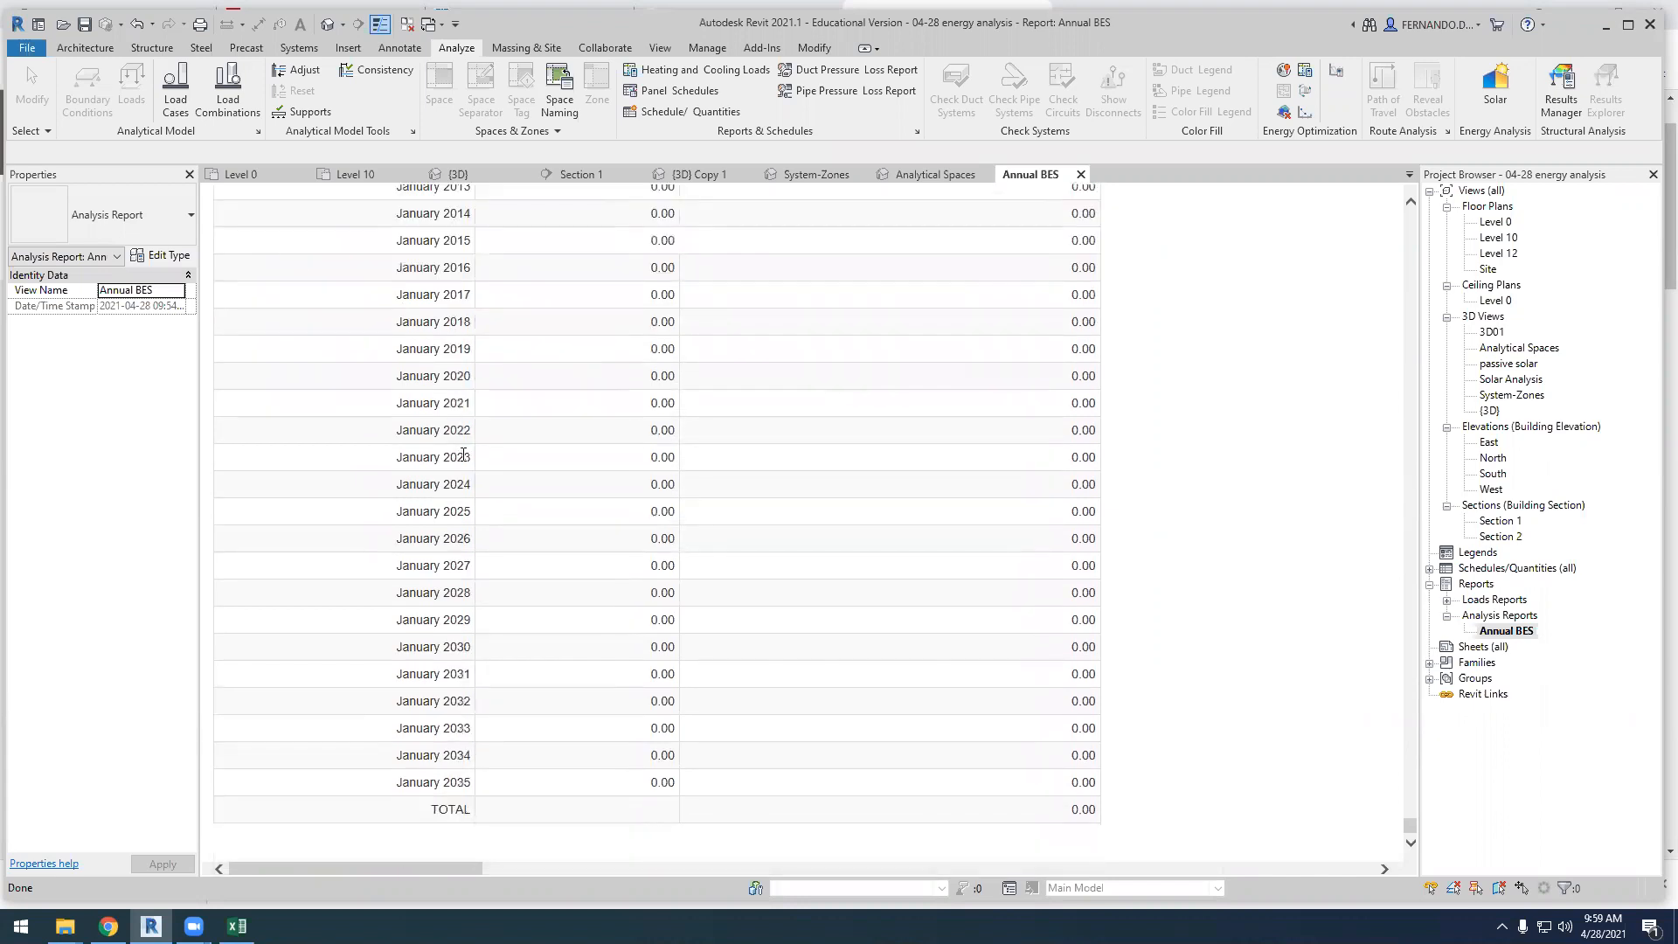
{"action": "scroll", "coordinate": [465, 778], "scroll_direction": "up", "scroll_amount": 3}
{"action": "scroll", "coordinate": [470, 708], "scroll_direction": "down", "scroll_amount": 3}
{"action": "scroll", "coordinate": [466, 805], "scroll_direction": "up", "scroll_amount": 6}
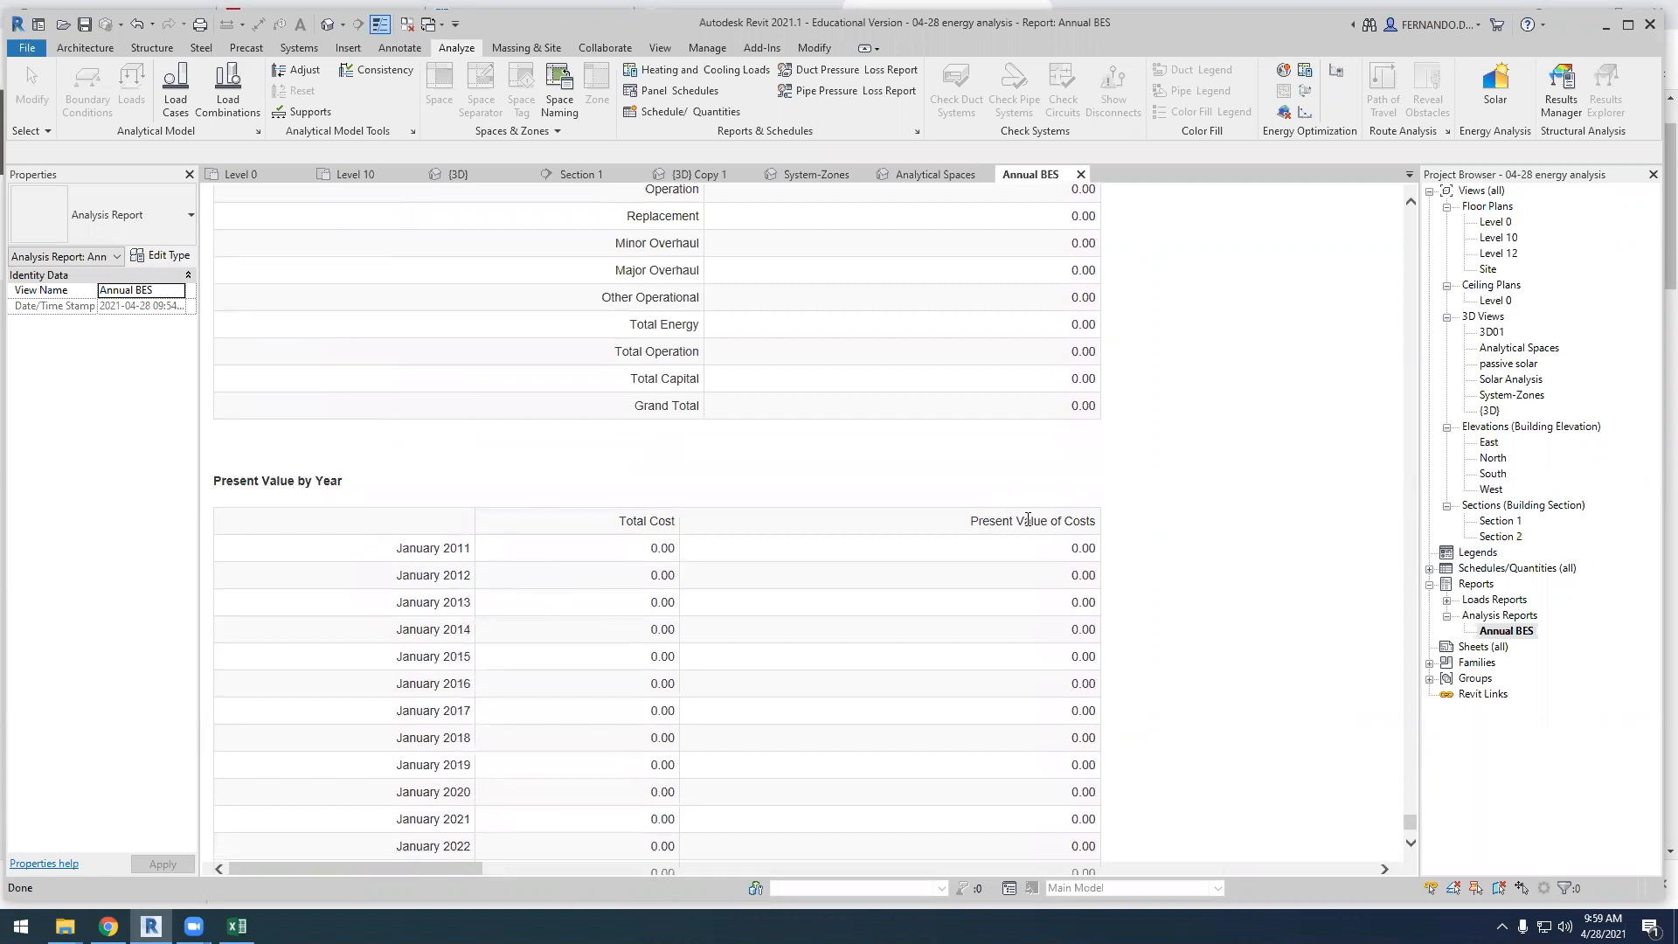
{"action": "scroll", "coordinate": [762, 516], "scroll_direction": "down", "scroll_amount": 6}
{"action": "scroll", "coordinate": [959, 697], "scroll_direction": "up", "scroll_amount": 15}
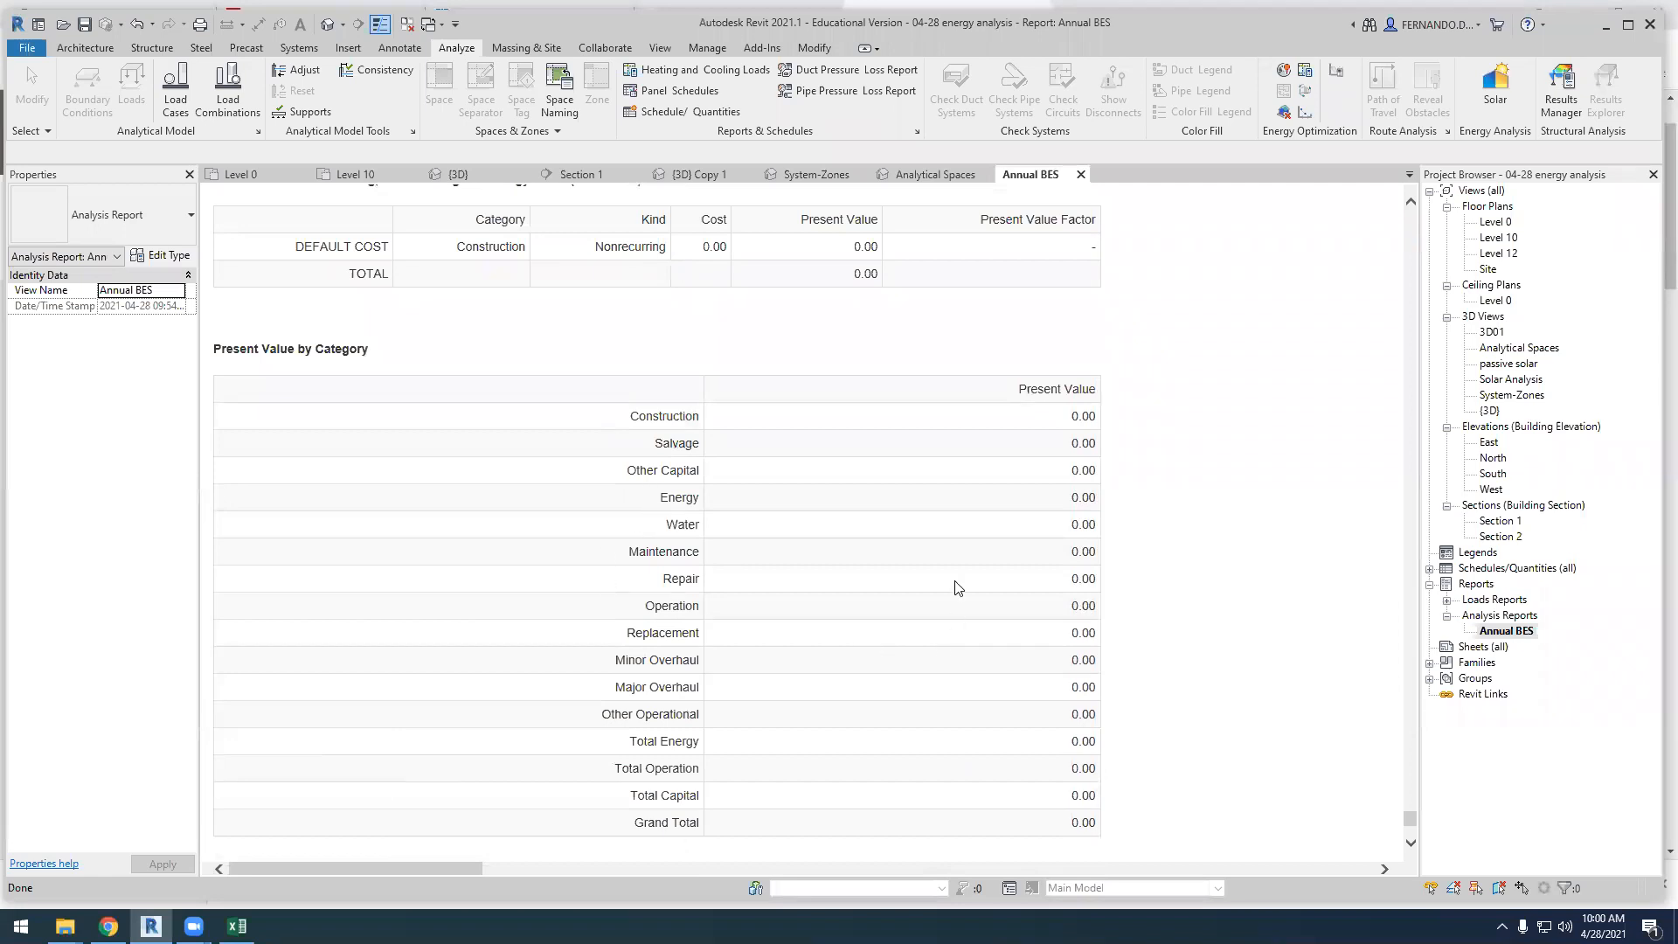
{"action": "scroll", "coordinate": [956, 585], "scroll_direction": "down", "scroll_amount": 15}
{"action": "scroll", "coordinate": [638, 525], "scroll_direction": "up", "scroll_amount": 5}
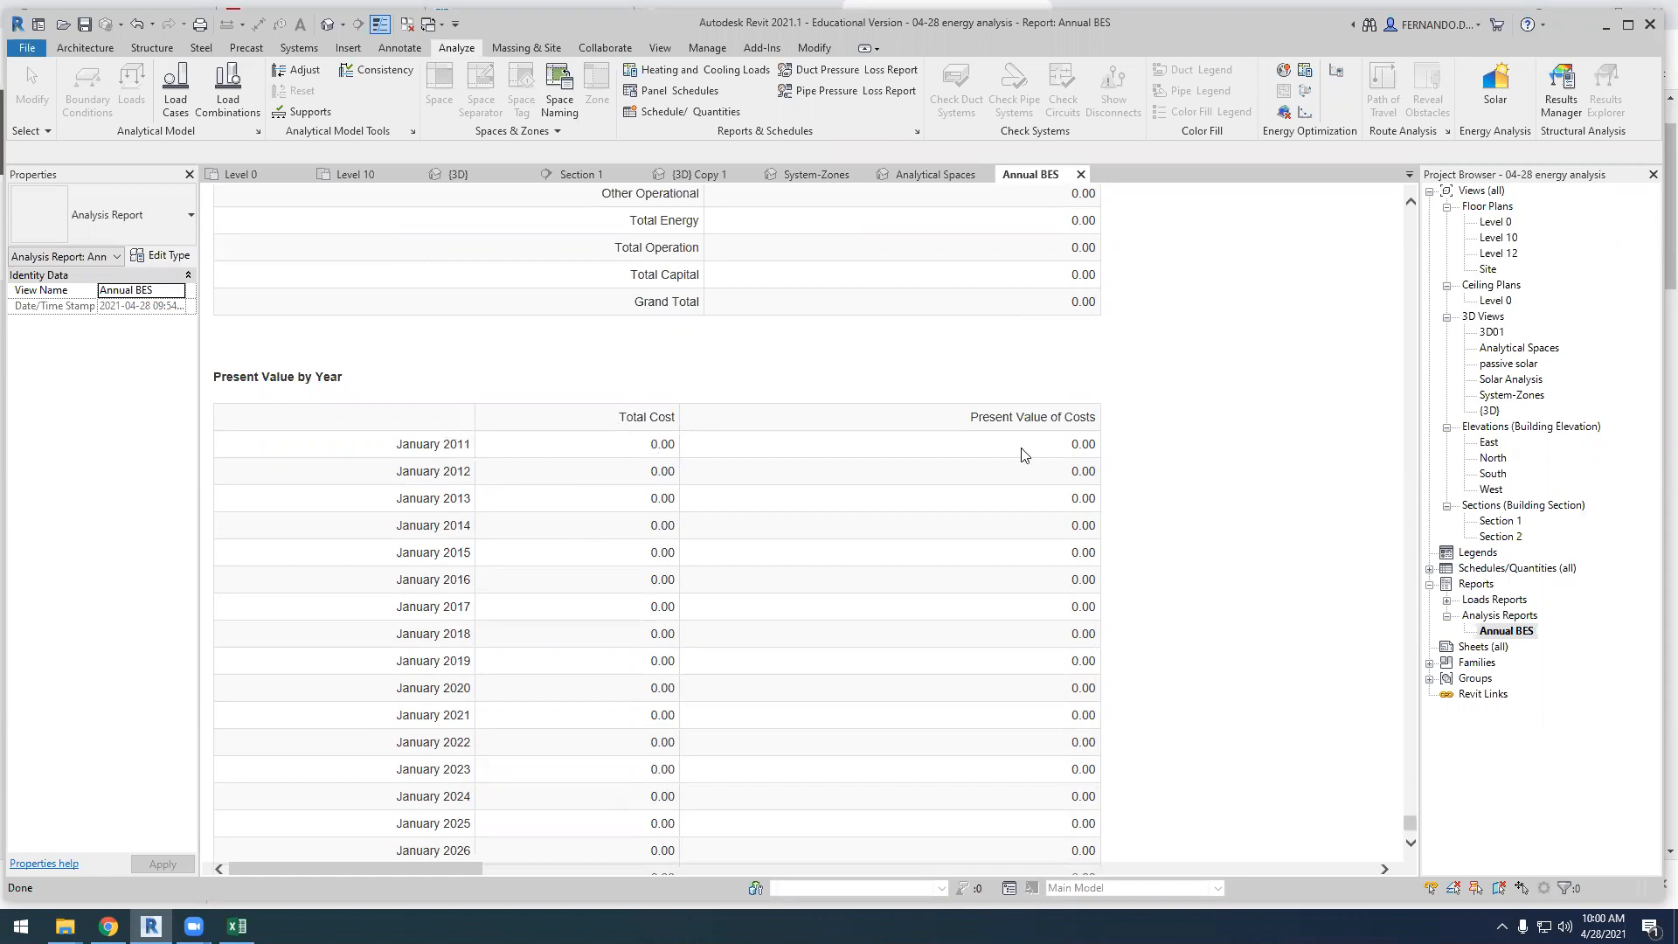
{"action": "scroll", "coordinate": [568, 445], "scroll_direction": "down", "scroll_amount": 3}
{"action": "scroll", "coordinate": [454, 344], "scroll_direction": "up", "scroll_amount": 2}
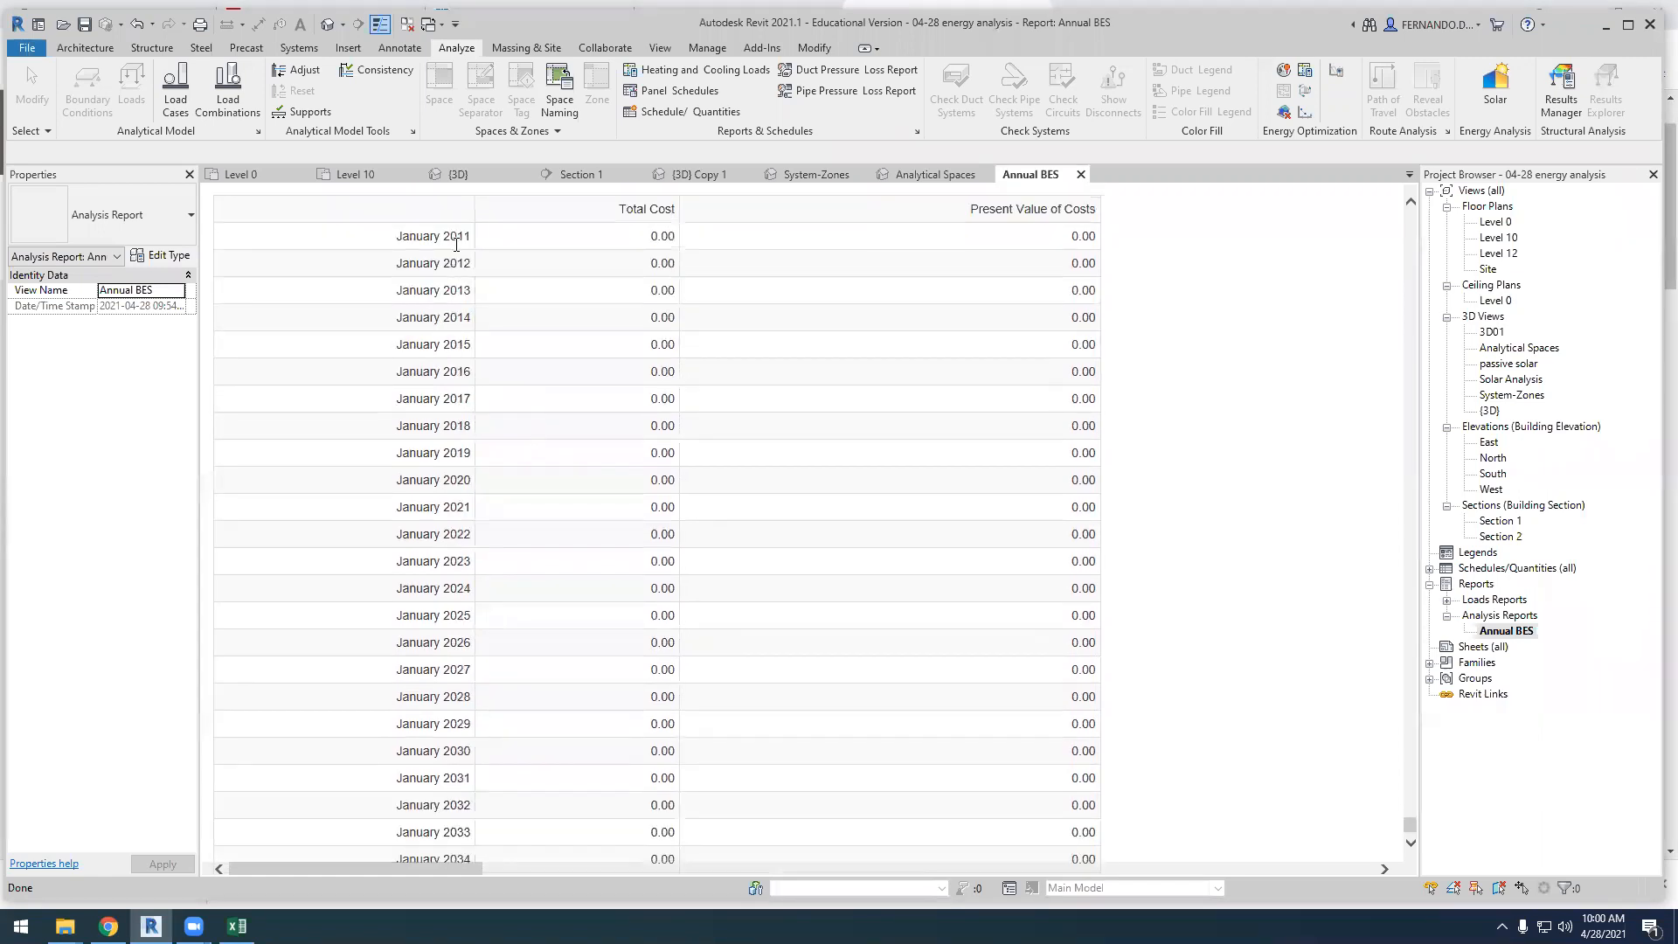
{"action": "scroll", "coordinate": [477, 402], "scroll_direction": "down", "scroll_amount": 2}
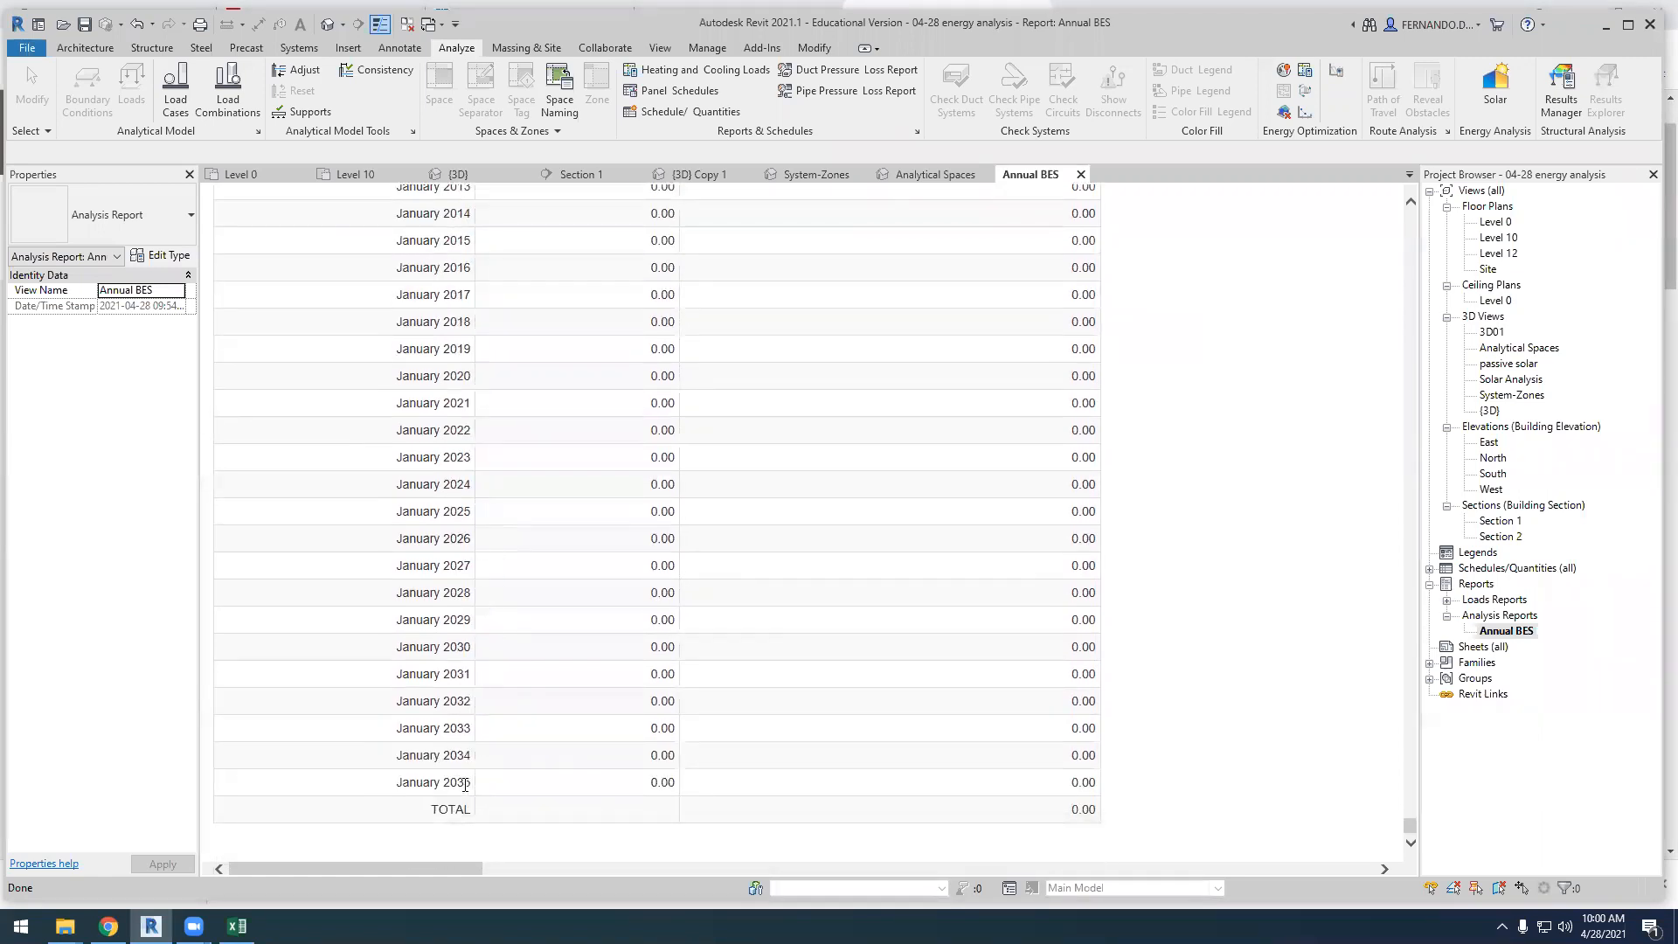
{"action": "scroll", "coordinate": [480, 543], "scroll_direction": "up", "scroll_amount": 4}
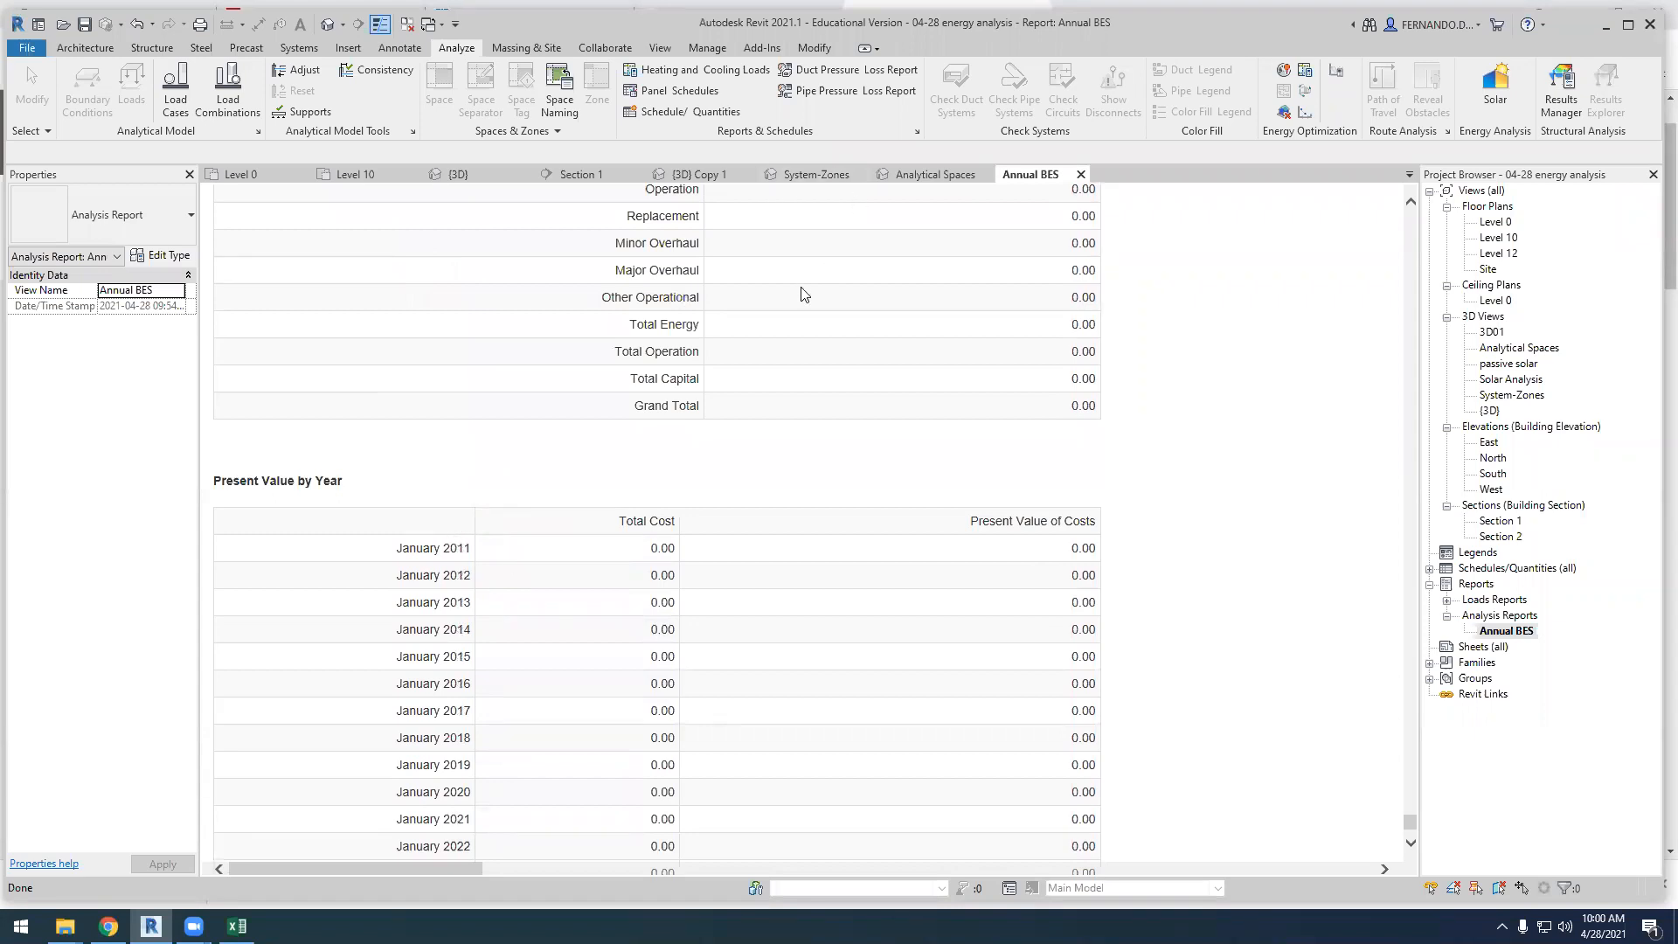
{"action": "left_click_drag", "start_coordinate": [446, 546], "coordinate": [468, 547]}
Return to the report's start and review the annual and monthly overview charts, continuing into the Detailed Report's conversion factor and building area tables
{"action": "left_click_drag", "start_coordinate": [1412, 823], "coordinate": [1471, 214]}
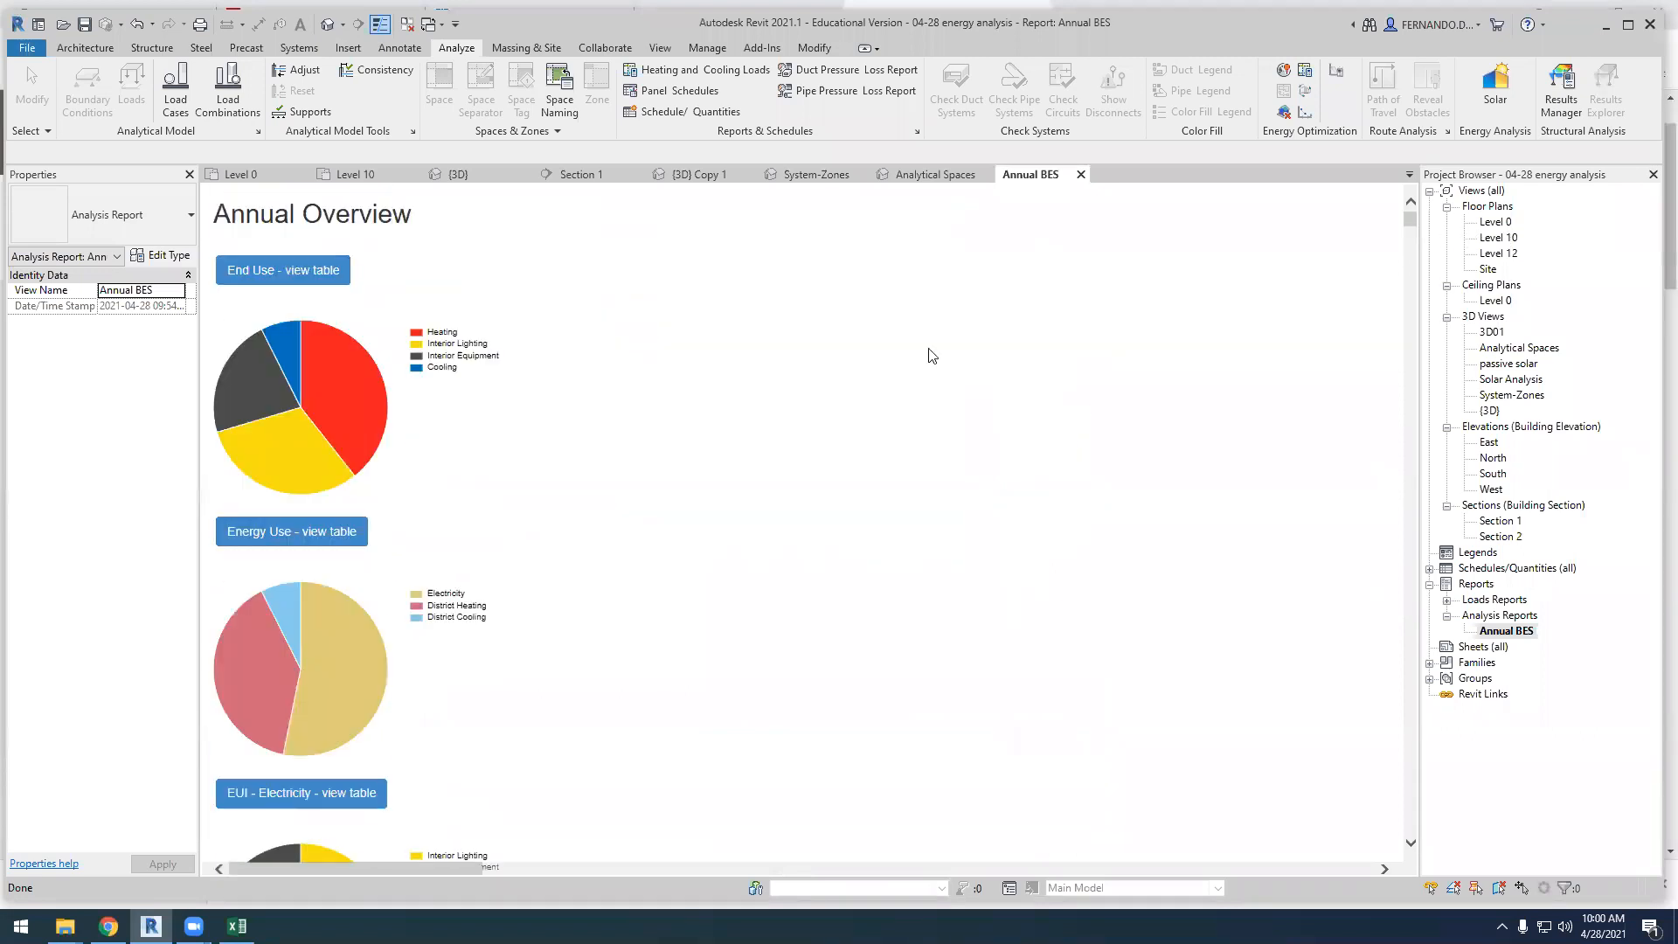
{"action": "scroll", "coordinate": [573, 420], "scroll_direction": "down", "scroll_amount": 7}
{"action": "scroll", "coordinate": [574, 422], "scroll_direction": "down", "scroll_amount": 3}
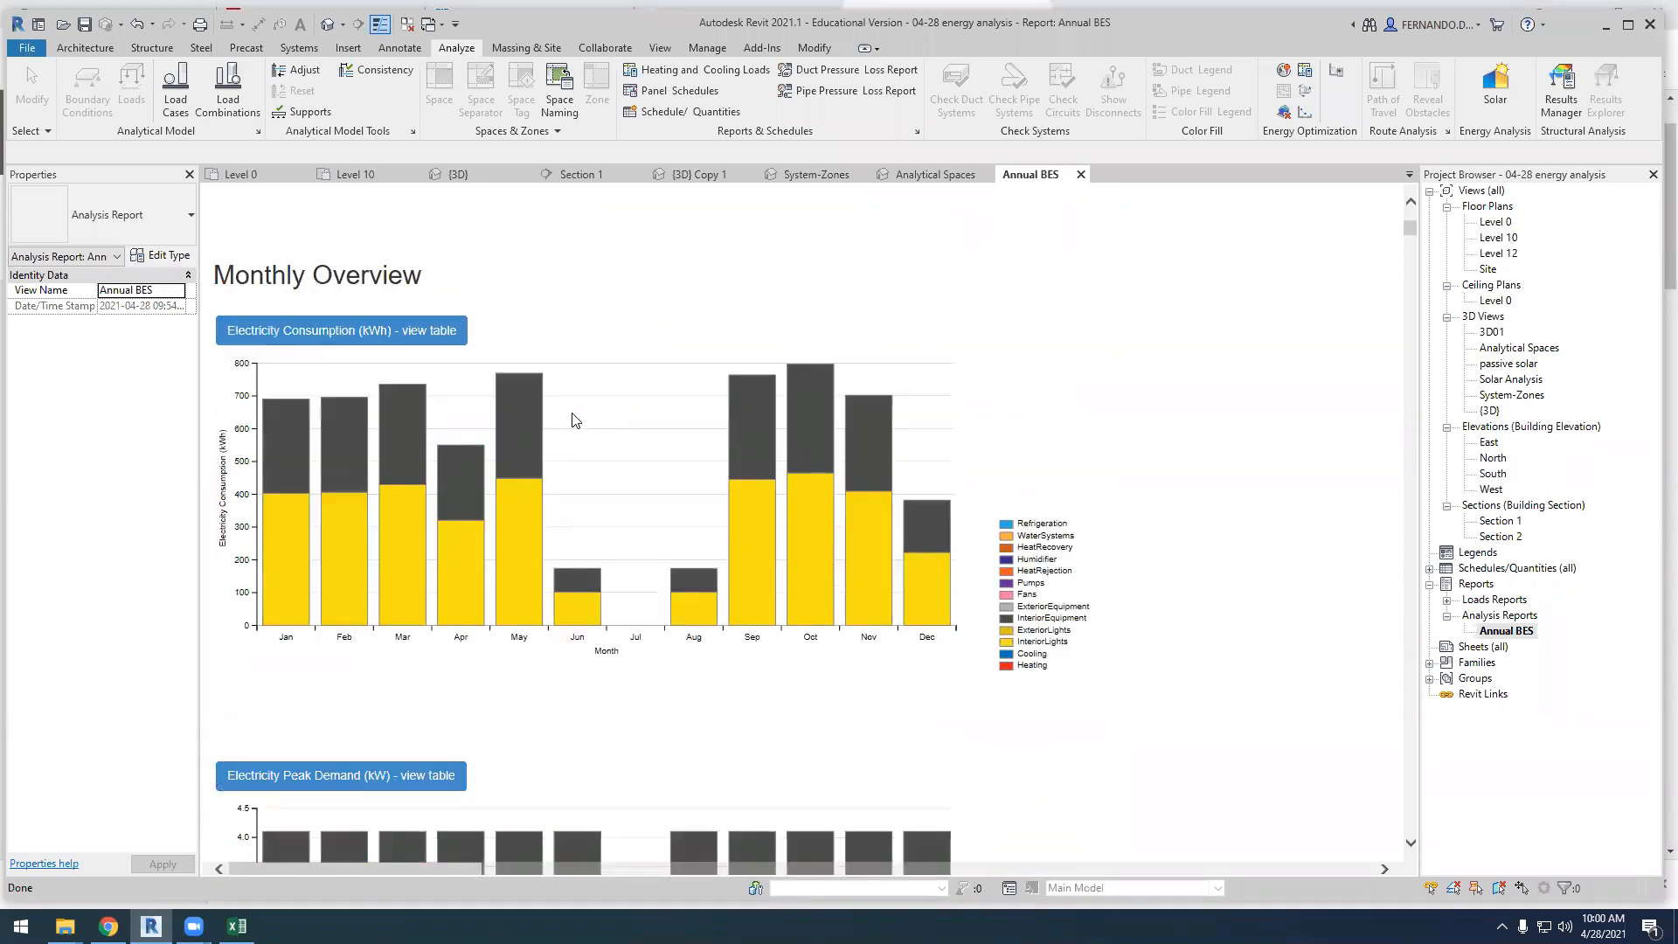
{"action": "scroll", "coordinate": [575, 419], "scroll_direction": "up", "scroll_amount": 6}
{"action": "scroll", "coordinate": [577, 410], "scroll_direction": "up", "scroll_amount": 5}
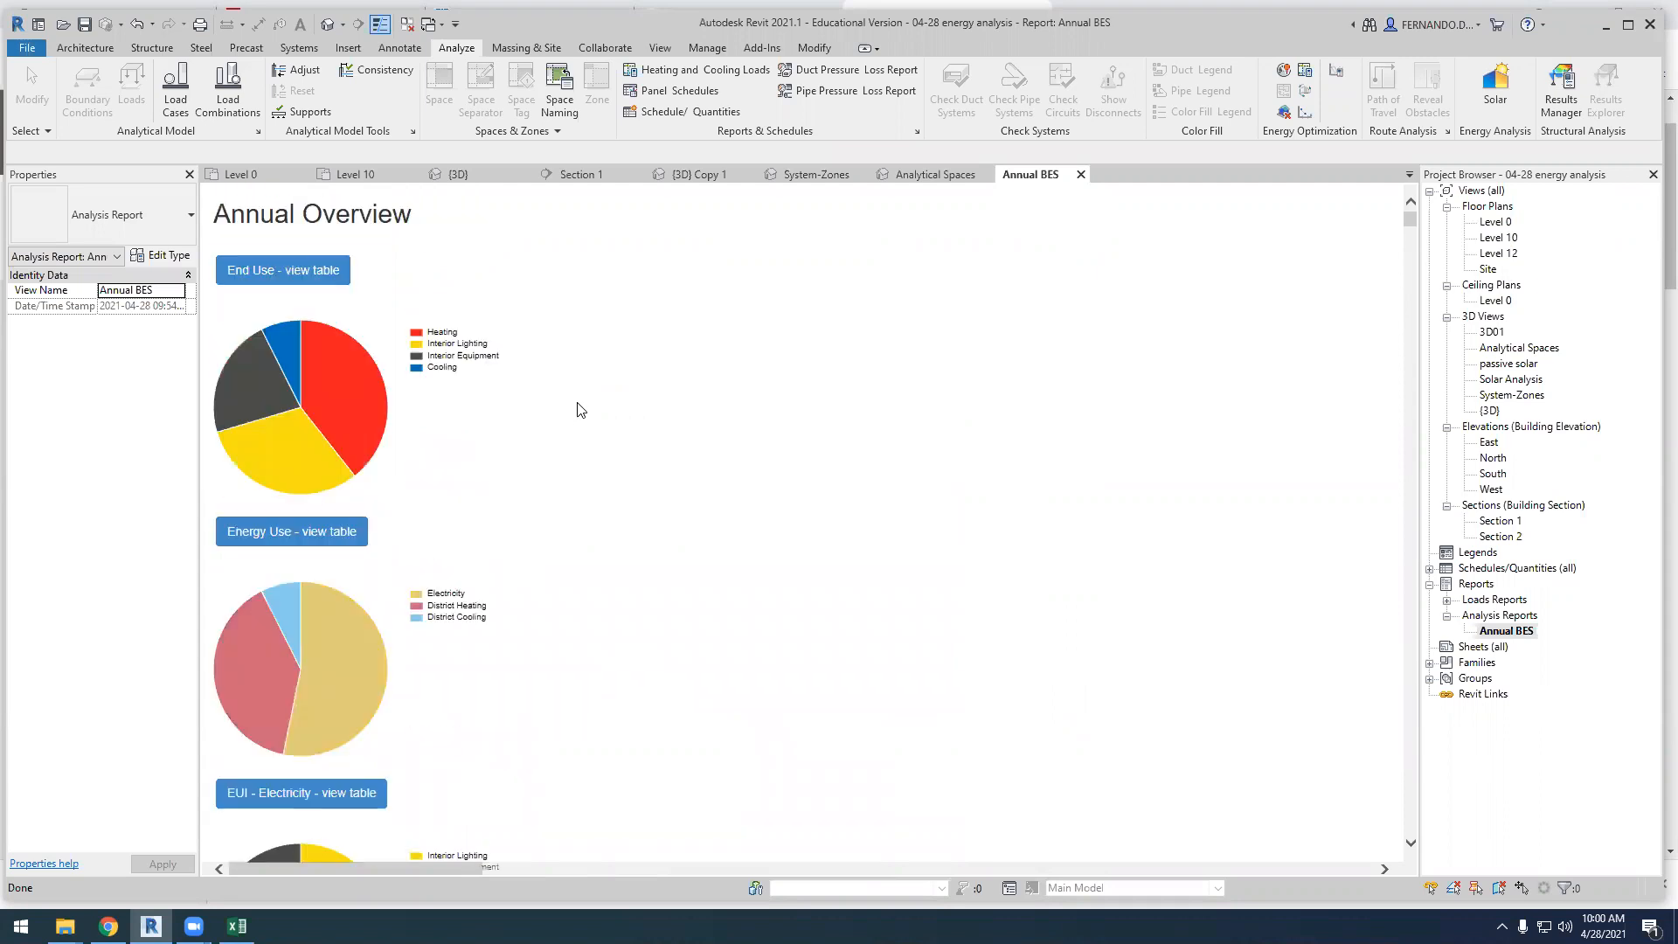
{"action": "scroll", "coordinate": [577, 410], "scroll_direction": "down", "scroll_amount": 3}
{"action": "scroll", "coordinate": [578, 411], "scroll_direction": "up", "scroll_amount": 3}
{"action": "scroll", "coordinate": [585, 404], "scroll_direction": "down", "scroll_amount": 15}
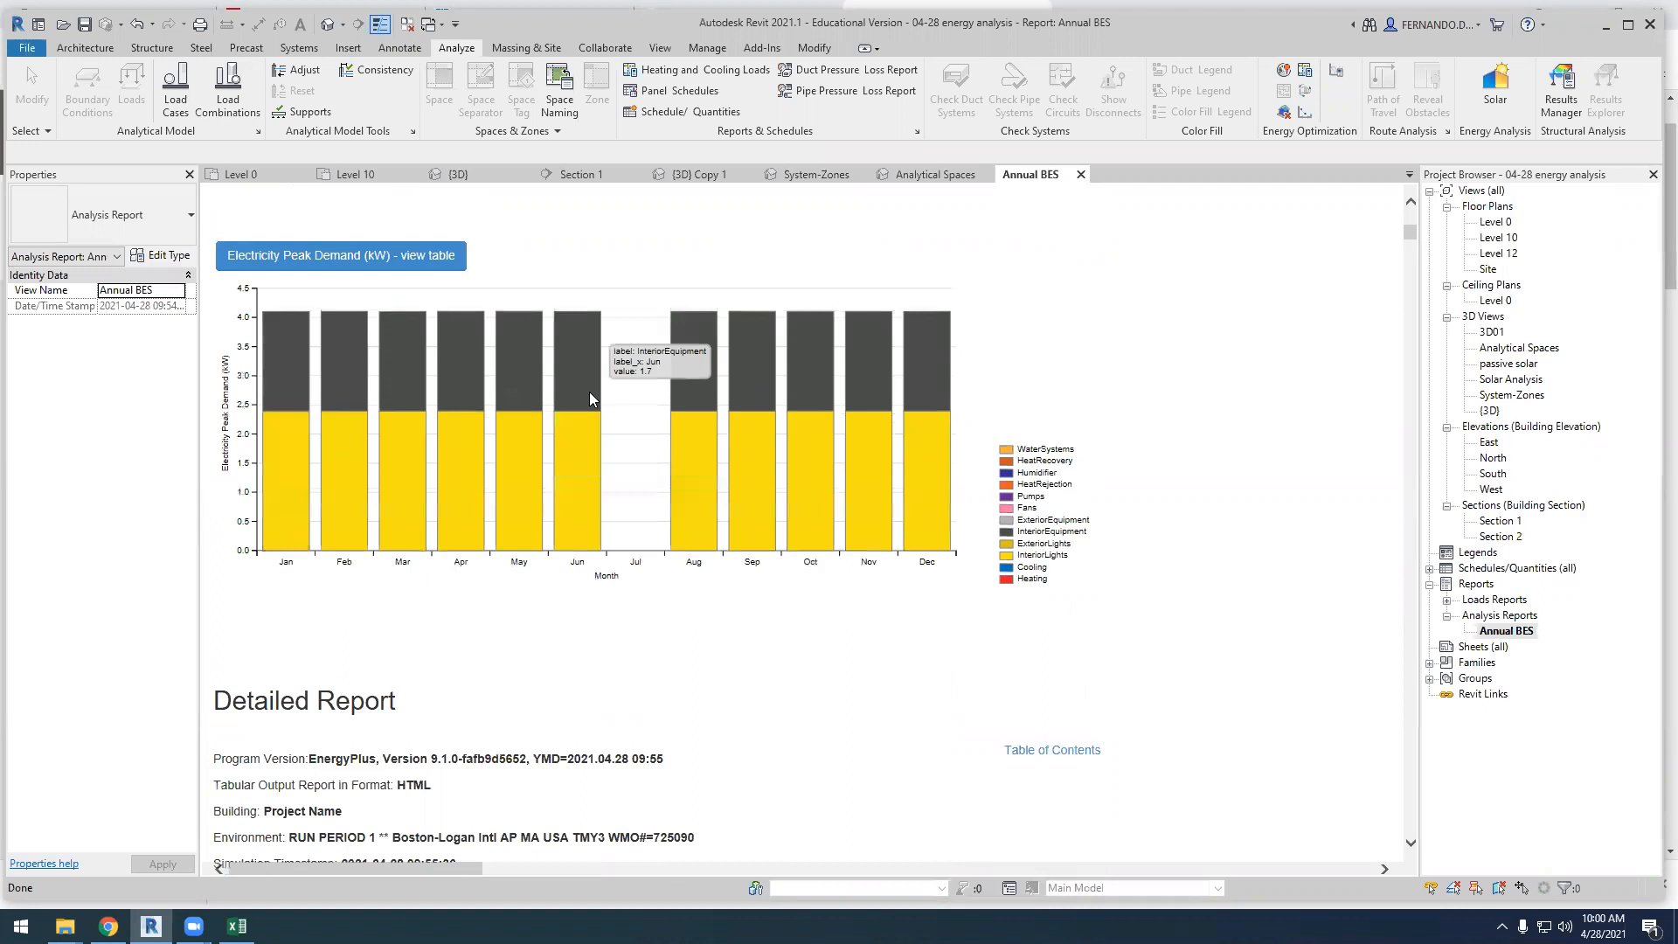
{"action": "scroll", "coordinate": [591, 399], "scroll_direction": "down", "scroll_amount": 3}
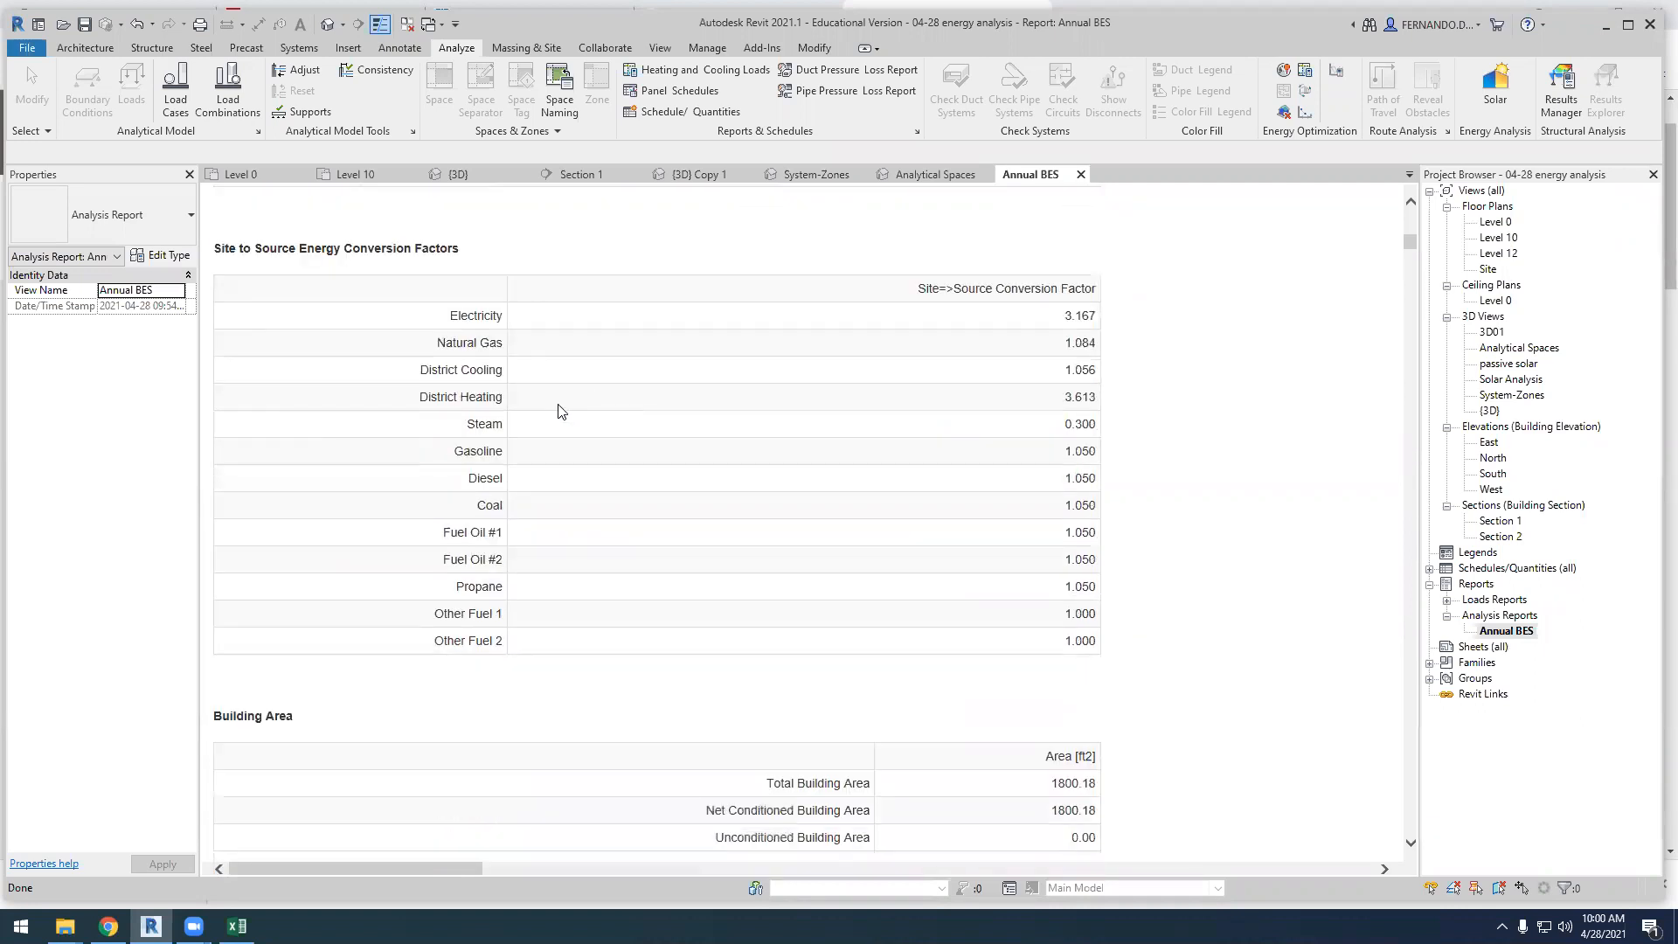
Review the Annual BES report's End Uses, End Uses By Subcategory, utility use per floor area and electric loads tables down to the Table of Contents
{"action": "scroll", "coordinate": [629, 365], "scroll_direction": "down", "scroll_amount": 6}
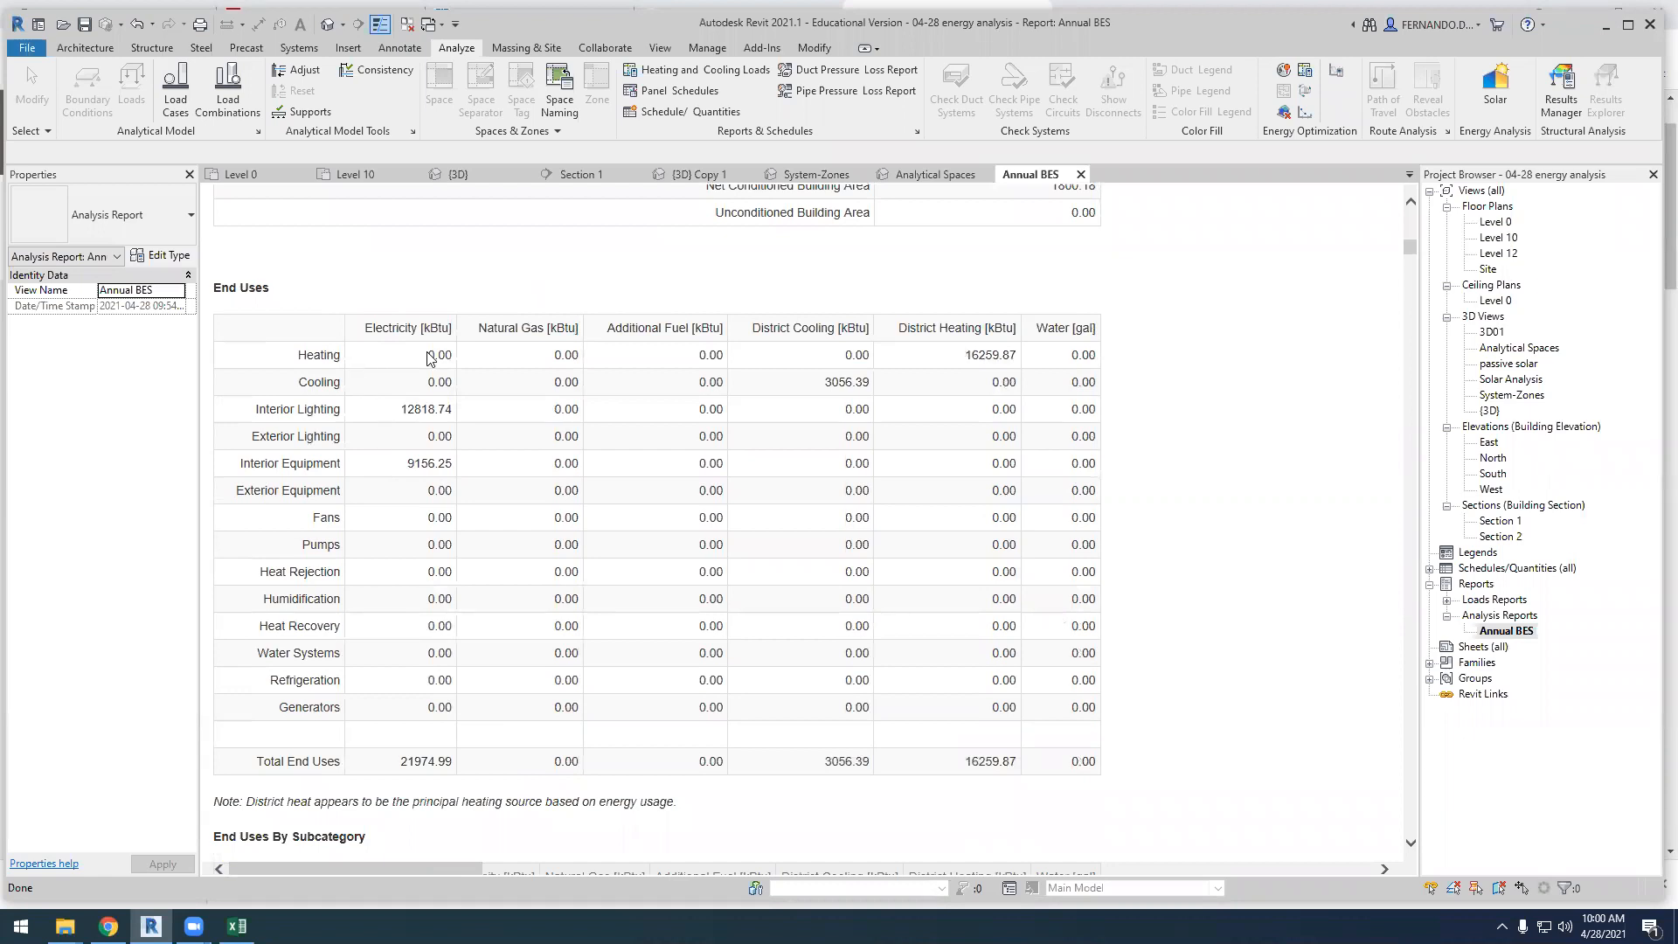
{"action": "scroll", "coordinate": [441, 366], "scroll_direction": "down", "scroll_amount": 5}
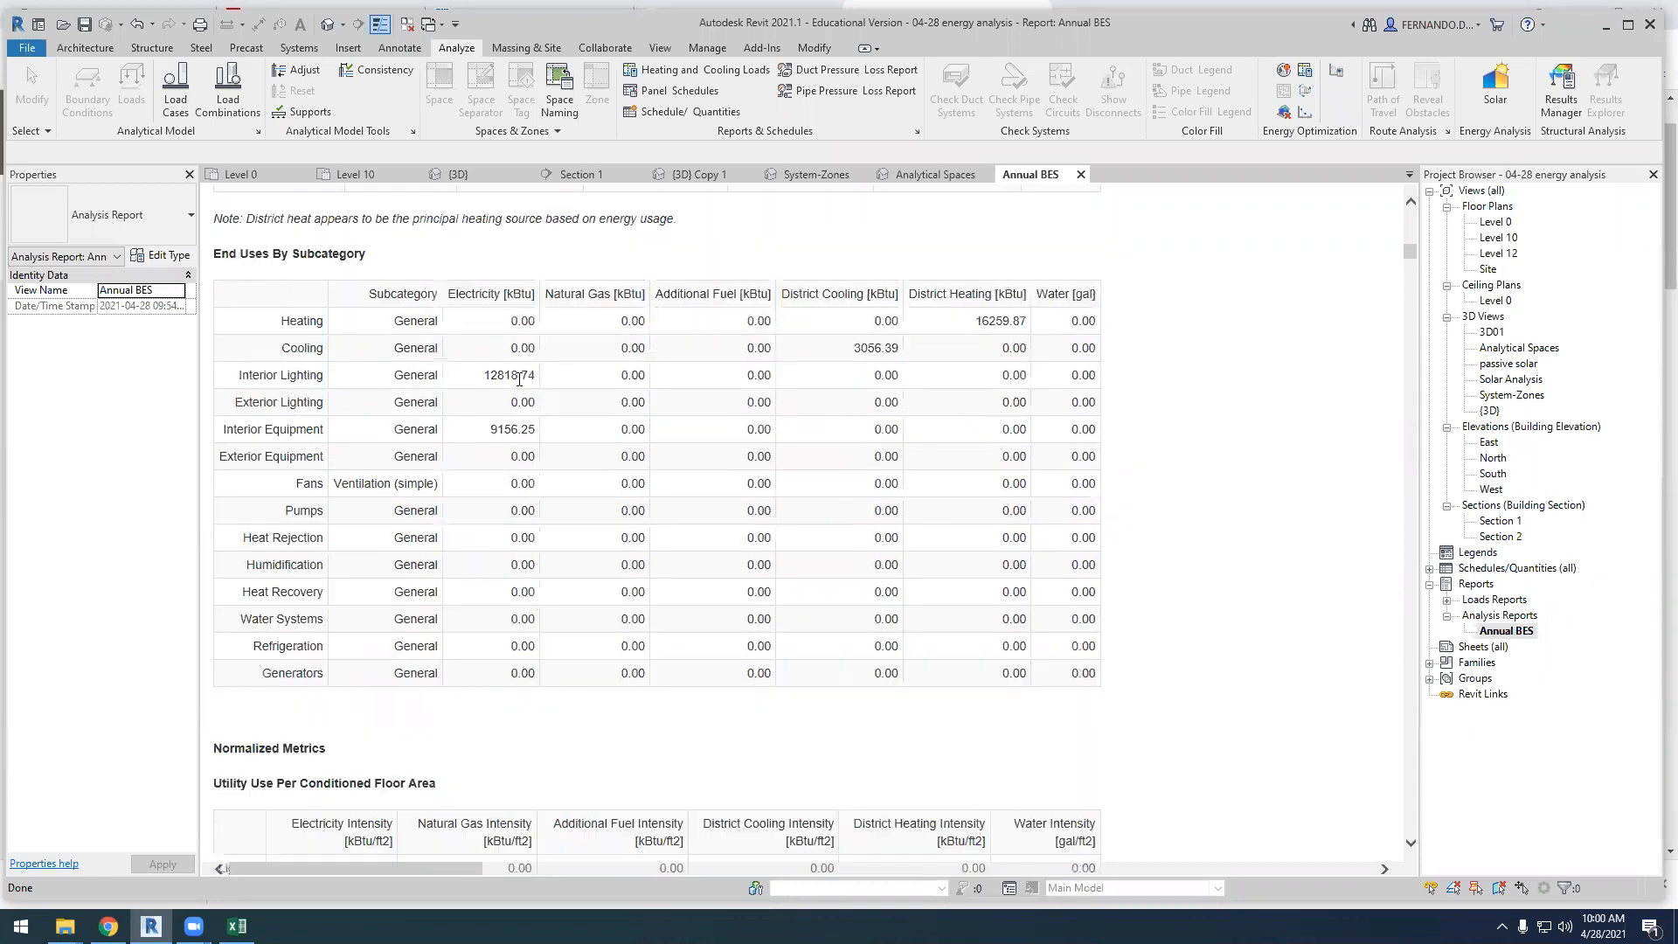
{"action": "scroll", "coordinate": [470, 396], "scroll_direction": "down", "scroll_amount": 12}
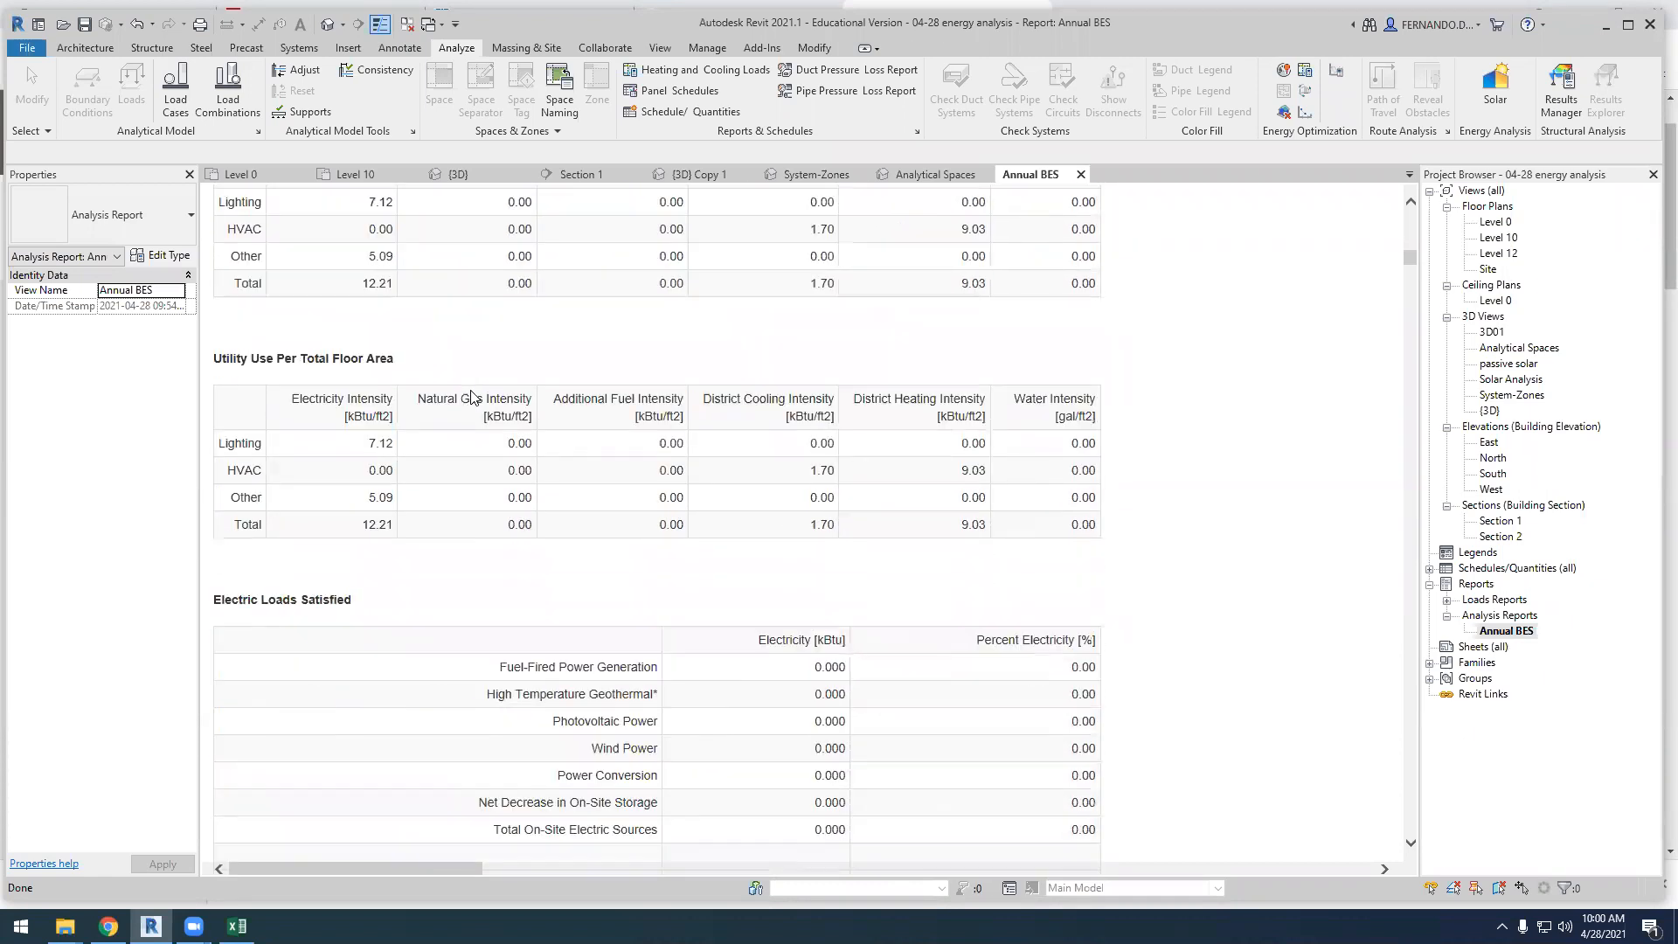
{"action": "scroll", "coordinate": [470, 396], "scroll_direction": "down", "scroll_amount": 15}
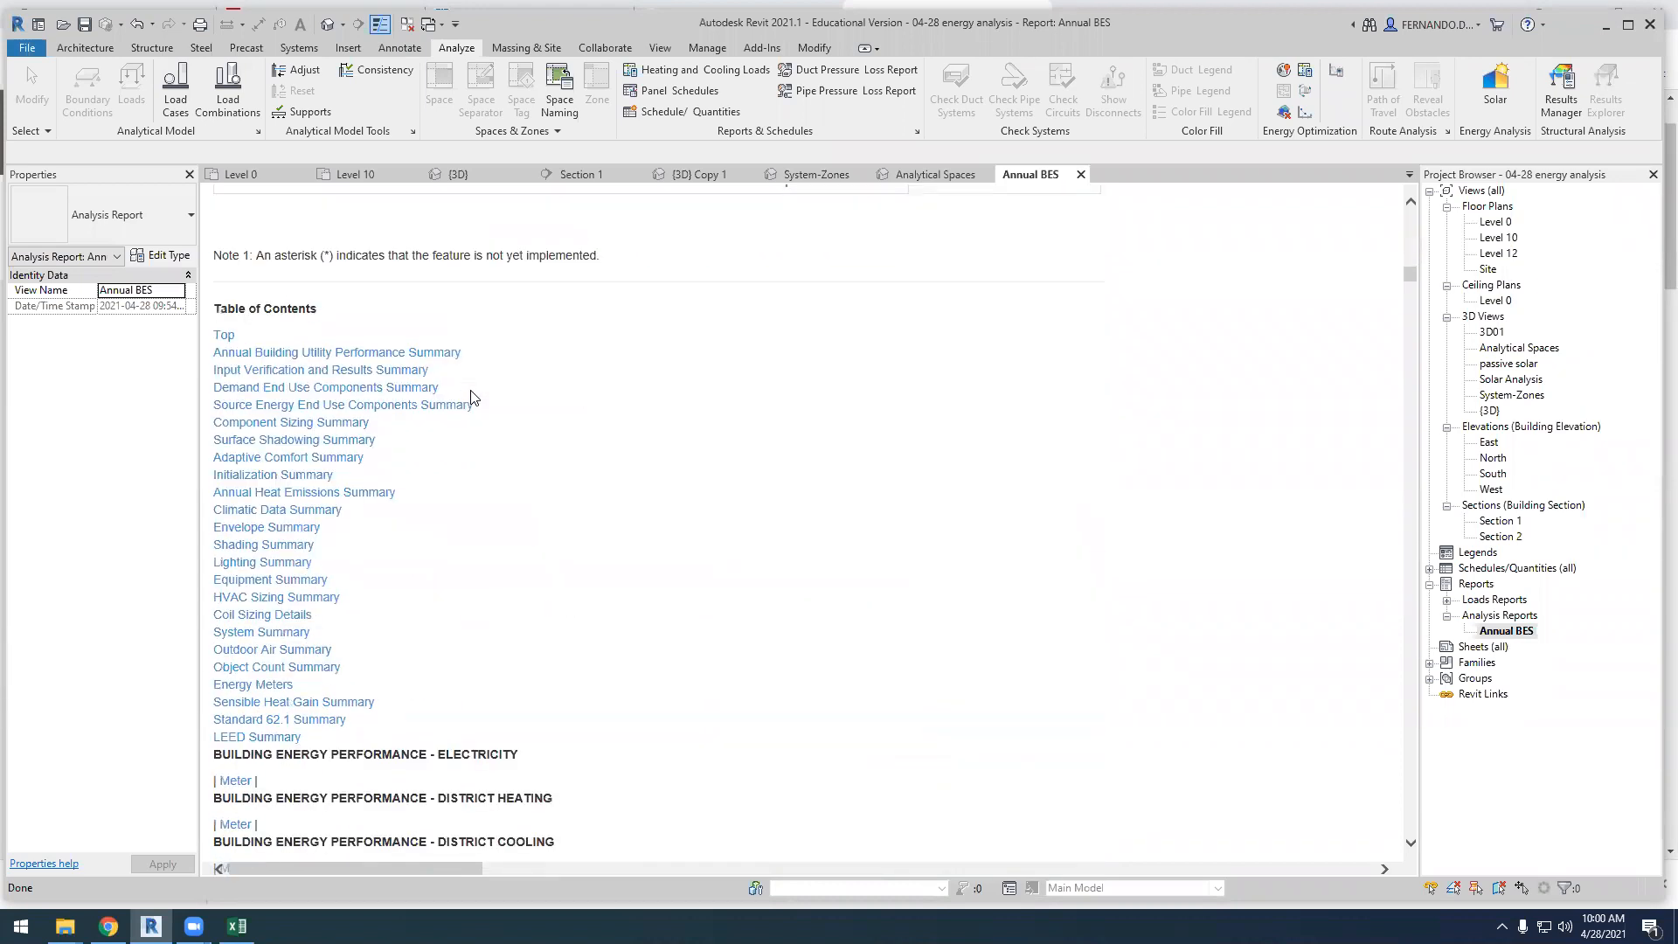
{"action": "scroll", "coordinate": [470, 396], "scroll_direction": "down", "scroll_amount": 1}
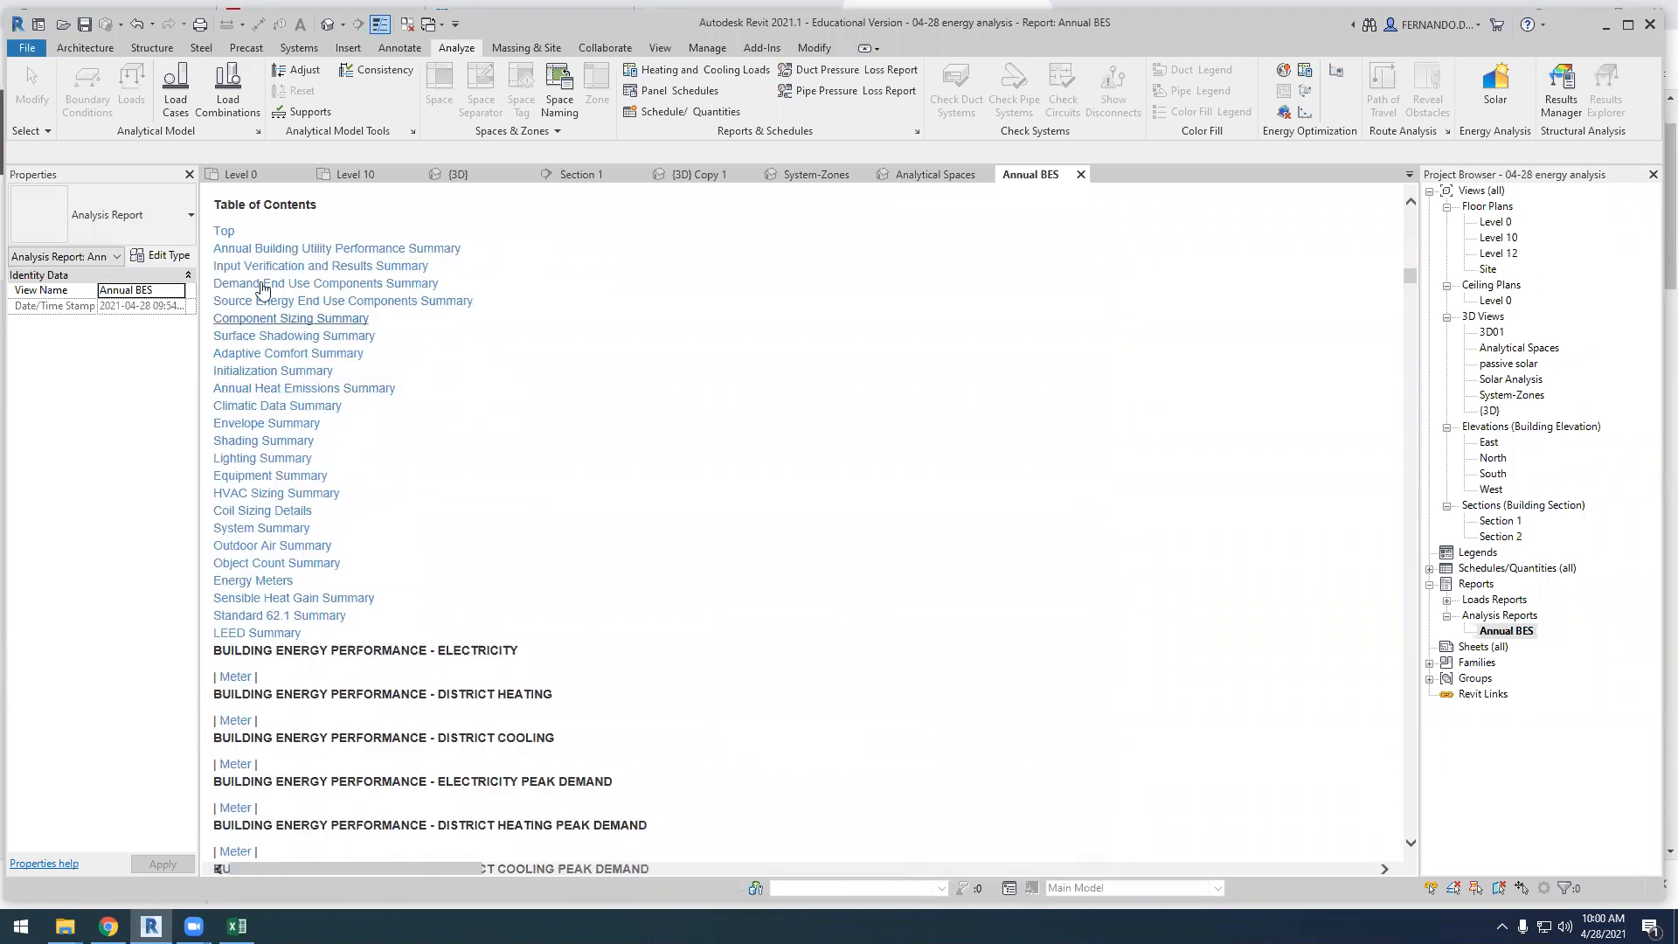
Go to the HVAC Sizing Summary and read on through the coil sizing, surface count, energy meter, sensible heat gain and ventilation tables
{"action": "left_click", "coordinate": [302, 494]}
{"action": "scroll", "coordinate": [448, 532], "scroll_direction": "down", "scroll_amount": 10}
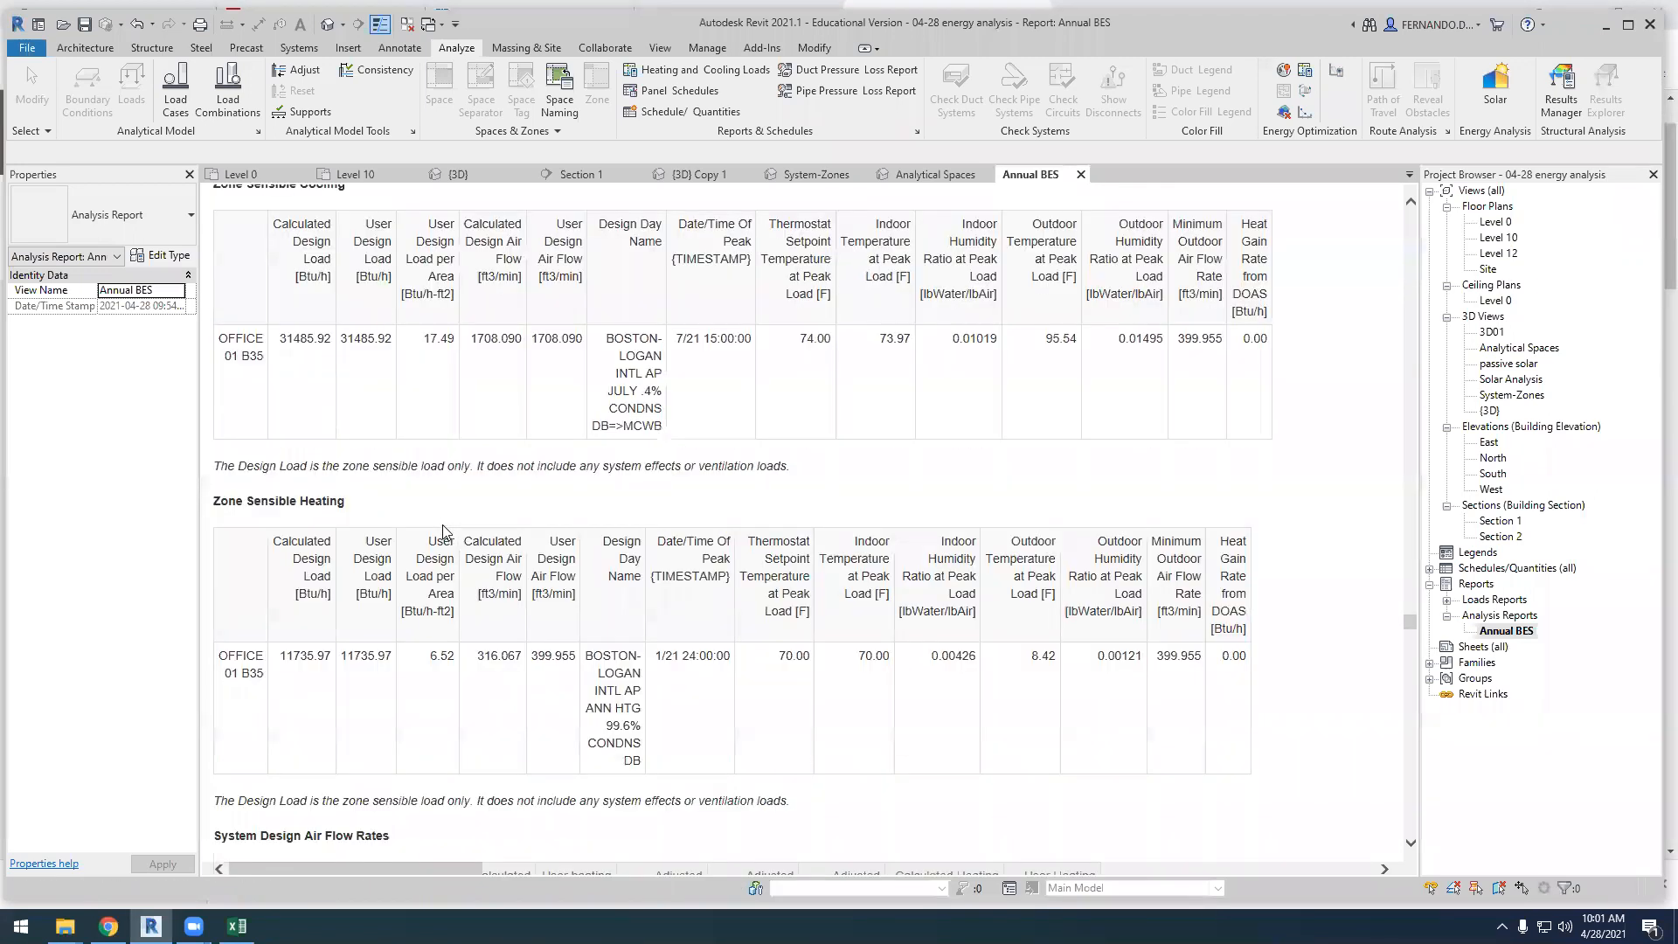
{"action": "scroll", "coordinate": [443, 531], "scroll_direction": "down", "scroll_amount": 12}
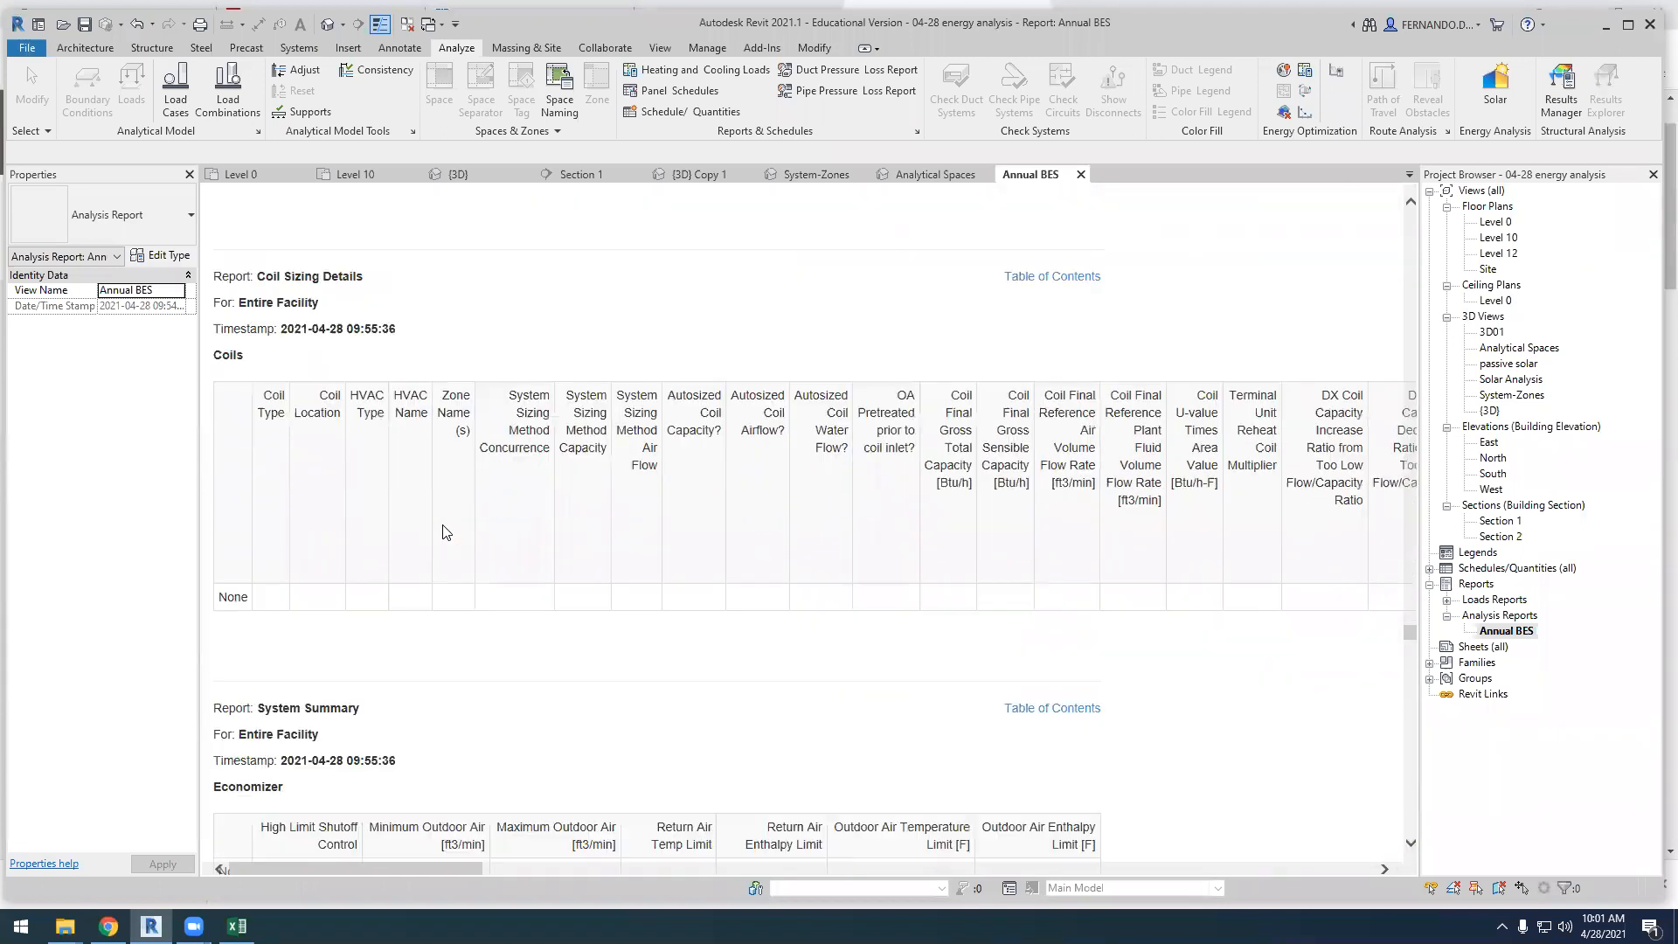
{"action": "scroll", "coordinate": [445, 530], "scroll_direction": "down", "scroll_amount": 10}
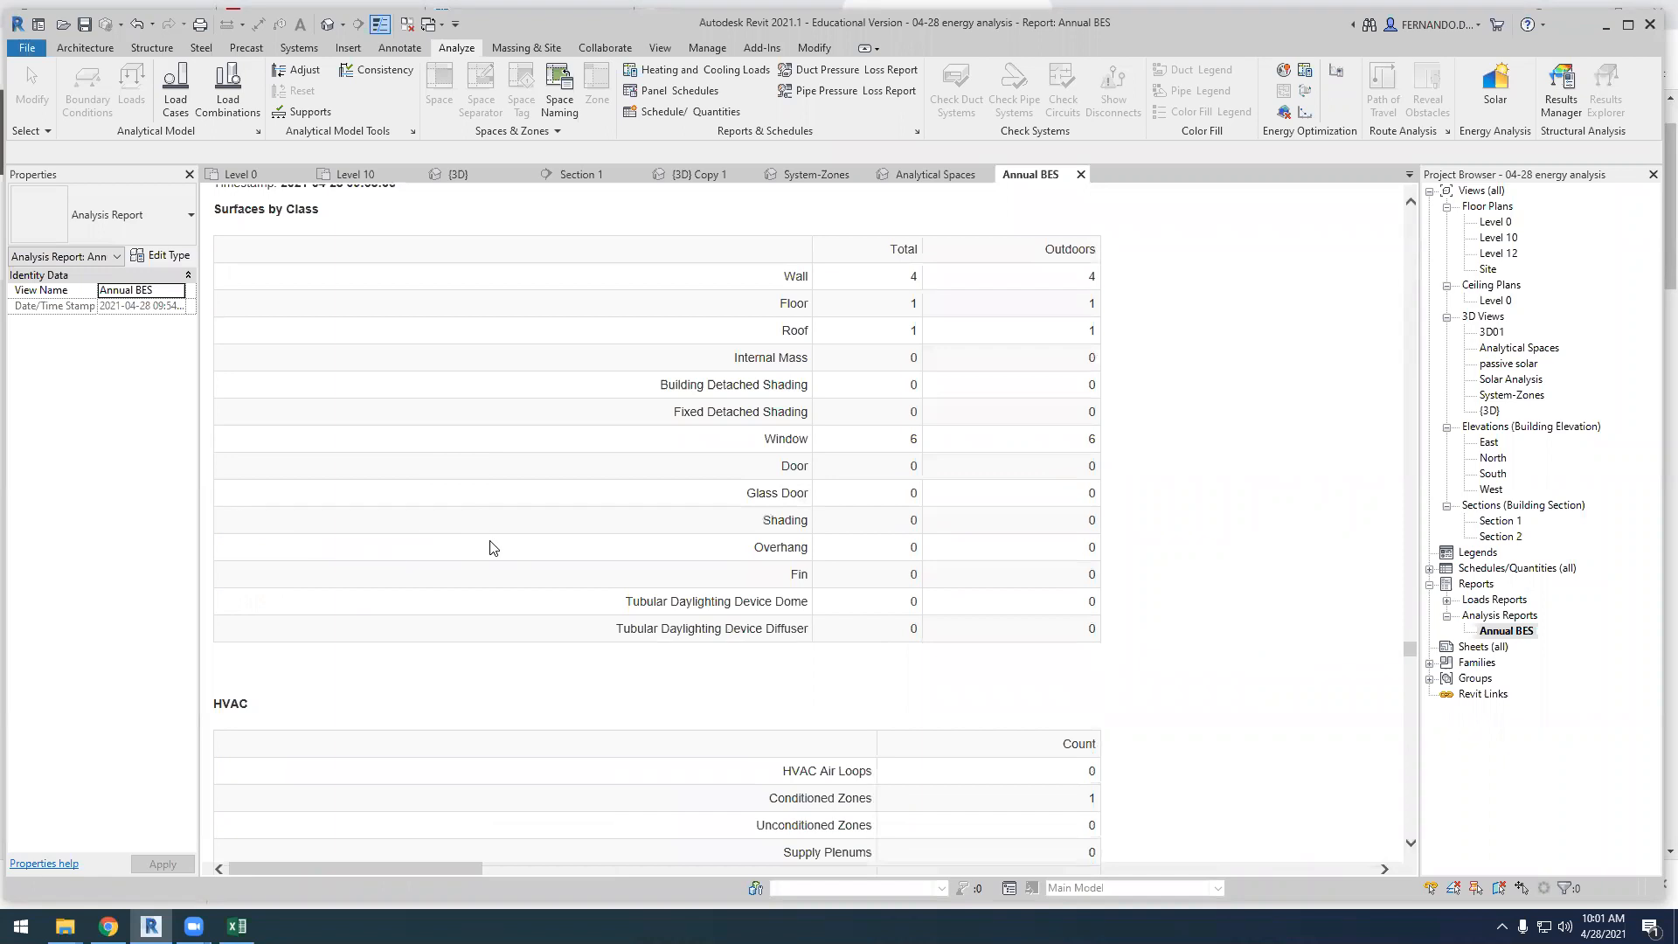
{"action": "scroll", "coordinate": [491, 548], "scroll_direction": "down", "scroll_amount": 10}
{"action": "scroll", "coordinate": [492, 547], "scroll_direction": "down", "scroll_amount": 2}
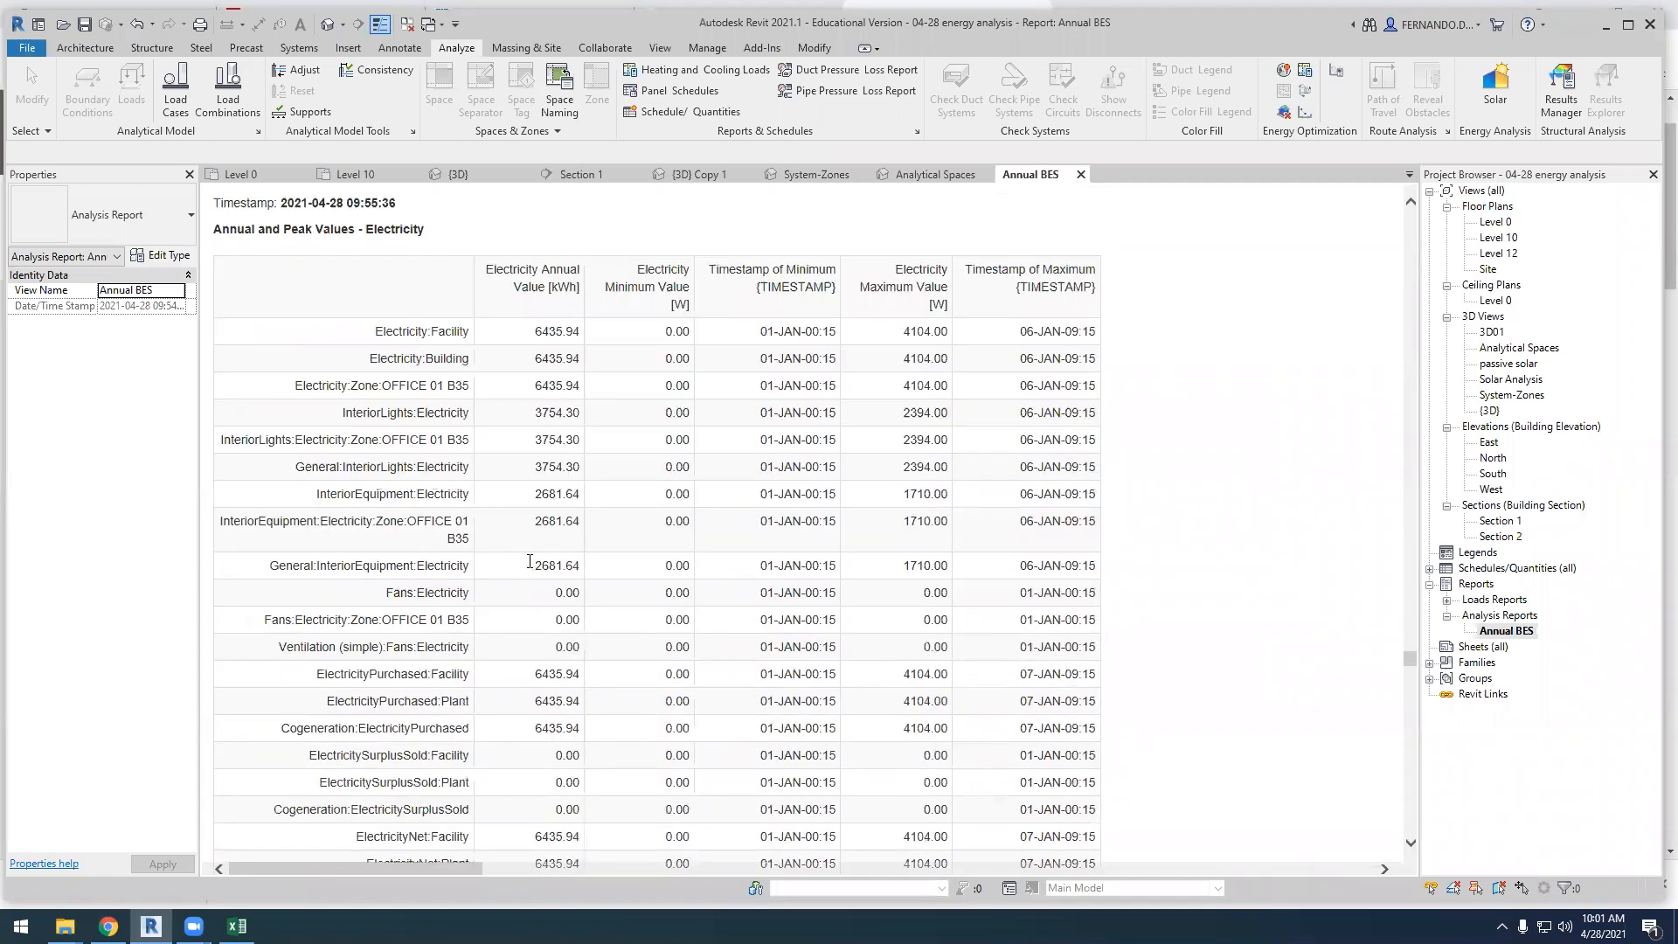
{"action": "scroll", "coordinate": [717, 564], "scroll_direction": "down", "scroll_amount": 5}
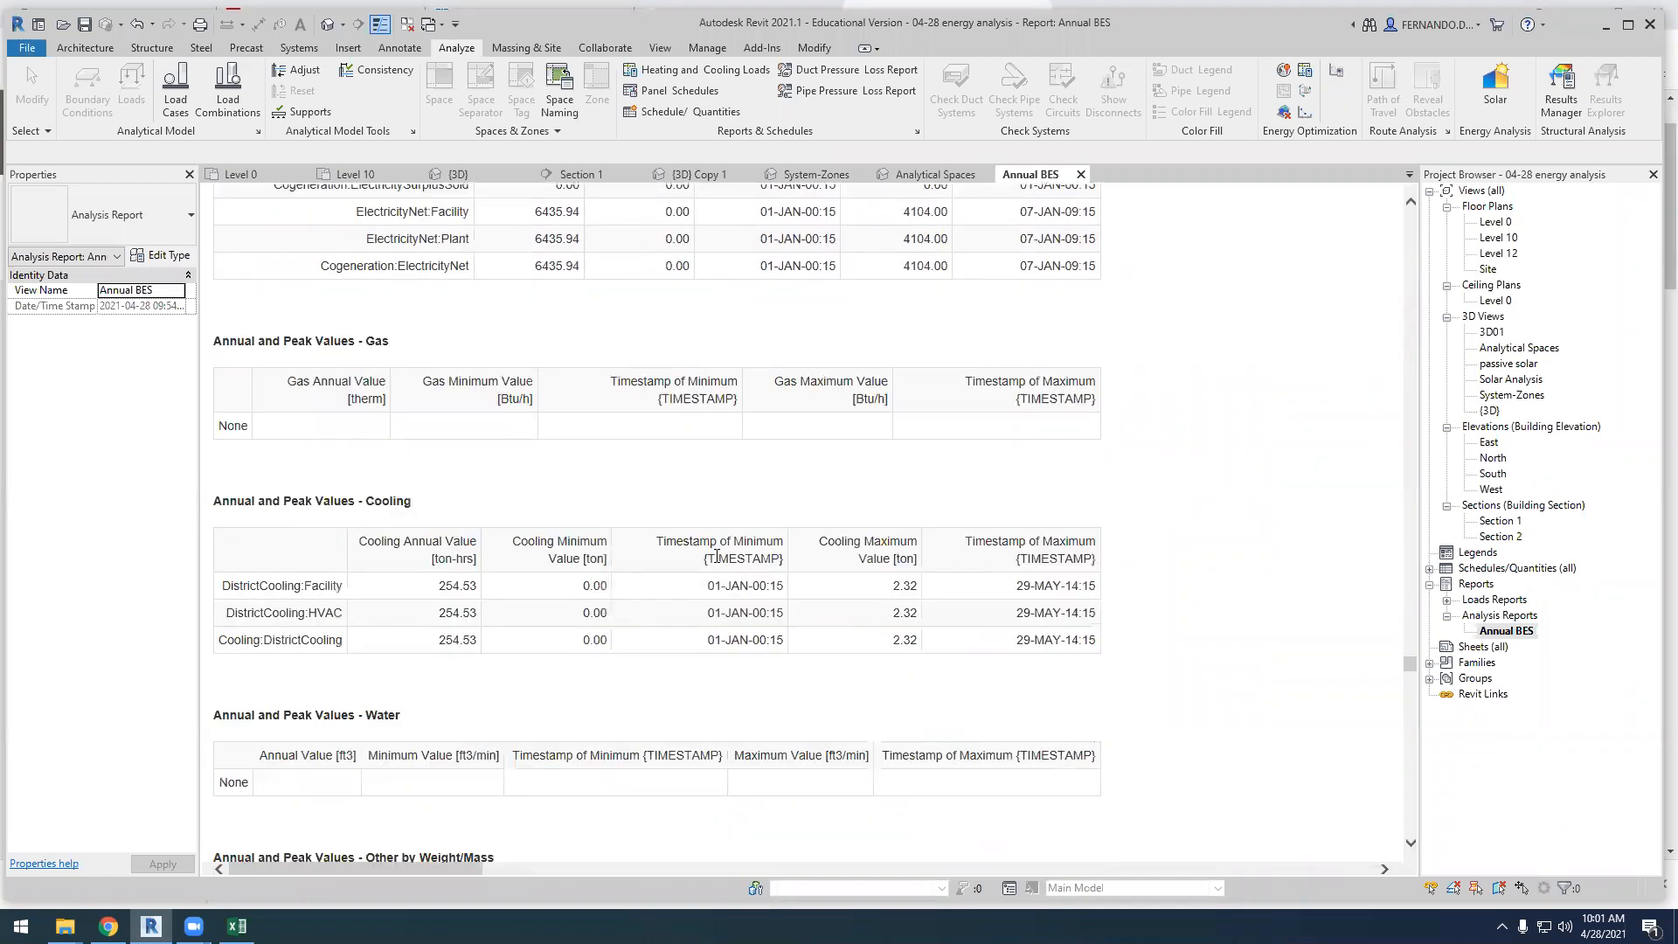
{"action": "scroll", "coordinate": [716, 562], "scroll_direction": "down", "scroll_amount": 15}
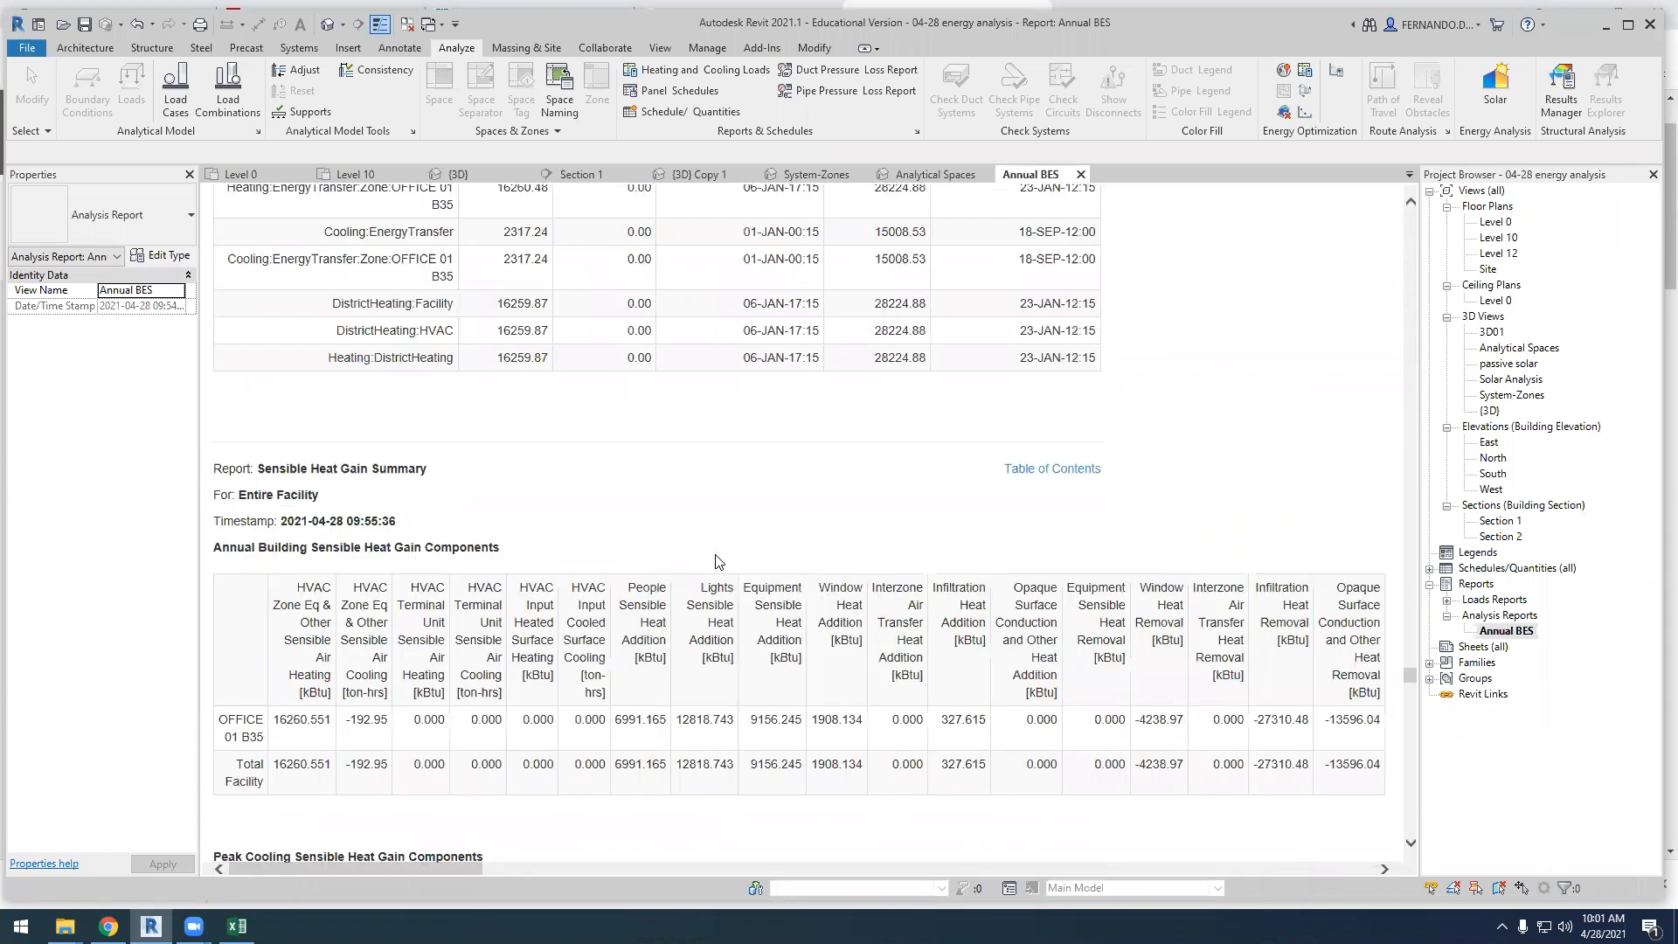
{"action": "scroll", "coordinate": [715, 561], "scroll_direction": "down", "scroll_amount": 20}
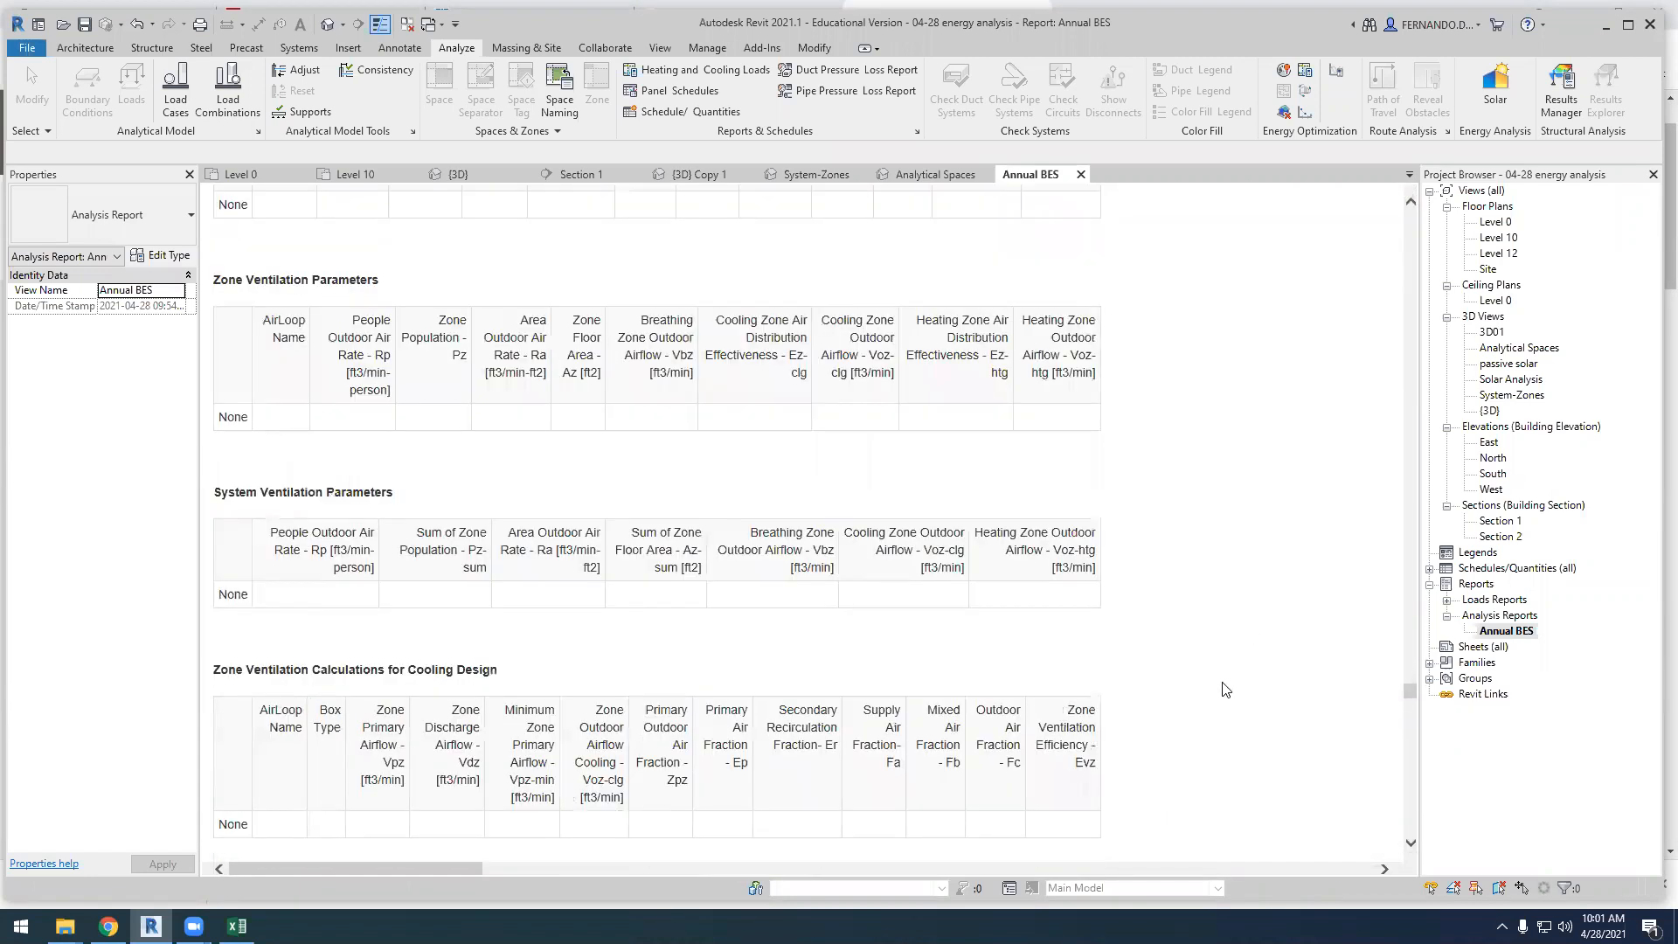
Return to the report's start and look over the annual and monthly charts, continuing to the Building Area table
{"action": "left_click_drag", "start_coordinate": [1407, 698], "coordinate": [1404, 191]}
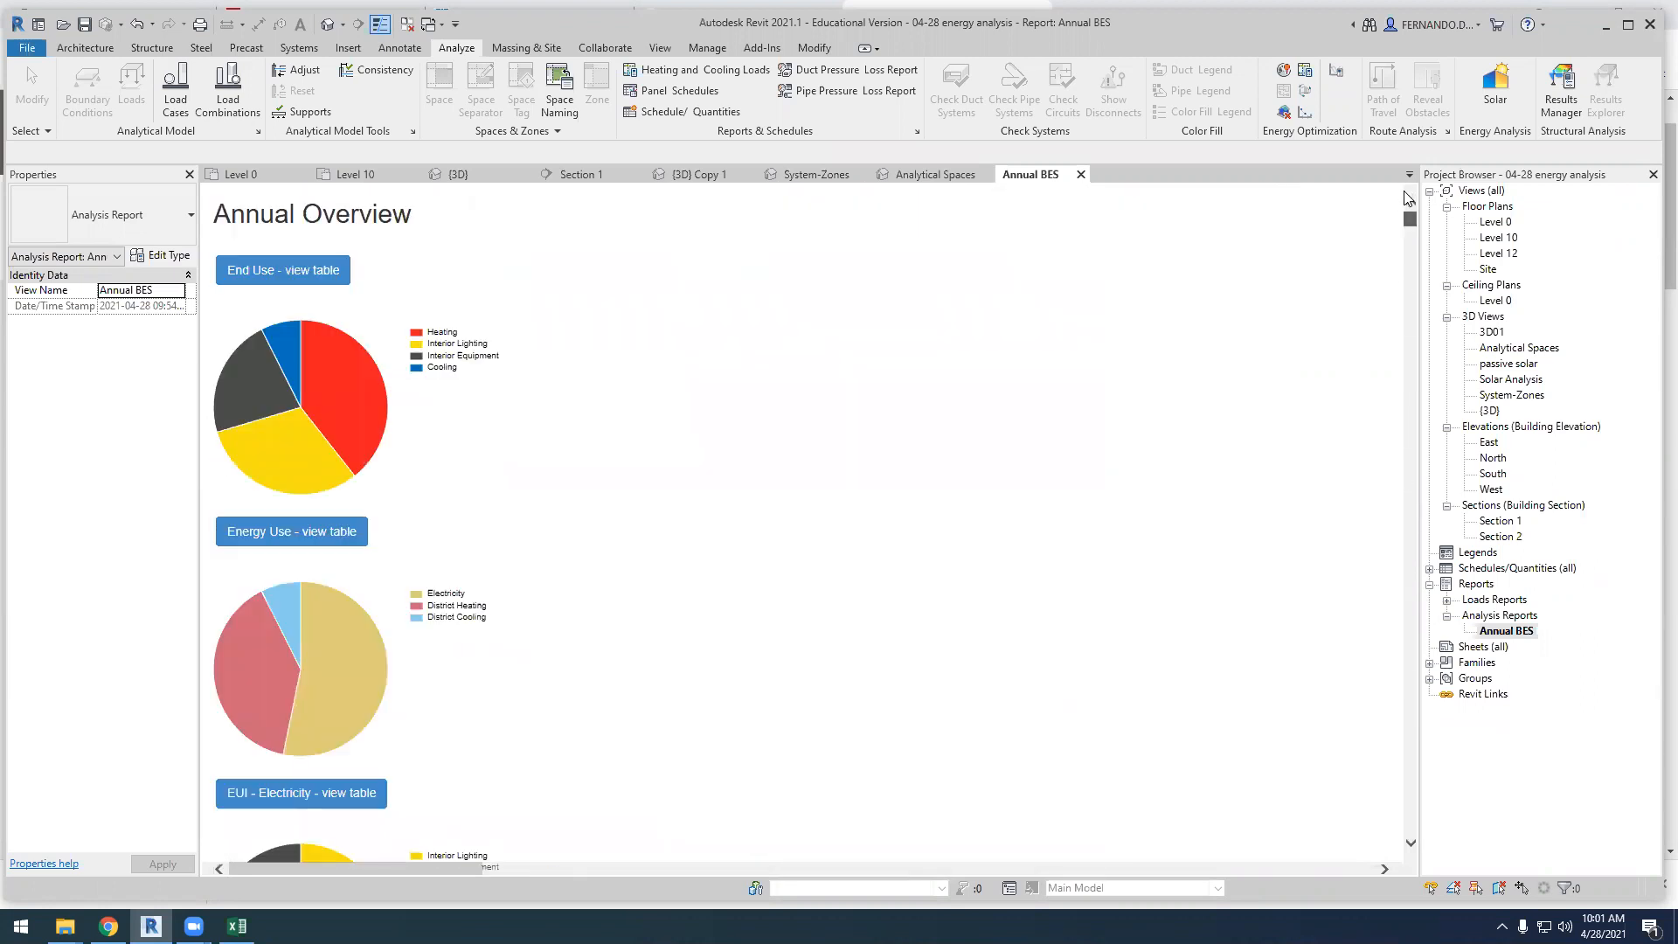
{"action": "scroll", "coordinate": [582, 377], "scroll_direction": "down", "scroll_amount": 3}
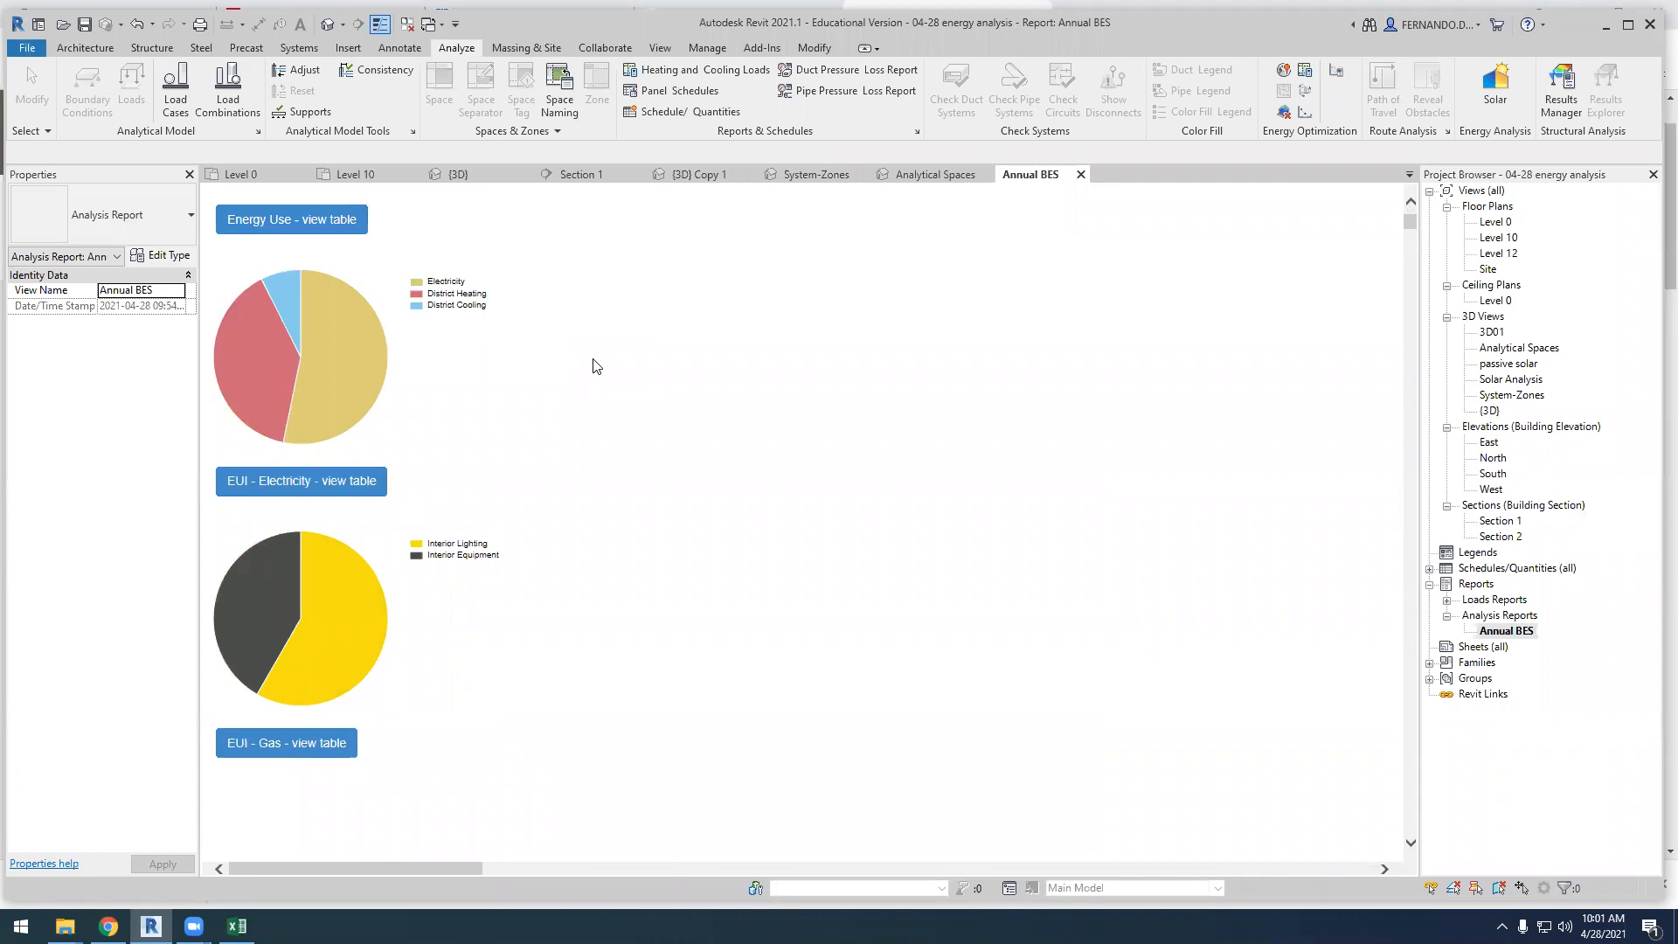
{"action": "scroll", "coordinate": [665, 463], "scroll_direction": "down", "scroll_amount": 5}
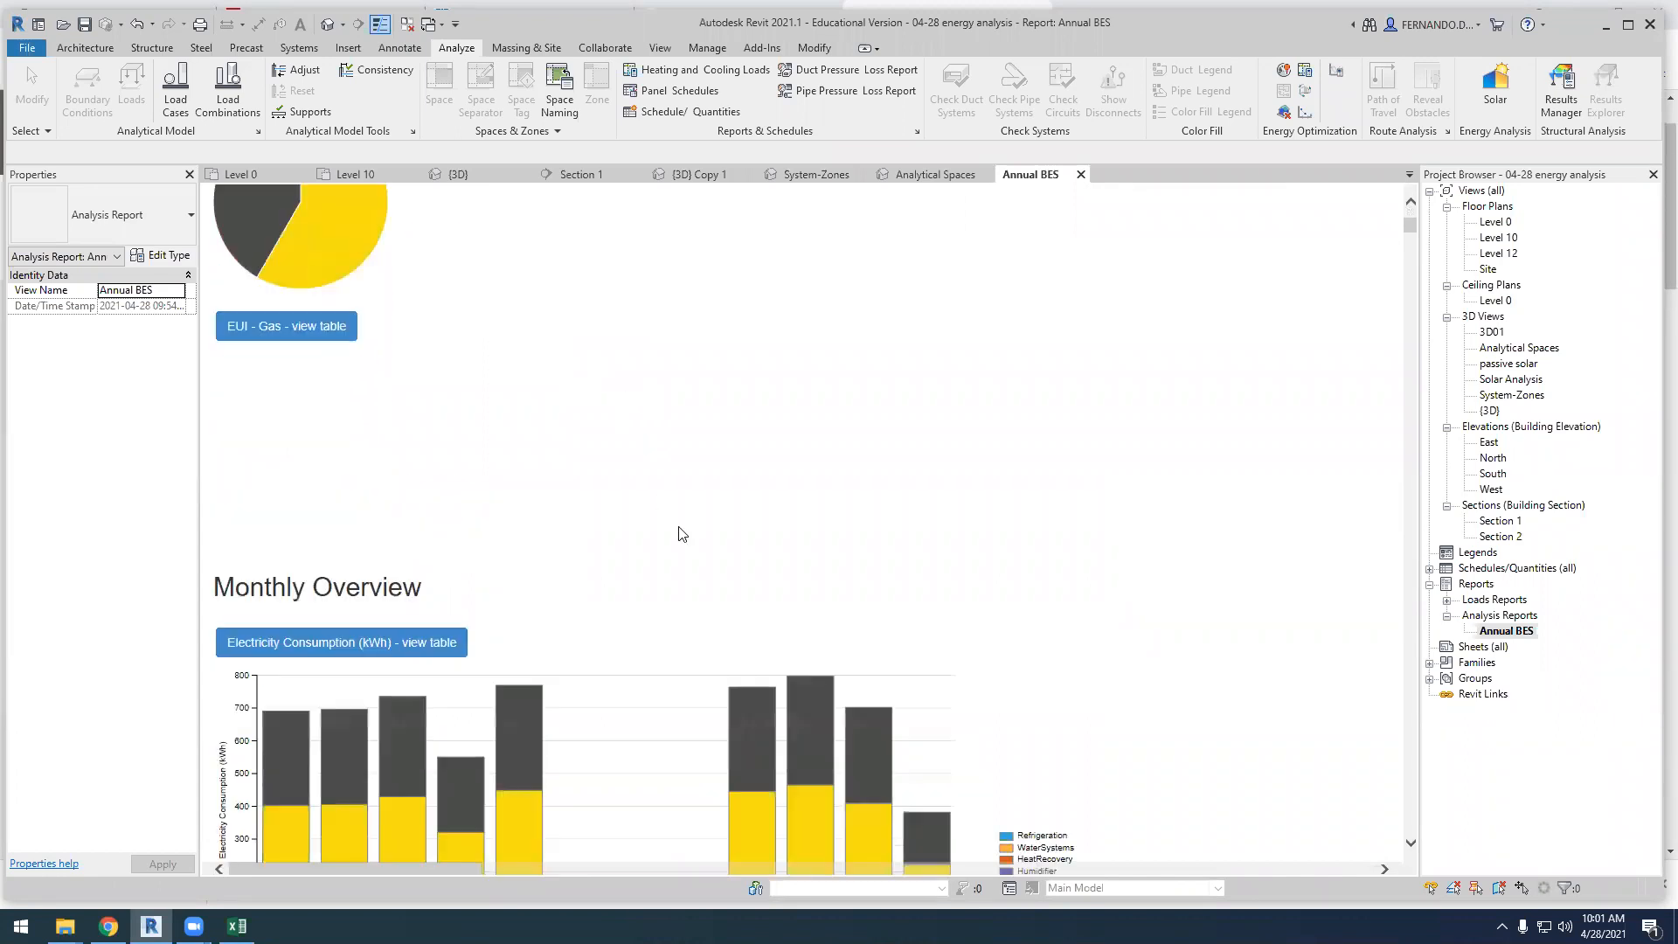
{"action": "left_click_drag", "start_coordinate": [1411, 226], "coordinate": [1414, 229]}
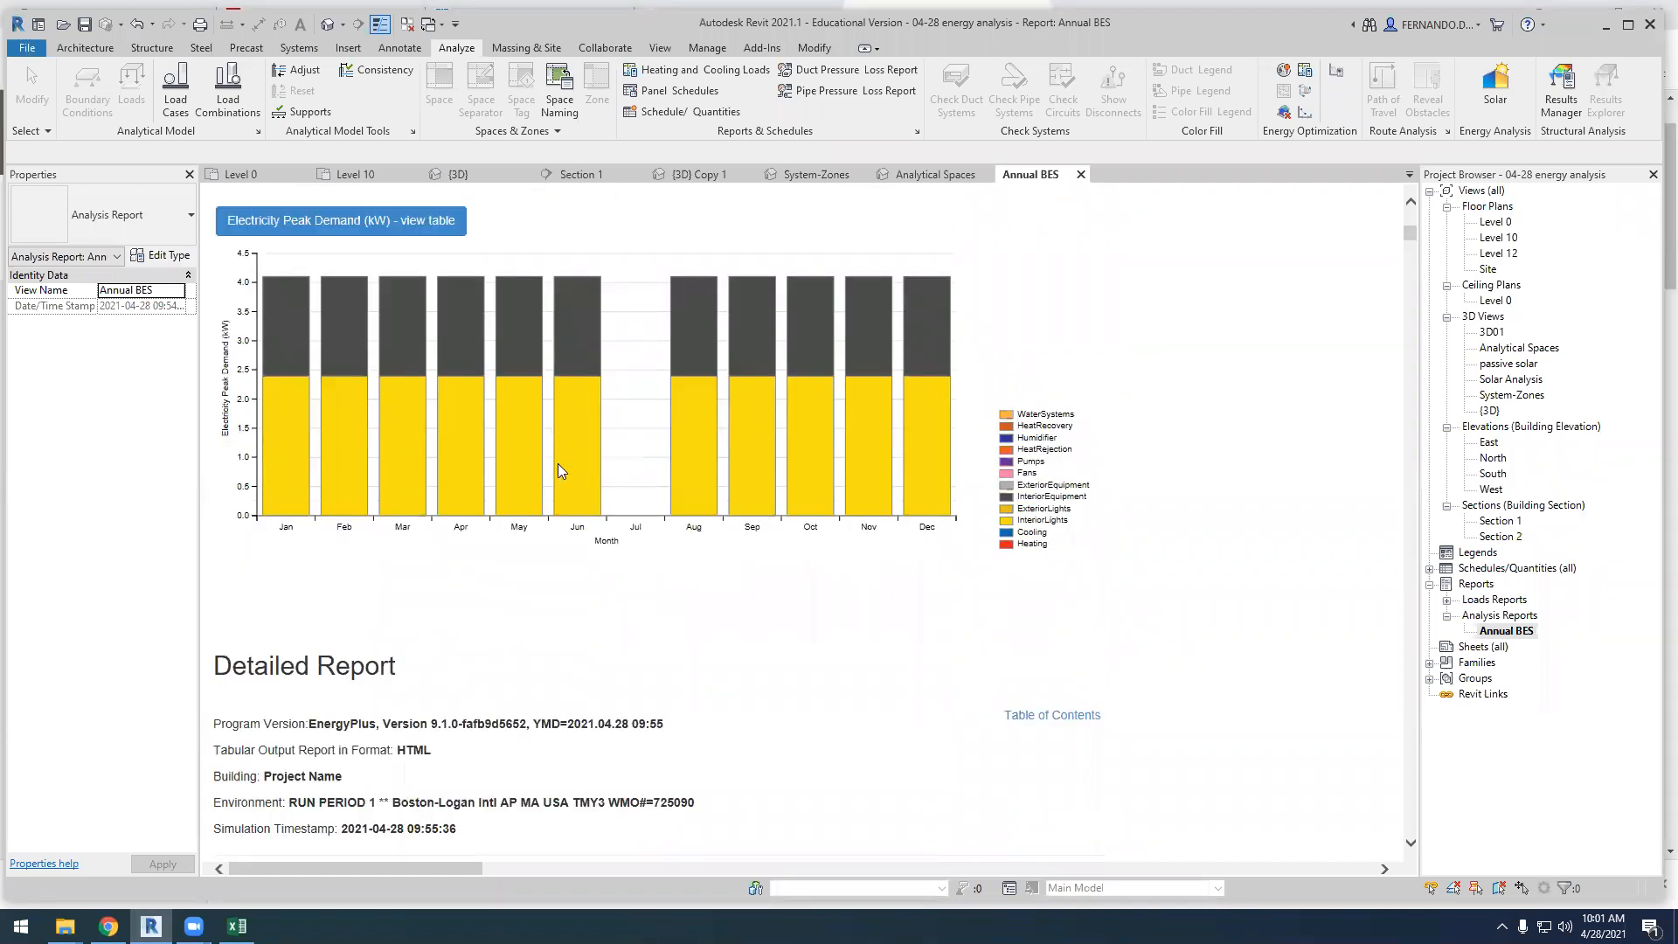
{"action": "scroll", "coordinate": [558, 464], "scroll_direction": "down", "scroll_amount": 8}
{"action": "scroll", "coordinate": [524, 595], "scroll_direction": "down", "scroll_amount": 10}
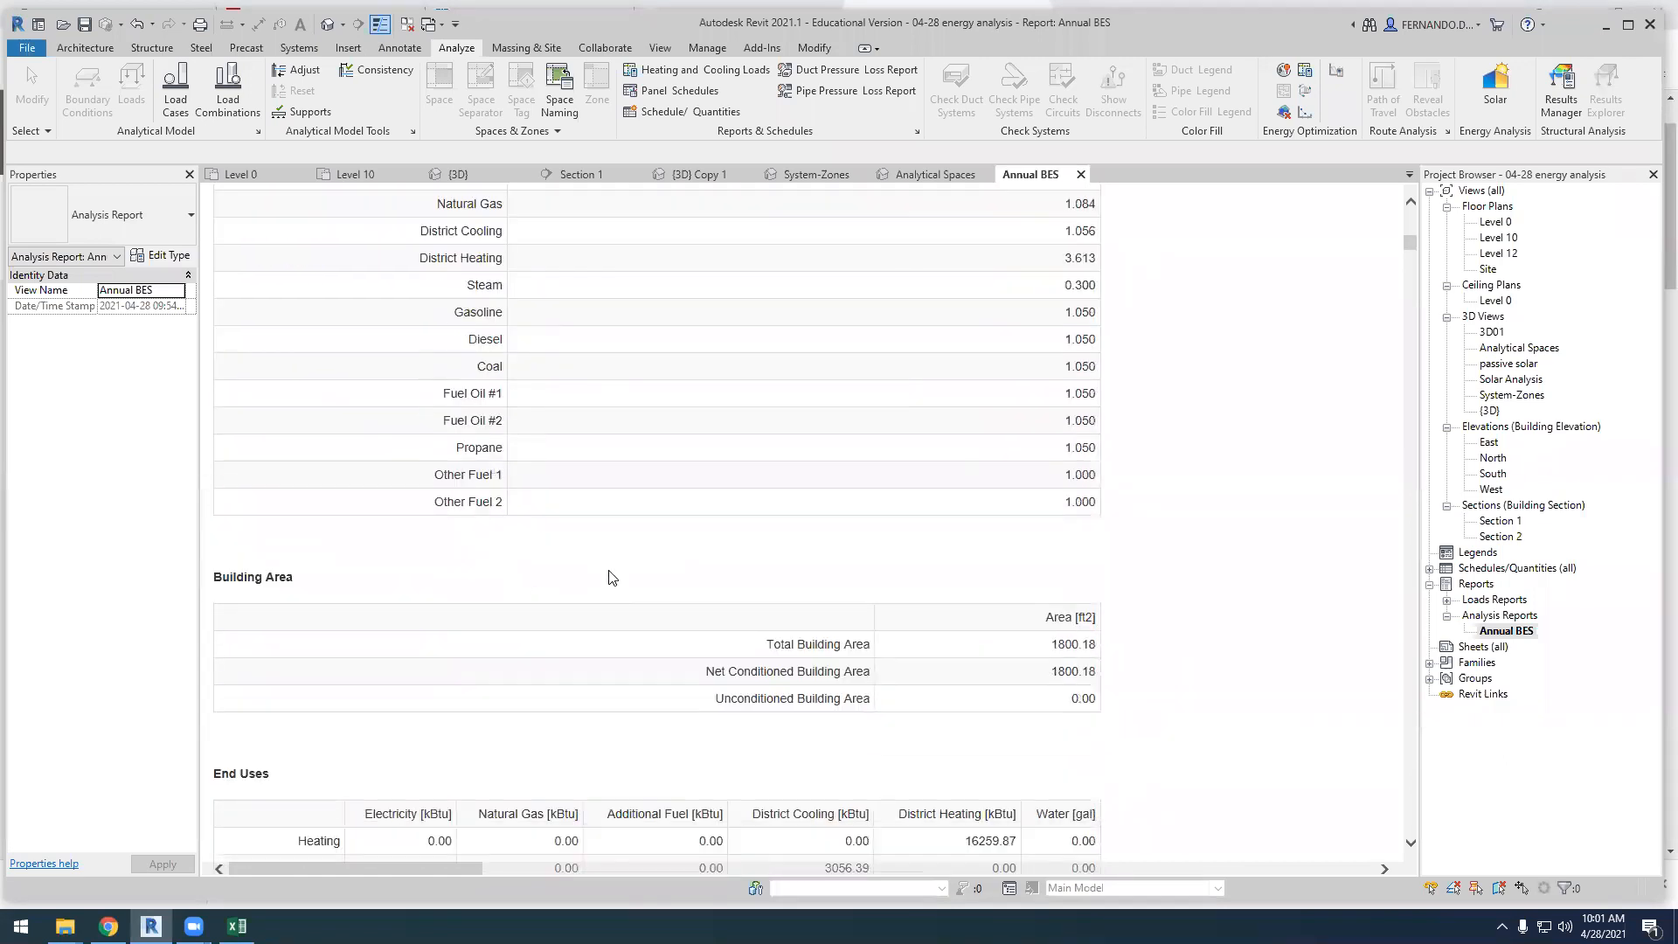
Recheck the conversion factors, monthly electricity charts and End Uses table, ending back at the Annual Overview
{"action": "scroll", "coordinate": [607, 574], "scroll_direction": "up", "scroll_amount": 5}
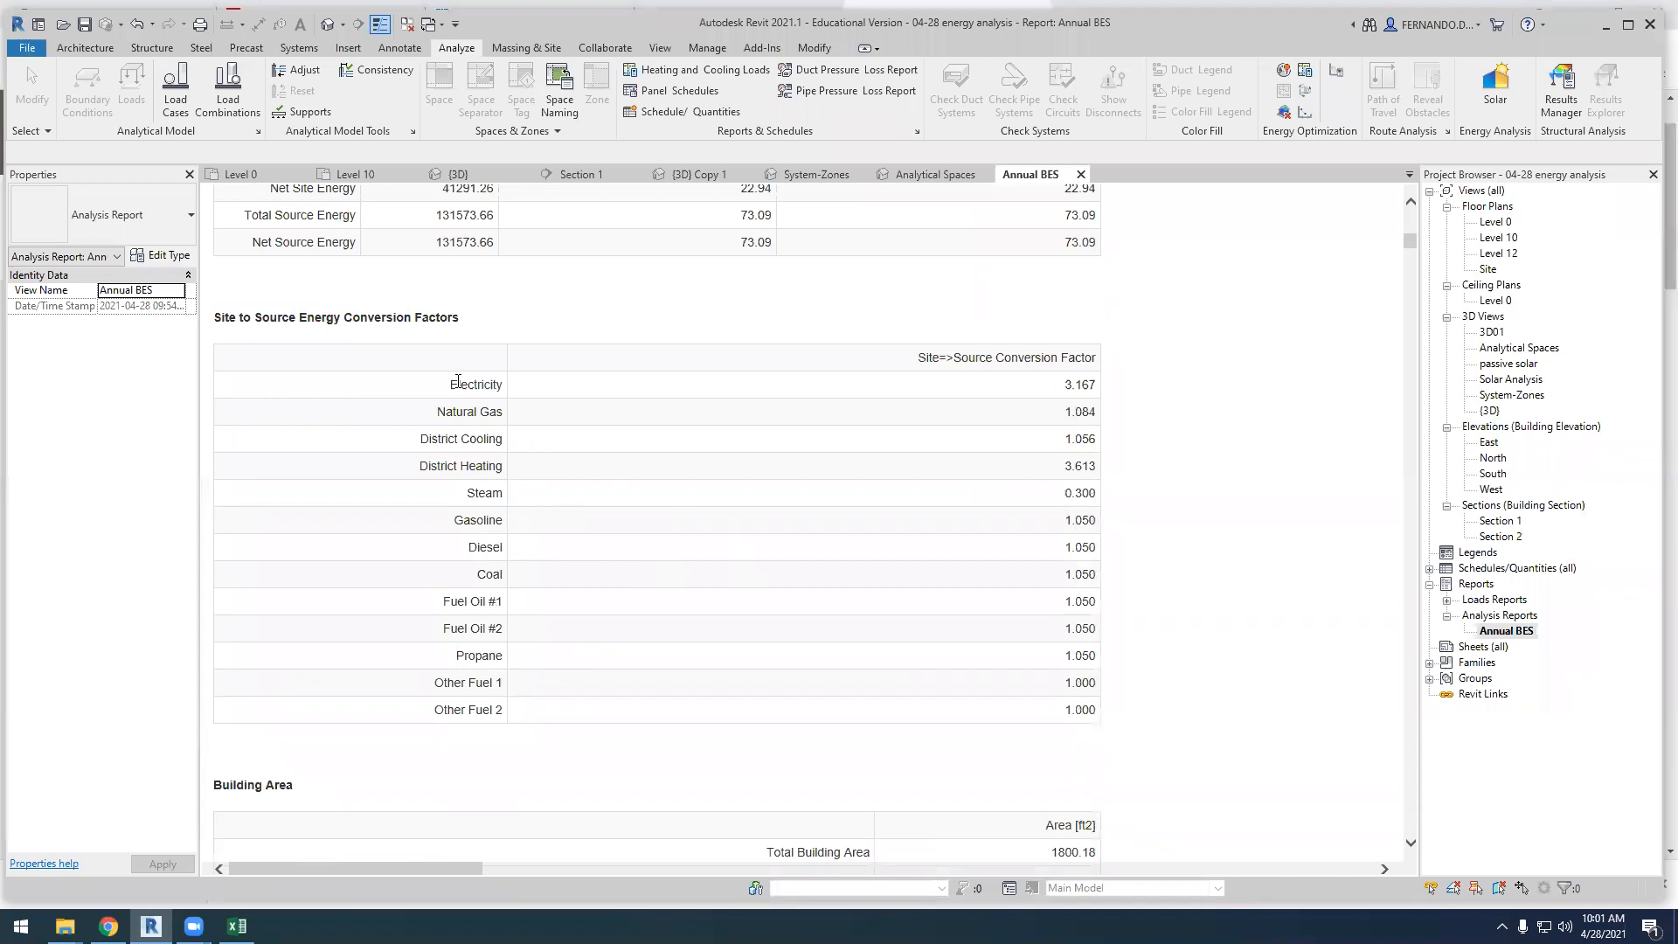
{"action": "scroll", "coordinate": [453, 498], "scroll_direction": "up", "scroll_amount": 7}
{"action": "scroll", "coordinate": [455, 523], "scroll_direction": "up", "scroll_amount": 5}
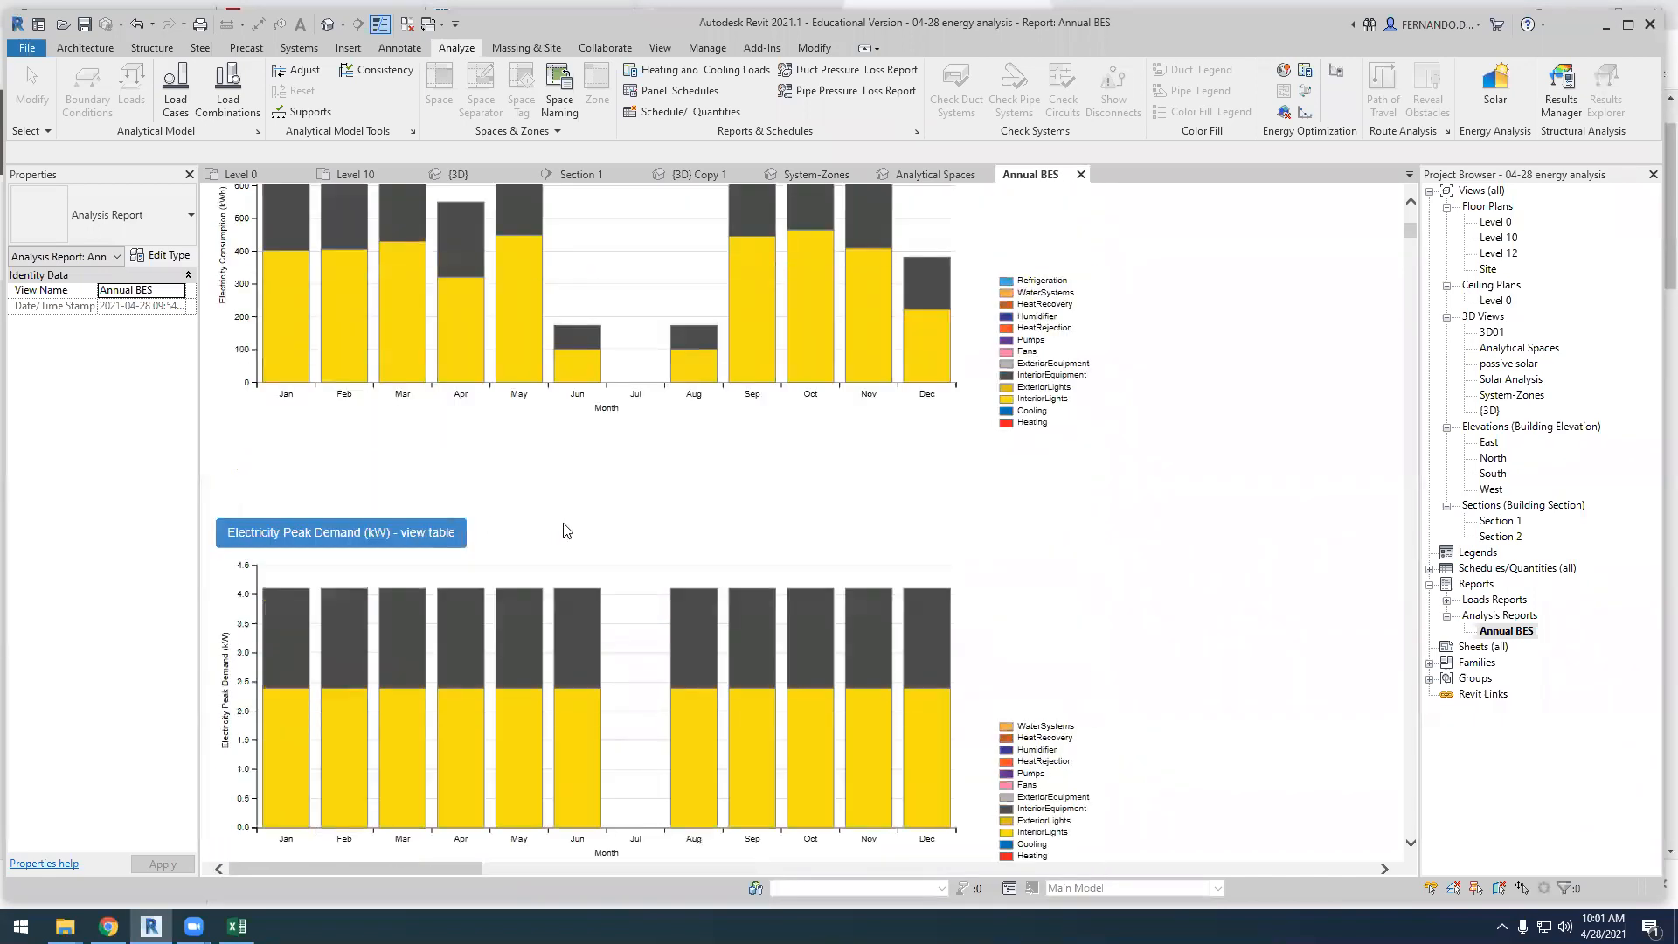
{"action": "scroll", "coordinate": [567, 529], "scroll_direction": "up", "scroll_amount": 8}
{"action": "left_click_drag", "start_coordinate": [1408, 226], "coordinate": [1411, 250]}
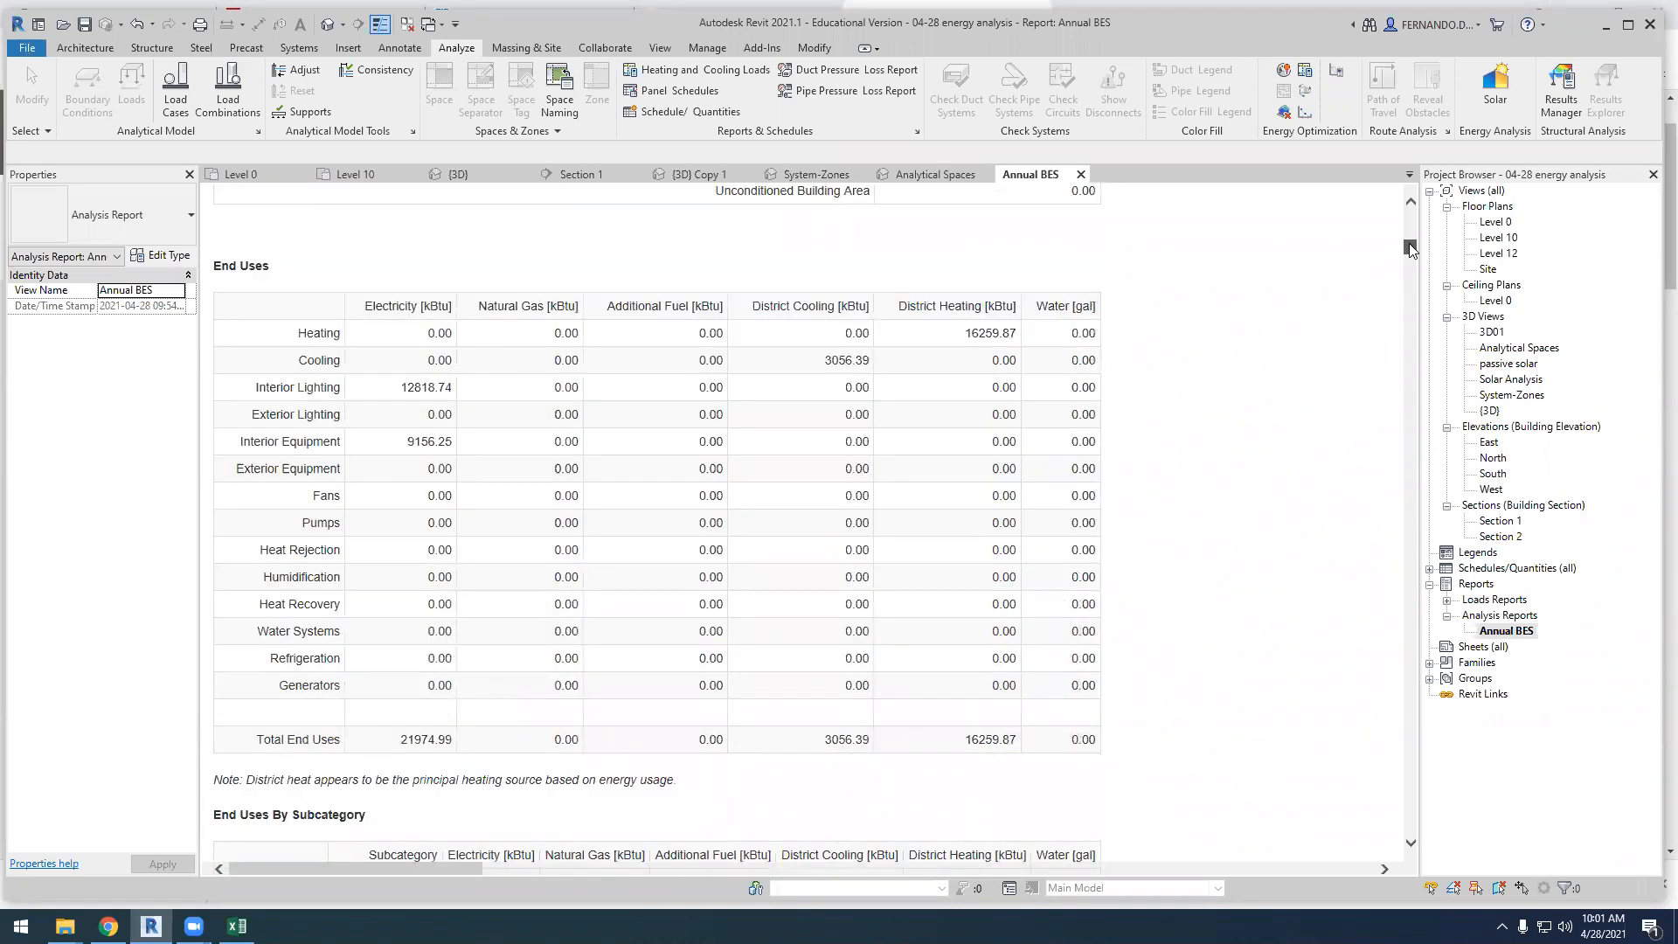
{"action": "left_click_drag", "start_coordinate": [1410, 249], "coordinate": [1381, 231]}
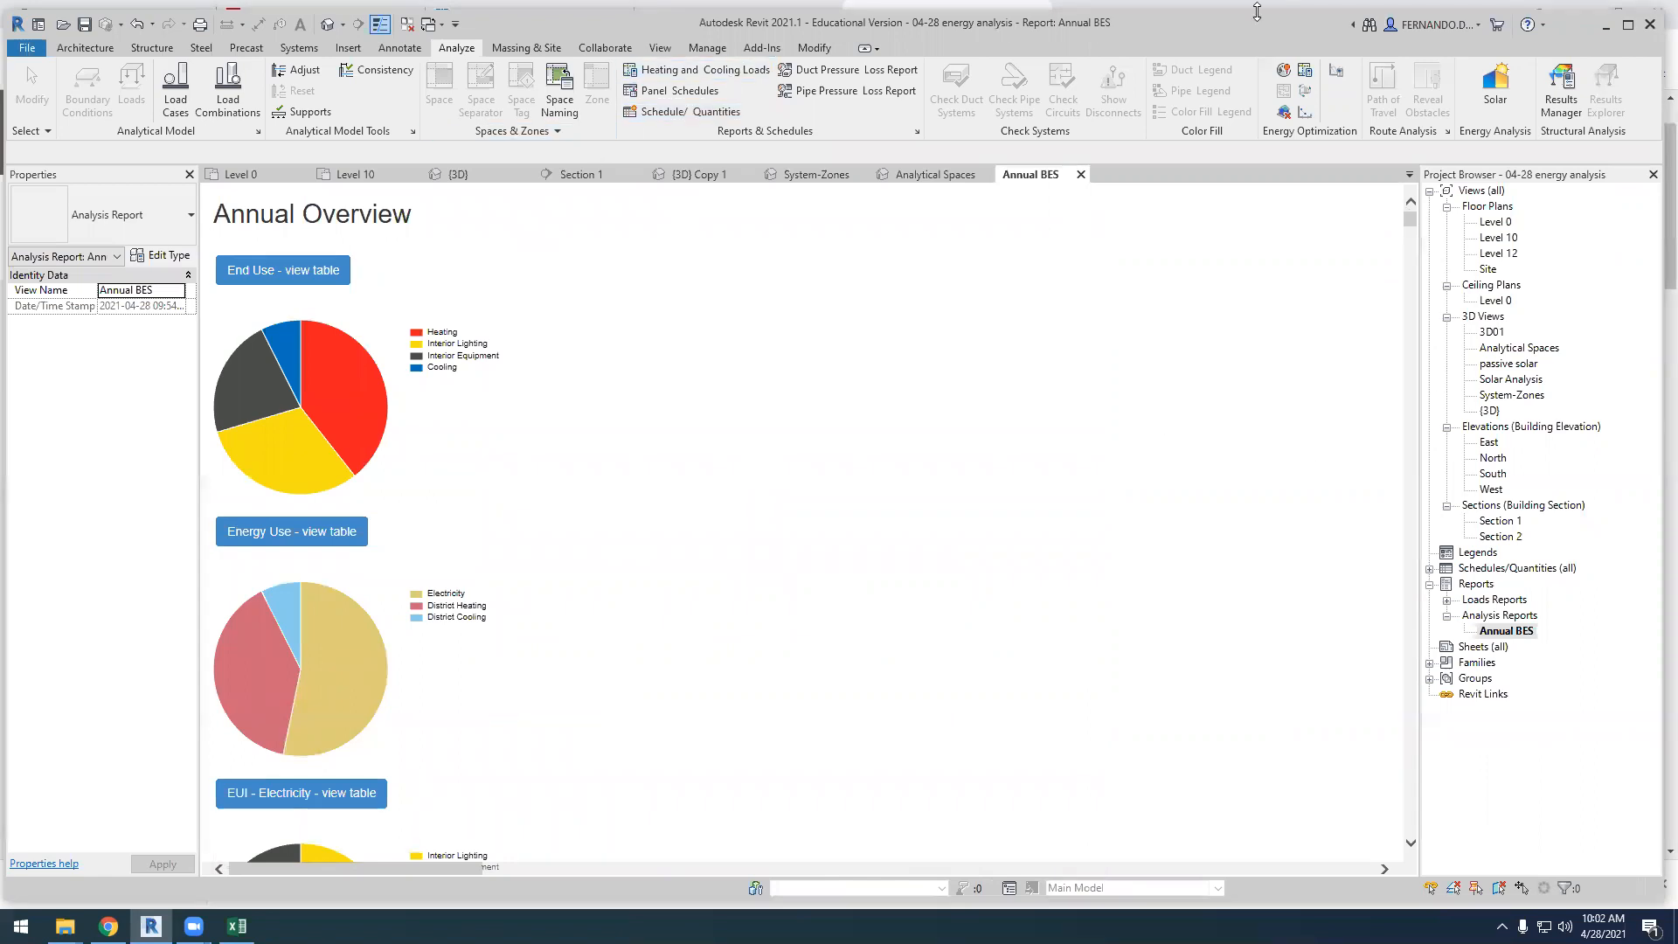
Run a systems analysis with the HVAC Systems Loads and Sizing workflow, using Annual BES as the report name
{"action": "left_click", "coordinate": [1334, 70]}
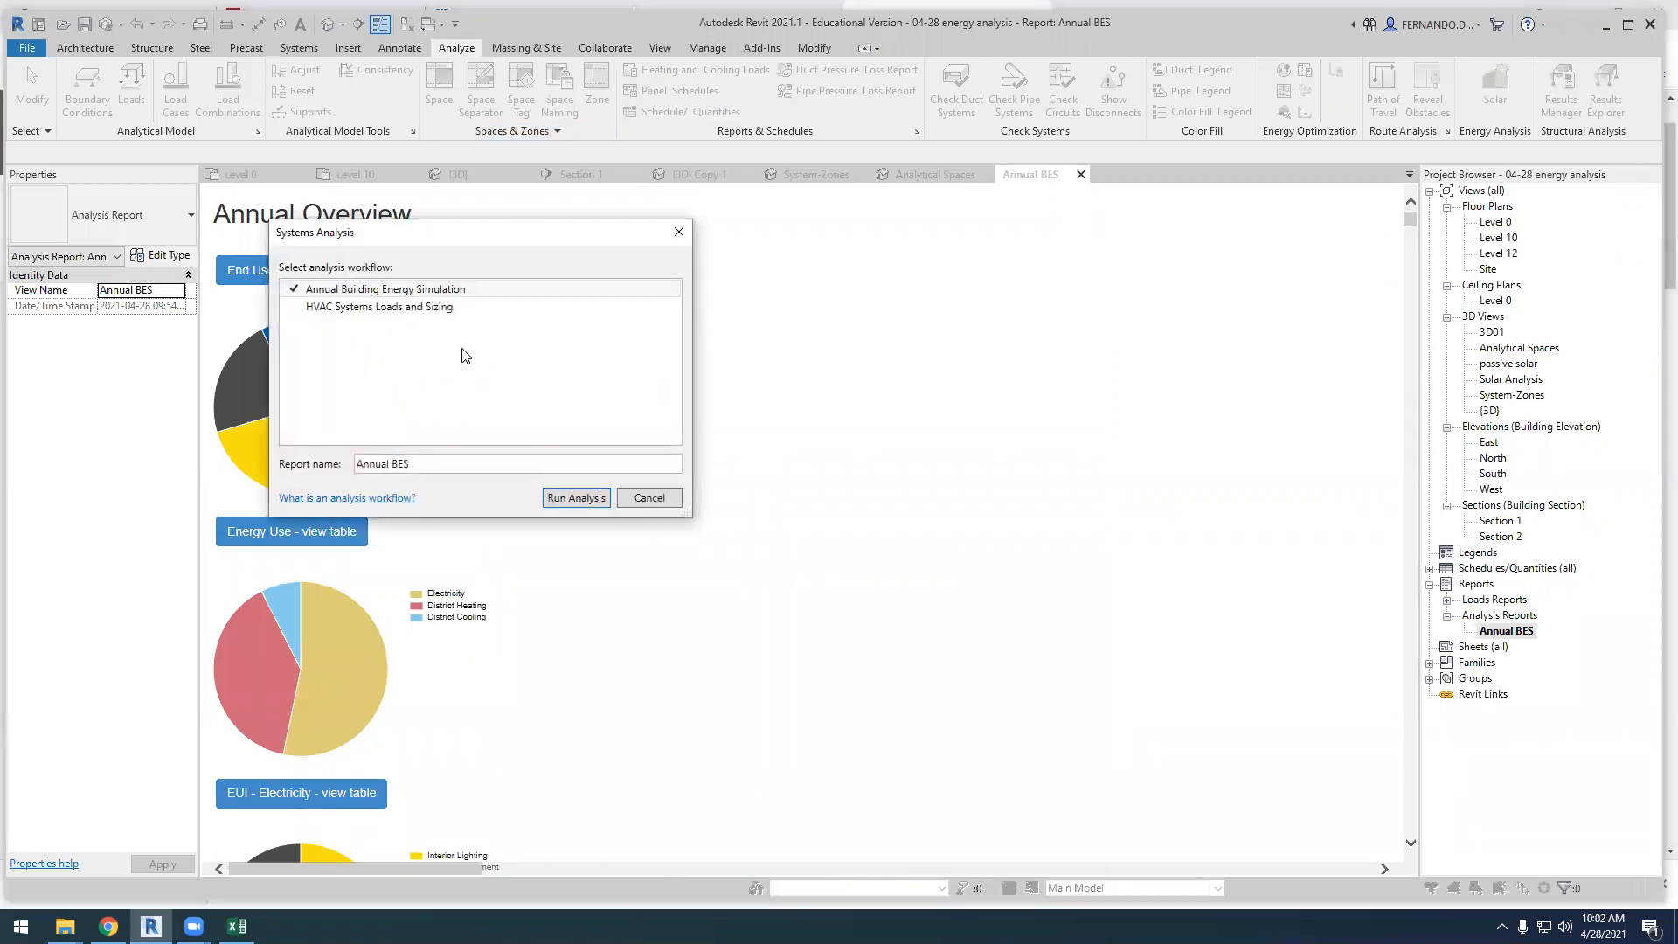
{"action": "left_click", "coordinate": [339, 308]}
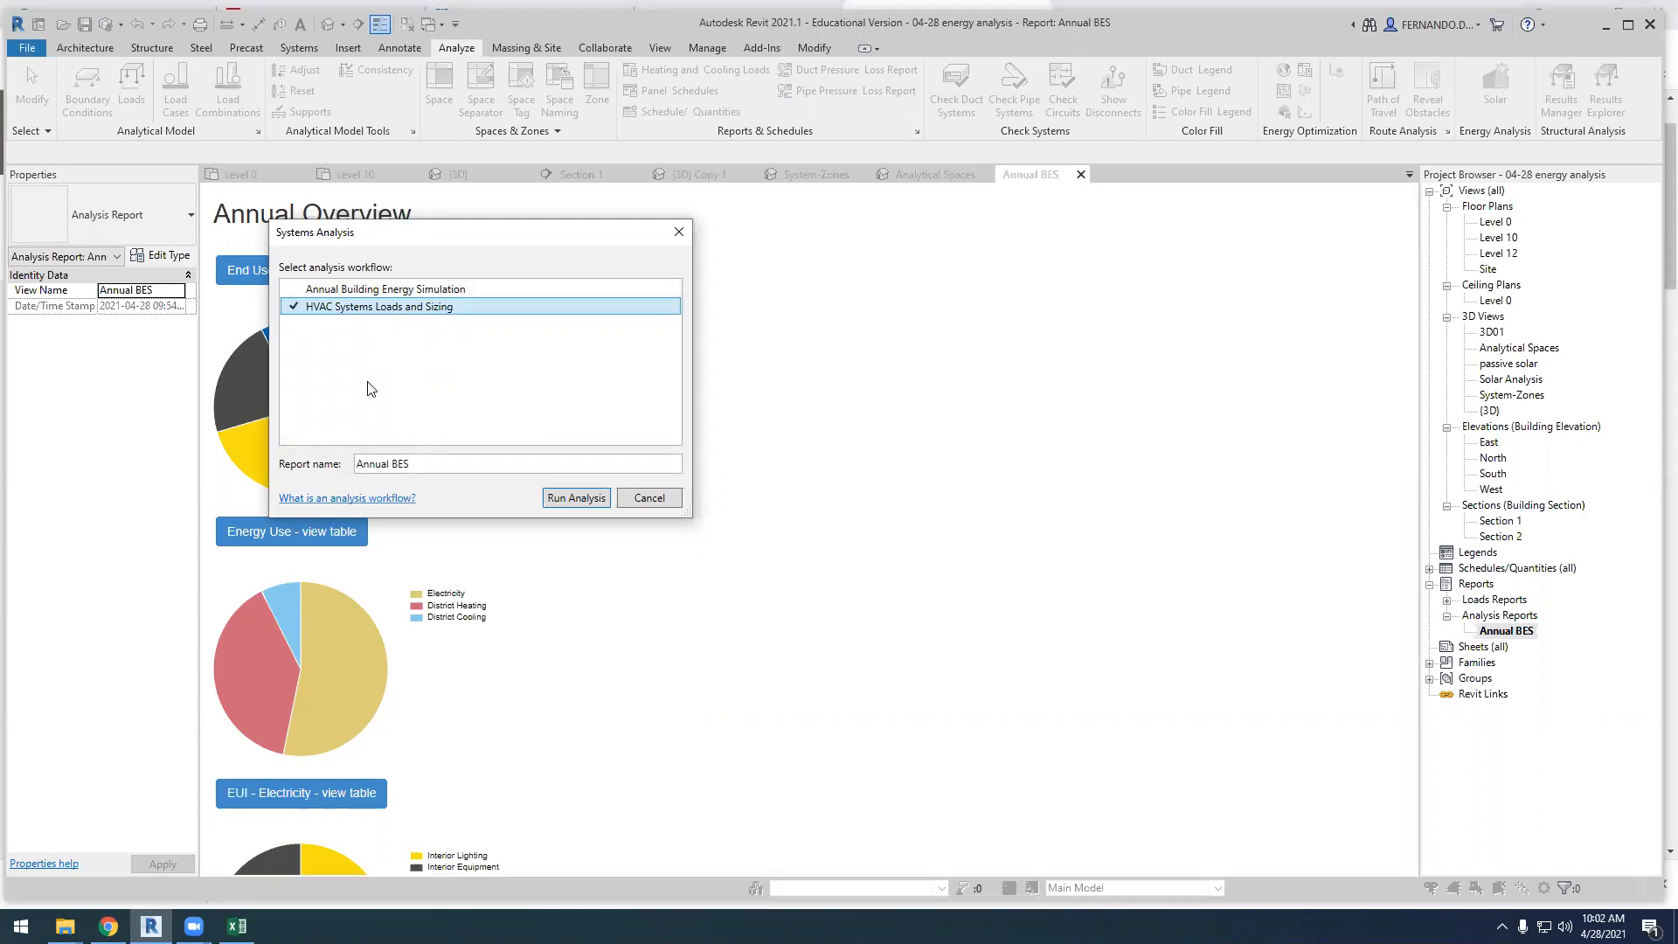
{"action": "left_click", "coordinate": [577, 500]}
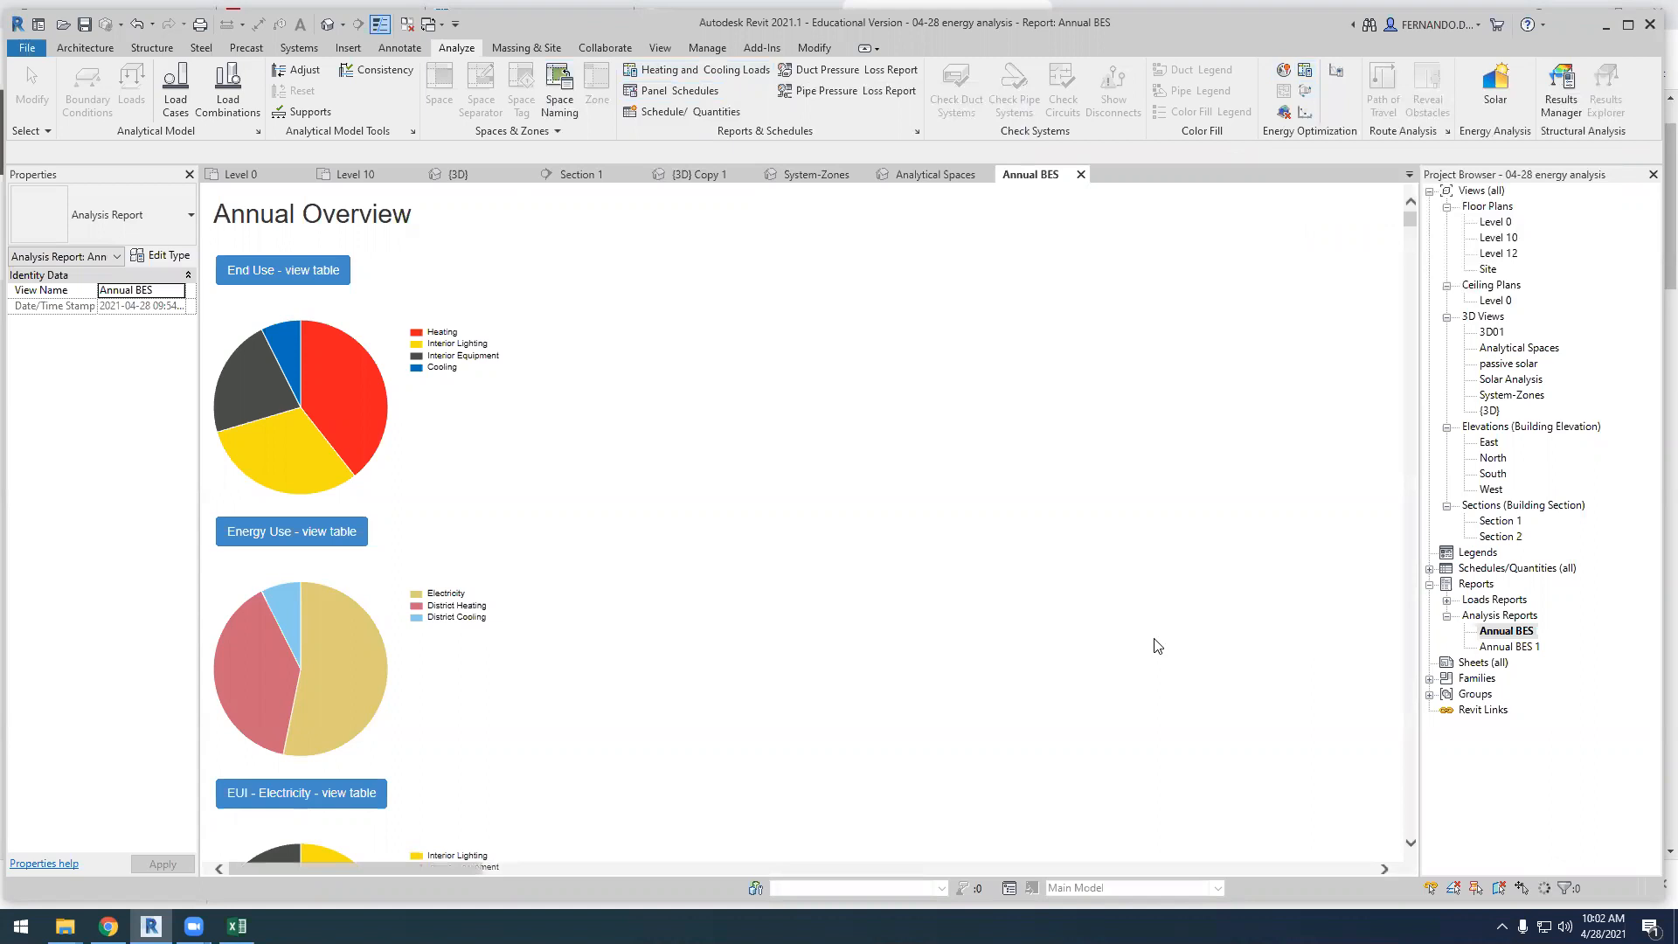
Look over the Energy Settings parameters and the Systems Analysis workflow options, cancelling out of both dialogs
{"action": "left_click", "coordinate": [1338, 73]}
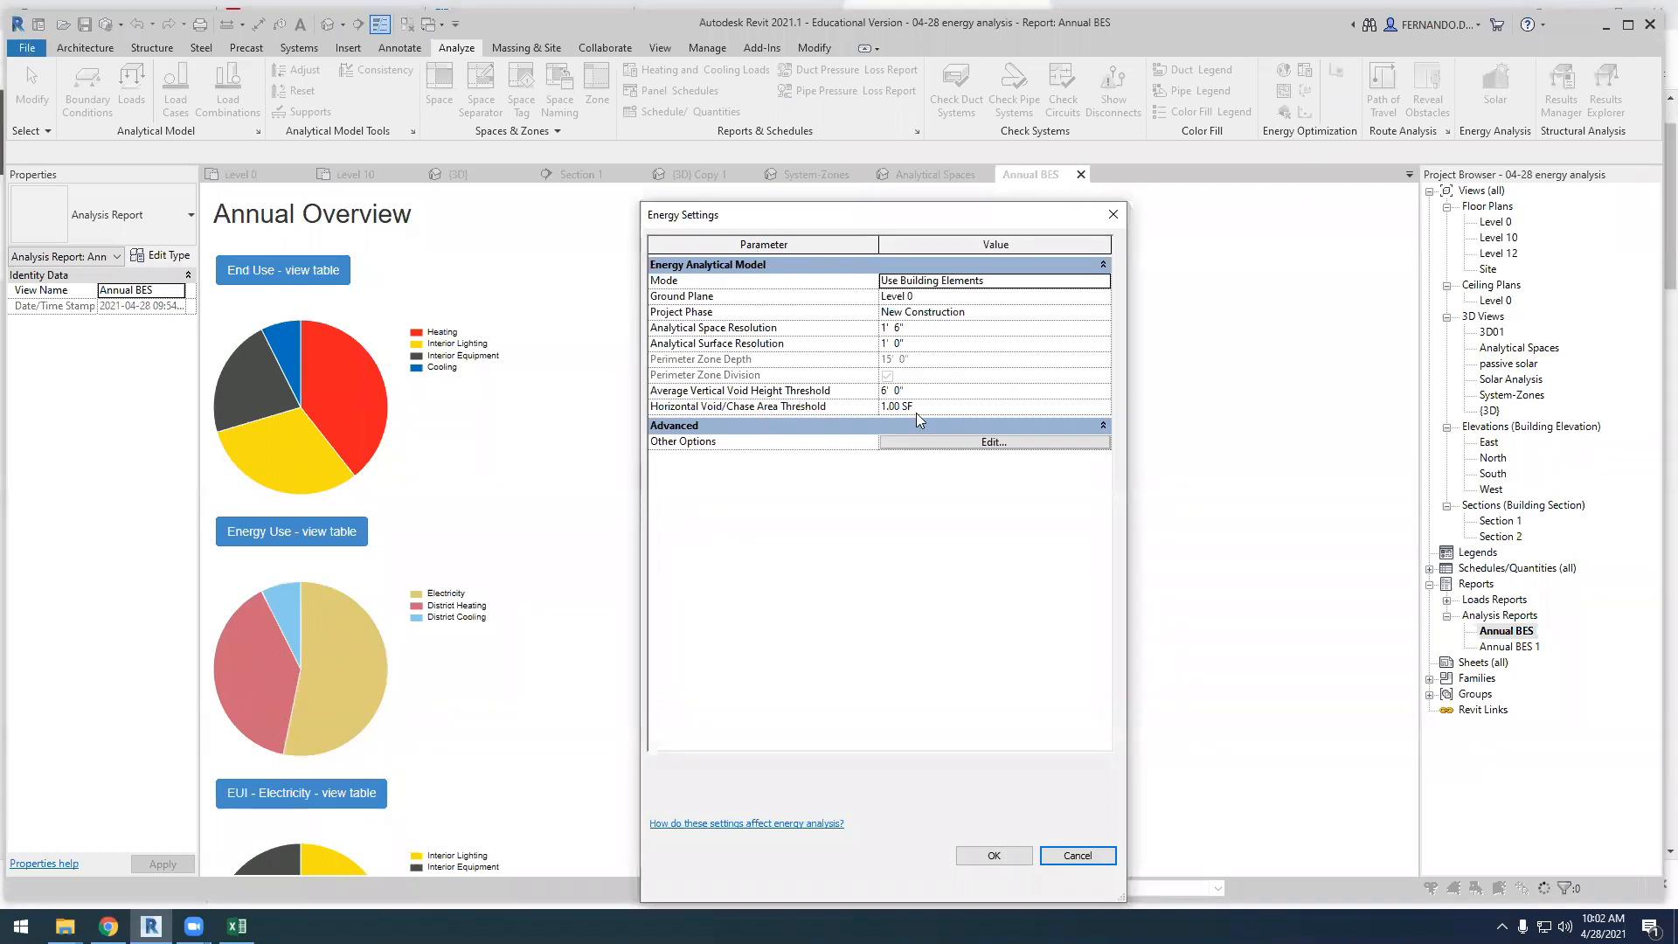
{"action": "left_click", "coordinate": [1084, 855]}
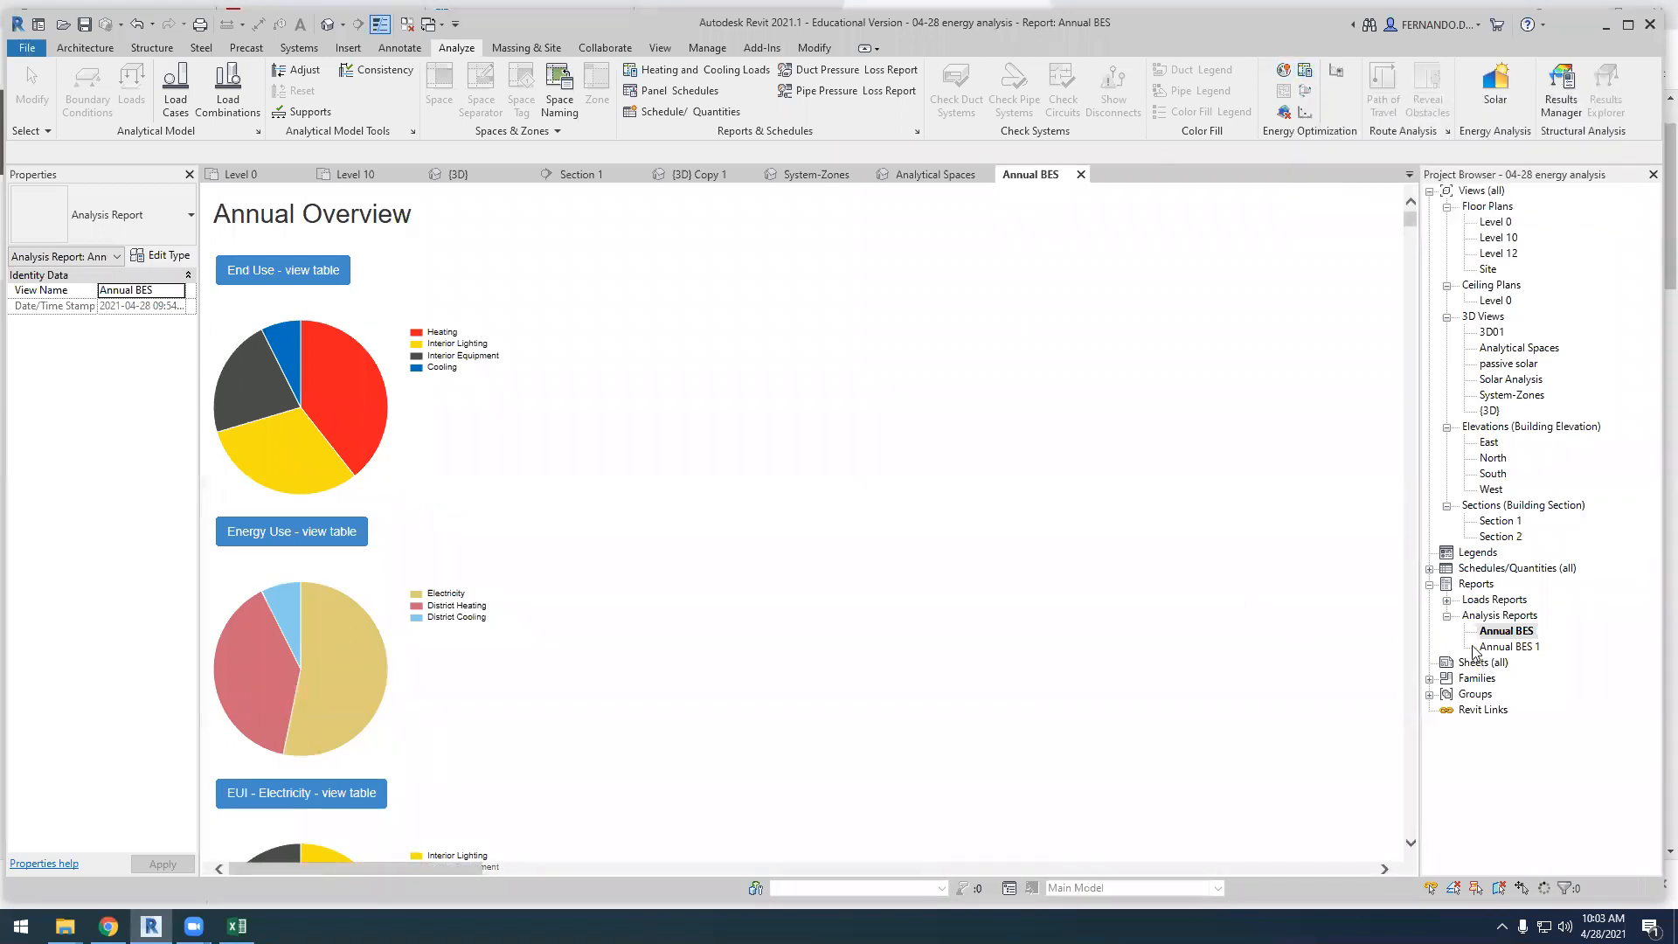
{"action": "left_click", "coordinate": [1306, 72]}
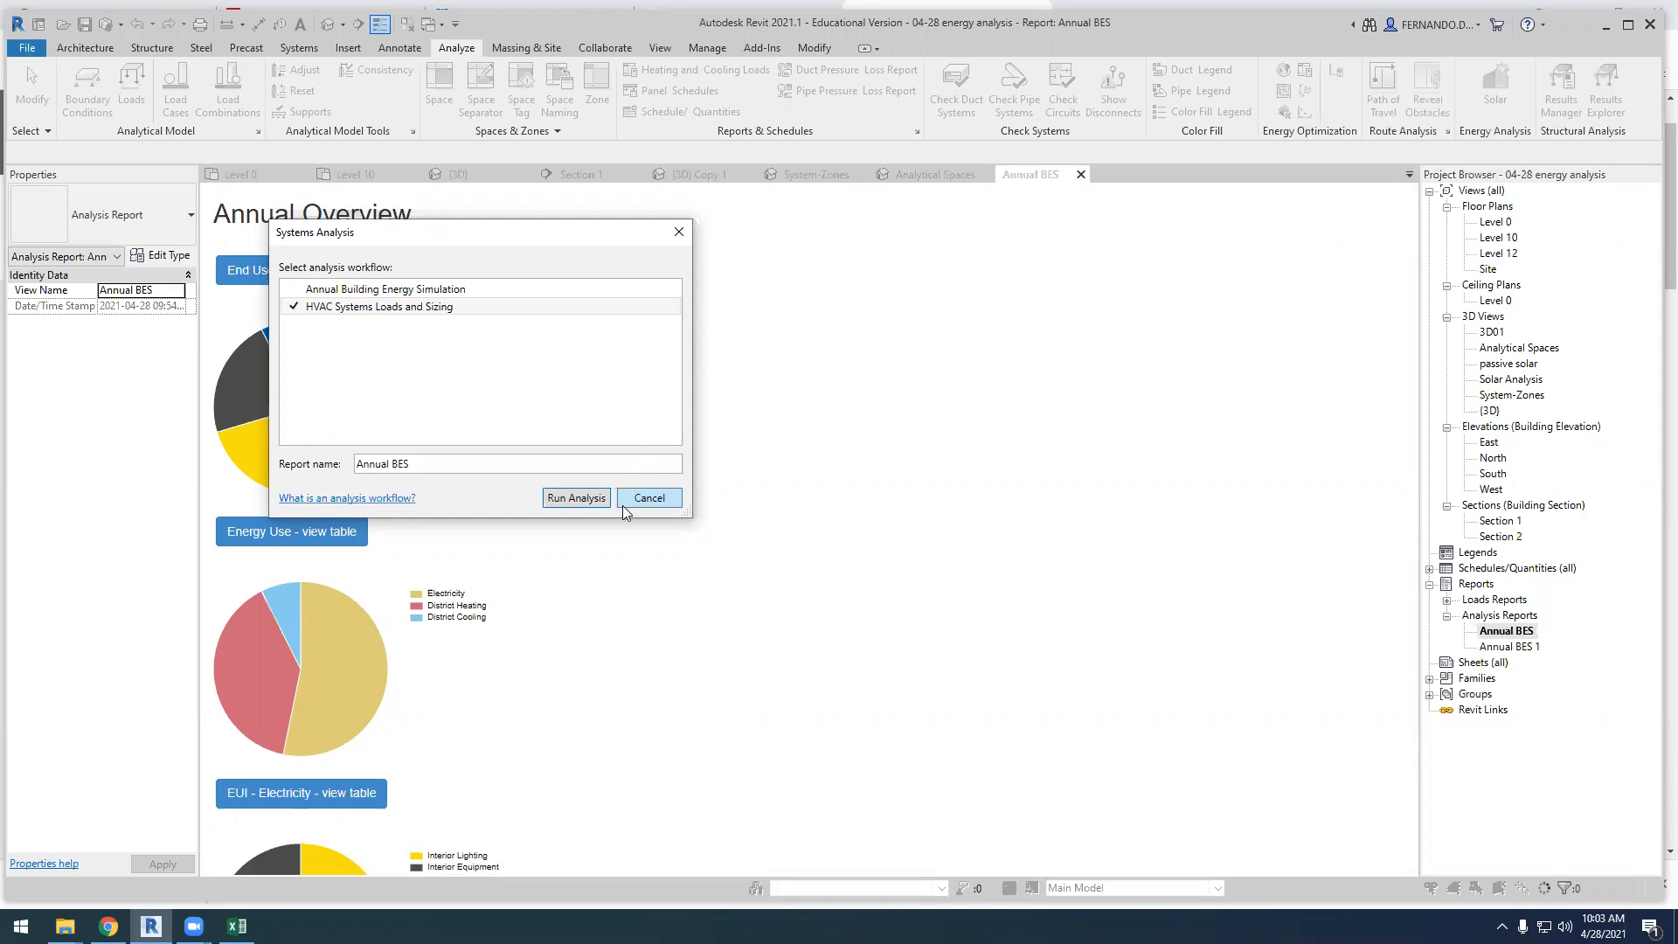
{"action": "left_click", "coordinate": [648, 499]}
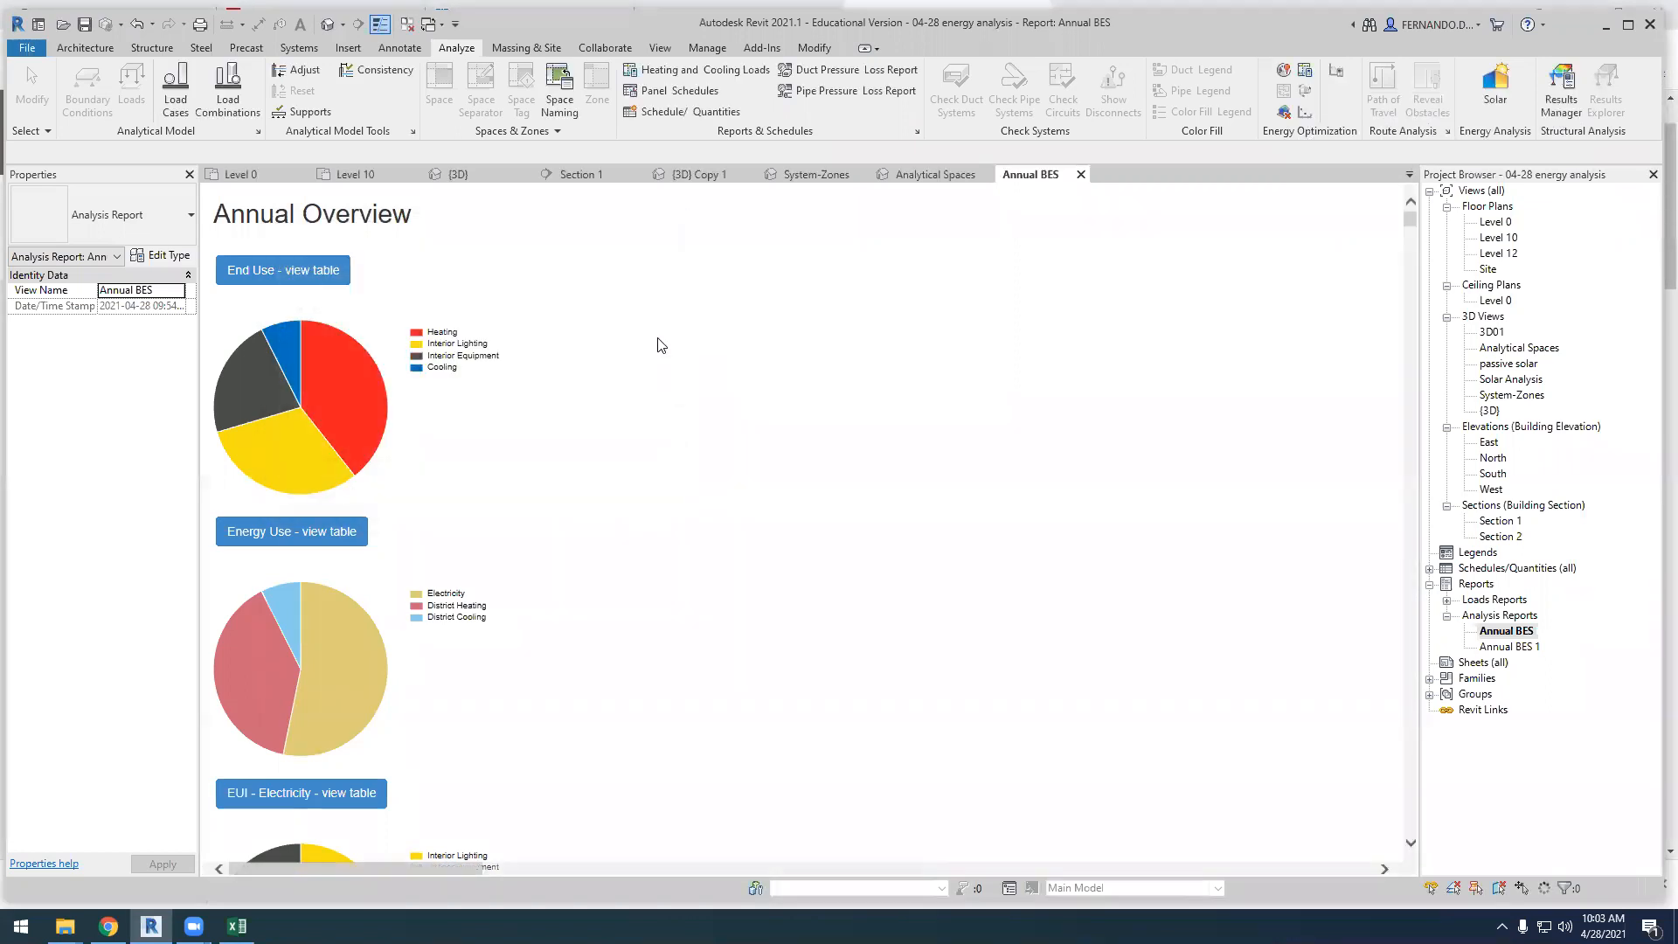
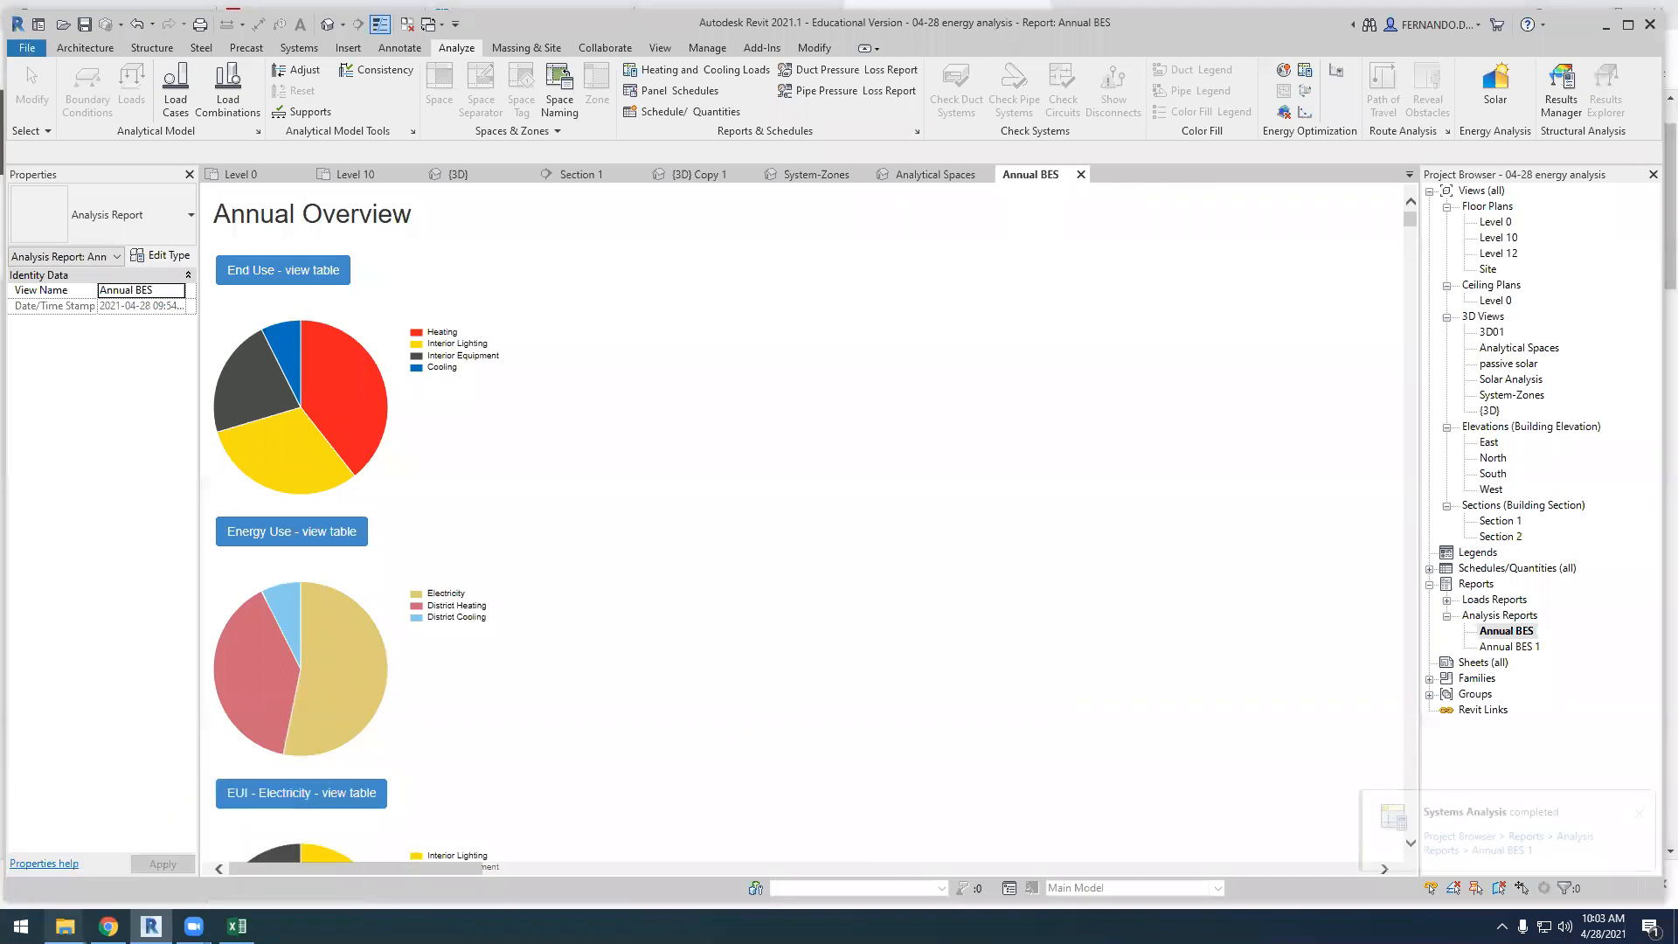
Open the TDS 360 project from the REvit Files folder in File Explorer, dismissing the changed-file notice and declining the save reminder
{"action": "left_click", "coordinate": [64, 926]}
{"action": "left_click", "coordinate": [423, 818]}
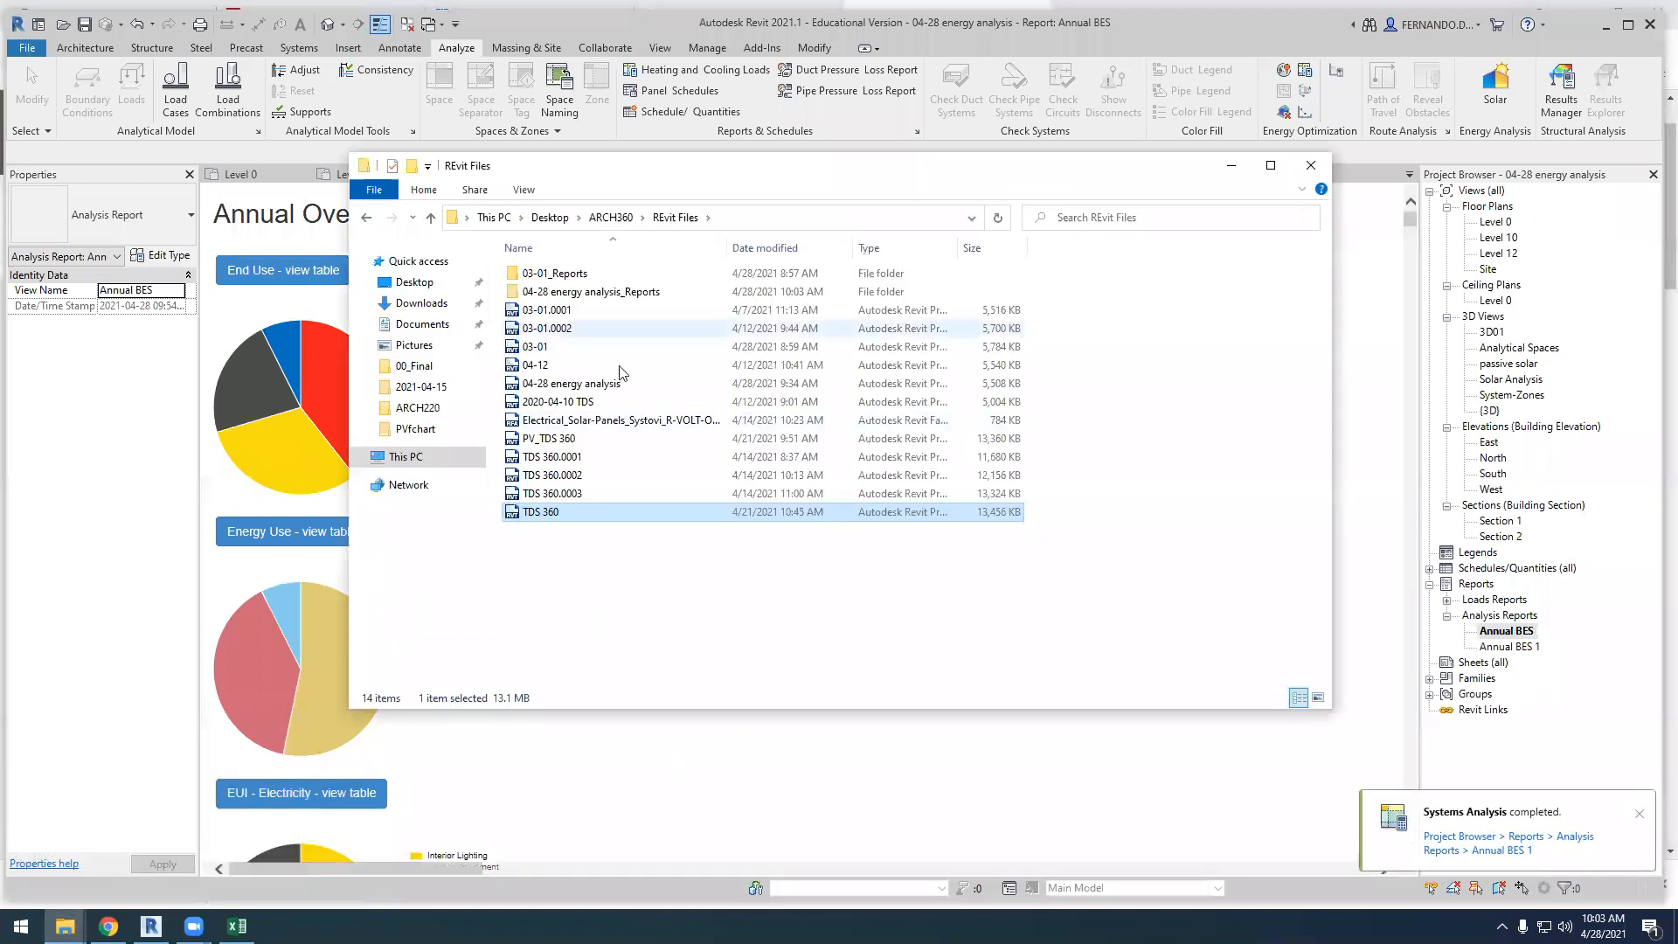
{"action": "double_click", "coordinate": [548, 516]}
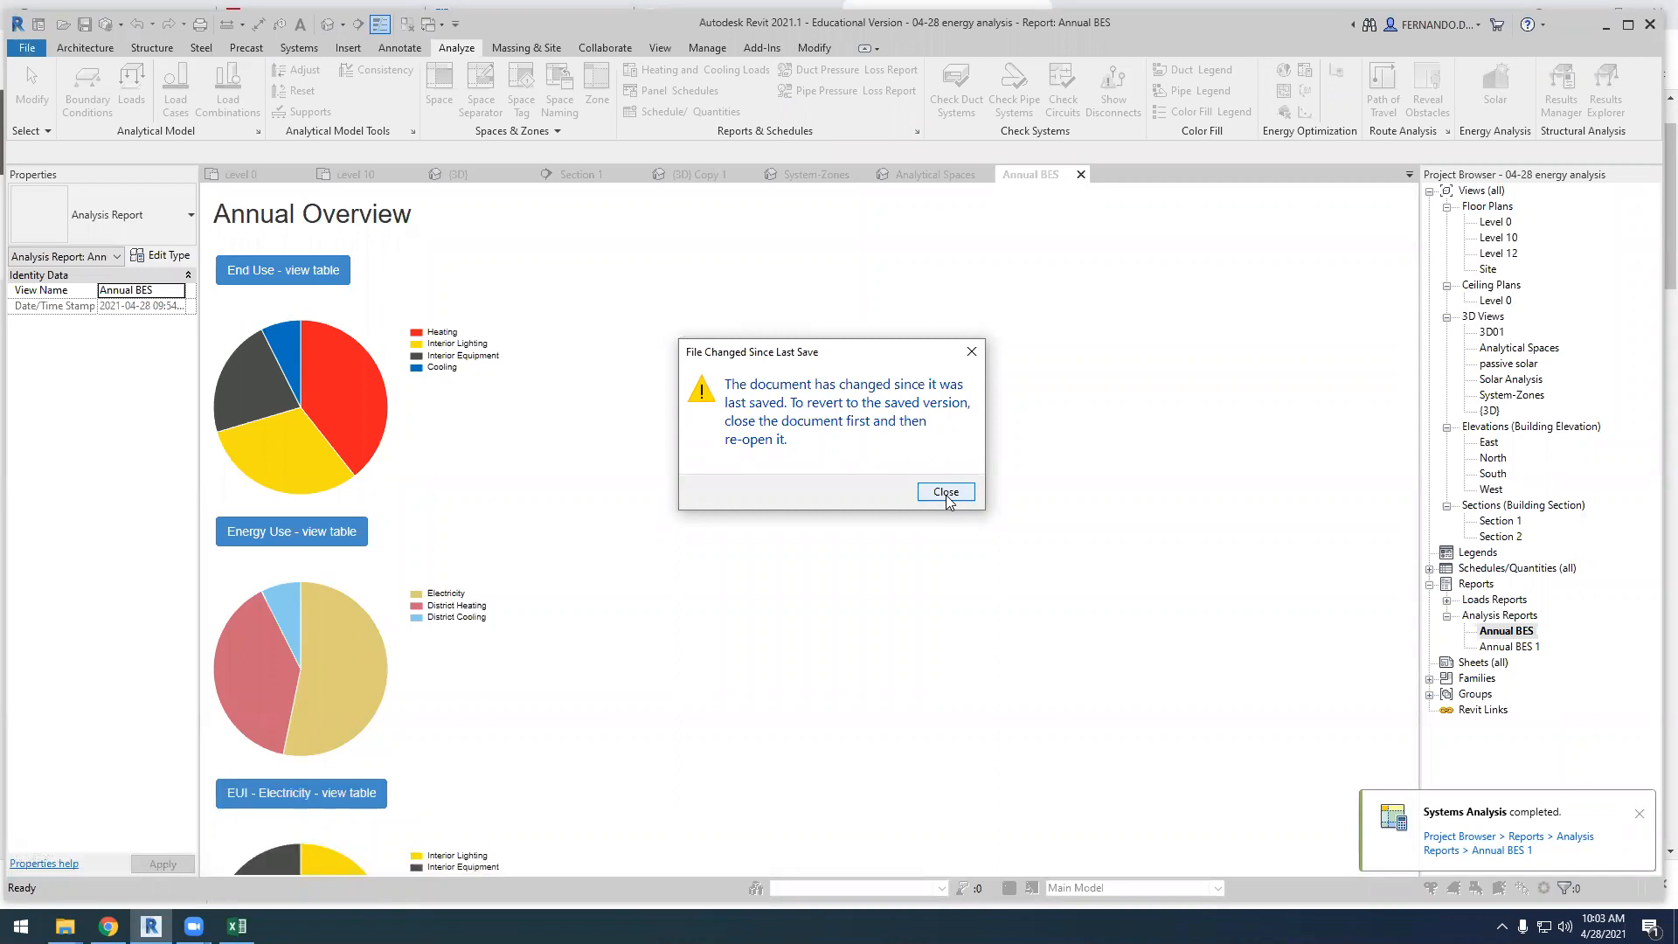
{"action": "left_click", "coordinate": [971, 353]}
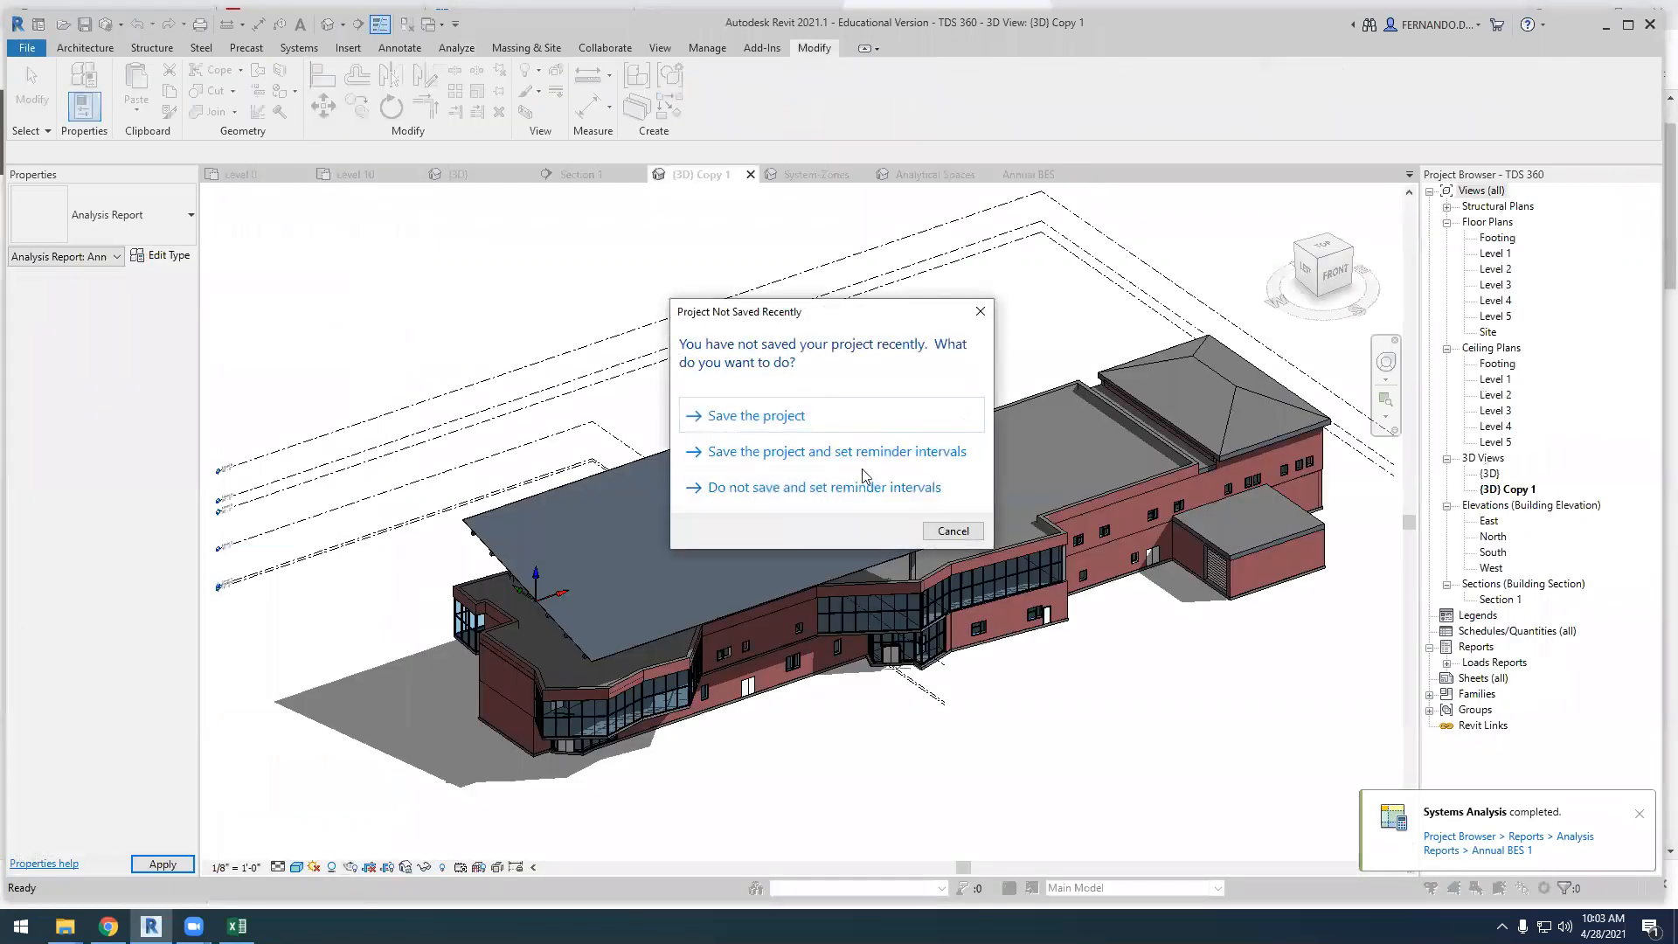
{"action": "left_click", "coordinate": [953, 530]}
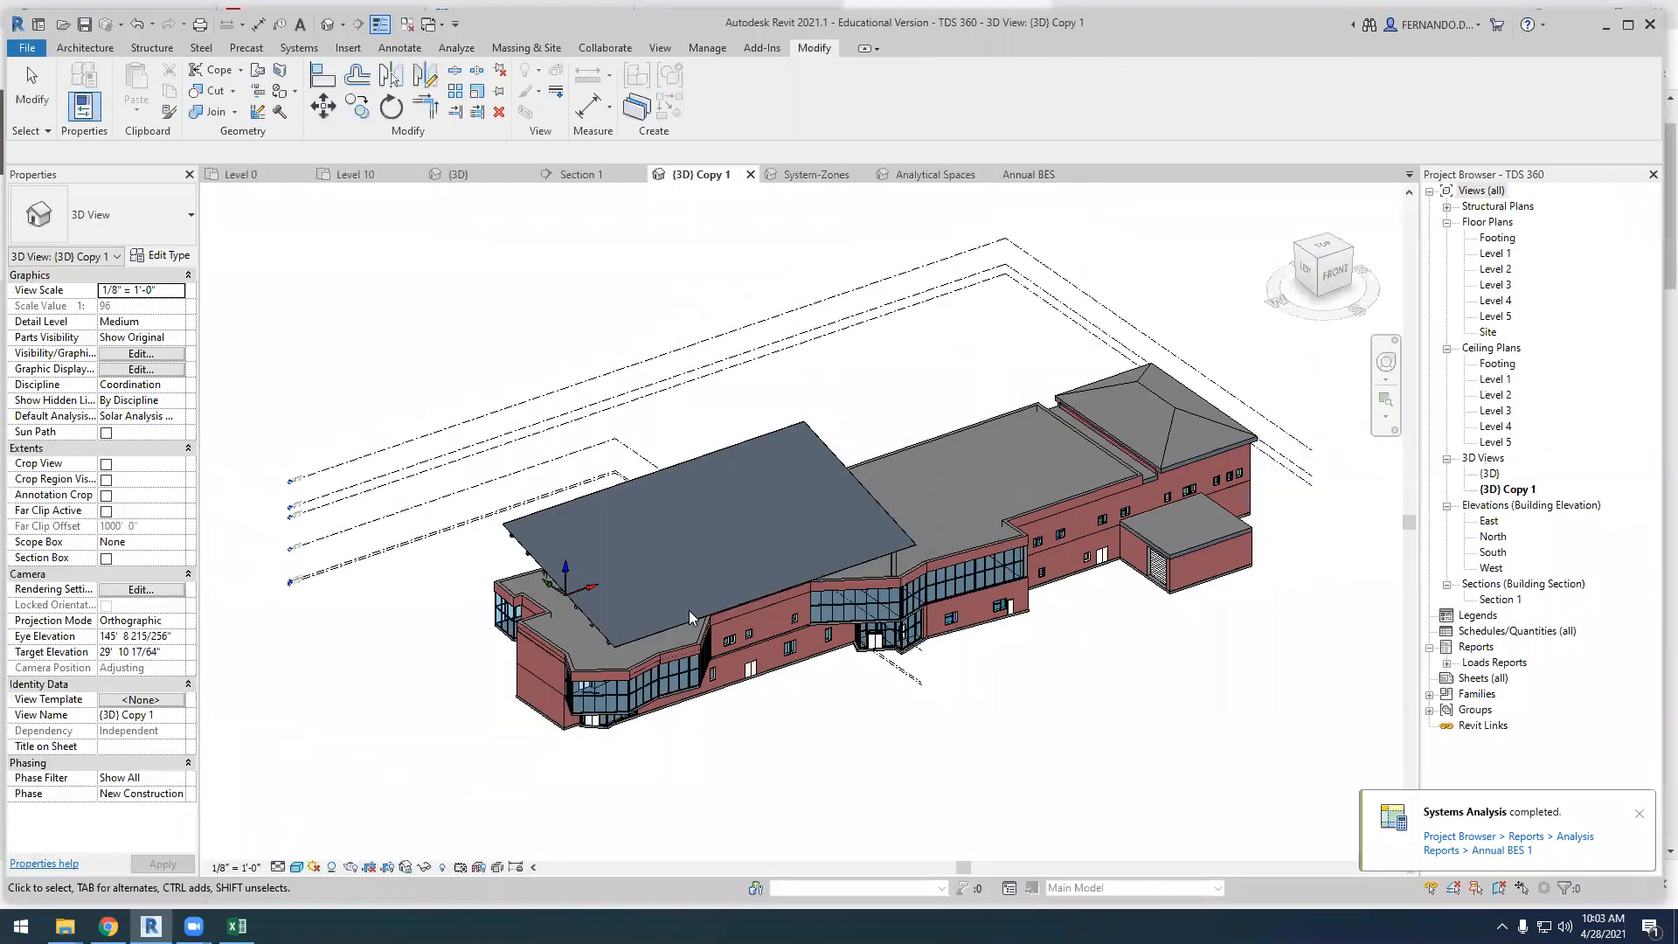
{"action": "scroll", "coordinate": [689, 610], "scroll_direction": "up", "scroll_amount": 4}
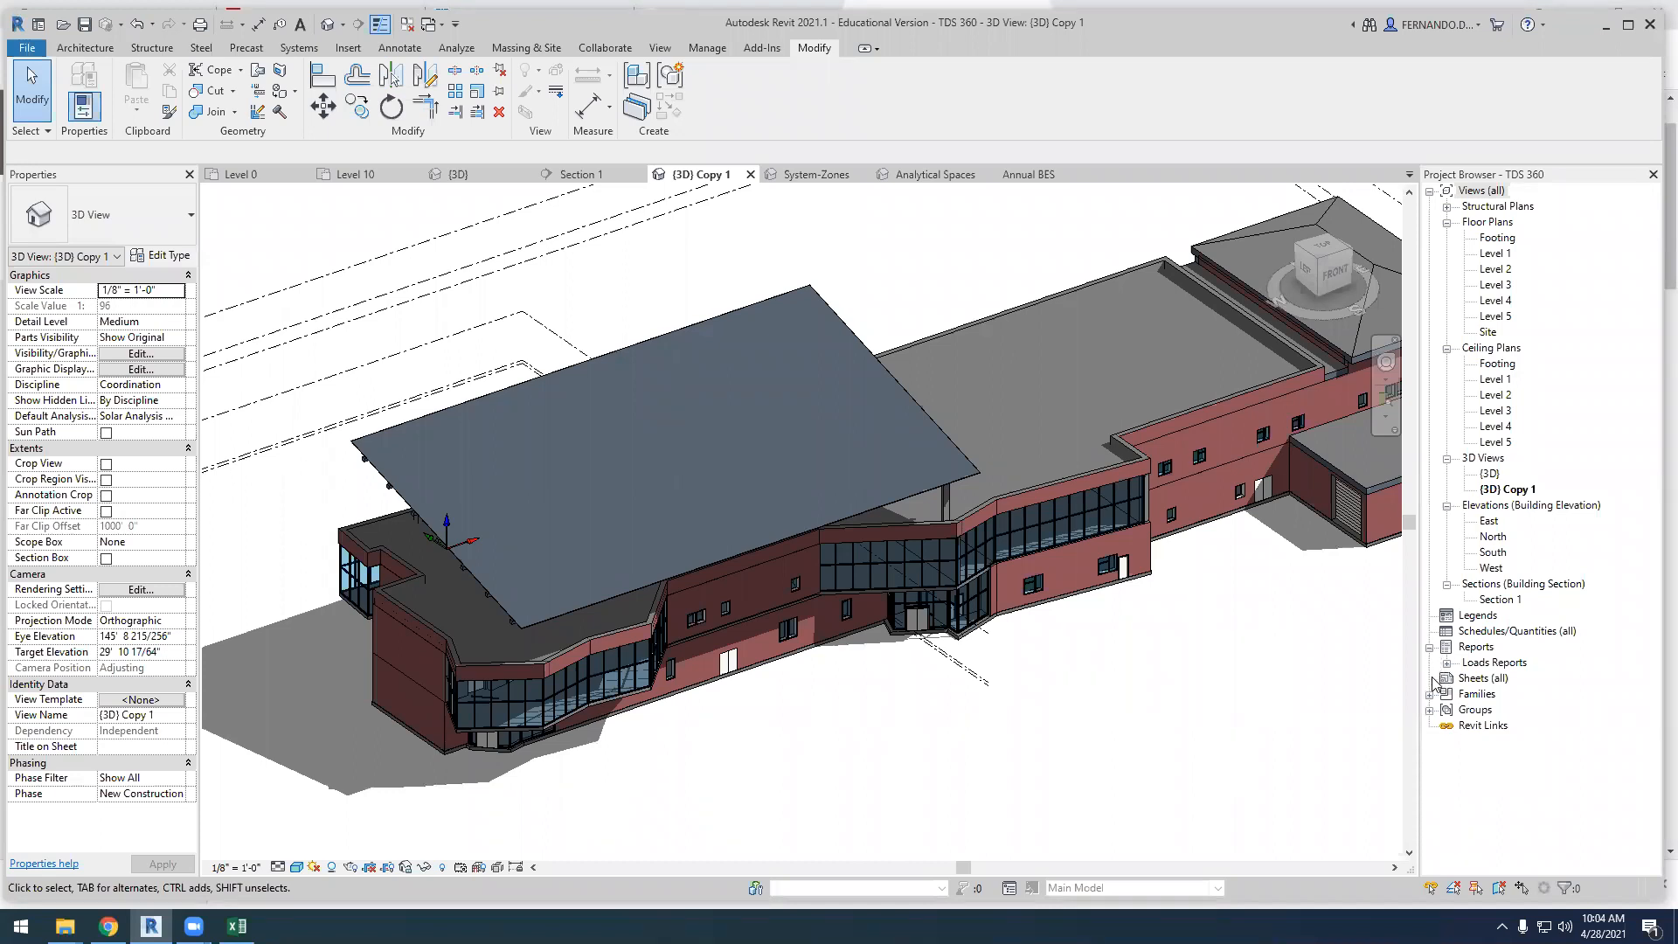
Return to the 04-28 energy analysis project and open the Annual BES 1 report, looking over its energy, End Uses and Electric Loads Satisfied tables
{"action": "left_click", "coordinate": [813, 175]}
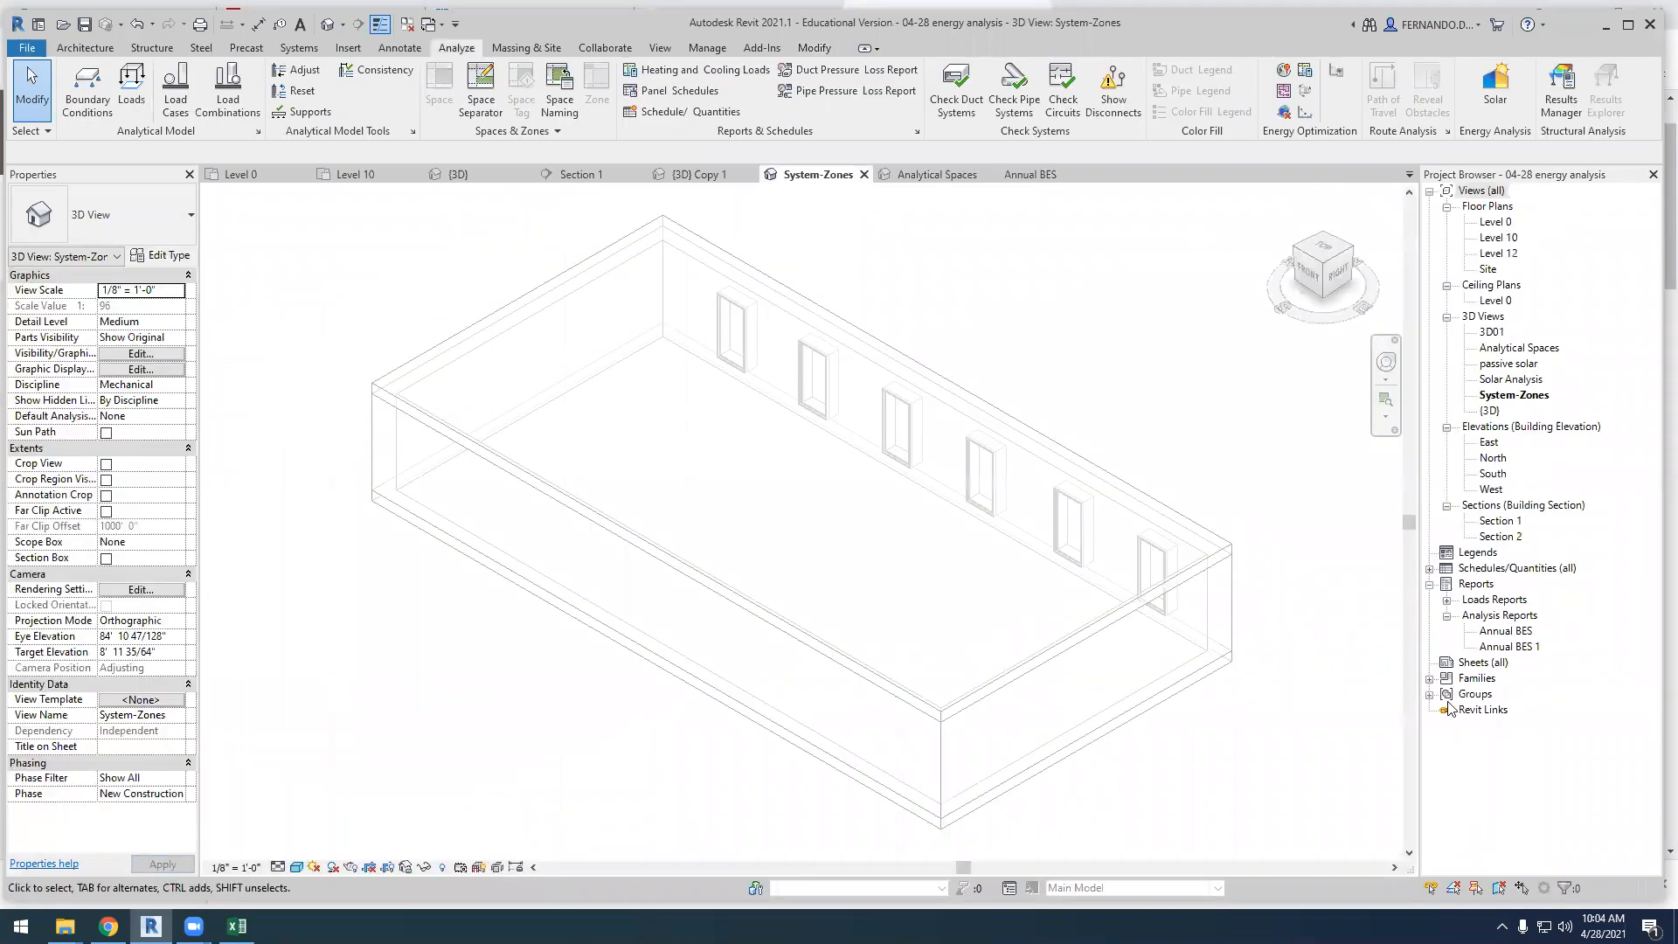
{"action": "double_click", "coordinate": [1505, 648]}
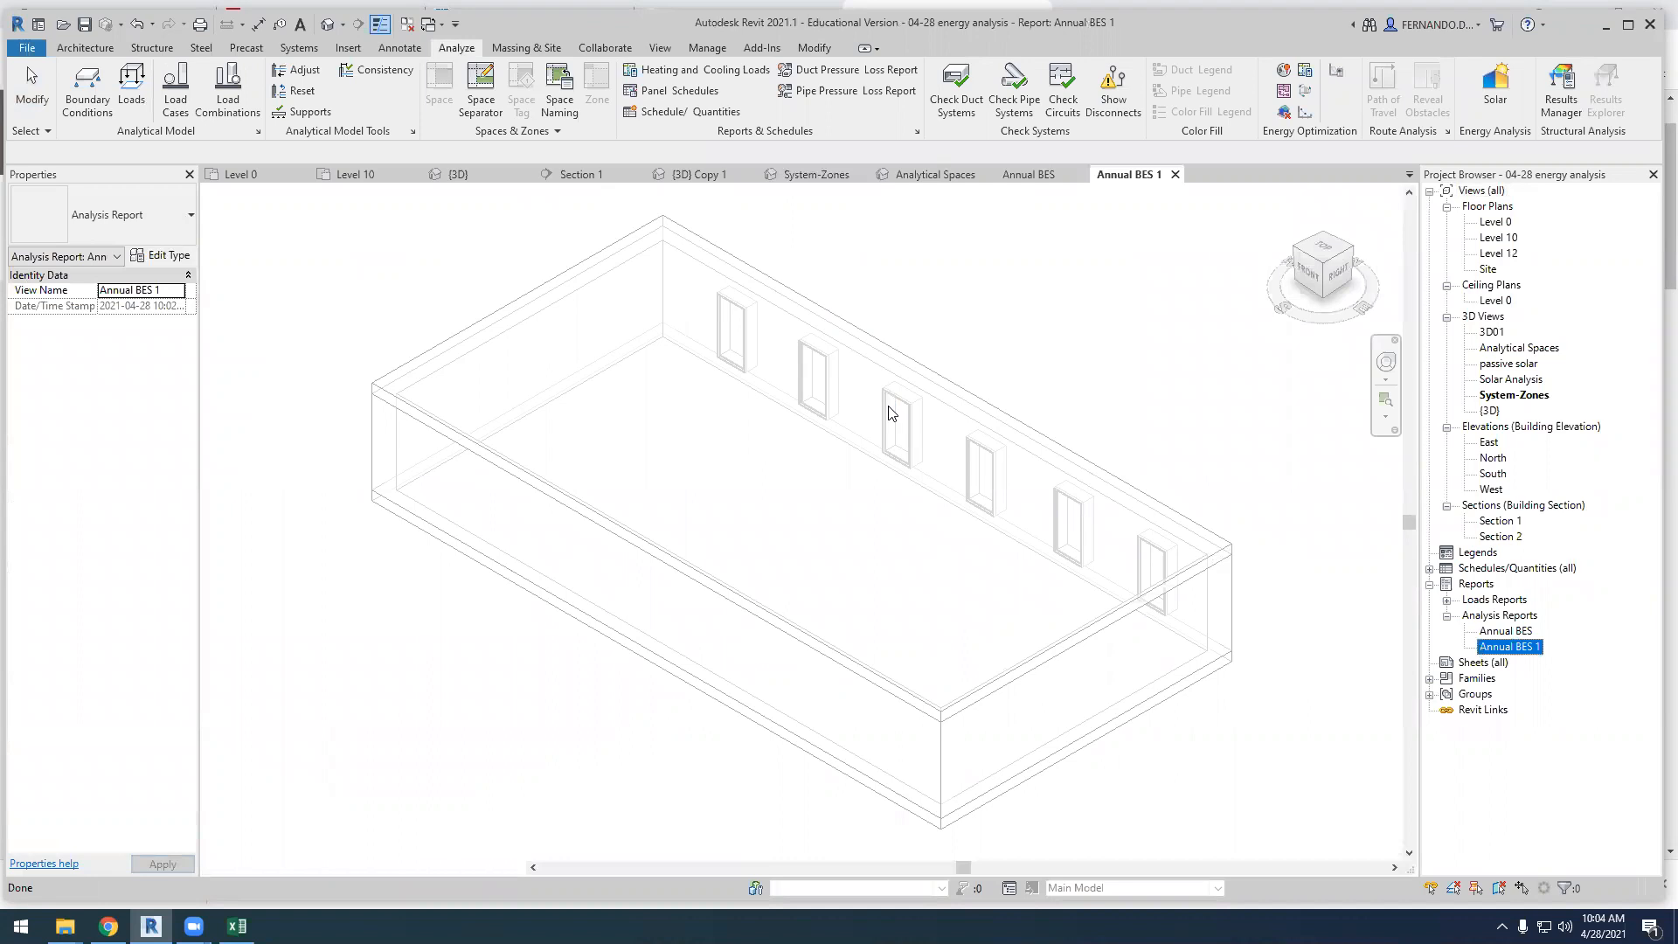
{"action": "scroll", "coordinate": [574, 664], "scroll_direction": "down", "scroll_amount": 3}
{"action": "scroll", "coordinate": [681, 664], "scroll_direction": "down", "scroll_amount": 10}
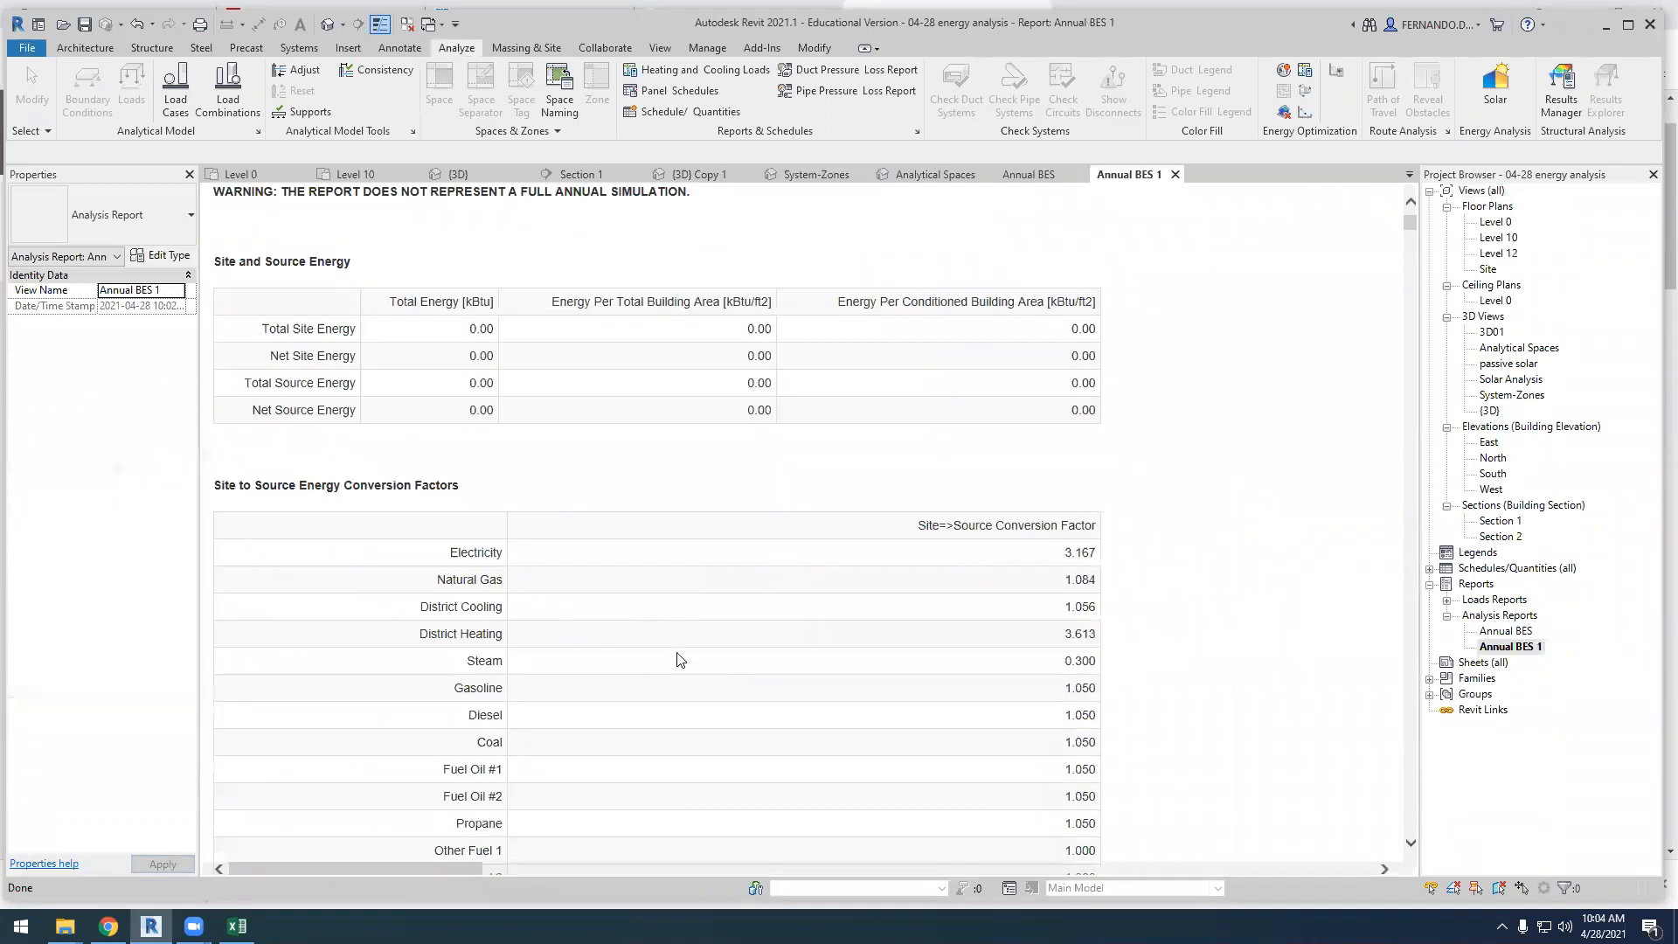
{"action": "scroll", "coordinate": [728, 644], "scroll_direction": "up", "scroll_amount": 3}
{"action": "scroll", "coordinate": [725, 645], "scroll_direction": "down", "scroll_amount": 20}
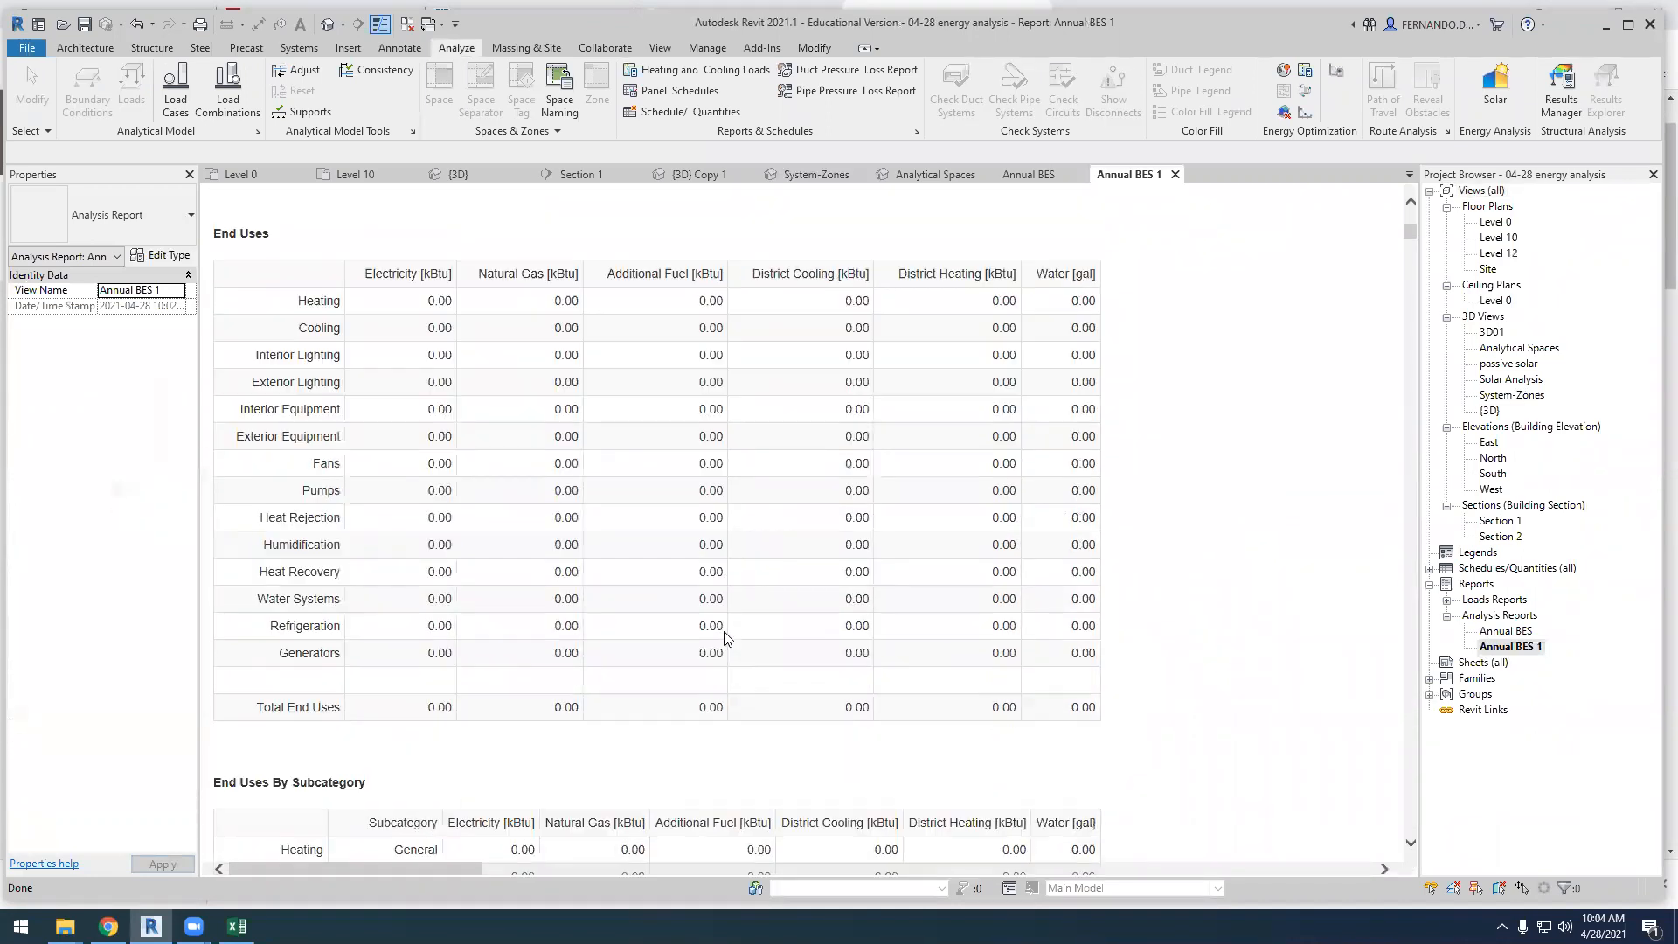
{"action": "scroll", "coordinate": [725, 634], "scroll_direction": "down", "scroll_amount": 6}
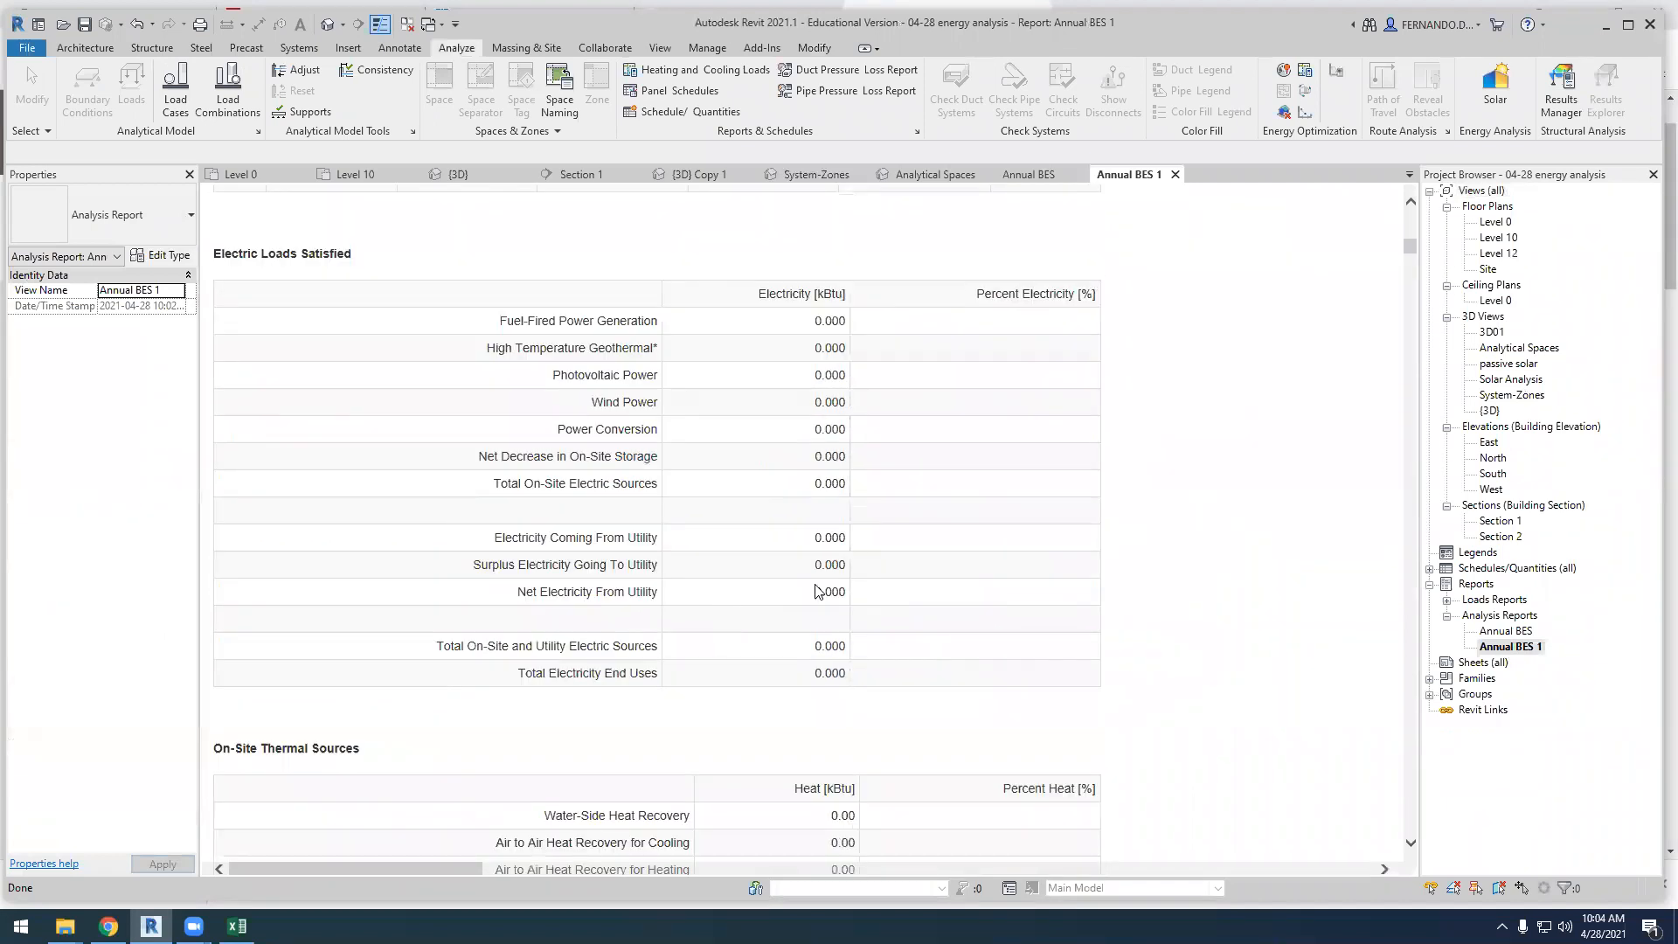
Check the Annual BES report against Annual BES 1, and go to the Component Sizing Summary in Annual BES 1
{"action": "left_click", "coordinate": [1033, 179]}
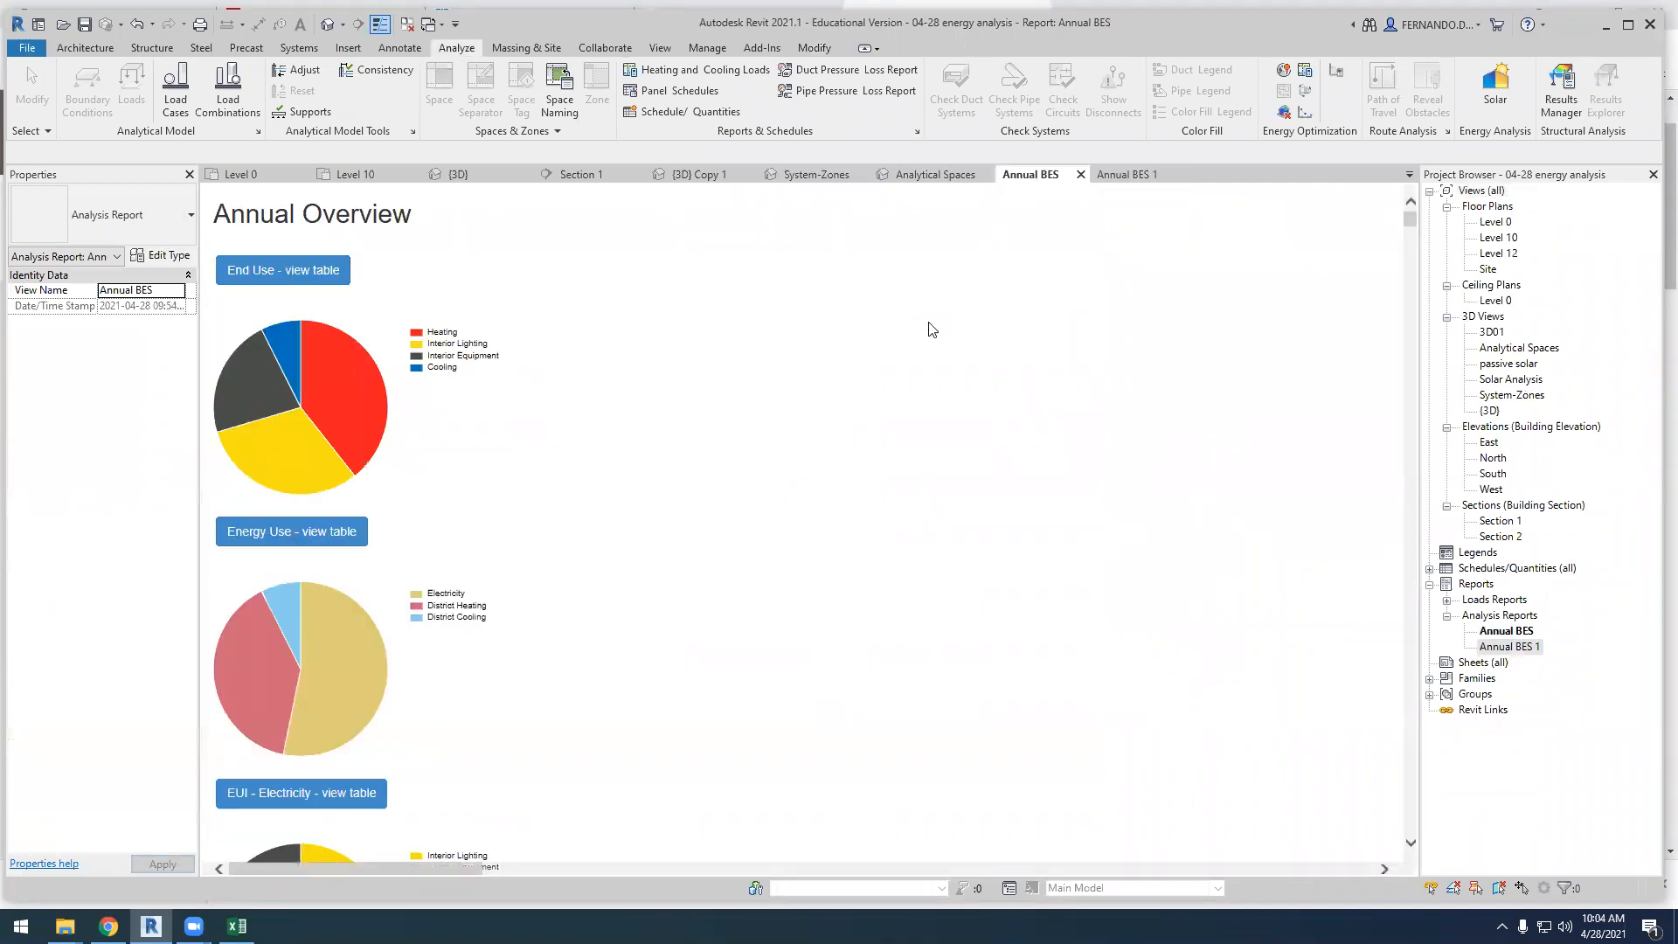
{"action": "left_click", "coordinate": [1134, 179]}
{"action": "left_click_drag", "start_coordinate": [1404, 240], "coordinate": [1411, 264]}
{"action": "scroll", "coordinate": [364, 528], "scroll_direction": "down", "scroll_amount": 2}
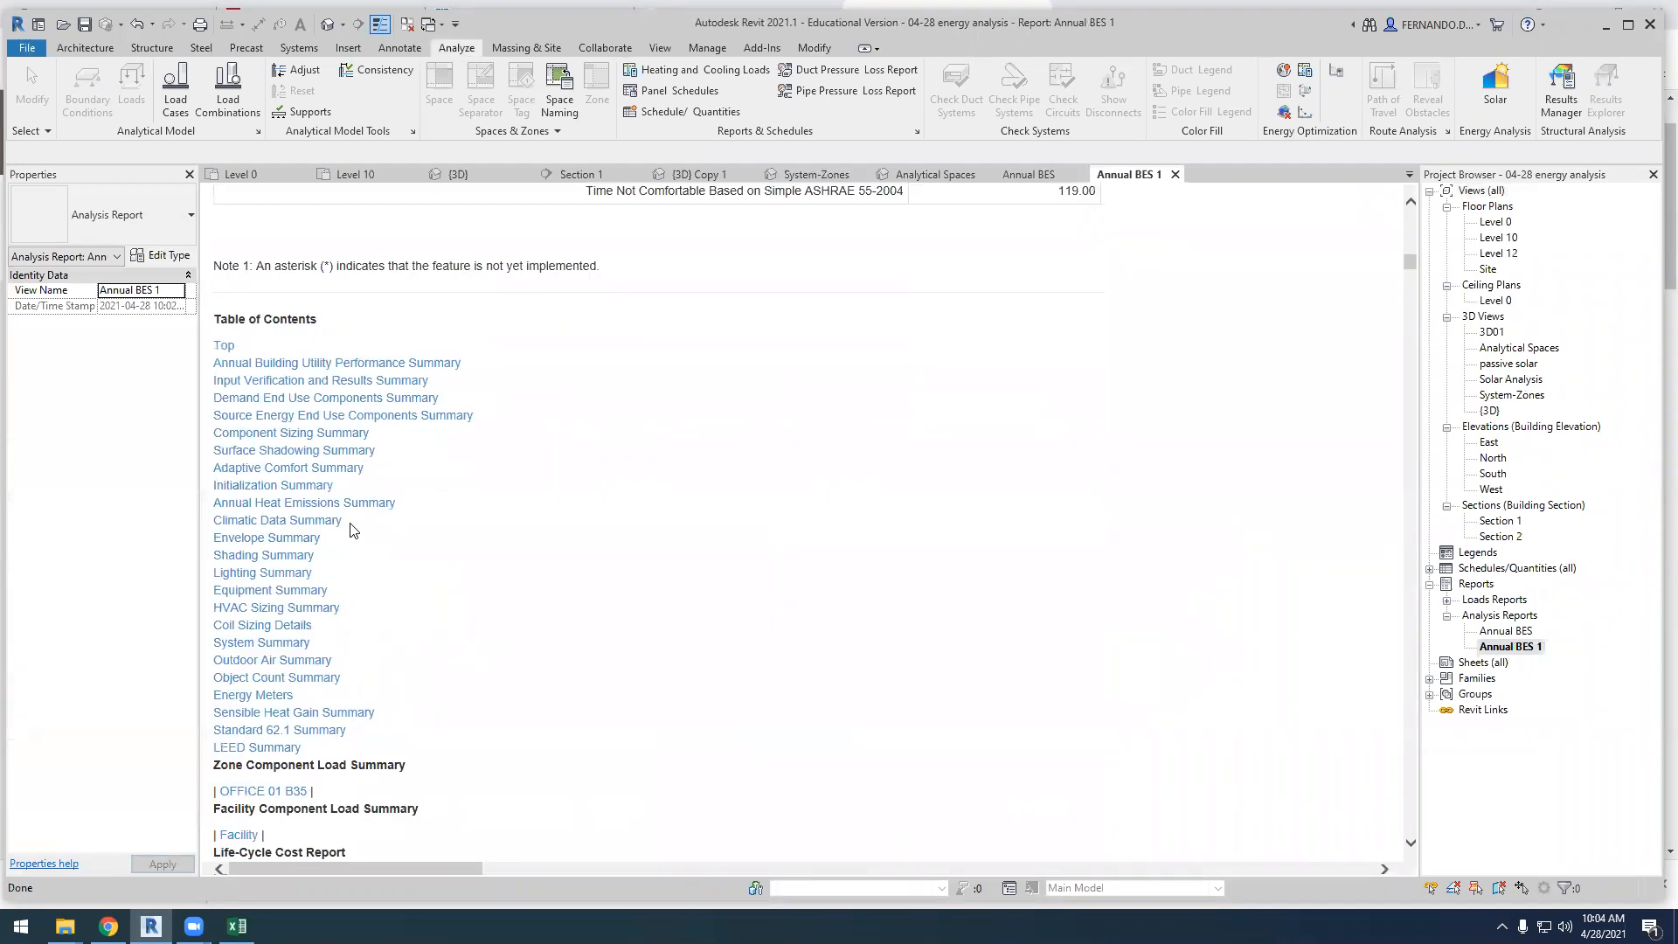
{"action": "left_click", "coordinate": [292, 434]}
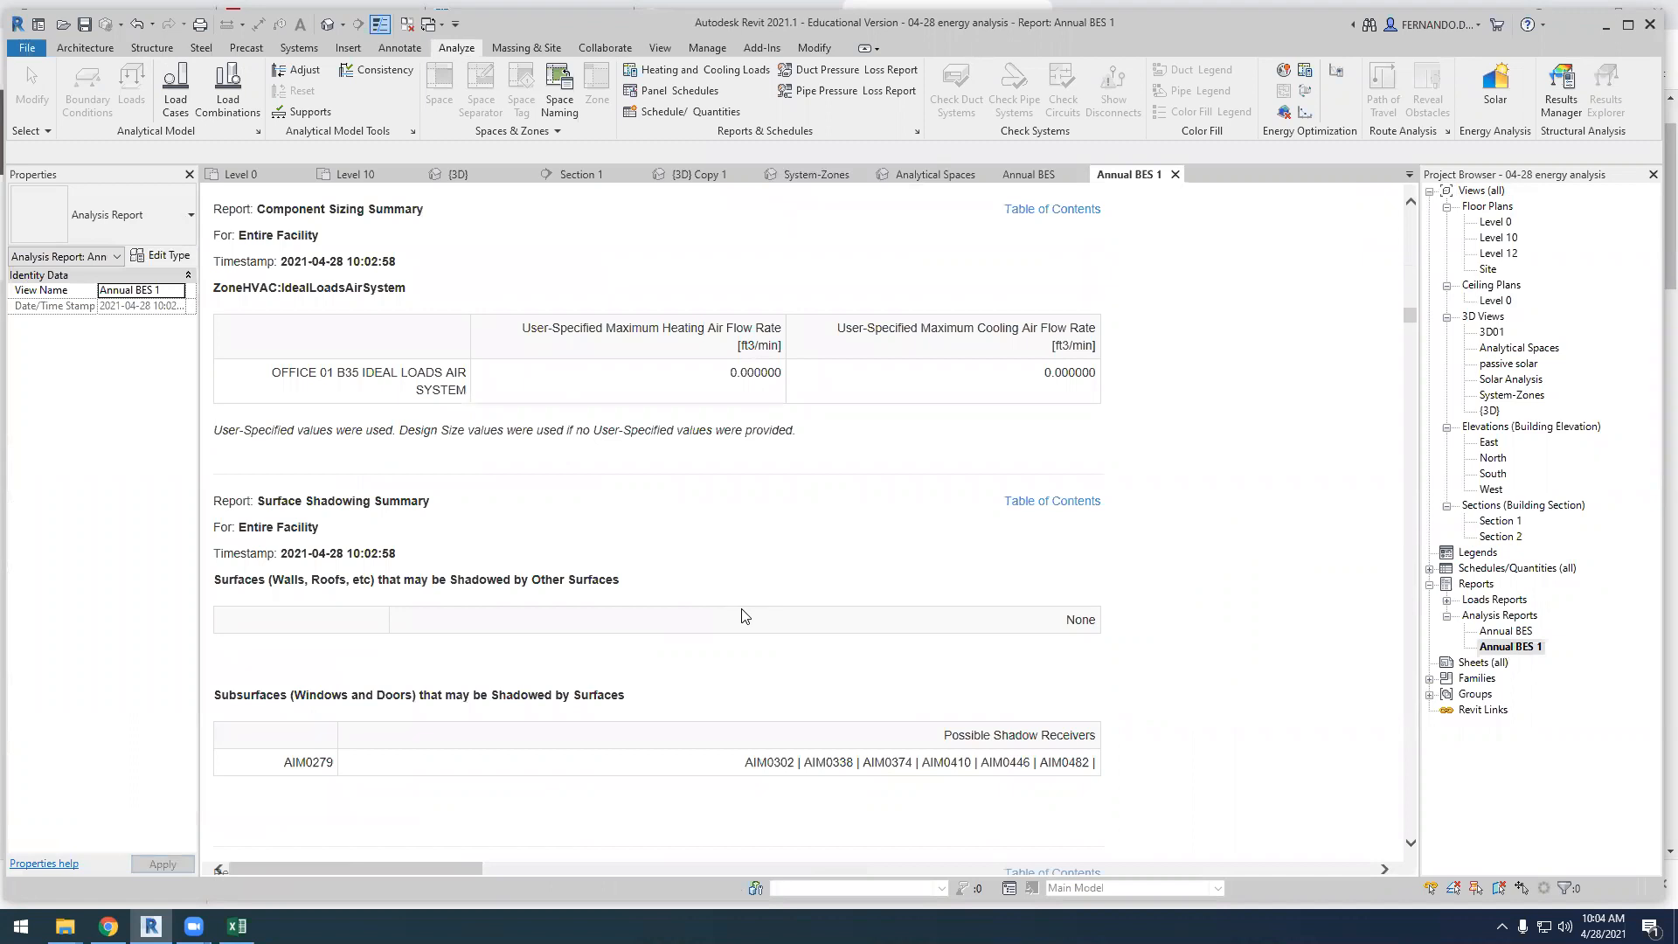
Examine the ground temperature, ground reflectance, algorithm and surface geometry tables, continuing to the Zone Information and internal gains tables
{"action": "scroll", "coordinate": [752, 626], "scroll_direction": "down", "scroll_amount": 15}
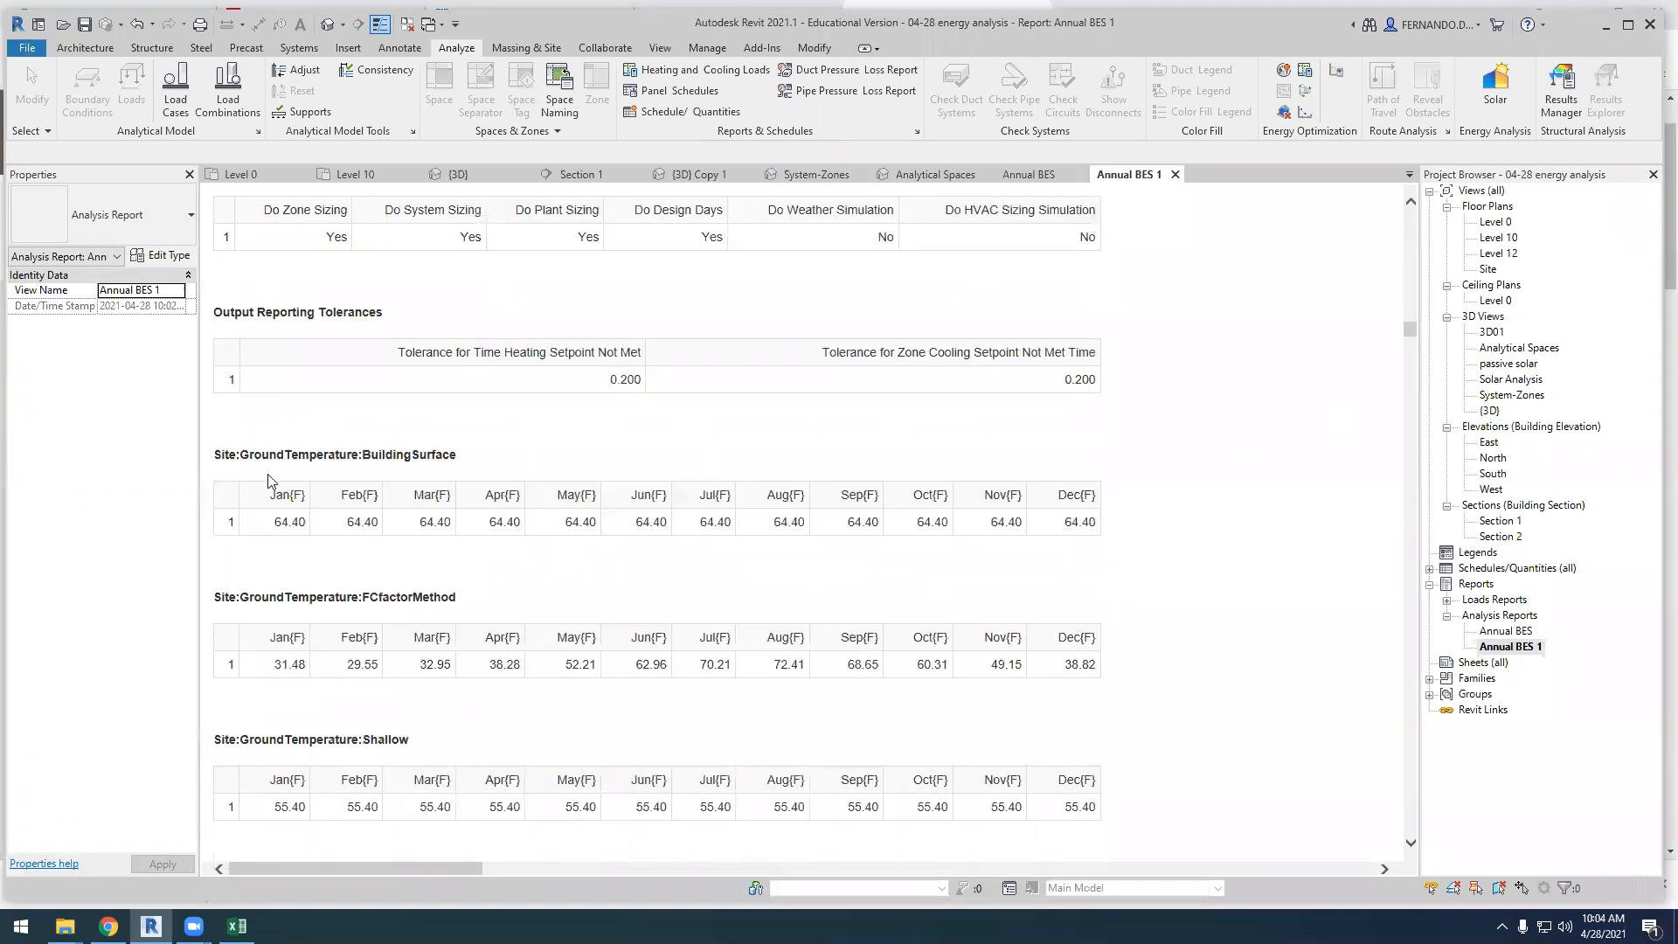
{"action": "left_click_drag", "start_coordinate": [271, 521], "coordinate": [1063, 554]}
{"action": "scroll", "coordinate": [509, 621], "scroll_direction": "down", "scroll_amount": 3}
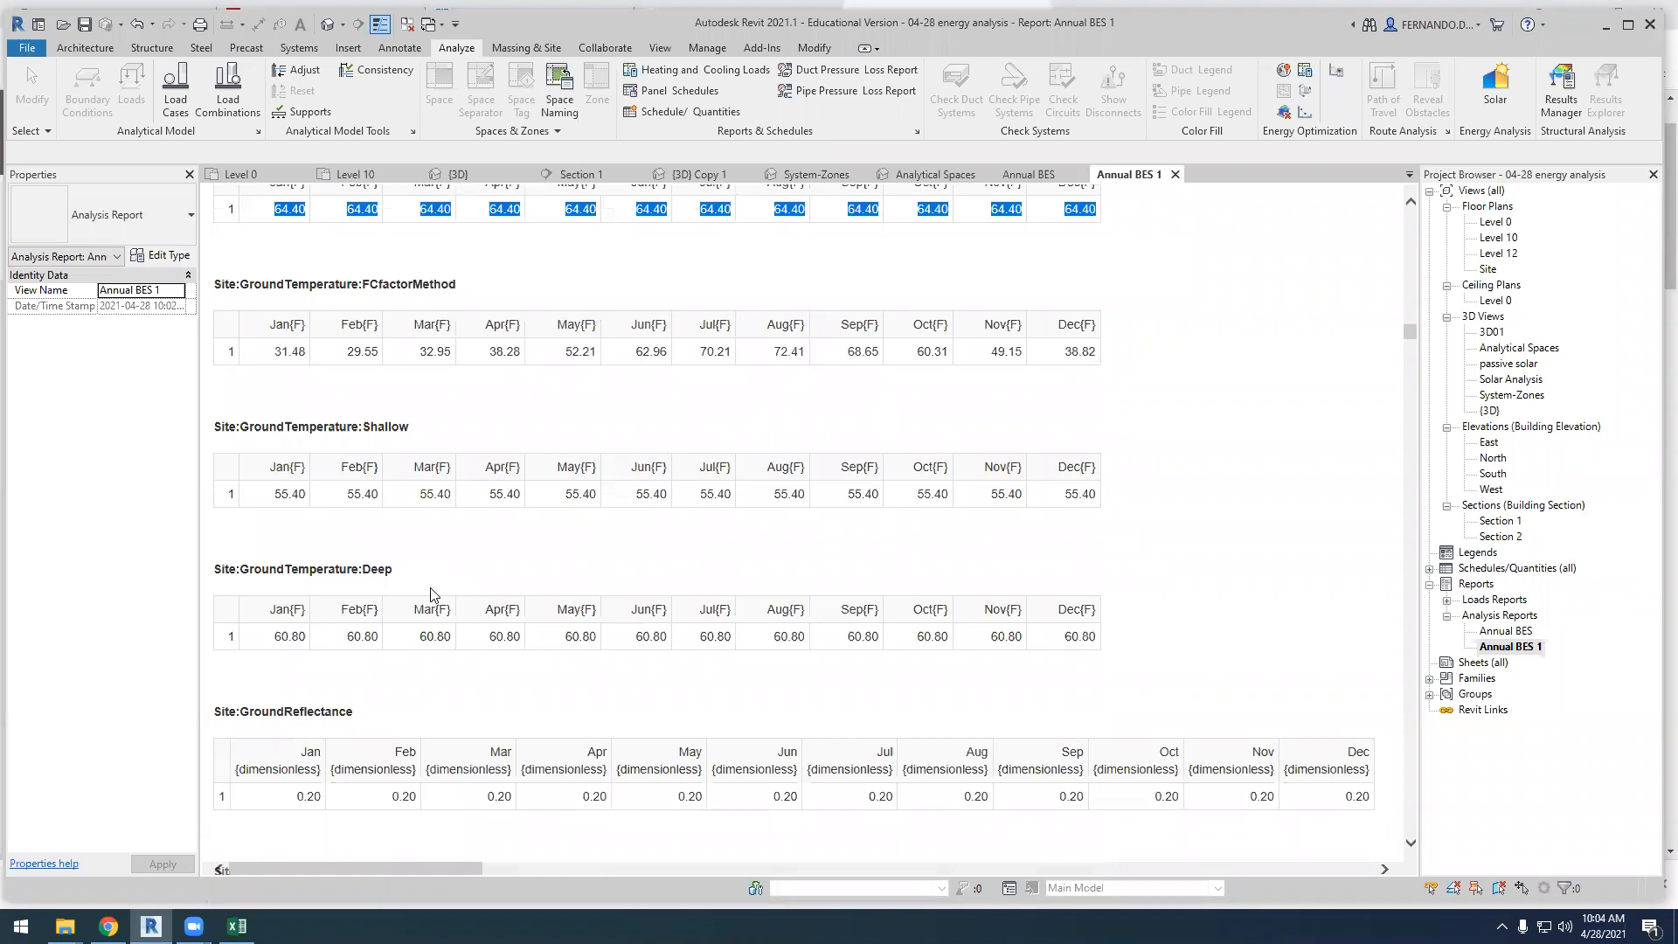
{"action": "scroll", "coordinate": [430, 595], "scroll_direction": "down", "scroll_amount": 4}
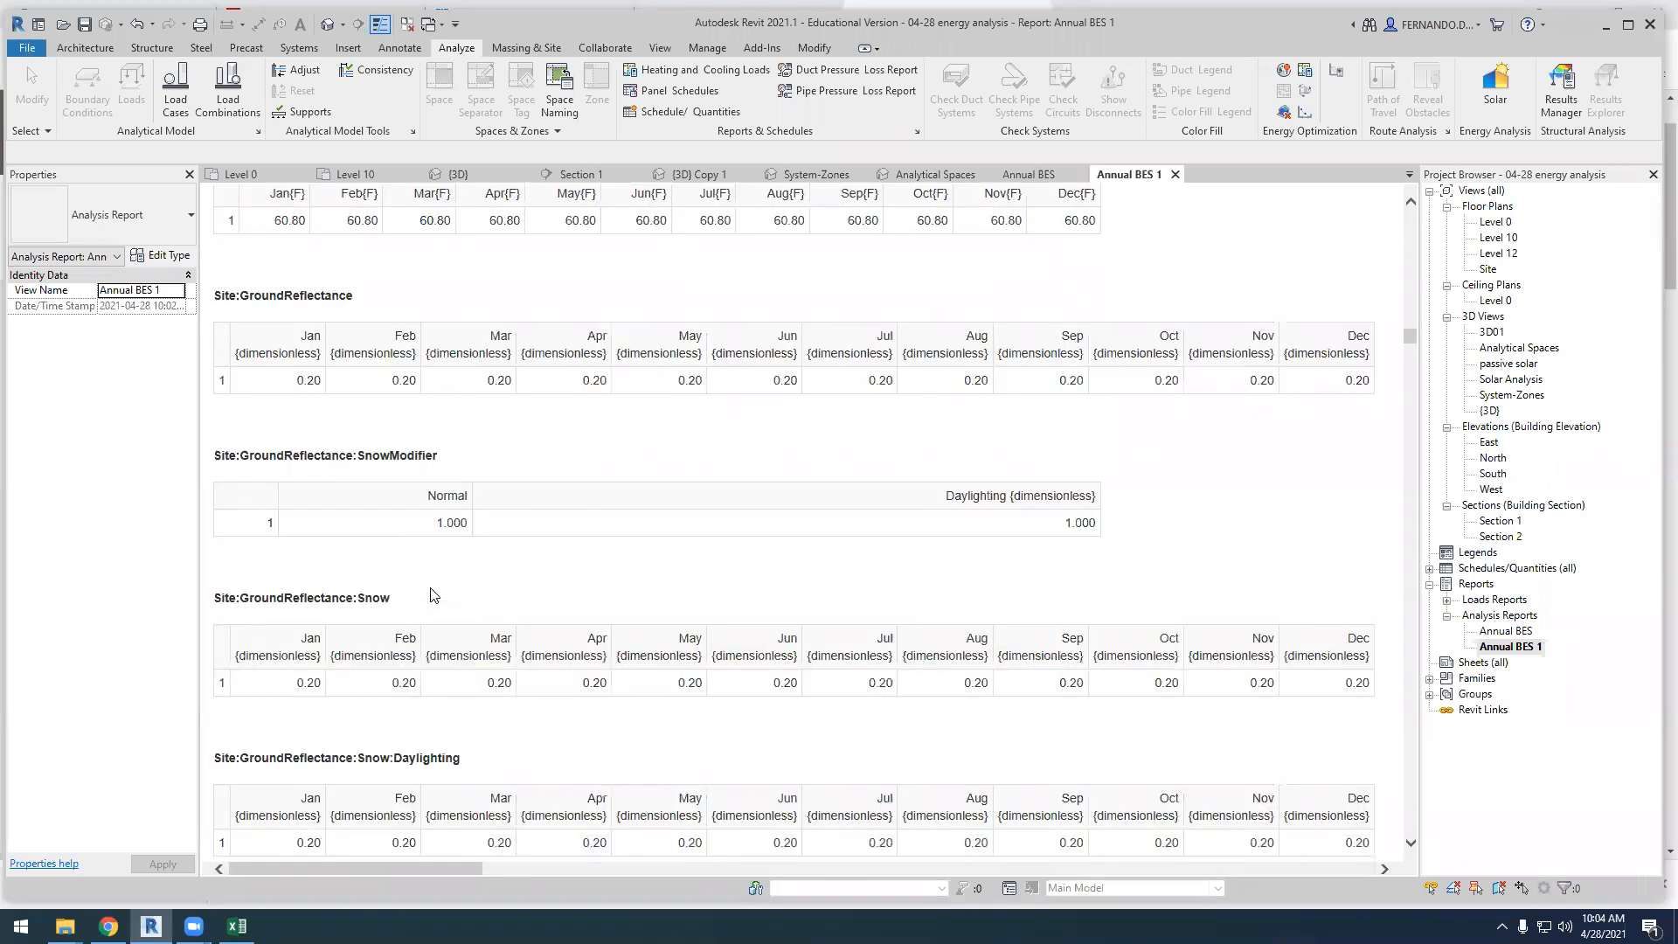
{"action": "scroll", "coordinate": [430, 596], "scroll_direction": "down", "scroll_amount": 15}
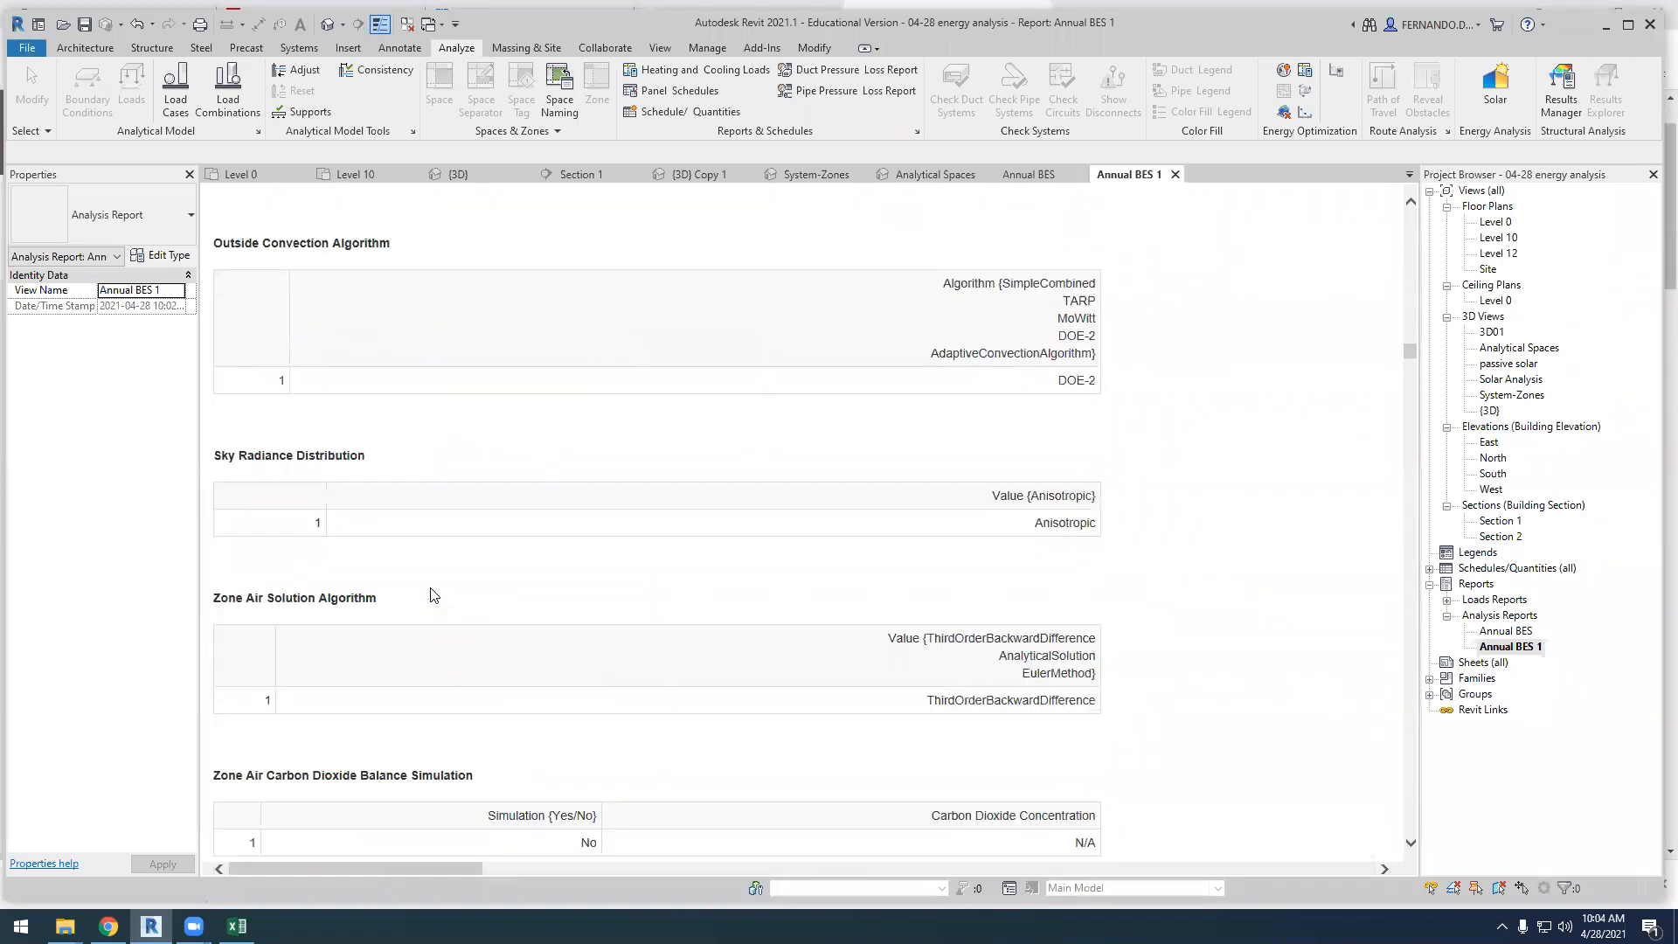
{"action": "scroll", "coordinate": [430, 595], "scroll_direction": "down", "scroll_amount": 2}
{"action": "scroll", "coordinate": [430, 594], "scroll_direction": "down", "scroll_amount": 10}
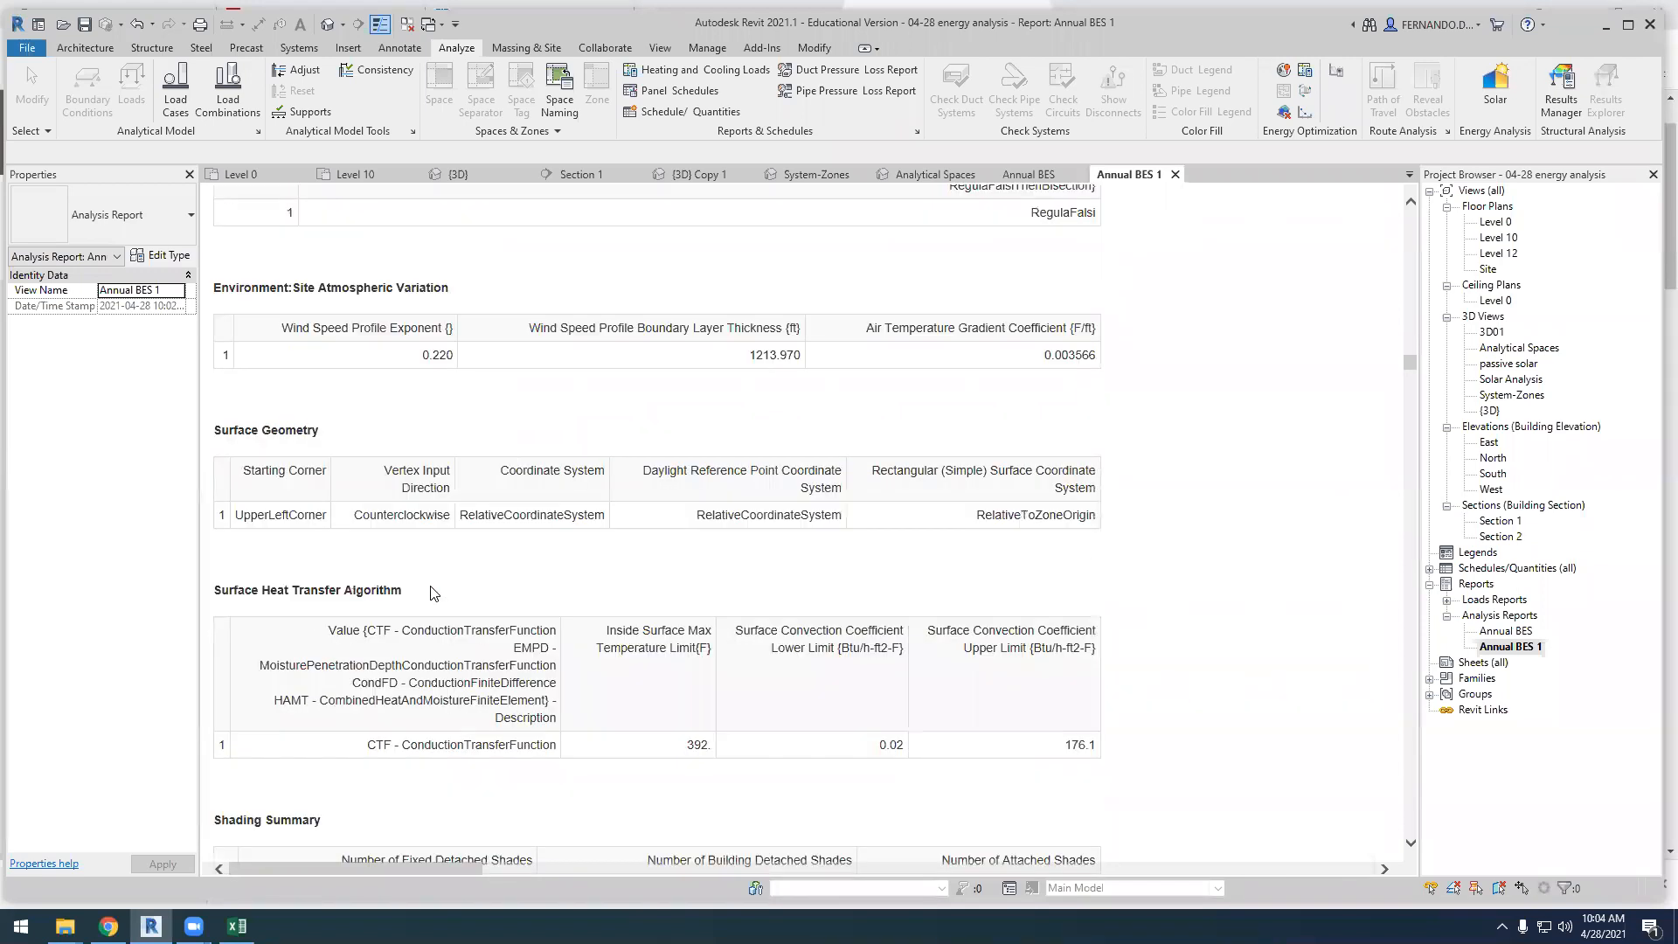
{"action": "scroll", "coordinate": [432, 587], "scroll_direction": "down", "scroll_amount": 8}
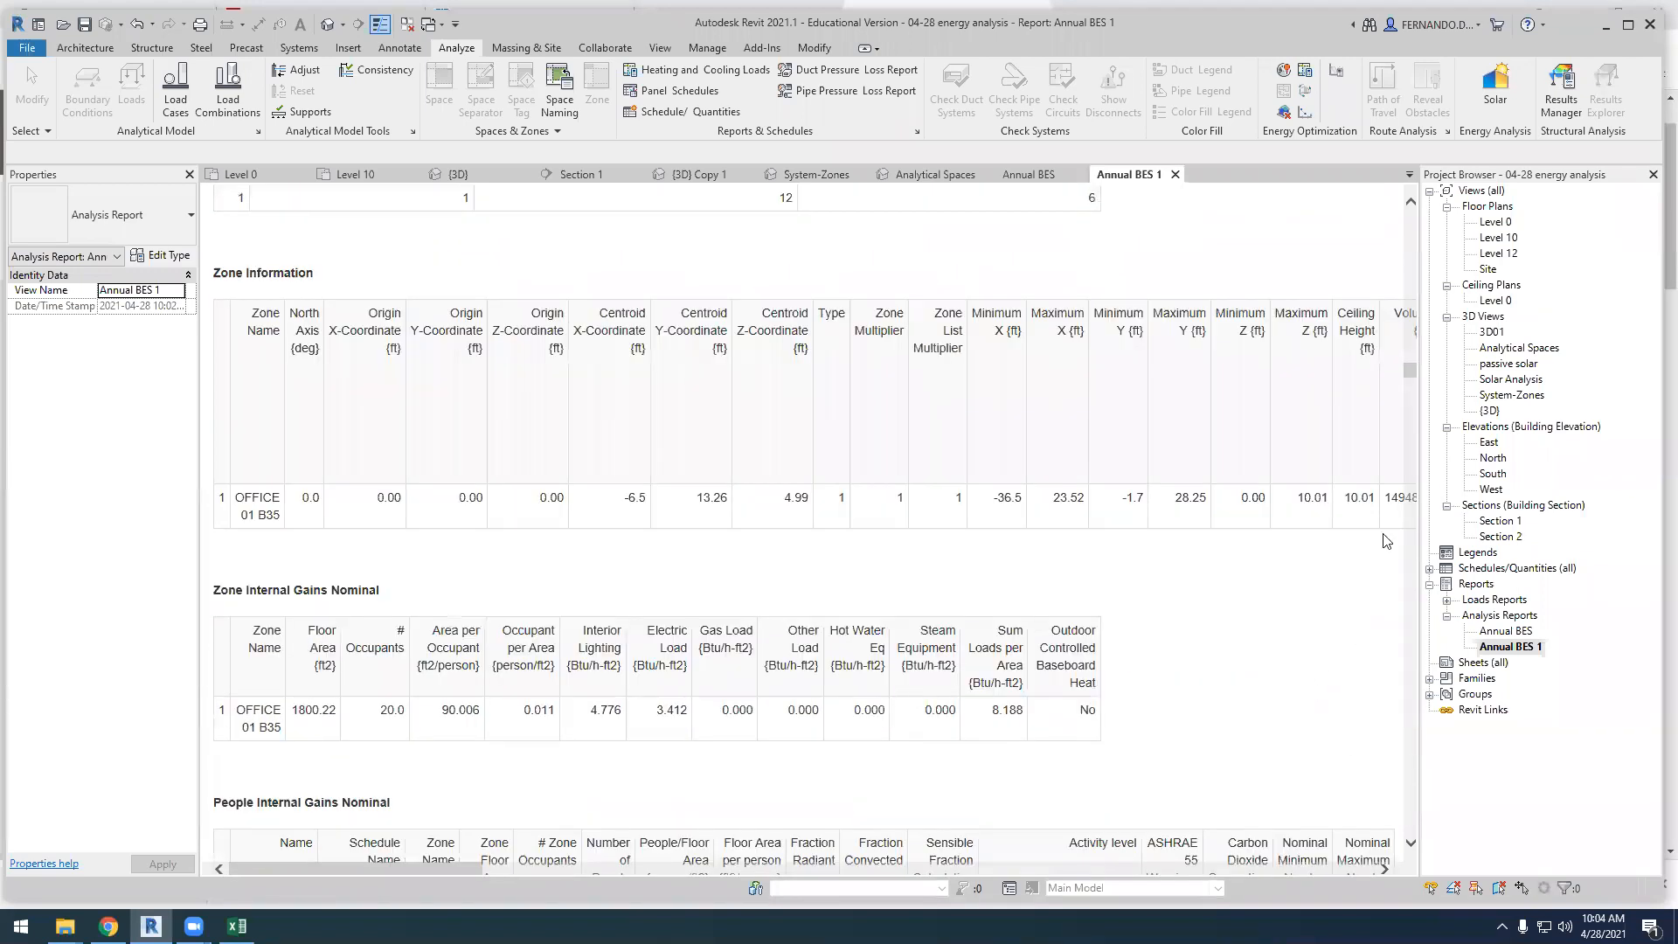
Review the Outdoor Air Summary and the Object Count Summary's surfaces by class, ending back at the start of the Detailed Report
{"action": "left_click_drag", "start_coordinate": [1409, 369], "coordinate": [1367, 654]}
{"action": "scroll", "coordinate": [496, 582], "scroll_direction": "down", "scroll_amount": 5}
{"action": "scroll", "coordinate": [496, 584], "scroll_direction": "down", "scroll_amount": 10}
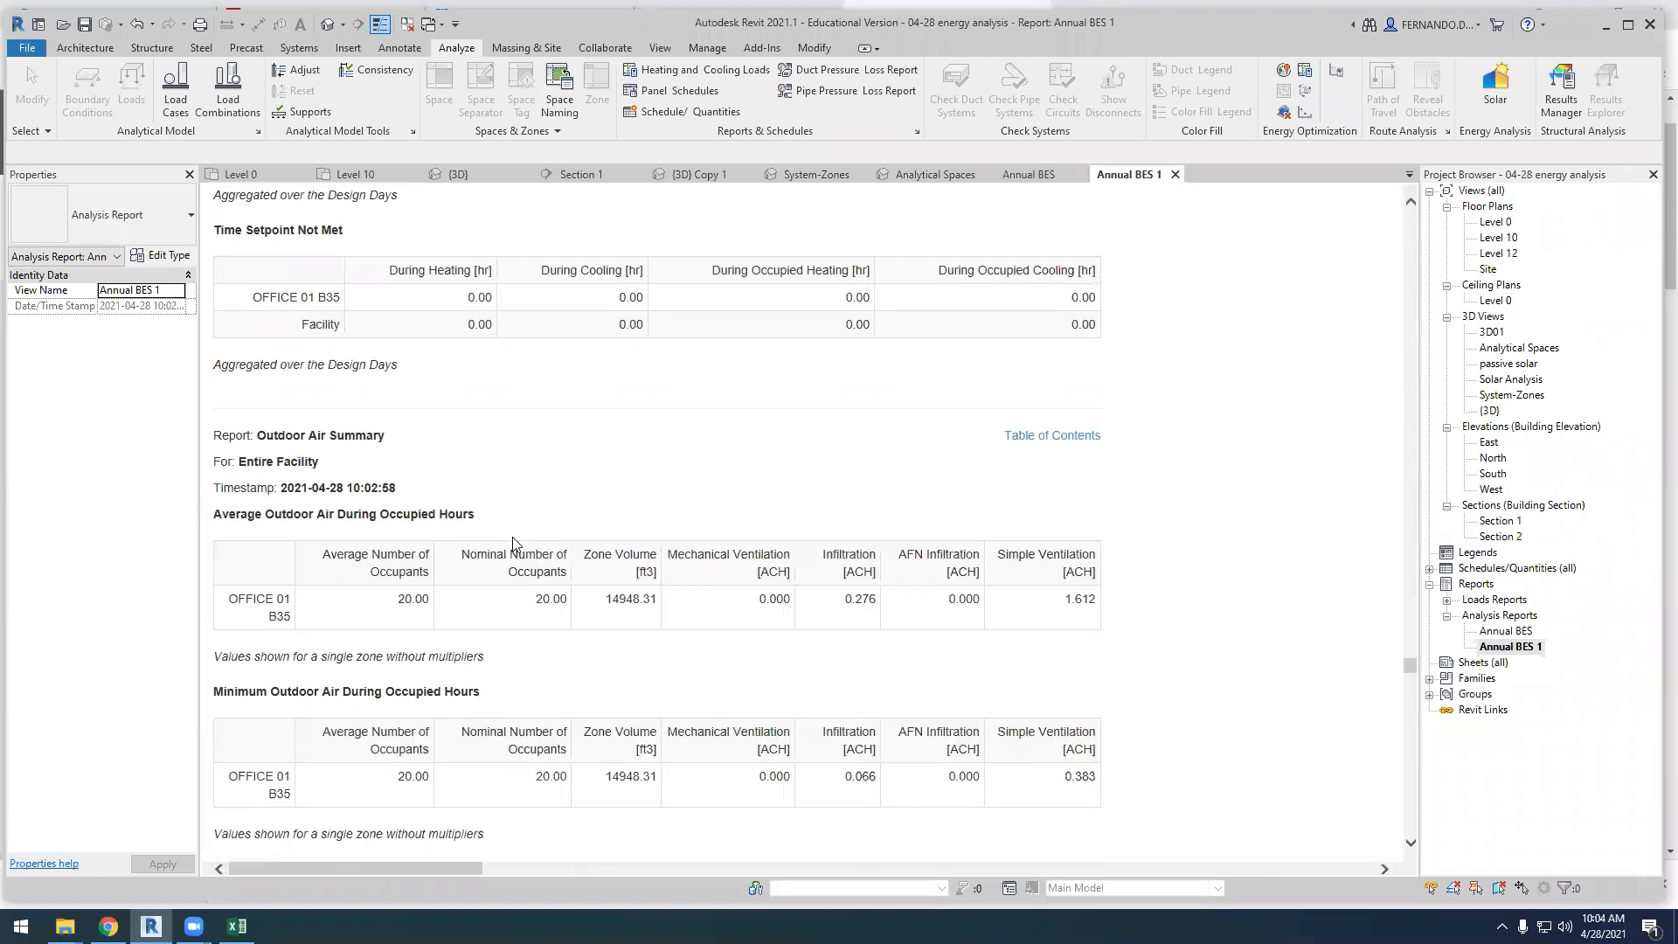
{"action": "scroll", "coordinate": [801, 595], "scroll_direction": "up", "scroll_amount": 6}
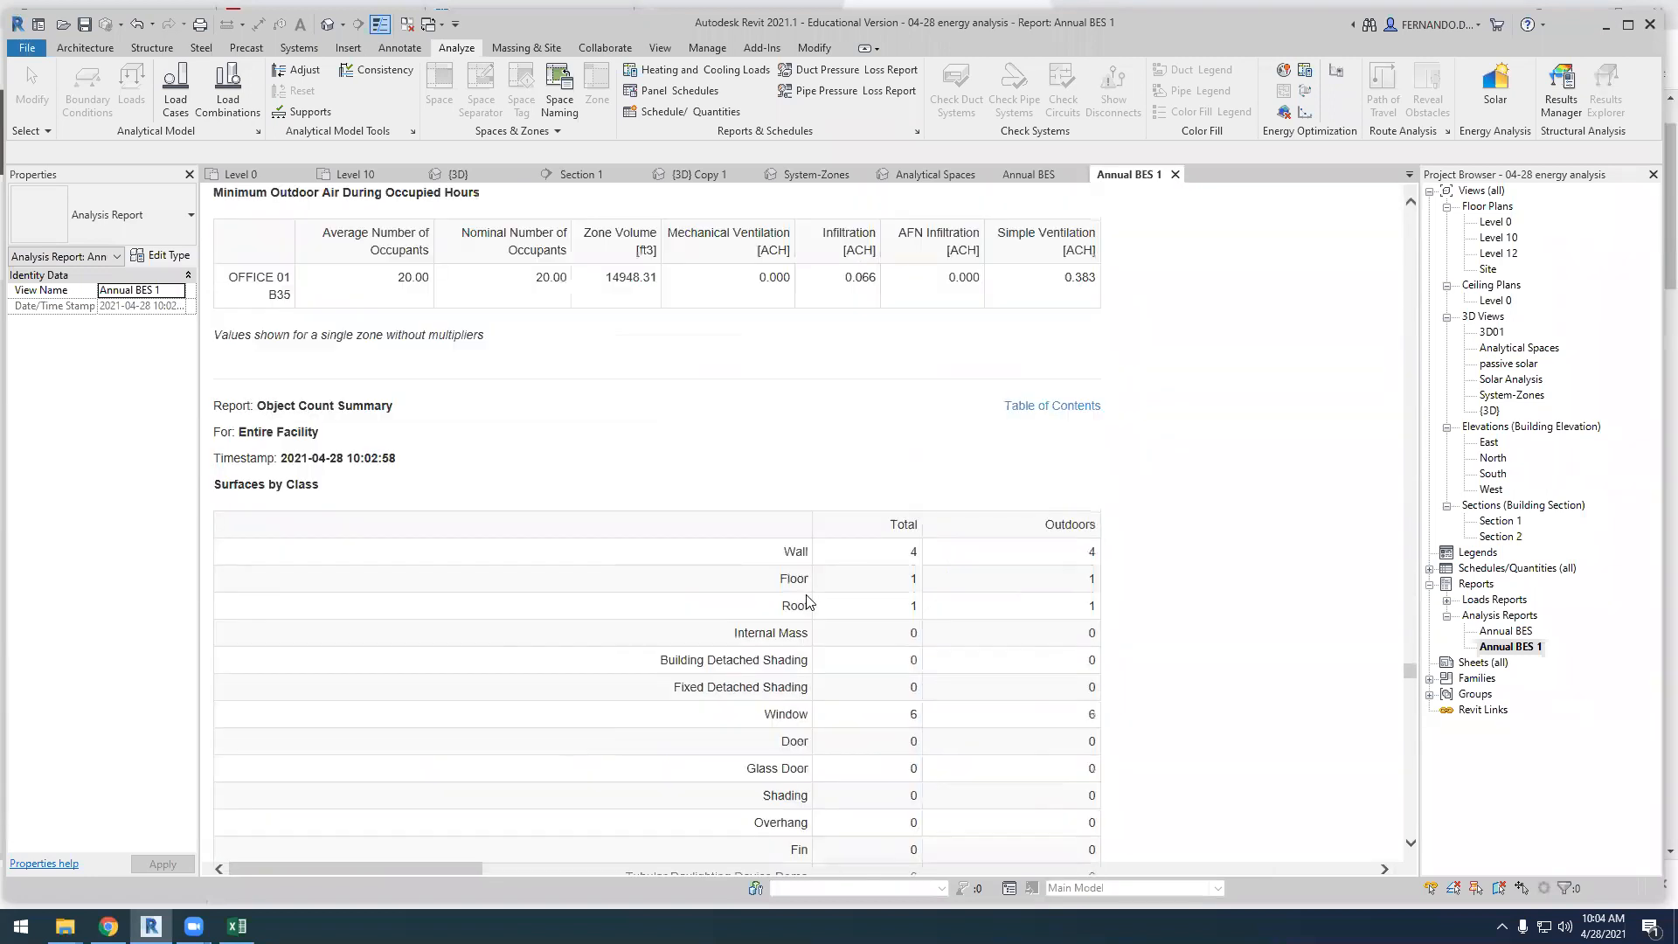
{"action": "scroll", "coordinate": [805, 592], "scroll_direction": "down", "scroll_amount": 6}
{"action": "scroll", "coordinate": [812, 592], "scroll_direction": "up", "scroll_amount": 3}
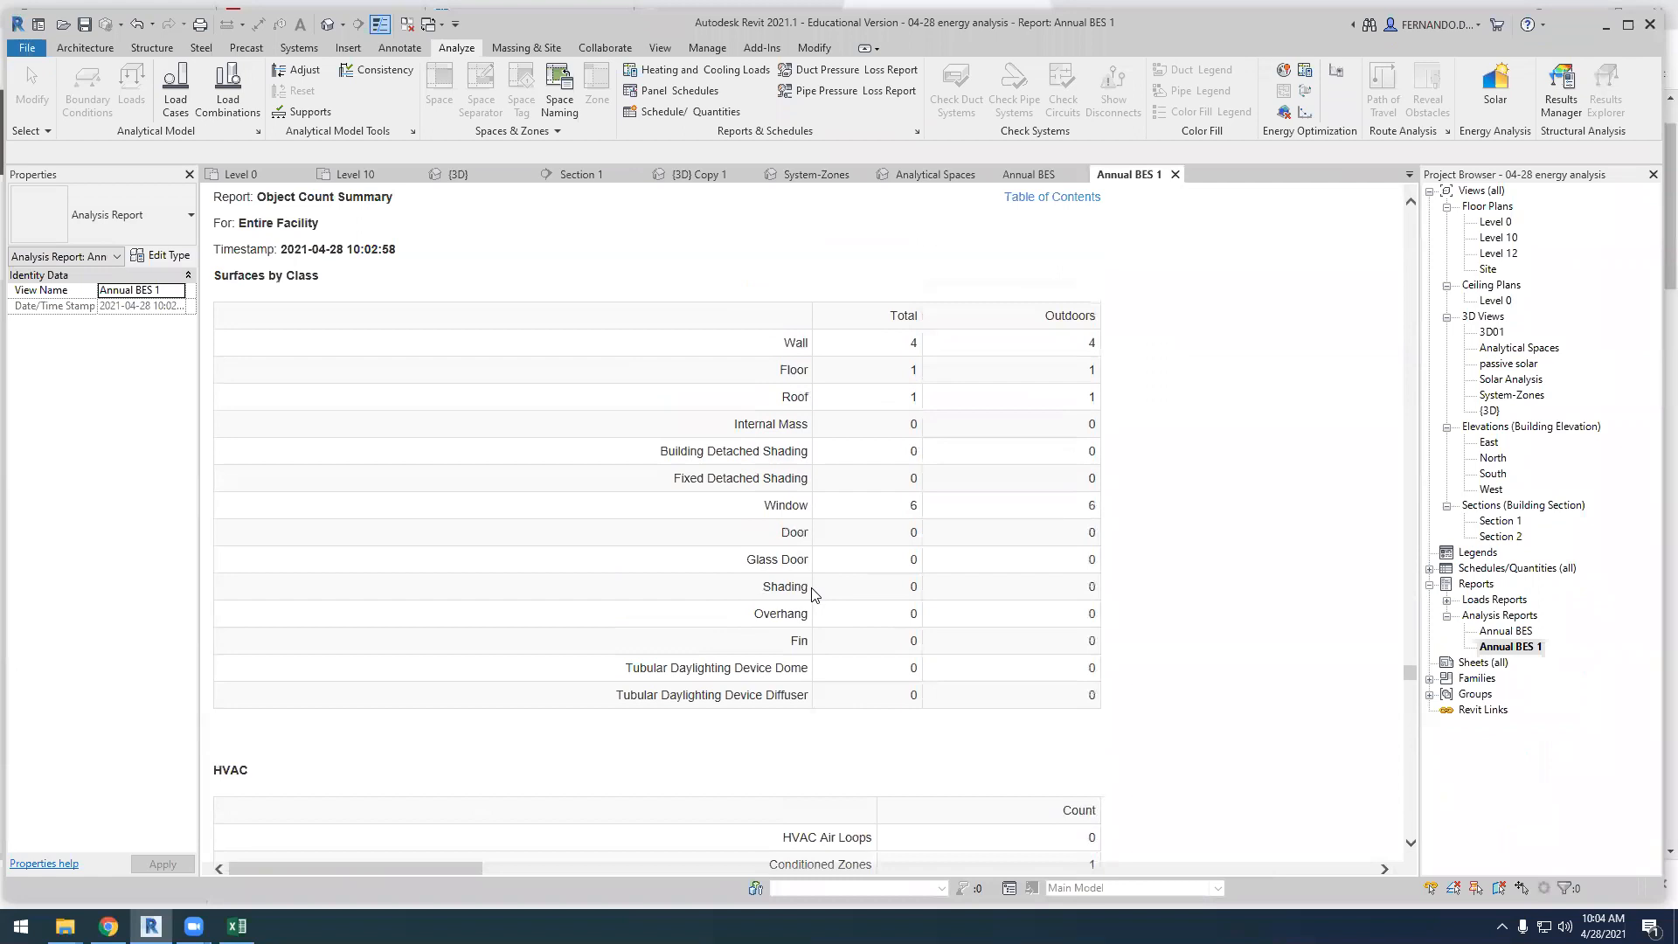
{"action": "left_click_drag", "start_coordinate": [1412, 673], "coordinate": [1415, 194]}
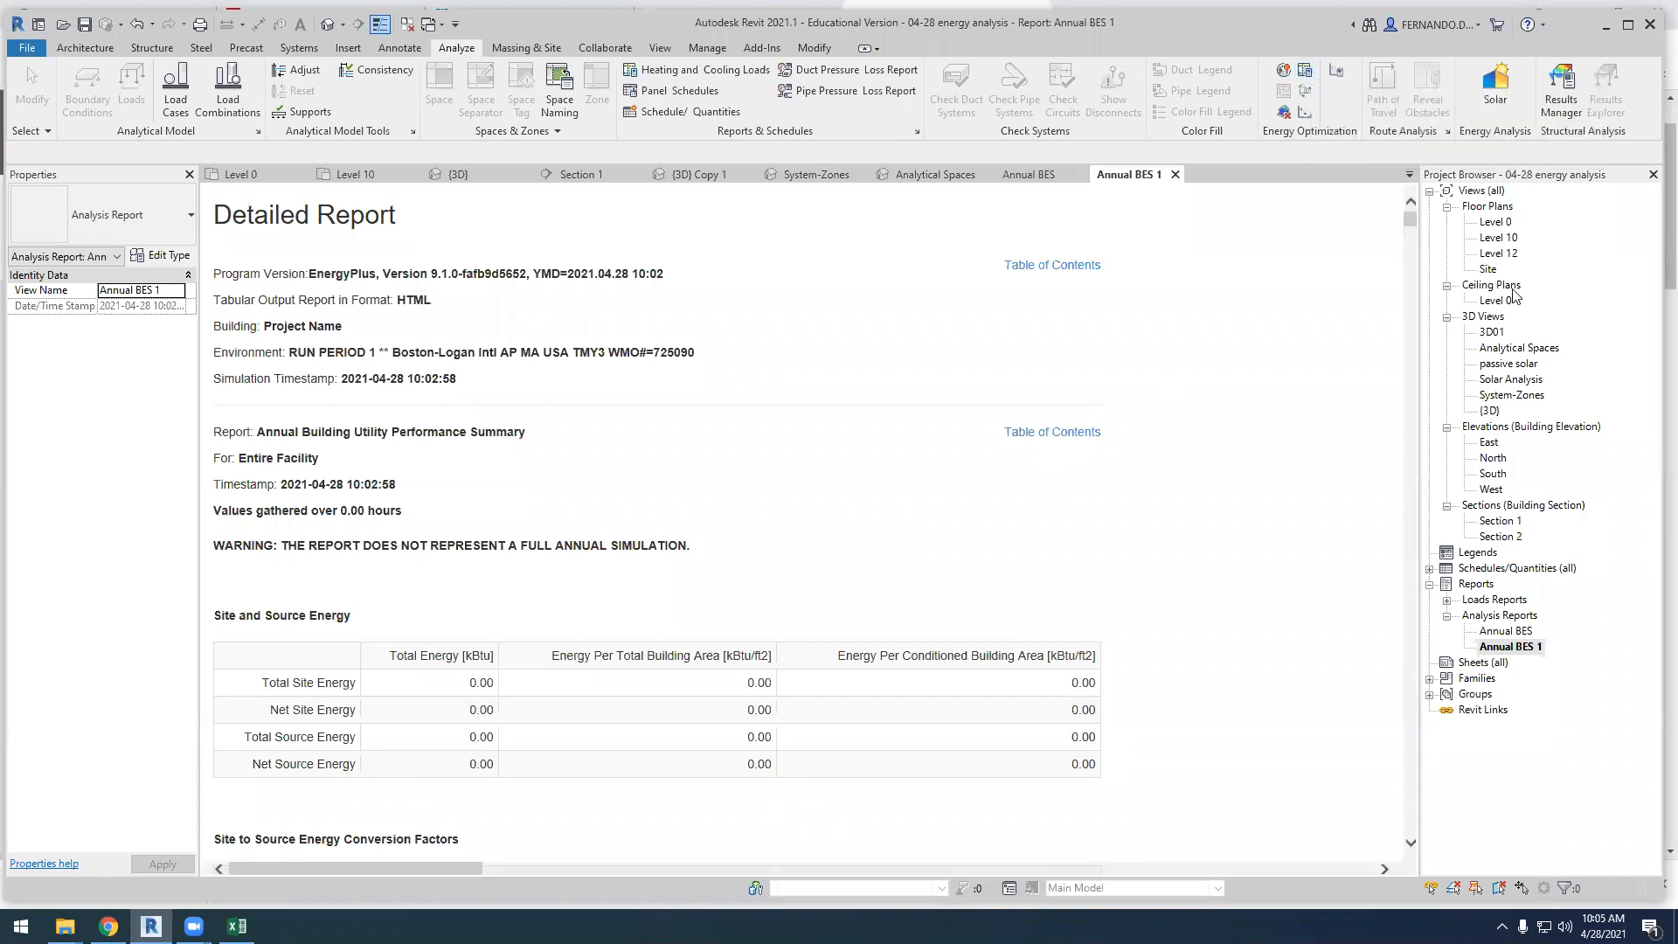
Look through the open Analytical Spaces, Annual BES and System-Zones views, ending at the TDS 360 project's {3D} Copy 1 view
{"action": "left_click", "coordinate": [259, 176]}
{"action": "left_click", "coordinate": [918, 175]}
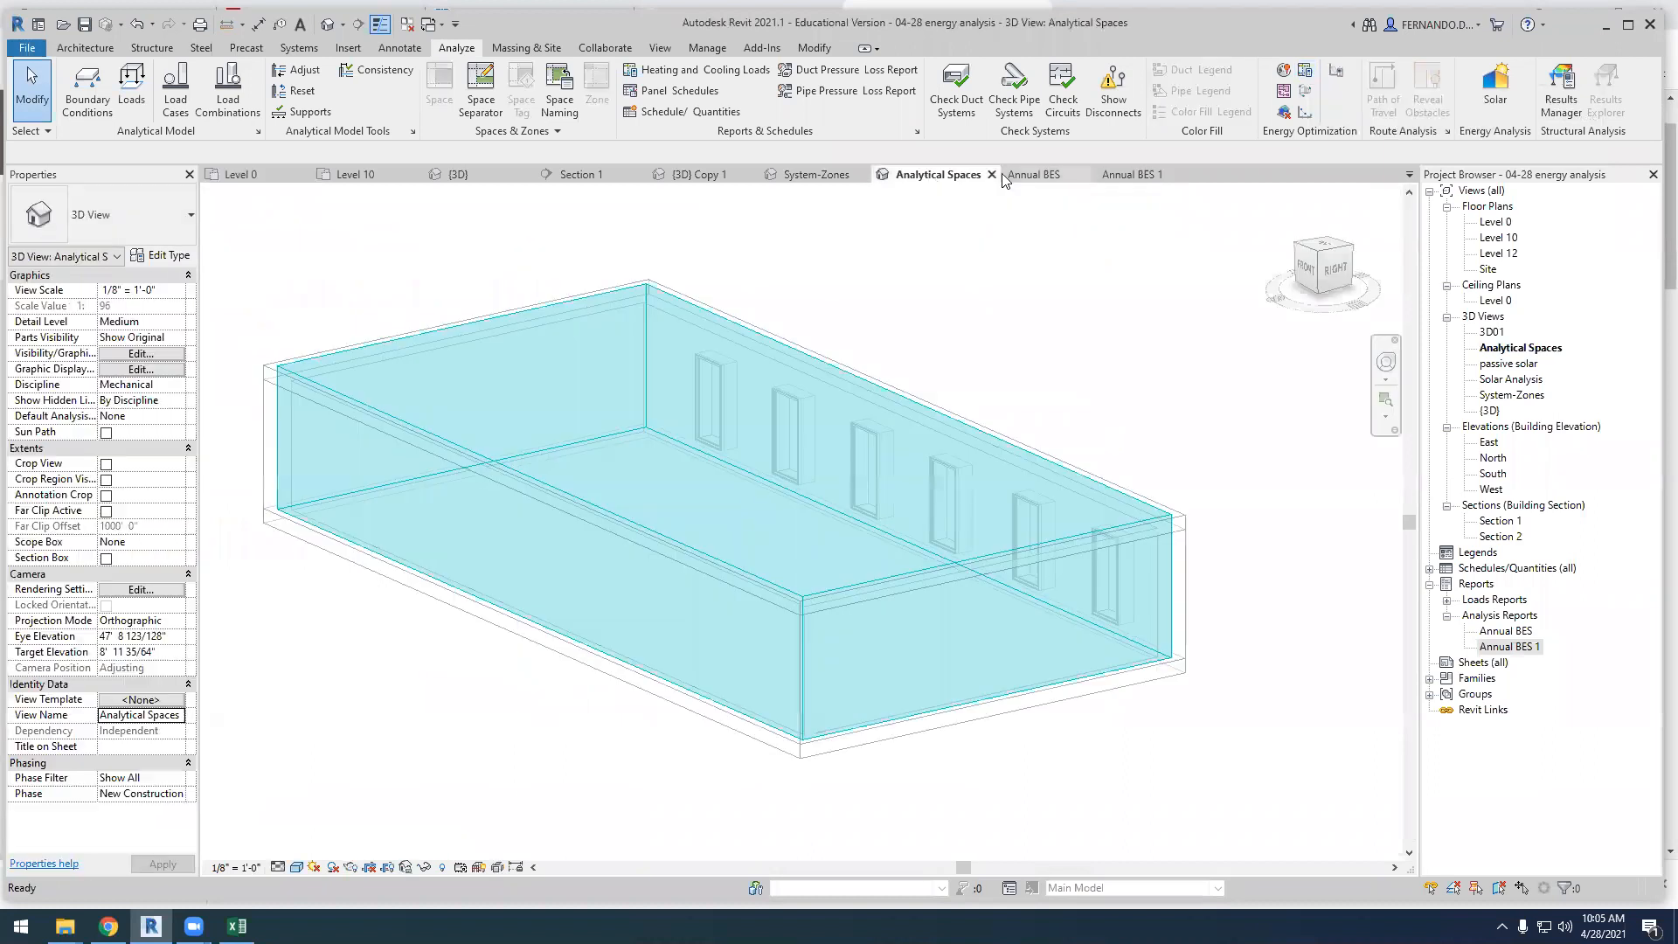
{"action": "left_click", "coordinate": [1021, 172]}
{"action": "left_click", "coordinate": [811, 174]}
{"action": "left_click", "coordinate": [700, 175]}
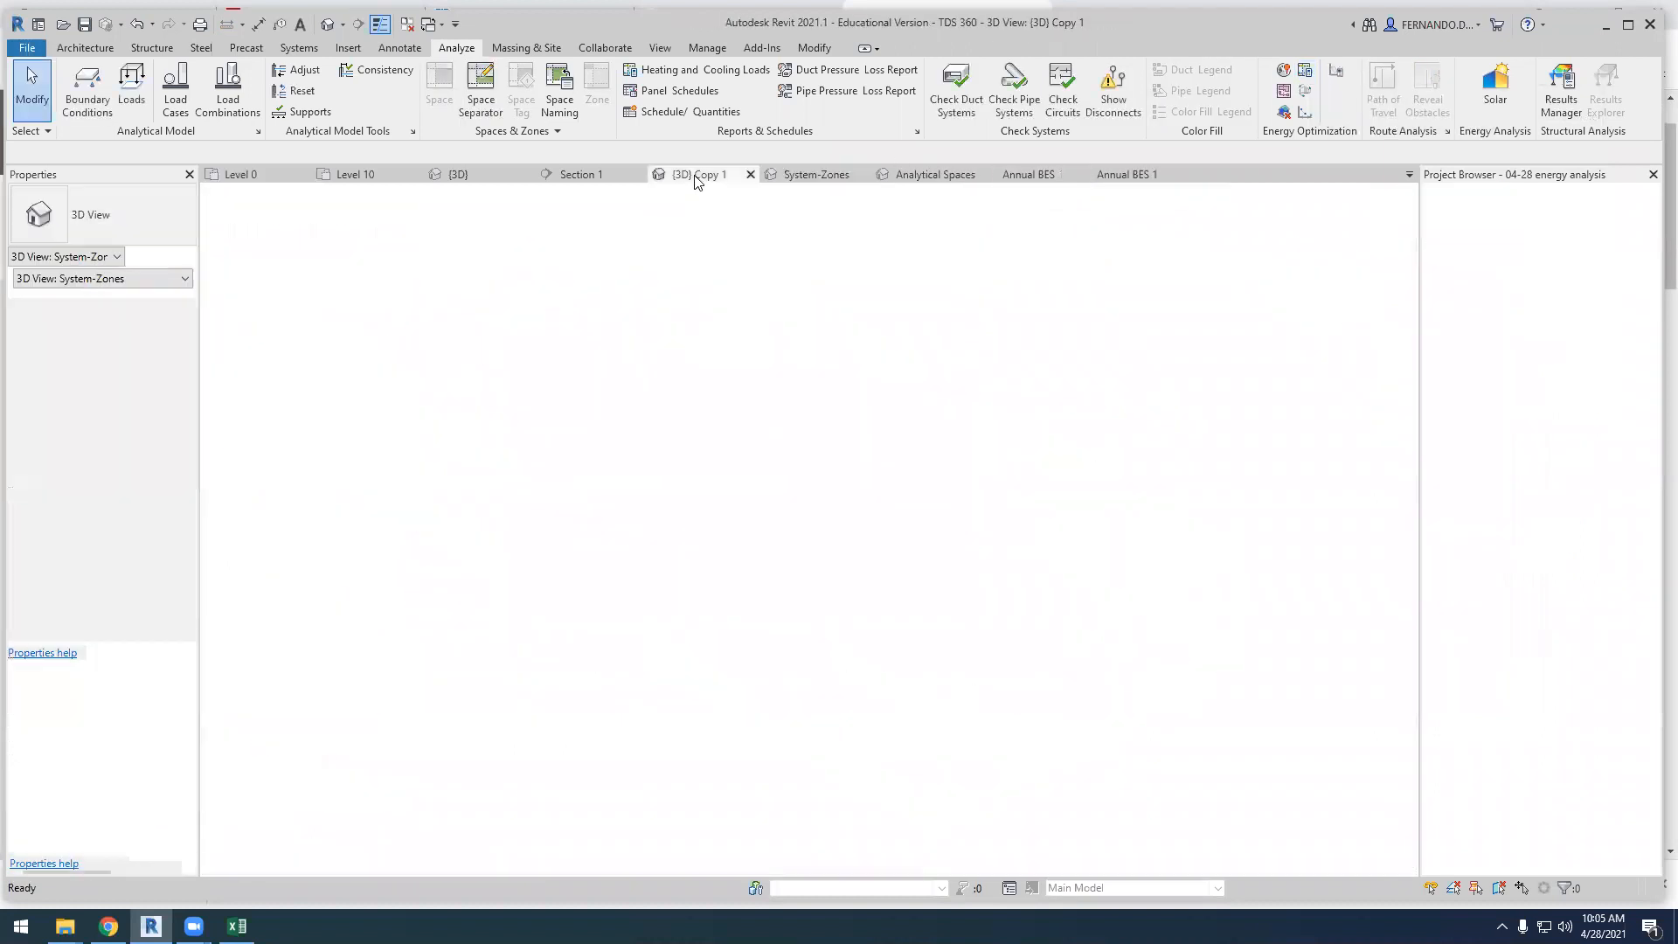
{"action": "scroll", "coordinate": [523, 654], "scroll_direction": "down", "scroll_amount": 3}
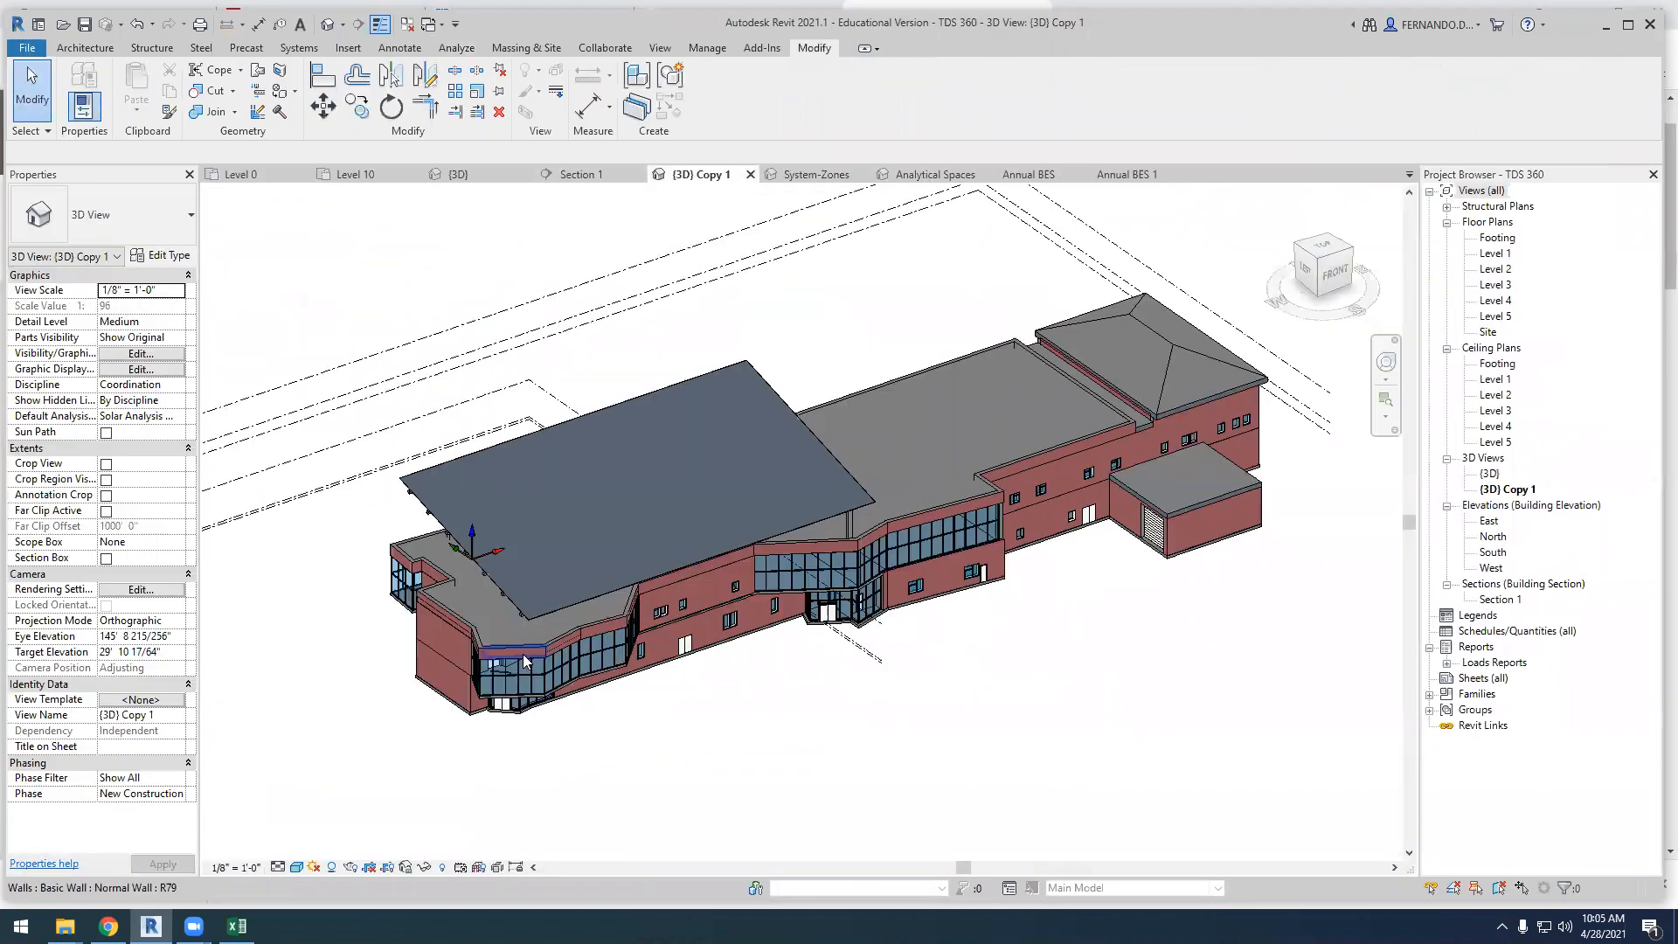
Close the Annual BES 1, Annual BES, Analytical Spaces and System-Zones views
{"action": "left_click", "coordinate": [1175, 174]}
{"action": "left_click", "coordinate": [1081, 175]}
{"action": "left_click", "coordinate": [985, 175]}
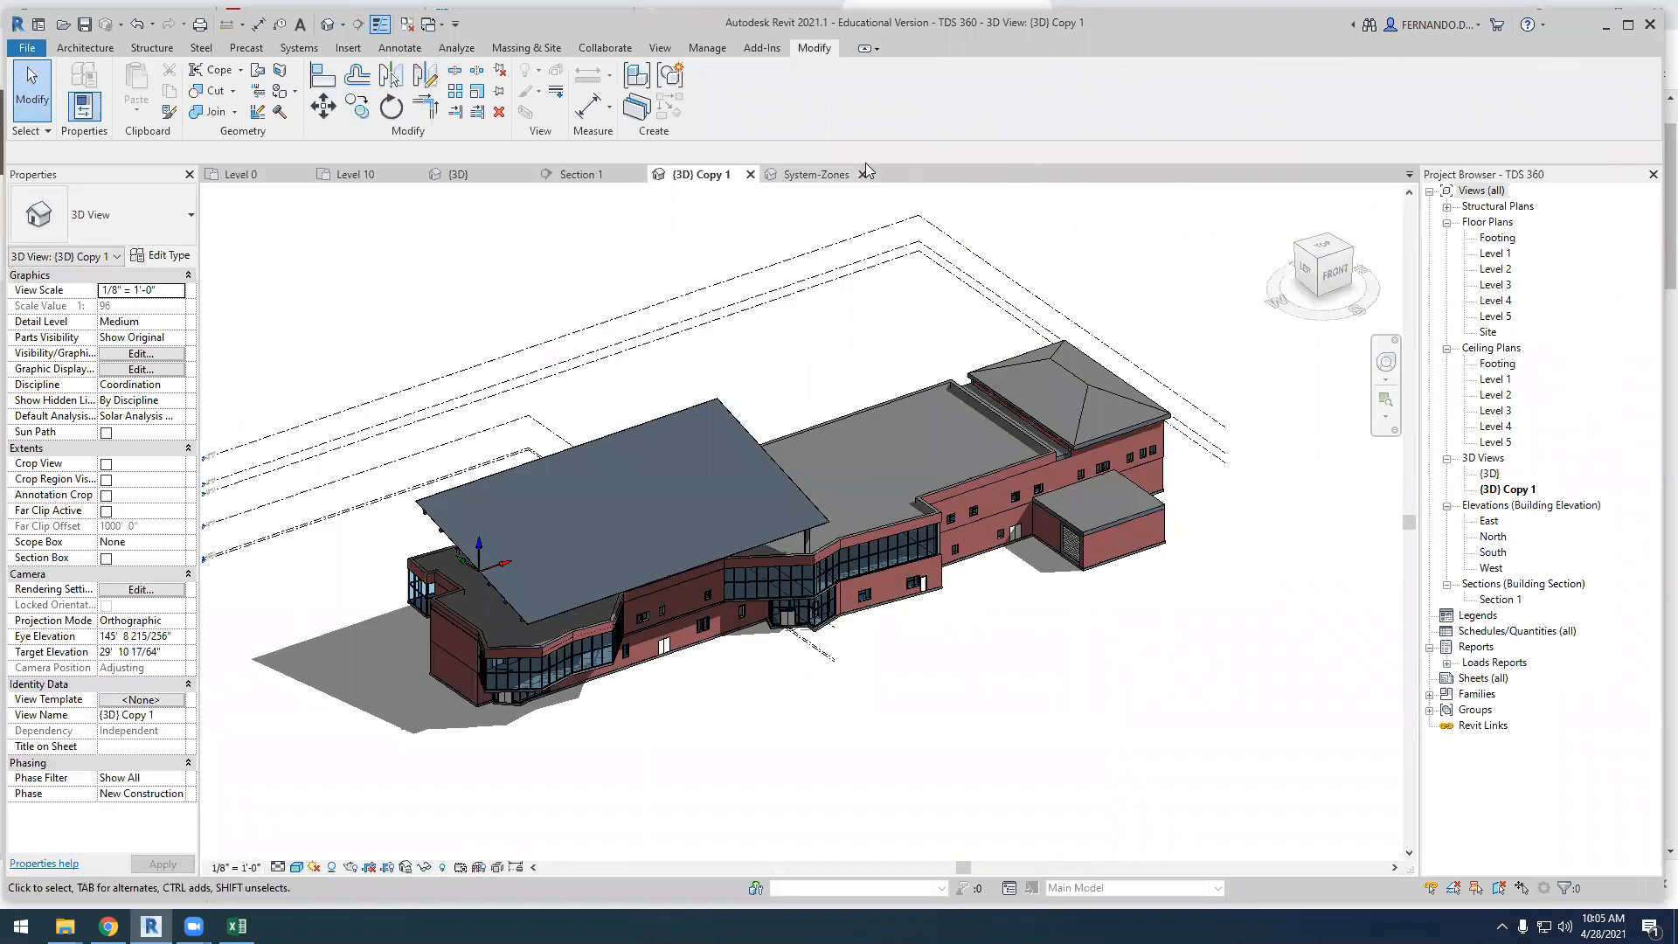
{"action": "left_click", "coordinate": [864, 174]}
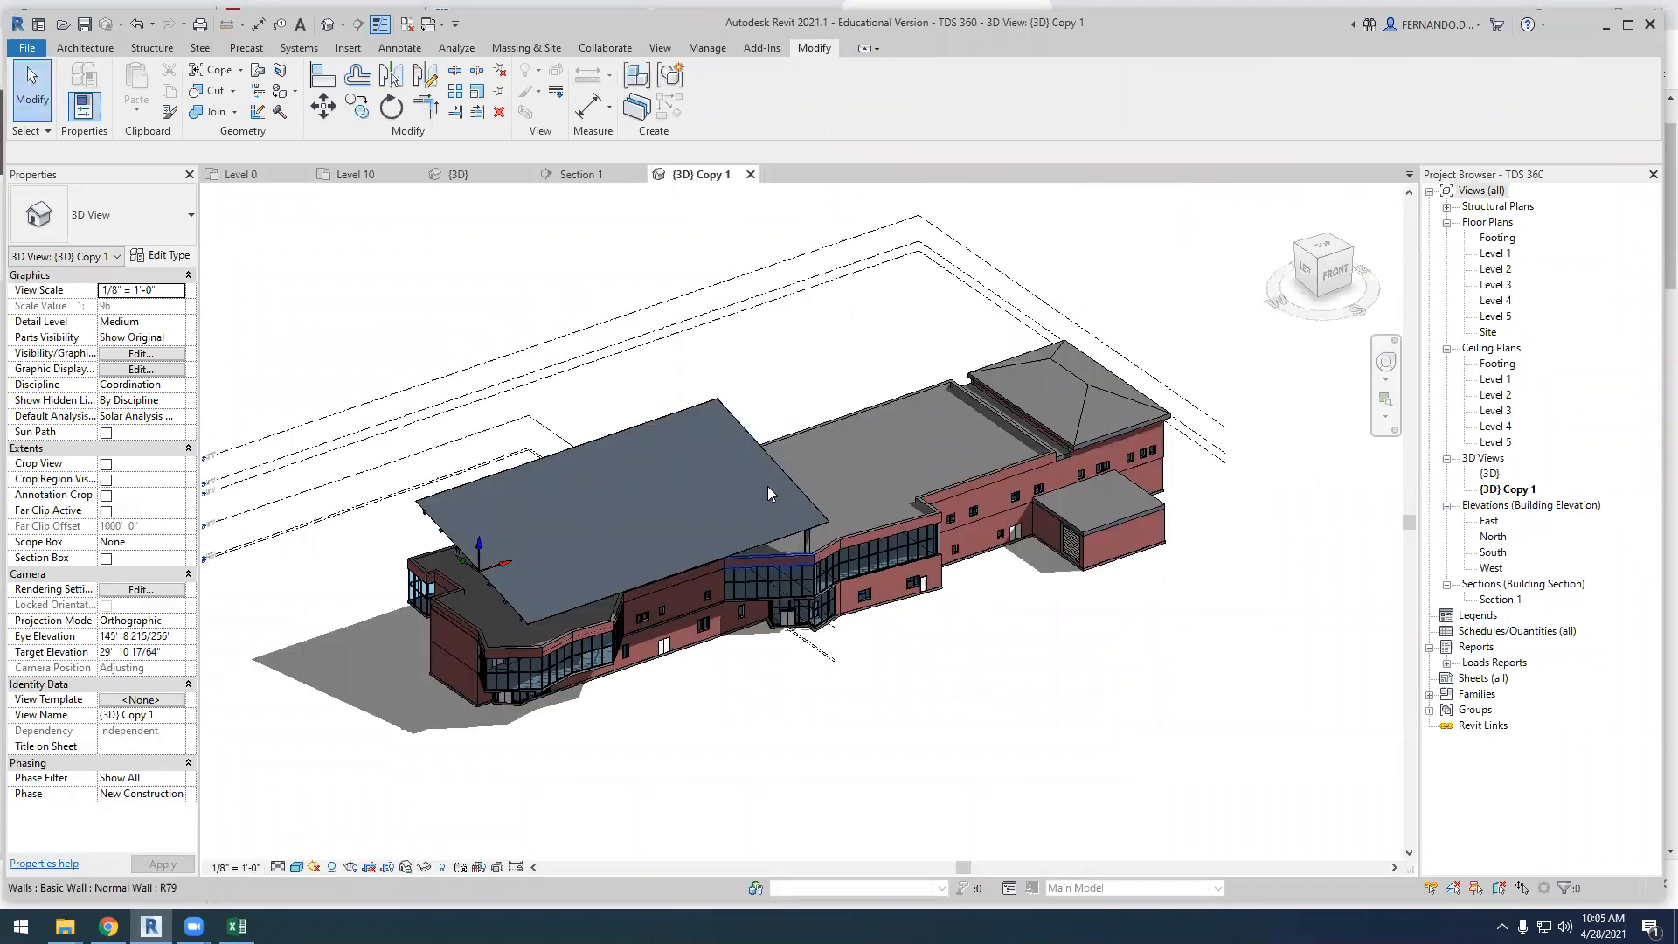
Open the Level 1 floor plan of TDS 360 and select the large space between grids 2 and 5 to inspect its properties
{"action": "scroll", "coordinate": [862, 563], "scroll_direction": "down", "scroll_amount": 2}
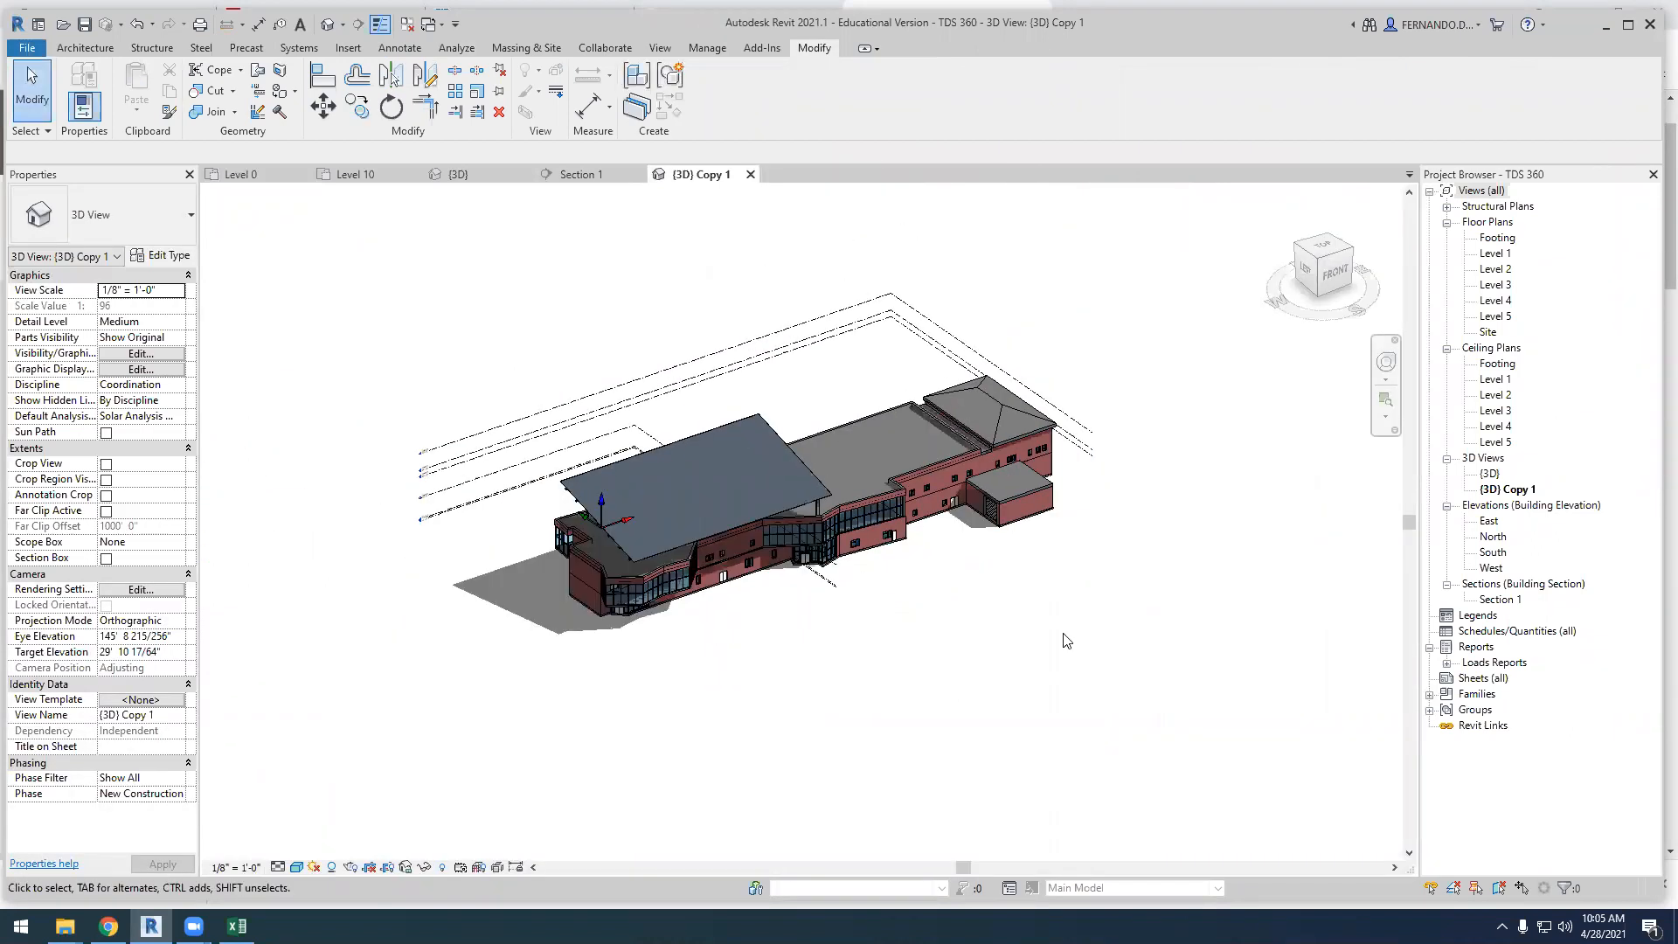
{"action": "double_click", "coordinate": [1495, 253]}
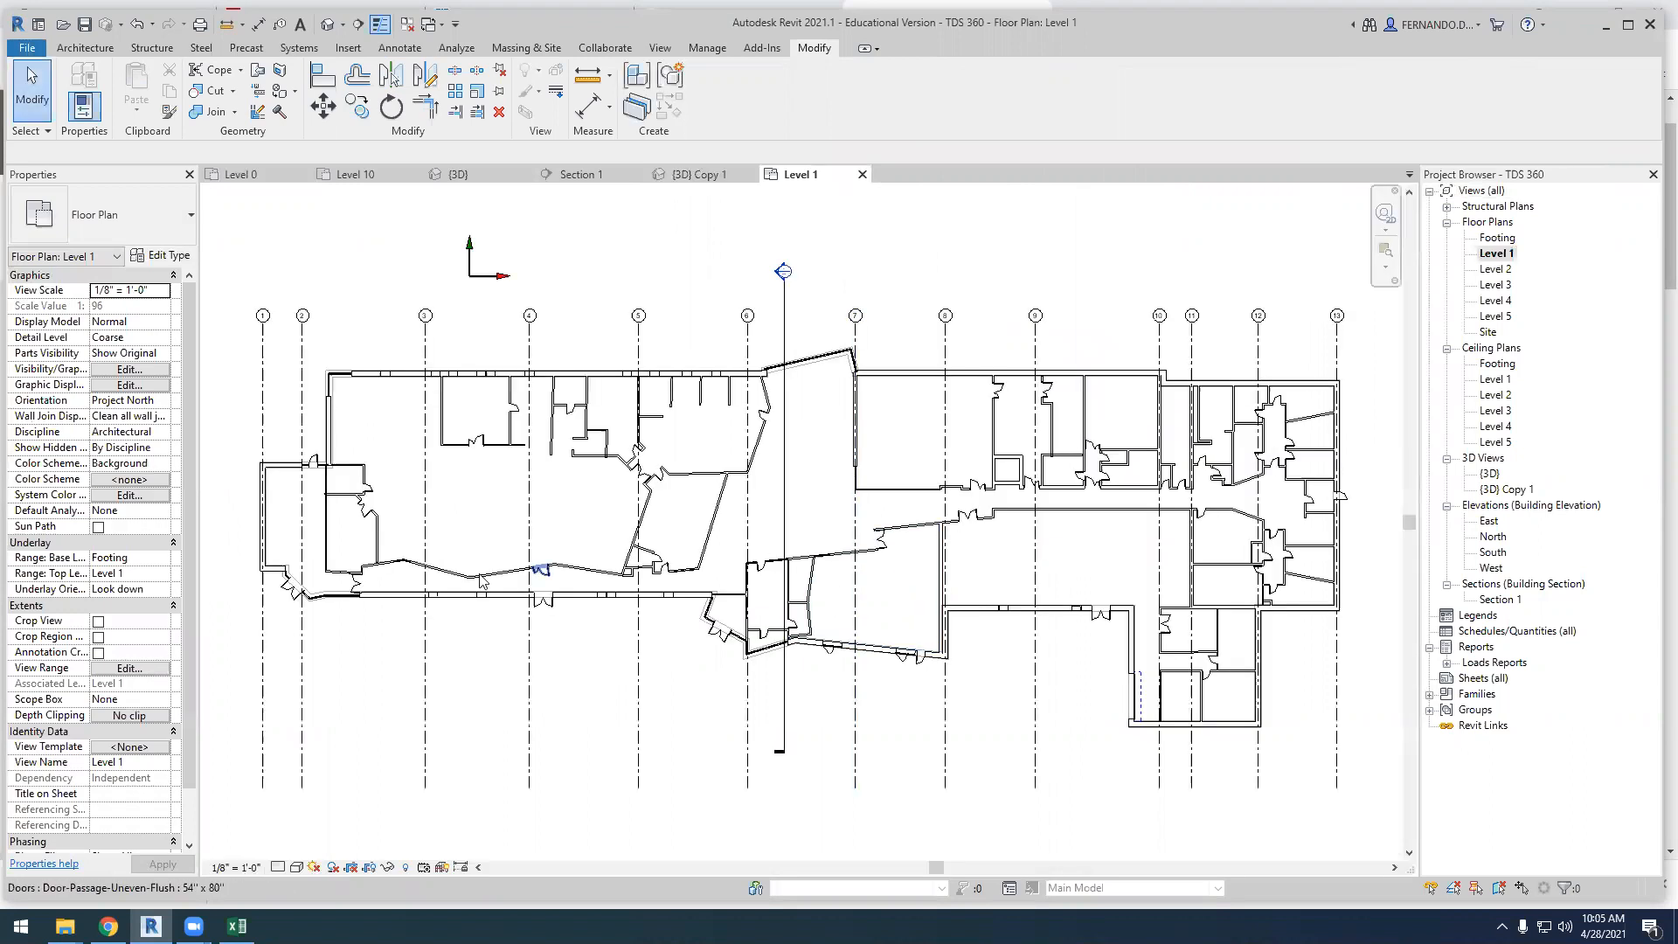
{"action": "scroll", "coordinate": [480, 580], "scroll_direction": "down", "scroll_amount": 2}
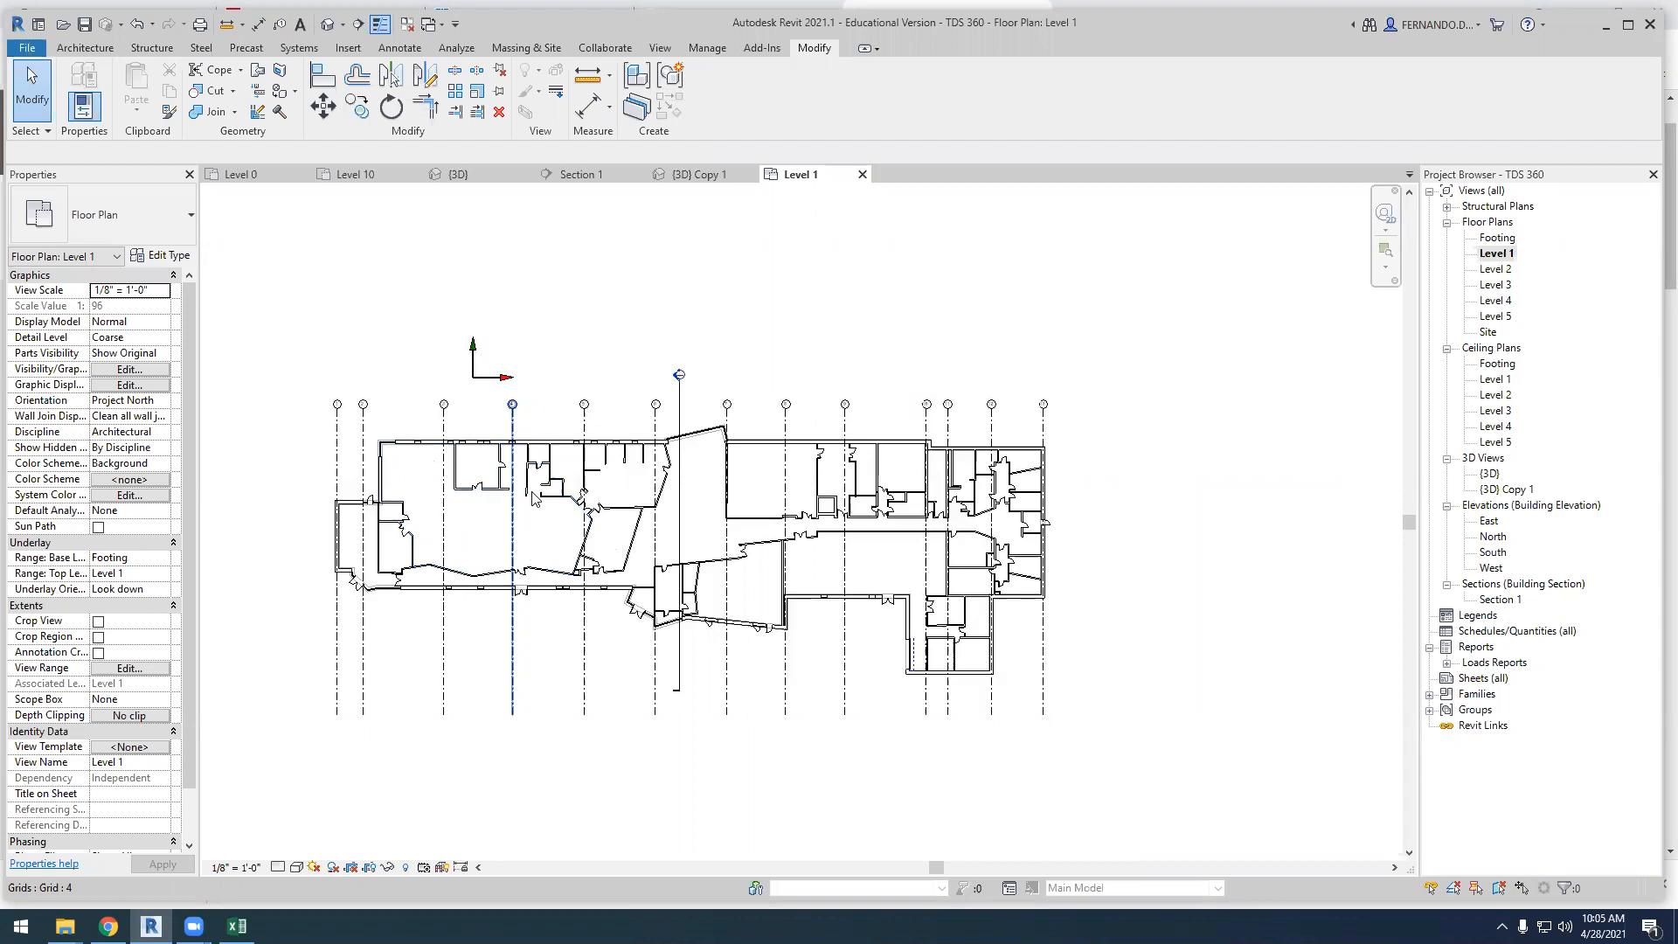
{"action": "left_click", "coordinate": [505, 534]}
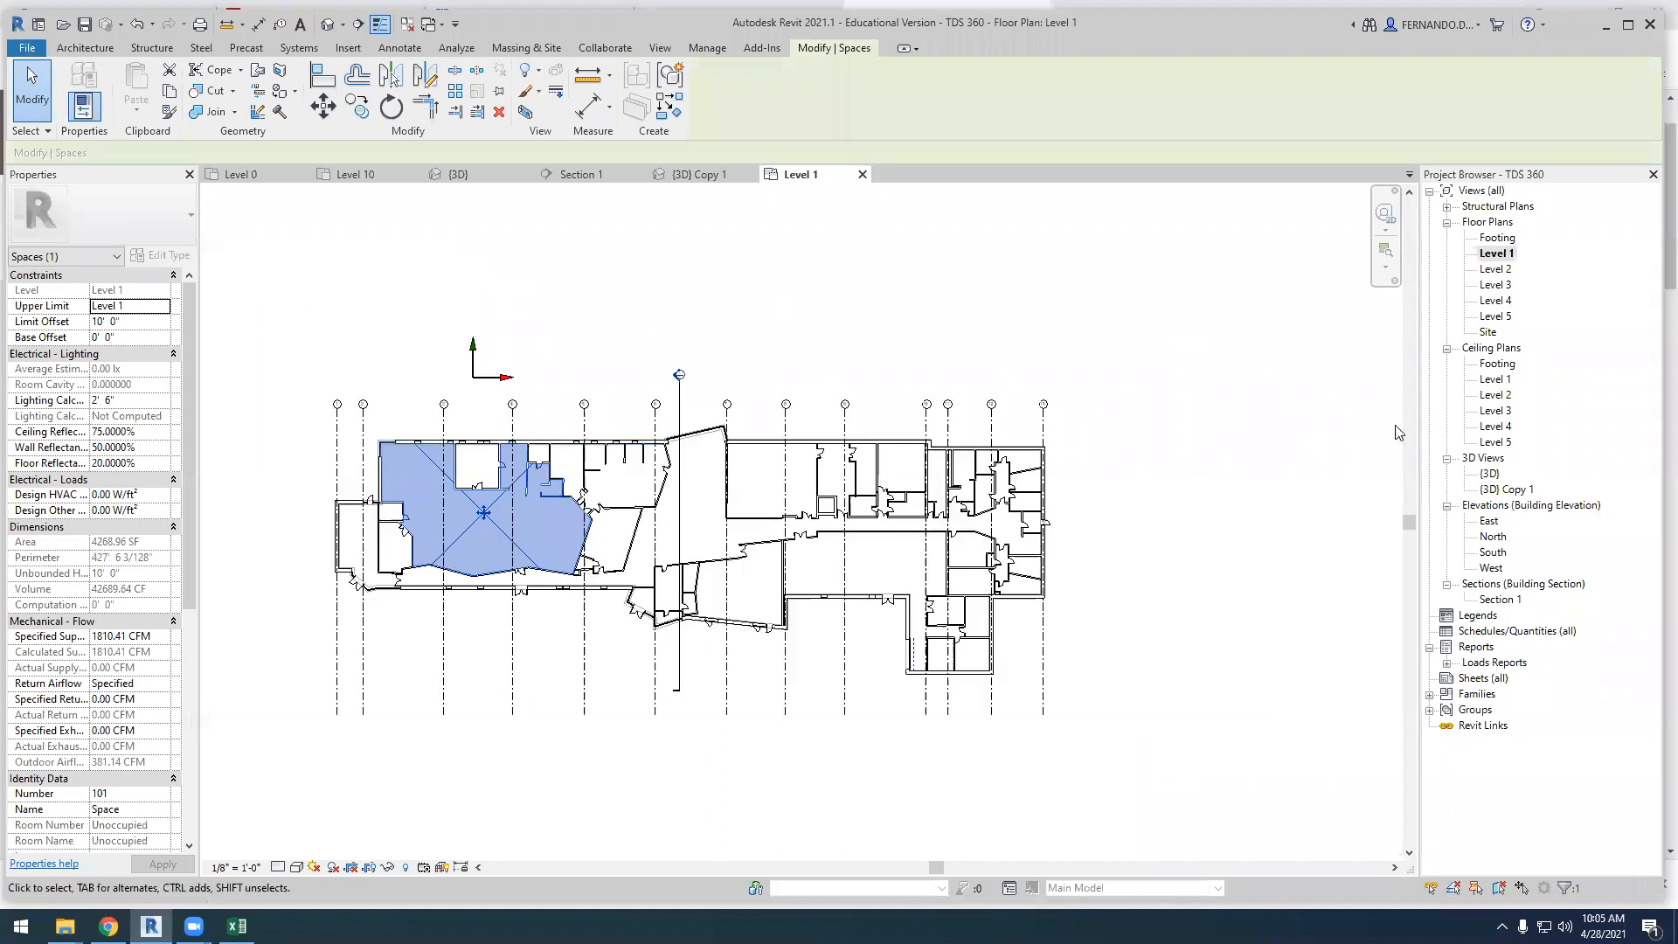
Open Section 1, select the Level 2 space beside the interior door to inspect its height, and return to the Level 1 plan
{"action": "double_click", "coordinate": [1501, 601]}
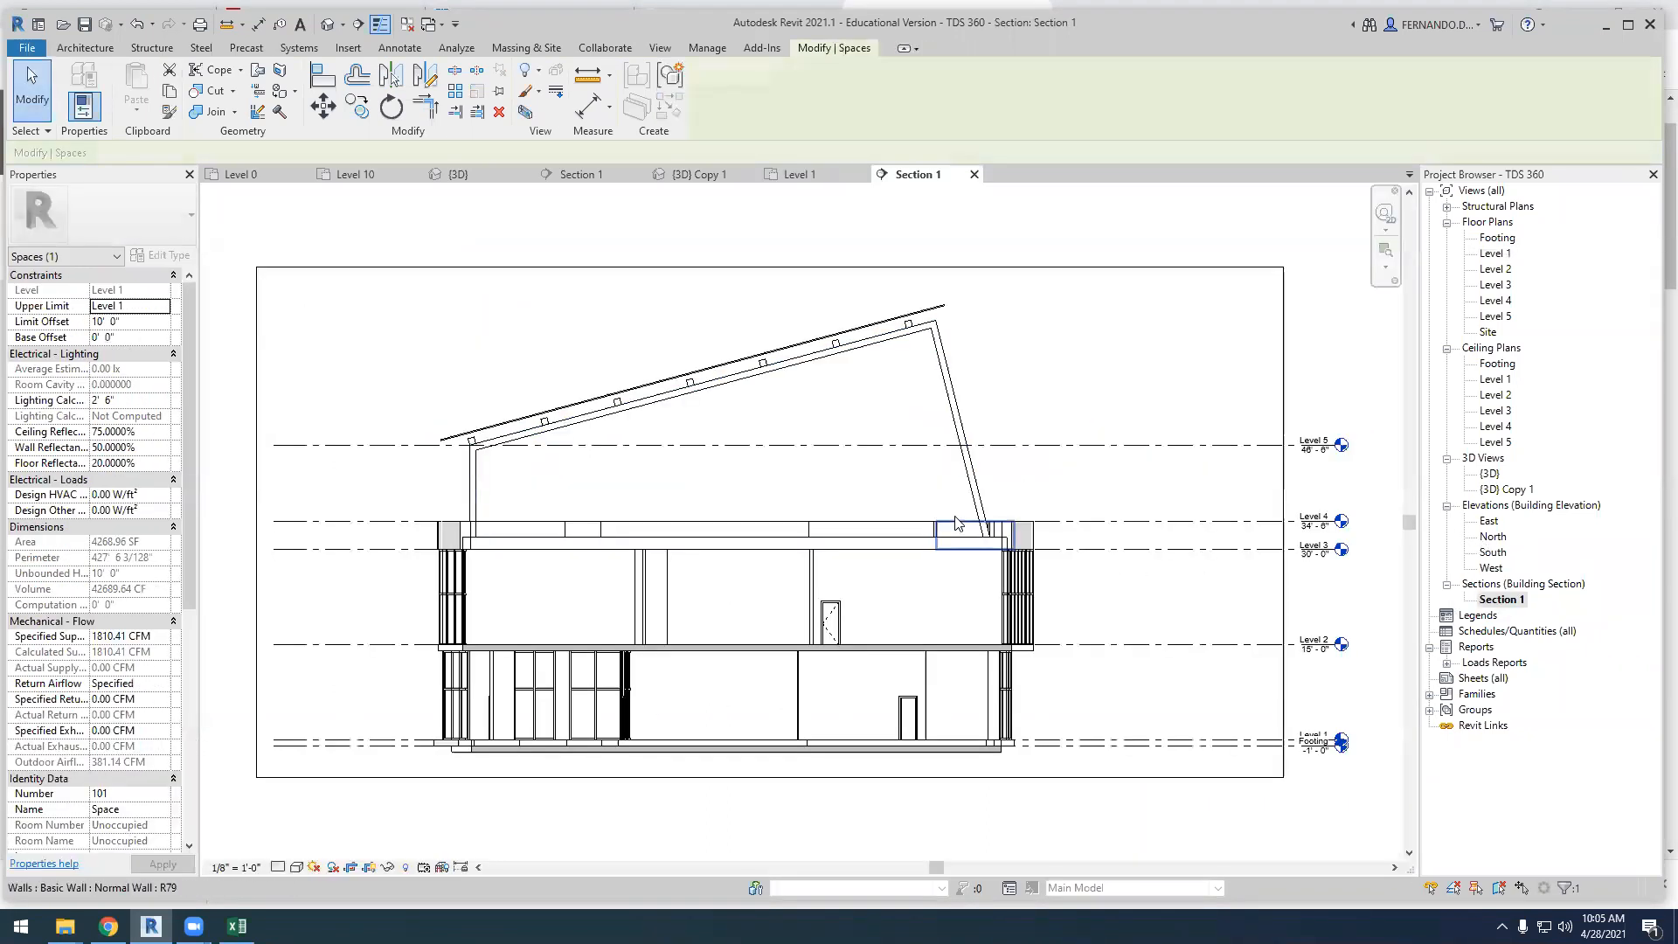
{"action": "left_click", "coordinate": [928, 619]}
{"action": "left_click", "coordinate": [927, 634]}
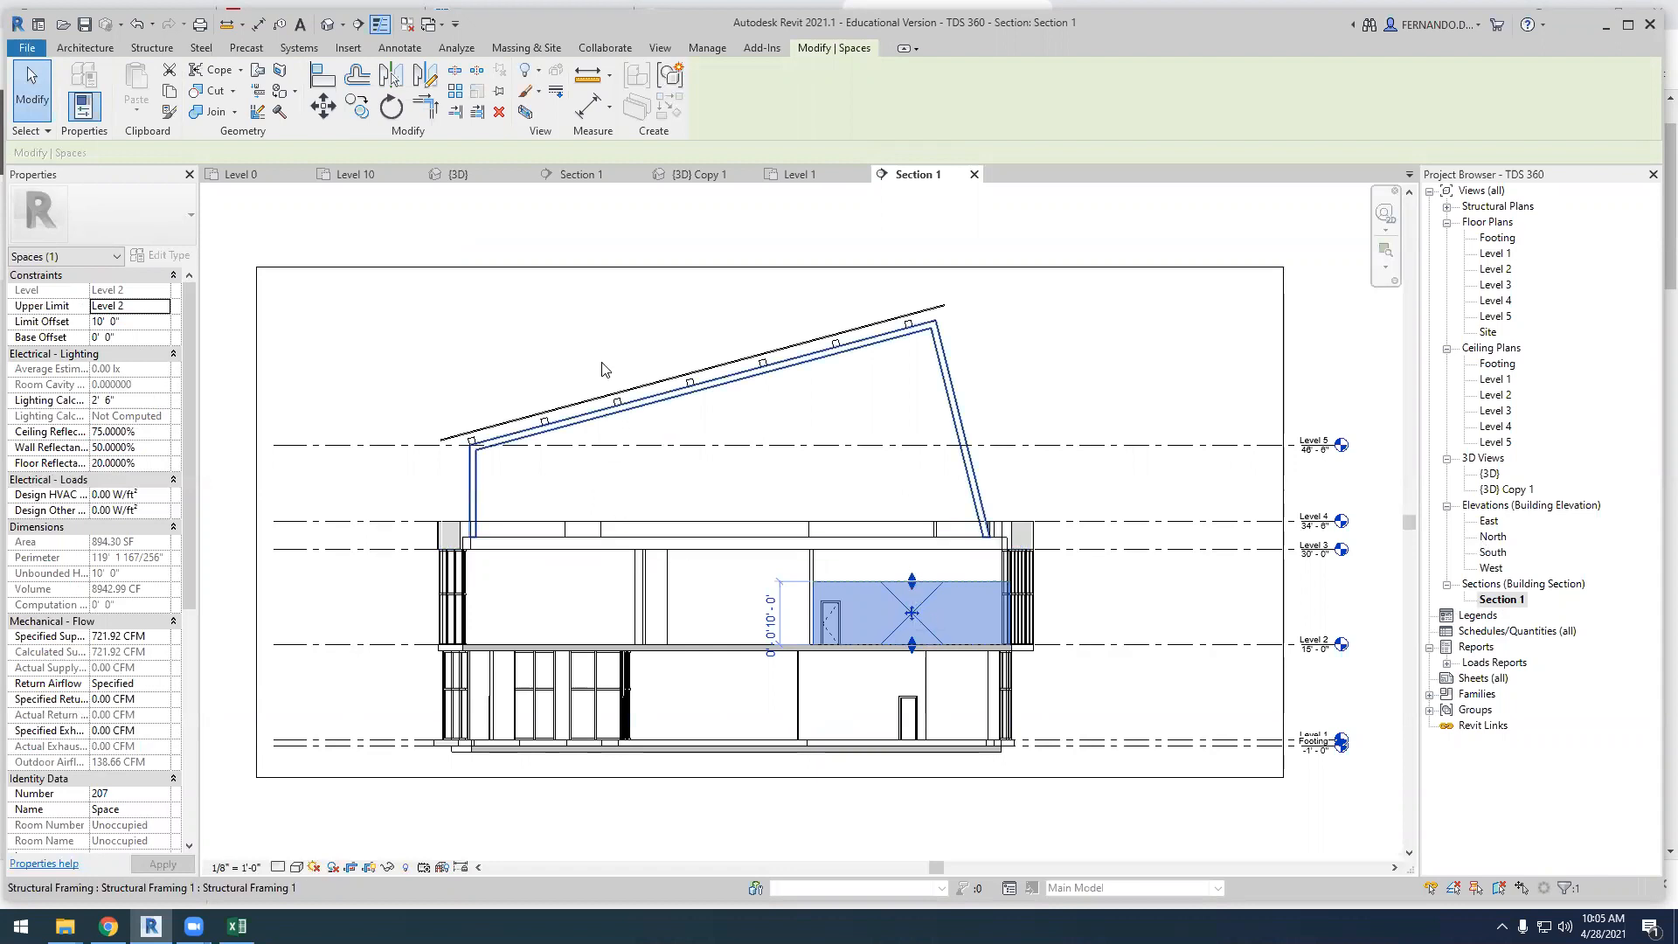
{"action": "left_click", "coordinate": [791, 174]}
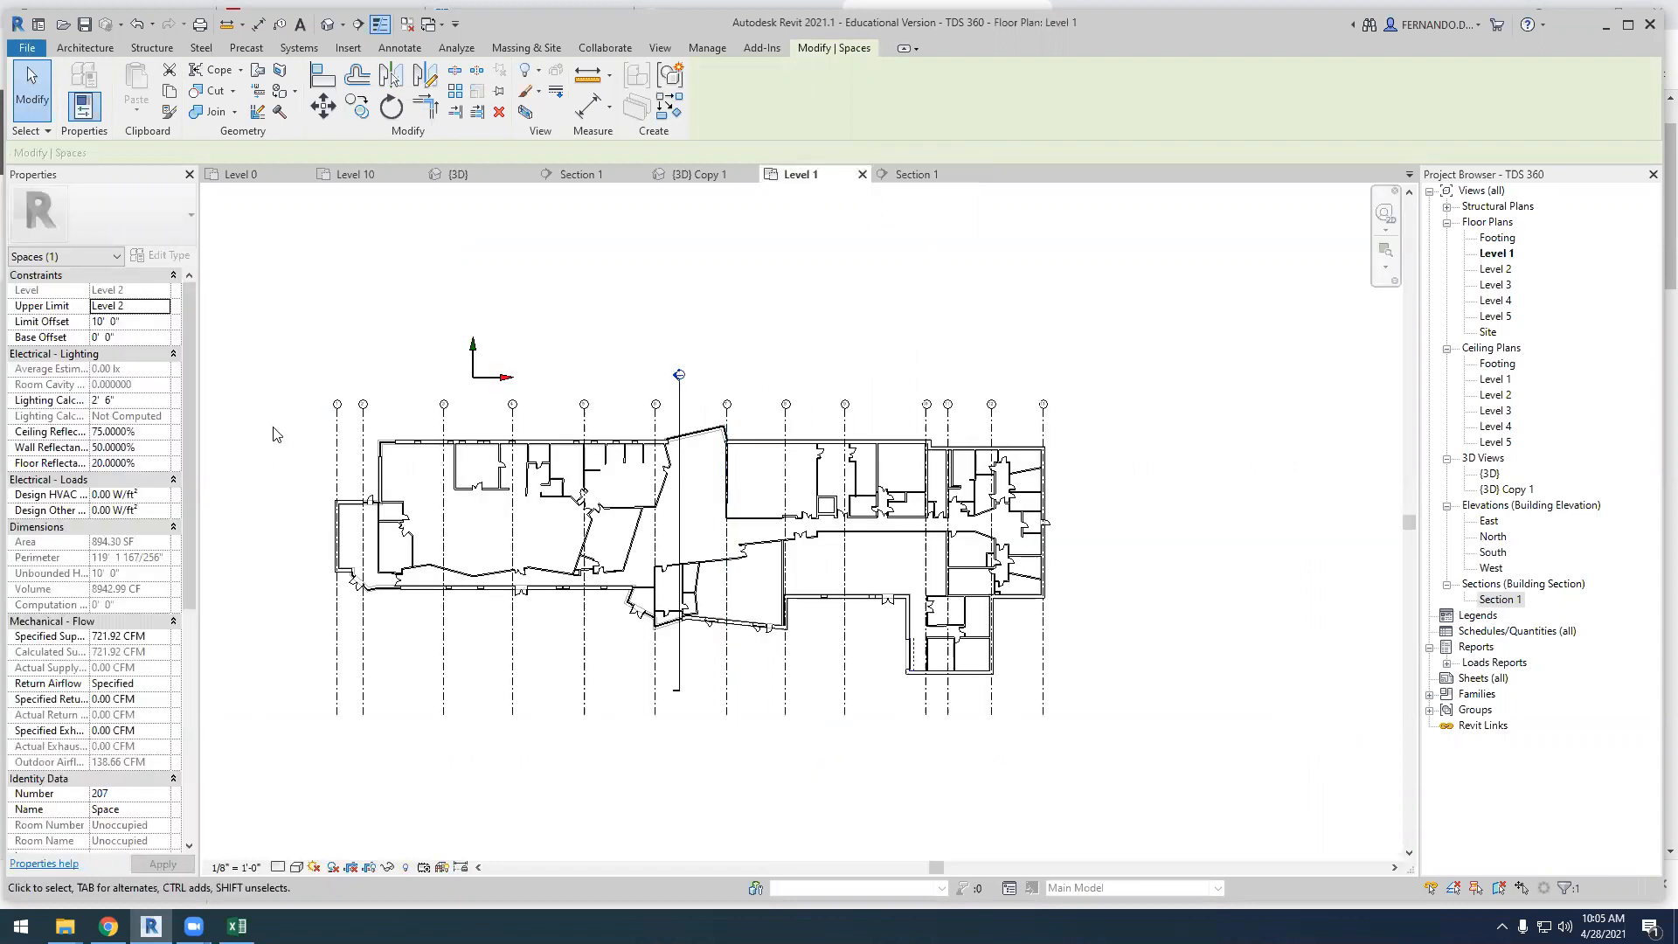
Select the whole Level 1 floor plan and filter the selection down to the Spaces category only
{"action": "left_click_drag", "start_coordinate": [294, 425], "coordinate": [1082, 687]}
{"action": "left_click", "coordinate": [784, 92]}
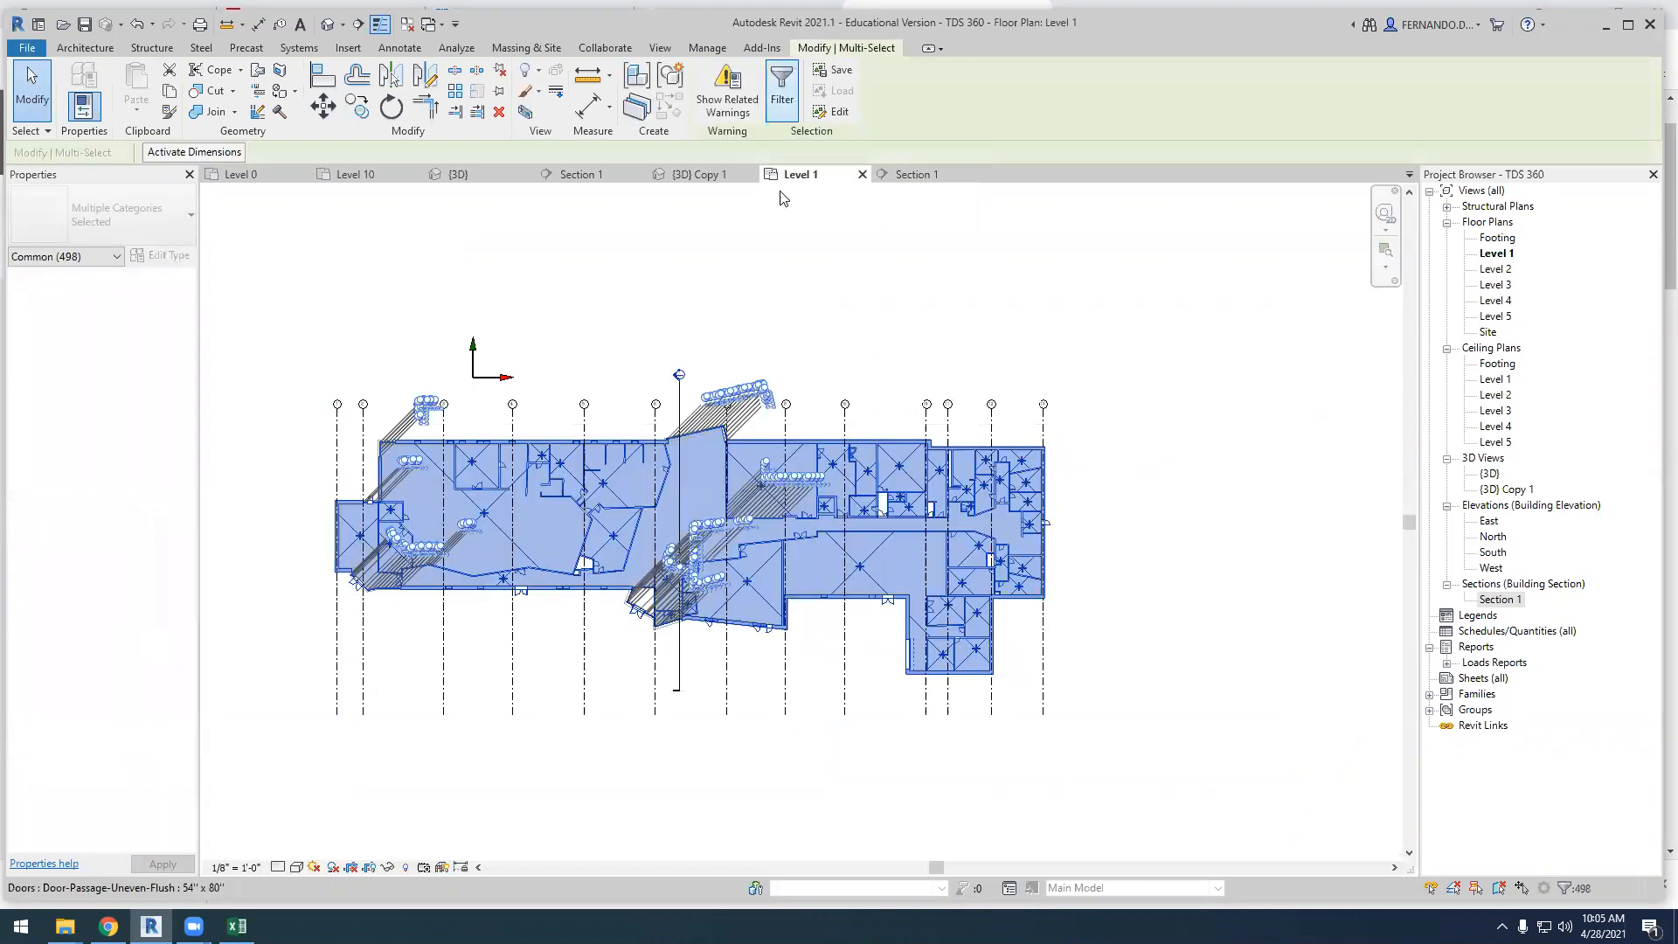
{"action": "left_click", "coordinate": [679, 434]}
{"action": "left_click", "coordinate": [678, 420]}
{"action": "left_click", "coordinate": [679, 391]}
{"action": "left_click", "coordinate": [678, 377]}
{"action": "left_click", "coordinate": [678, 363]}
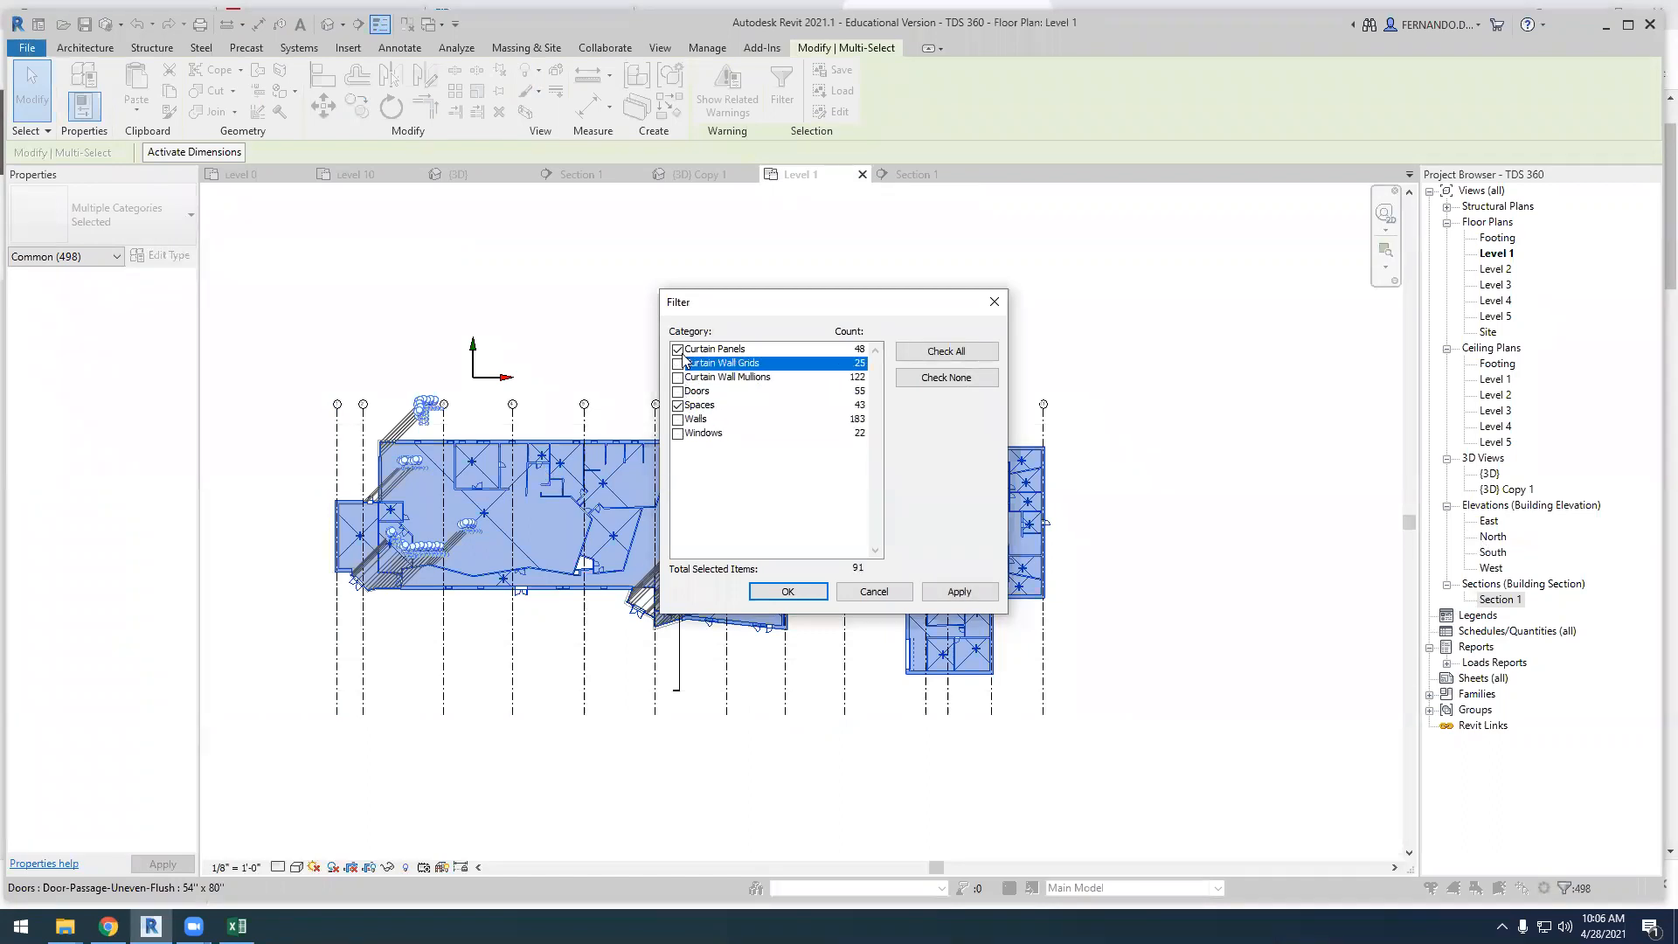
{"action": "left_click", "coordinate": [678, 350]}
{"action": "left_click", "coordinate": [788, 592]}
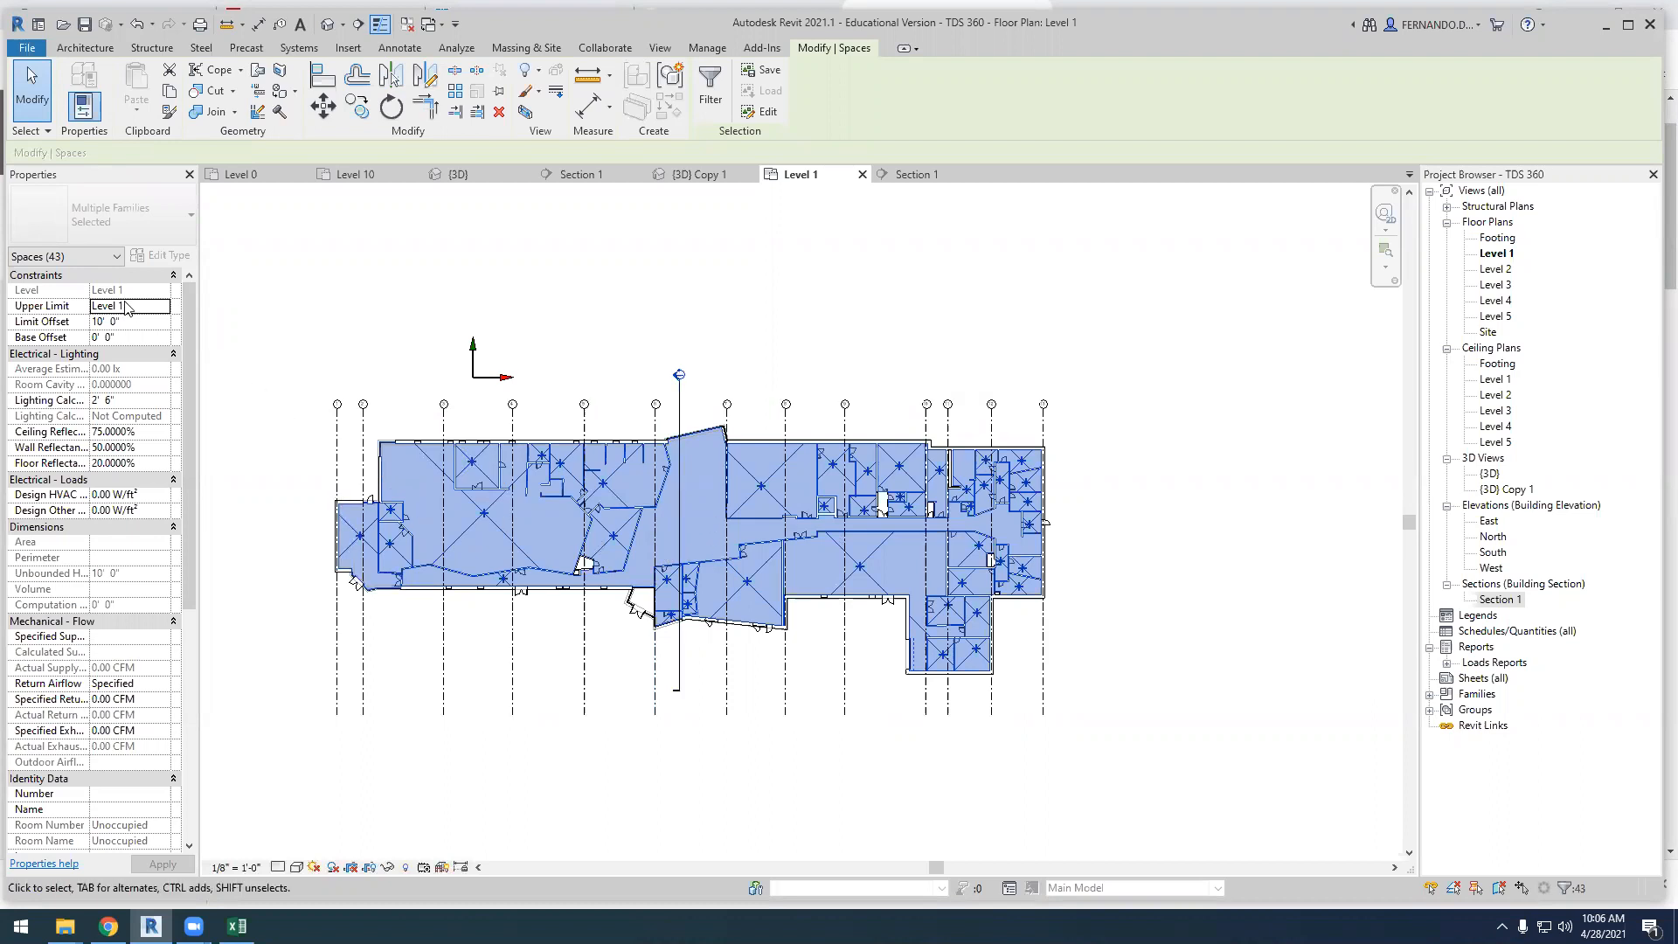
Set the Level 1 spaces' upper limit to Level 2 with a limit offset of 0
{"action": "left_click", "coordinate": [150, 322]}
{"action": "left_click", "coordinate": [160, 306]}
{"action": "left_click", "coordinate": [163, 306]}
{"action": "left_click", "coordinate": [144, 349]}
{"action": "left_click", "coordinate": [106, 322]}
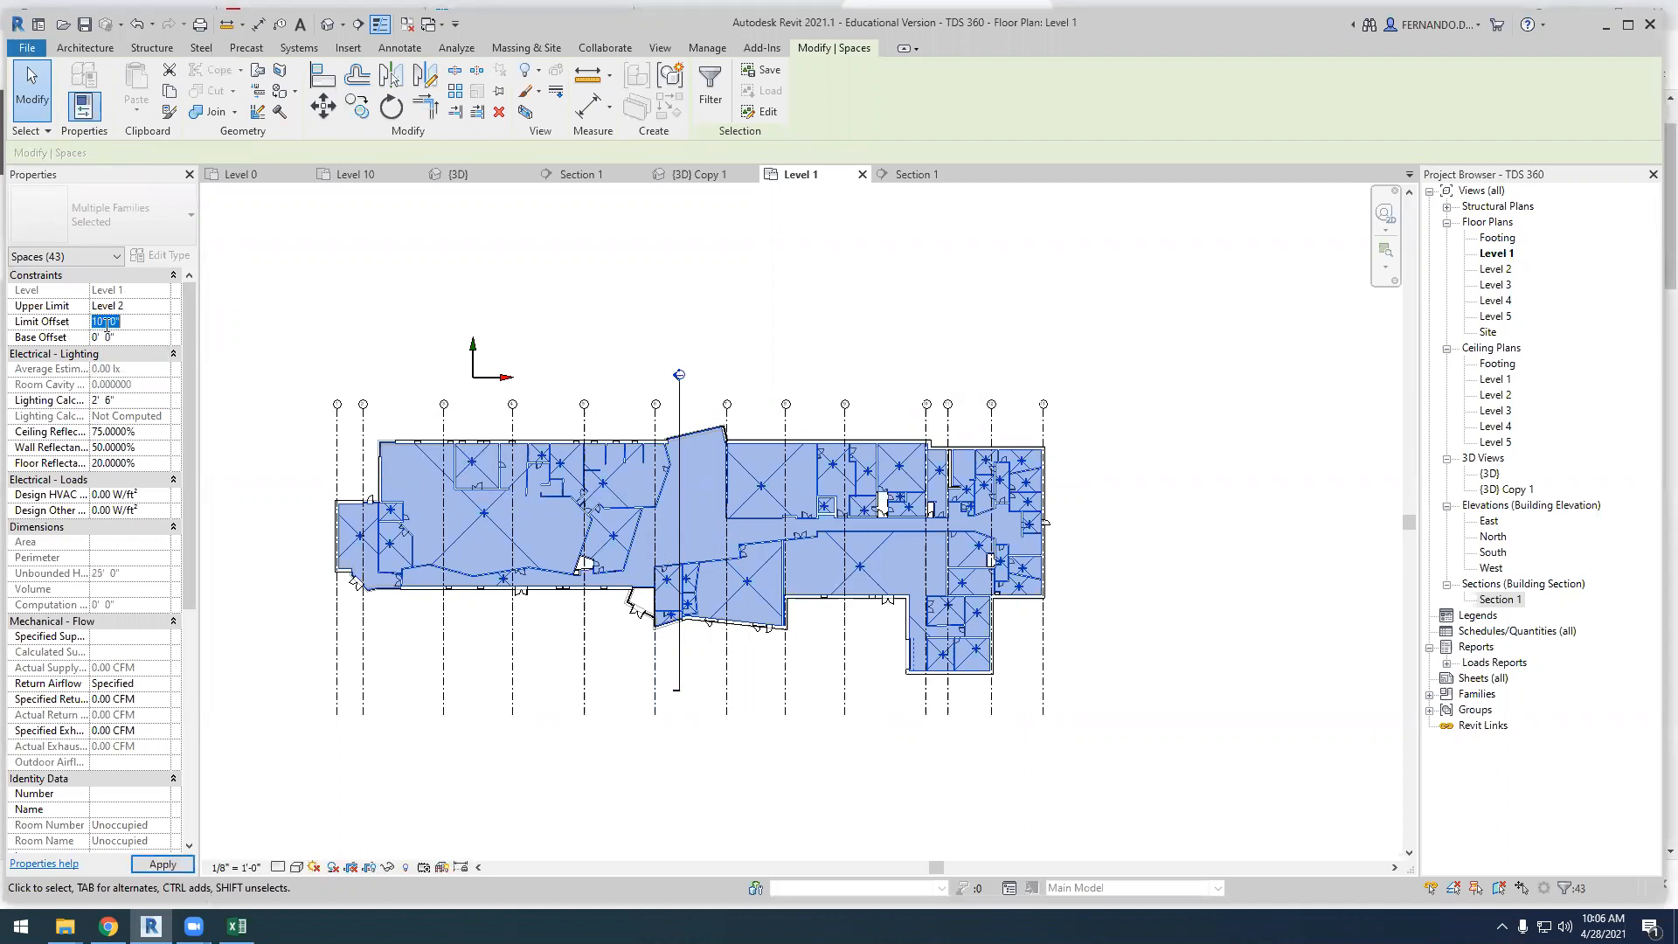
{"action": "left_click", "coordinate": [234, 315]}
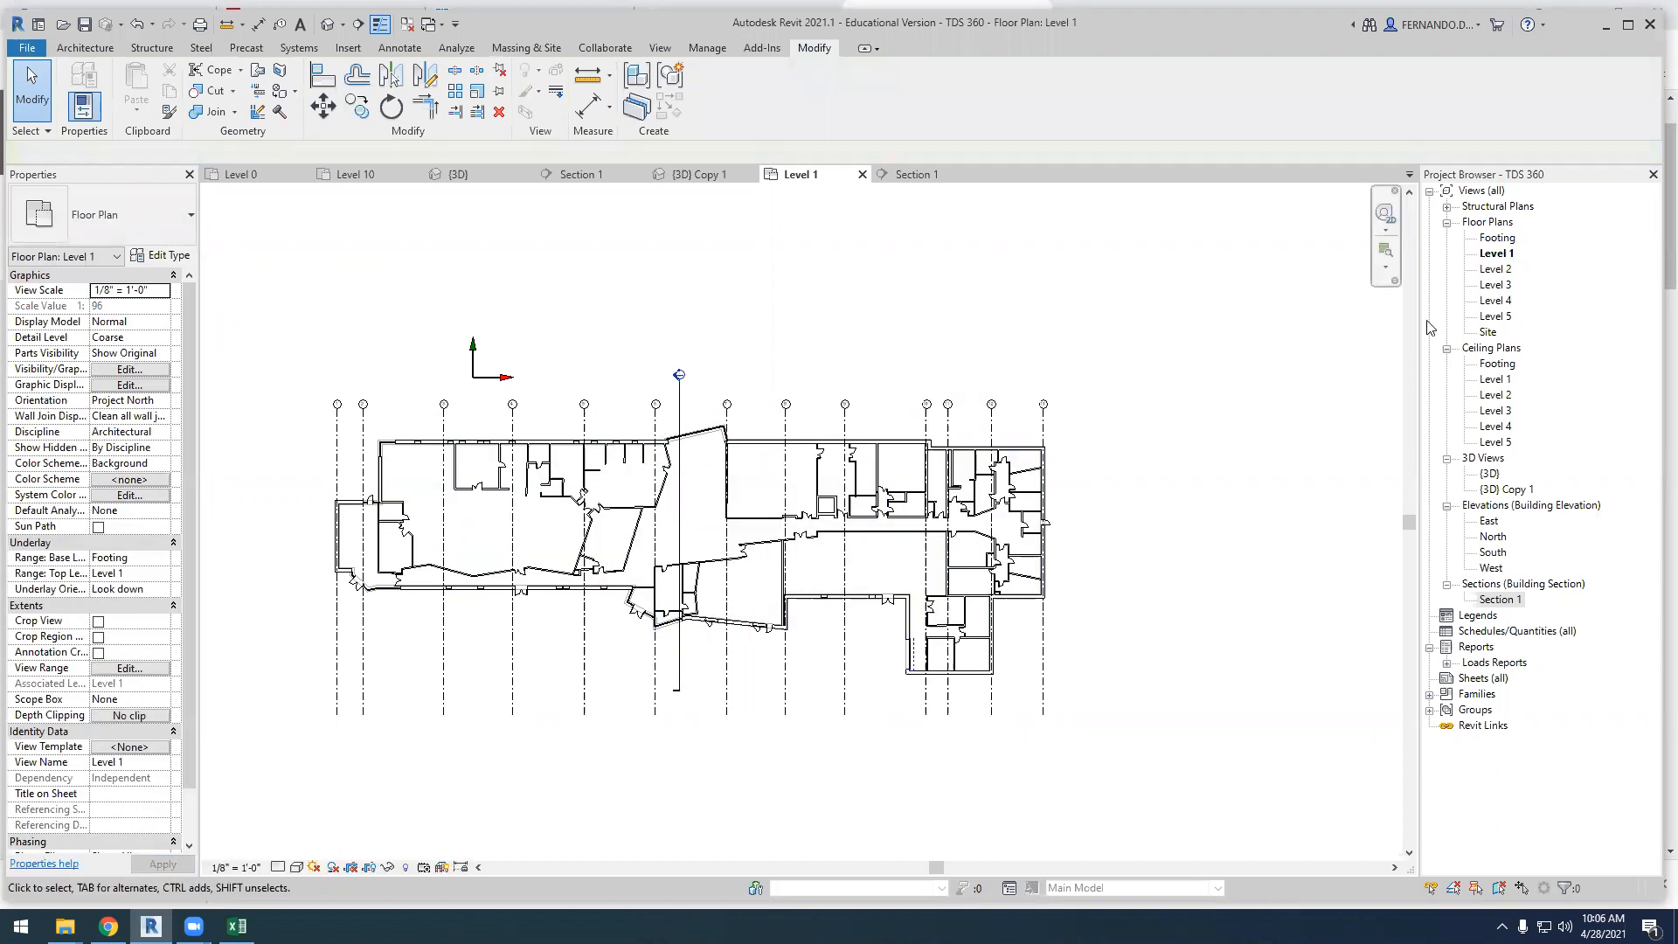
Open the Level 2 floor plan, select the whole building and filter the selection to Spaces only
{"action": "double_click", "coordinate": [1496, 269]}
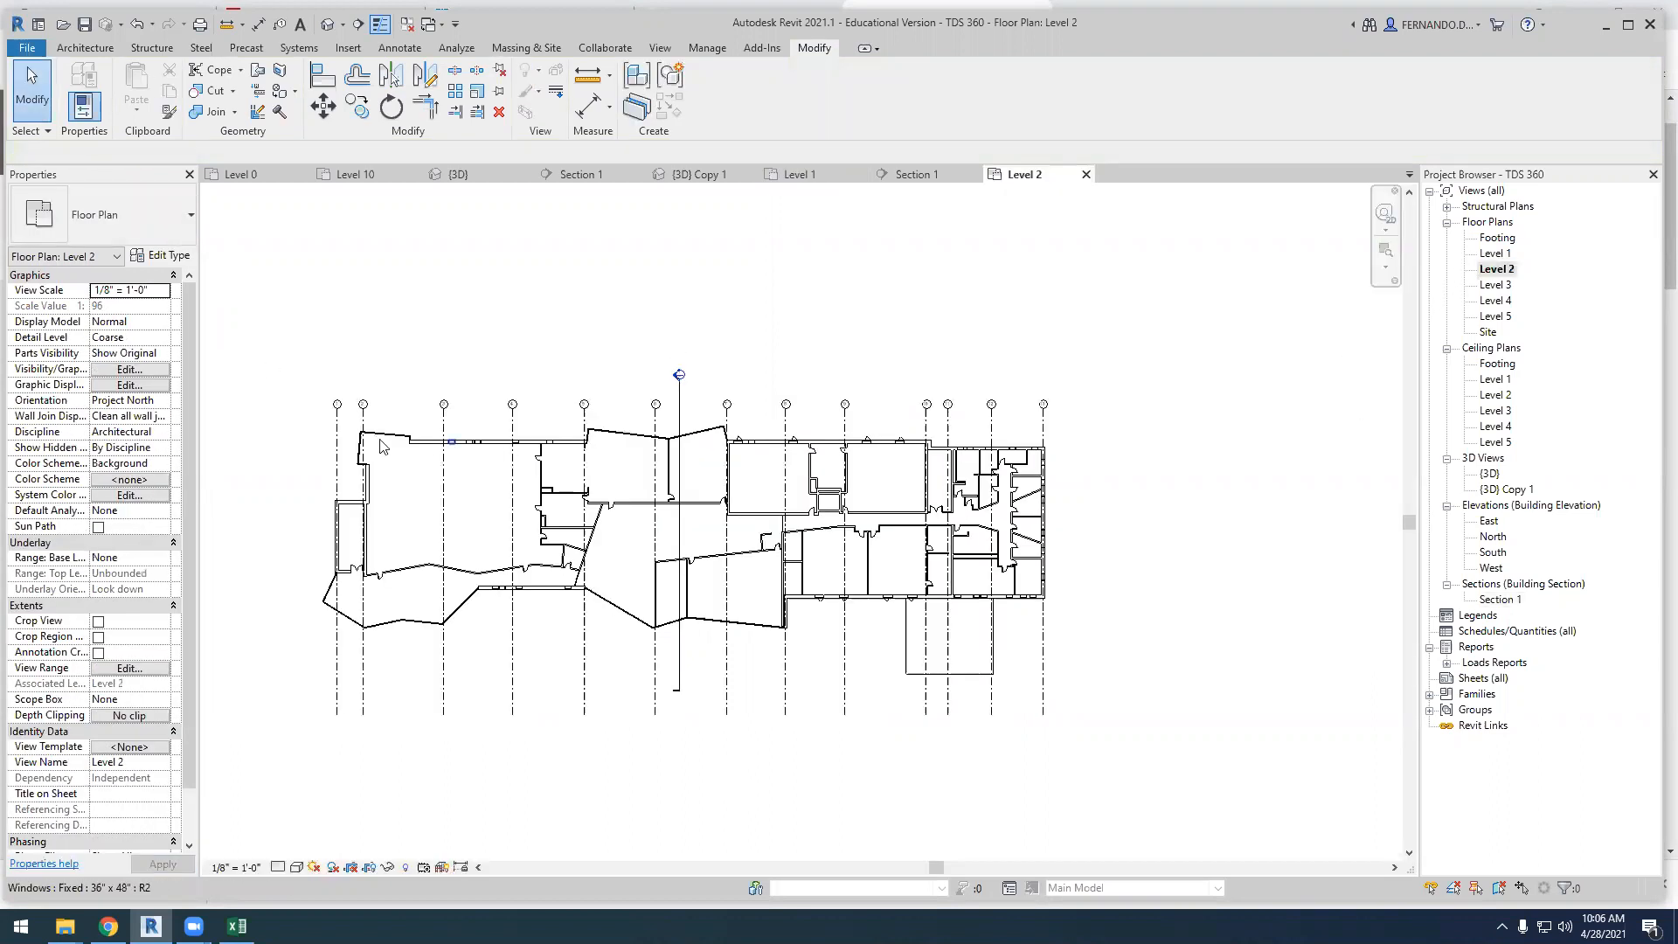
{"action": "mouse_move", "coordinate": [277, 418]}
{"action": "left_mouse_down"}
{"action": "mouse_move", "coordinate": [1109, 652]}
{"action": "mouse_move", "coordinate": [1132, 678]}
{"action": "mouse_move", "coordinate": [1117, 658]}
{"action": "left_mouse_up"}
{"action": "left_click", "coordinate": [781, 88]}
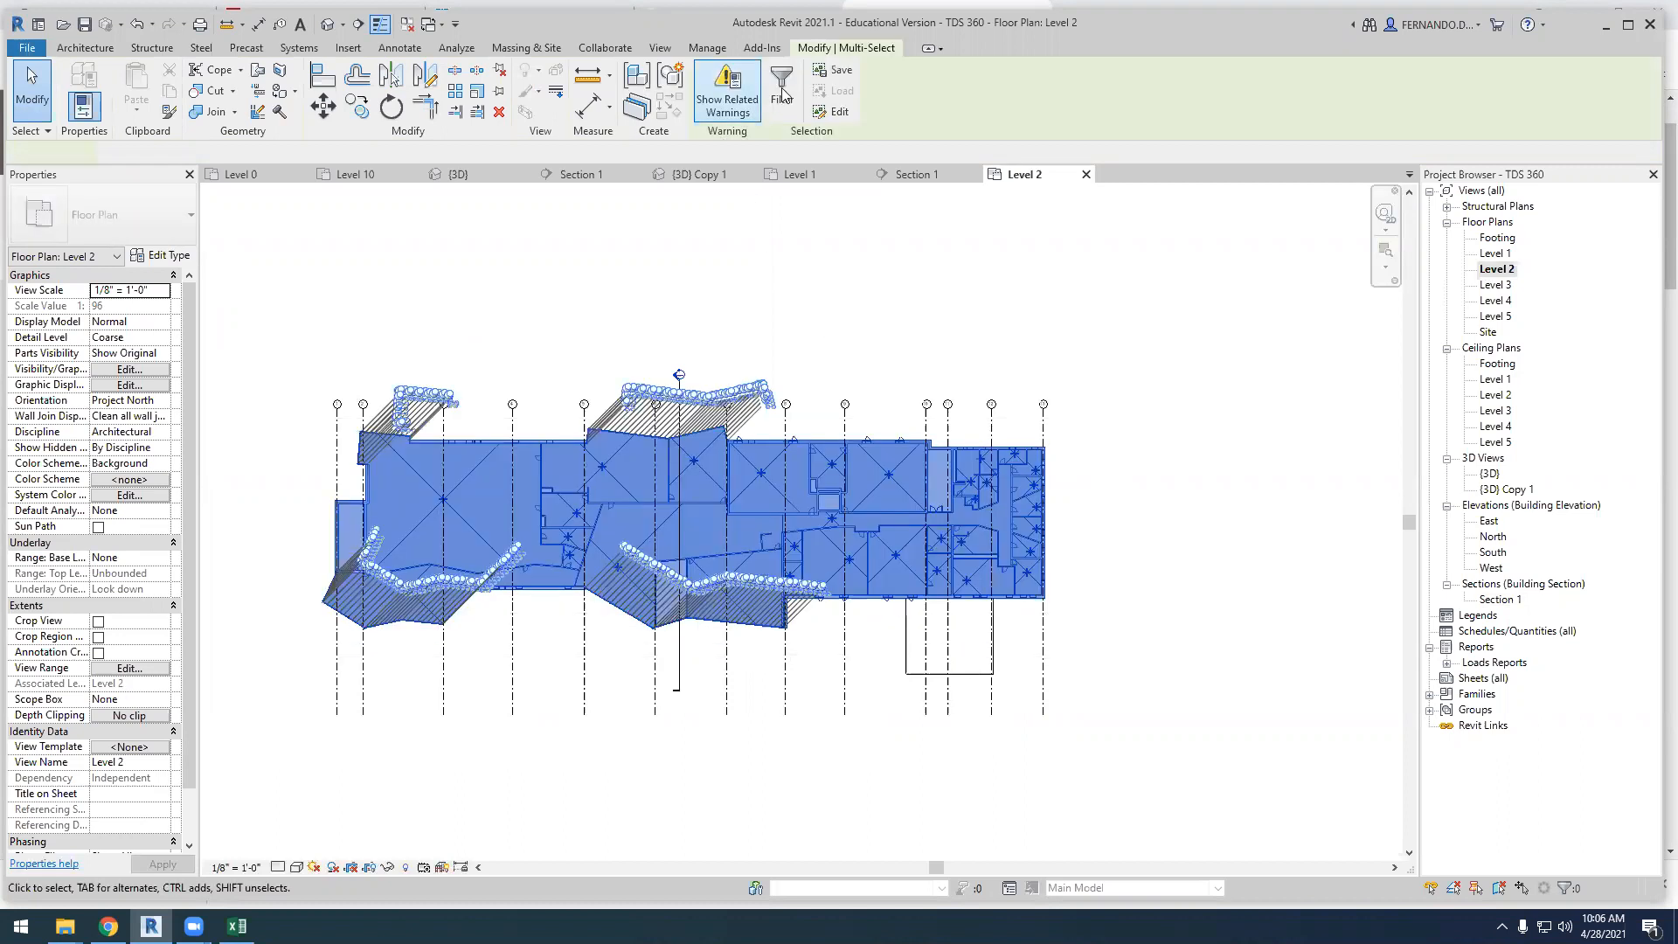
{"action": "left_click", "coordinate": [946, 376]}
{"action": "left_click", "coordinate": [679, 420]}
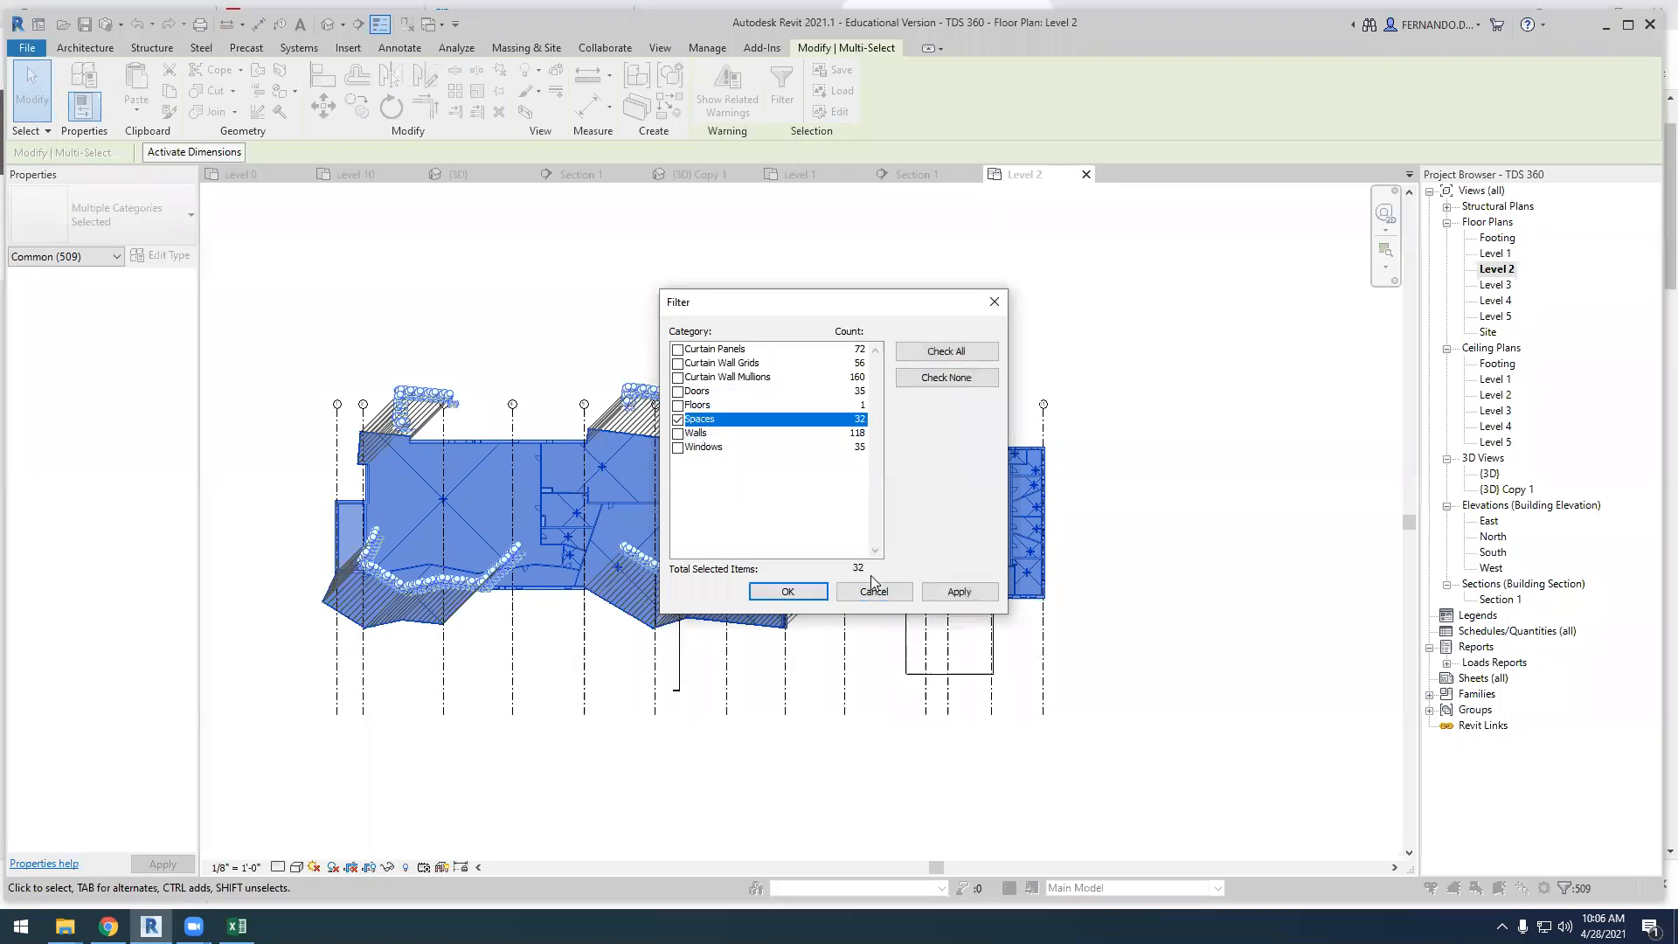
{"action": "left_click", "coordinate": [959, 591]}
{"action": "left_click", "coordinate": [787, 592]}
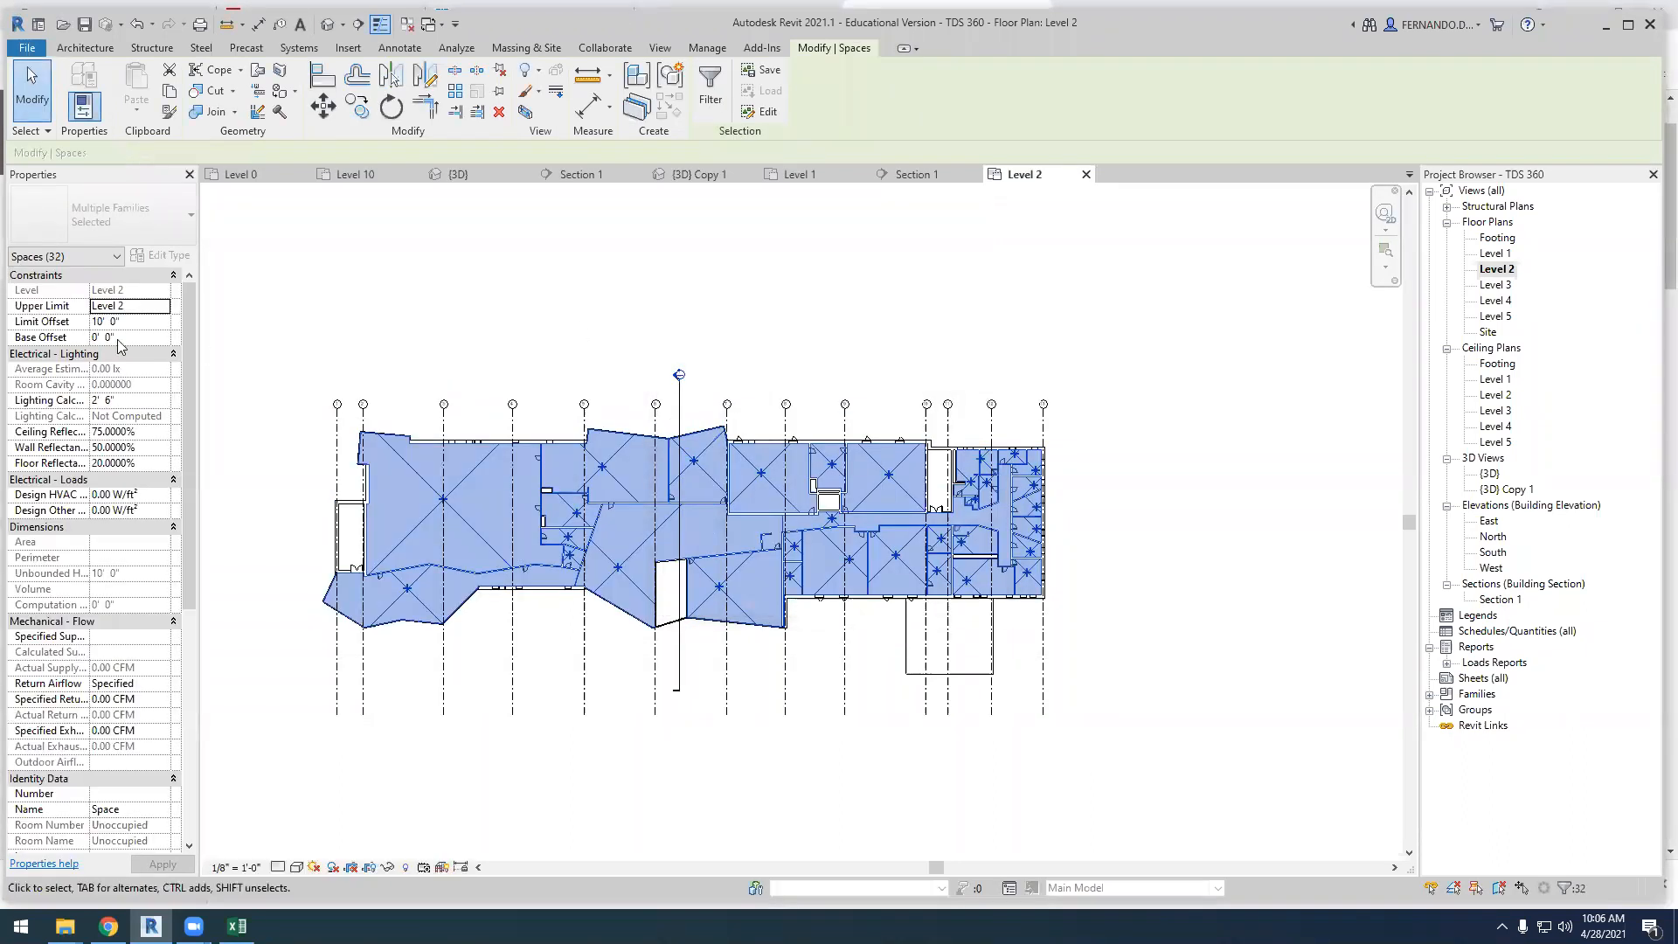
Set the Level 2 spaces' upper limit to Level 3 with a limit offset of 0
{"action": "left_click", "coordinate": [163, 307]}
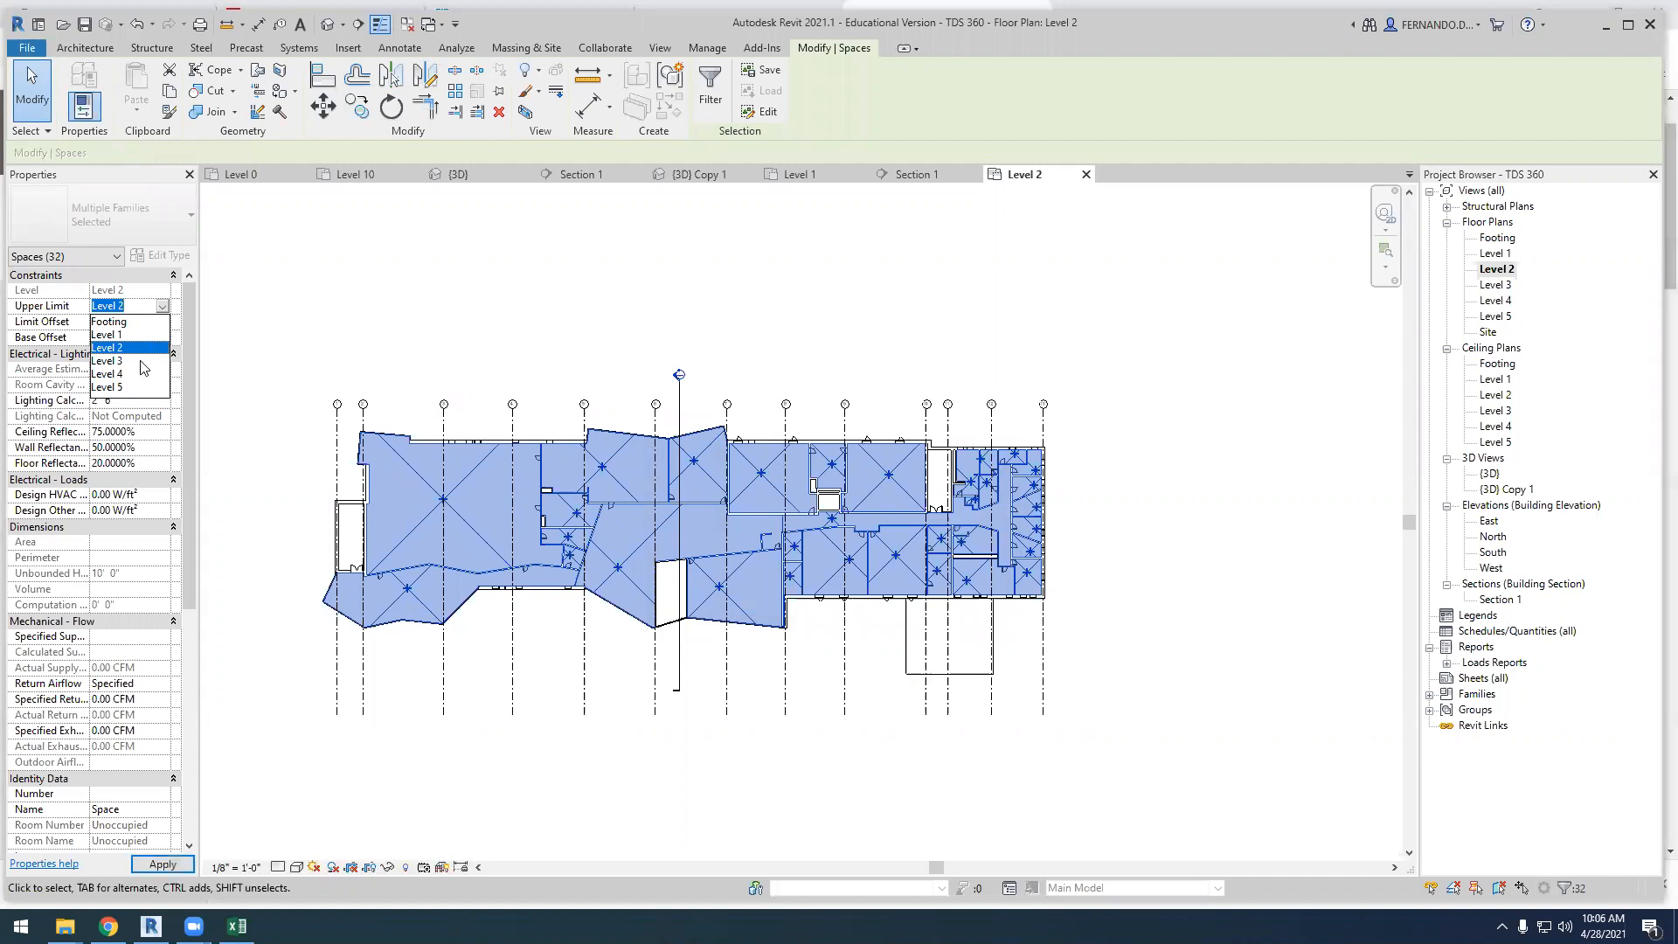
{"action": "left_click", "coordinate": [145, 369]}
{"action": "left_click", "coordinate": [153, 323]}
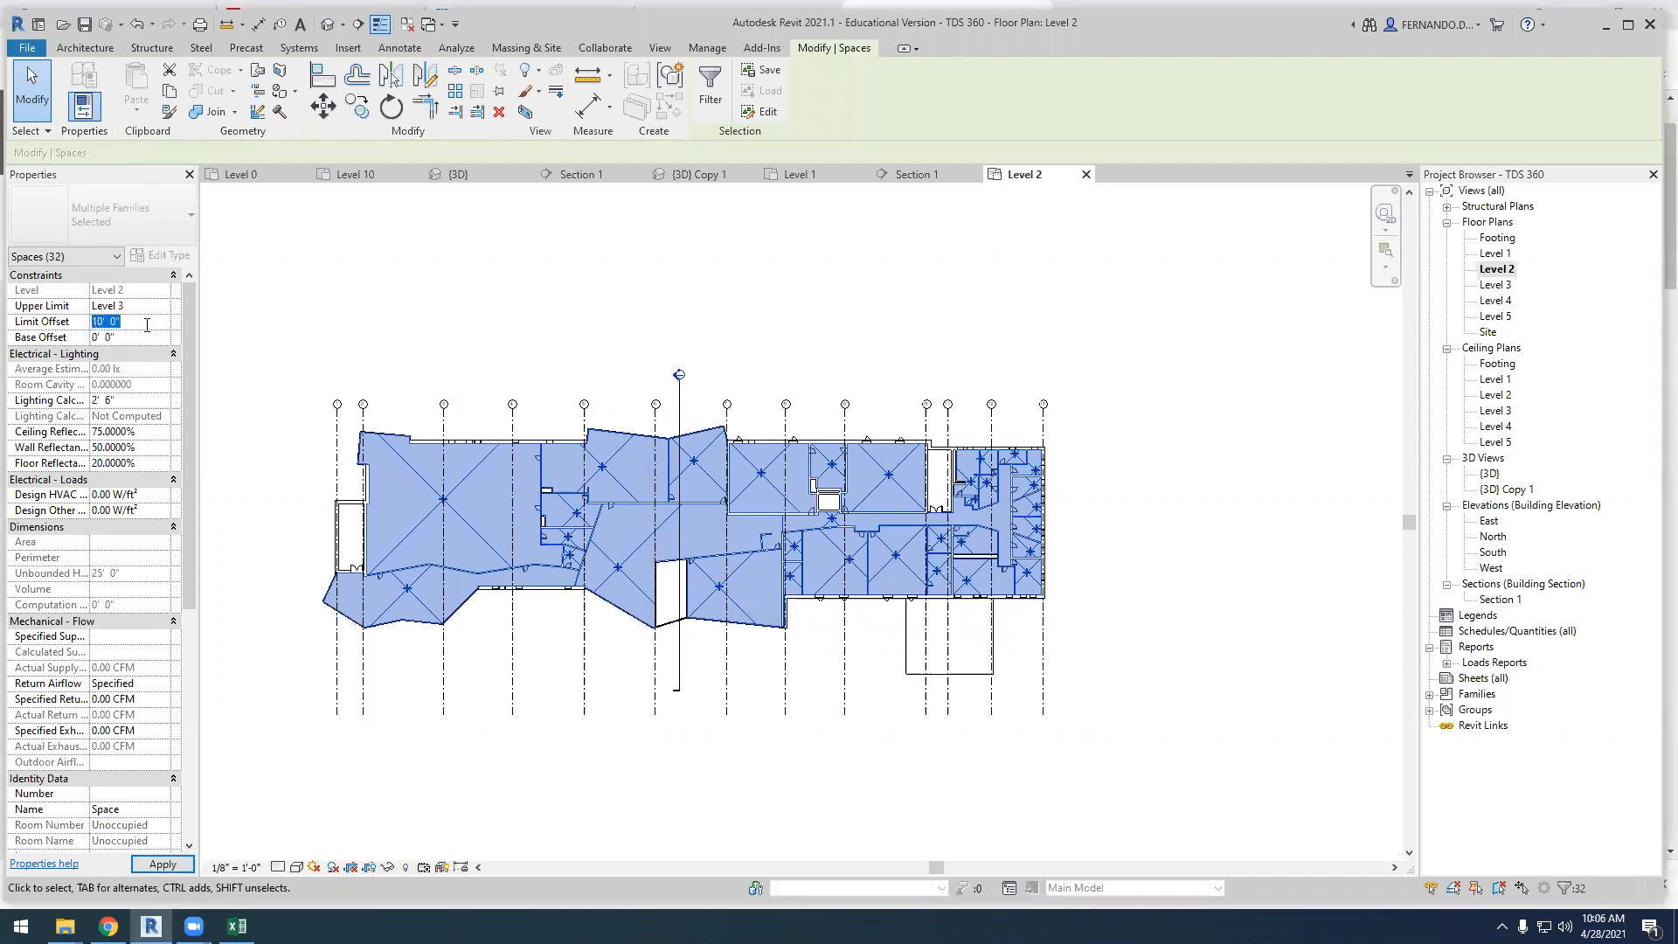
{"action": "left_click", "coordinate": [434, 310]}
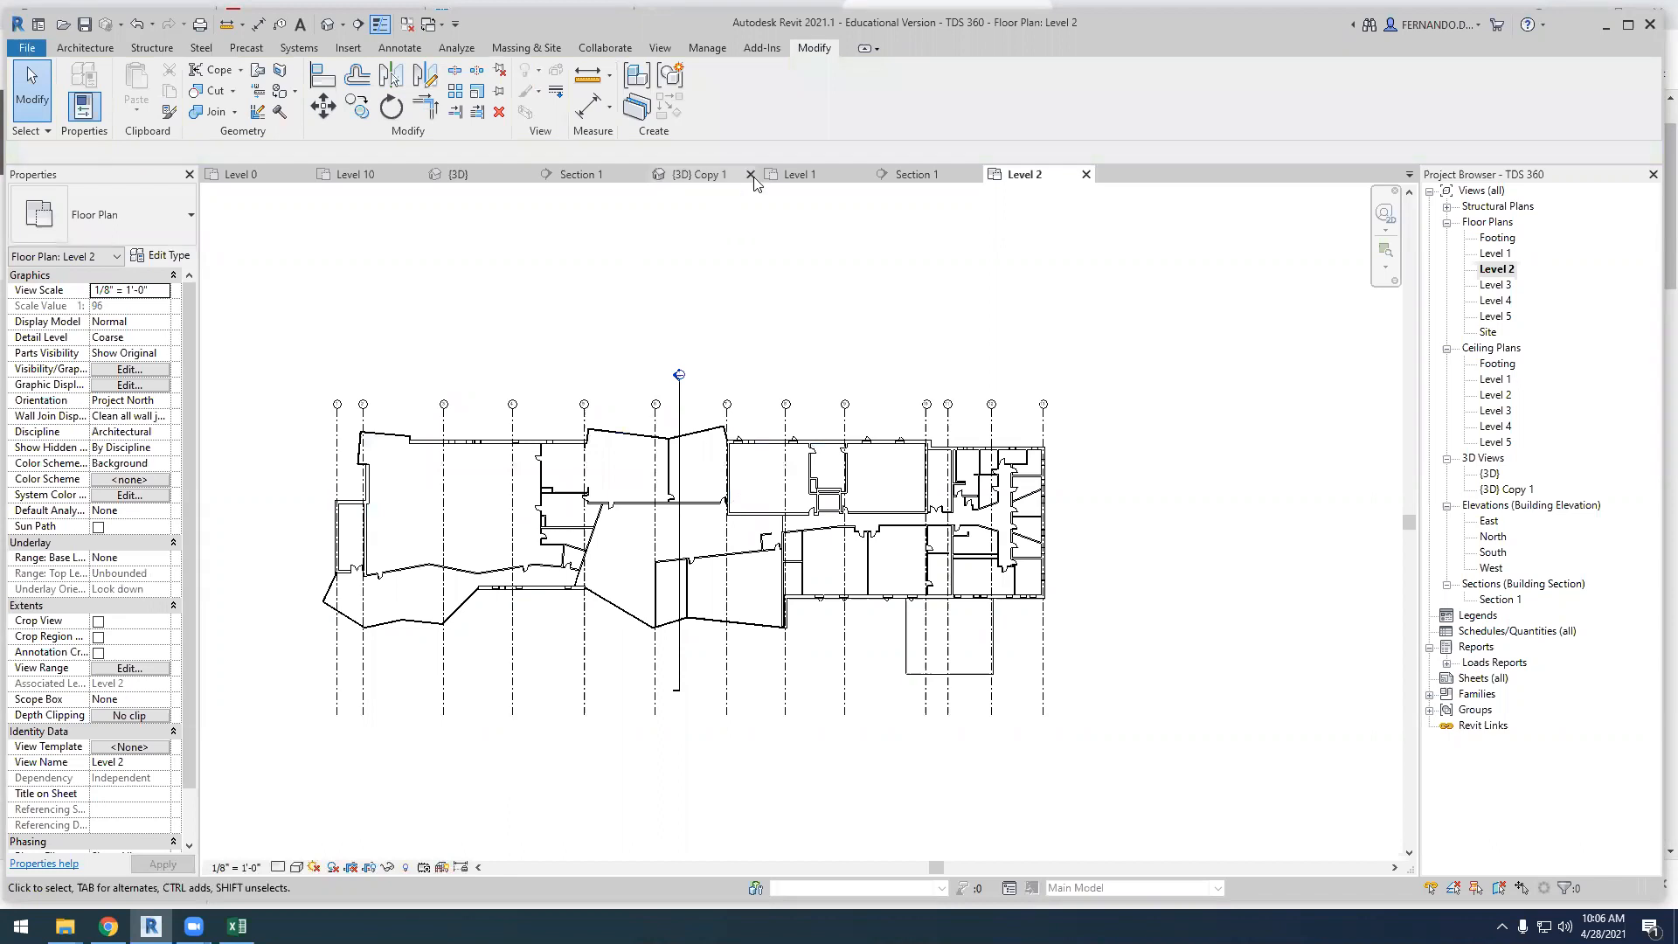
In Section 1, select the Level 2 space by the door and the large Level 1 space to check their heights
{"action": "left_click", "coordinate": [918, 175]}
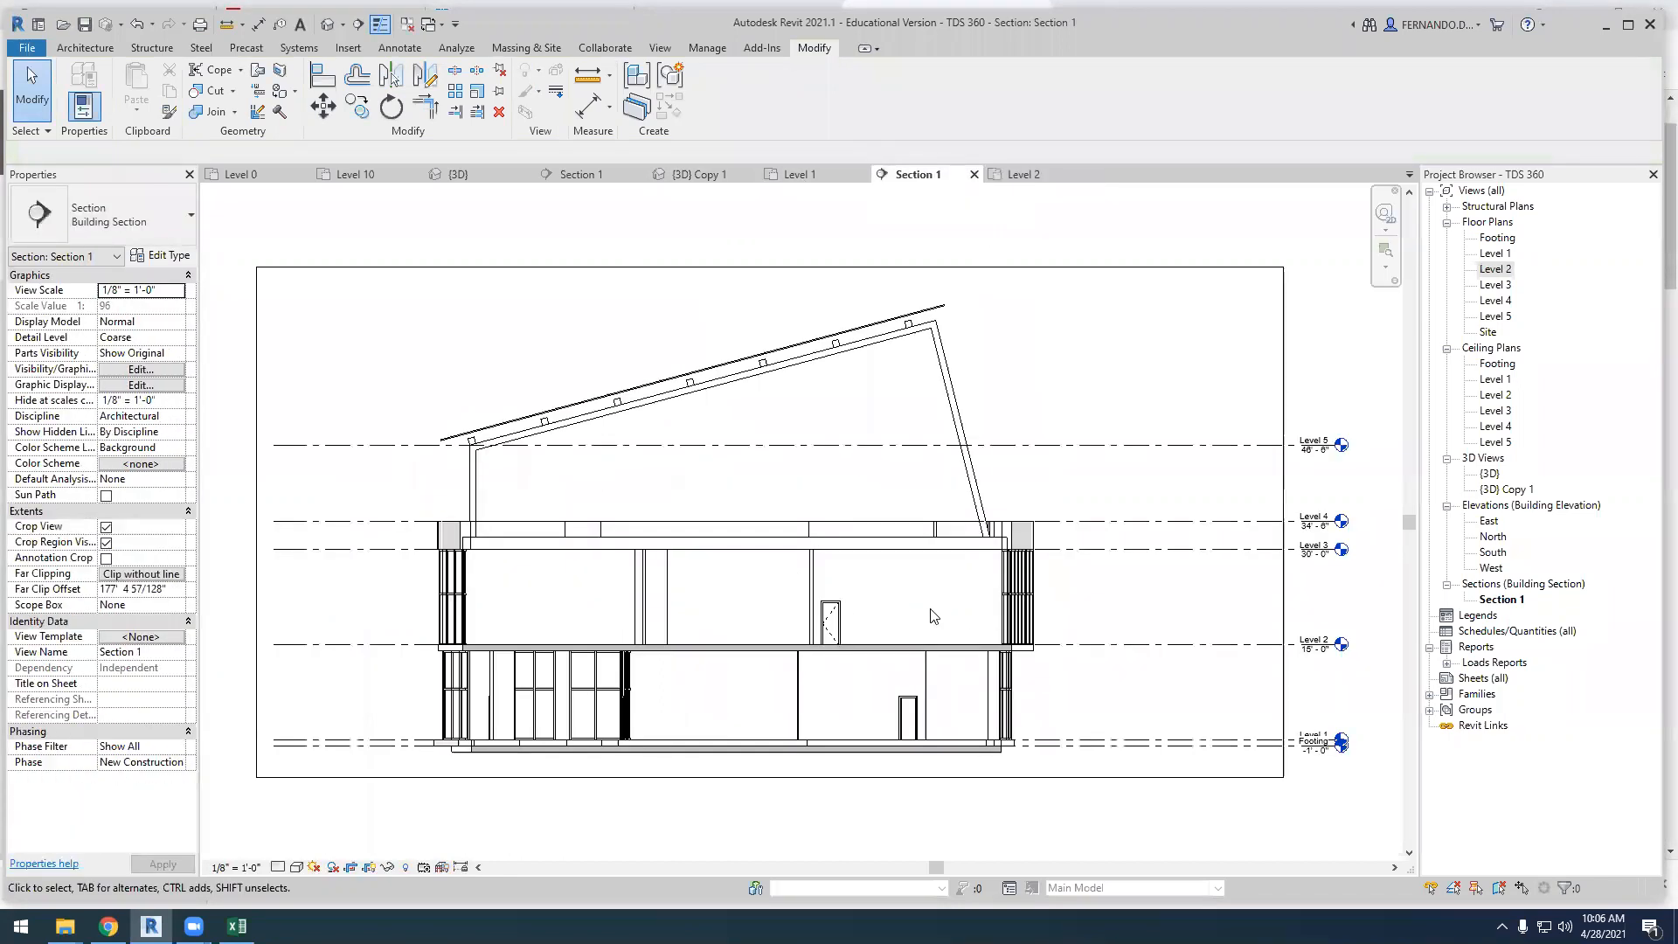
{"action": "left_click", "coordinate": [934, 616]}
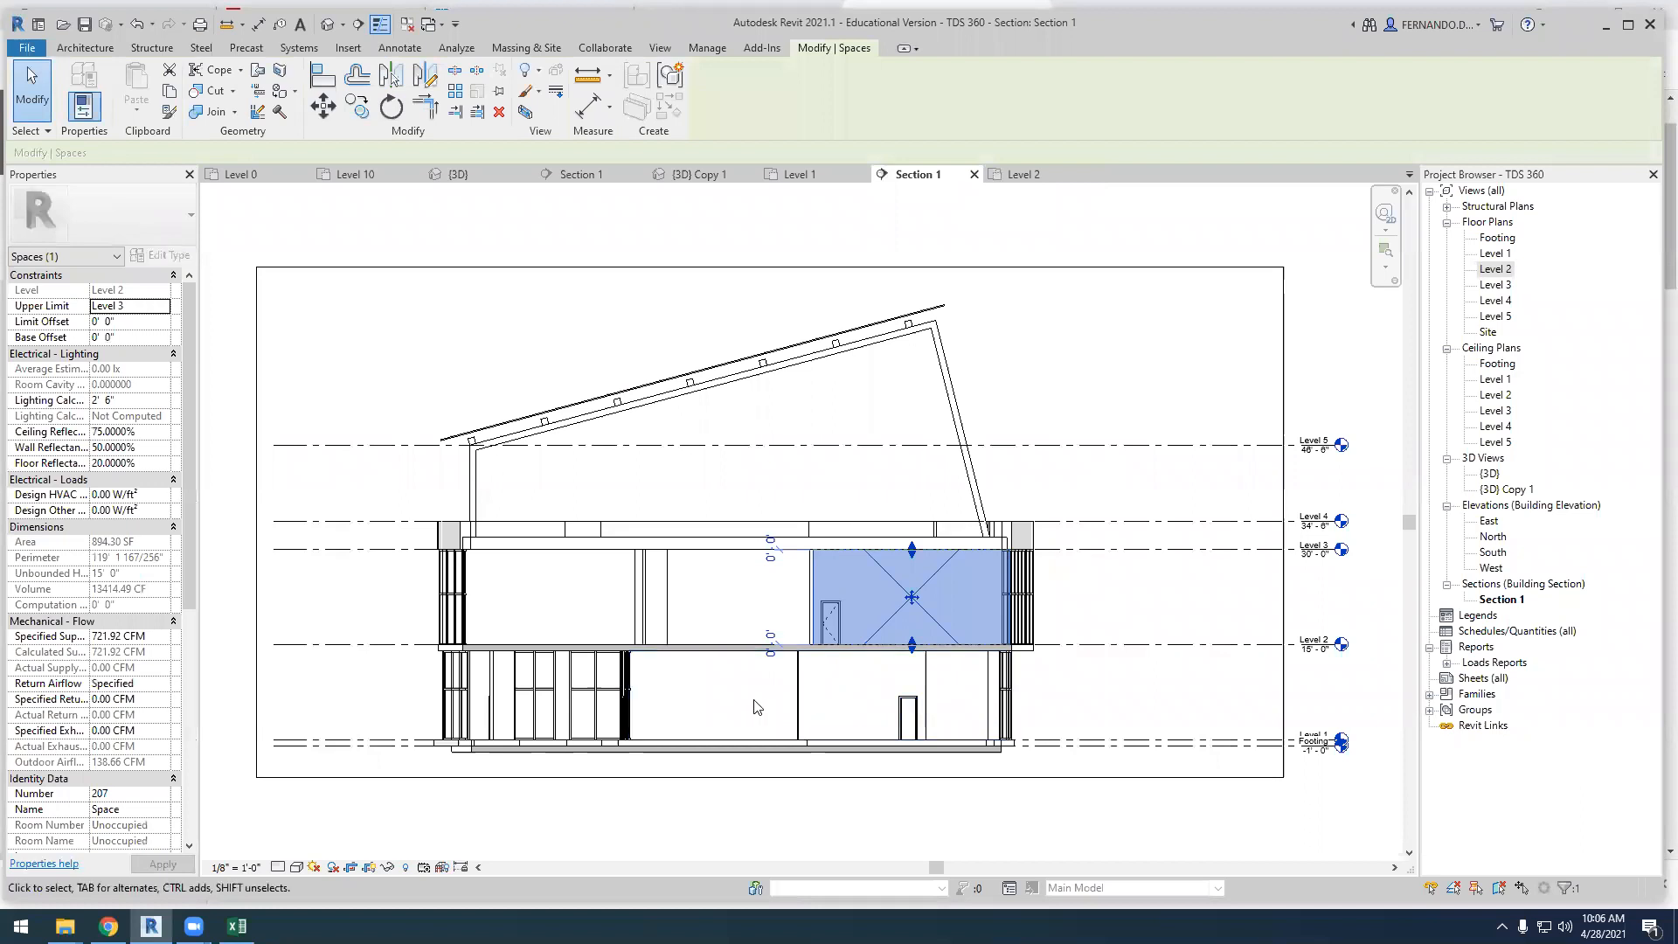
{"action": "left_click", "coordinate": [823, 706]}
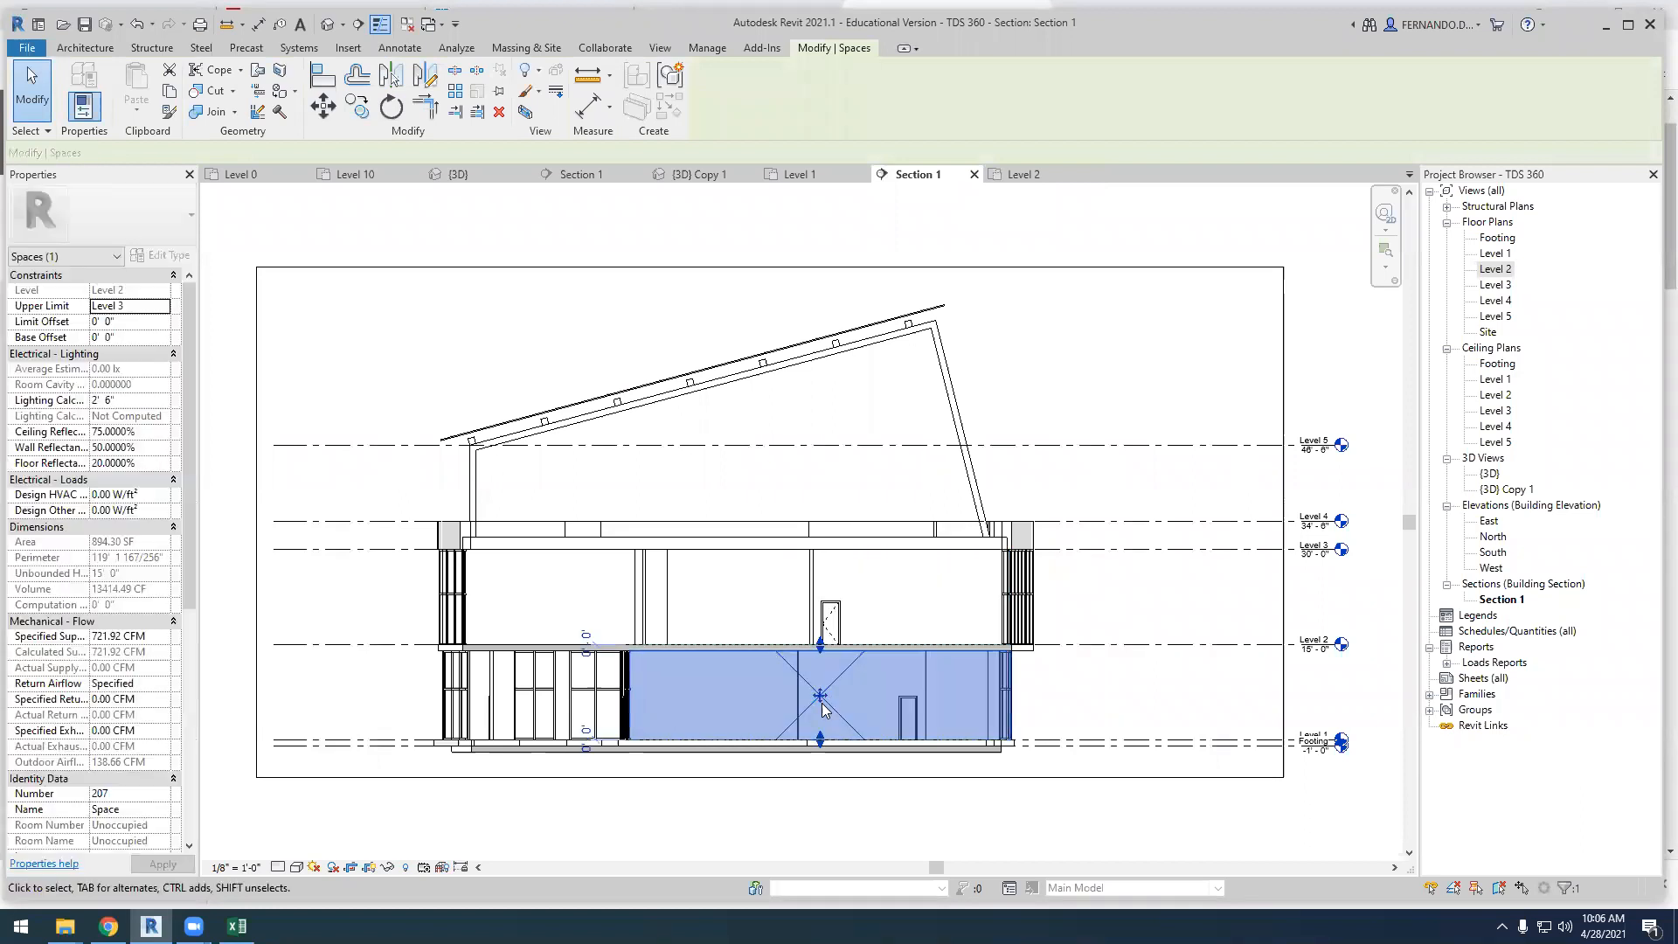
{"action": "left_click", "coordinate": [1117, 382]}
Turn on the Interior and Reference subcategories of Spaces in the visibility overrides of Section 1
{"action": "left_click", "coordinate": [121, 371]}
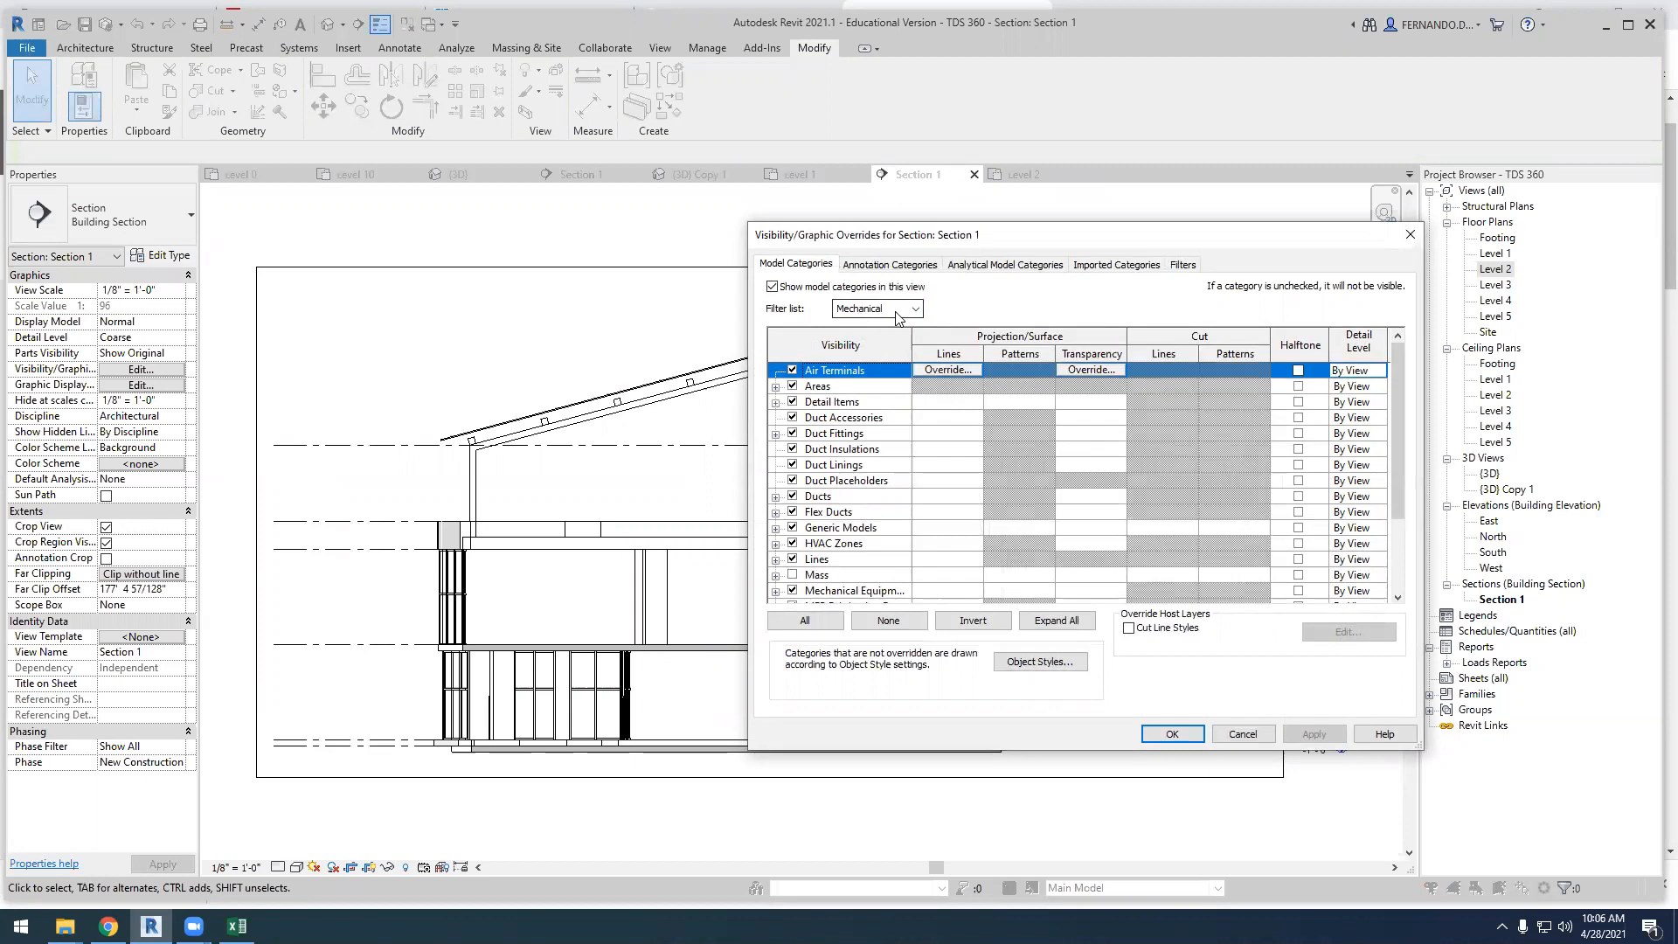
{"action": "scroll", "coordinate": [845, 533], "scroll_direction": "down", "scroll_amount": 2}
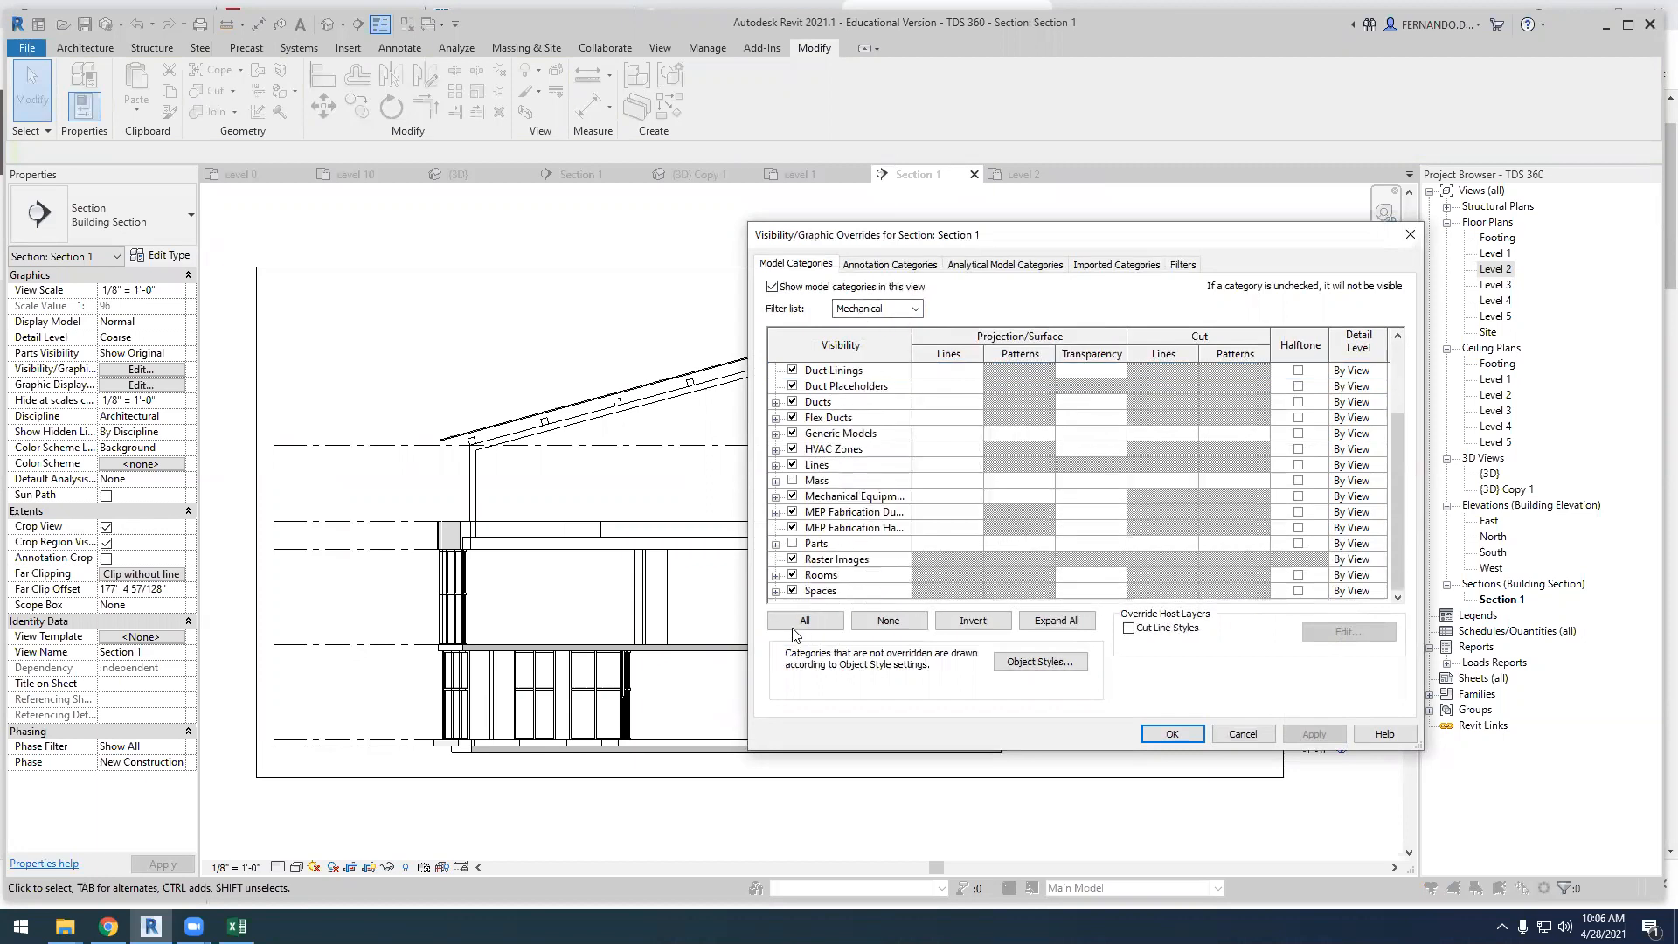
{"action": "left_click", "coordinate": [775, 592]}
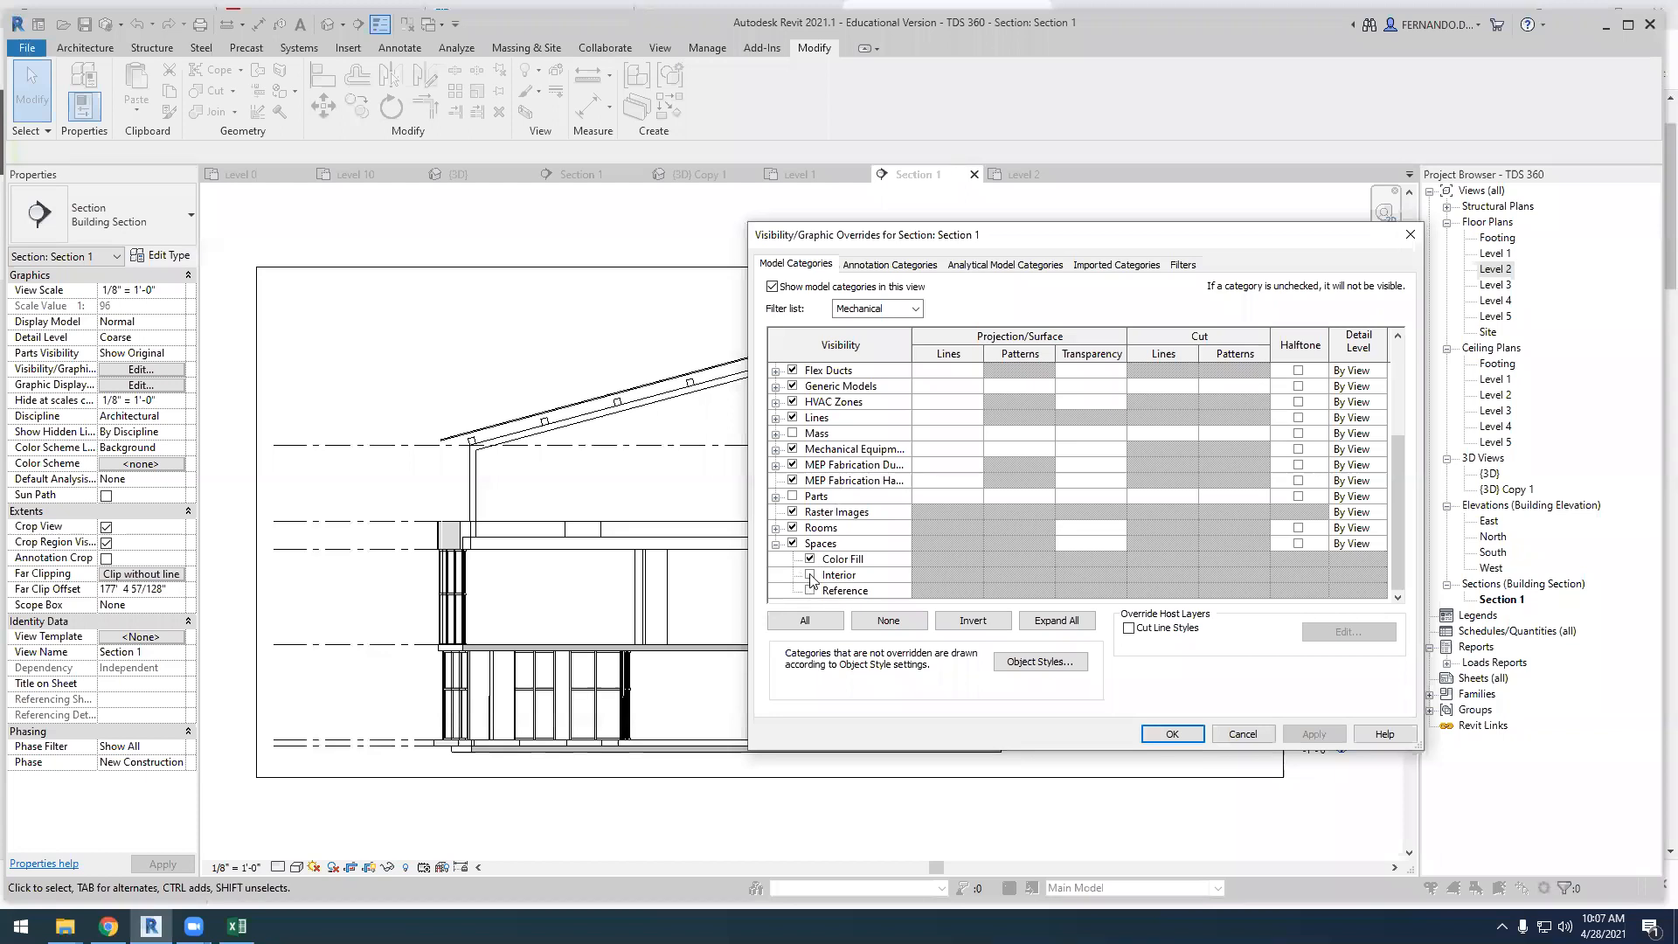
{"action": "left_click", "coordinate": [810, 576]}
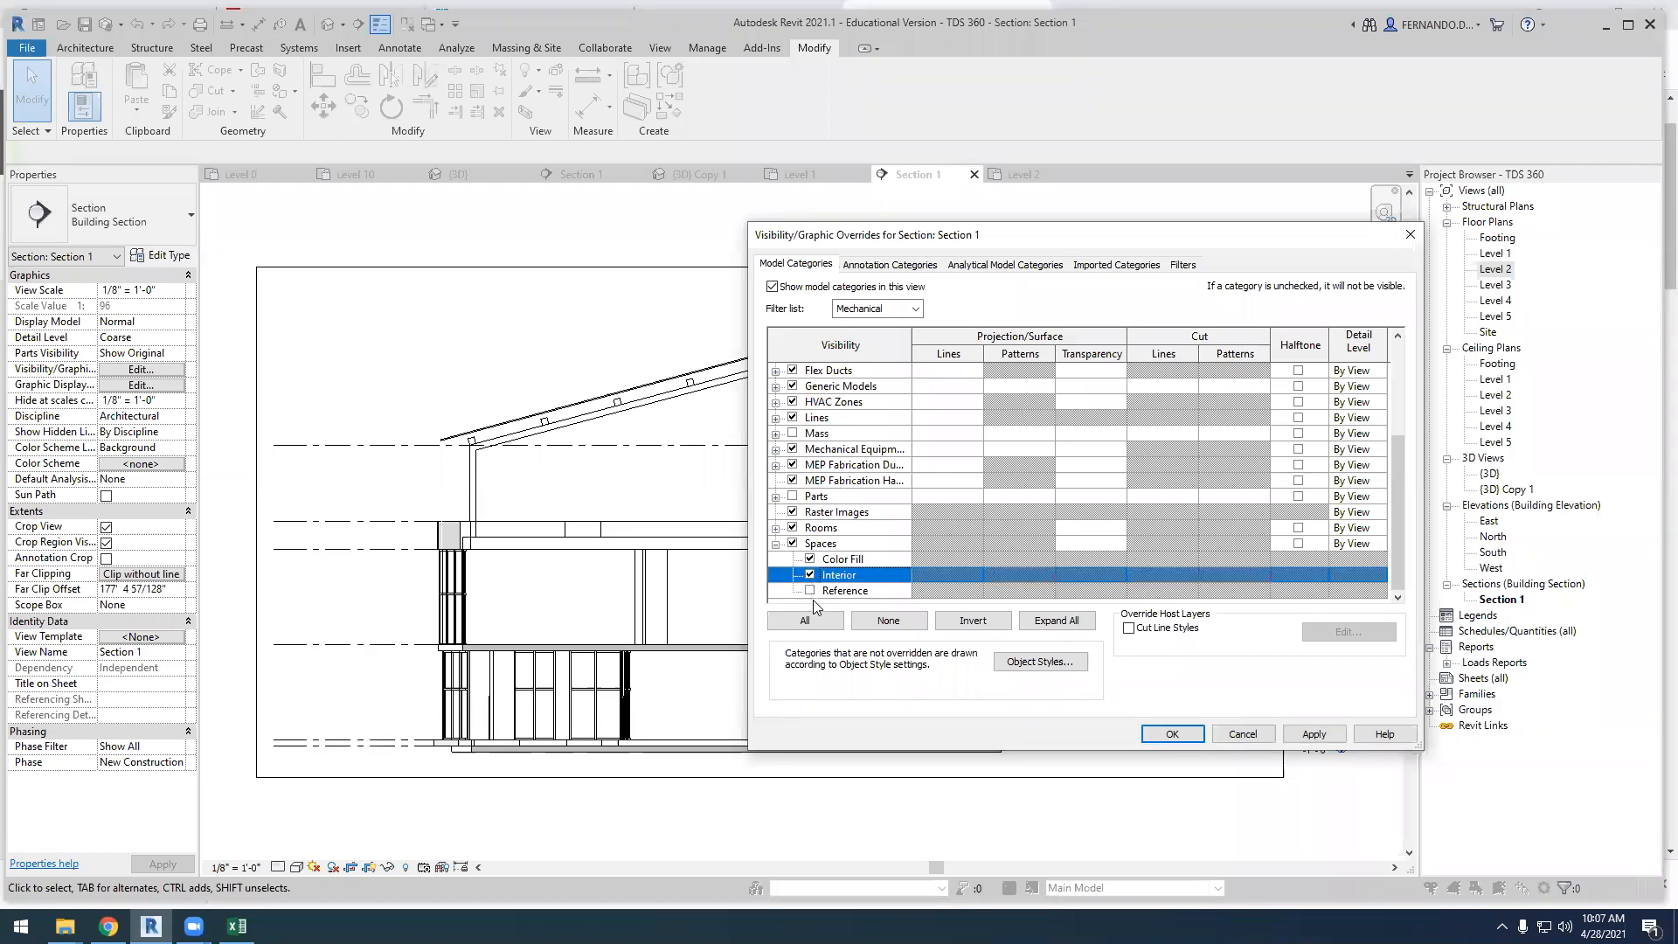
{"action": "left_click", "coordinate": [1314, 734]}
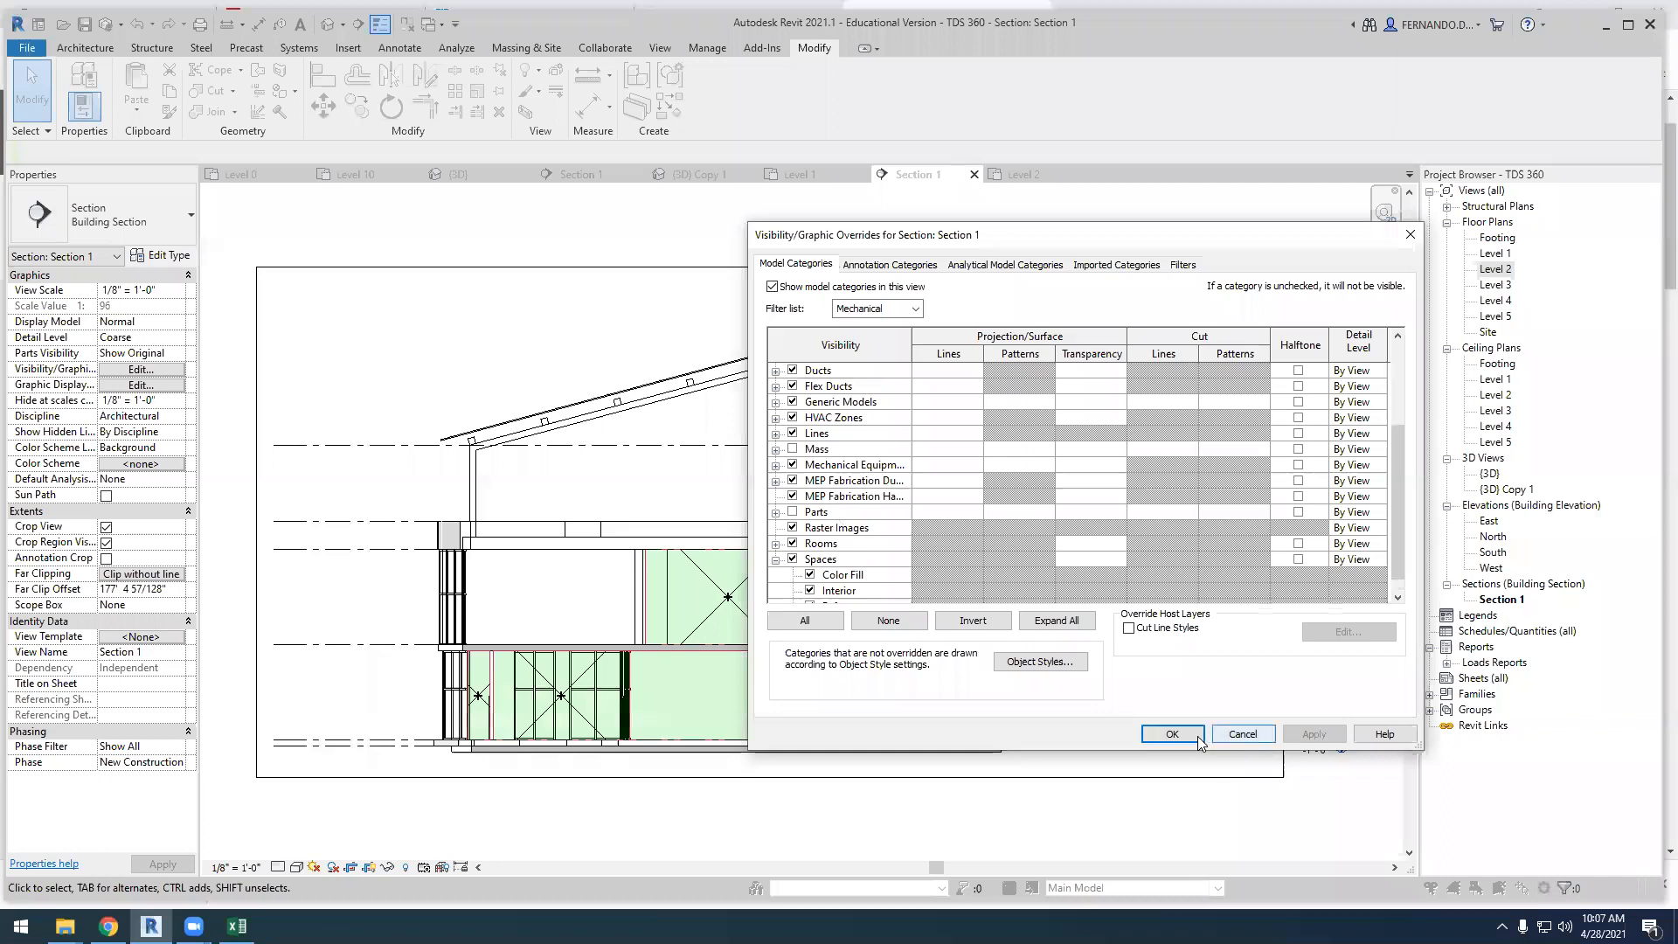
{"action": "left_click", "coordinate": [1173, 734]}
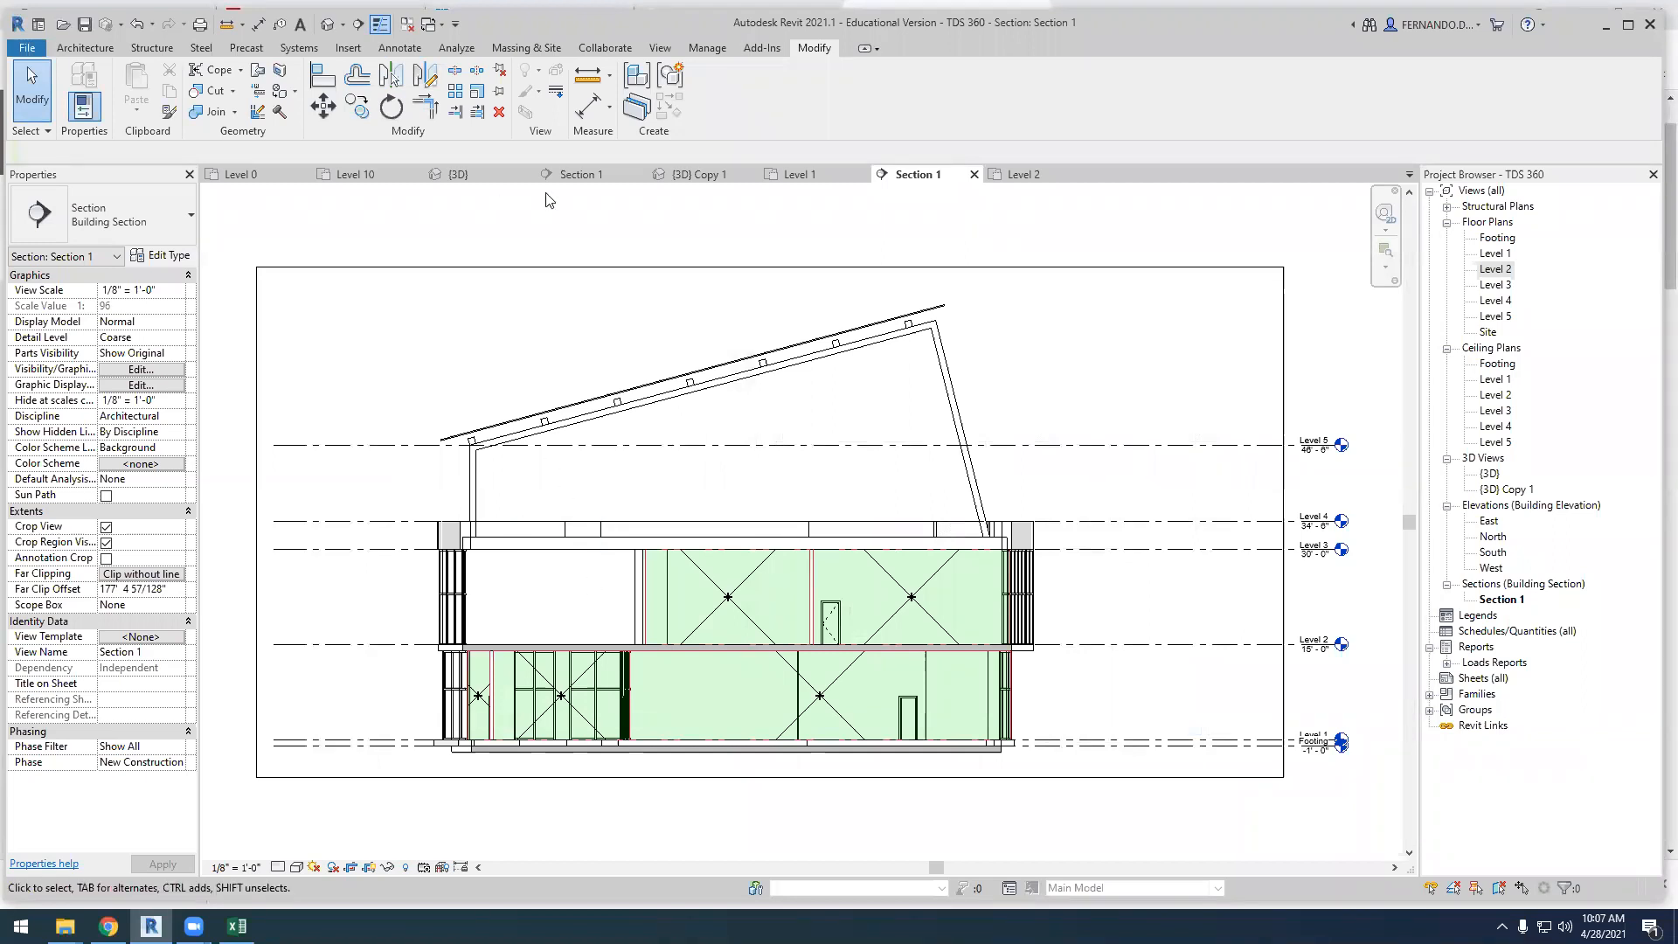
Turn on the Interior and Reference subcategories of Spaces in the visibility overrides of the Level 2 floor plan
{"action": "left_click", "coordinate": [1019, 172]}
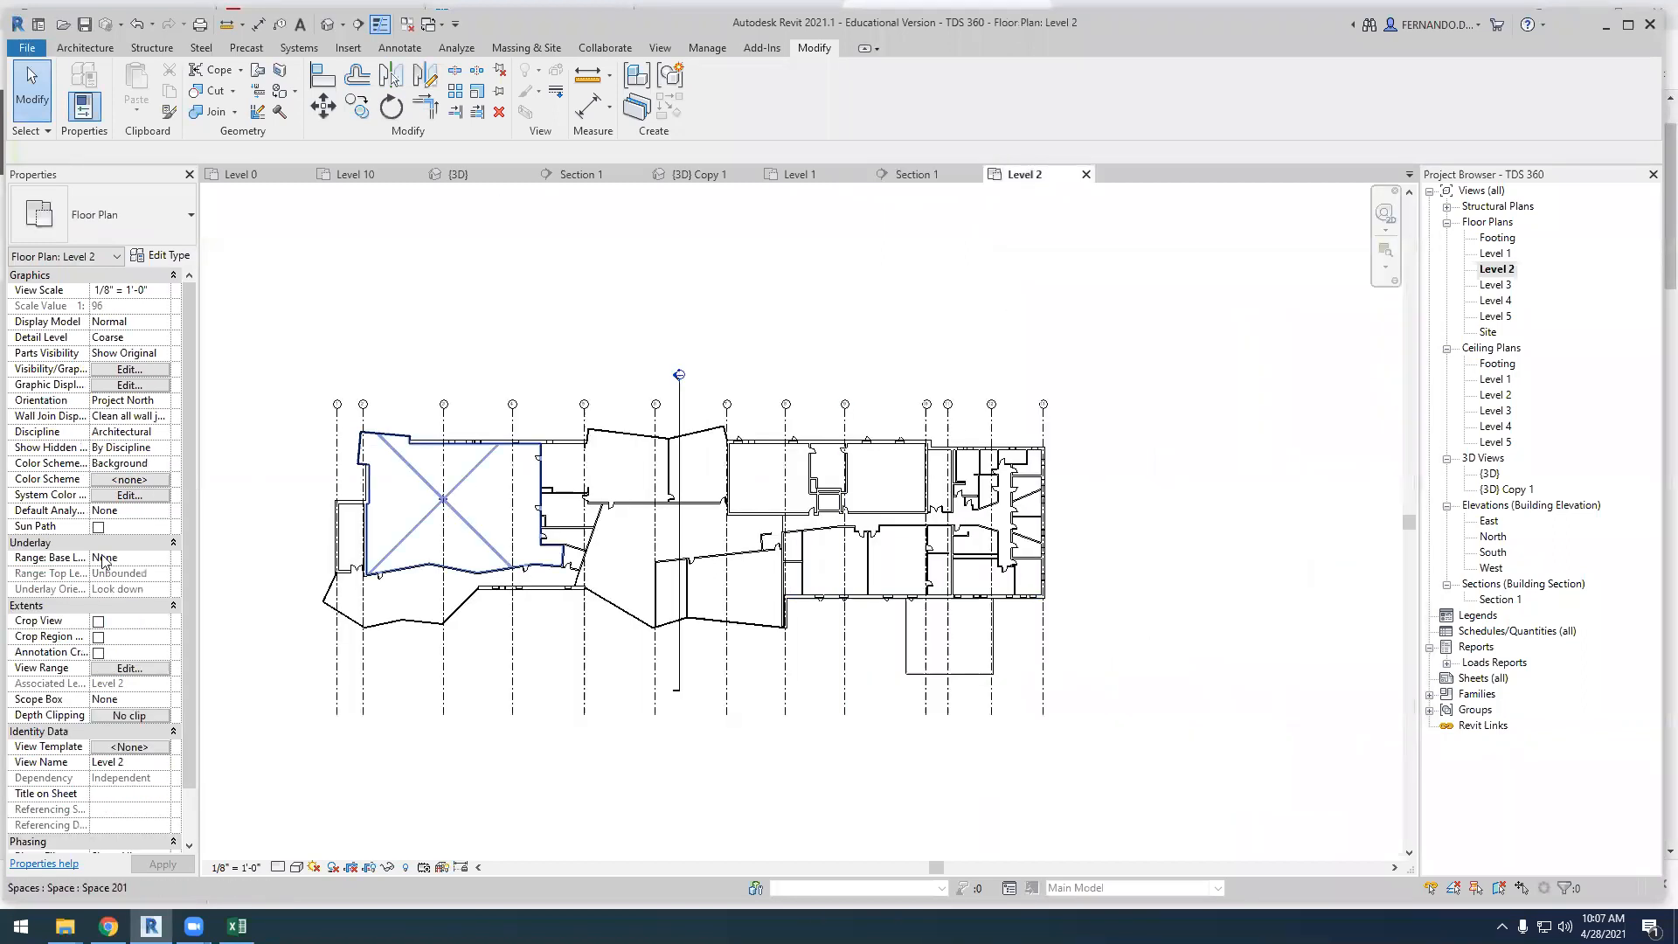
{"action": "left_click", "coordinate": [125, 371]}
{"action": "scroll", "coordinate": [829, 562], "scroll_direction": "down", "scroll_amount": 5}
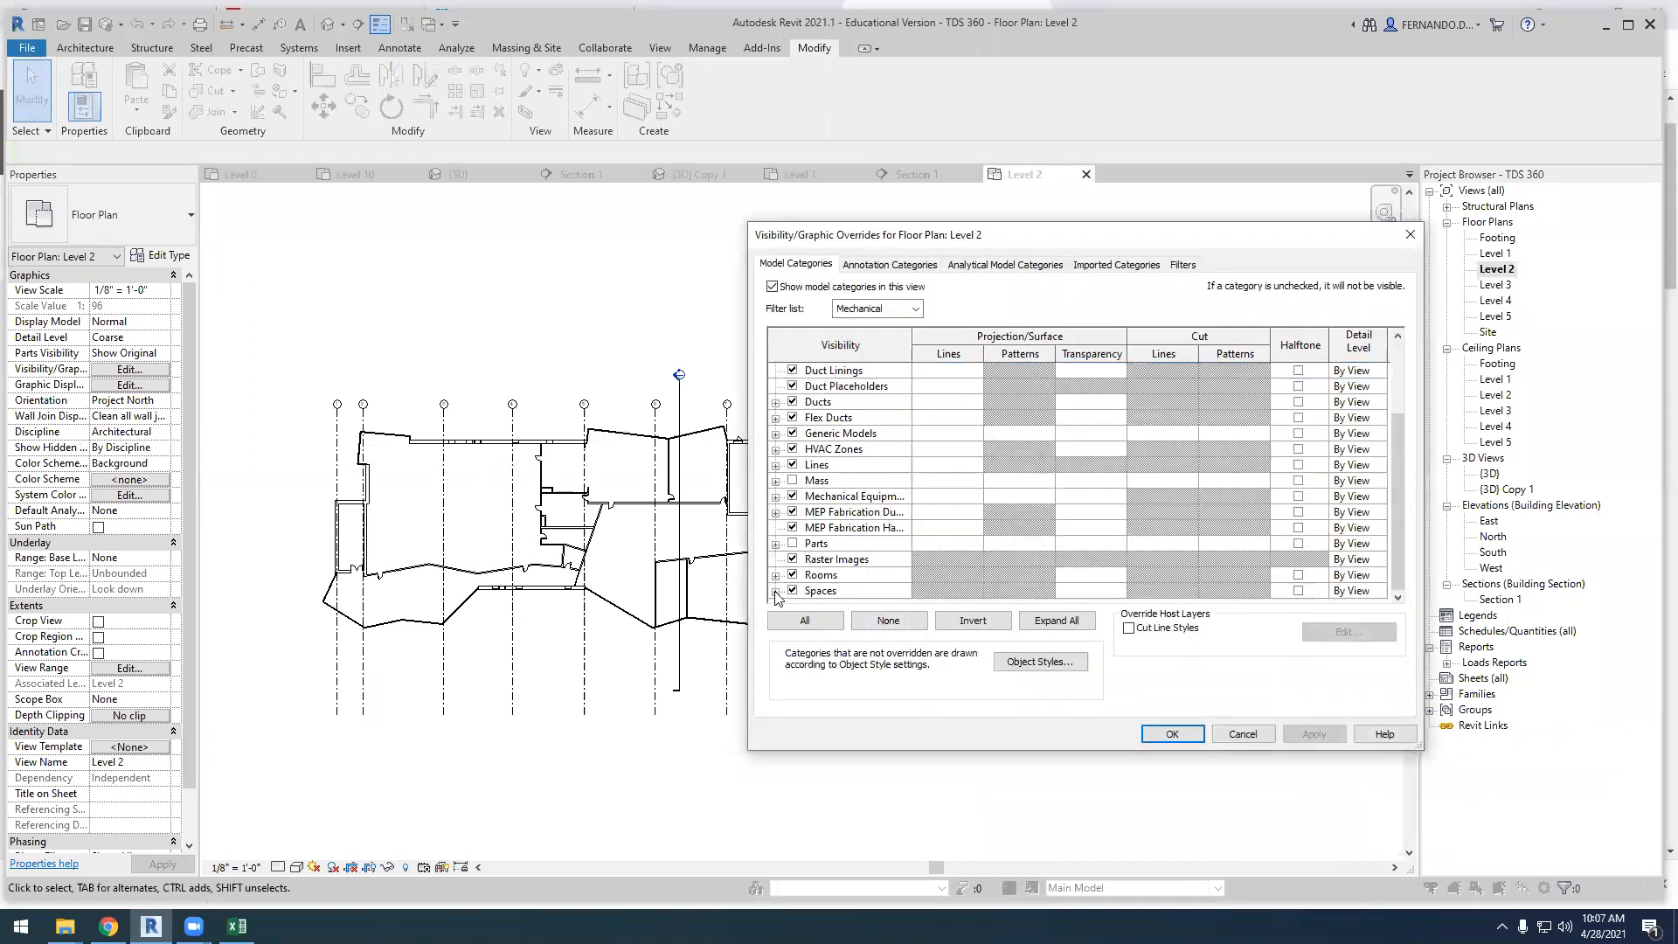
{"action": "left_click", "coordinate": [775, 594]}
{"action": "left_click", "coordinate": [822, 591]}
{"action": "left_click", "coordinate": [1311, 733]}
{"action": "left_click", "coordinate": [1176, 733]}
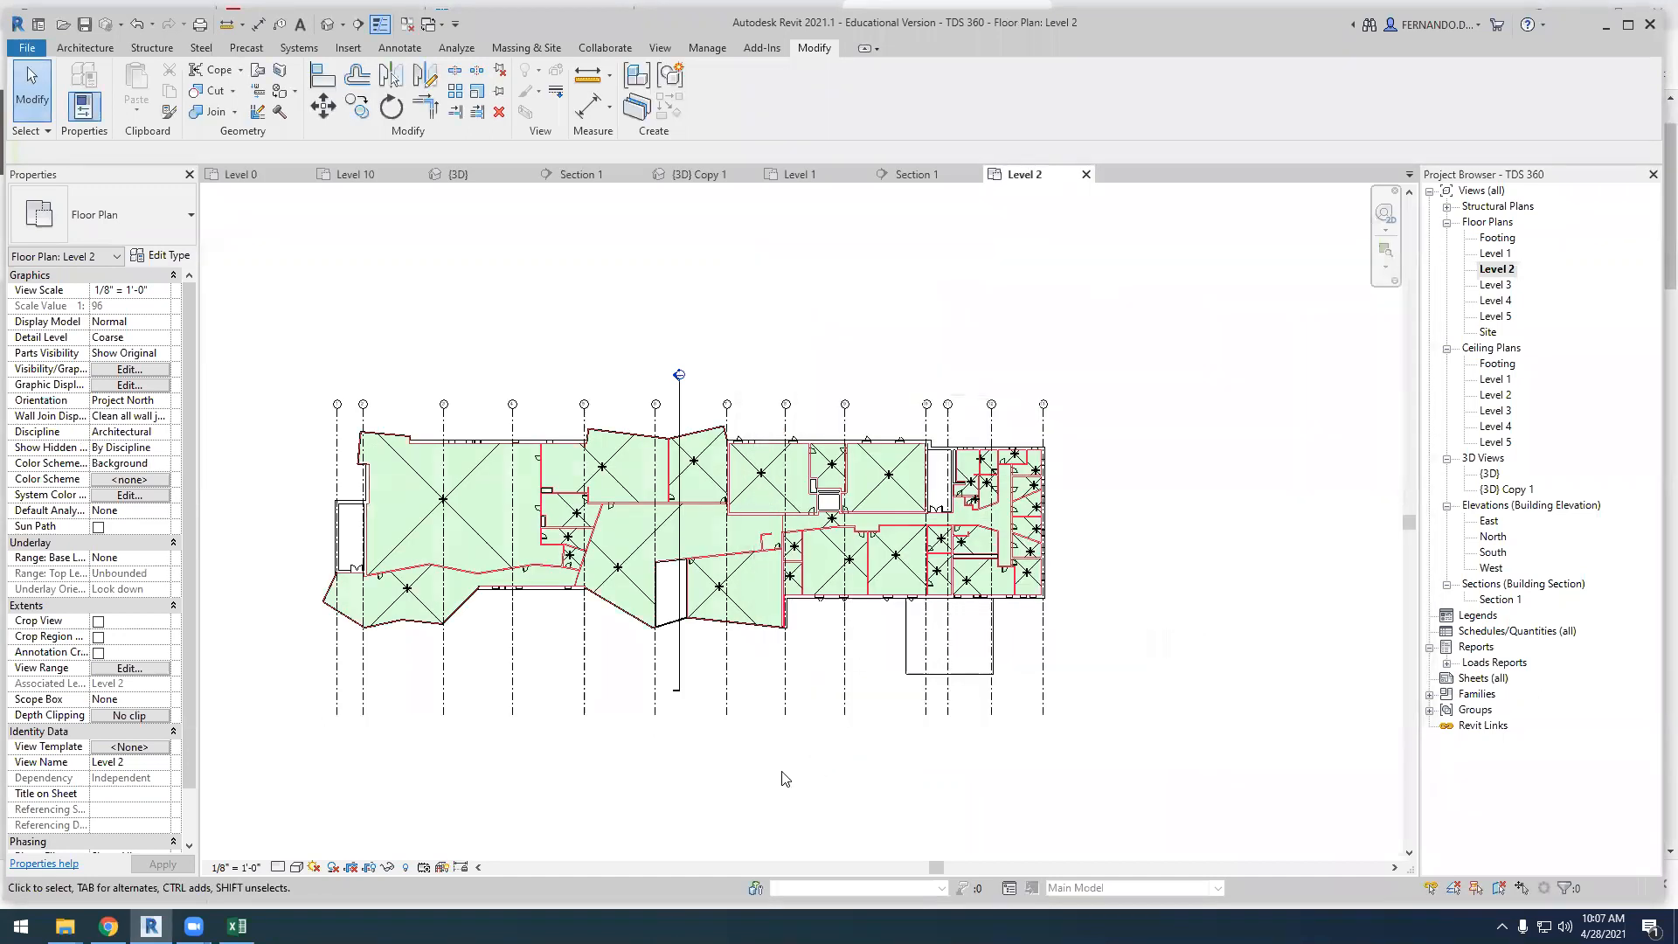
Check the Level 2 plan for areas without spaces and place a space in the empty room between grids 10 and 11
{"action": "scroll", "coordinate": [699, 596], "scroll_direction": "up", "scroll_amount": 5}
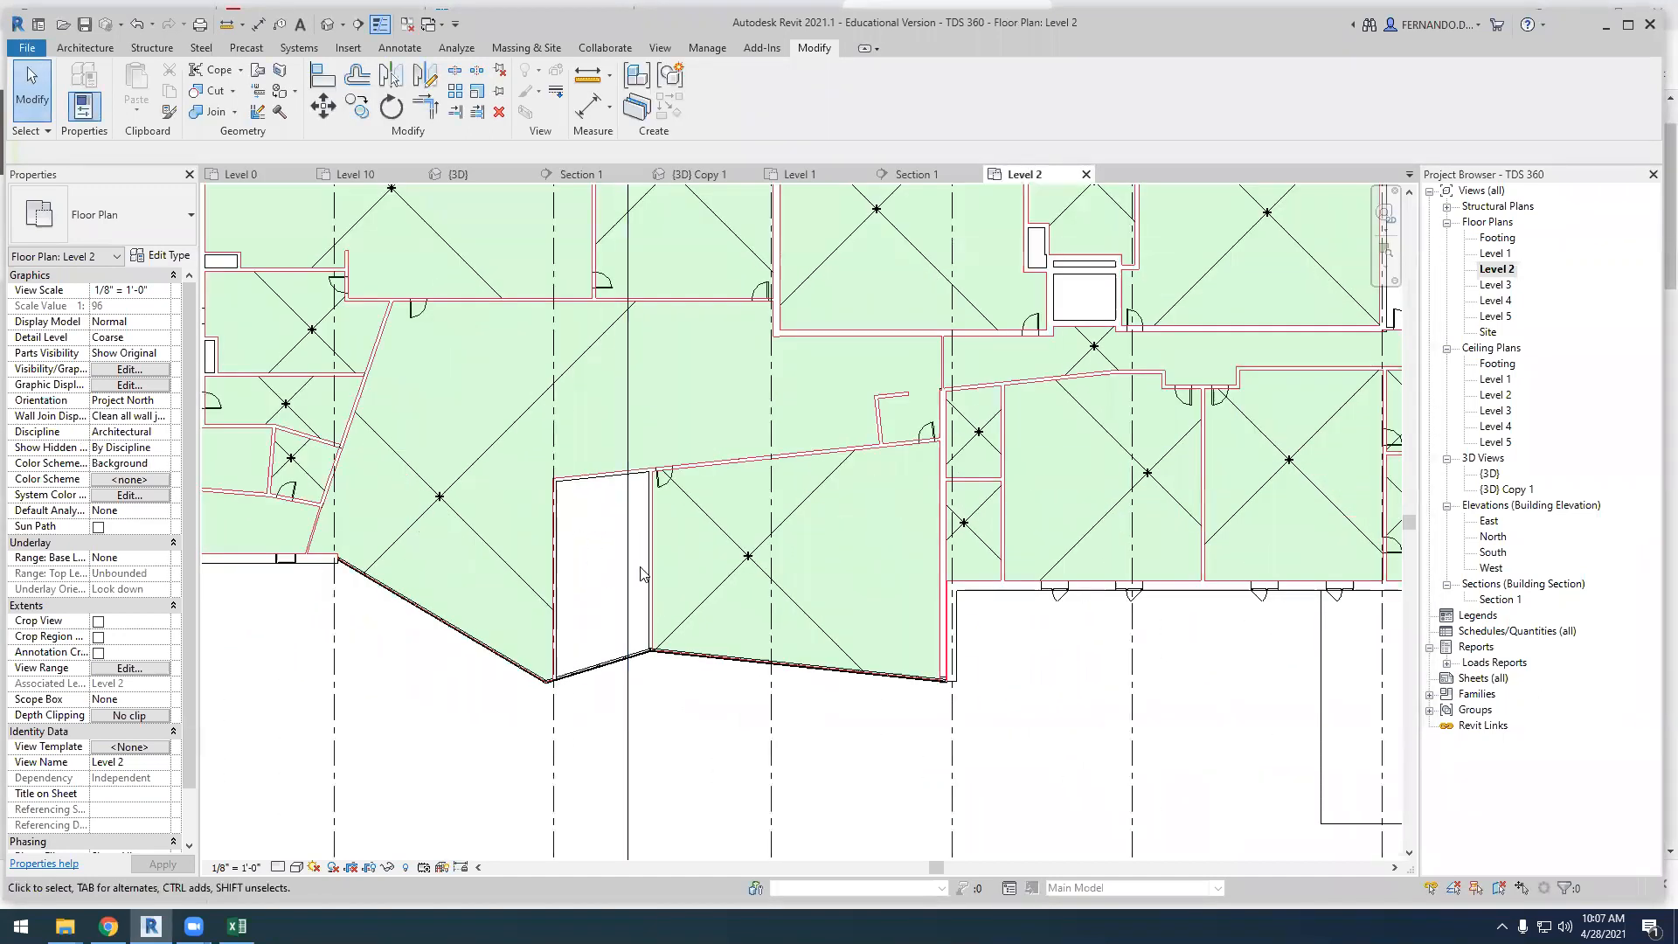
{"action": "scroll", "coordinate": [586, 591], "scroll_direction": "down", "scroll_amount": 5}
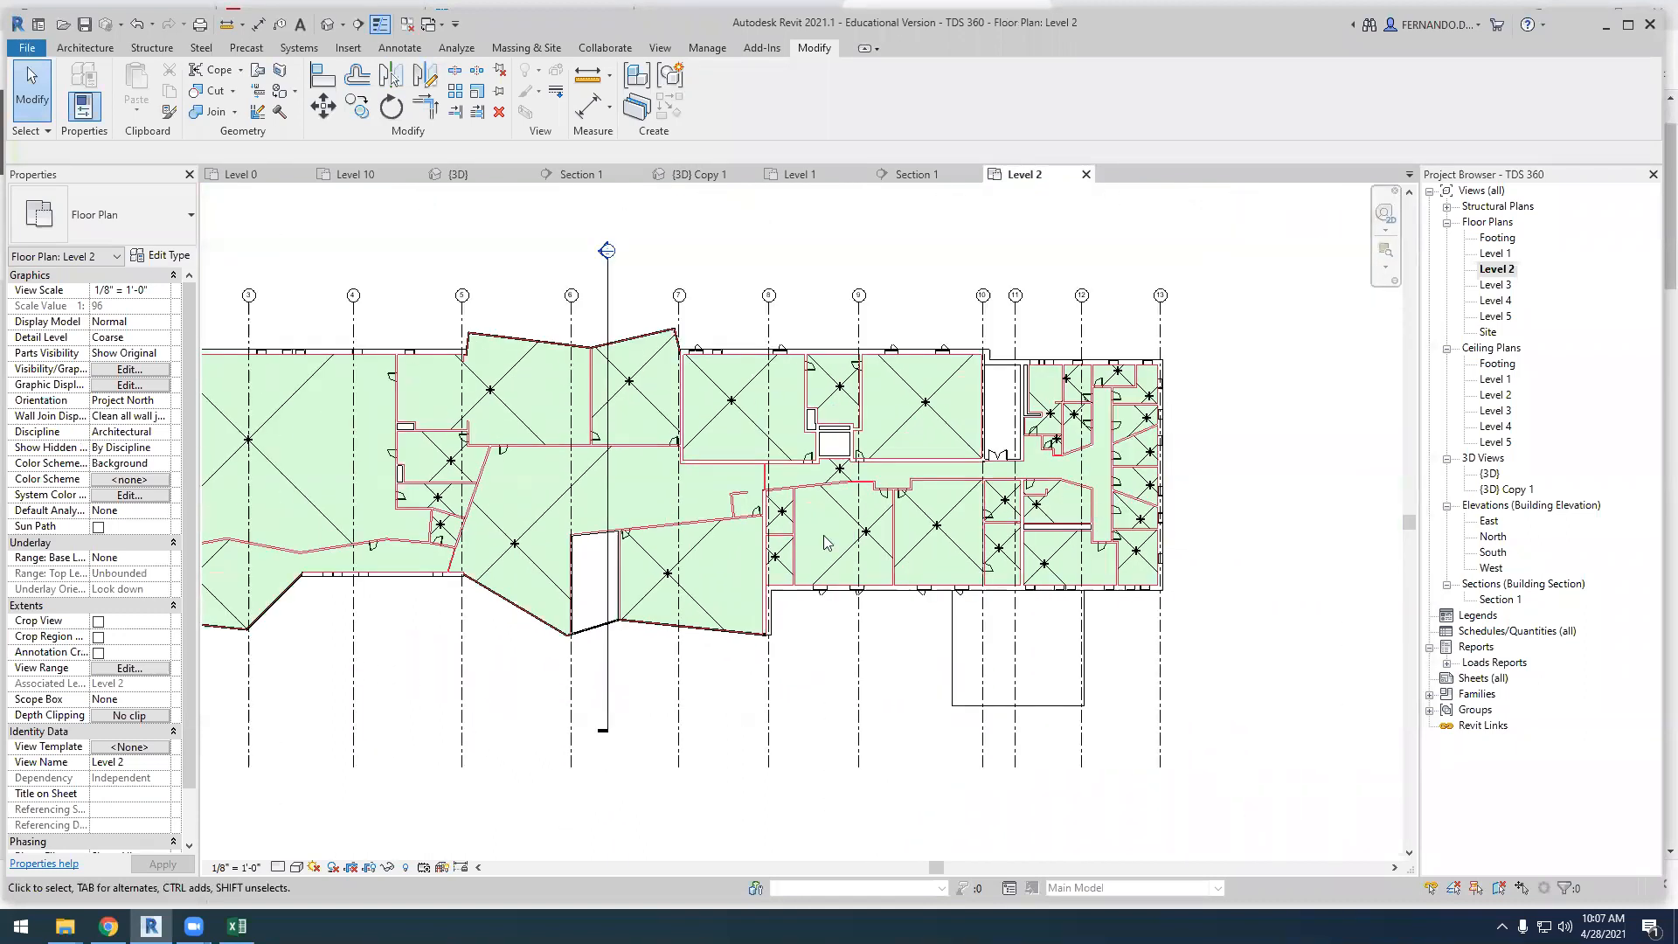
{"action": "scroll", "coordinate": [922, 437], "scroll_direction": "up", "scroll_amount": 5}
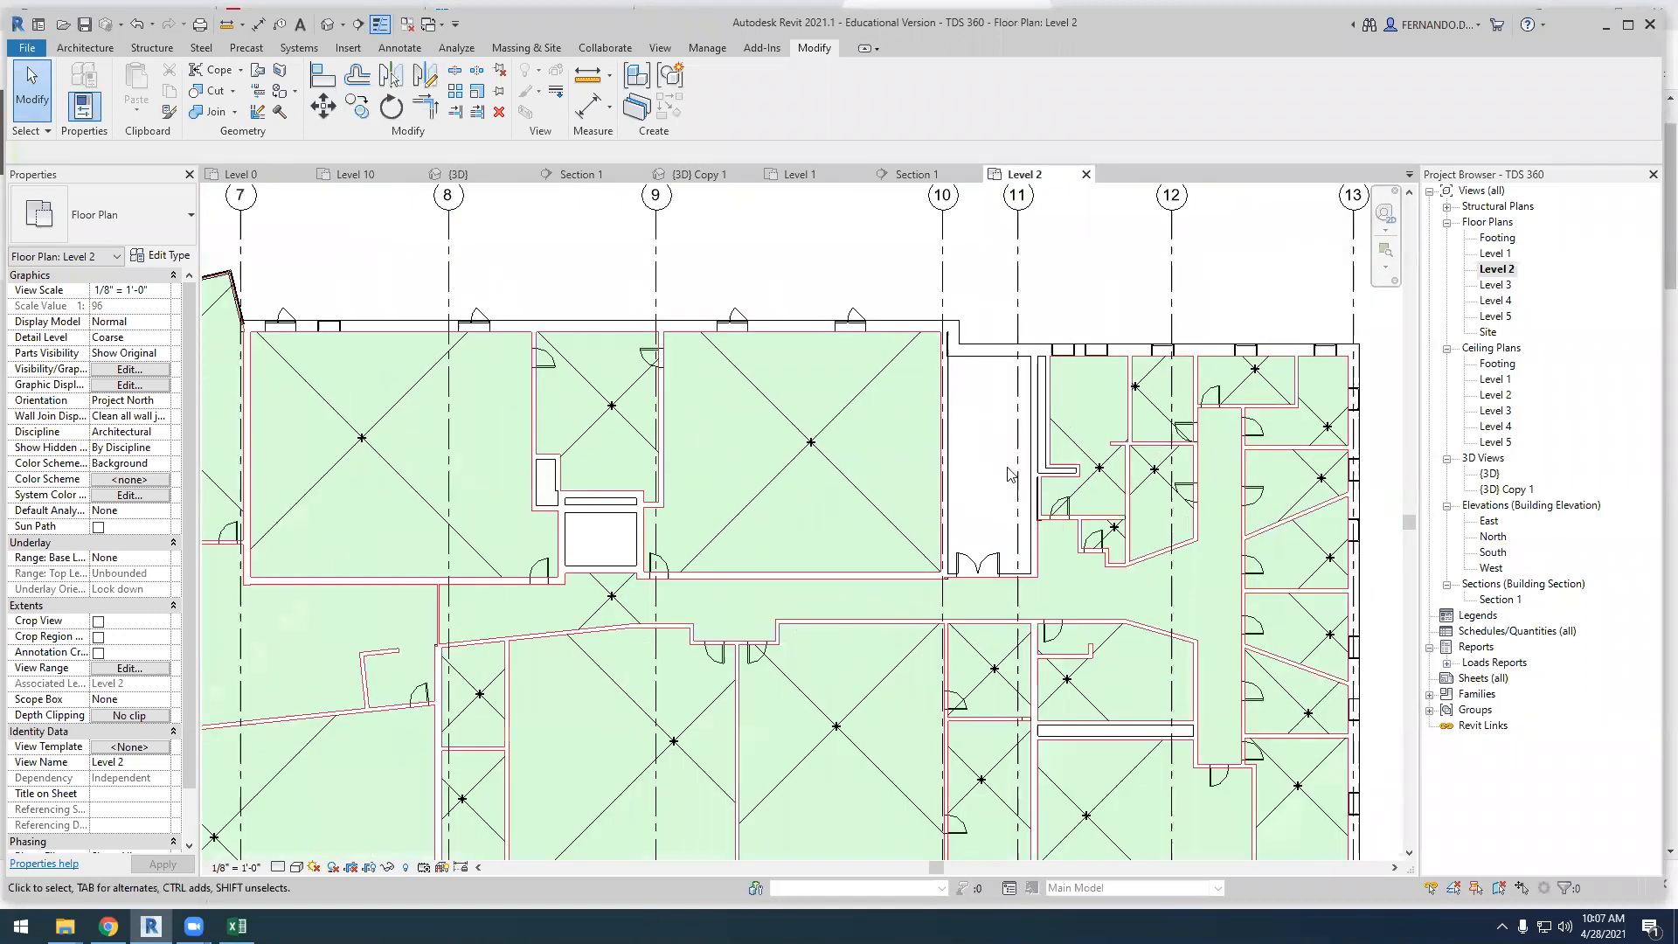
{"action": "scroll", "coordinate": [948, 472], "scroll_direction": "down", "scroll_amount": 4}
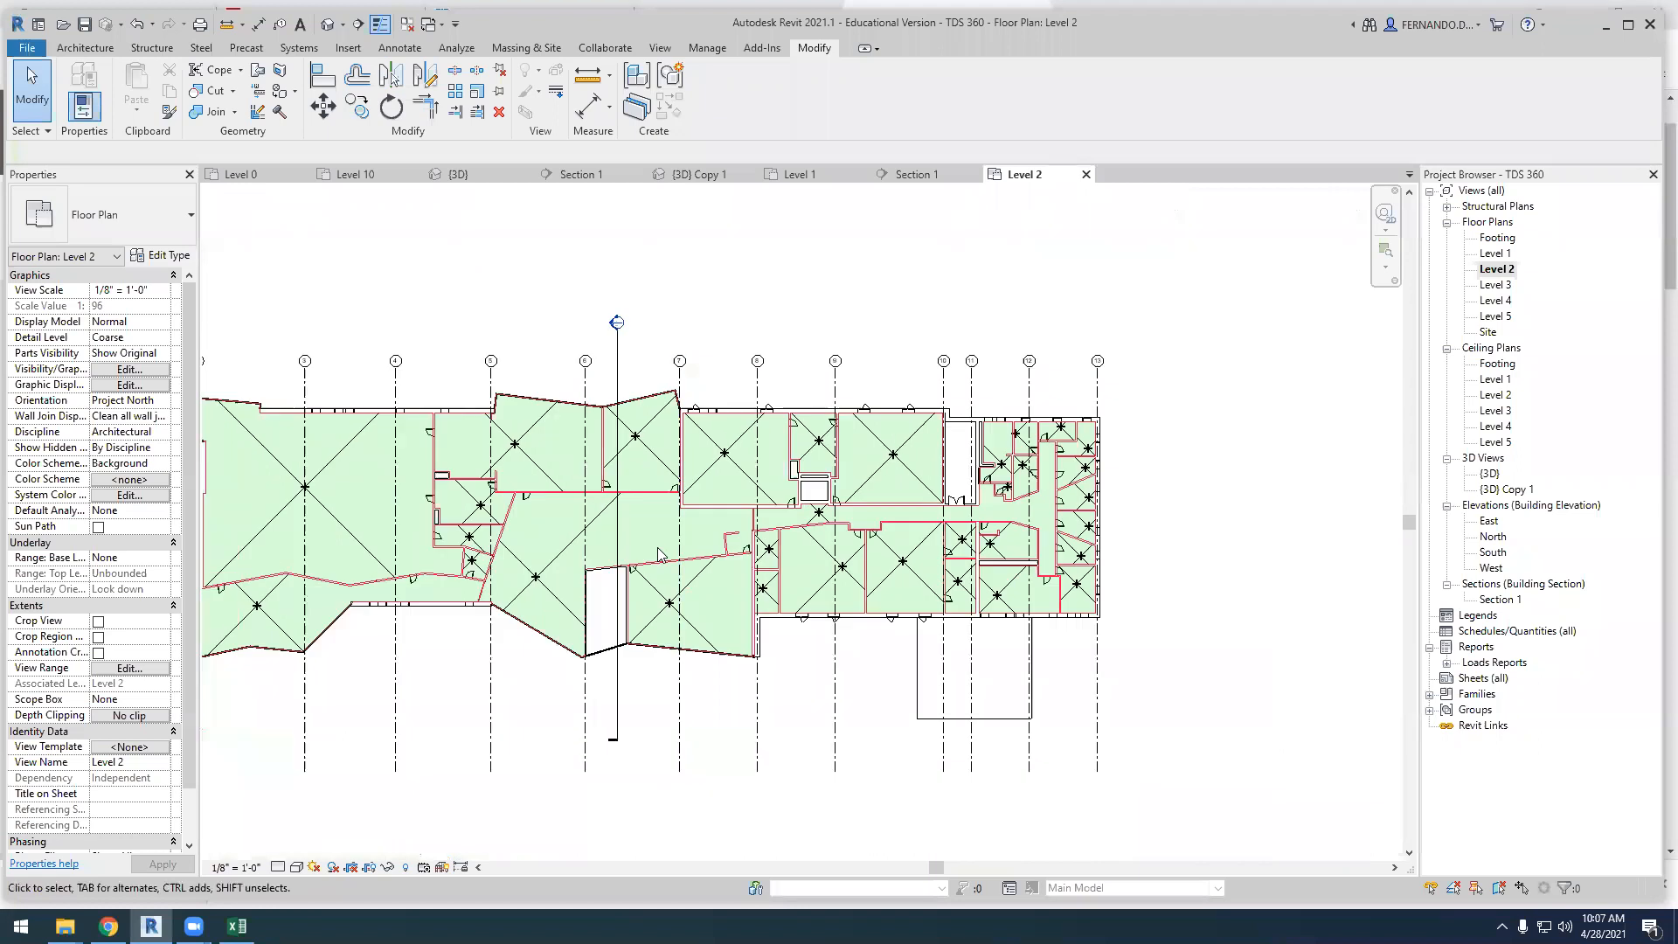
{"action": "scroll", "coordinate": [658, 554], "scroll_direction": "down", "scroll_amount": 1}
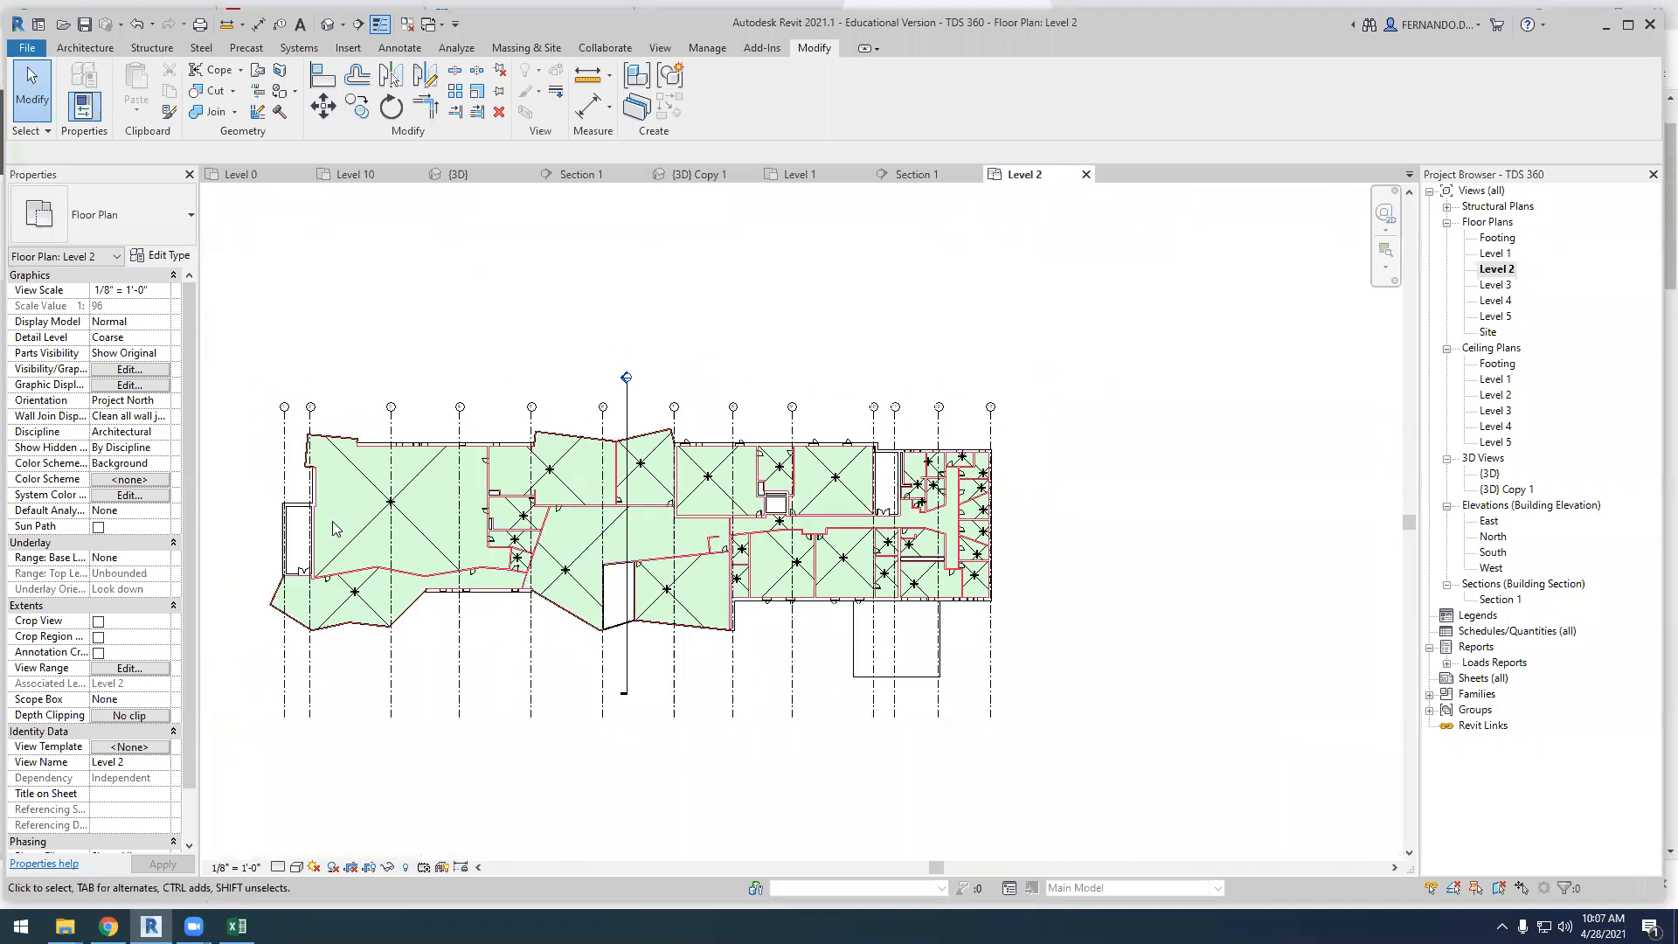
{"action": "scroll", "coordinate": [891, 472], "scroll_direction": "up", "scroll_amount": 4}
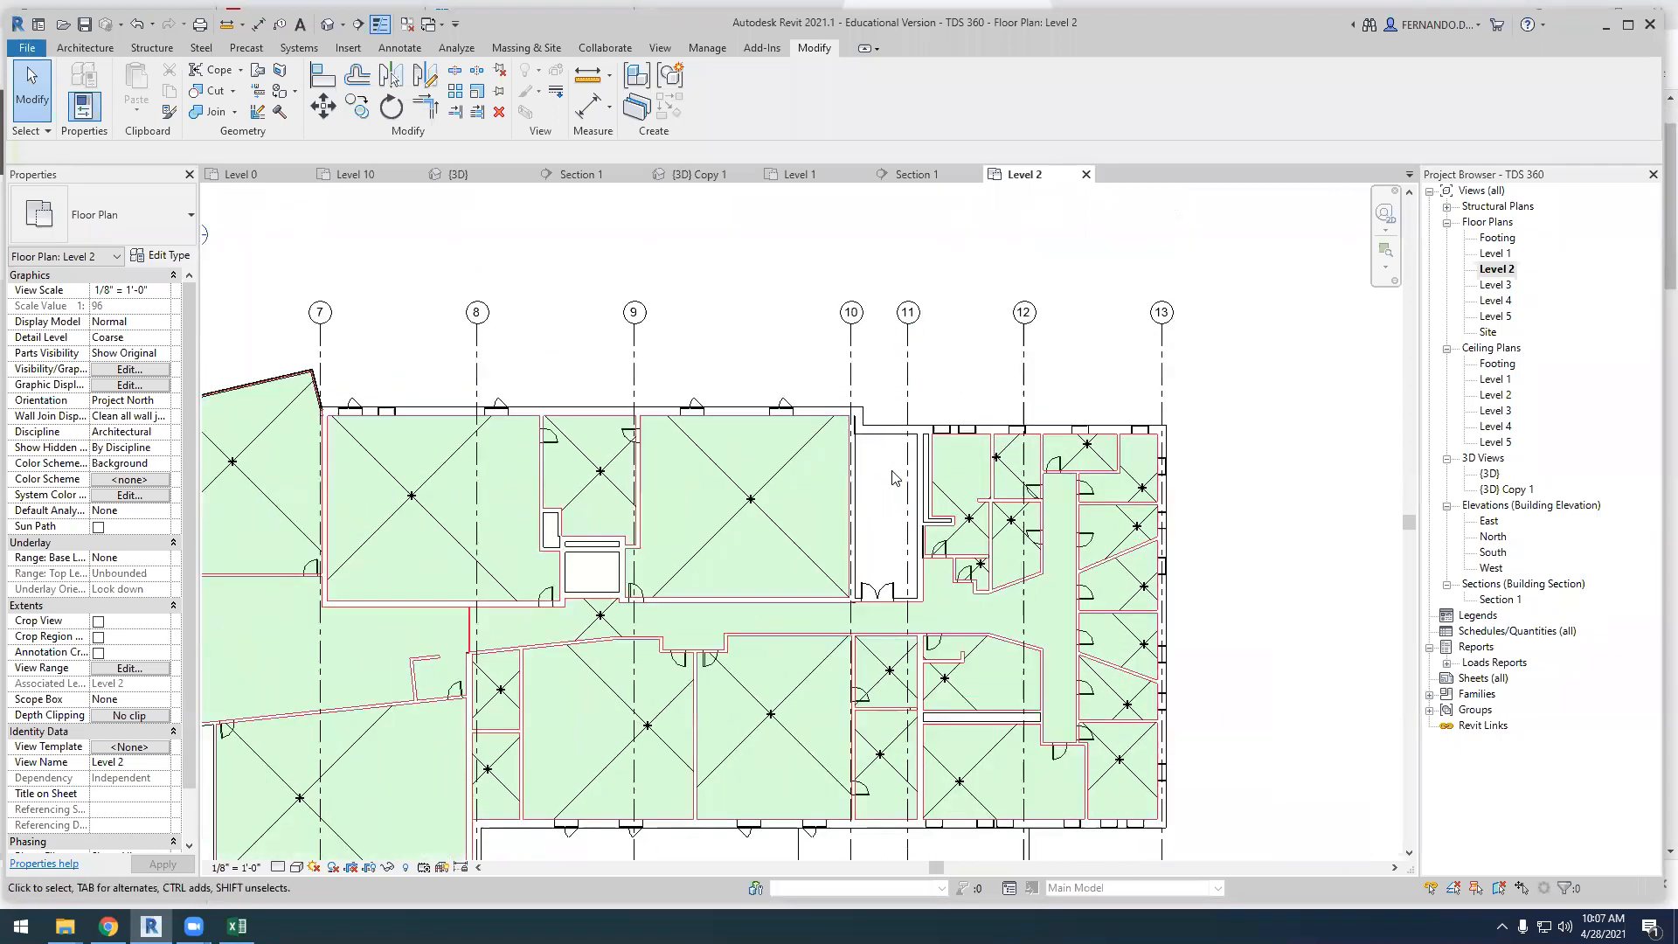
{"action": "scroll", "coordinate": [894, 510], "scroll_direction": "up", "scroll_amount": 1}
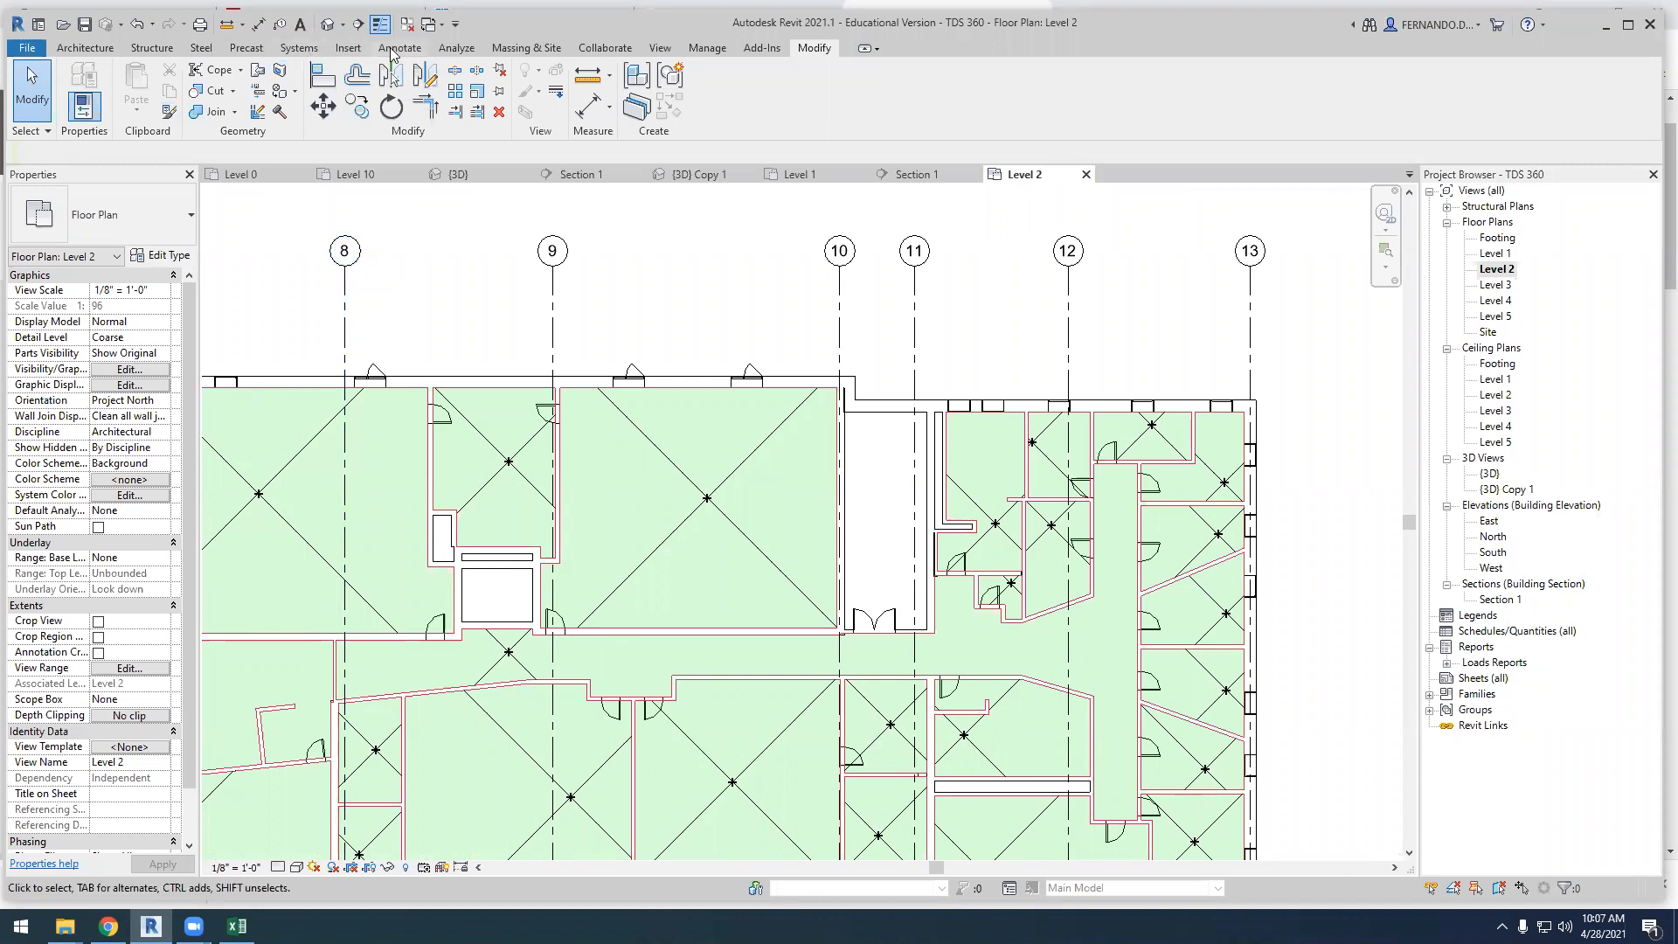
{"action": "left_click", "coordinate": [463, 51]}
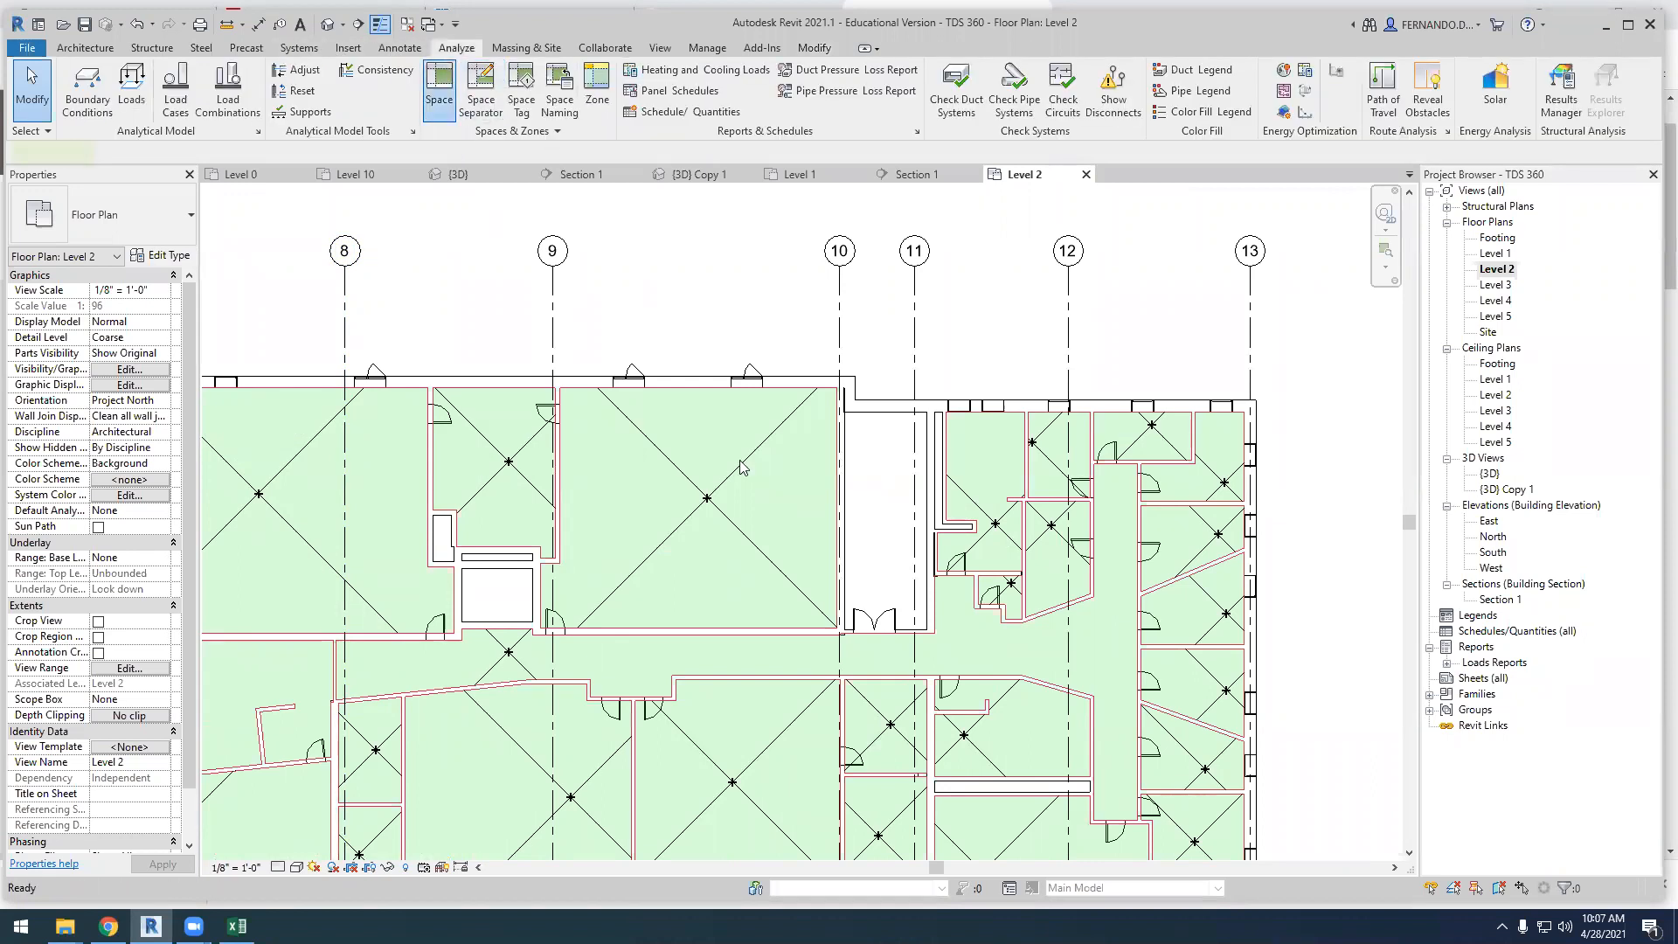
{"action": "left_click", "coordinate": [441, 92]}
{"action": "left_click", "coordinate": [888, 507]}
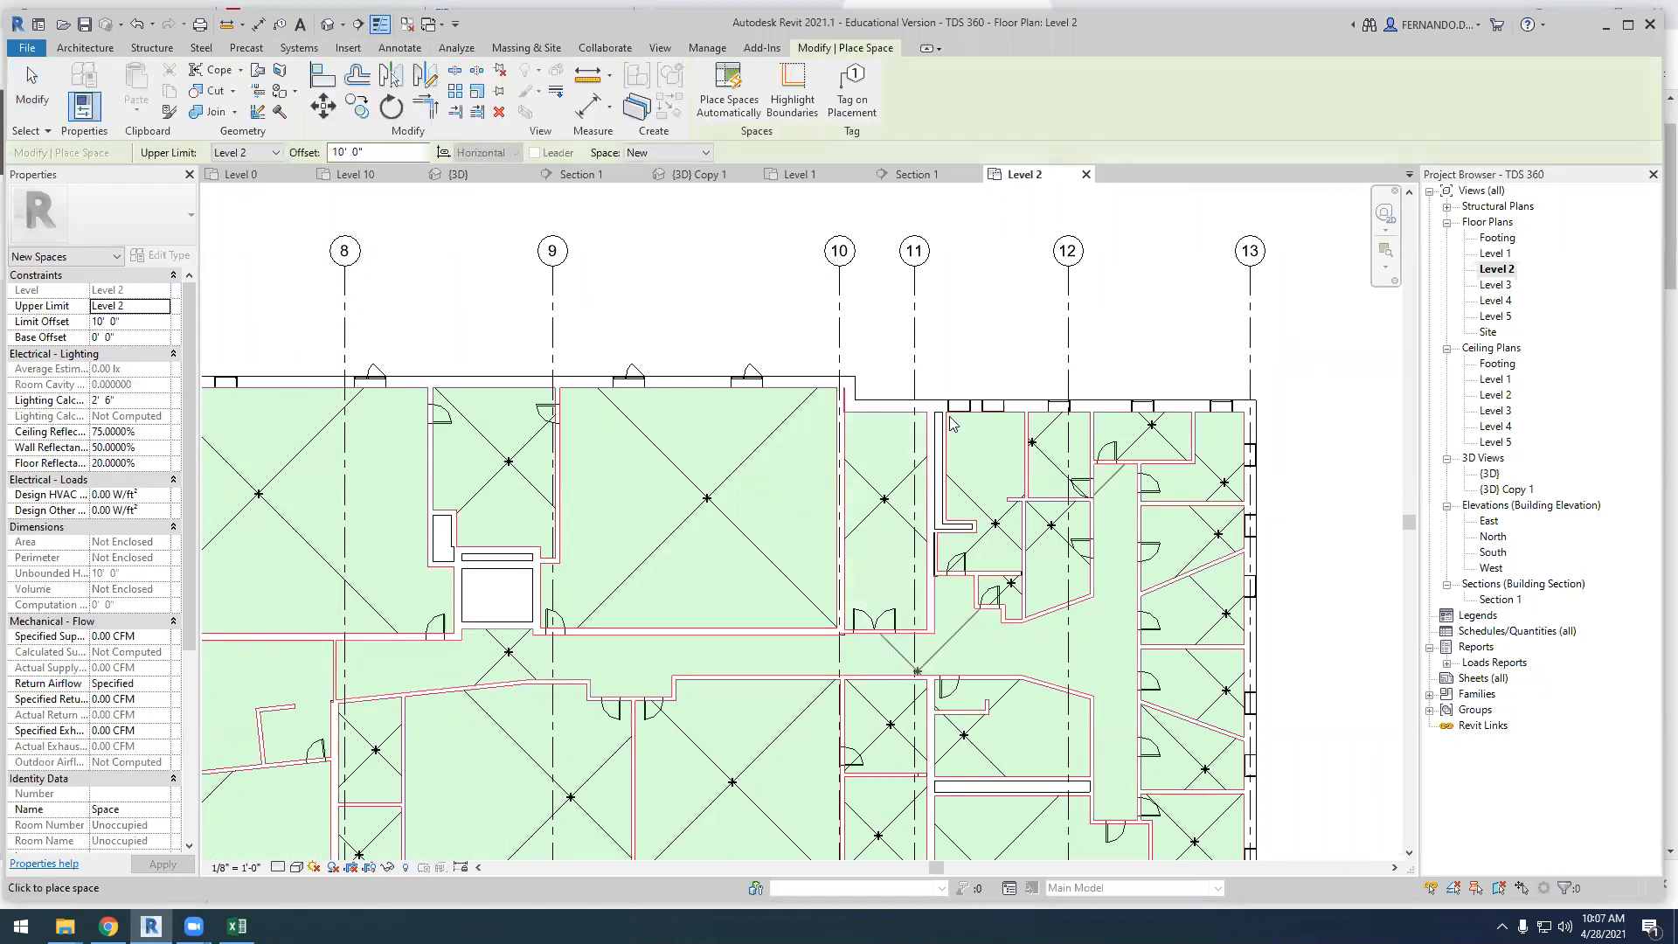
{"action": "key", "text": "Escape"}
Set the upper limit of the new space between grids 10 and 11 to Level 3 with a limit offset of 0
{"action": "left_click", "coordinate": [886, 500]}
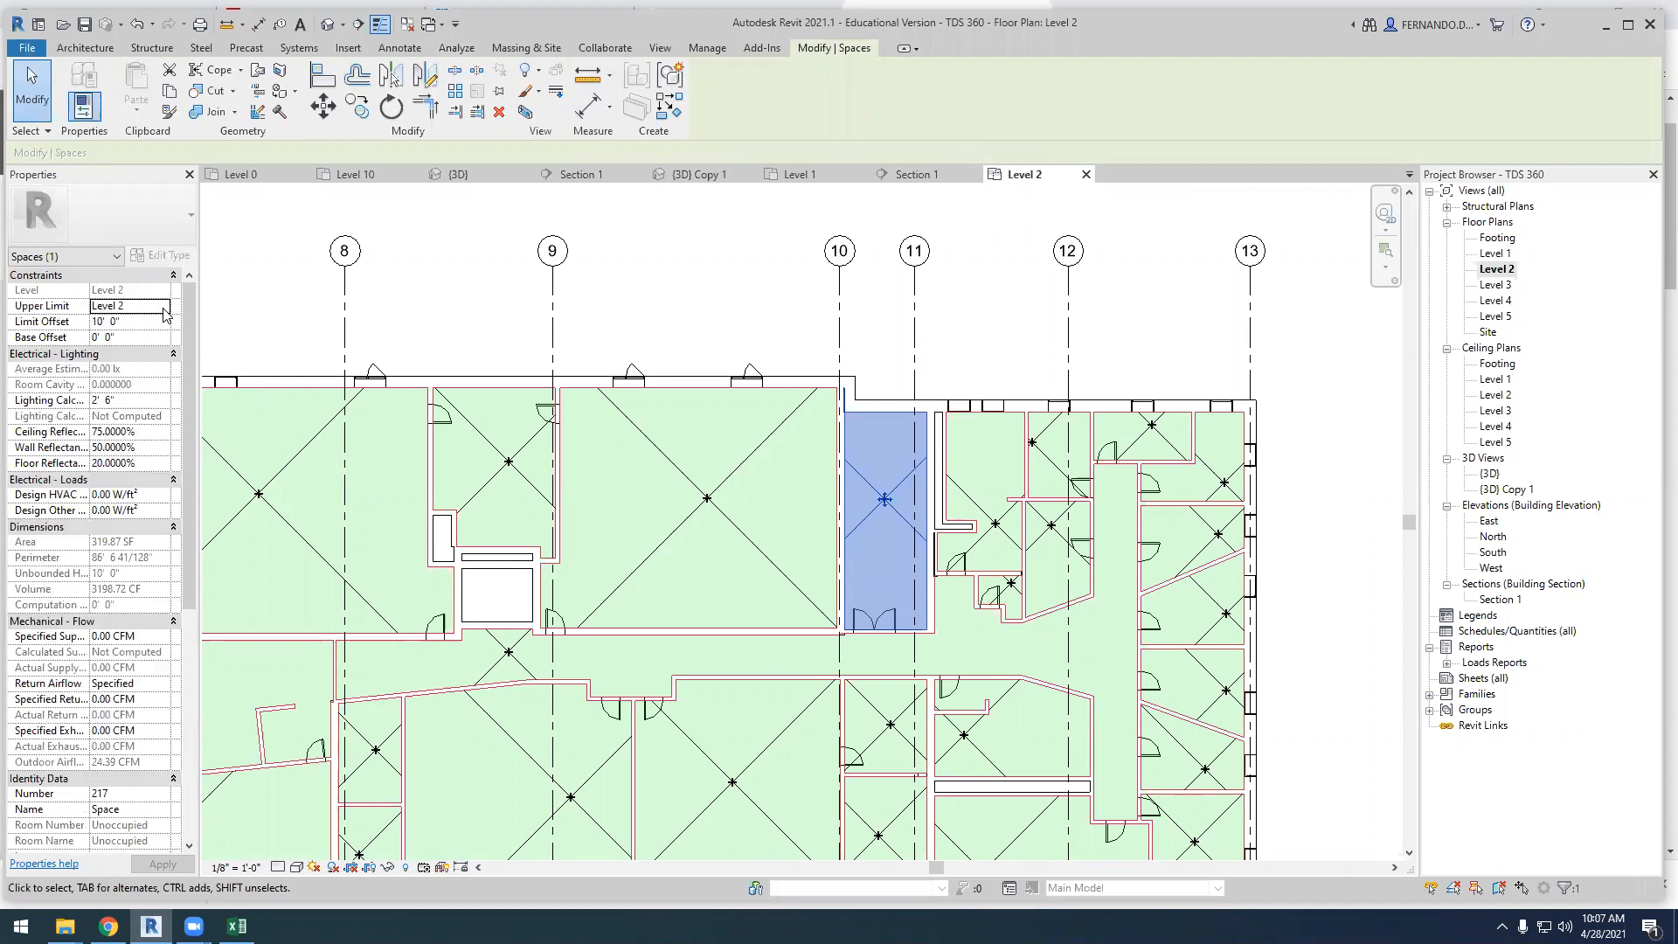
{"action": "left_click", "coordinate": [163, 308]}
{"action": "left_click", "coordinate": [137, 356]}
{"action": "left_click", "coordinate": [156, 322]}
{"action": "type", "text": "0"}
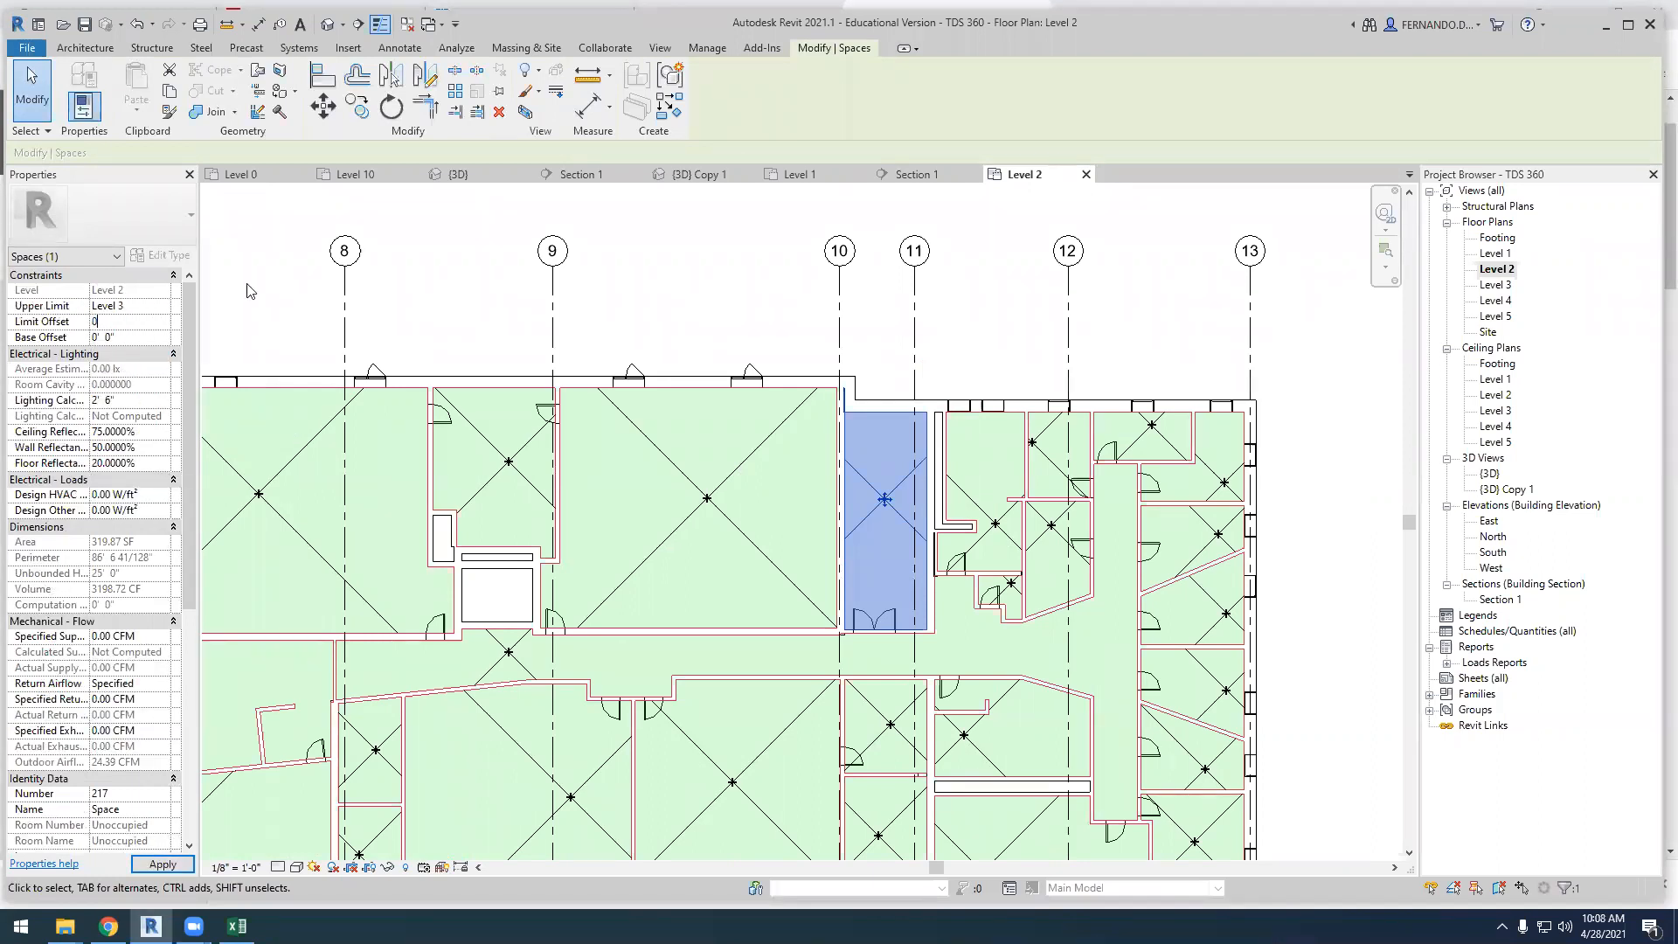
Make the new space between grids 10 and 11 non-occupiable and set its condition type to Naturally vented only
{"action": "left_click", "coordinate": [408, 273]}
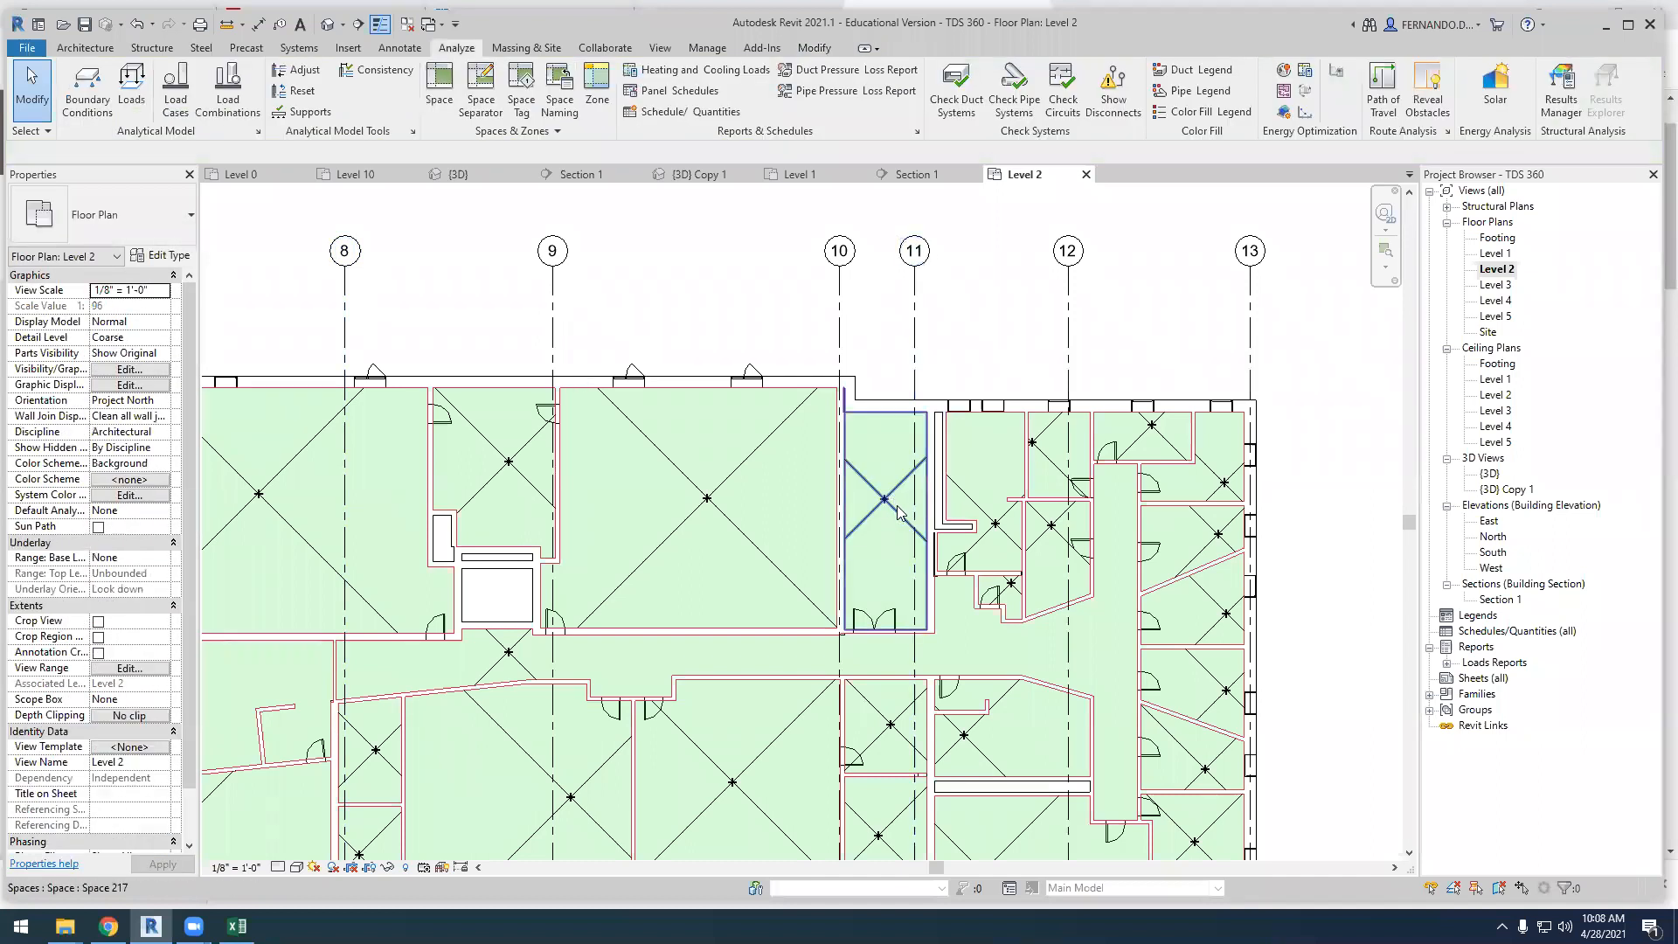
{"action": "left_click", "coordinate": [894, 507]}
{"action": "scroll", "coordinate": [79, 569], "scroll_direction": "down", "scroll_amount": 1}
{"action": "scroll", "coordinate": [79, 570], "scroll_direction": "down", "scroll_amount": 5}
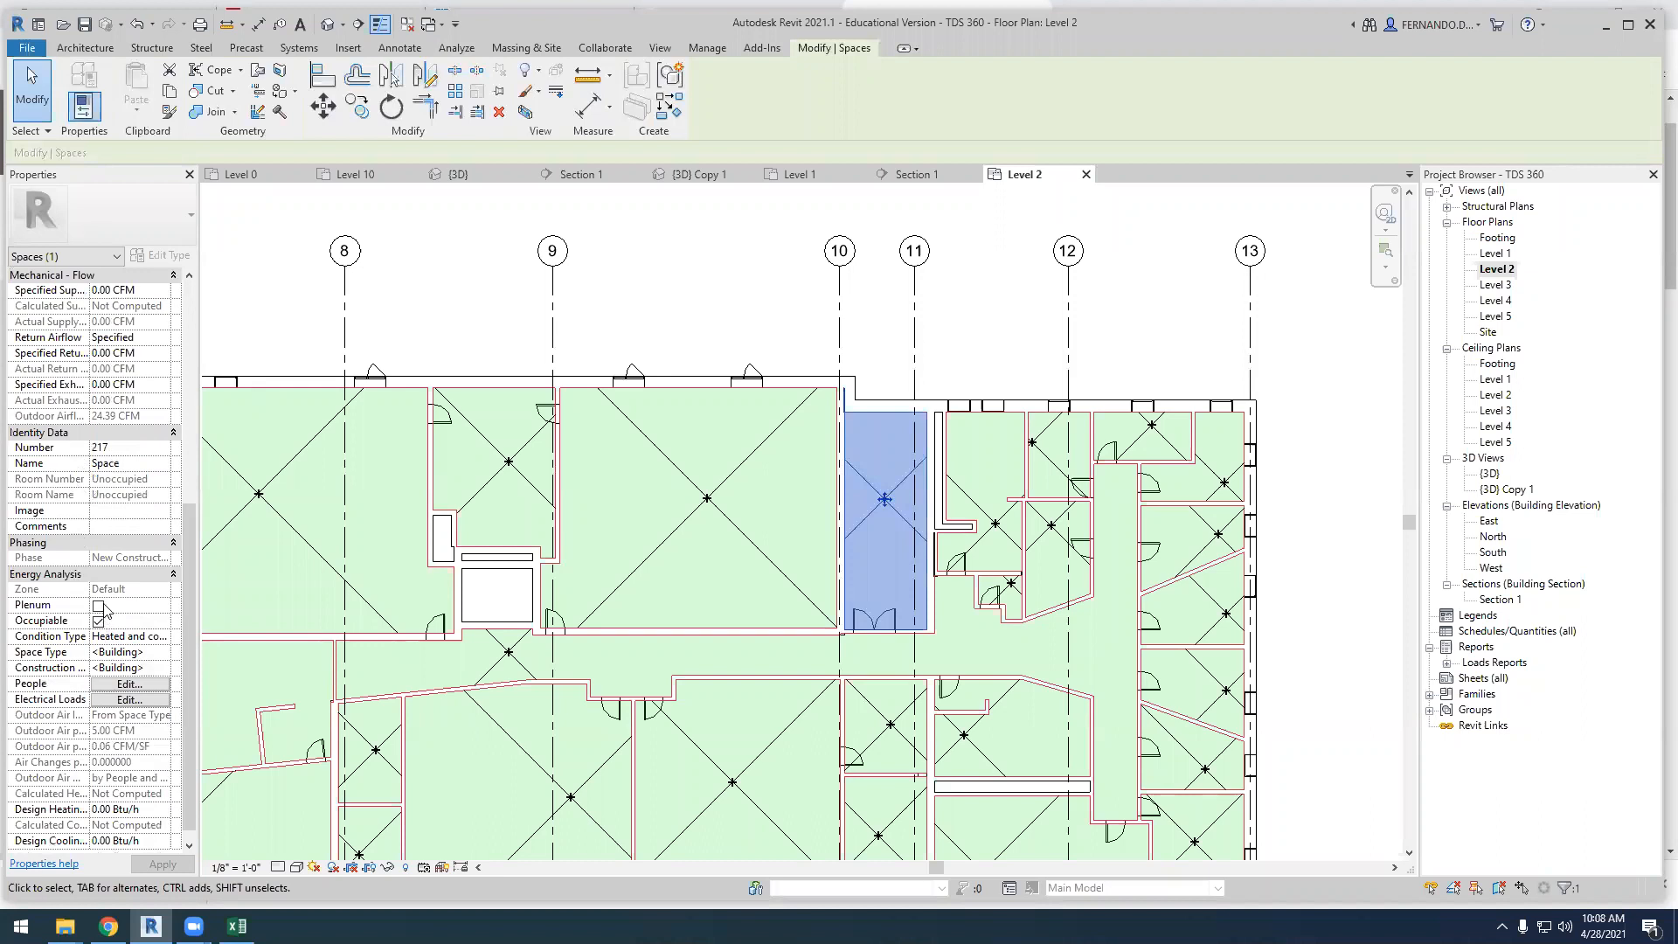
{"action": "left_click", "coordinate": [99, 622]}
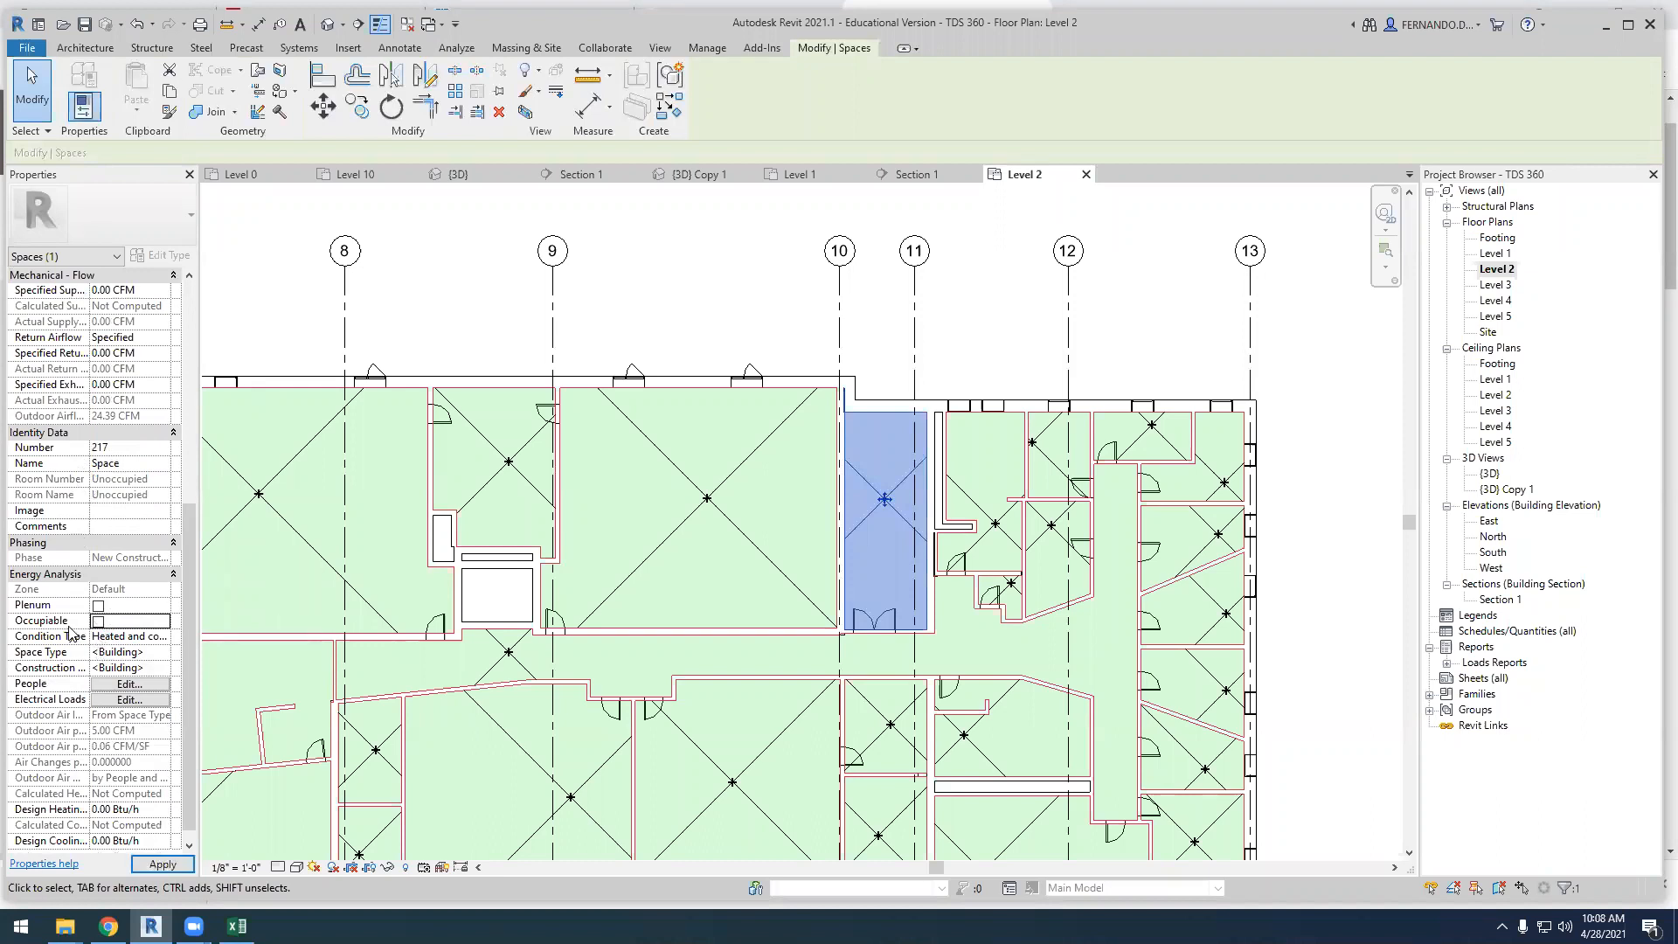
{"action": "left_click", "coordinate": [144, 637]}
{"action": "left_click", "coordinate": [163, 639]}
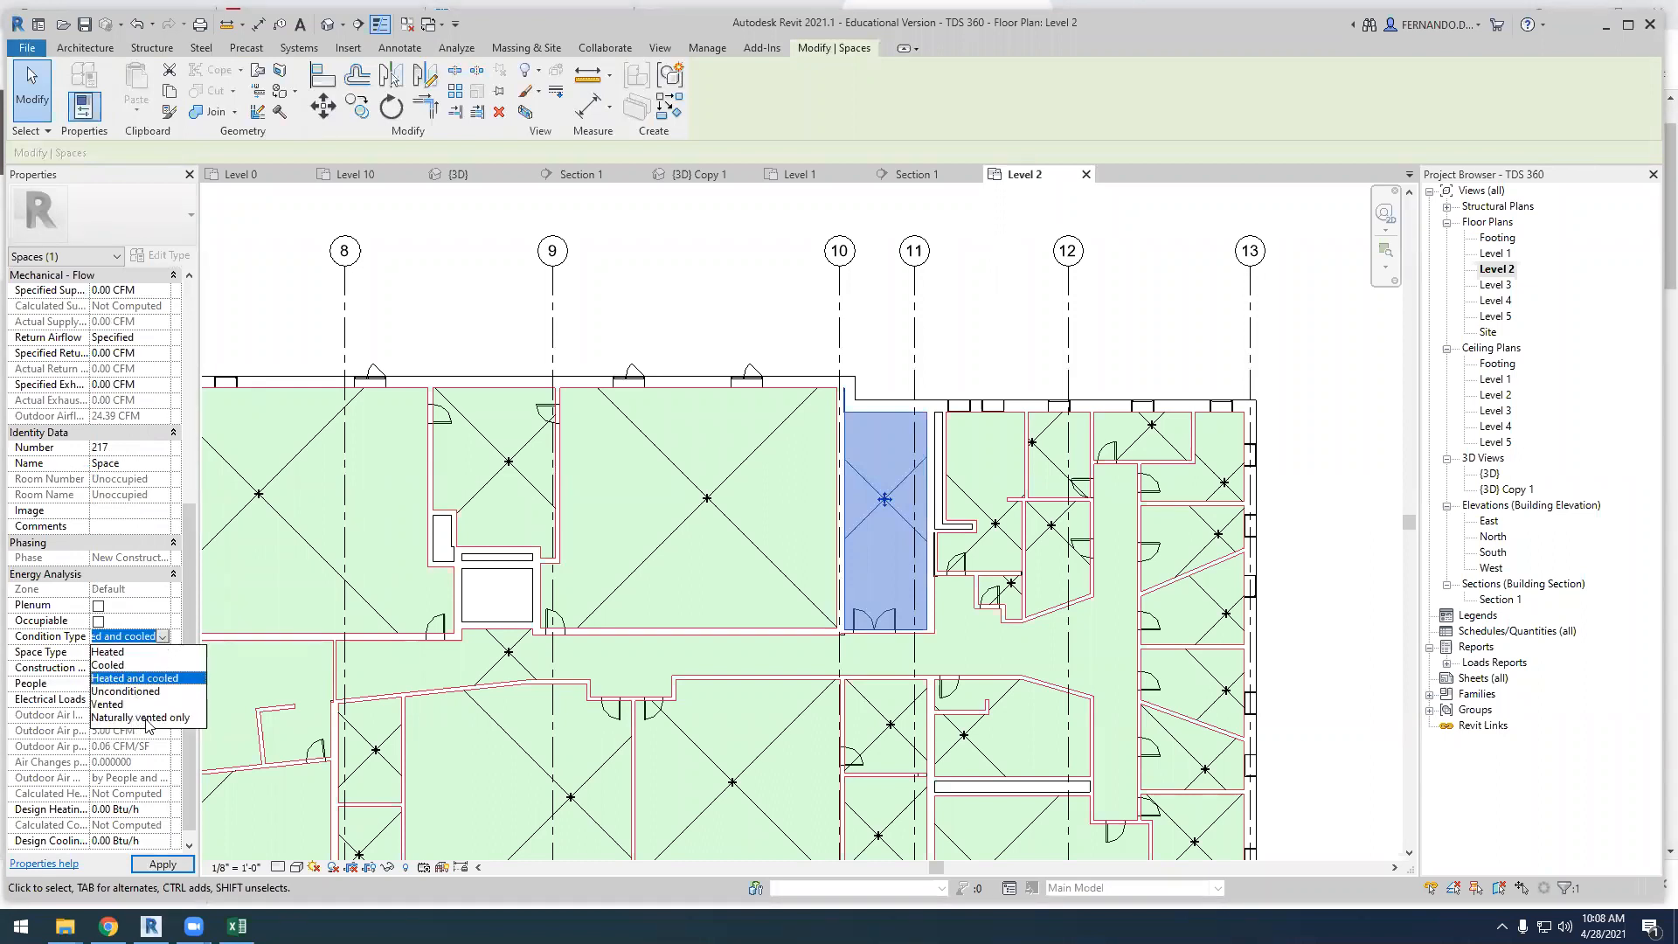
{"action": "left_click", "coordinate": [135, 717]}
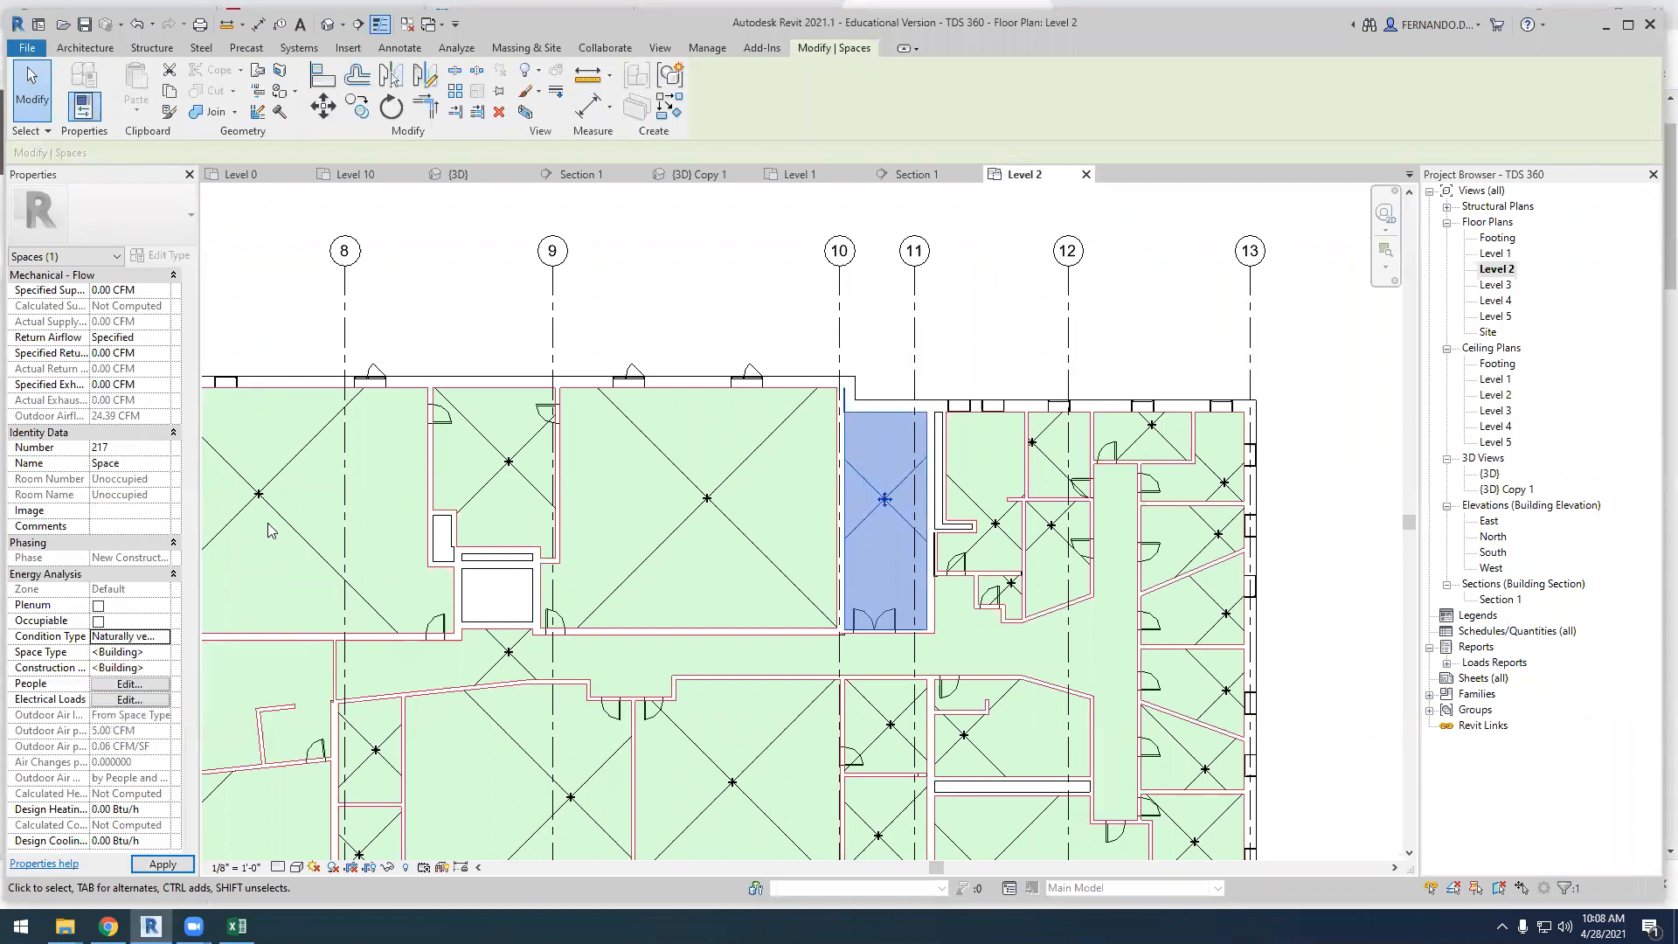
{"action": "left_click", "coordinate": [446, 312]}
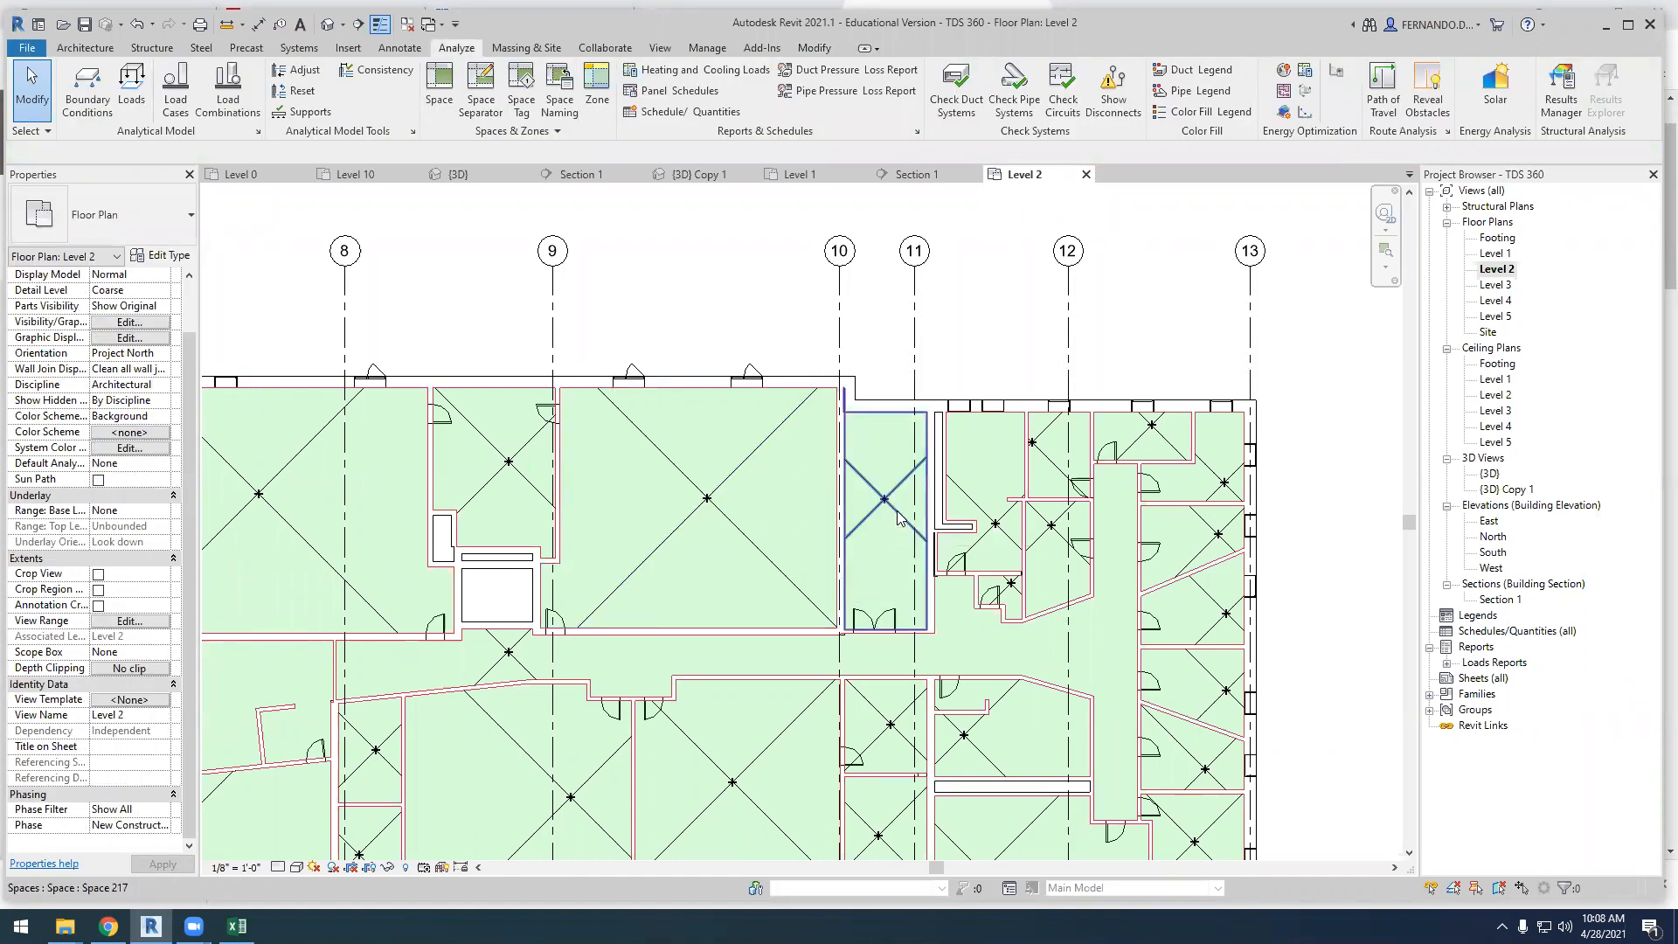
Name the space between grids 10 and 11 Staircase01 and check its energy analysis properties
{"action": "scroll", "coordinate": [894, 507], "scroll_direction": "up", "scroll_amount": 2}
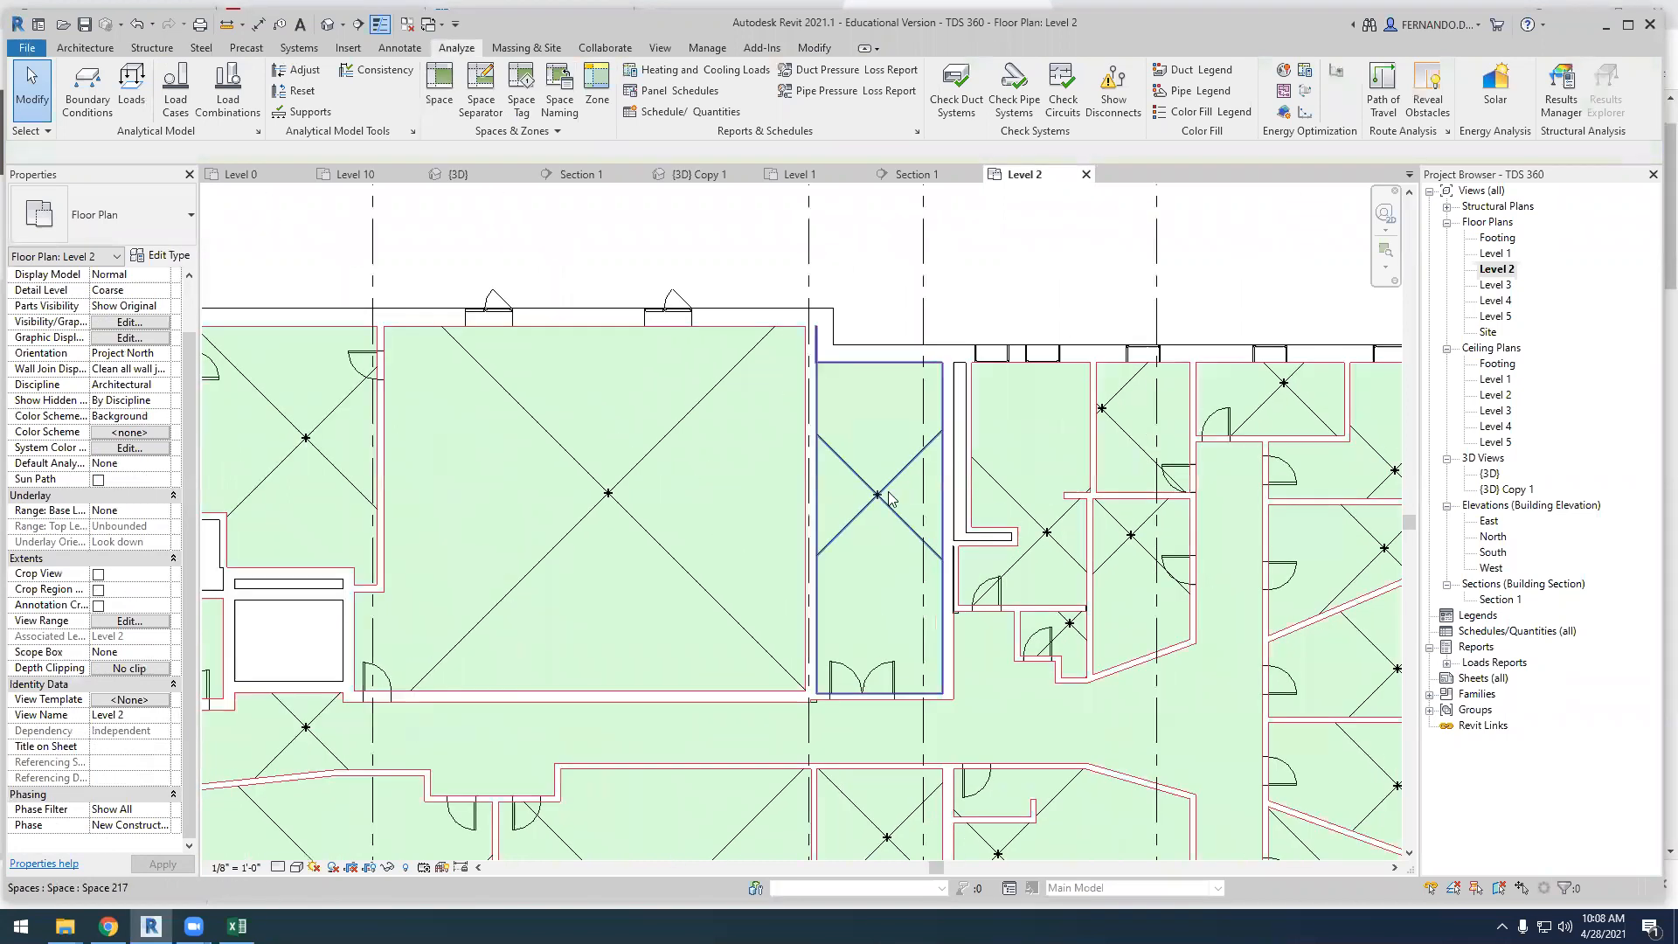
{"action": "left_click", "coordinate": [890, 505]}
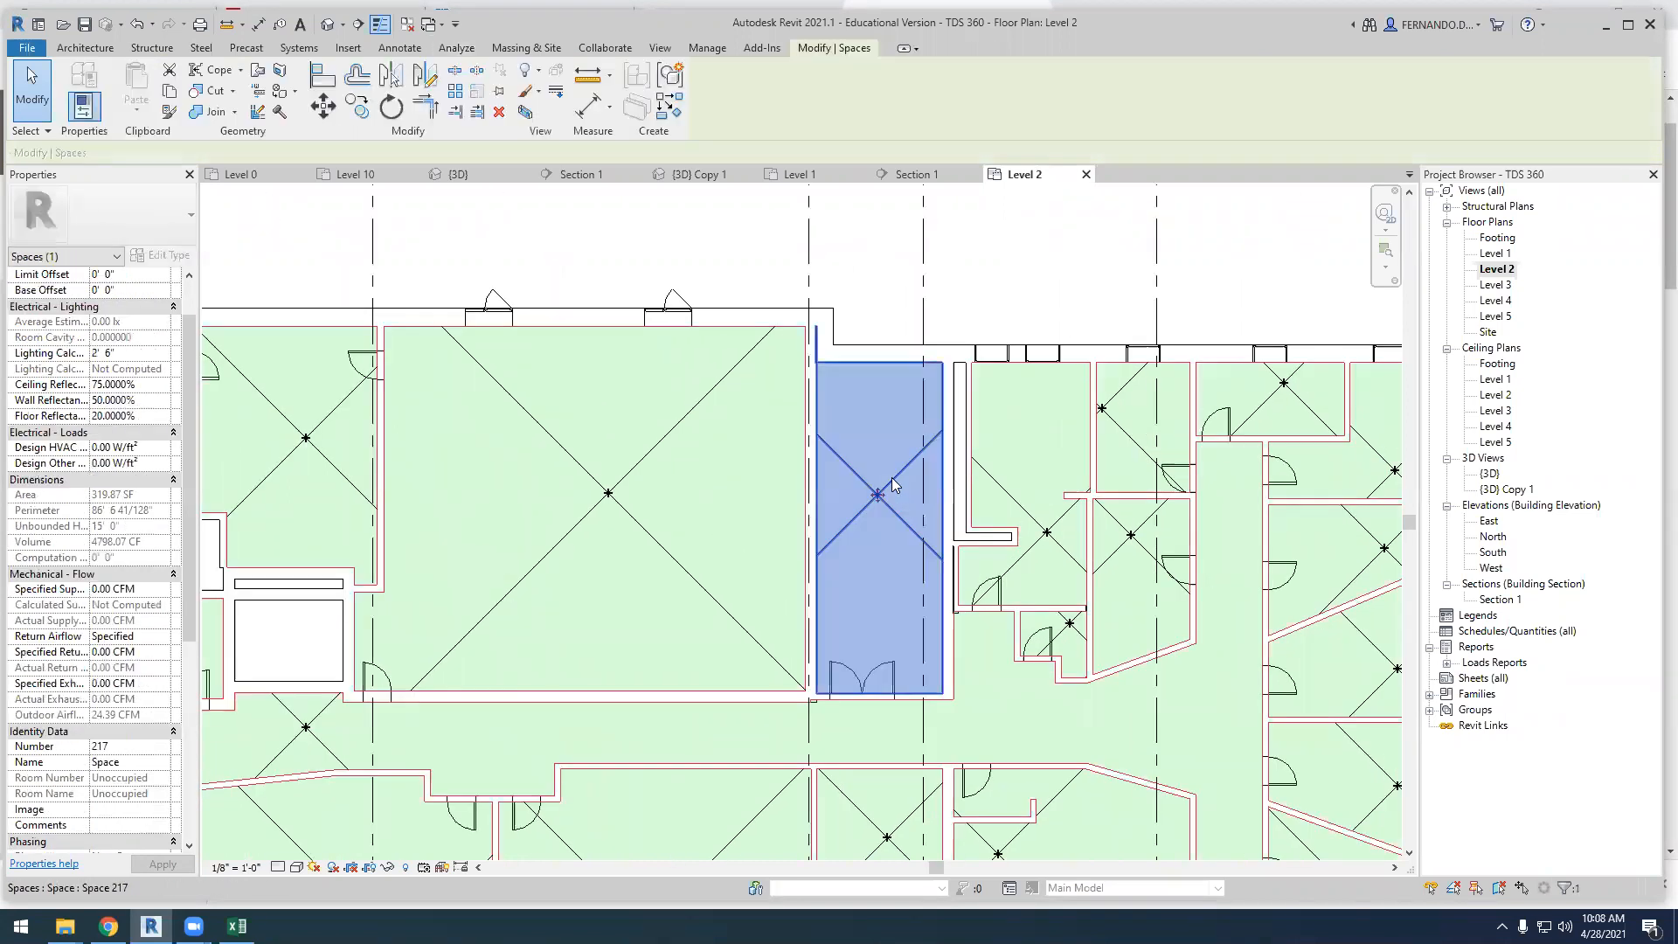
{"action": "scroll", "coordinate": [121, 704], "scroll_direction": "down", "scroll_amount": 4}
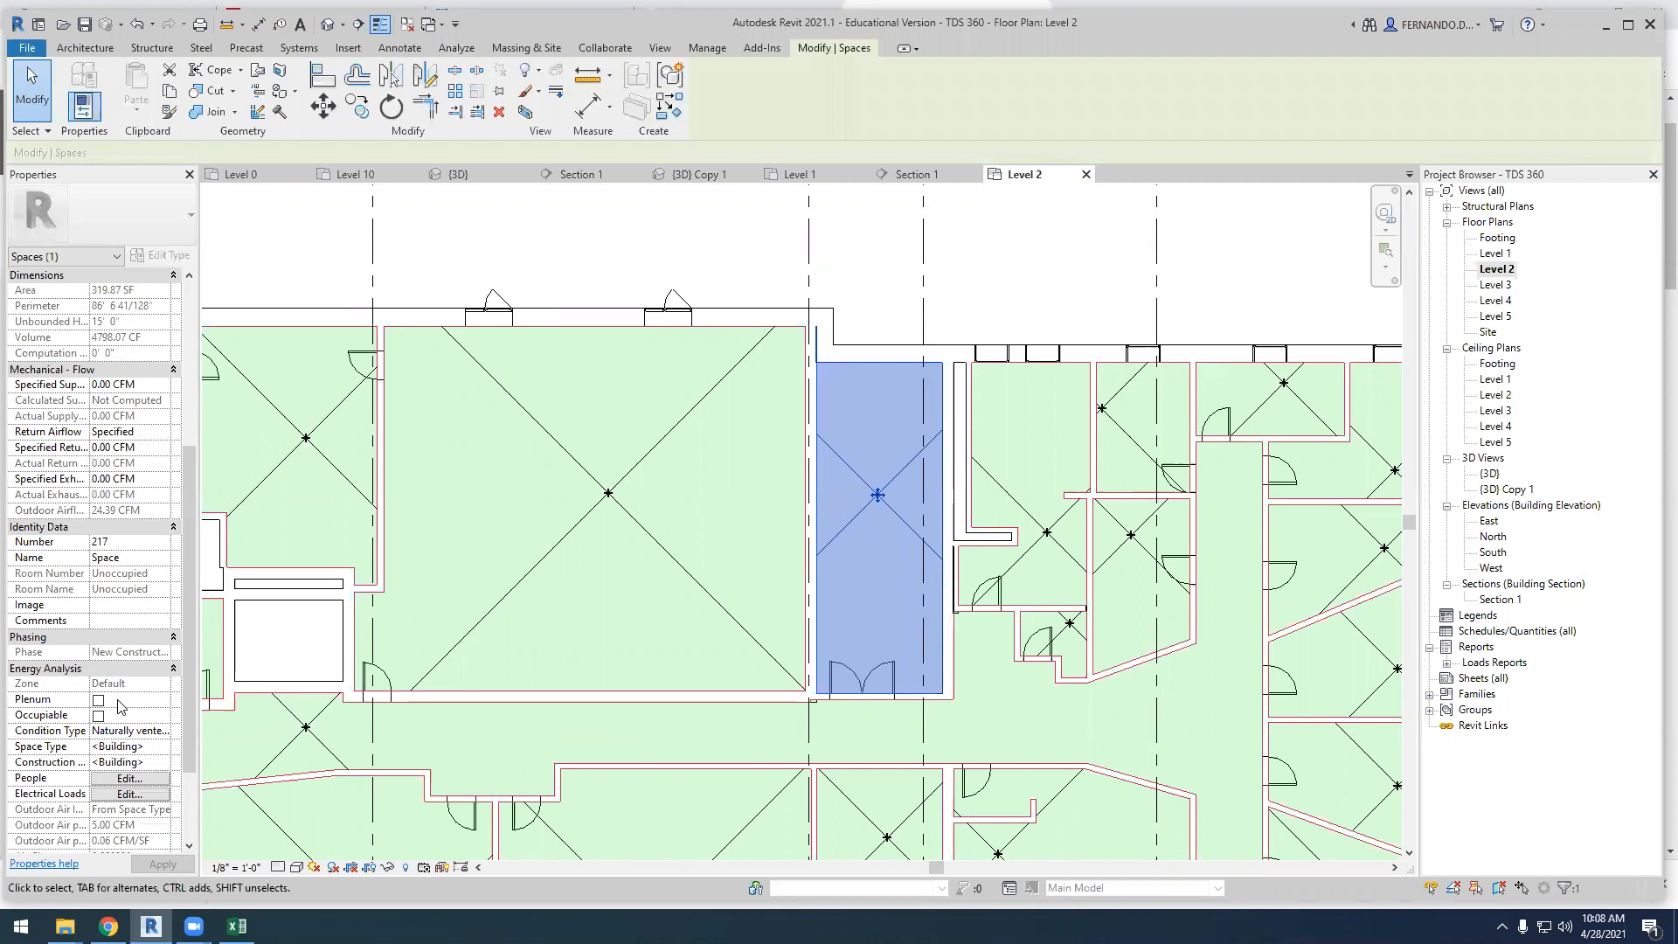
{"action": "left_click", "coordinate": [125, 560]}
{"action": "left_click_drag", "start_coordinate": [127, 560], "coordinate": [104, 556]}
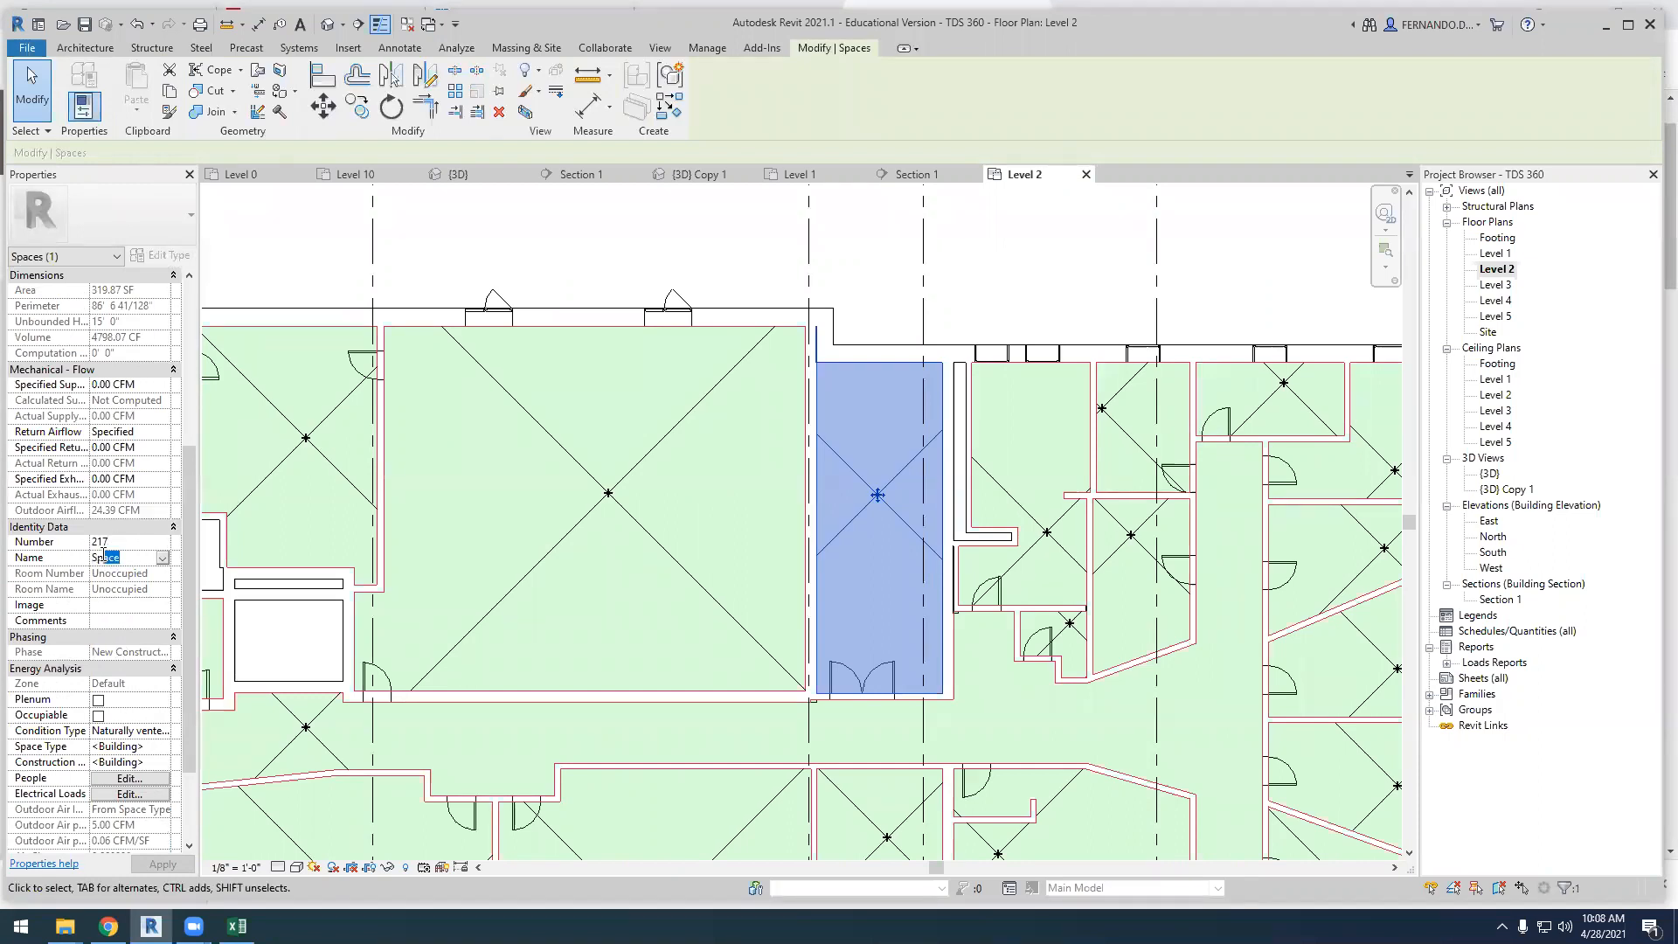
{"action": "left_click", "coordinate": [162, 559]}
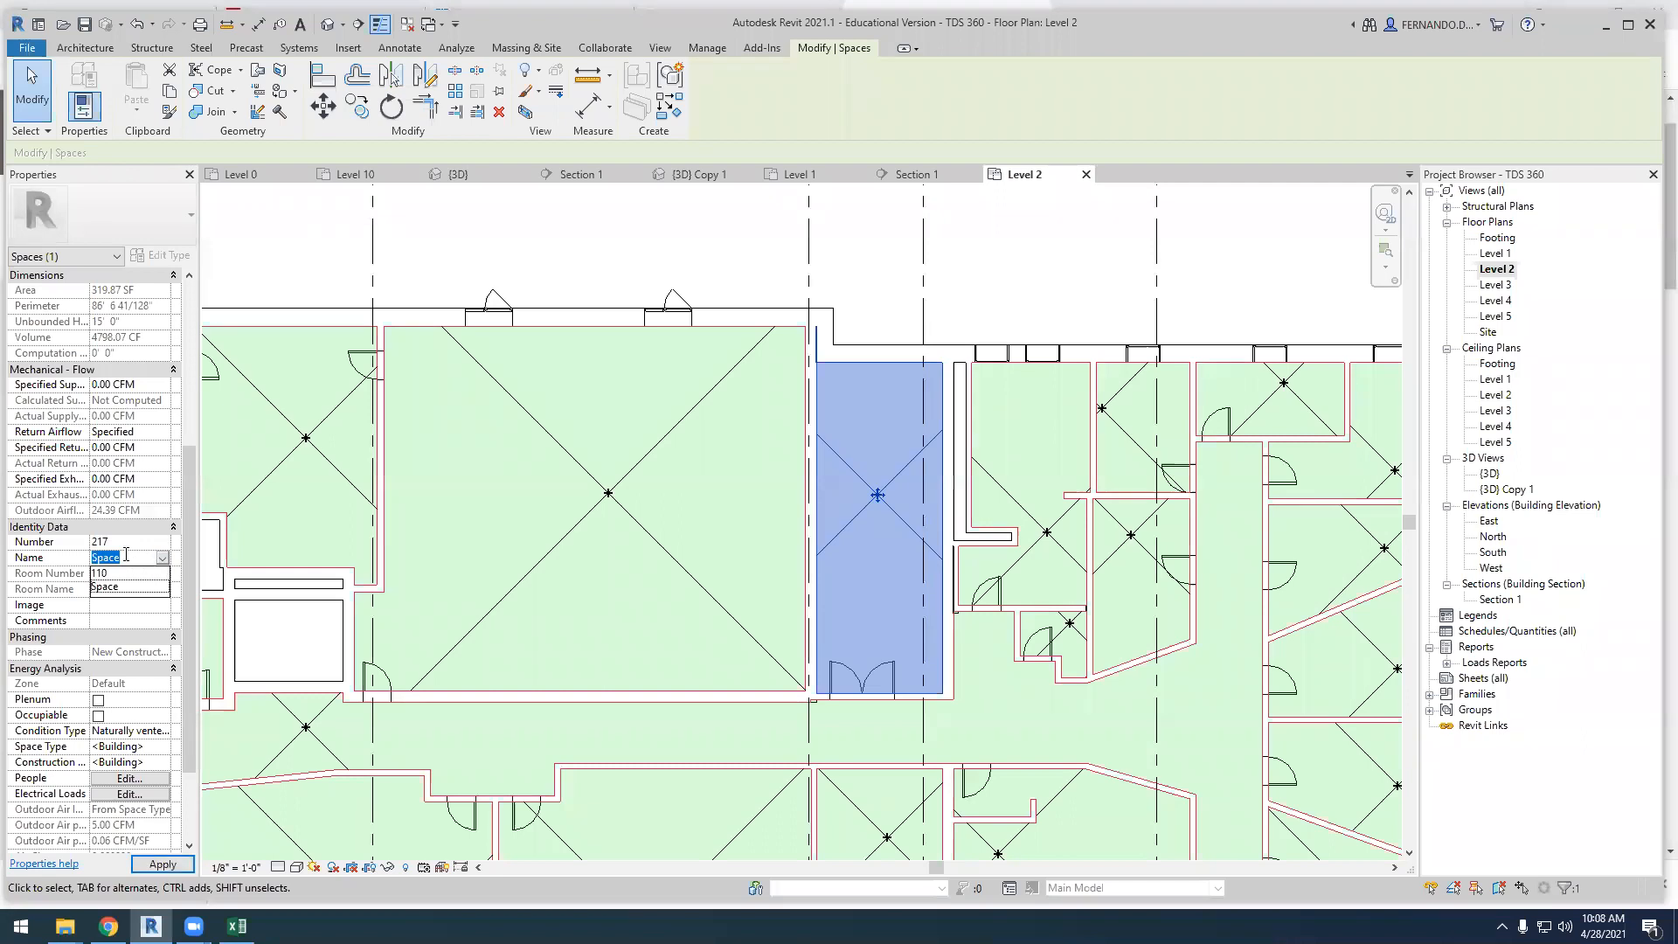
{"action": "left_click_drag", "start_coordinate": [122, 557], "coordinate": [95, 557]}
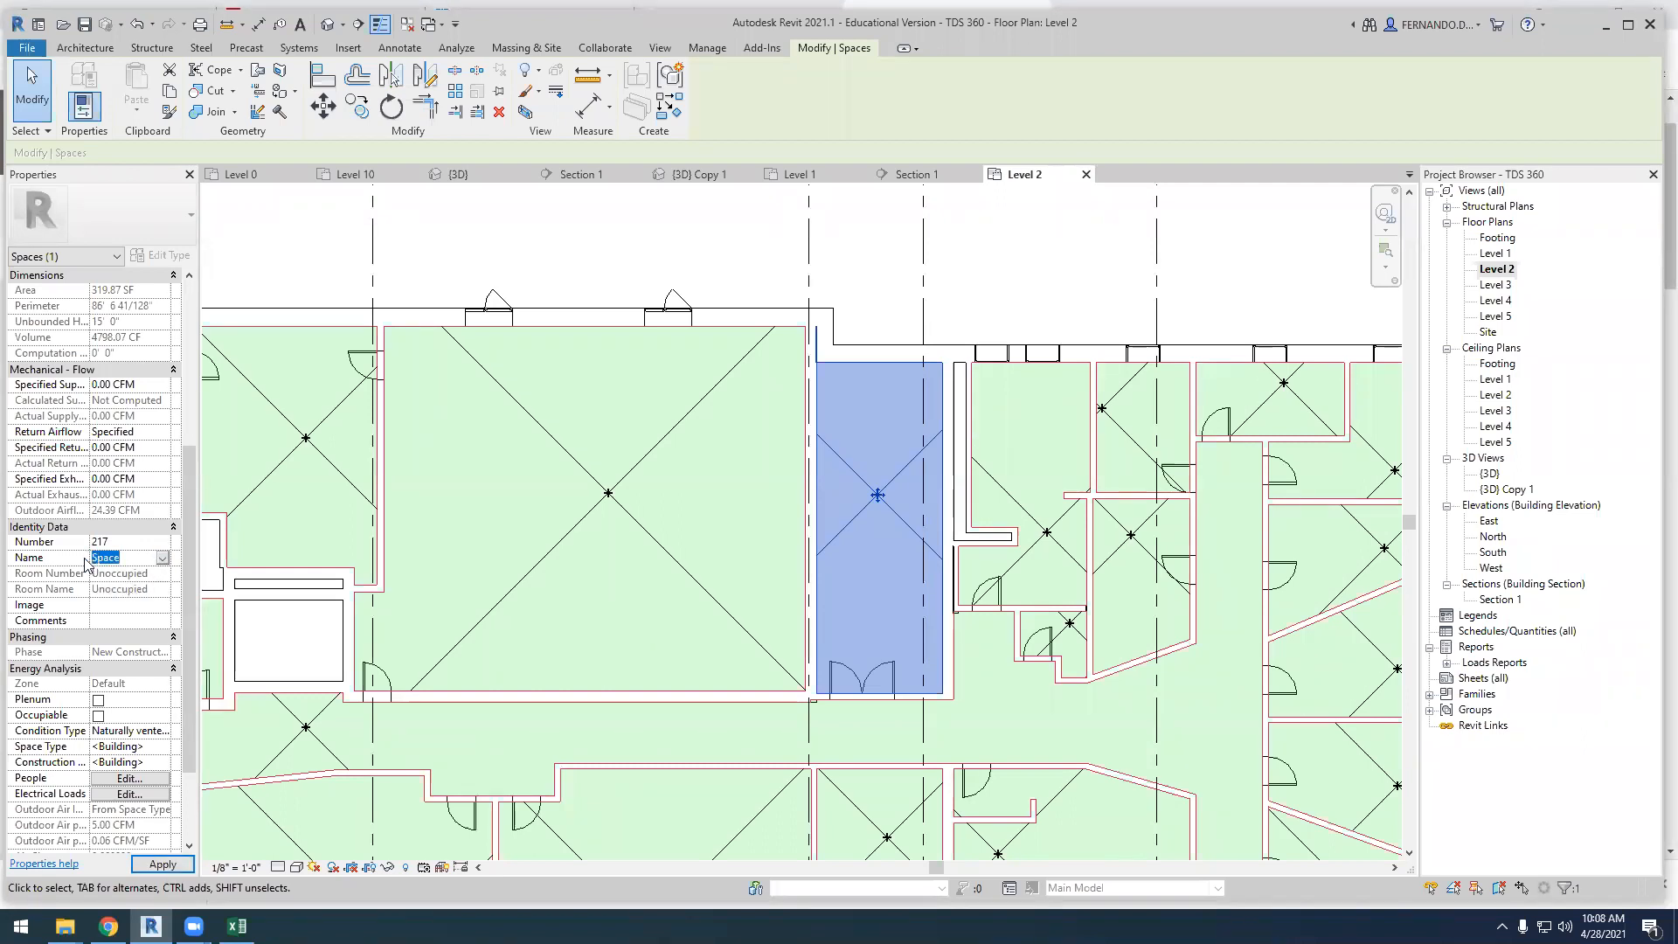
{"action": "type", "text": "Staicase01"}
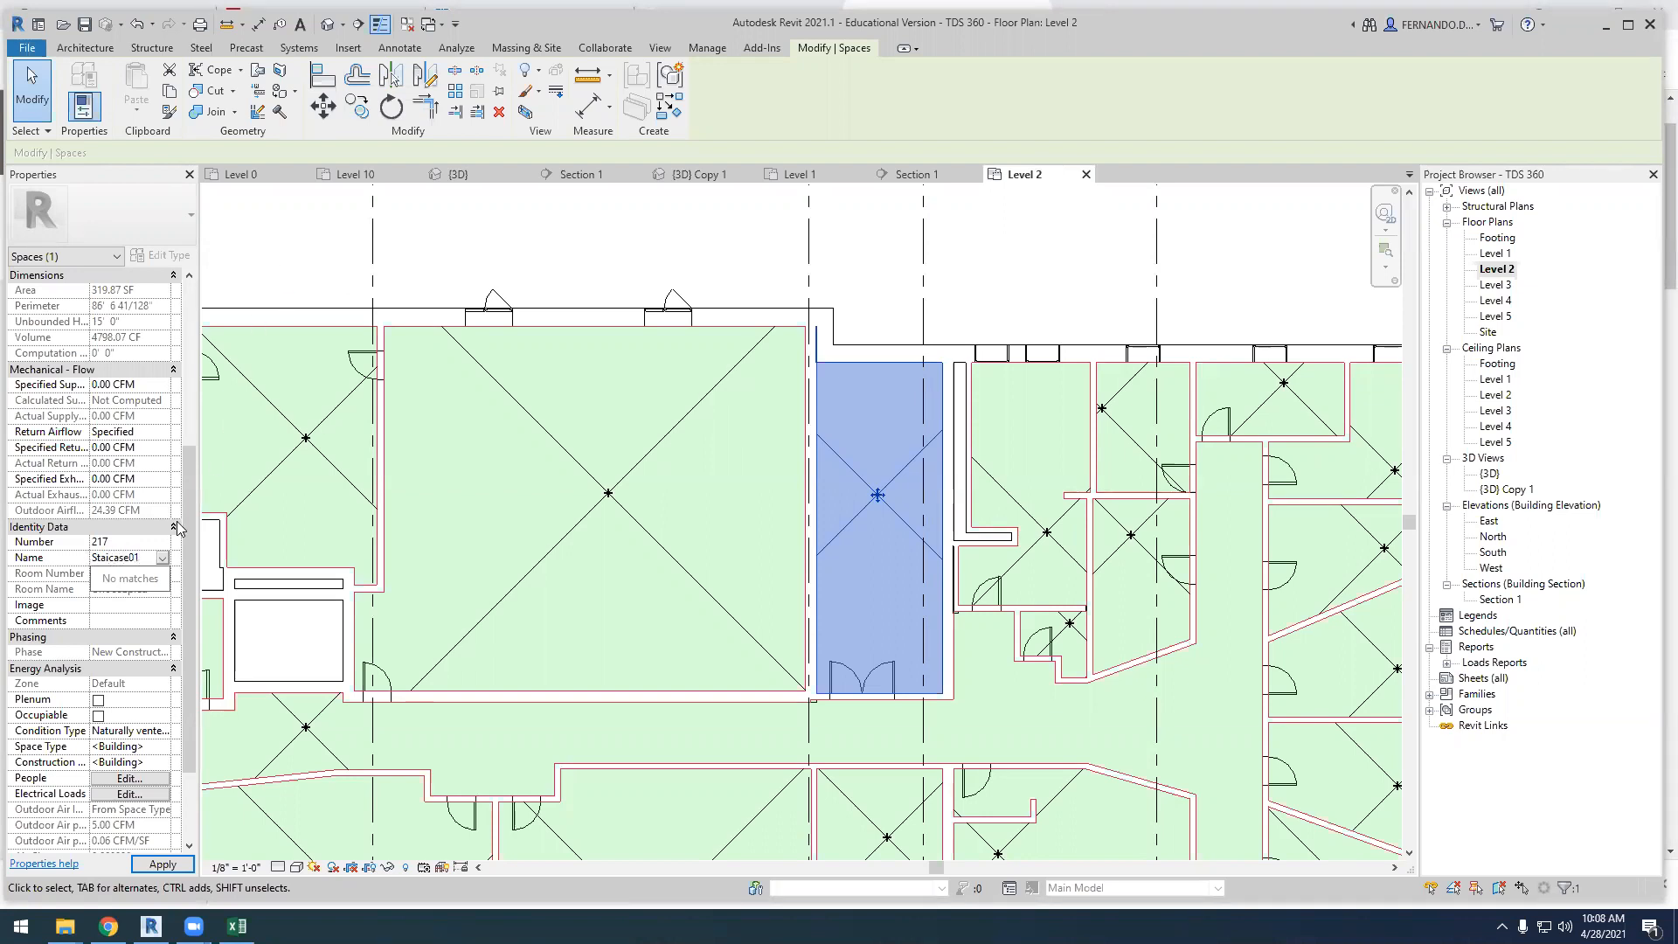
{"action": "left_click", "coordinate": [110, 554]}
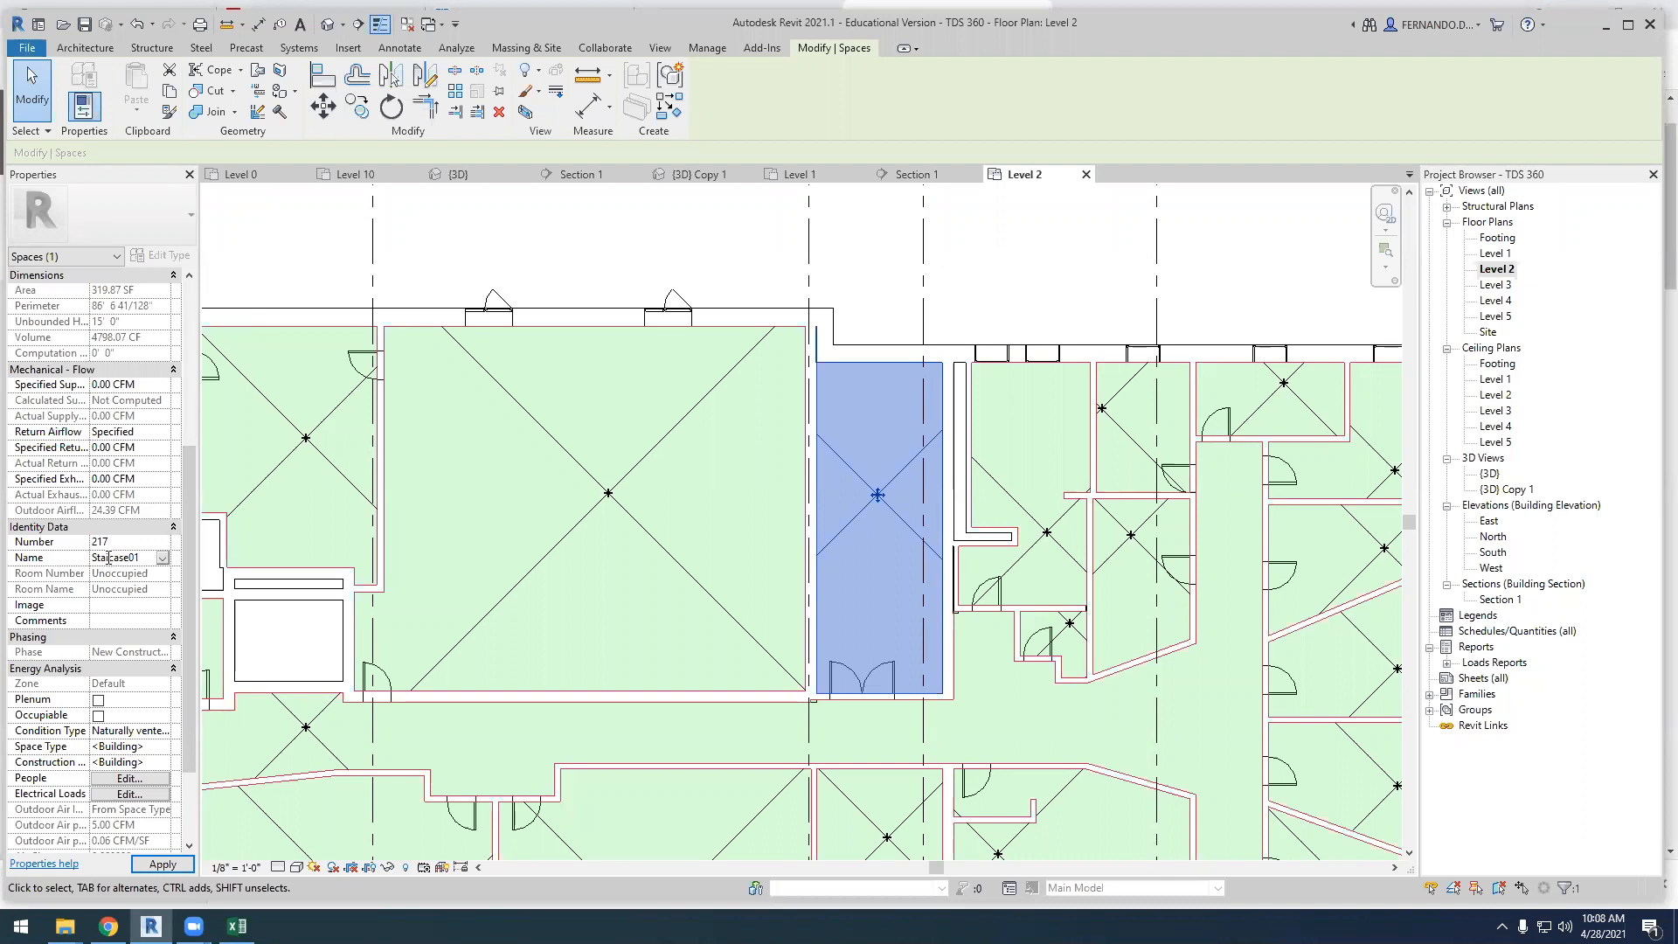
{"action": "type", "text": "r"}
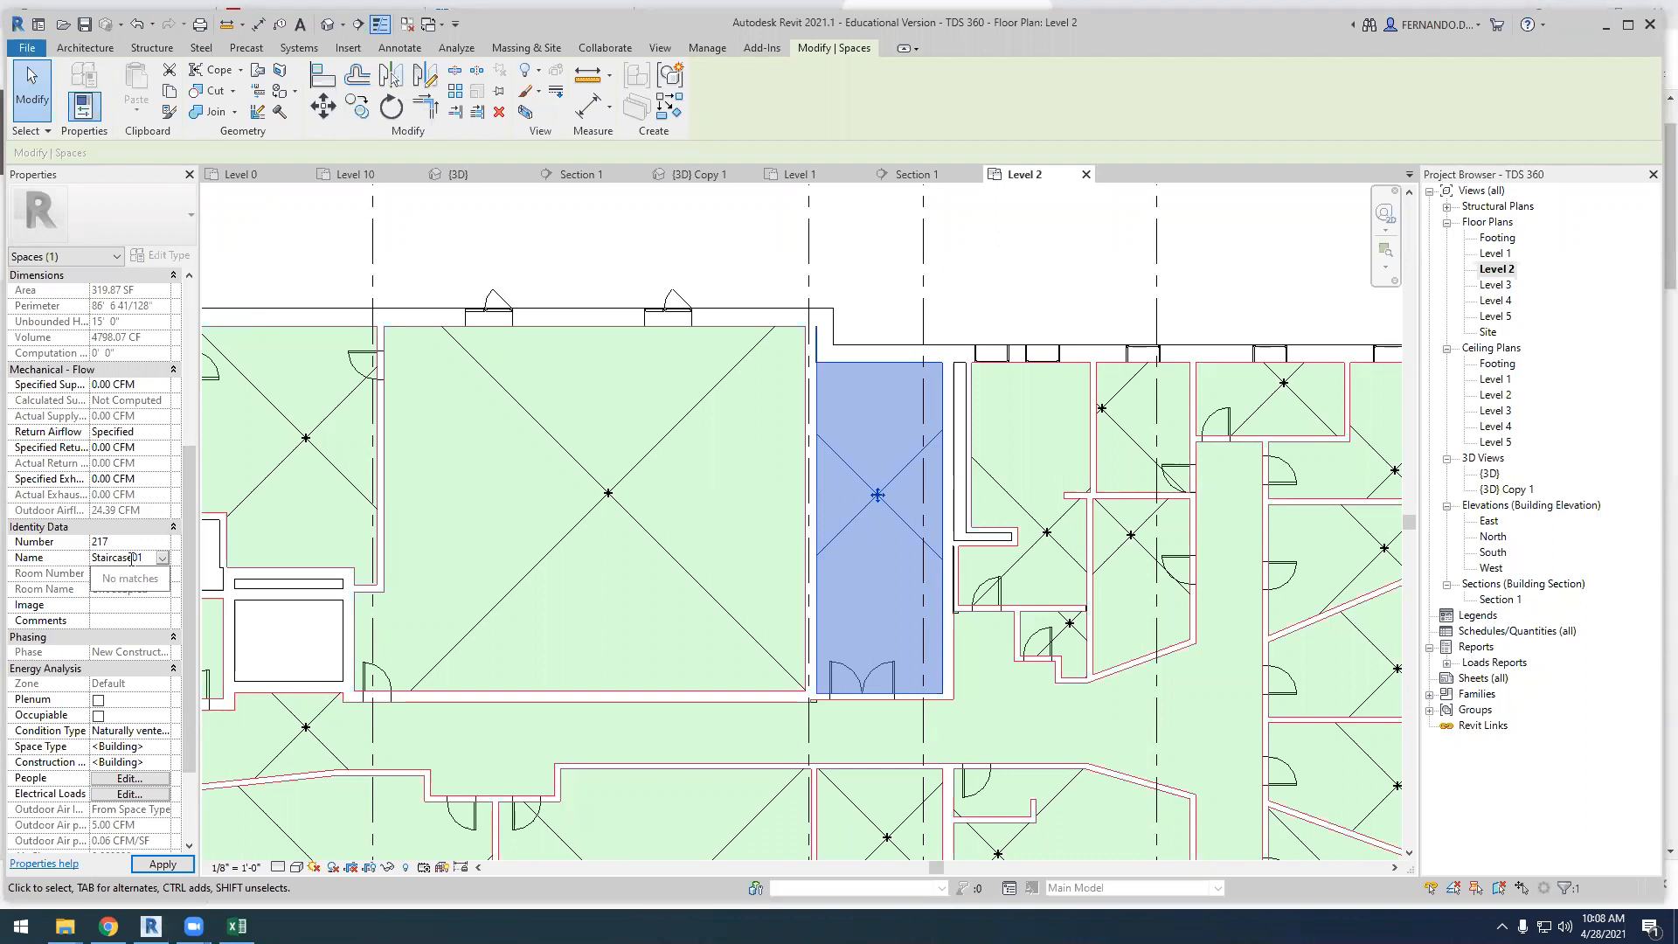
{"action": "key", "text": "Return"}
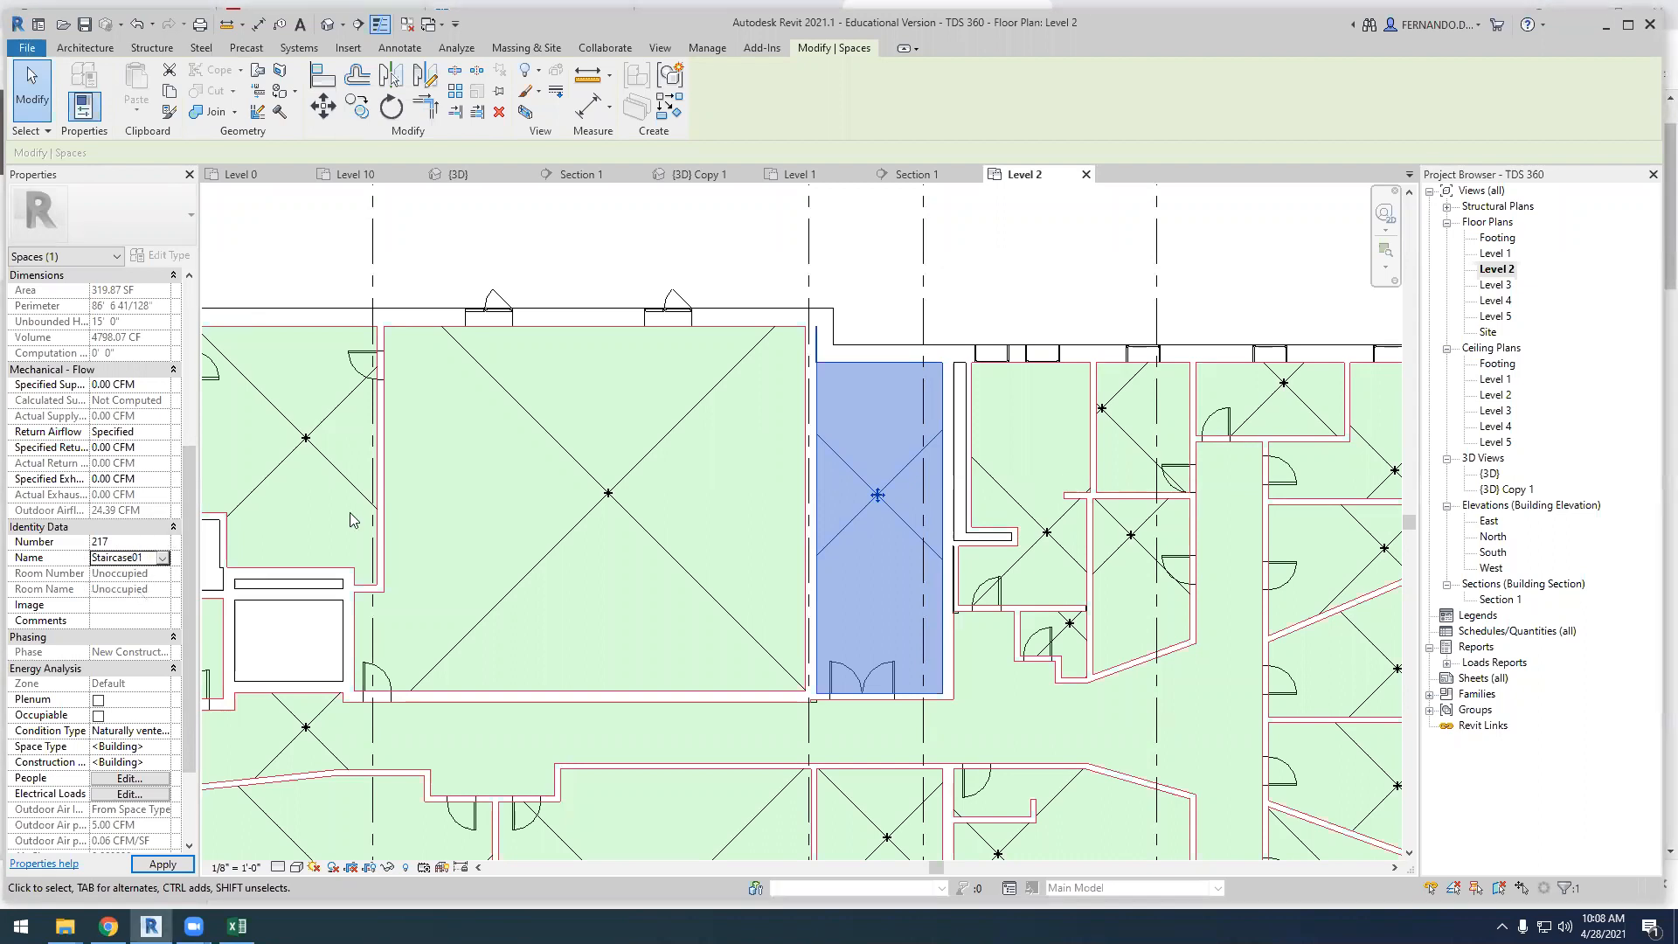
{"action": "left_click", "coordinate": [476, 252]}
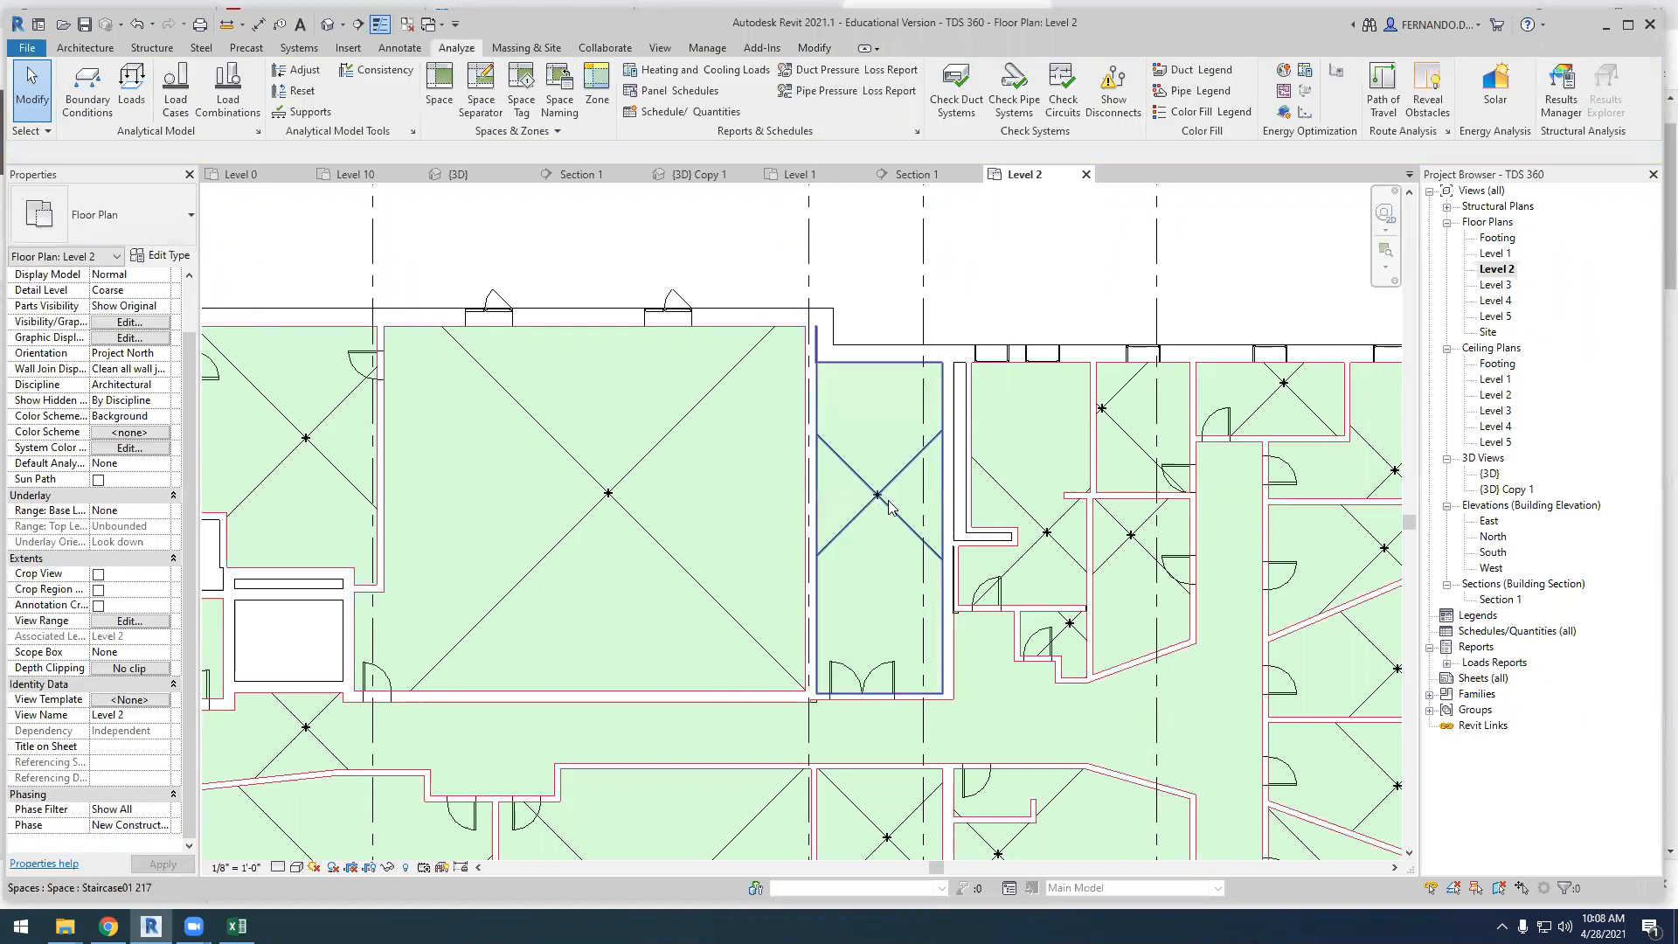
{"action": "left_click", "coordinate": [847, 605]}
{"action": "scroll", "coordinate": [102, 626], "scroll_direction": "down", "scroll_amount": 5}
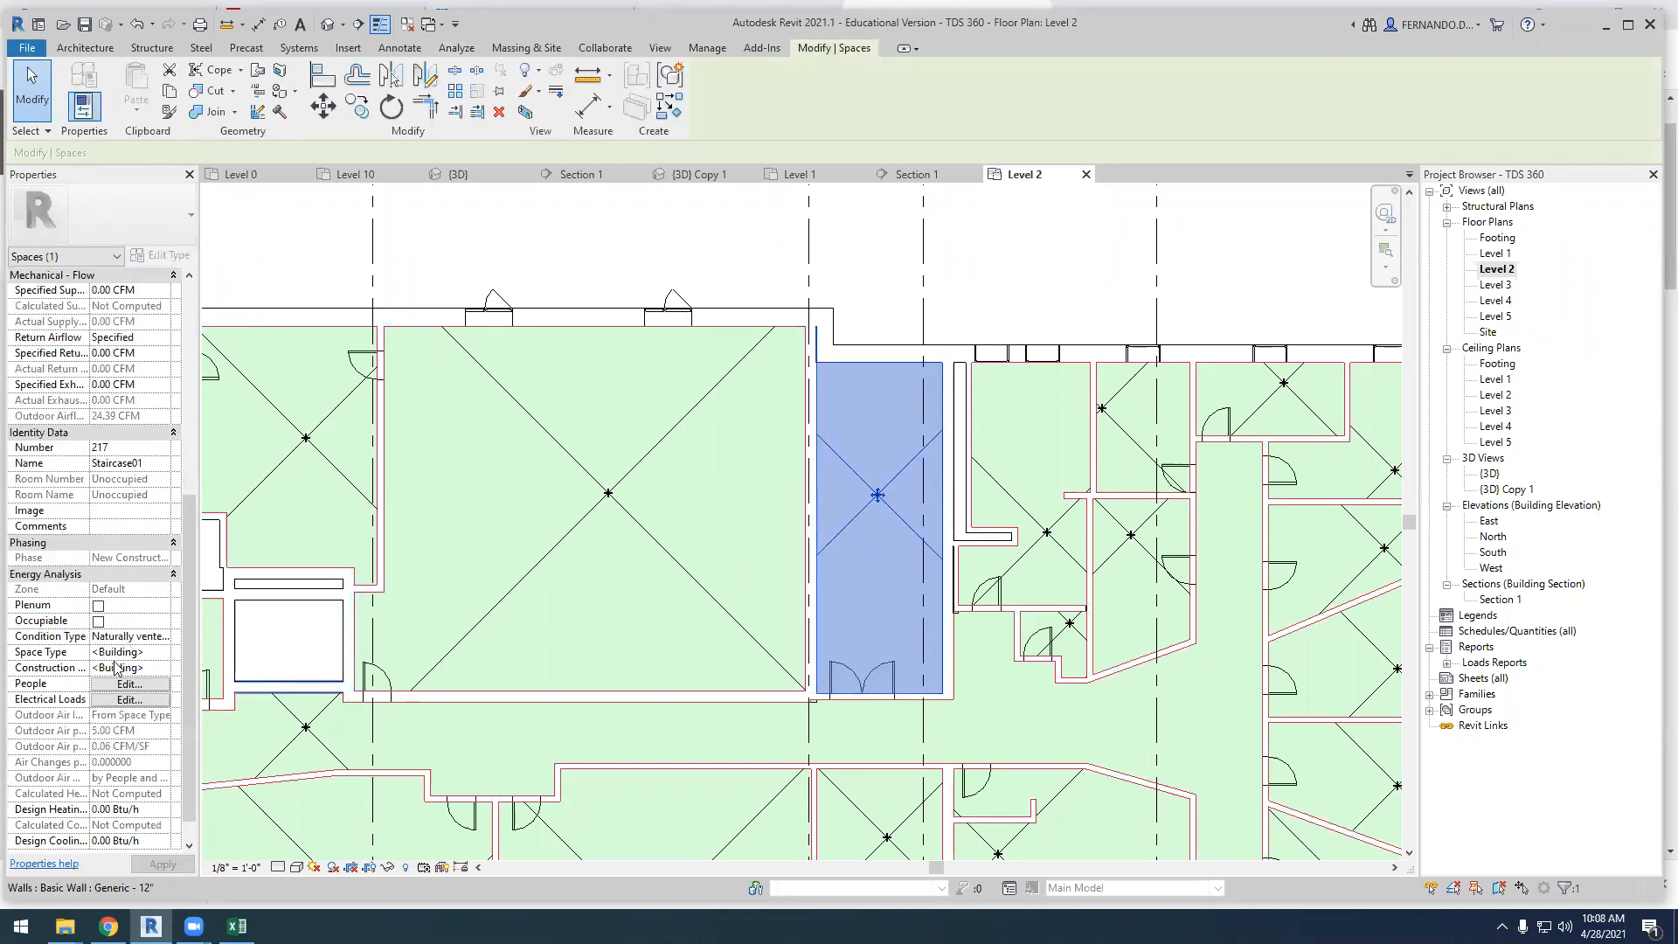
{"action": "scroll", "coordinate": [102, 627], "scroll_direction": "up", "scroll_amount": 1}
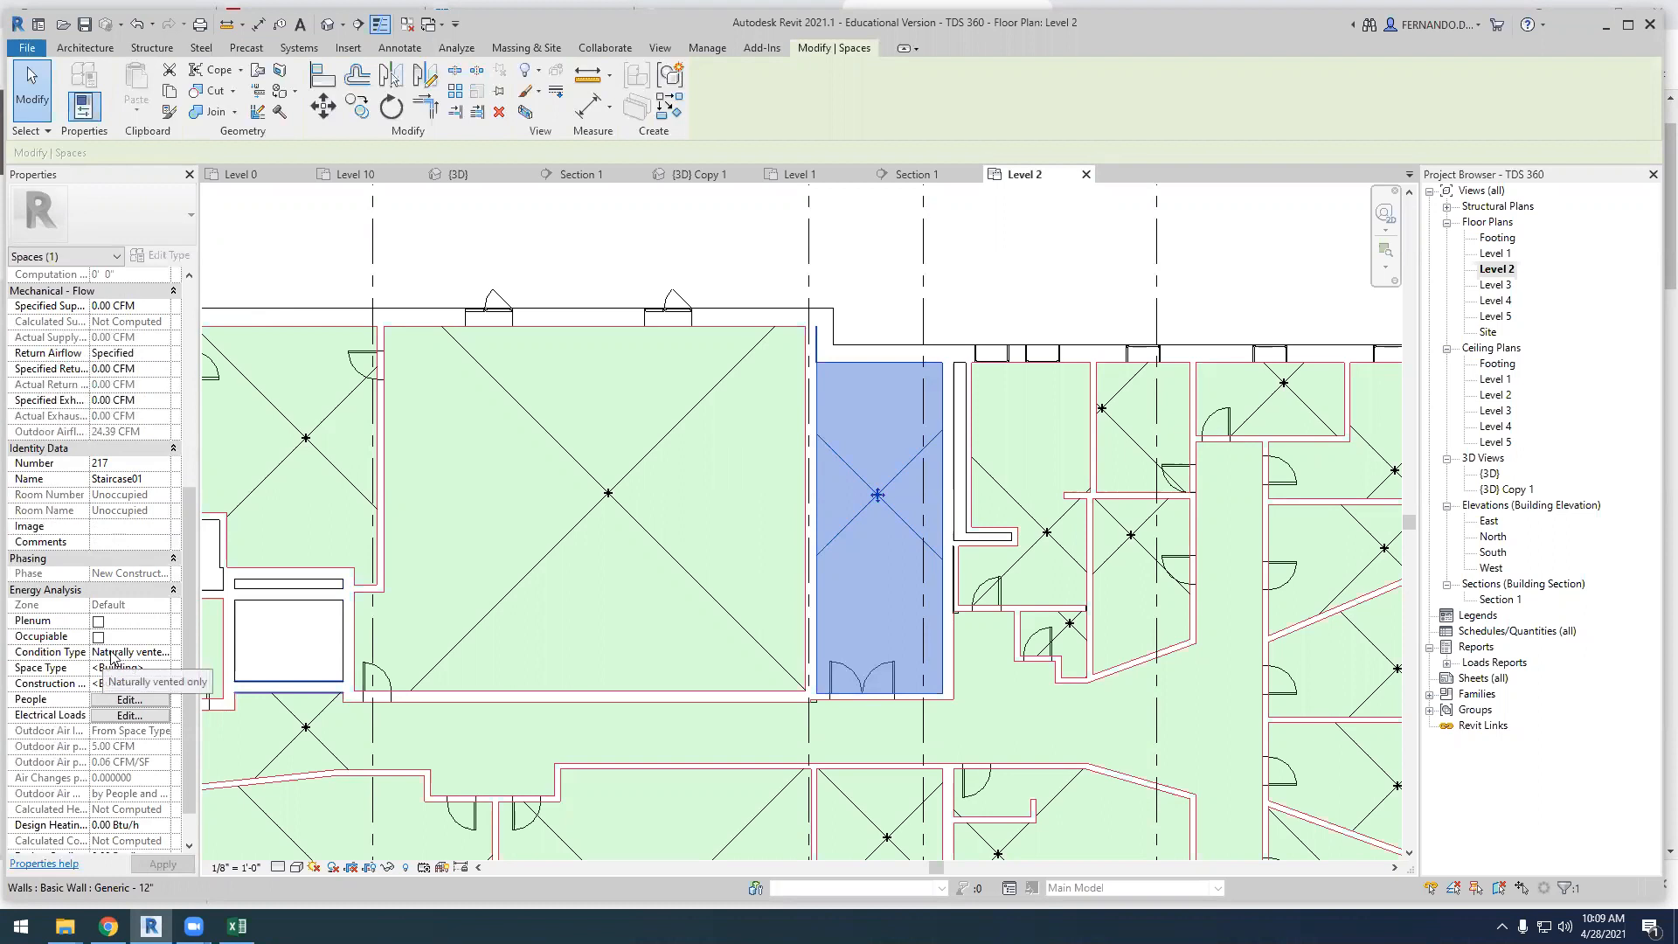
{"action": "left_click", "coordinate": [855, 281]}
Change the number of the large space between grids 2 and 4 to 201 STUDIO
{"action": "scroll", "coordinate": [885, 357], "scroll_direction": "down", "scroll_amount": 6}
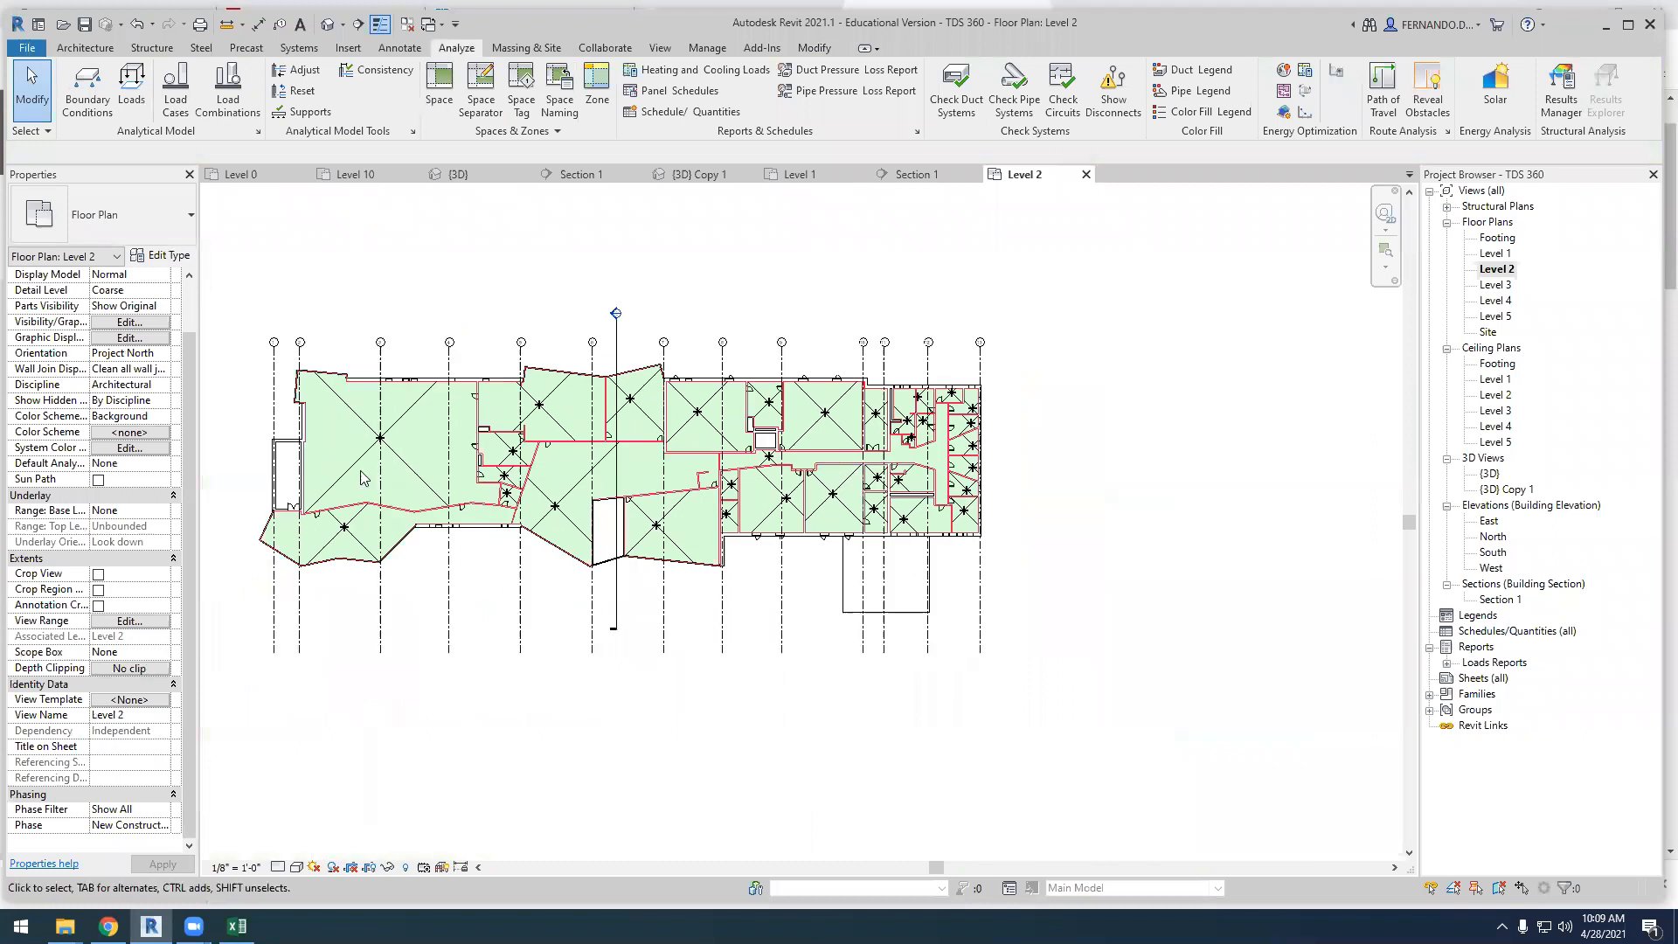
{"action": "scroll", "coordinate": [306, 444], "scroll_direction": "up", "scroll_amount": 3}
{"action": "left_click", "coordinate": [565, 512]}
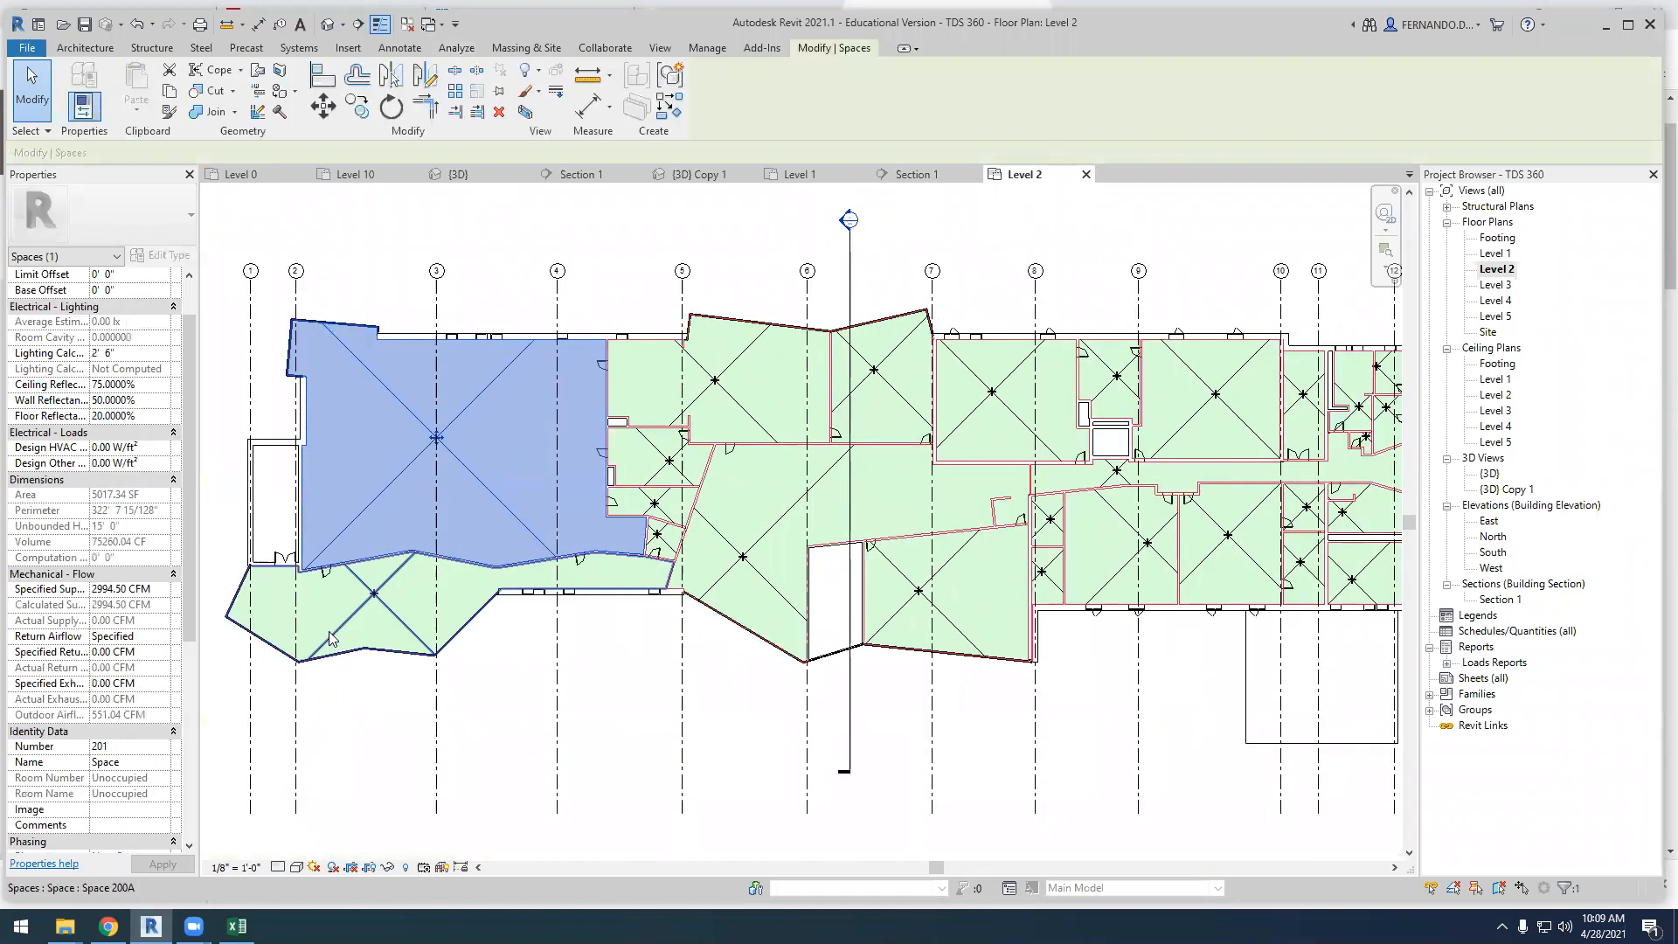
{"action": "scroll", "coordinate": [126, 619], "scroll_direction": "down", "scroll_amount": 3}
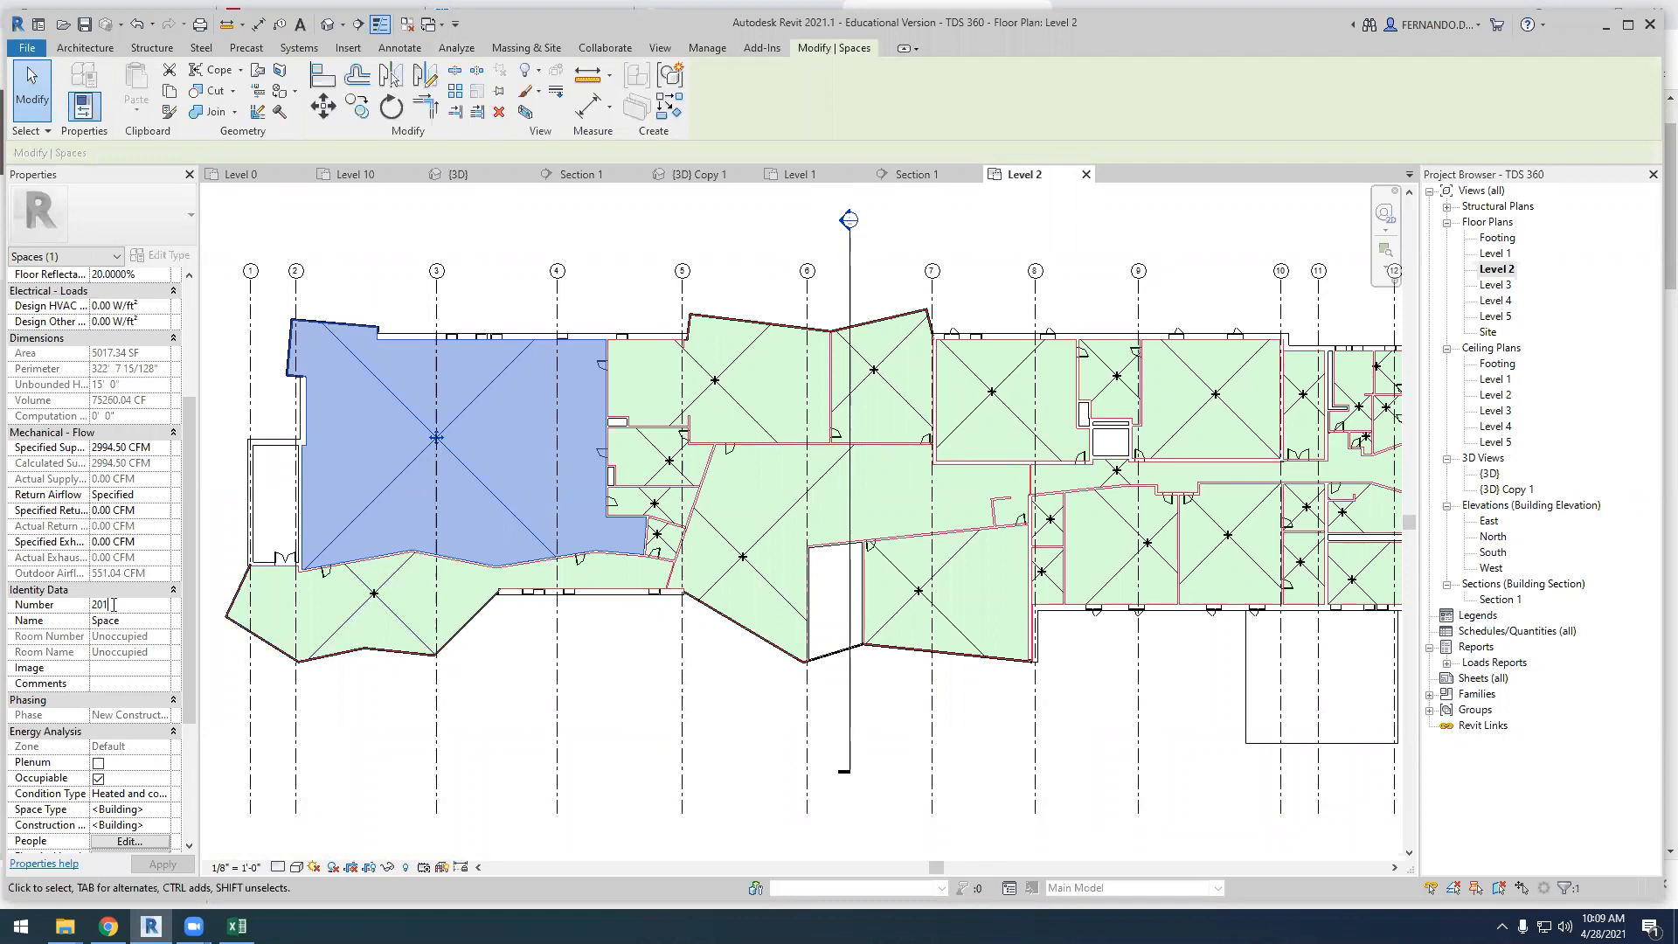
{"action": "type", "text": "STUDIO"}
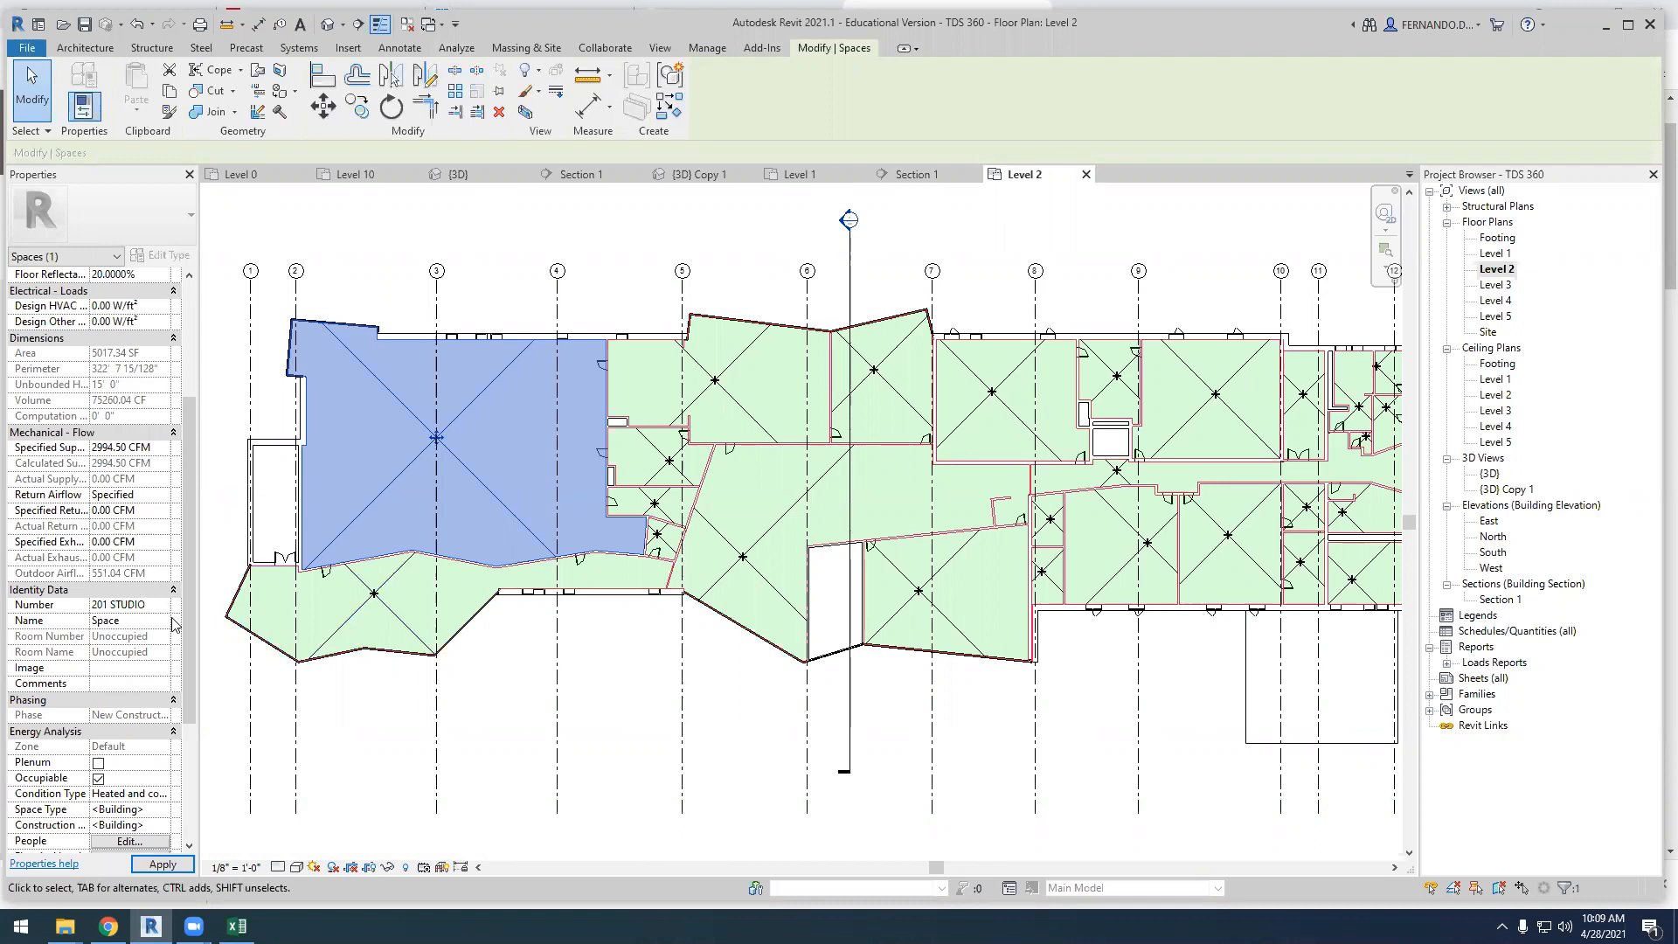
{"action": "left_click", "coordinate": [431, 704]}
Change the number of the angular space below the studio to 200A CRIT SPACE
{"action": "left_click", "coordinate": [396, 623]}
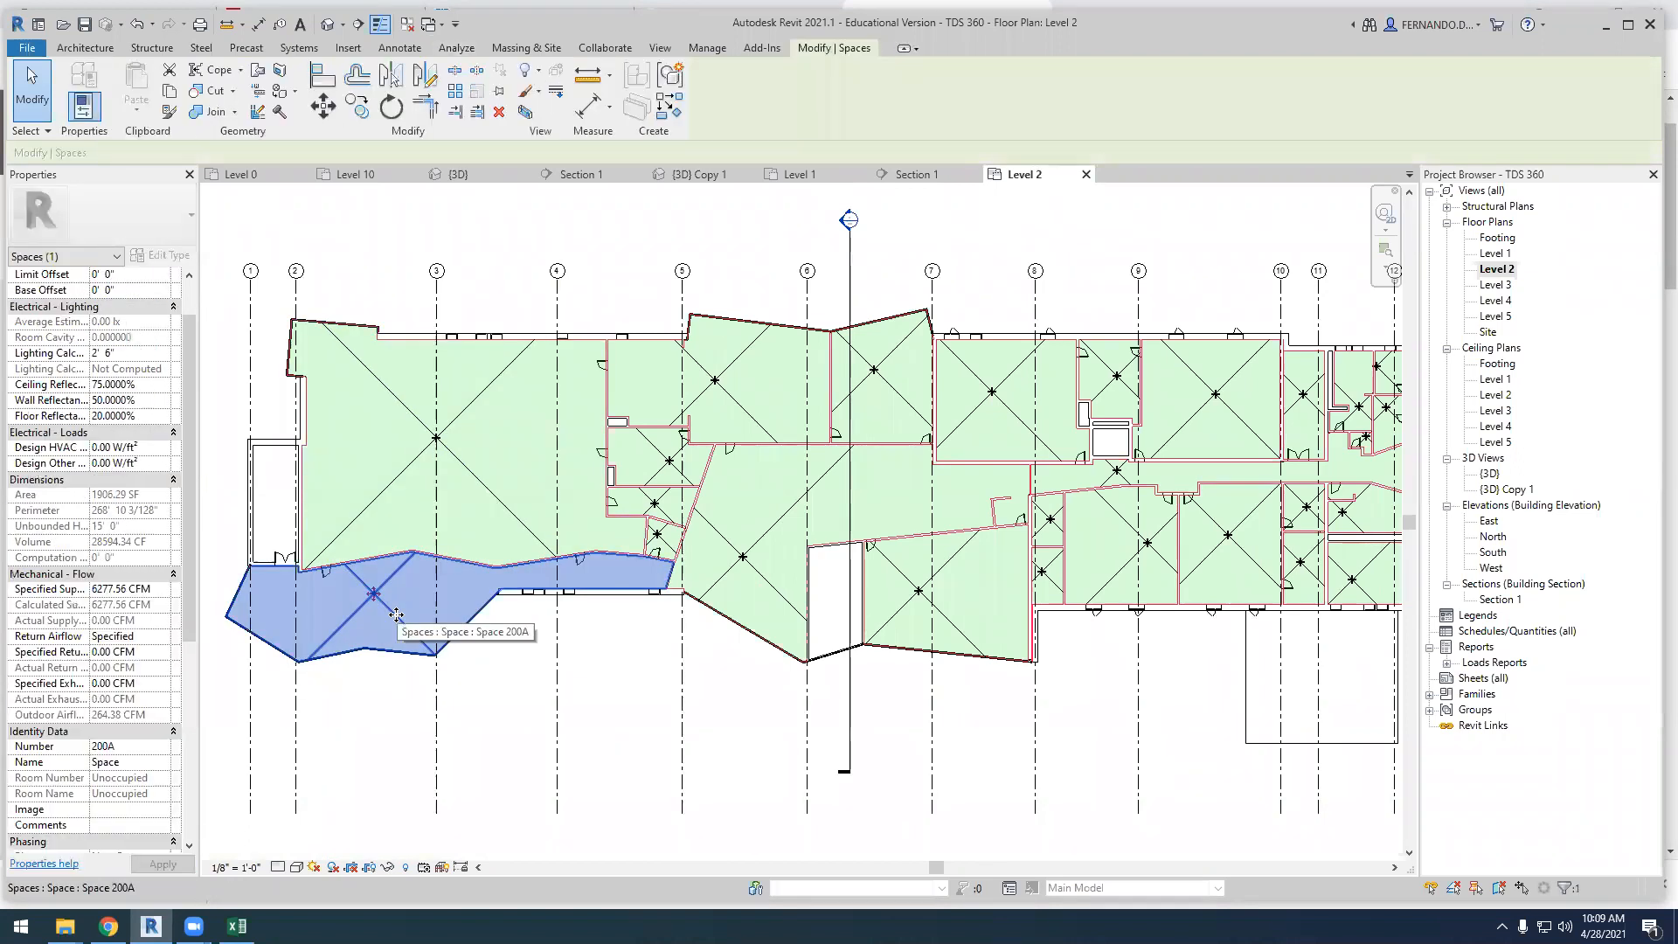
{"action": "scroll", "coordinate": [112, 733], "scroll_direction": "down", "scroll_amount": 1}
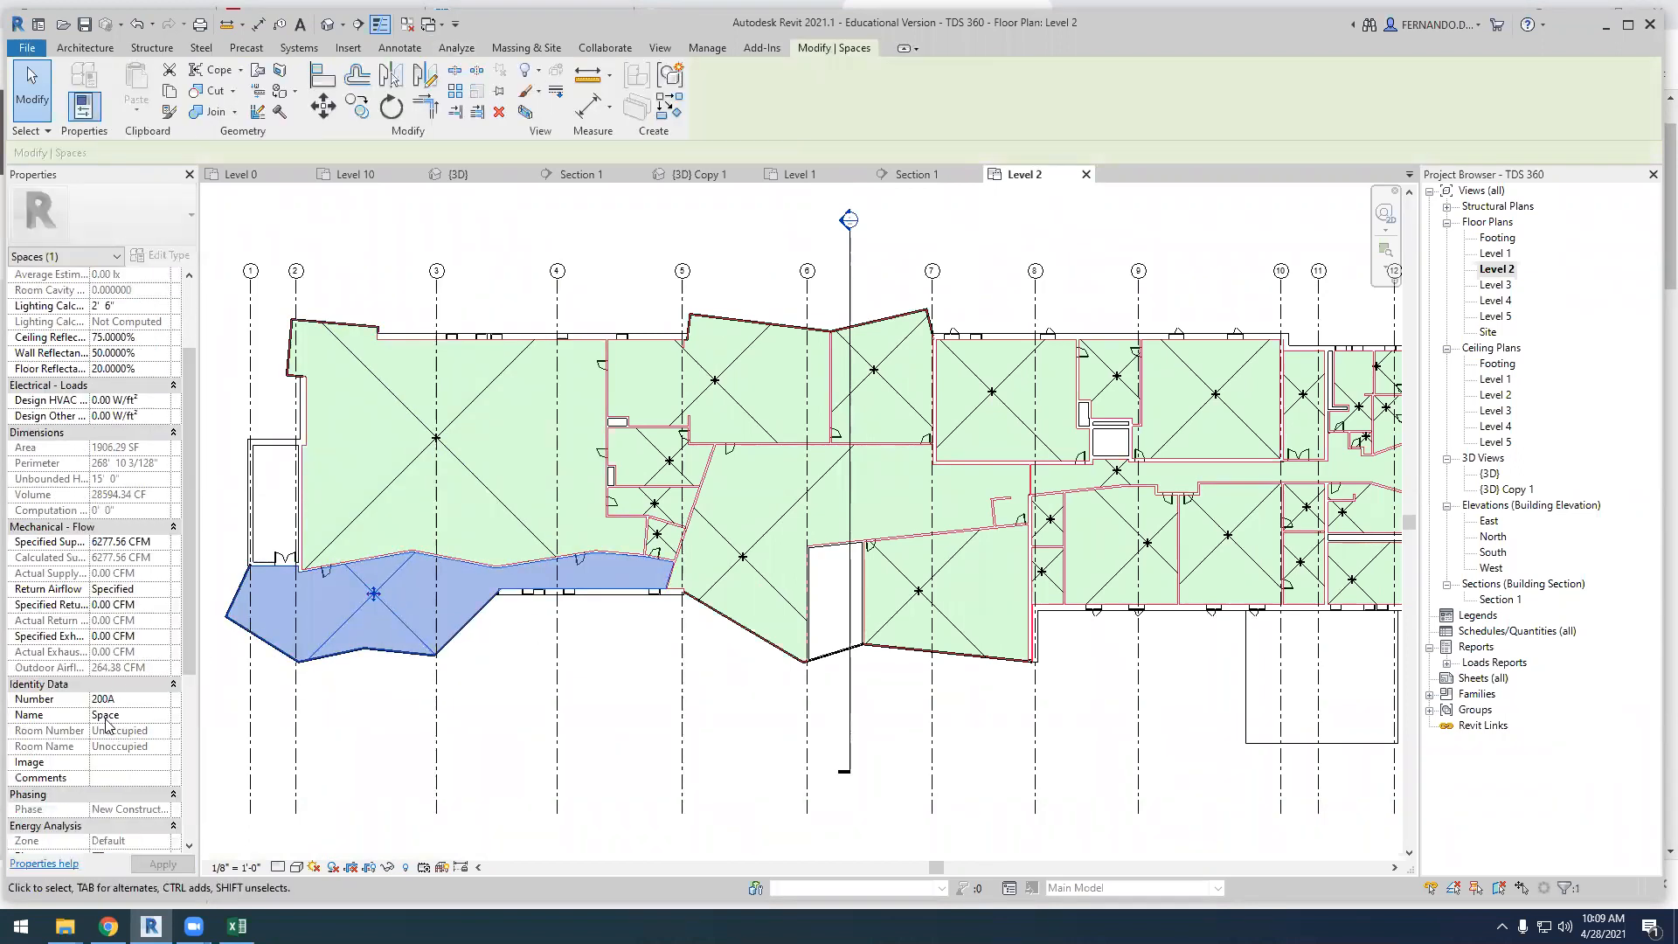
{"action": "left_click", "coordinate": [131, 699]}
{"action": "left_click", "coordinate": [129, 699]}
{"action": "type", "text": "CRIT SPACE"}
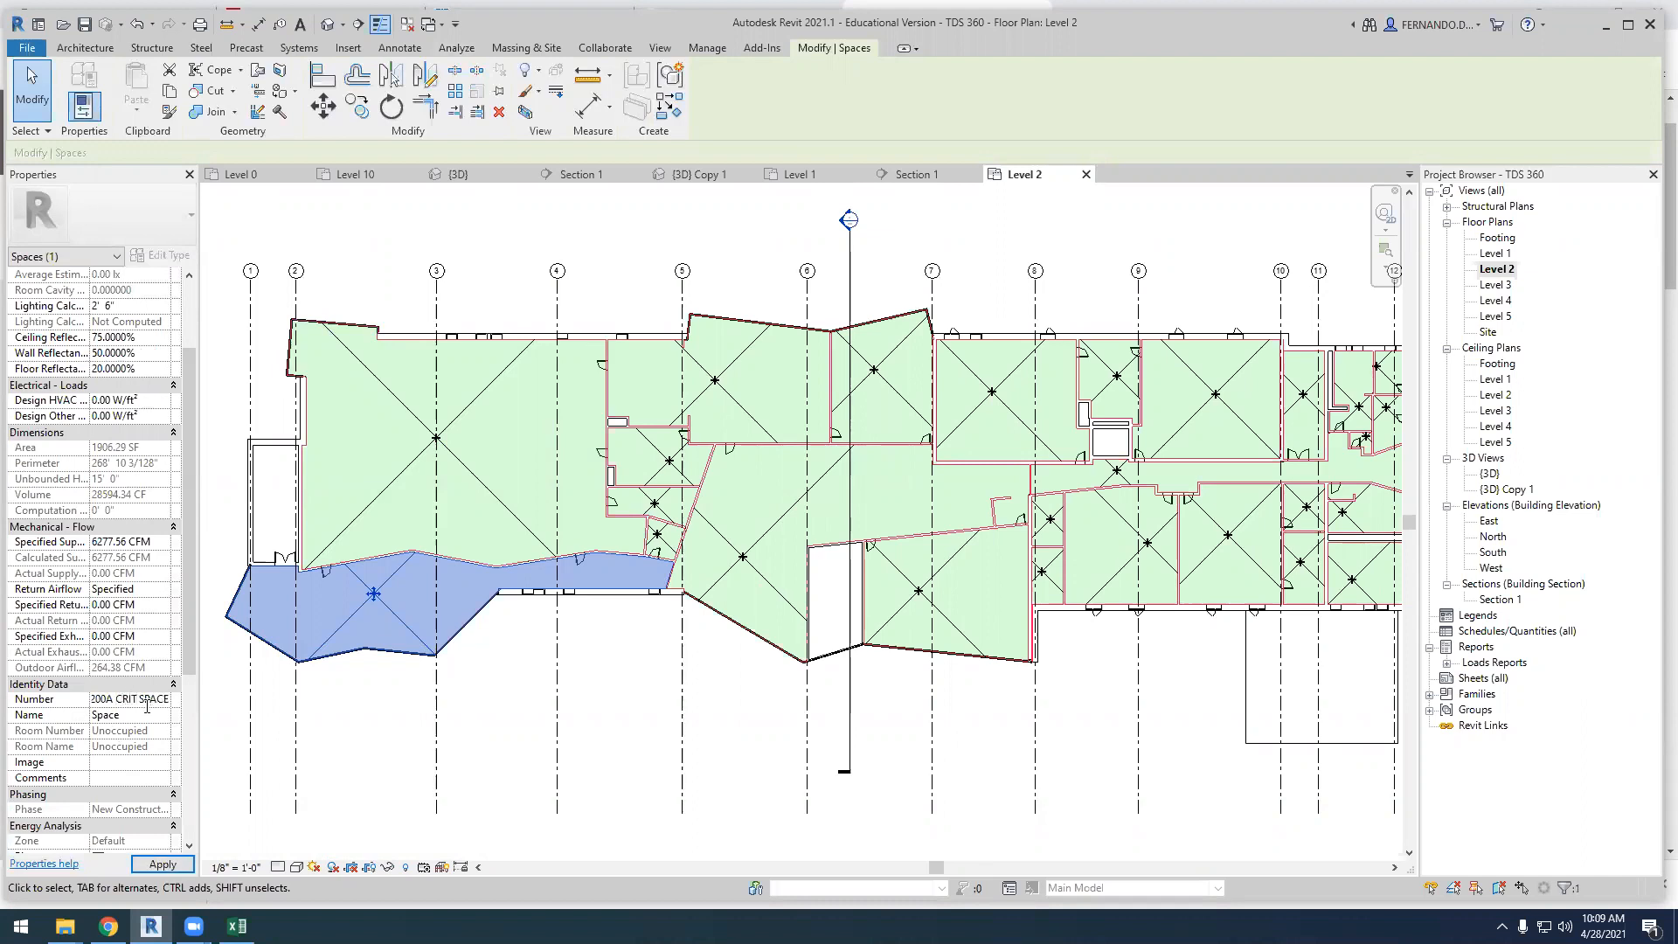
{"action": "left_click", "coordinate": [585, 752]}
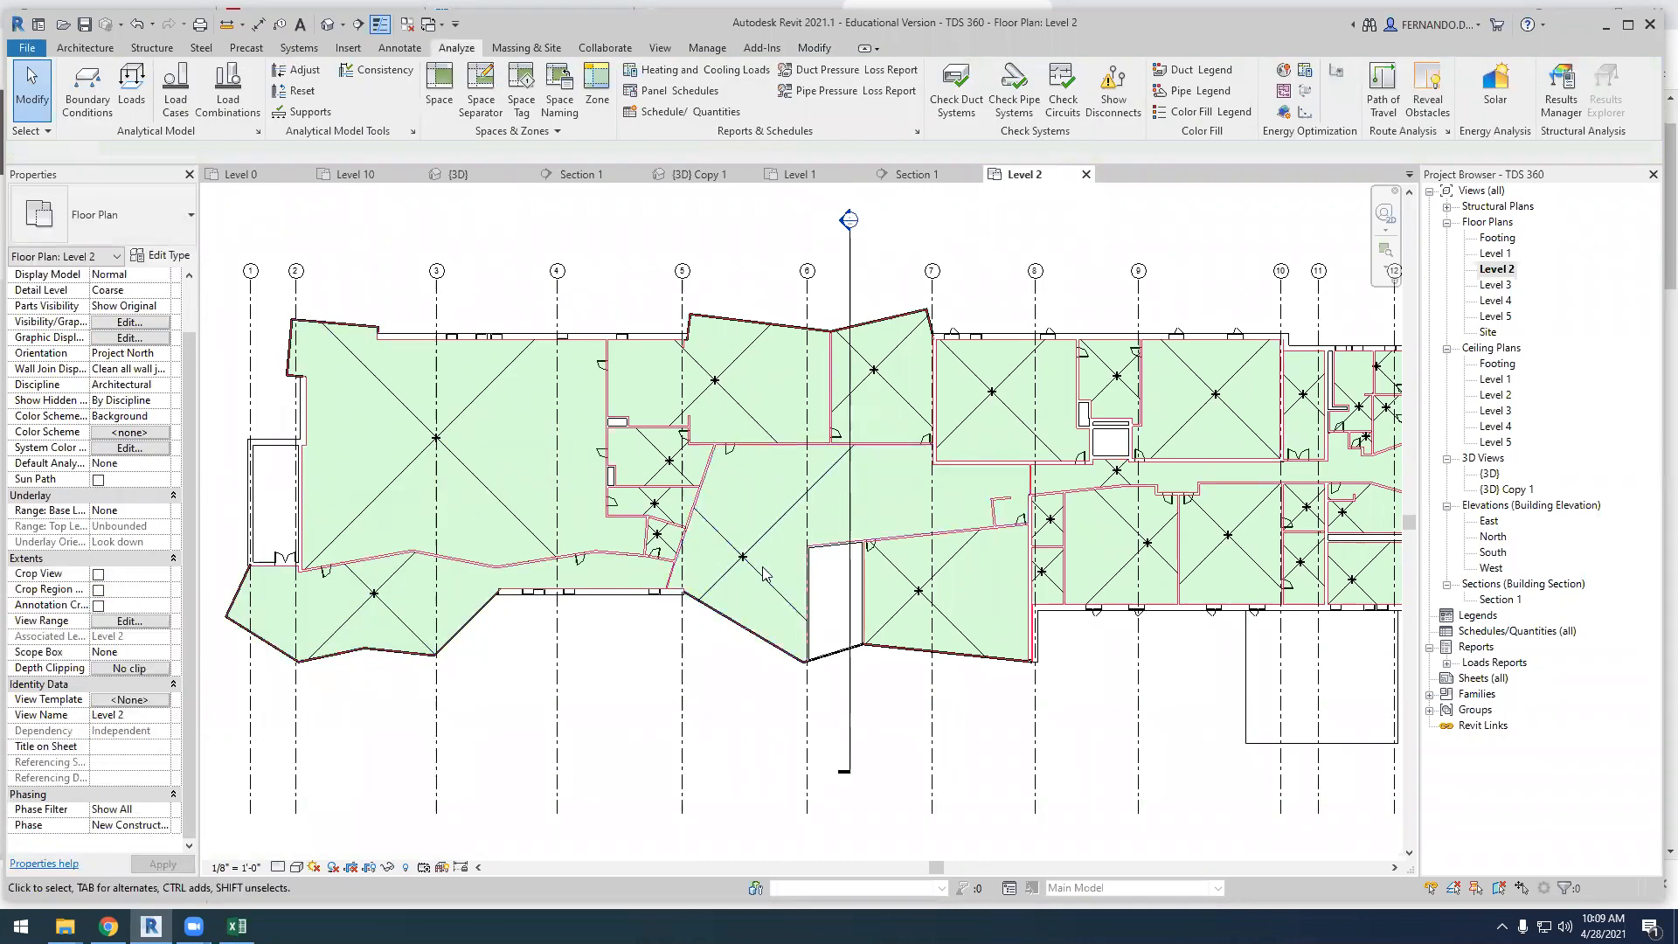
Change the number of the upper space around grid 5 to 203 CLASSROOM
{"action": "left_click", "coordinate": [660, 439]}
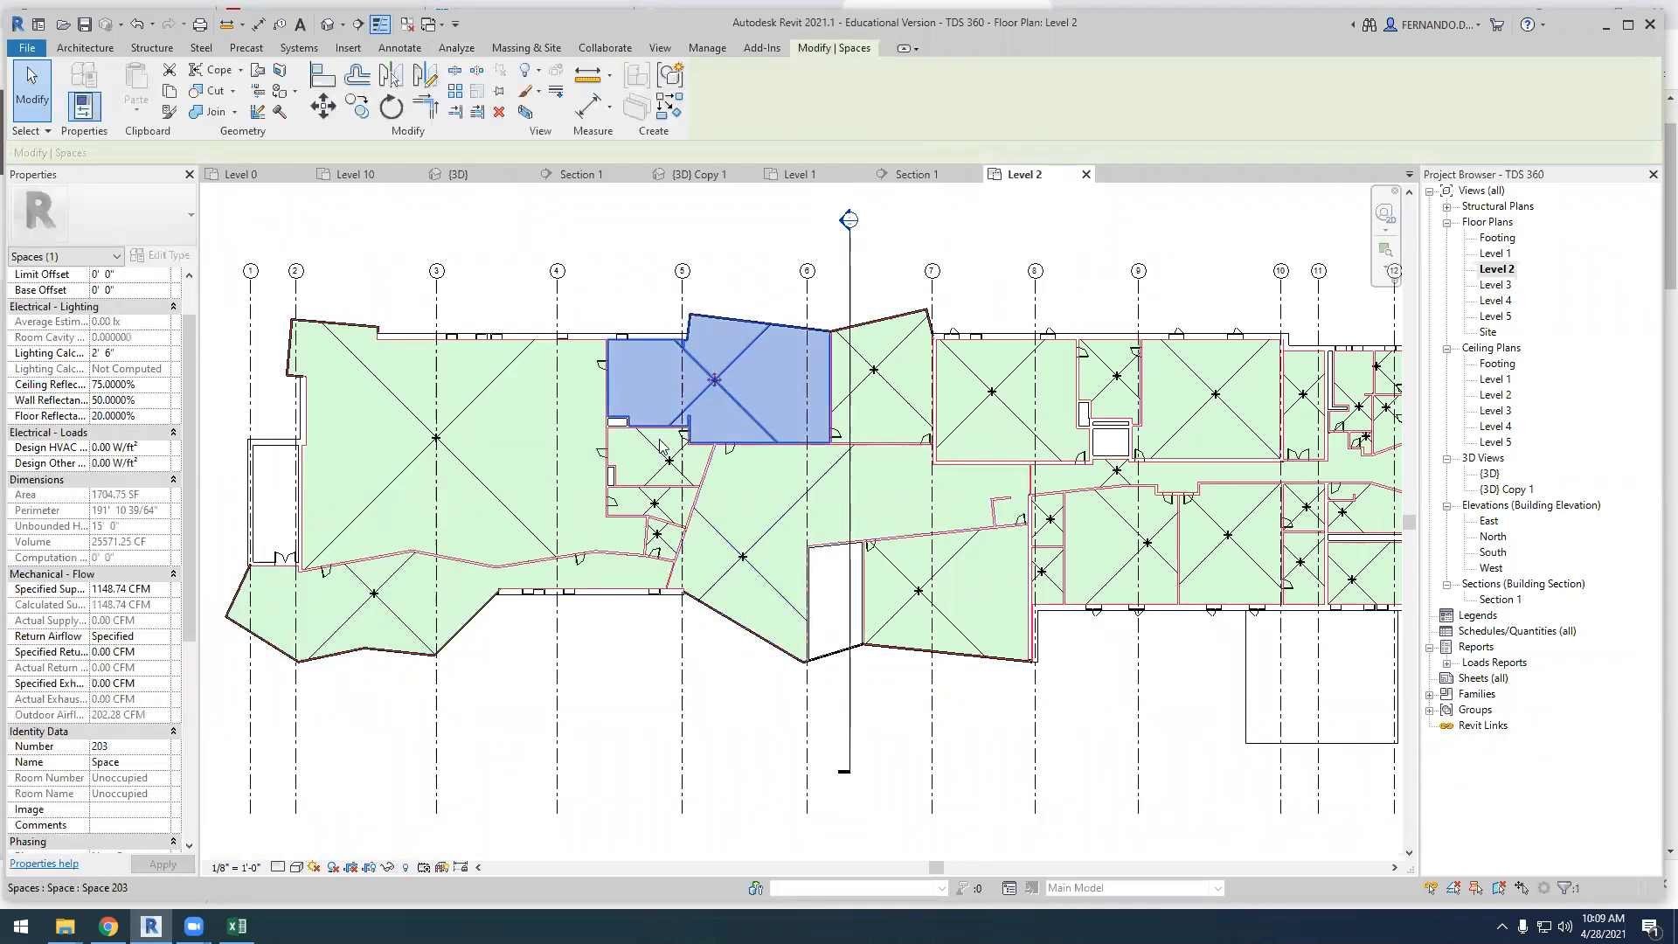
{"action": "left_click", "coordinate": [120, 747]}
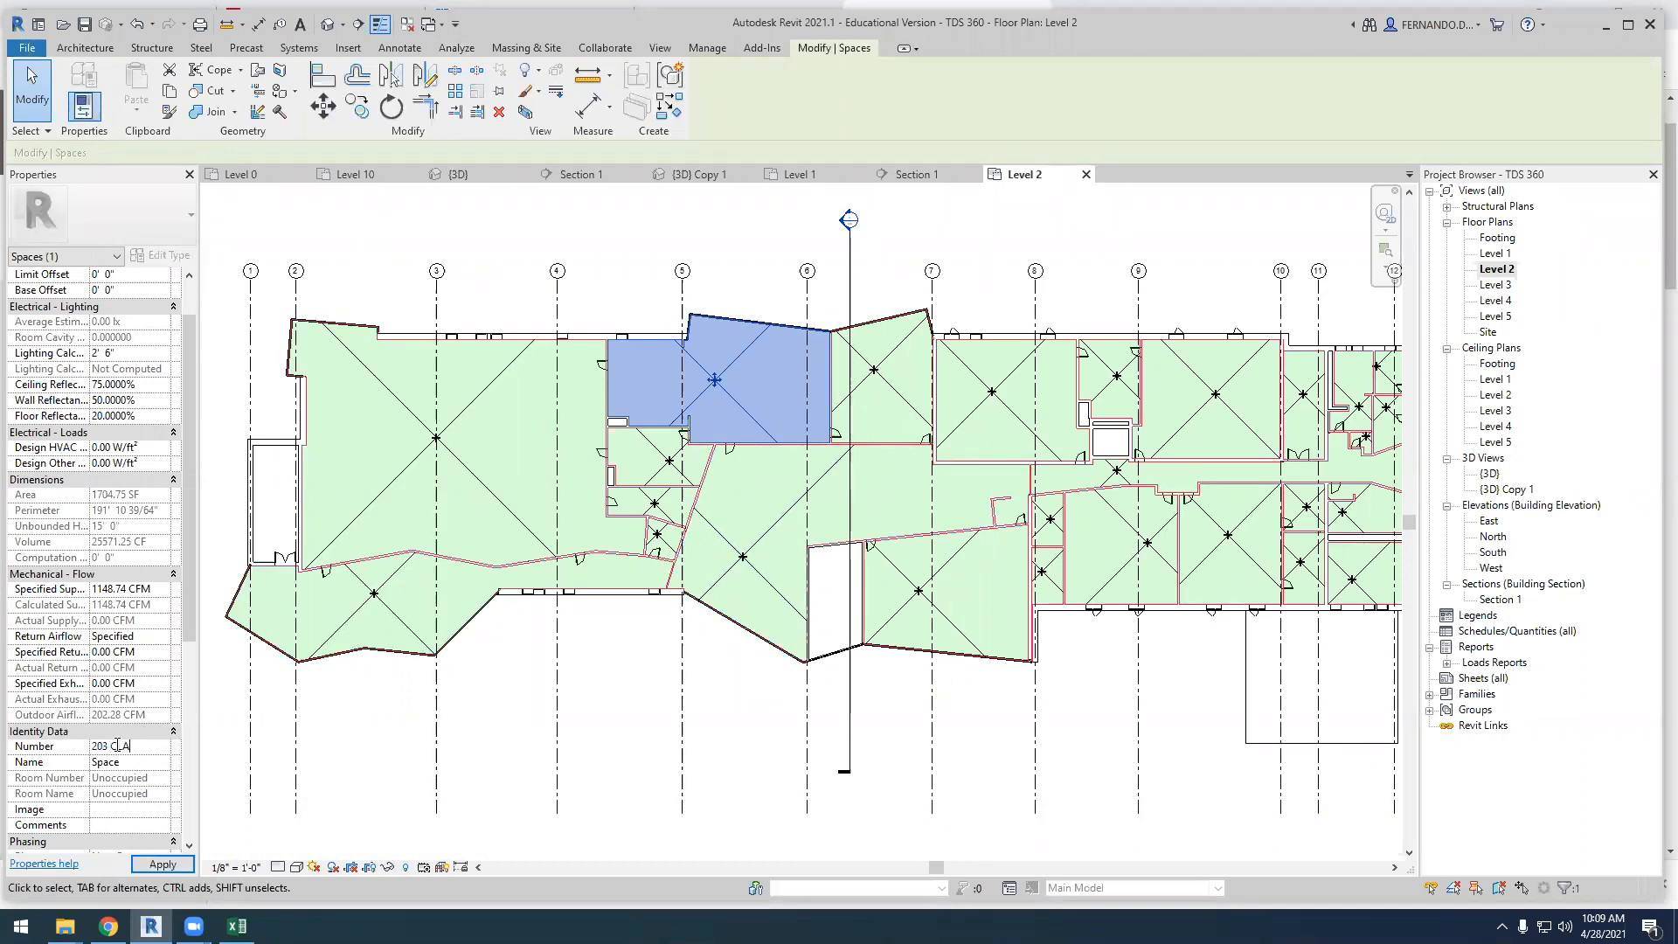
{"action": "type", "text": "CLASSROOM"}
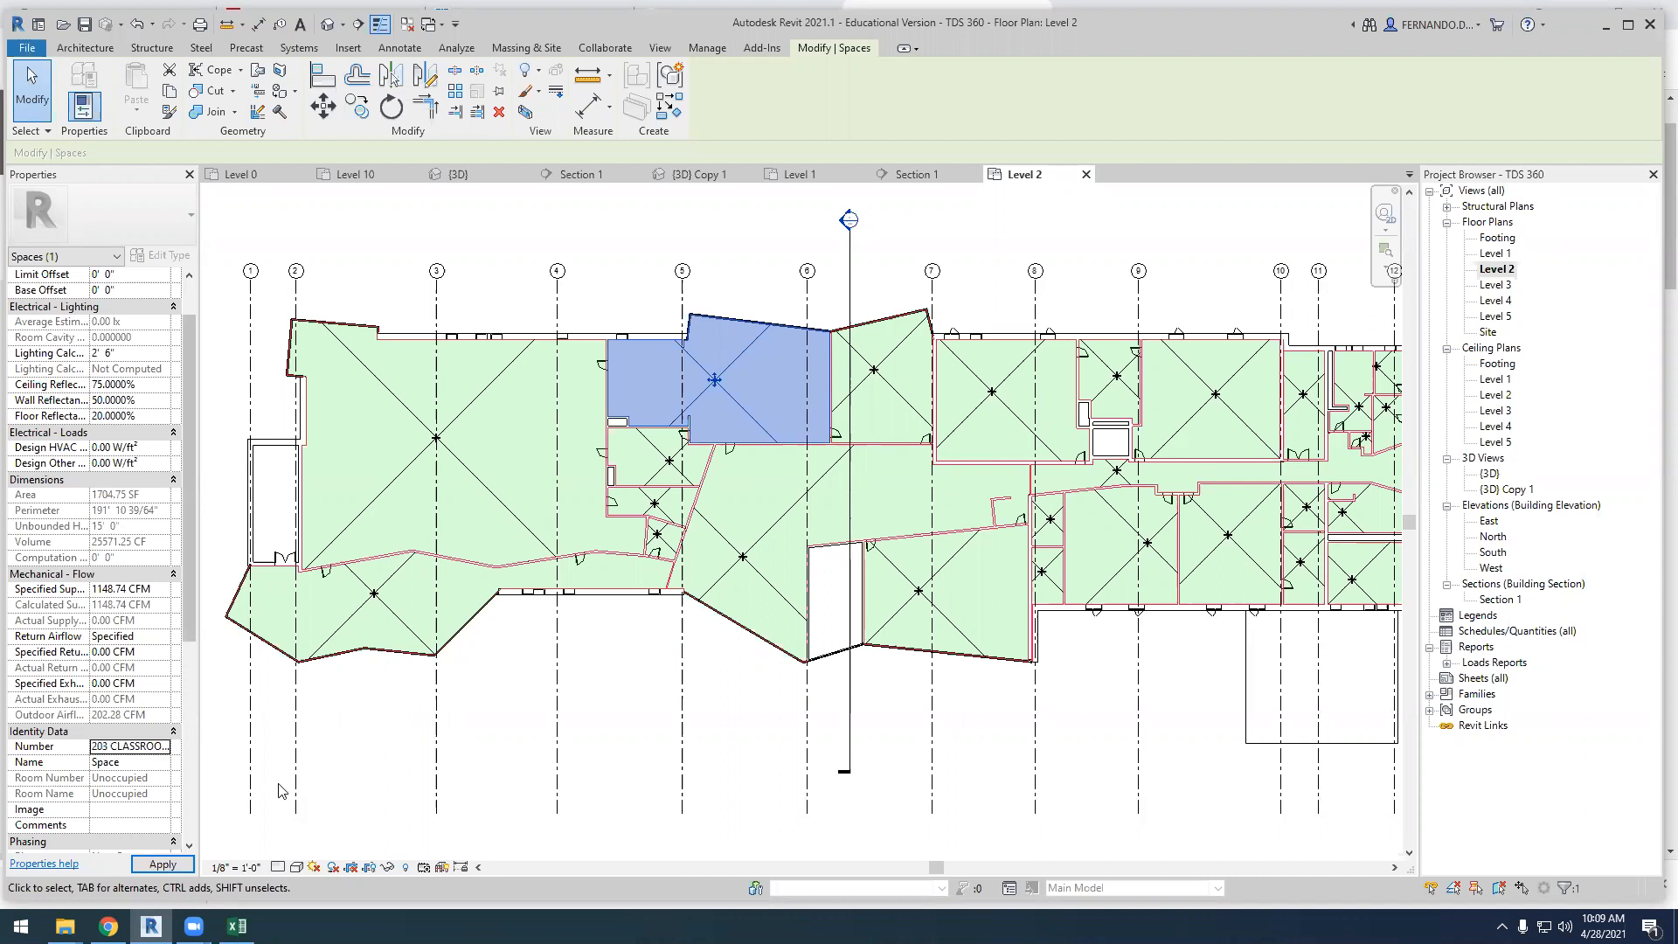
{"action": "left_click", "coordinate": [608, 726]}
Change the number of the upper space between grids 6 and 7 to 207 CAD LAB
{"action": "left_click", "coordinate": [890, 391]}
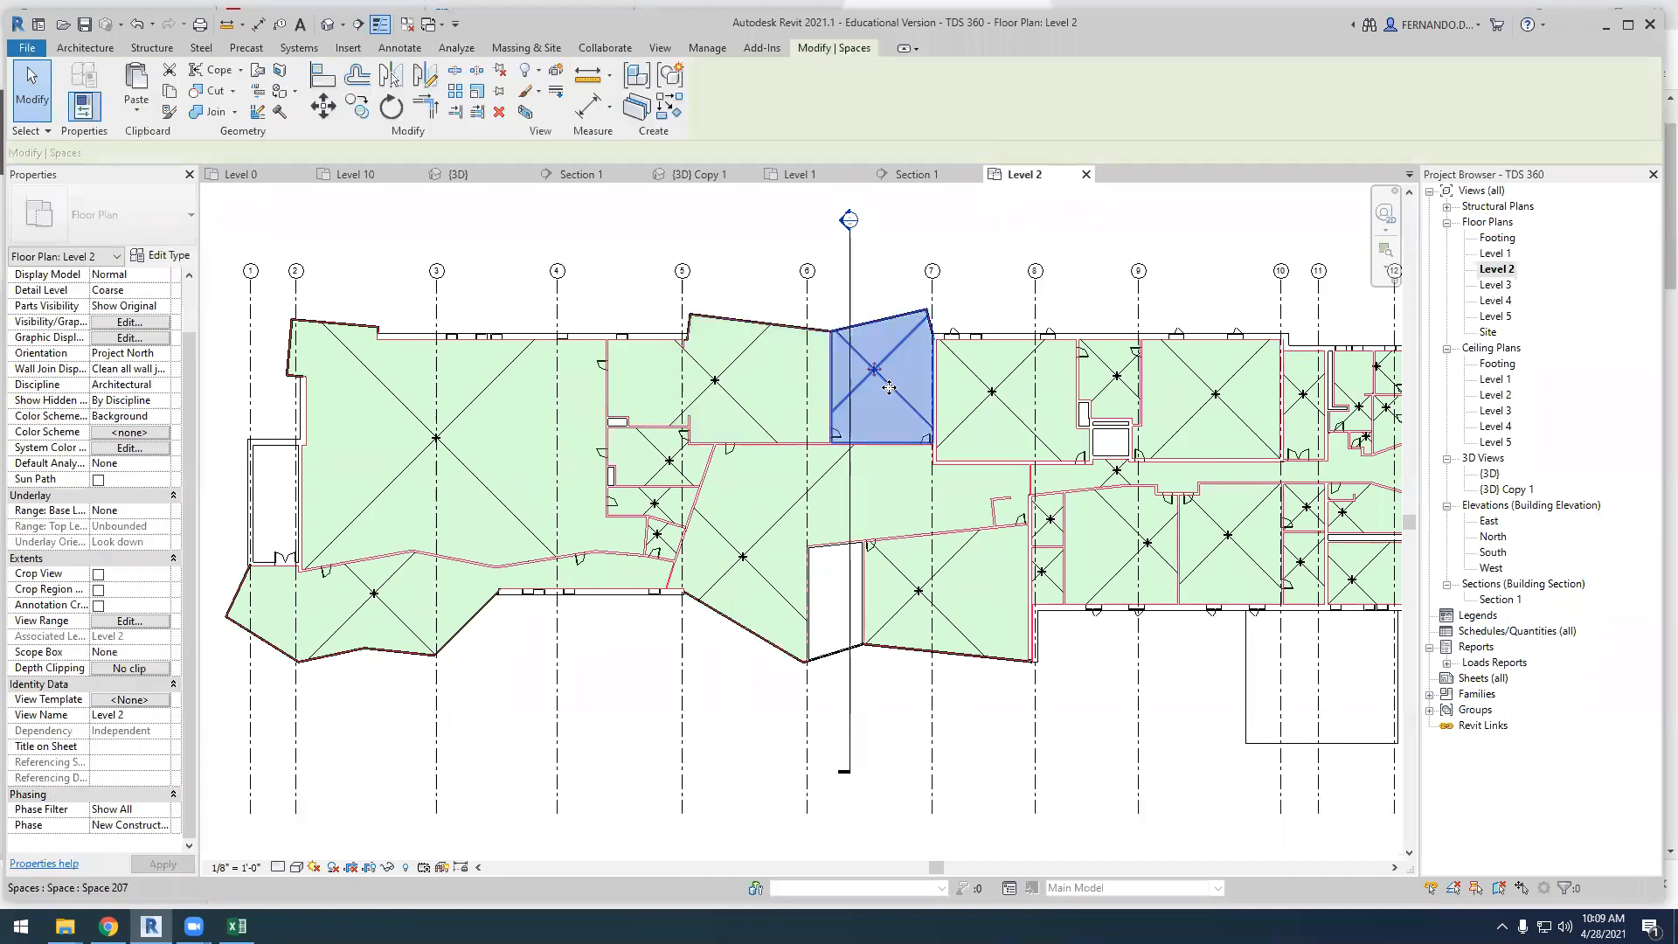
{"action": "left_click", "coordinate": [124, 745]}
{"action": "type", "text": "CAD LAB"}
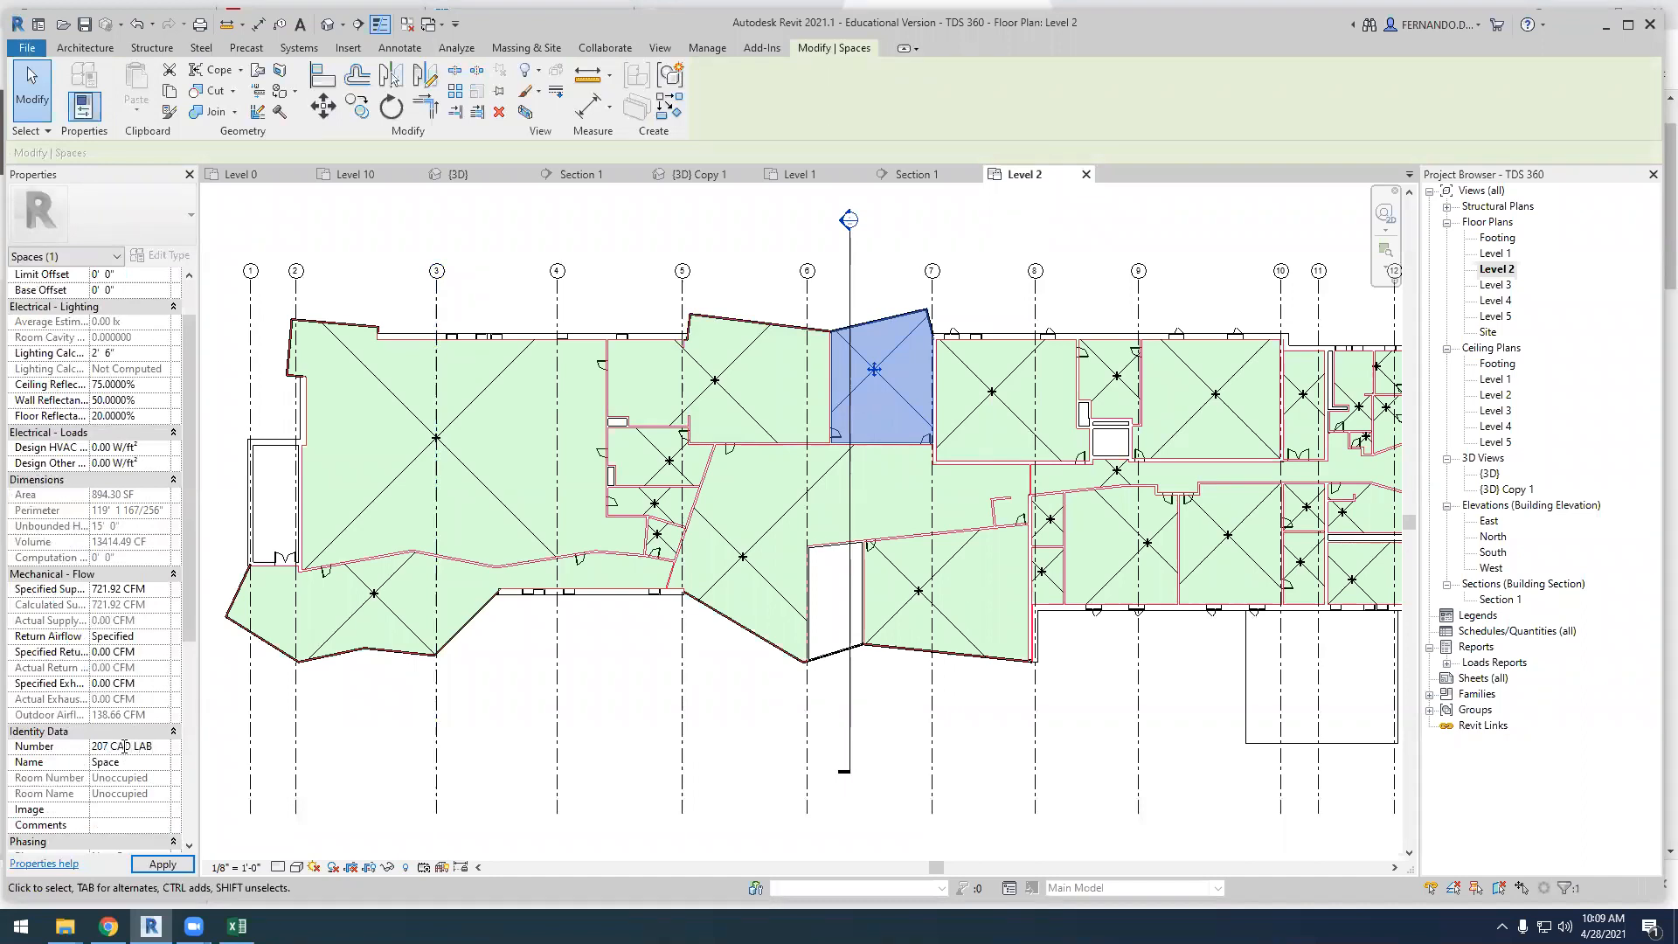
{"action": "left_click", "coordinate": [437, 750]}
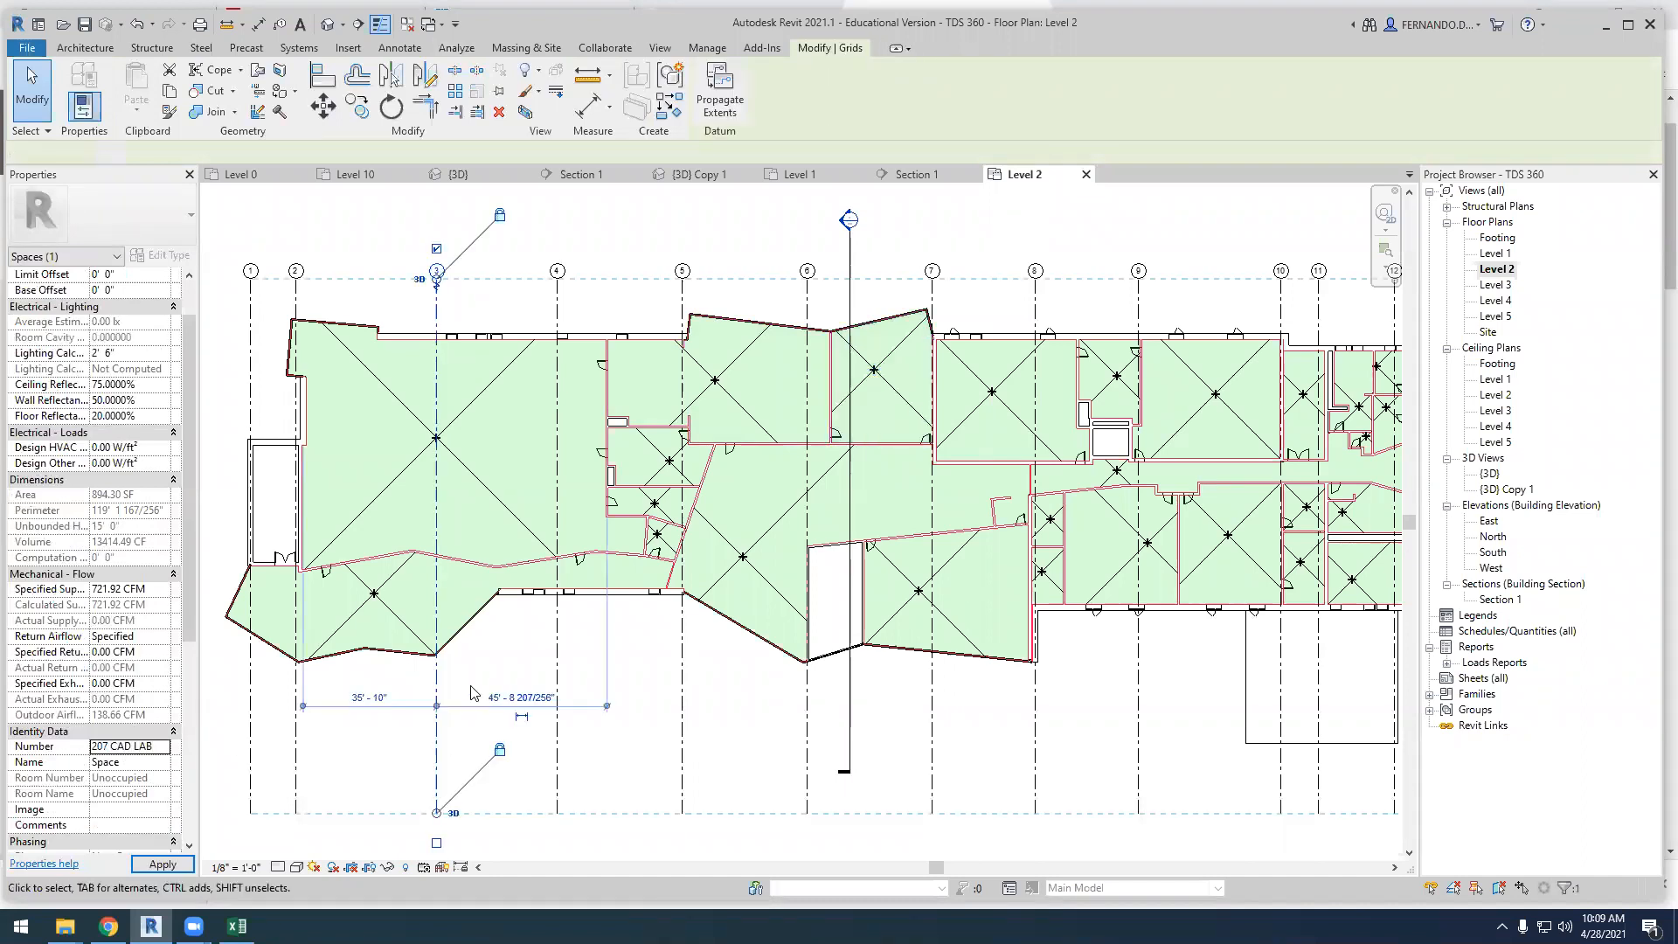
Set the space type of the 207 CAD LAB space to Classroom/Lecture/Training
{"action": "left_click", "coordinate": [893, 395]}
{"action": "scroll", "coordinate": [137, 669], "scroll_direction": "down", "scroll_amount": 3}
{"action": "scroll", "coordinate": [136, 667], "scroll_direction": "up", "scroll_amount": 2}
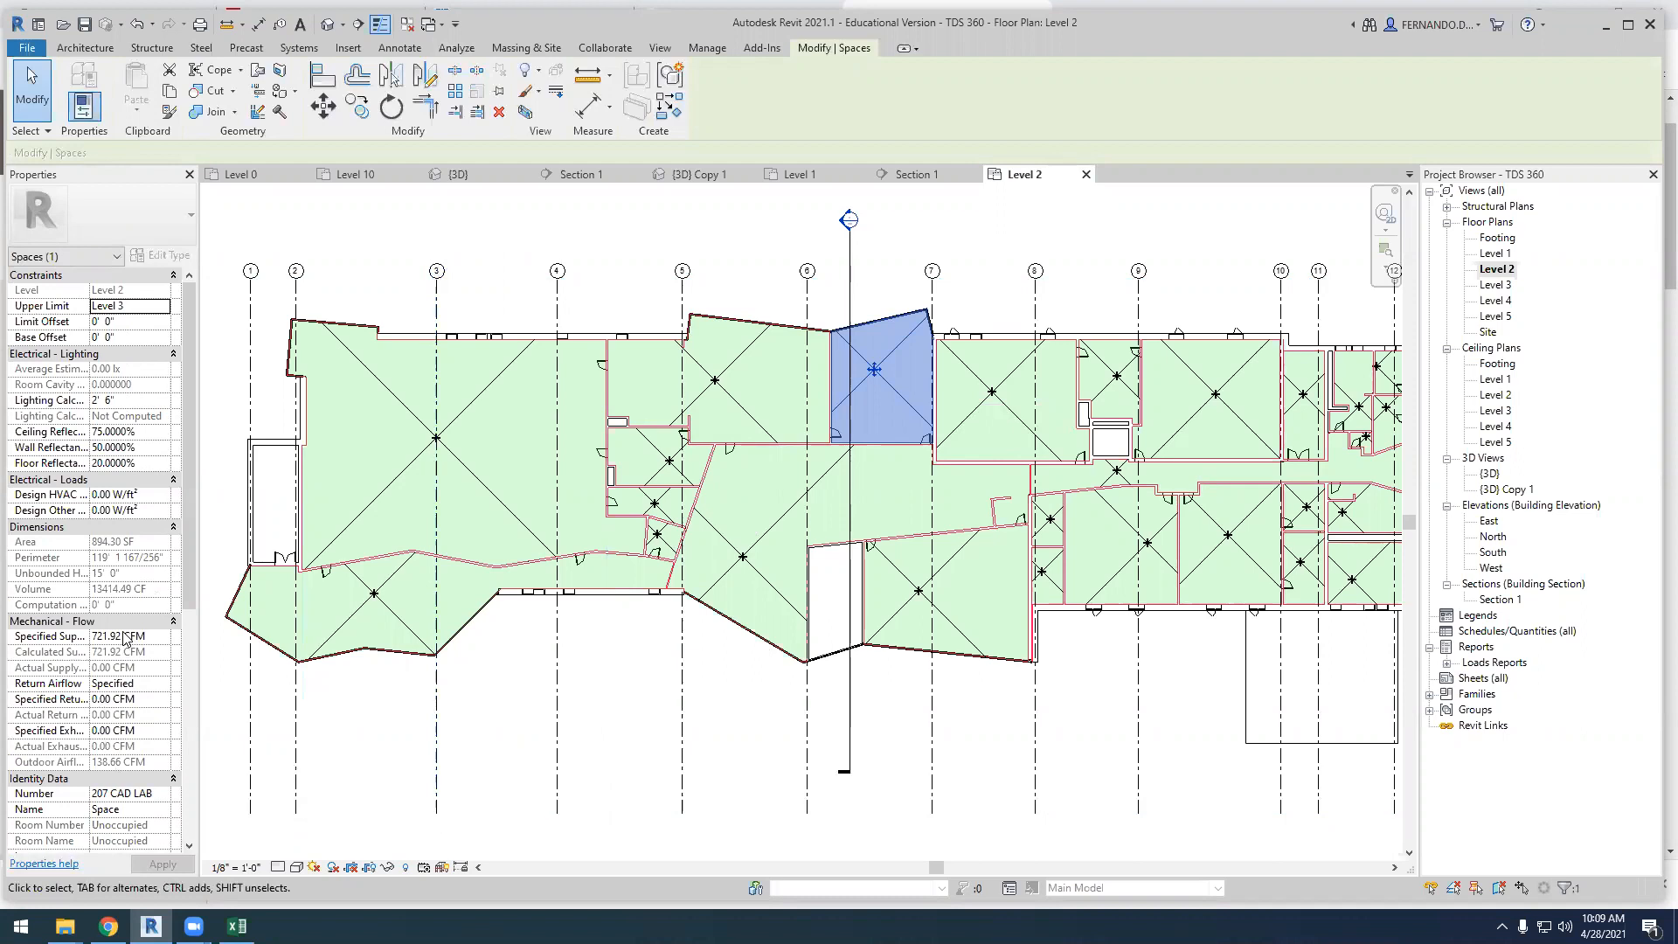
{"action": "scroll", "coordinate": [125, 638], "scroll_direction": "down", "scroll_amount": 2}
{"action": "scroll", "coordinate": [123, 737], "scroll_direction": "down", "scroll_amount": 4}
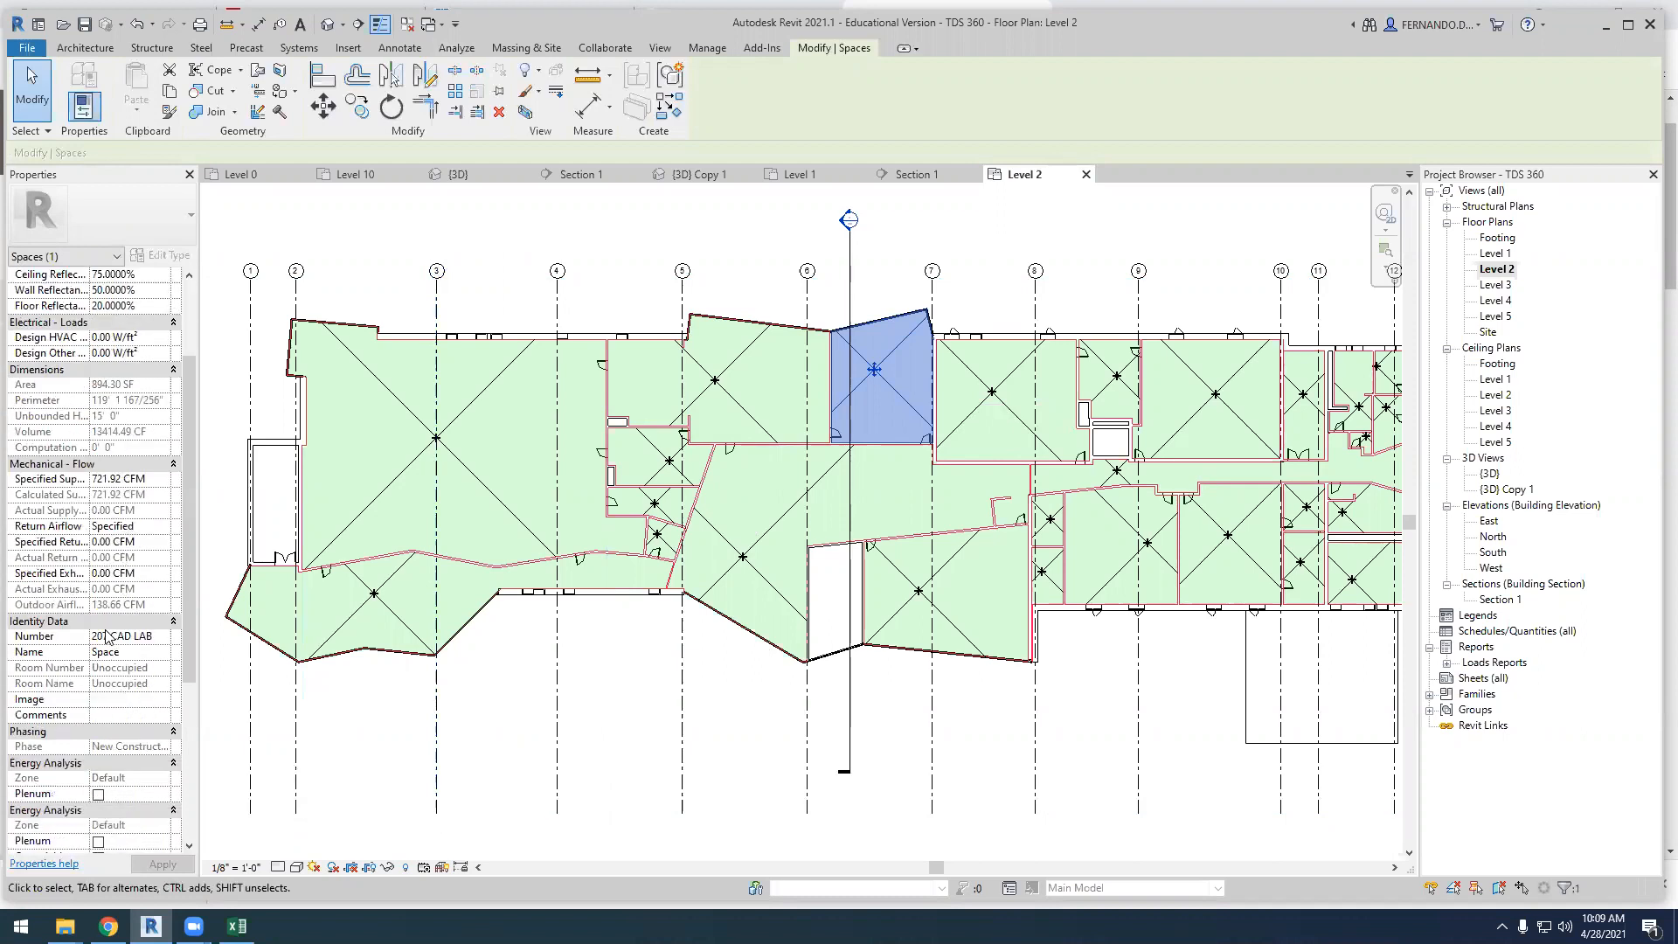
{"action": "scroll", "coordinate": [87, 674], "scroll_direction": "down", "scroll_amount": 2}
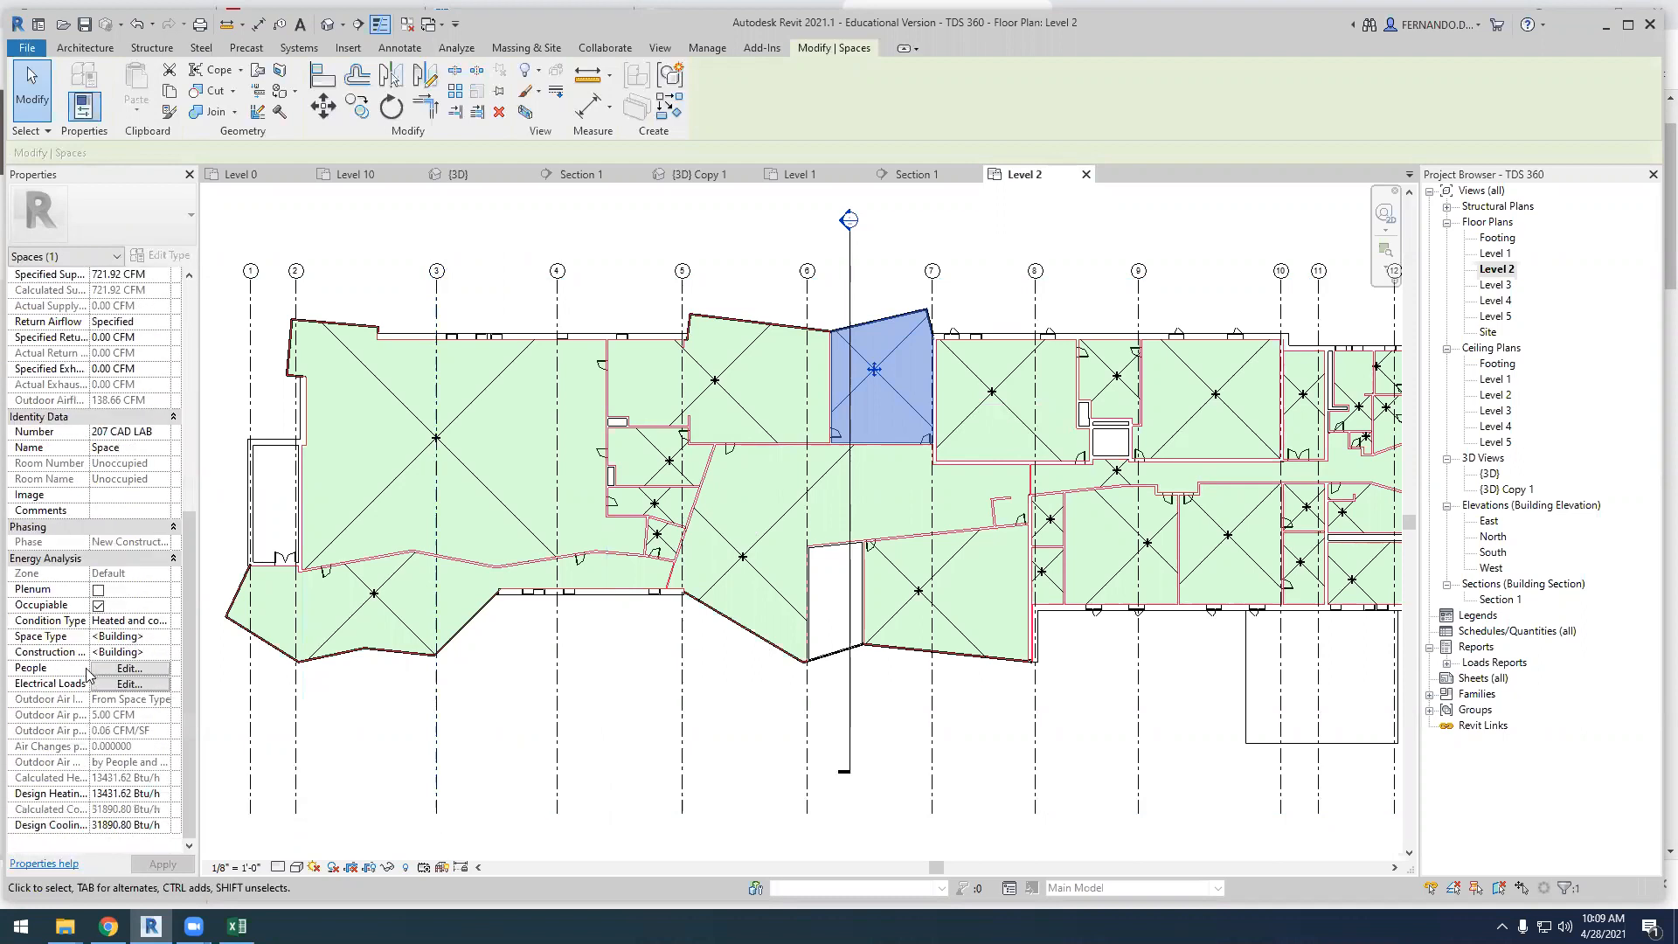
{"action": "left_click", "coordinate": [163, 644]}
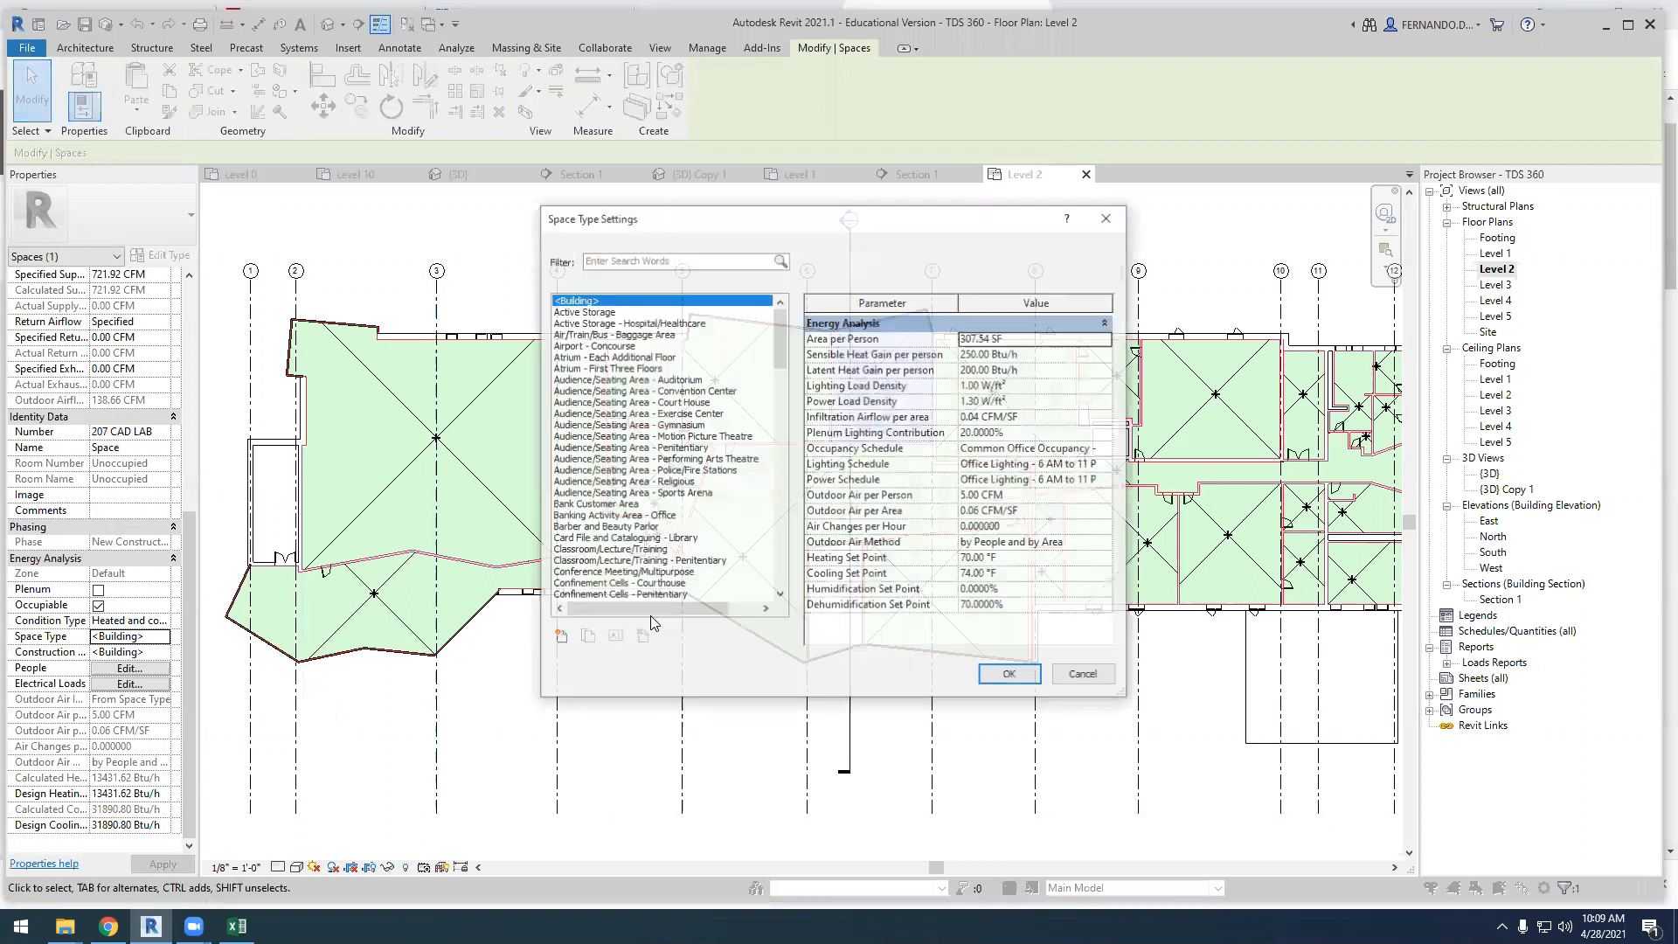
{"action": "left_click", "coordinate": [594, 550]}
{"action": "left_click", "coordinate": [1012, 676]}
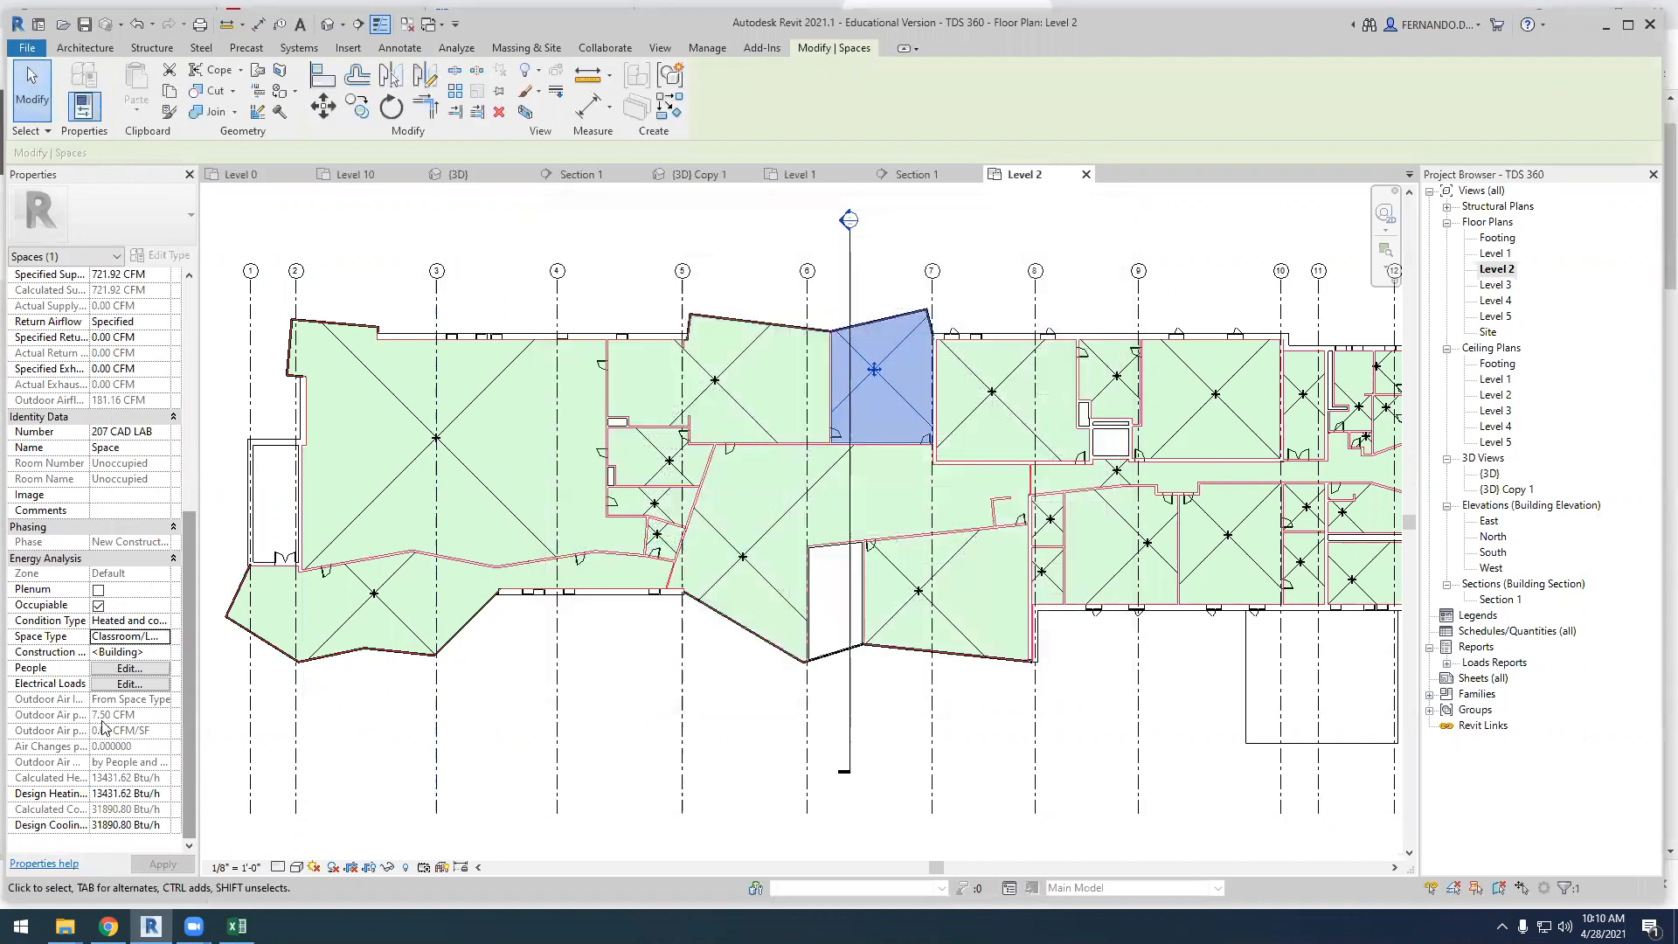
Review the occupancy and heat gain settings and the other properties of the 207 CAD LAB space
{"action": "left_click", "coordinate": [130, 669]}
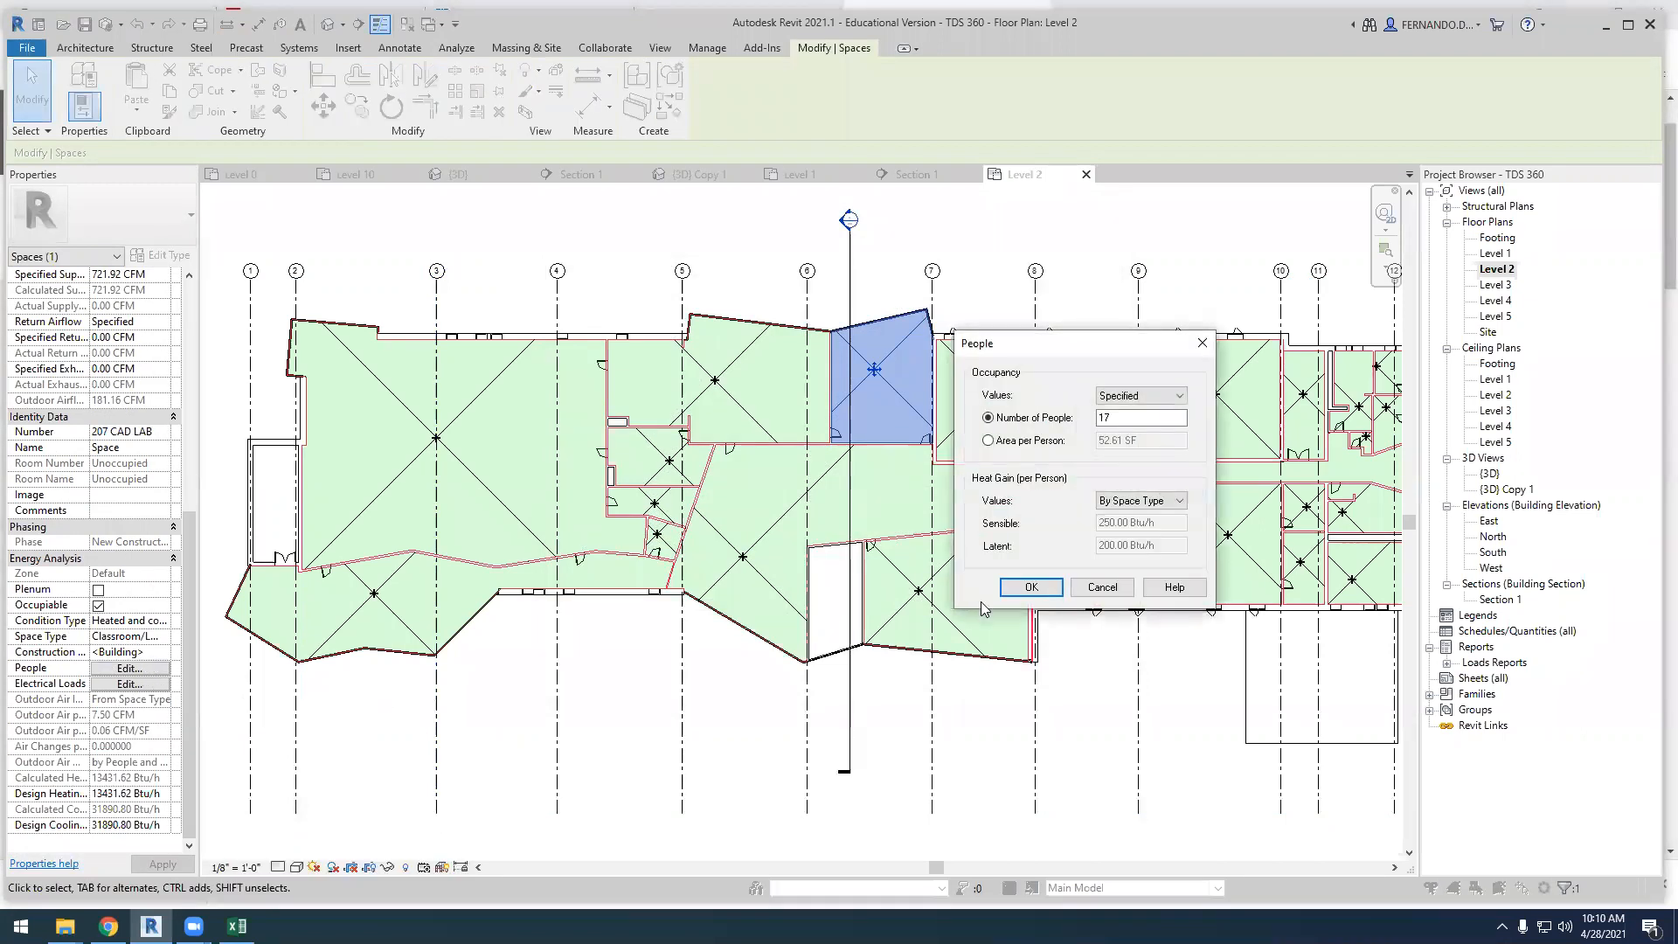
{"action": "left_click", "coordinate": [1031, 587]}
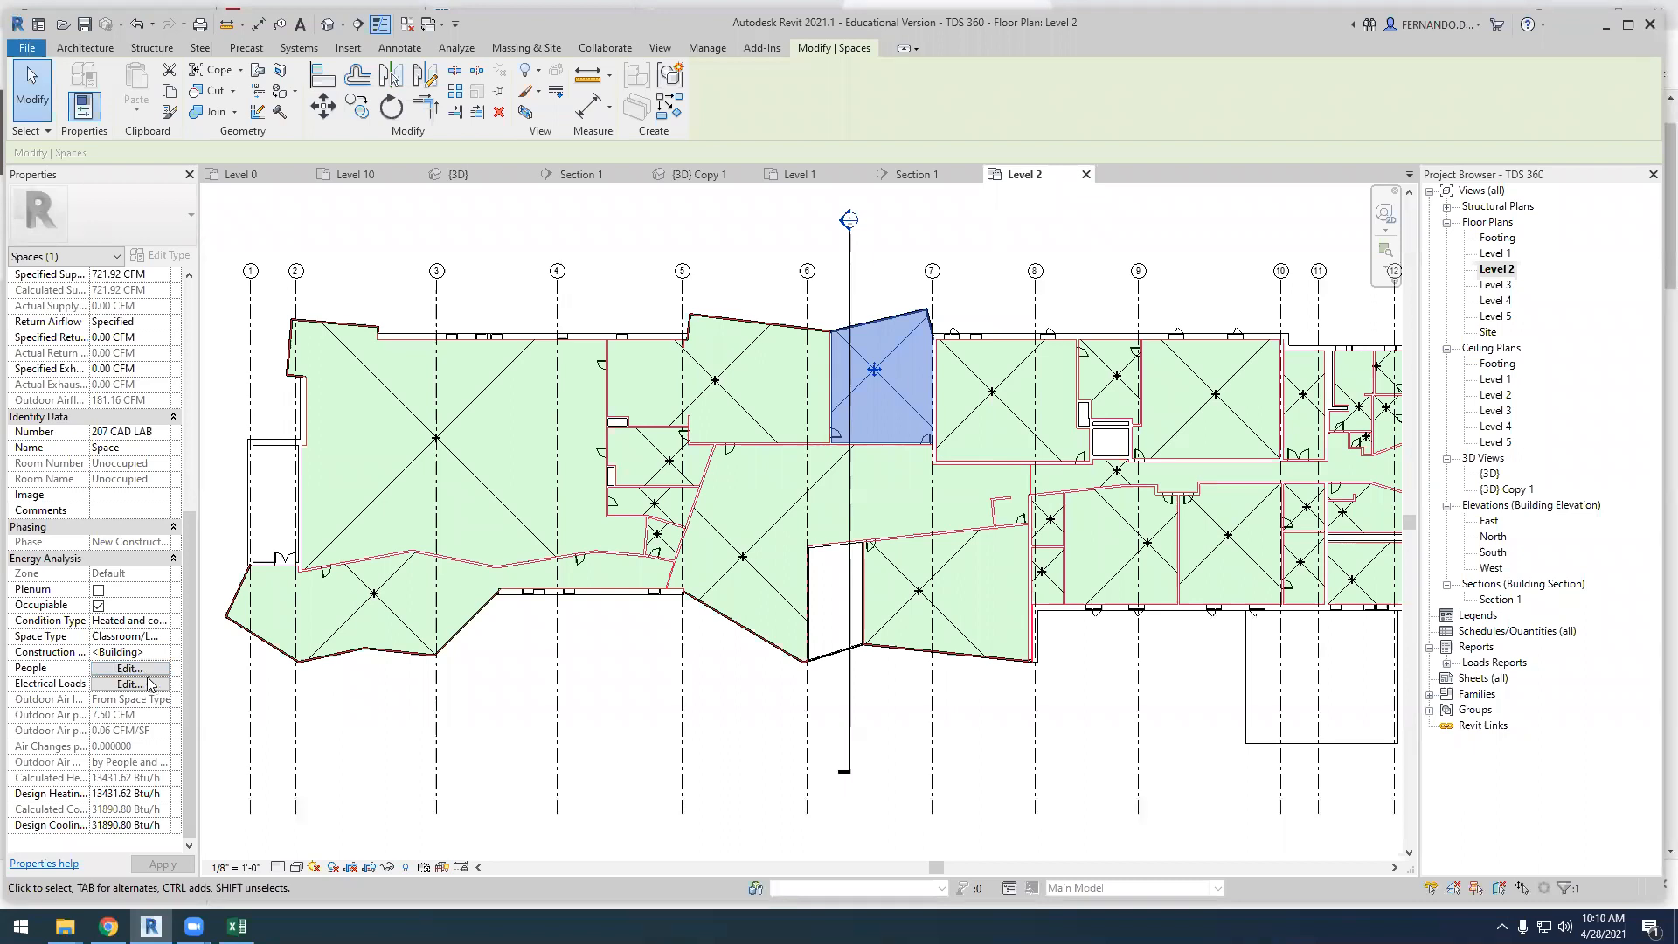
{"action": "scroll", "coordinate": [133, 602], "scroll_direction": "up", "scroll_amount": 4}
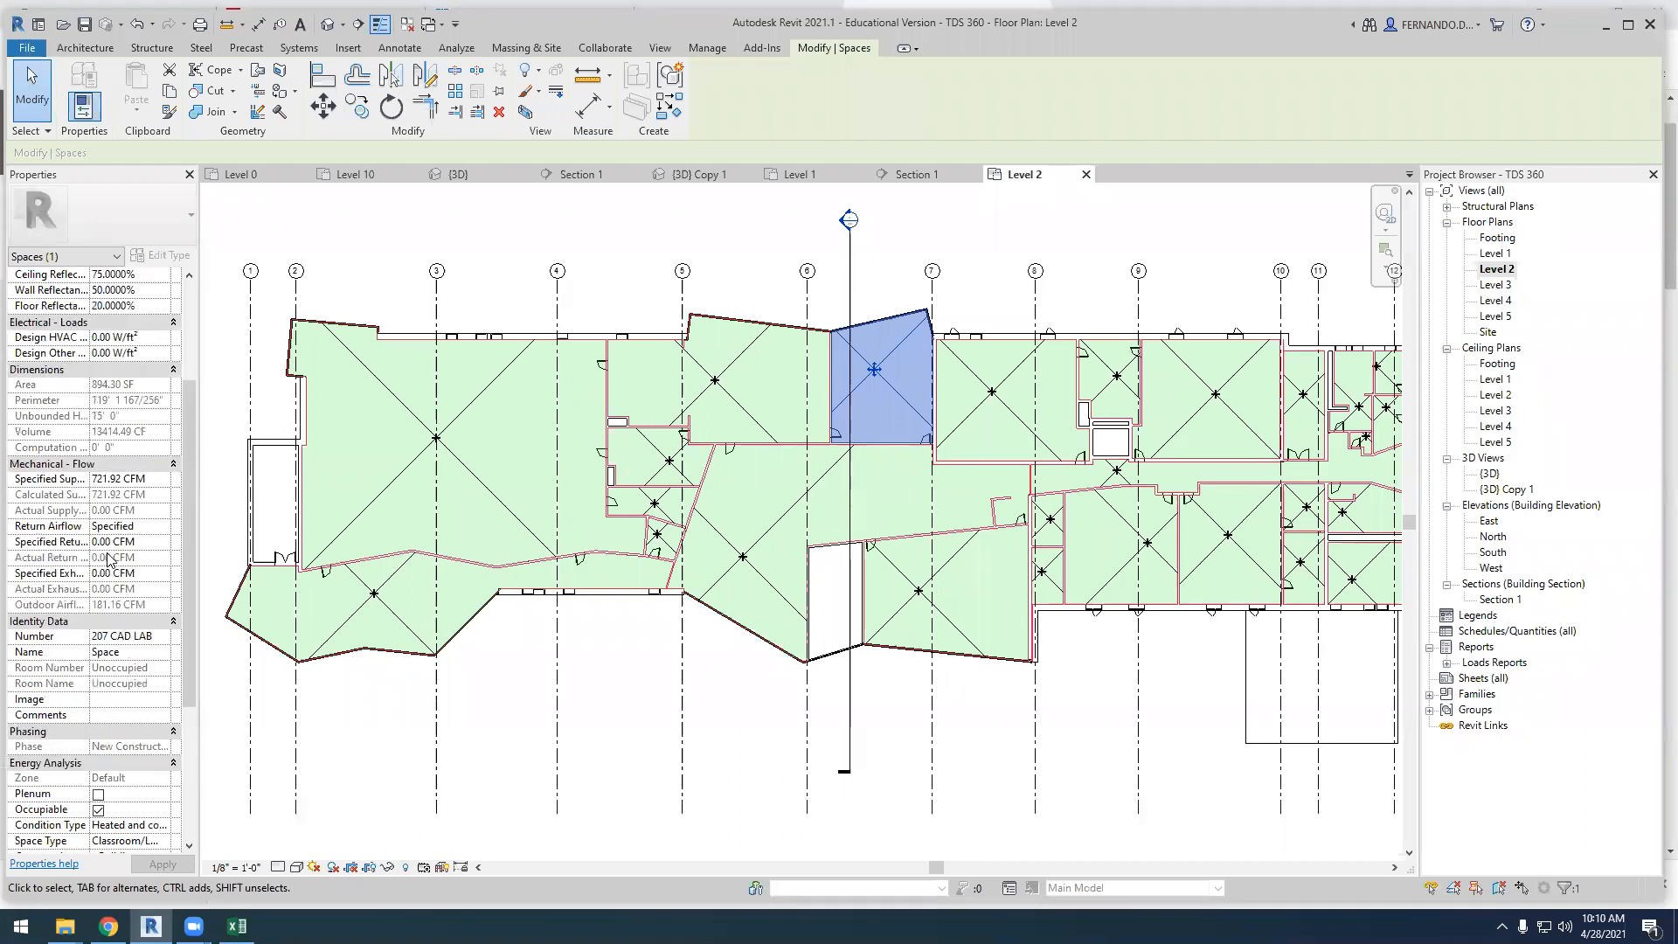
{"action": "scroll", "coordinate": [103, 549], "scroll_direction": "down", "scroll_amount": 4}
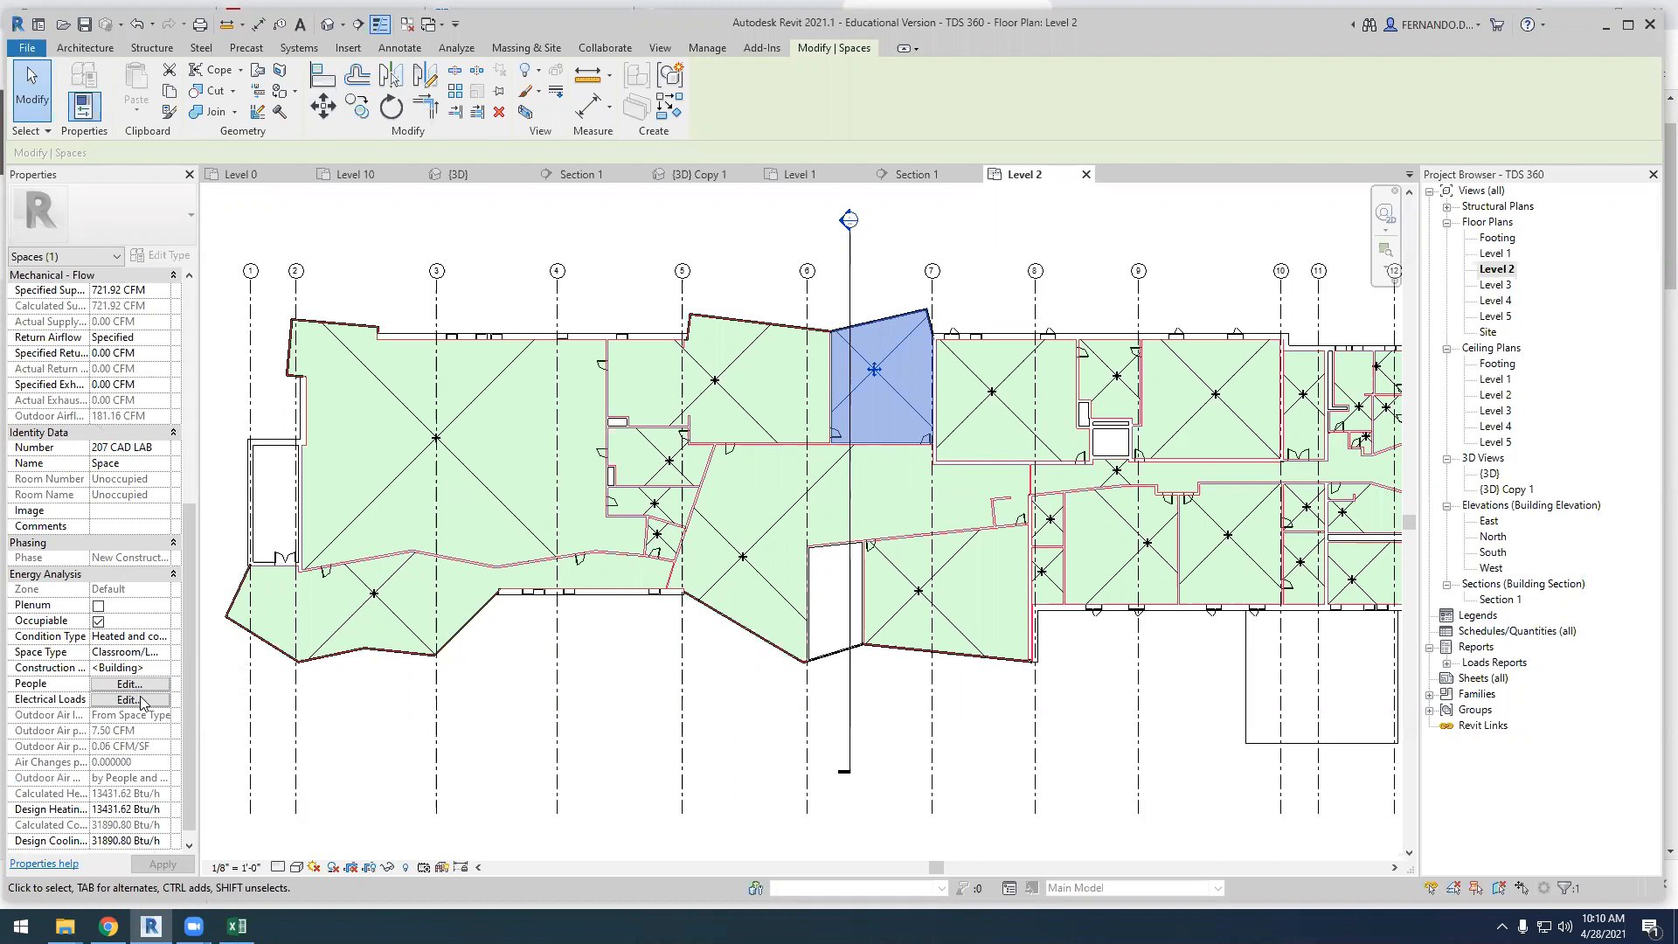
{"action": "left_click", "coordinate": [158, 684]}
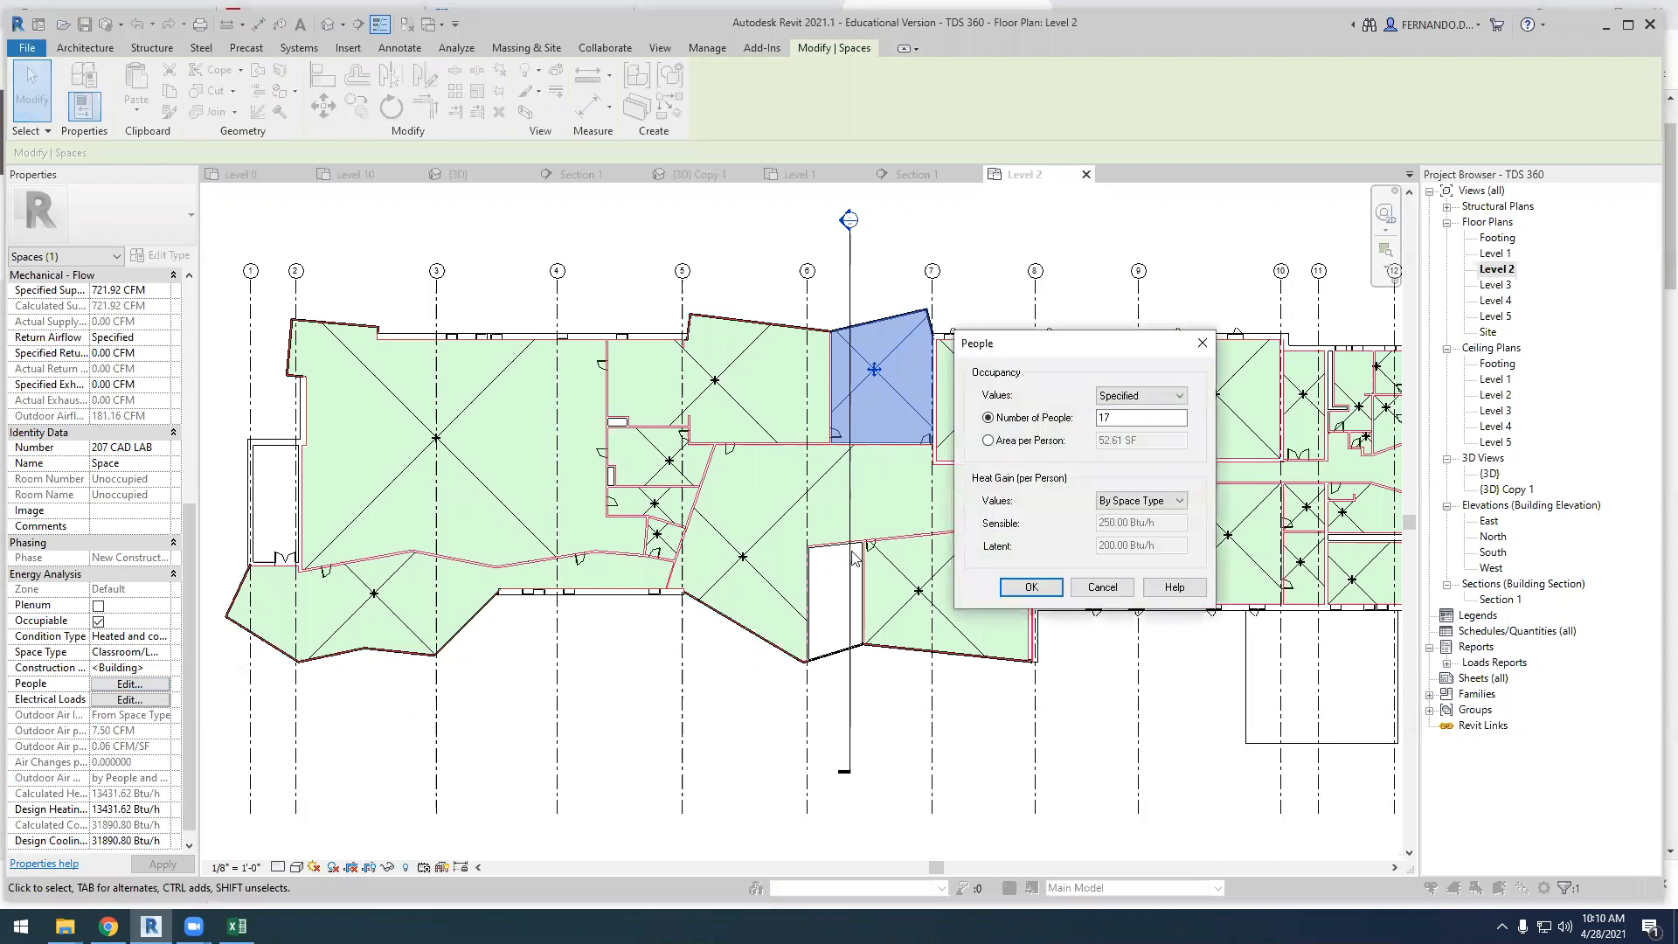
{"action": "left_click", "coordinate": [1102, 587]}
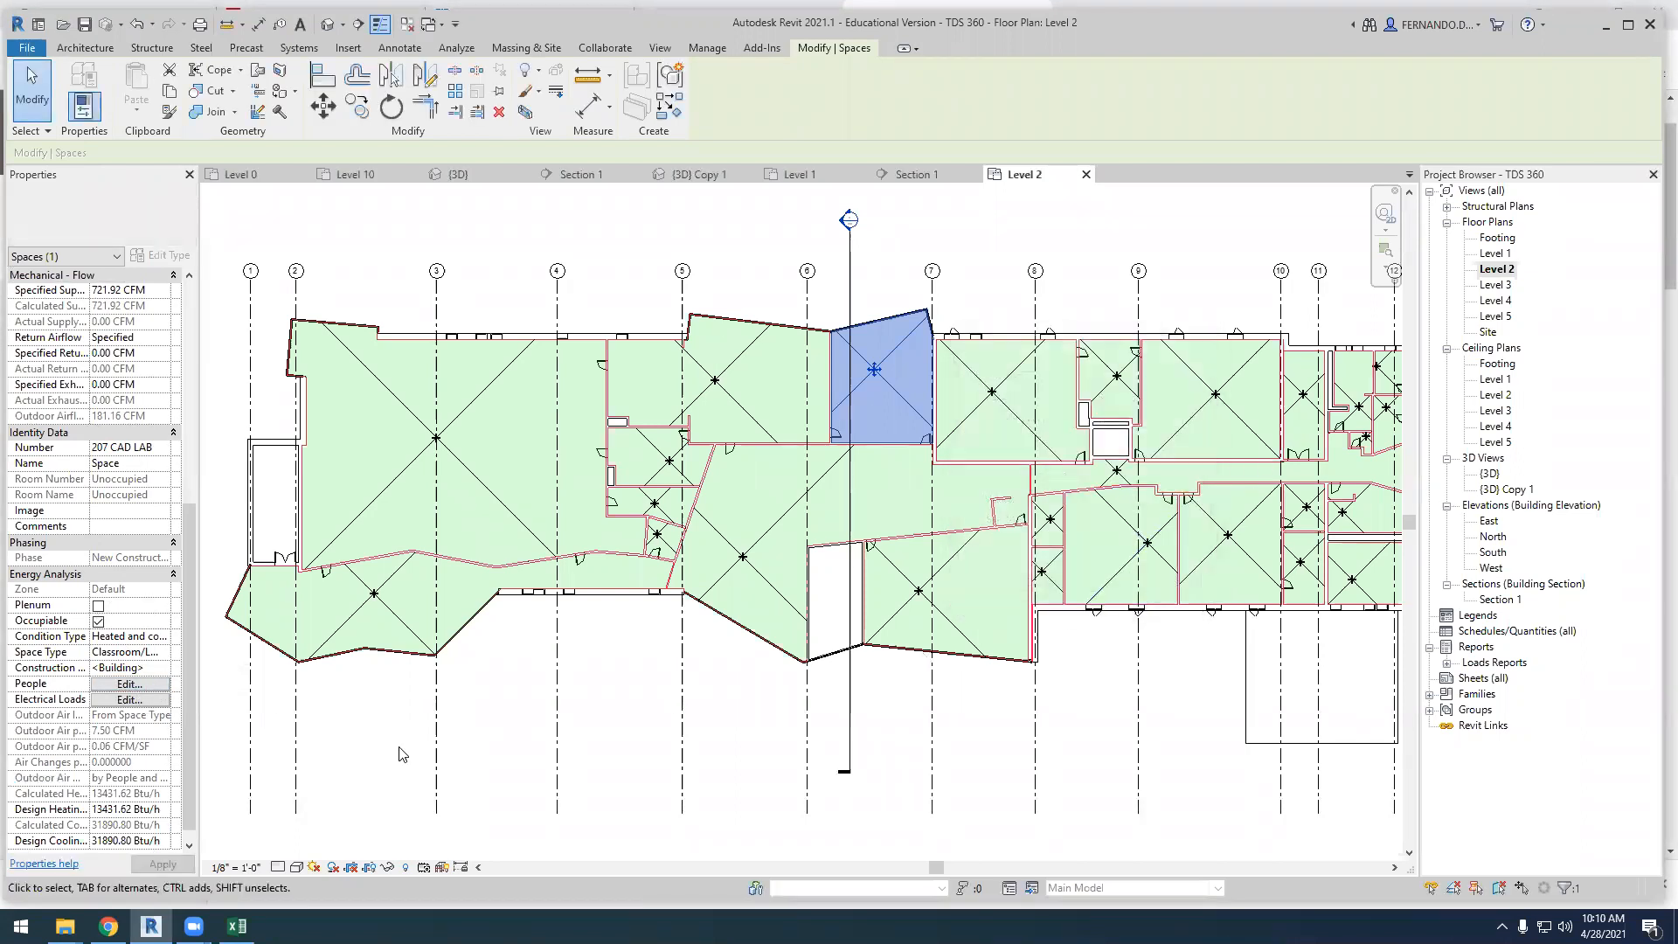
{"action": "scroll", "coordinate": [135, 715], "scroll_direction": "up", "scroll_amount": 3}
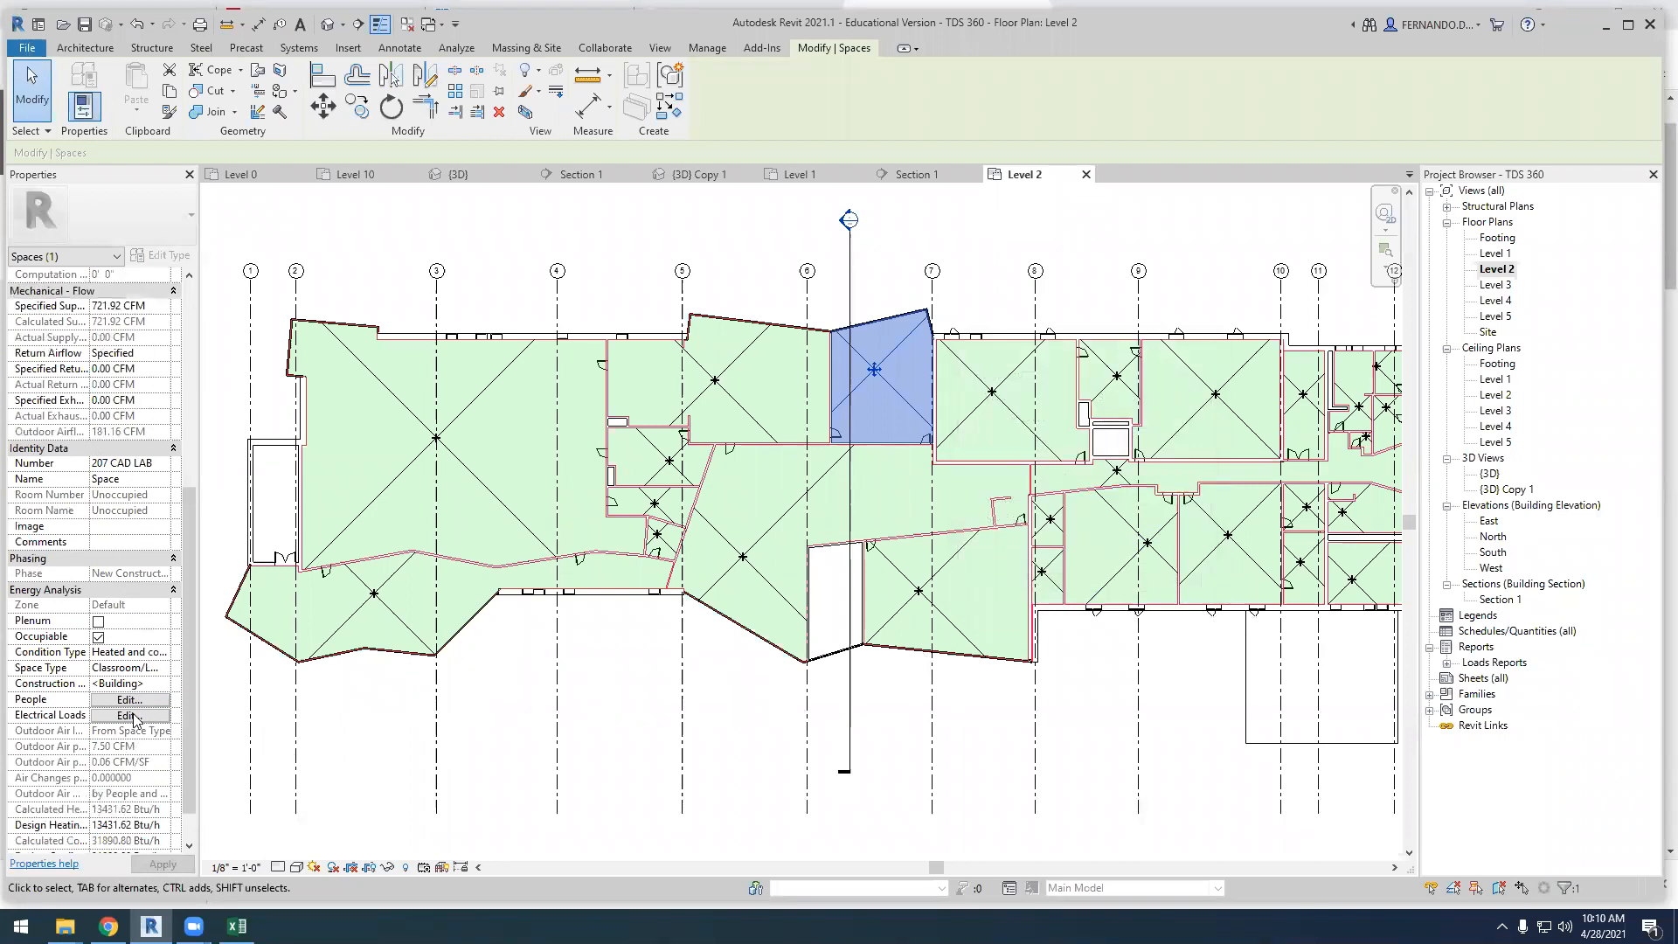
{"action": "scroll", "coordinate": [135, 715], "scroll_direction": "up", "scroll_amount": 5}
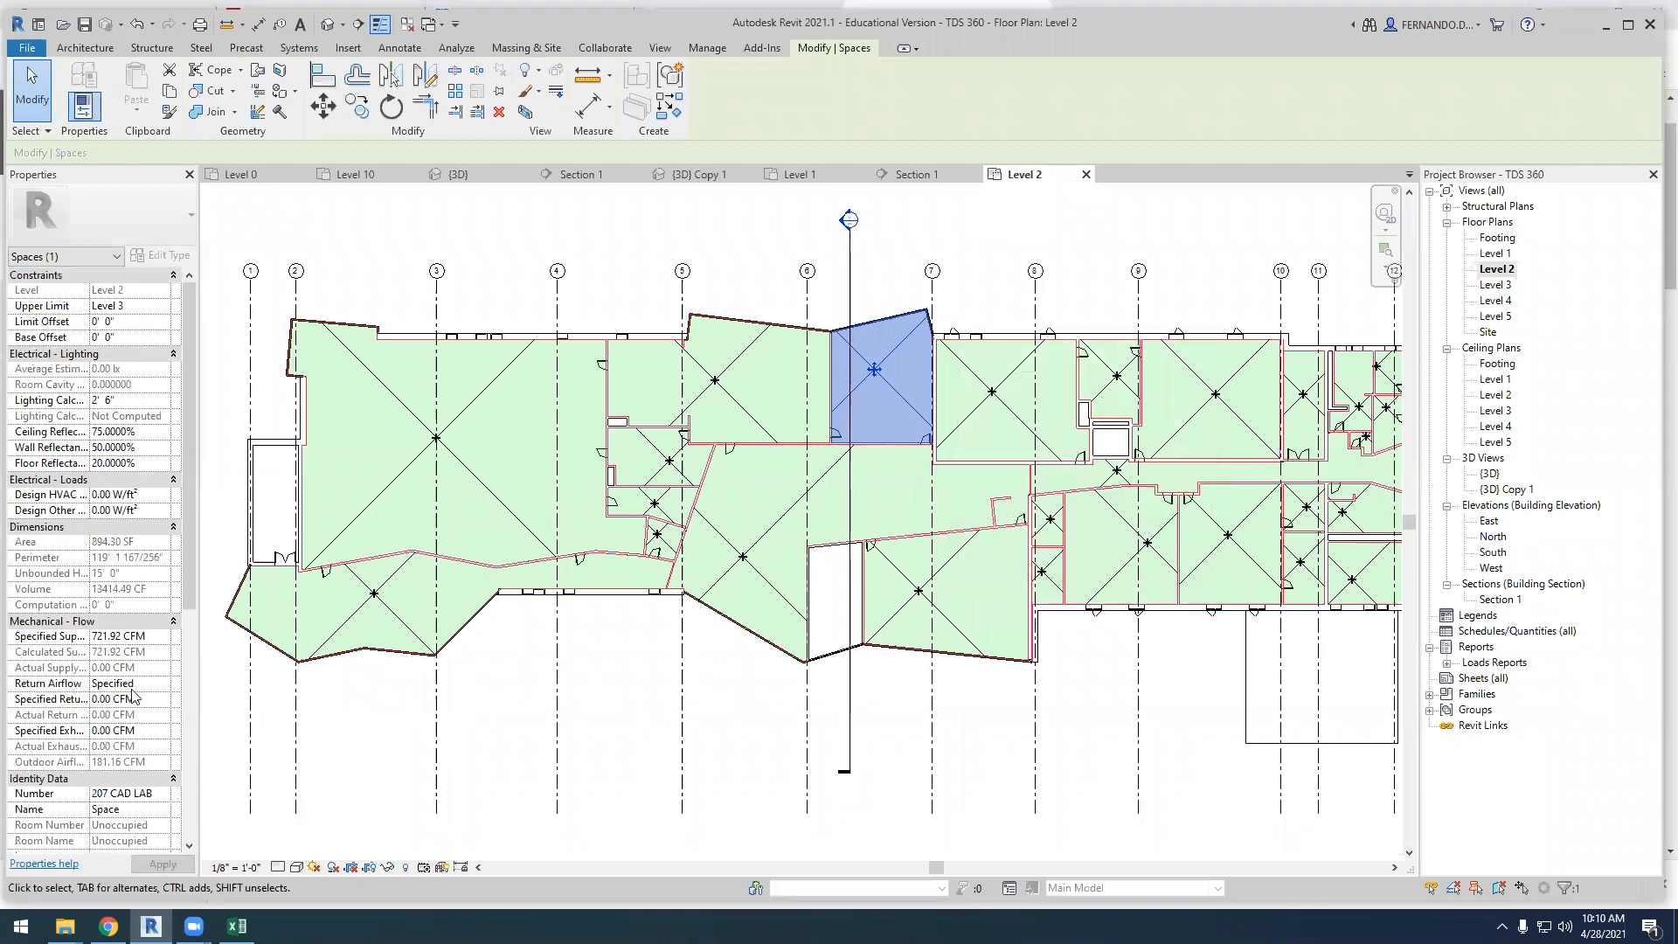
{"action": "scroll", "coordinate": [70, 481], "scroll_direction": "down", "scroll_amount": 3}
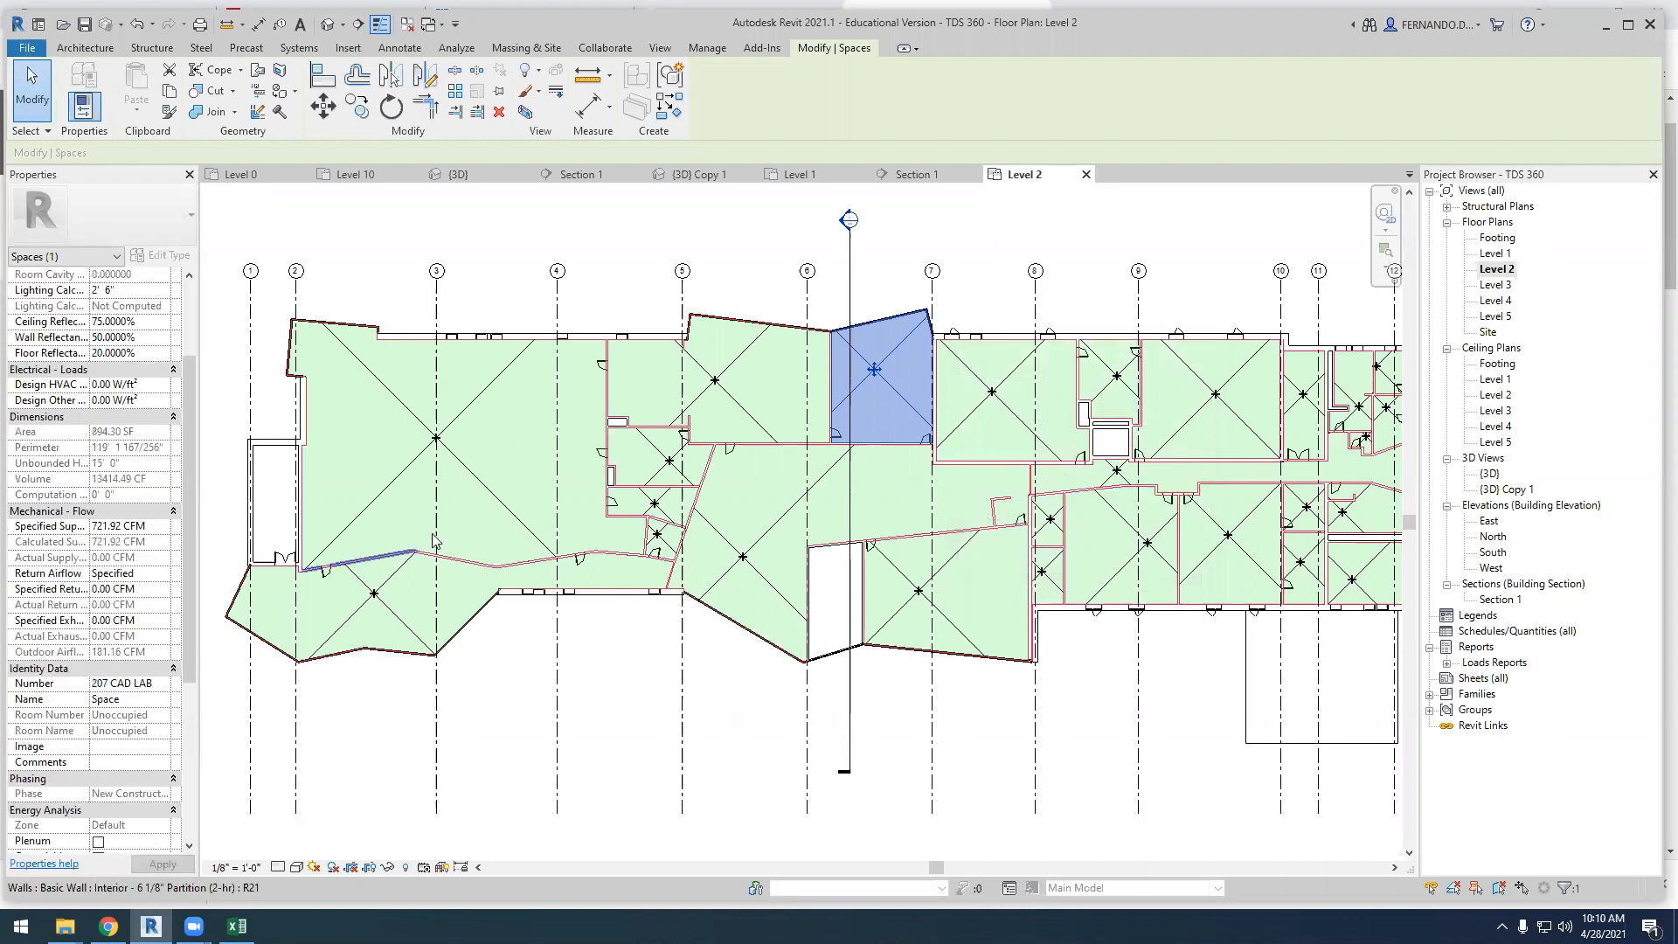
Check the number of people and heat gain settings of the 203 CLASSROOM space
{"action": "left_click", "coordinate": [730, 418]}
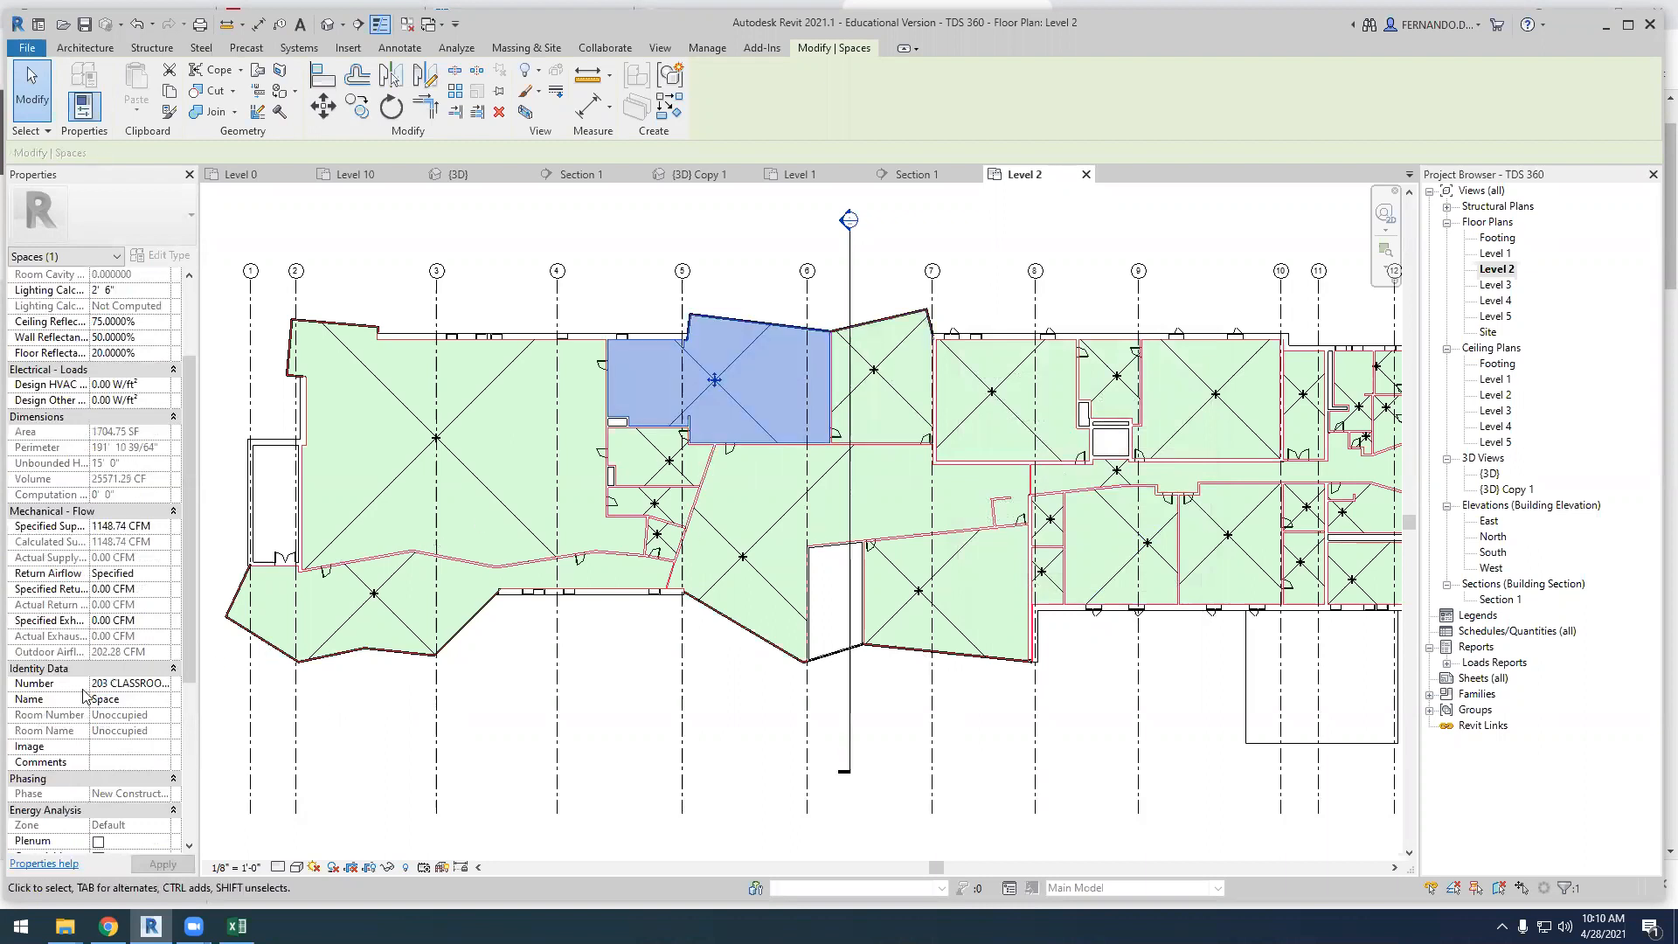
{"action": "scroll", "coordinate": [120, 702], "scroll_direction": "down", "scroll_amount": 3}
{"action": "scroll", "coordinate": [120, 702], "scroll_direction": "down", "scroll_amount": 5}
{"action": "left_click", "coordinate": [129, 668]}
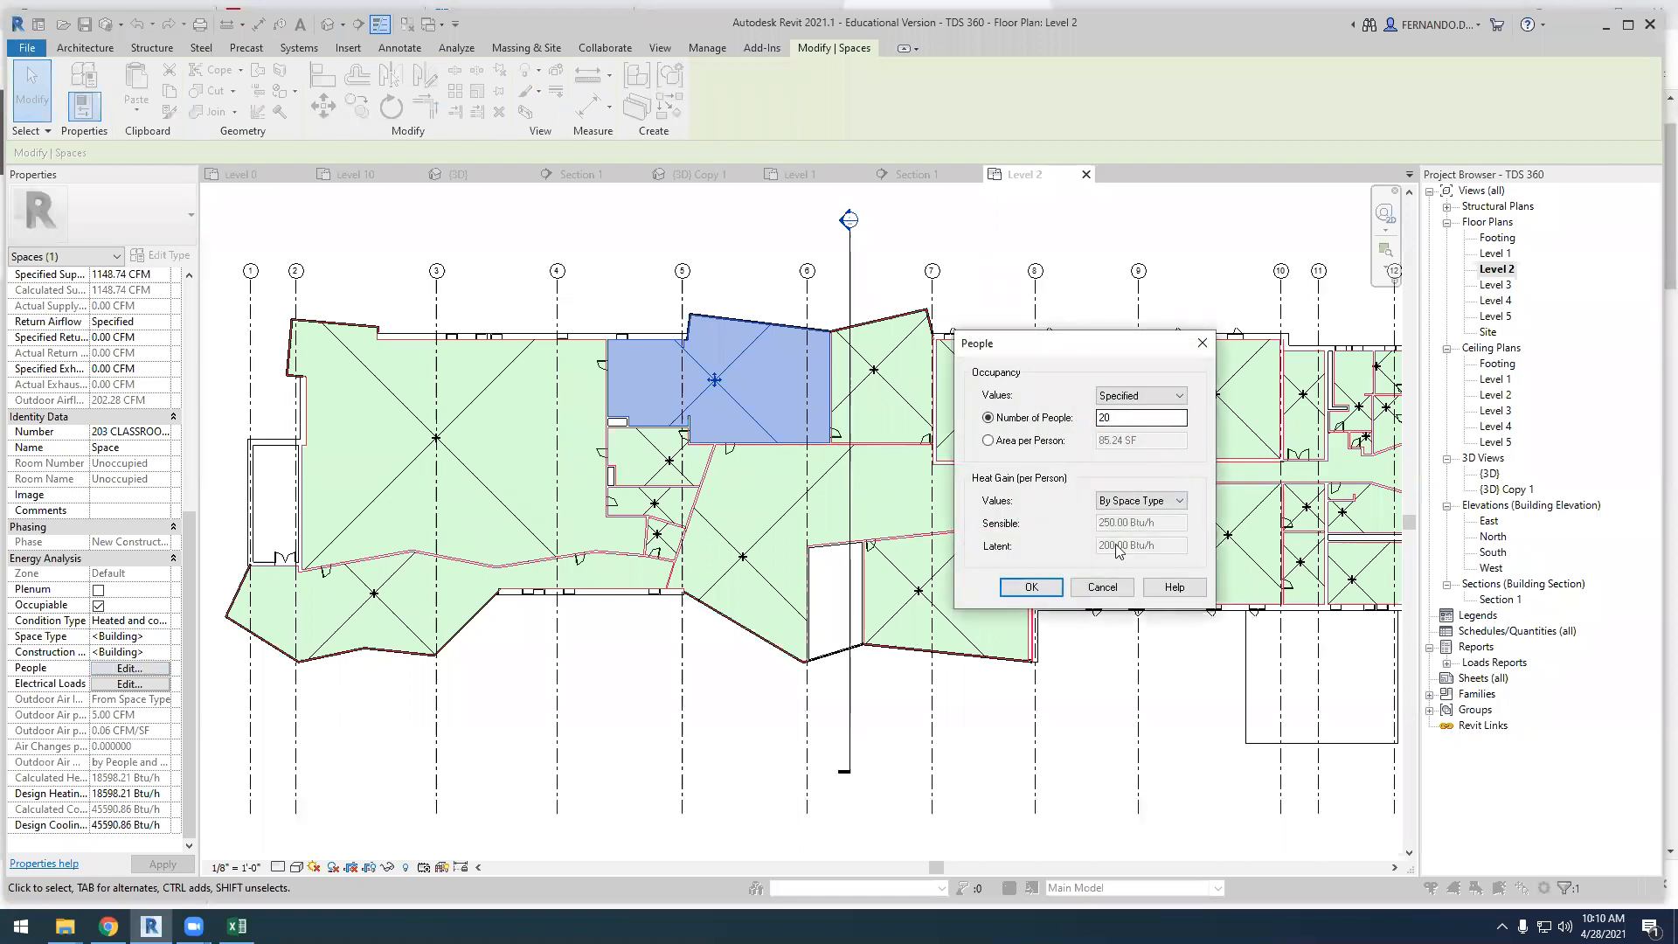
{"action": "left_click", "coordinate": [1102, 587]}
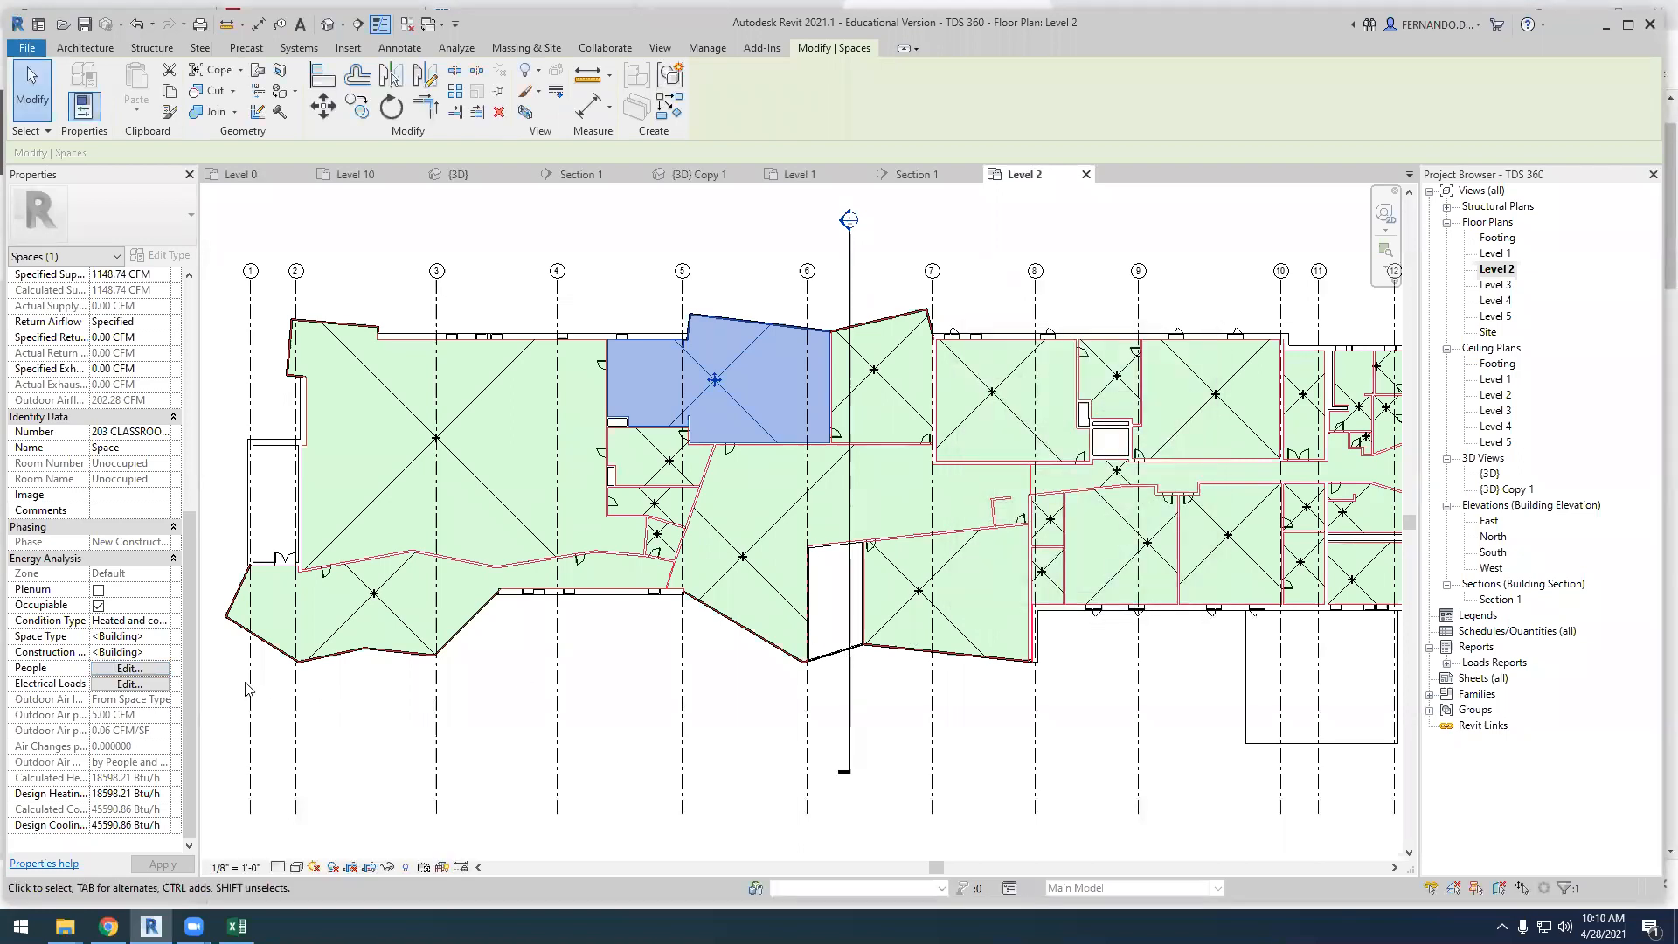
Review the condition type options and the people settings of the 201 STUDIO space
{"action": "left_click", "coordinate": [466, 474]}
{"action": "left_click", "coordinate": [129, 668]}
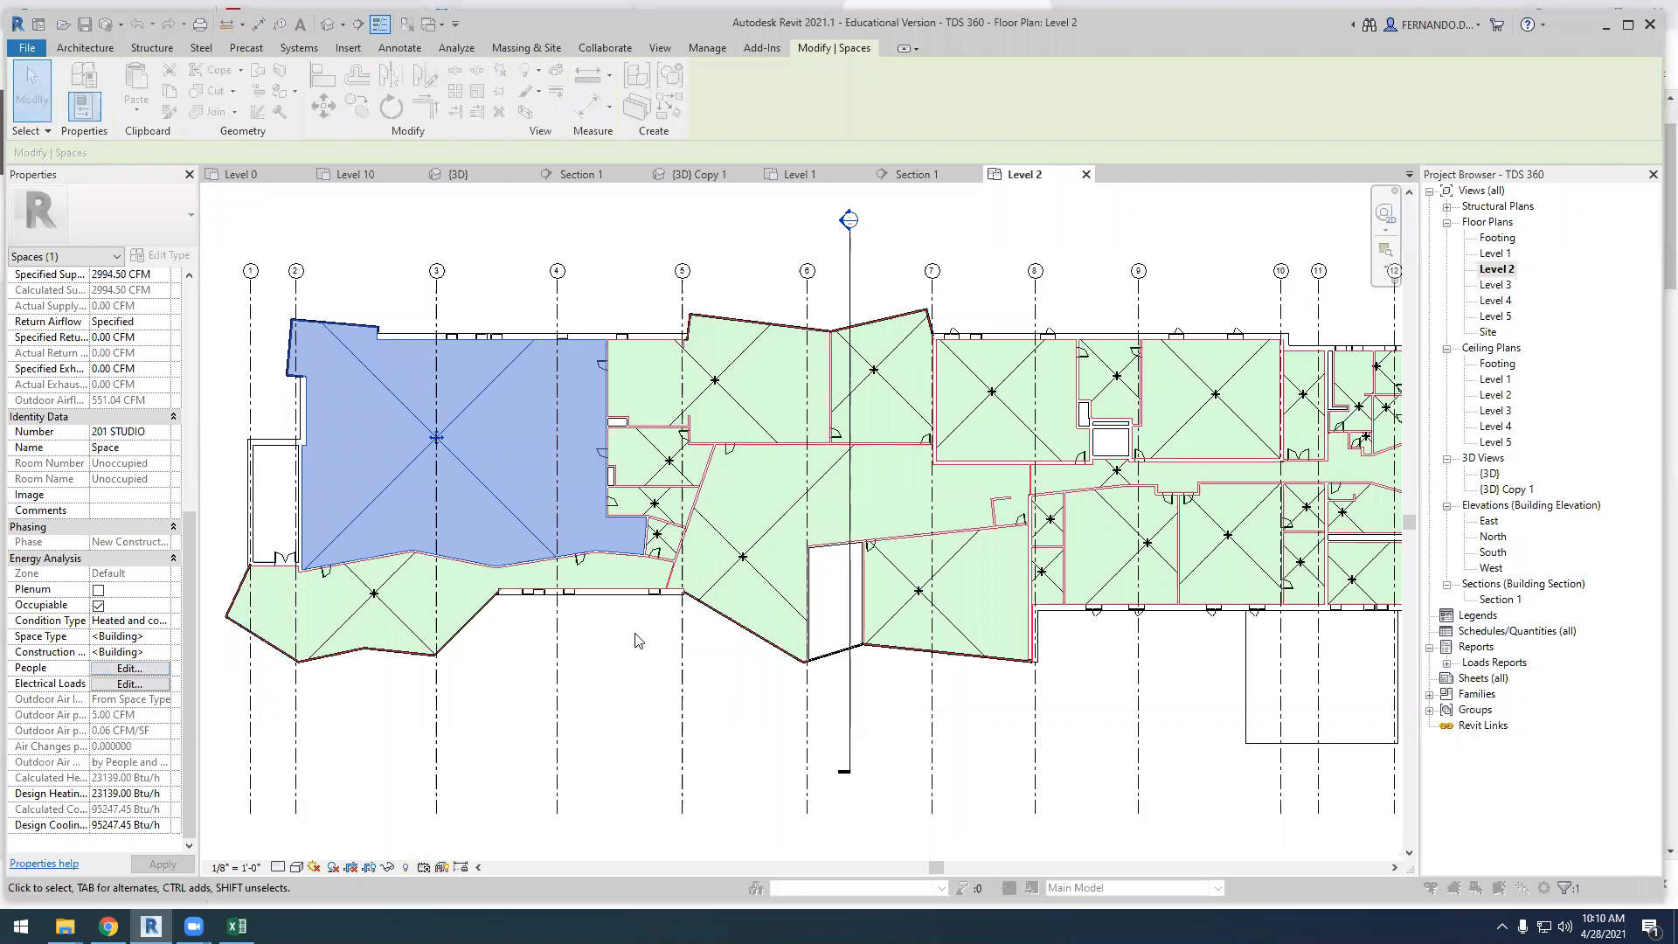
{"action": "left_click", "coordinate": [1102, 586]}
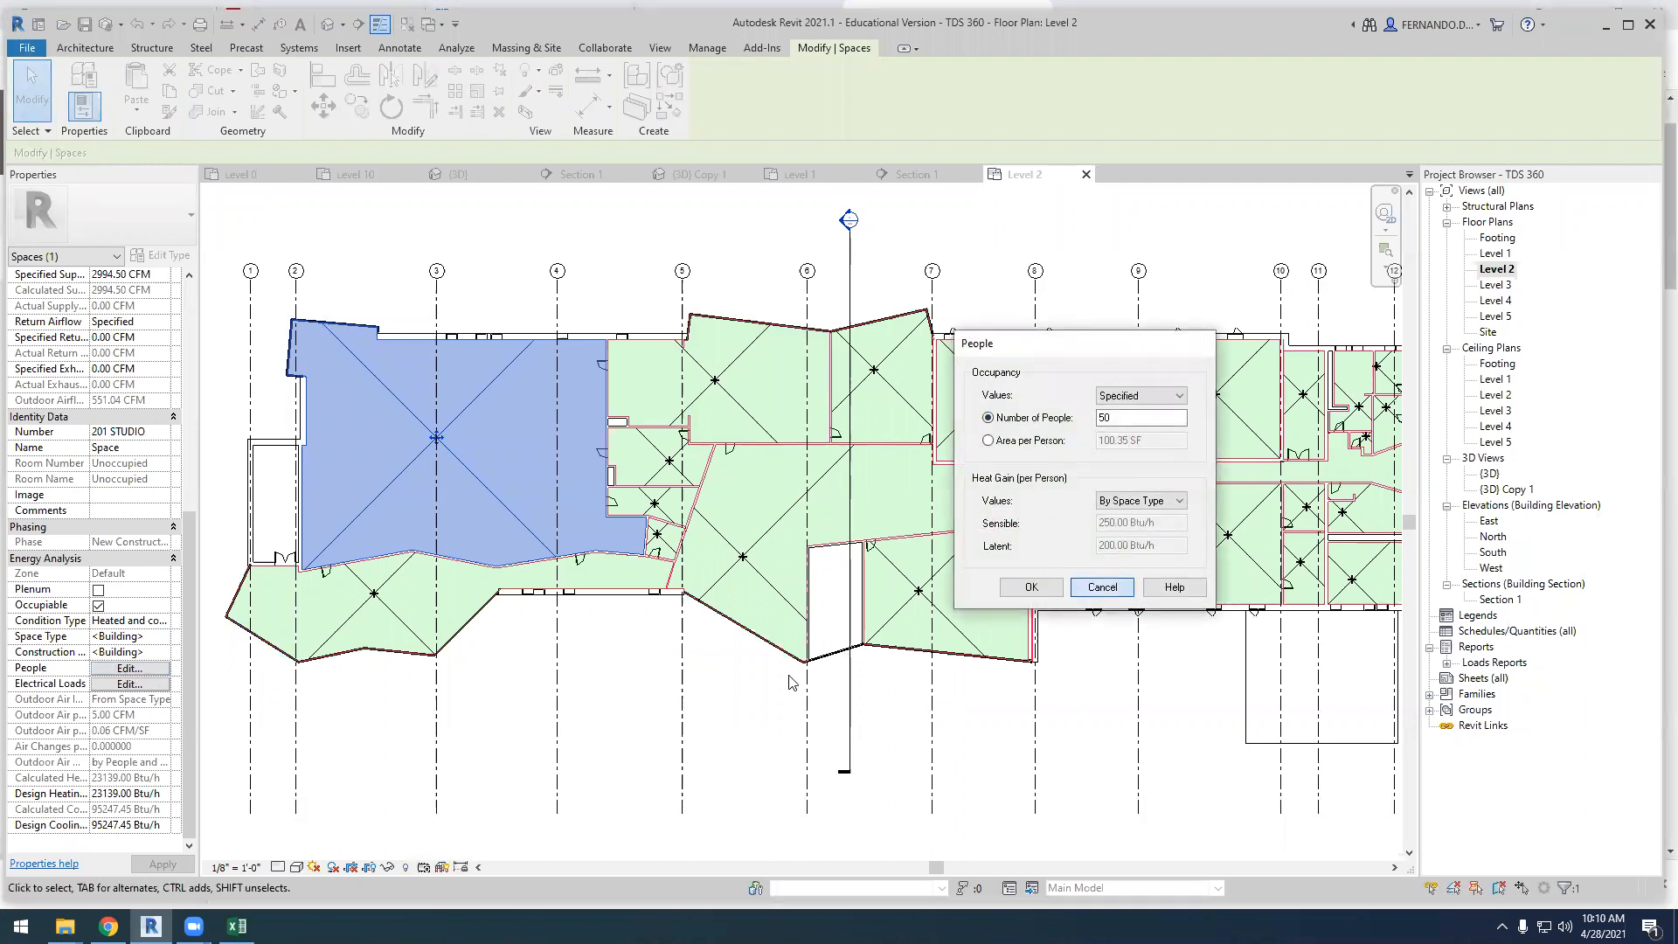
{"action": "left_click", "coordinate": [127, 621]}
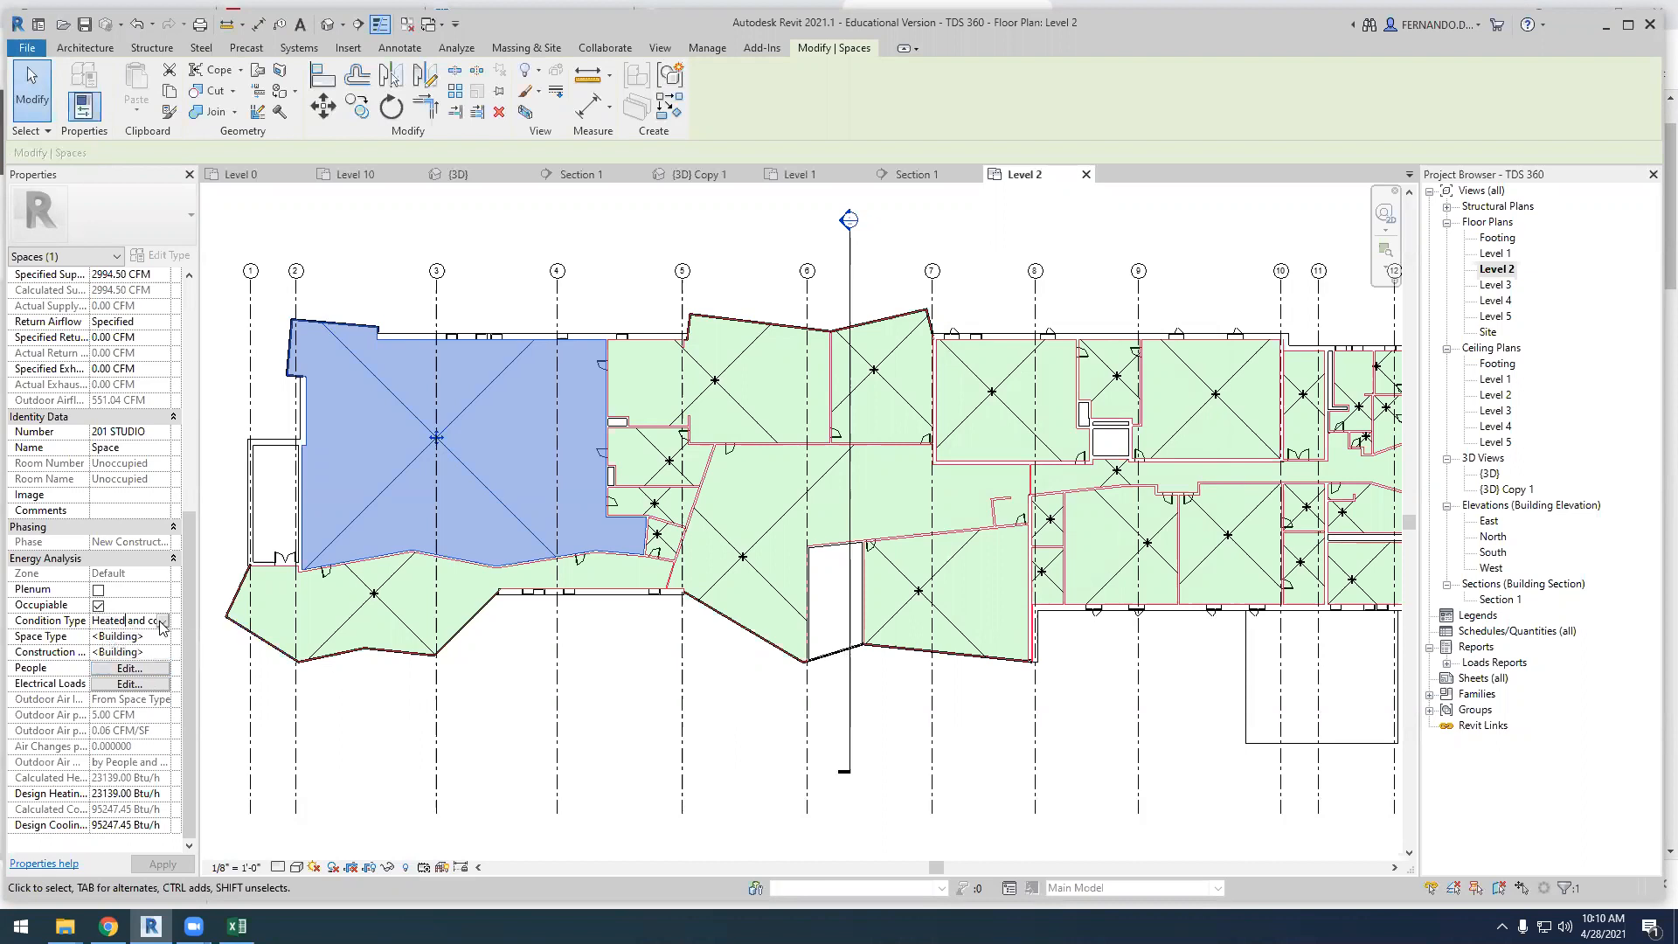
{"action": "left_click", "coordinate": [163, 621]}
{"action": "left_click", "coordinate": [259, 696]}
{"action": "left_click", "coordinate": [136, 668]}
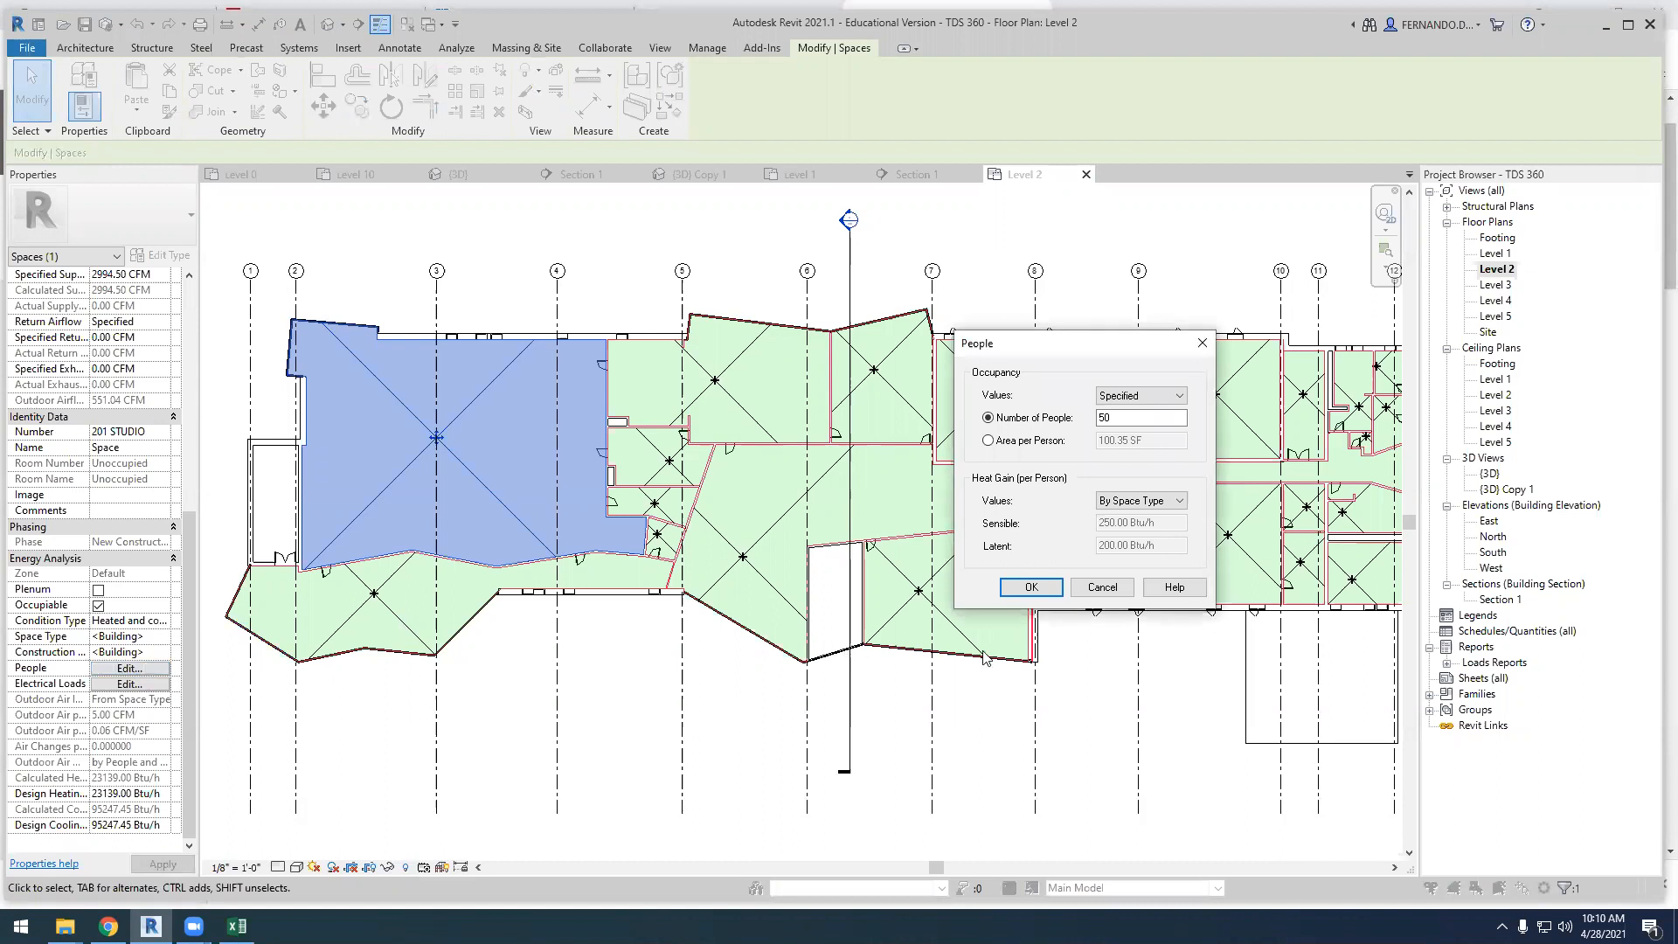
{"action": "left_click", "coordinate": [1032, 587]}
Check the occupancy settings of the 200A CRIT SPACE and deselect the space
{"action": "left_click", "coordinate": [405, 631]}
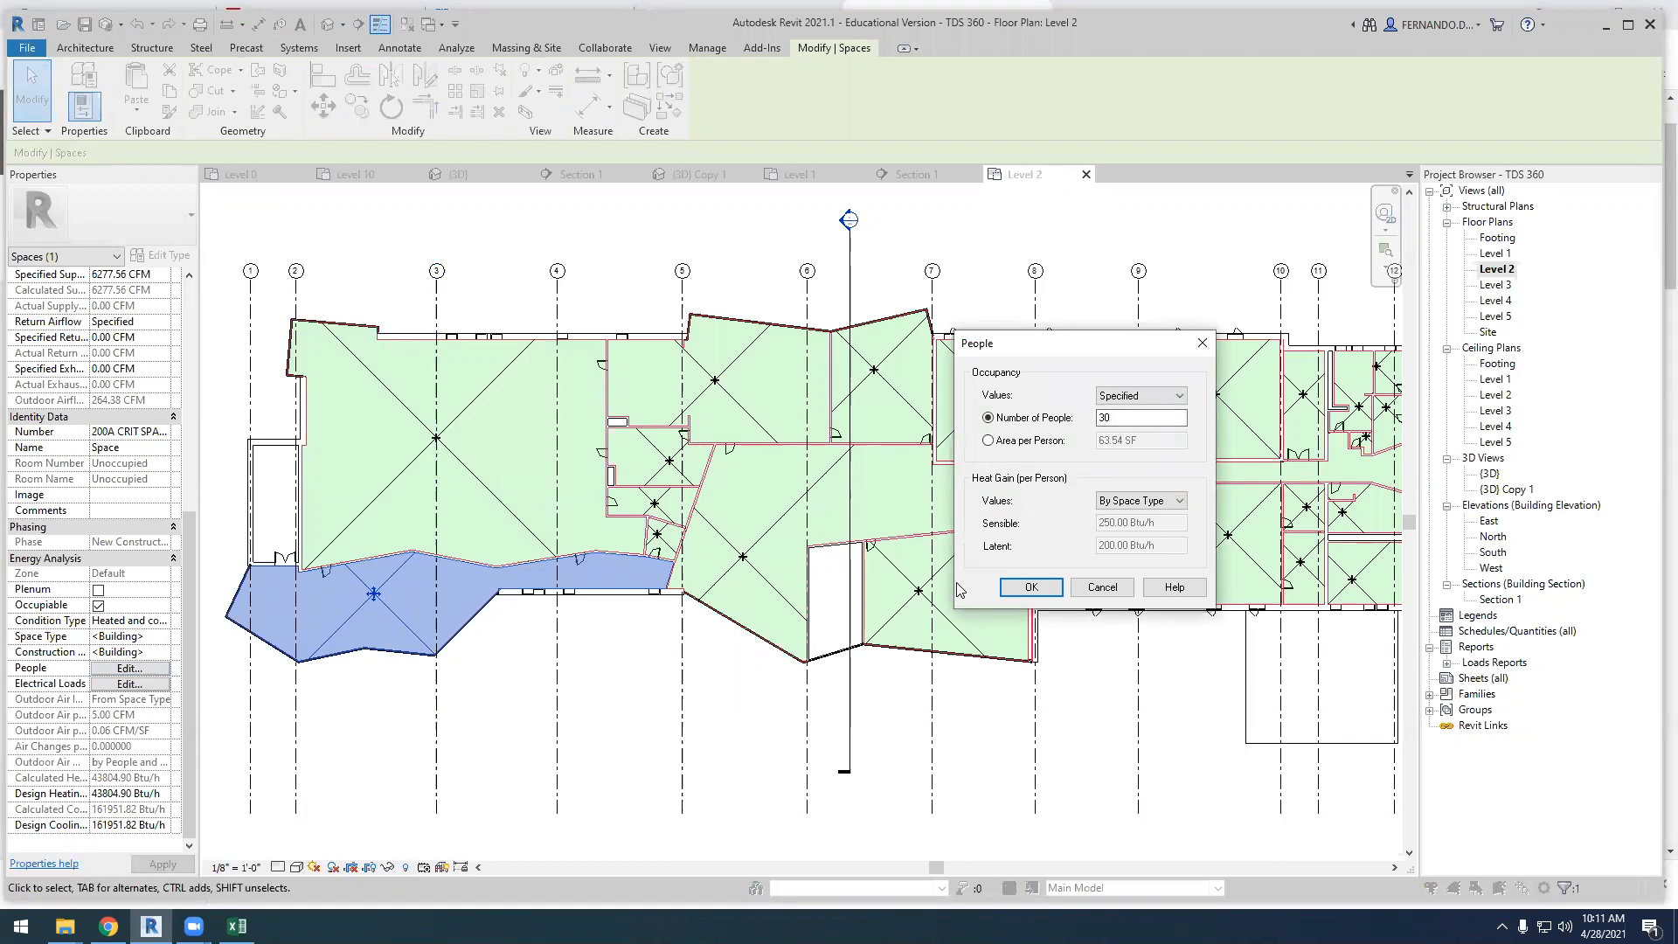
{"action": "left_click", "coordinate": [1031, 587]}
{"action": "left_click", "coordinate": [660, 721]}
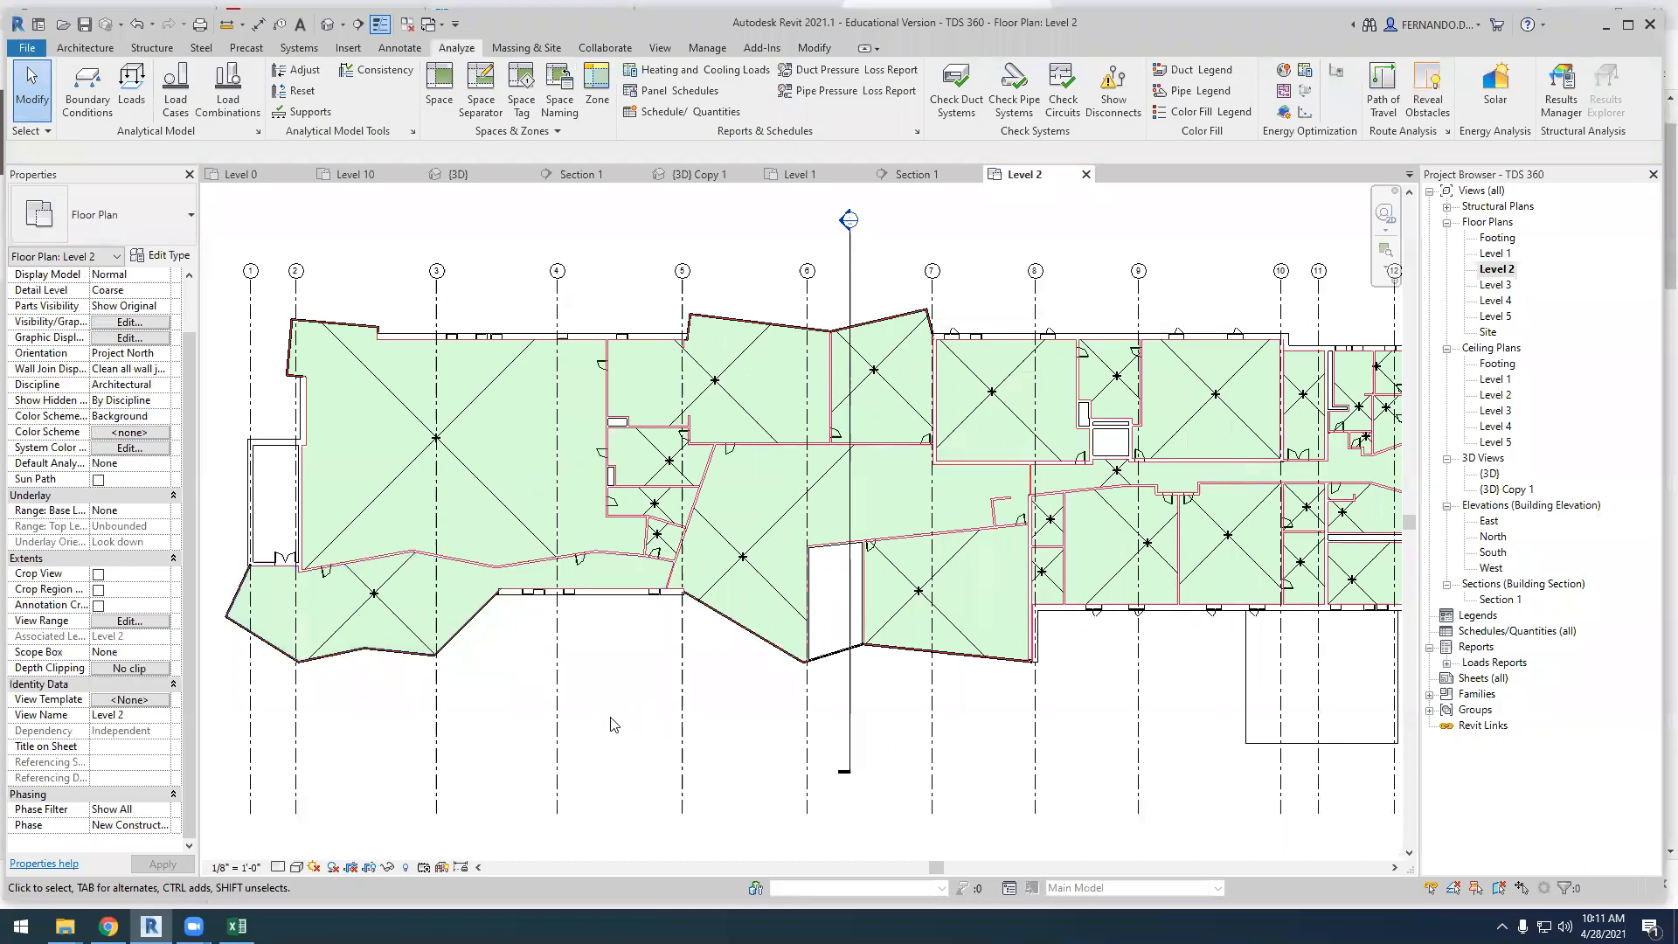
Look over the whole Level 2 floor plan and inspect the spaces in the Section 1 view
{"action": "scroll", "coordinate": [617, 691], "scroll_direction": "down", "scroll_amount": 3}
{"action": "scroll", "coordinate": [916, 617], "scroll_direction": "up", "scroll_amount": 3}
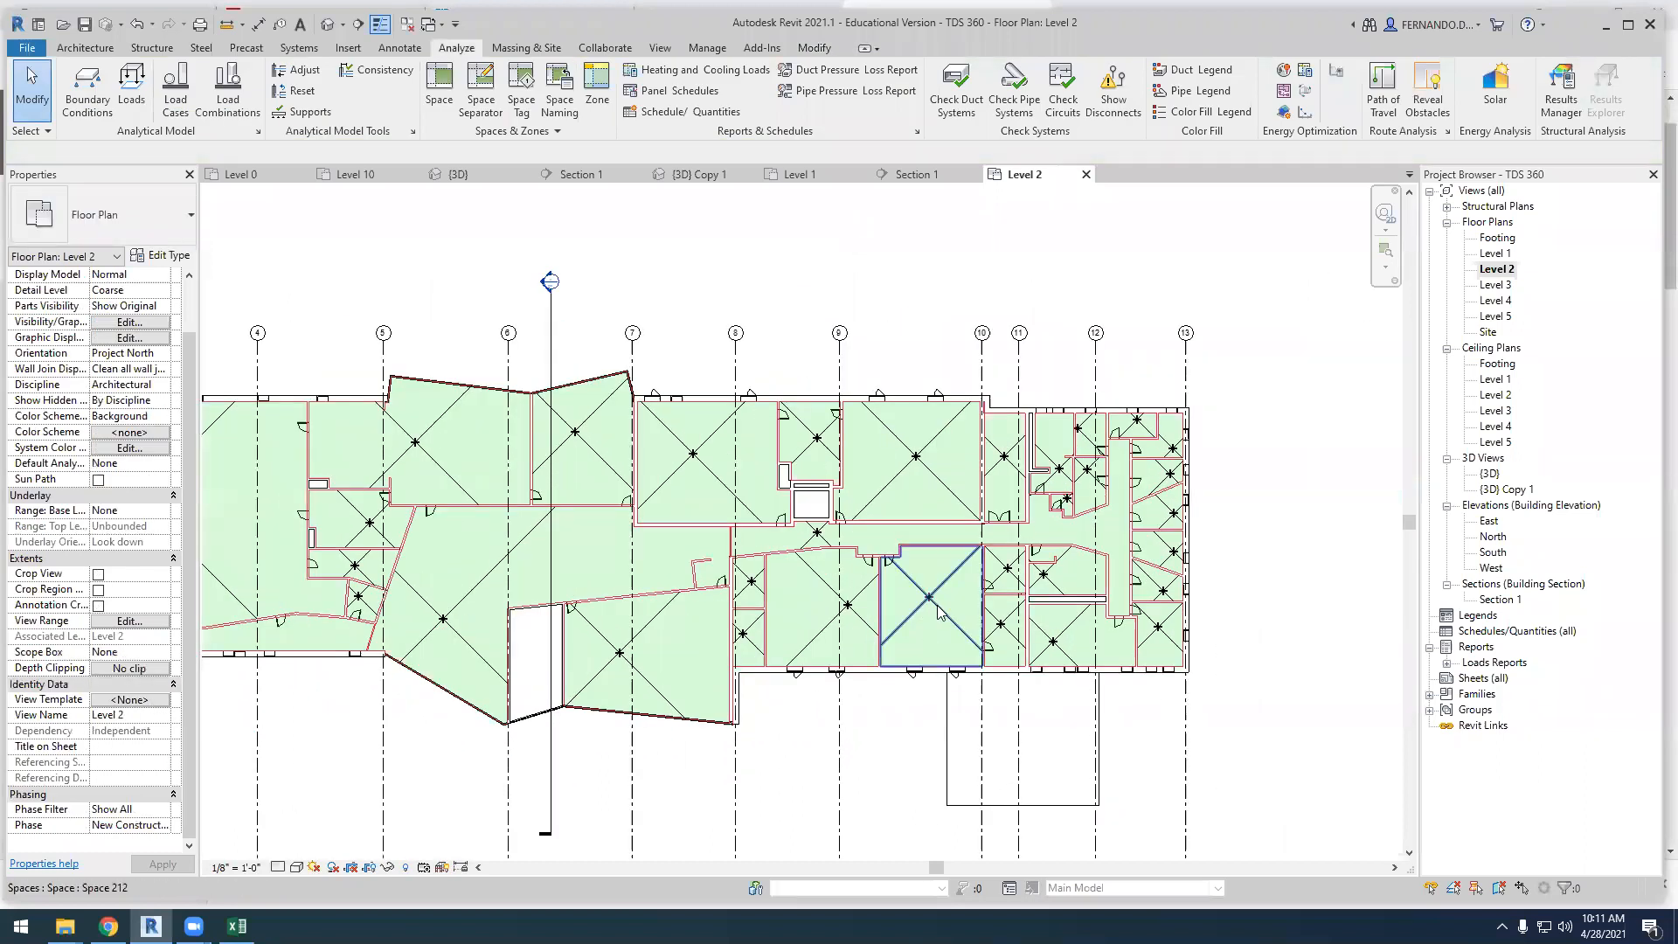
{"action": "scroll", "coordinate": [1075, 500], "scroll_direction": "down", "scroll_amount": 1}
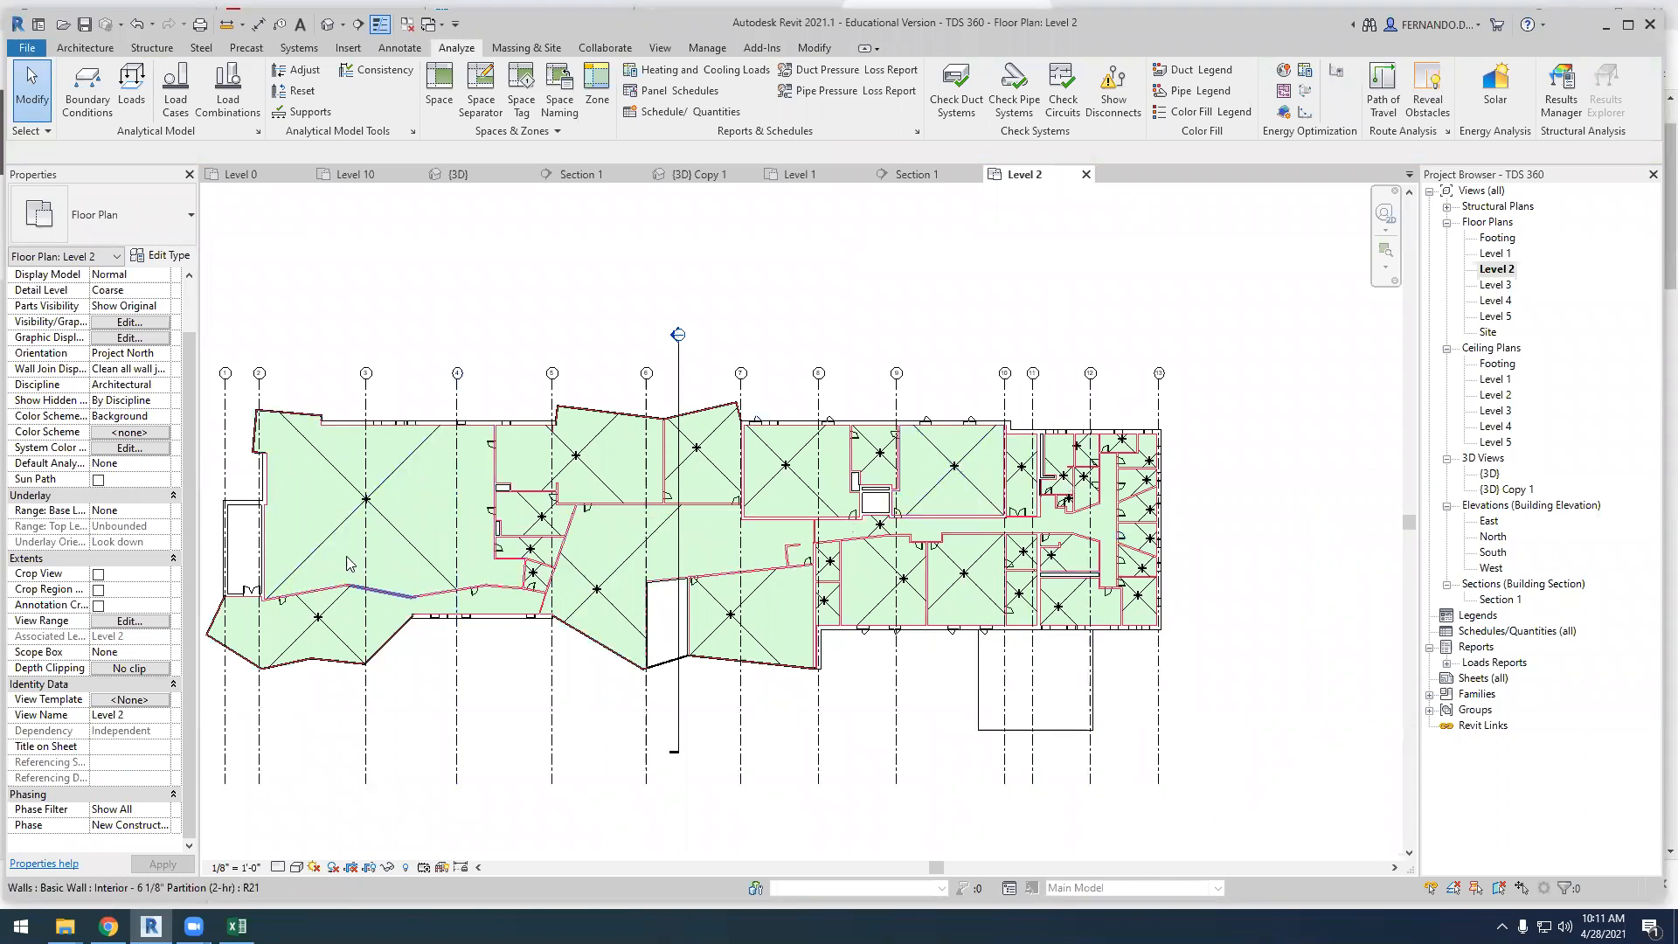
{"action": "left_click", "coordinate": [923, 174]}
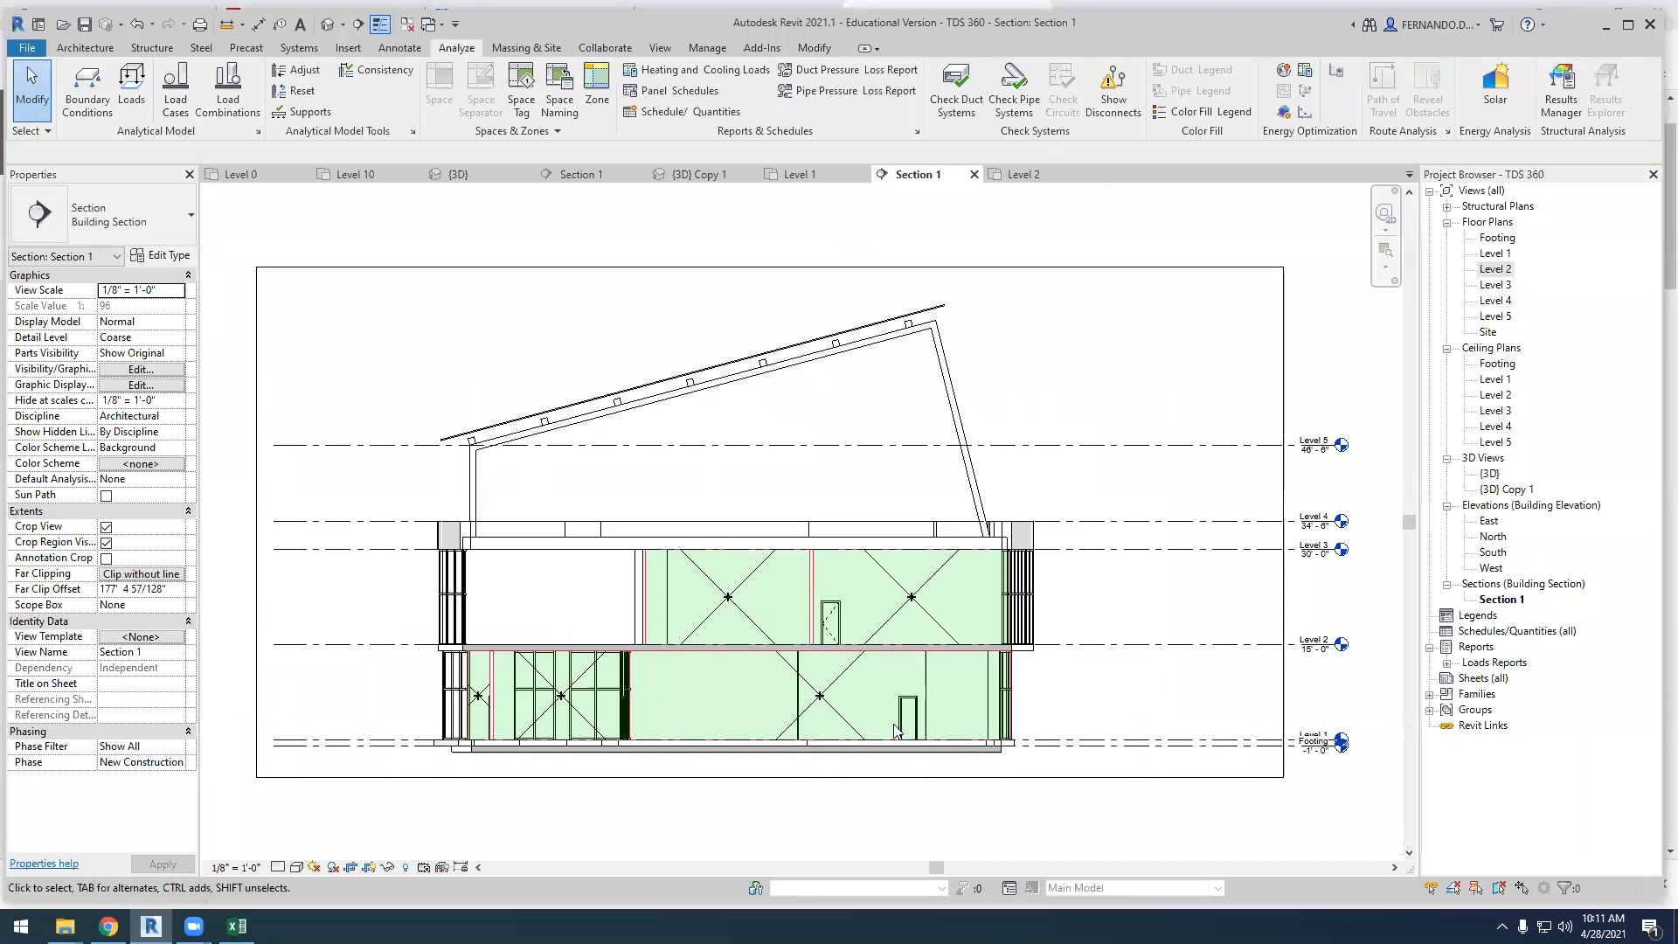
Turn on the Interior and Reference display of spaces in the Level 1 floor plan's visibility overrides
{"action": "left_click", "coordinate": [799, 174]}
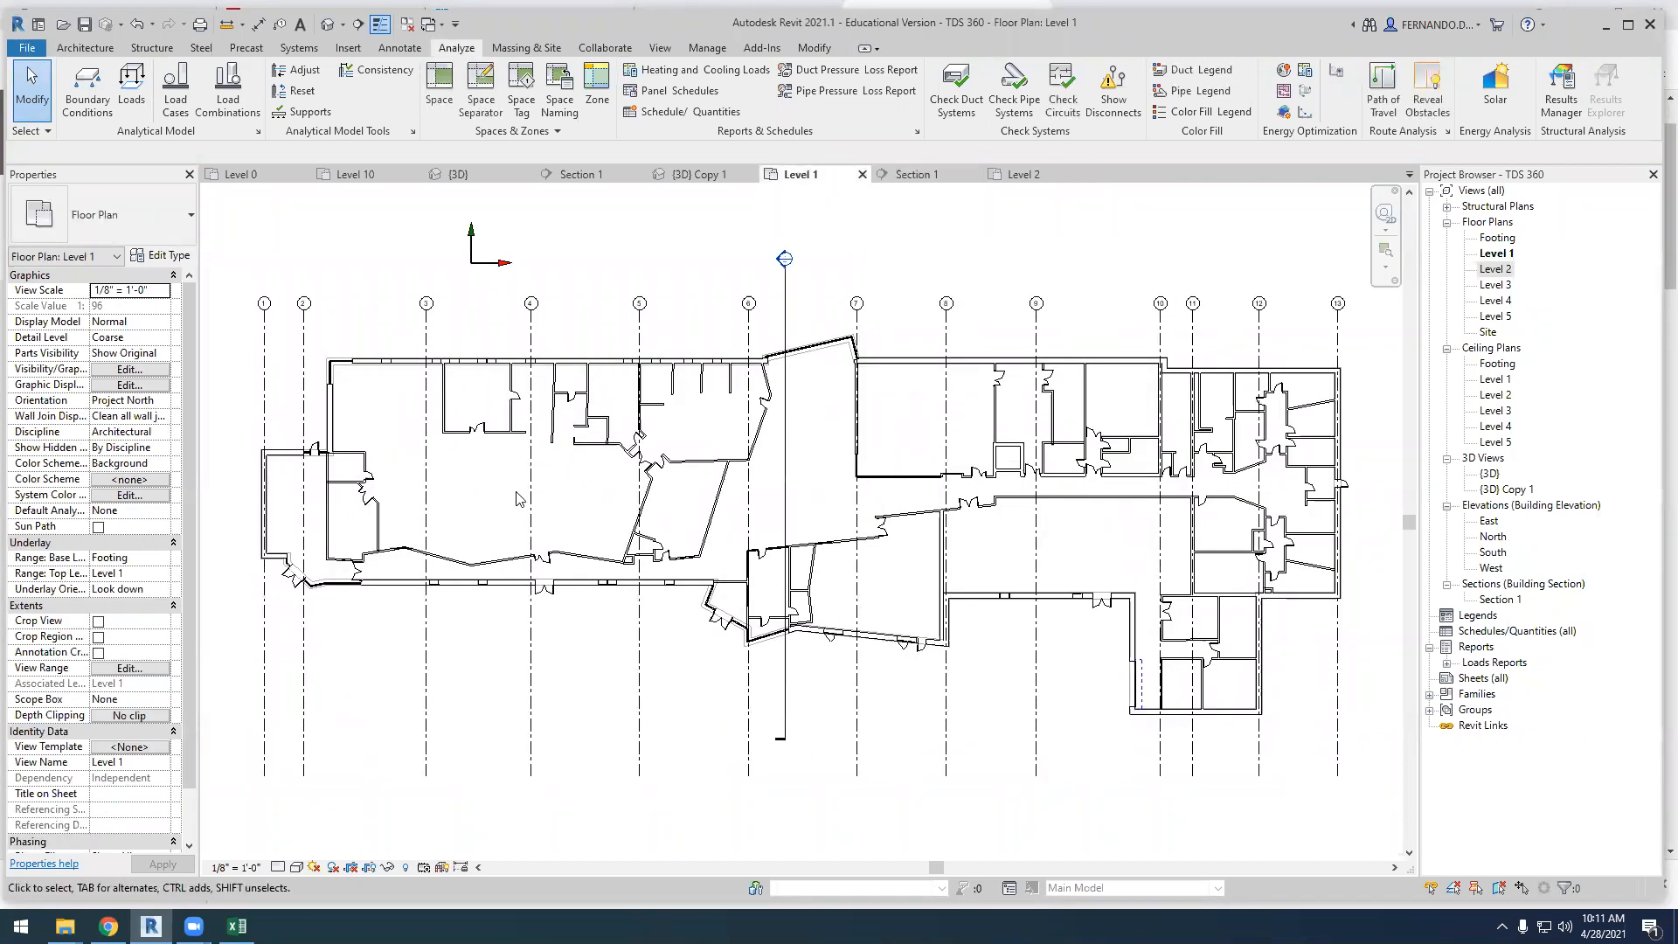
{"action": "scroll", "coordinate": [516, 498], "scroll_direction": "up", "scroll_amount": 1}
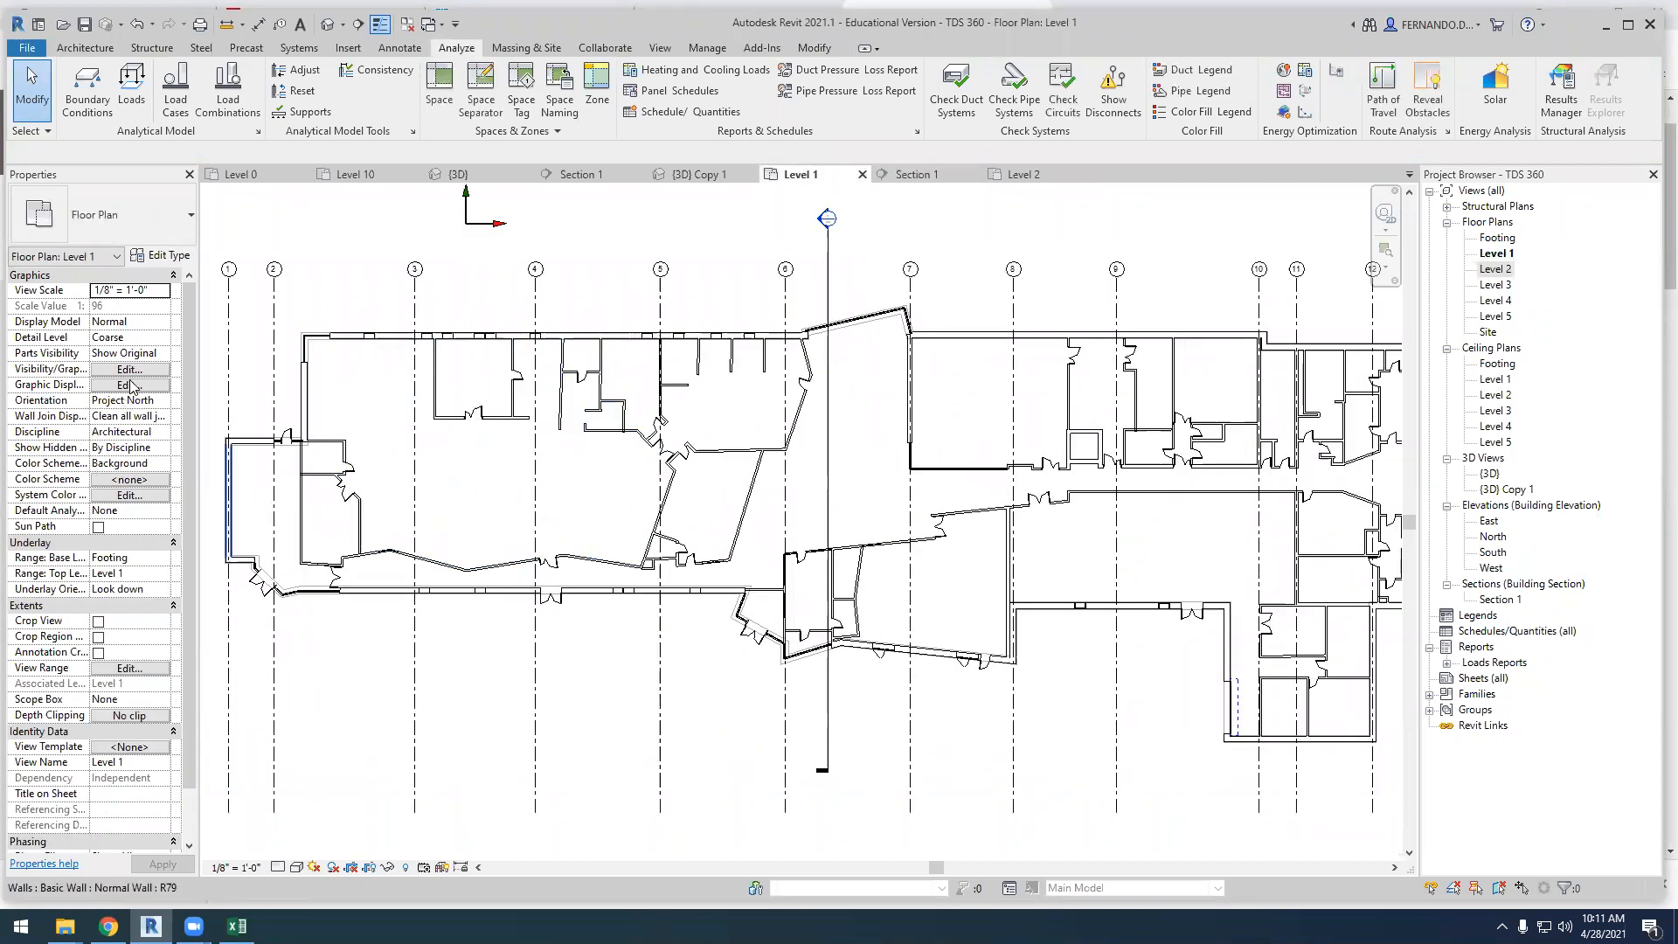
{"action": "left_click", "coordinate": [129, 369]}
{"action": "scroll", "coordinate": [887, 564], "scroll_direction": "down", "scroll_amount": 2}
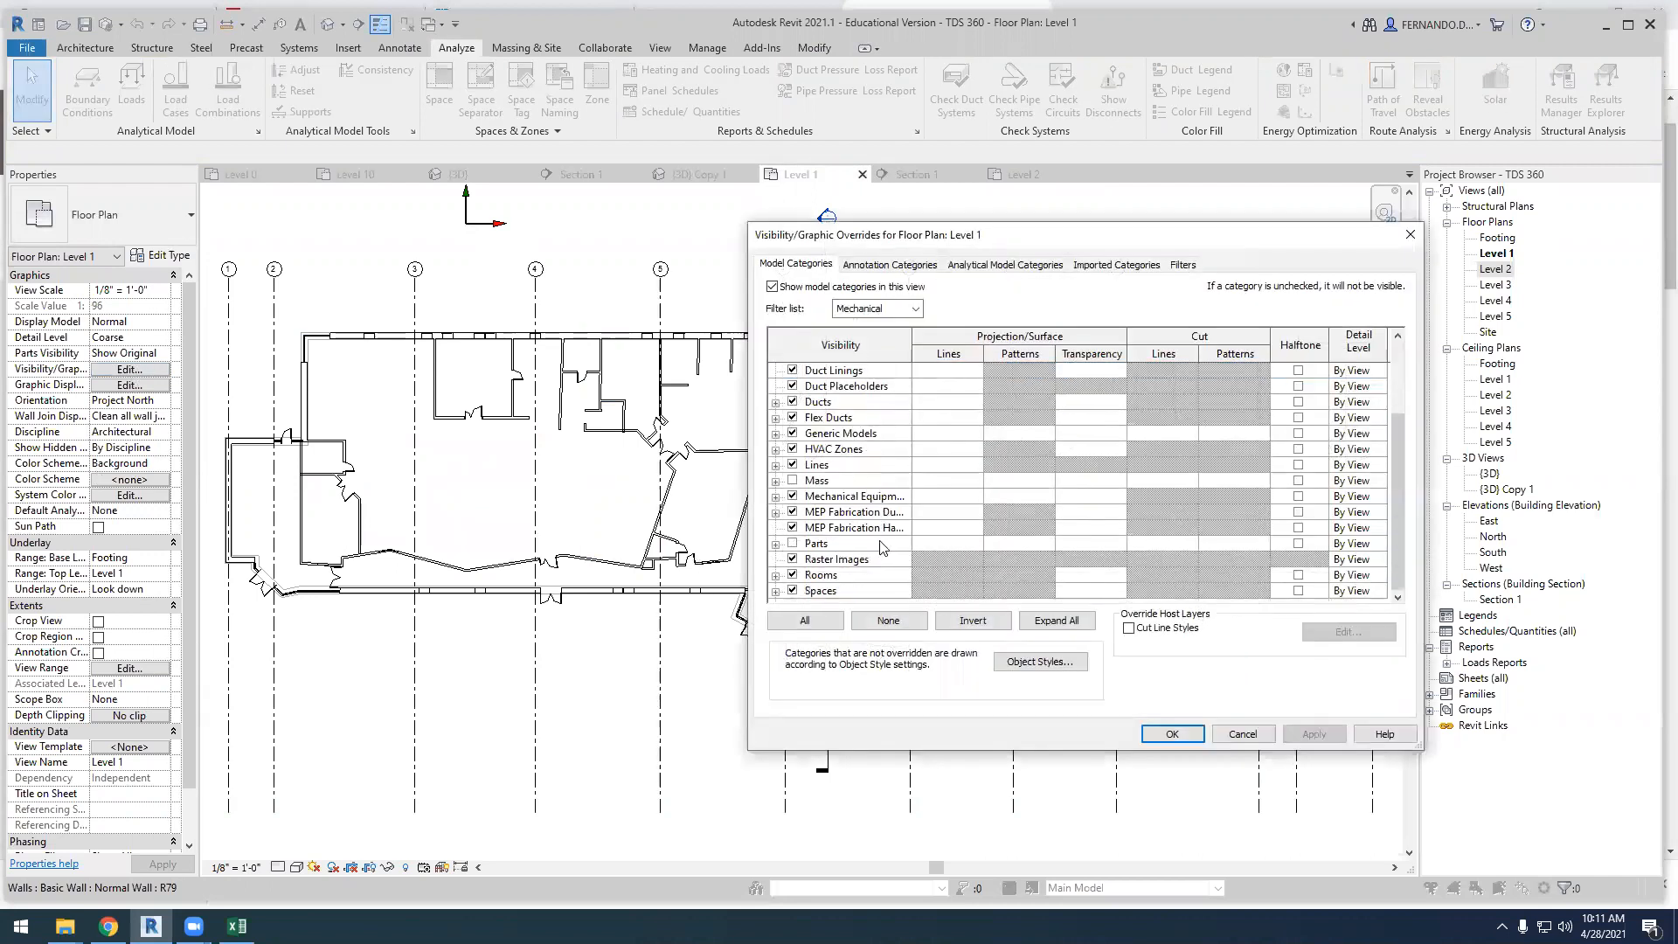
{"action": "left_click", "coordinate": [775, 592]}
{"action": "left_click", "coordinate": [811, 574]}
{"action": "left_click", "coordinate": [811, 591]}
{"action": "left_click", "coordinate": [1313, 735]}
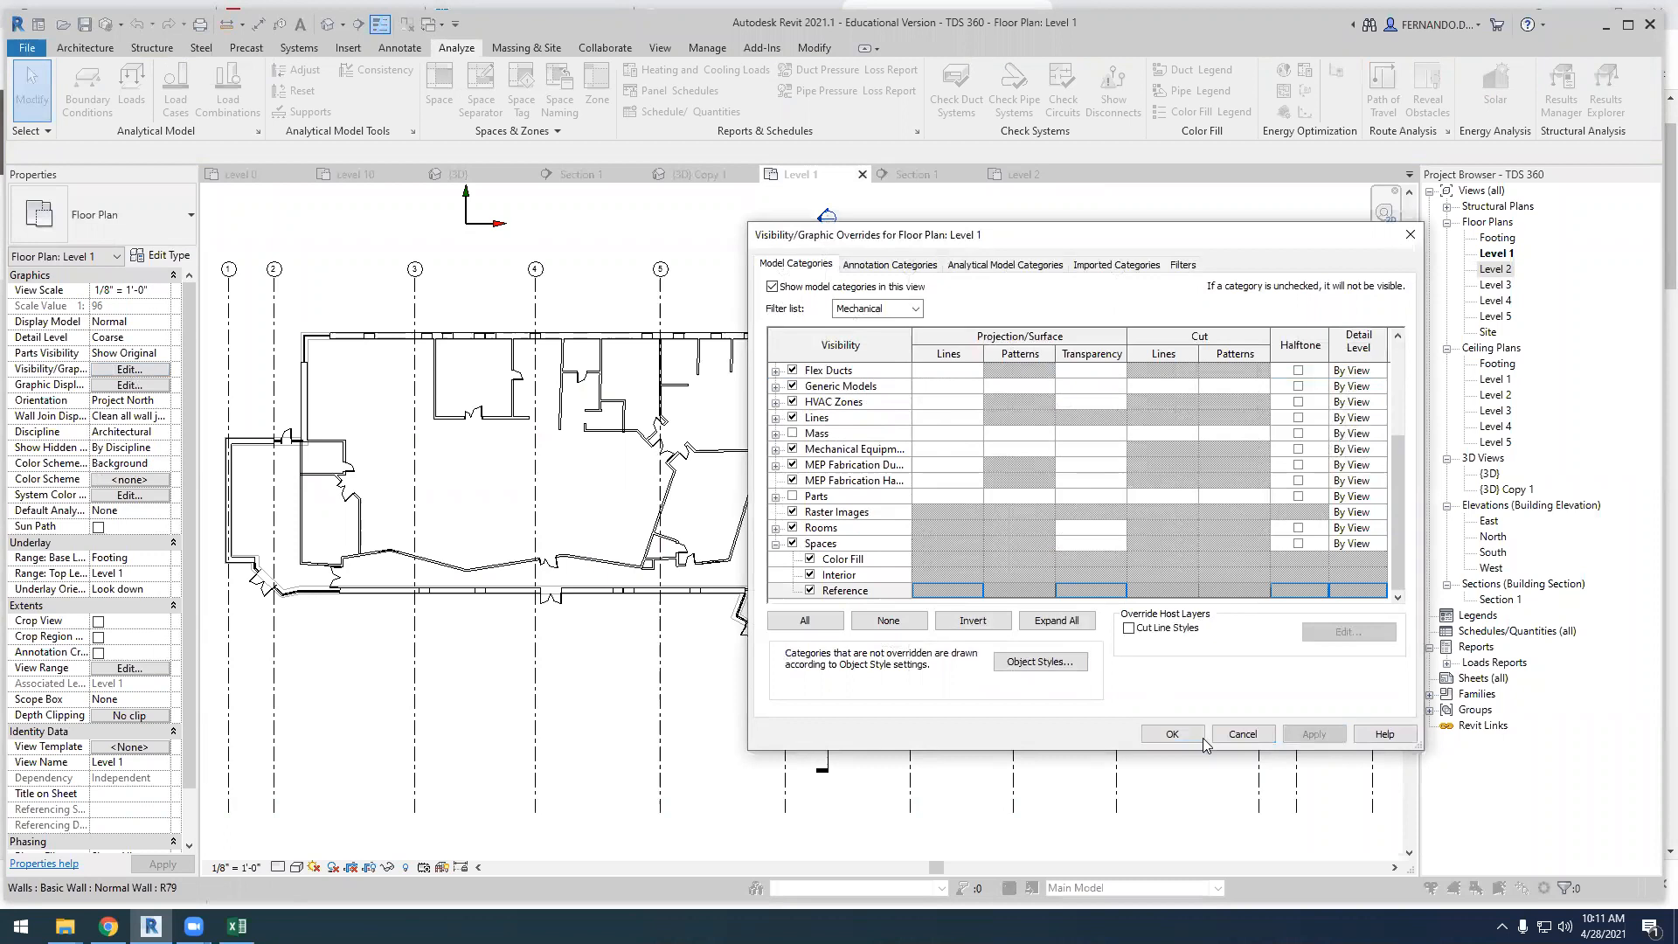
{"action": "left_click", "coordinate": [1173, 734]}
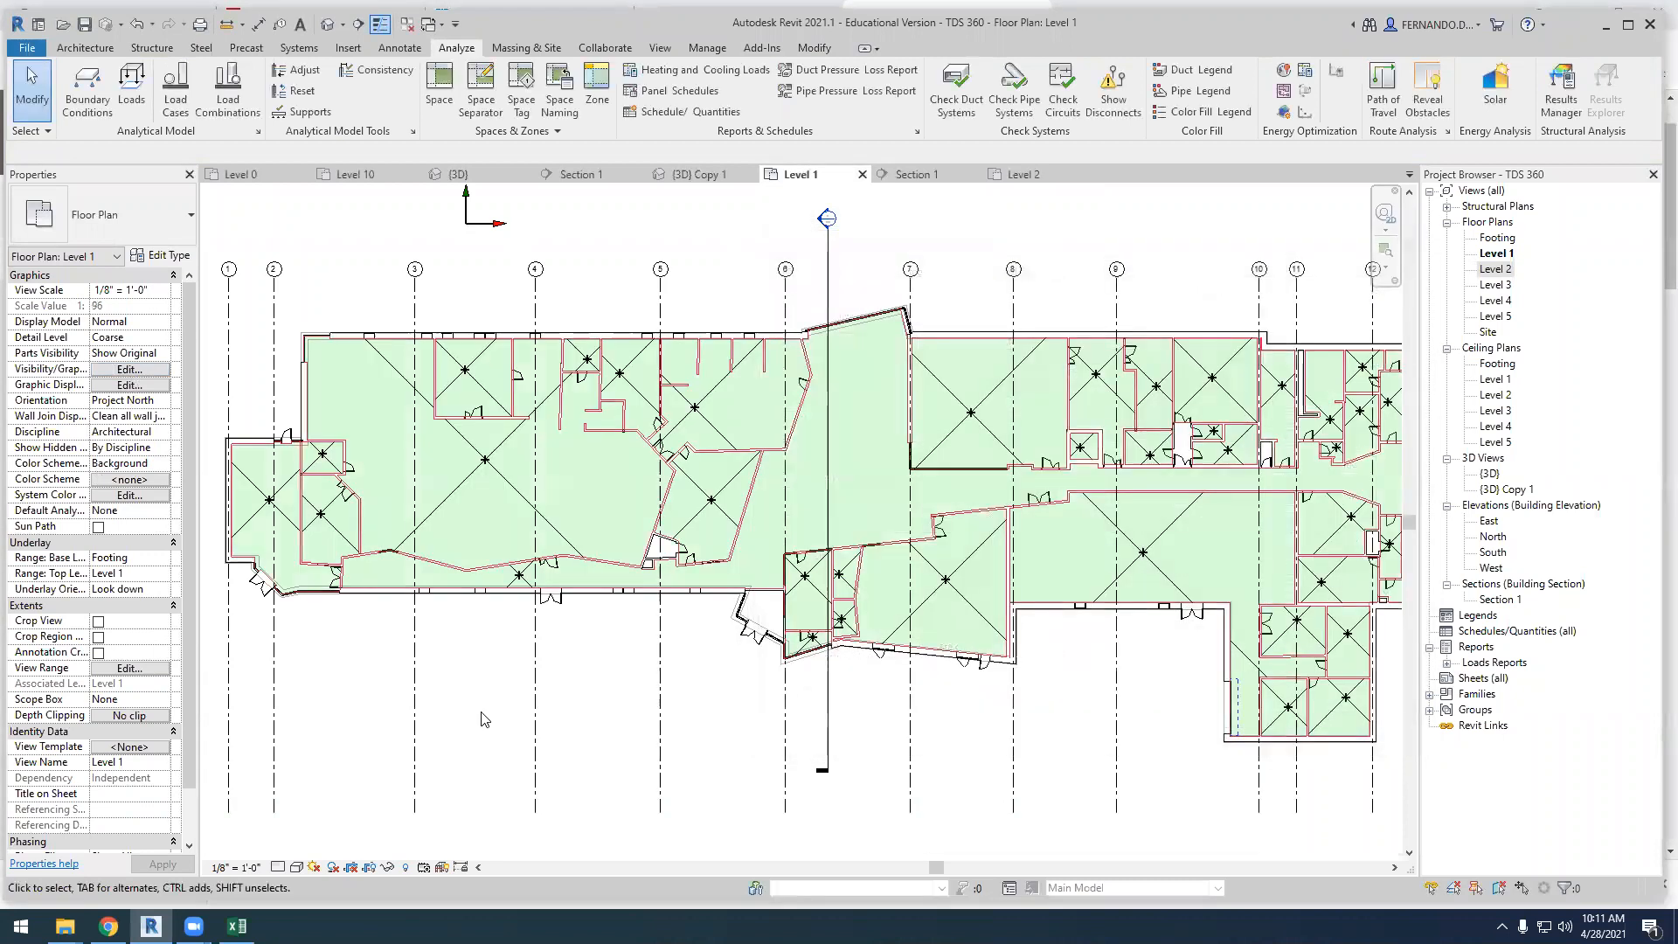
Change the number of the large Level 1 space between grids 2 and 5 to 101 WORKSHOP
{"action": "left_click", "coordinate": [524, 508]}
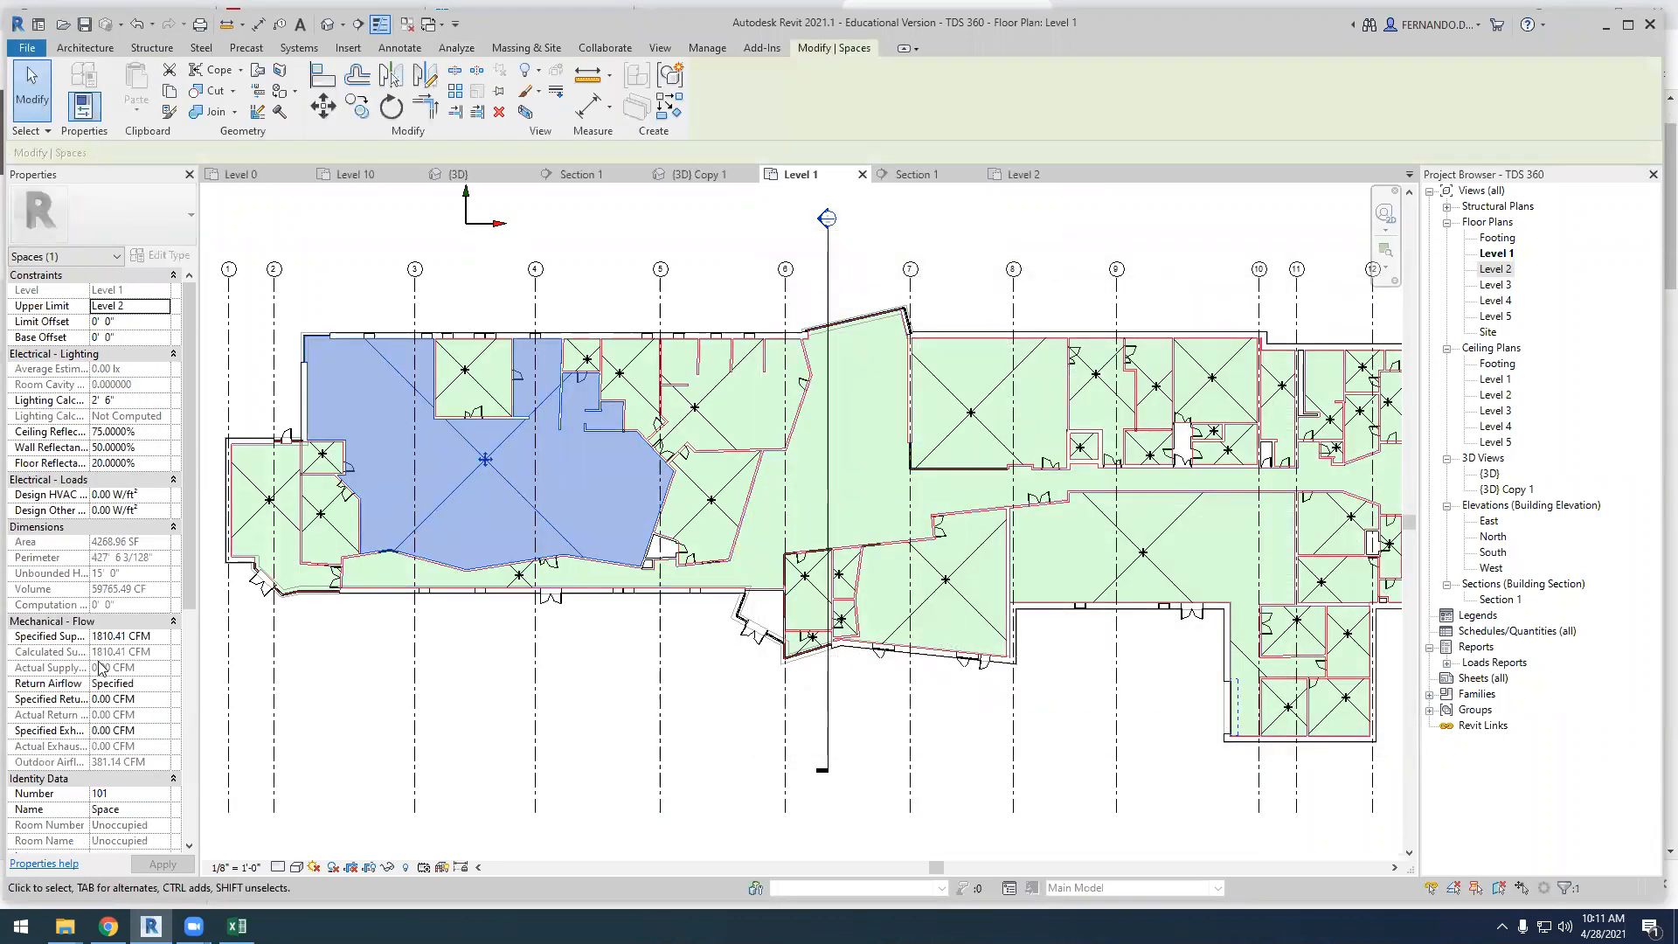
{"action": "left_click", "coordinate": [126, 792]}
{"action": "type", "text": "WORKSHOP"}
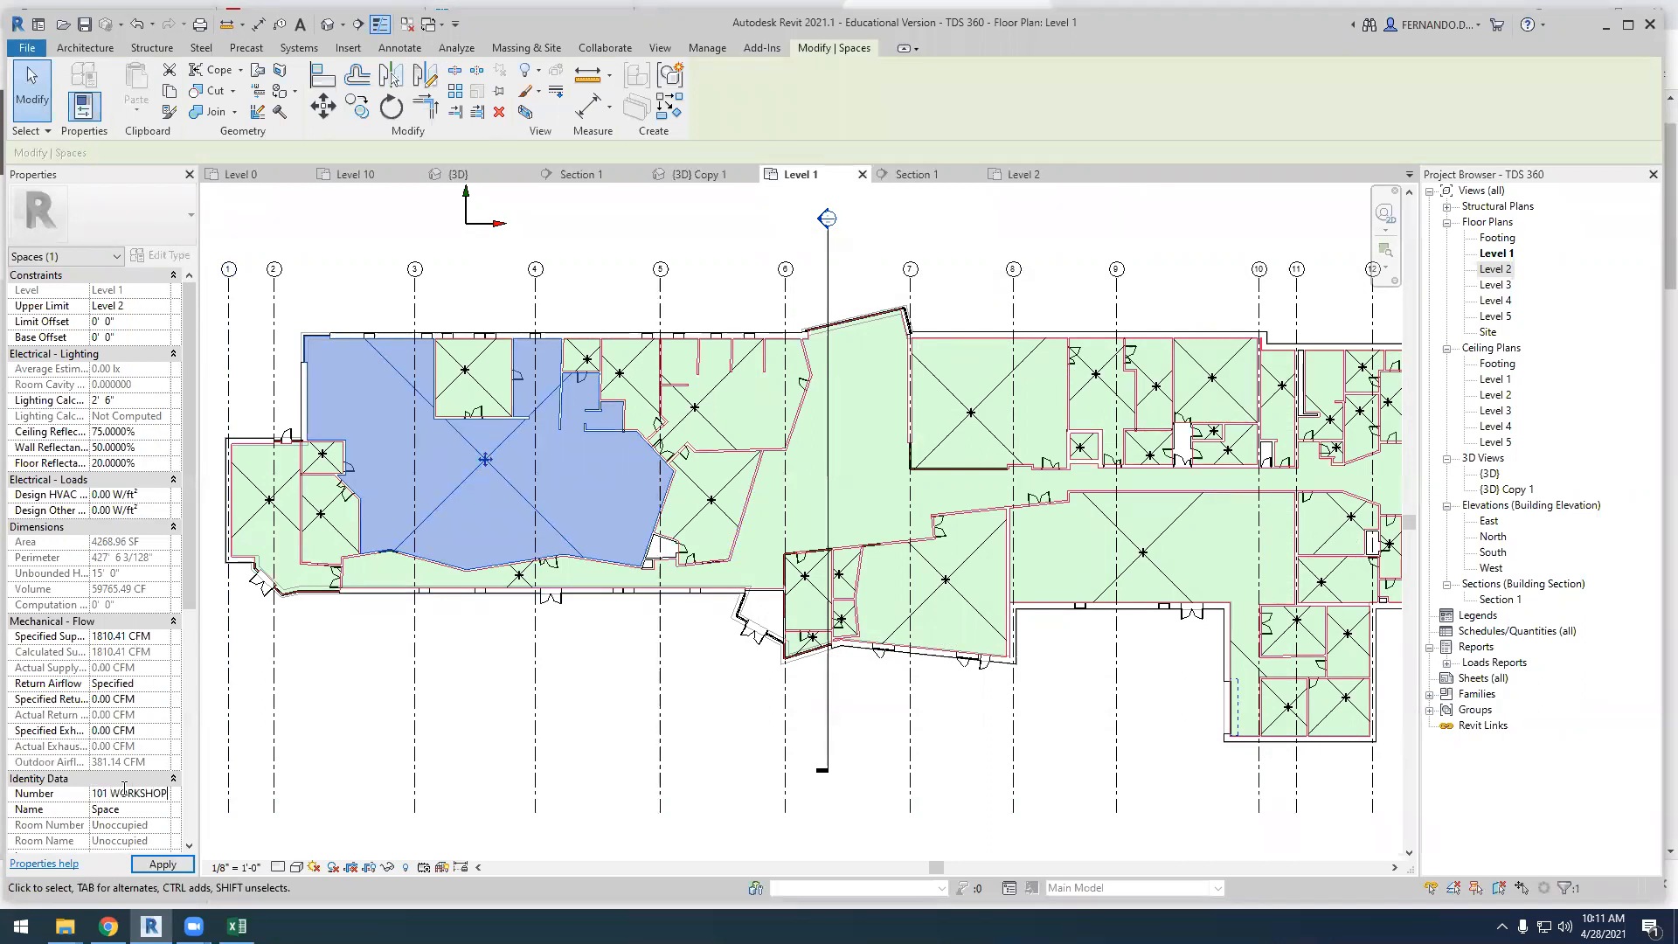
{"action": "left_click", "coordinate": [457, 750]}
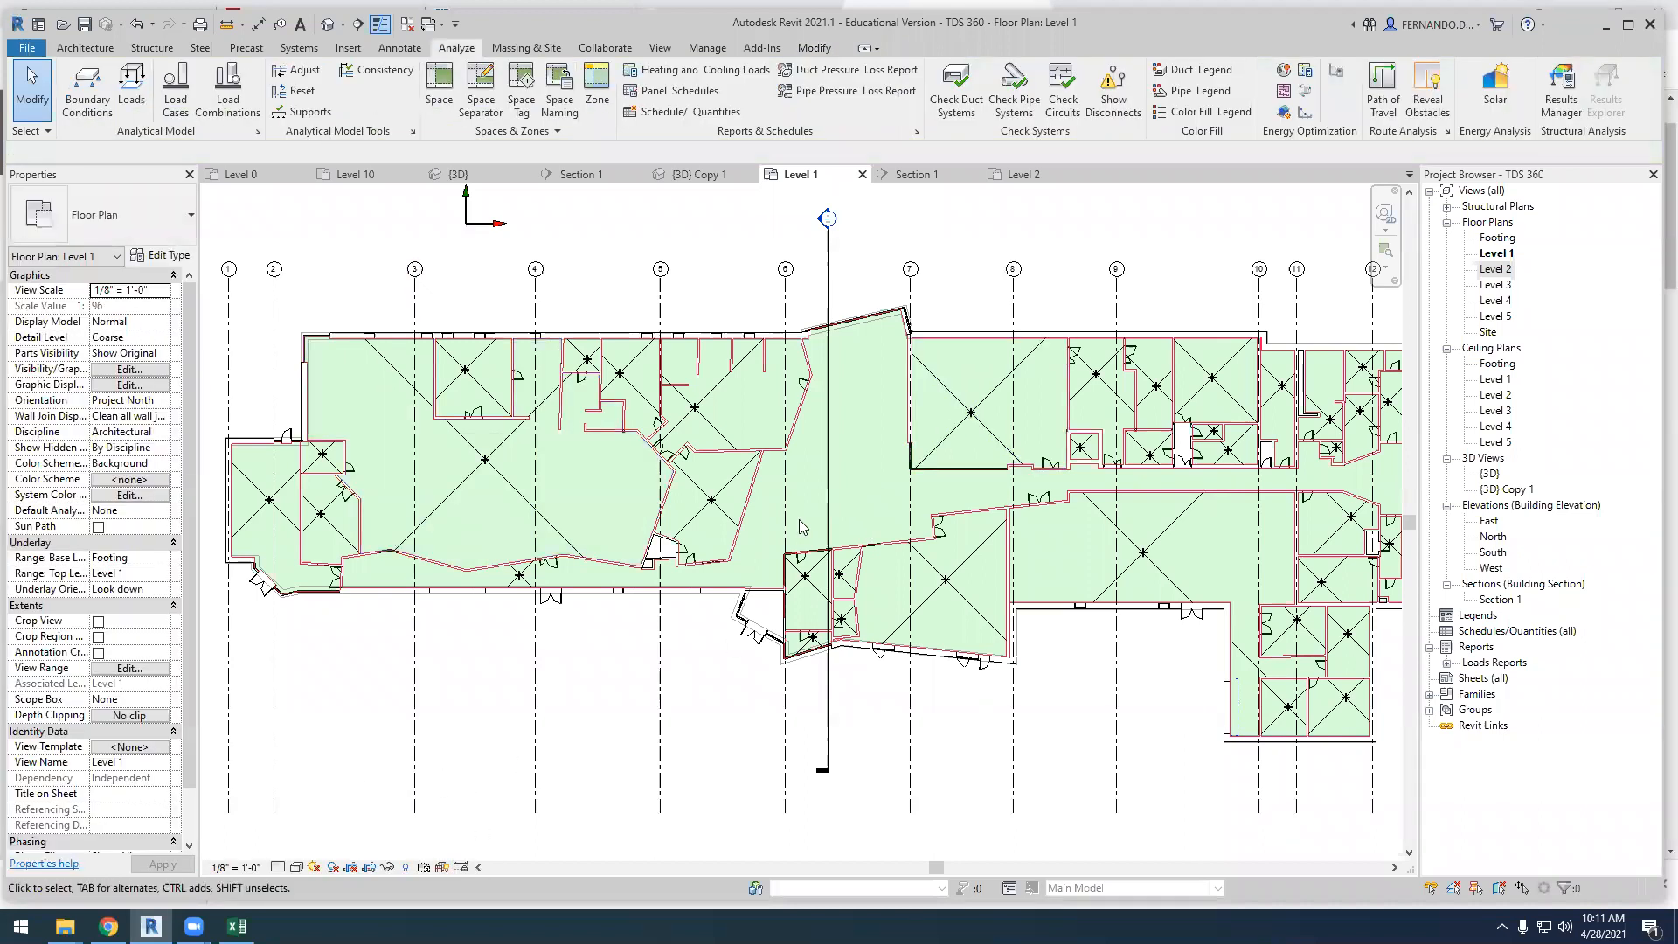
Change the number of the long Level 1 circulation space, numbered 100, to 100 LOBBY and deselect it
{"action": "left_click", "coordinate": [525, 581]}
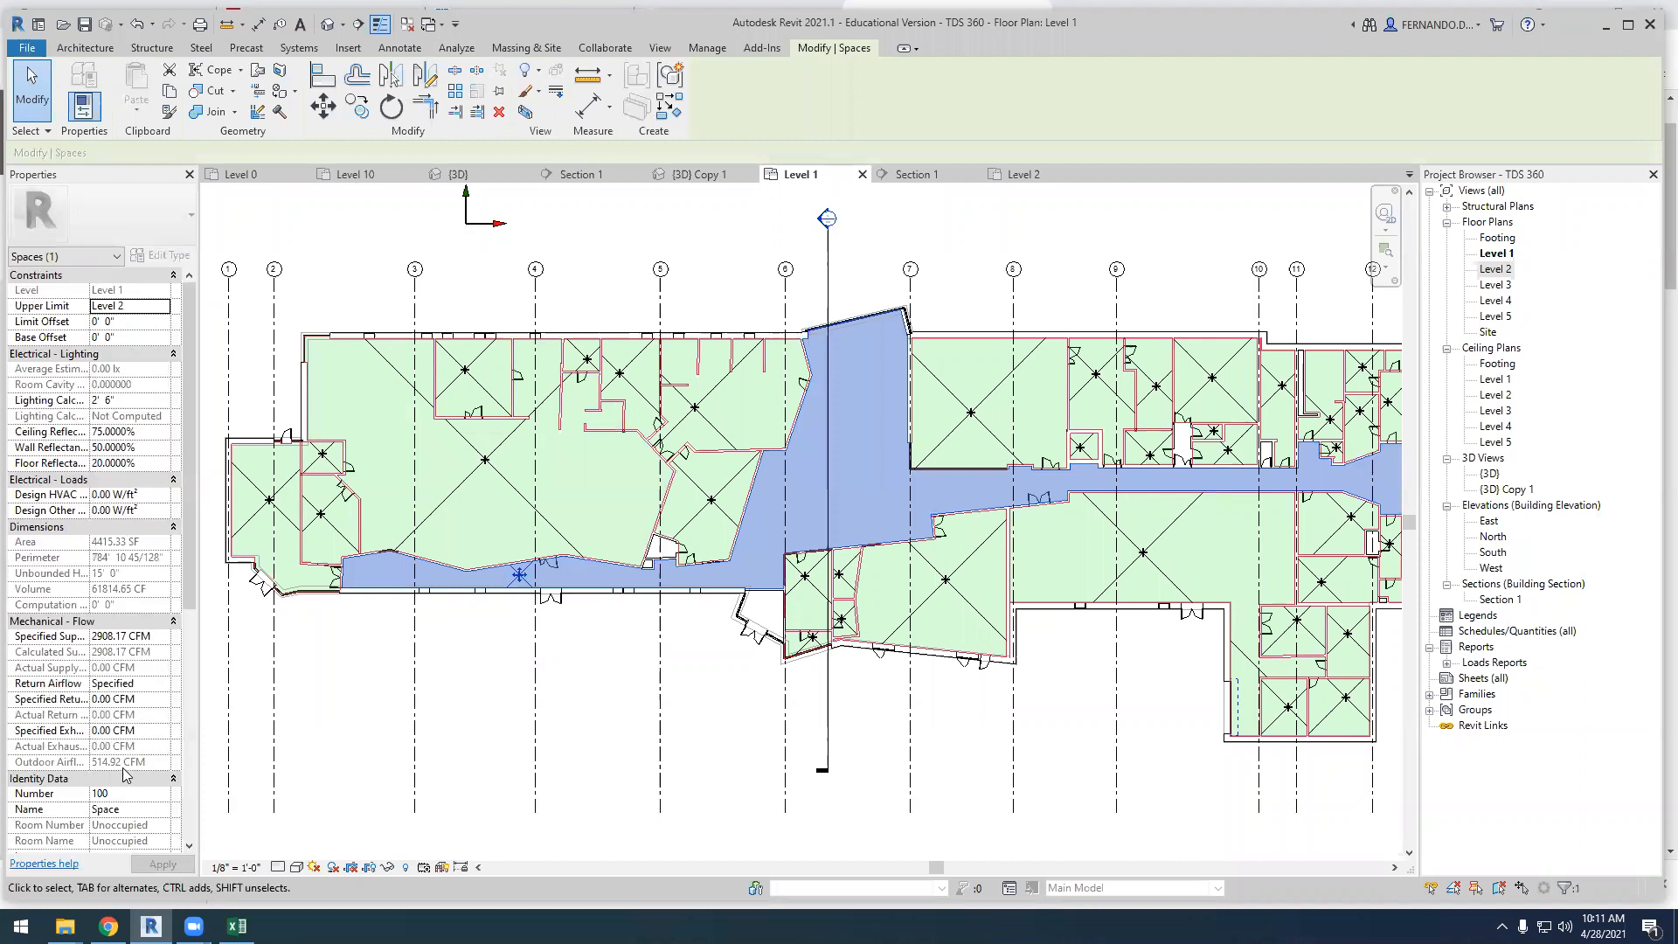
{"action": "scroll", "coordinate": [131, 603], "scroll_direction": "down", "scroll_amount": 4}
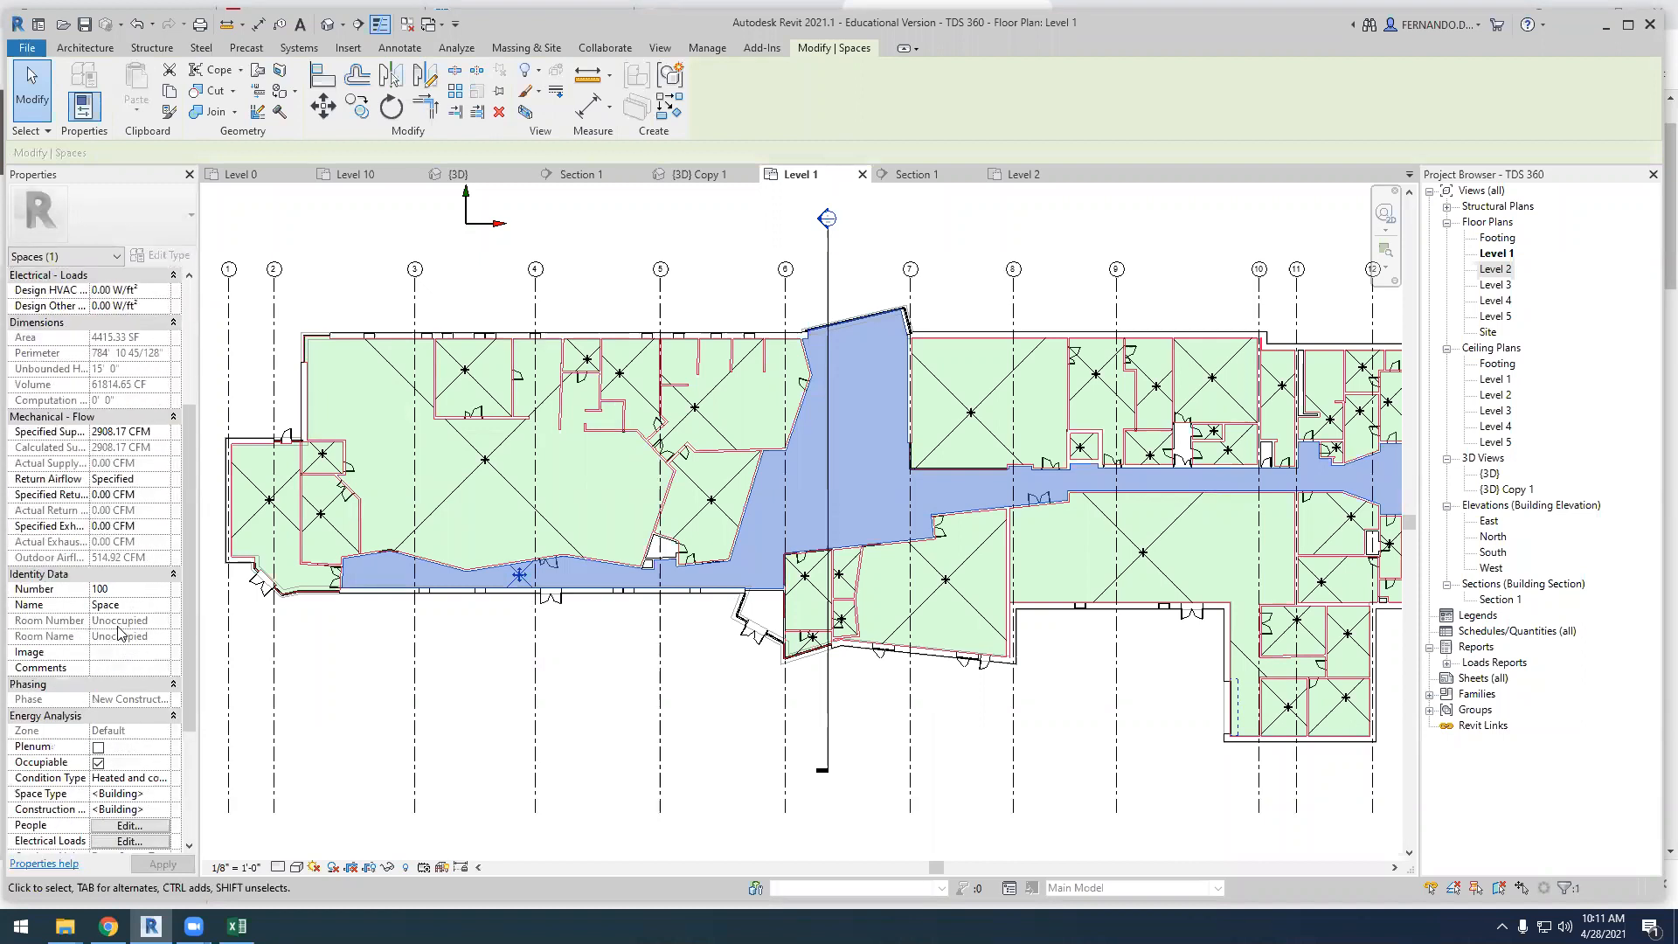
{"action": "scroll", "coordinate": [120, 696], "scroll_direction": "down", "scroll_amount": 2}
{"action": "scroll", "coordinate": [120, 695], "scroll_direction": "up", "scroll_amount": 2}
{"action": "left_click", "coordinate": [123, 588]}
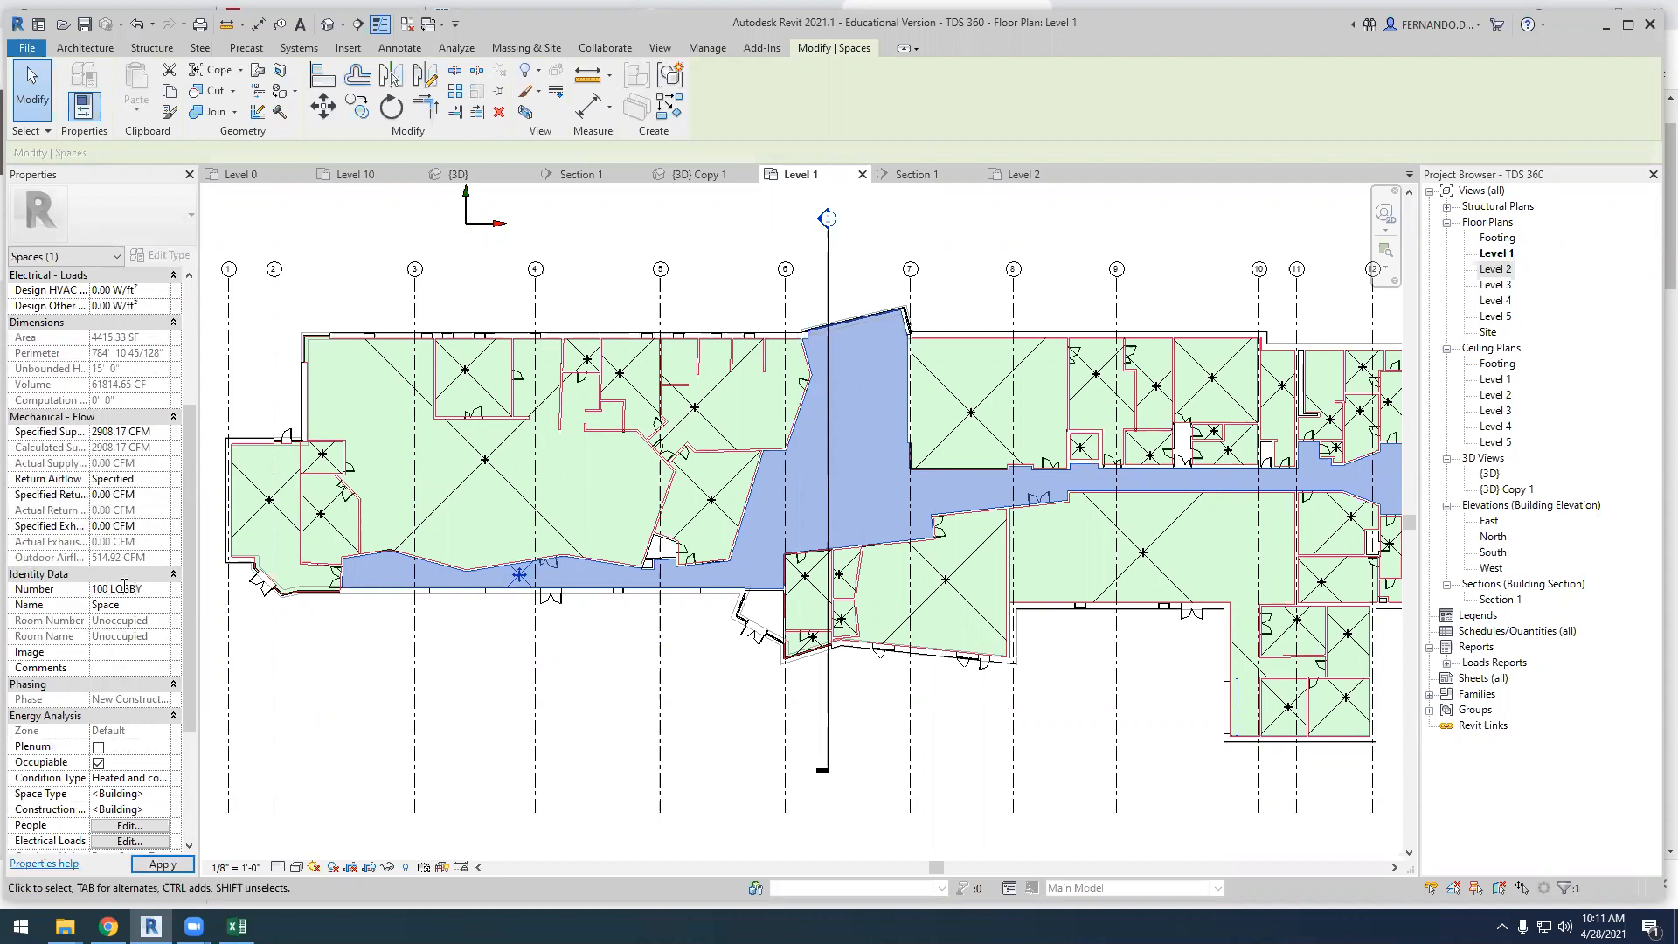
{"action": "left_click", "coordinate": [466, 694]}
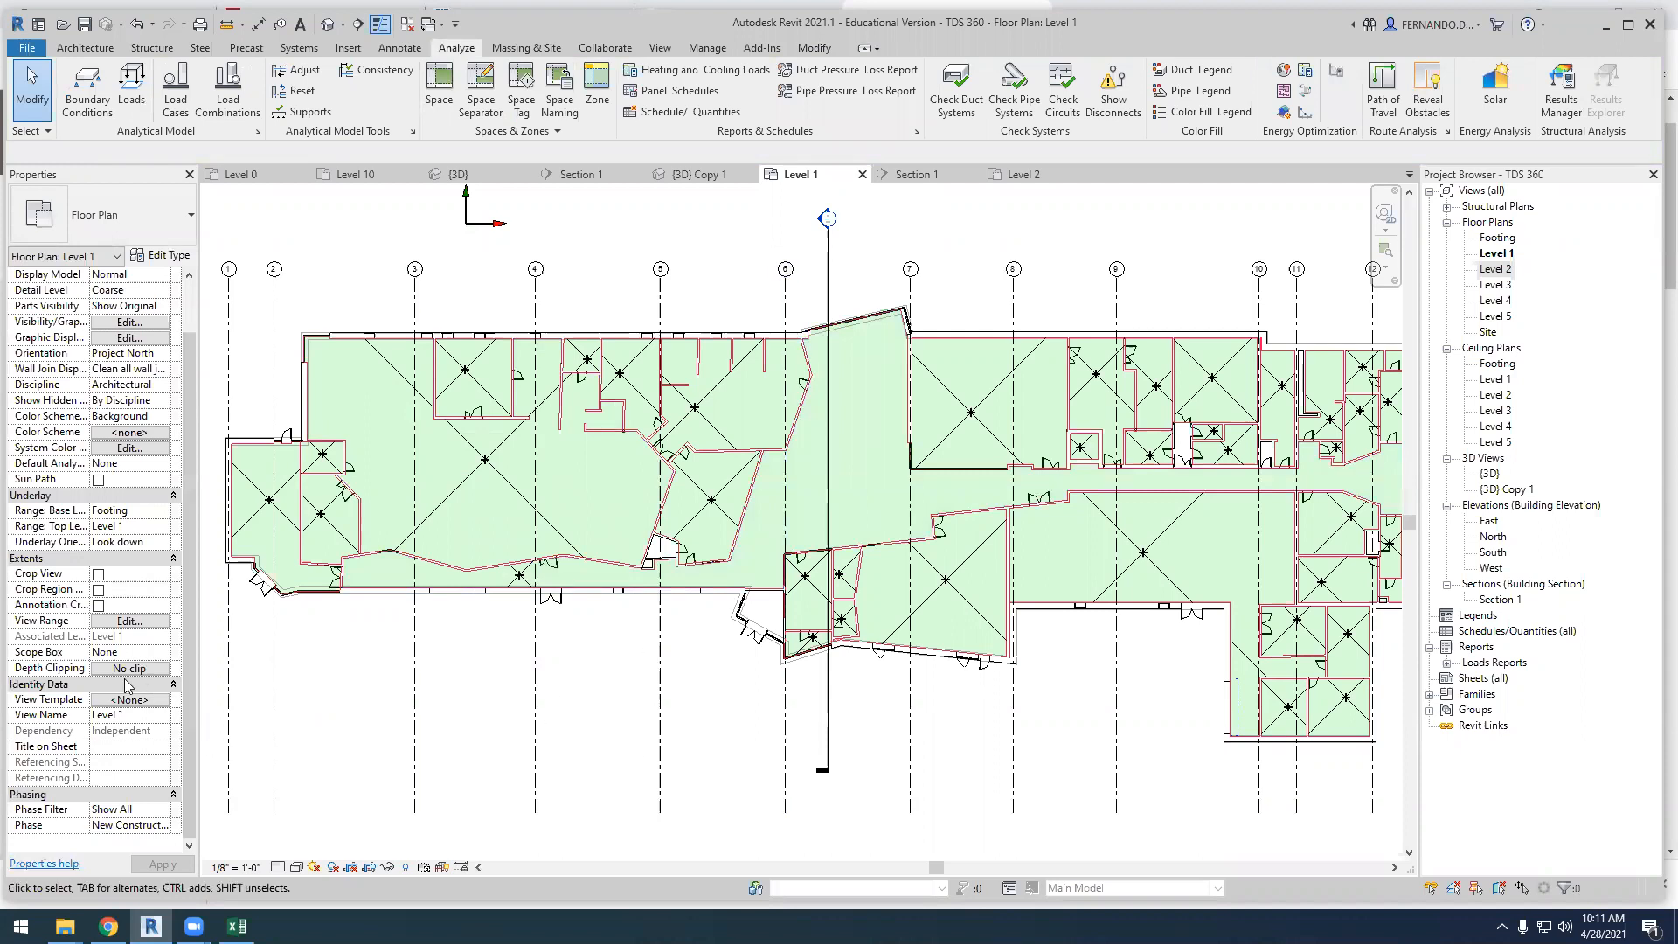
Open the Heating and Cooling Loads settings and look through the spaces listed in the Default zone
{"action": "left_click", "coordinate": [695, 73]}
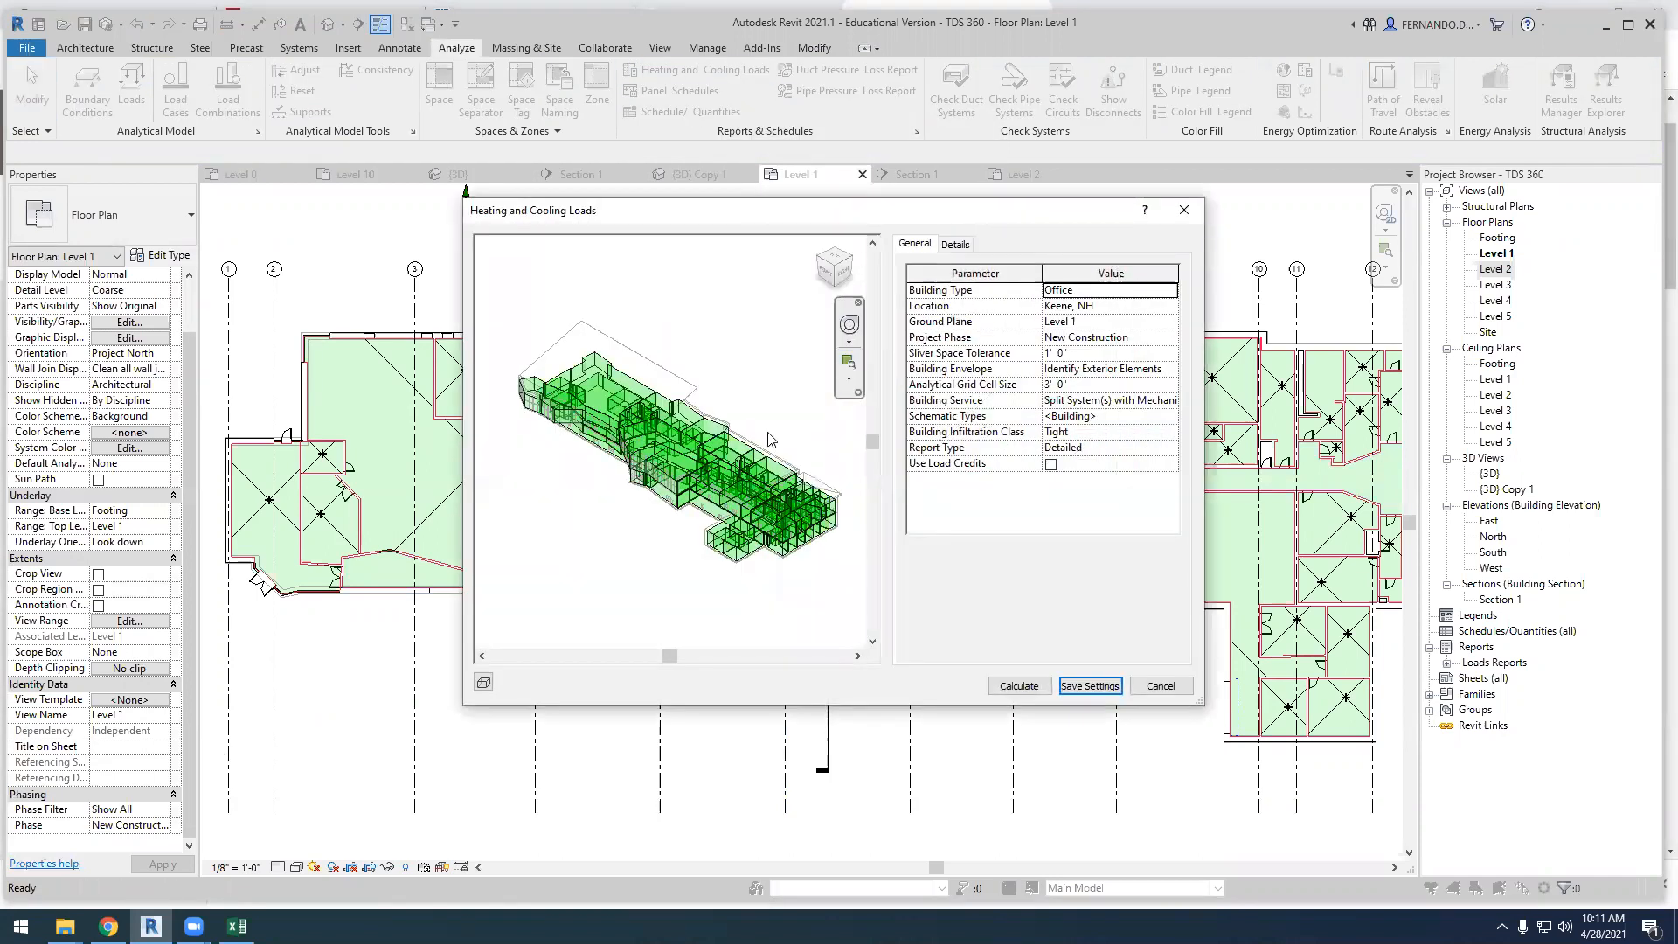
{"action": "left_click_drag", "start_coordinate": [903, 214], "coordinate": [656, 242]}
{"action": "left_click", "coordinate": [710, 272]}
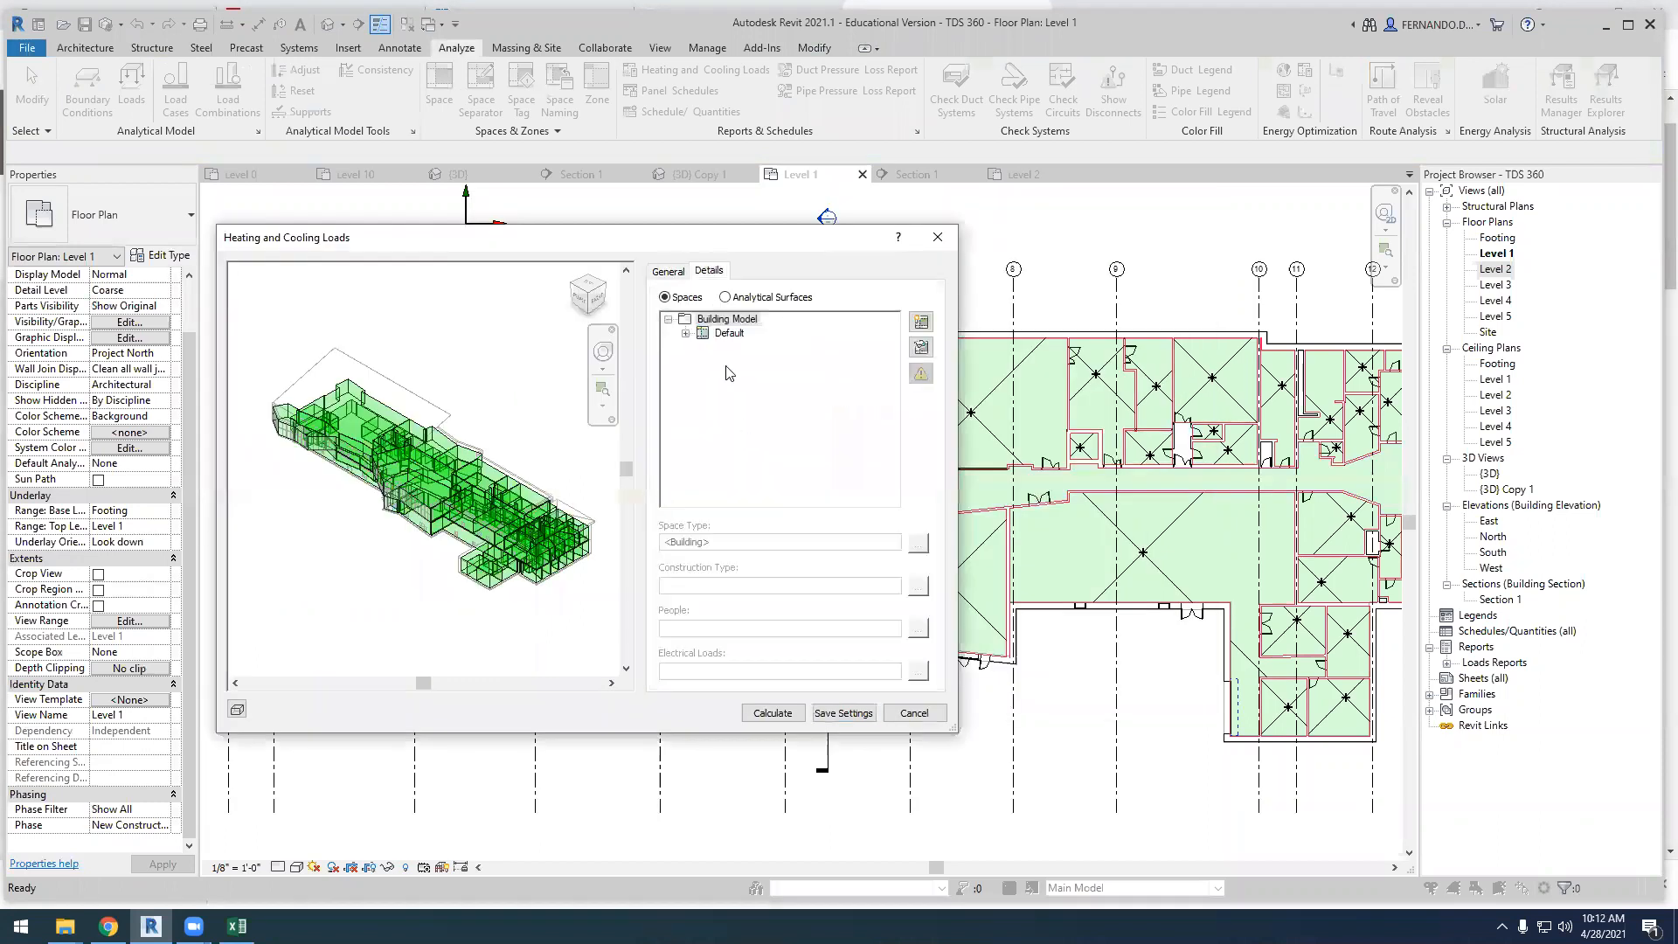
{"action": "left_click", "coordinate": [687, 334]}
{"action": "scroll", "coordinate": [792, 384], "scroll_direction": "down", "scroll_amount": 3}
{"action": "left_click_drag", "start_coordinate": [892, 371], "coordinate": [897, 479]}
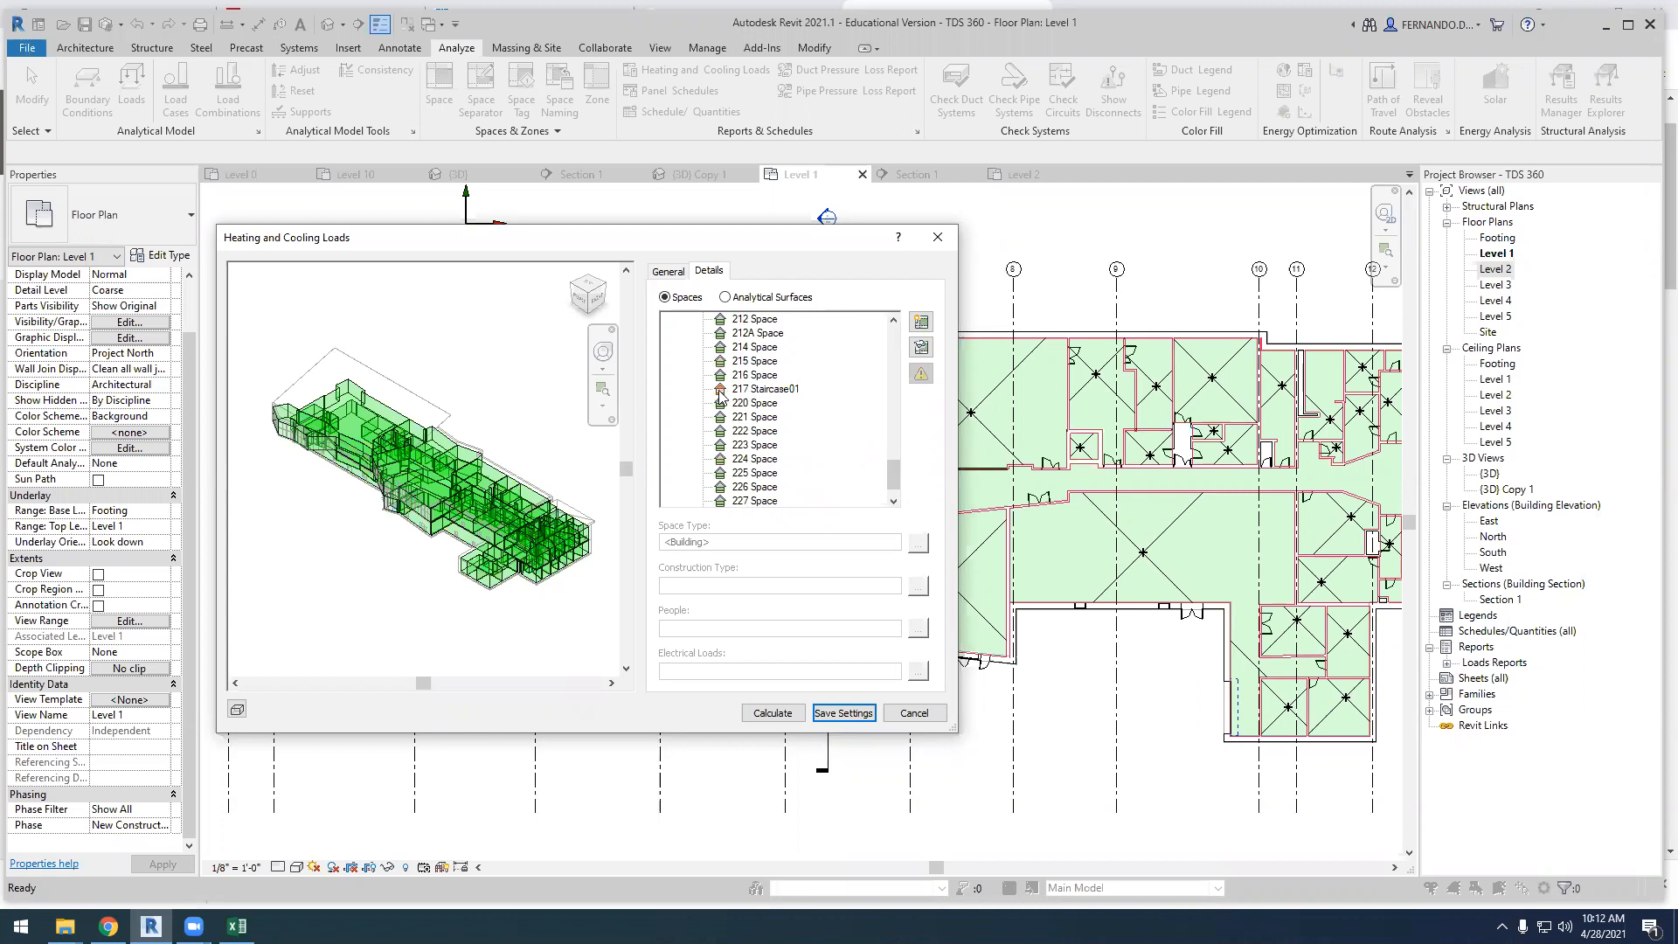
{"action": "scroll", "coordinate": [852, 456], "scroll_direction": "up", "scroll_amount": 3}
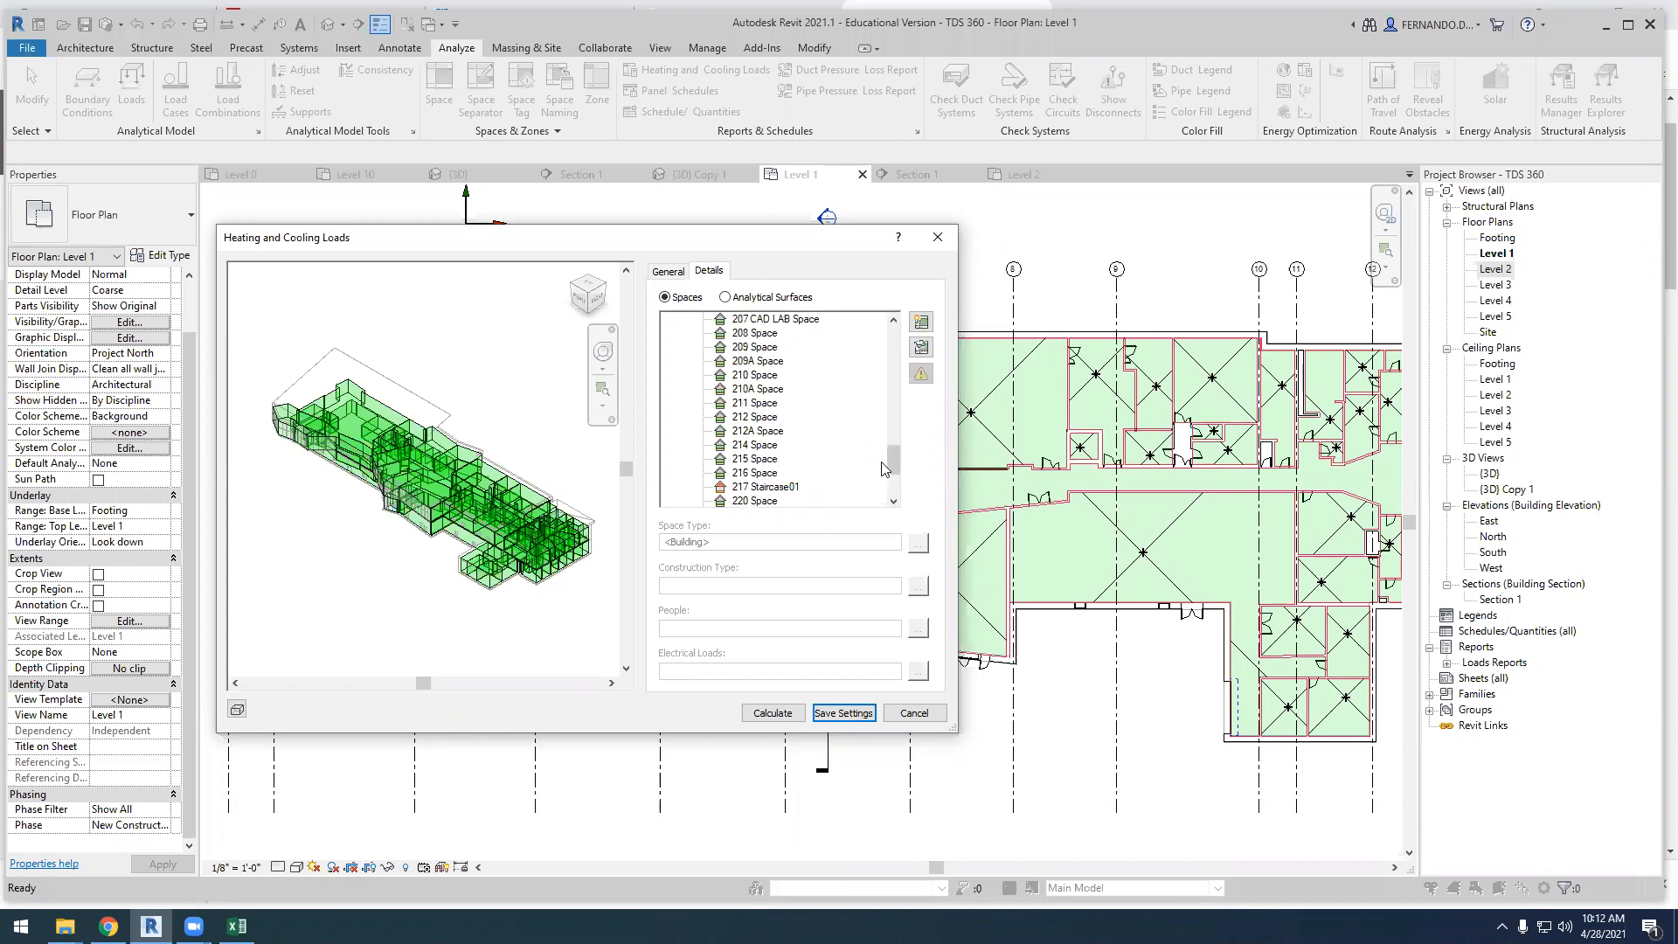
{"action": "scroll", "coordinate": [893, 462], "scroll_direction": "up", "scroll_amount": 2}
{"action": "scroll", "coordinate": [763, 379], "scroll_direction": "up", "scroll_amount": 1}
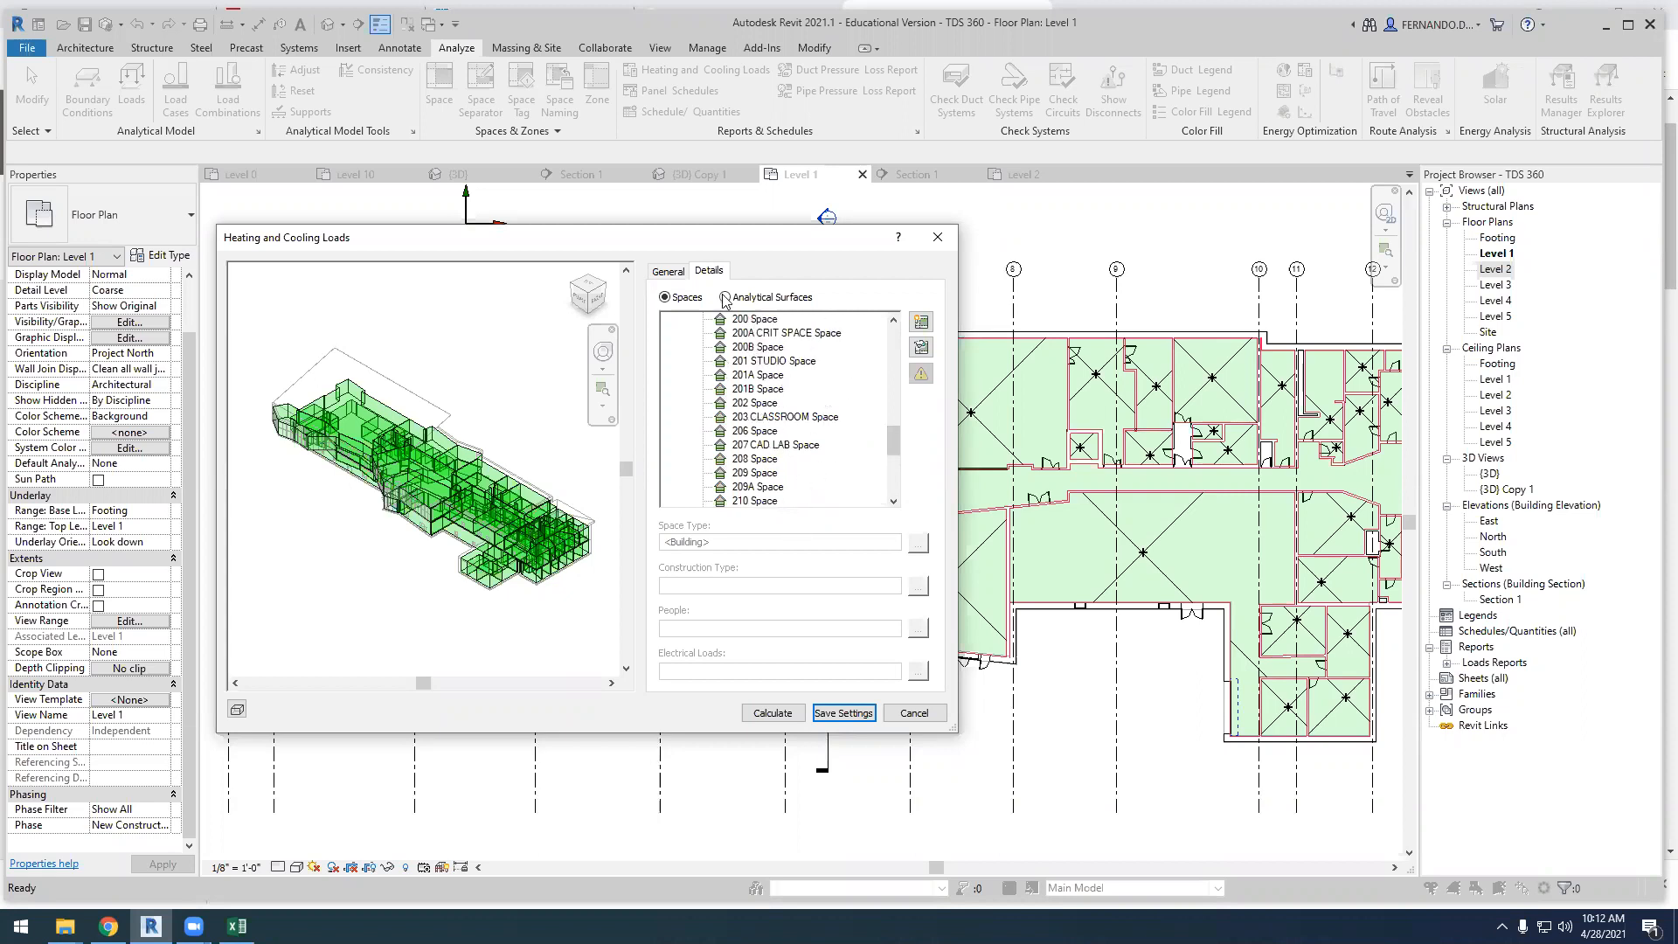
Set the building type for the heating and cooling loads to School or University
{"action": "left_click", "coordinate": [669, 273]}
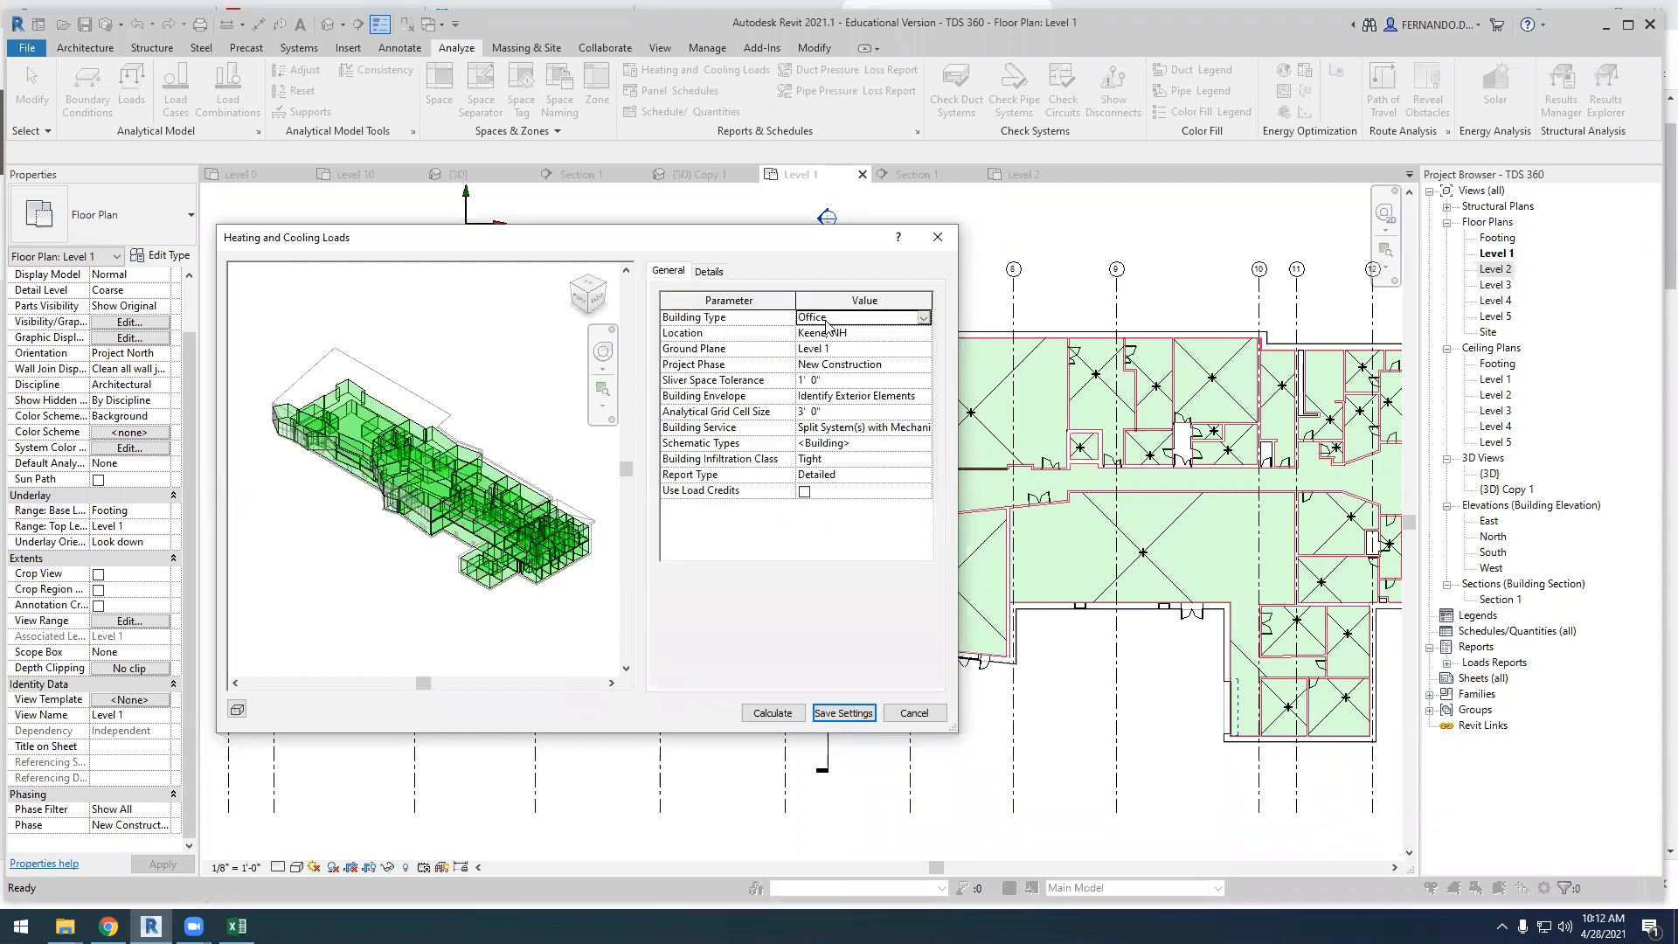
{"action": "left_click", "coordinate": [916, 320]}
{"action": "scroll", "coordinate": [854, 398], "scroll_direction": "down", "scroll_amount": 2}
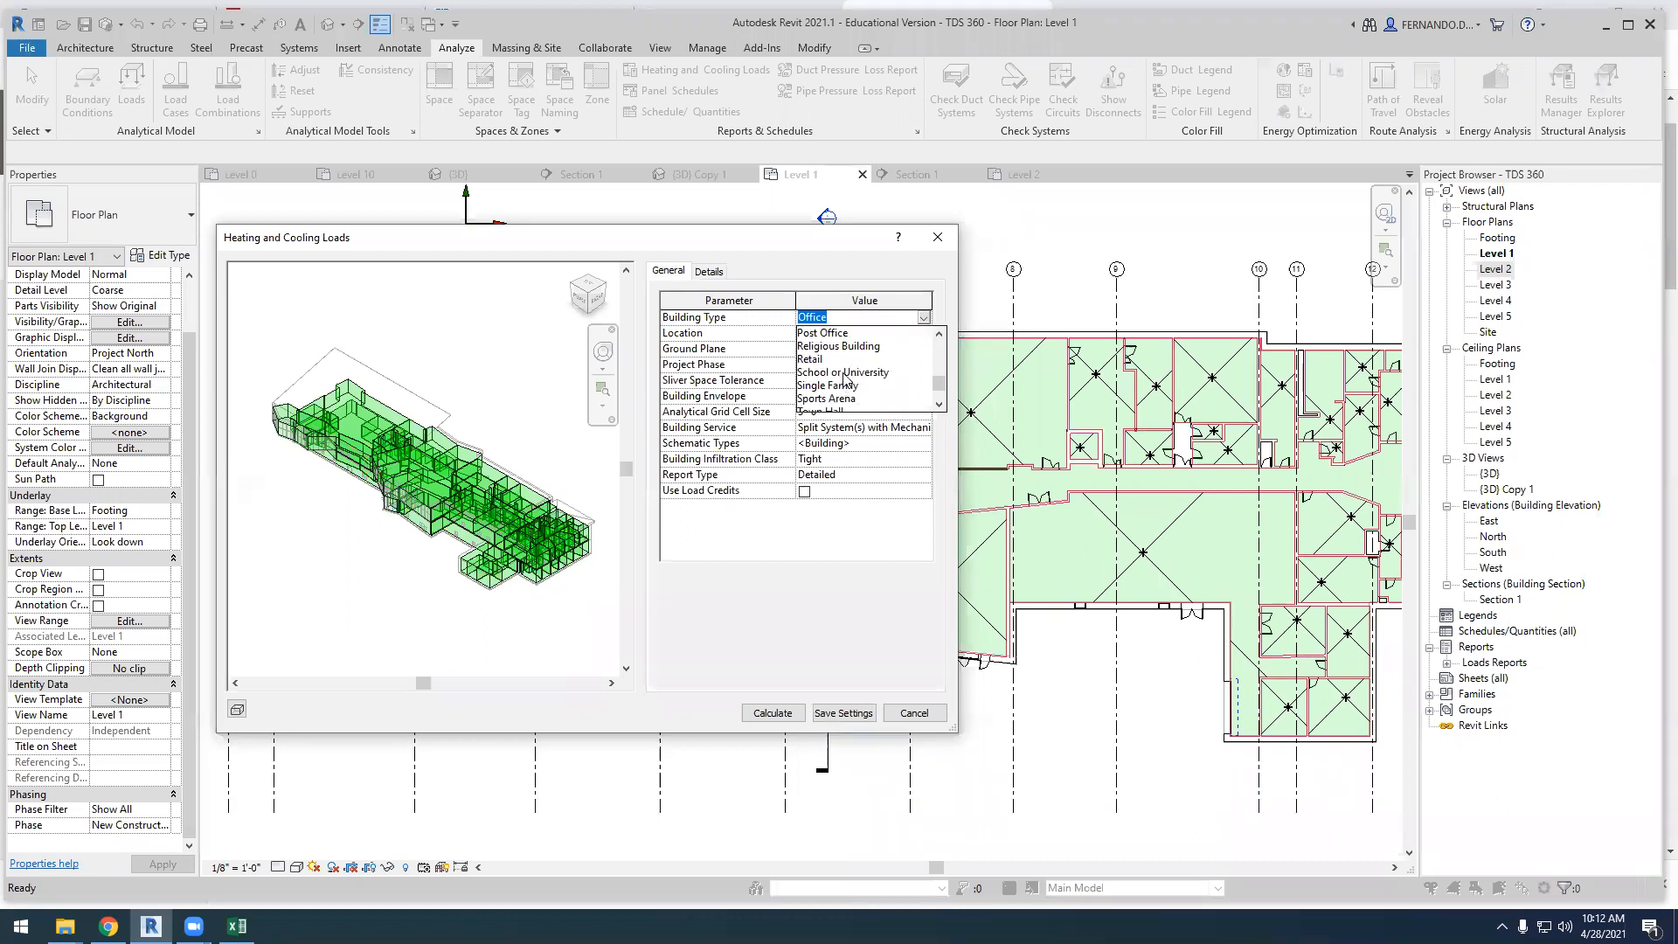
{"action": "left_click", "coordinate": [844, 373]}
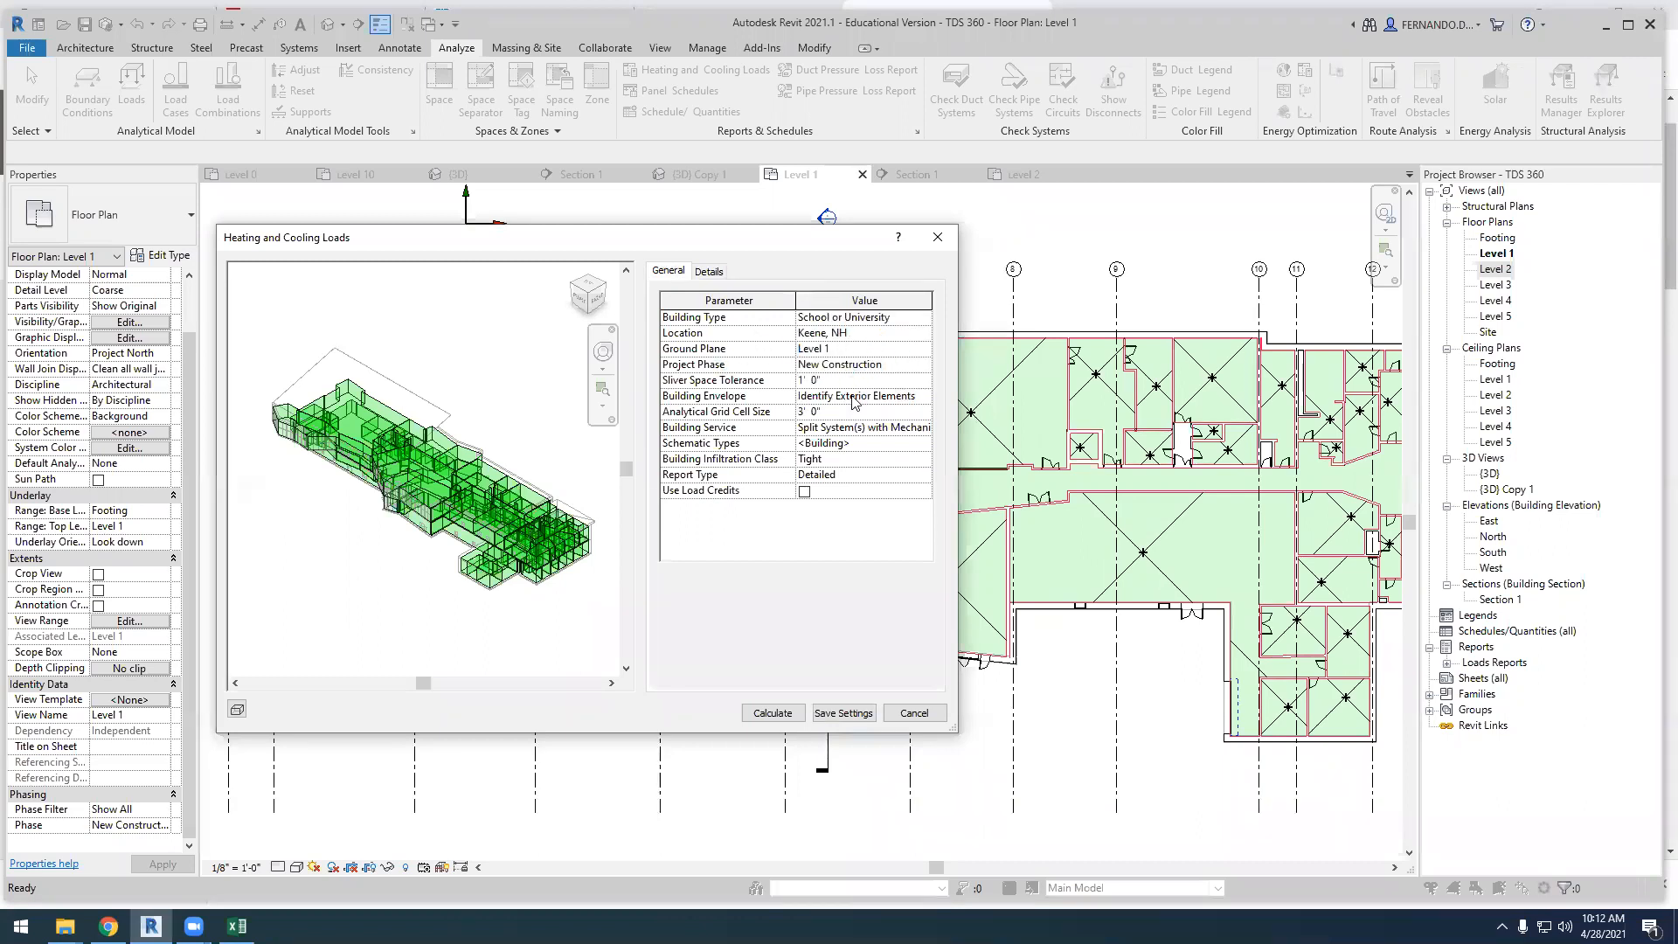
Select Split System(s) with Mechanical Ventilation as the building service and Tight as the building infiltration class
{"action": "left_click", "coordinate": [924, 428]}
{"action": "left_click", "coordinate": [924, 428]}
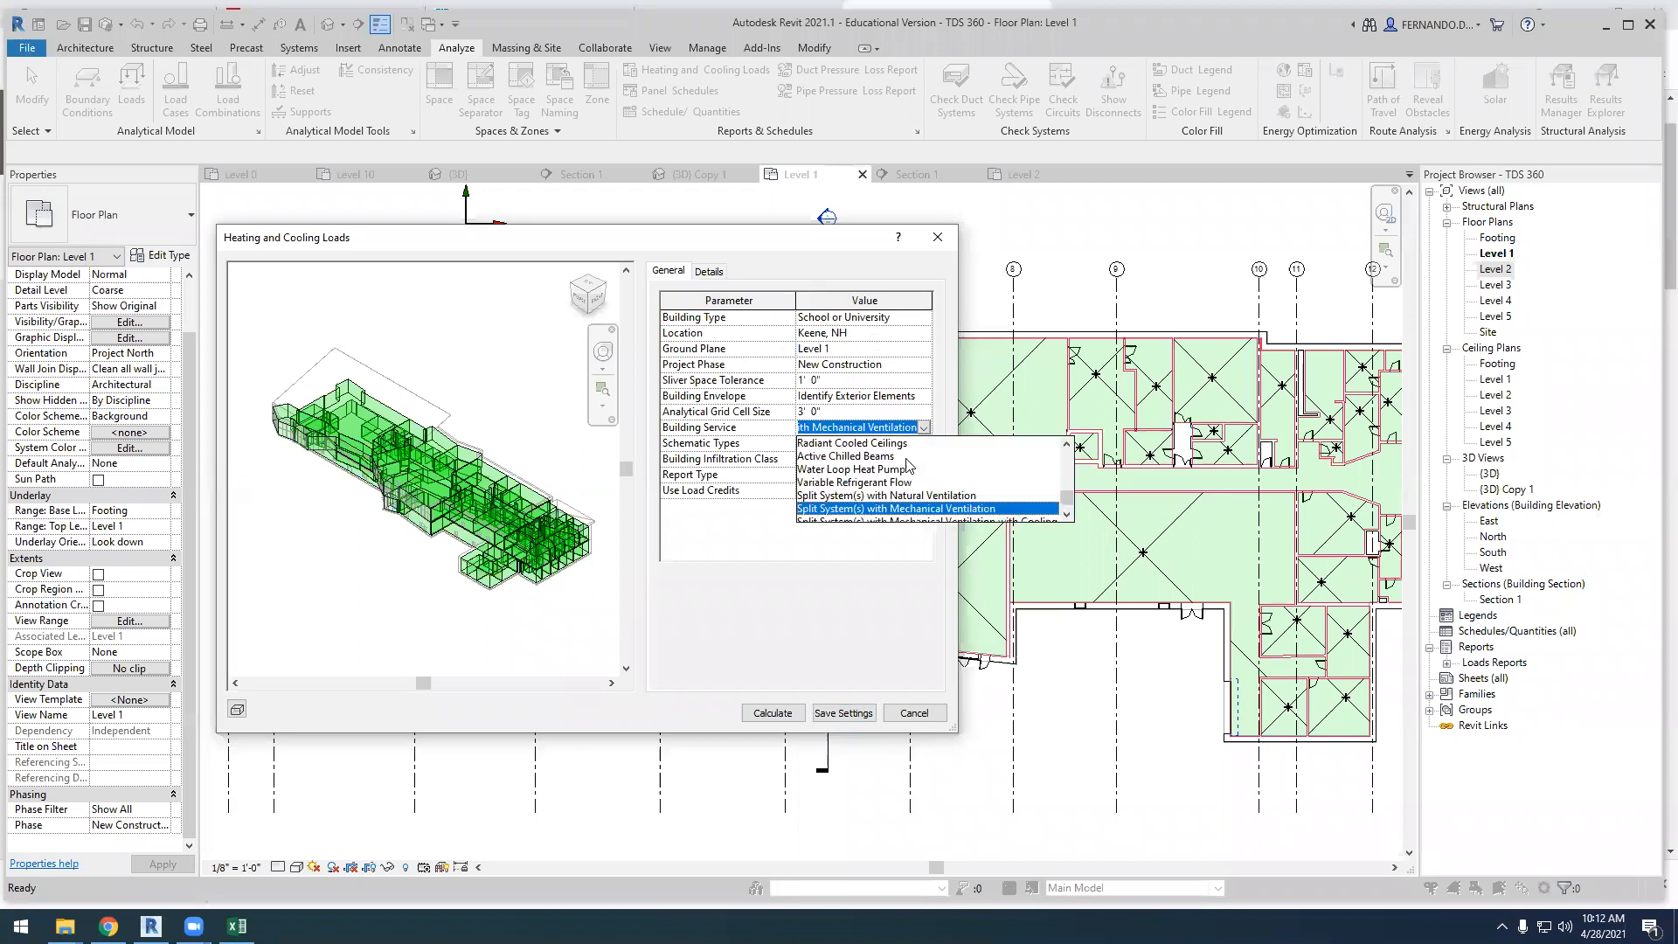
{"action": "left_click", "coordinate": [888, 510]}
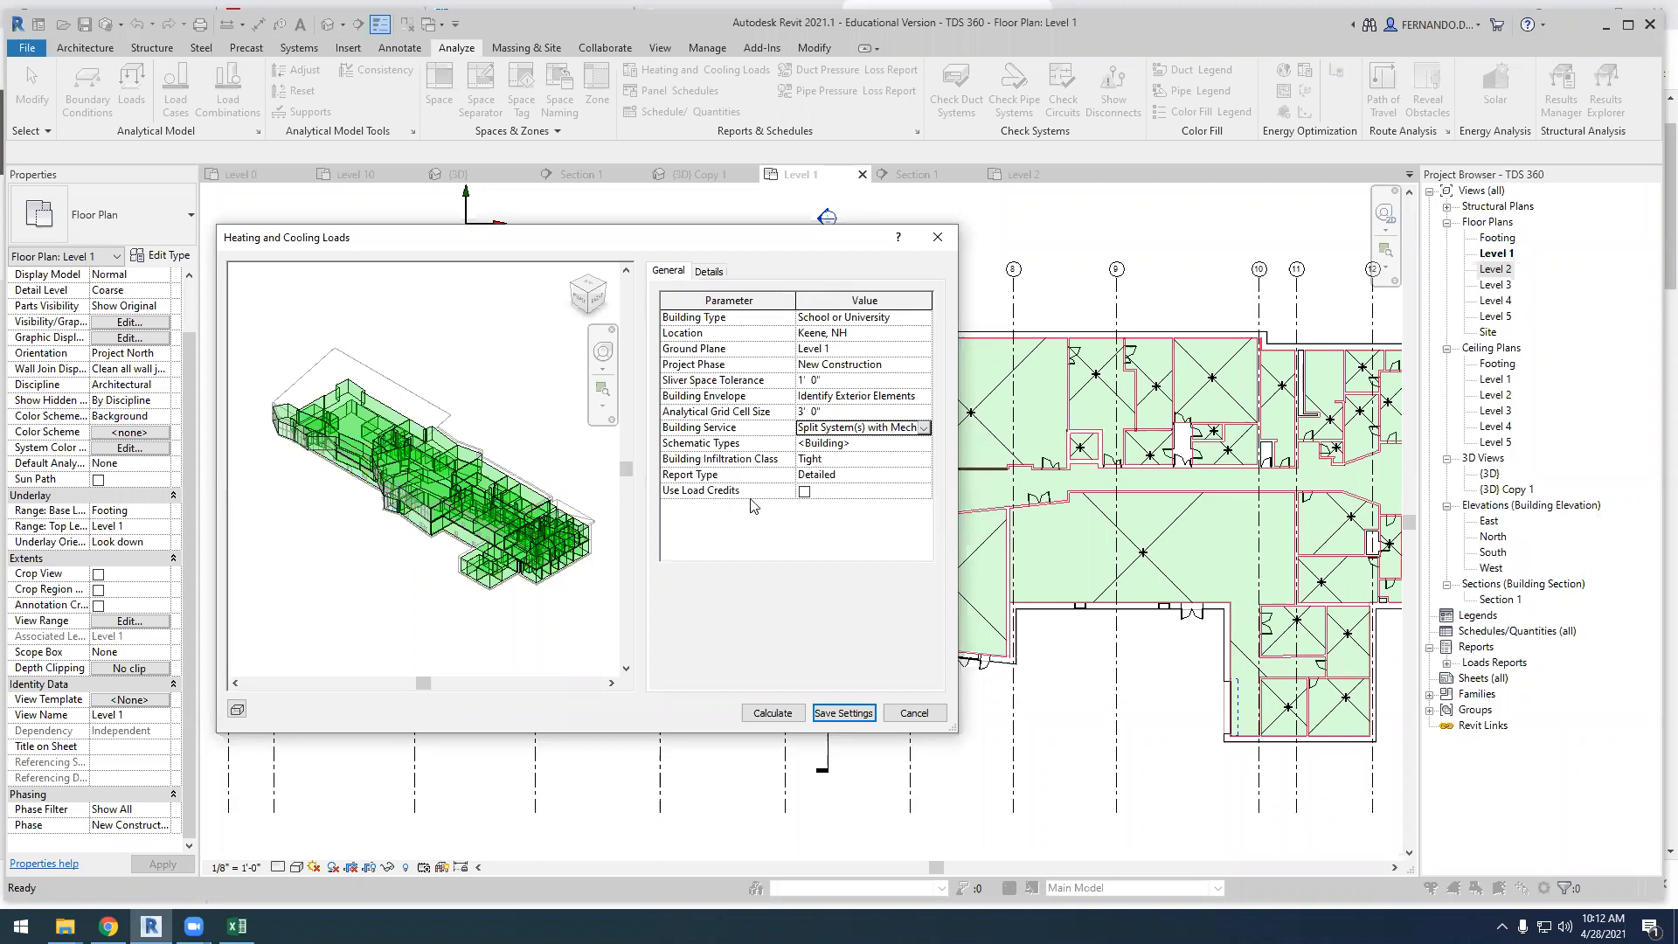
{"action": "left_click", "coordinate": [922, 459]}
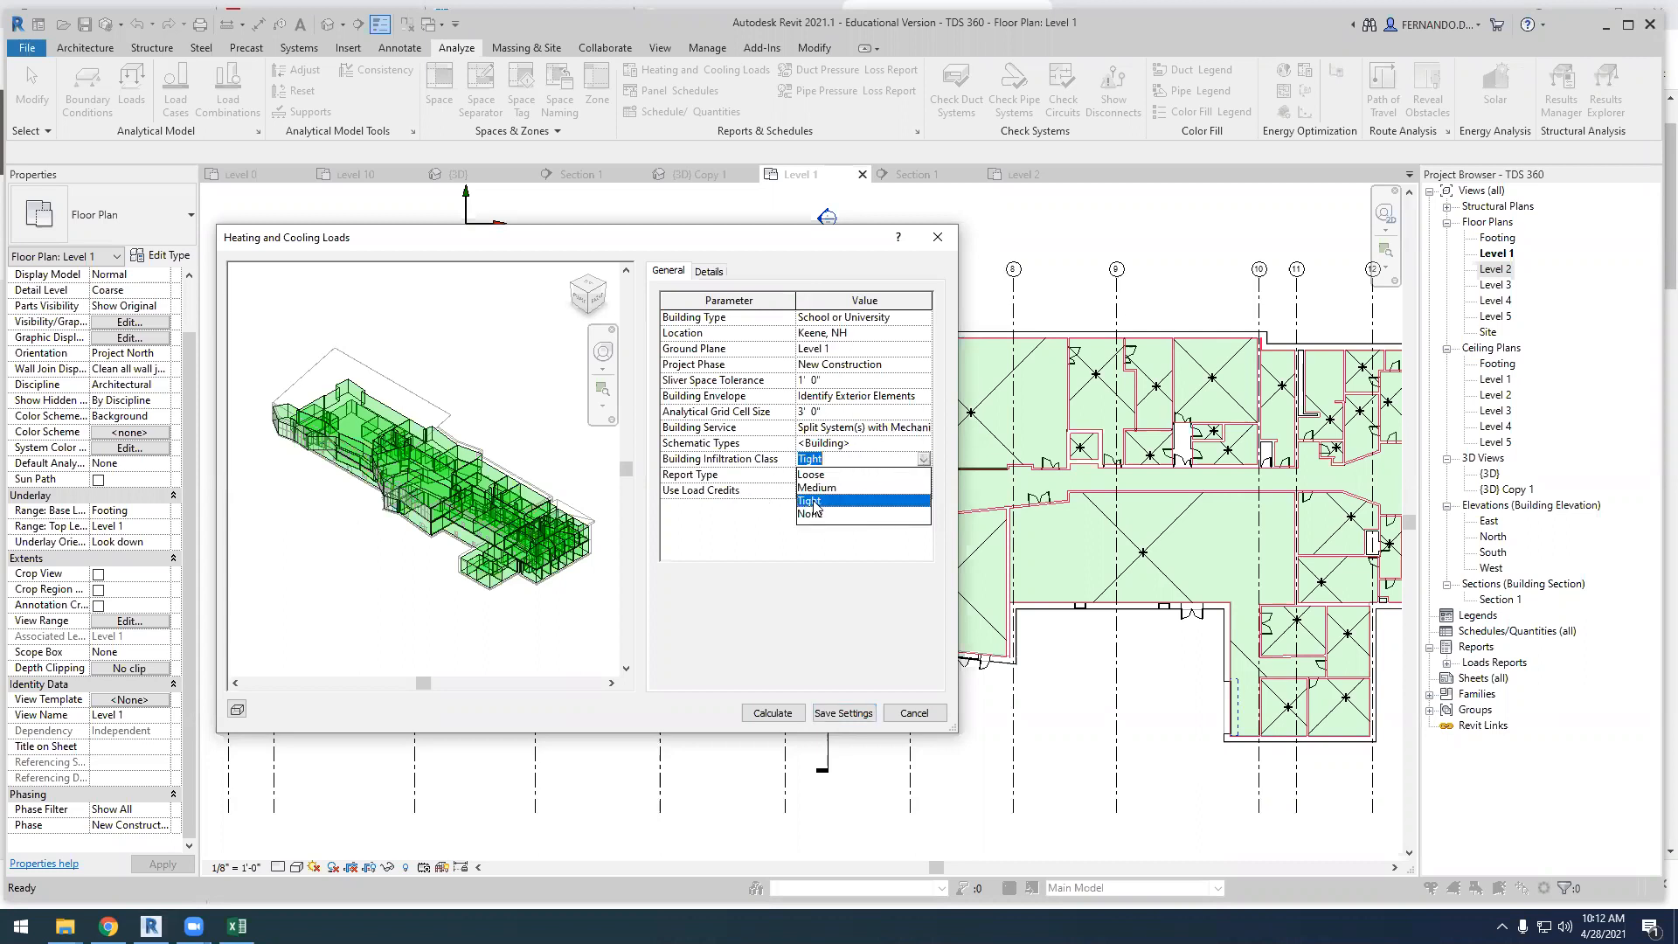
{"action": "left_click", "coordinate": [814, 502]}
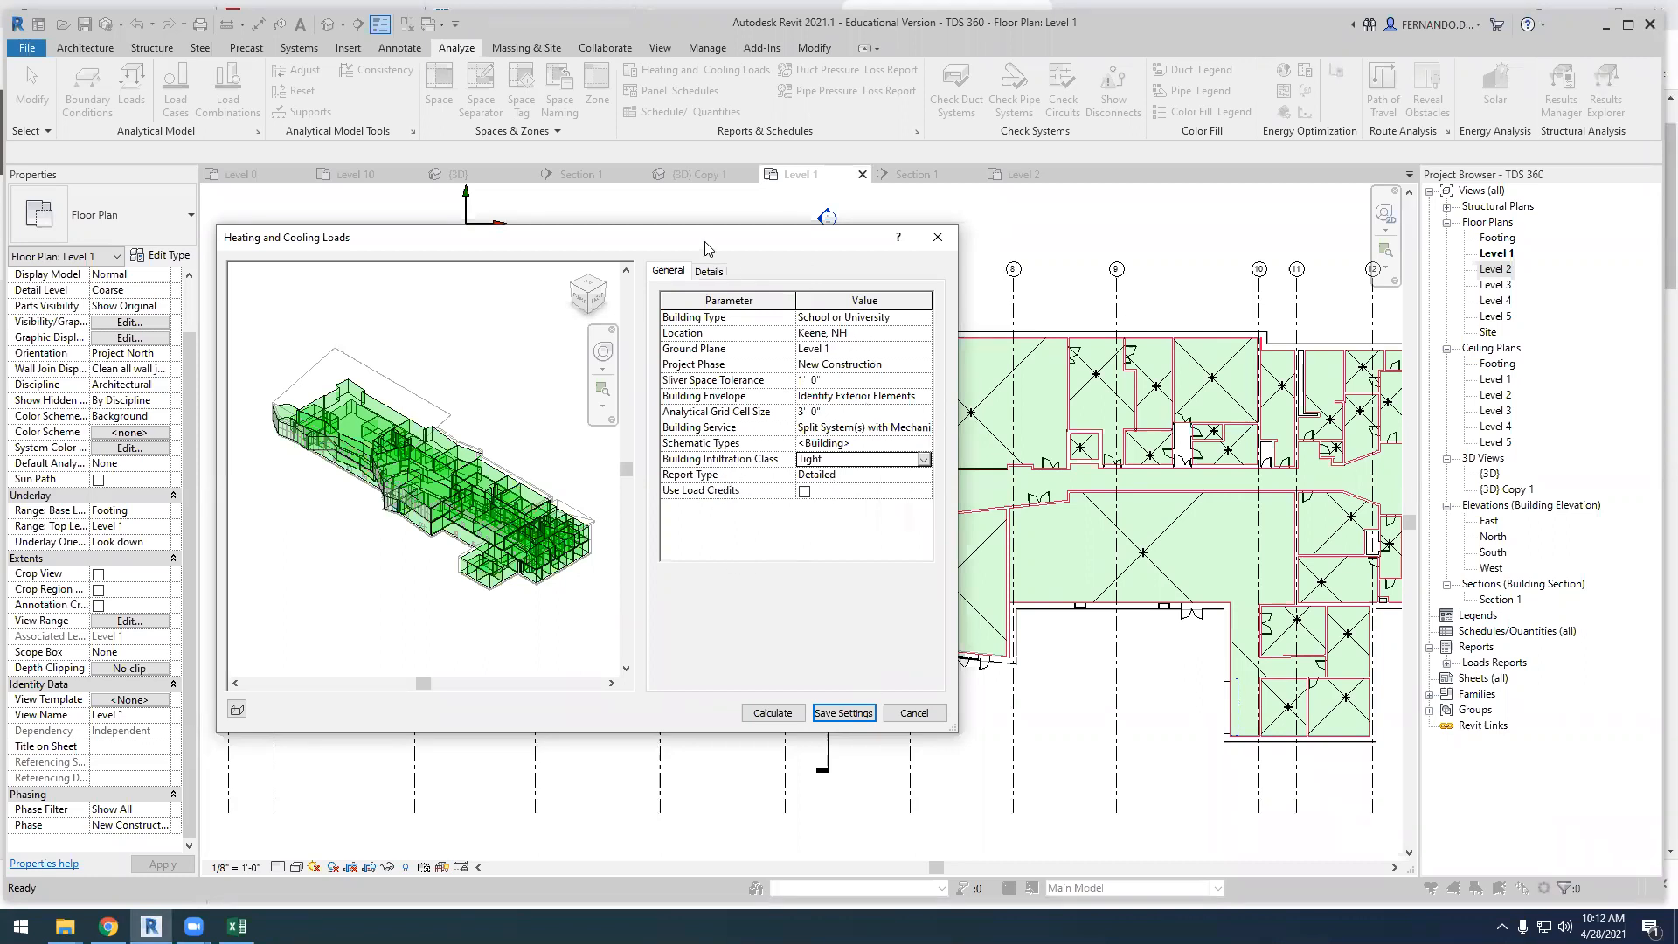
Assign the Classroom/Lecture/Training space type to space 100D in the Default zone
{"action": "left_click", "coordinate": [711, 271]}
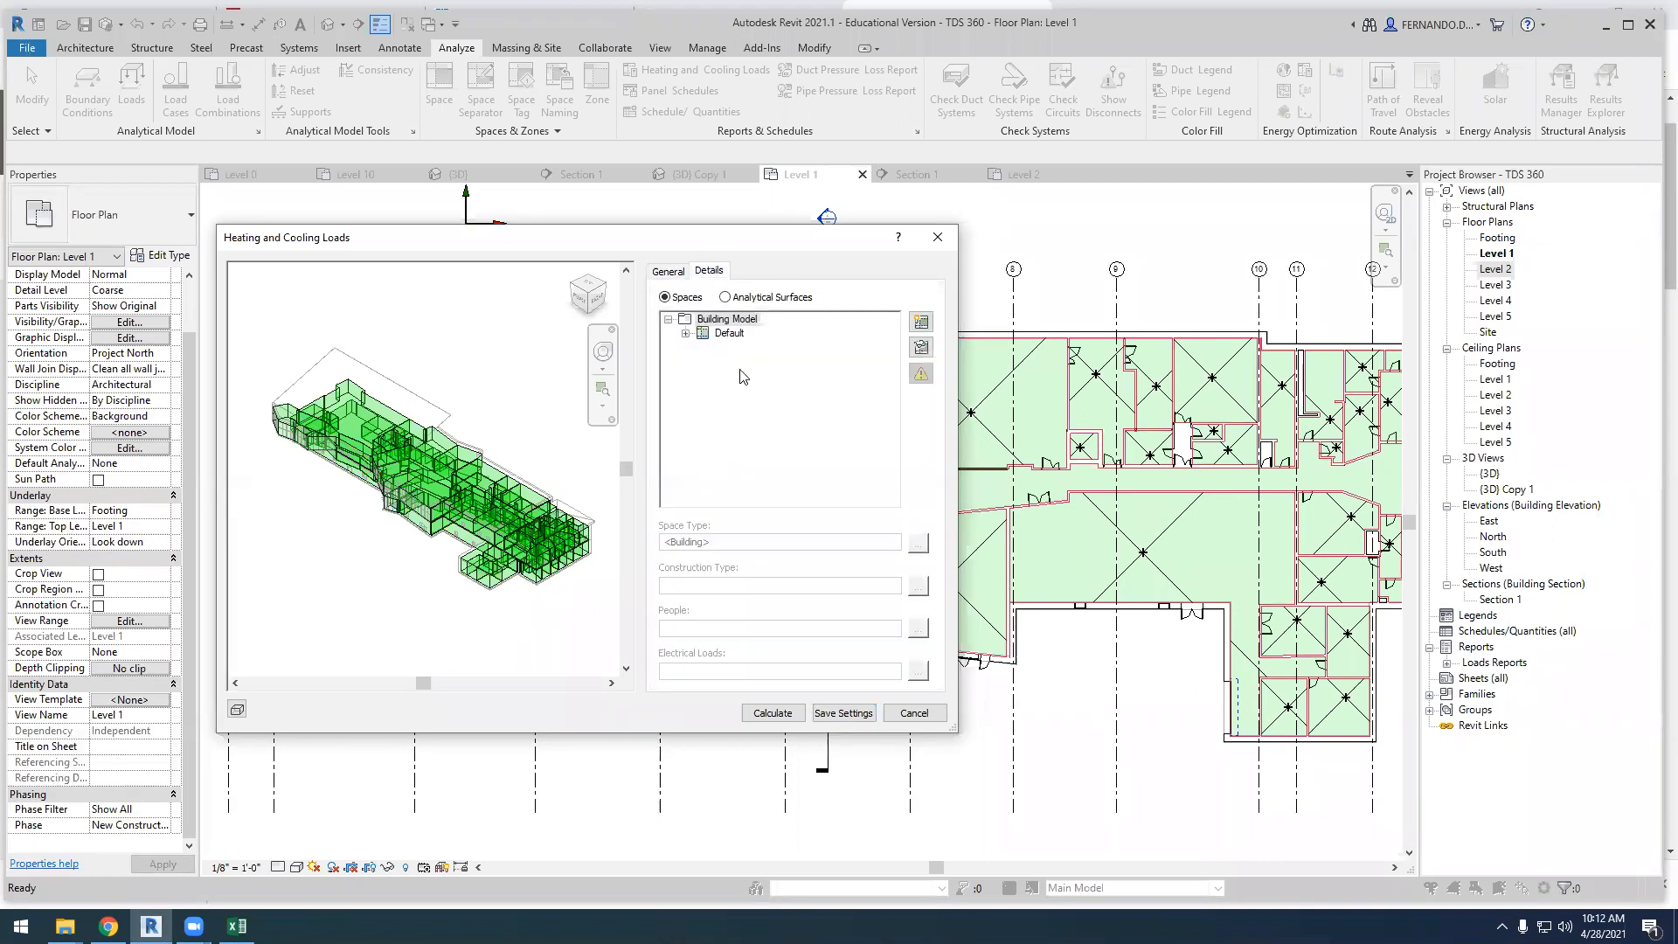
{"action": "left_click", "coordinate": [685, 335]}
{"action": "scroll", "coordinate": [753, 420], "scroll_direction": "down", "scroll_amount": 1}
{"action": "scroll", "coordinate": [813, 460], "scroll_direction": "down", "scroll_amount": 1}
{"action": "left_click", "coordinate": [759, 461]}
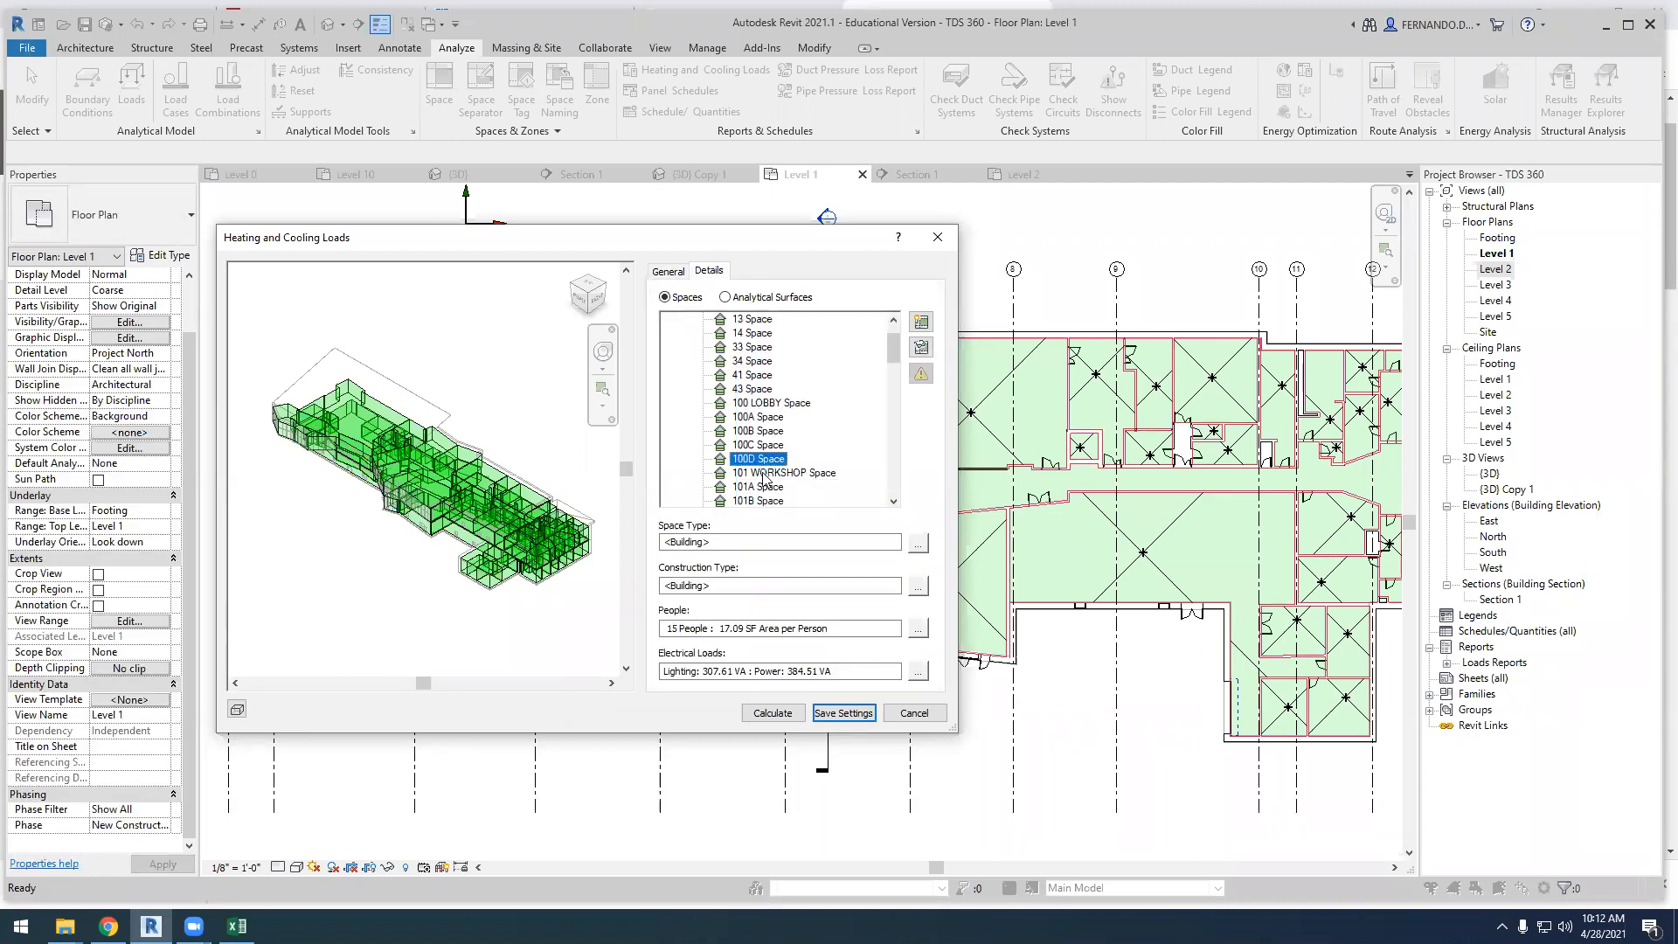
{"action": "left_click", "coordinate": [918, 542]}
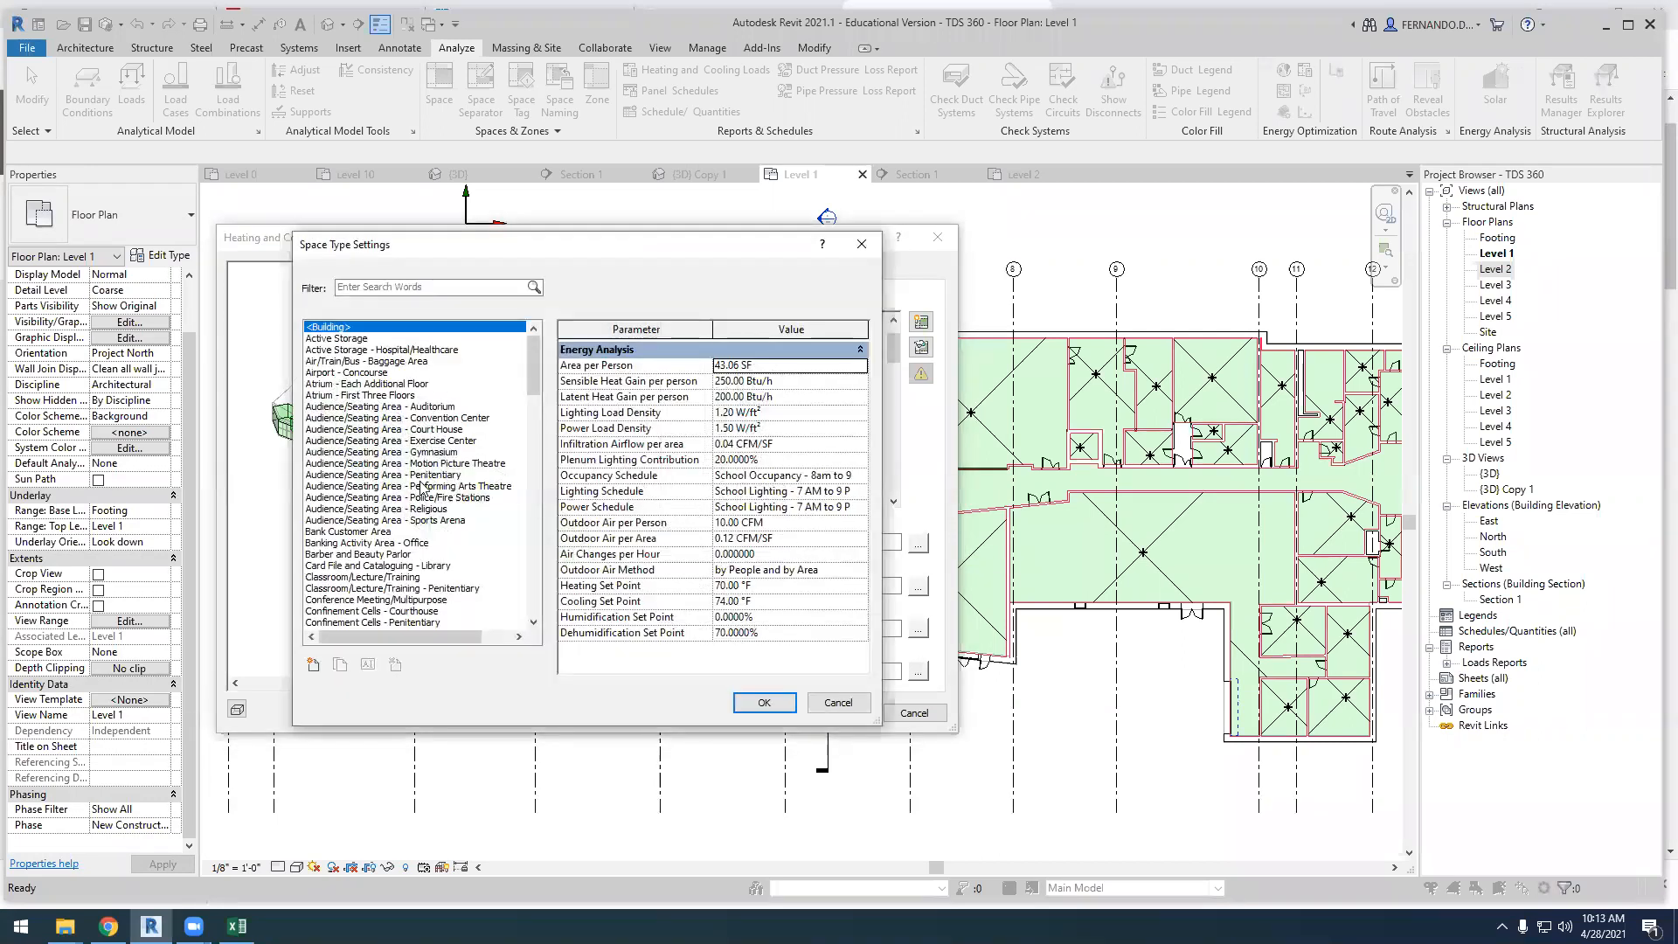
{"action": "scroll", "coordinate": [422, 490], "scroll_direction": "down", "scroll_amount": 6}
{"action": "scroll", "coordinate": [423, 490], "scroll_direction": "down", "scroll_amount": 4}
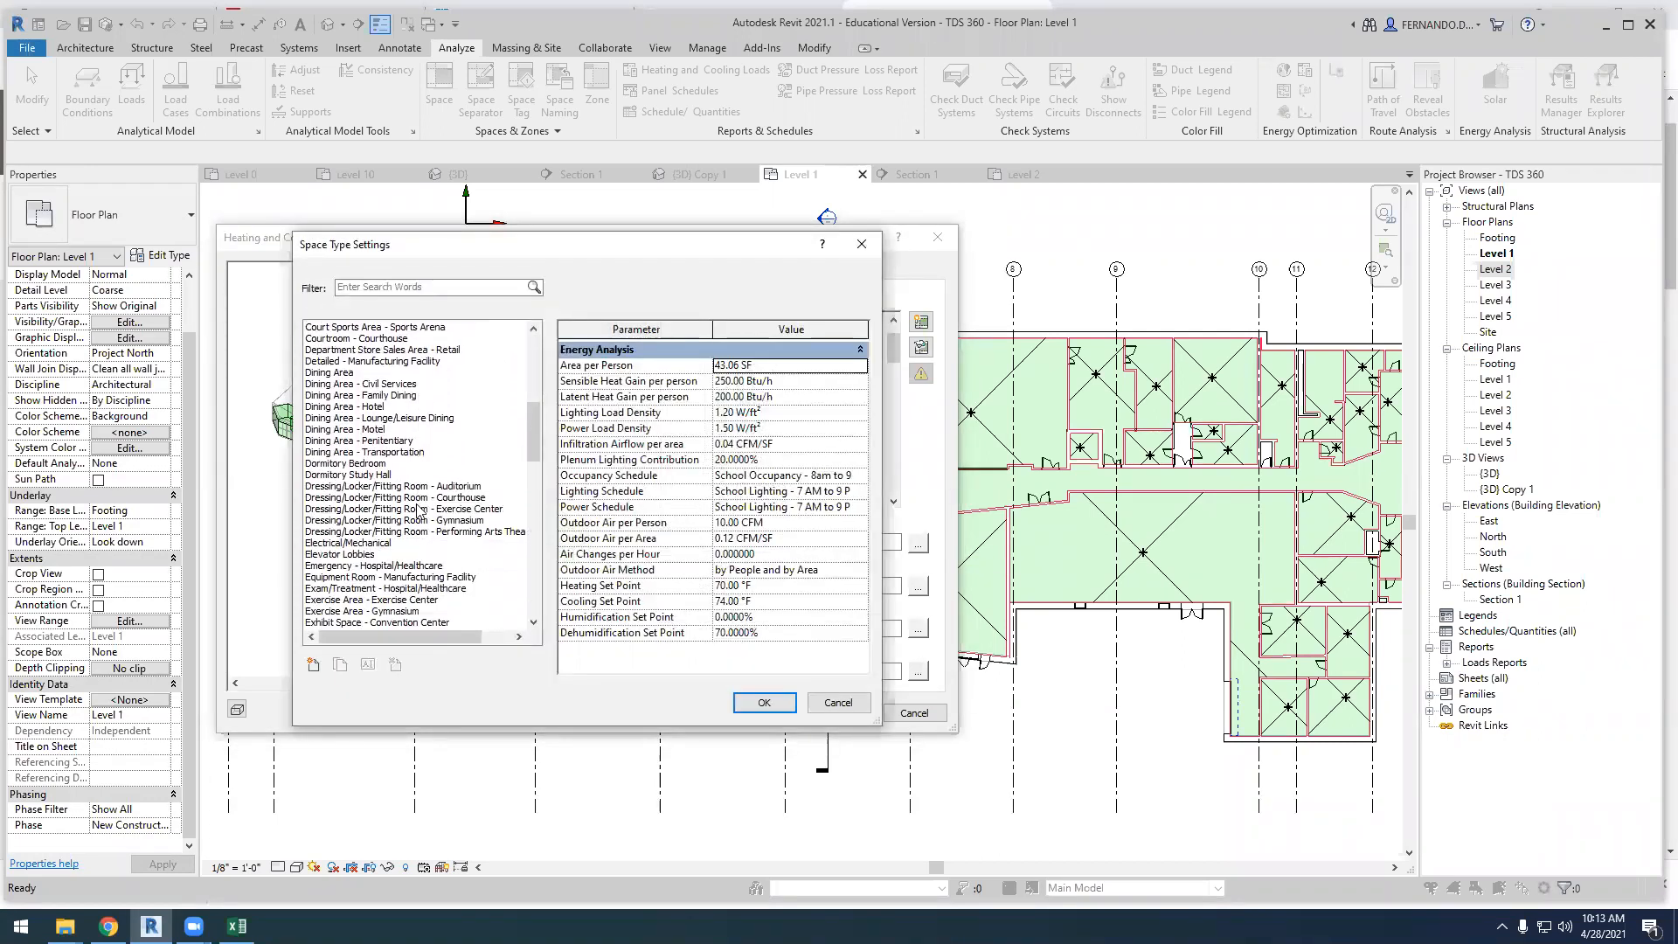
{"action": "scroll", "coordinate": [366, 468], "scroll_direction": "up", "scroll_amount": 4}
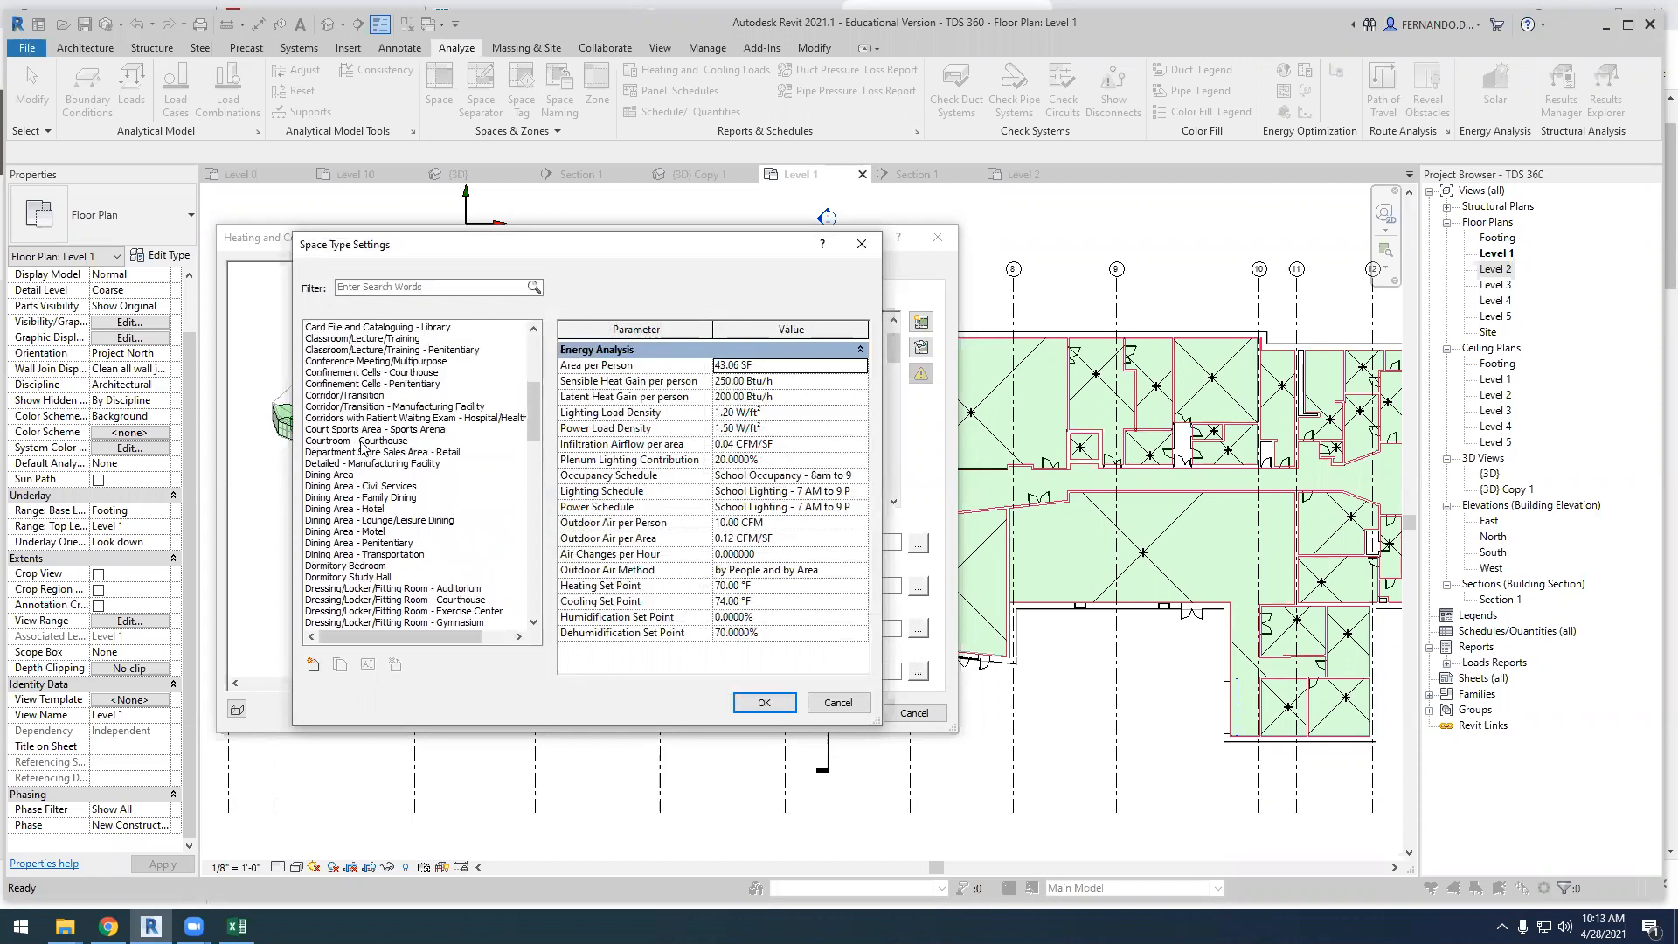
{"action": "left_click", "coordinate": [369, 373]}
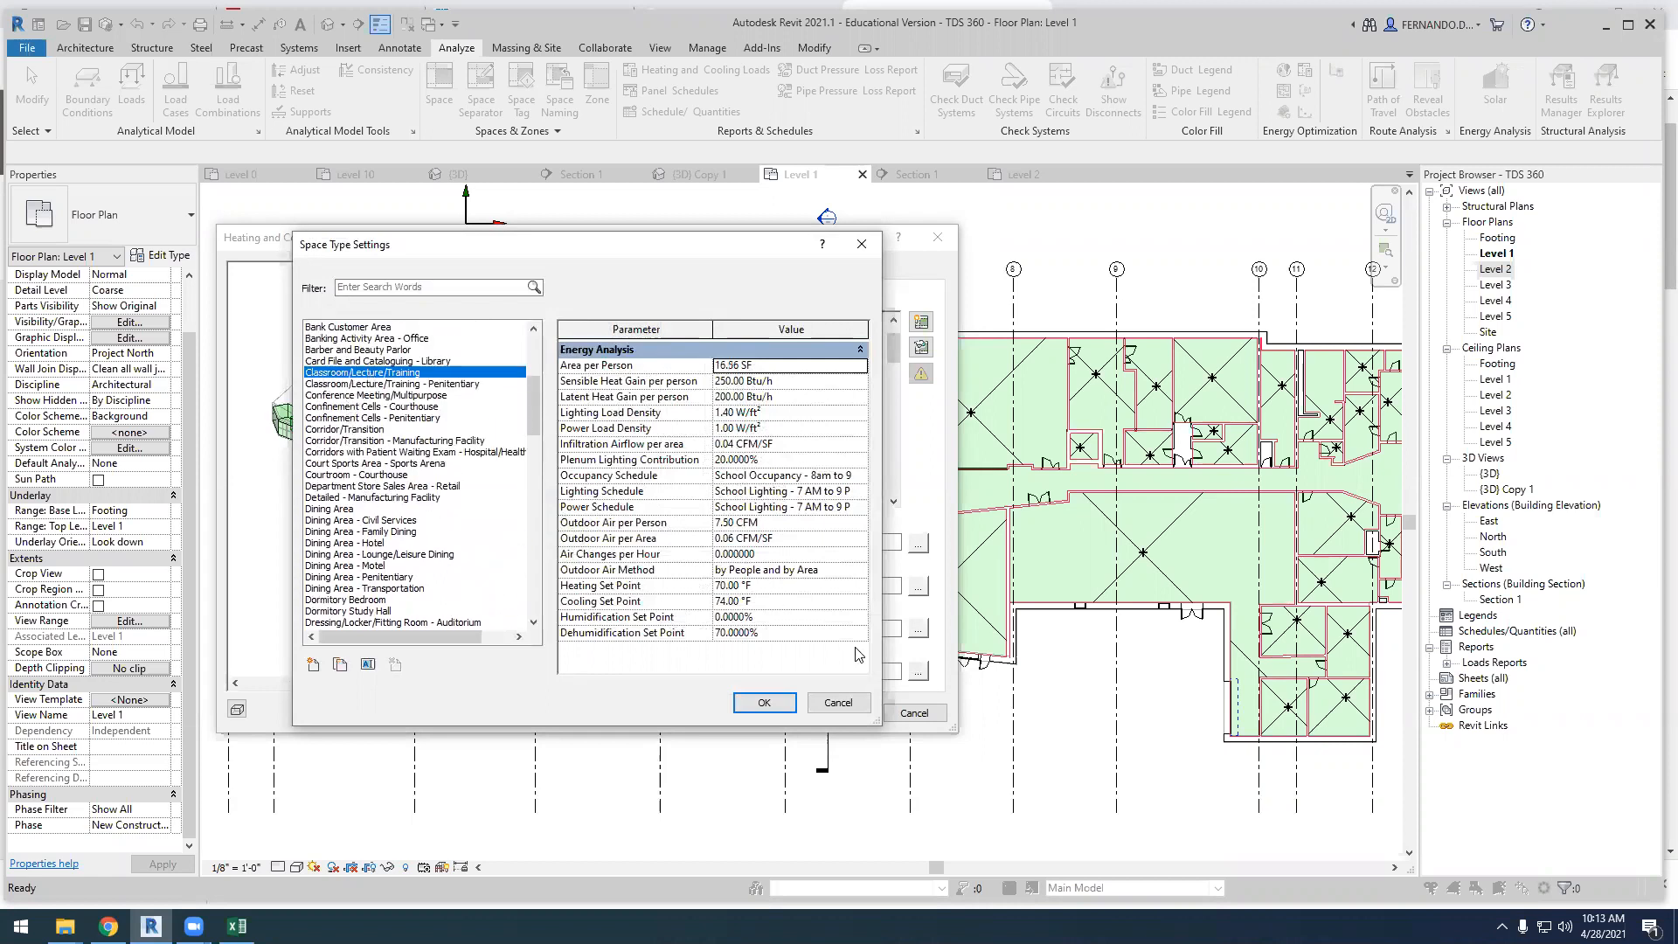
{"action": "left_click", "coordinate": [790, 699]}
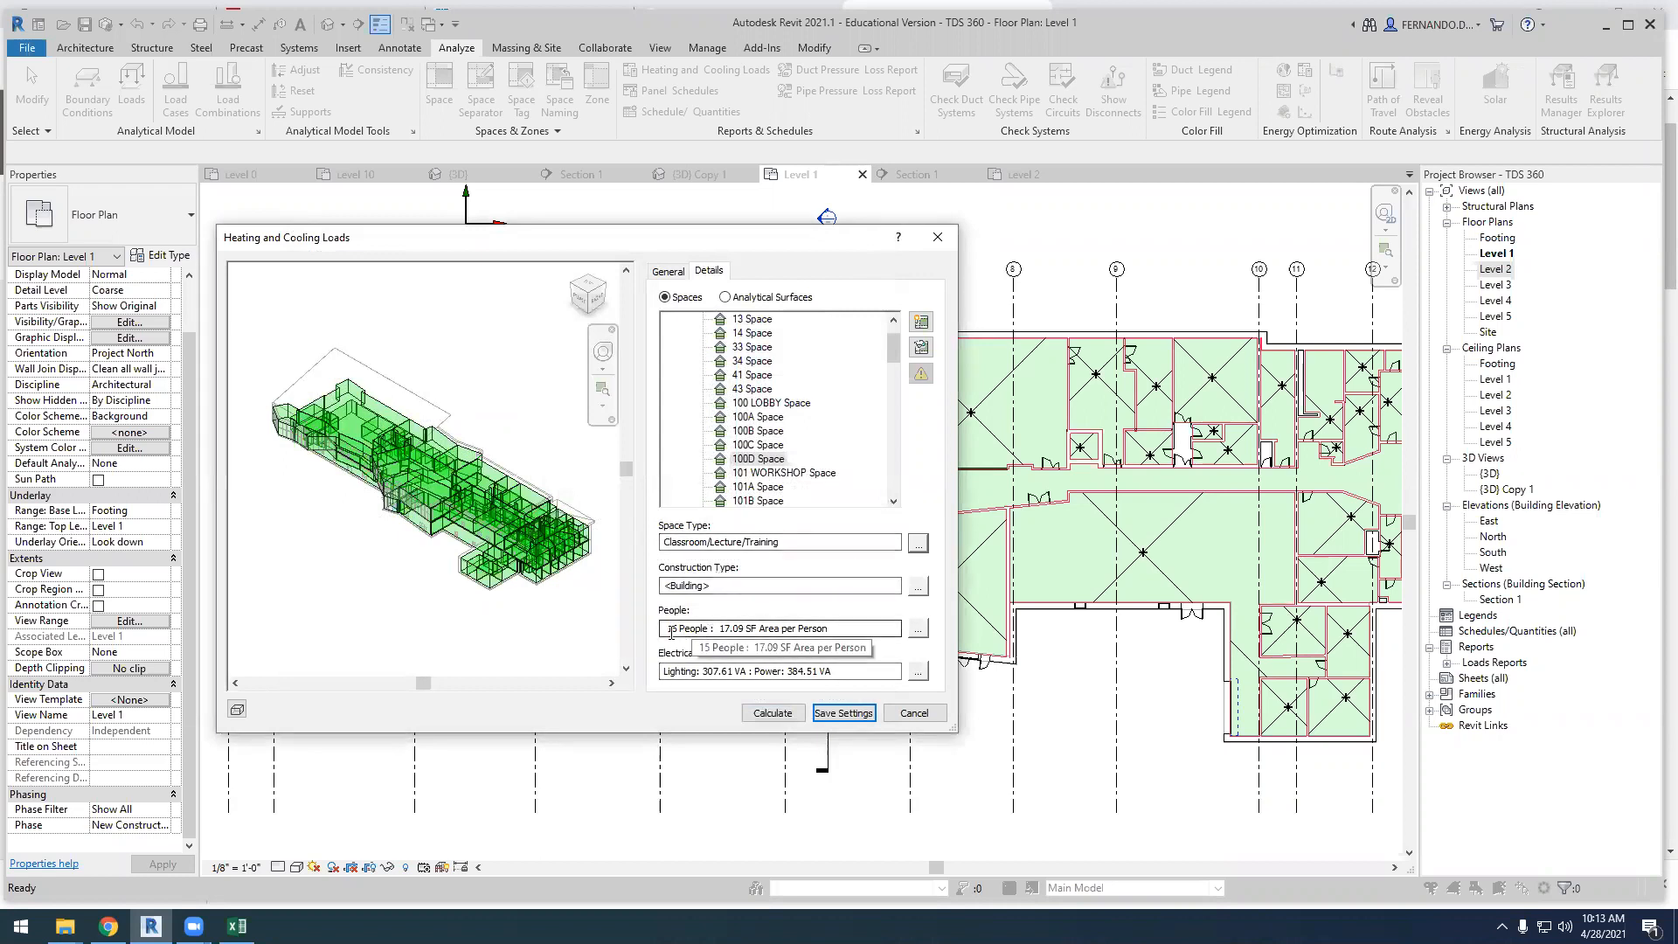
Set the number of people in space 100D to 20 and save the heating and cooling loads settings
{"action": "left_click", "coordinate": [918, 629]}
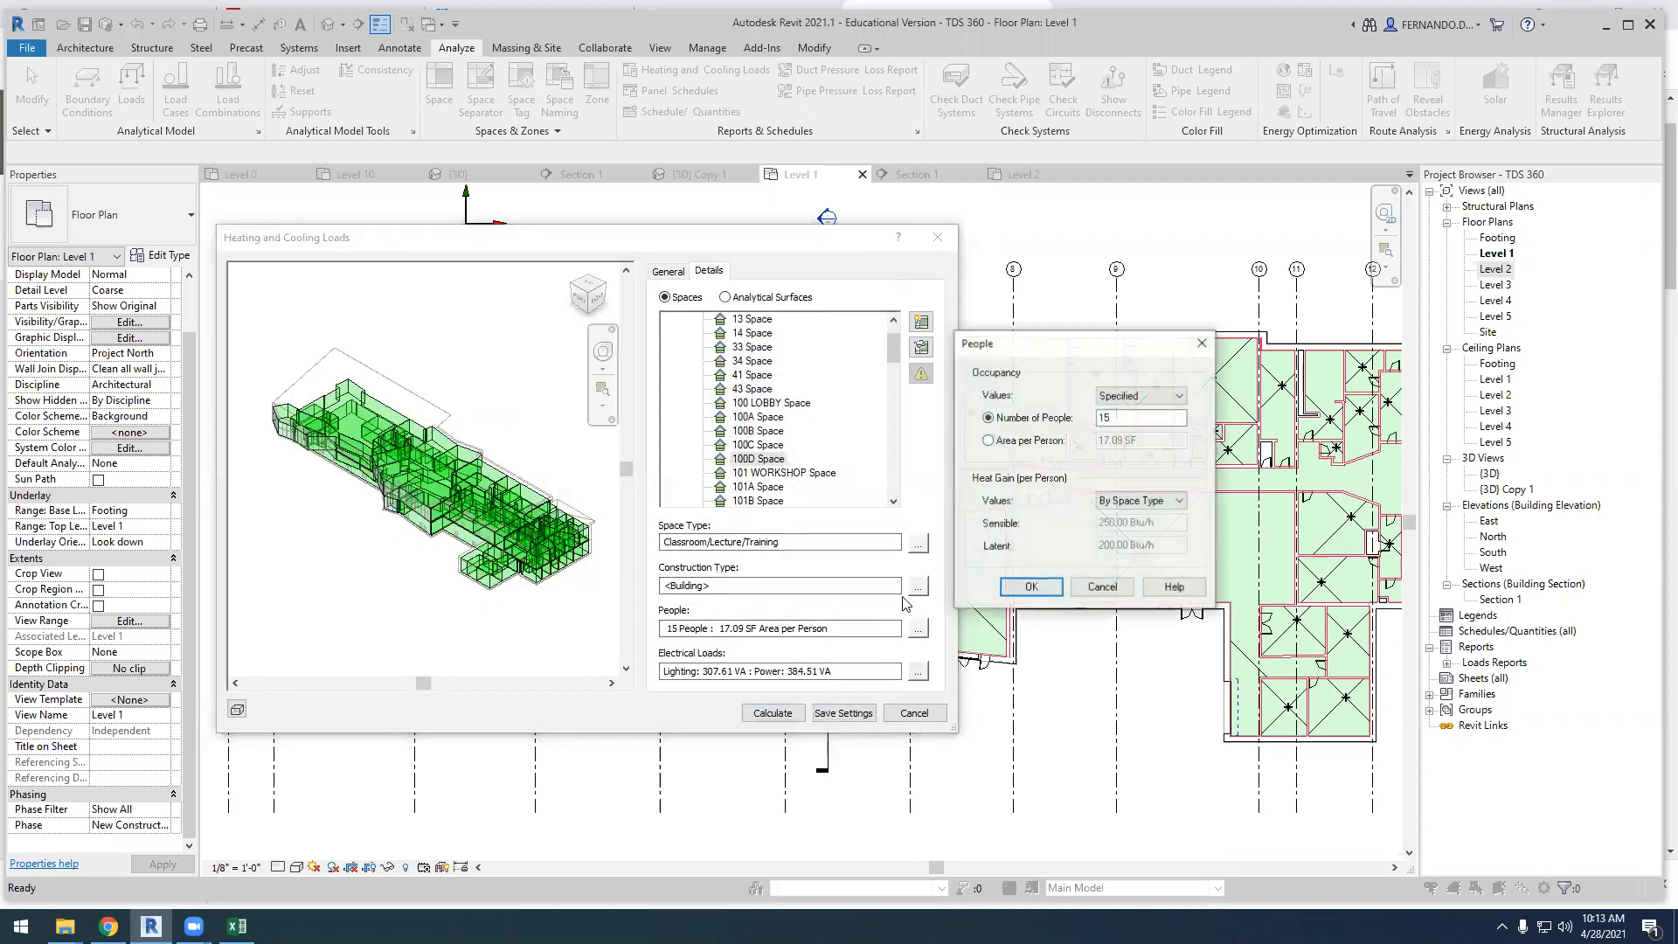
{"action": "left_click", "coordinate": [1078, 423]}
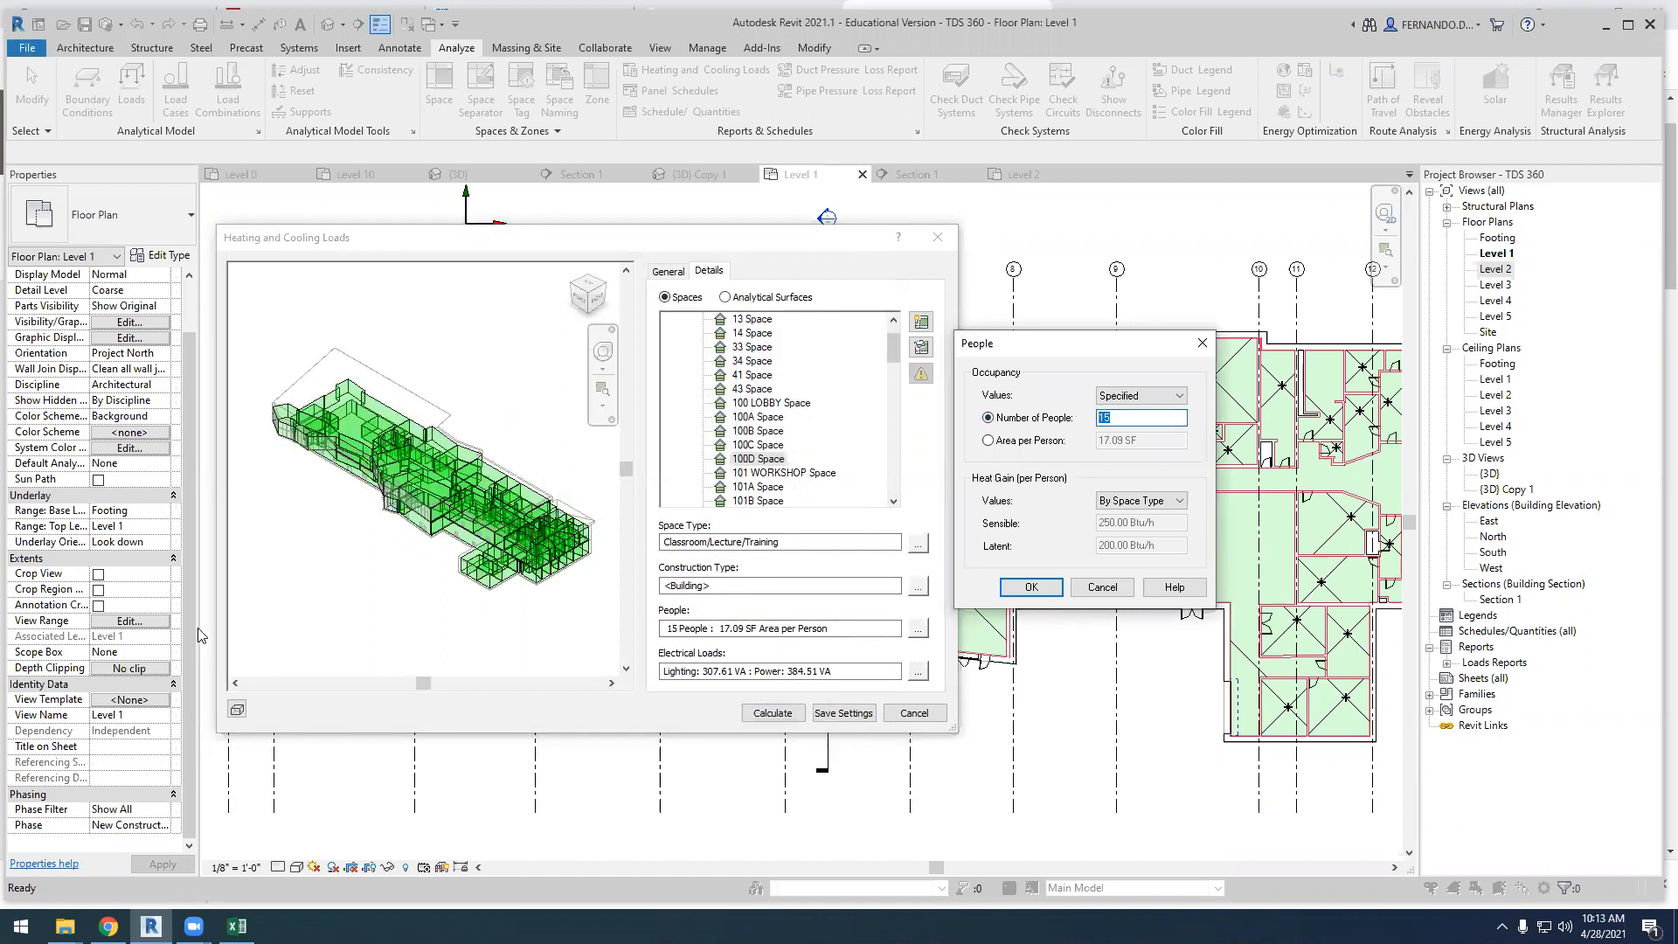
{"action": "type", "text": "2"}
{"action": "left_click", "coordinate": [1031, 587]}
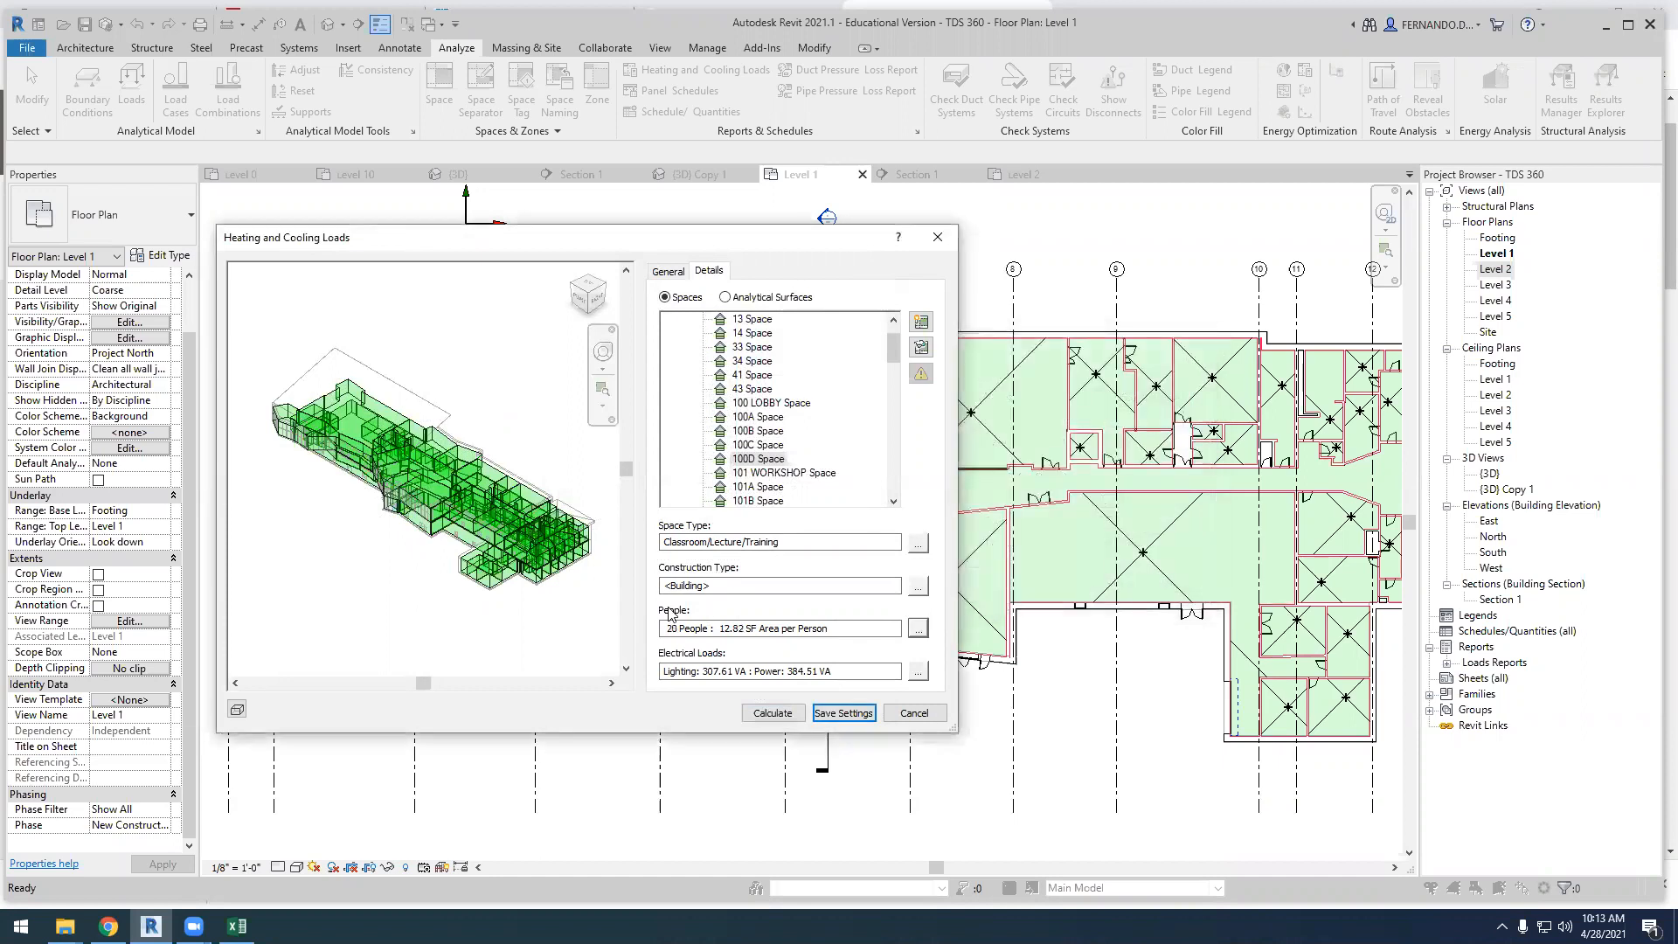
{"action": "left_click", "coordinate": [867, 717]}
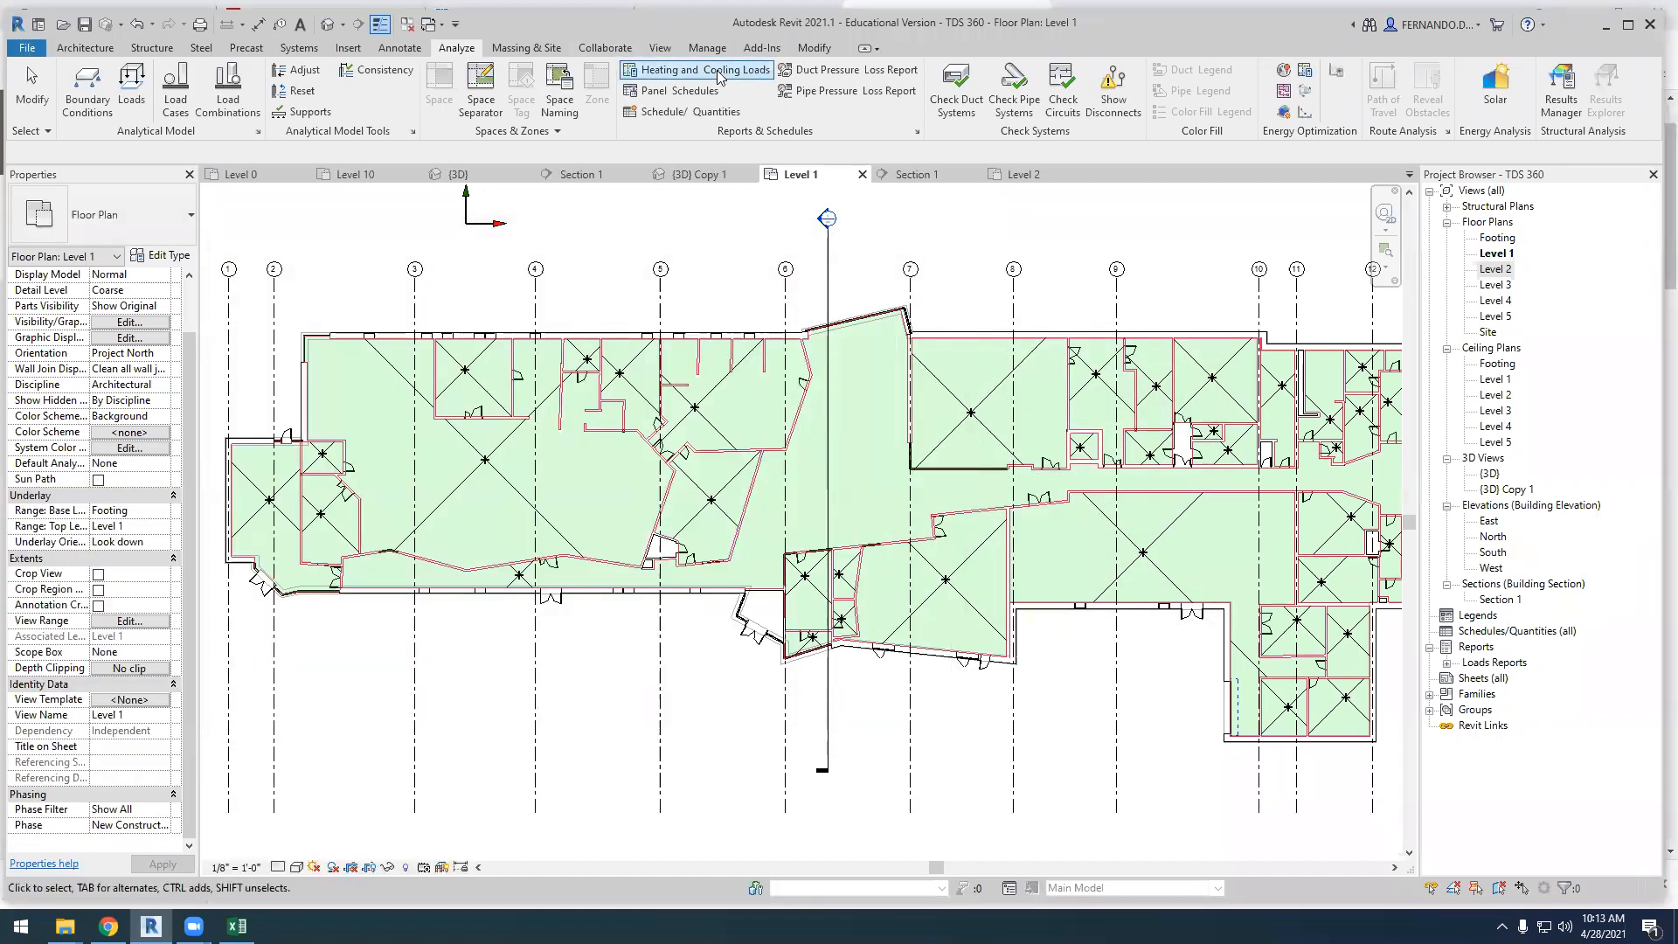
Calculate the heating and cooling loads and review the building, level and zone summaries in the loads report
{"action": "left_click", "coordinate": [720, 72]}
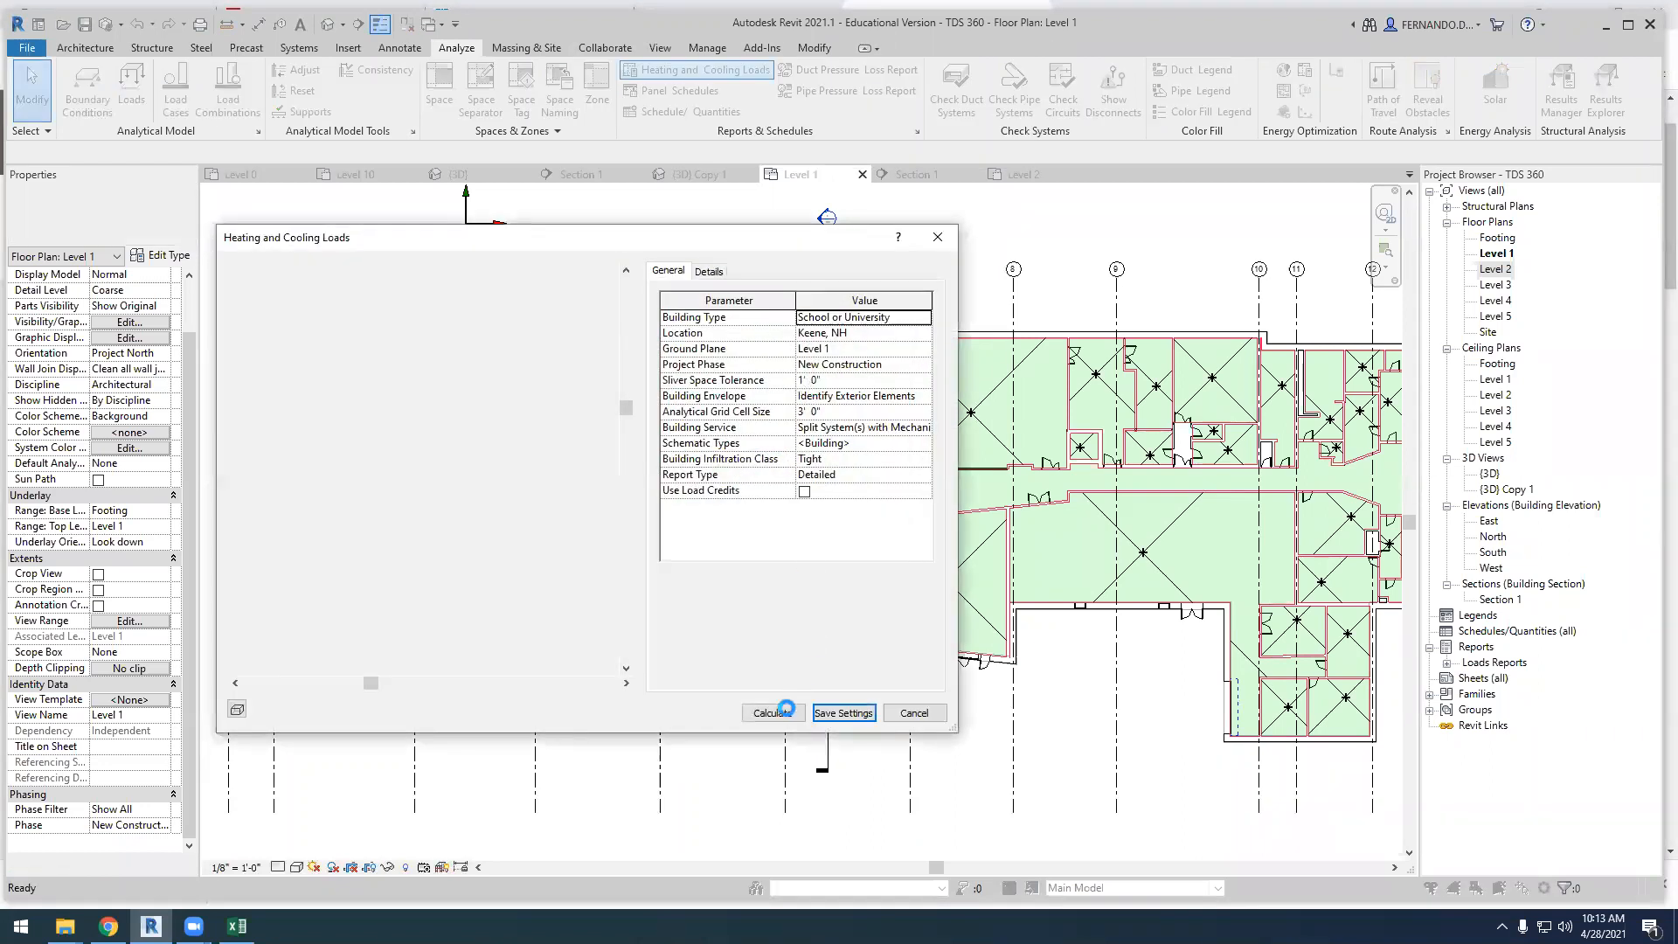
{"action": "left_click", "coordinate": [773, 712]}
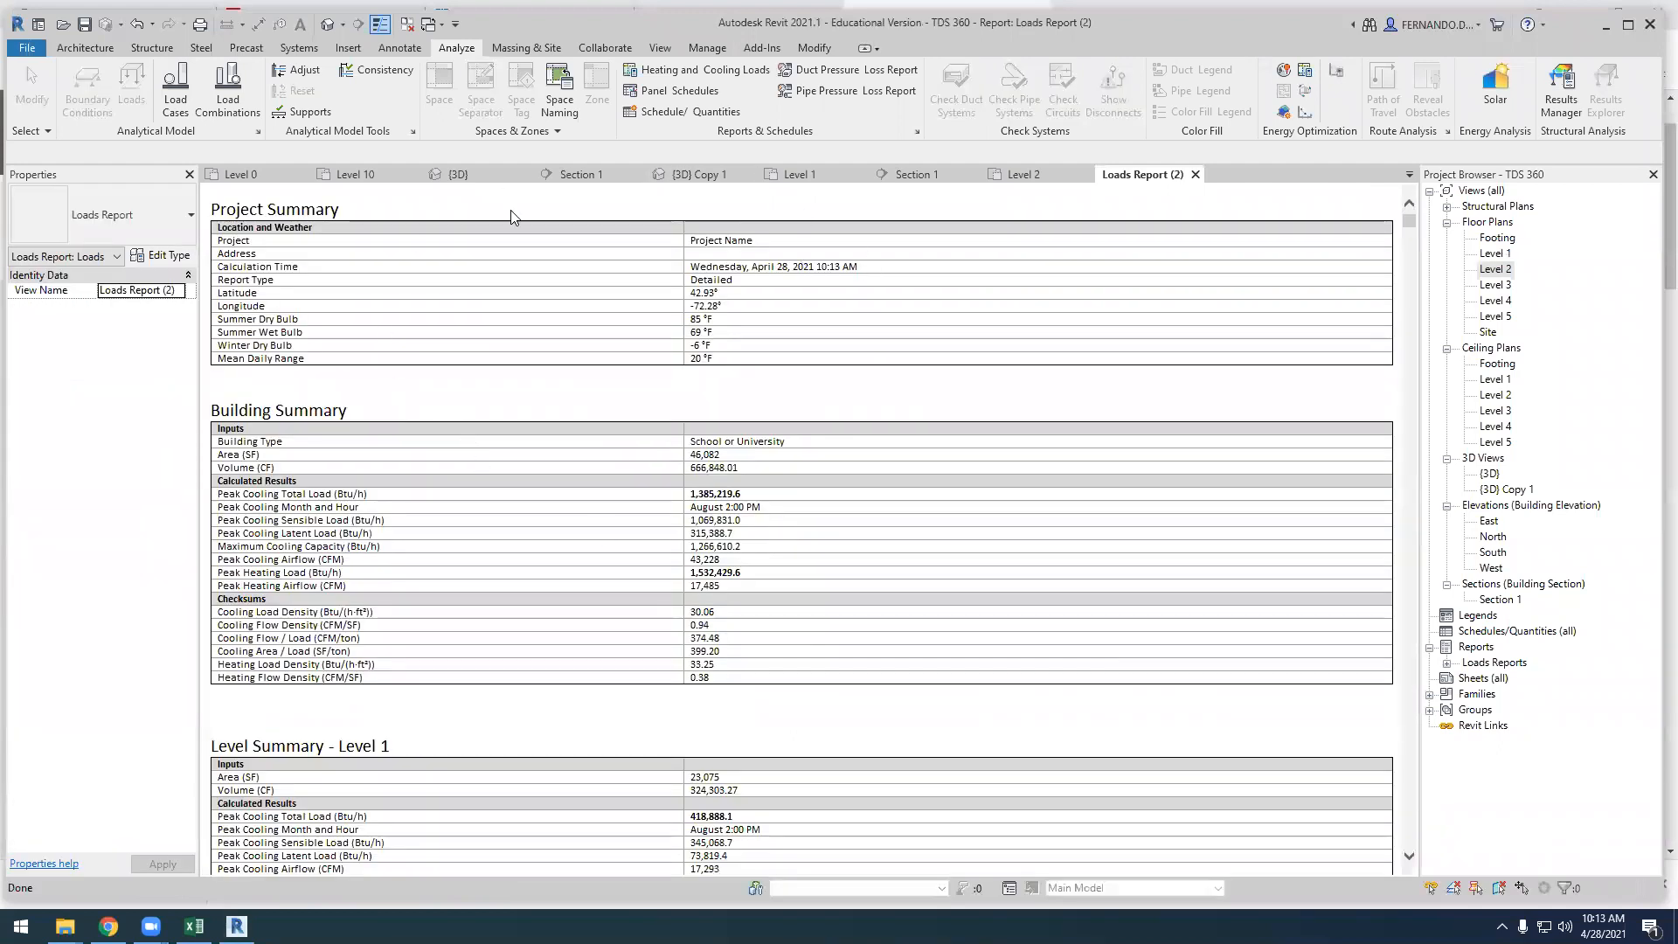
{"action": "scroll", "coordinate": [616, 410], "scroll_direction": "down", "scroll_amount": 2}
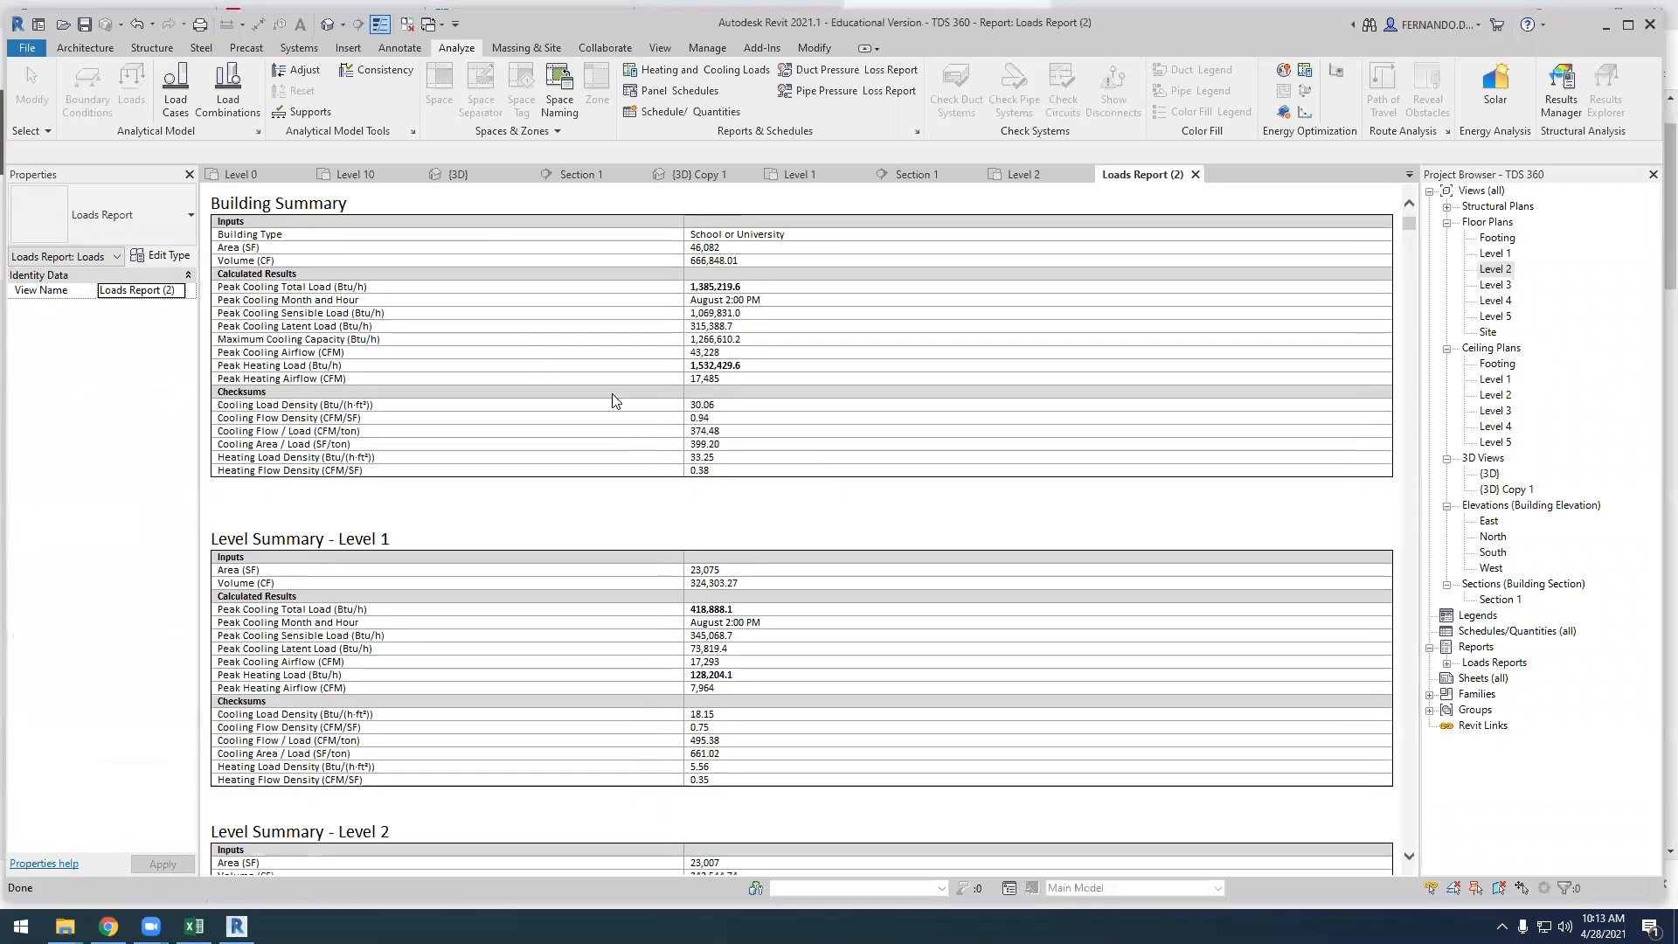
{"action": "scroll", "coordinate": [625, 414], "scroll_direction": "up", "scroll_amount": 1}
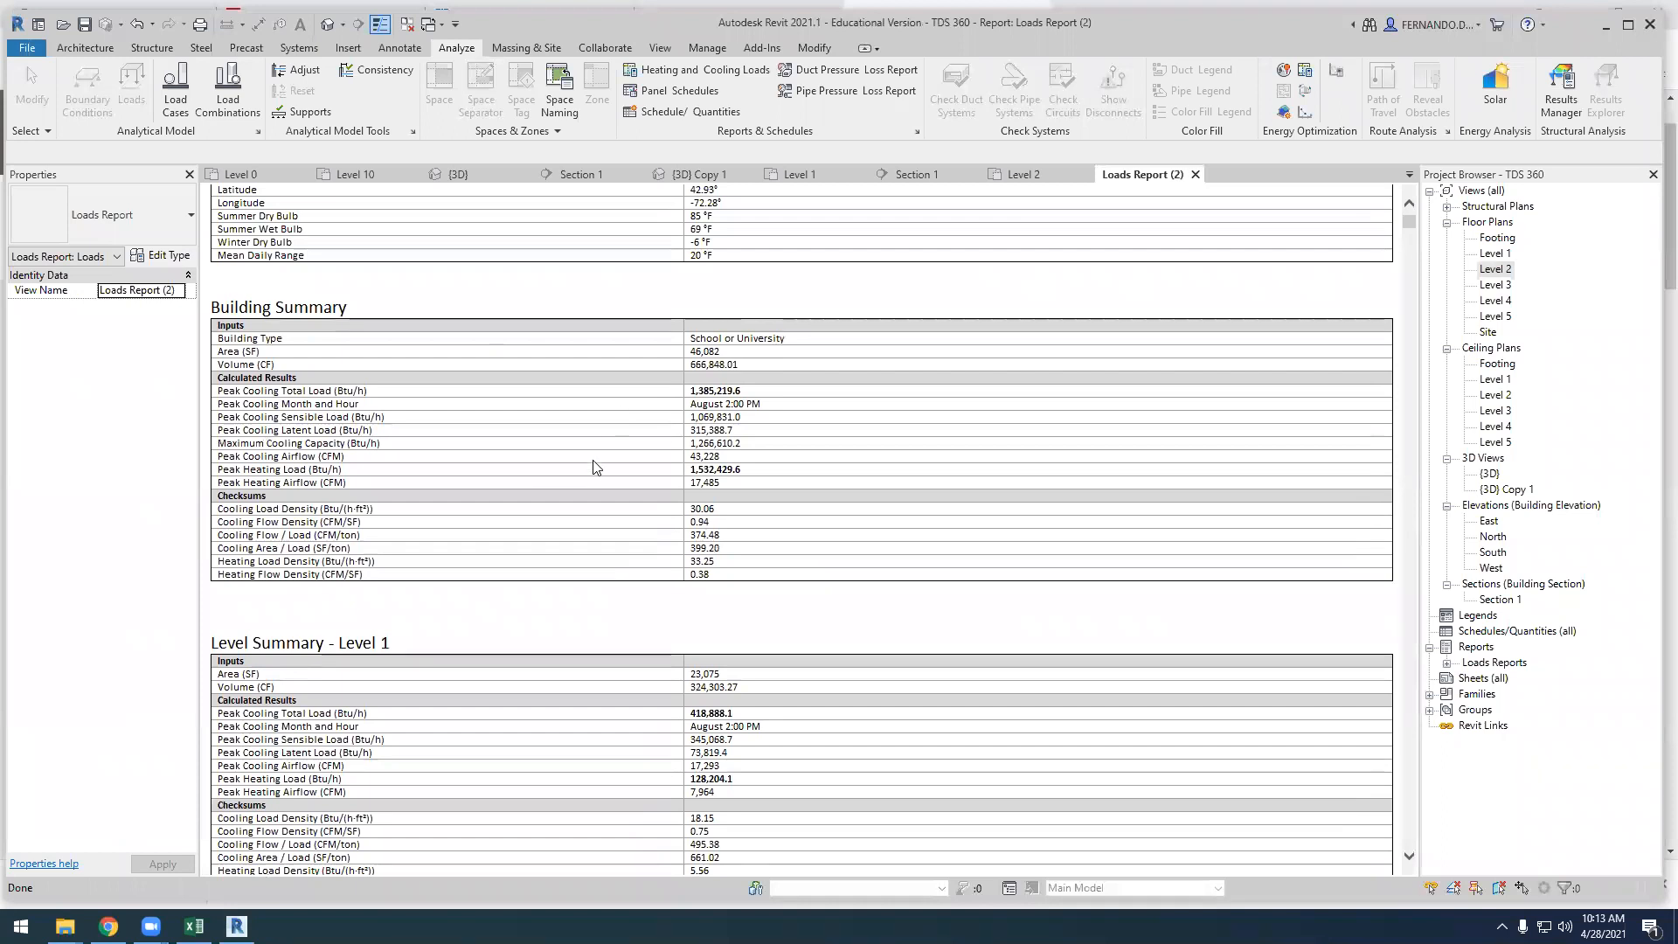
{"action": "scroll", "coordinate": [629, 404], "scroll_direction": "down", "scroll_amount": 1}
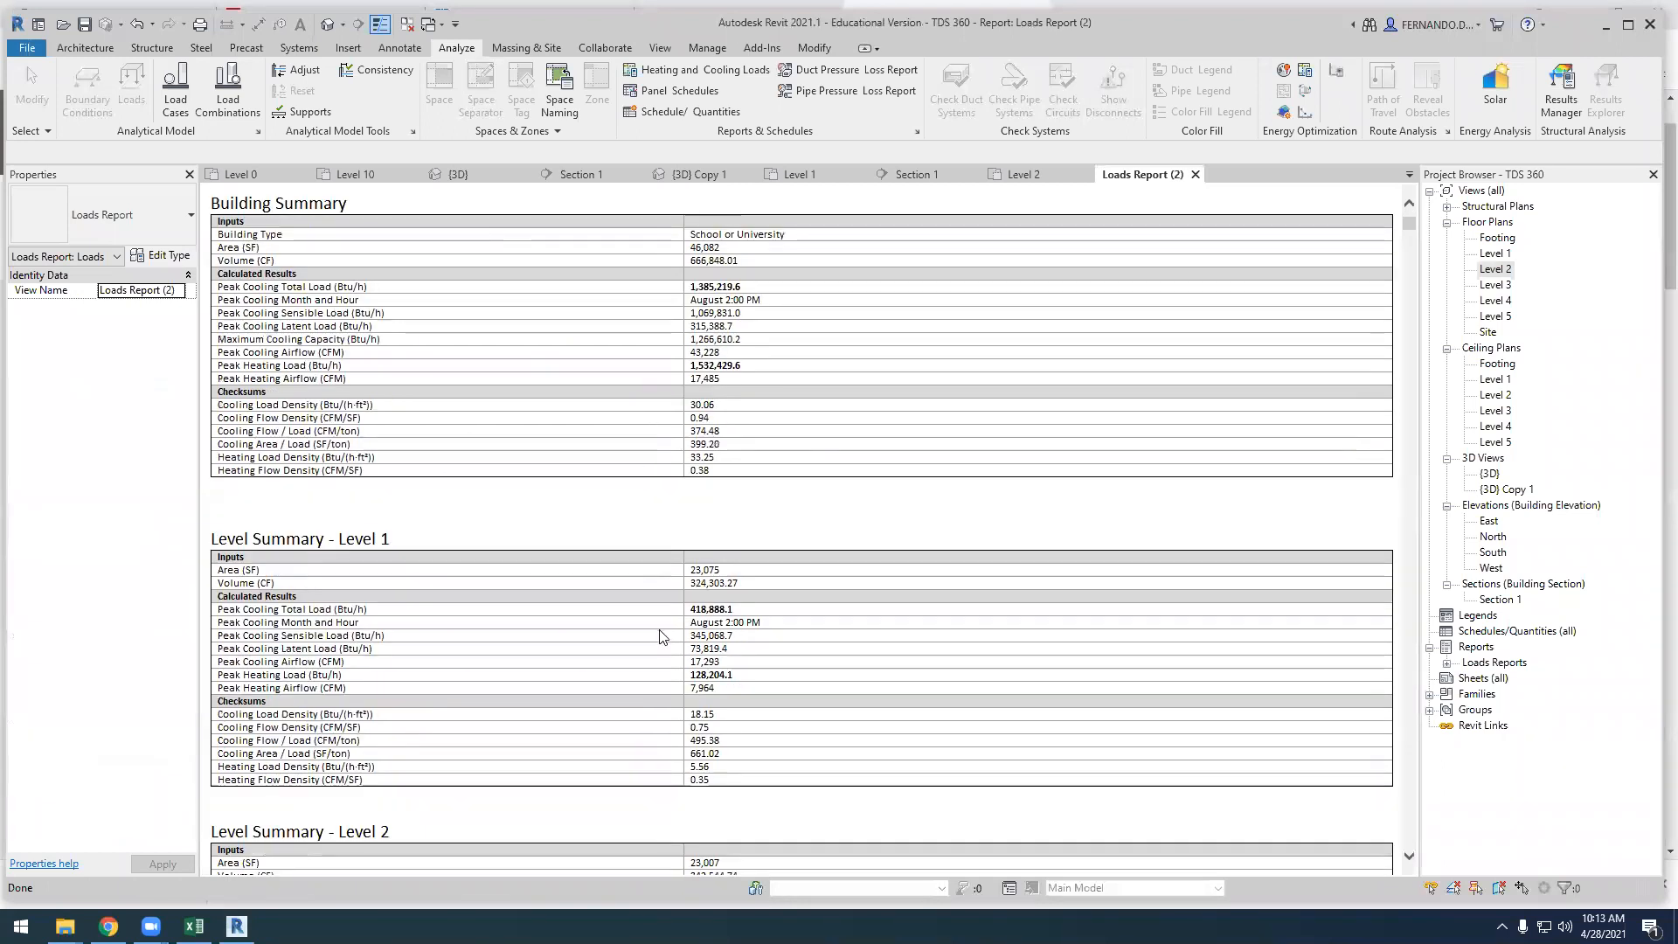
{"action": "left_click_drag", "start_coordinate": [250, 609], "coordinate": [734, 611]}
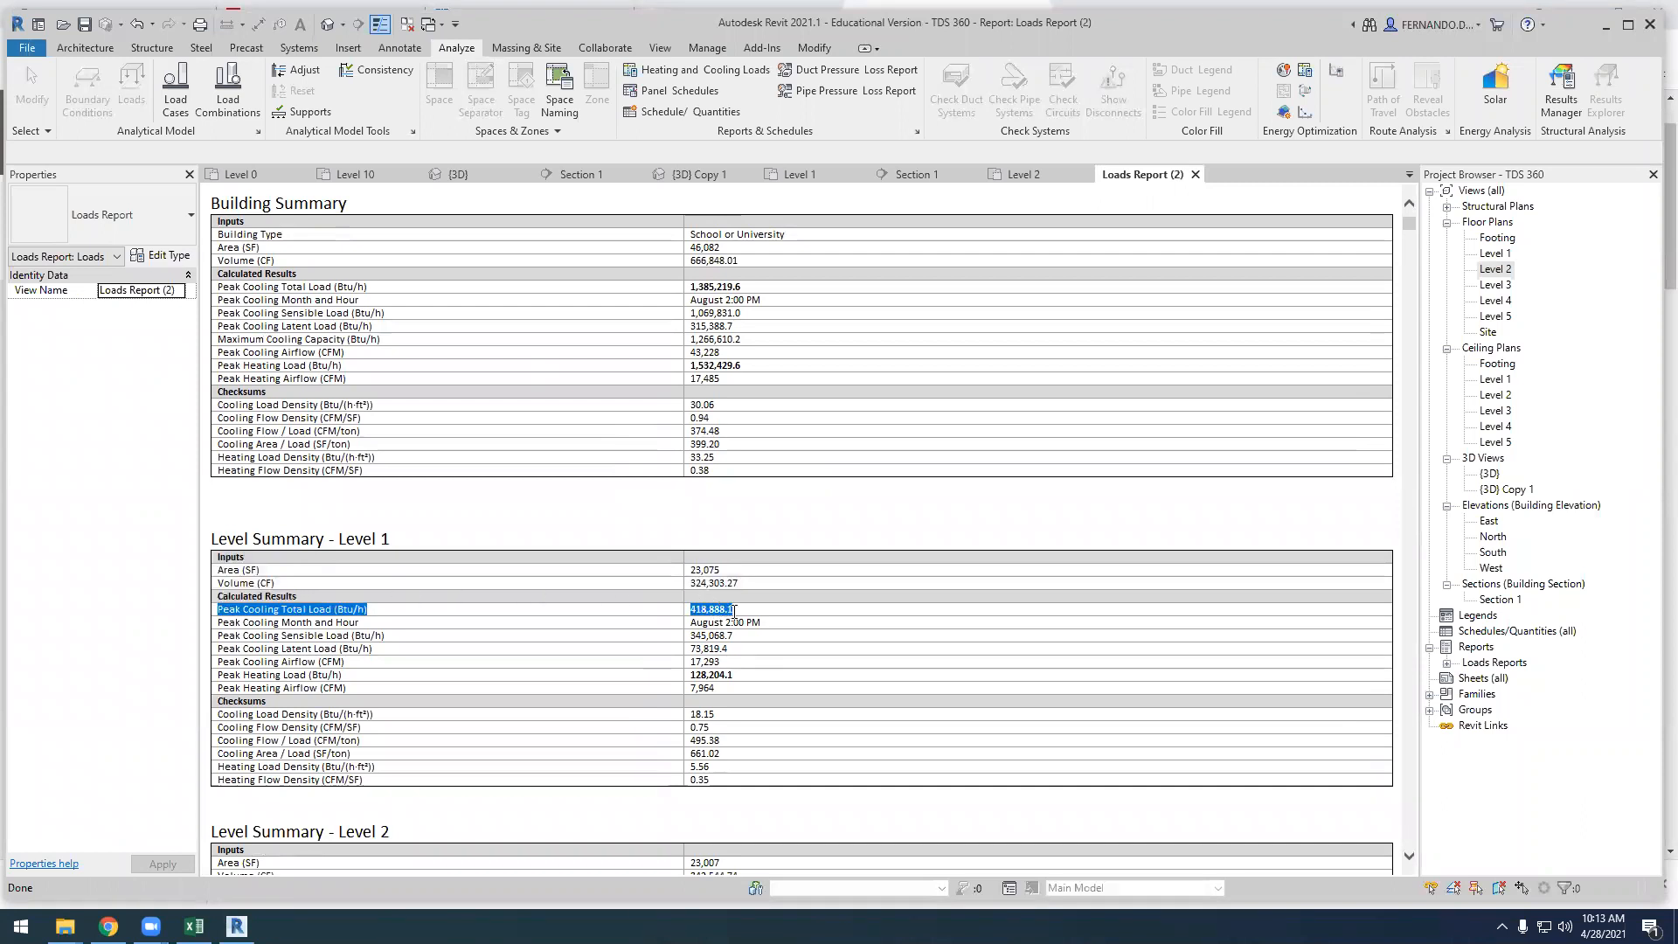
{"action": "scroll", "coordinate": [564, 510], "scroll_direction": "up", "scroll_amount": 1}
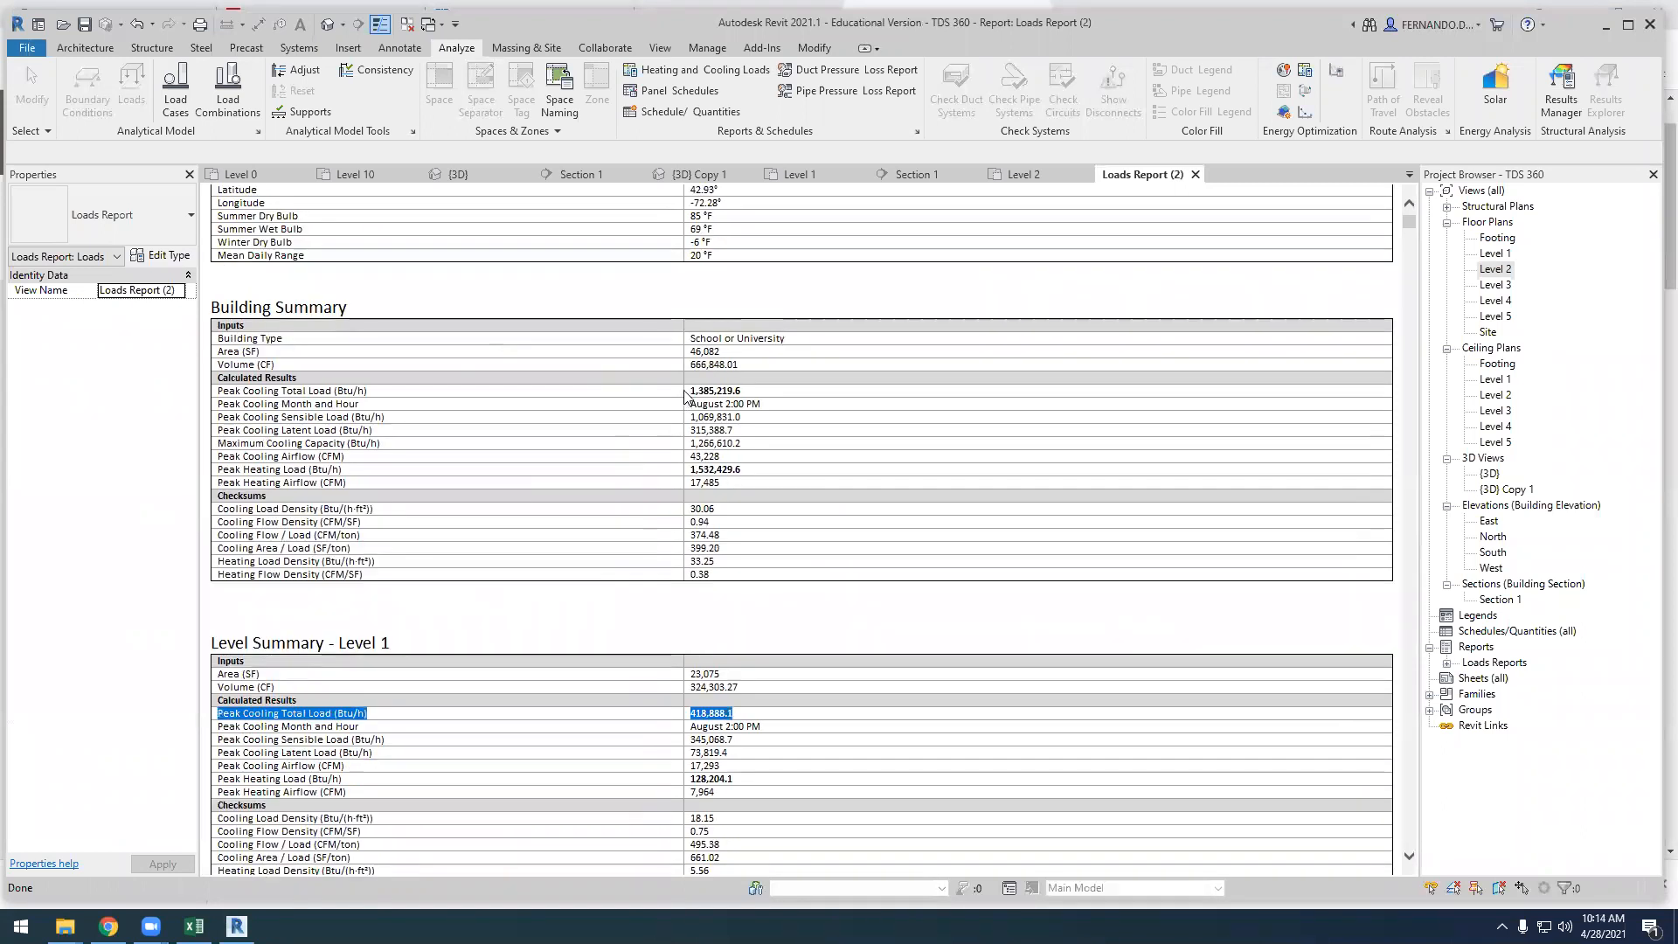
{"action": "scroll", "coordinate": [536, 438], "scroll_direction": "down", "scroll_amount": 8}
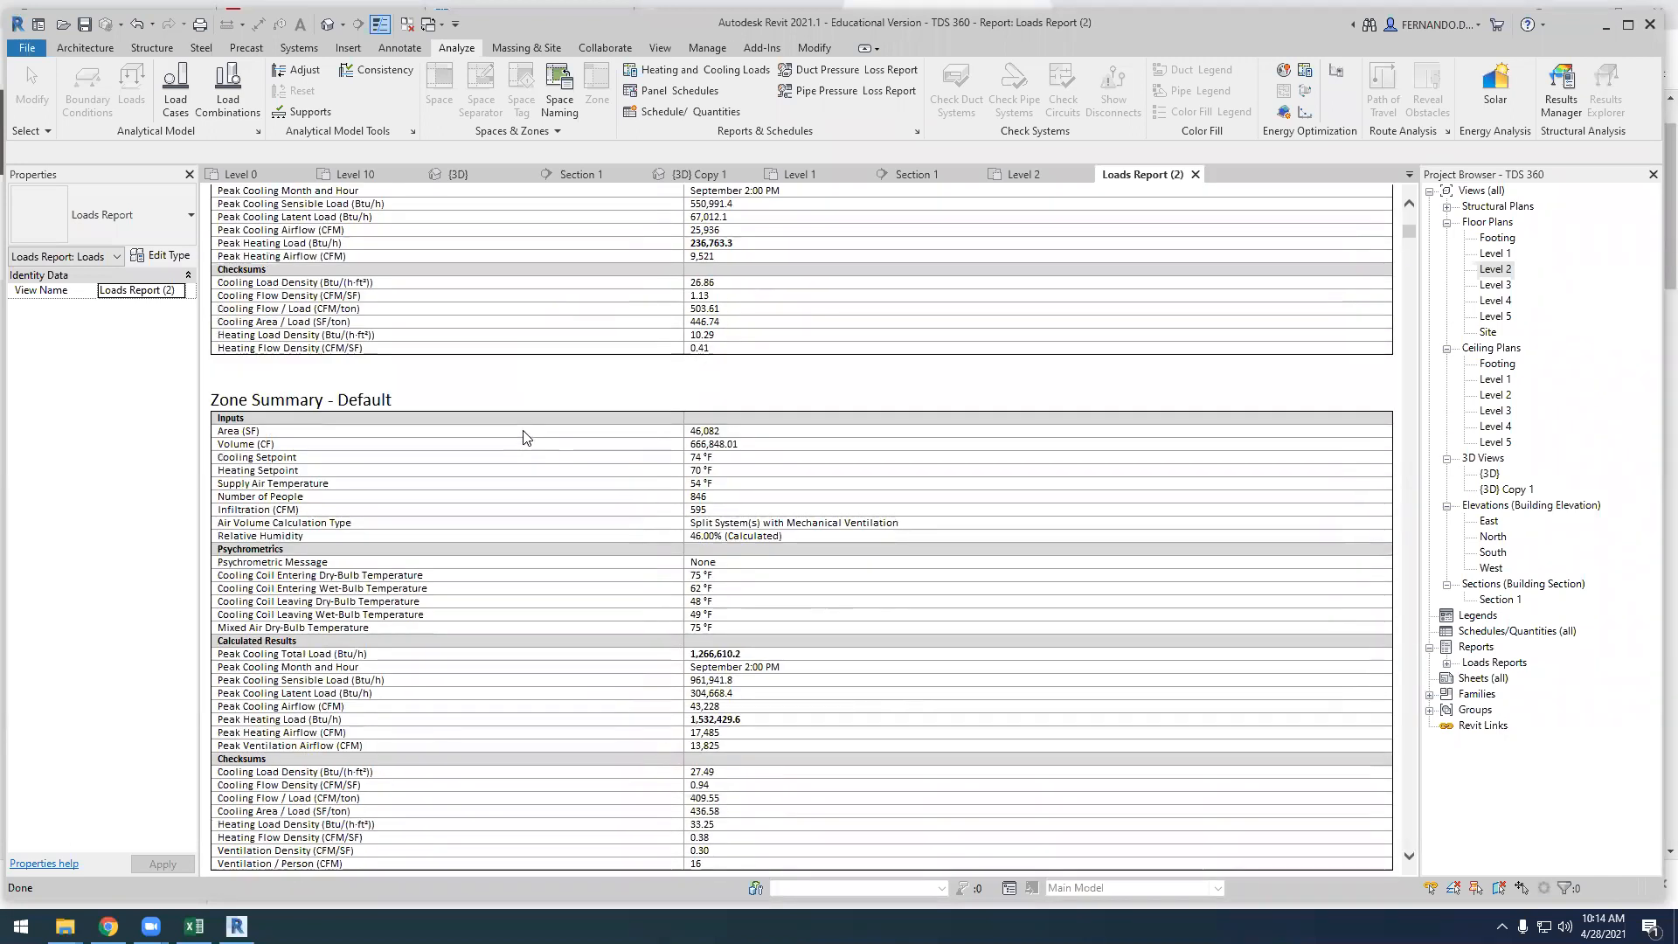
Review the Default zone's cooling and heating components and its space list, then view the 200A CRIT SPACE summary
{"action": "scroll", "coordinate": [553, 559], "scroll_direction": "down", "scroll_amount": 15}
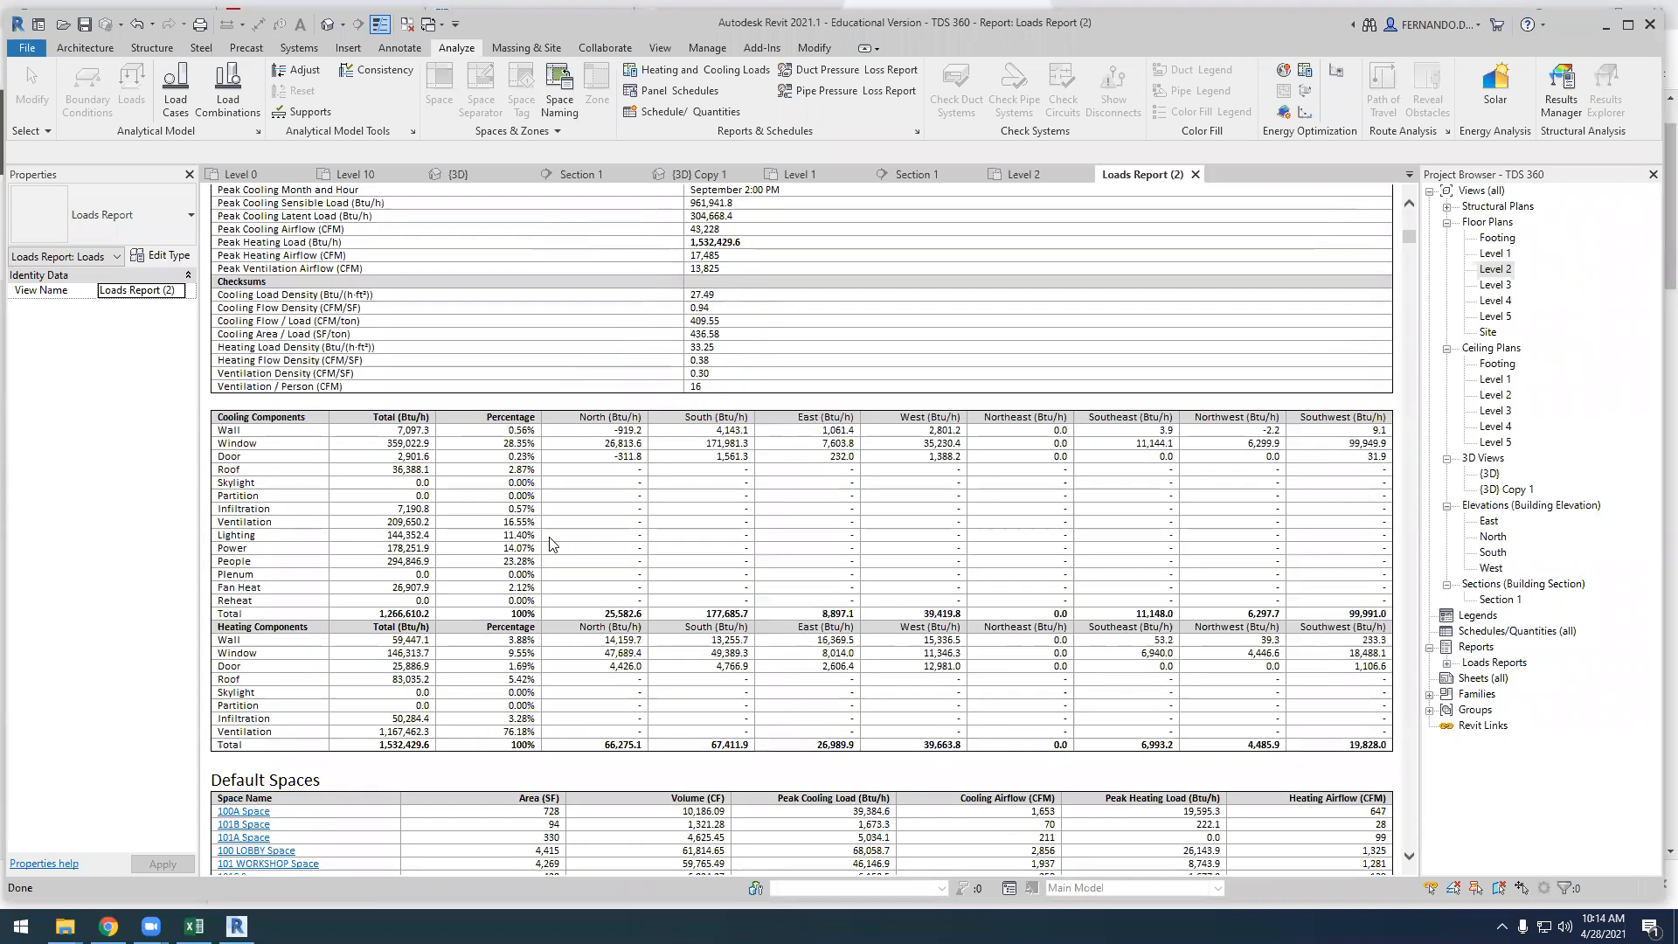
{"action": "scroll", "coordinate": [321, 728], "scroll_direction": "down", "scroll_amount": 1}
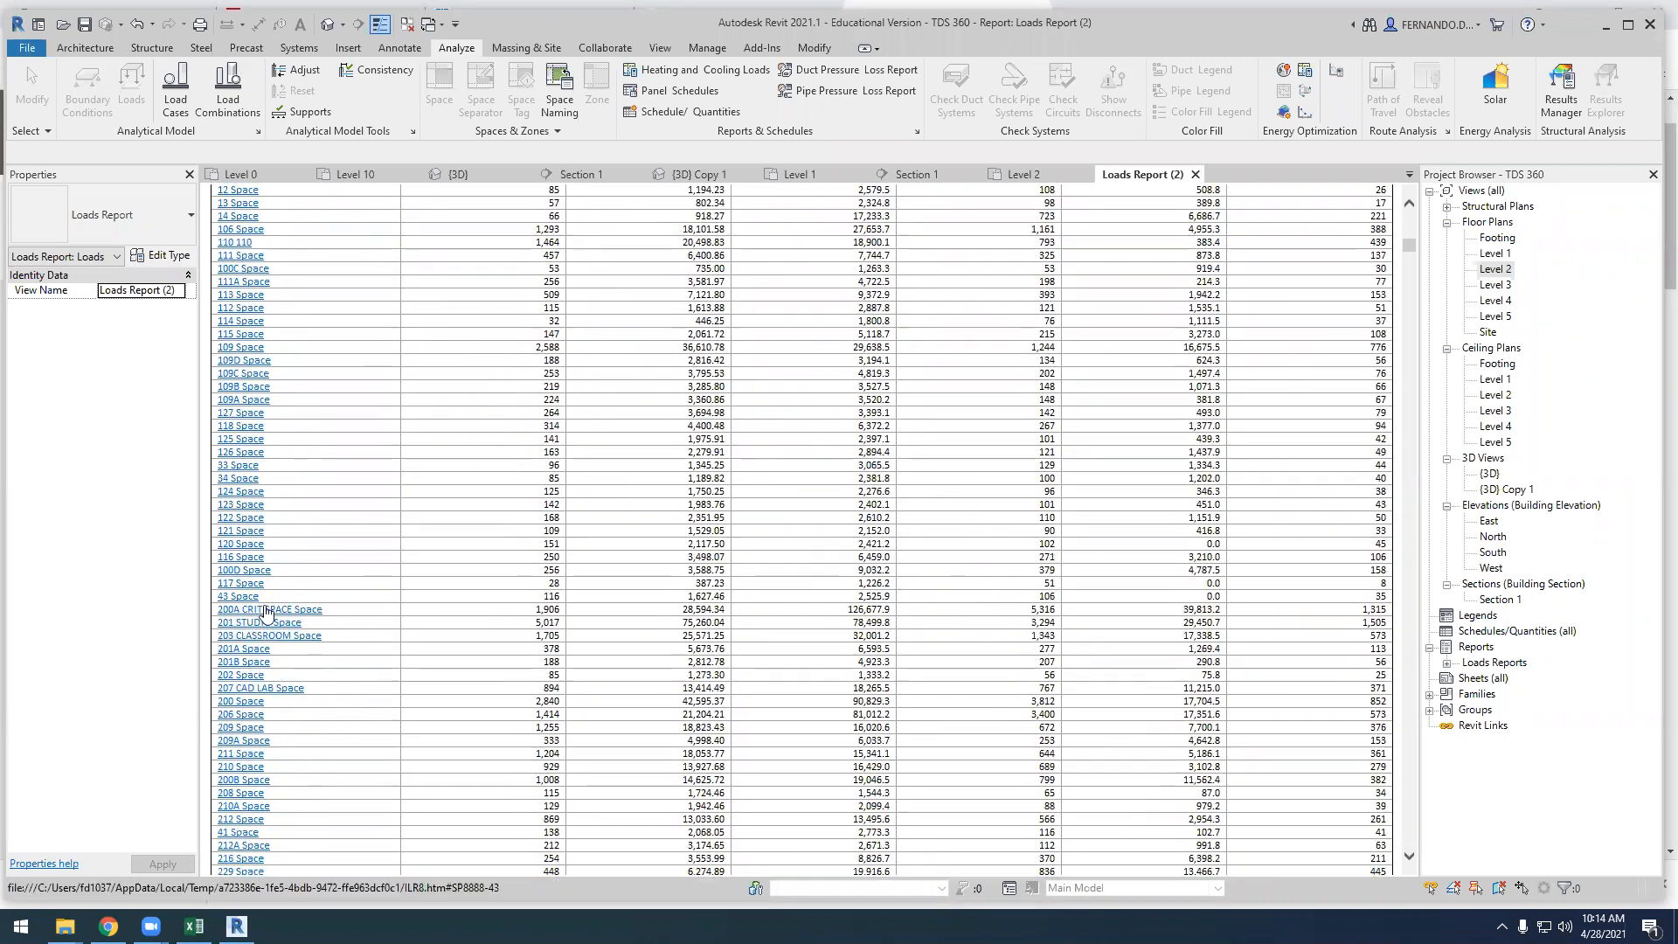
{"action": "scroll", "coordinate": [280, 569], "scroll_direction": "up", "scroll_amount": 3}
{"action": "scroll", "coordinate": [317, 471], "scroll_direction": "down", "scroll_amount": 1}
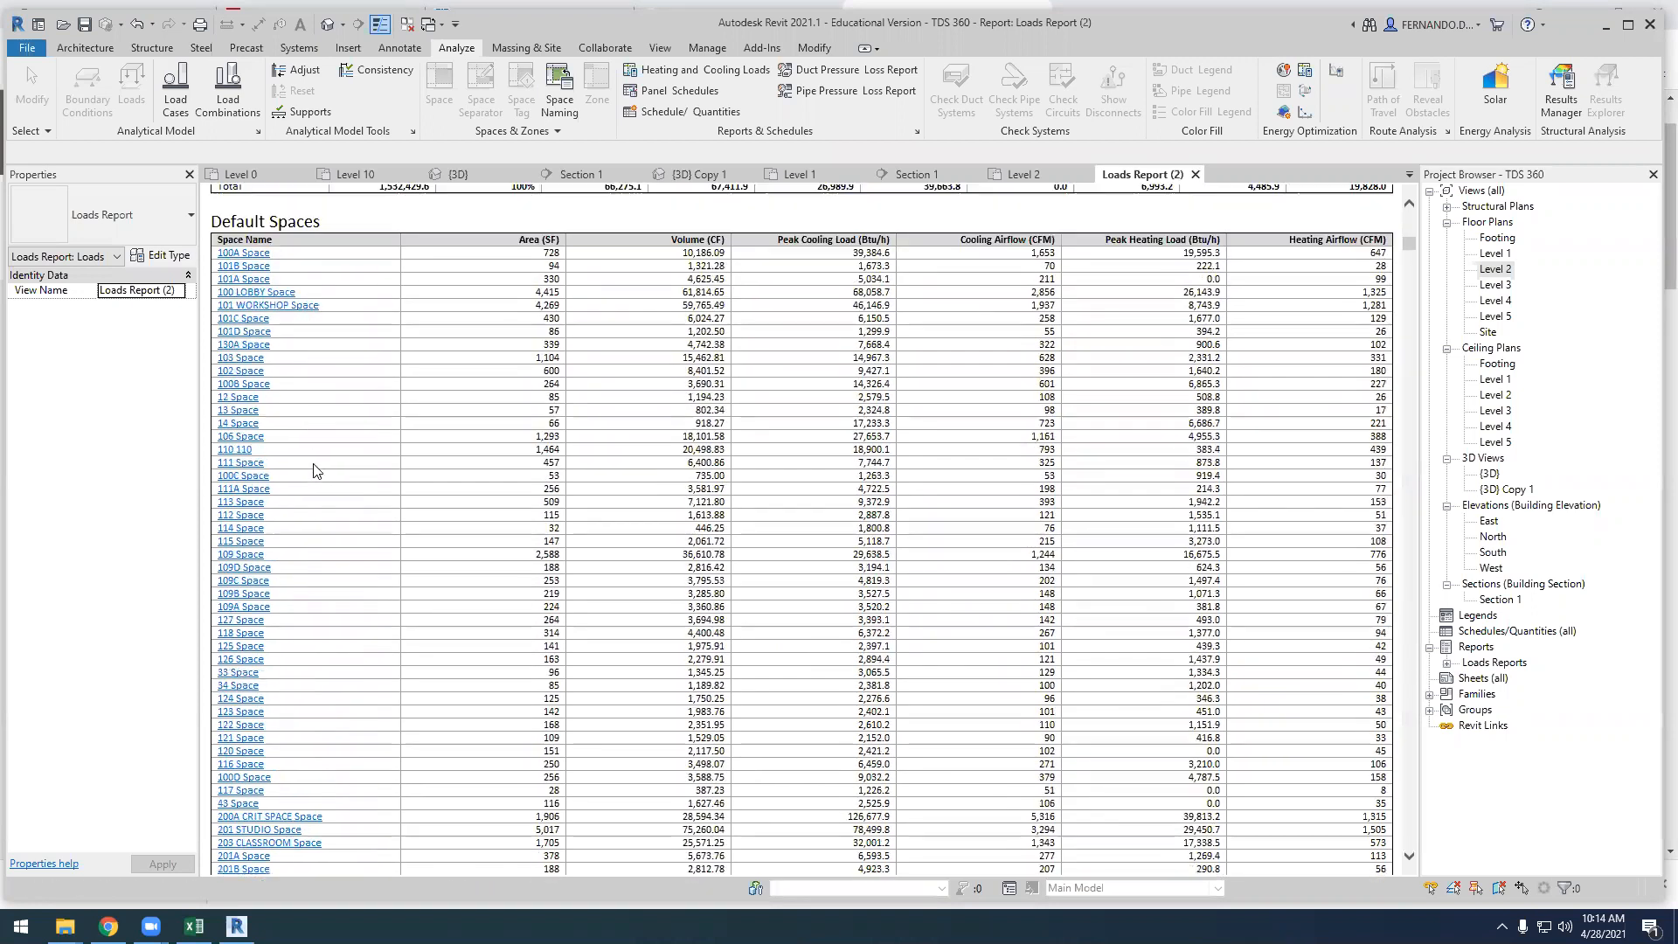
{"action": "scroll", "coordinate": [308, 385], "scroll_direction": "down", "scroll_amount": 3}
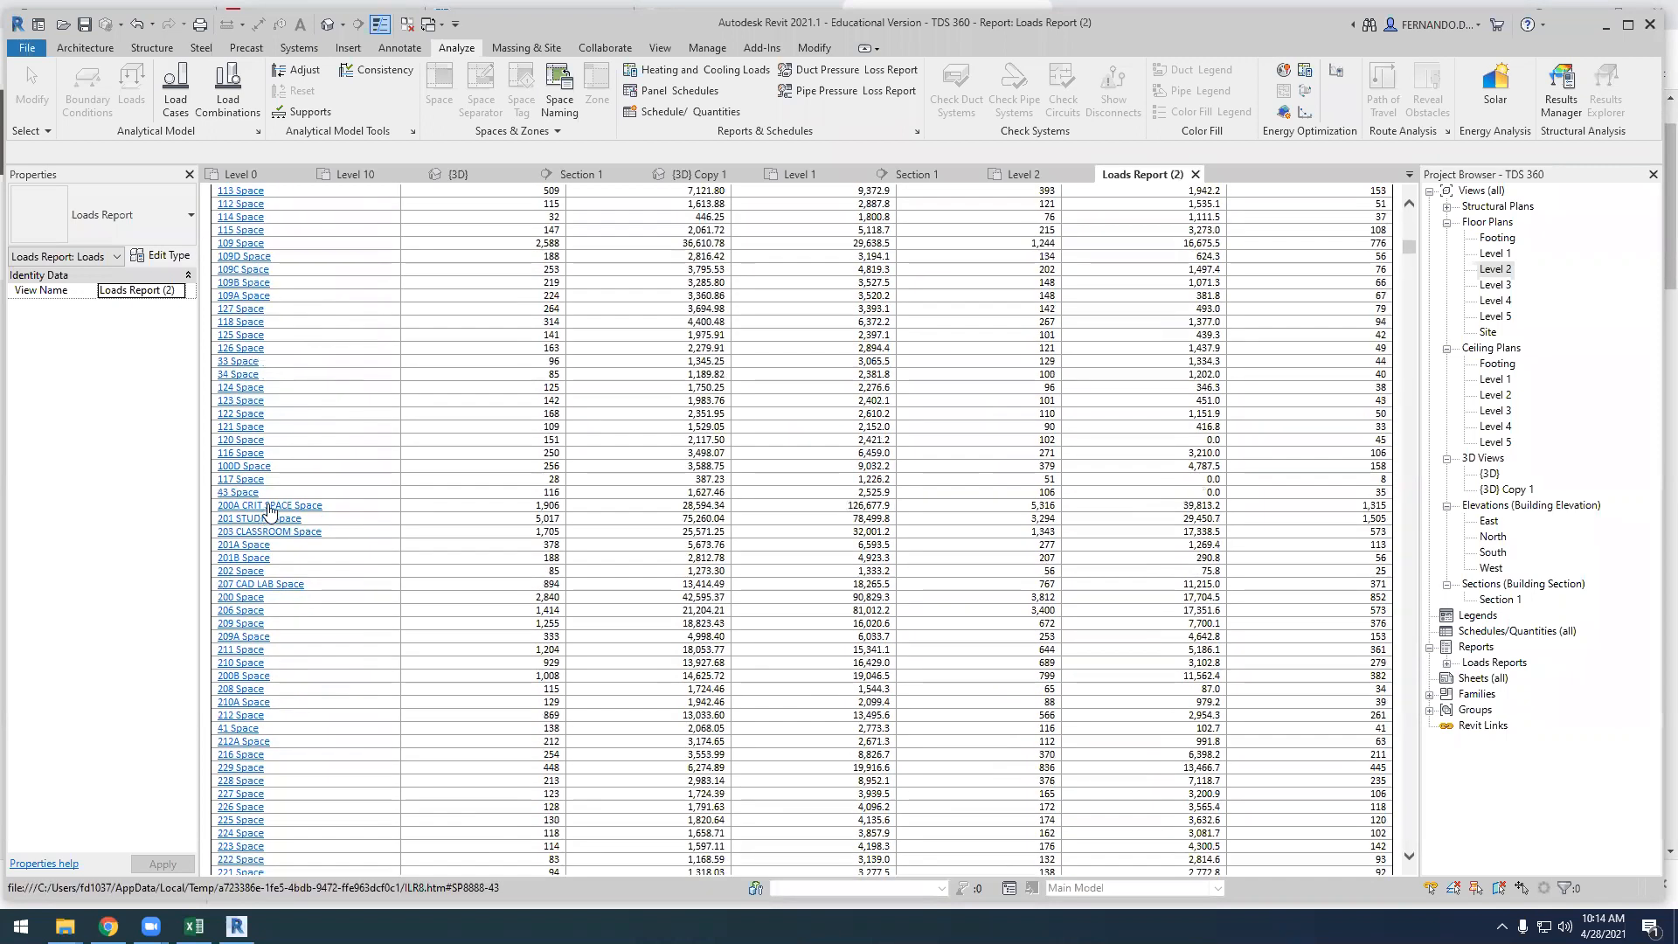
{"action": "left_click", "coordinate": [269, 507]}
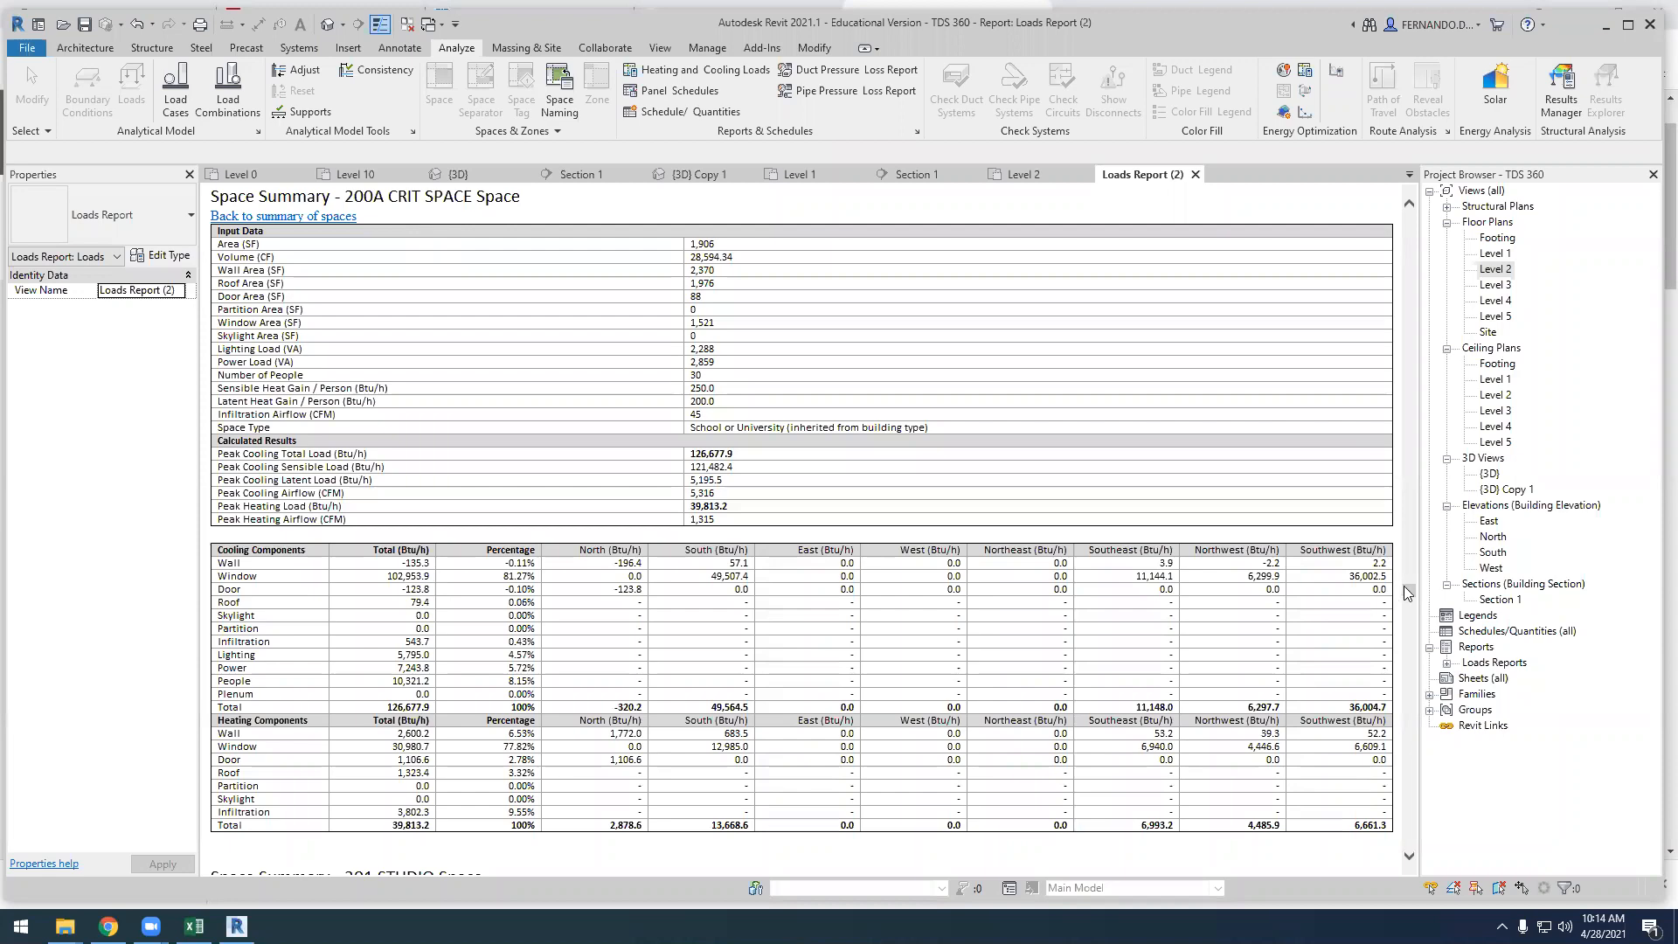
Return to the Default Spaces list, reopen the 200A CRIT SPACE summary and capture its tables as a screen snip
{"action": "left_click_drag", "start_coordinate": [1409, 593], "coordinate": [1388, 238]}
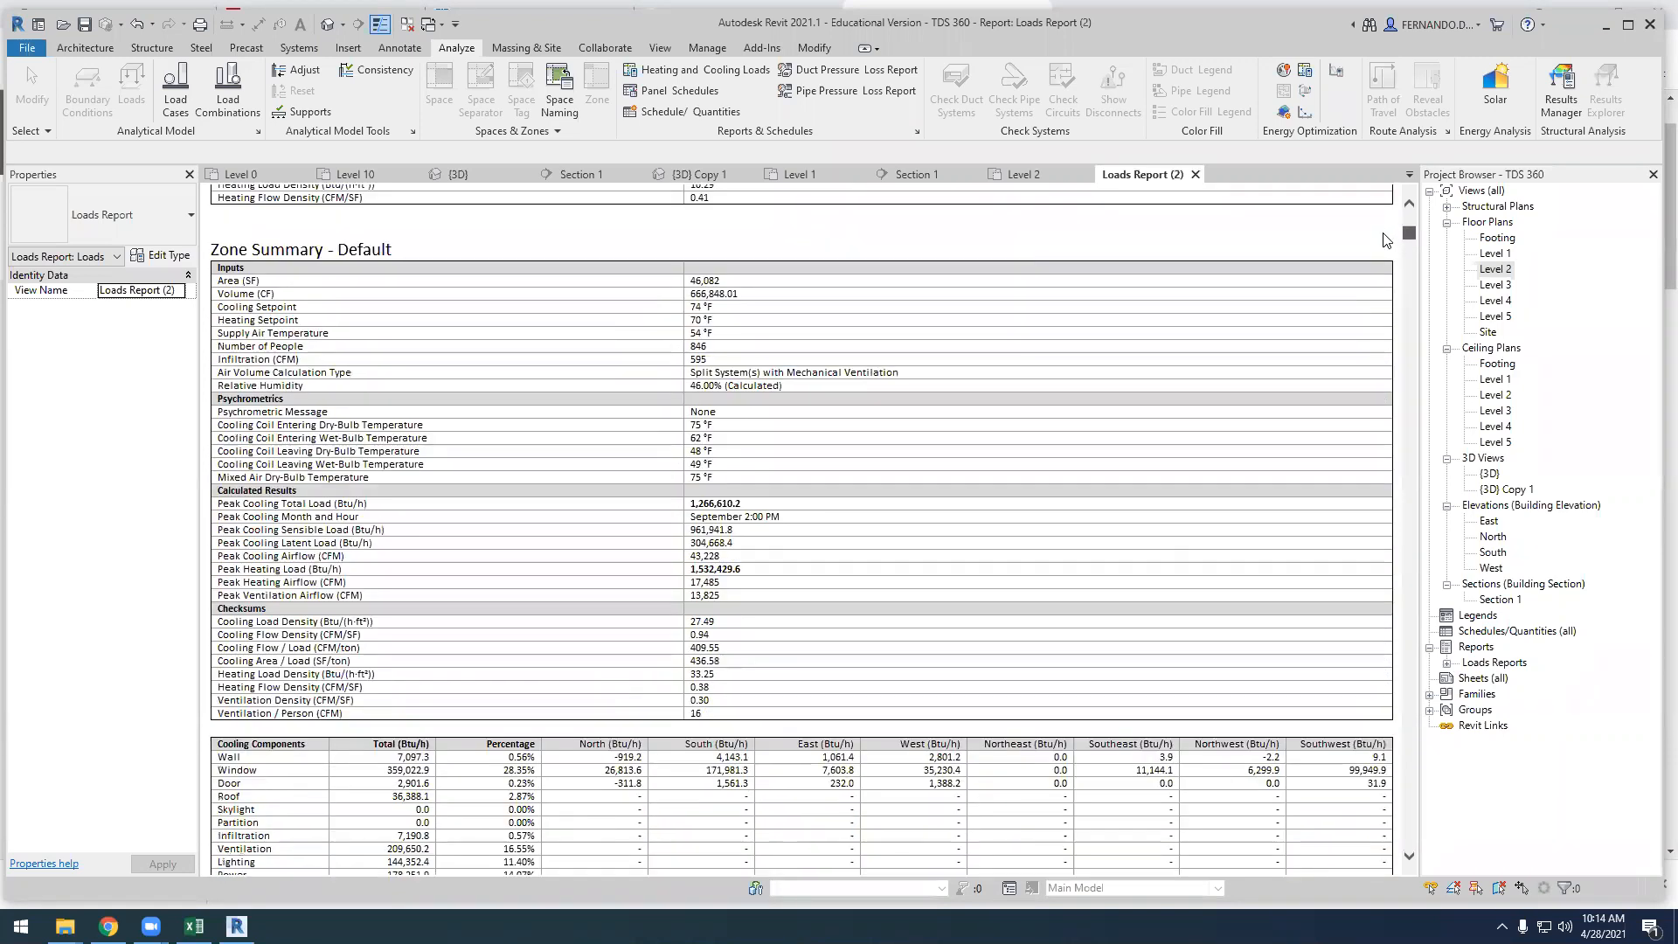
{"action": "scroll", "coordinate": [771, 633], "scroll_direction": "down", "scroll_amount": 10}
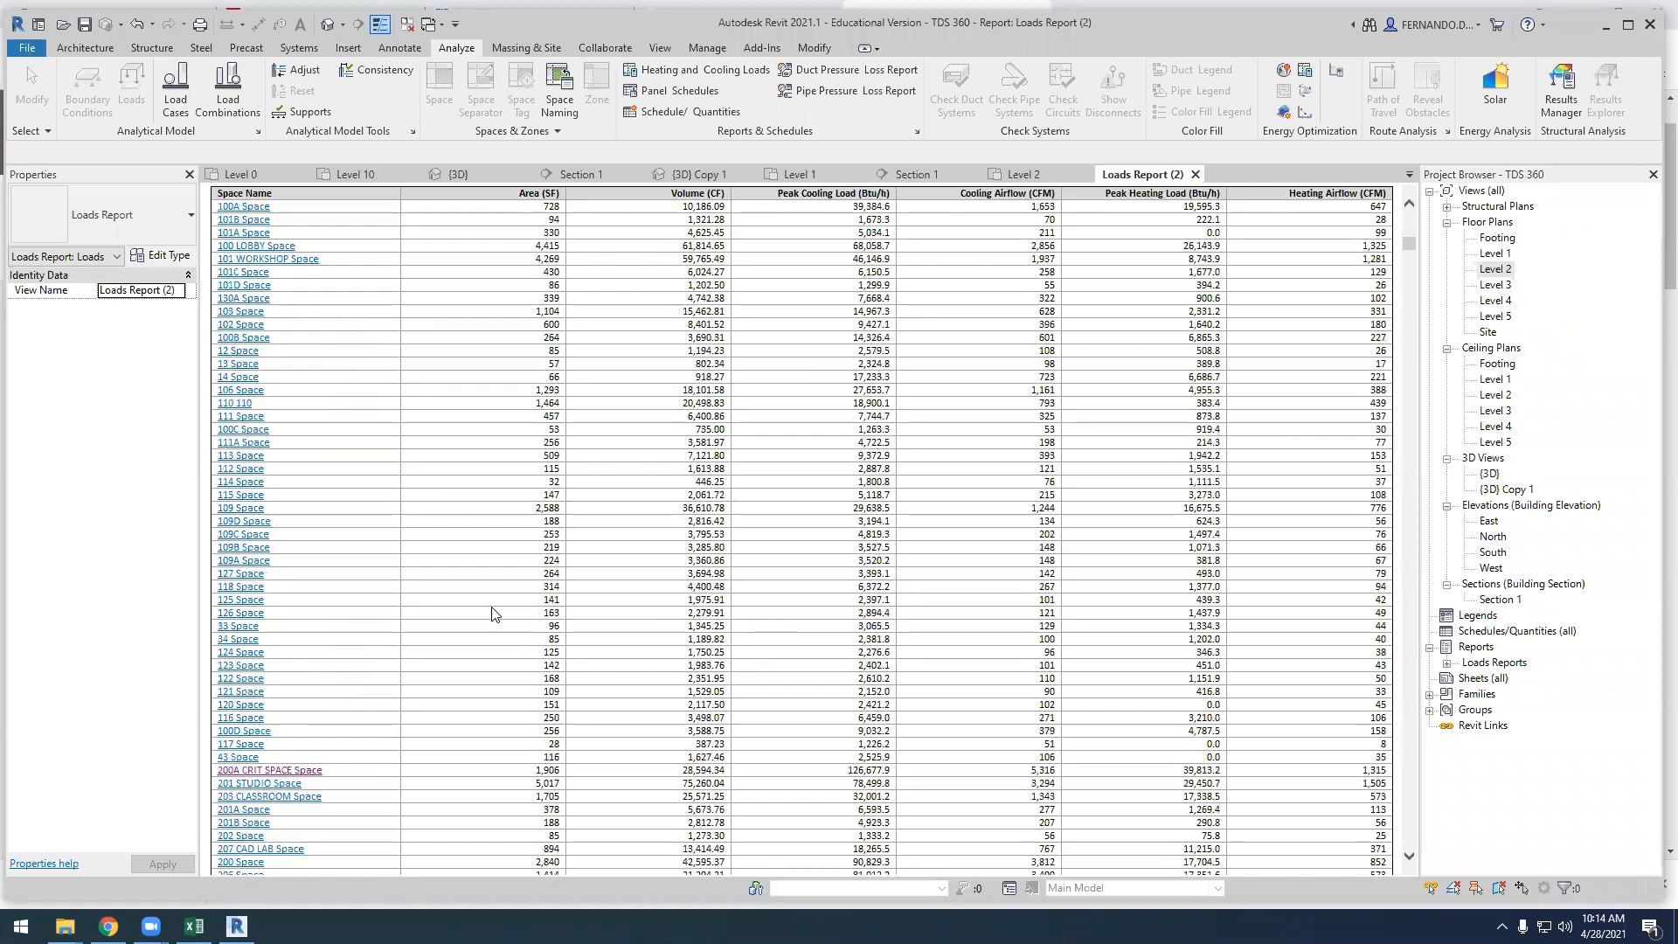
{"action": "scroll", "coordinate": [439, 574], "scroll_direction": "up", "scroll_amount": 2}
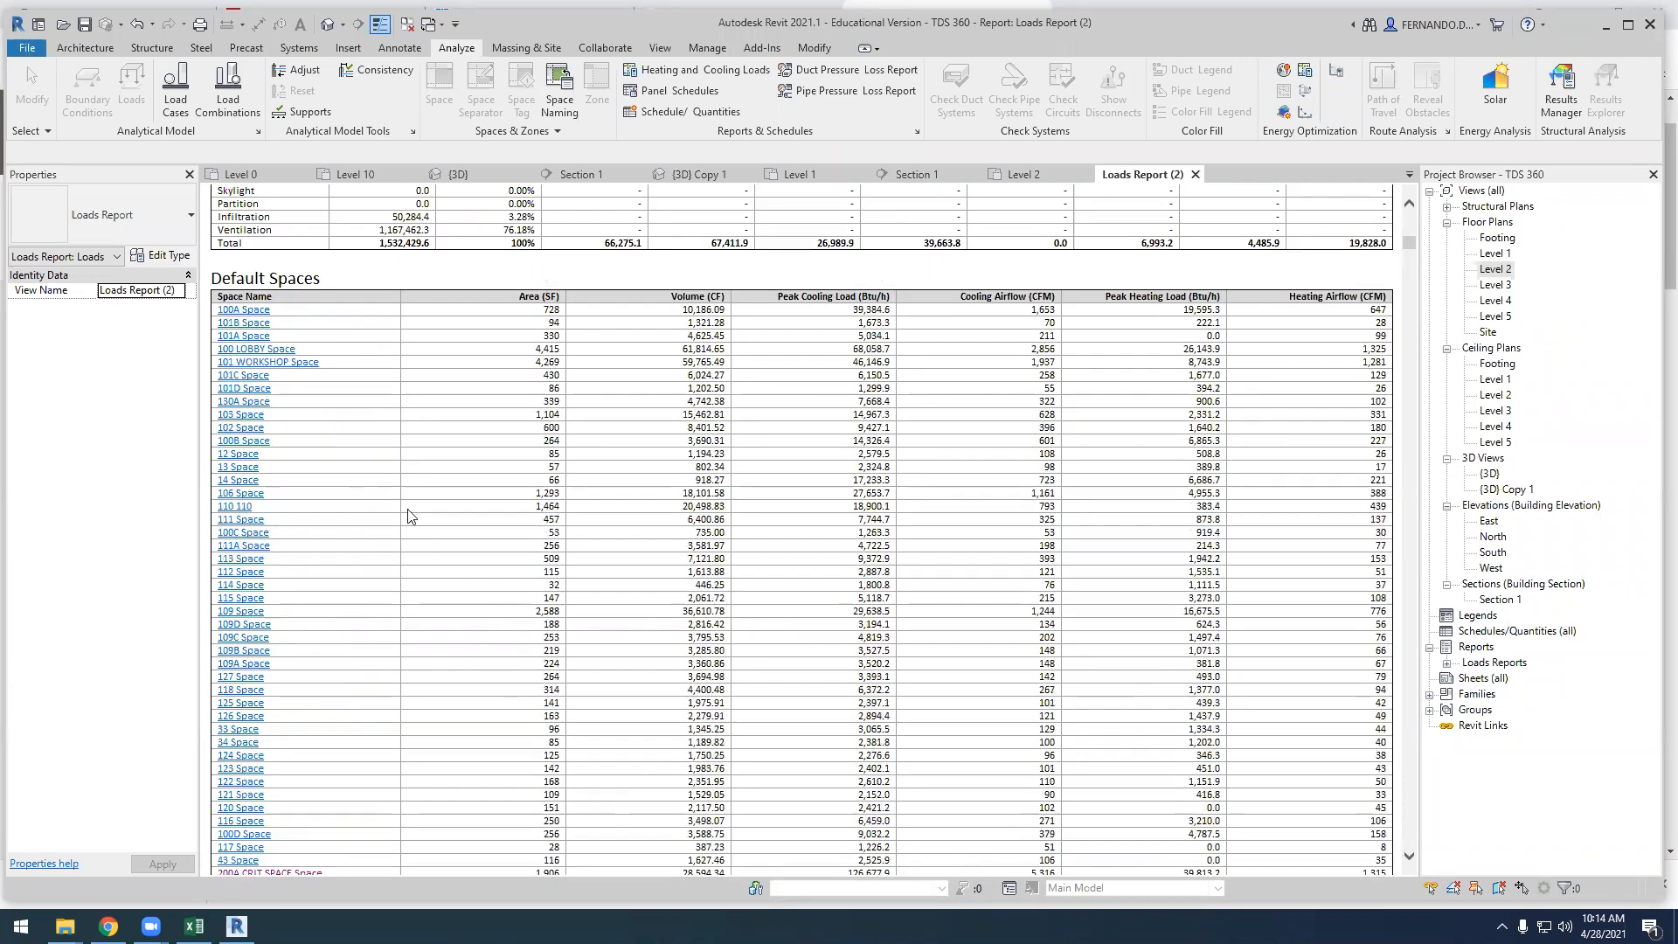
{"action": "scroll", "coordinate": [410, 518], "scroll_direction": "down", "scroll_amount": 8}
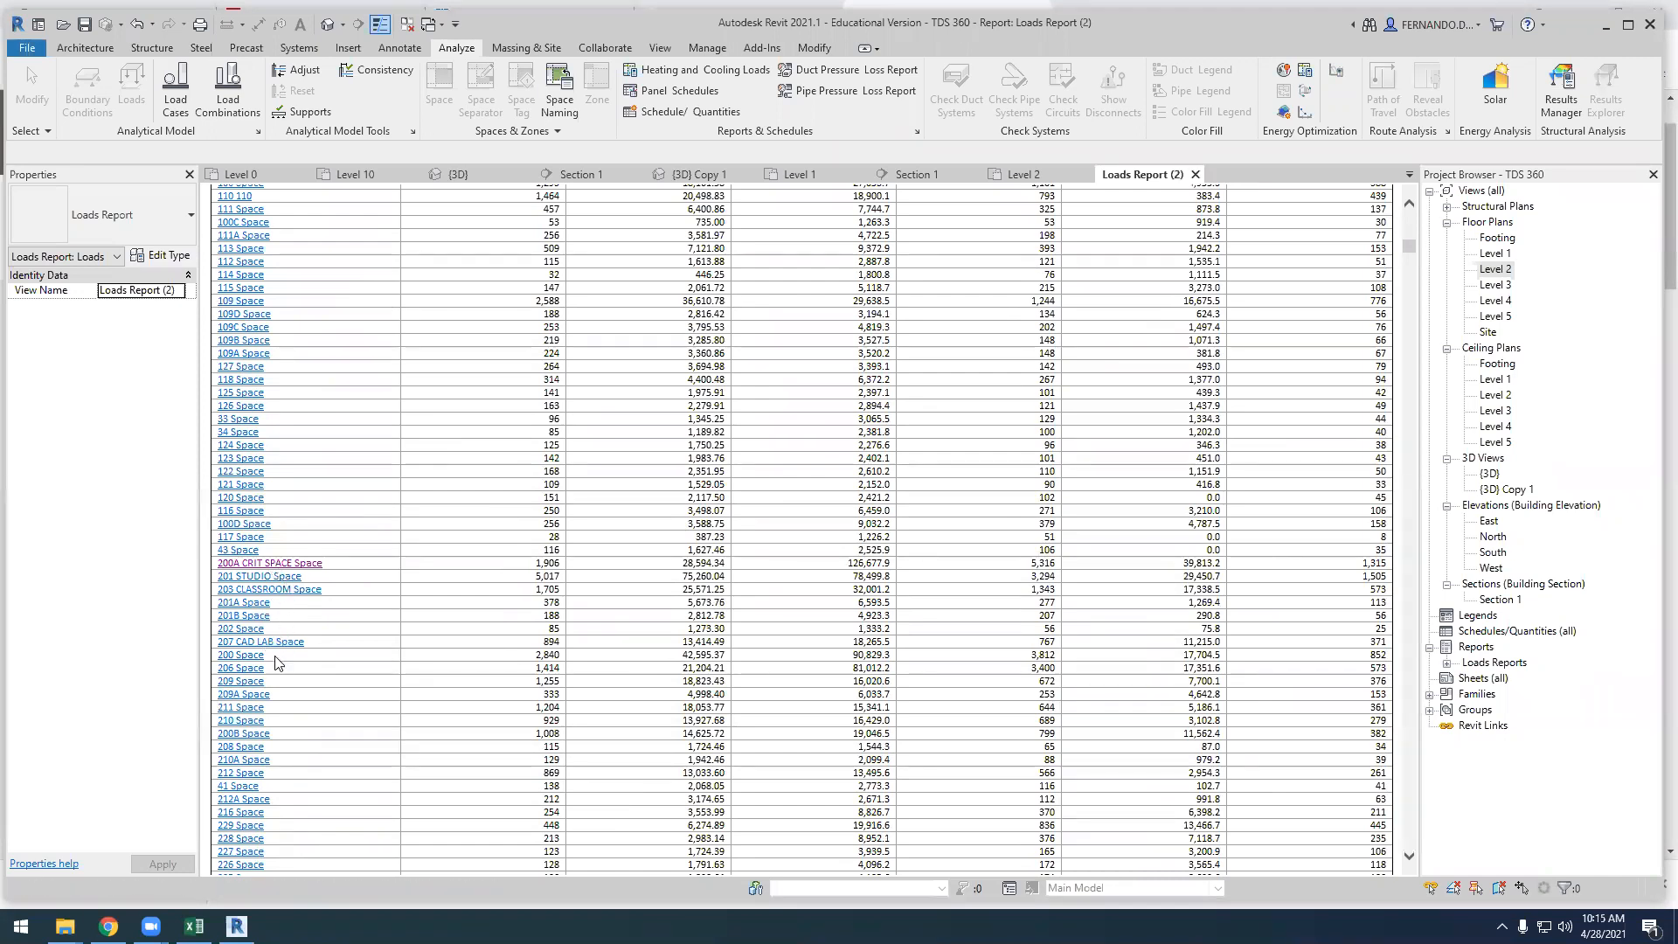
{"action": "left_click", "coordinate": [275, 577]}
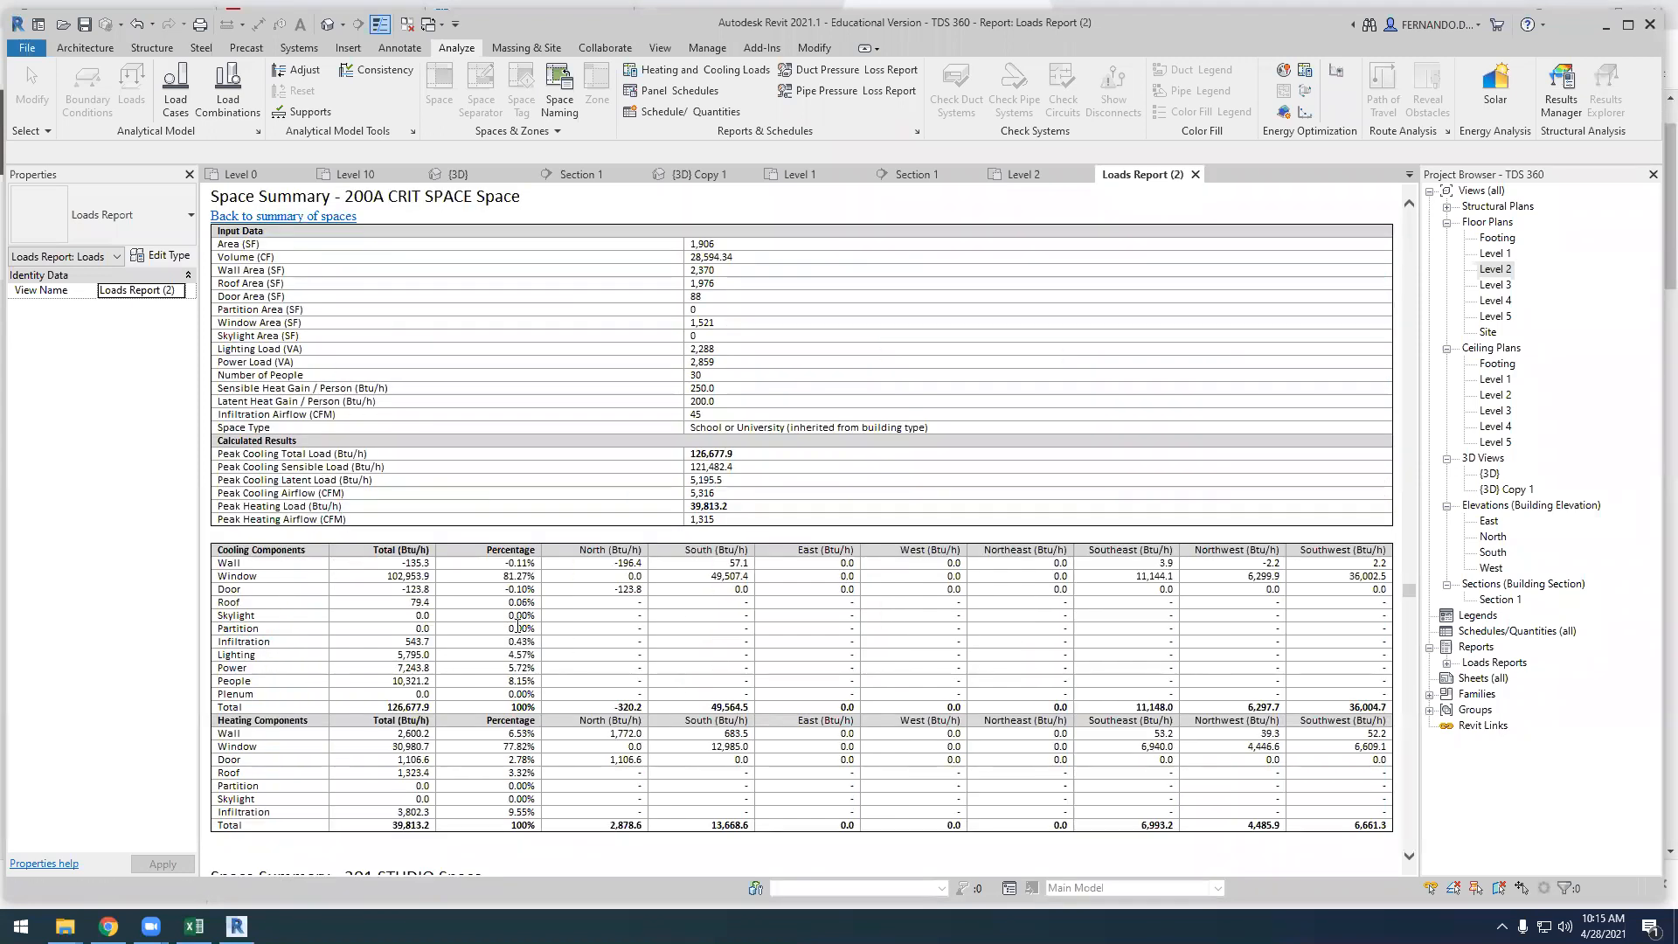
{"action": "key", "text": "super+shift+s"}
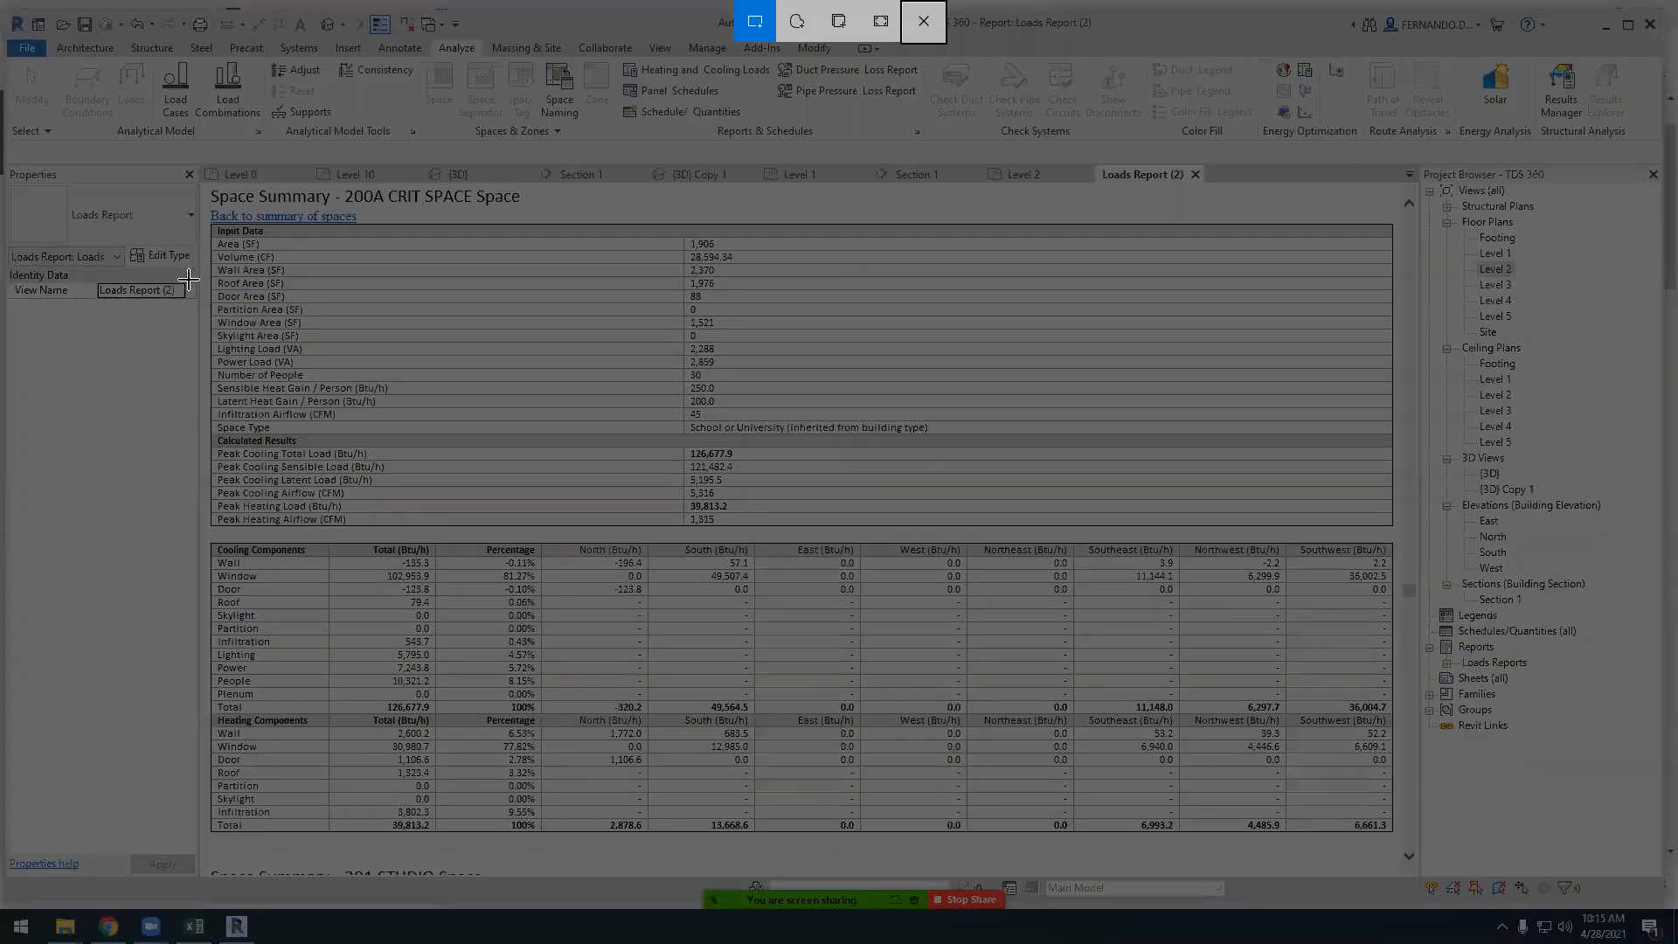
{"action": "left_click_drag", "start_coordinate": [202, 204], "coordinate": [1399, 836]}
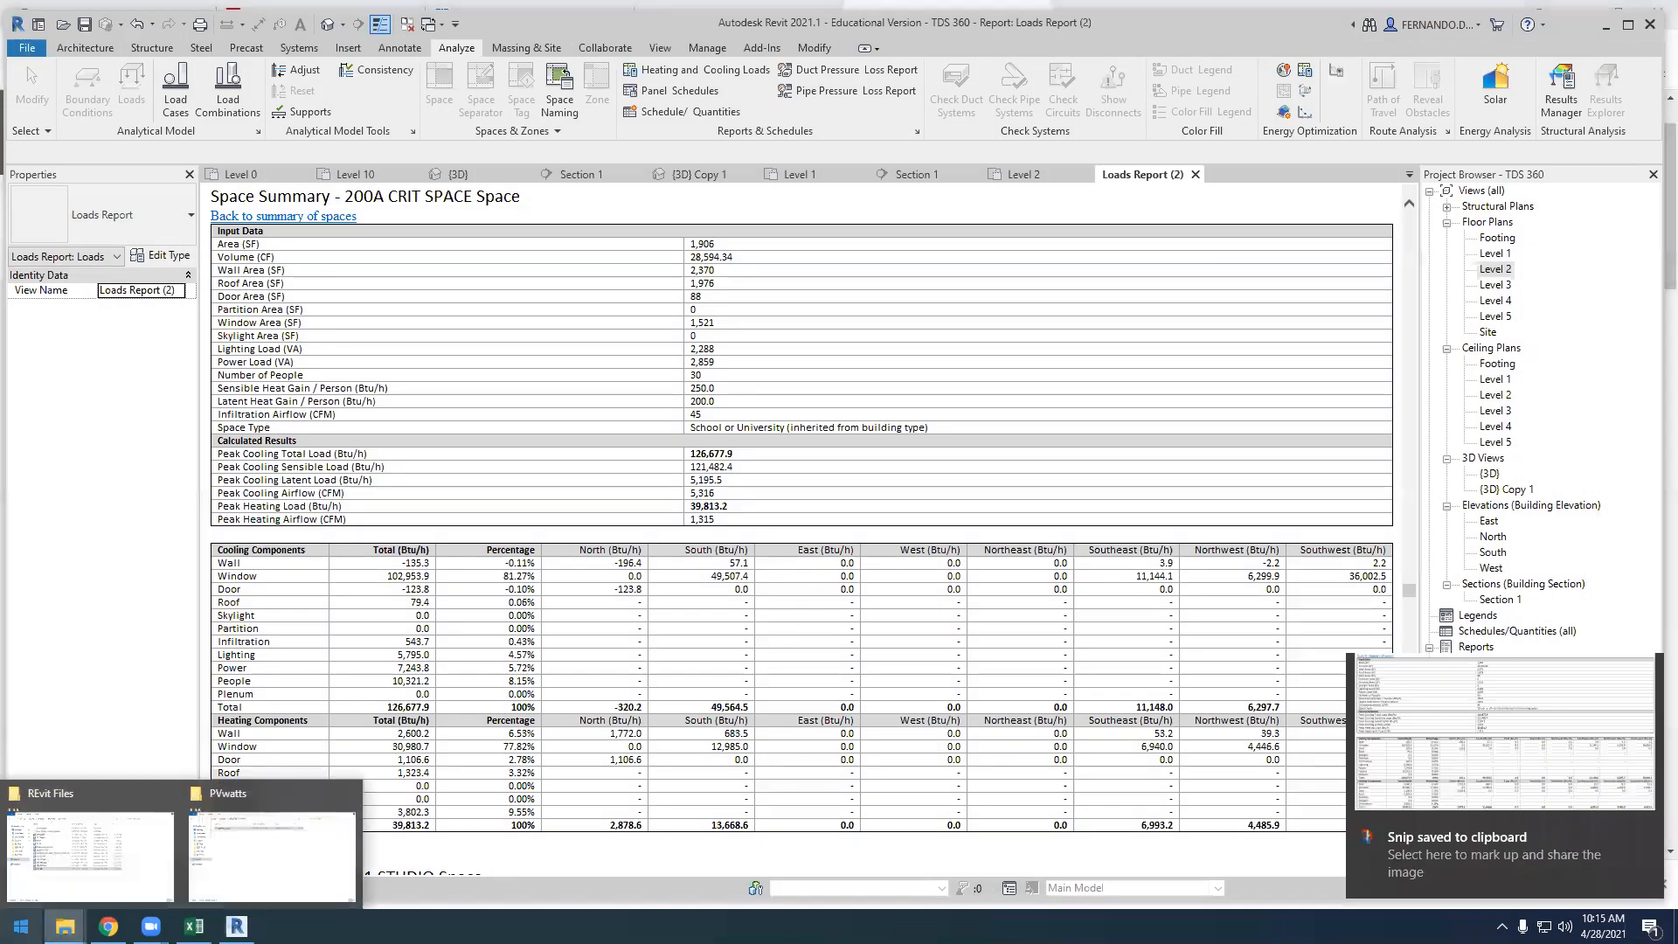
Open the recent presentation 04_26 Loads-PV fchart in PowerPoint and move its window fully into view
{"action": "left_click", "coordinate": [21, 927]}
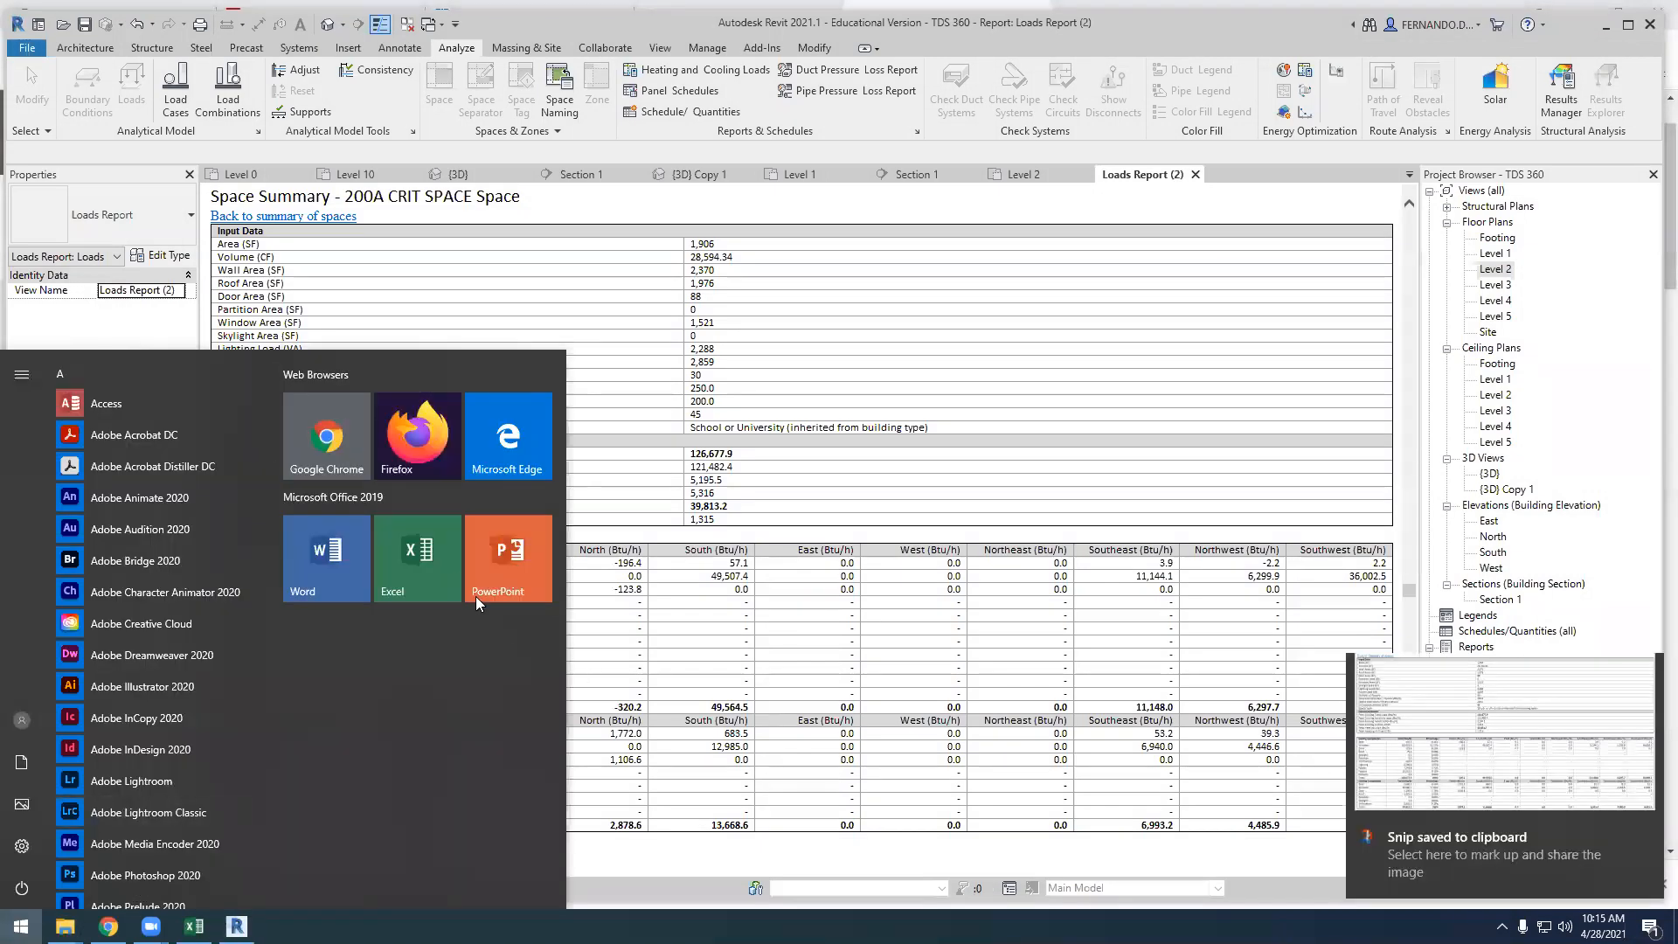
{"action": "left_click", "coordinate": [486, 564]}
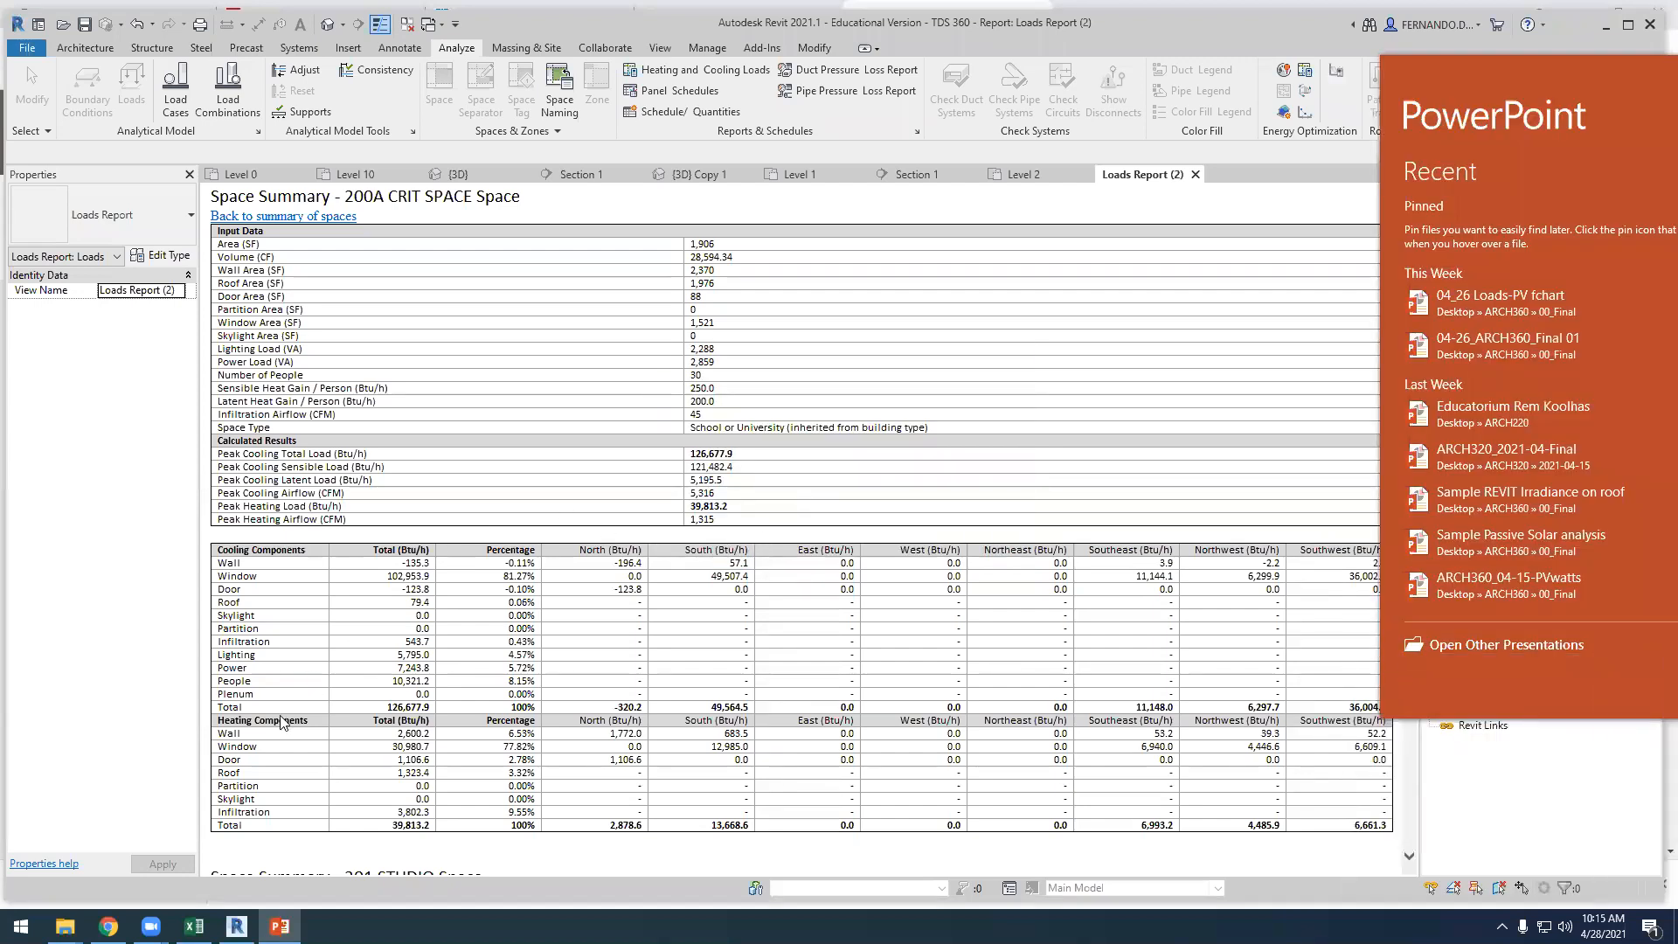
{"action": "left_click", "coordinate": [236, 927]}
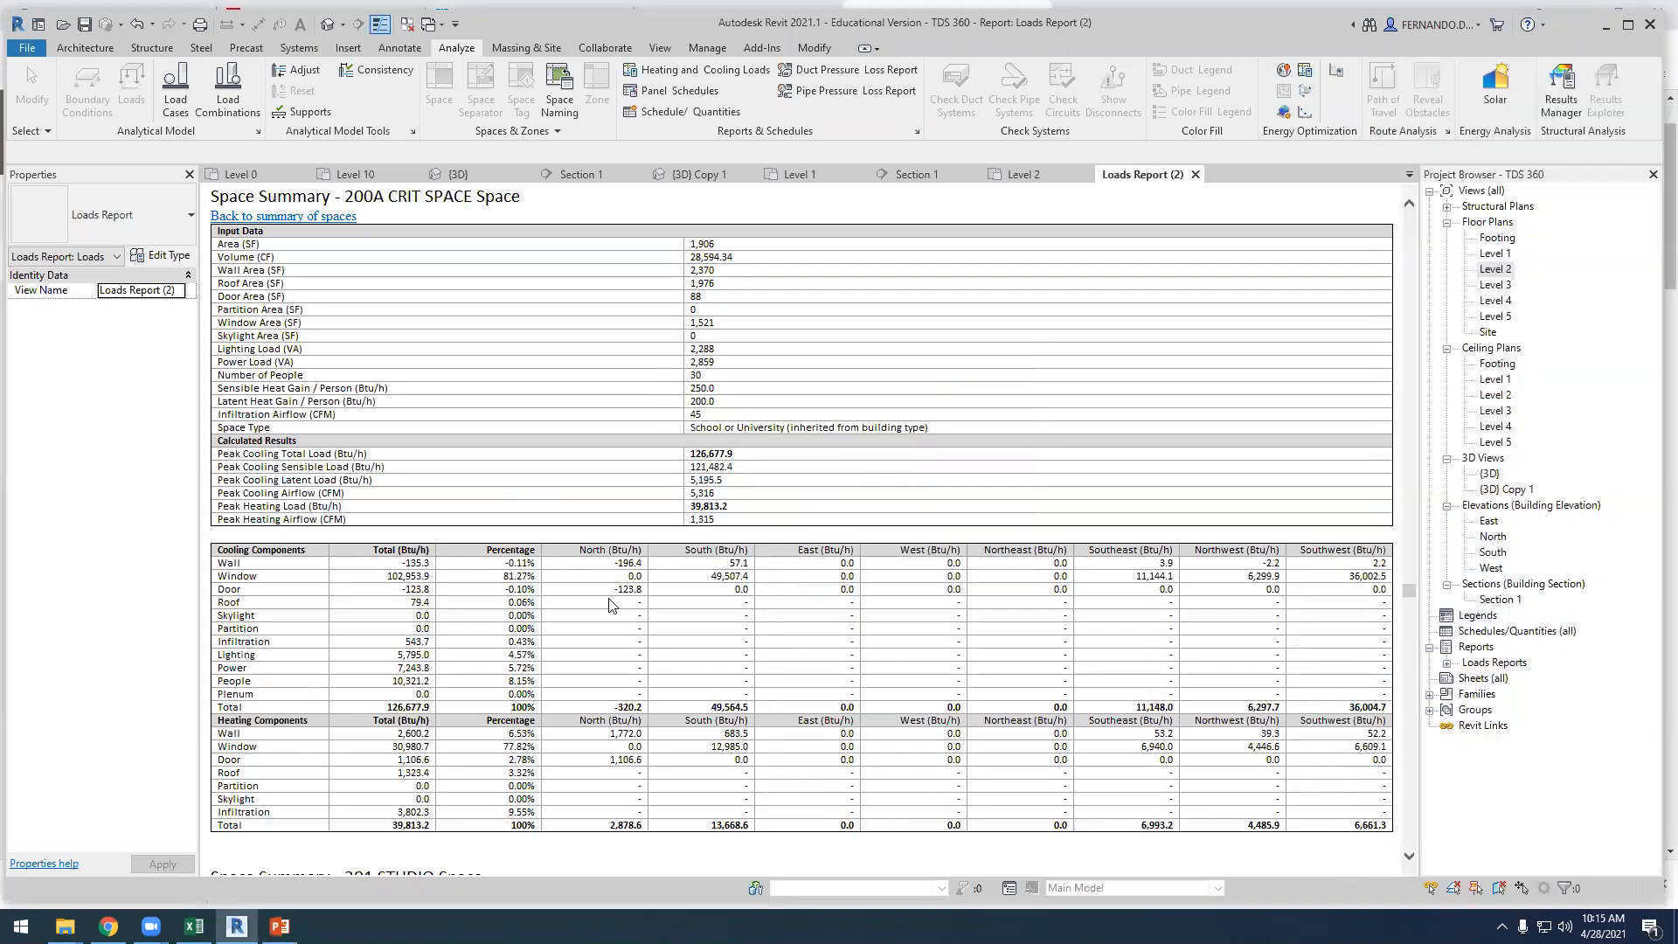
{"action": "left_click", "coordinate": [279, 926]}
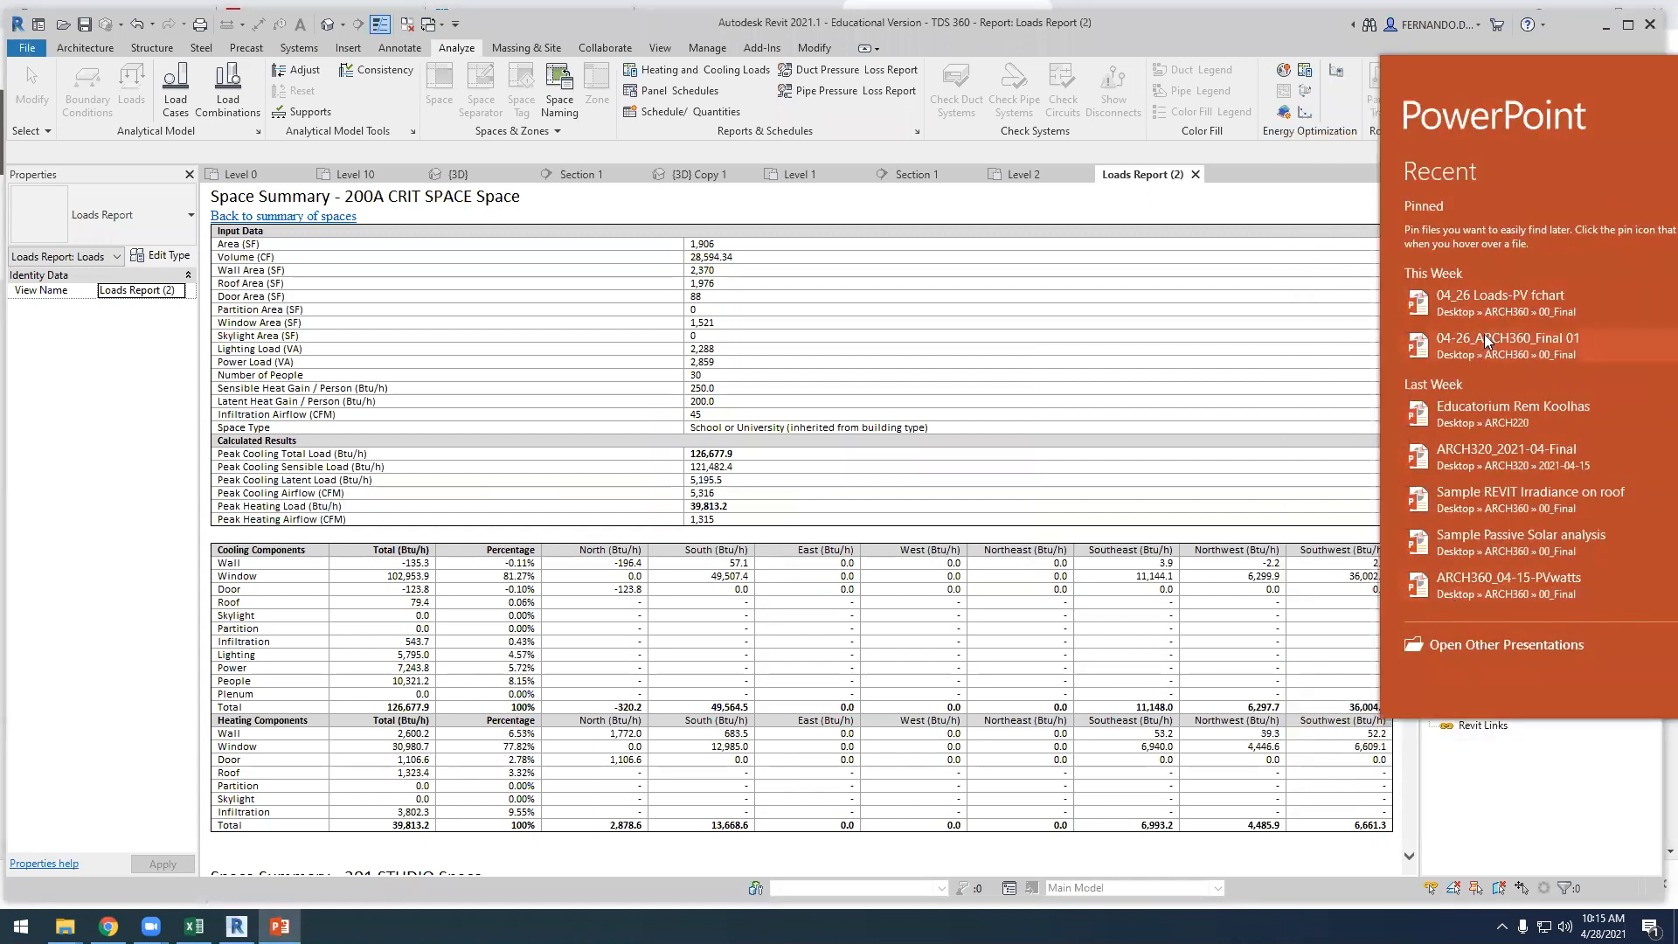
{"action": "left_click", "coordinate": [1510, 303]}
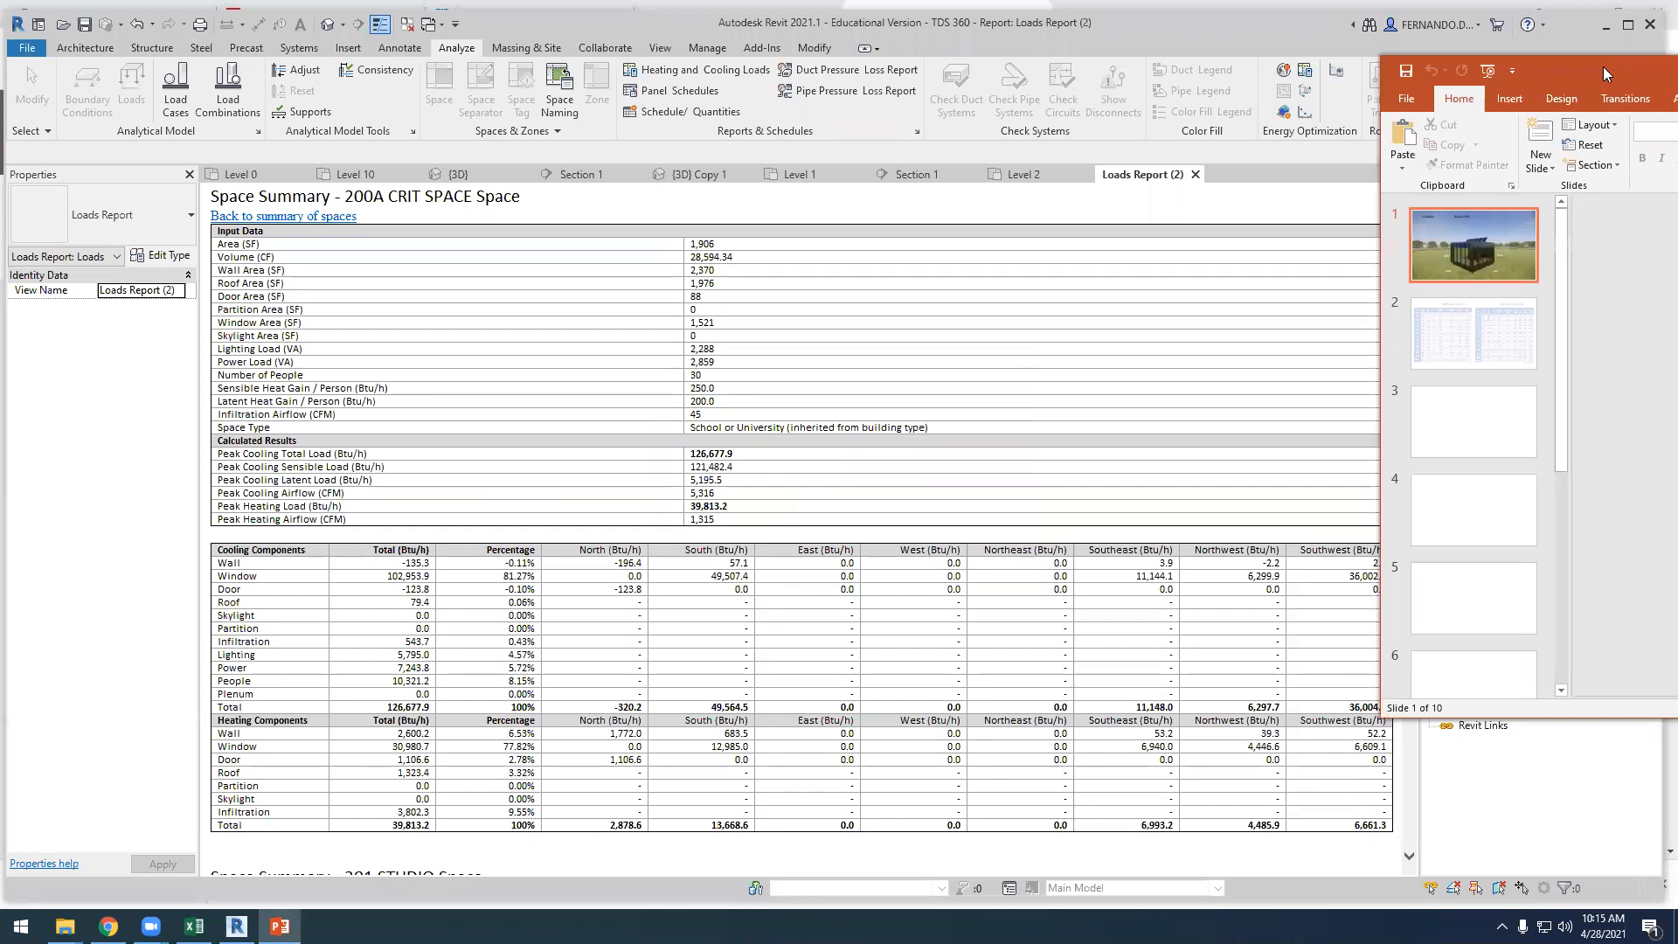
{"action": "left_click_drag", "start_coordinate": [1597, 69], "coordinate": [77, 203]}
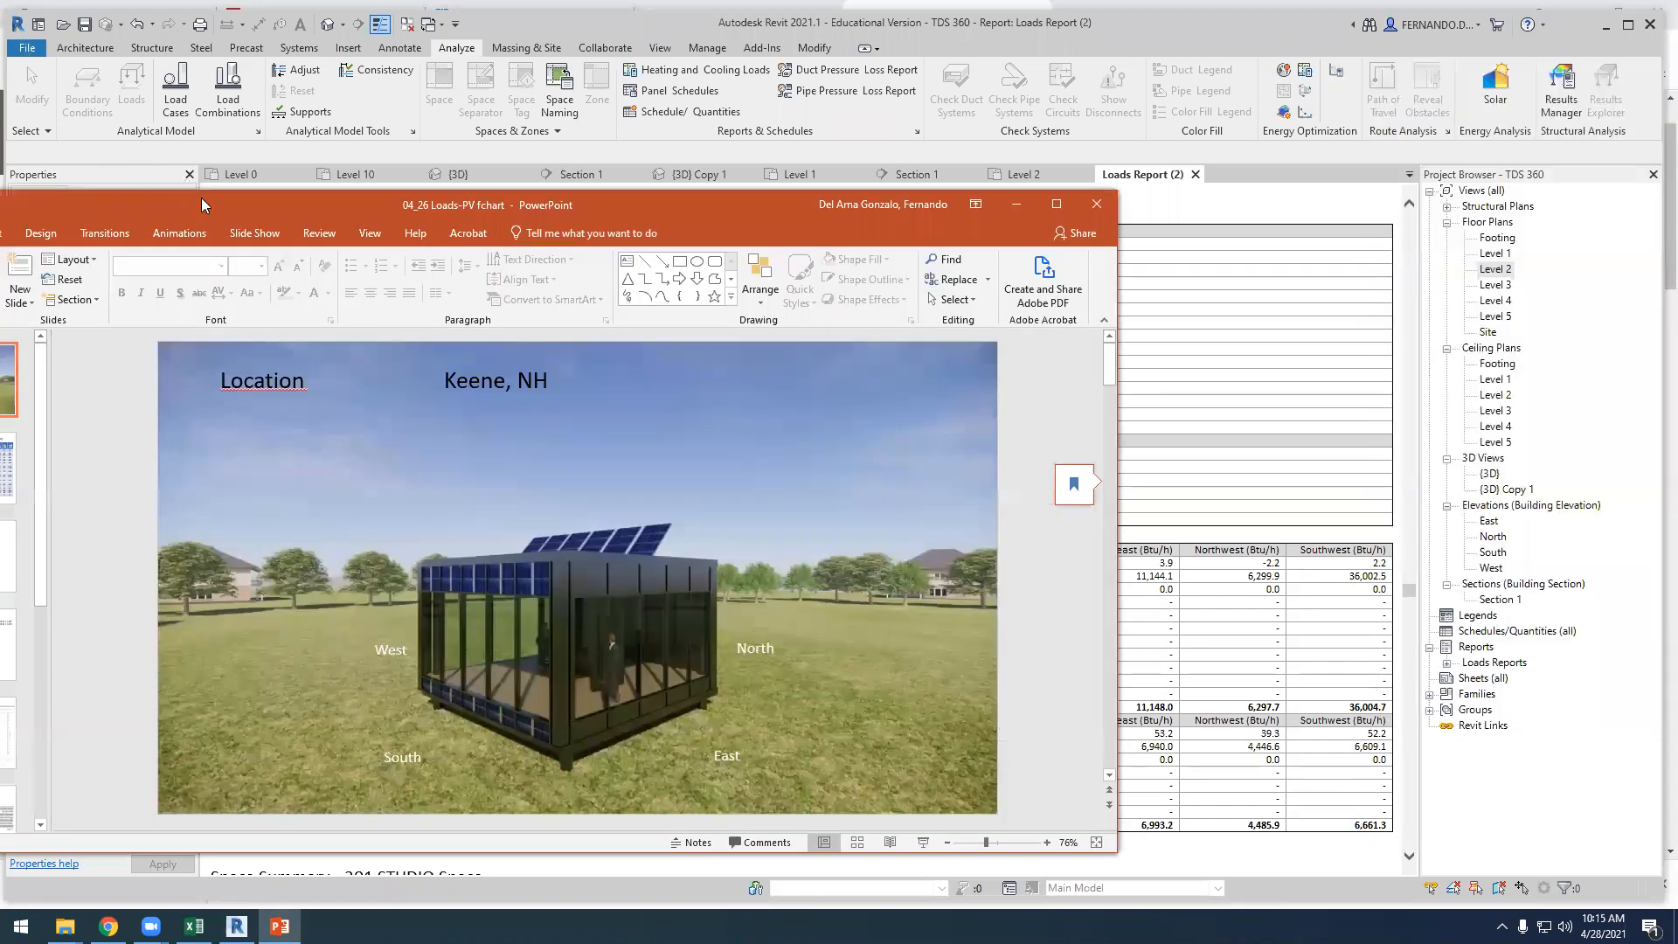
{"action": "left_click_drag", "start_coordinate": [201, 197], "coordinate": [470, 151]}
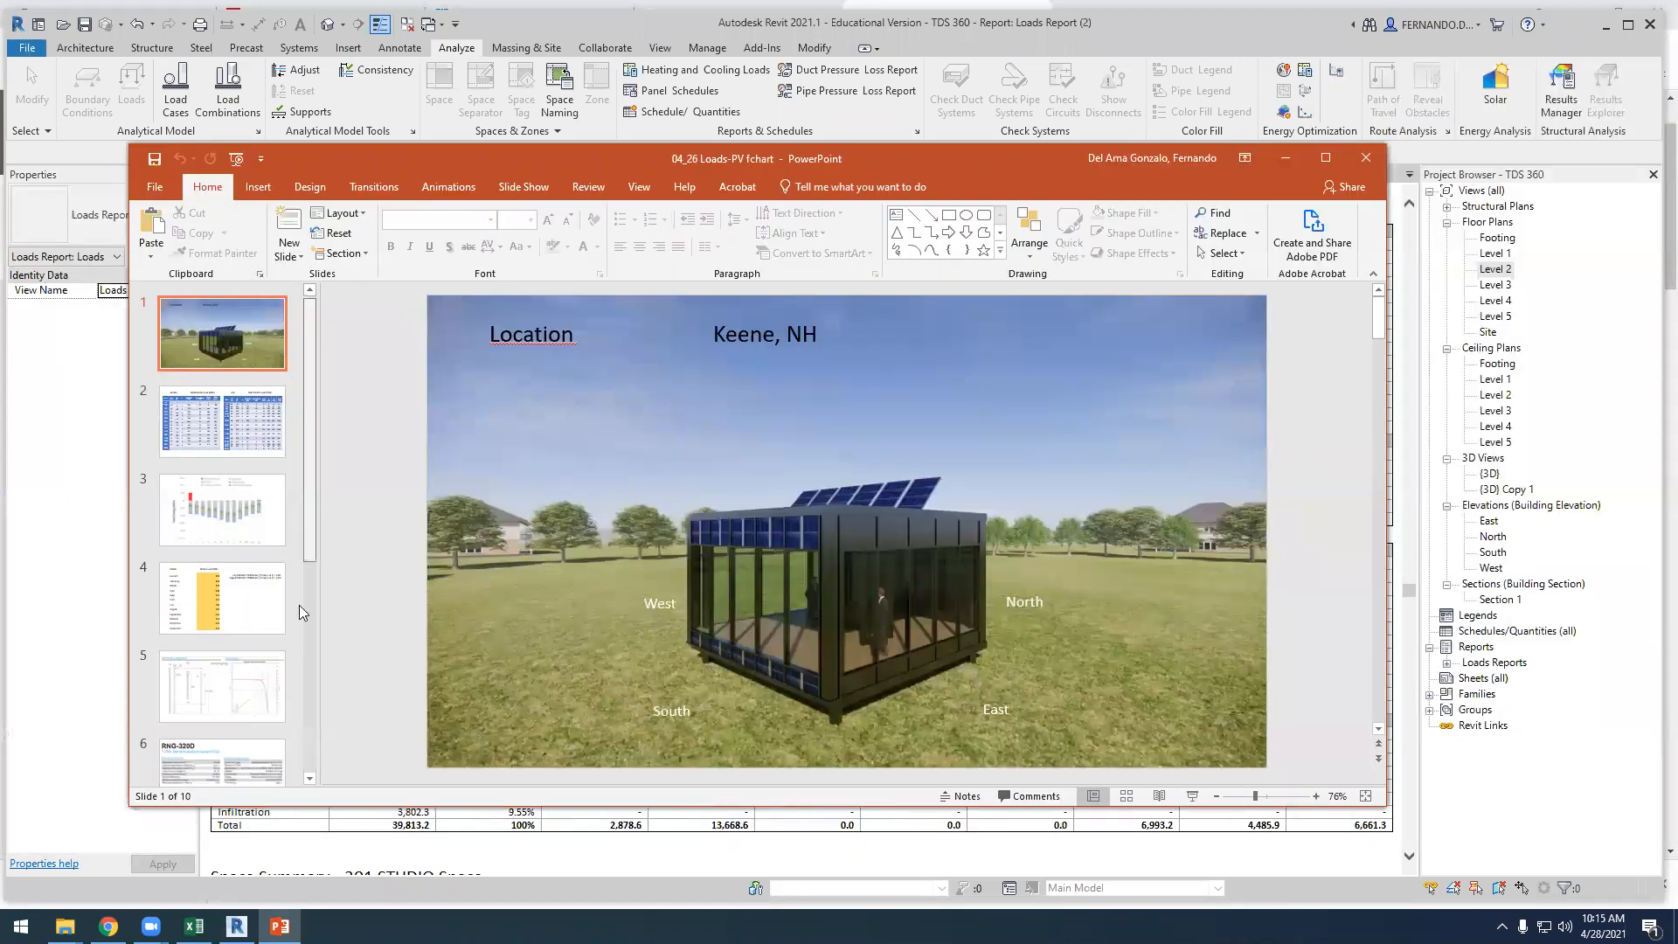
Add a slide after slide 10, remove its empty placeholders and paste the 200A CRIT SPACE snip onto it
{"action": "scroll", "coordinate": [299, 604], "scroll_direction": "down", "scroll_amount": 5}
{"action": "left_click", "coordinate": [238, 777]}
{"action": "key", "text": "Return"}
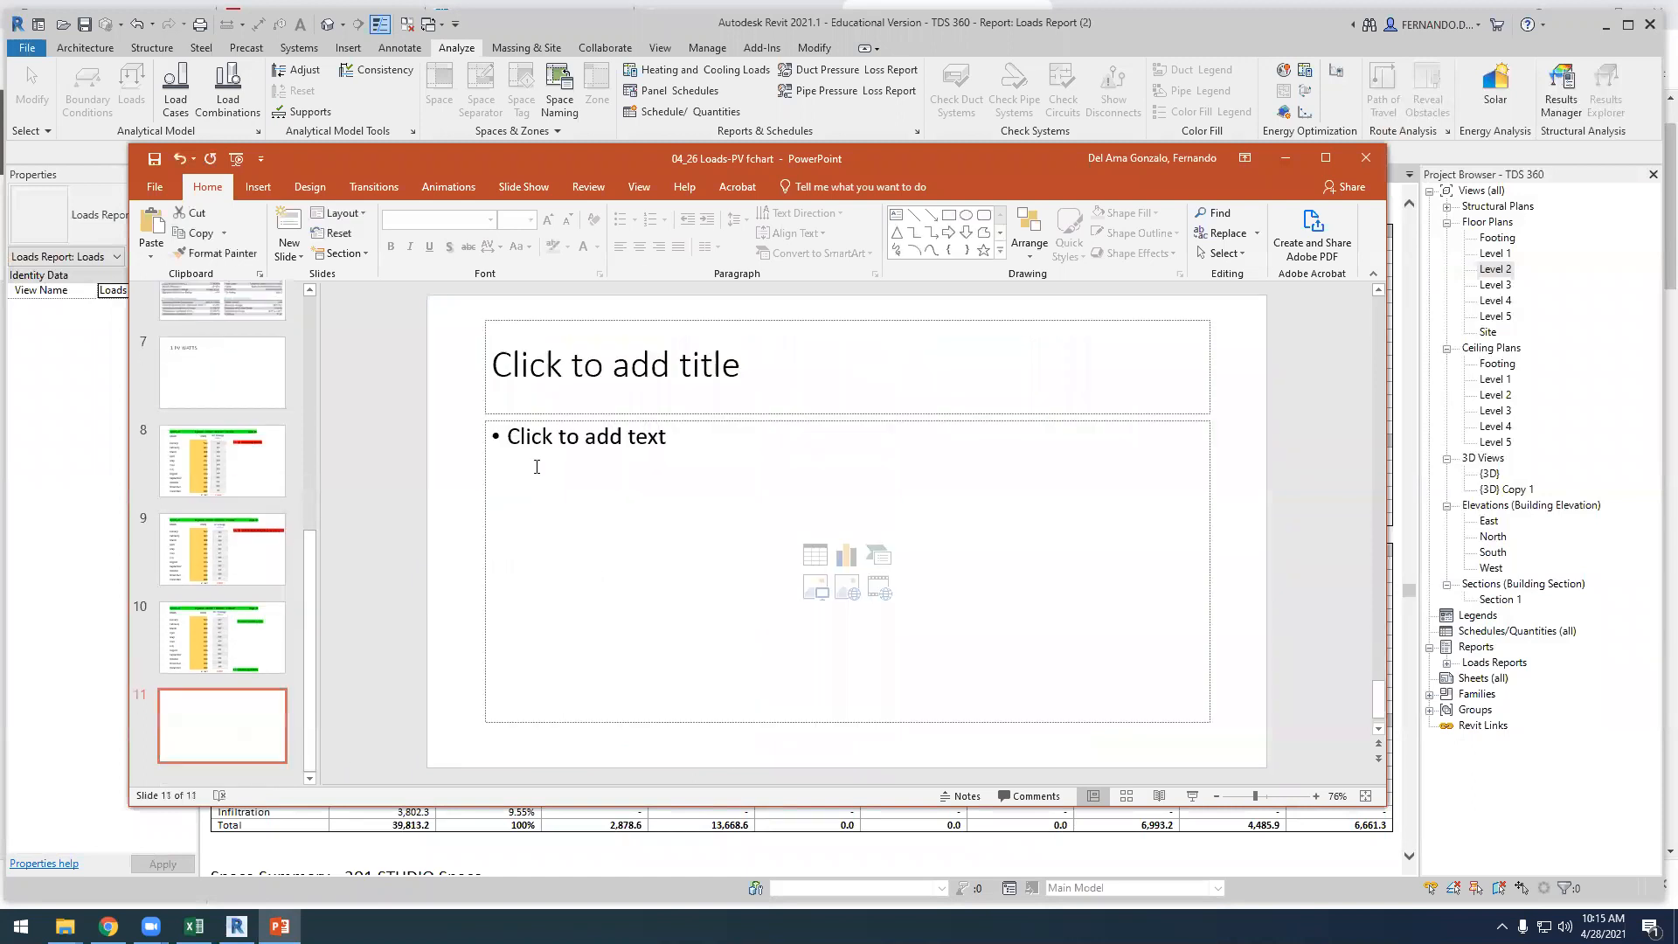
{"action": "left_click_drag", "start_coordinate": [448, 295], "coordinate": [1262, 761]}
{"action": "key", "text": "Delete"}
{"action": "key", "text": "ctrl+v"}
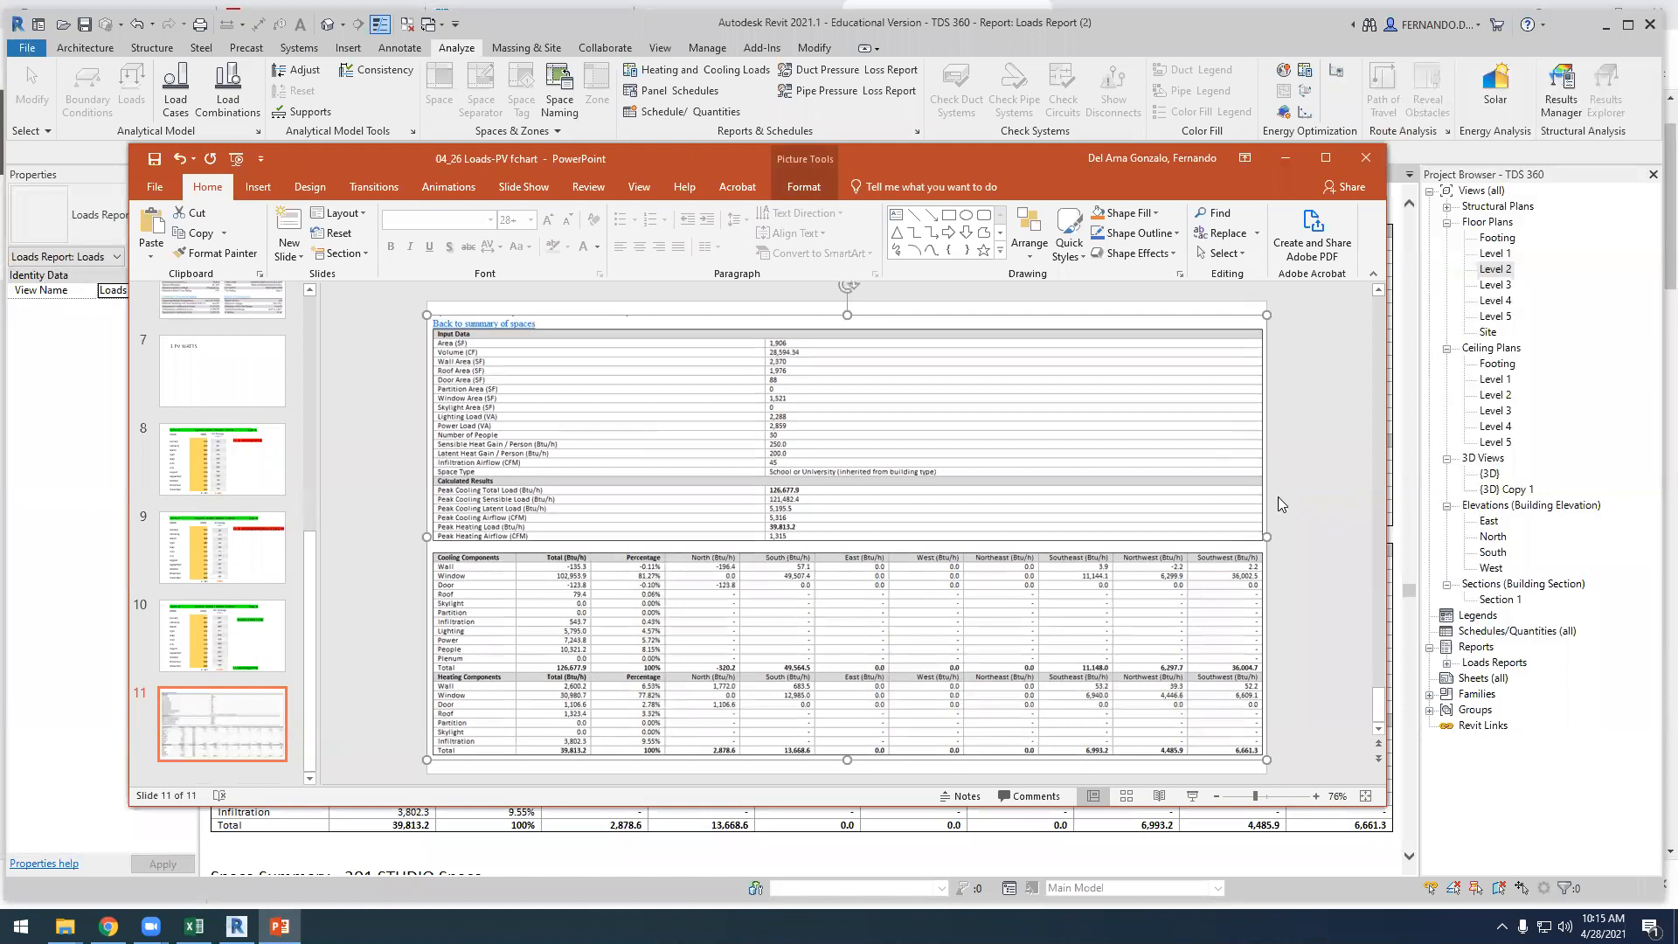
Switch to Revit, open the 201 STUDIO space summary from the Default Spaces list and capture it as a screen snip
{"action": "left_click", "coordinate": [95, 800]}
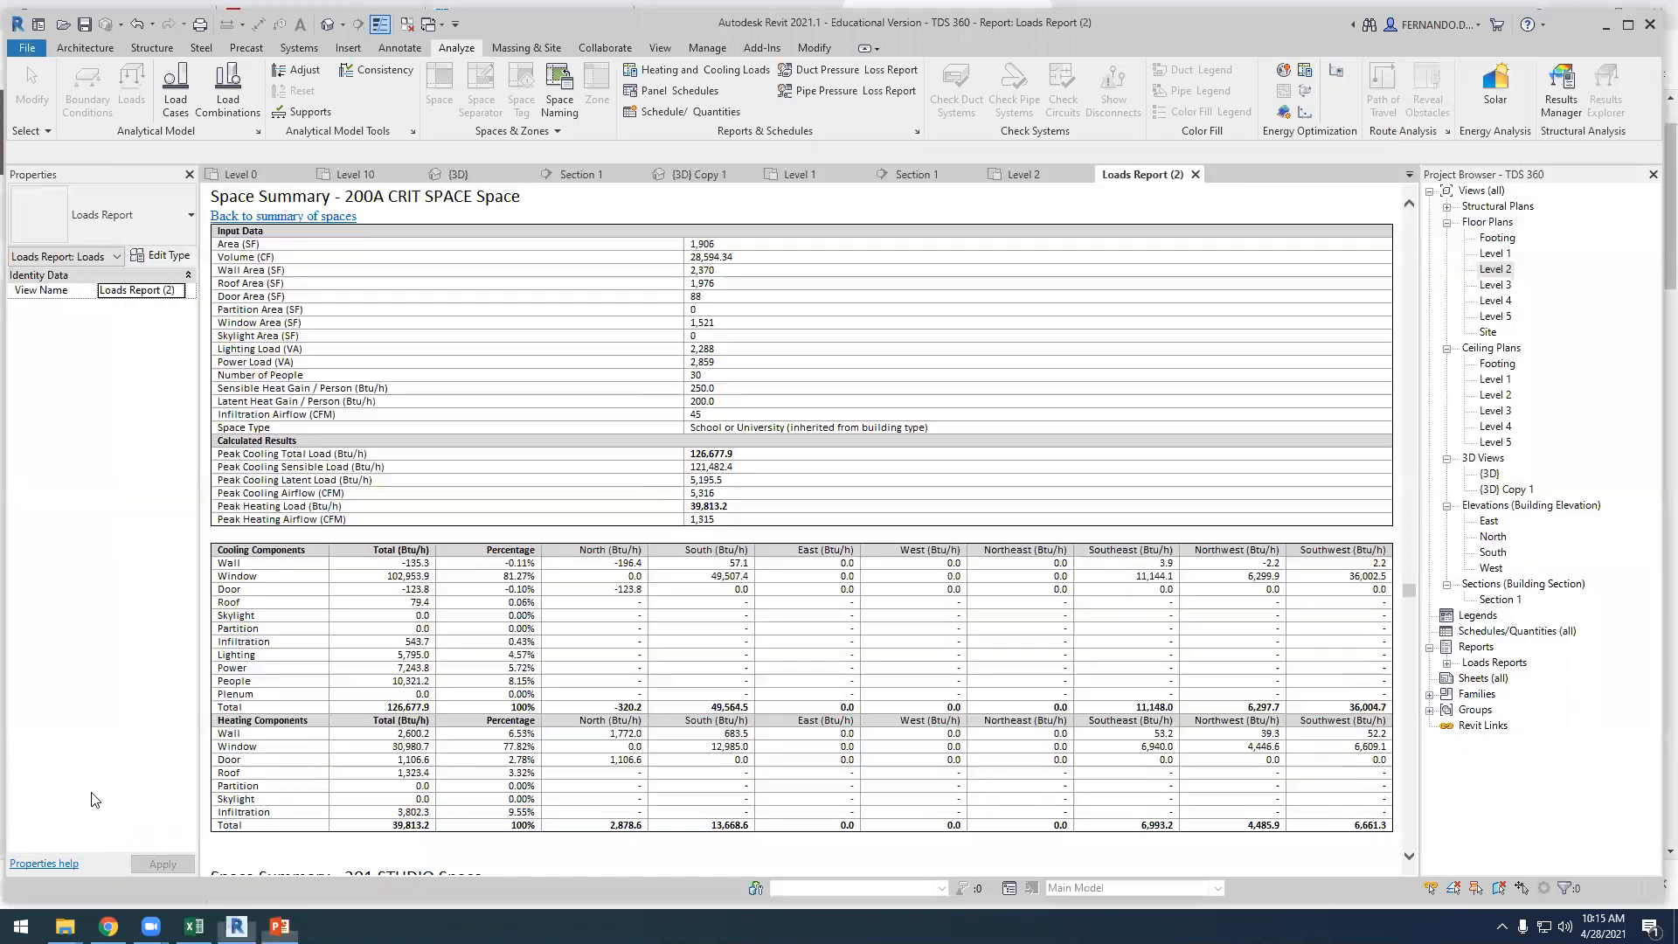
{"action": "left_click", "coordinate": [264, 217]}
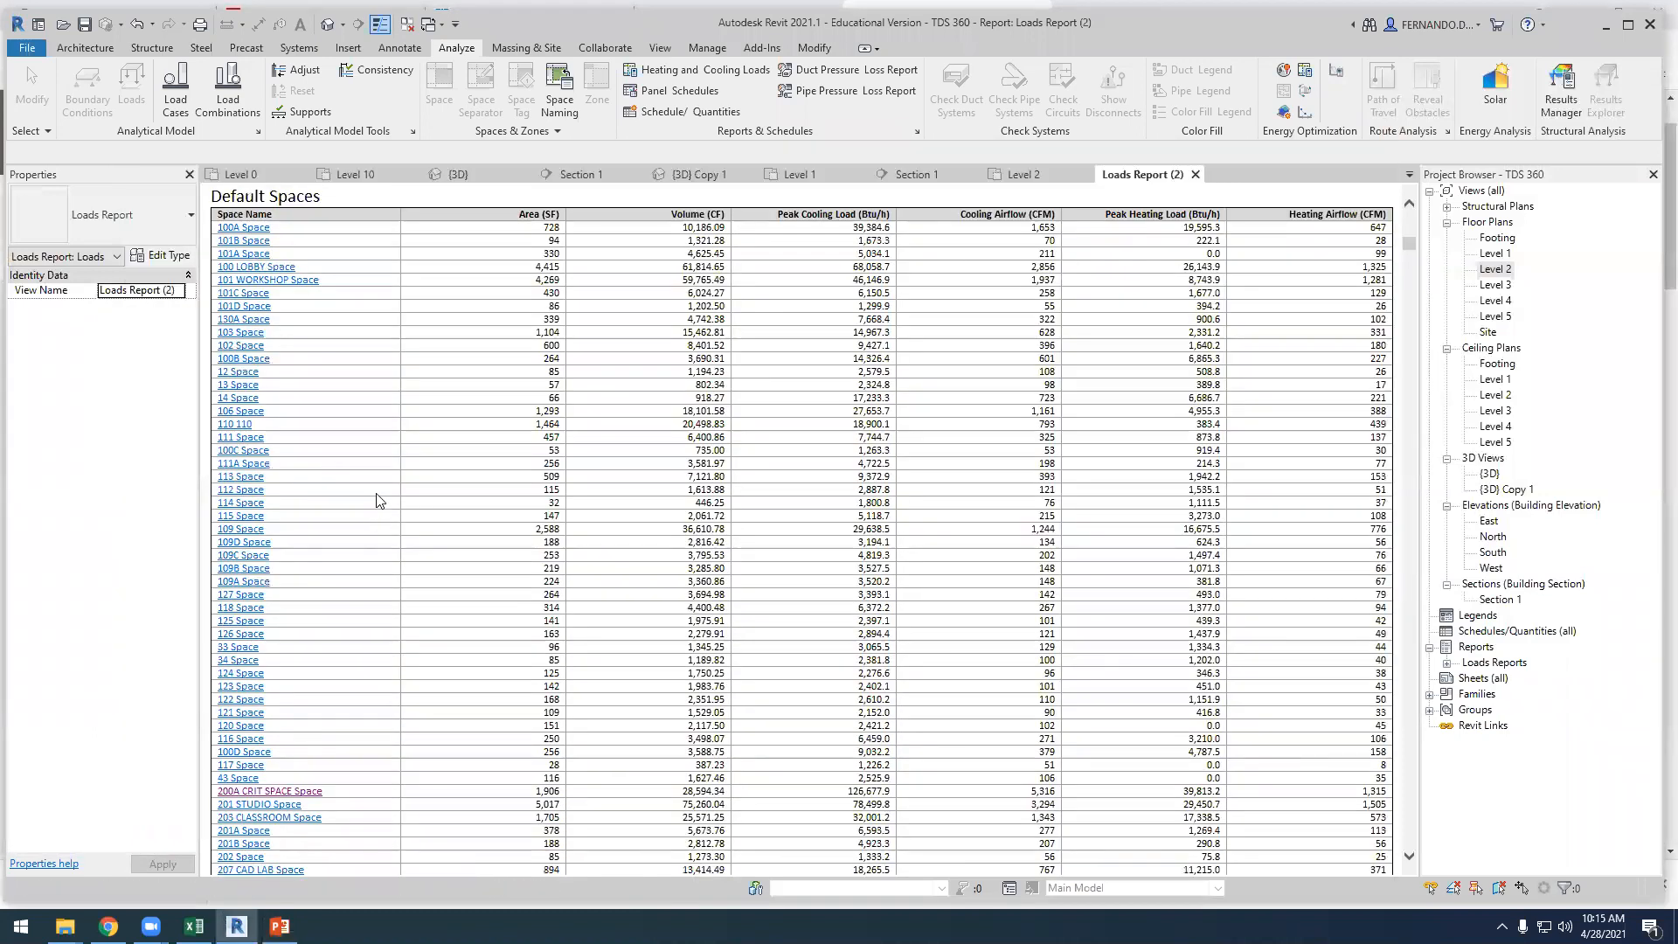
{"action": "scroll", "coordinate": [275, 817], "scroll_direction": "down", "scroll_amount": 5}
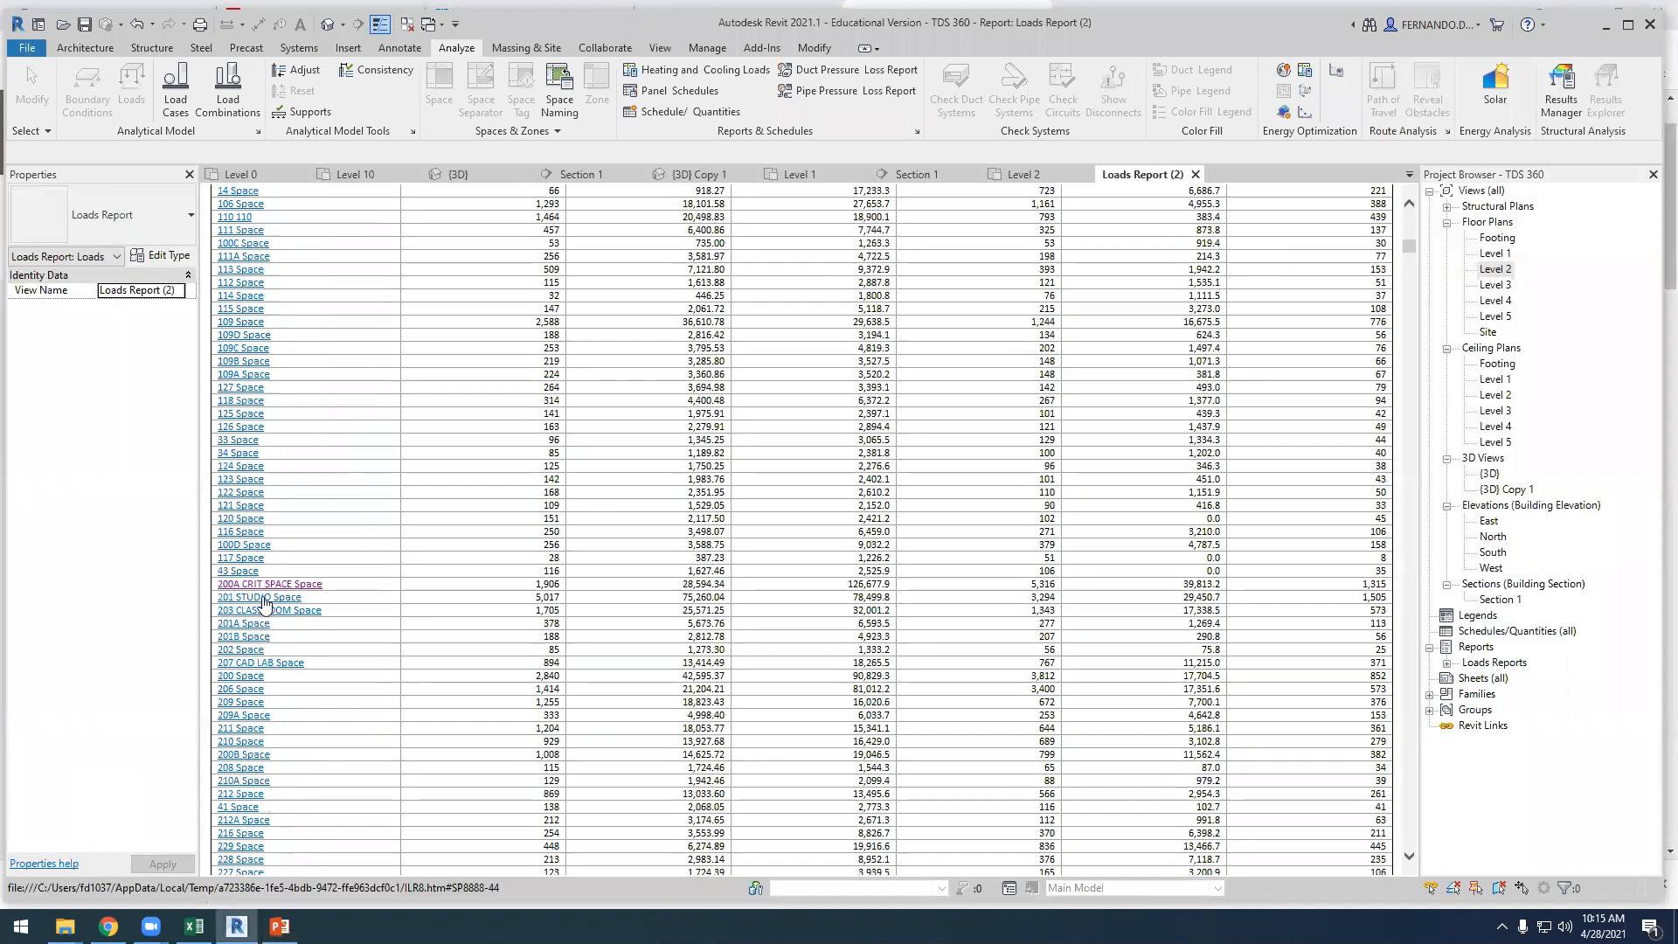
{"action": "left_click", "coordinate": [261, 604]}
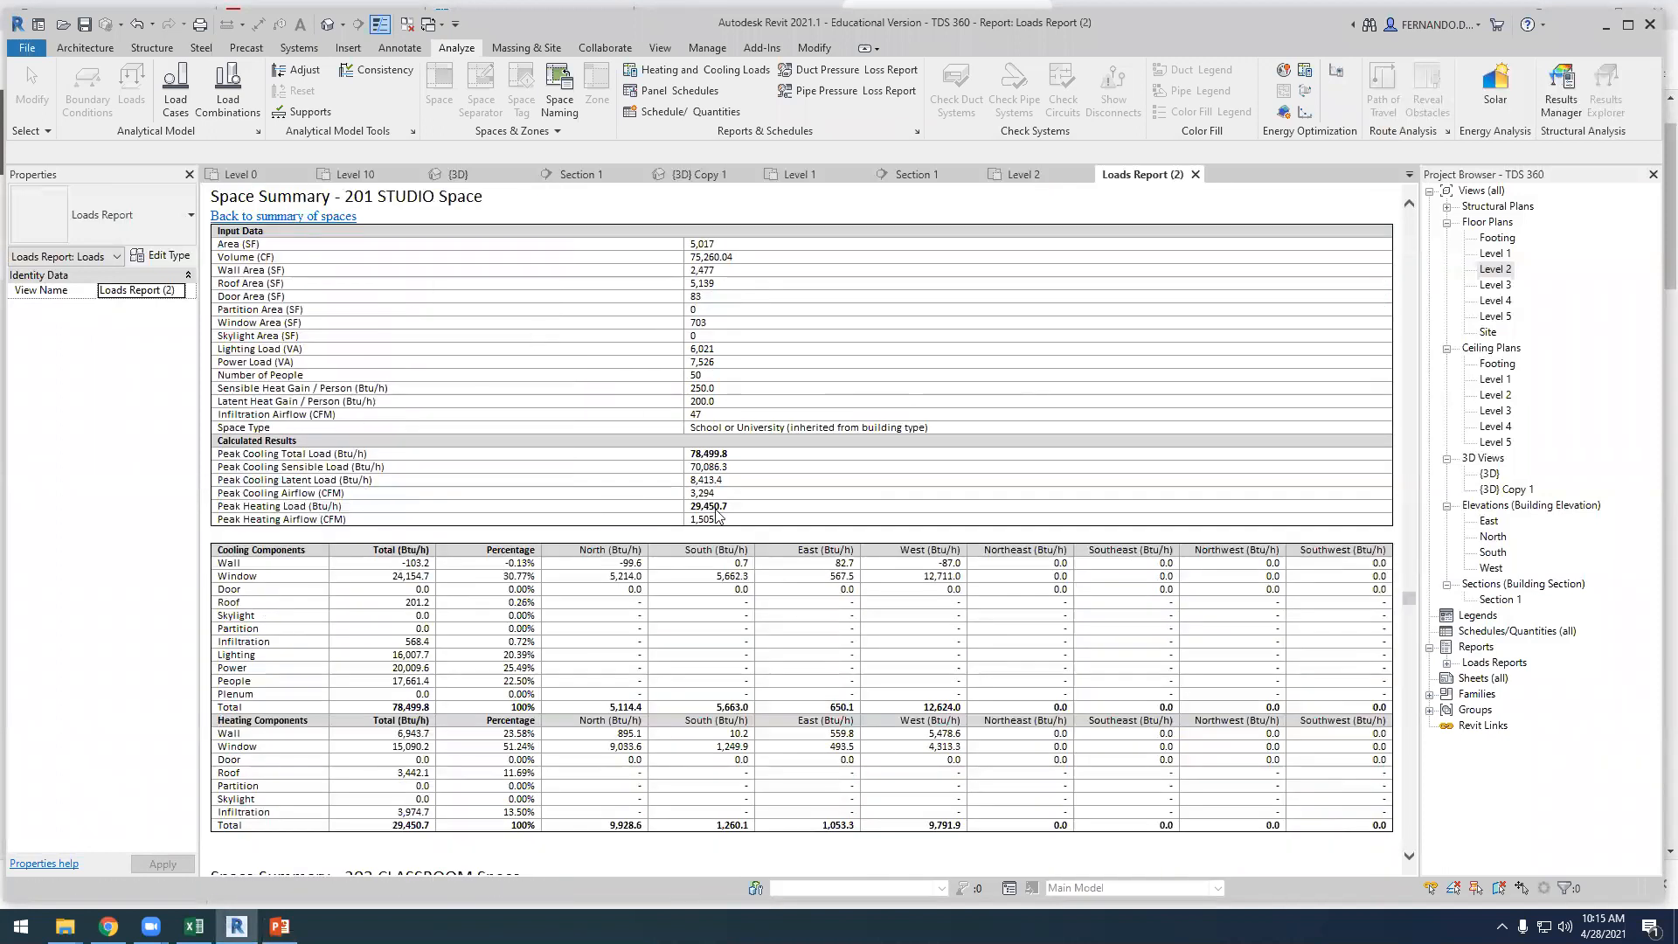
{"action": "key", "text": "super+shift+s"}
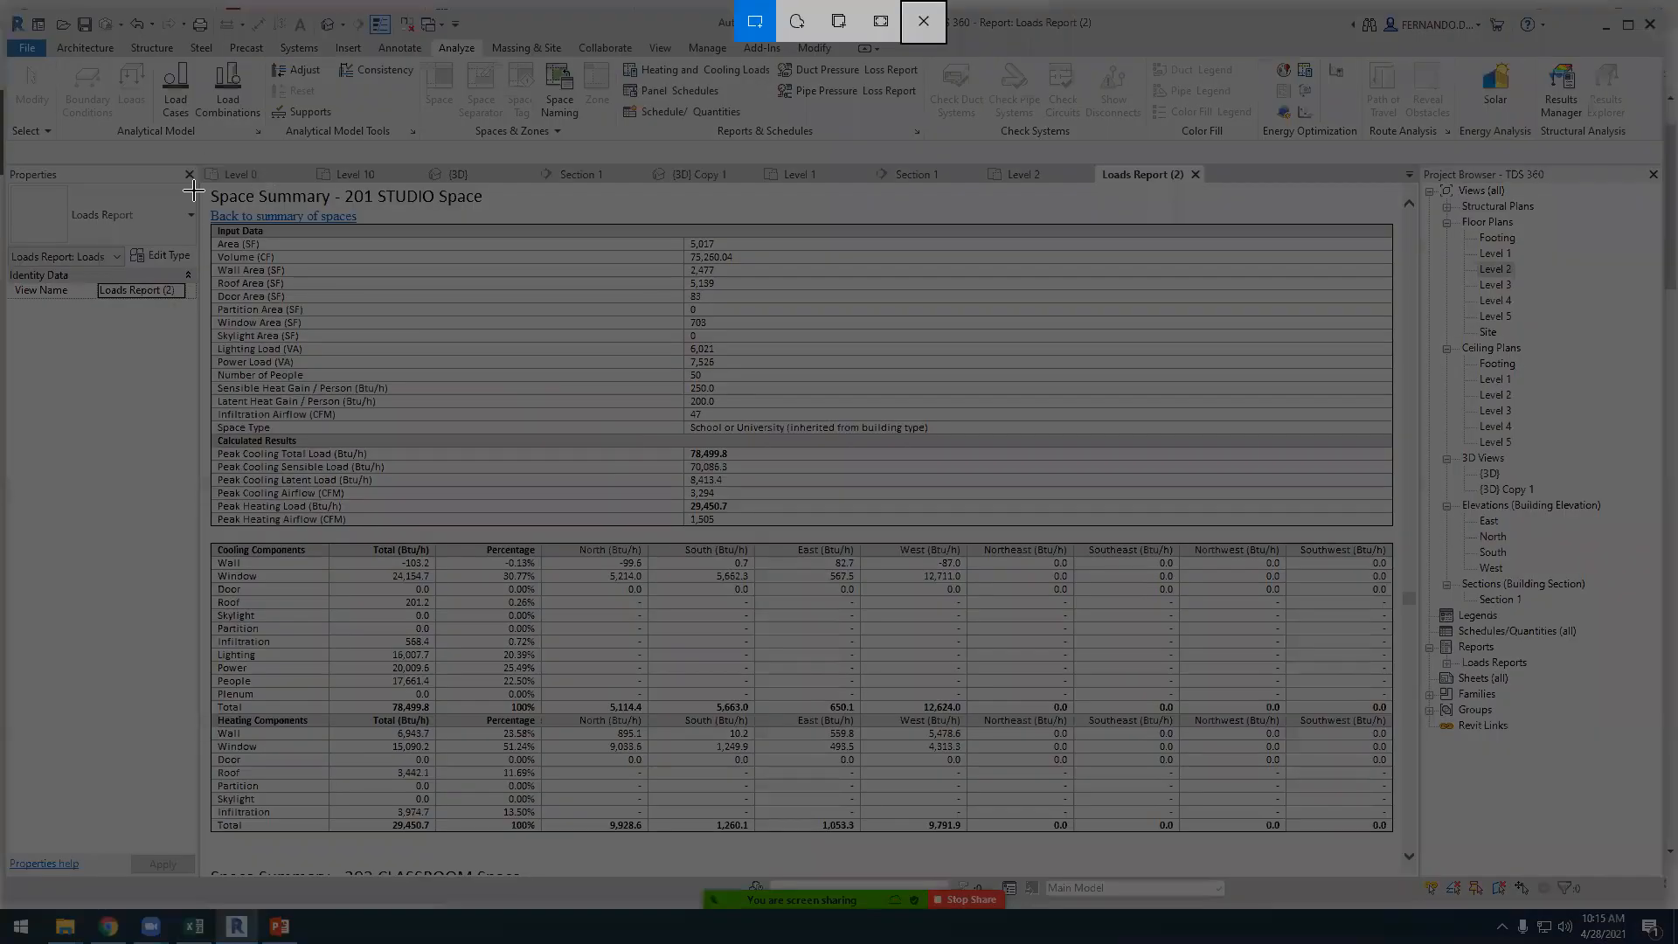
{"action": "mouse_move", "coordinate": [200, 186]}
{"action": "left_mouse_down"}
{"action": "mouse_move", "coordinate": [1023, 739]}
{"action": "mouse_move", "coordinate": [1400, 835]}
{"action": "left_mouse_up"}
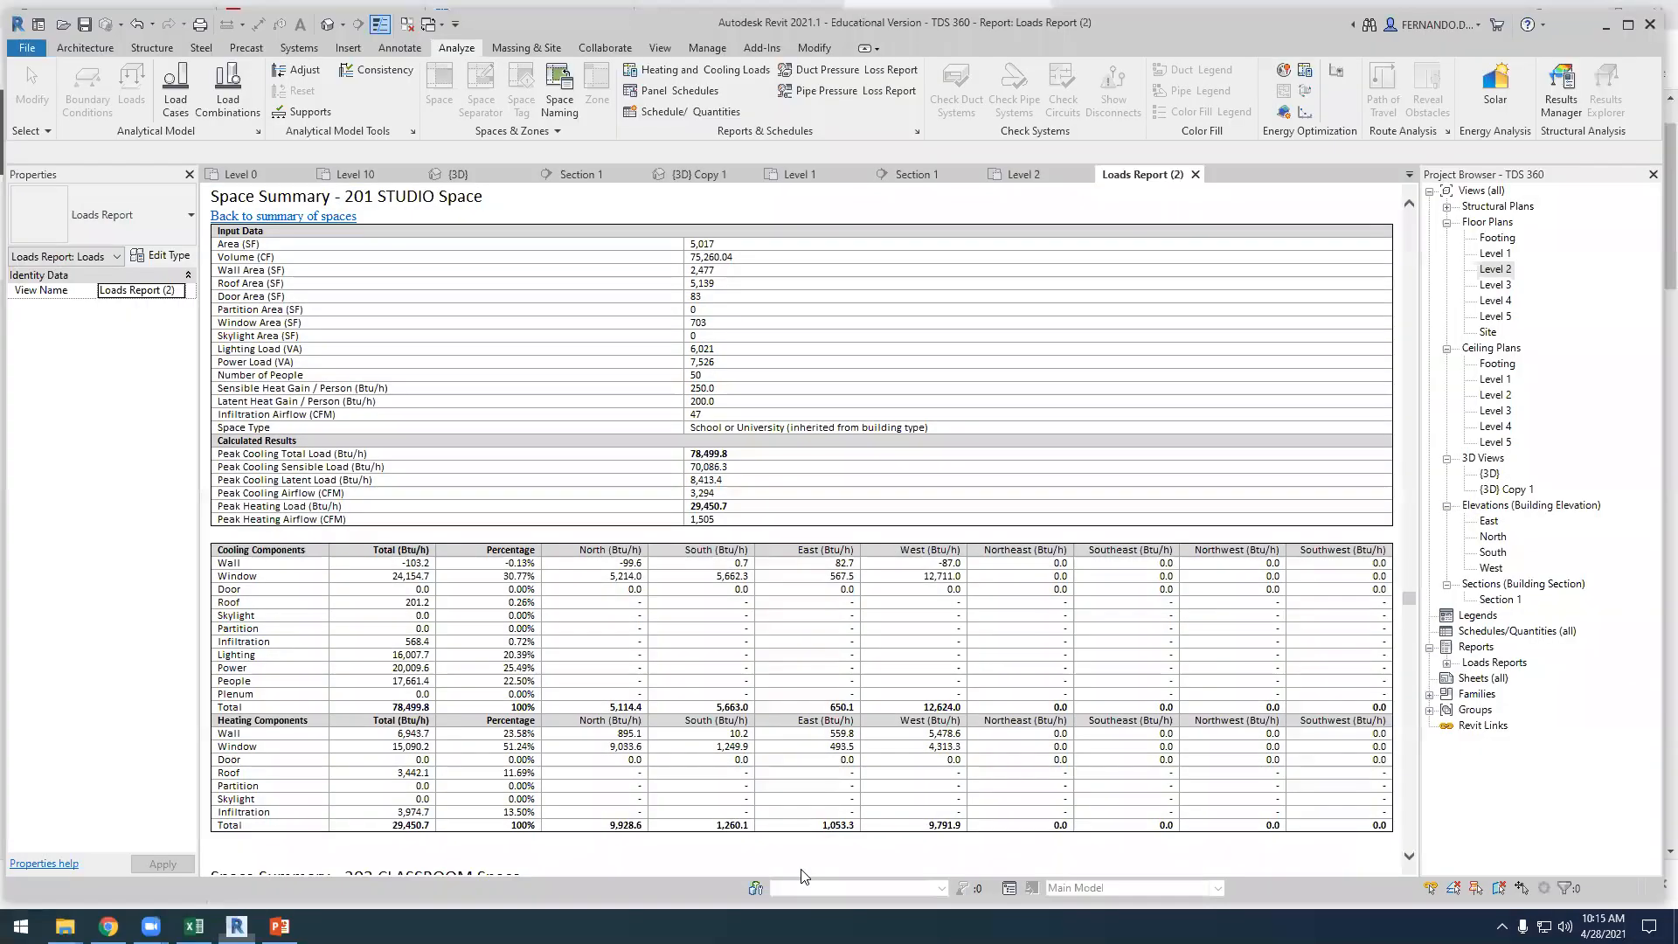
Switch to PowerPoint, add a slide after slide 11 and paste the 201 STUDIO snip in place of its empty placeholders
{"action": "key", "text": "alt+Tab"}
{"action": "left_click", "coordinate": [282, 770]}
{"action": "key", "text": "Return"}
{"action": "left_click_drag", "start_coordinate": [422, 300], "coordinate": [1249, 766]}
{"action": "key", "text": "ctrl+v"}
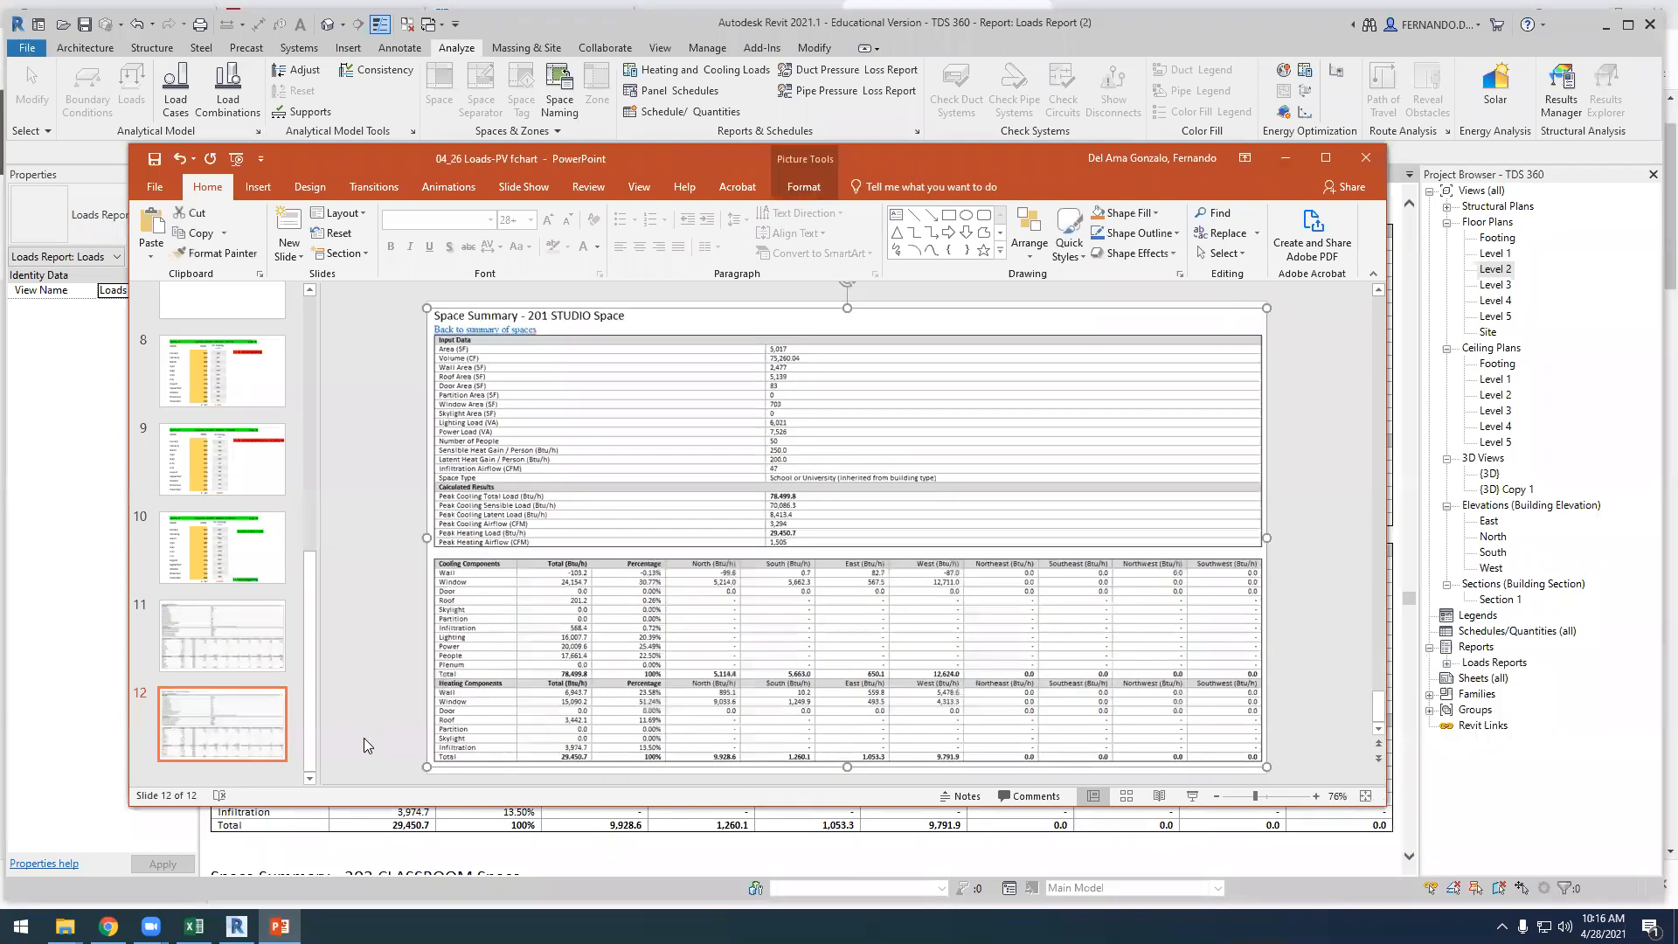
Switch to Revit, open the 203 CLASSROOM space summary from the Default Spaces list and capture it as a screen snip
{"action": "left_click", "coordinate": [104, 759]}
{"action": "left_click", "coordinate": [263, 268]}
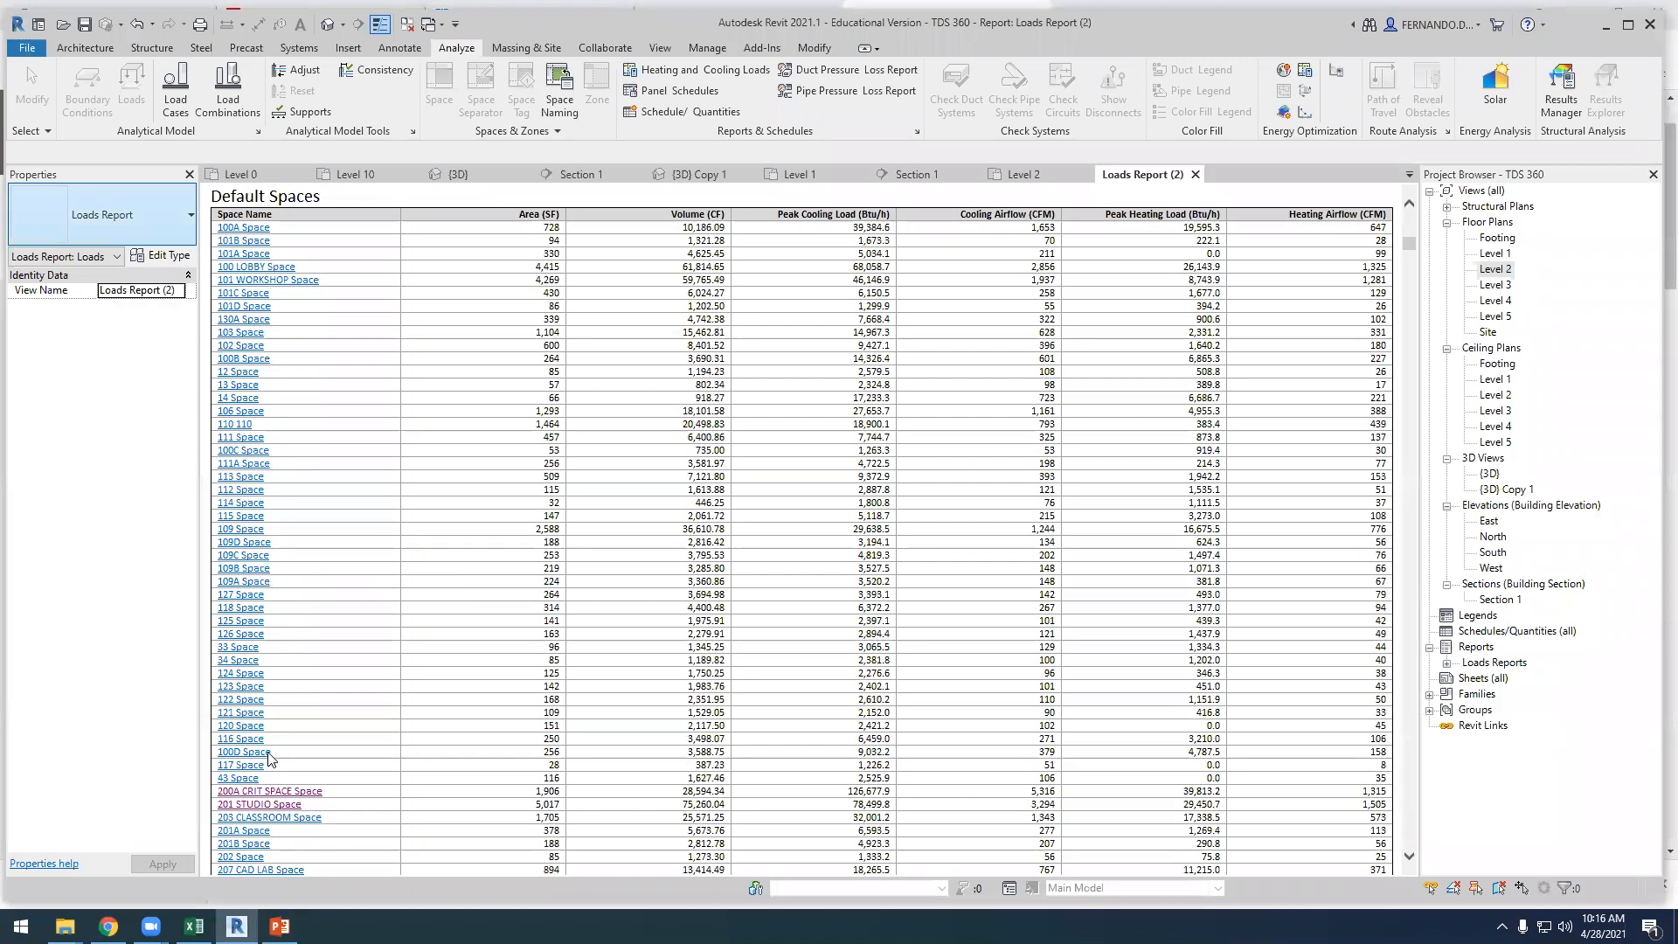
{"action": "scroll", "coordinate": [267, 774], "scroll_direction": "down", "scroll_amount": 3}
{"action": "left_click", "coordinate": [263, 612]}
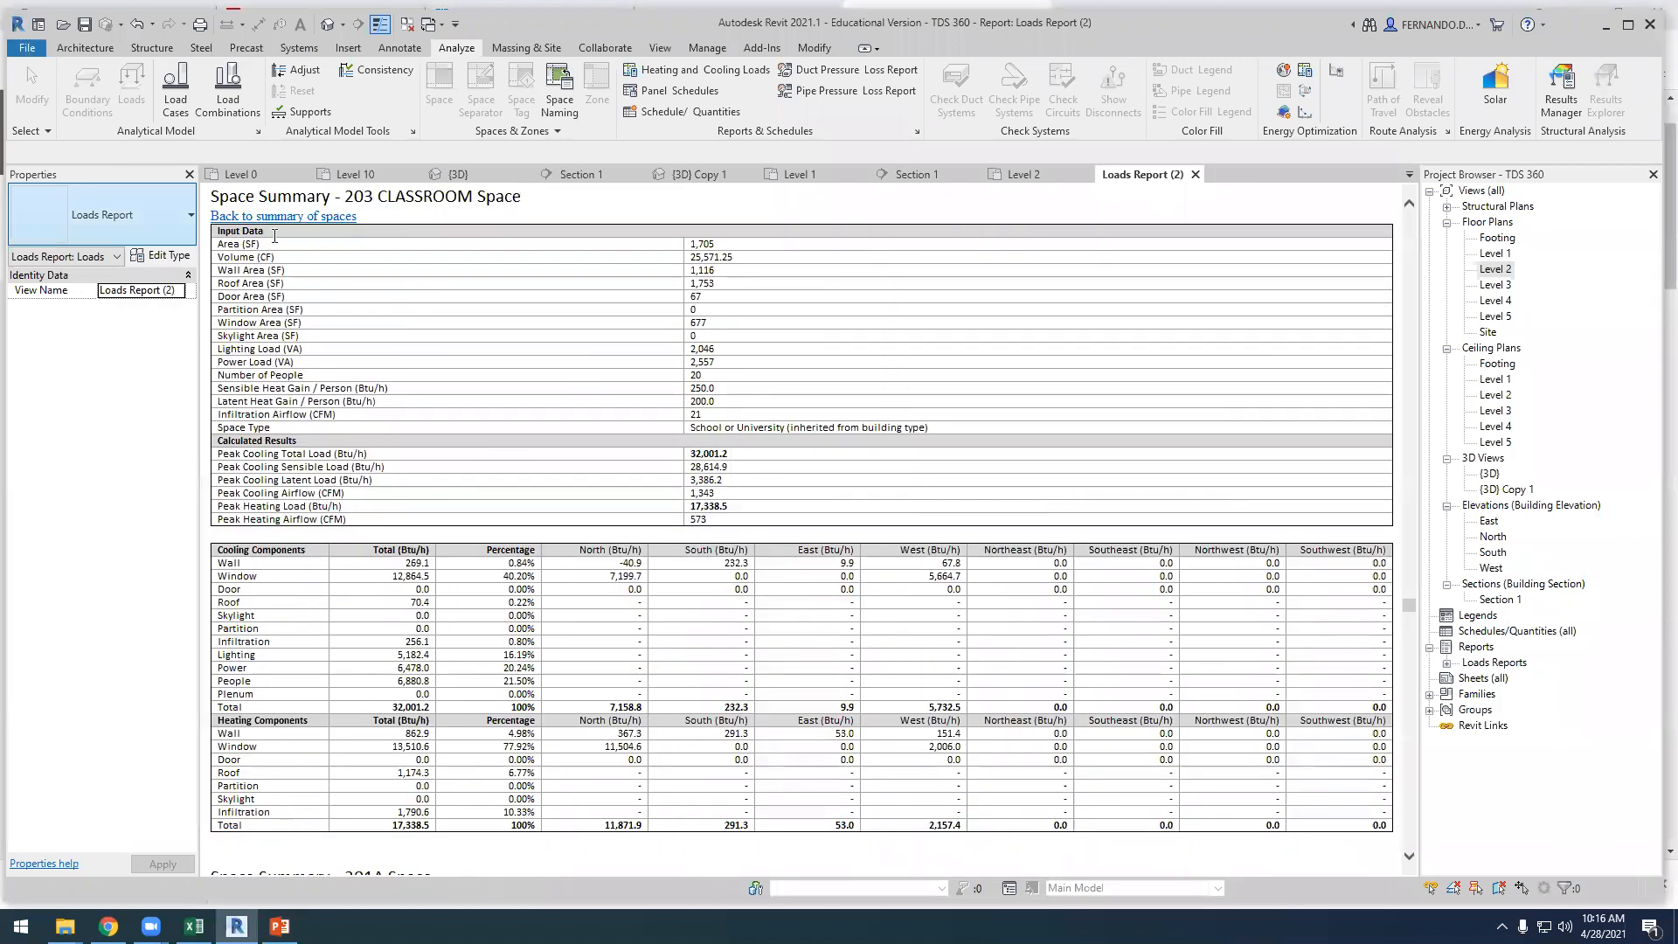
{"action": "key", "text": "super+shift+s"}
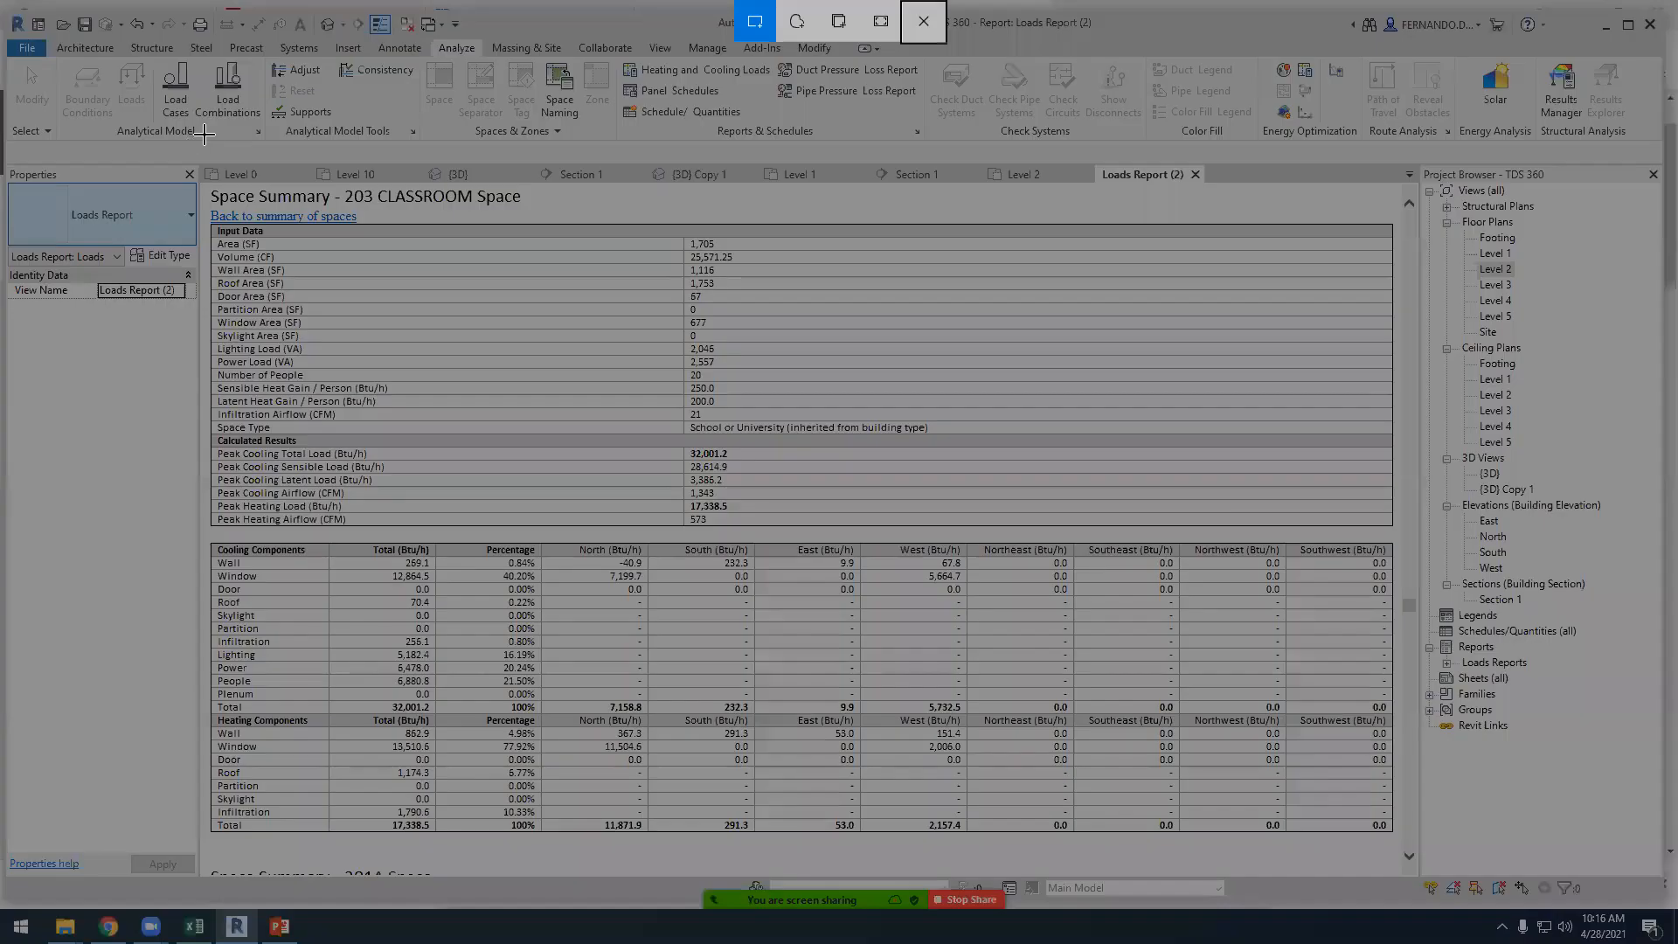
{"action": "left_click_drag", "start_coordinate": [204, 187], "coordinate": [1405, 869]}
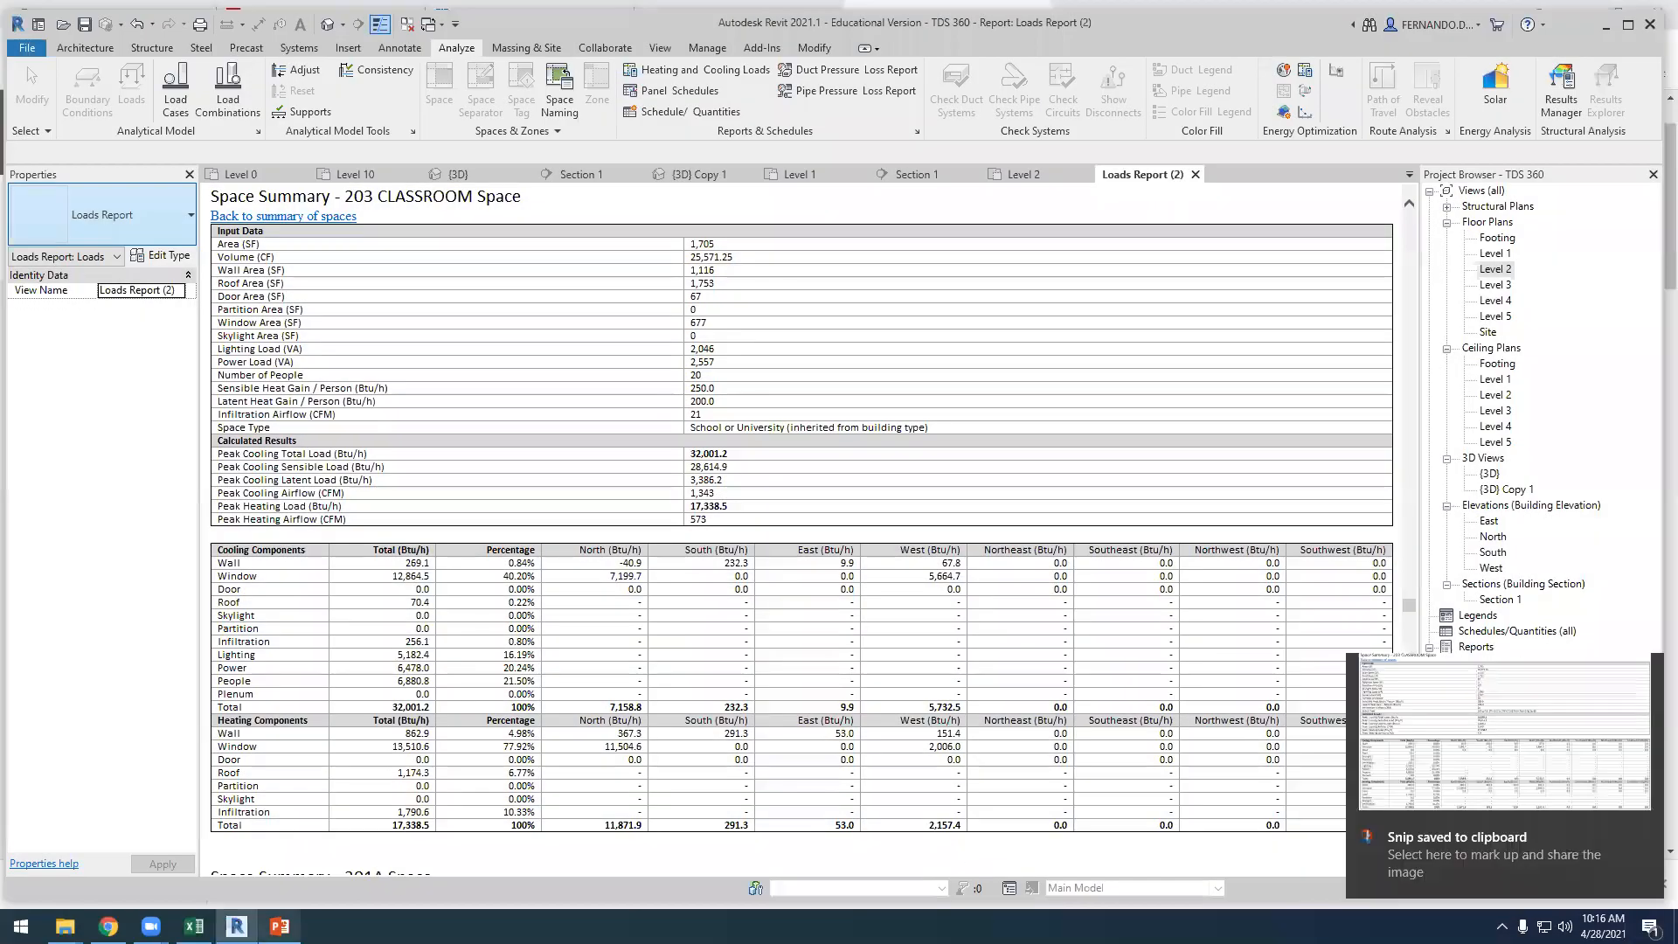
Switch to PowerPoint, add a slide after slide 12, delete its placeholders and paste the 203 CLASSROOM snip onto it
{"action": "left_click", "coordinate": [280, 926]}
{"action": "left_click", "coordinate": [254, 768]}
{"action": "key", "text": "Return"}
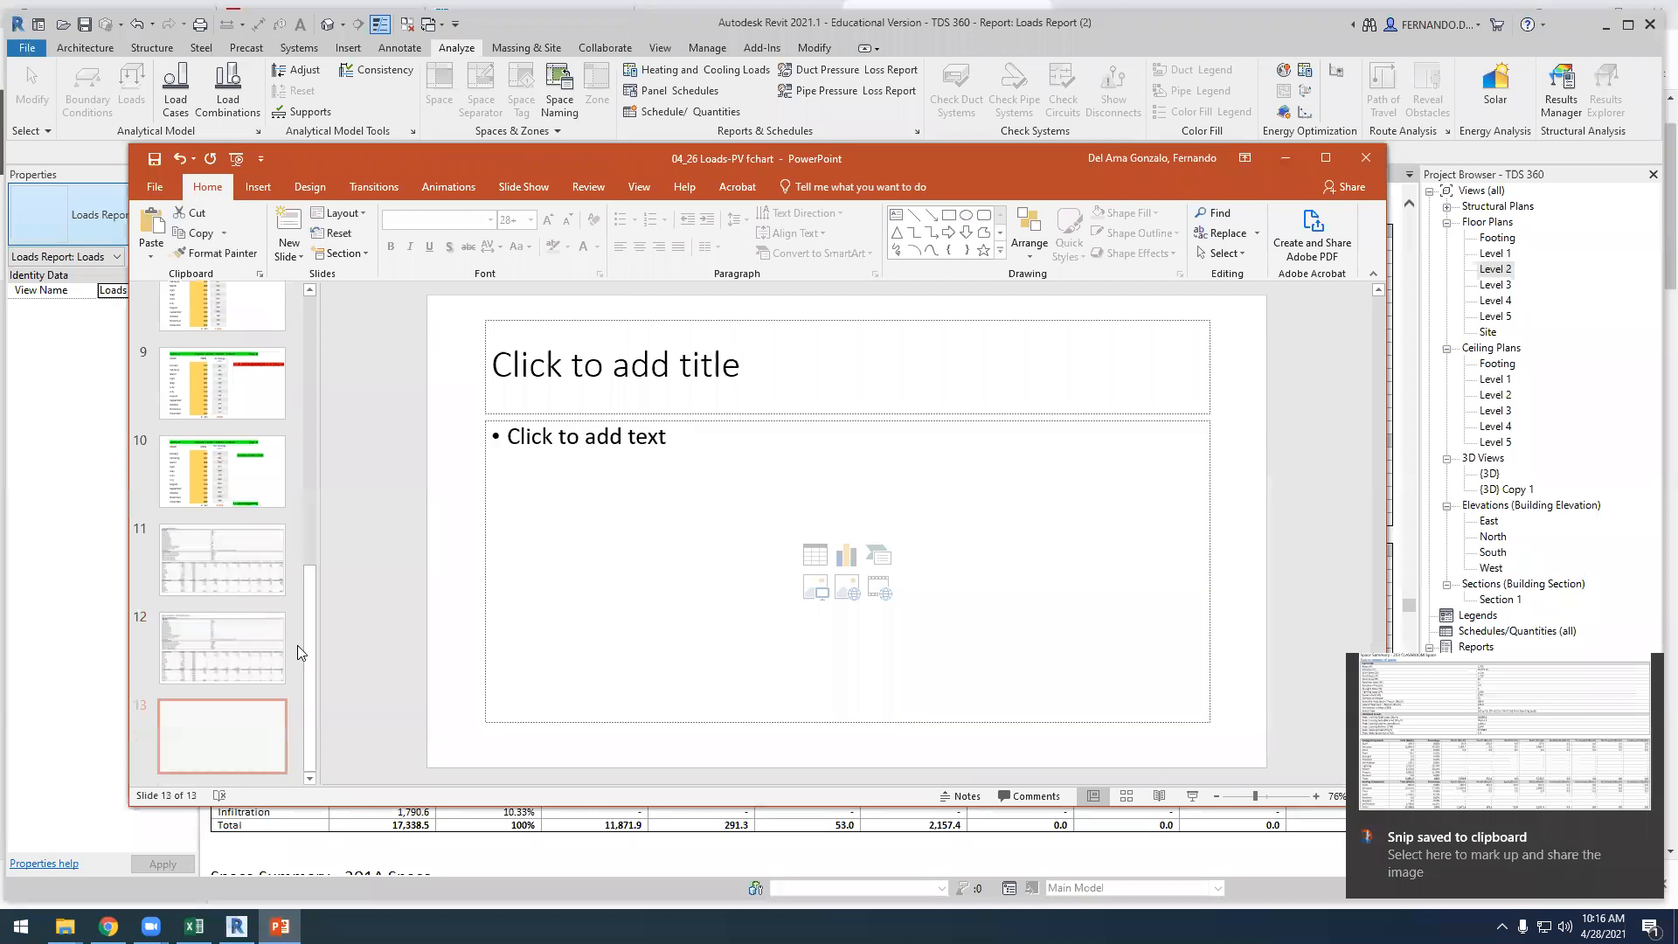
{"action": "mouse_move", "coordinate": [432, 292]}
{"action": "left_mouse_down"}
{"action": "mouse_move", "coordinate": [1057, 524]}
{"action": "mouse_move", "coordinate": [1248, 765]}
{"action": "left_mouse_up"}
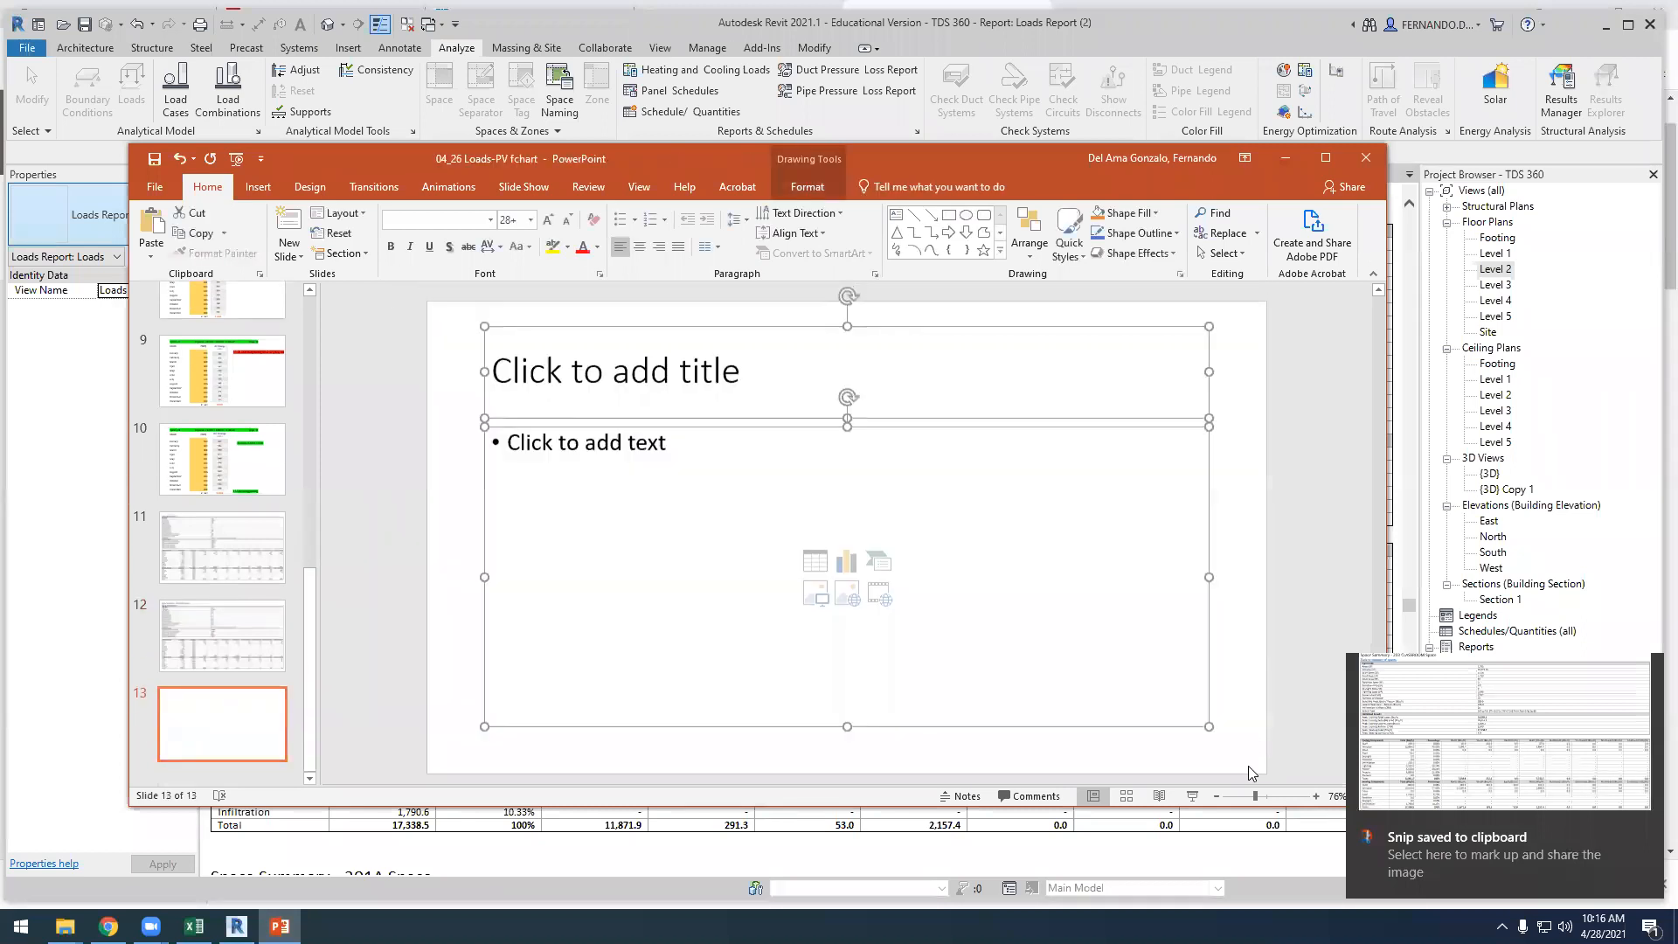
{"action": "key", "text": "Delete"}
{"action": "key", "text": "ctrl+v"}
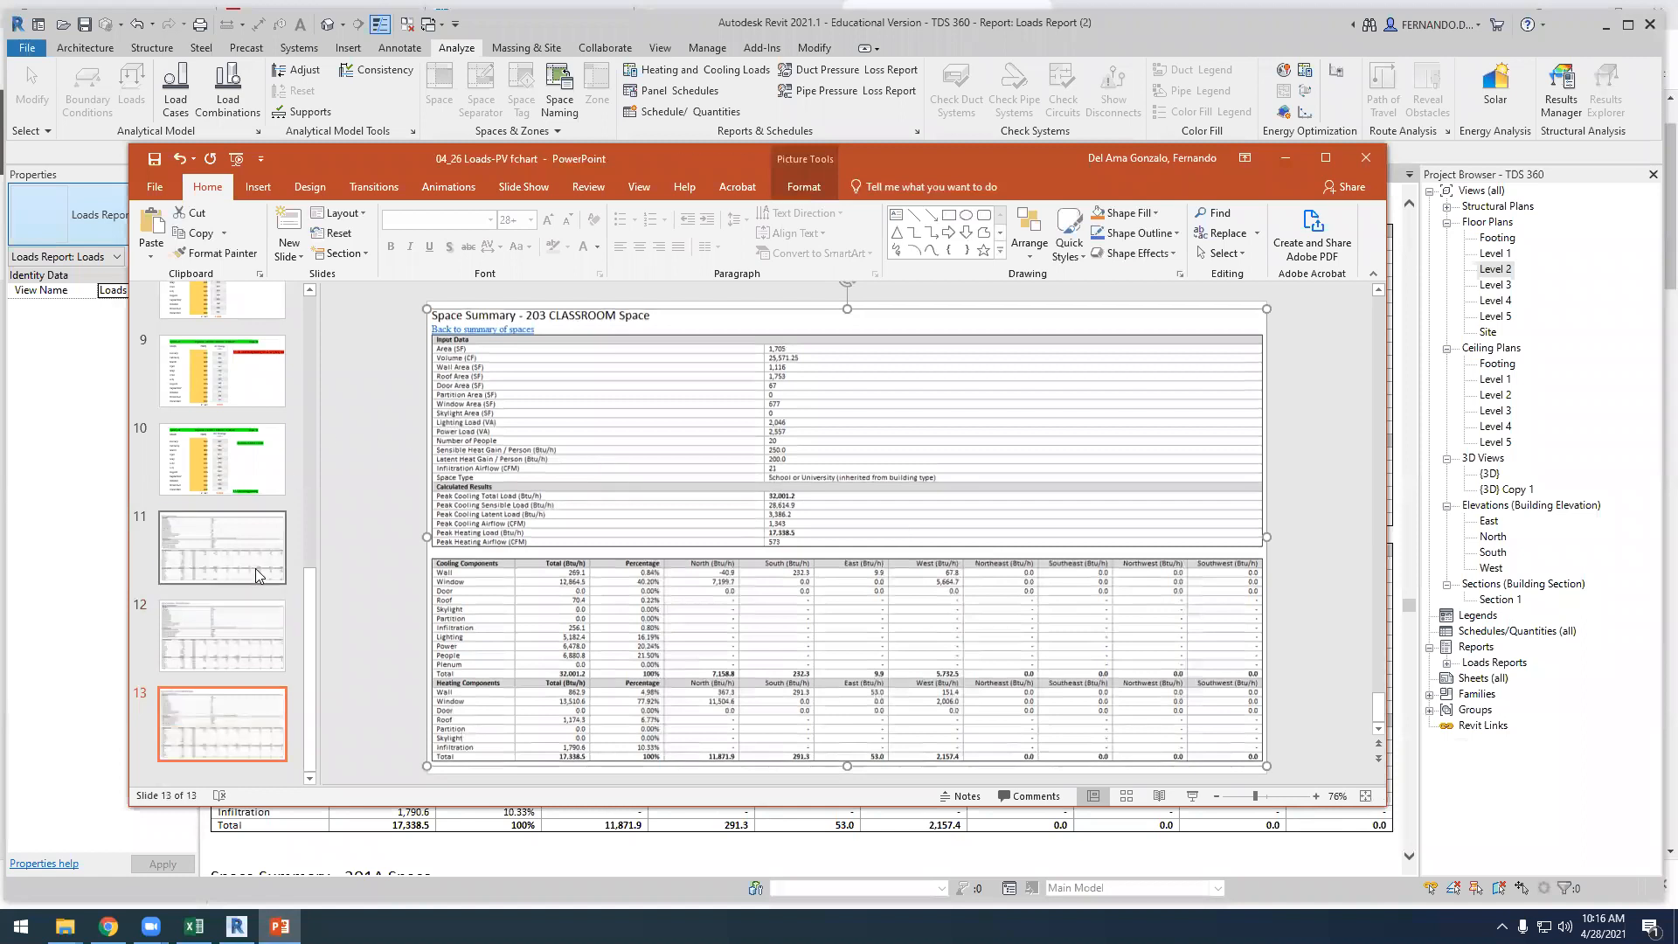
Review the three space summary slides 11, 12 and 13
{"action": "left_click", "coordinate": [245, 564]}
{"action": "left_click", "coordinate": [251, 626]}
{"action": "left_click", "coordinate": [254, 721]}
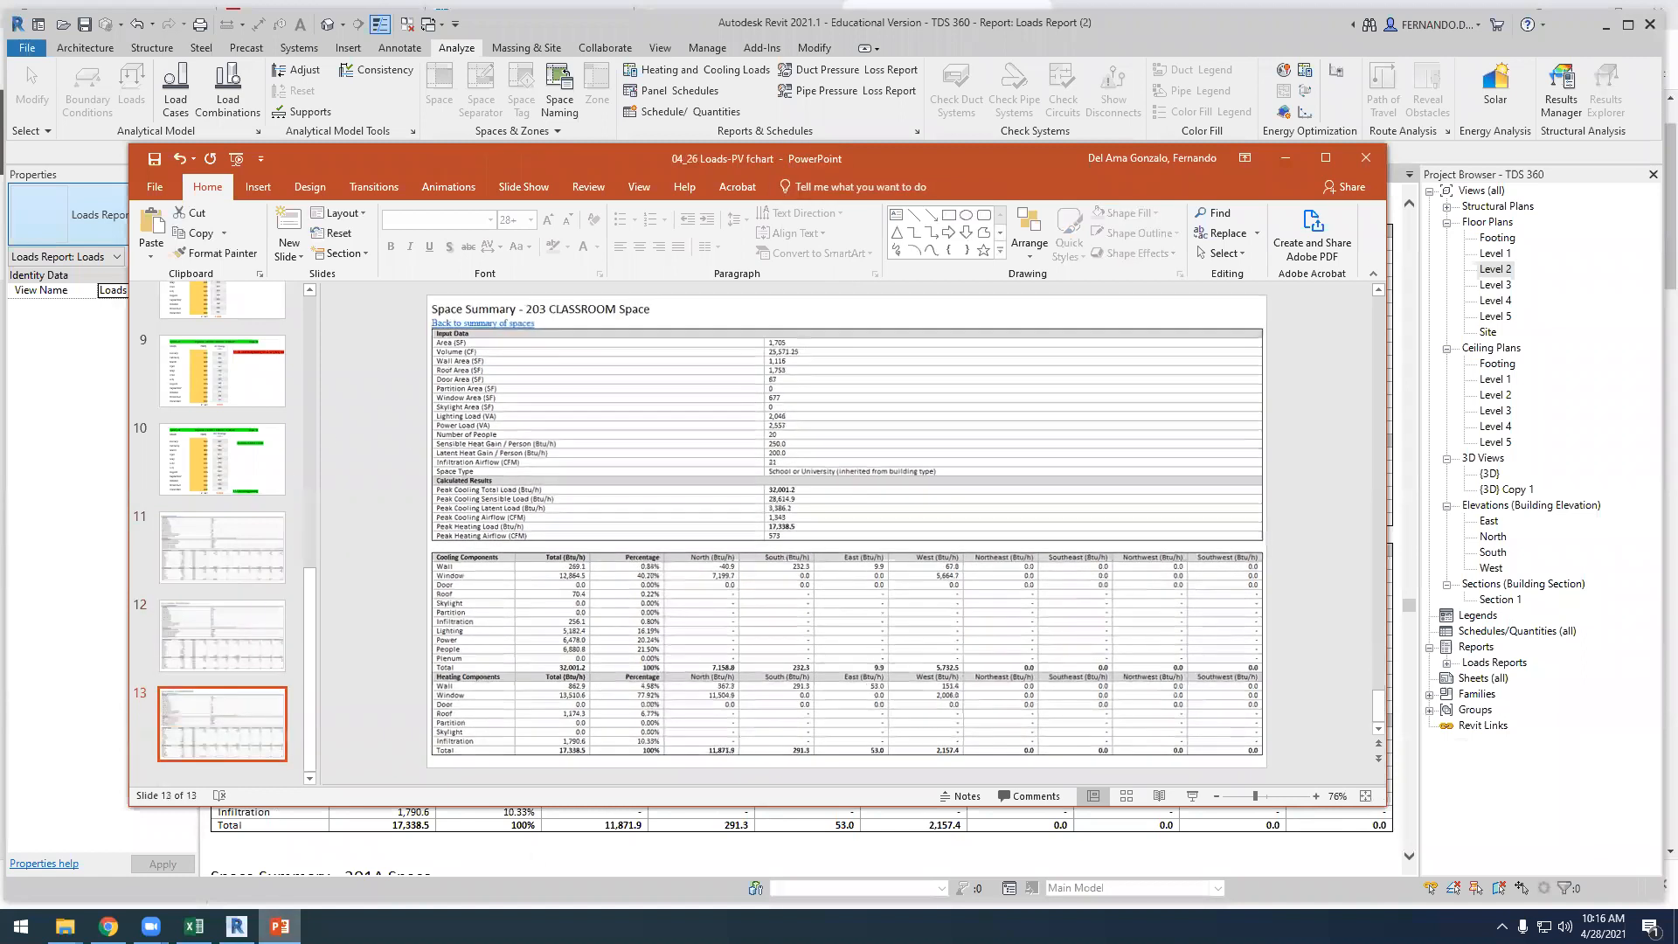
Switch to Revit, open the {3D} Copy 1 view and hide the Levels category in it
{"action": "left_click", "coordinate": [236, 925]}
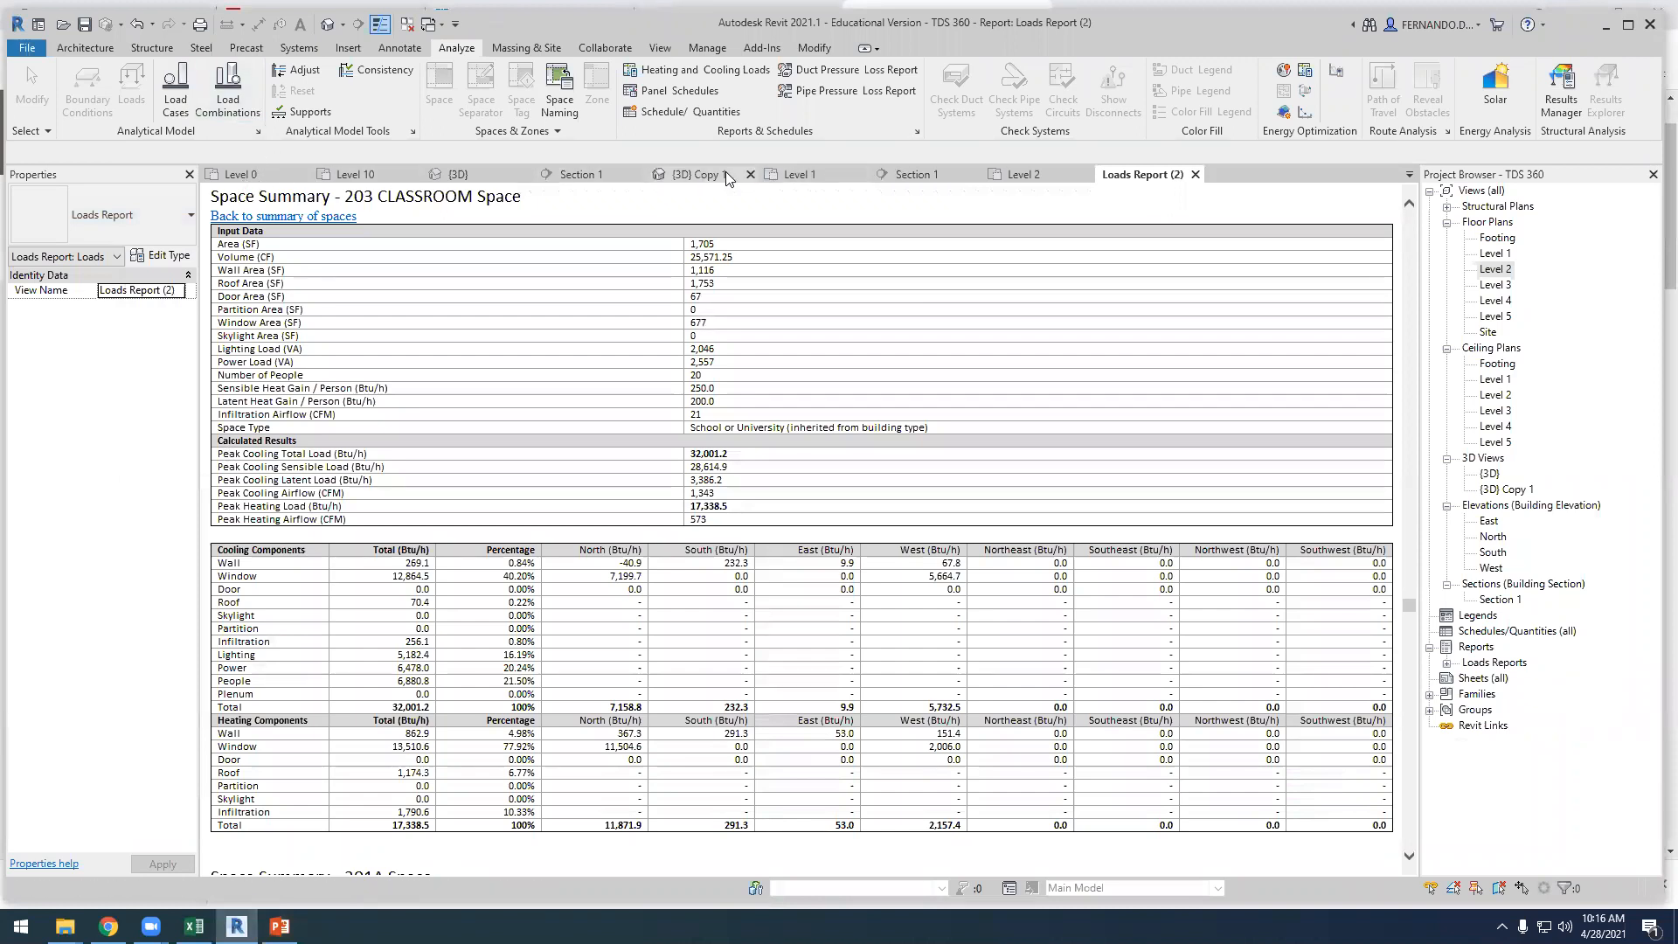
{"action": "left_click", "coordinate": [699, 174]}
{"action": "scroll", "coordinate": [879, 486], "scroll_direction": "up", "scroll_amount": 2}
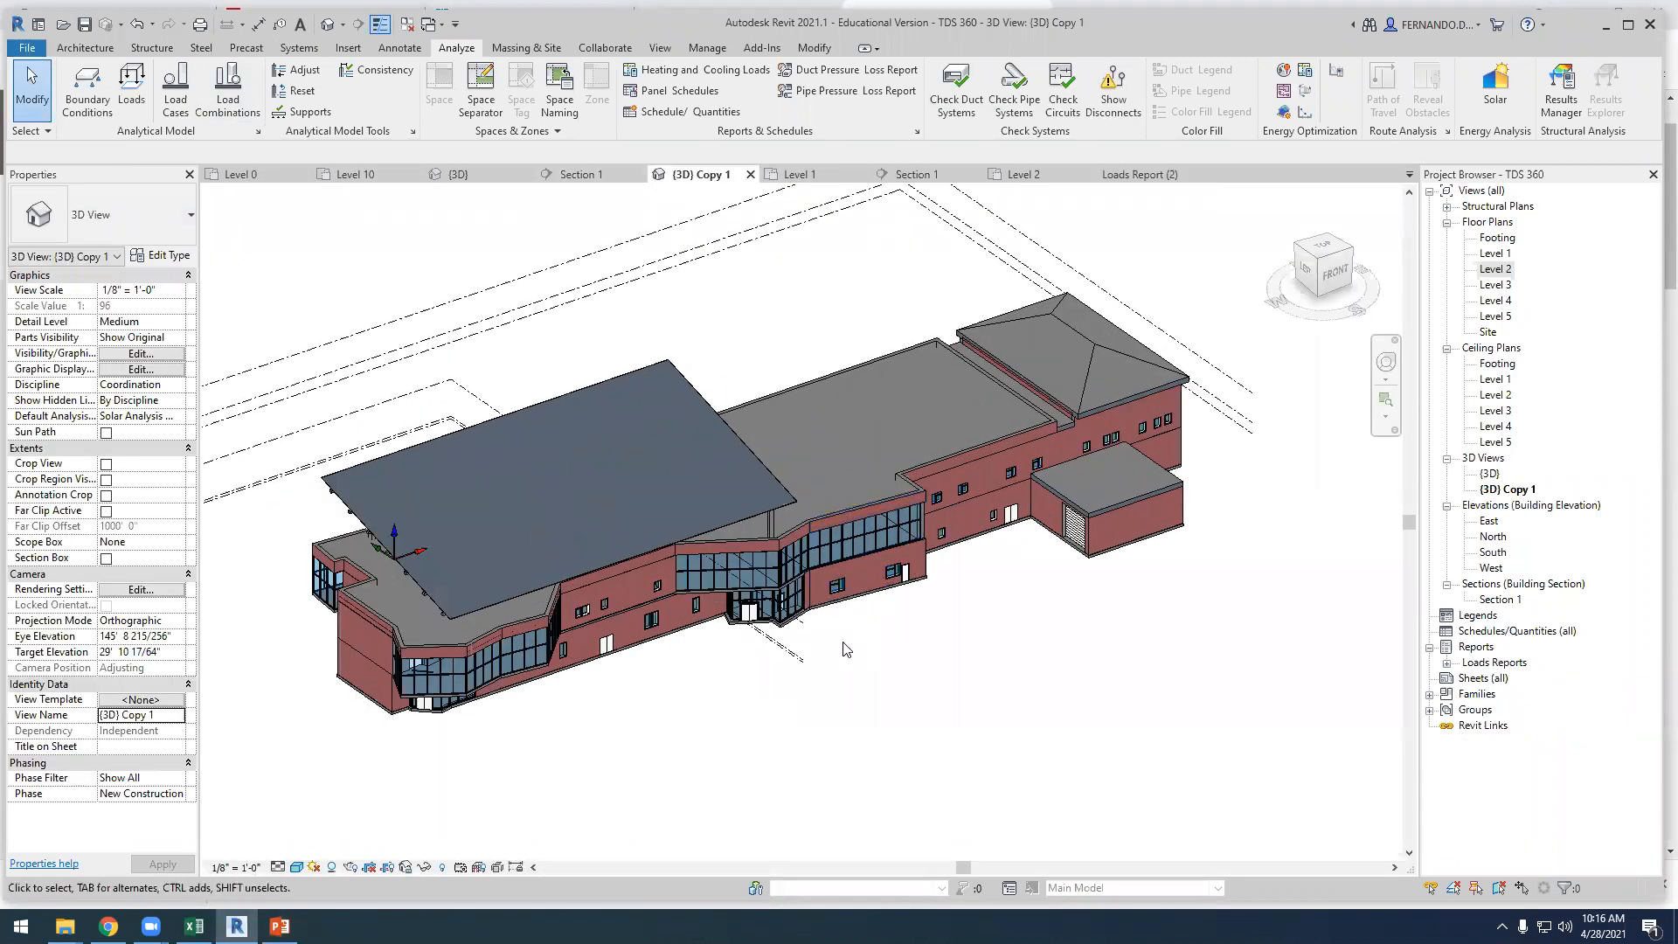
{"action": "middle_click_drag", "start_coordinate": [596, 727], "coordinate": [588, 676], "text": "shift"}
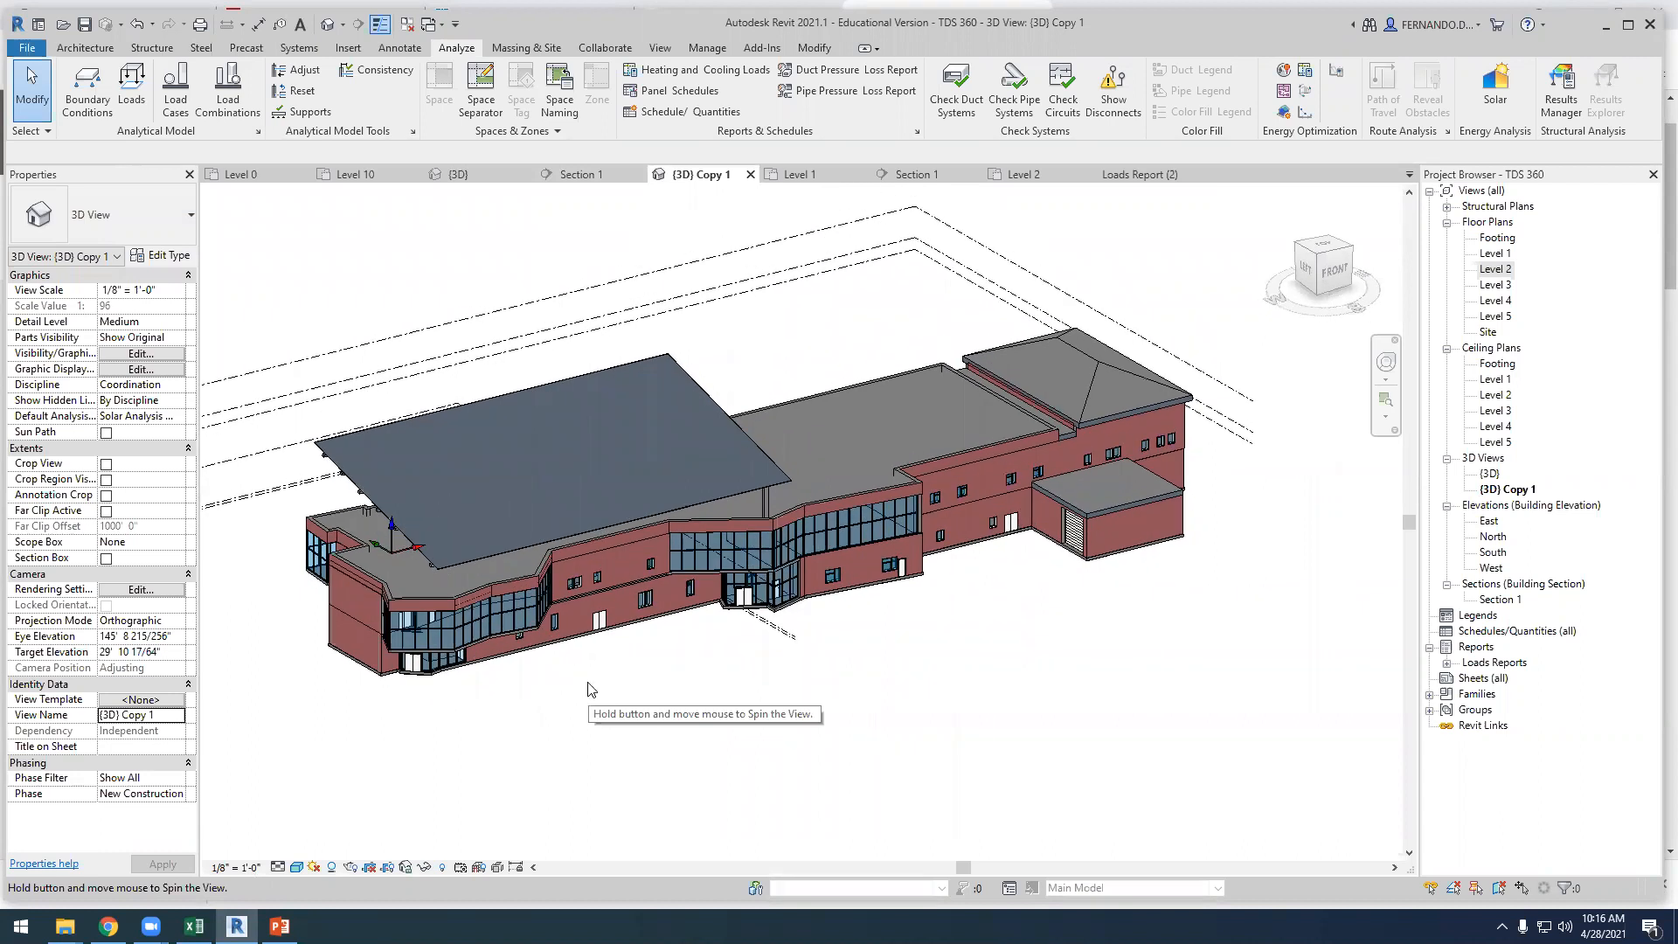
{"action": "scroll", "coordinate": [370, 498], "scroll_direction": "up", "scroll_amount": 1}
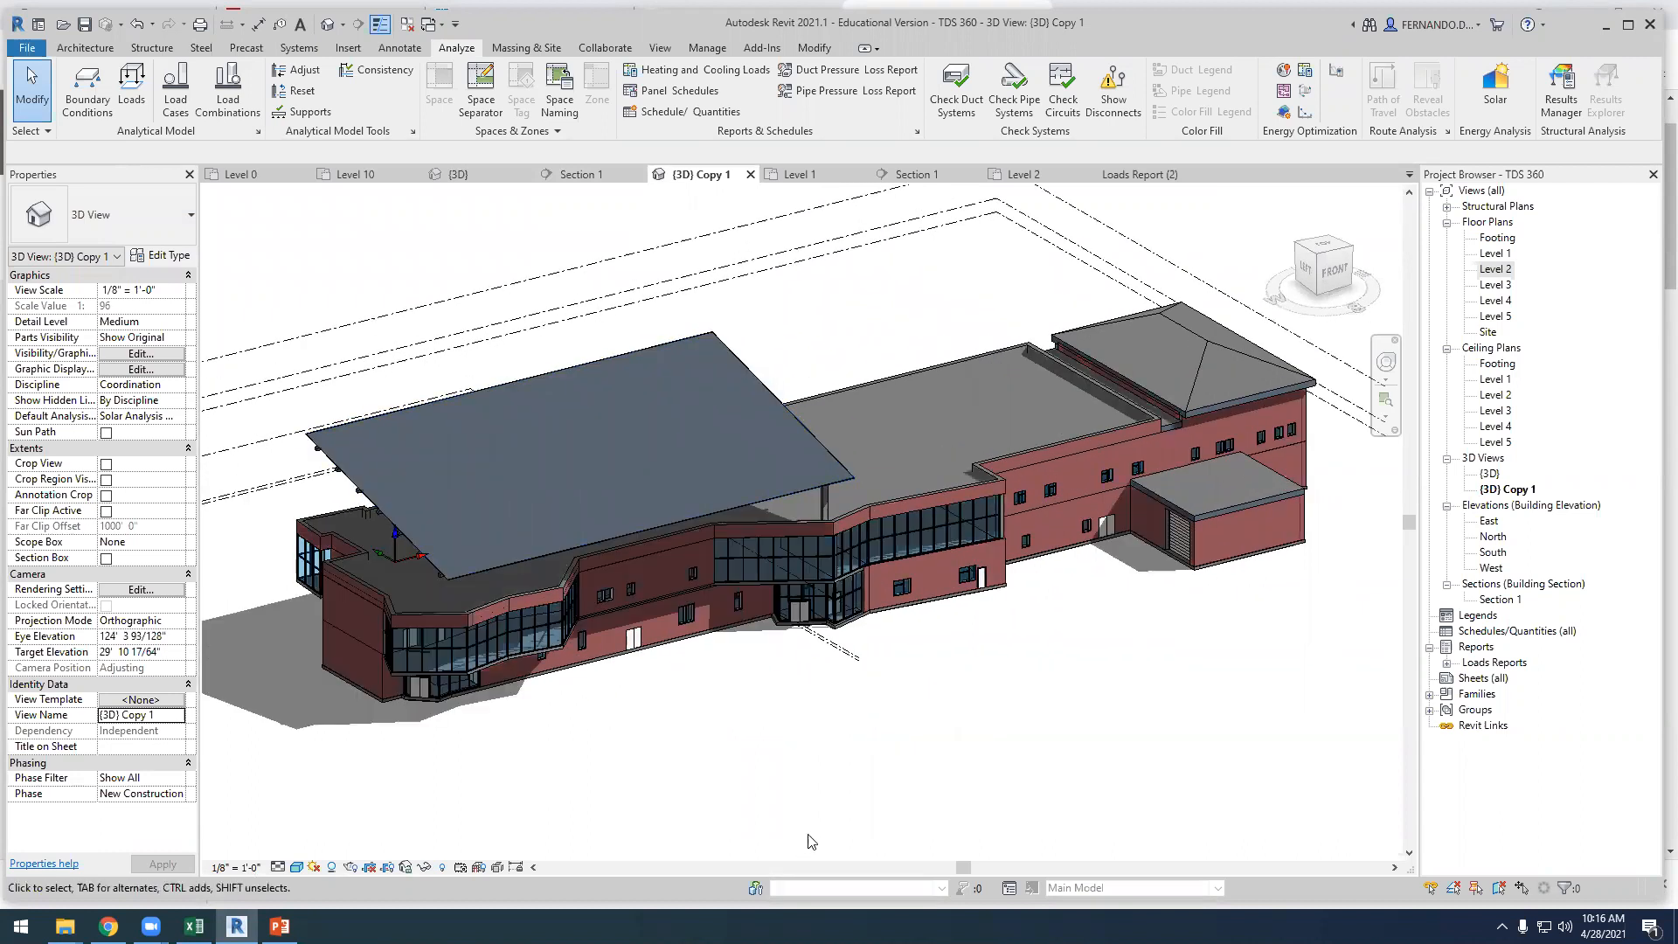
{"action": "left_click", "coordinate": [877, 251]}
{"action": "right_click", "coordinate": [875, 249]}
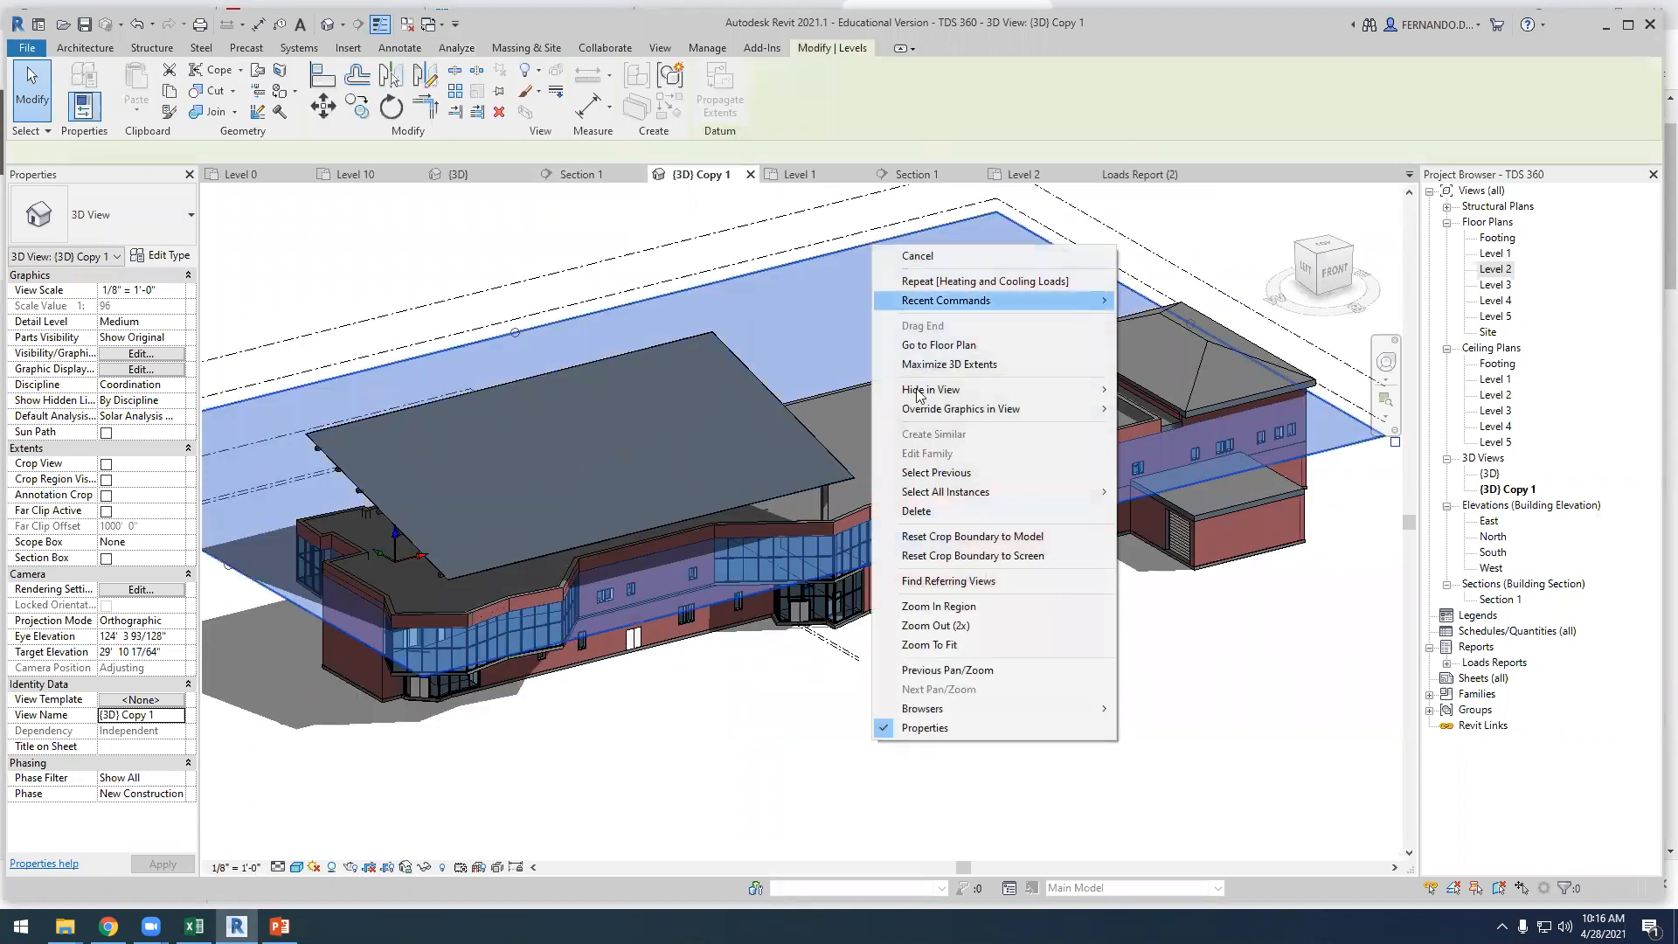
{"action": "mouse_move", "coordinate": [961, 390]}
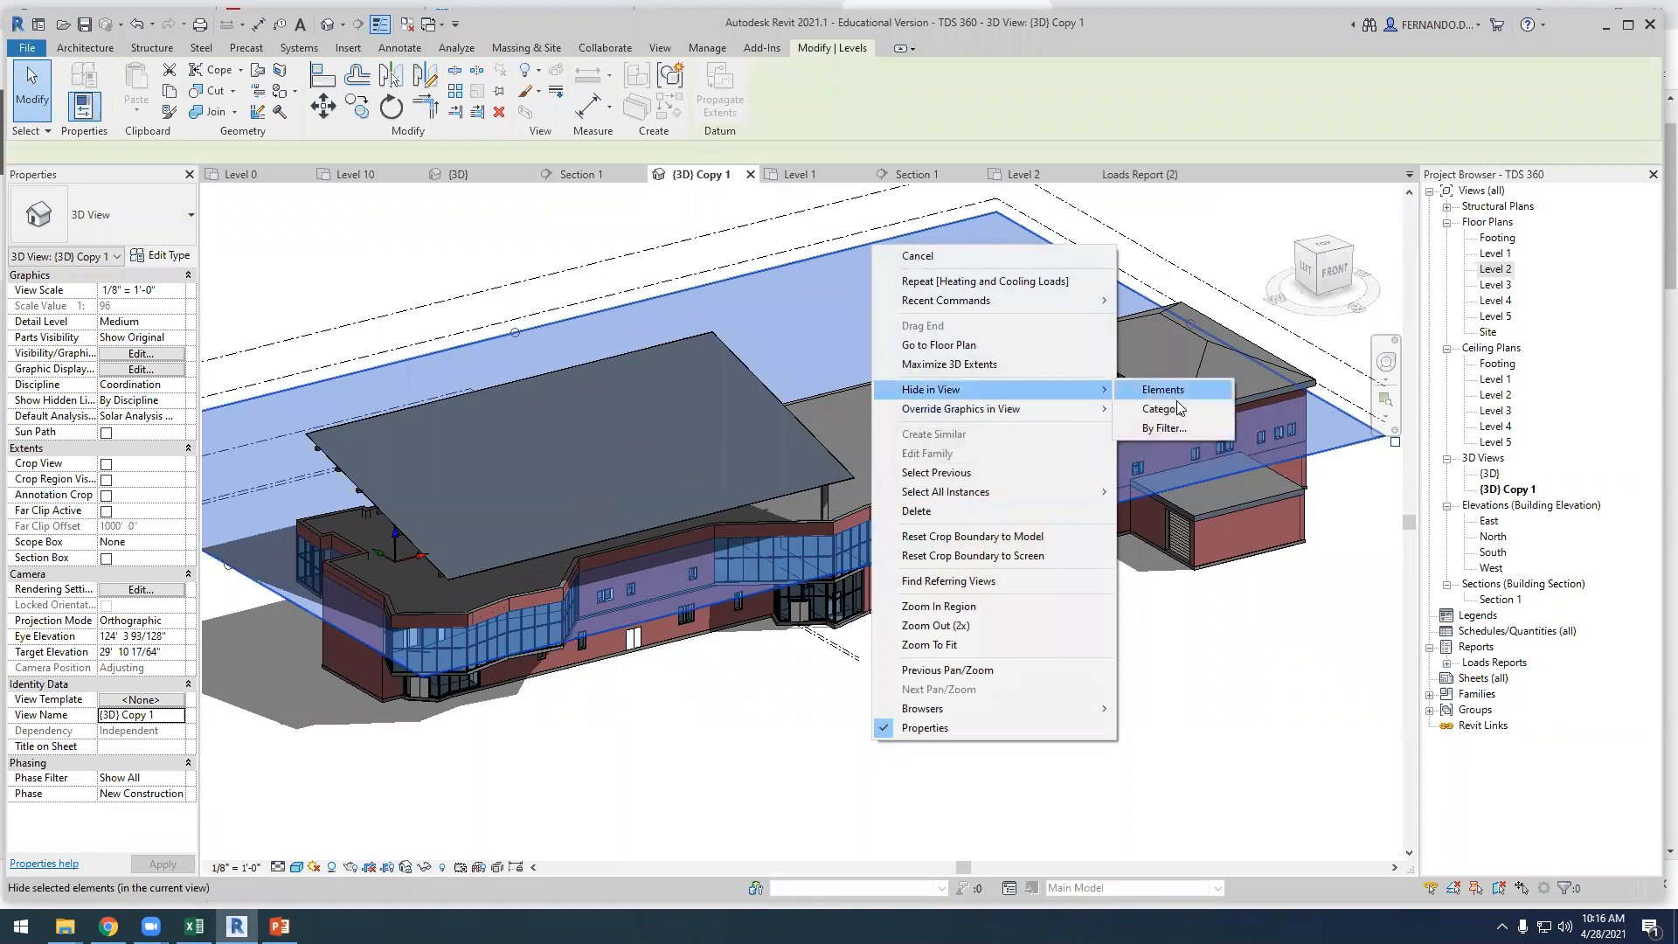
{"action": "left_click", "coordinate": [1163, 407]}
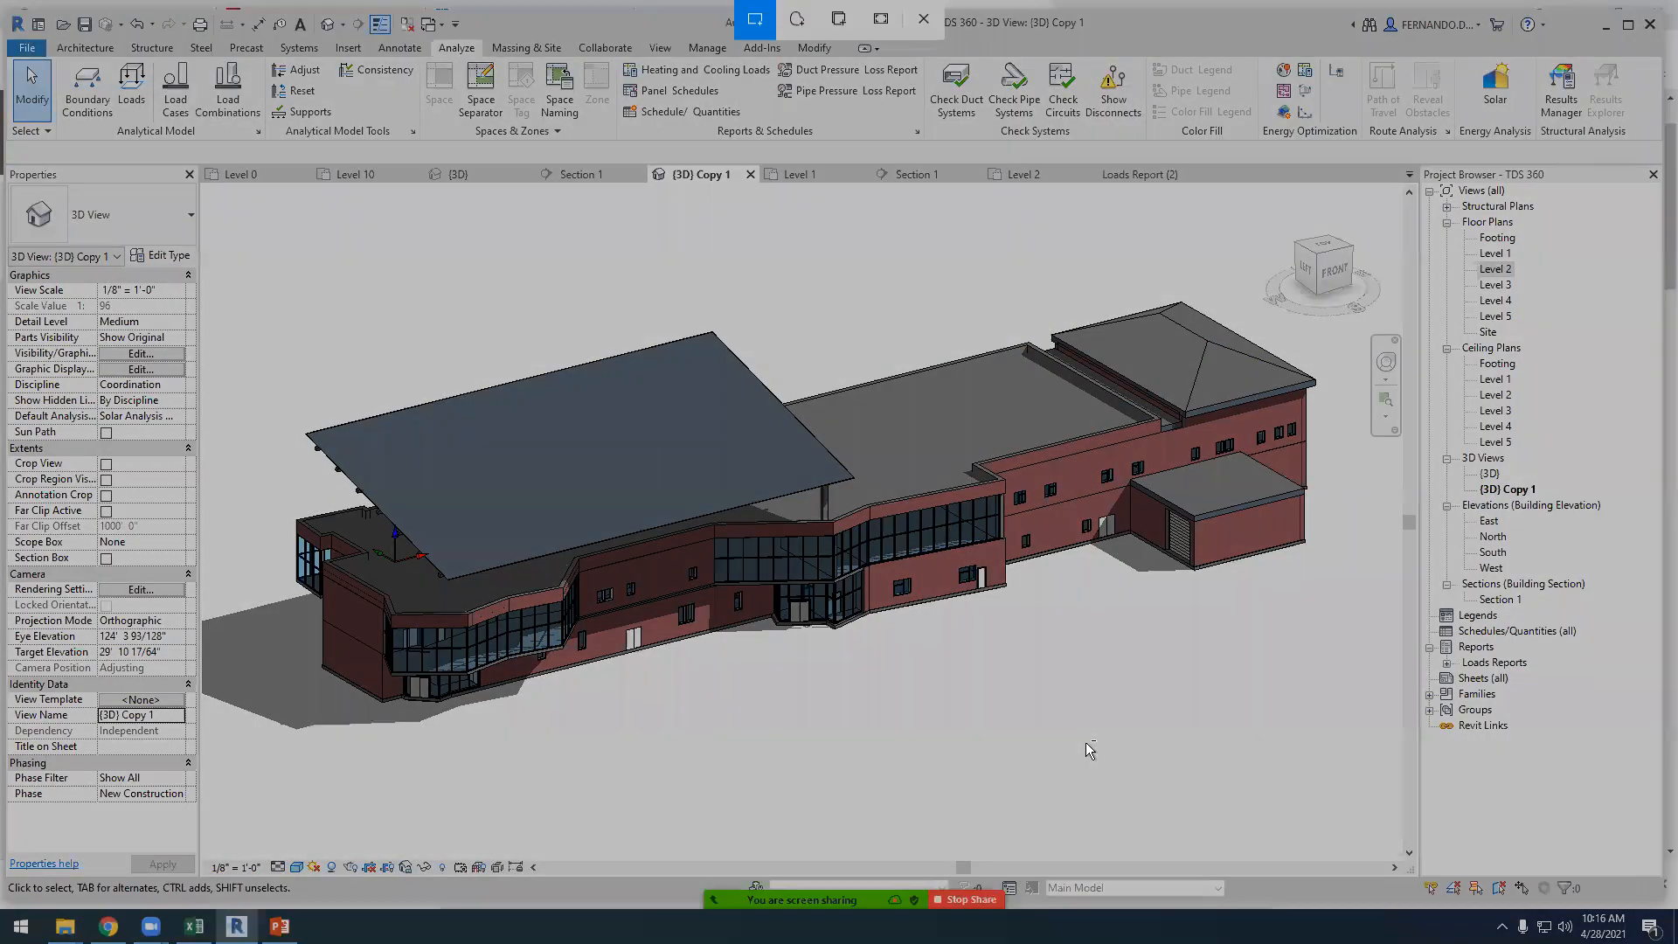
Capture the 3D building view as a screen snip and paste it in PowerPoint onto a new slide after slide 10, replacing its placeholders
{"action": "key", "text": "super+shift+s"}
{"action": "left_click_drag", "start_coordinate": [273, 207], "coordinate": [1326, 742]}
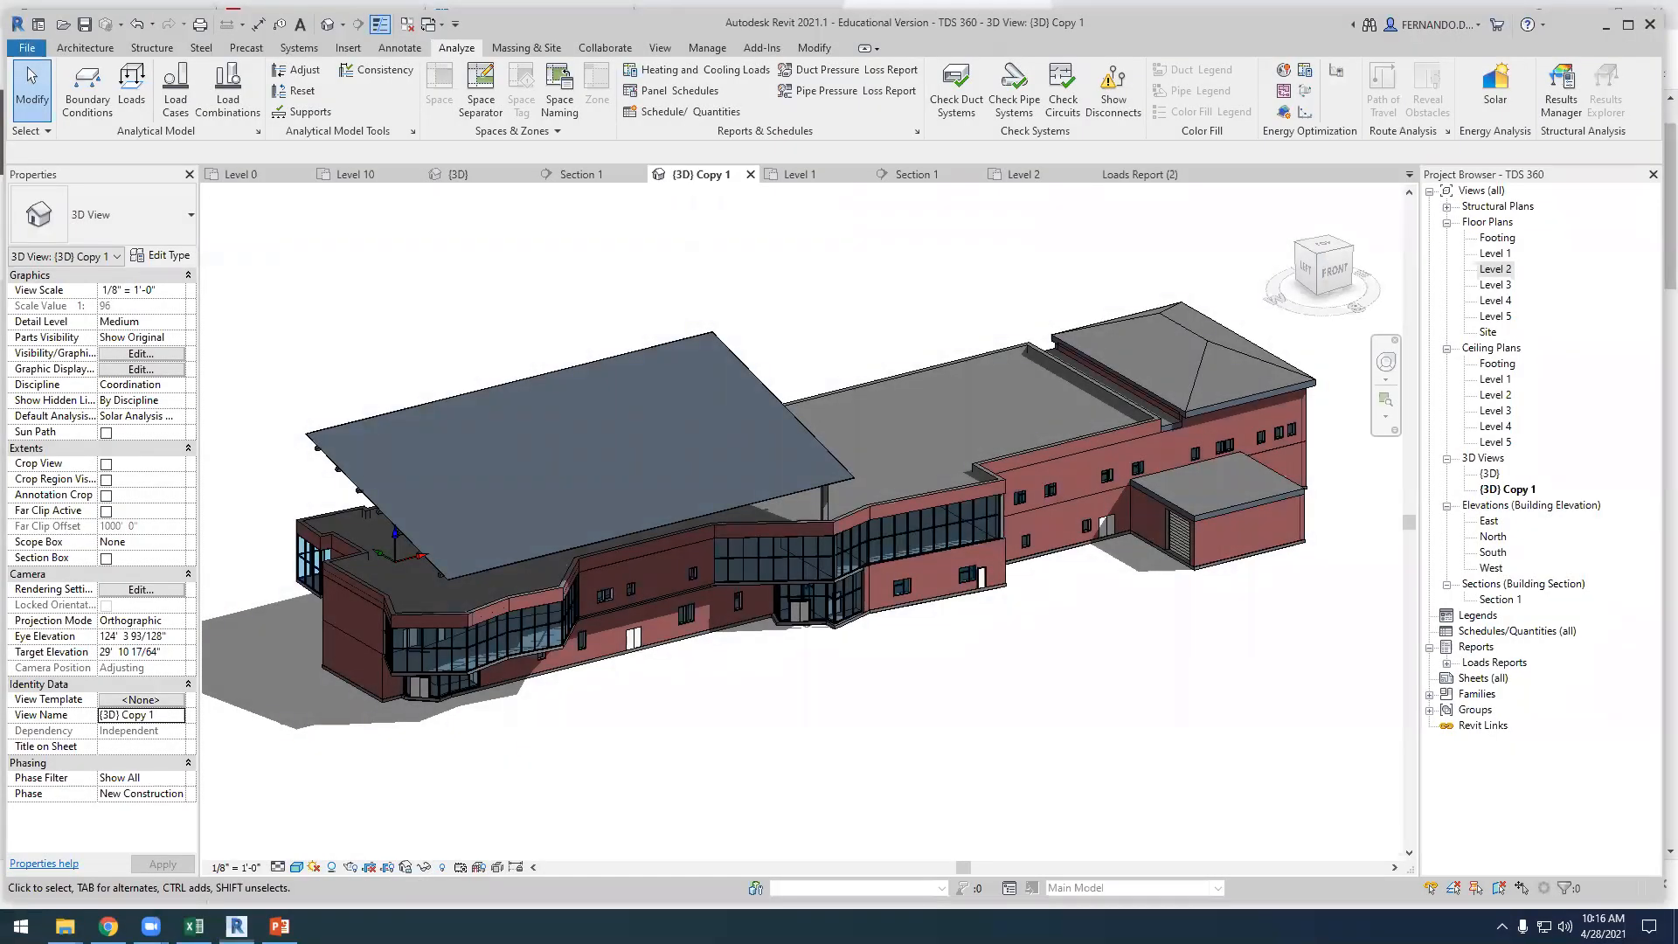
{"action": "left_click", "coordinate": [279, 926]}
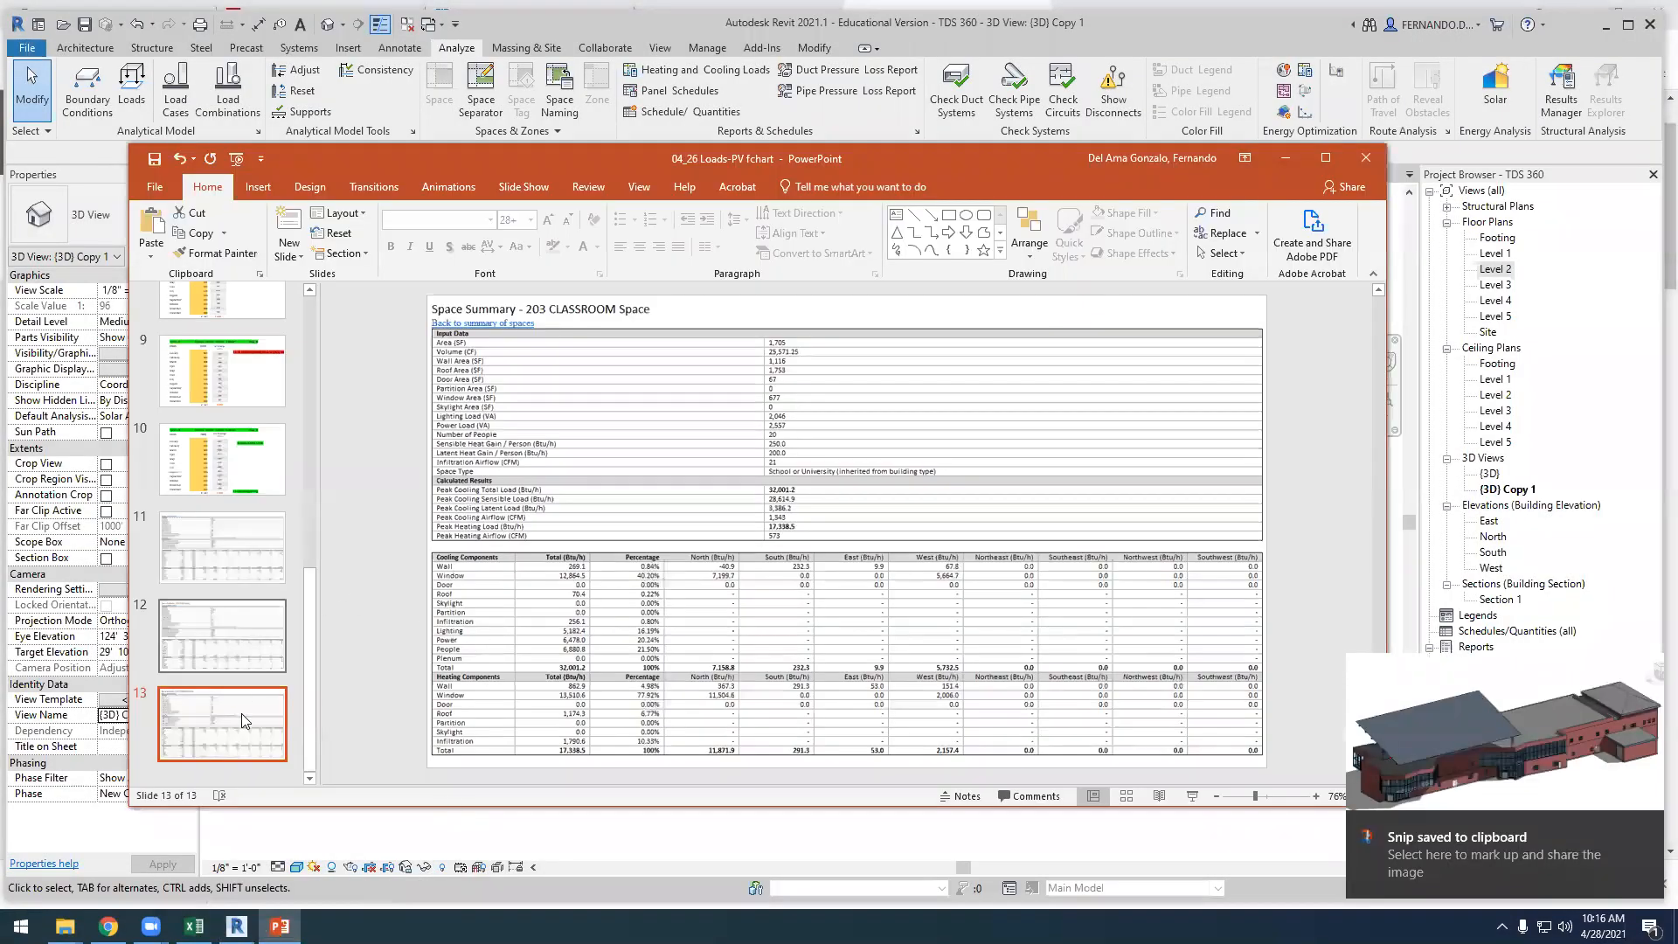
{"action": "left_click", "coordinate": [253, 505]}
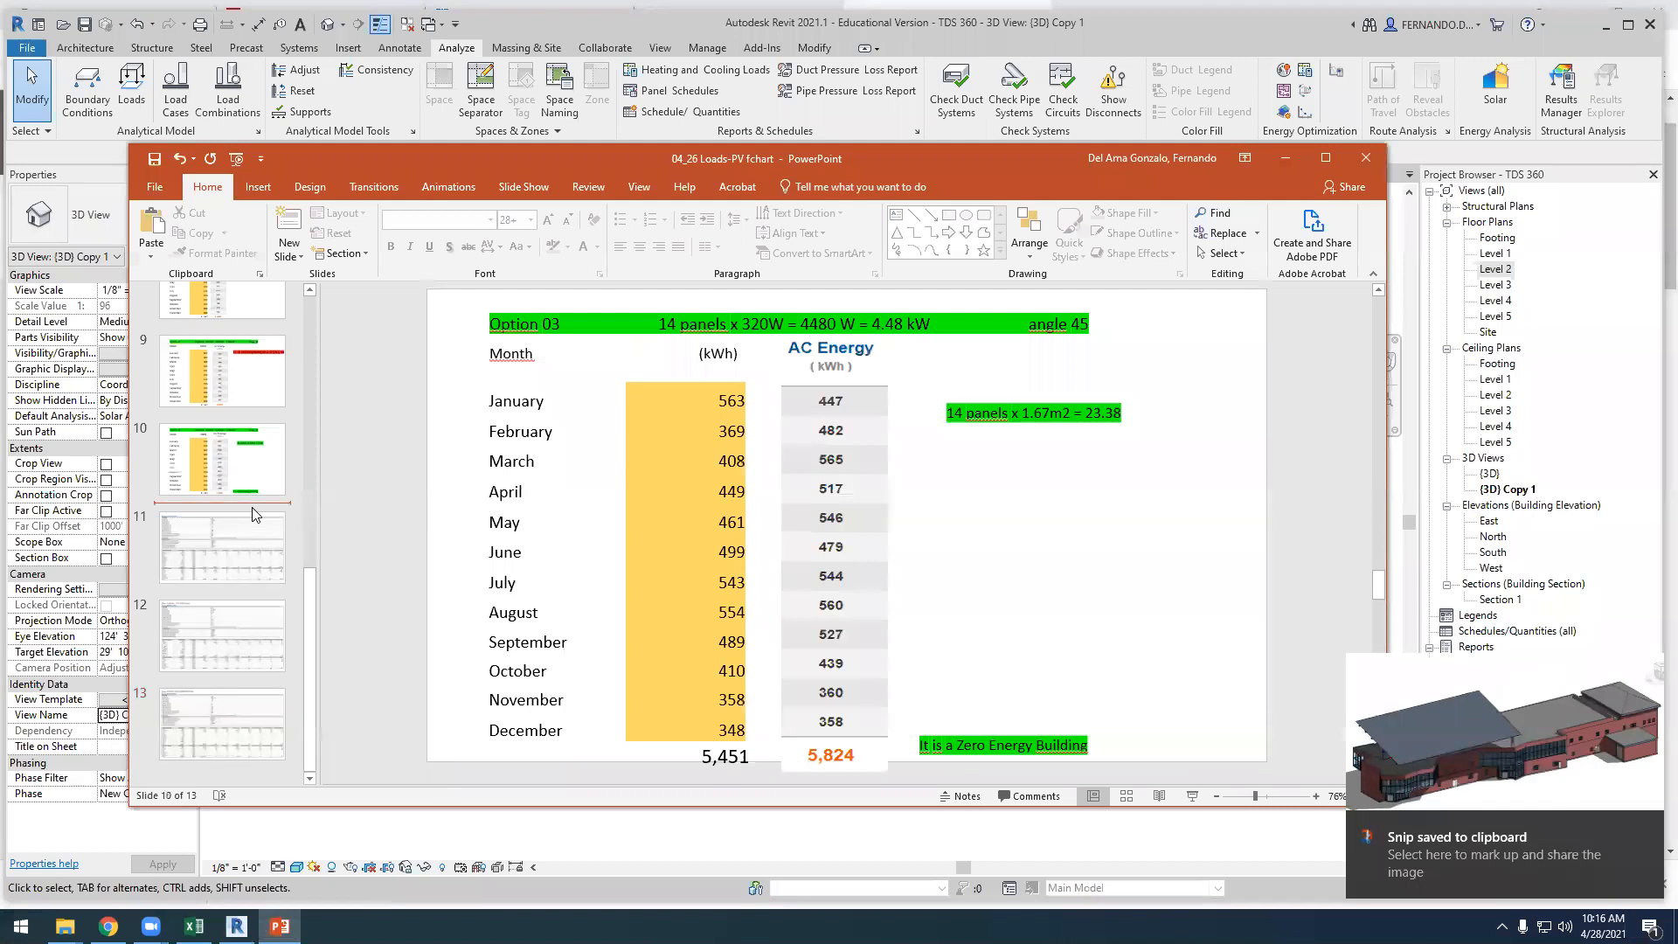
{"action": "key", "text": "Return"}
{"action": "left_click_drag", "start_coordinate": [438, 302], "coordinate": [1277, 757]}
{"action": "key", "text": "Delete"}
{"action": "key", "text": "ctrl+v"}
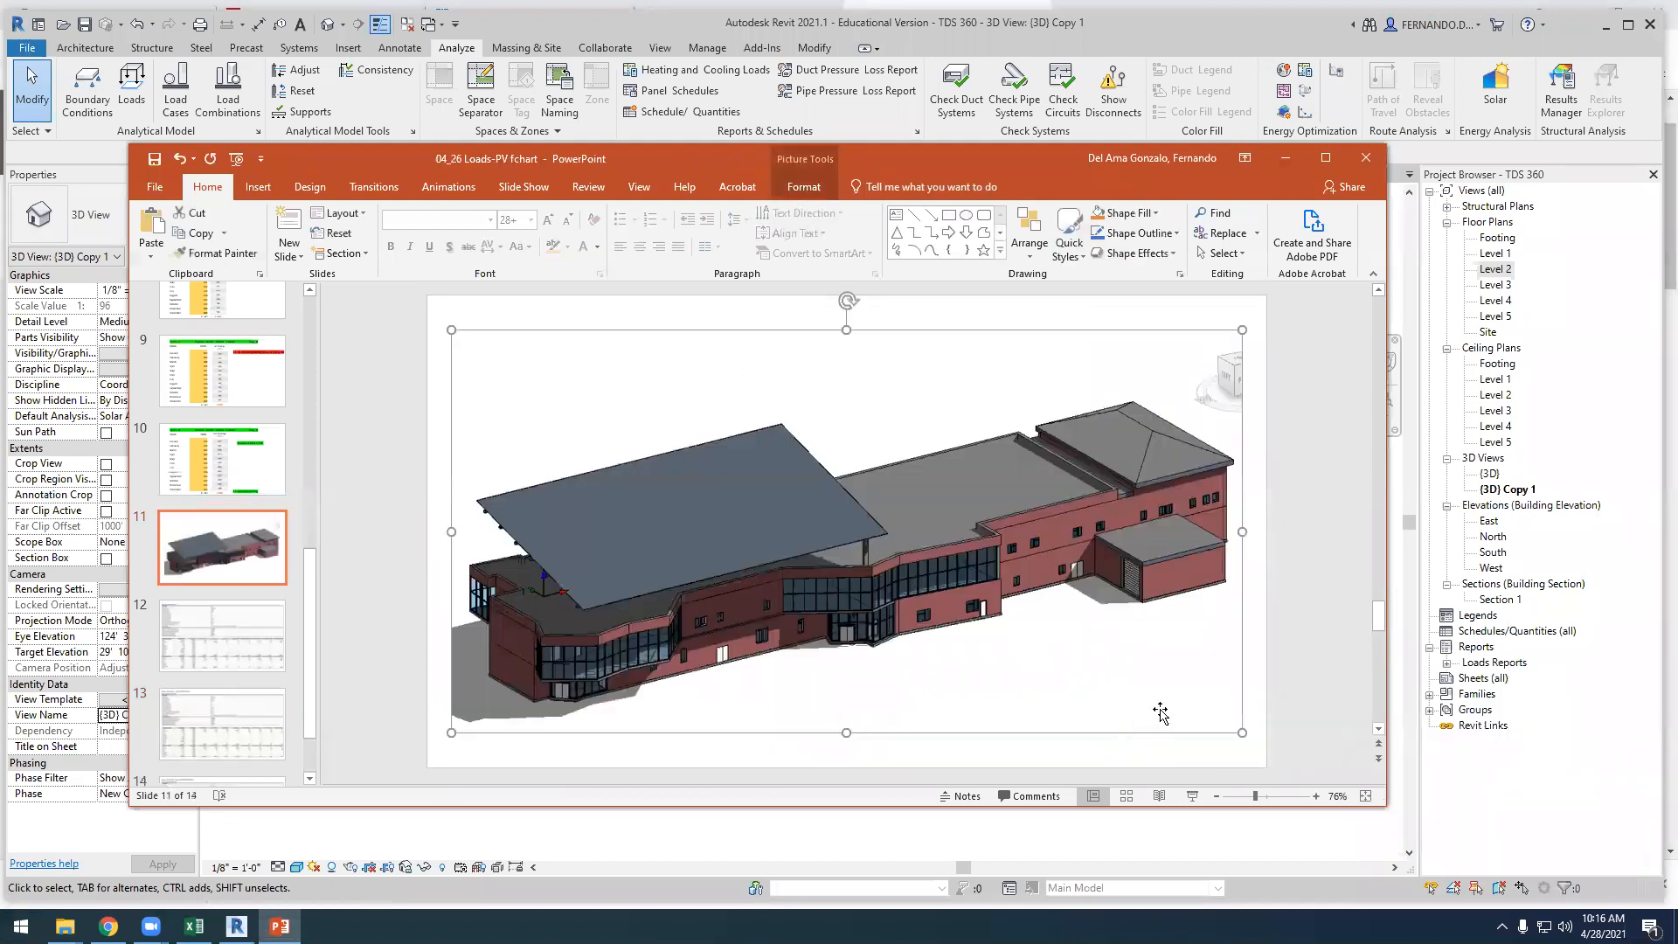
{"action": "left_click", "coordinate": [1304, 691]}
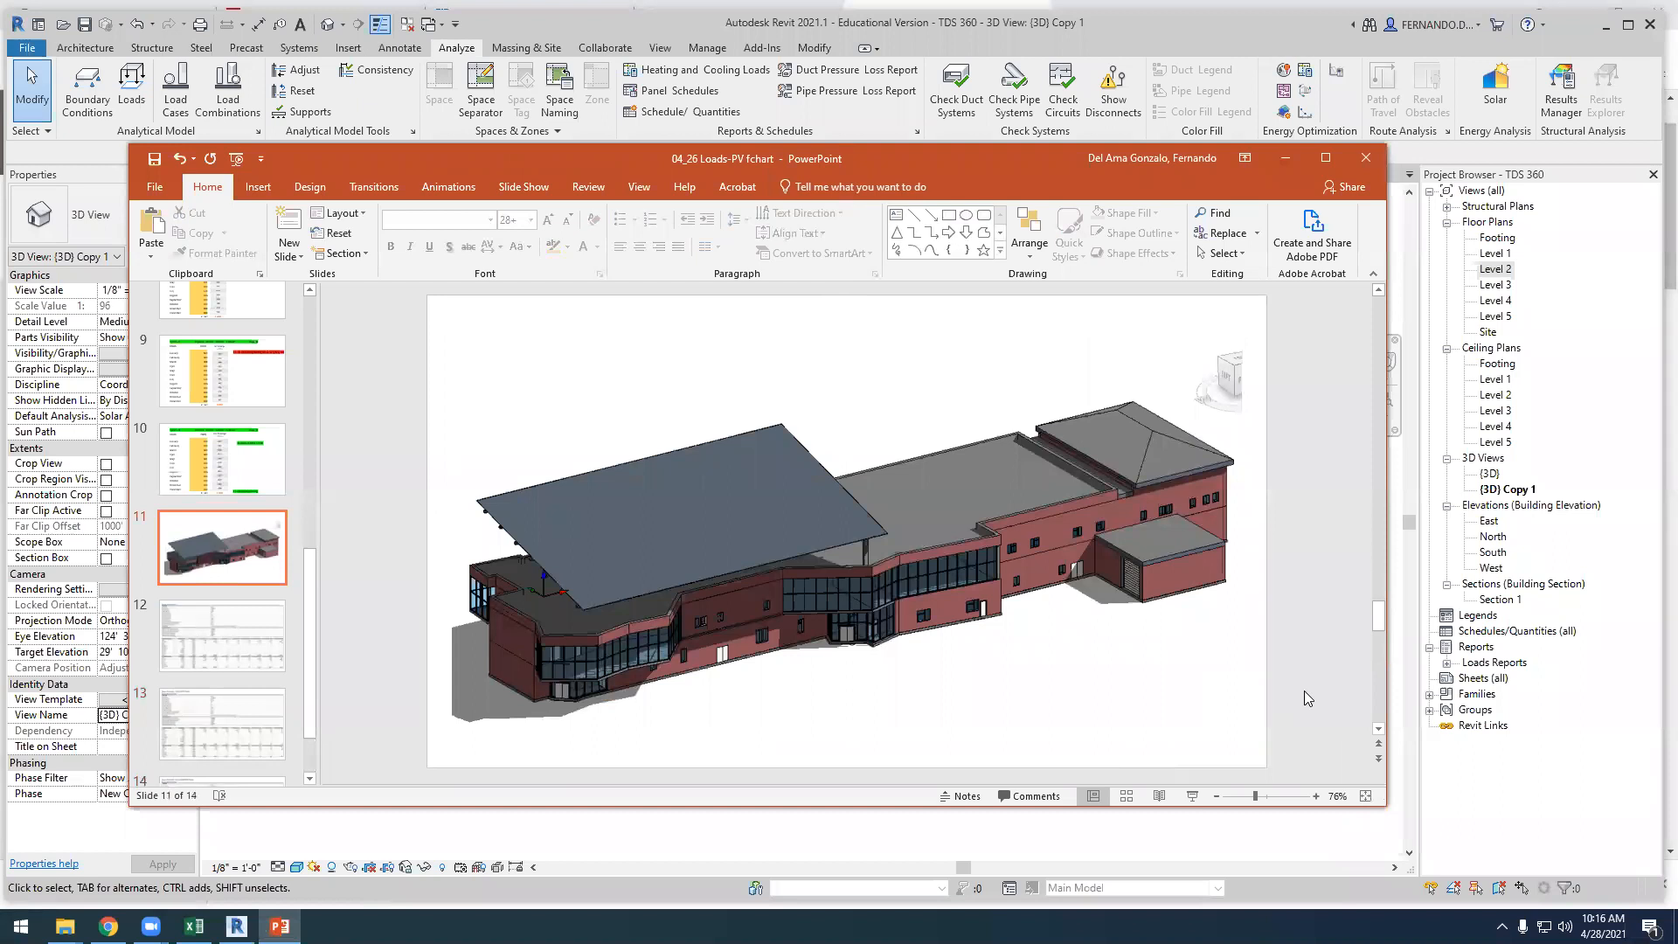
Review the building image slide and the space summaries on slides 12 and 13
{"action": "left_click", "coordinate": [229, 566]}
{"action": "scroll", "coordinate": [227, 559], "scroll_direction": "down", "scroll_amount": 1}
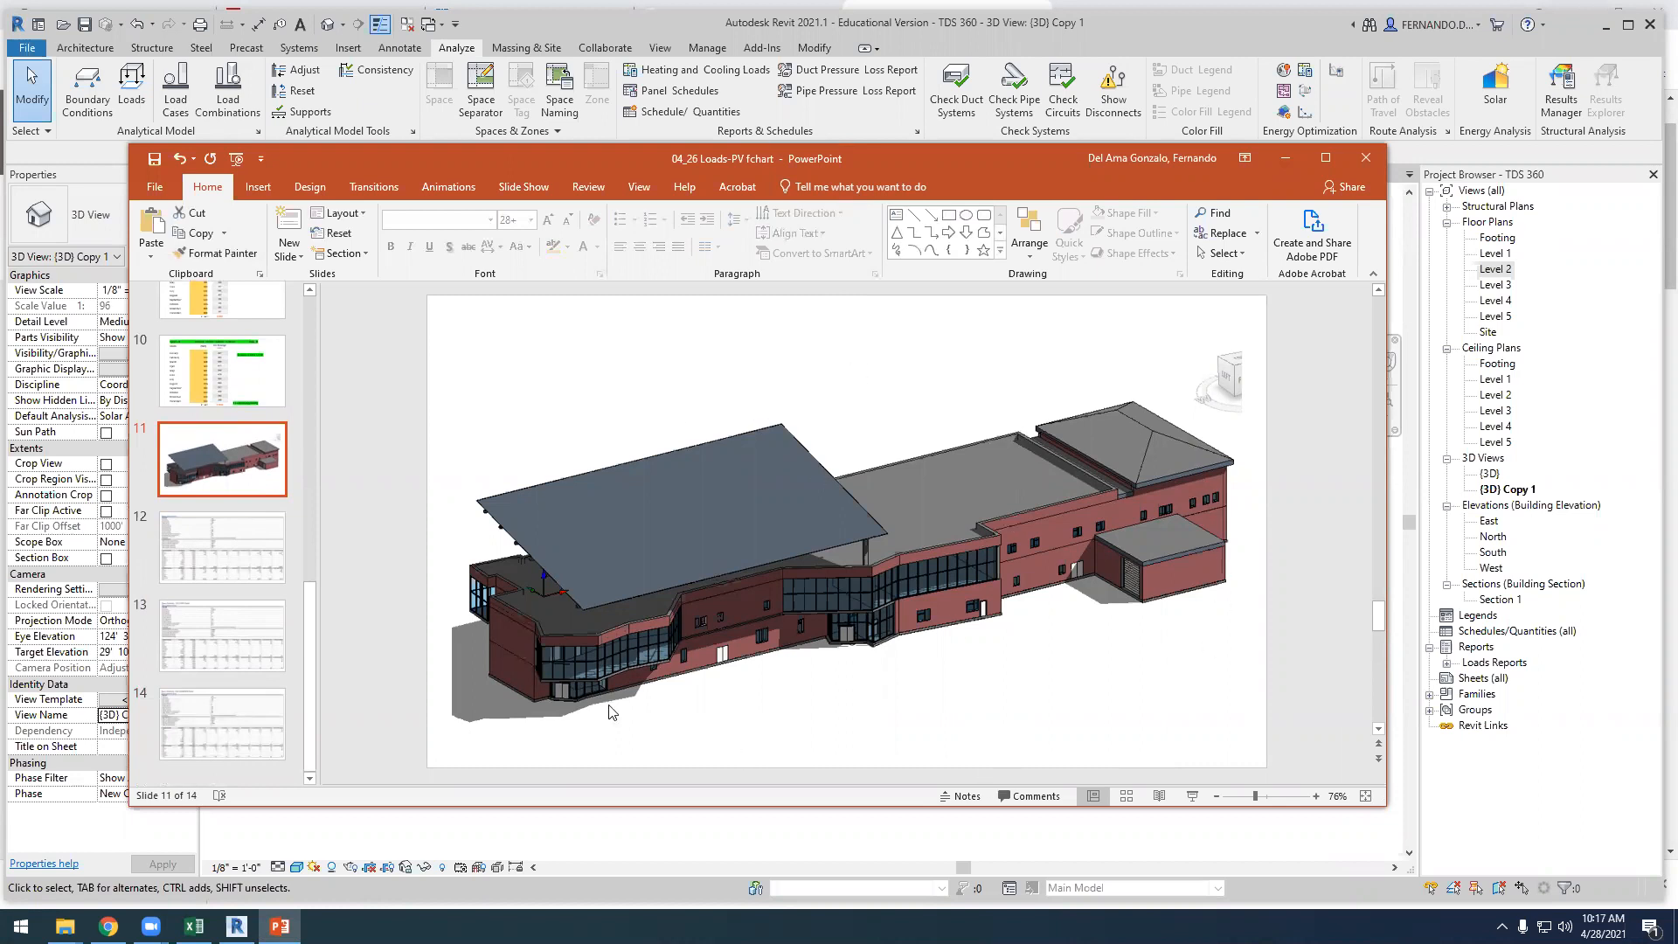
{"action": "left_click", "coordinate": [234, 537]}
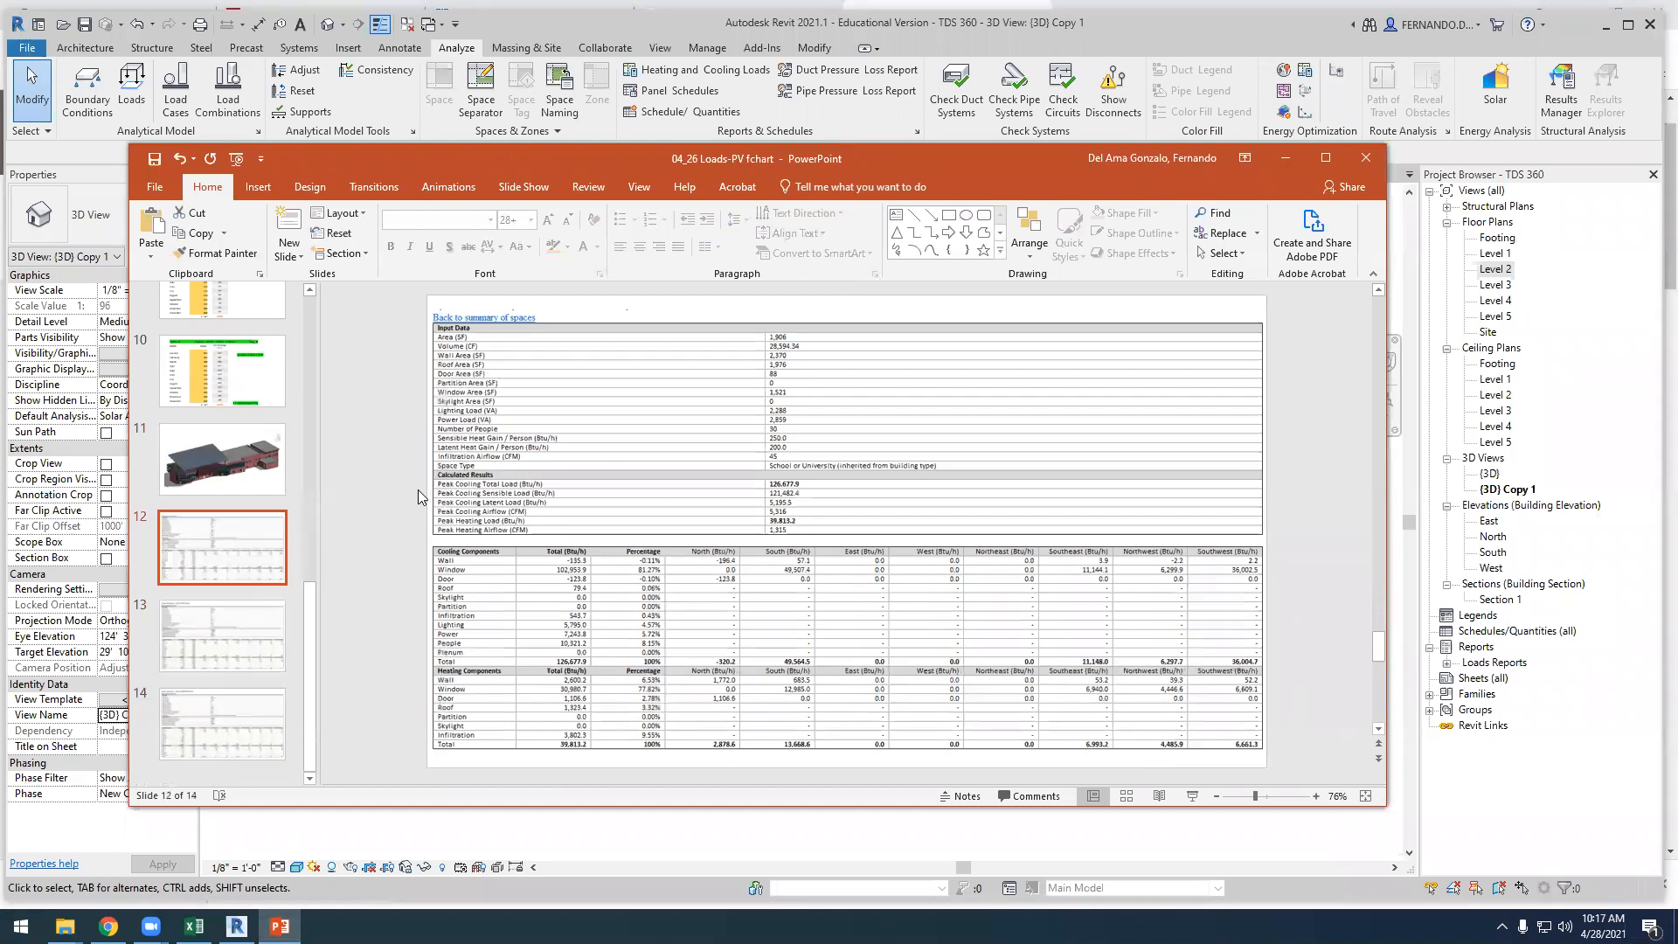
{"action": "scroll", "coordinate": [403, 658], "scroll_direction": "down", "scroll_amount": 1}
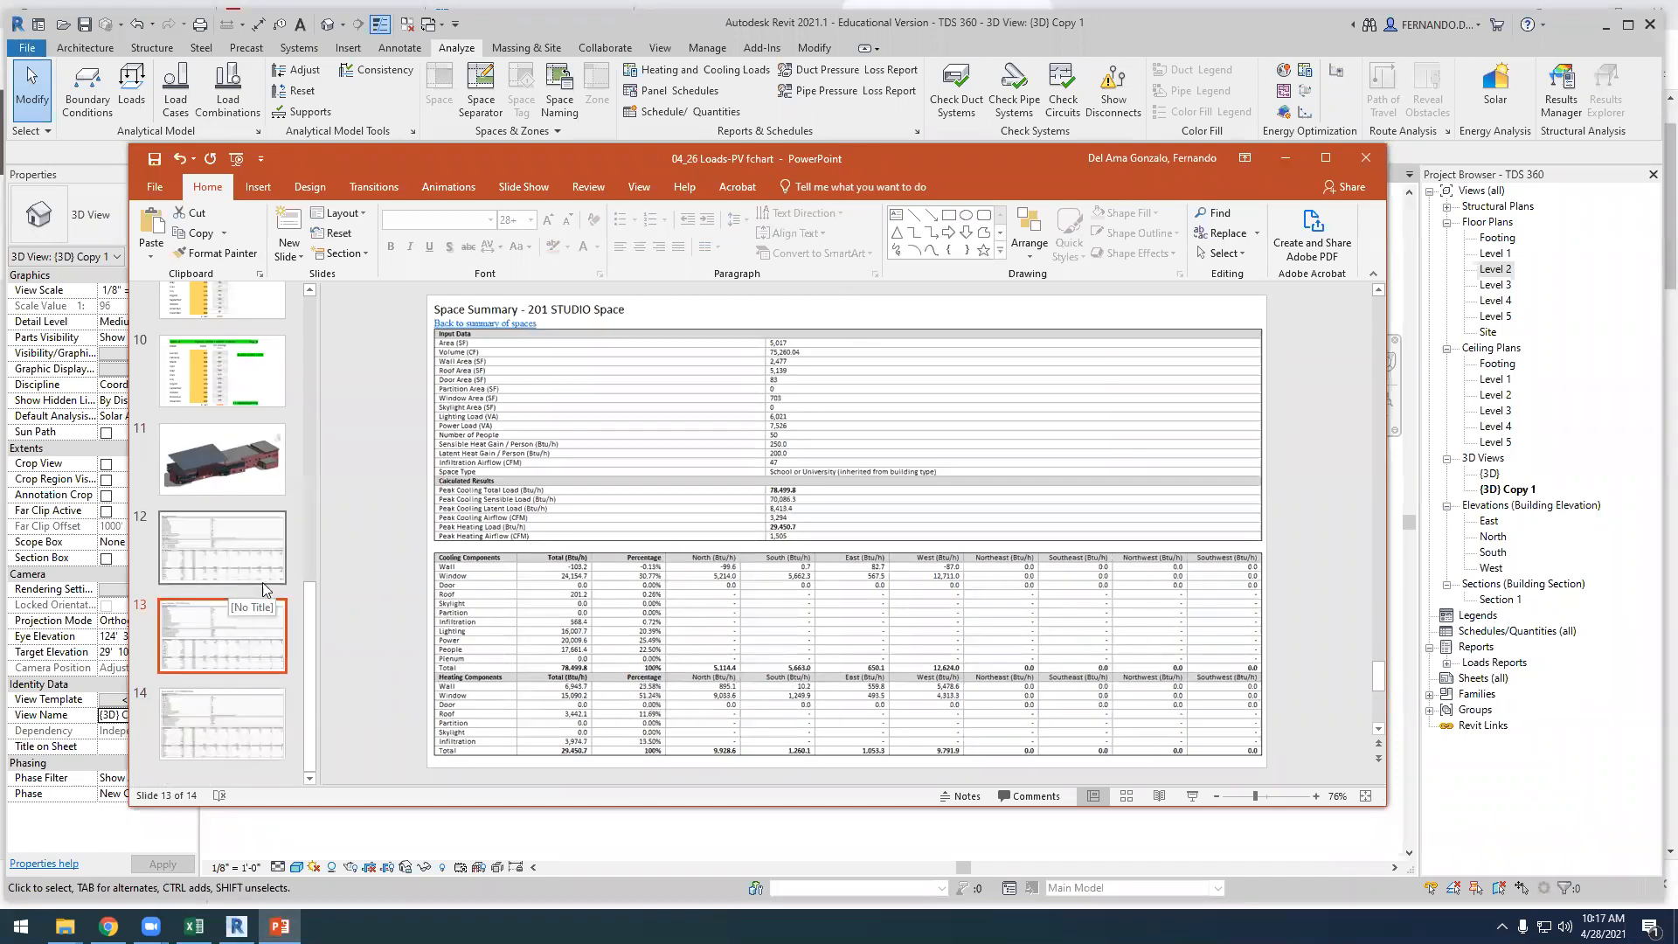
Return to Revit and set the Export Category to Spaces in the Advanced Energy Settings
{"action": "left_click", "coordinate": [1285, 159]}
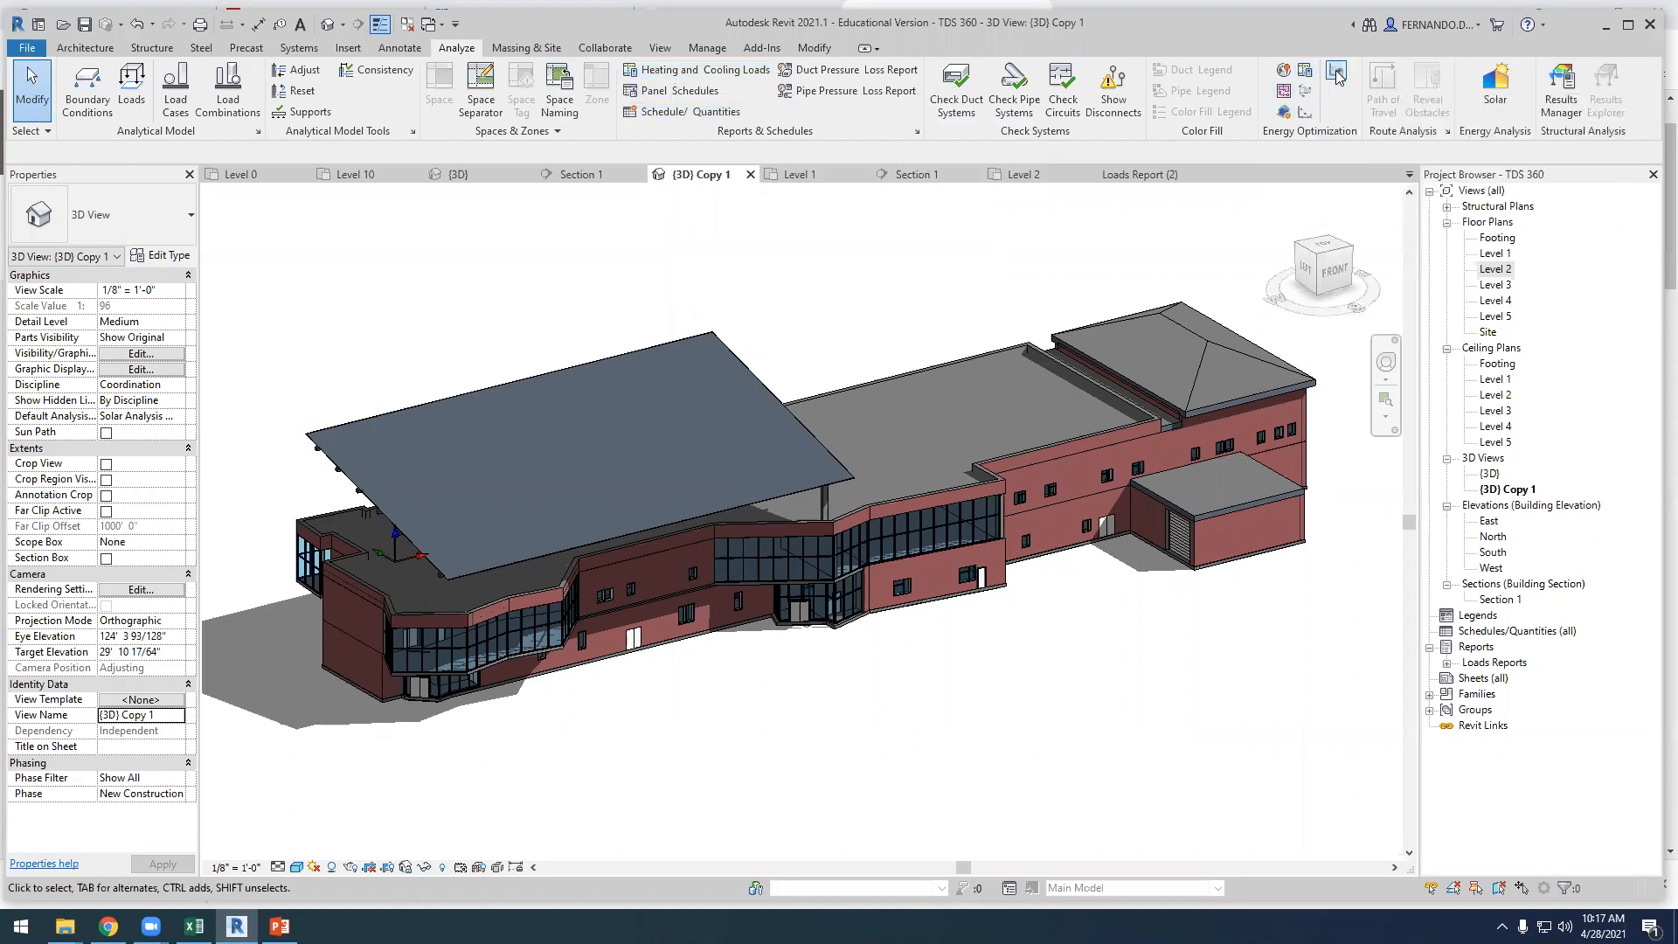
{"action": "left_click", "coordinate": [1327, 79]}
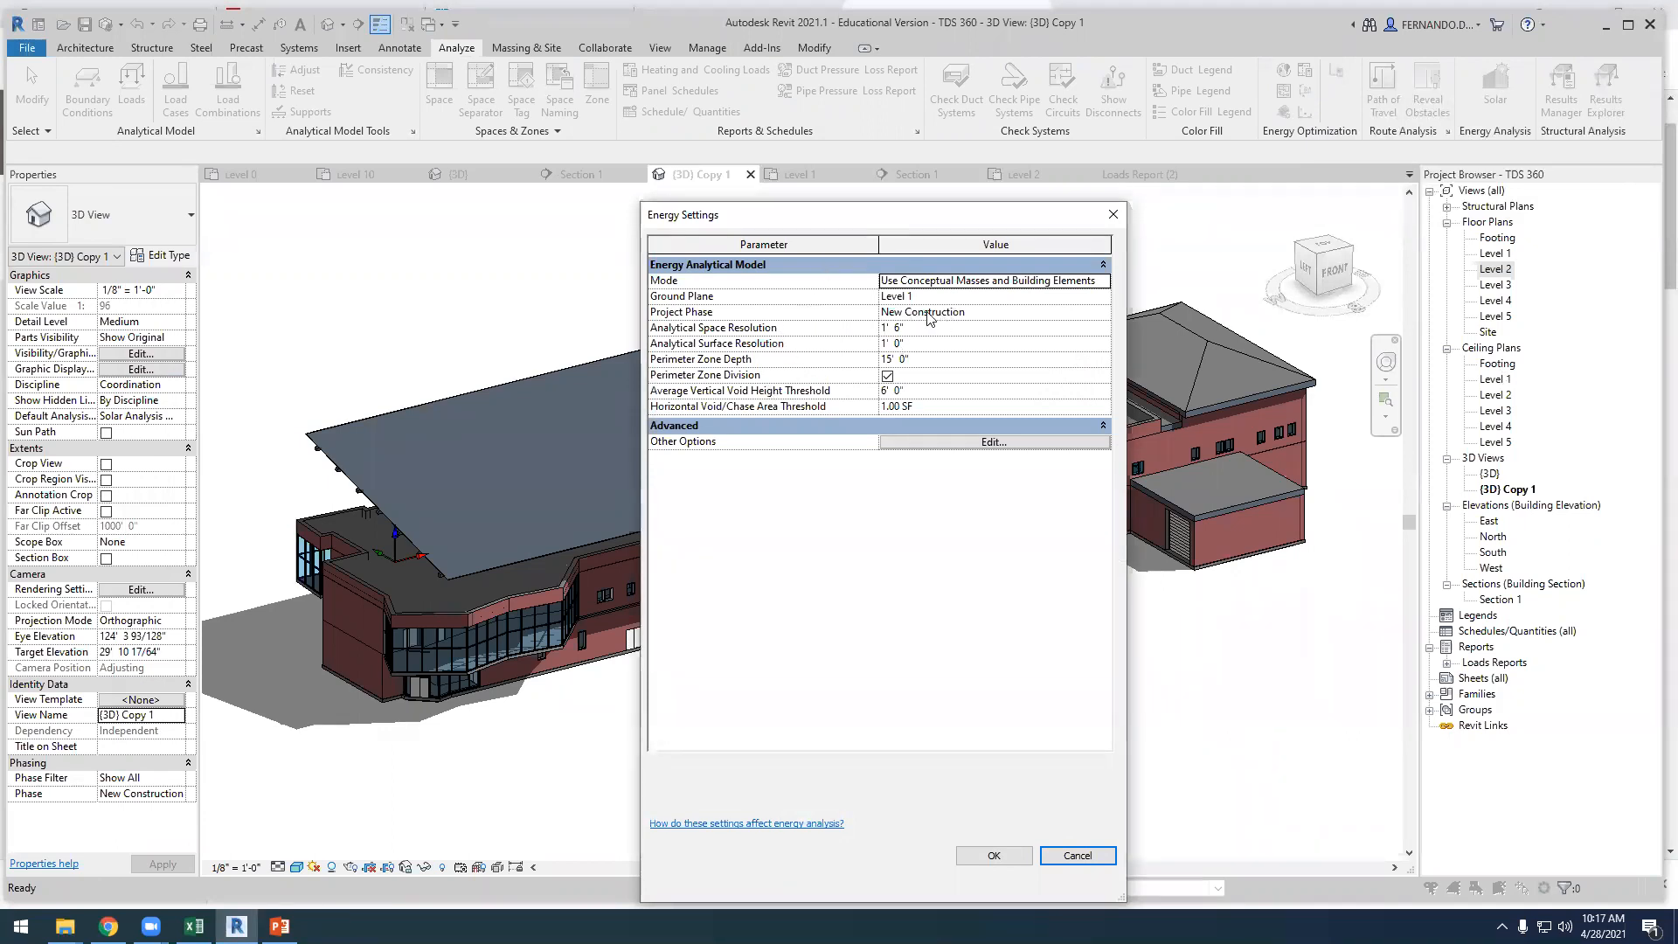
{"action": "left_click", "coordinate": [929, 443]}
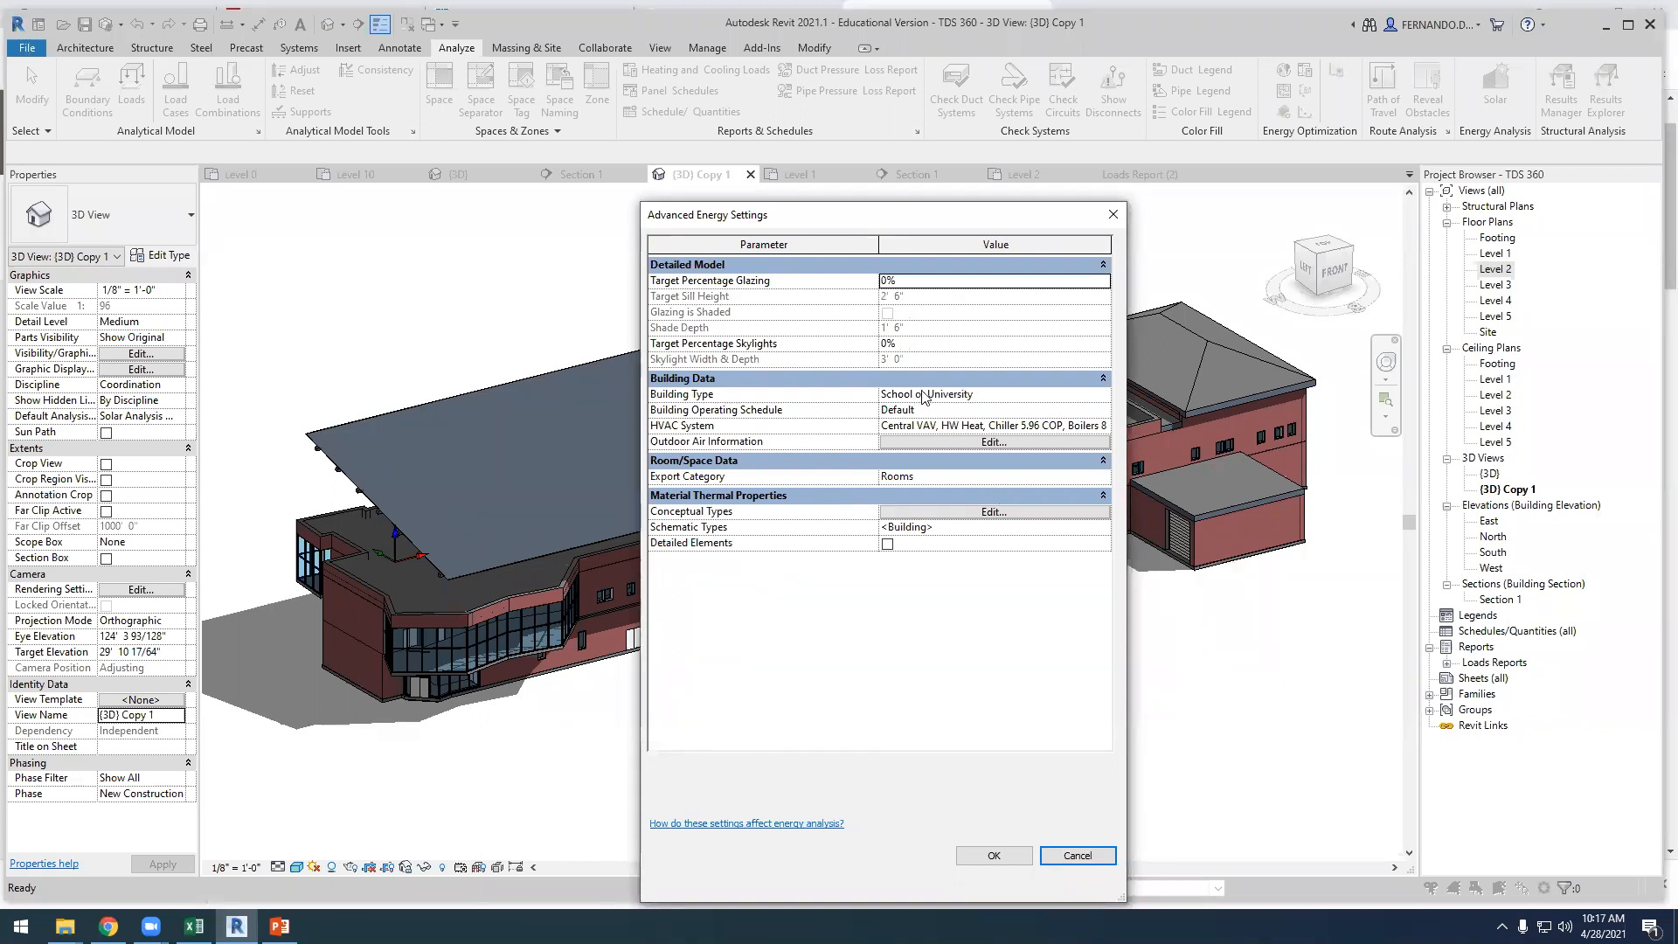
{"action": "left_click", "coordinate": [1098, 478]}
{"action": "left_click", "coordinate": [896, 506]}
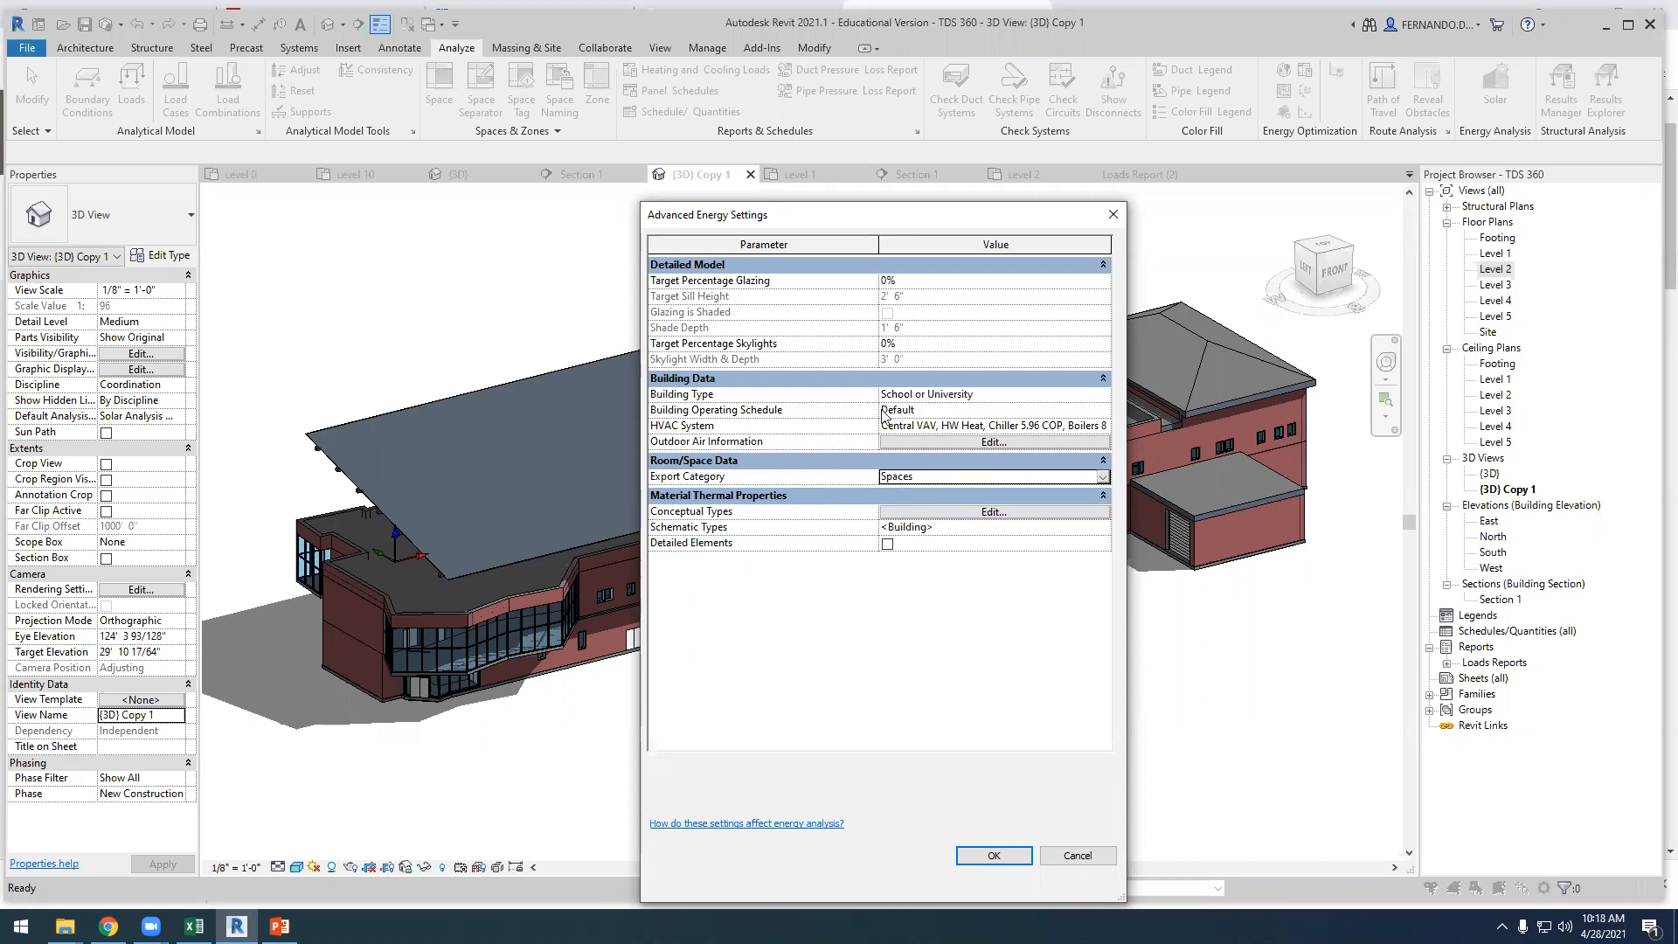
Set the Building Operating Schedule to 12/7 Facility
{"action": "left_click", "coordinate": [1093, 408]}
{"action": "left_click", "coordinate": [1102, 410]}
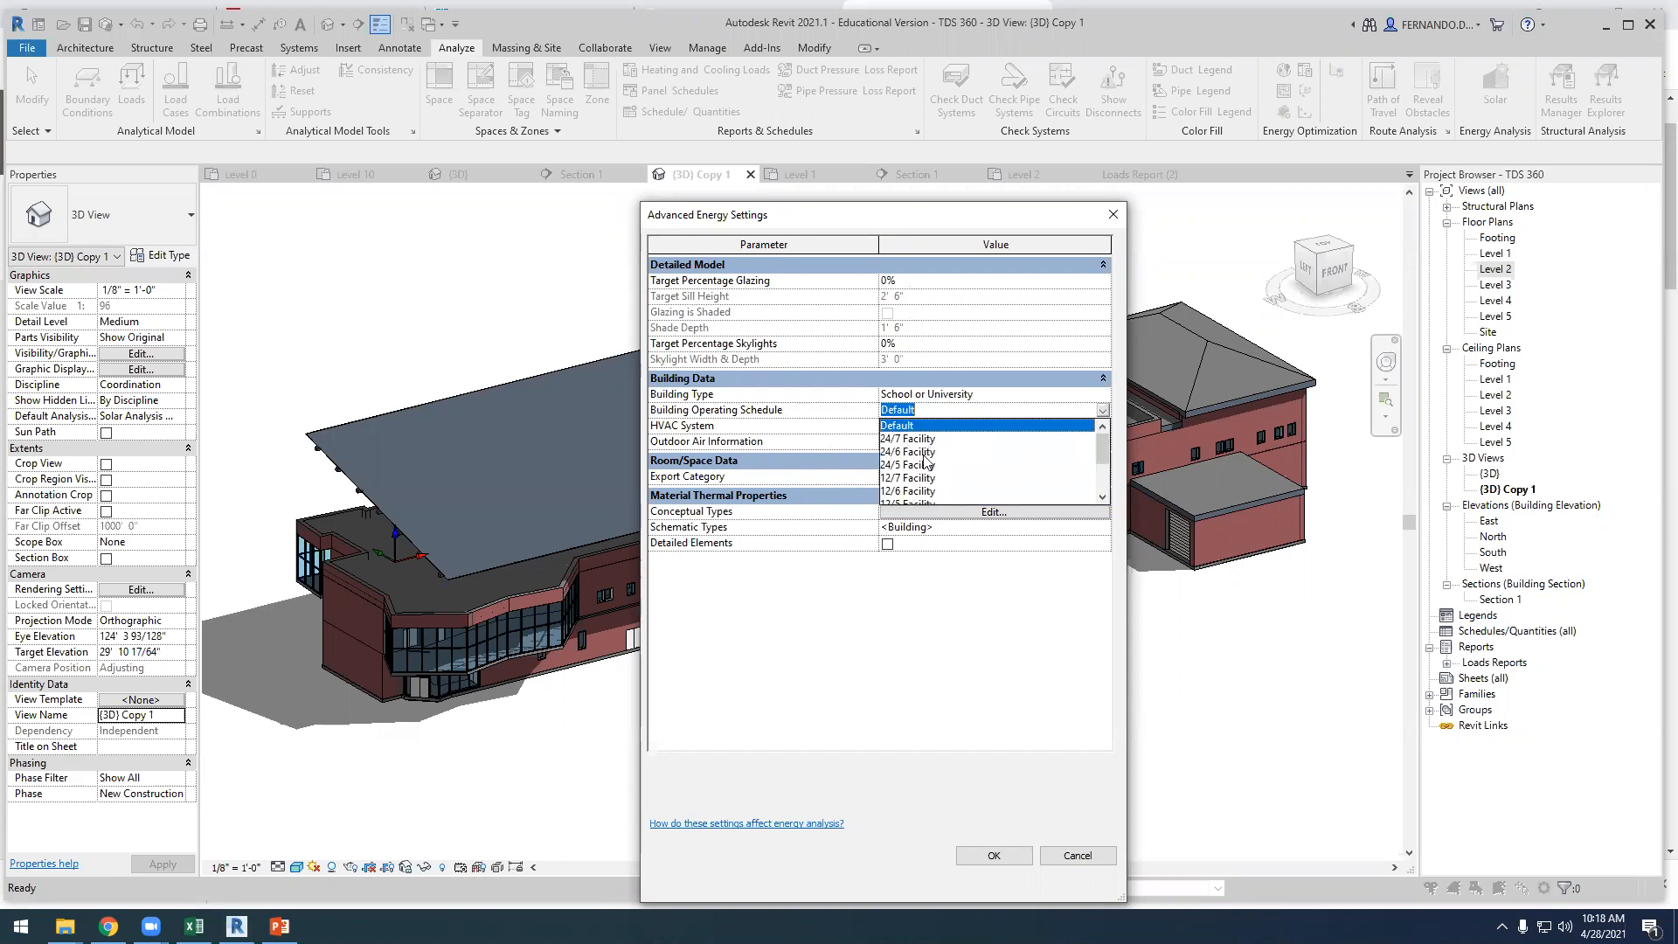
{"action": "scroll", "coordinate": [925, 465], "scroll_direction": "down", "scroll_amount": 2}
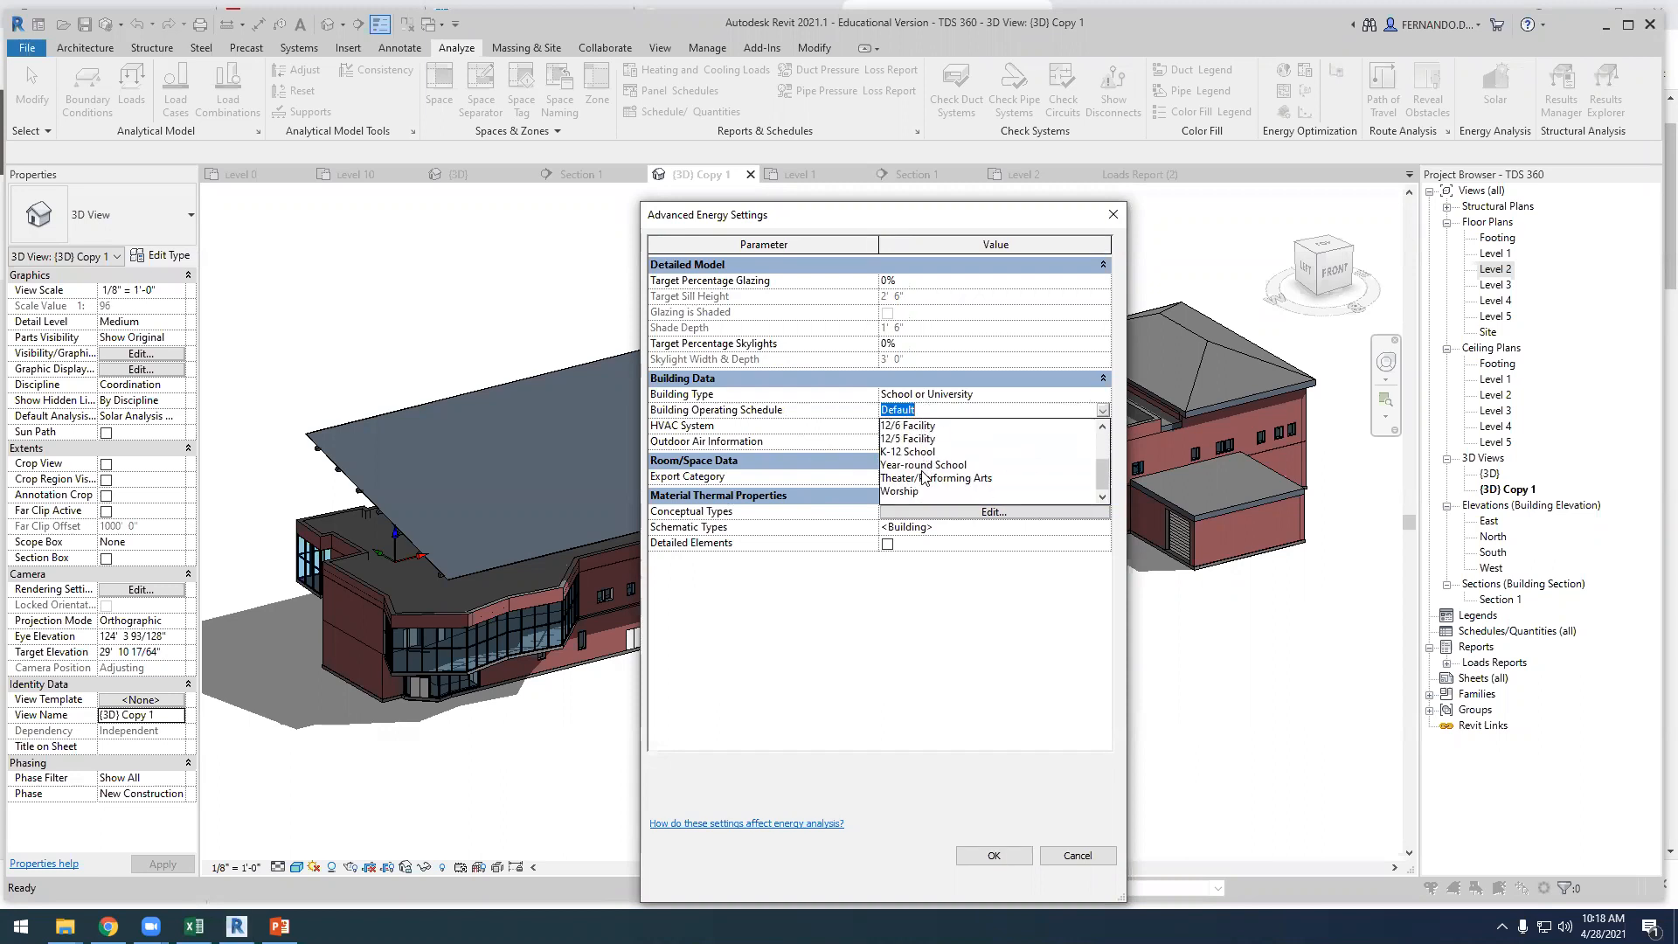
{"action": "scroll", "coordinate": [923, 476], "scroll_direction": "up", "scroll_amount": 2}
{"action": "left_click", "coordinate": [906, 465]}
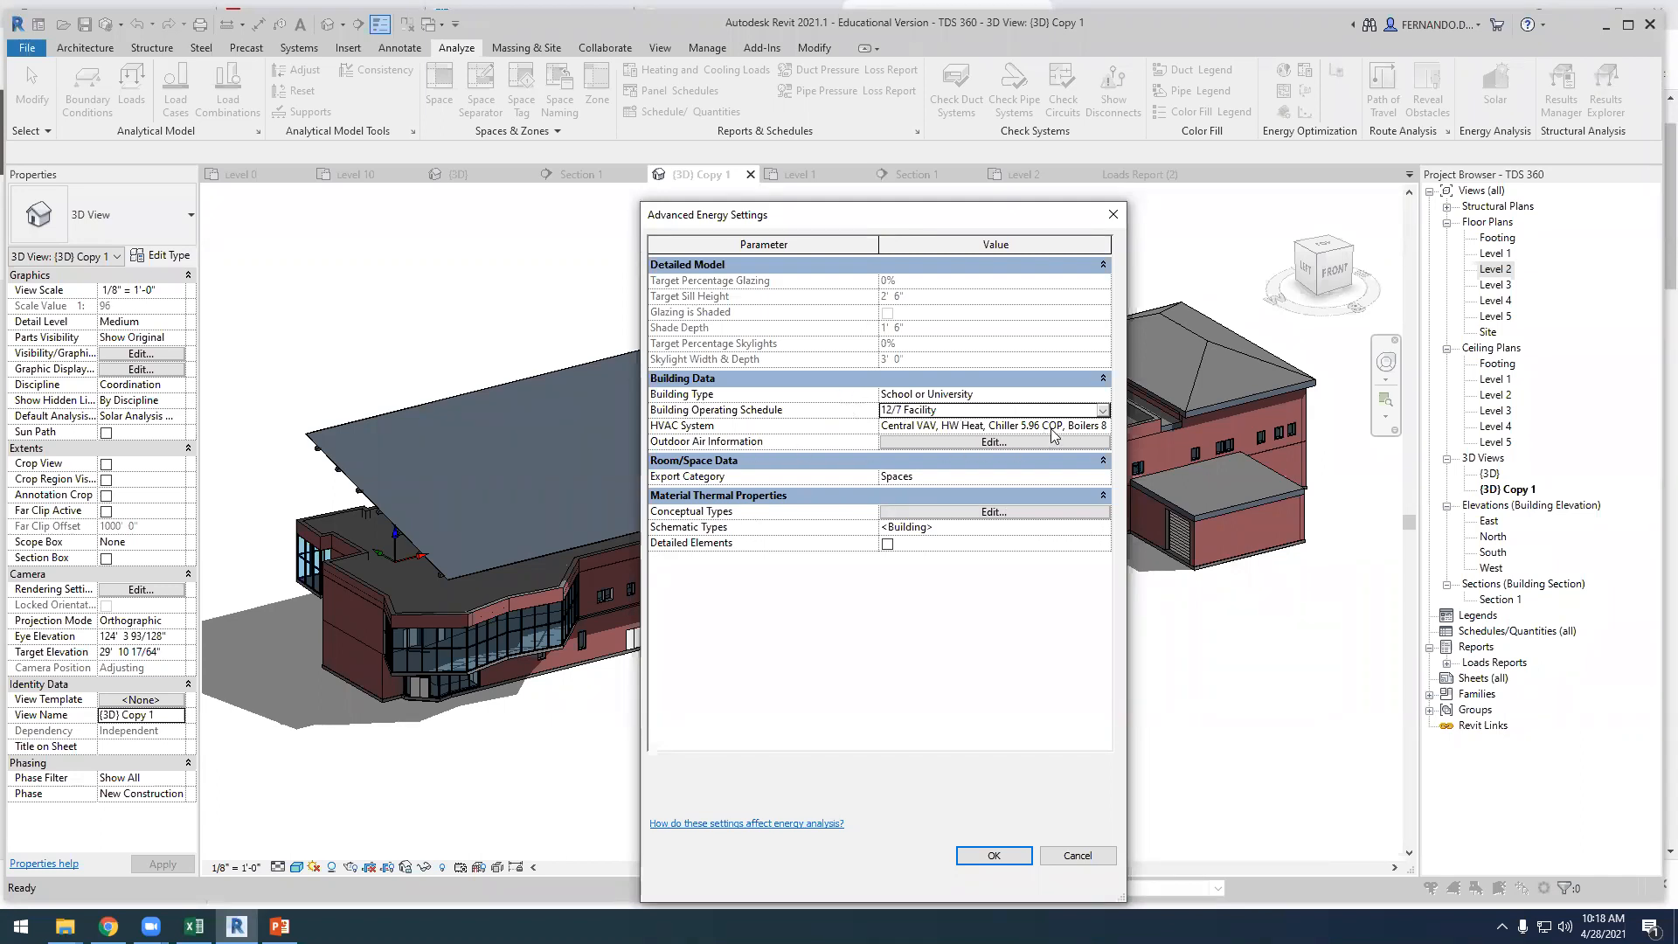
Set the HVAC System to 12 SEER/7.7 HSPF Split Packaged Heat Pump and apply the energy settings
{"action": "left_click", "coordinate": [1102, 426]}
{"action": "left_click", "coordinate": [1103, 426]}
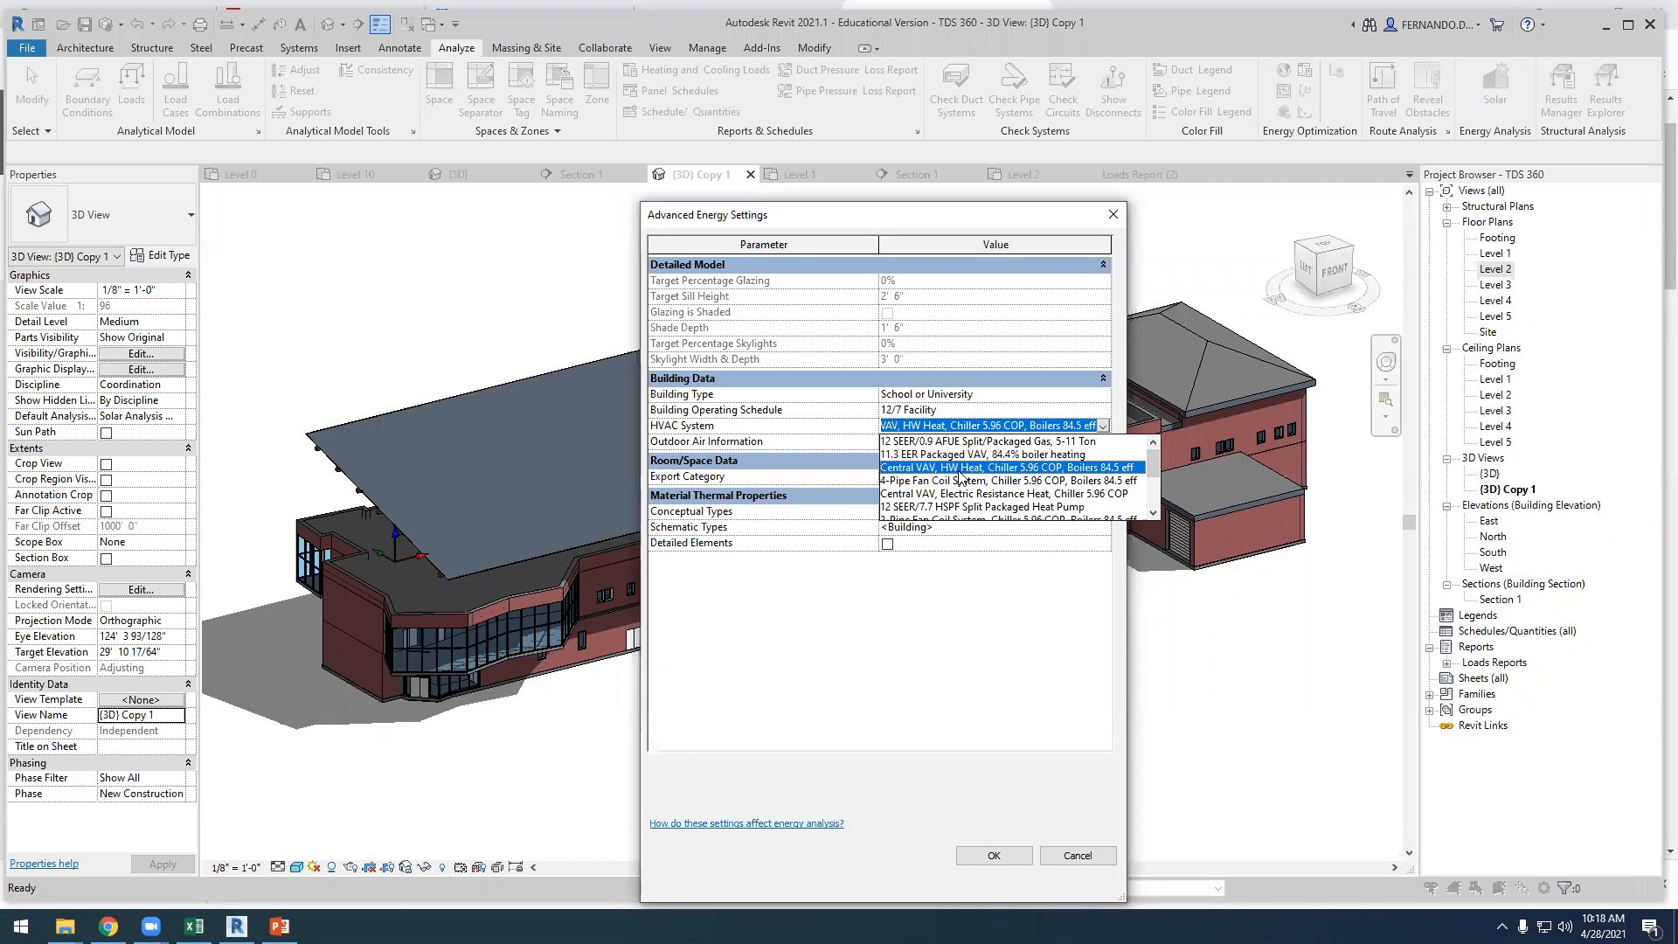
{"action": "scroll", "coordinate": [962, 481], "scroll_direction": "down", "scroll_amount": 2}
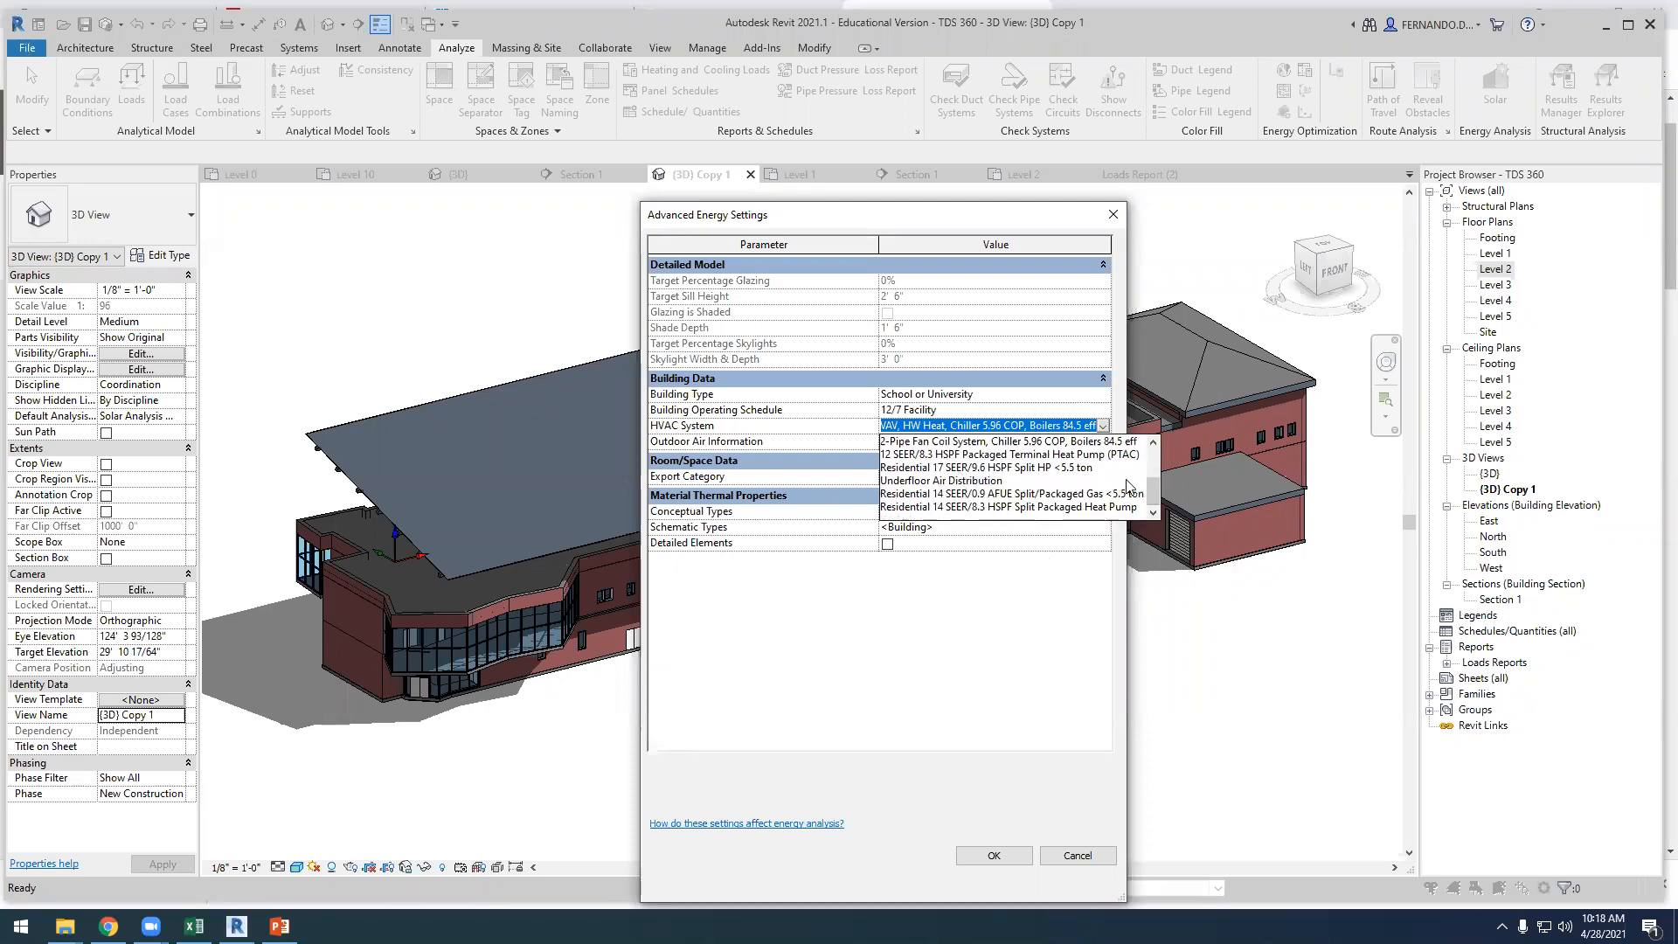
{"action": "left_click_drag", "start_coordinate": [1149, 486], "coordinate": [1149, 488]}
{"action": "left_click_drag", "start_coordinate": [1151, 494], "coordinate": [1151, 483]}
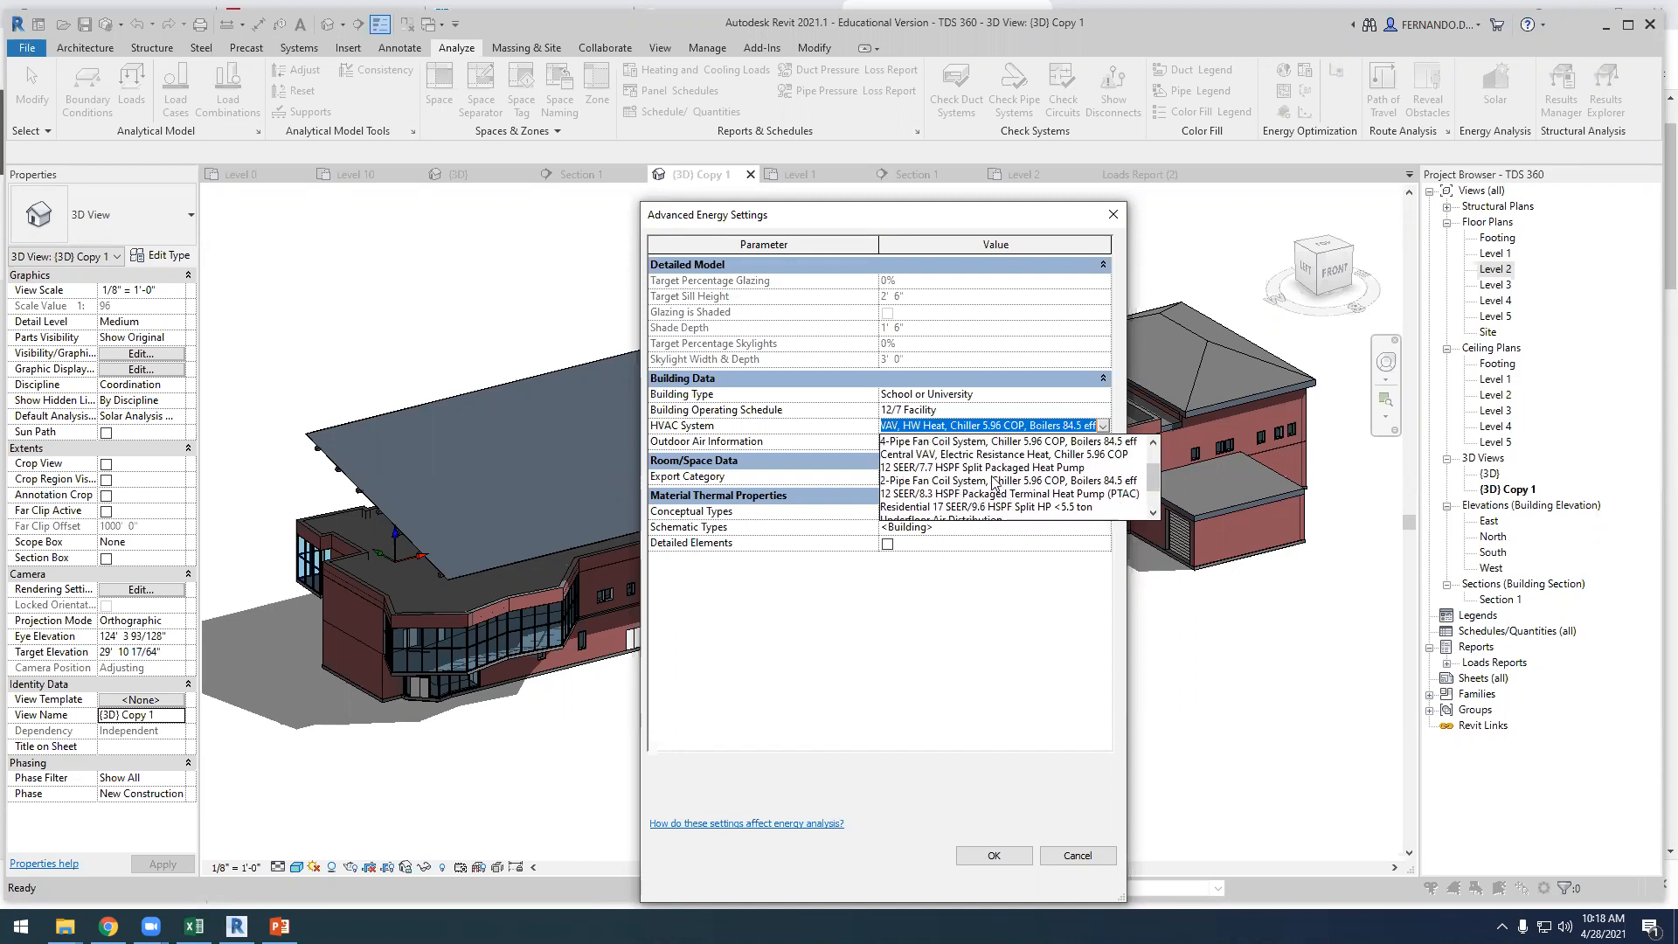
{"action": "left_click", "coordinate": [976, 470]}
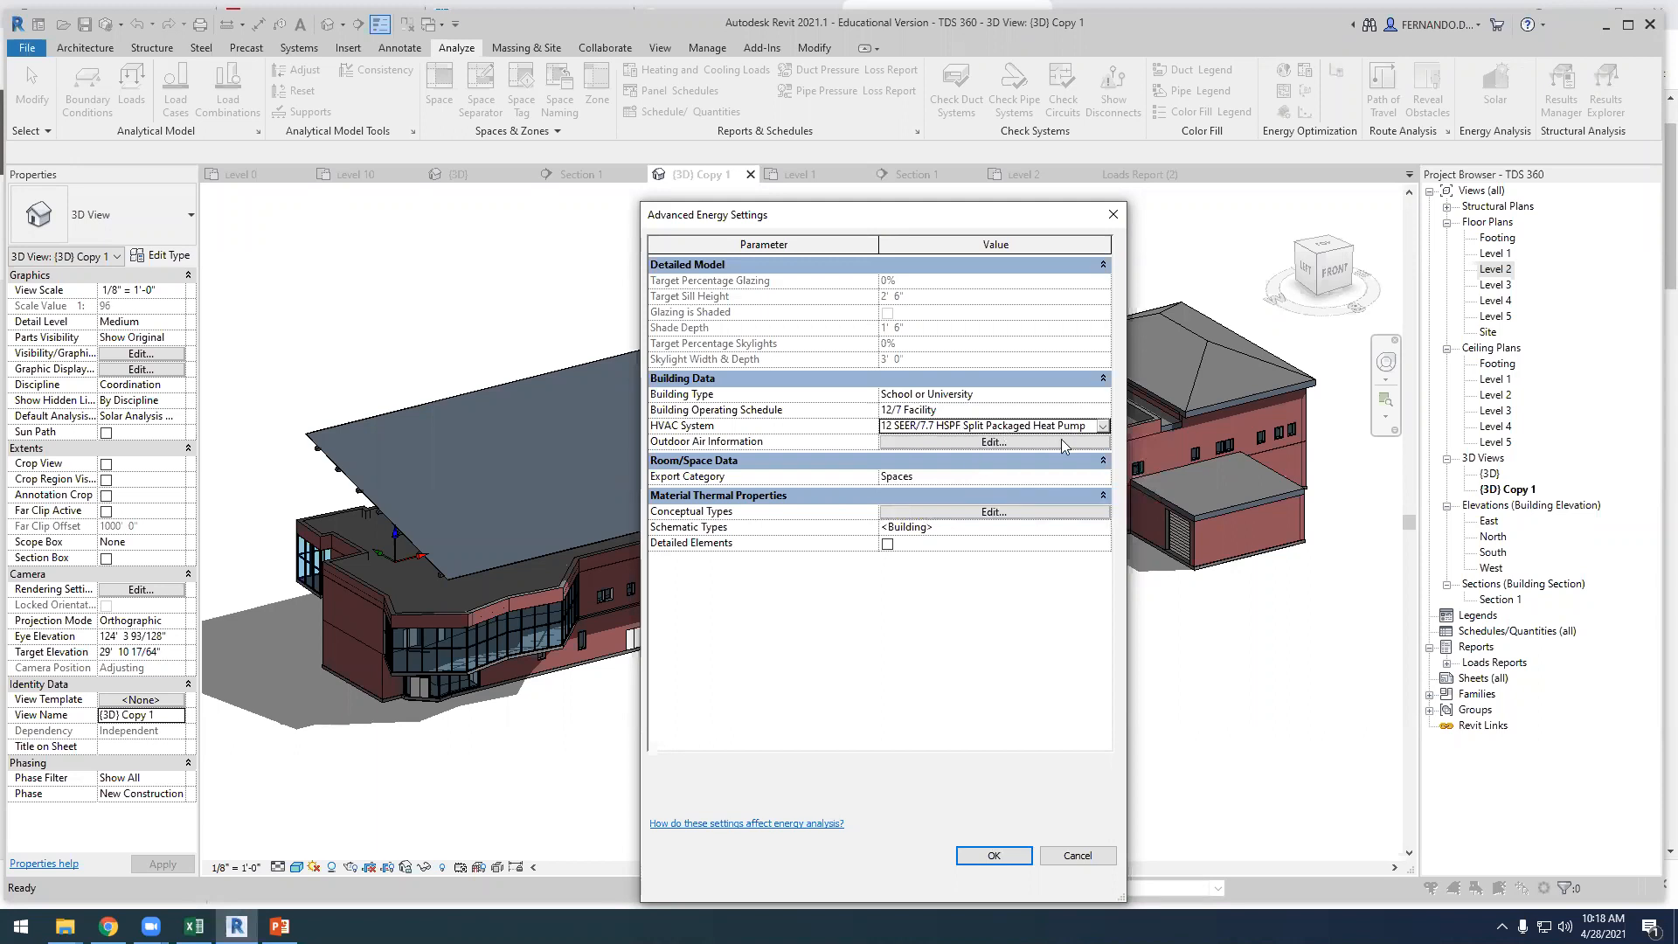
{"action": "left_click", "coordinate": [995, 856]}
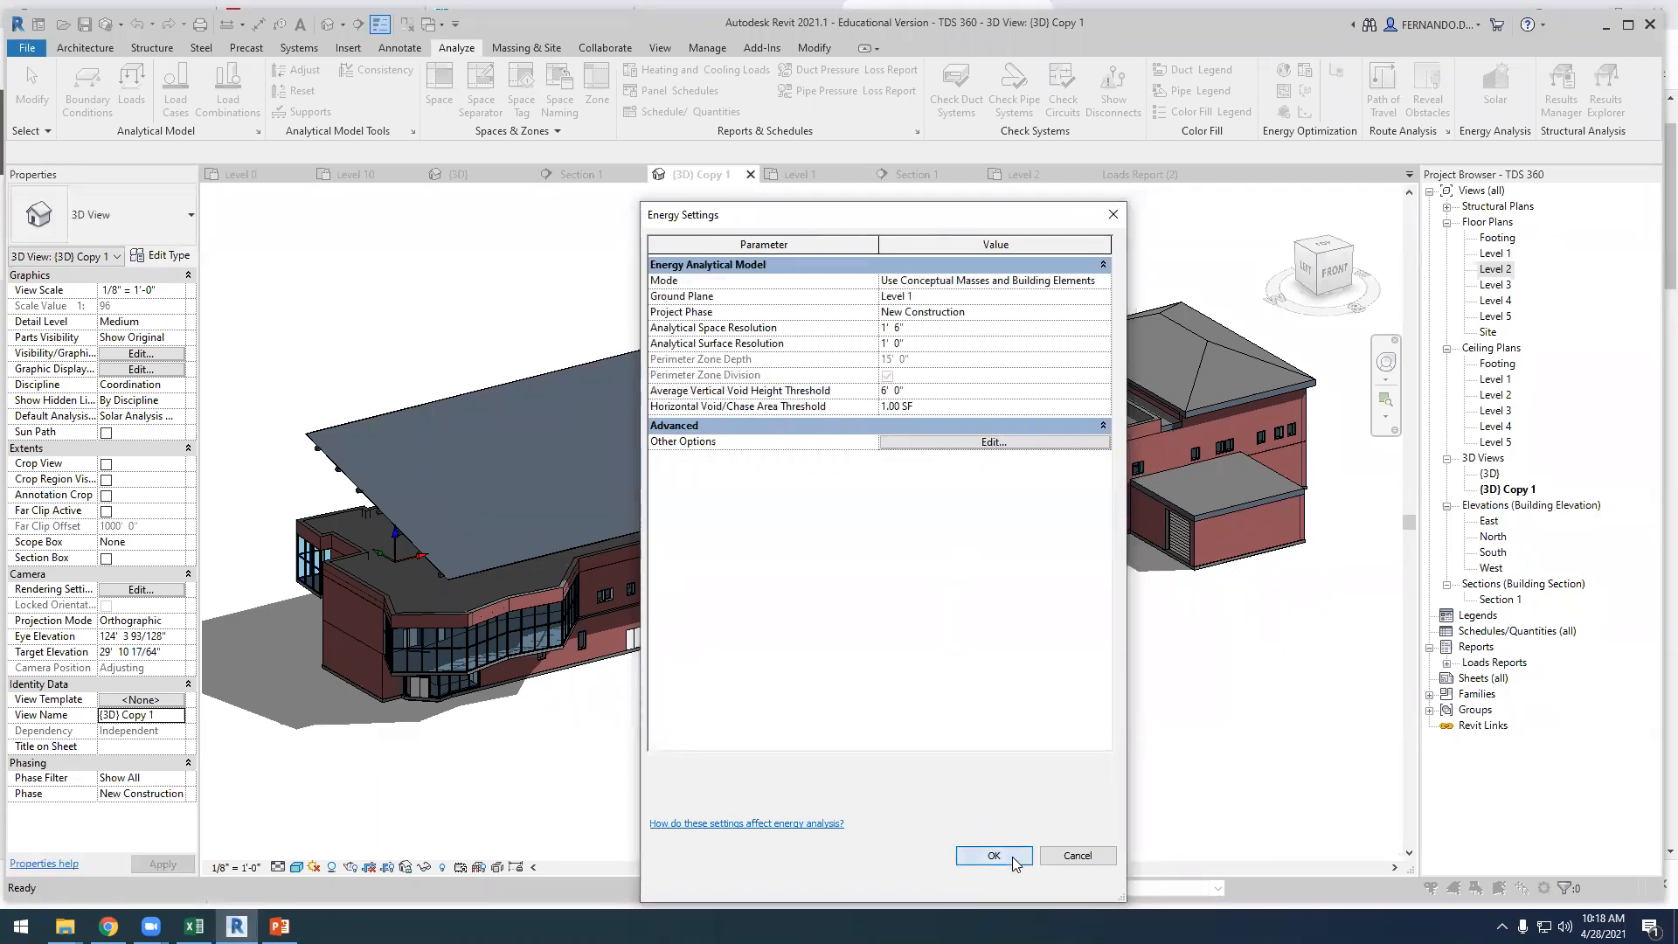
{"action": "left_click", "coordinate": [995, 856]}
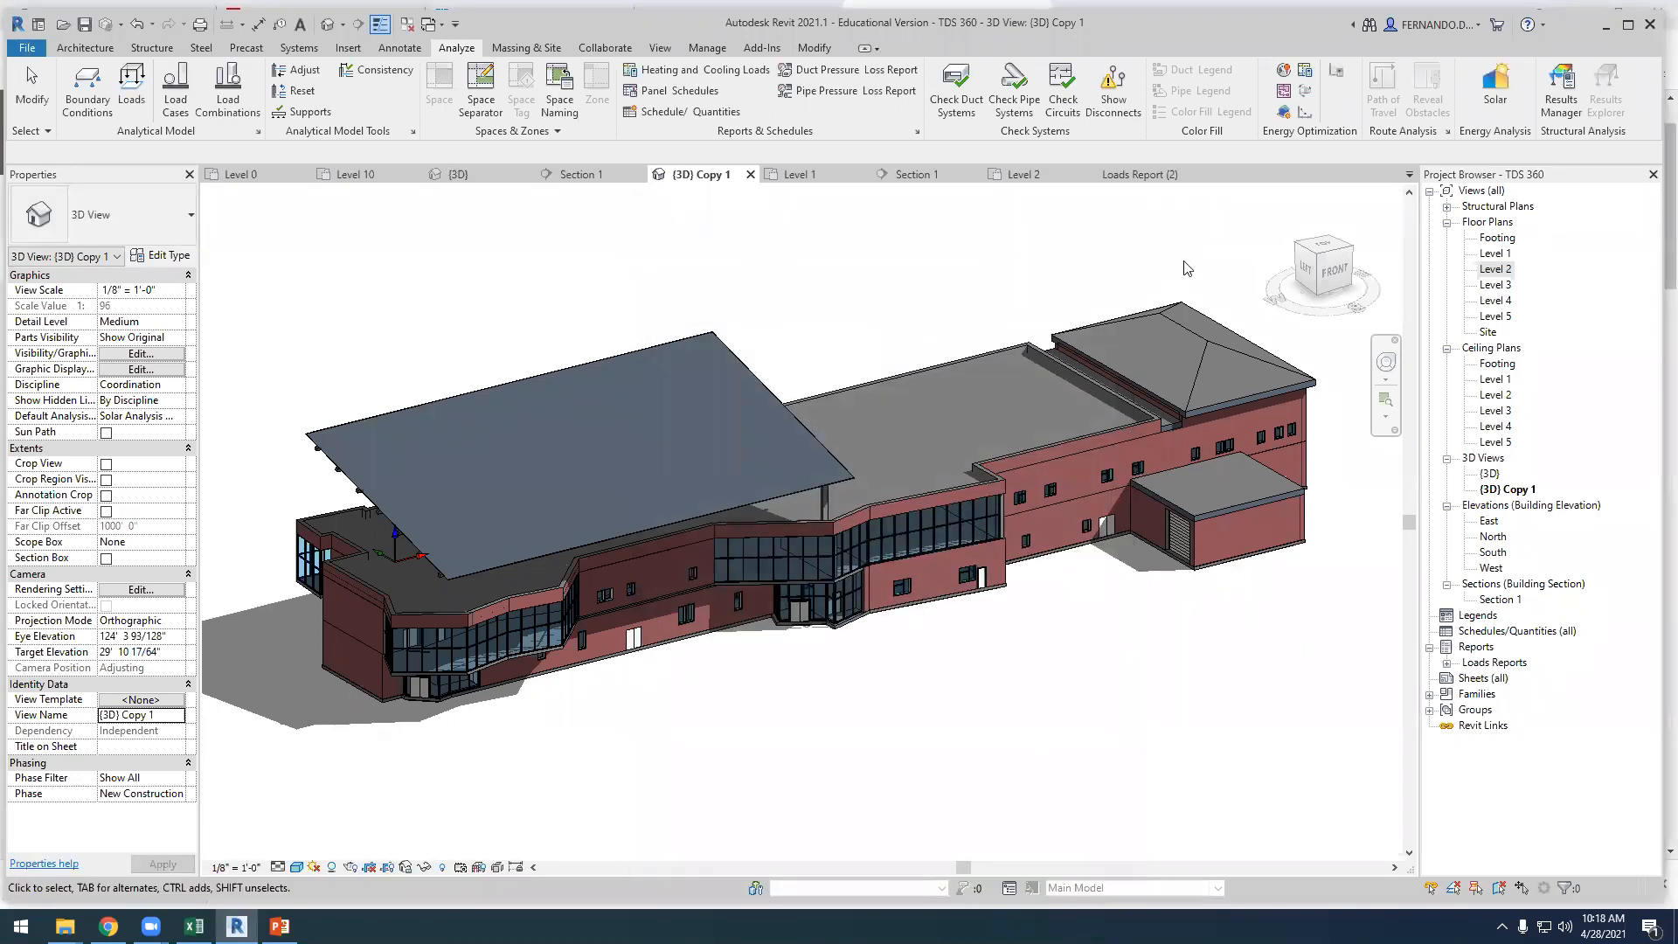
Create the energy analytical model of the building and inspect its analytical spaces in 3D
{"action": "left_click", "coordinate": [1283, 112]}
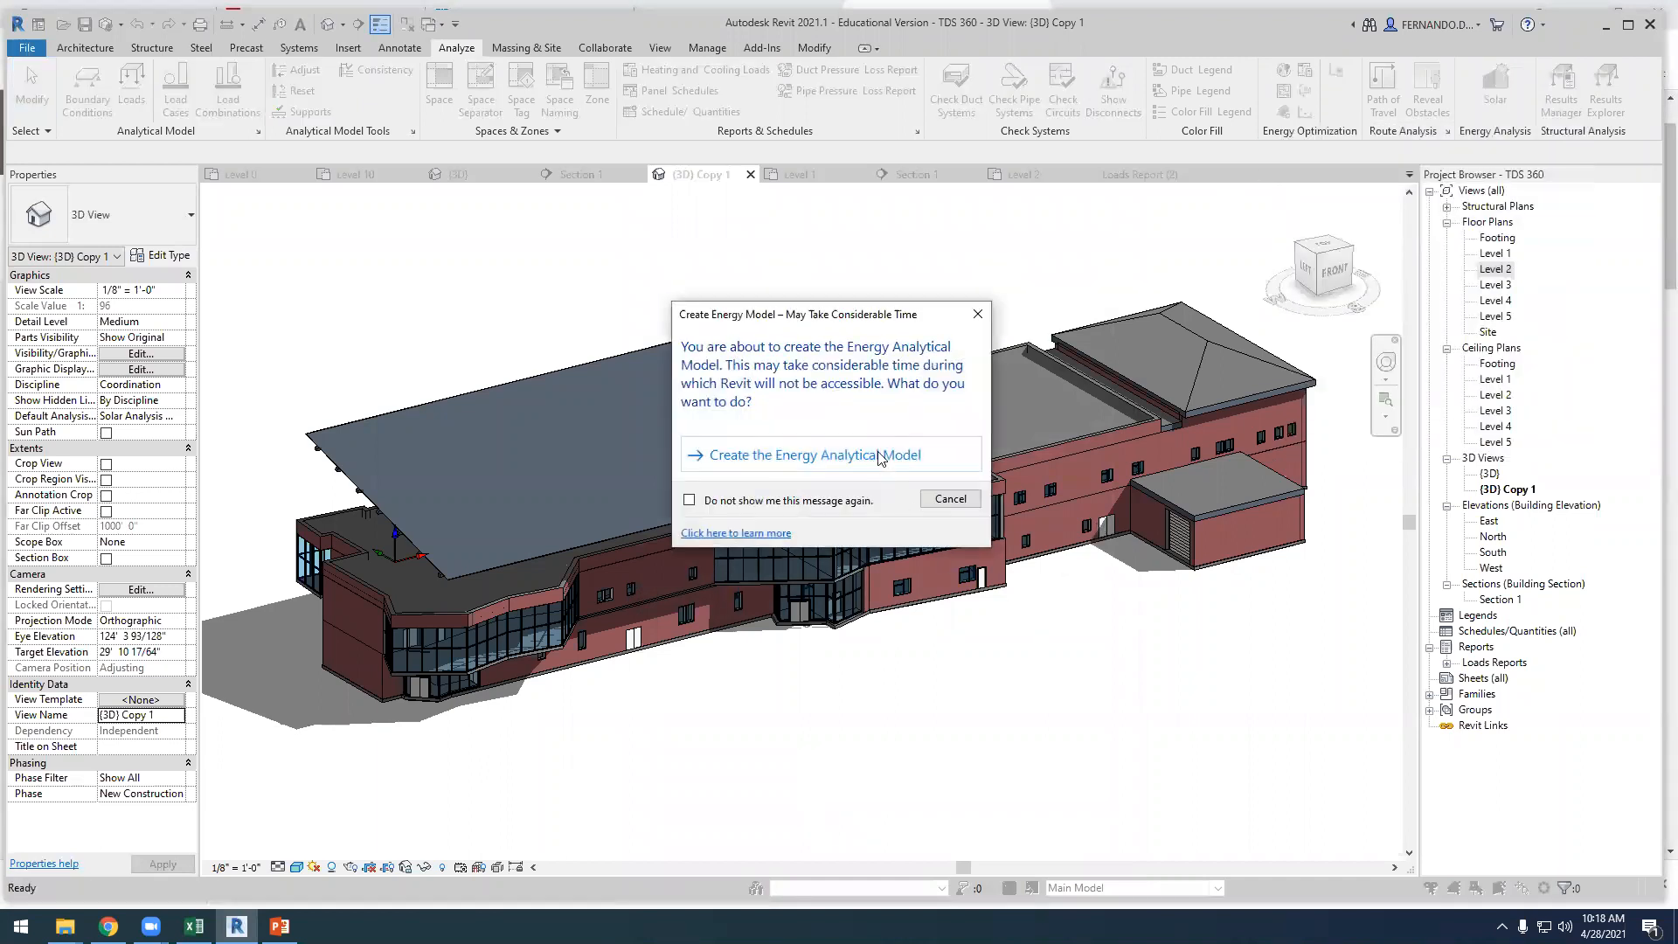
{"action": "left_click", "coordinate": [881, 456]}
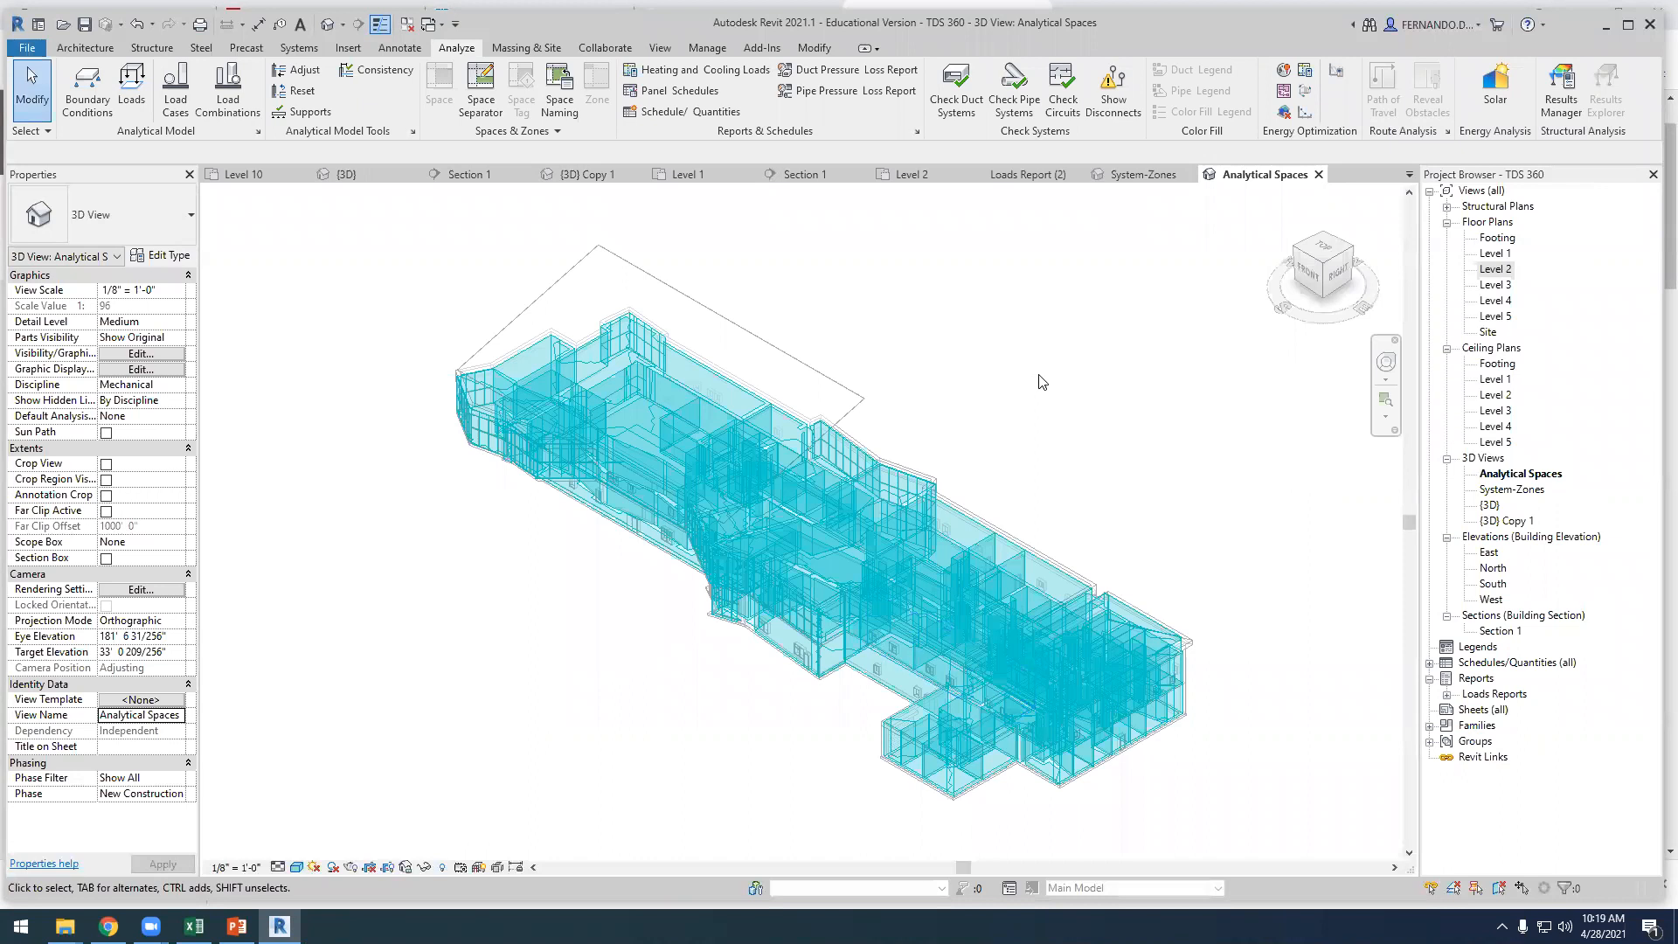
{"action": "middle_click_drag", "start_coordinate": [645, 674], "coordinate": [651, 472], "text": "shift"}
{"action": "scroll", "coordinate": [651, 472], "scroll_direction": "up", "scroll_amount": 3}
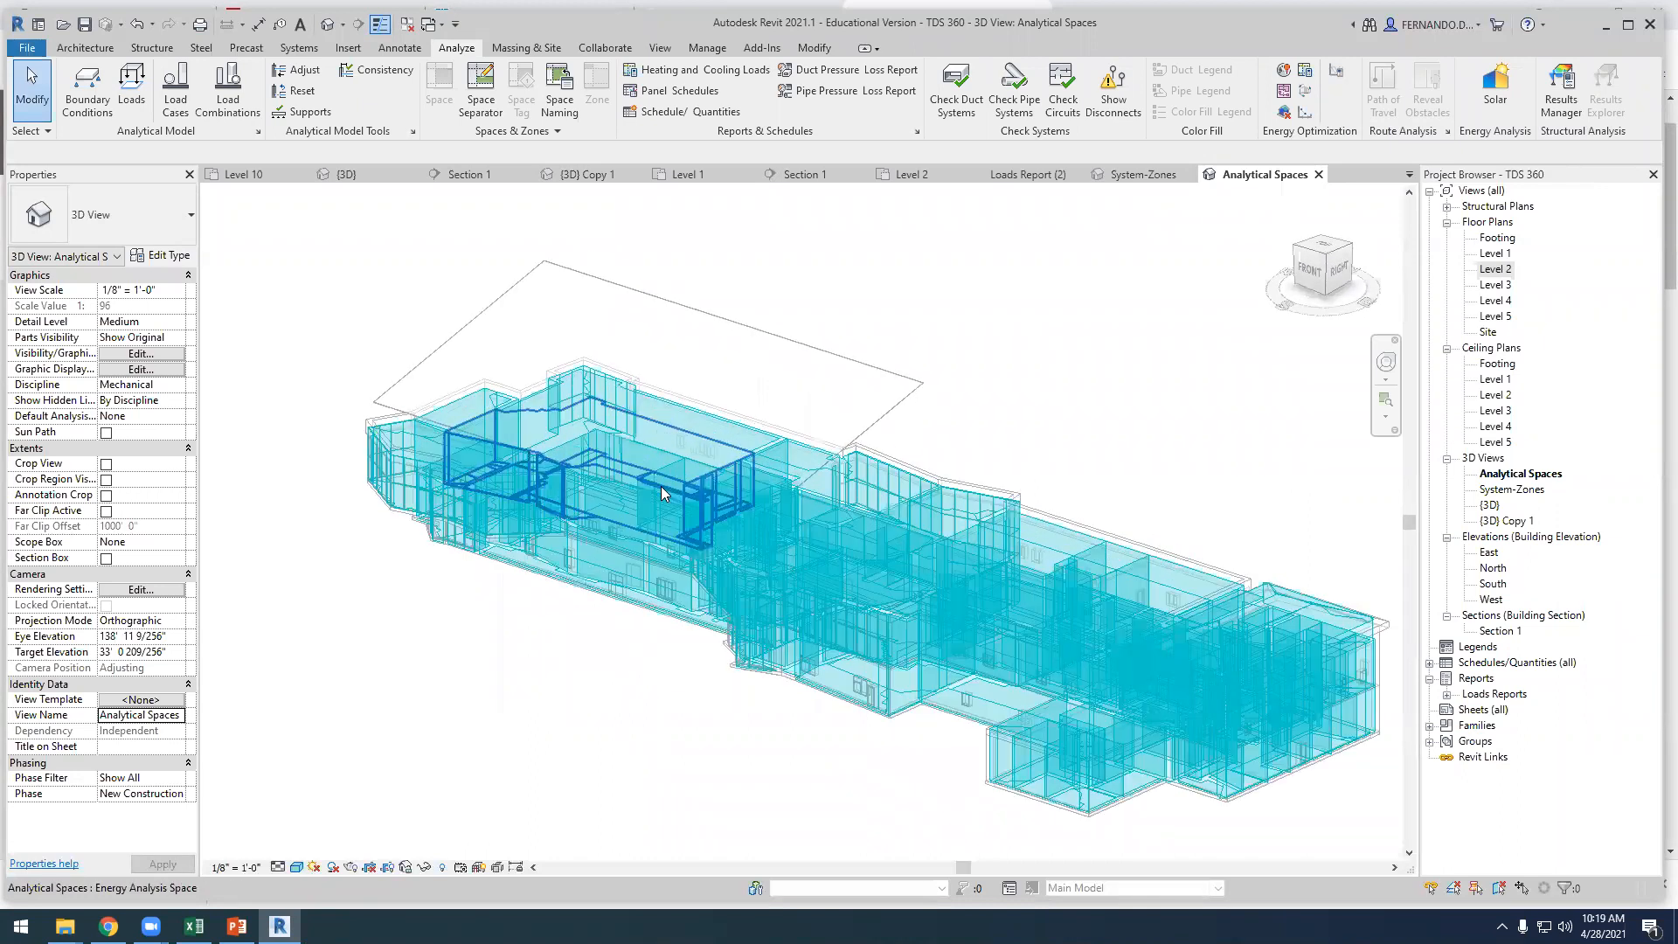
{"action": "scroll", "coordinate": [710, 505], "scroll_direction": "down", "scroll_amount": 3}
{"action": "middle_click_drag", "start_coordinate": [710, 505], "coordinate": [687, 603], "text": "shift"}
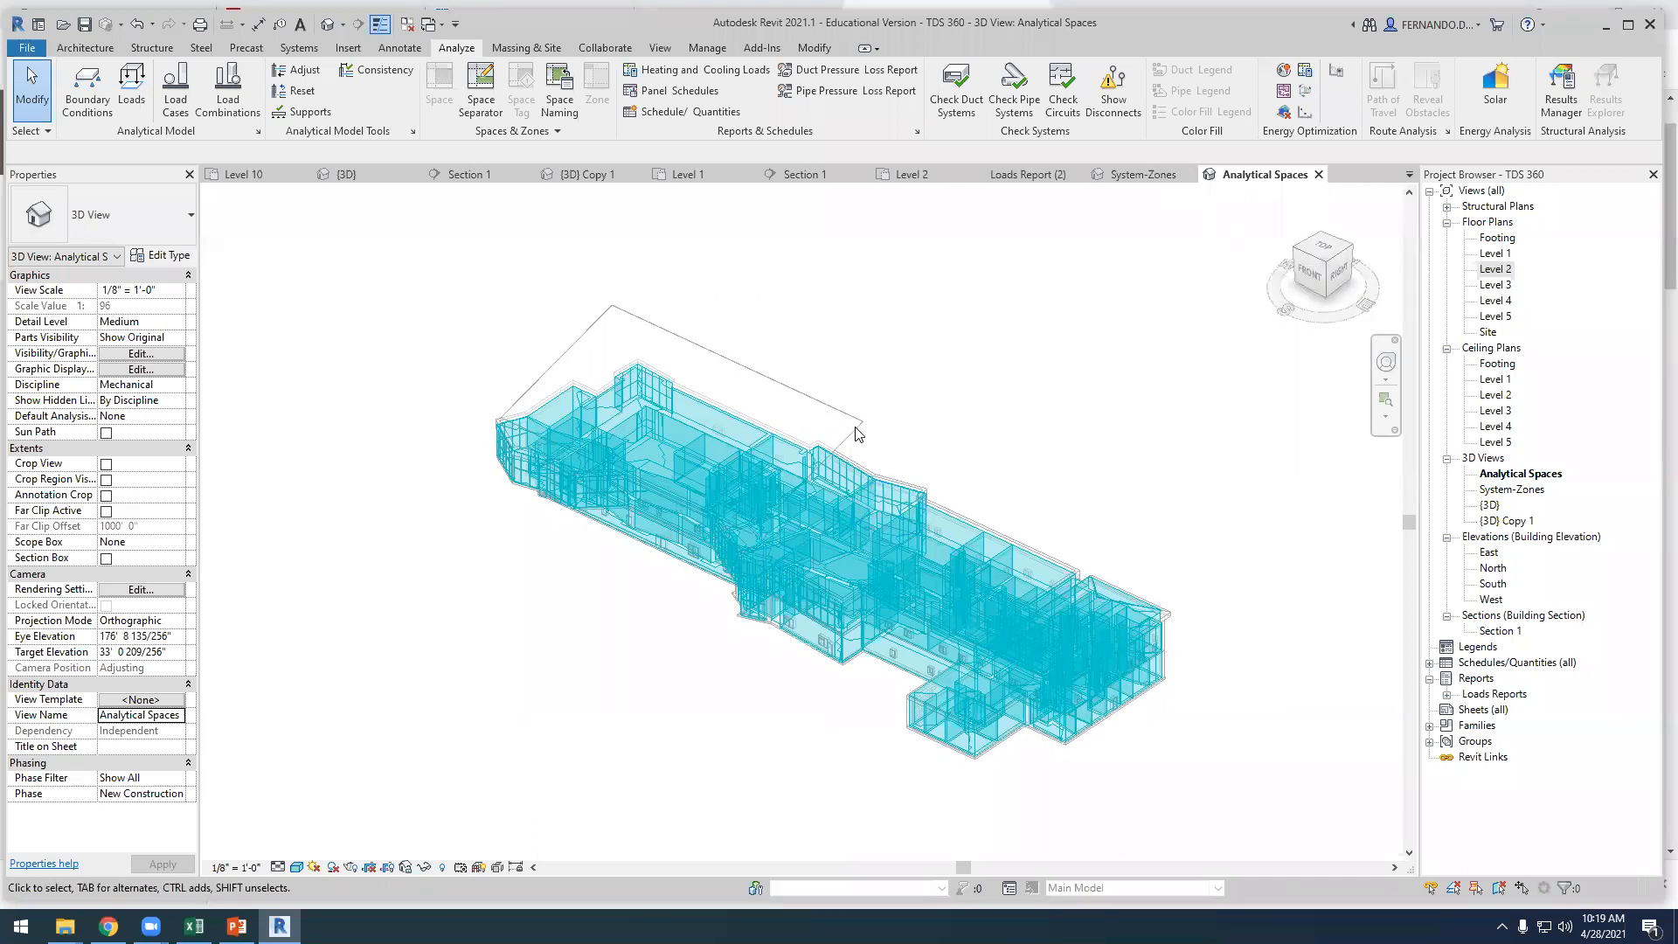
Run a systems analysis with the HVAC Systems Loads and Sizing workflow
{"action": "left_click", "coordinate": [1311, 72]}
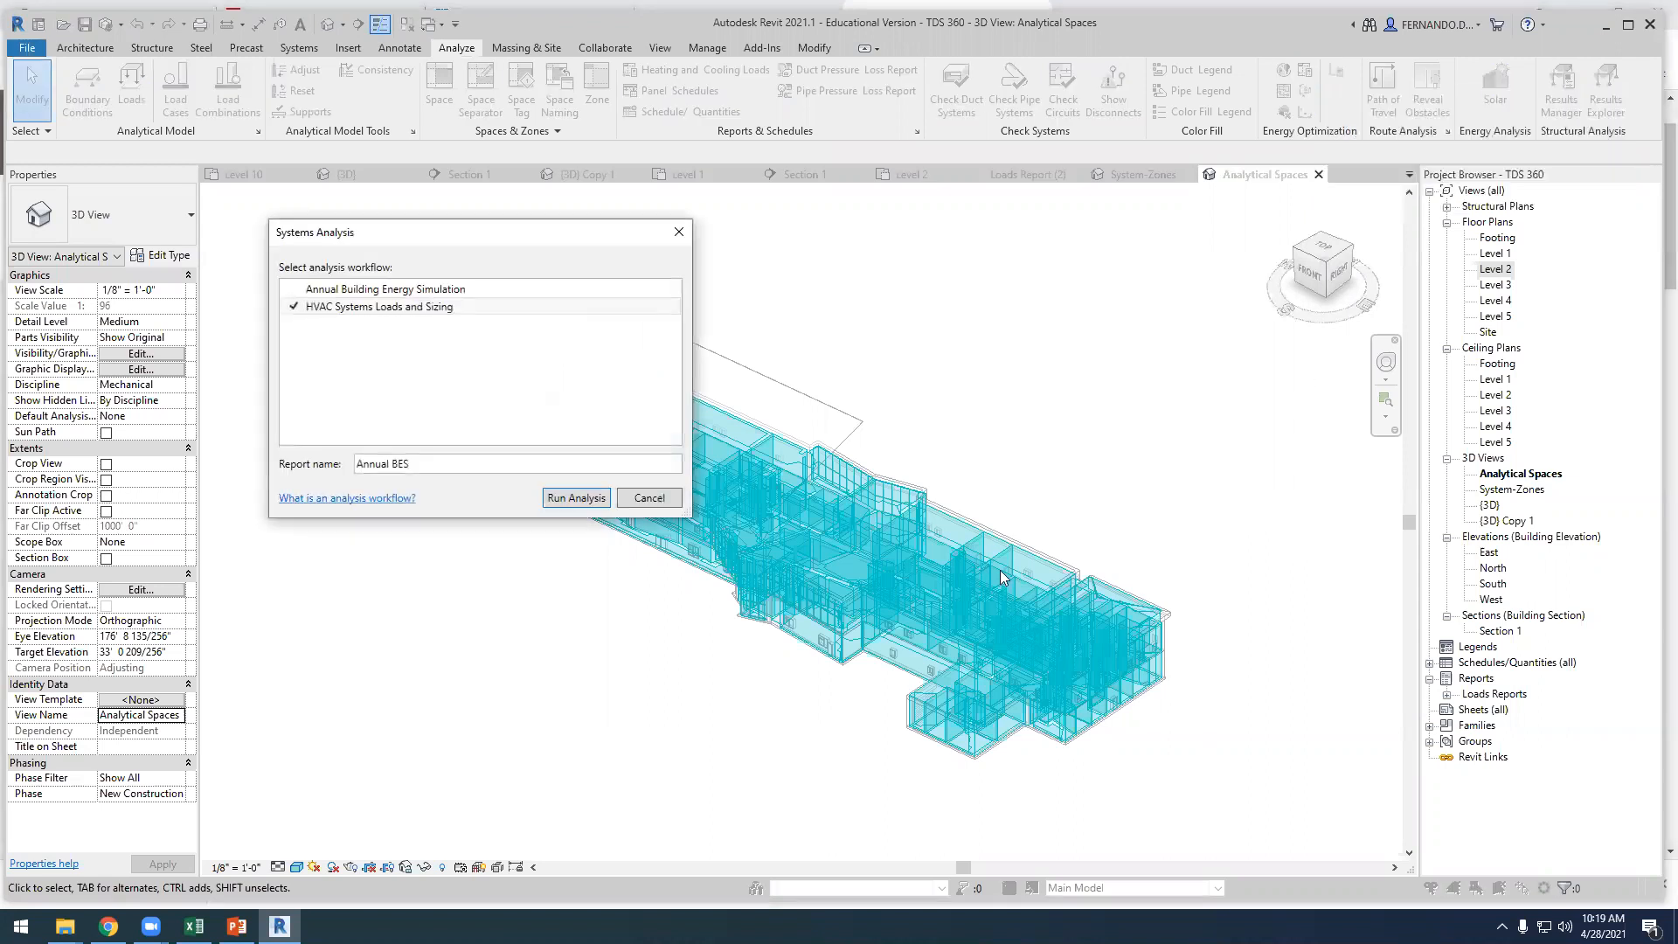
{"action": "left_click", "coordinate": [359, 290]}
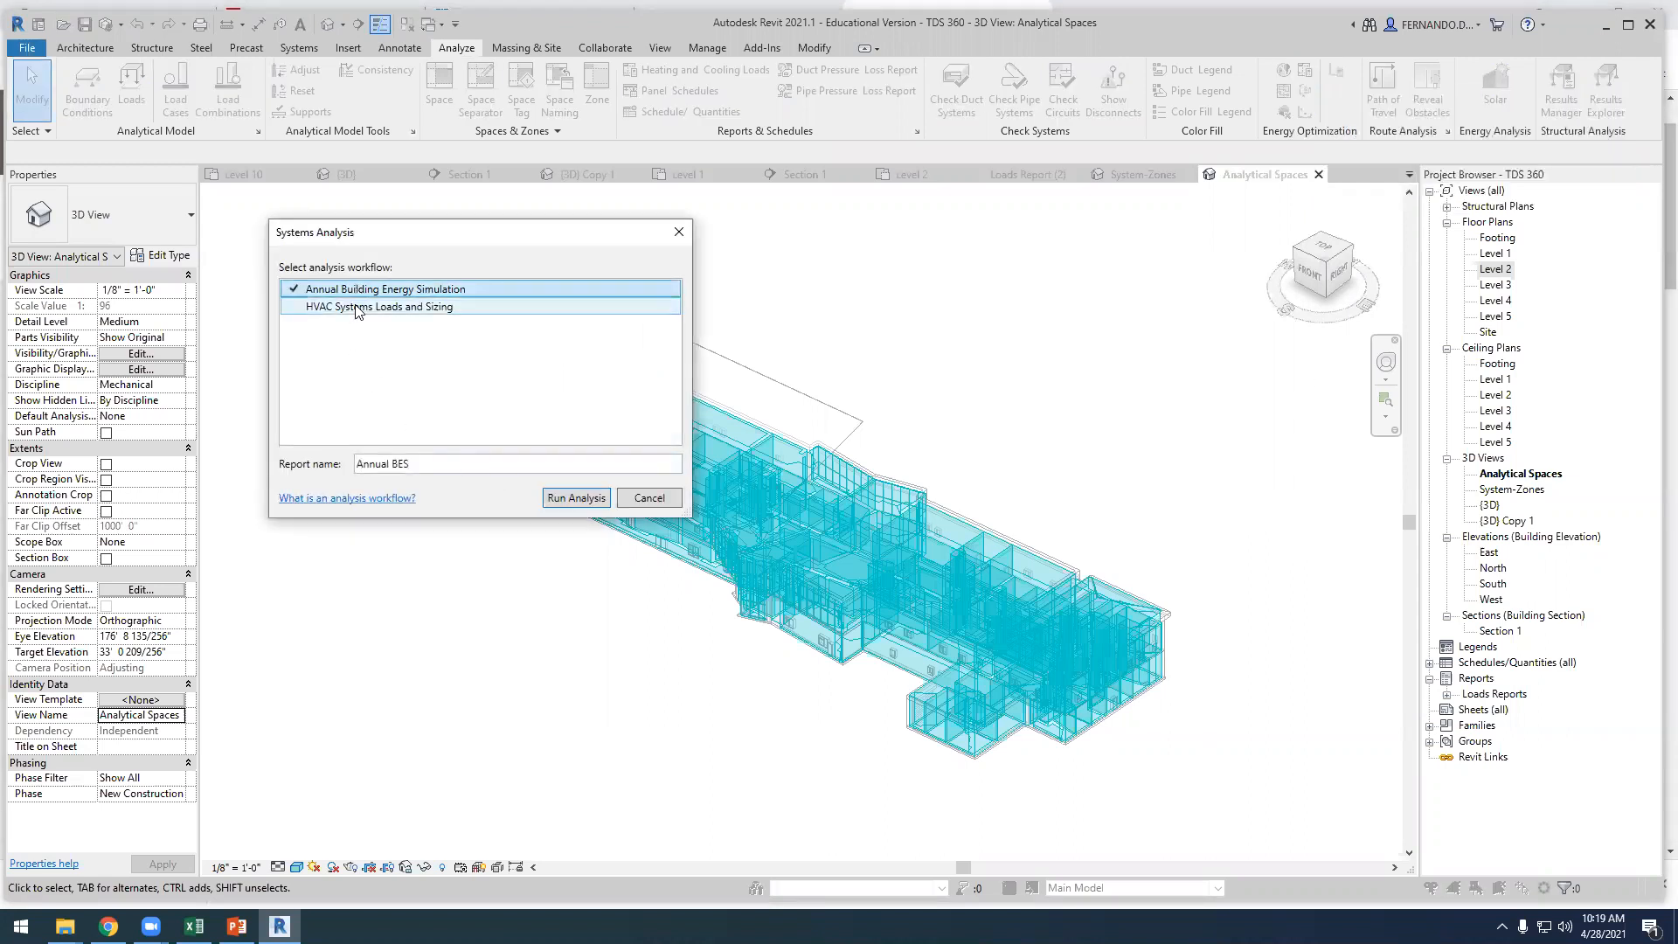
{"action": "left_click", "coordinate": [357, 308]}
{"action": "left_click", "coordinate": [580, 501]}
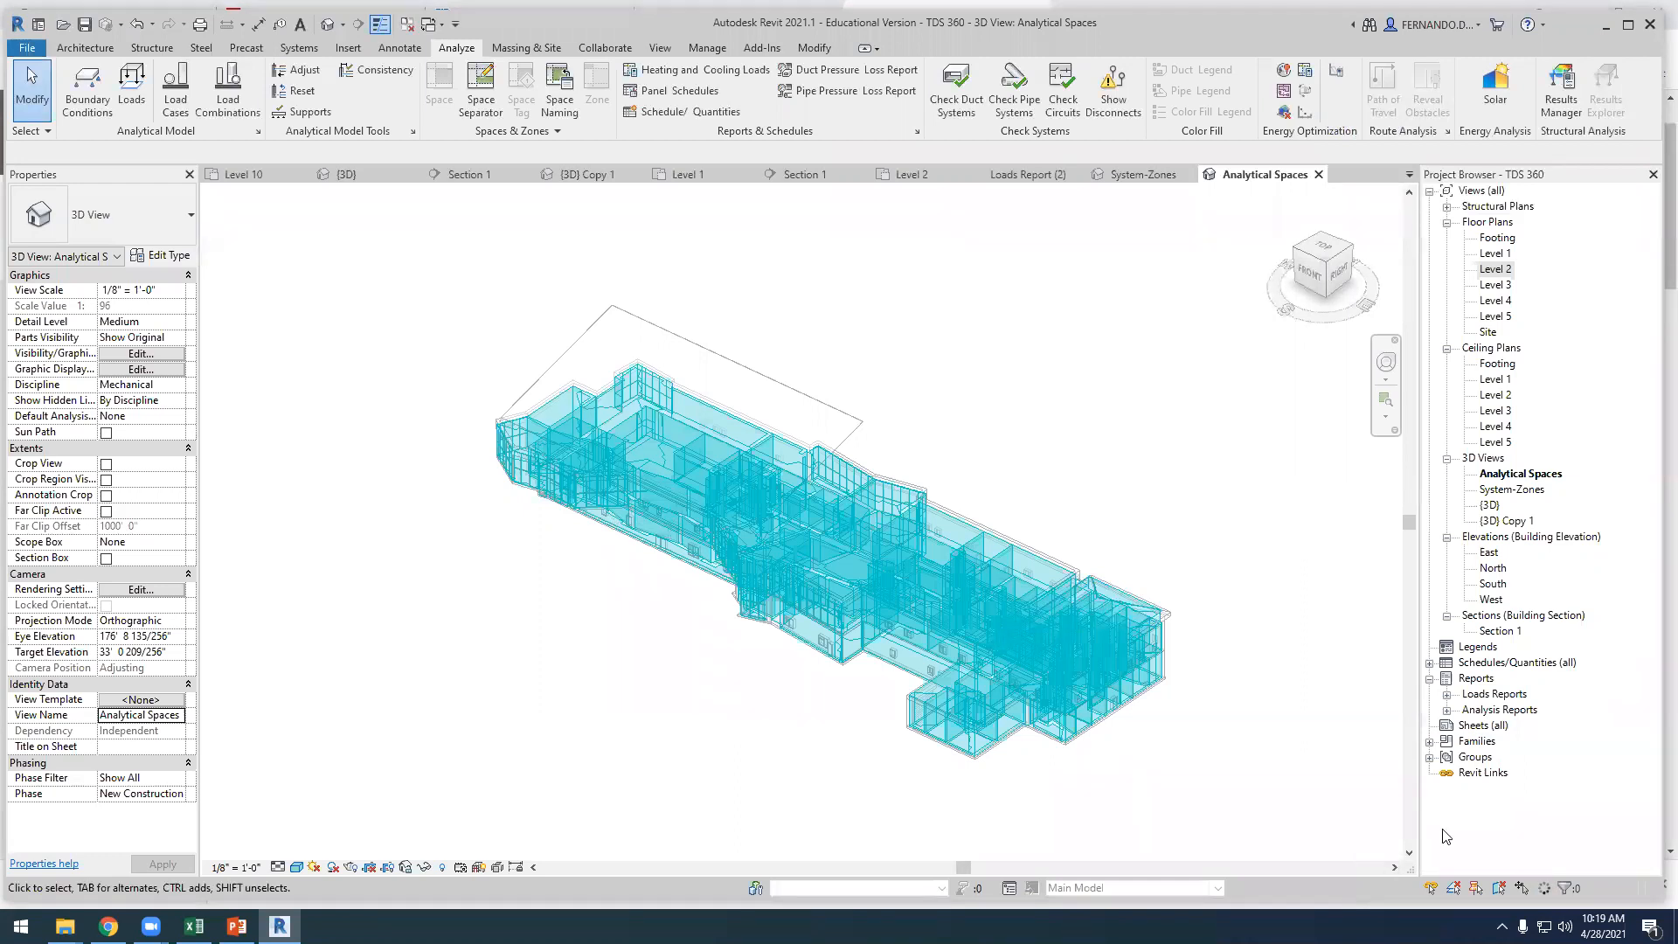
Open the Annual BES analysis report and check its calculation status
{"action": "left_click", "coordinate": [1446, 710]}
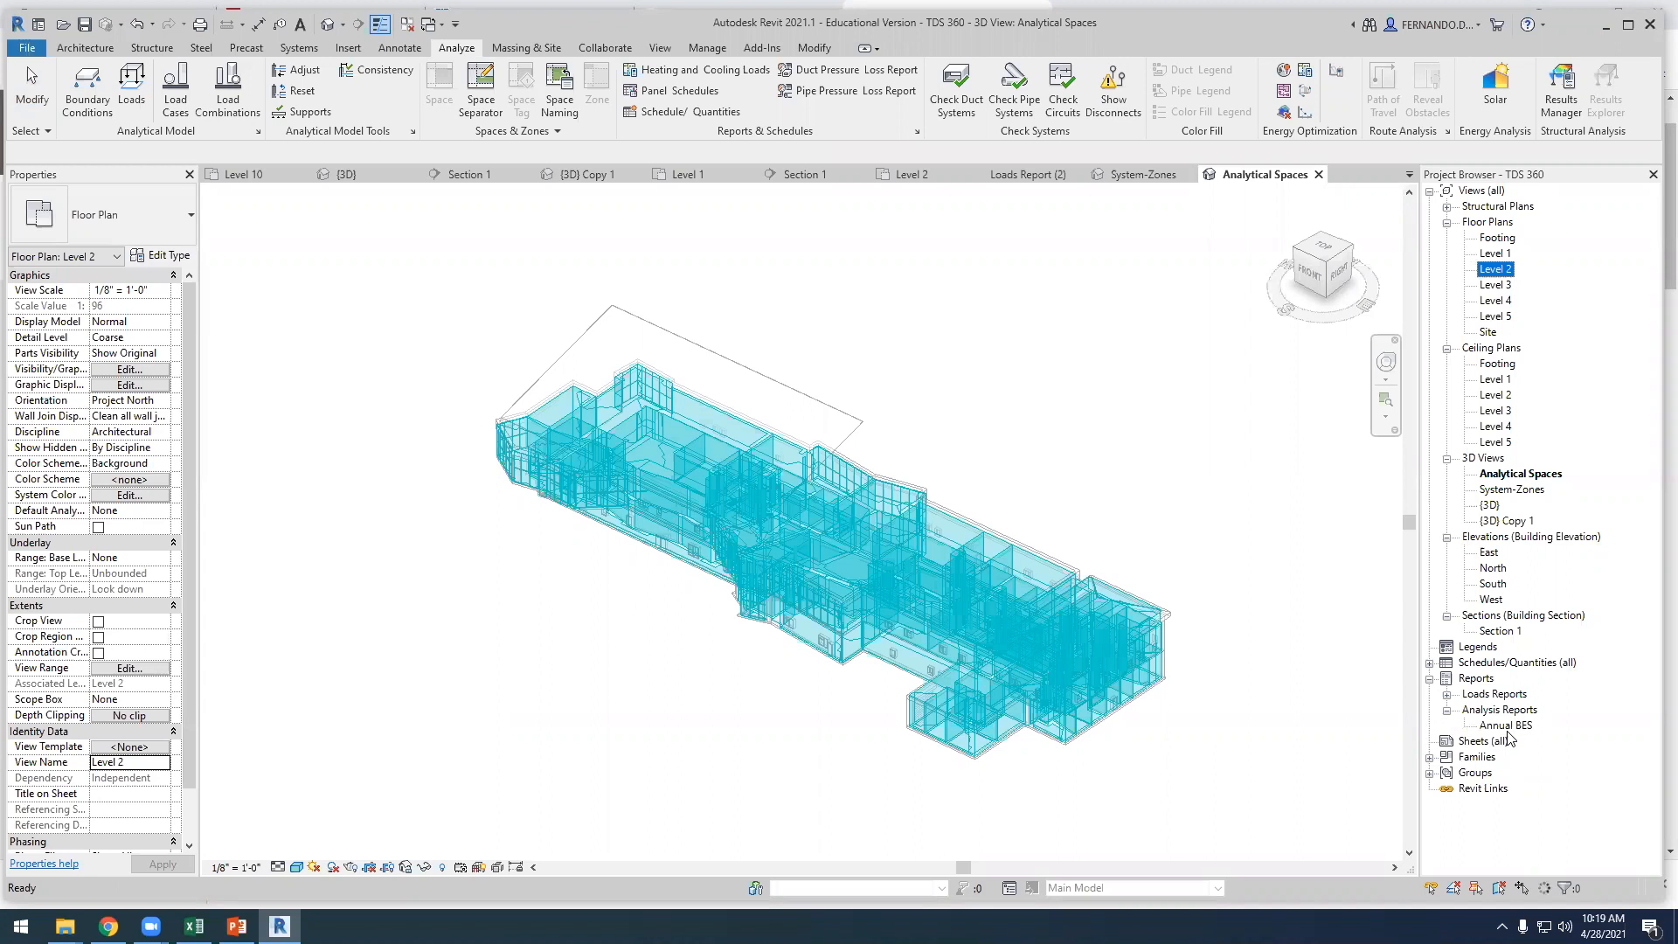
{"action": "double_click", "coordinate": [1510, 726]}
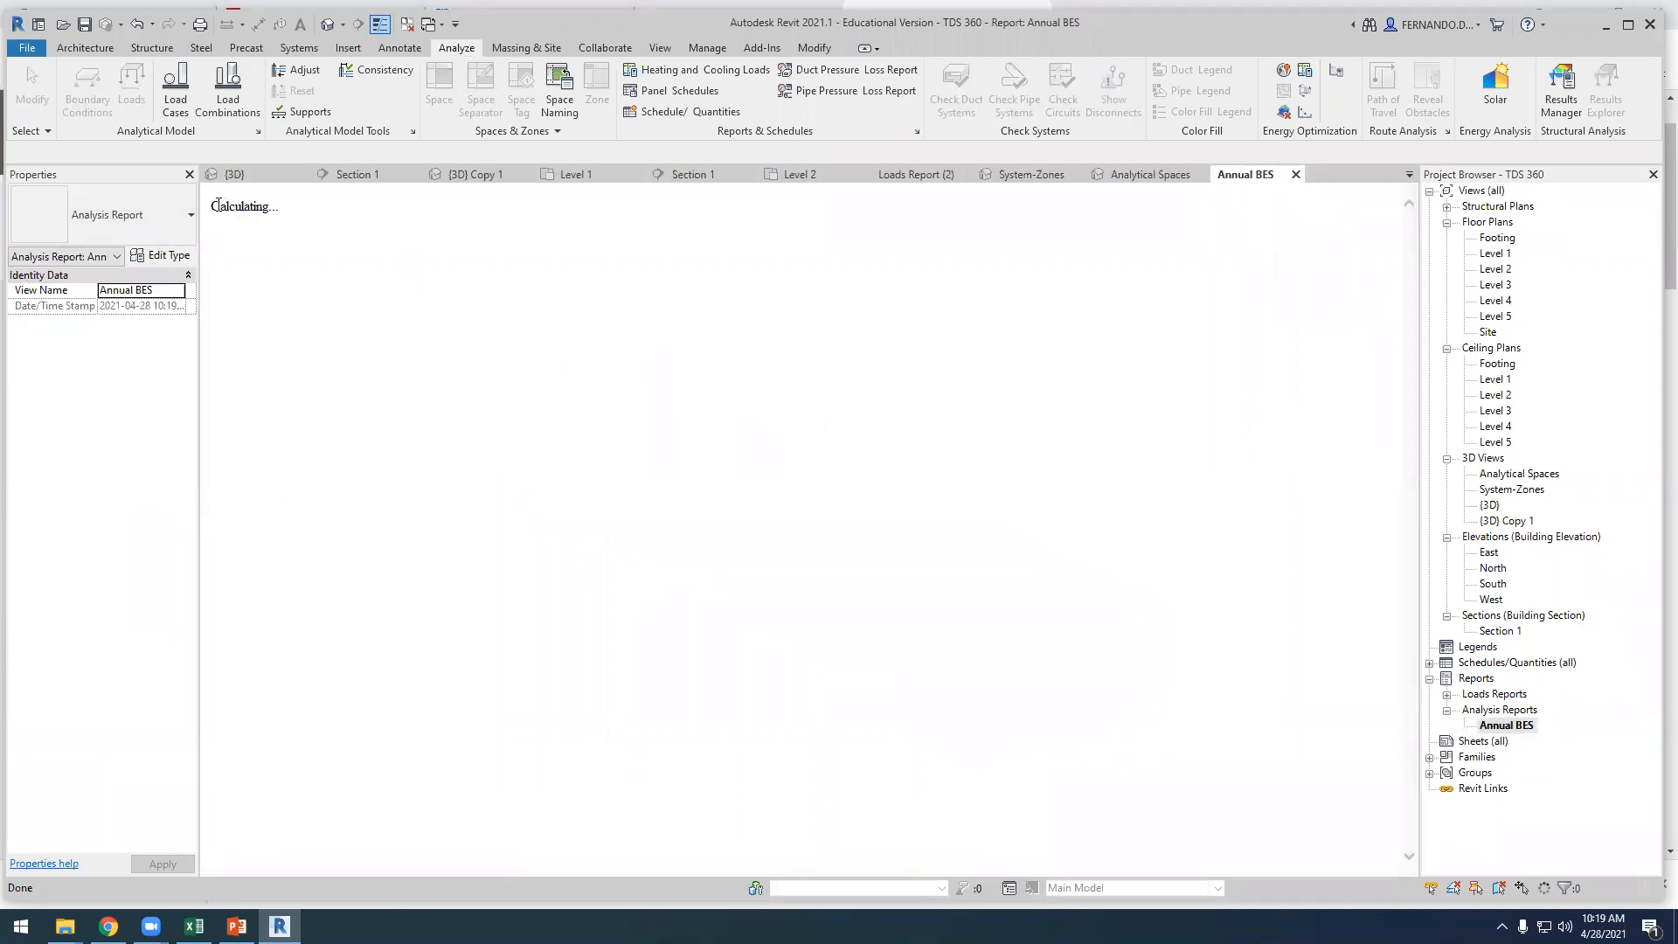
{"action": "left_click_drag", "start_coordinate": [214, 204], "coordinate": [269, 231]}
{"action": "left_click", "coordinate": [387, 323]}
Switch to the pvwatts_hourly workbook in Excel after checking the loads presentation and the browser
{"action": "left_click", "coordinate": [220, 930]}
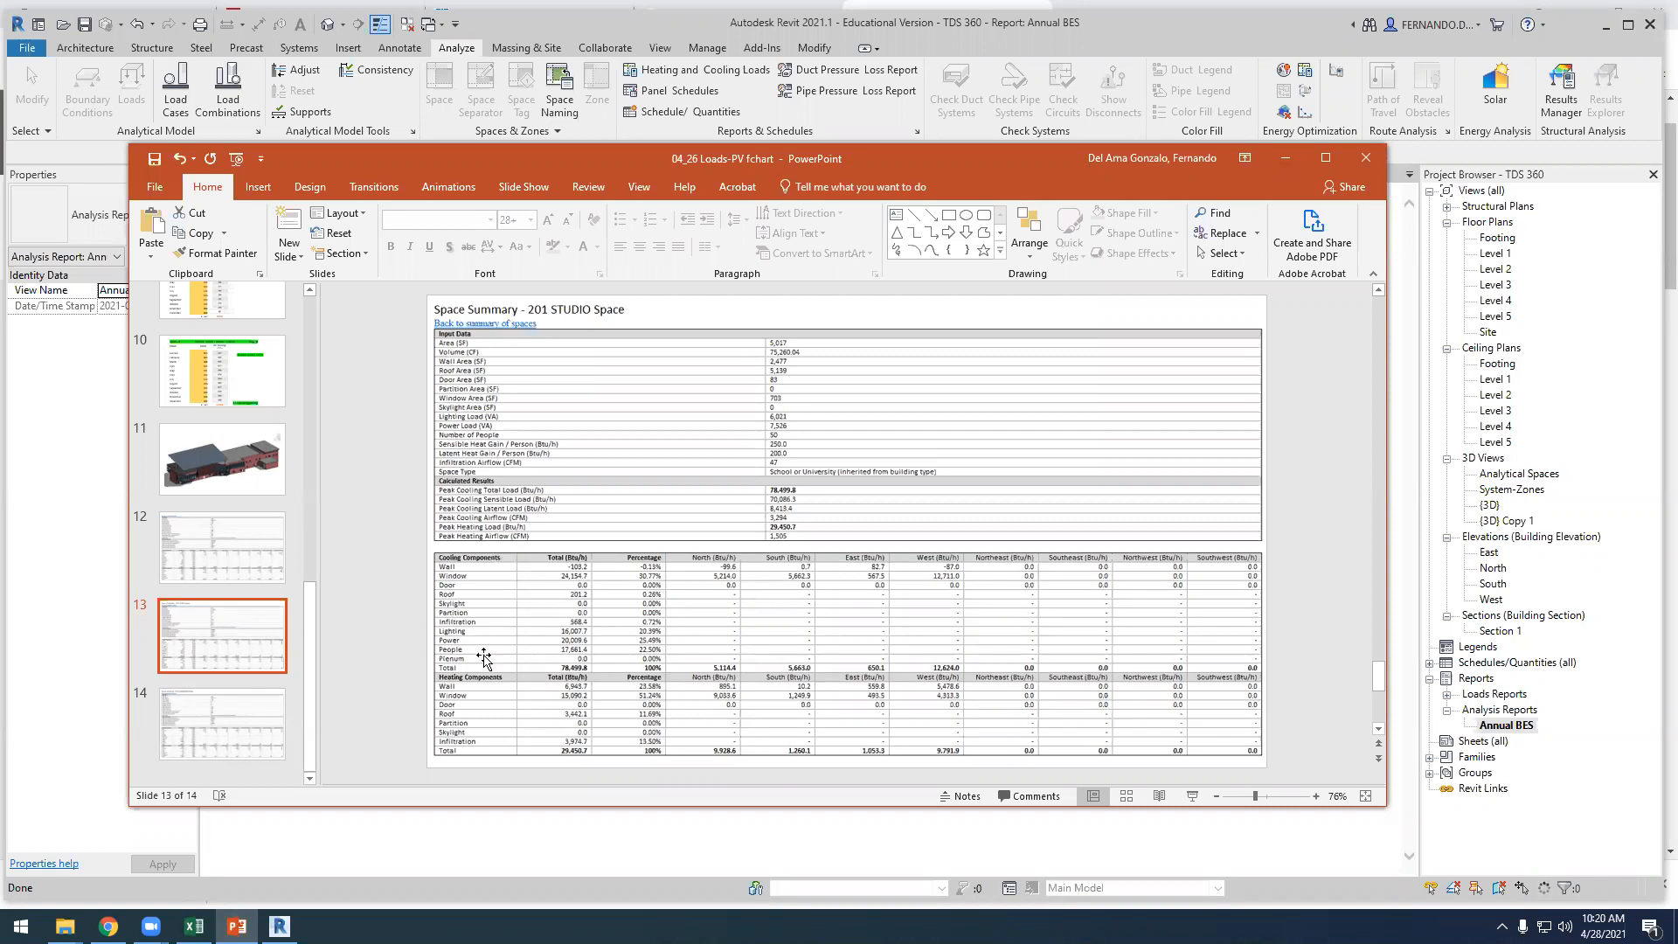
{"action": "left_click", "coordinate": [108, 929]}
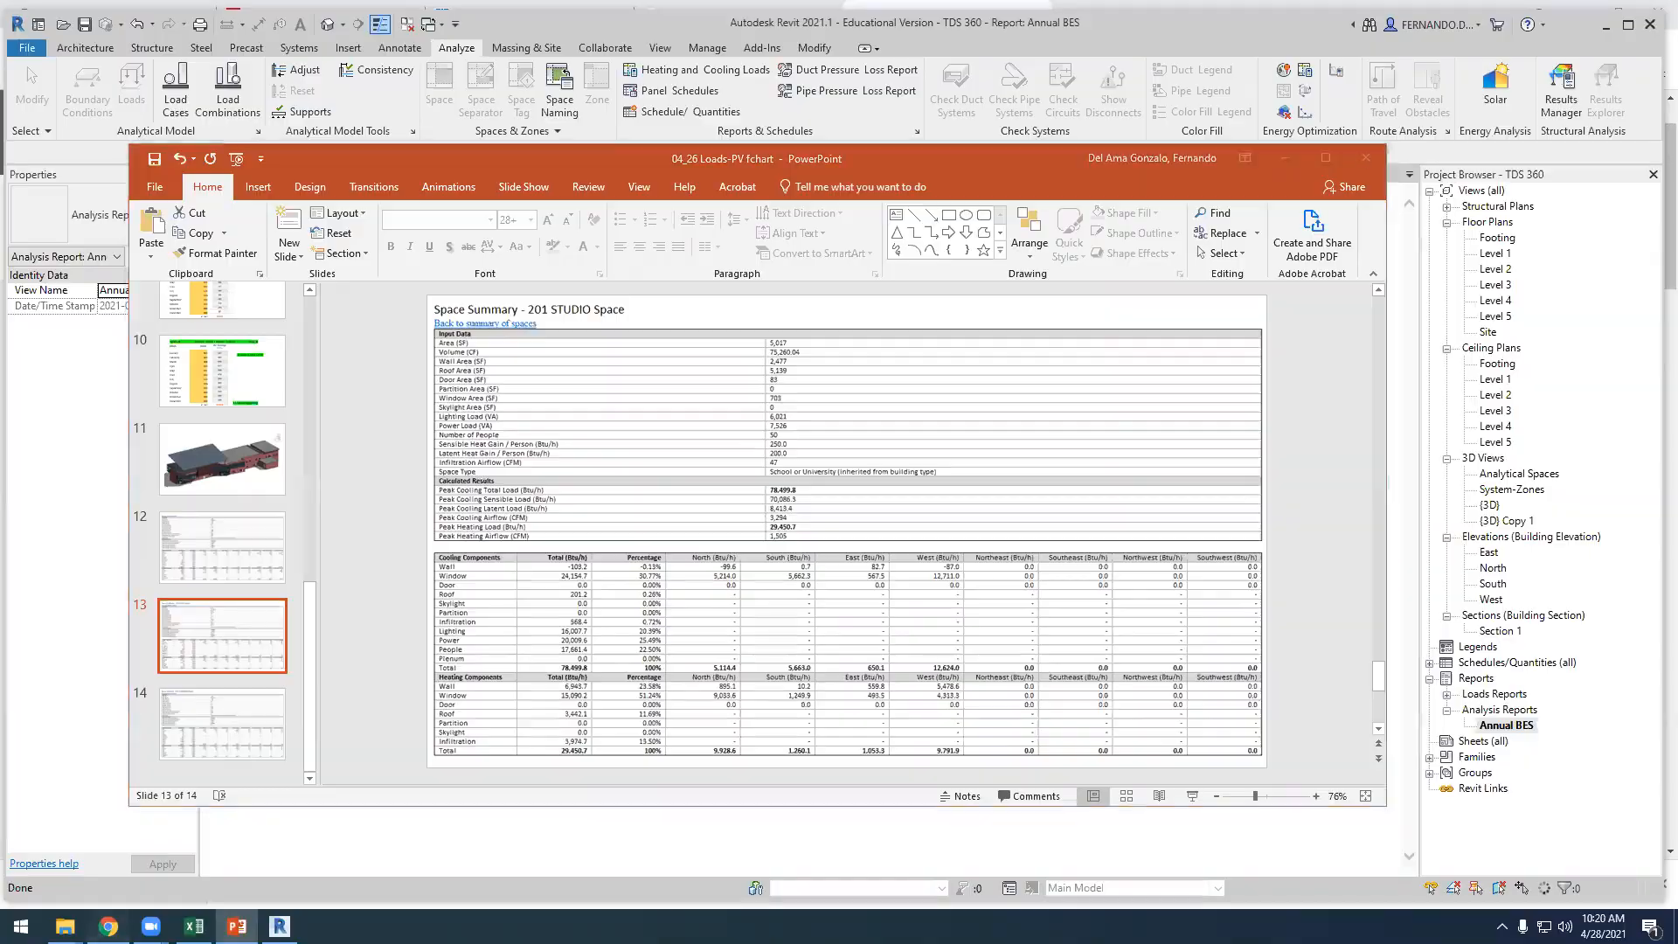
{"action": "left_click", "coordinate": [535, 27]}
{"action": "scroll", "coordinate": [673, 420], "scroll_direction": "down", "scroll_amount": 2}
{"action": "left_click", "coordinate": [194, 926]}
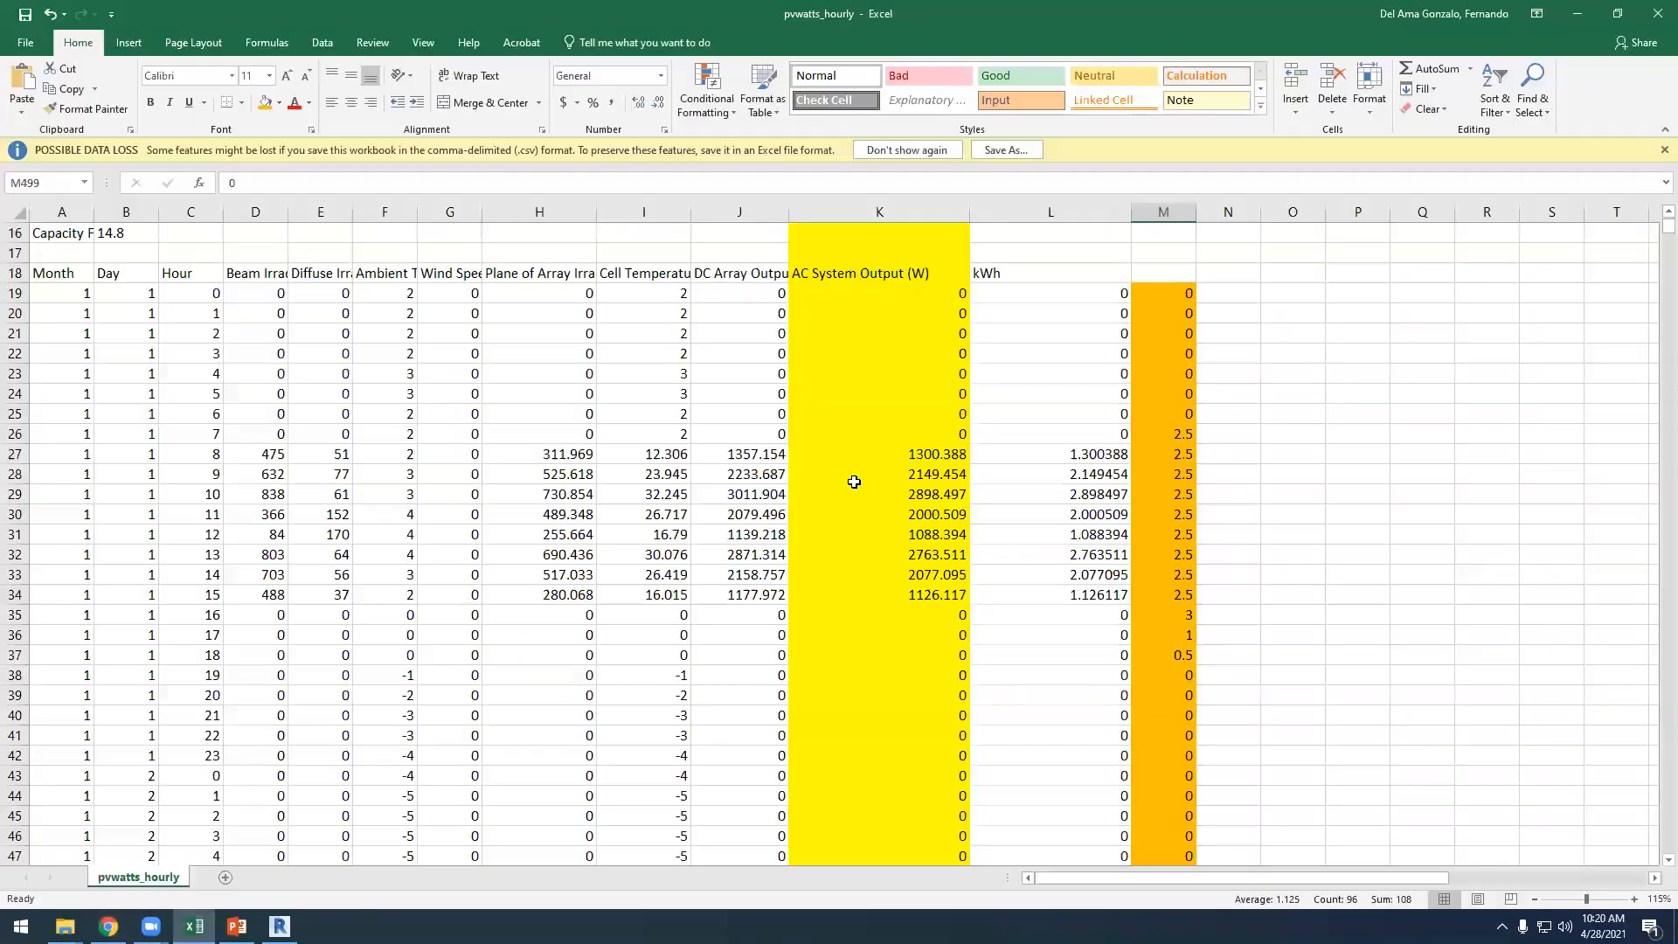
Look through the hourly PV performance data for the April 28 rows and the bar chart beside them
{"action": "scroll", "coordinate": [902, 530], "scroll_direction": "up", "scroll_amount": 5}
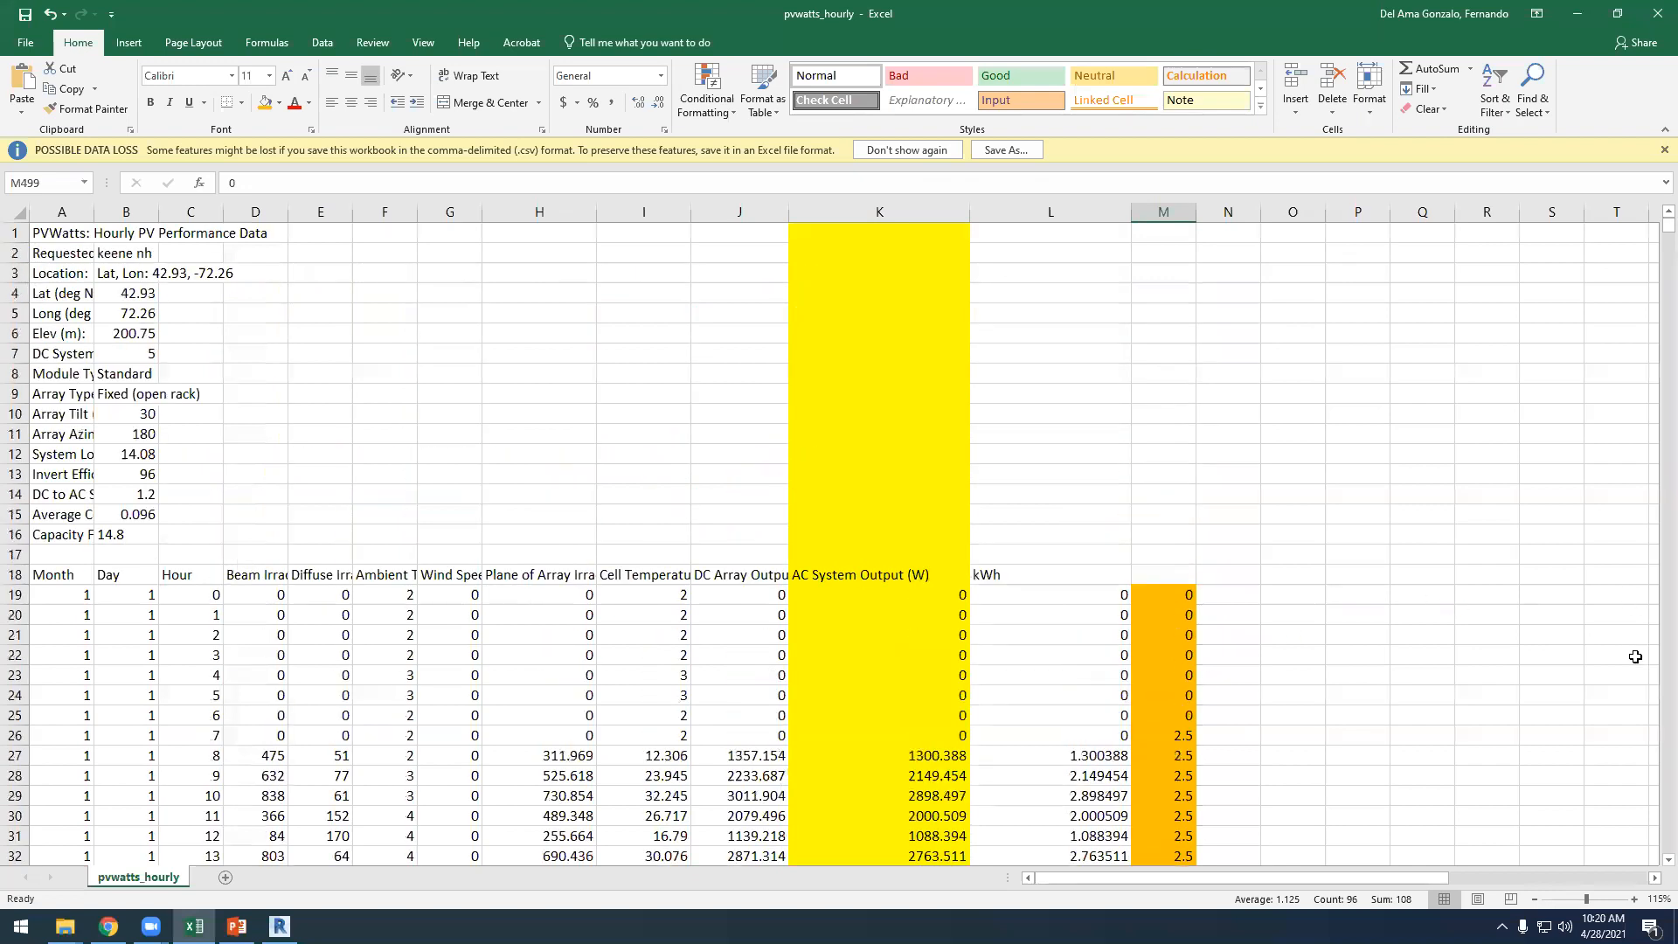
{"action": "scroll", "coordinate": [1372, 390], "scroll_direction": "down", "scroll_amount": 9}
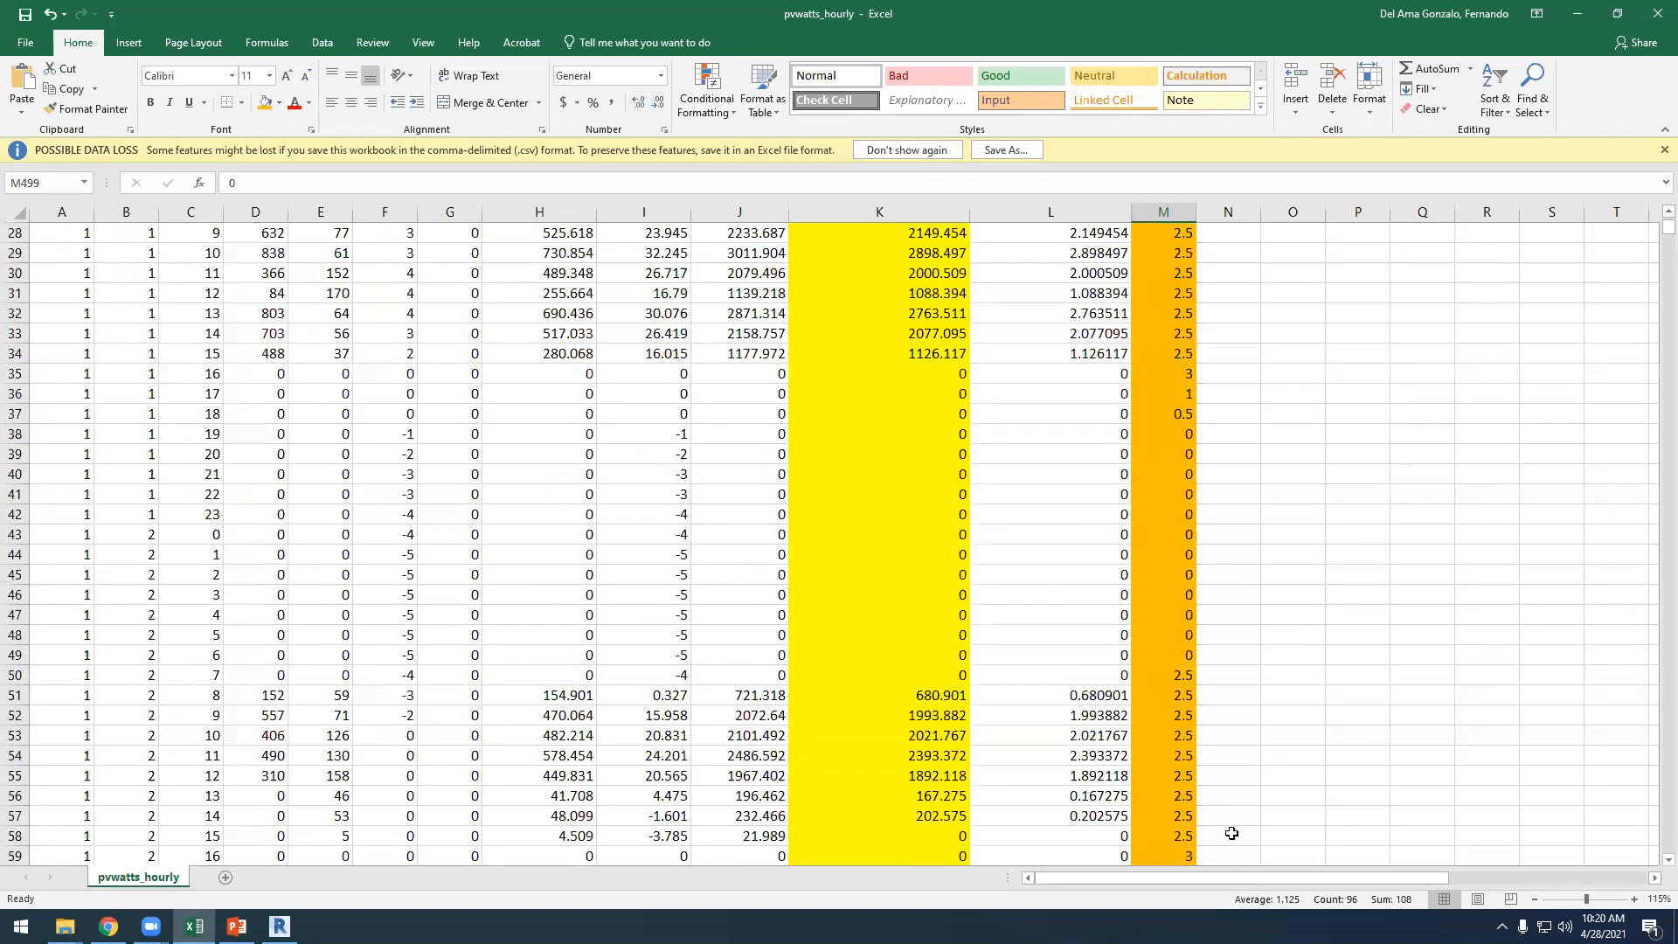
{"action": "scroll", "coordinate": [1241, 817], "scroll_direction": "down", "scroll_amount": 11}
{"action": "scroll", "coordinate": [1273, 879], "scroll_direction": "right", "scroll_amount": 4}
{"action": "mouse_move", "coordinate": [1651, 229]}
{"action": "left_mouse_down"}
{"action": "mouse_move", "coordinate": [1653, 489]}
{"action": "mouse_move", "coordinate": [1653, 229]}
{"action": "left_mouse_up"}
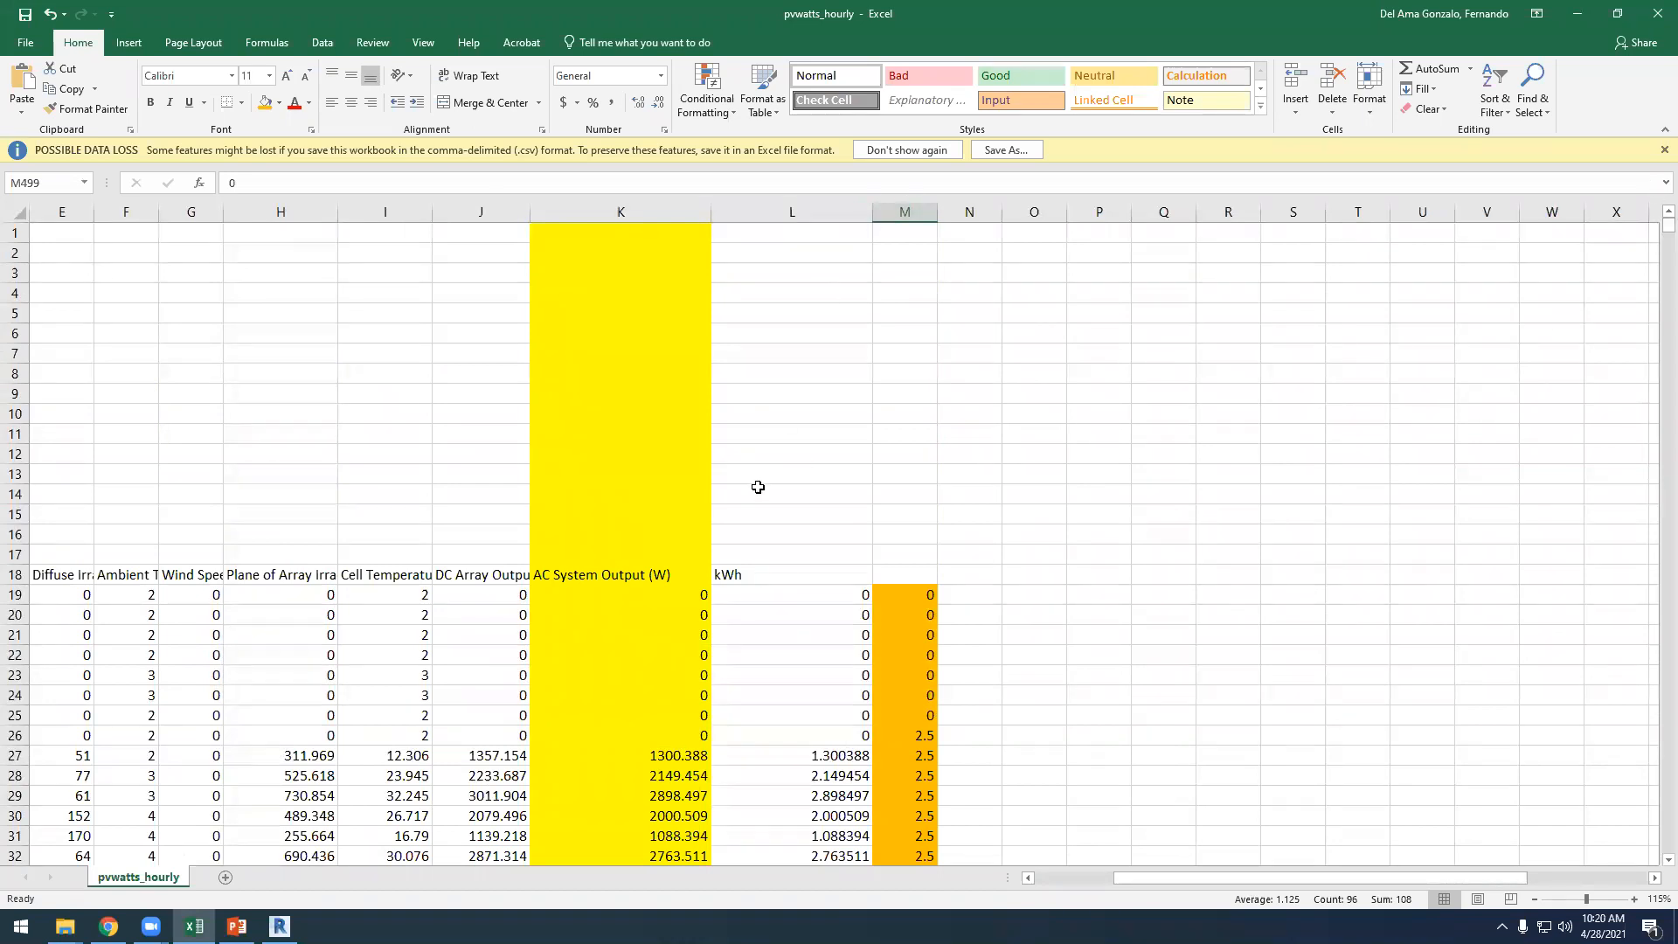
{"action": "scroll", "coordinate": [758, 487], "scroll_direction": "down", "scroll_amount": 7, "text": "ctrl"}
{"action": "scroll", "coordinate": [786, 690], "scroll_direction": "up", "scroll_amount": 1, "text": "ctrl"}
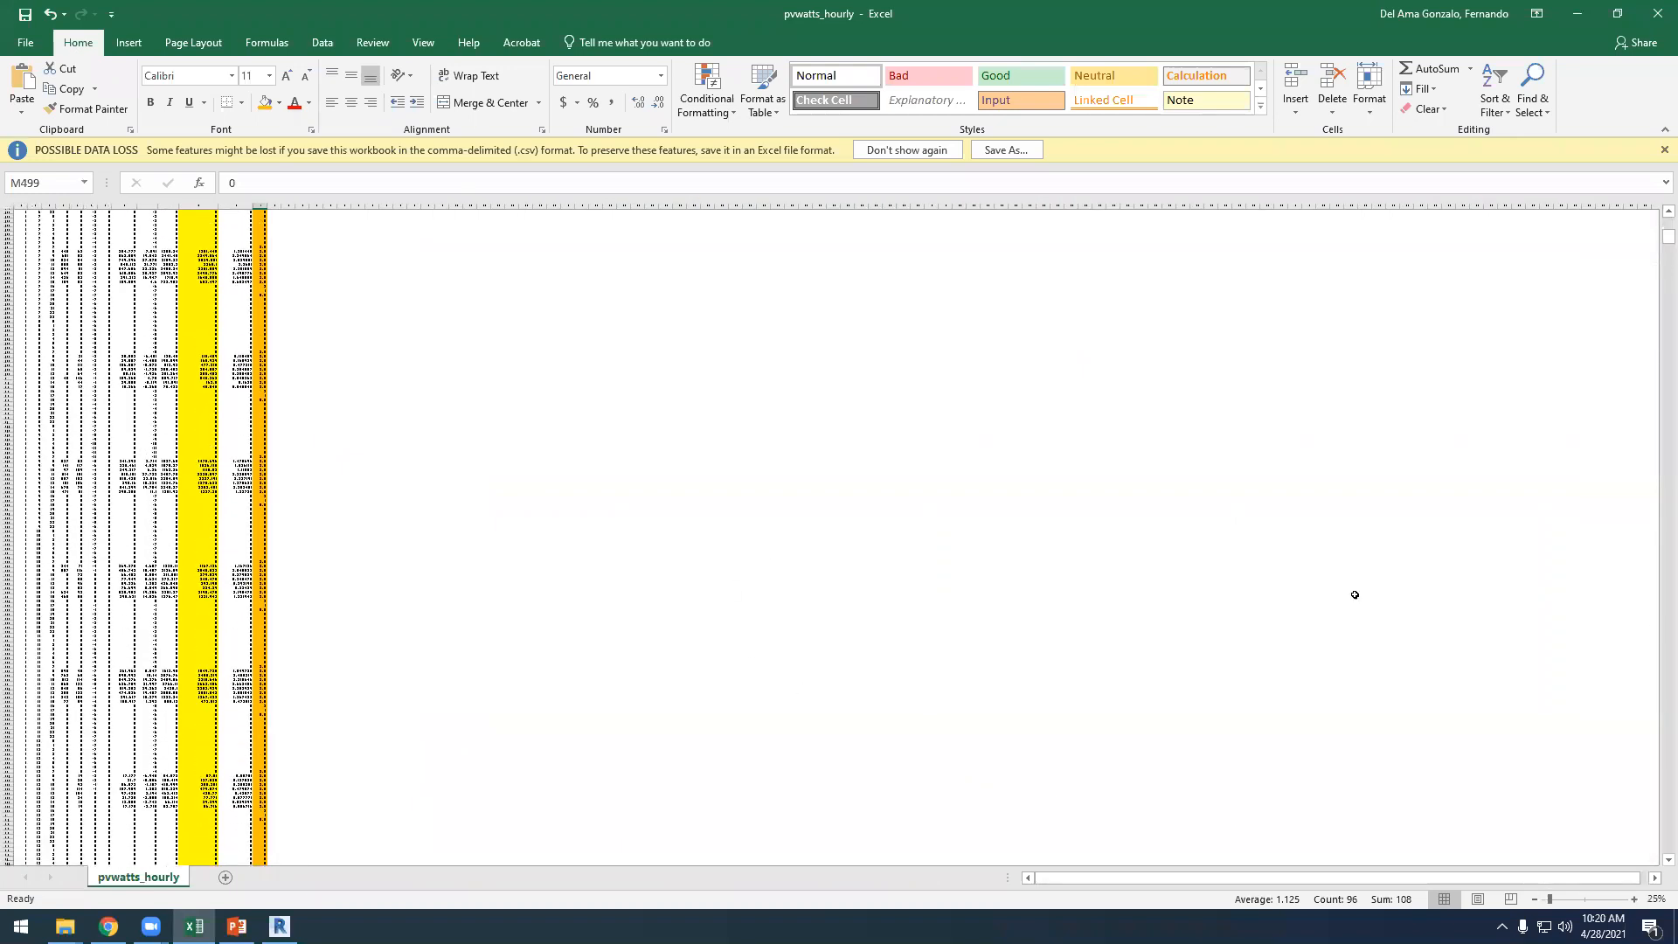
{"action": "left_click_drag", "start_coordinate": [1667, 236], "coordinate": [1654, 428]}
{"action": "scroll", "coordinate": [370, 446], "scroll_direction": "up", "scroll_amount": 3, "text": "ctrl"}
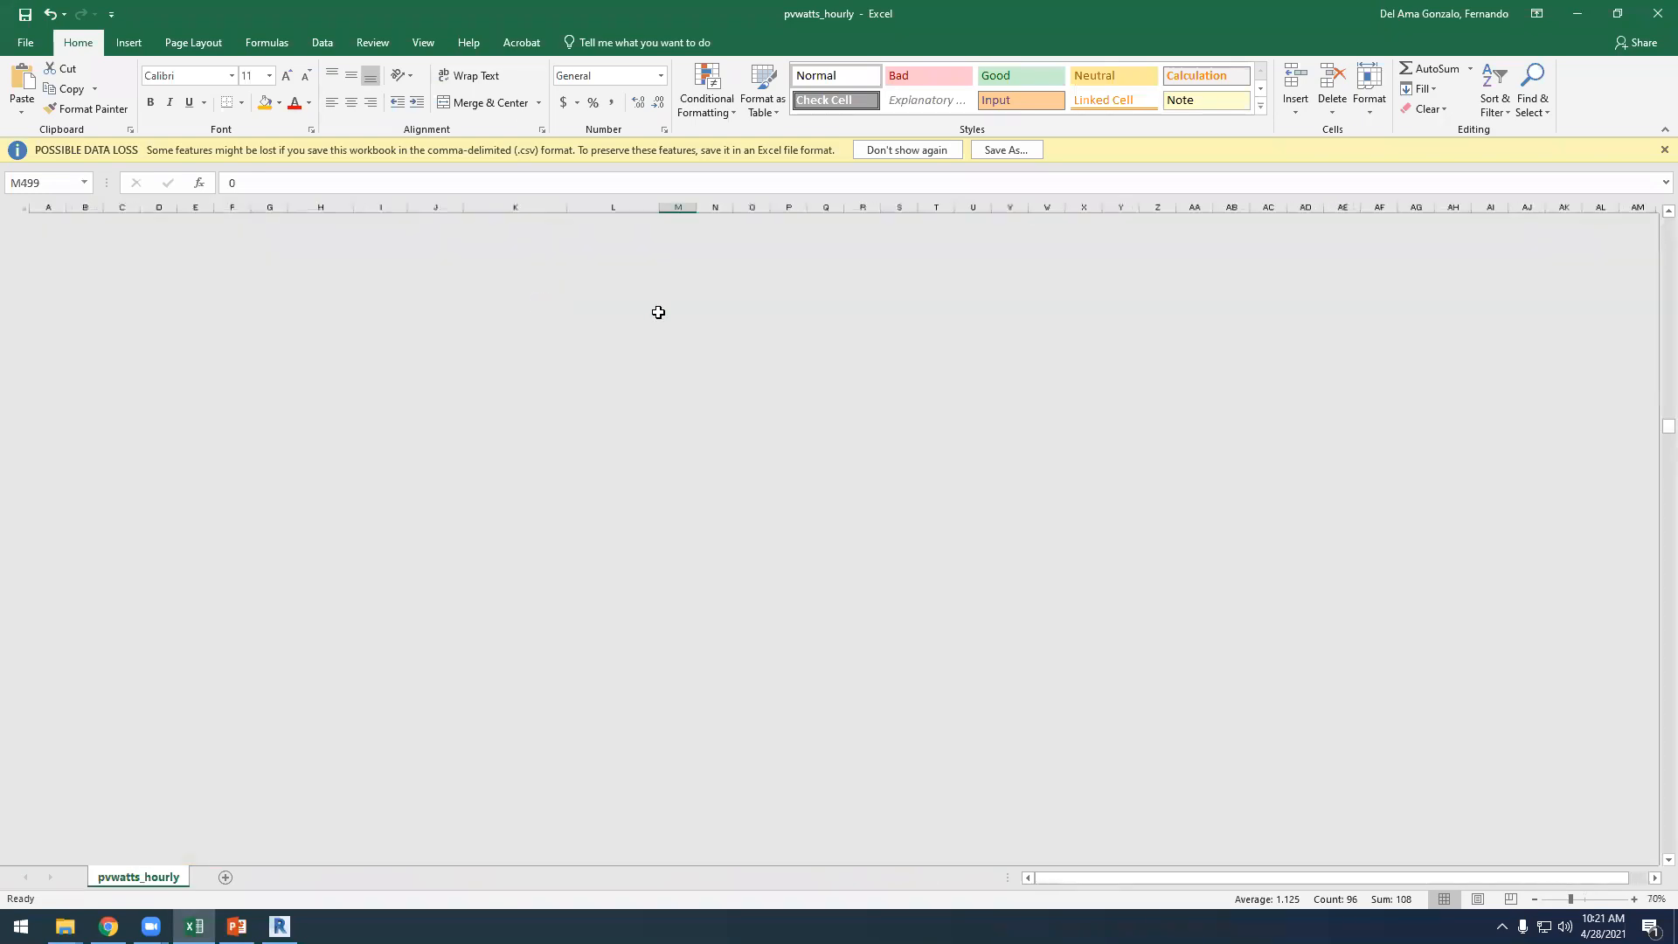
{"action": "scroll", "coordinate": [695, 542], "scroll_direction": "up", "scroll_amount": 4}
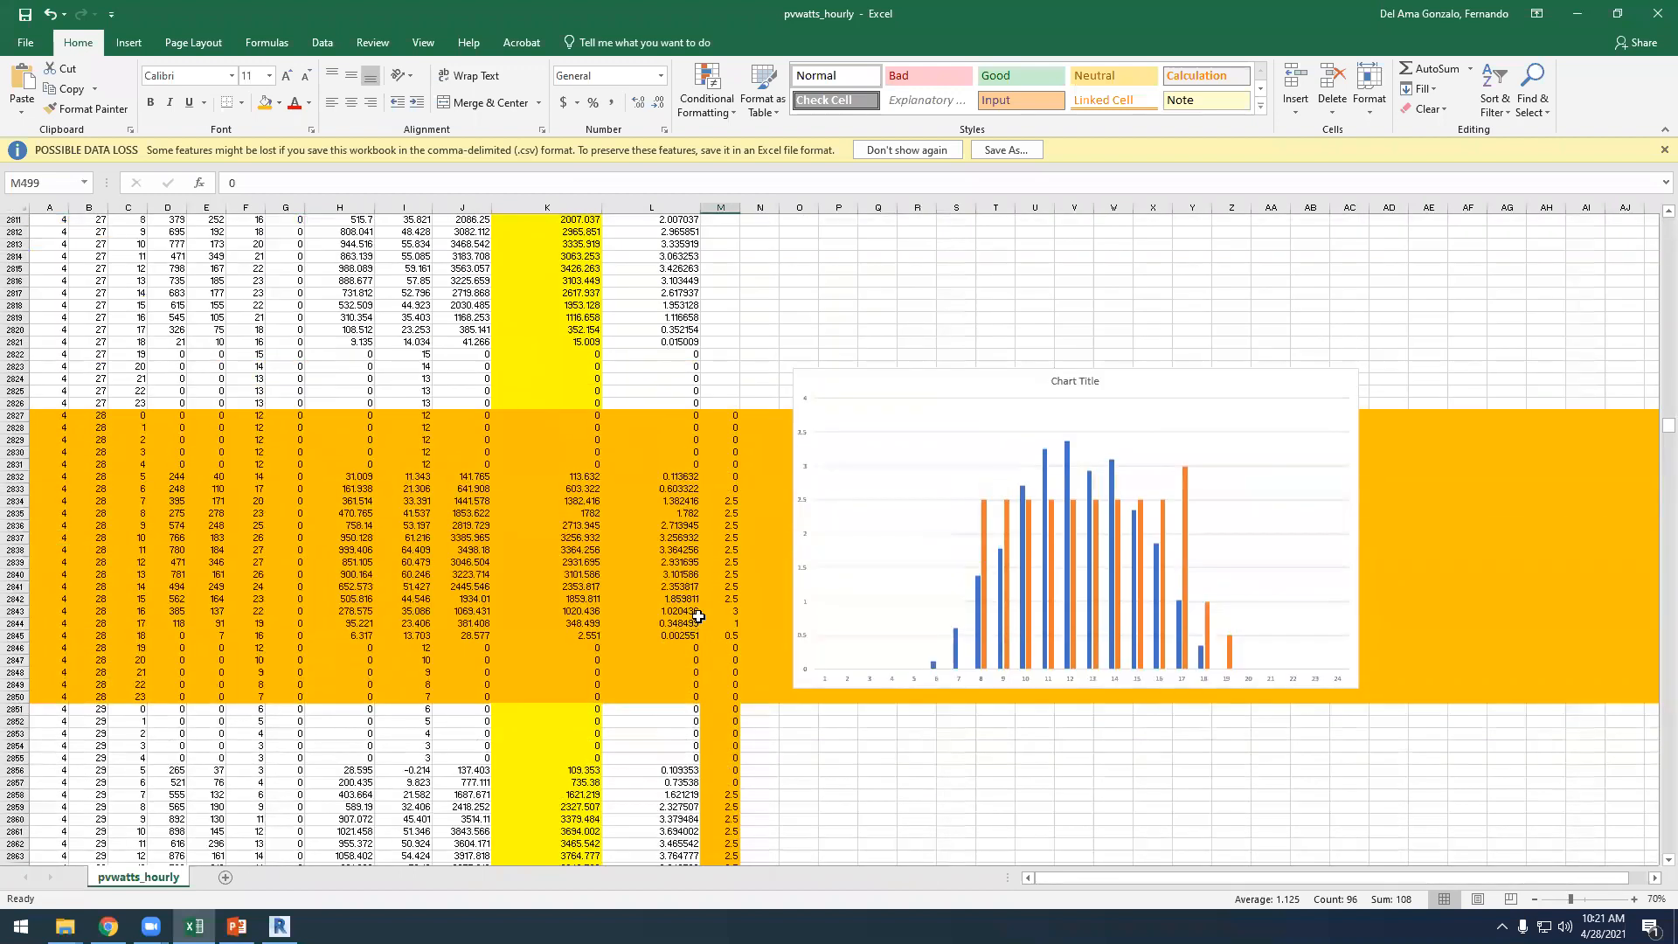
{"action": "scroll", "coordinate": [699, 617], "scroll_direction": "up", "scroll_amount": 3}
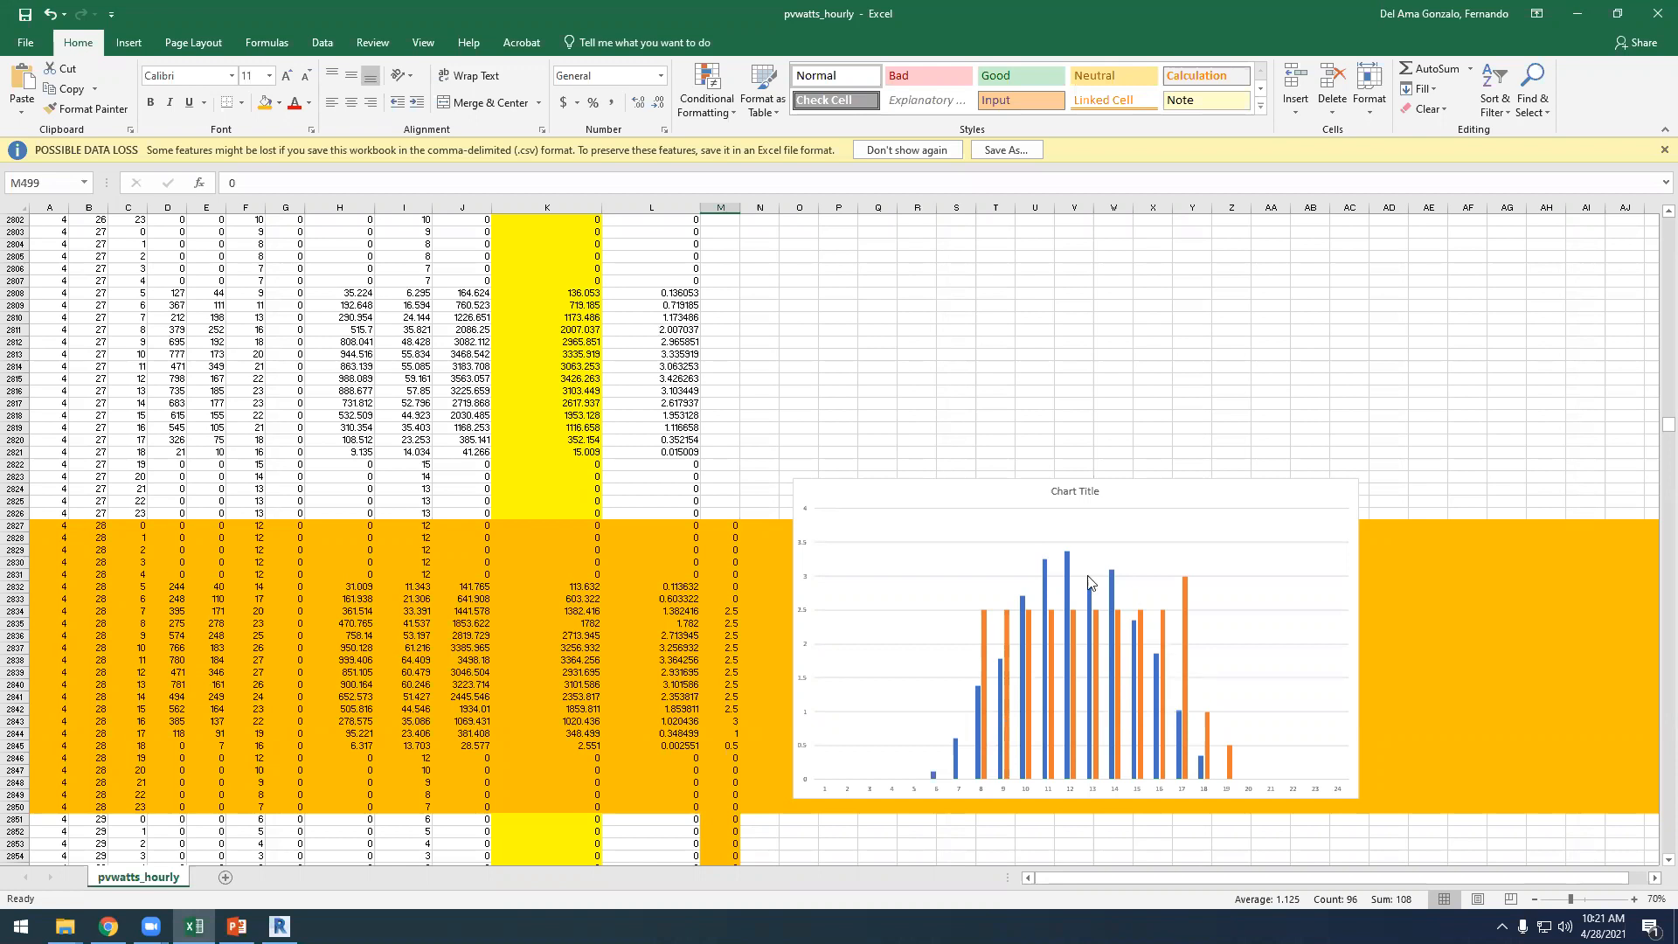
Move the hourly bar chart up so it sits above the orange-highlighted April 28 rows
{"action": "mouse_move", "coordinate": [1045, 709]}
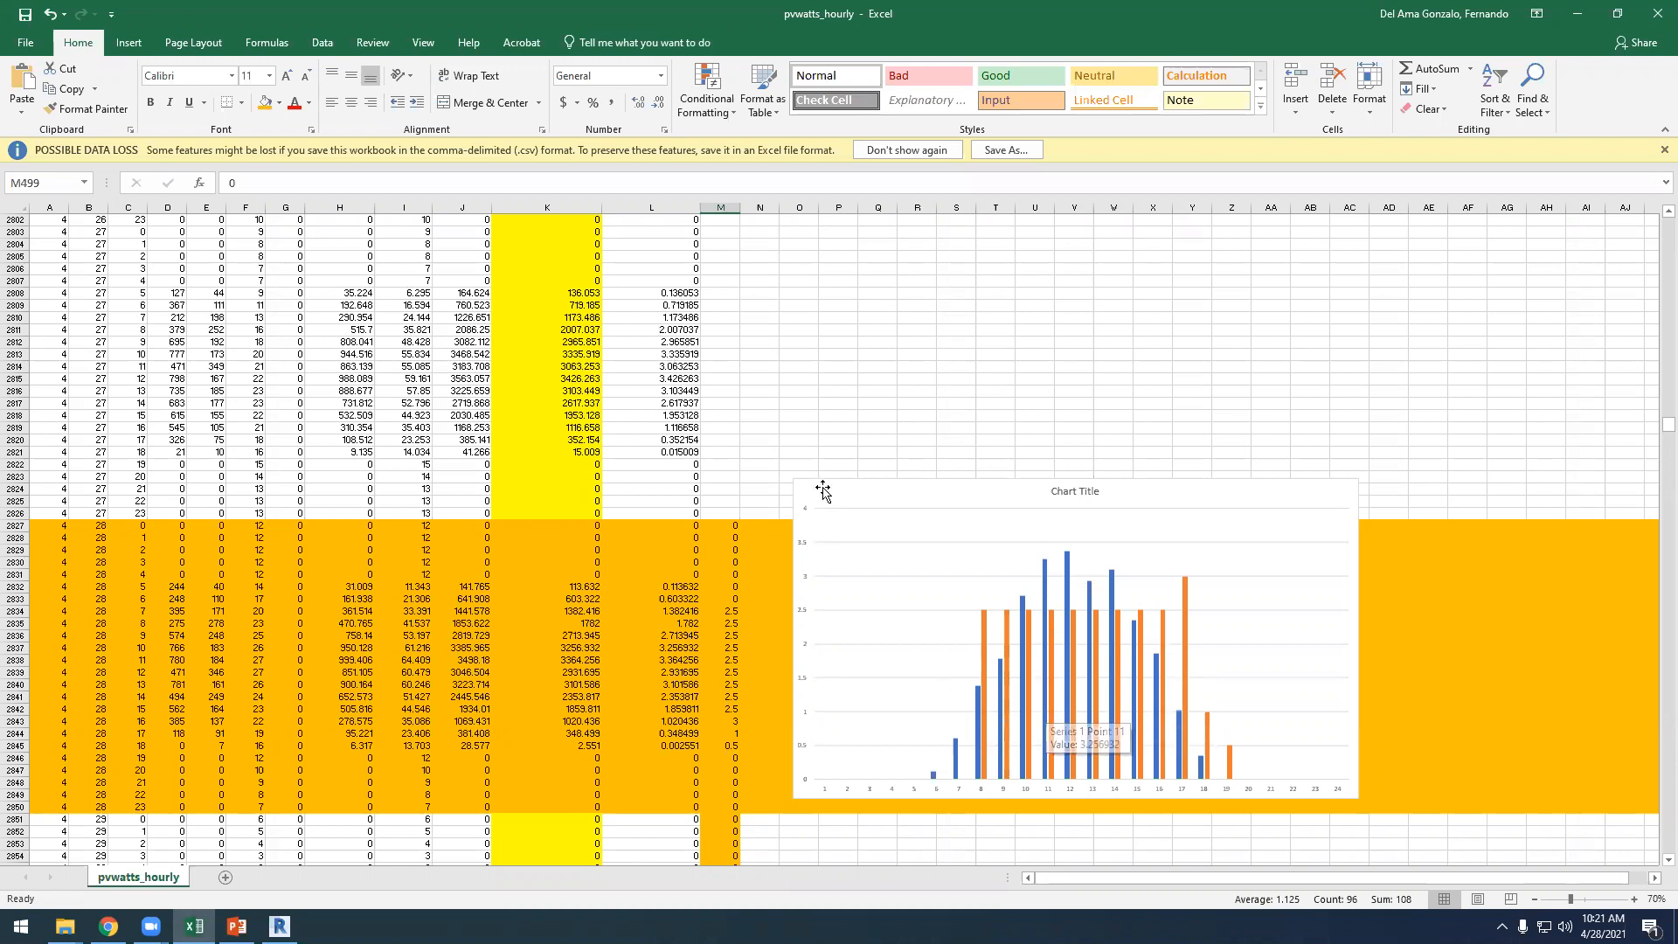
{"action": "left_click_drag", "start_coordinate": [826, 488], "coordinate": [795, 189]}
{"action": "scroll", "coordinate": [861, 613], "scroll_direction": "up", "scroll_amount": 2}
{"action": "left_click_drag", "start_coordinate": [933, 566], "coordinate": [900, 255]}
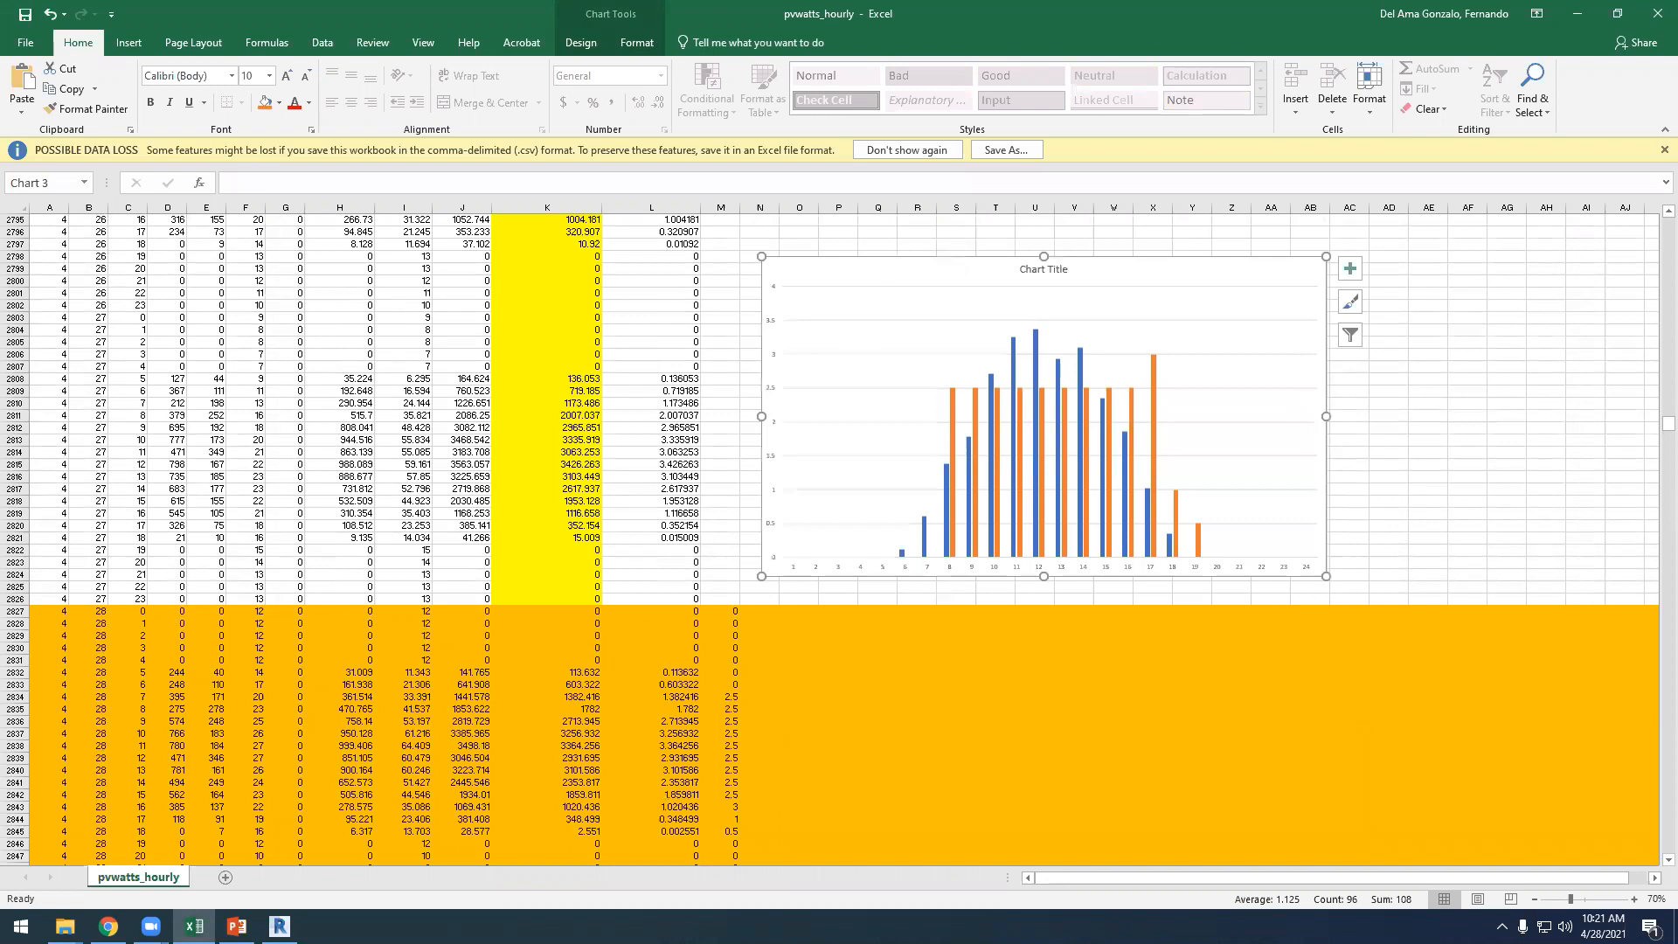